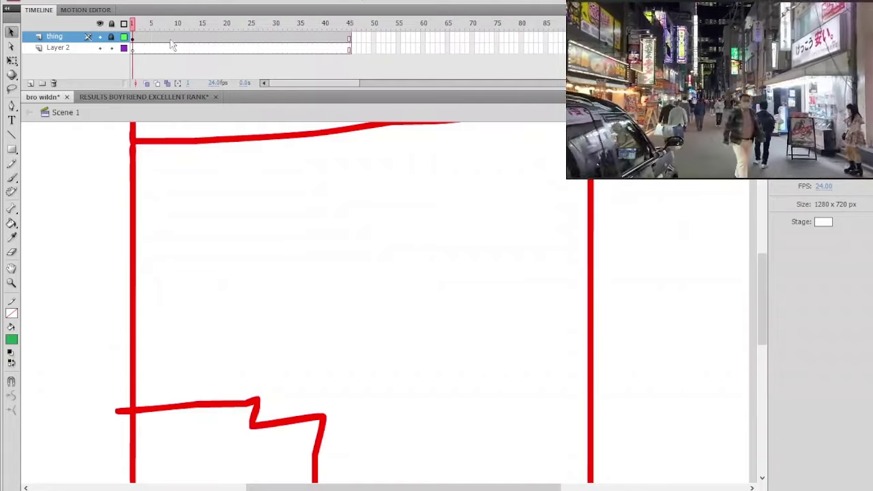
# Step: Set the fill color to black and ready the Brush tool on frame 2 of Layer 2
pyautogui.click(14, 340)
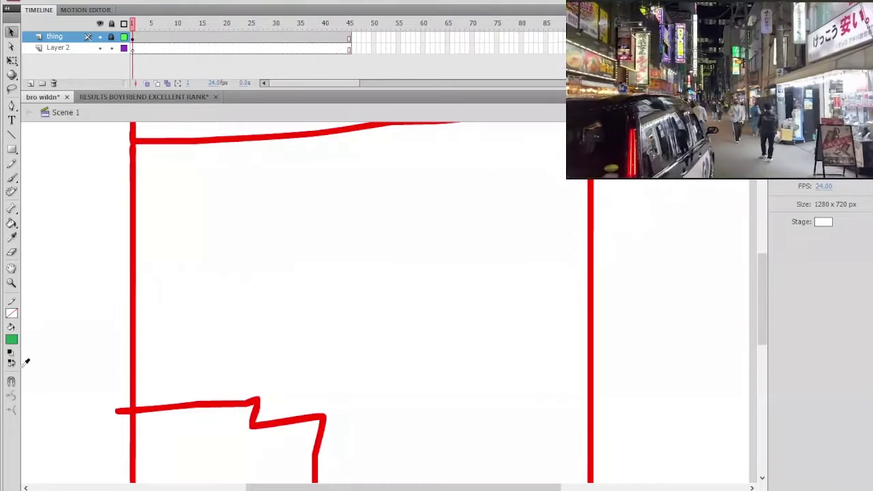
pyautogui.click(25, 366)
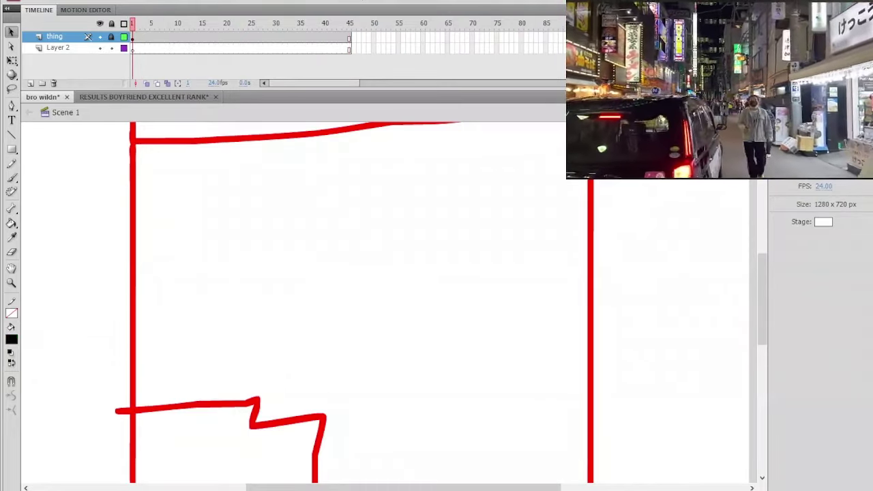
pyautogui.hotkey('ctrl', '-')
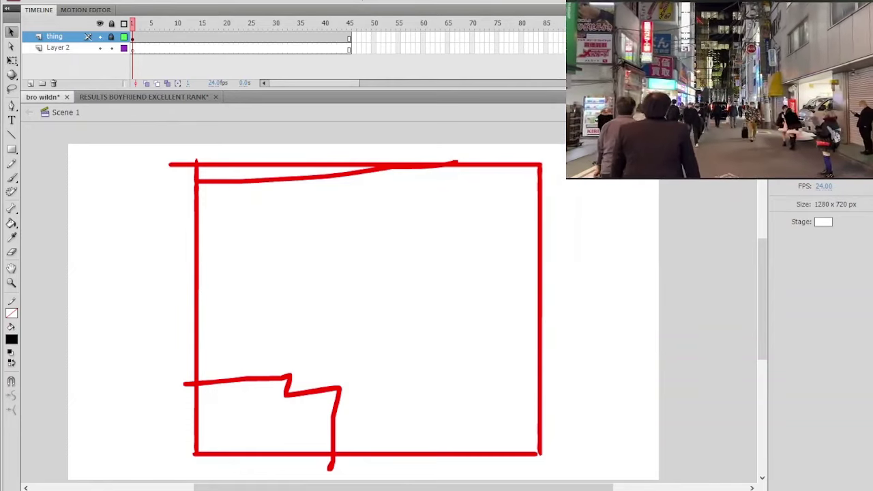
pyautogui.click(12, 177)
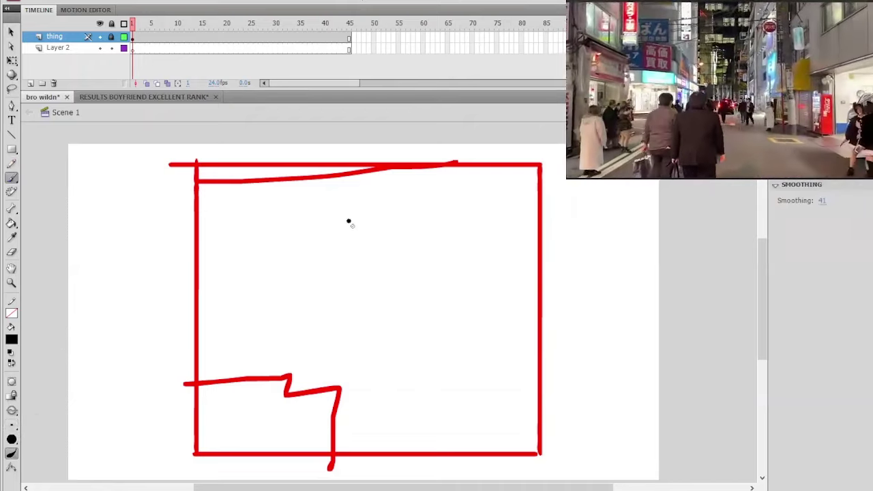
pyautogui.click(138, 49)
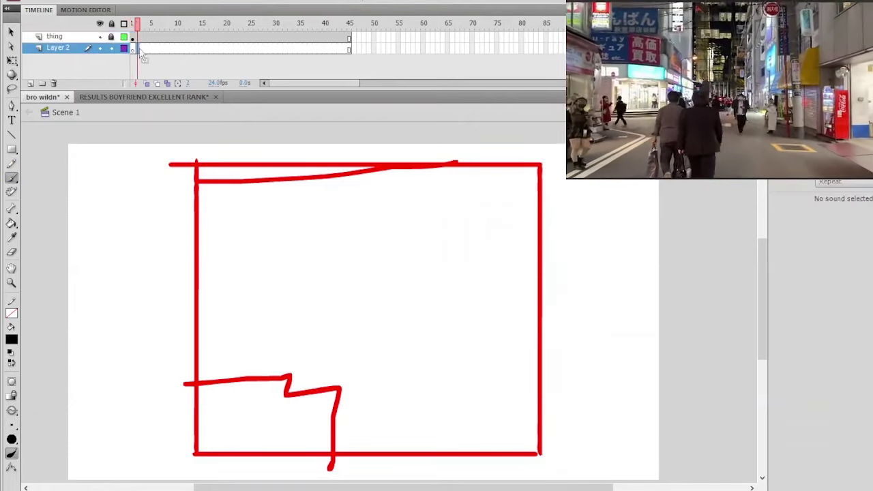
# Step: Undo the test brush stroke and close the RESULTS BOYFRIEND EXCELLENT RANK document
pyautogui.moveTo(329, 225); pyautogui.dragTo(366, 330)
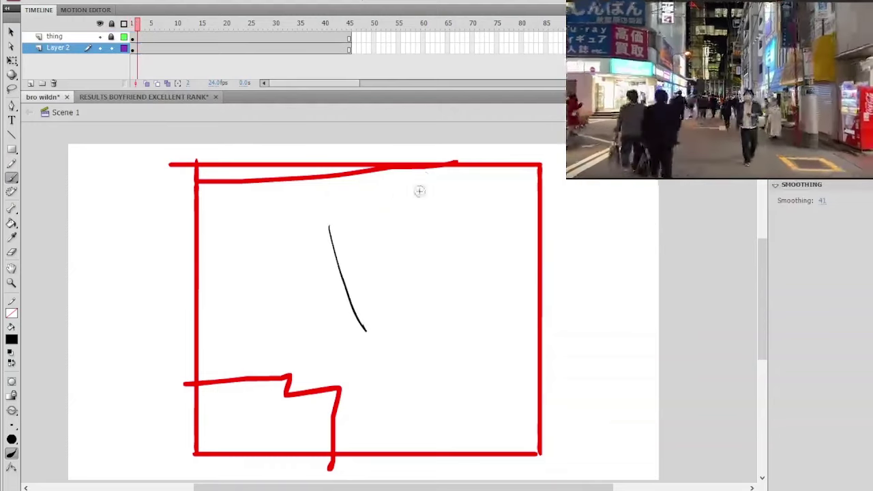
pyautogui.hotkey('ctrl', 'z')
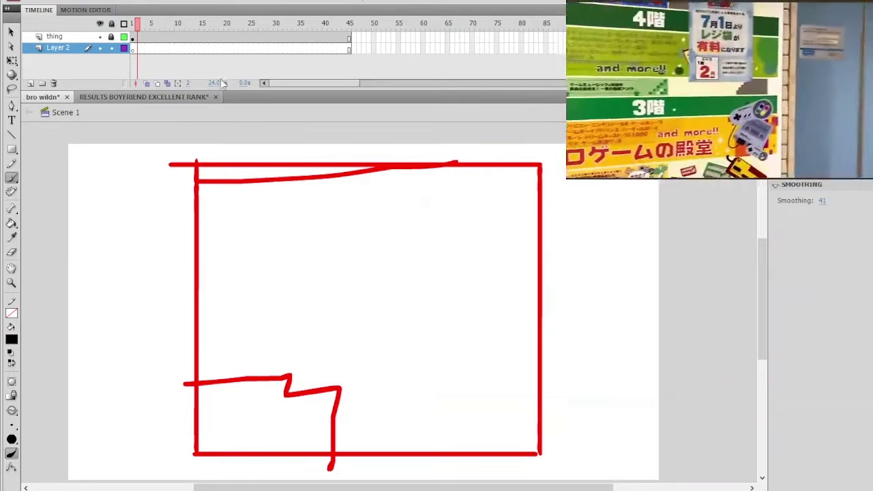
pyautogui.click(499, 272)
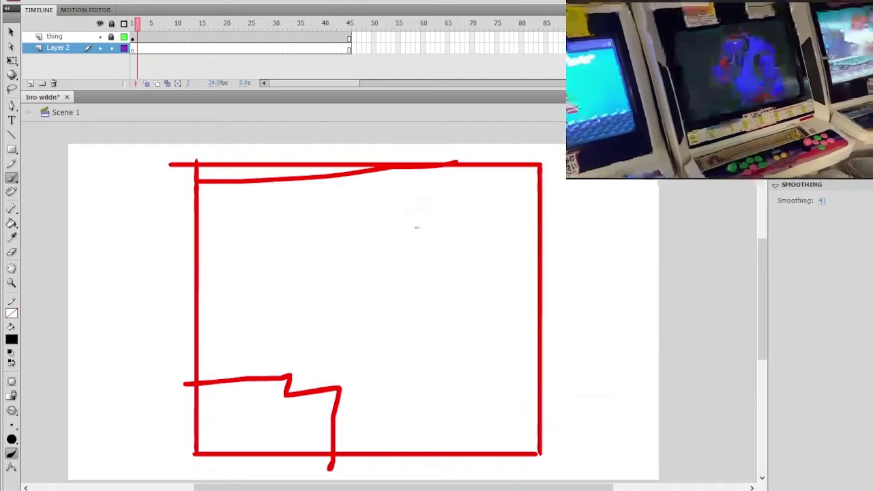
# Step: Brush a rough character head outline with spiky hair and a curved jaw in the upper right part of the red frame
pyautogui.moveTo(352, 273); pyautogui.dragTo(361, 312)
pyautogui.hotkey('ctrl', 'z')
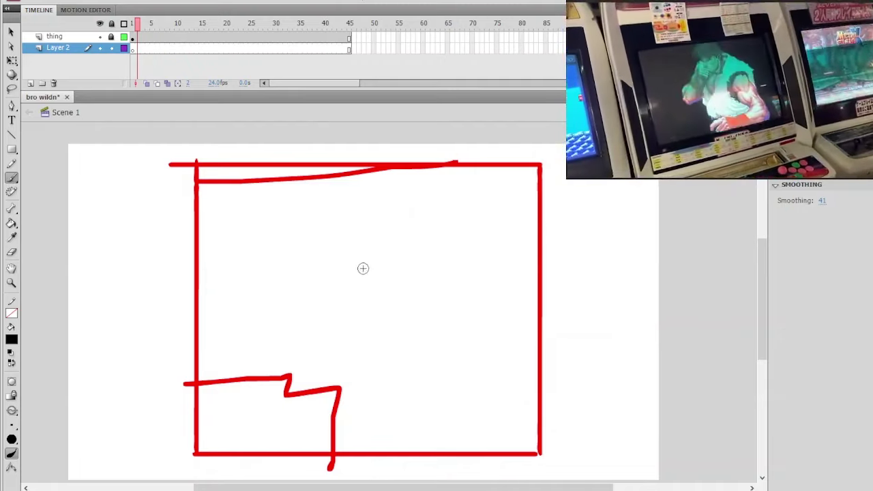
pyautogui.moveTo(355, 247)
pyautogui.mouseDown()
pyautogui.moveTo(360, 285)
pyautogui.moveTo(346, 290)
pyautogui.moveTo(372, 303)
pyautogui.moveTo(439, 294)
pyautogui.mouseUp()
pyautogui.hotkey('ctrl', 'z')
pyautogui.moveTo(362, 273)
pyautogui.mouseDown()
pyautogui.moveTo(352, 245)
pyautogui.moveTo(382, 205)
pyautogui.moveTo(390, 221)
pyautogui.mouseUp()
pyautogui.moveTo(356, 245)
pyautogui.mouseDown()
pyautogui.moveTo(387, 204)
pyautogui.moveTo(392, 222)
pyautogui.moveTo(454, 220)
pyautogui.moveTo(451, 239)
pyautogui.moveTo(481, 269)
pyautogui.moveTo(459, 277)
pyautogui.mouseUp()
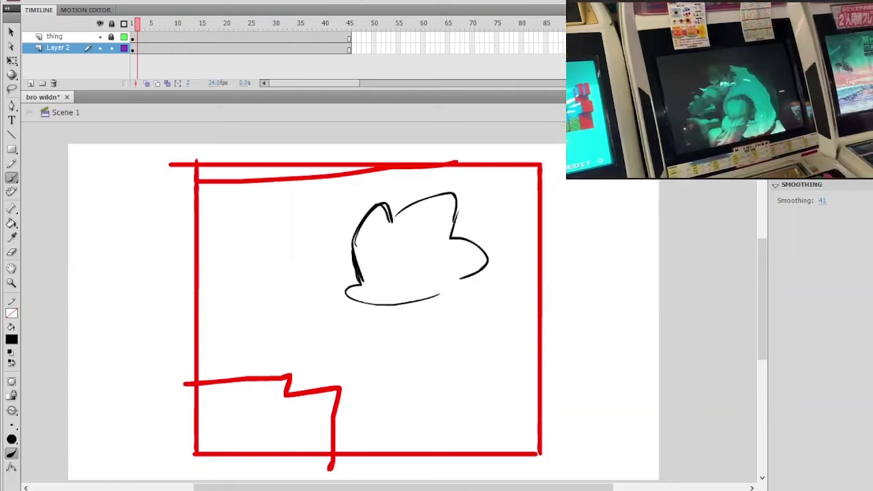
# Step: Sketch the facial features inside the head: two arched eye outlines, narrow pupils, an ear and a pointed open mouth
pyautogui.moveTo(355, 259)
pyautogui.mouseDown()
pyautogui.moveTo(386, 272)
pyautogui.moveTo(417, 244)
pyautogui.moveTo(443, 270)
pyautogui.mouseUp()
pyautogui.hotkey('ctrl', 'z')
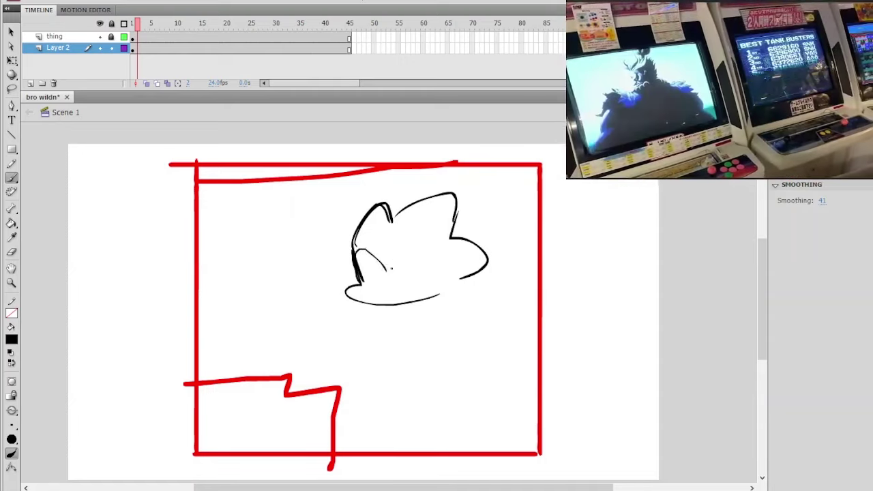
pyautogui.moveTo(391, 268)
pyautogui.mouseDown()
pyautogui.moveTo(437, 274)
pyautogui.moveTo(417, 243)
pyautogui.moveTo(435, 263)
pyautogui.moveTo(436, 277)
pyautogui.moveTo(423, 287)
pyautogui.moveTo(460, 260)
pyautogui.moveTo(459, 294)
pyautogui.mouseUp()
pyautogui.moveTo(448, 295)
pyautogui.mouseDown()
pyautogui.moveTo(465, 264)
pyautogui.moveTo(461, 290)
pyautogui.mouseUp()
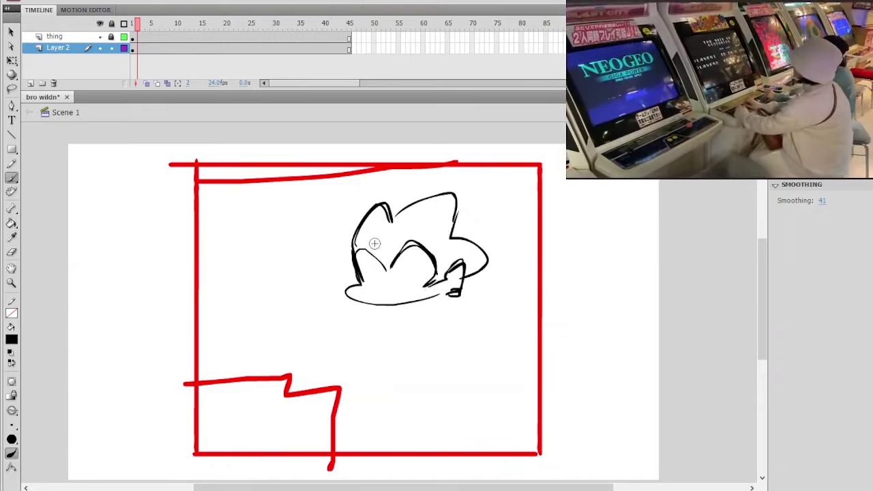
pyautogui.moveTo(381, 287)
pyautogui.mouseDown()
pyautogui.moveTo(417, 285)
pyautogui.moveTo(407, 278)
pyautogui.moveTo(418, 287)
pyautogui.moveTo(401, 298)
pyautogui.mouseUp()
pyautogui.moveTo(407, 296)
pyautogui.mouseDown()
pyautogui.moveTo(433, 295)
pyautogui.moveTo(415, 312)
pyautogui.mouseUp()
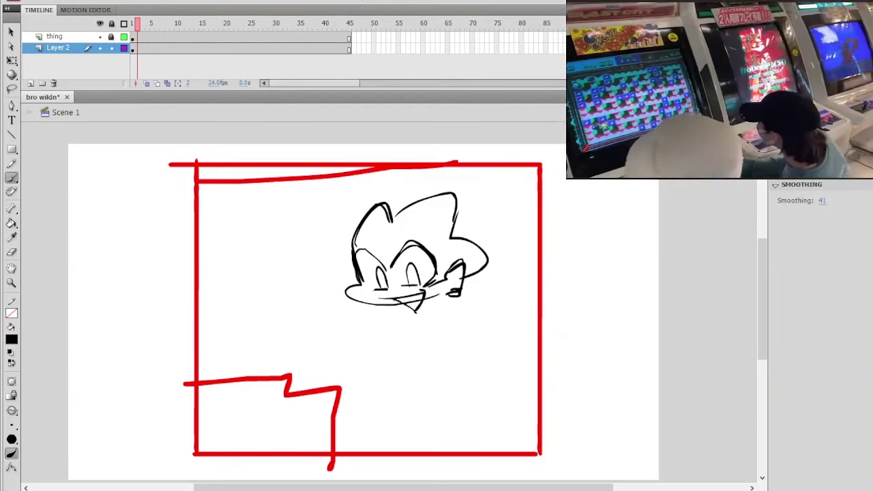
# Step: Erase the stray hook under the character's left-hand eye and redraw it as a small solid pointed mark
pyautogui.hotkey('ctrl', '=')
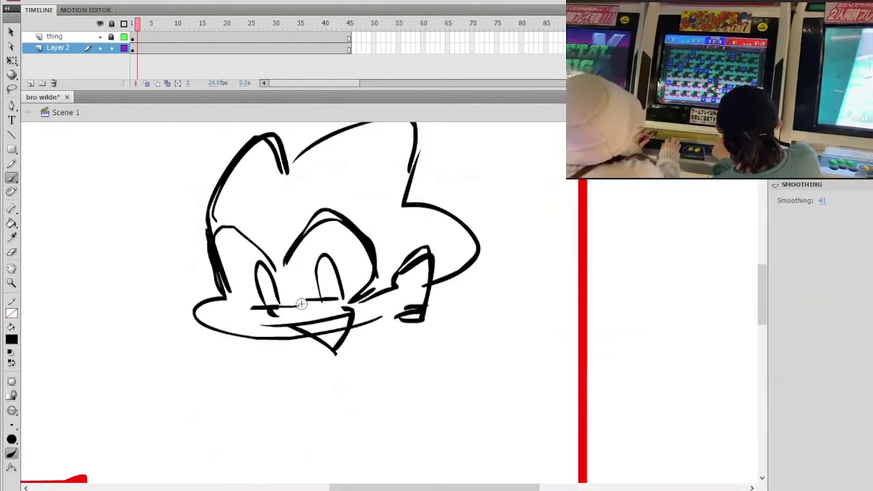
pyautogui.hotkey('ctrl', '=')
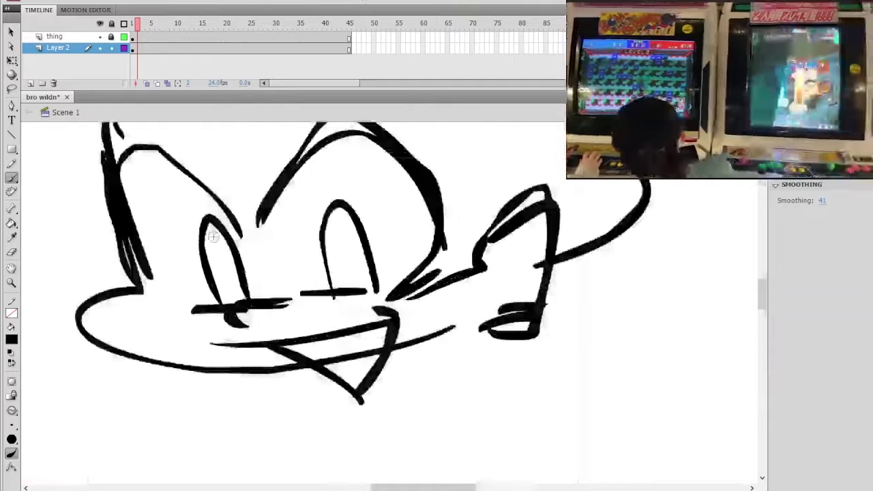
pyautogui.press('e')
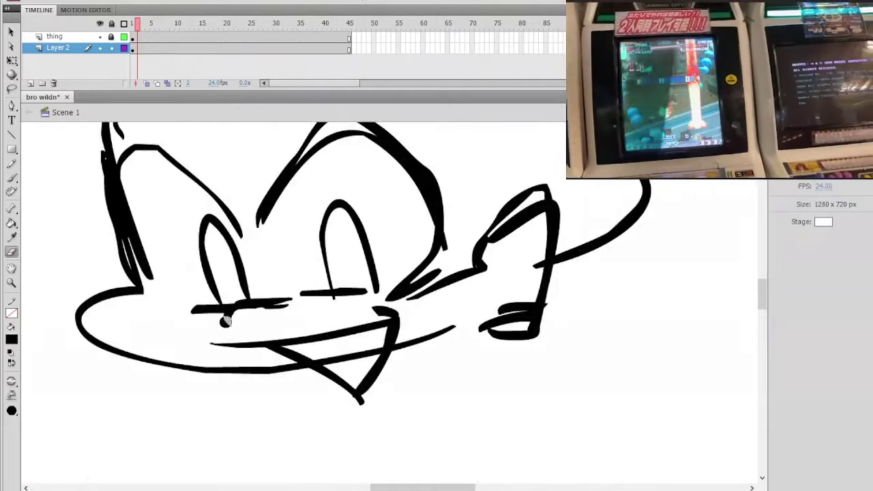
pyautogui.click(12, 176)
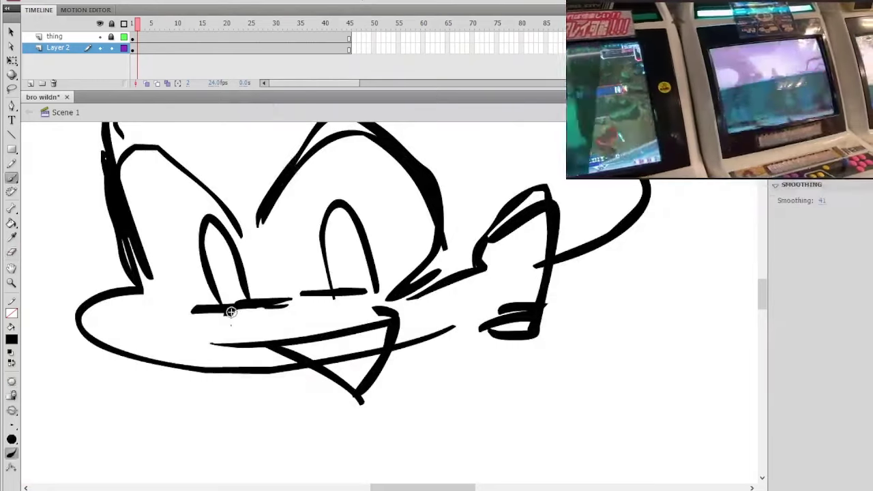
pyautogui.moveTo(231, 313); pyautogui.dragTo(248, 306)
pyautogui.hotkey('ctrl', 'z')
pyautogui.hotkey('ctrl', 'z')
pyautogui.hotkey('ctrl', '-')
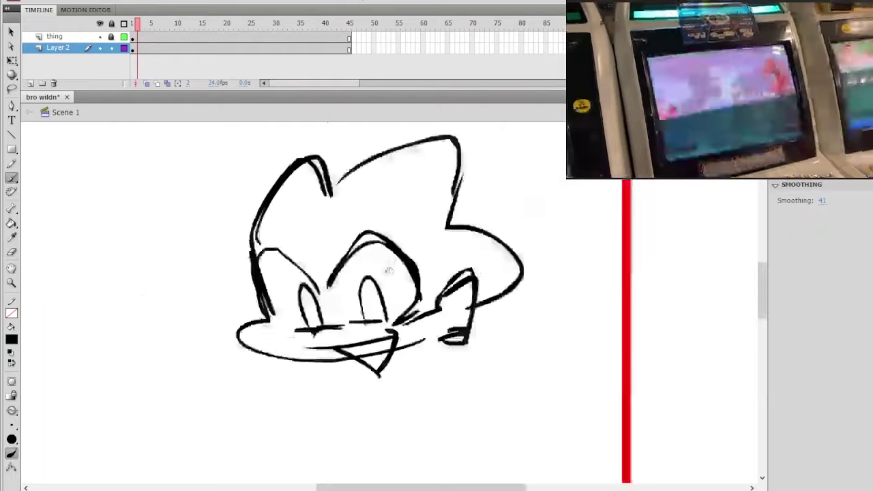
pyautogui.hotkey('ctrl', '=')
pyautogui.moveTo(330, 338); pyautogui.dragTo(335, 294)
pyautogui.hotkey('ctrl', 'z')
pyautogui.moveTo(256, 333); pyautogui.dragTo(280, 328)
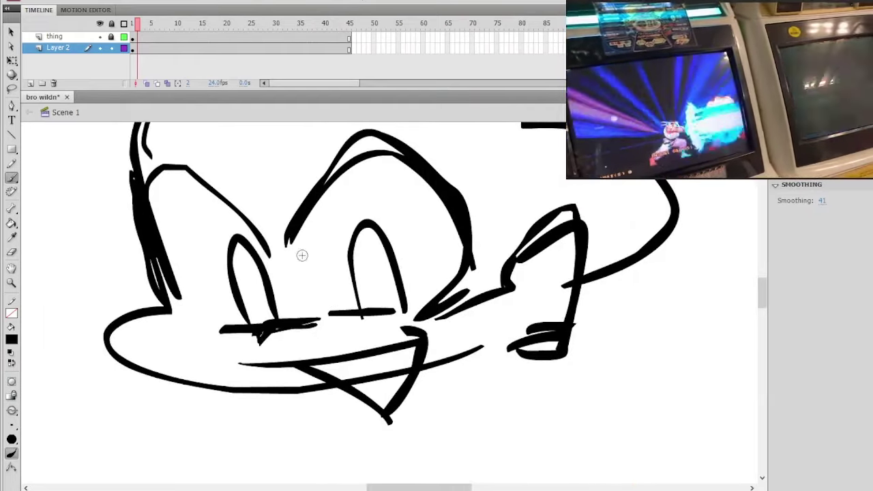
# Step: Trim the end of the line under the left-hand eye with the Eraser
pyautogui.press('e')
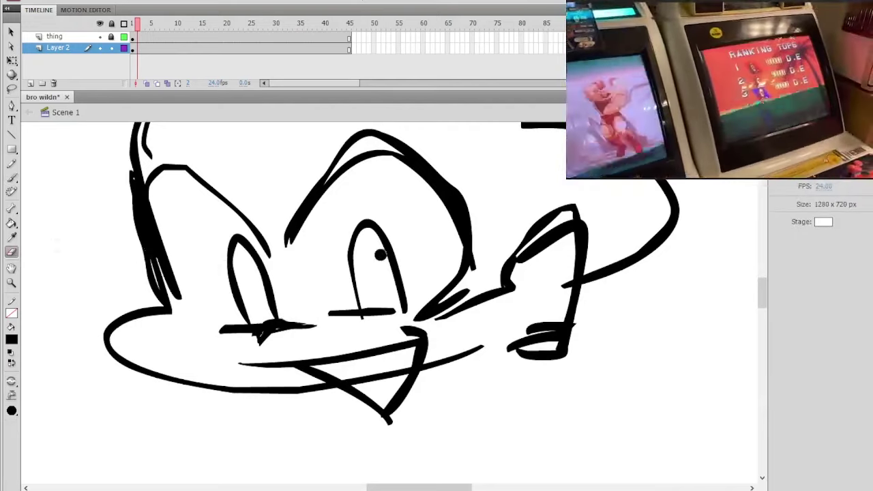
pyautogui.scroll(-3, 433, 233)
pyautogui.moveTo(429, 257); pyautogui.dragTo(412, 250)
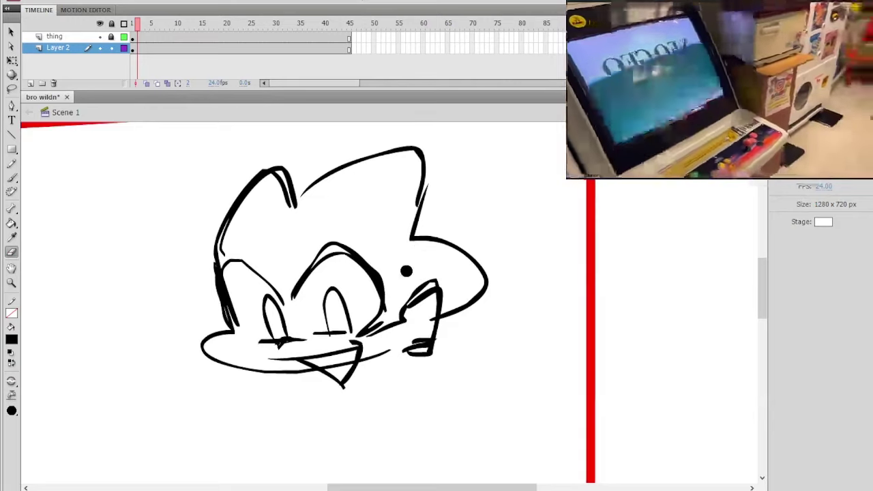
# Step: Erase the jaw line where it crosses the open mouth and clean up the mouth's edge and lower tip
pyautogui.scroll(3, 383, 305)
pyautogui.moveTo(266, 424)
pyautogui.mouseDown()
pyautogui.moveTo(302, 425)
pyautogui.moveTo(269, 418)
pyautogui.moveTo(311, 421)
pyautogui.moveTo(338, 406)
pyautogui.mouseUp()
pyautogui.hotkey('ctrl', 'z')
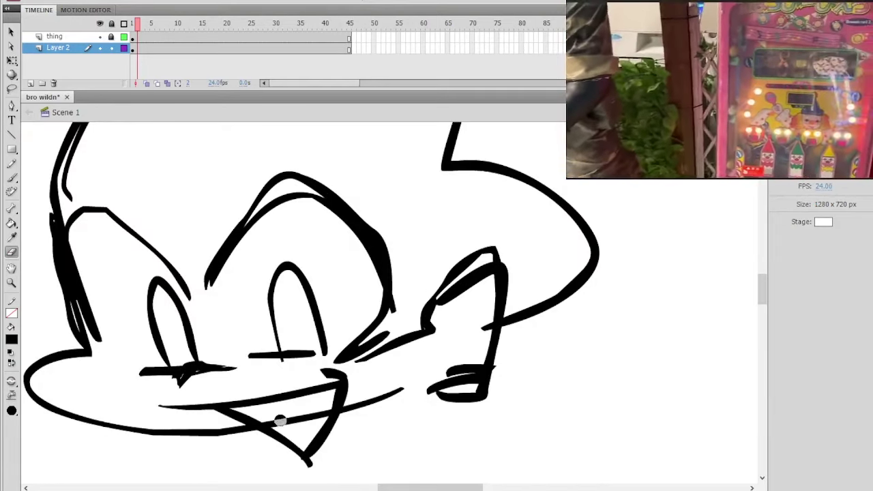
pyautogui.moveTo(266, 421)
pyautogui.mouseDown()
pyautogui.moveTo(298, 420)
pyautogui.moveTo(325, 403)
pyautogui.mouseUp()
pyautogui.keyDown('ctrl'); pyautogui.keyDown('shift'); pyautogui.click(421, 310); pyautogui.keyUp('shift'); pyautogui.keyUp('ctrl')
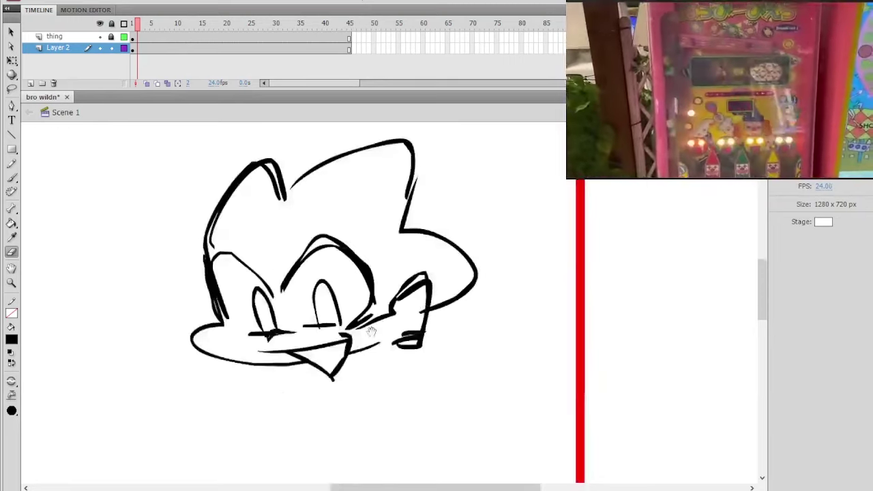
pyautogui.scroll(3, 369, 334)
pyautogui.moveTo(338, 289); pyautogui.dragTo(325, 338)
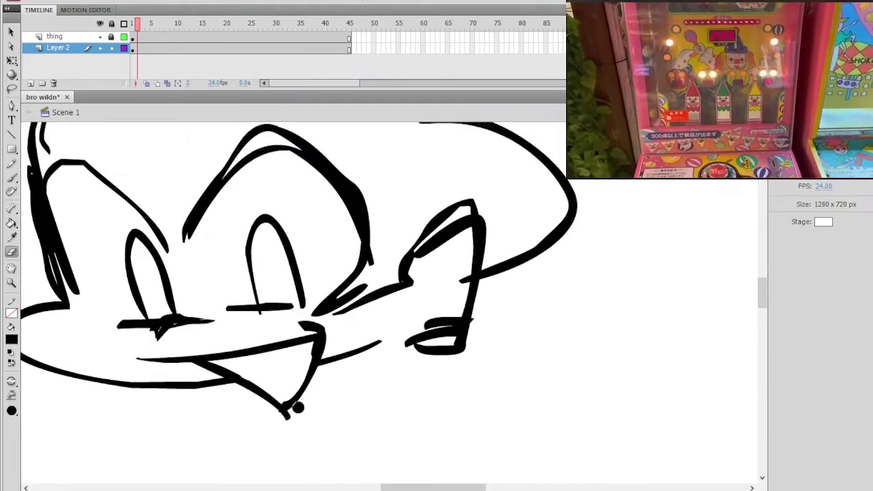
pyautogui.moveTo(266, 416); pyautogui.dragTo(313, 409)
pyautogui.hotkey('ctrl', '-')
pyautogui.moveTo(430, 257); pyautogui.dragTo(462, 297)
pyautogui.scroll(-3, 450, 300)
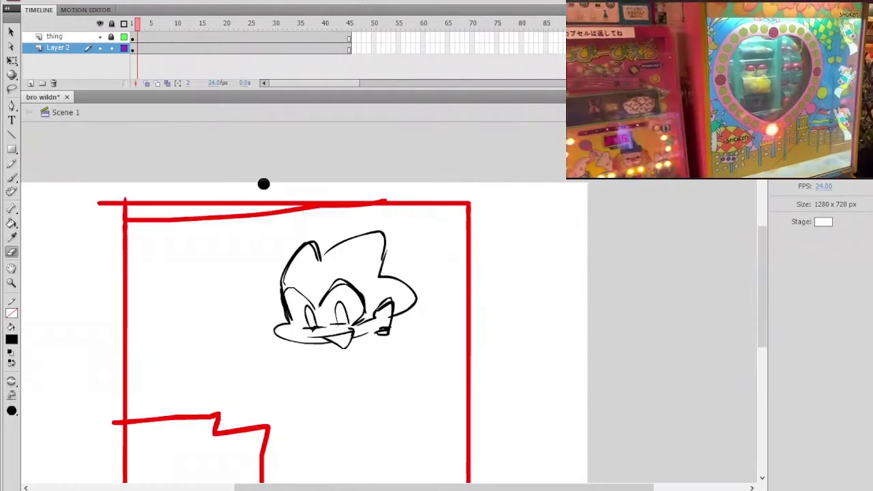
pyautogui.click(12, 177)
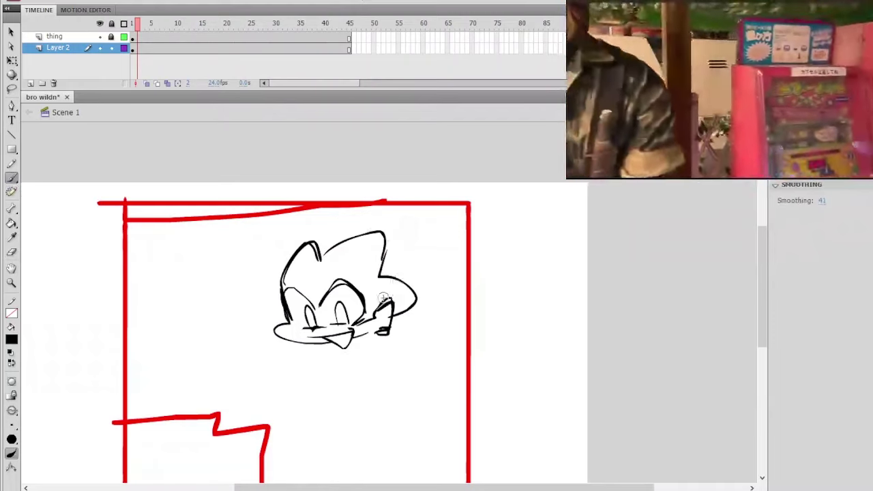
pyautogui.moveTo(378, 331); pyautogui.dragTo(355, 338)
pyautogui.hotkey('ctrl', 'z')
pyautogui.hotkey('ctrl', 'z')
pyautogui.hotkey('ctrl', 'z')
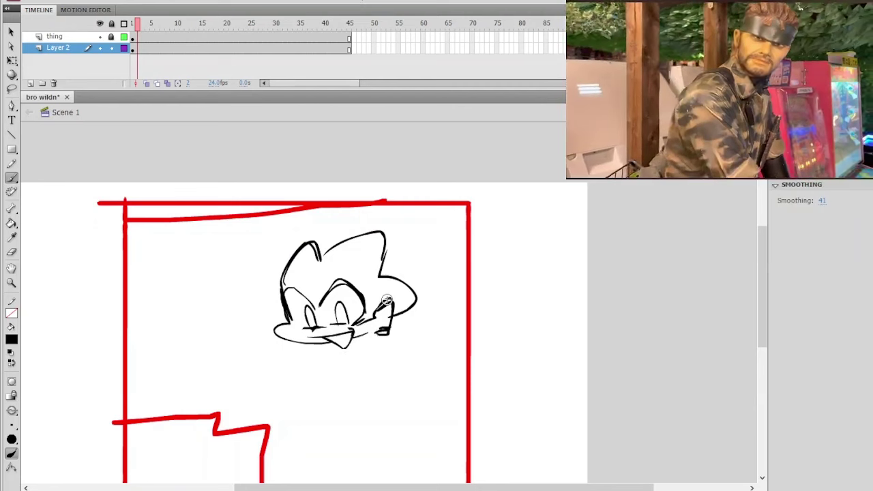
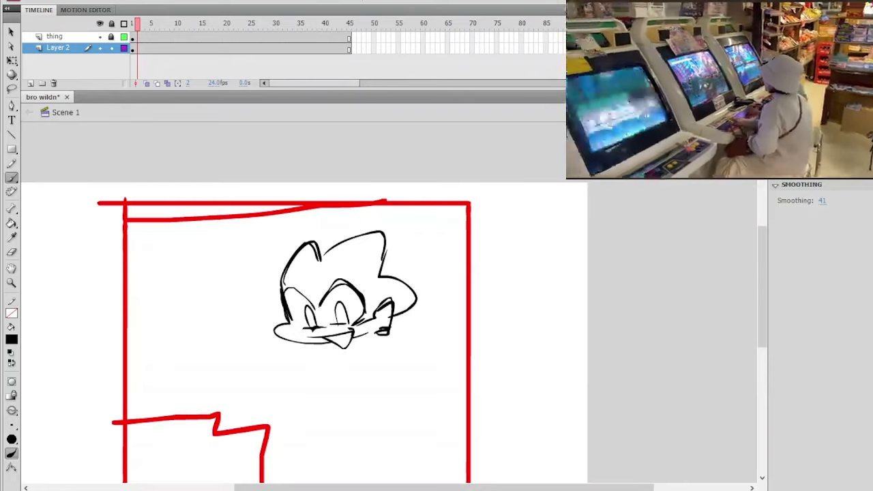
# Step: Brush the back of the neck down from the ear and add a slanted shoulder line below it
pyautogui.moveTo(425, 345)
pyautogui.mouseDown()
pyautogui.moveTo(507, 334)
pyautogui.moveTo(498, 291)
pyautogui.mouseUp()
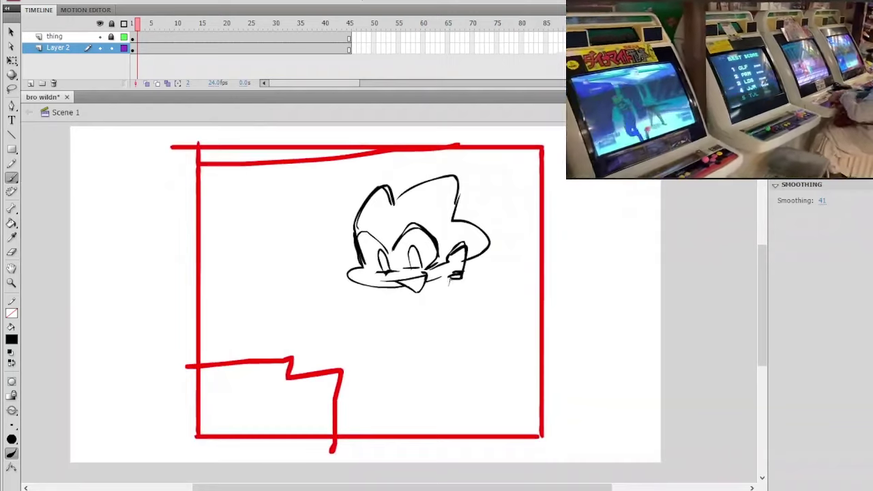
pyautogui.moveTo(447, 283); pyautogui.dragTo(429, 319)
pyautogui.moveTo(447, 283); pyautogui.dragTo(429, 321)
pyautogui.hotkey('ctrl', 'z')
pyautogui.moveTo(445, 350); pyautogui.dragTo(461, 366)
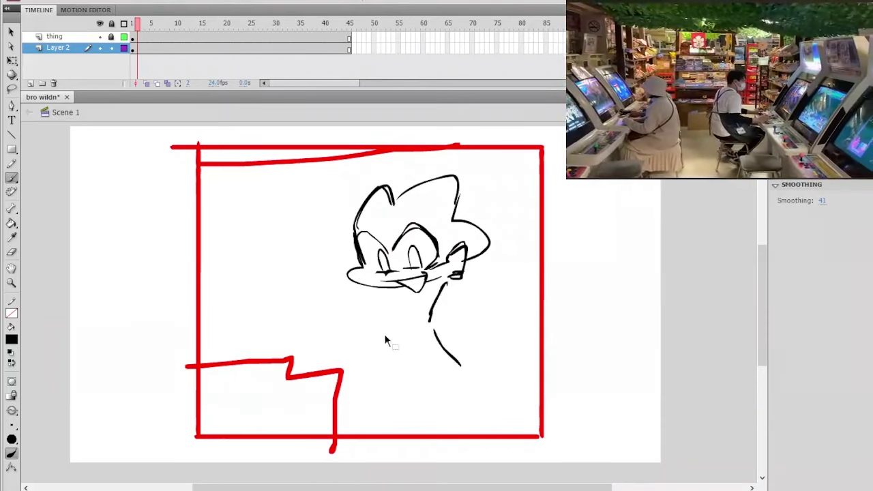
pyautogui.moveTo(383, 311); pyautogui.dragTo(374, 323)
pyautogui.hotkey('ctrl', 'z')
pyautogui.moveTo(408, 299); pyautogui.dragTo(383, 327)
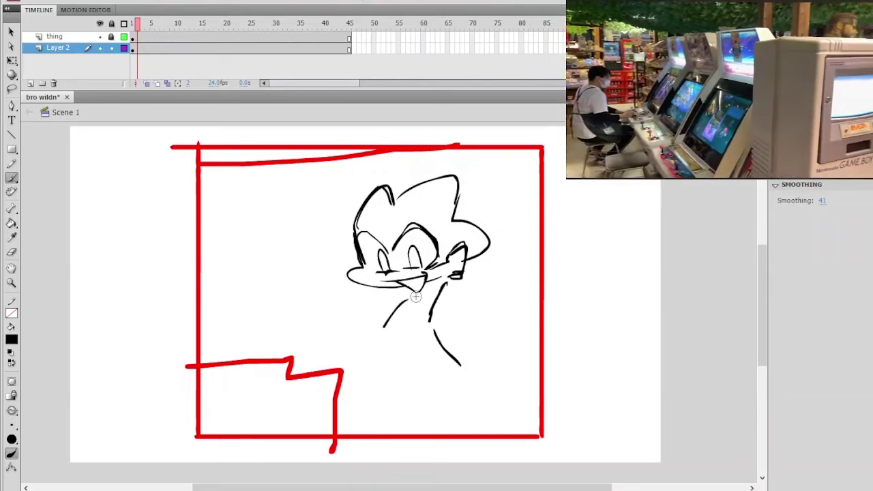
pyautogui.hotkey('ctrl', 'z')
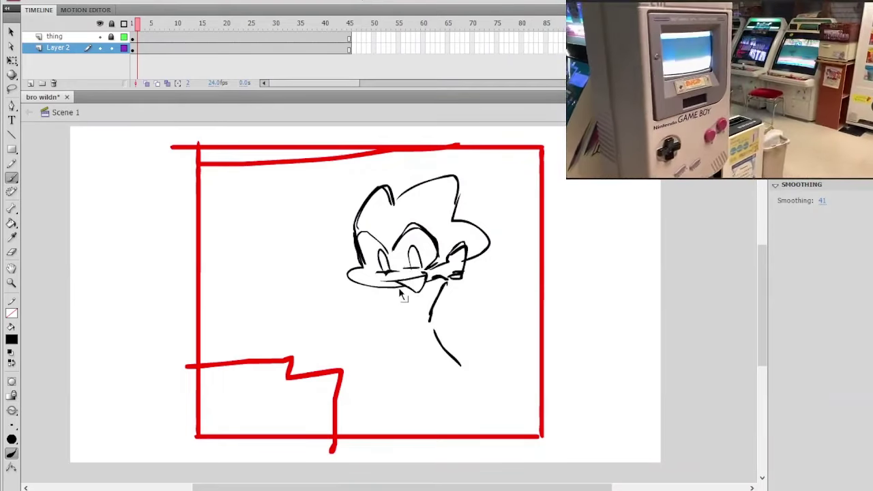
pyautogui.moveTo(402, 285); pyautogui.dragTo(367, 298)
pyautogui.hotkey('ctrl', 'z')
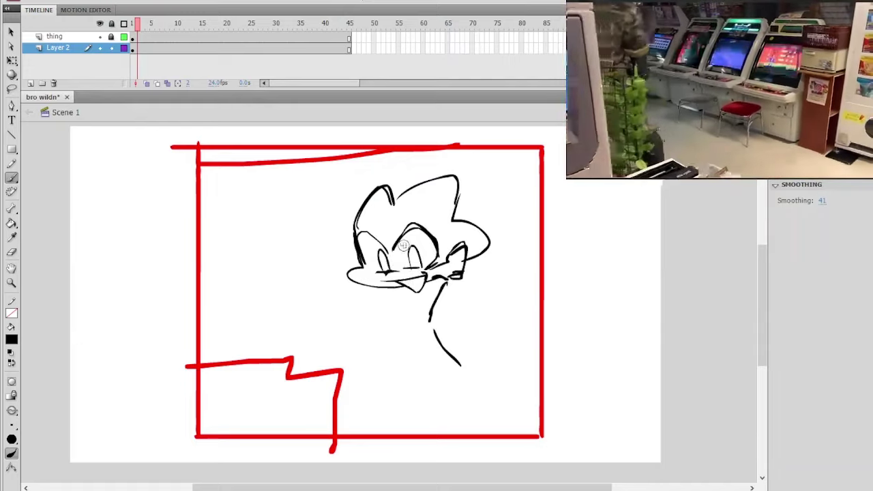
# Step: Sketch a closed collar shape under the chin, joining it to the neck line below the ear
pyautogui.moveTo(370, 295)
pyautogui.mouseDown()
pyautogui.moveTo(350, 294)
pyautogui.moveTo(360, 325)
pyautogui.moveTo(414, 319)
pyautogui.moveTo(448, 286)
pyautogui.mouseUp()
pyautogui.hotkey('ctrl', 'z')
pyautogui.hotkey('ctrl', 'z')
pyautogui.moveTo(415, 322); pyautogui.dragTo(438, 282)
pyautogui.hotkey('ctrl', 'z')
pyautogui.hotkey('ctrl', 'z')
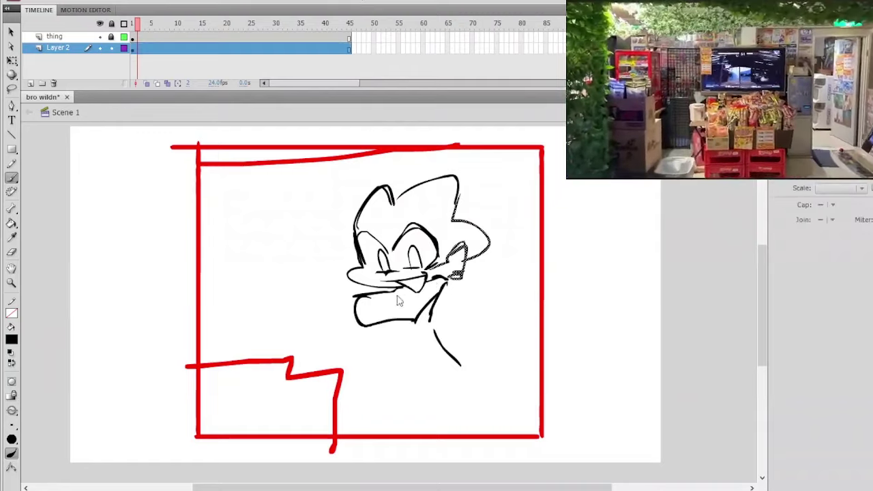
pyautogui.moveTo(366, 296)
pyautogui.mouseDown()
pyautogui.moveTo(410, 296)
pyautogui.moveTo(435, 280)
pyautogui.mouseUp()
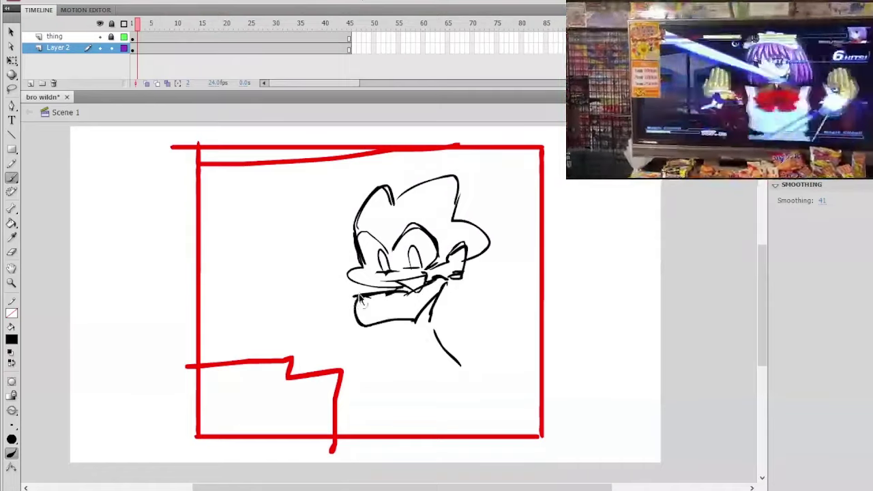
# Step: Sketch a fist shape beside the closed shape under the chin and a second hand shape behind the mouth
pyautogui.moveTo(317, 306); pyautogui.dragTo(327, 329)
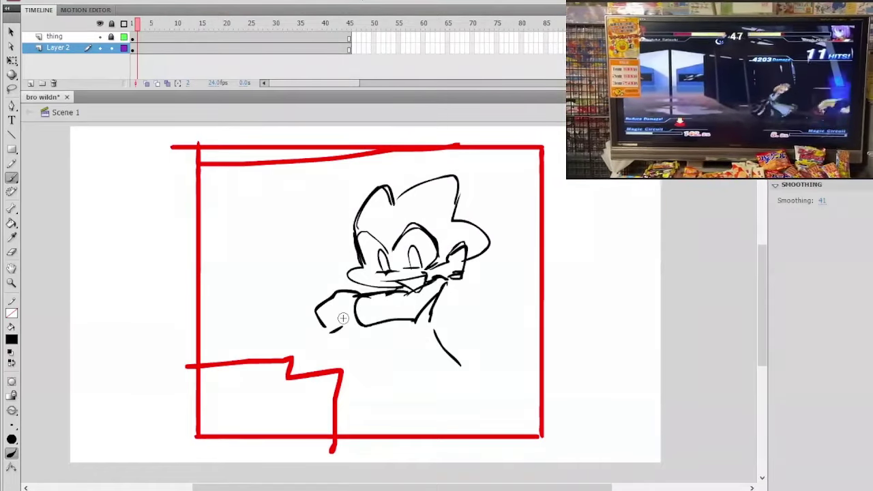
pyautogui.moveTo(343, 327); pyautogui.dragTo(356, 326)
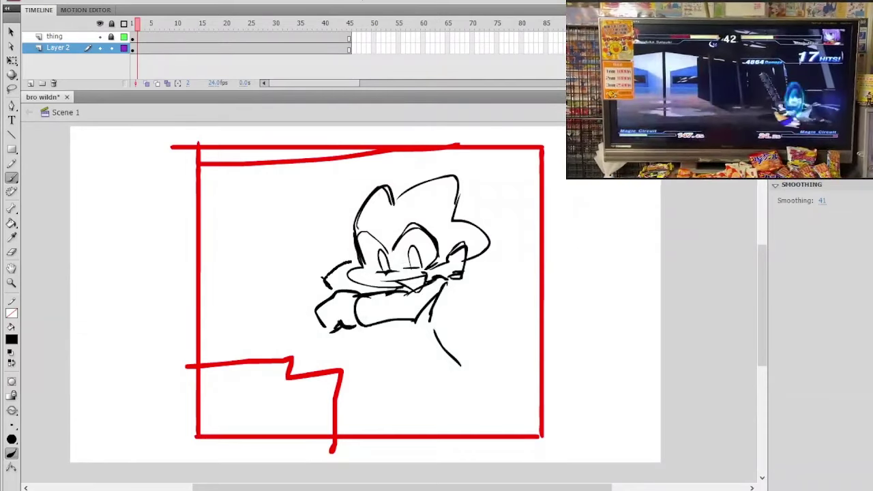
pyautogui.moveTo(355, 261)
pyautogui.mouseDown()
pyautogui.moveTo(374, 253)
pyautogui.moveTo(365, 282)
pyautogui.moveTo(351, 265)
pyautogui.mouseUp()
pyautogui.hotkey('ctrl', 'z')
pyautogui.hotkey('ctrl', 'z')
pyautogui.hotkey('ctrl', 'z')
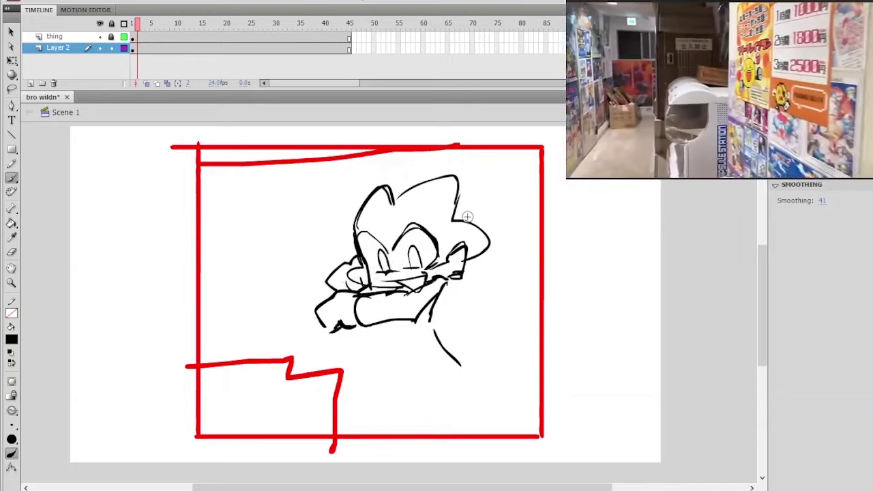
# Step: Erase the slanted line below the neck and brush it again so it joins the neck line
pyautogui.moveTo(497, 252); pyautogui.dragTo(471, 244)
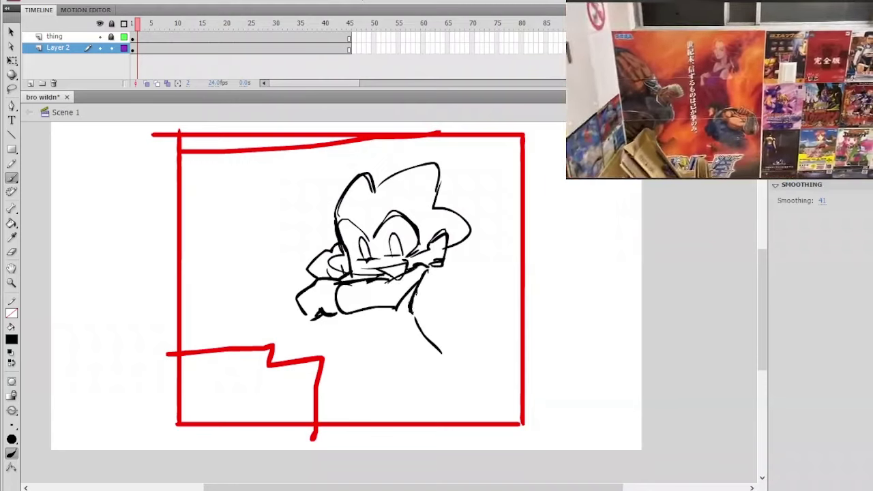
pyautogui.moveTo(415, 321); pyautogui.dragTo(440, 353)
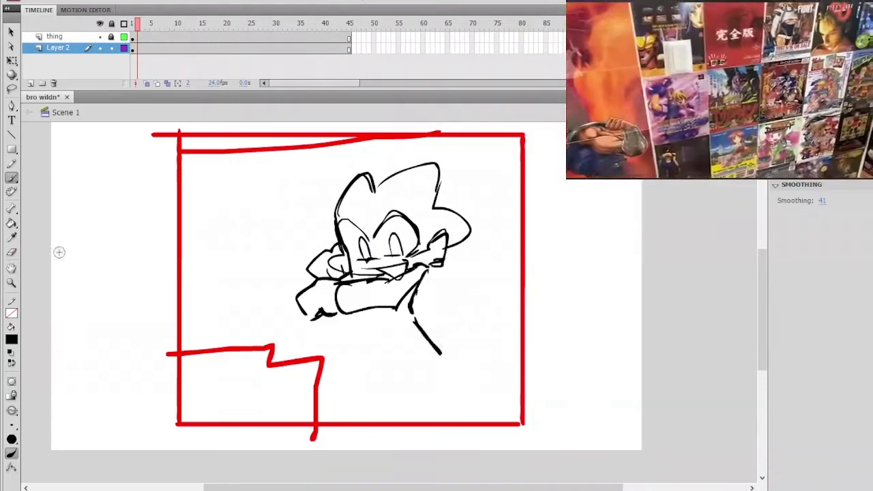
pyautogui.click(11, 252)
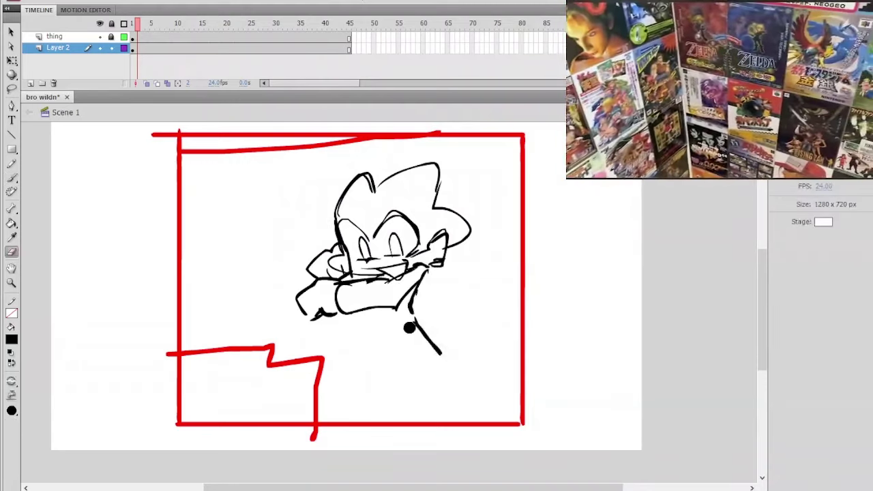
pyautogui.moveTo(409, 328); pyautogui.dragTo(436, 354)
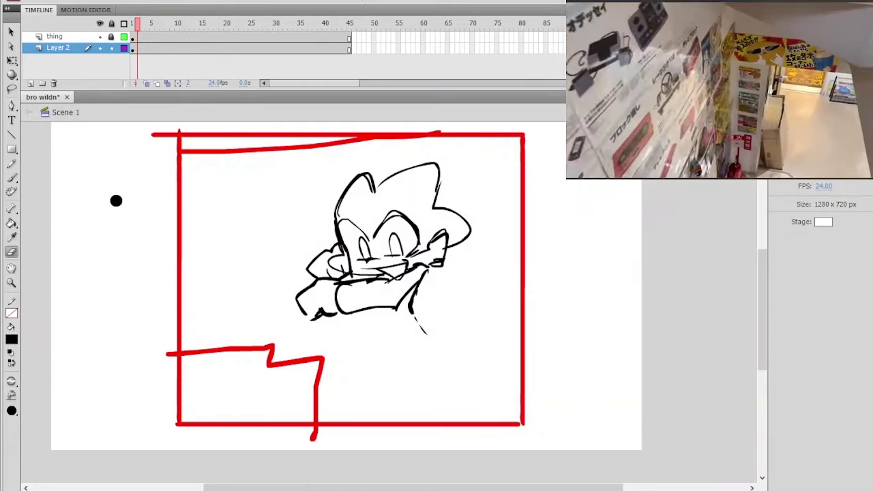
pyautogui.click(12, 178)
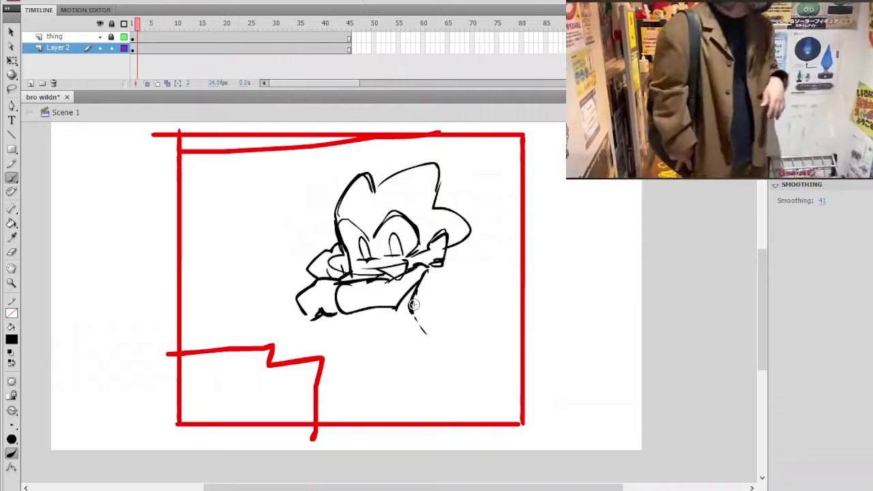
pyautogui.moveTo(412, 315); pyautogui.dragTo(431, 339)
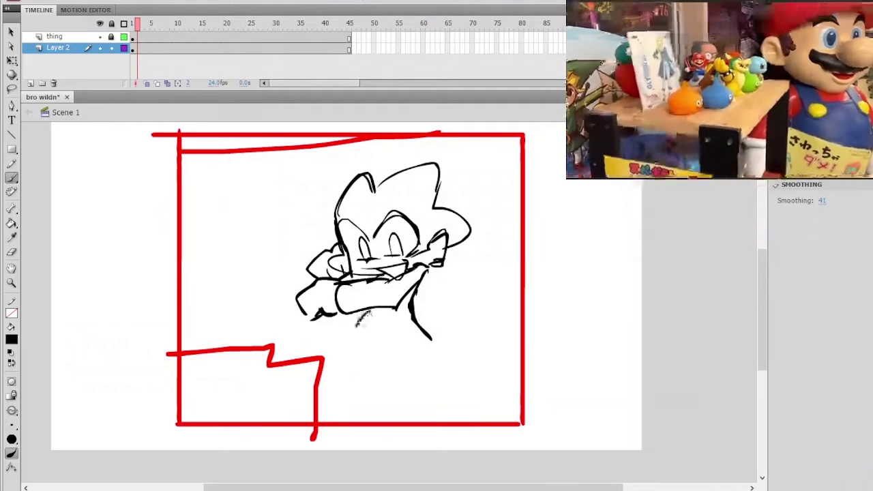
# Step: Brush an angular shirt-hem shape under the forearm, with its lower edge reaching the back line
pyautogui.moveTo(355, 321)
pyautogui.mouseDown()
pyautogui.moveTo(373, 334)
pyautogui.moveTo(411, 312)
pyautogui.mouseUp()
pyautogui.hotkey('ctrl', 'z')
pyautogui.moveTo(371, 341); pyautogui.dragTo(403, 316)
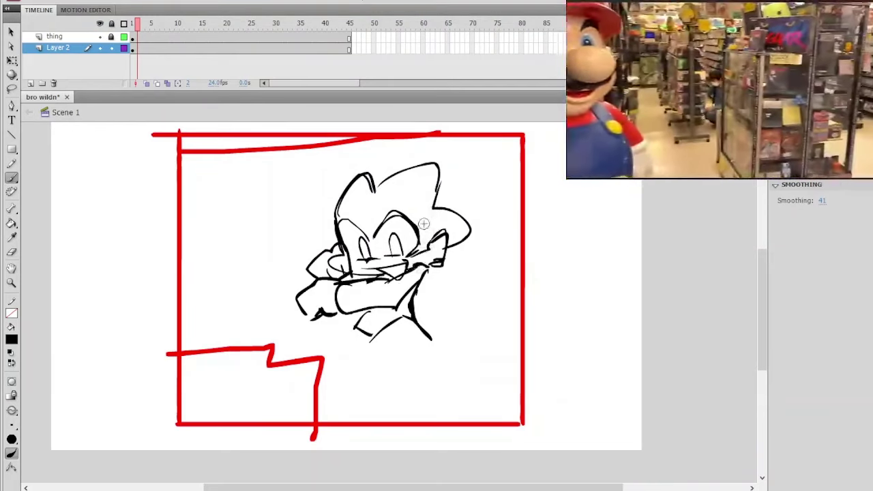
pyautogui.moveTo(353, 335); pyautogui.dragTo(328, 352)
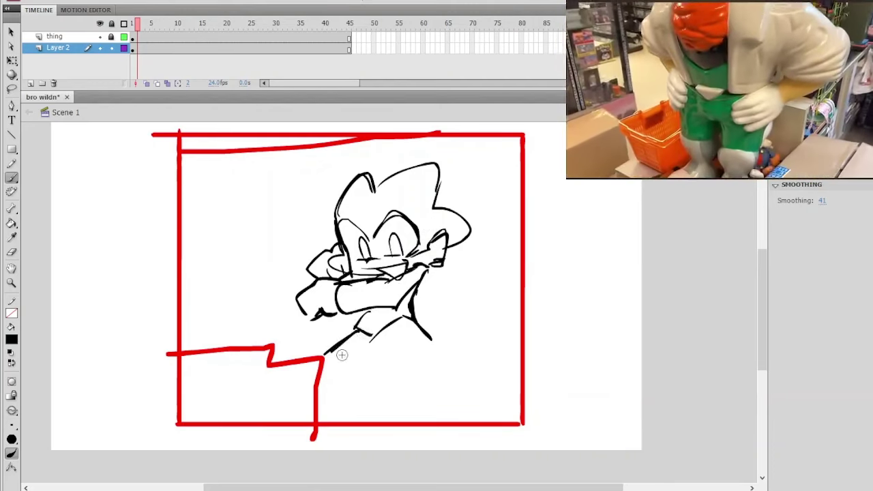
pyautogui.hotkey('ctrl', 'z')
pyautogui.hotkey('ctrl', 'z')
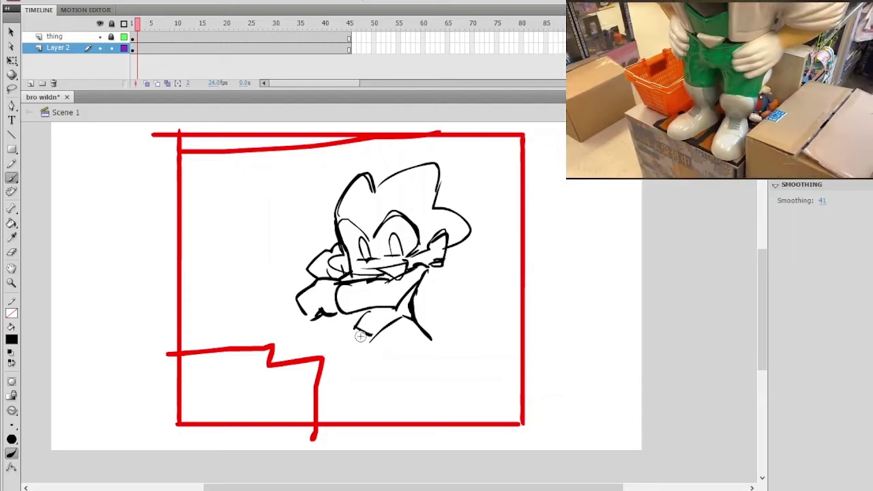
pyautogui.moveTo(360, 332)
pyautogui.mouseDown()
pyautogui.moveTo(335, 352)
pyautogui.moveTo(332, 374)
pyautogui.mouseUp()
pyautogui.hotkey('ctrl', 'z')
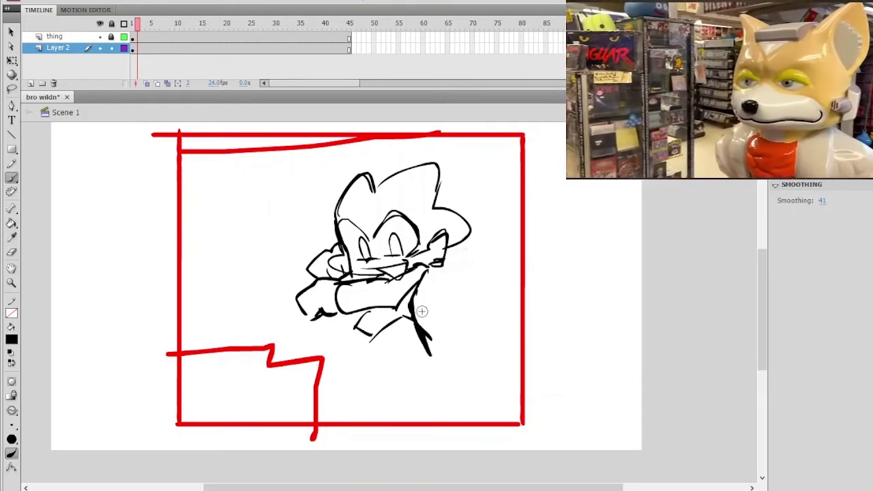
# Step: Redraw the lower back line as a steeper stroke running down from the shirt hem
pyautogui.moveTo(414, 321); pyautogui.dragTo(424, 352)
pyautogui.hotkey('ctrl', 'z')
pyautogui.moveTo(414, 322)
pyautogui.mouseDown()
pyautogui.moveTo(438, 350)
pyautogui.moveTo(434, 344)
pyautogui.mouseUp()
pyautogui.click(11, 252)
pyautogui.click(11, 177)
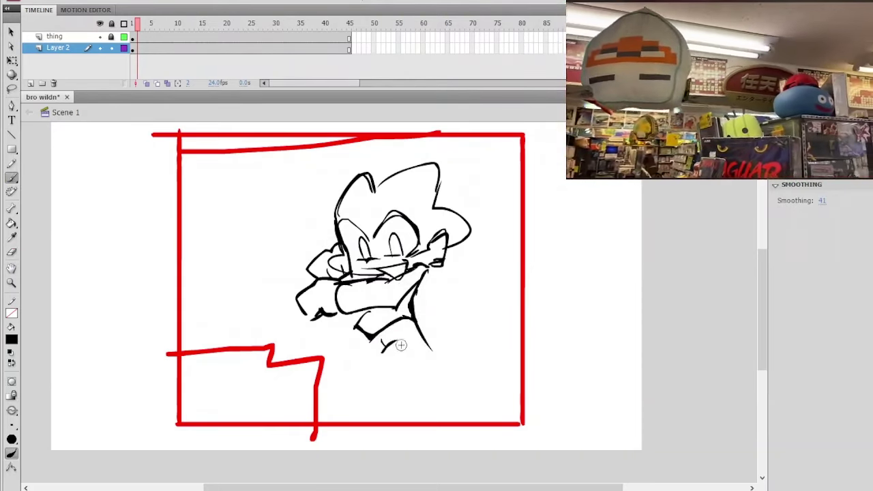
# Step: Brush a short dash below the shirt hem and an angled fold line beneath it for the front of the leg
pyautogui.hotkey('ctrl', 'z')
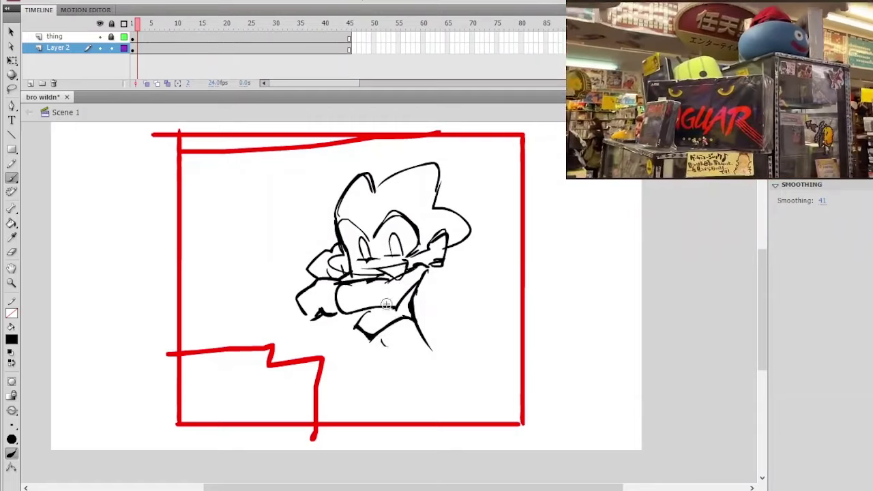
pyautogui.hotkey('ctrl', 'z')
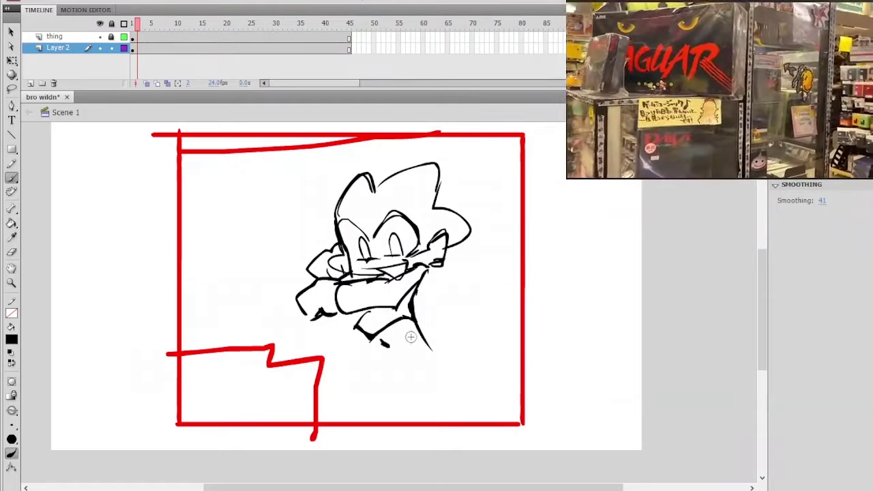
pyautogui.moveTo(386, 346)
pyautogui.mouseDown()
pyautogui.moveTo(403, 344)
pyautogui.moveTo(388, 365)
pyautogui.mouseUp()
pyautogui.hotkey('ctrl', 'z')
pyautogui.hotkey('ctrl', 'z')
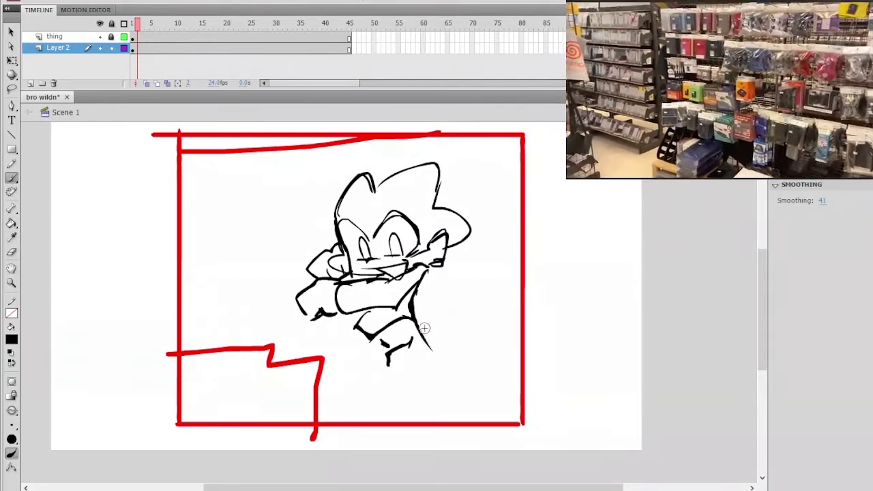
# Step: Extend the back of the leg and sketch a large rounded shoe outline at its lower end
pyautogui.moveTo(414, 337); pyautogui.dragTo(443, 351)
pyautogui.moveTo(385, 372)
pyautogui.mouseDown()
pyautogui.moveTo(385, 395)
pyautogui.moveTo(449, 369)
pyautogui.moveTo(387, 381)
pyautogui.mouseUp()
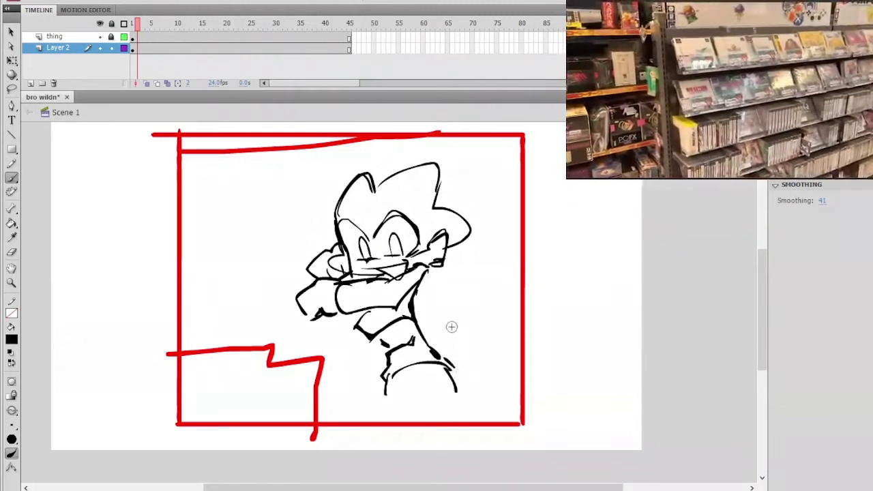
pyautogui.moveTo(387, 398); pyautogui.dragTo(385, 374)
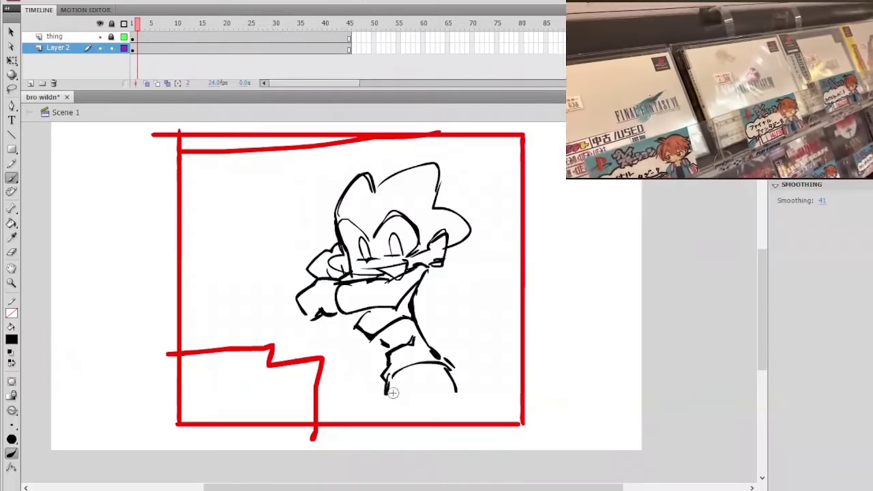
pyautogui.moveTo(399, 395); pyautogui.dragTo(402, 400)
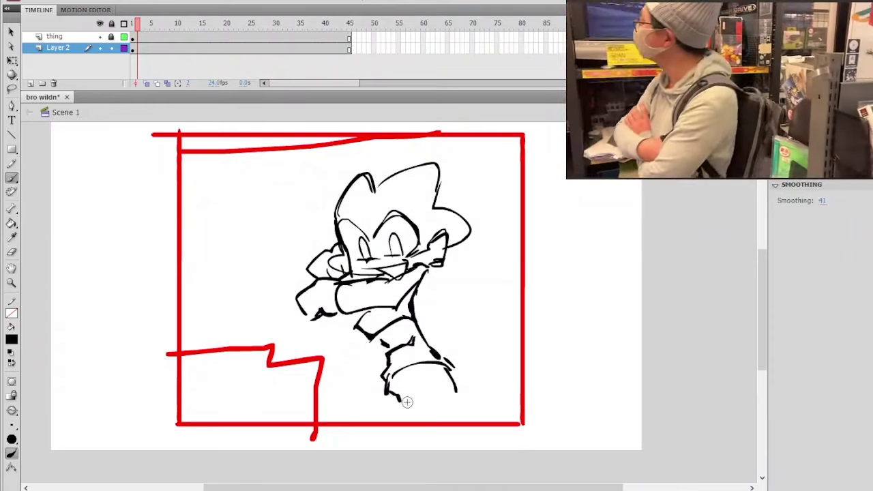
pyautogui.moveTo(434, 407)
pyautogui.mouseDown()
pyautogui.moveTo(459, 398)
pyautogui.moveTo(459, 371)
pyautogui.moveTo(467, 394)
pyautogui.mouseUp()
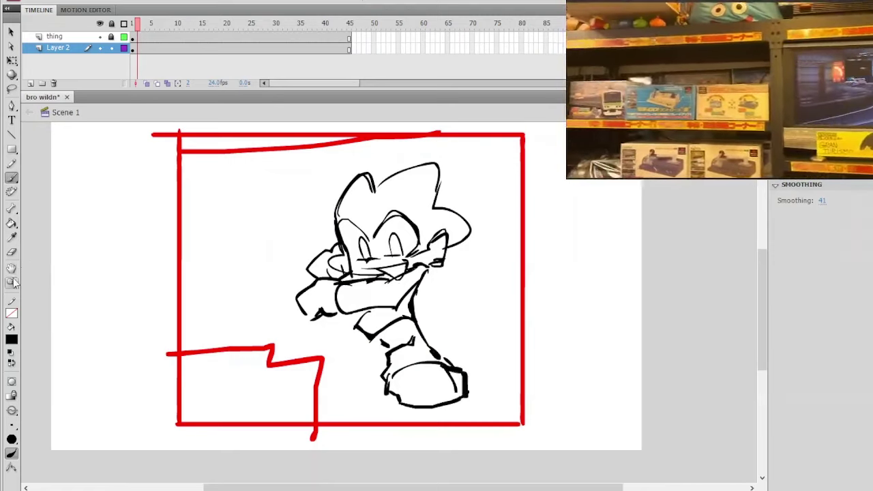
# Step: Erase the rough strokes at both sides of the shoe and redraw its edges
pyautogui.click(12, 252)
pyautogui.moveTo(445, 374)
pyautogui.mouseDown()
pyautogui.moveTo(467, 367)
pyautogui.moveTo(473, 396)
pyautogui.moveTo(463, 369)
pyautogui.mouseUp()
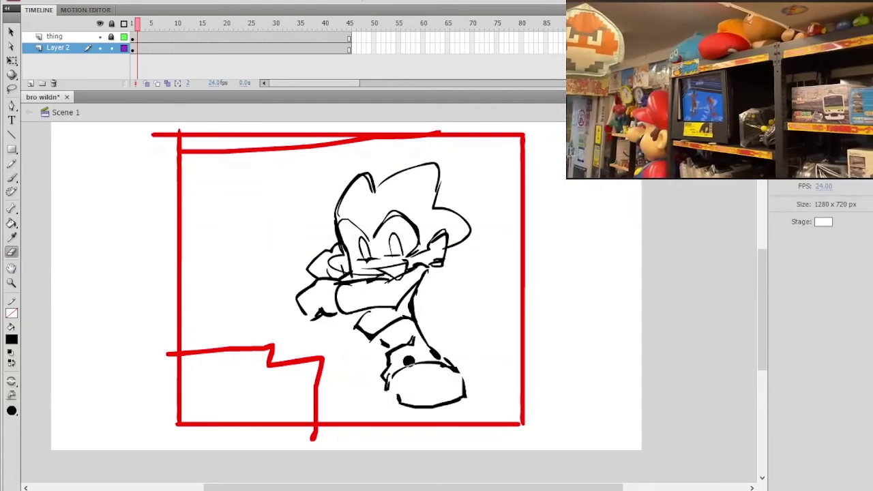
pyautogui.click(12, 177)
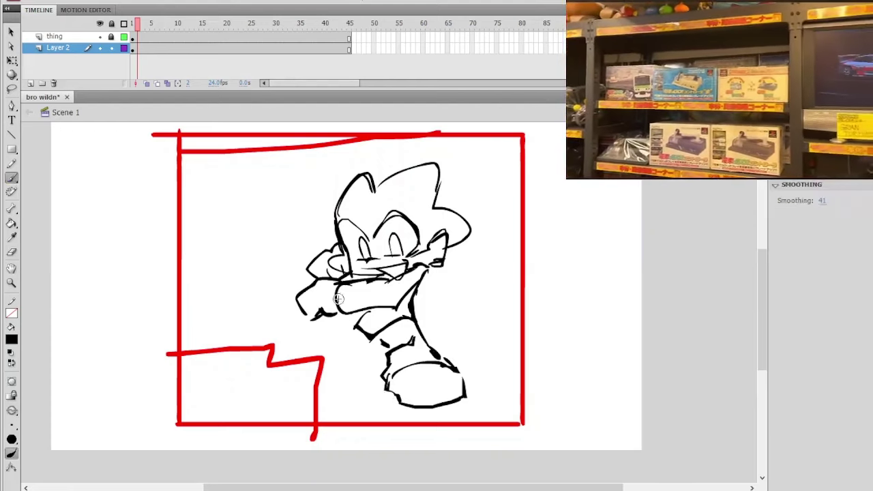
pyautogui.moveTo(441, 365); pyautogui.dragTo(465, 377)
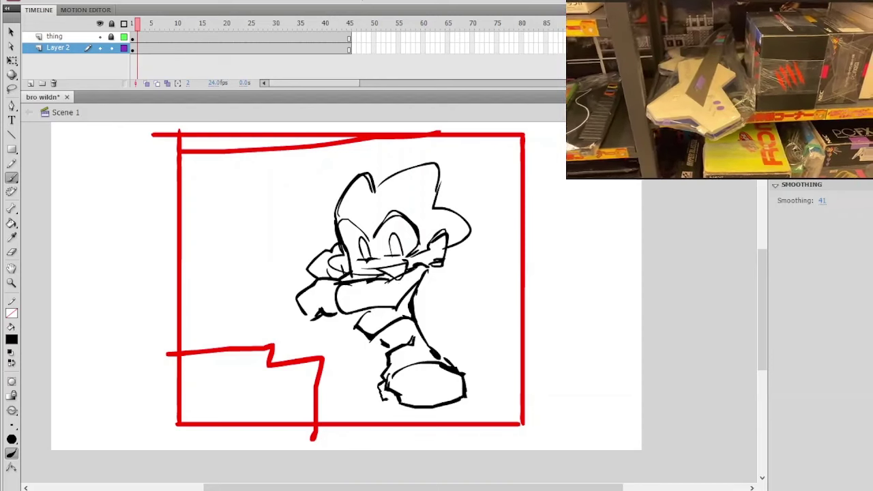
# Step: Brush a thick curved sole beneath the shoe and close it at the heel beside the frame
pyautogui.moveTo(386, 399)
pyautogui.mouseDown()
pyautogui.moveTo(456, 418)
pyautogui.moveTo(476, 409)
pyautogui.mouseUp()
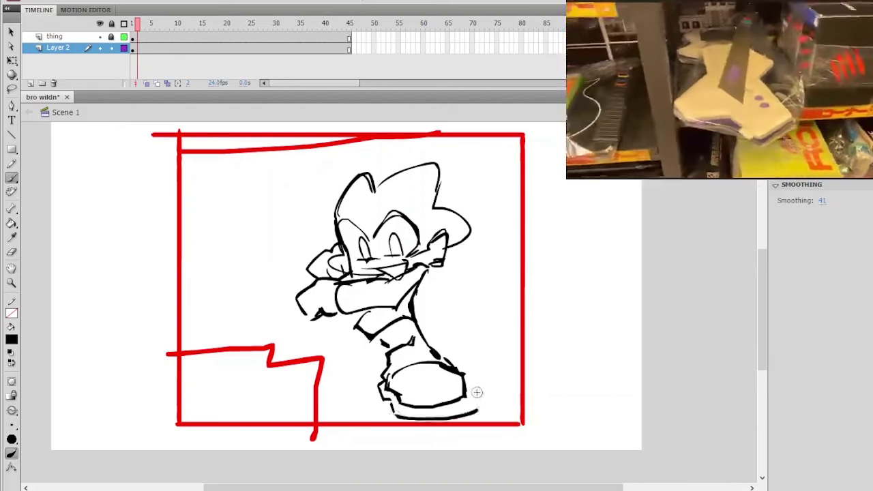
pyautogui.hotkey('ctrl', 'z')
pyautogui.moveTo(394, 413); pyautogui.dragTo(466, 409)
pyautogui.hotkey('ctrl', 'z')
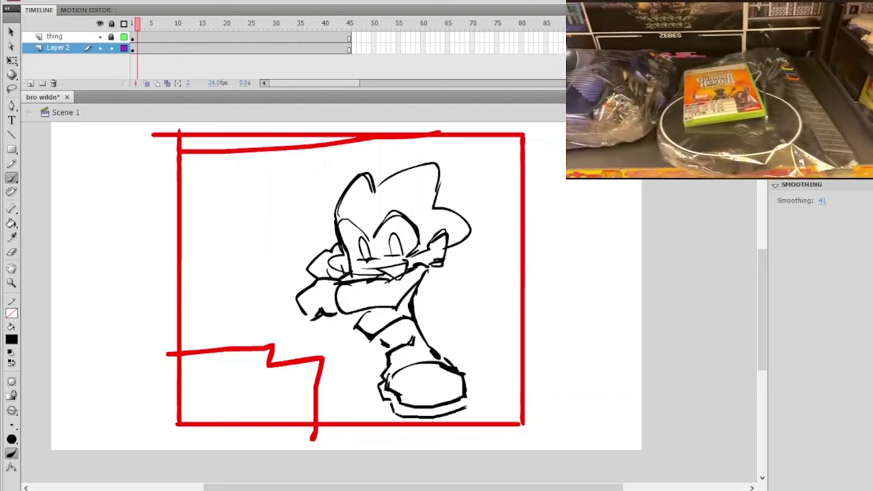
pyautogui.moveTo(397, 415); pyautogui.dragTo(479, 408)
pyautogui.moveTo(466, 396); pyautogui.dragTo(473, 371)
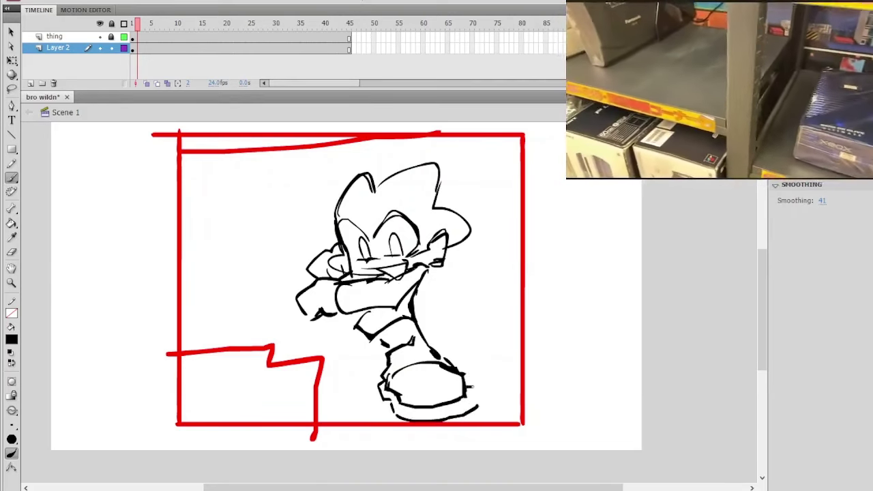
pyautogui.moveTo(478, 395); pyautogui.dragTo(475, 408)
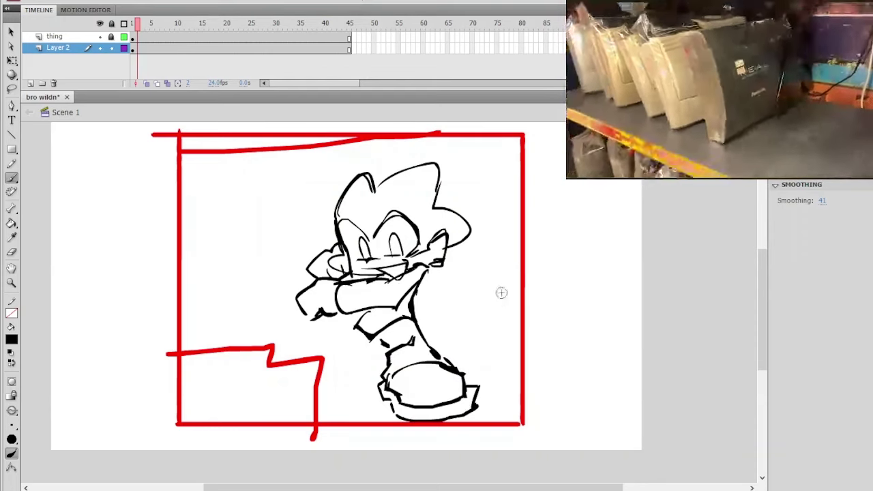
pyautogui.click(12, 251)
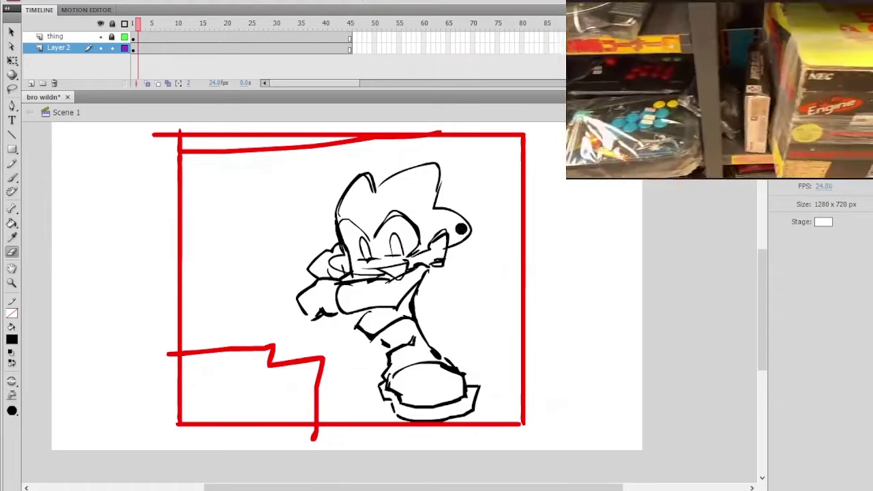
pyautogui.click(12, 178)
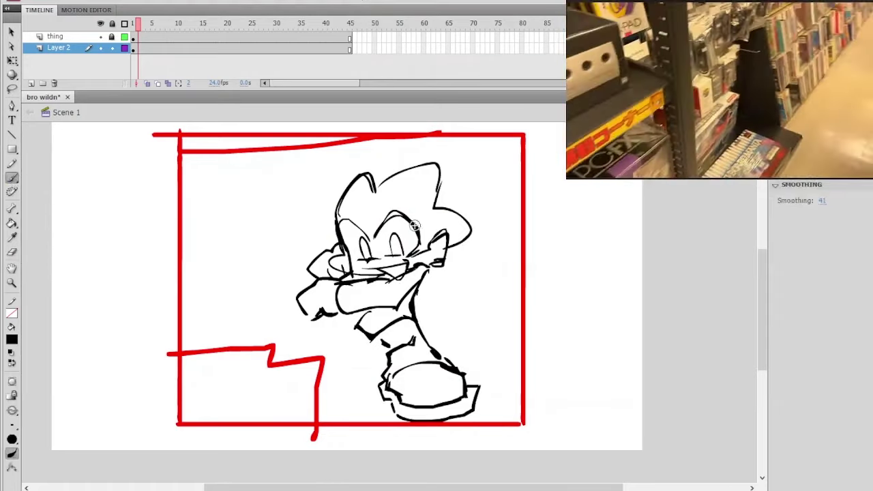
pyautogui.hotkey('ctrl', '=')
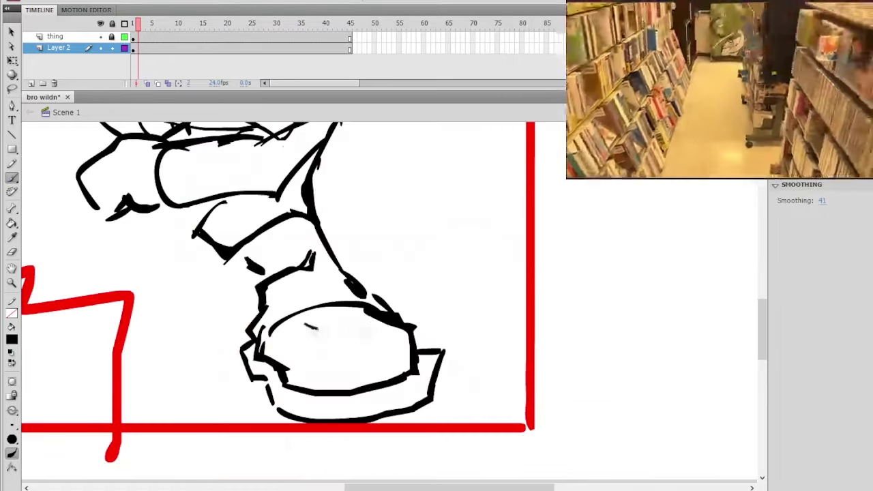
pyautogui.moveTo(317, 329); pyautogui.dragTo(367, 317)
pyautogui.hotkey('ctrl', 'z')
pyautogui.moveTo(290, 336)
pyautogui.mouseDown()
pyautogui.moveTo(338, 312)
pyautogui.moveTo(366, 314)
pyautogui.mouseUp()
pyautogui.hotkey('ctrl', 'z')
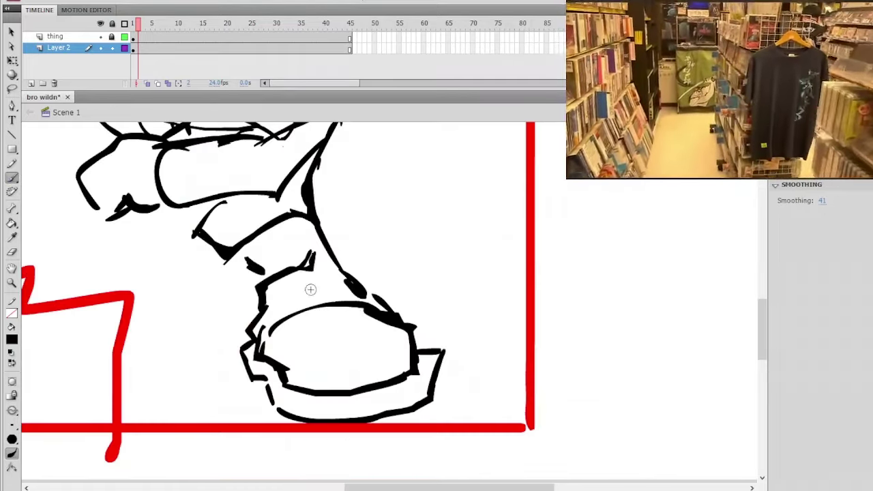
# Step: Erase the upper curve of the shoe and brush a curved strap band across its instep
pyautogui.click(11, 252)
pyautogui.moveTo(281, 317)
pyautogui.mouseDown()
pyautogui.moveTo(358, 303)
pyautogui.moveTo(349, 291)
pyautogui.mouseUp()
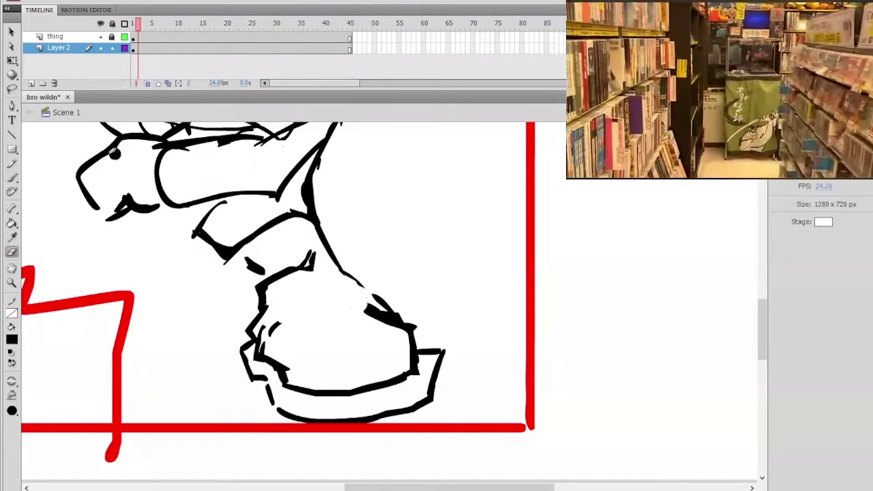
pyautogui.click(12, 177)
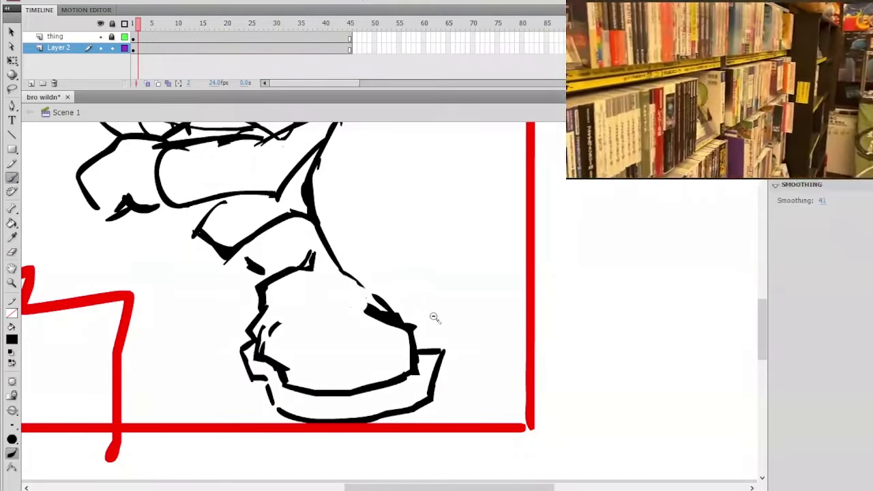
pyautogui.click(403, 302)
pyautogui.moveTo(337, 315)
pyautogui.mouseDown()
pyautogui.moveTo(381, 311)
pyautogui.moveTo(347, 303)
pyautogui.moveTo(381, 301)
pyautogui.mouseUp()
pyautogui.hotkey('ctrl', 'z')
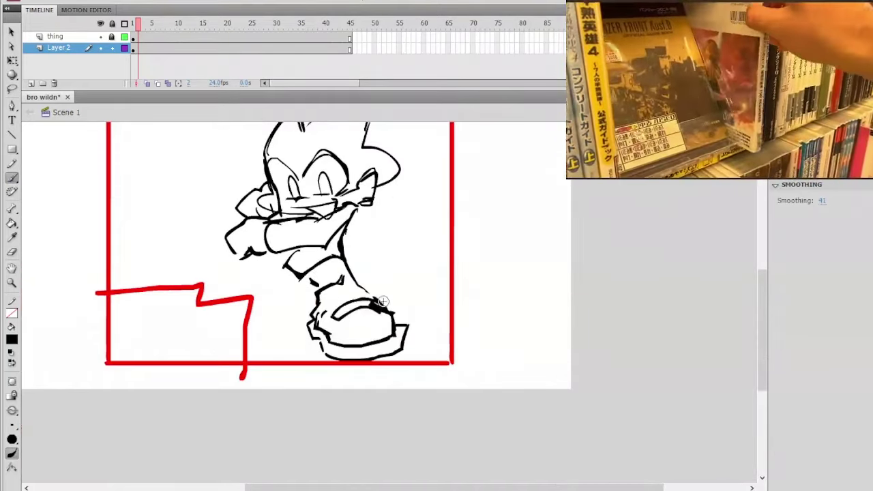
pyautogui.hotkey('ctrl', 'z')
pyautogui.moveTo(333, 317); pyautogui.dragTo(383, 307)
pyautogui.click(400, 300)
pyautogui.moveTo(252, 329); pyautogui.dragTo(304, 295)
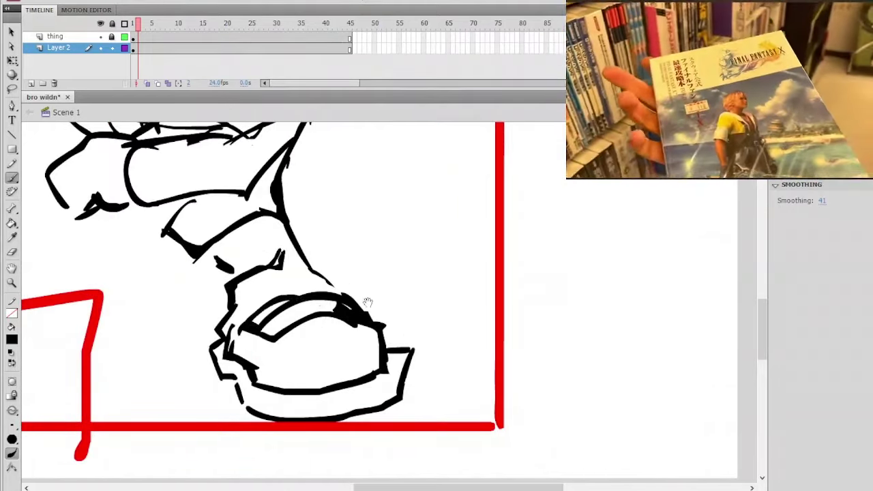
# Step: Erase the overlapping brush lines at the front end of the shoe's strap
pyautogui.click(358, 298)
pyautogui.click(12, 252)
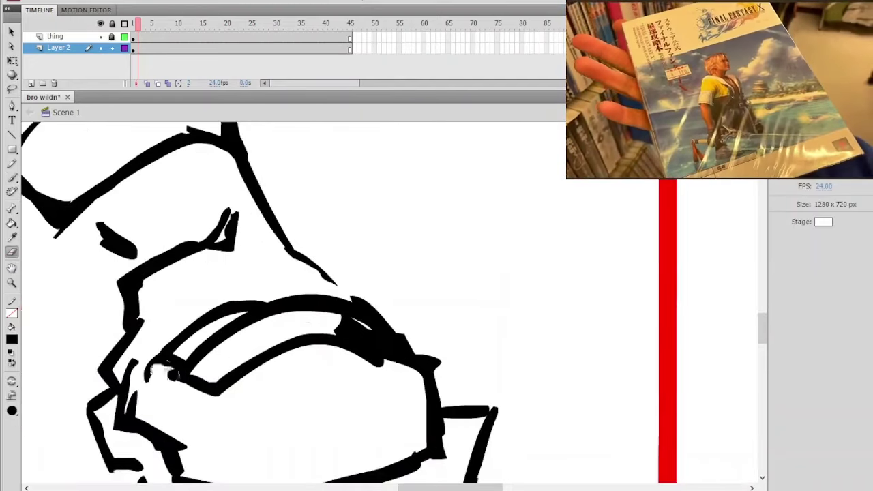
pyautogui.press('b')
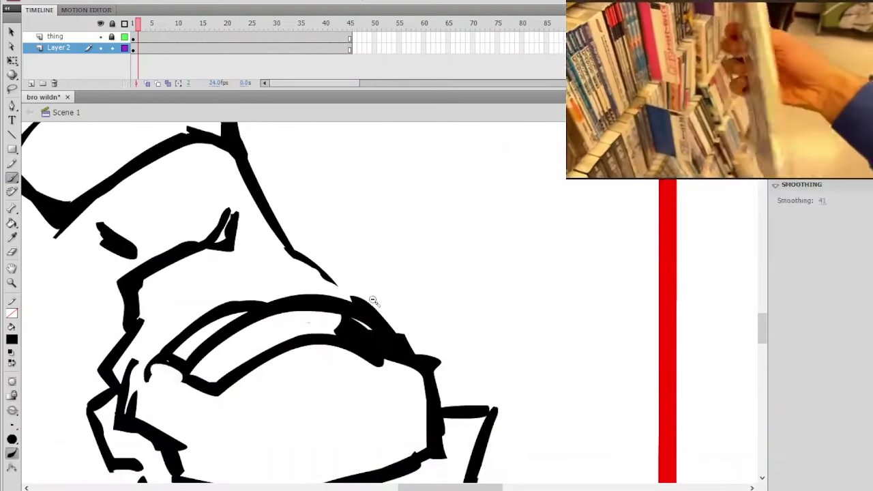
pyautogui.hotkey('ctrl', '-')
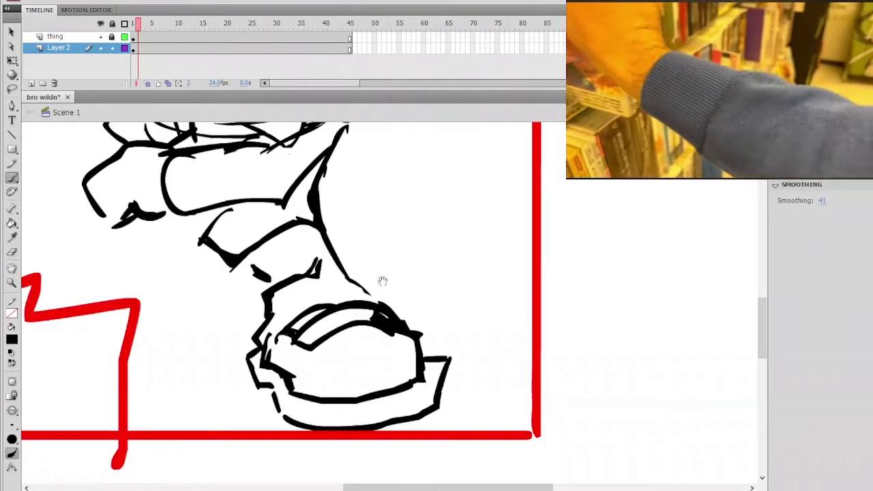
pyautogui.hotkey('ctrl', '-')
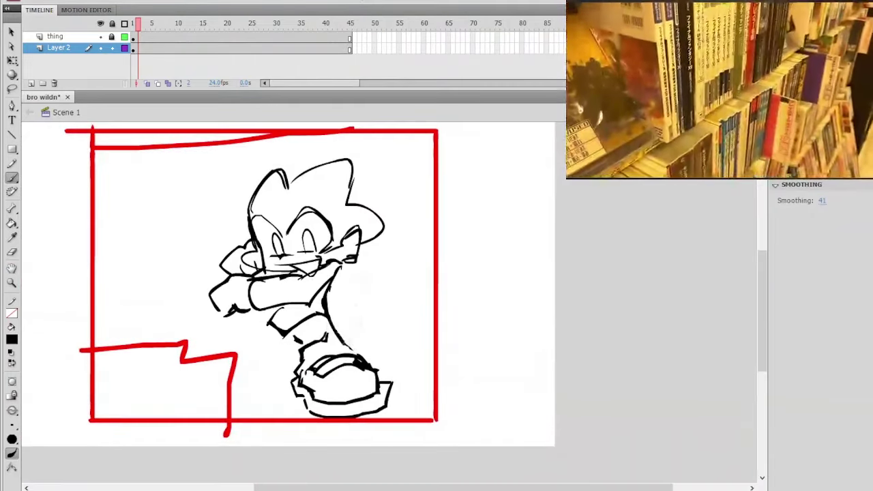
# Step: Brush the back of the trouser leg into a cuff meeting the shoe and erase stray marks around the strap
pyautogui.click(394, 346)
pyautogui.click(381, 350)
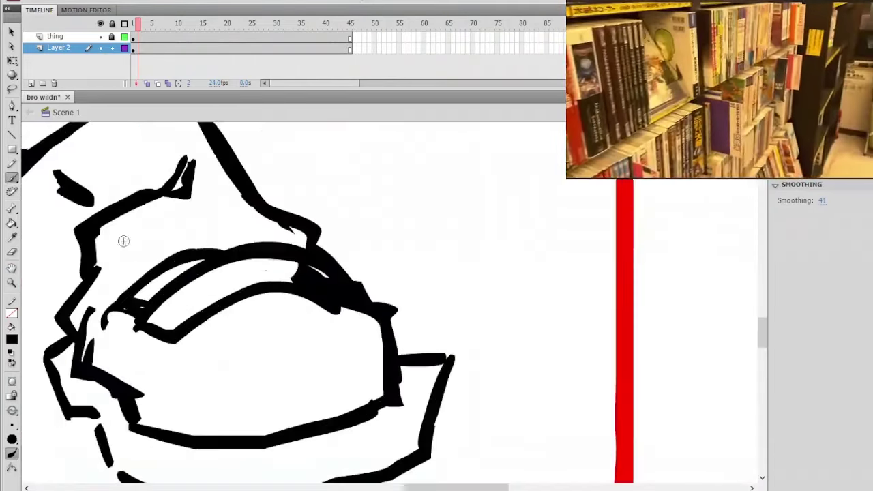
pyautogui.click(12, 251)
pyautogui.moveTo(293, 305)
pyautogui.mouseDown()
pyautogui.moveTo(311, 268)
pyautogui.moveTo(290, 270)
pyautogui.moveTo(312, 261)
pyautogui.moveTo(278, 239)
pyautogui.moveTo(244, 243)
pyautogui.moveTo(334, 253)
pyautogui.moveTo(353, 264)
pyautogui.moveTo(320, 250)
pyautogui.moveTo(360, 267)
pyautogui.moveTo(353, 281)
pyautogui.moveTo(451, 330)
pyautogui.mouseUp()
pyautogui.keyDown('alt'); pyautogui.click(423, 275); pyautogui.keyUp('alt')
pyautogui.keyDown('alt'); pyautogui.click(423, 275); pyautogui.keyUp('alt')
pyautogui.click(11, 176)
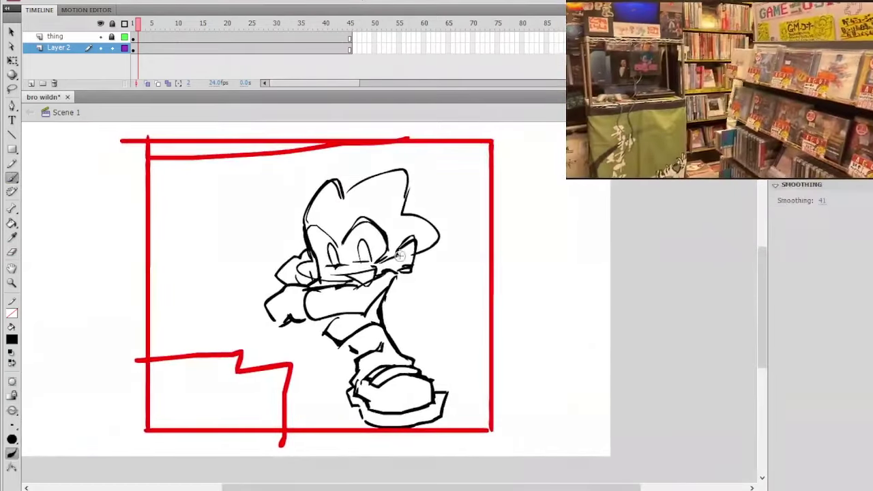
# Step: Brush the outer line of the second leg from below the shirt hem to a small cuff at the ankle
pyautogui.moveTo(330, 322)
pyautogui.mouseDown()
pyautogui.moveTo(346, 339)
pyautogui.moveTo(308, 355)
pyautogui.mouseUp()
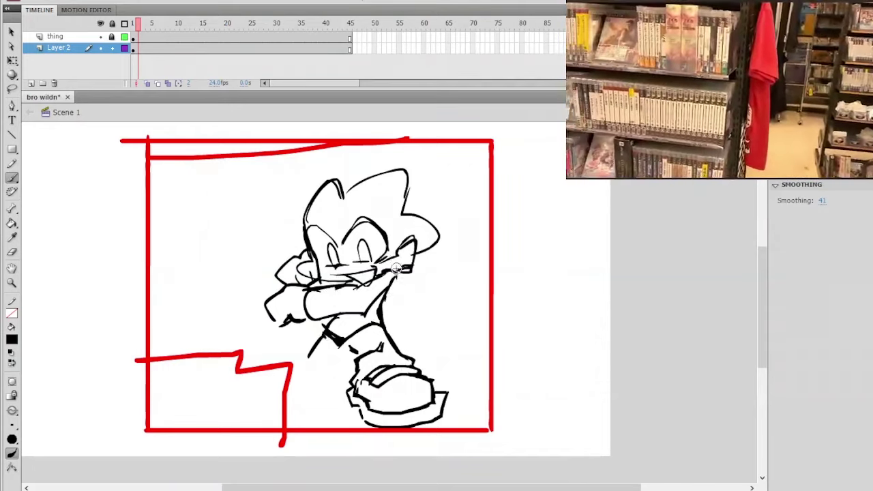
pyautogui.moveTo(382, 312); pyautogui.dragTo(383, 323)
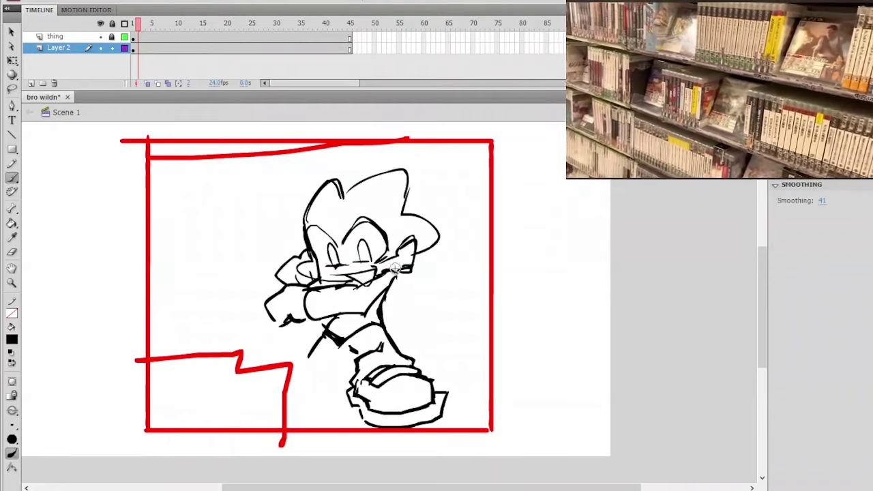
pyautogui.moveTo(320, 343); pyautogui.dragTo(303, 361)
pyautogui.hotkey('ctrl', 'z')
pyautogui.hotkey('ctrl', 'z')
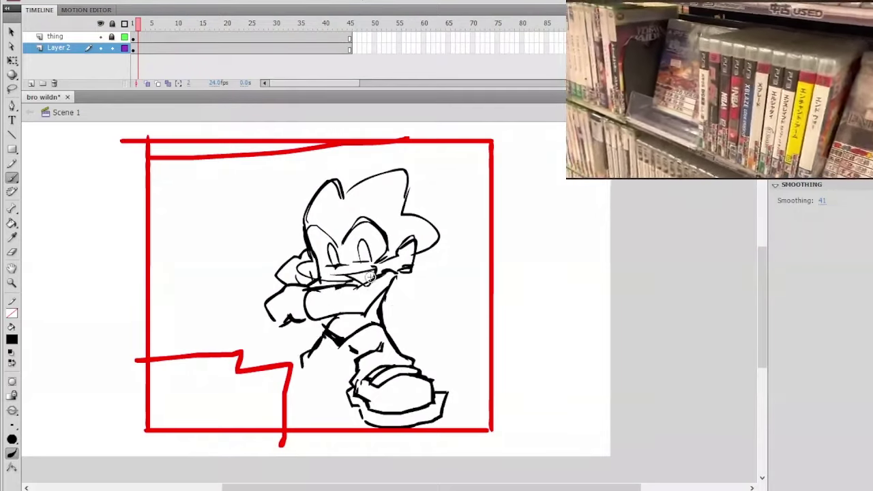
pyautogui.hotkey('ctrl', 'z')
pyautogui.moveTo(325, 333); pyautogui.dragTo(300, 369)
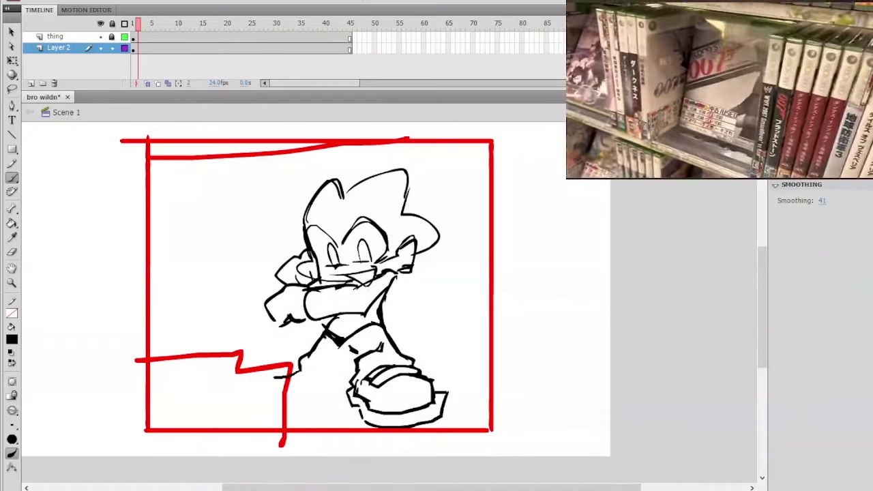
# Step: Sketch the second shoe with a pointed toe, a thick curved sole and a rounded top line back to the heel
pyautogui.moveTo(271, 375)
pyautogui.mouseDown()
pyautogui.moveTo(250, 404)
pyautogui.moveTo(297, 412)
pyautogui.moveTo(337, 396)
pyautogui.mouseUp()
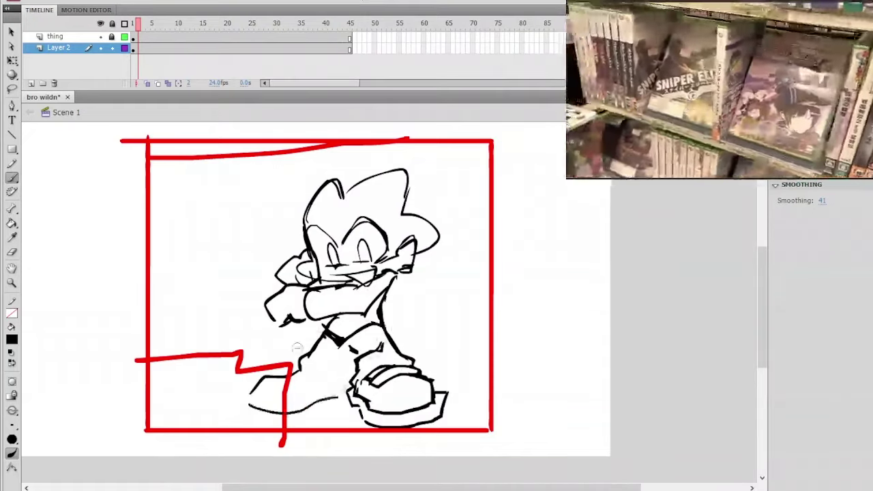
pyautogui.moveTo(250, 393)
pyautogui.mouseDown()
pyautogui.moveTo(273, 412)
pyautogui.moveTo(337, 397)
pyautogui.mouseUp()
pyautogui.moveTo(298, 370)
pyautogui.mouseDown()
pyautogui.moveTo(254, 390)
pyautogui.moveTo(243, 412)
pyautogui.moveTo(267, 421)
pyautogui.moveTo(345, 409)
pyautogui.mouseUp()
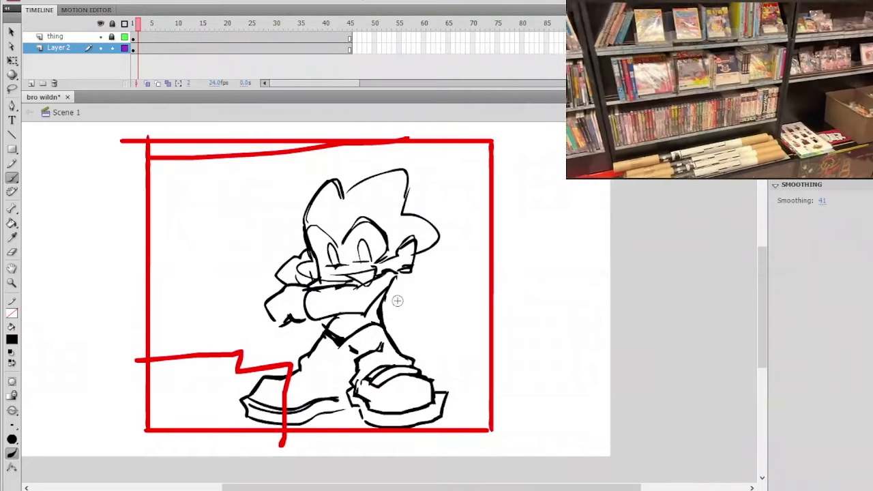
pyautogui.moveTo(302, 375); pyautogui.dragTo(347, 390)
pyautogui.hotkey('ctrl', 'z')
pyautogui.hotkey('ctrl', 'z')
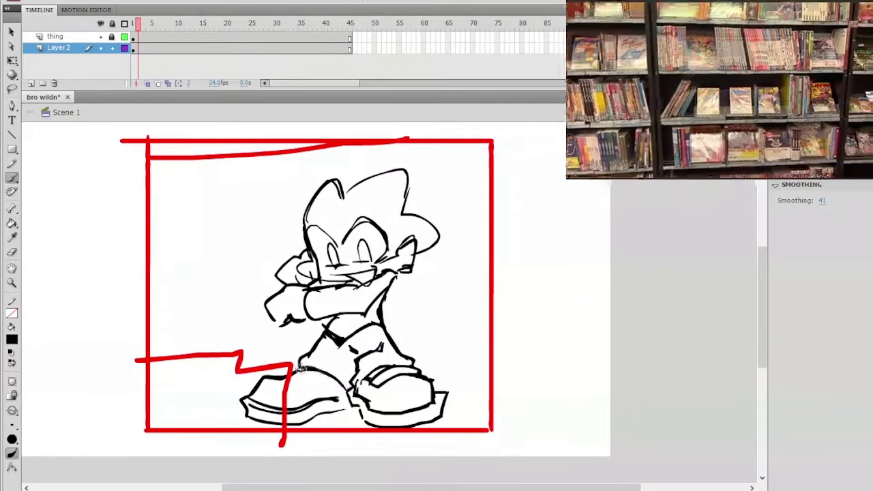
# Step: Hide the "thing" layer and brush a narrow strap across the instep of the second shoe
pyautogui.keyDown('ctrl'); pyautogui.click(378, 340); pyautogui.keyUp('ctrl')
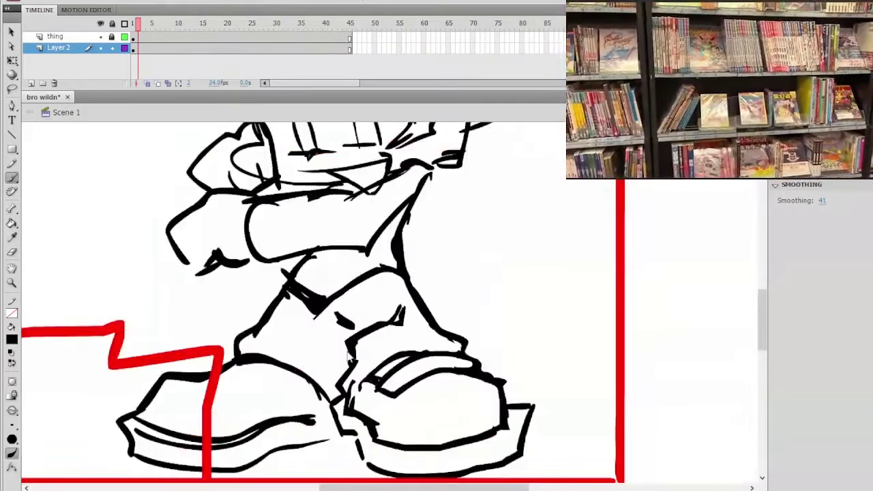
pyautogui.moveTo(220, 371); pyautogui.dragTo(247, 409)
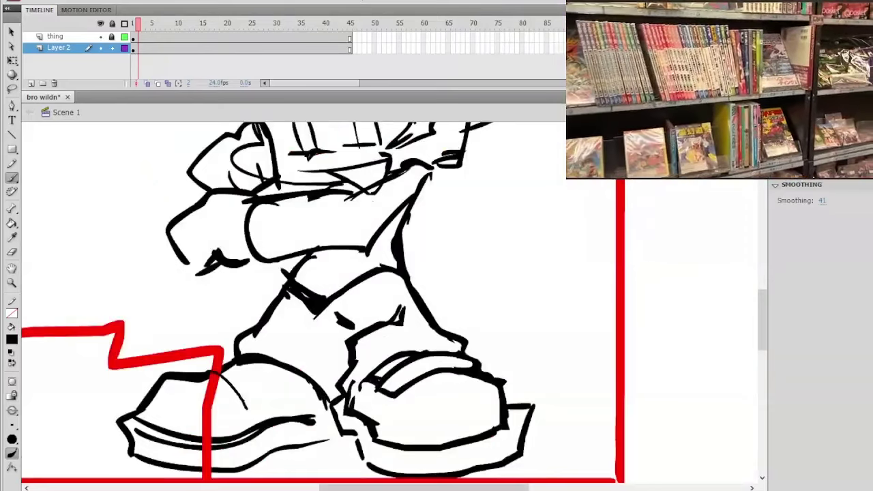
pyautogui.click(101, 37)
pyautogui.moveTo(208, 366); pyautogui.dragTo(229, 360)
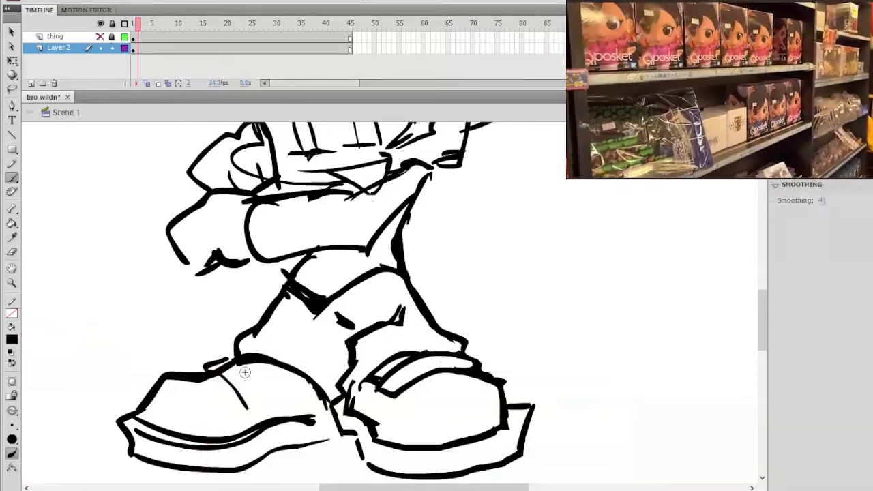
pyautogui.moveTo(244, 407); pyautogui.dragTo(261, 403)
pyautogui.moveTo(234, 364); pyautogui.dragTo(260, 401)
pyautogui.moveTo(245, 370)
pyautogui.mouseDown()
pyautogui.moveTo(230, 386)
pyautogui.moveTo(263, 383)
pyautogui.mouseUp()
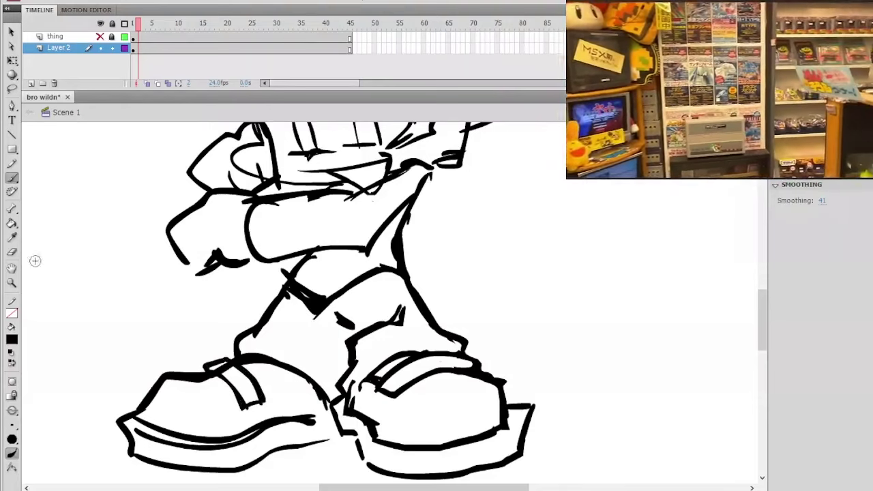
# Step: Clean the overlapping lines inside the second shoe's strap with a smaller eraser and touch up the strap's lower end
pyautogui.click(12, 252)
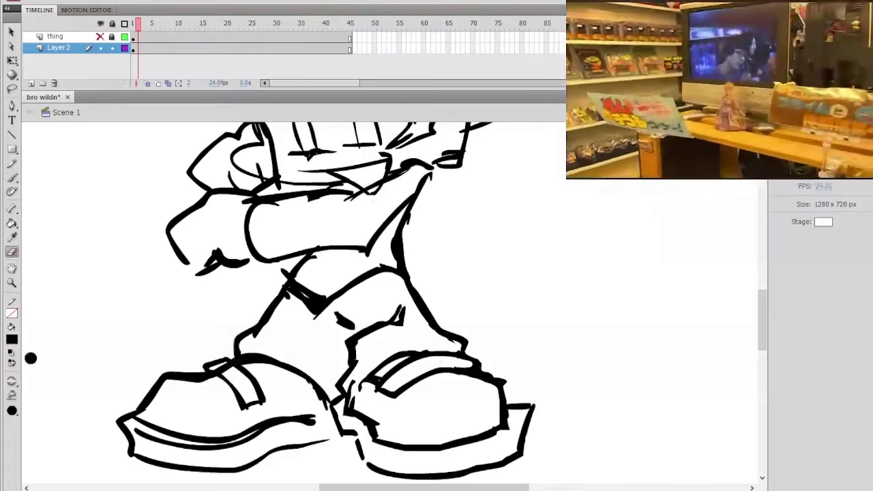
pyautogui.click(53, 294)
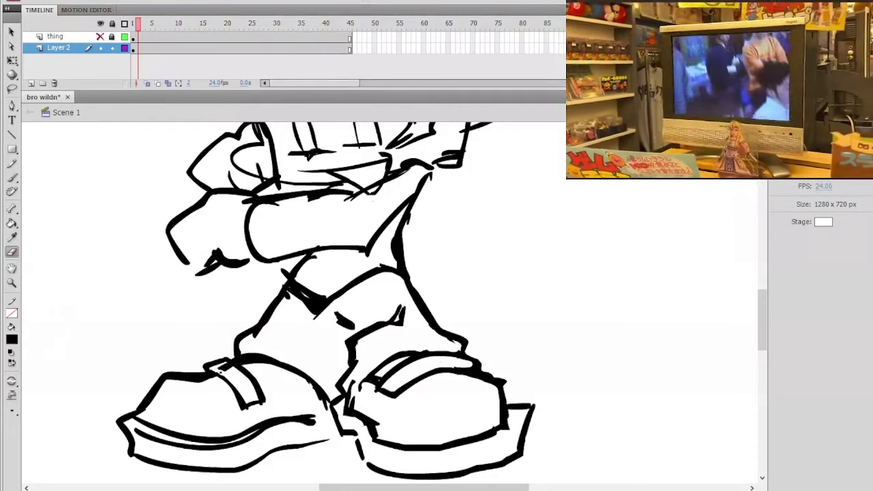
pyautogui.moveTo(224, 386); pyautogui.dragTo(228, 388)
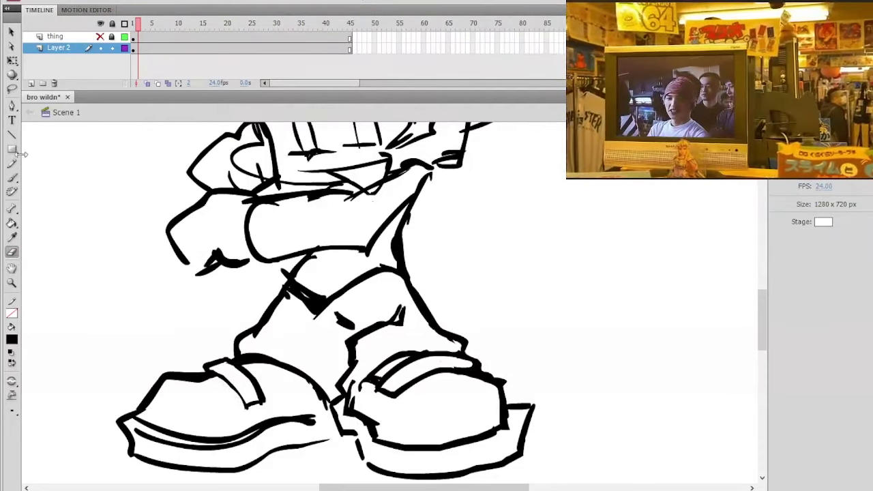
pyautogui.click(11, 176)
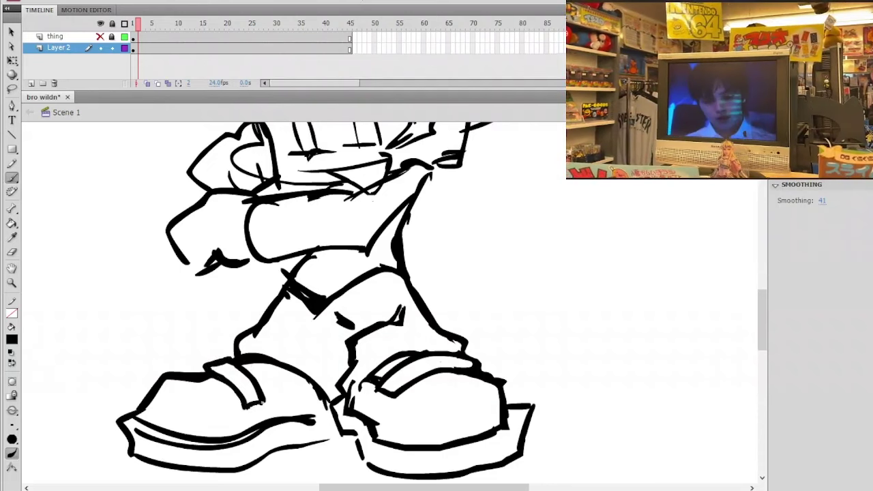
pyautogui.moveTo(262, 395)
pyautogui.mouseDown()
pyautogui.moveTo(249, 372)
pyautogui.moveTo(258, 394)
pyautogui.mouseUp()
pyautogui.click(11, 251)
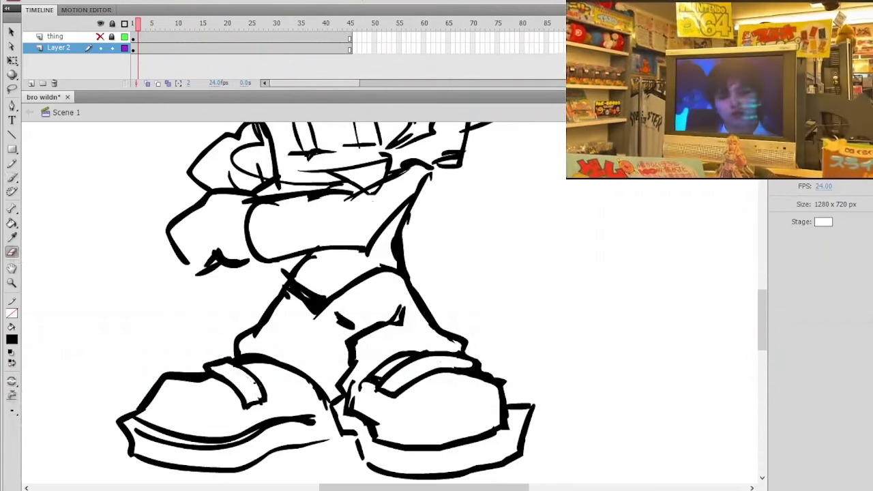
pyautogui.keyDown('ctrl'); pyautogui.keyDown('shift'); pyautogui.click(377, 303); pyautogui.keyUp('shift'); pyautogui.keyUp('ctrl')
pyautogui.keyDown('ctrl'); pyautogui.click(361, 318); pyautogui.keyUp('ctrl')
pyautogui.moveTo(283, 355); pyautogui.dragTo(309, 379)
pyautogui.hotkey('ctrl', 'z')
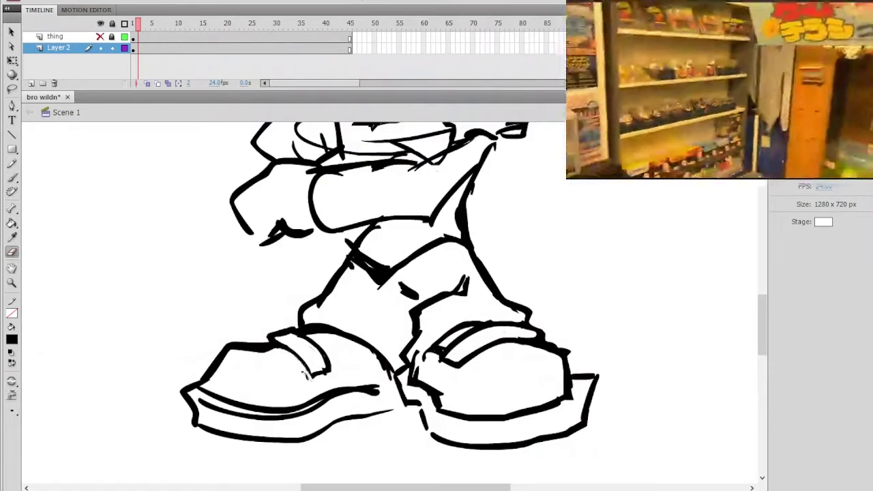
pyautogui.moveTo(370, 284); pyautogui.dragTo(288, 296)
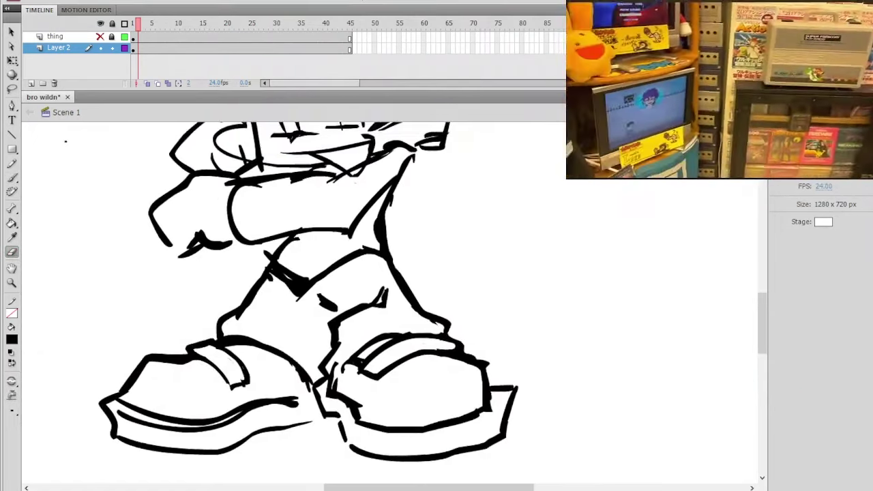
# Step: Brush a second strap next to the first one on the second shoe
pyautogui.click(12, 178)
pyautogui.moveTo(202, 357); pyautogui.dragTo(231, 384)
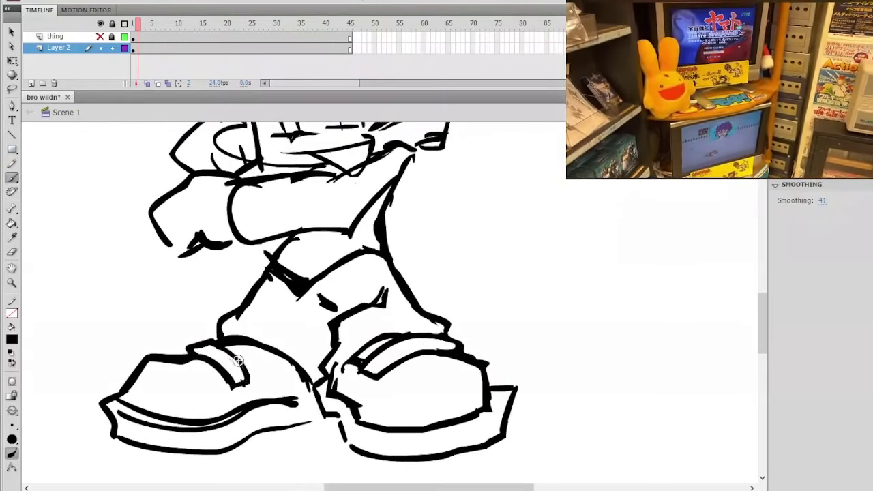
pyautogui.moveTo(250, 380)
pyautogui.mouseDown()
pyautogui.moveTo(232, 353)
pyautogui.moveTo(254, 374)
pyautogui.moveTo(268, 372)
pyautogui.moveTo(249, 349)
pyautogui.moveTo(270, 370)
pyautogui.moveTo(236, 348)
pyautogui.mouseUp()
pyautogui.keyDown('ctrl'); pyautogui.keyDown('shift'); pyautogui.click(386, 300); pyautogui.keyUp('shift'); pyautogui.keyUp('ctrl')
pyautogui.keyDown('ctrl'); pyautogui.click(354, 316); pyautogui.keyUp('ctrl')
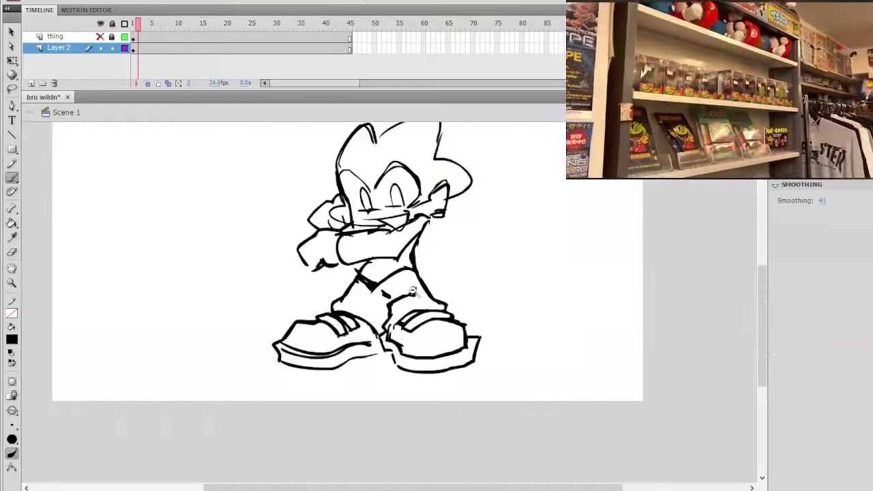
# Step: Brush a small oval on the inner ankle side of each shoe
pyautogui.scroll(-1, 360, 317)
pyautogui.scroll(-1, 370, 308)
pyautogui.keyDown('ctrl'); pyautogui.click(362, 331); pyautogui.keyUp('ctrl')
pyautogui.moveTo(252, 370); pyautogui.dragTo(276, 398)
pyautogui.moveTo(259, 366)
pyautogui.mouseDown()
pyautogui.moveTo(278, 399)
pyautogui.moveTo(320, 400)
pyautogui.moveTo(313, 403)
pyautogui.mouseUp()
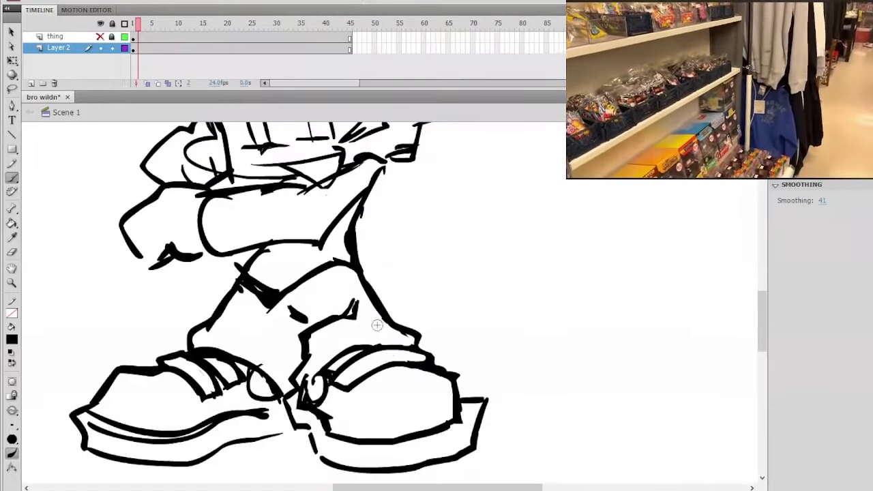
pyautogui.keyDown('ctrl'); pyautogui.keyDown('shift'); pyautogui.click(461, 284); pyautogui.keyUp('shift'); pyautogui.keyUp('ctrl')
pyautogui.scroll(-1, 389, 306)
pyautogui.scroll(1, 400, 341)
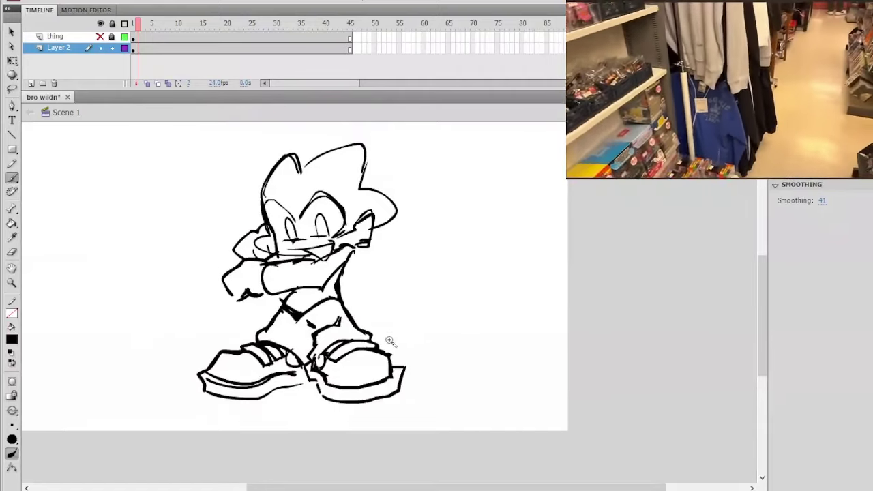
pyautogui.scroll(2, 402, 334)
pyautogui.scroll(-3, 406, 335)
# Step: Lasso the first shoe and nudge it five steps down and three steps right, then deselect it
pyautogui.press('l')
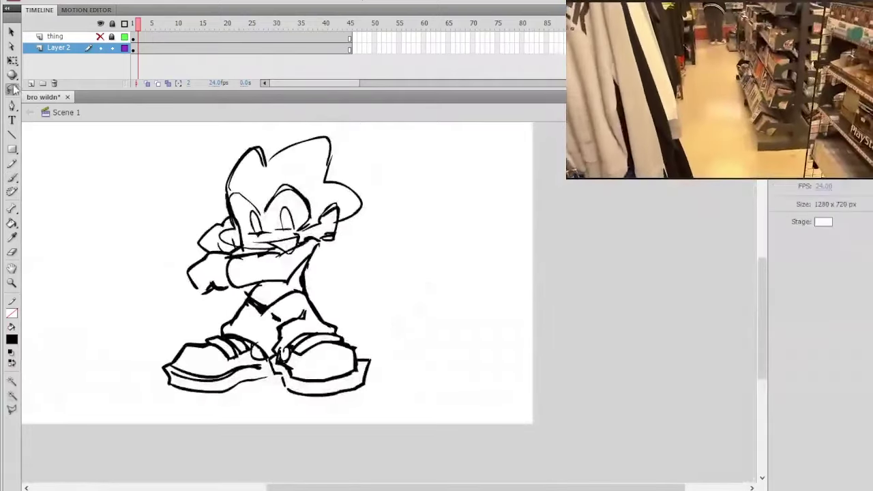
pyautogui.moveTo(340, 330)
pyautogui.mouseDown()
pyautogui.moveTo(292, 330)
pyautogui.moveTo(270, 369)
pyautogui.moveTo(404, 340)
pyautogui.moveTo(388, 314)
pyautogui.mouseUp()
pyautogui.press('Down')
pyautogui.press('Down')
pyautogui.press('Down')
pyautogui.press('Down')
pyautogui.press('Down')
pyautogui.press('Right')
pyautogui.press('Right')
pyautogui.press('Right')
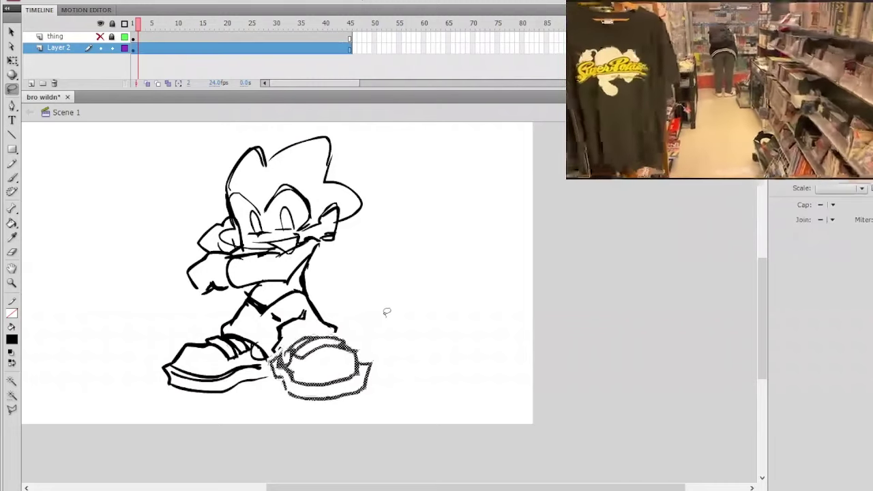
pyautogui.click(383, 307)
pyautogui.hotkey('ctrl', '-')
pyautogui.moveTo(378, 280)
pyautogui.mouseDown()
pyautogui.moveTo(416, 302)
pyautogui.moveTo(413, 315)
pyautogui.moveTo(389, 300)
pyautogui.mouseUp()
pyautogui.hotkey('ctrl', '=')
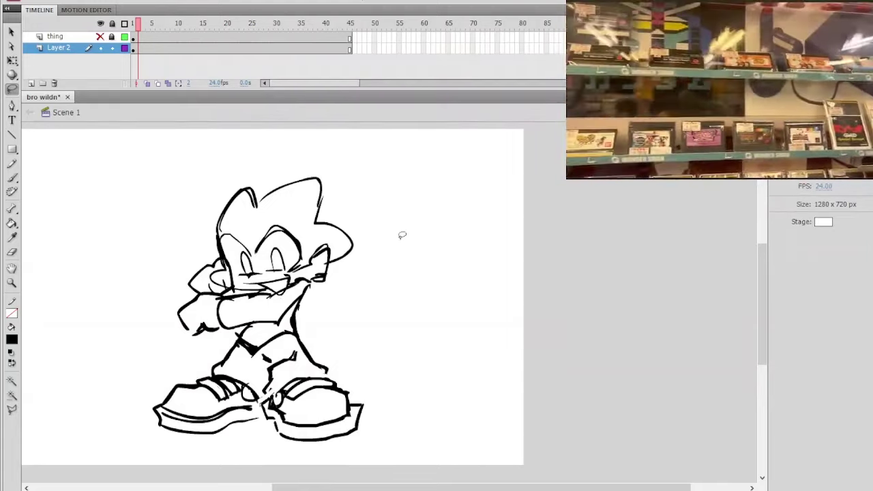
# Step: Insert a keyframe at frame 4 of Layer 2 and delete the character's torso, legs and shoes there, keeping the head and arms
pyautogui.moveTo(152, 29)
pyautogui.mouseDown()
pyautogui.moveTo(143, 27)
pyautogui.moveTo(202, 39)
pyautogui.moveTo(153, 30)
pyautogui.mouseUp()
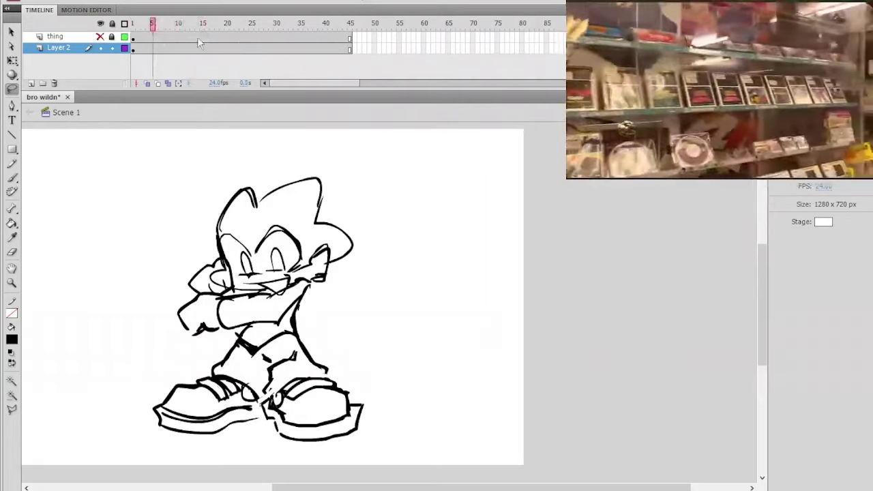
pyautogui.click(146, 48)
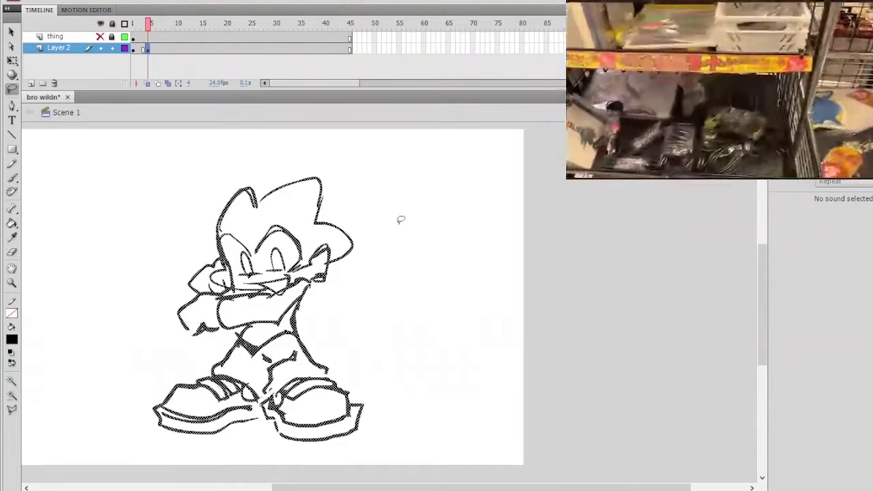
pyautogui.click(390, 304)
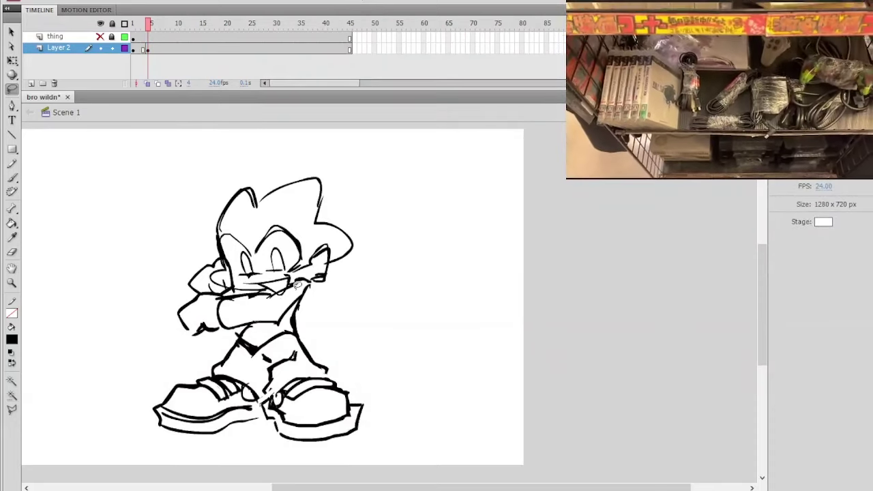
pyautogui.moveTo(305, 305)
pyautogui.mouseDown()
pyautogui.moveTo(307, 293)
pyautogui.moveTo(278, 326)
pyautogui.moveTo(215, 343)
pyautogui.moveTo(243, 459)
pyautogui.moveTo(364, 302)
pyautogui.mouseUp()
pyautogui.press('Delete')
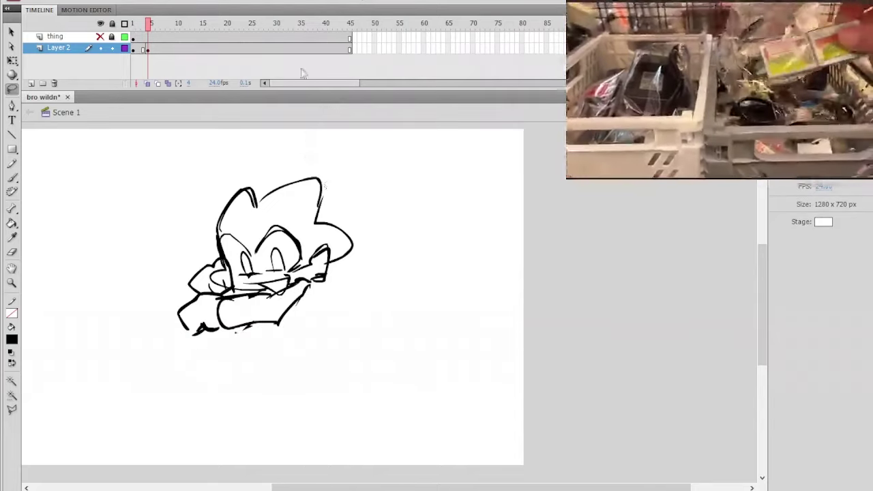
# Step: Turn on onion skinning and rotate the character's head and arms slightly clockwise, shifting them right of the previous pose
pyautogui.click(145, 82)
pyautogui.moveTo(334, 156)
pyautogui.mouseDown()
pyautogui.moveTo(166, 205)
pyautogui.moveTo(310, 112)
pyautogui.mouseUp()
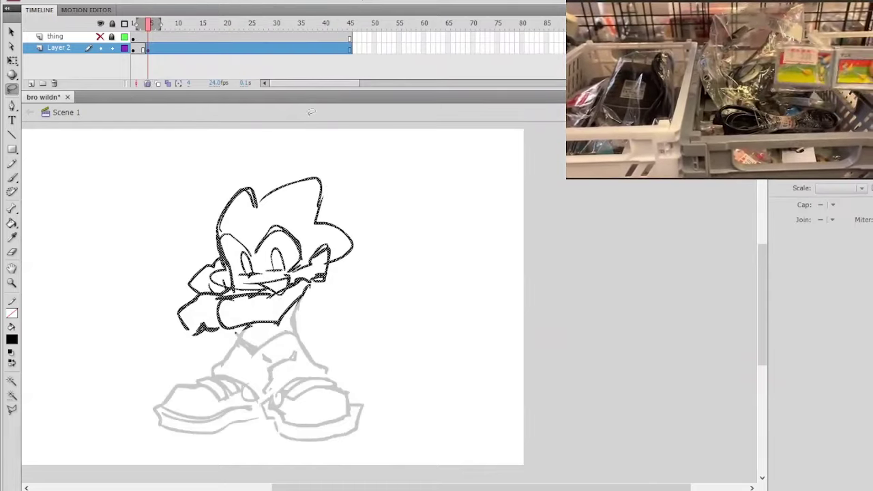
pyautogui.click(13, 60)
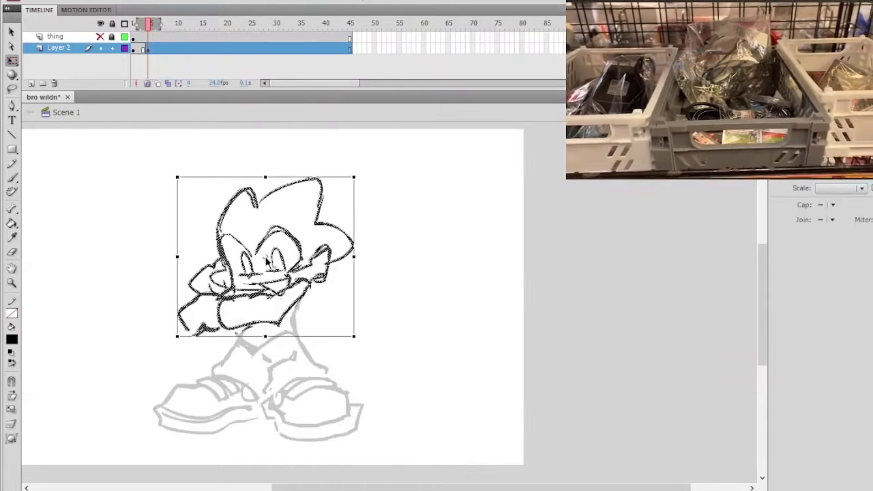
pyautogui.moveTo(366, 176); pyautogui.dragTo(394, 186)
pyautogui.click(395, 179)
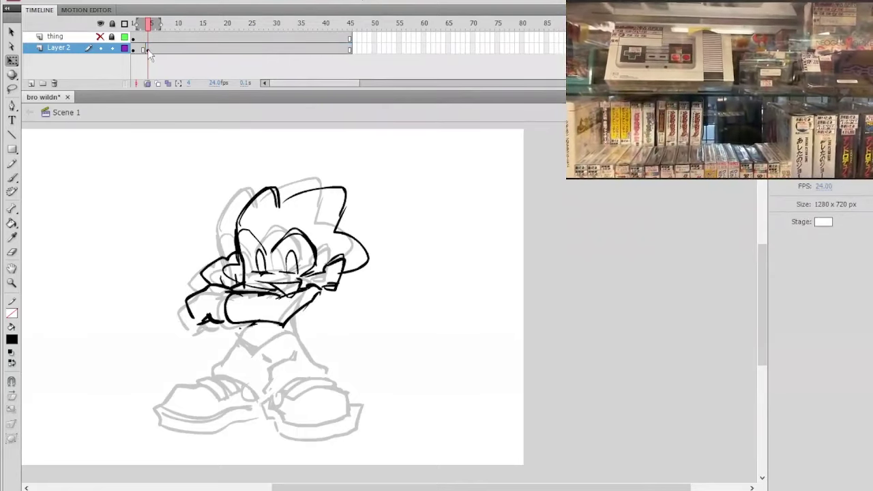
# Step: Copy both shoes from the first drawing and paste them in place into the new keyframe's drawing
pyautogui.click(145, 50)
pyautogui.press('l')
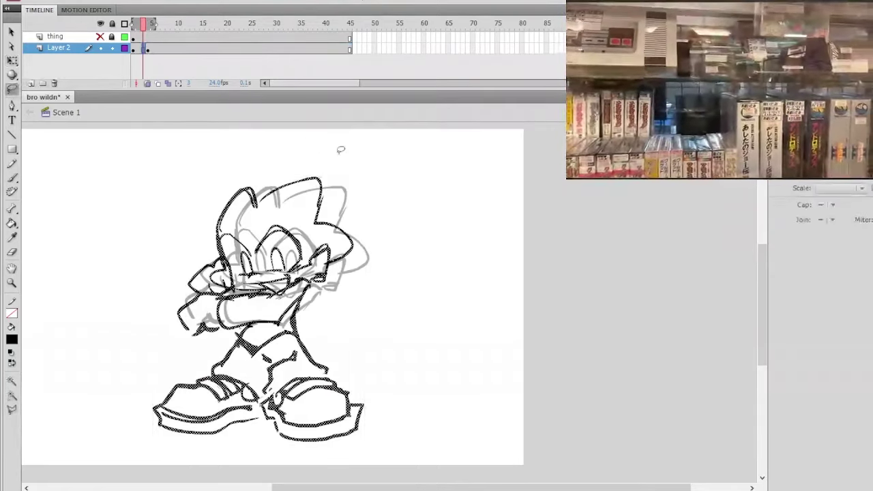
pyautogui.click(341, 150)
pyautogui.moveTo(338, 375)
pyautogui.mouseDown()
pyautogui.moveTo(310, 370)
pyautogui.moveTo(271, 389)
pyautogui.moveTo(247, 369)
pyautogui.moveTo(217, 365)
pyautogui.moveTo(126, 397)
pyautogui.moveTo(400, 376)
pyautogui.moveTo(375, 360)
pyautogui.mouseUp()
pyautogui.hotkey('ctrl', 'c')
pyautogui.click(155, 49)
pyautogui.click(450, 283)
pyautogui.hotkey('ctrl', 'shift', 'v')
pyautogui.click(469, 298)
pyautogui.click(470, 295)
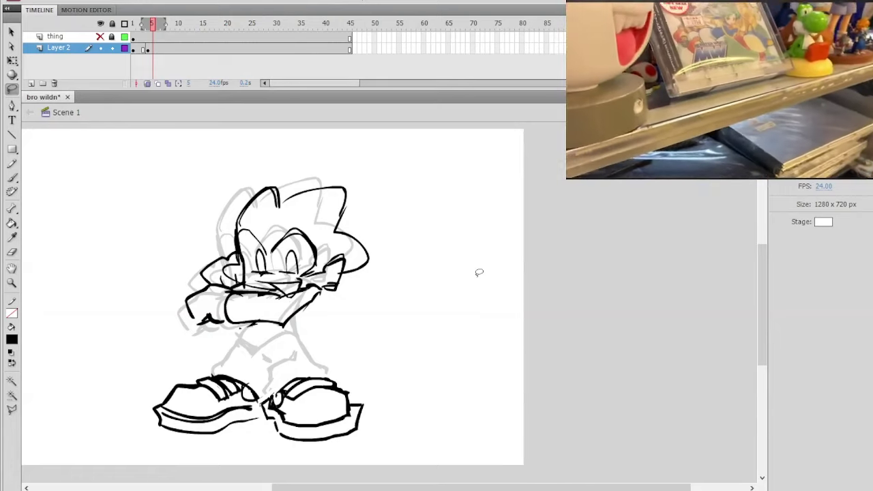
# Step: Lasso the inner heel lines of the second shoe and shift them slightly, then deselect them
pyautogui.click(11, 177)
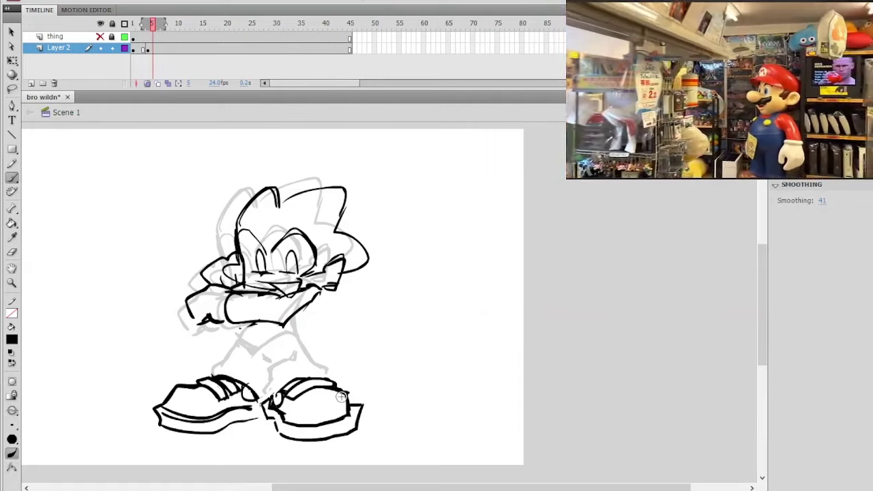
pyautogui.click(11, 90)
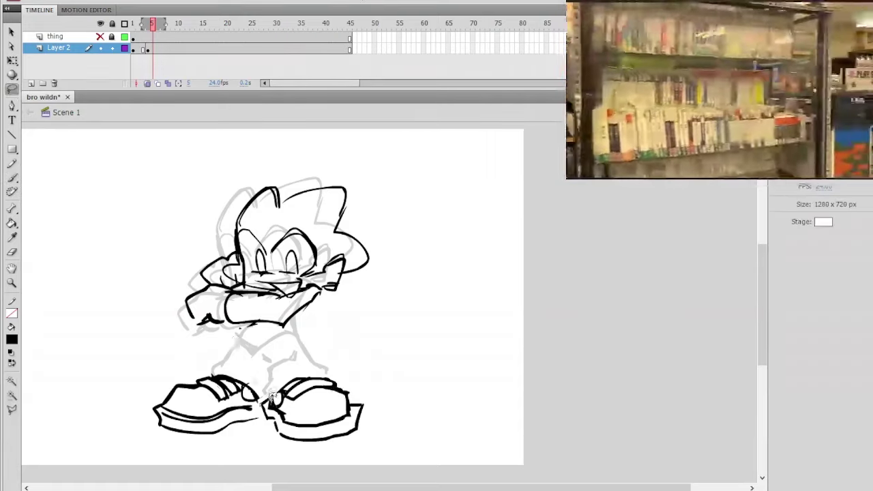
pyautogui.moveTo(275, 420)
pyautogui.mouseDown()
pyautogui.moveTo(270, 389)
pyautogui.moveTo(278, 377)
pyautogui.moveTo(273, 417)
pyautogui.moveTo(265, 392)
pyautogui.moveTo(313, 339)
pyautogui.moveTo(281, 407)
pyautogui.mouseUp()
pyautogui.click(274, 401)
pyautogui.click(315, 342)
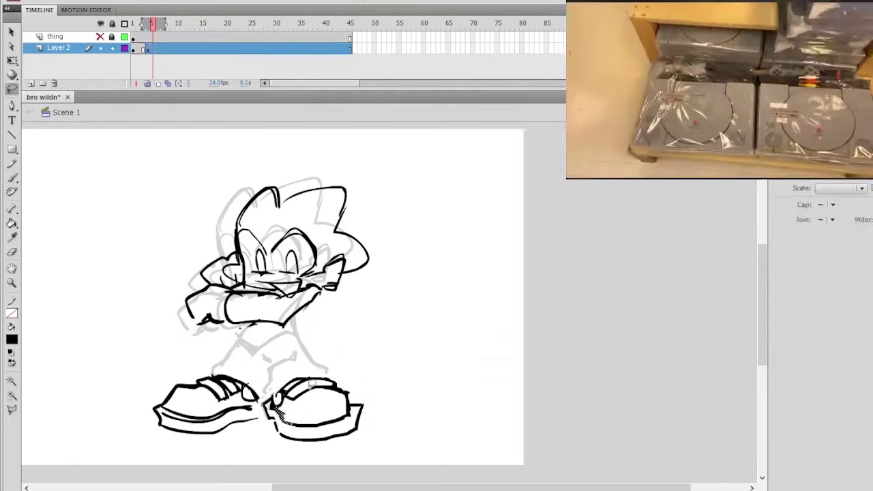
pyautogui.click(341, 349)
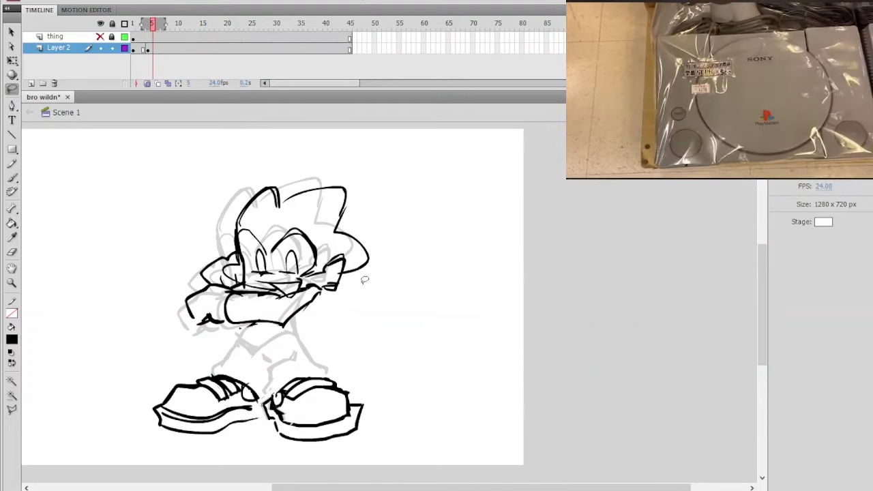
# Step: Thin the lower line of the second shoe's strap with a larger eraser, undoing the stray erasure
pyautogui.click(11, 252)
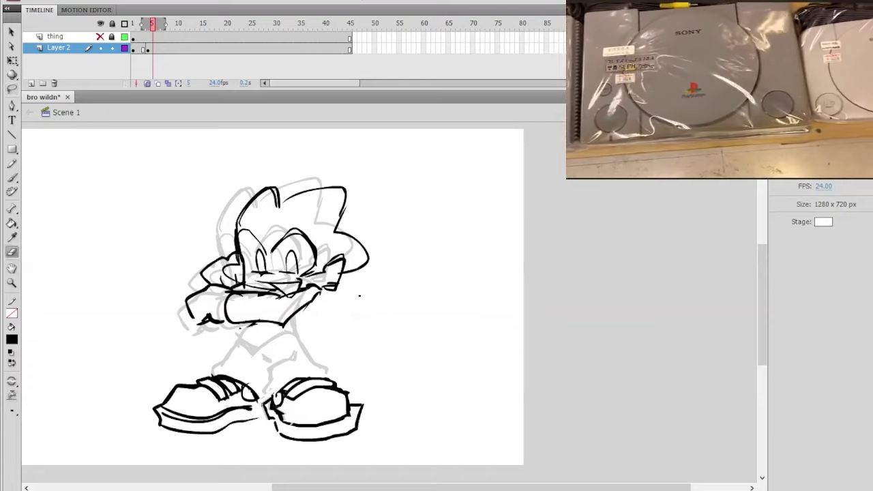
pyautogui.keyDown('ctrl'); pyautogui.click(346, 387); pyautogui.keyUp('ctrl')
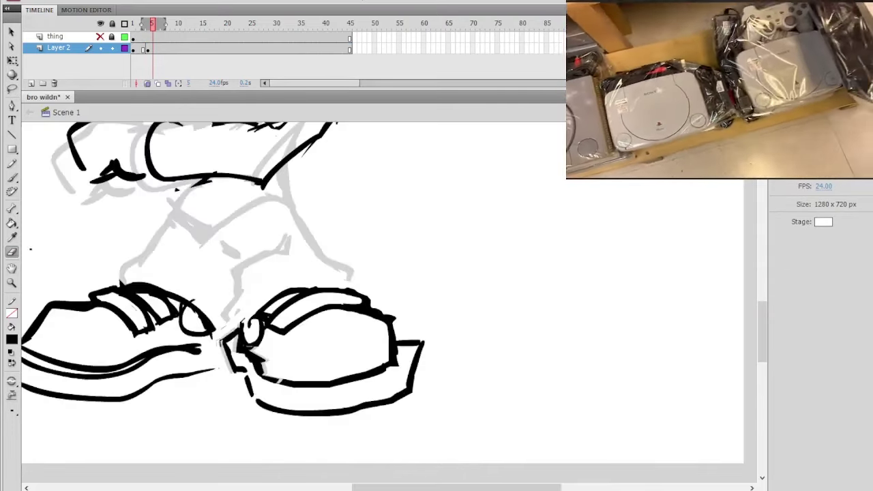
pyautogui.click(11, 411)
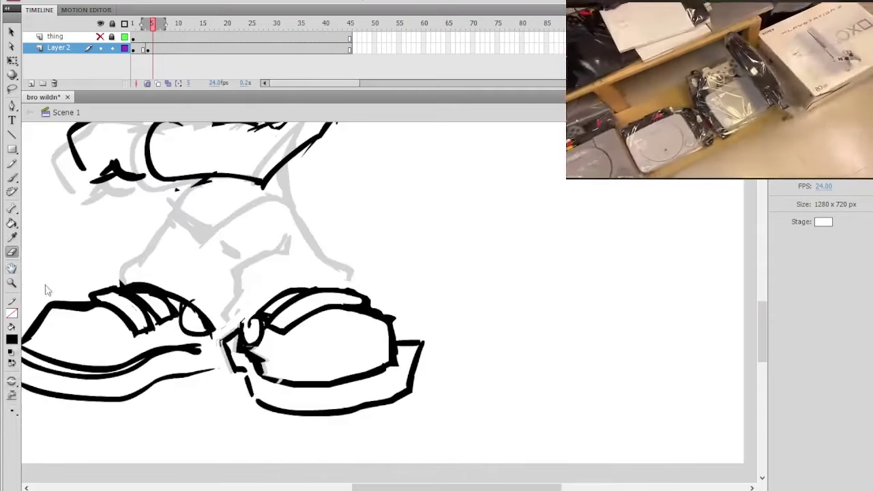
pyautogui.click(44, 307)
pyautogui.moveTo(294, 327)
pyautogui.mouseDown()
pyautogui.moveTo(341, 304)
pyautogui.moveTo(365, 304)
pyautogui.mouseUp()
pyautogui.hotkey('ctrl', 'z')
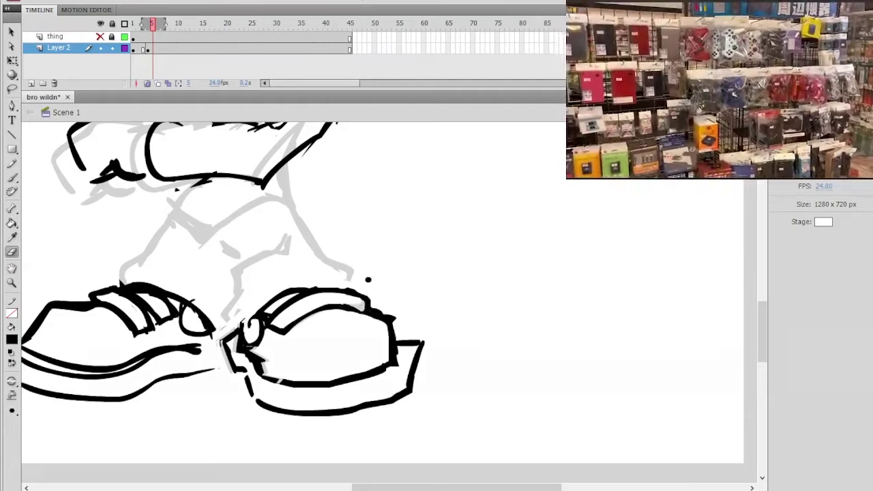
# Step: Brush over the lower edge of the second shoe's strap from its inner end to its outer end
pyautogui.click(12, 177)
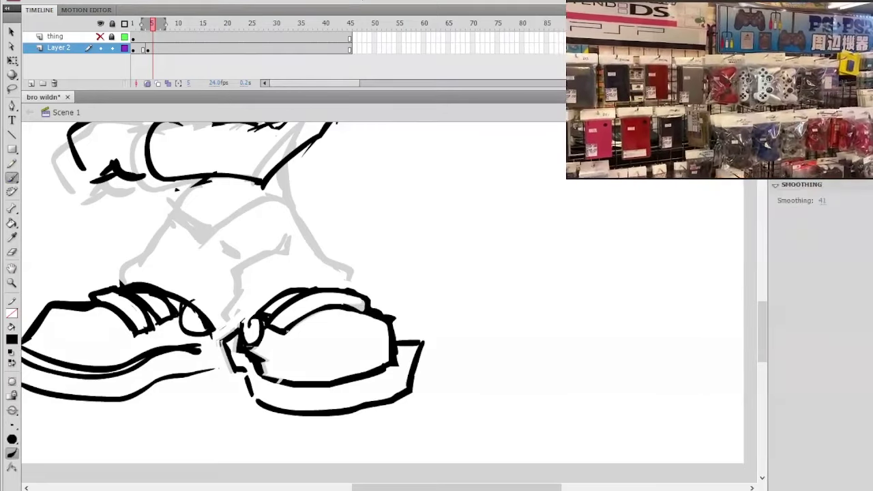
pyautogui.moveTo(326, 307); pyautogui.dragTo(288, 332)
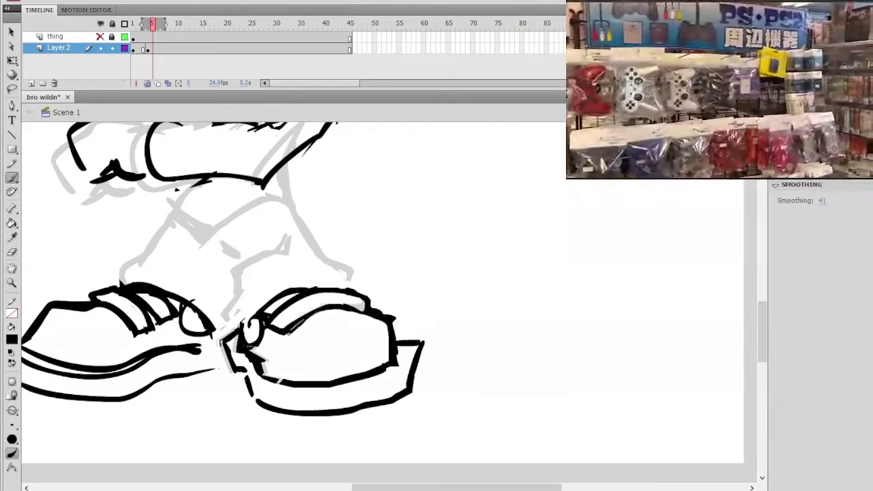
pyautogui.moveTo(338, 311); pyautogui.dragTo(370, 313)
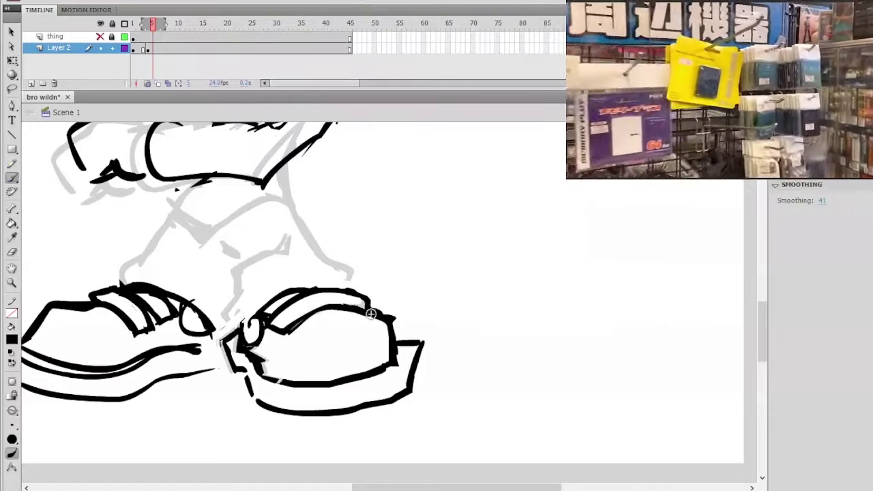
pyautogui.keyDown('ctrl'); pyautogui.keyDown('alt'); pyautogui.click(440, 282); pyautogui.keyUp('alt'); pyautogui.keyUp('ctrl')
pyautogui.moveTo(418, 285); pyautogui.dragTo(407, 307)
pyautogui.keyDown('ctrl'); pyautogui.click(355, 327); pyautogui.keyUp('ctrl')
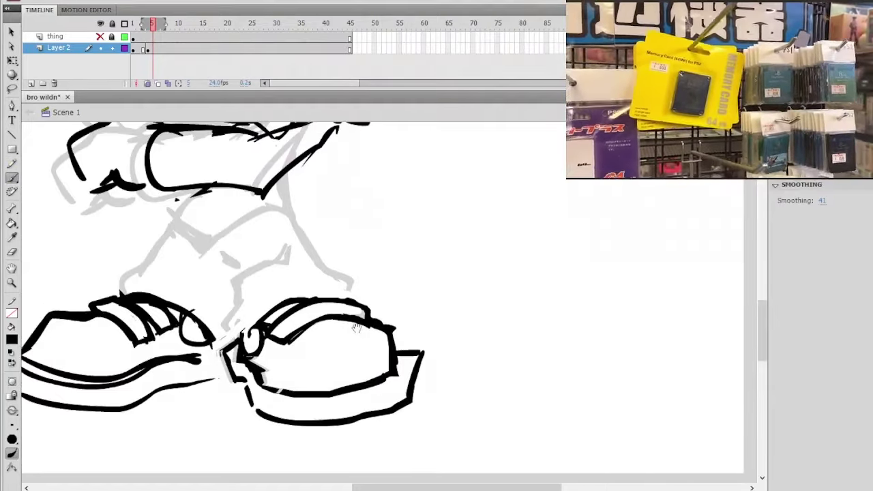
# Step: Trim the underside of the second shoe's redrawn strap line with the eraser
pyautogui.click(11, 252)
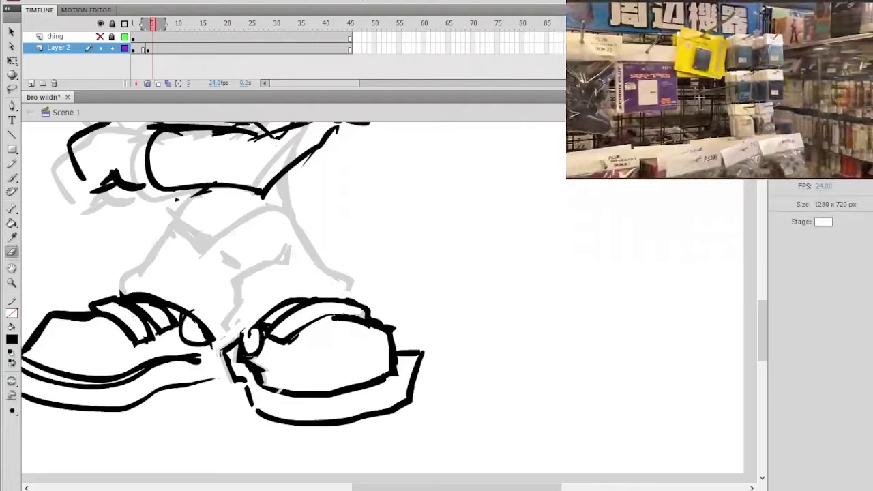
pyautogui.moveTo(304, 337)
pyautogui.mouseDown()
pyautogui.moveTo(333, 322)
pyautogui.moveTo(372, 329)
pyautogui.mouseUp()
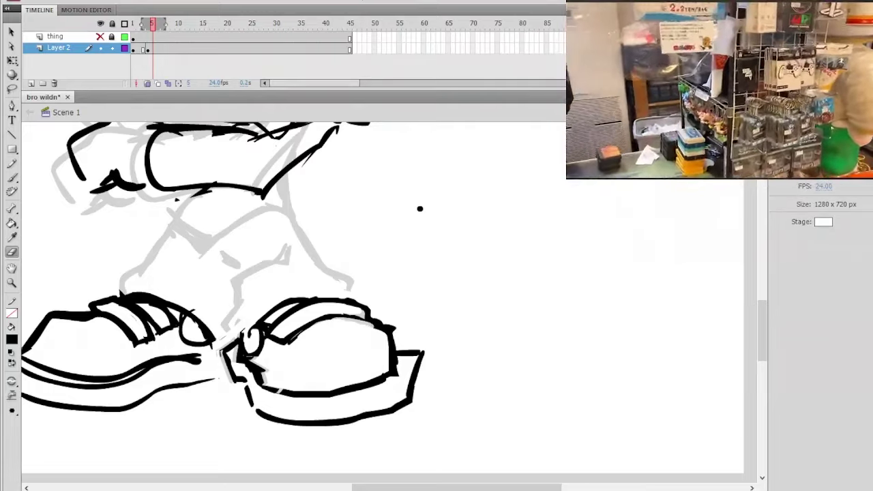
pyautogui.keyDown('ctrl'); pyautogui.keyDown('shift'); pyautogui.click(402, 284); pyautogui.keyUp('shift'); pyautogui.keyUp('ctrl')
pyautogui.moveTo(403, 288); pyautogui.dragTo(388, 313)
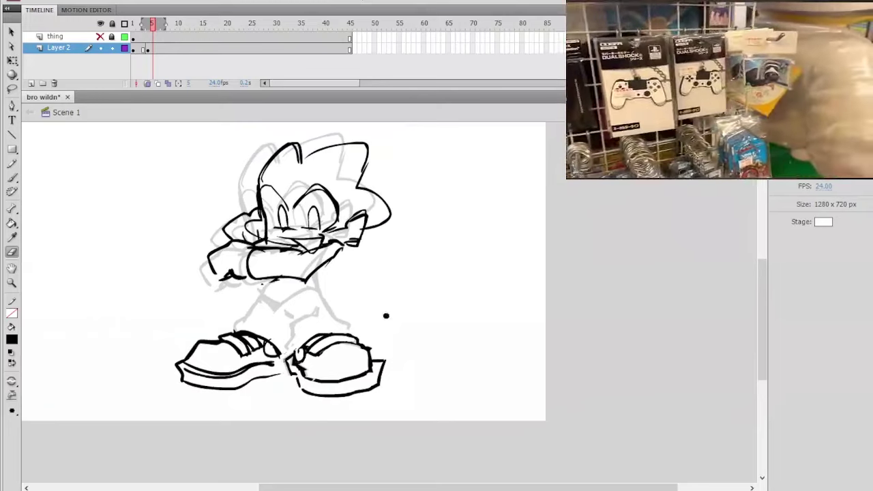
# Step: Lasso the whole second shoe and nudge it four steps right, then deselect it
pyautogui.click(12, 89)
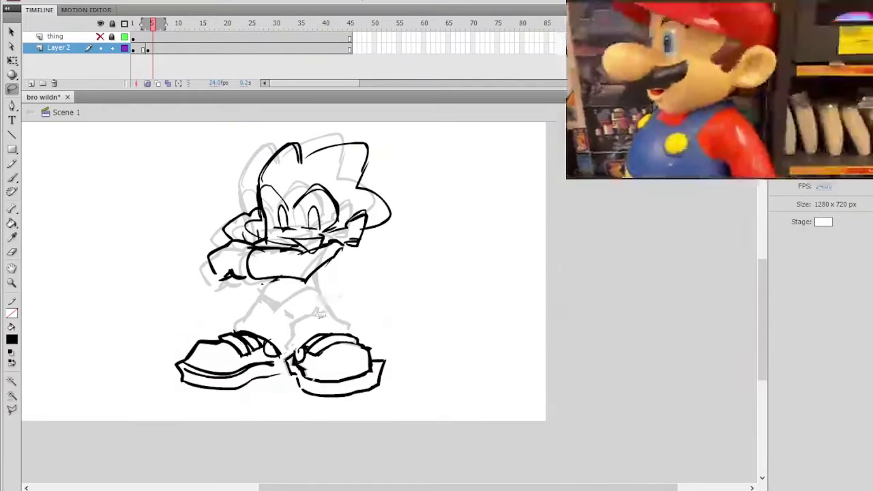
pyautogui.moveTo(289, 333)
pyautogui.mouseDown()
pyautogui.moveTo(288, 375)
pyautogui.moveTo(352, 411)
pyautogui.moveTo(387, 296)
pyautogui.mouseUp()
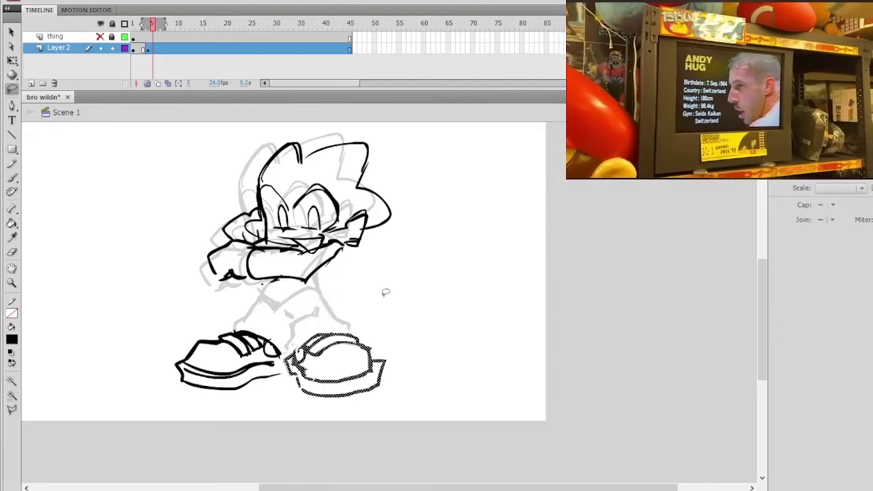
pyautogui.press('Right')
pyautogui.press('Right')
pyautogui.press('Right')
pyautogui.press('Right')
pyautogui.click(361, 322)
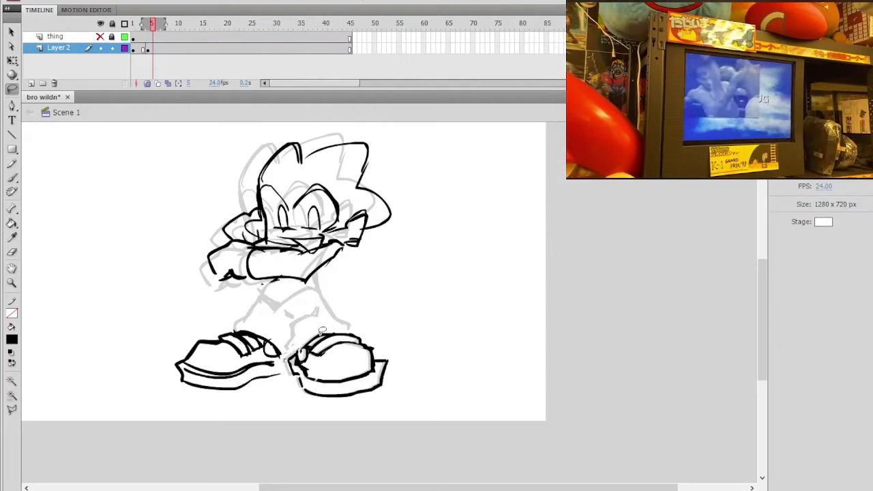
# Step: Lasso the inner heel lines and ankle oval of the second shoe in turn and adjust their position slightly
pyautogui.moveTo(293, 349)
pyautogui.mouseDown()
pyautogui.moveTo(300, 384)
pyautogui.moveTo(315, 359)
pyautogui.moveTo(307, 334)
pyautogui.moveTo(300, 340)
pyautogui.mouseUp()
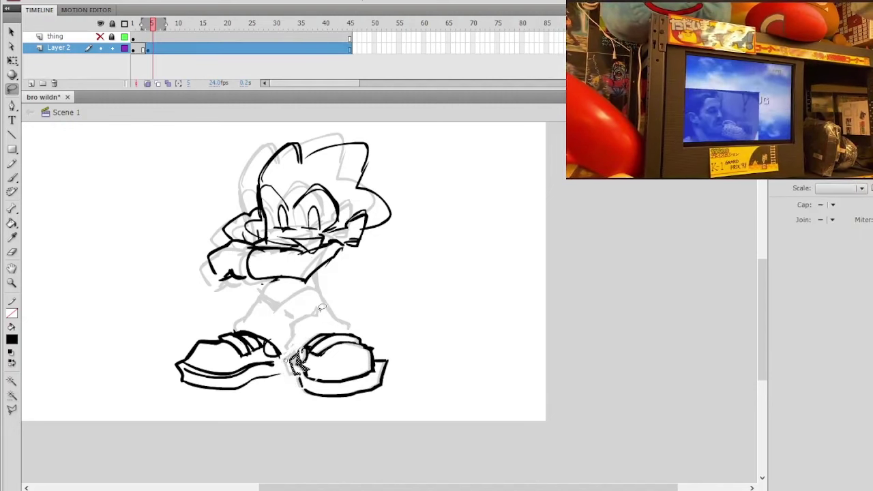
pyautogui.click(325, 307)
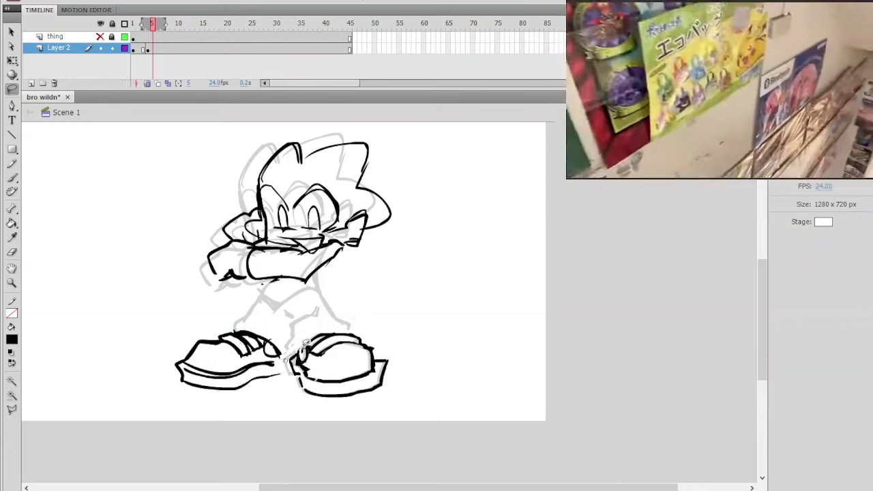
pyautogui.moveTo(305, 355)
pyautogui.mouseDown()
pyautogui.moveTo(315, 367)
pyautogui.moveTo(293, 382)
pyautogui.moveTo(290, 337)
pyautogui.mouseUp()
pyautogui.click(312, 311)
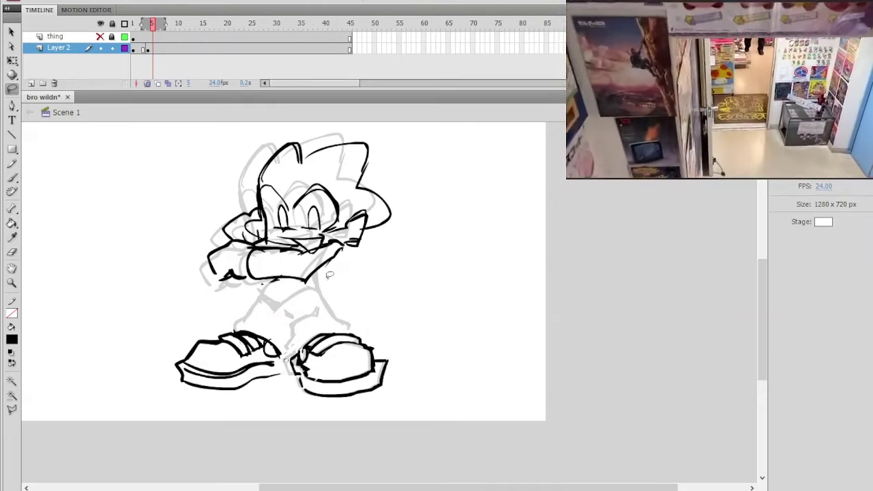
# Step: Flip the second shoe horizontally, rotate it slightly counterclockwise and shift it left, then deselect it
pyautogui.moveTo(324, 318)
pyautogui.mouseDown()
pyautogui.moveTo(290, 388)
pyautogui.moveTo(361, 320)
pyautogui.mouseUp()
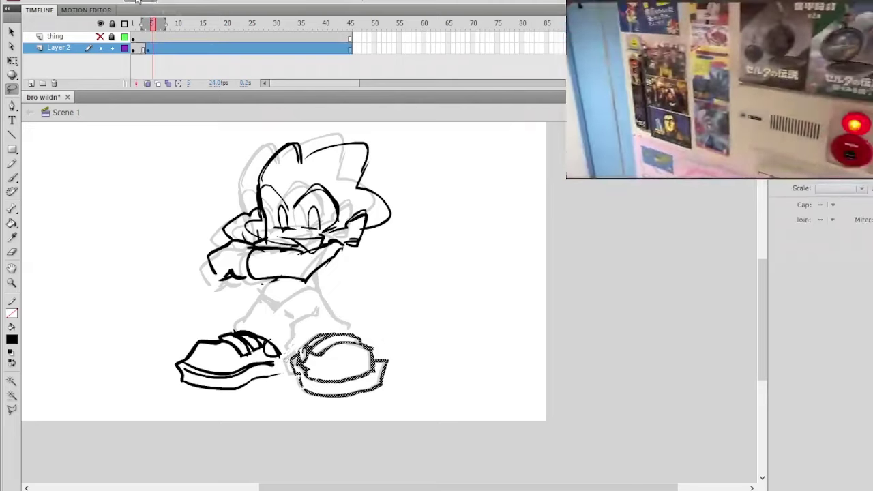
pyautogui.click(327, 273)
pyautogui.press('q')
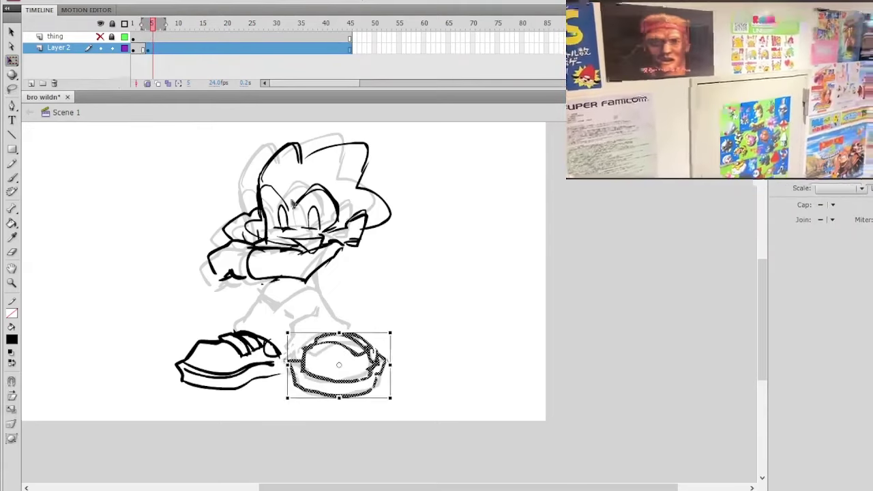
pyautogui.moveTo(399, 332)
pyautogui.mouseDown()
pyautogui.moveTo(395, 323)
pyautogui.moveTo(368, 326)
pyautogui.moveTo(392, 324)
pyautogui.mouseUp()
pyautogui.click(395, 318)
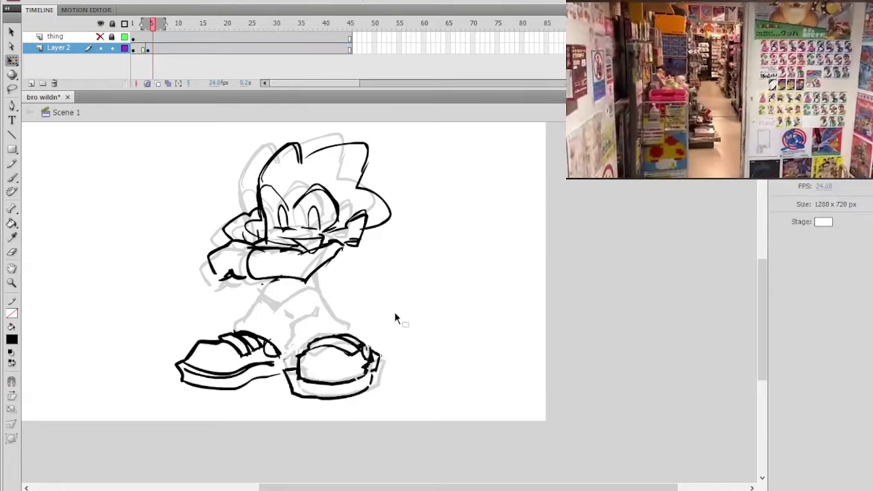
# Step: Lasso the whole first shoe and nudge it left, away from the second shoe
pyautogui.click(13, 89)
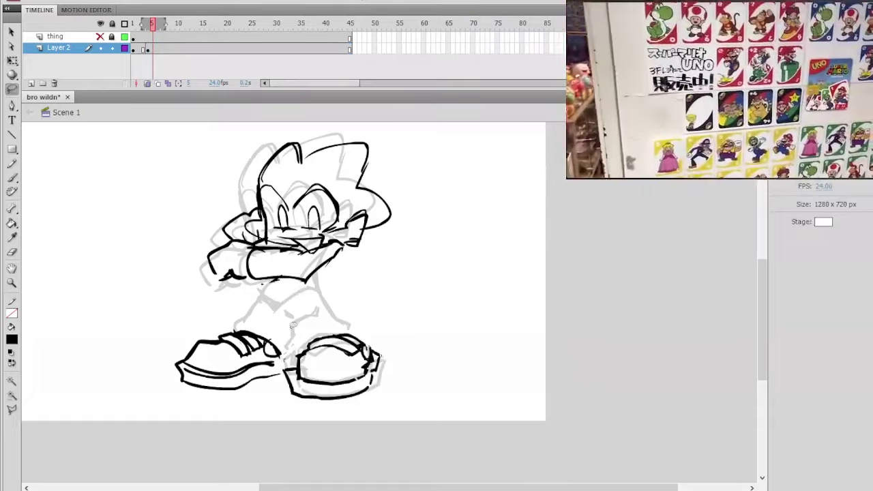
pyautogui.moveTo(294, 325)
pyautogui.mouseDown()
pyautogui.moveTo(285, 358)
pyautogui.moveTo(191, 413)
pyautogui.moveTo(163, 307)
pyautogui.mouseUp()
pyautogui.press('Left')
pyautogui.press('Left')
pyautogui.press('Left')
pyautogui.press('Left')
pyautogui.press('Left')
pyautogui.press('Left')
pyautogui.press('Left')
pyautogui.press('Left')
pyautogui.press('Left')
pyautogui.press('Left')
pyautogui.press('Left')
pyautogui.press('Left')
pyautogui.press('Left')
pyautogui.press('Left')
pyautogui.press('Left')
pyautogui.press('Left')
pyautogui.press('Left')
pyautogui.press('Left')
pyautogui.press('Left')
pyautogui.press('Left')
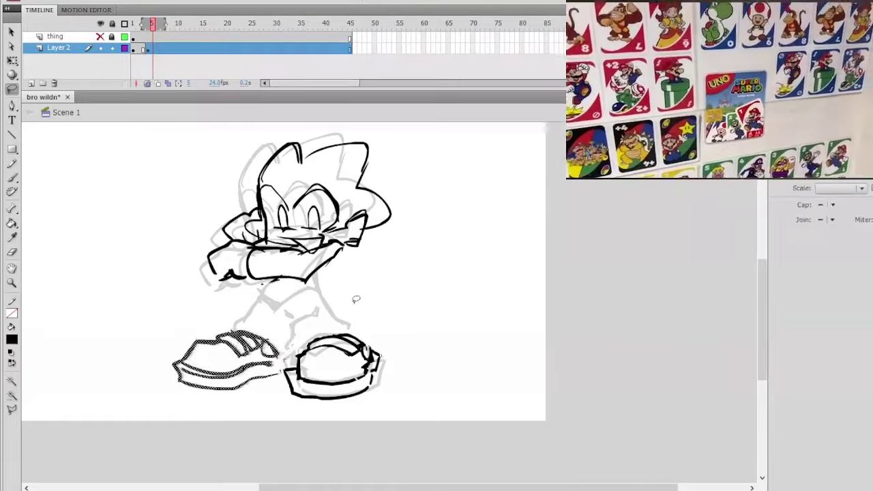
# Step: Nudge the first shoe farther left, then lasso the second shoe, shift it left and slightly down, and deselect it
pyautogui.moveTo(341, 319)
pyautogui.mouseDown()
pyautogui.moveTo(294, 333)
pyautogui.moveTo(402, 395)
pyautogui.moveTo(396, 292)
pyautogui.mouseUp()
pyautogui.press('Left')
pyautogui.press('Left')
pyautogui.press('Left')
pyautogui.press('Left')
pyautogui.press('Left')
pyautogui.press('Left')
pyautogui.press('Left')
pyautogui.press('Left')
pyautogui.press('Left')
pyautogui.press('Left')
pyautogui.press('Left')
pyautogui.press('Left')
pyautogui.press('Left')
pyautogui.press('Left')
pyautogui.press('Left')
pyautogui.press('Left')
pyautogui.press('Left')
pyautogui.press('Down')
pyautogui.press('Down')
pyautogui.press('Down')
pyautogui.press('Down')
pyautogui.press('Down')
pyautogui.press('Up')
pyautogui.press('Up')
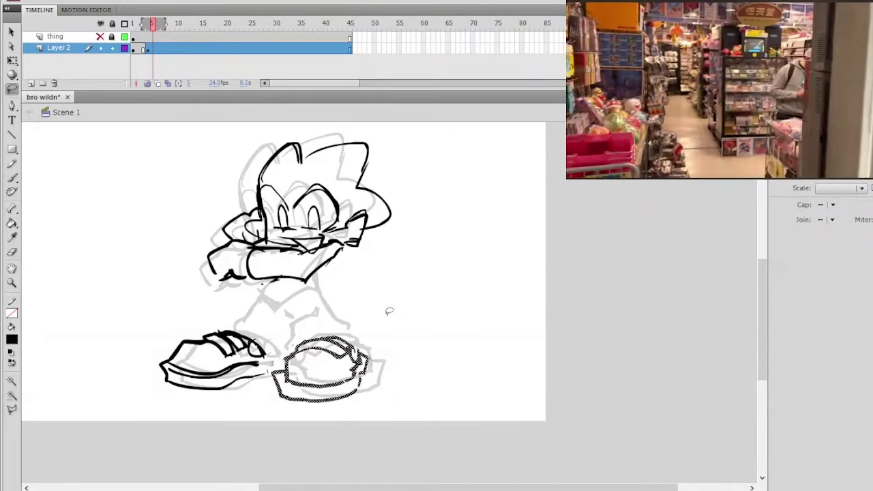
pyautogui.click(373, 323)
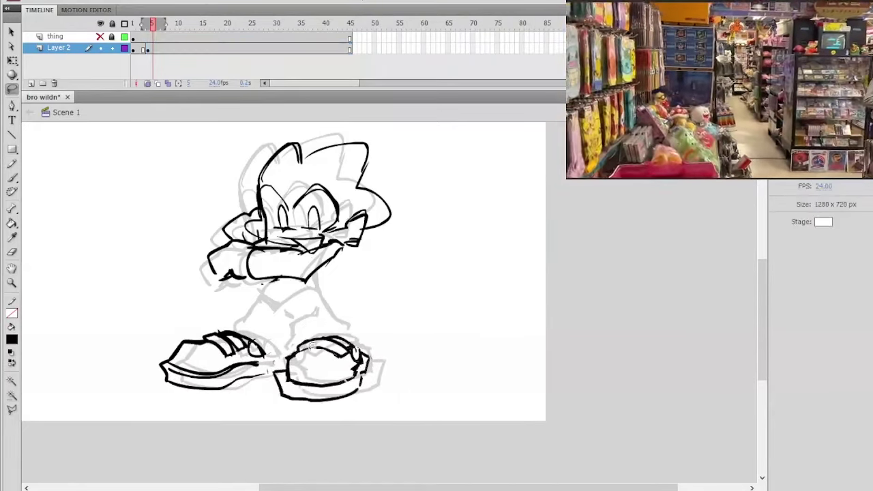
# Step: Lasso the second shoe's sole and heel outline, nudge it four steps right, and deselect it
pyautogui.moveTo(289, 368)
pyautogui.mouseDown()
pyautogui.moveTo(299, 388)
pyautogui.moveTo(343, 384)
pyautogui.moveTo(370, 359)
pyautogui.moveTo(385, 361)
pyautogui.moveTo(288, 419)
pyautogui.moveTo(272, 365)
pyautogui.mouseUp()
pyautogui.press('Right')
pyautogui.press('Right')
pyautogui.press('Right')
pyautogui.press('Right')
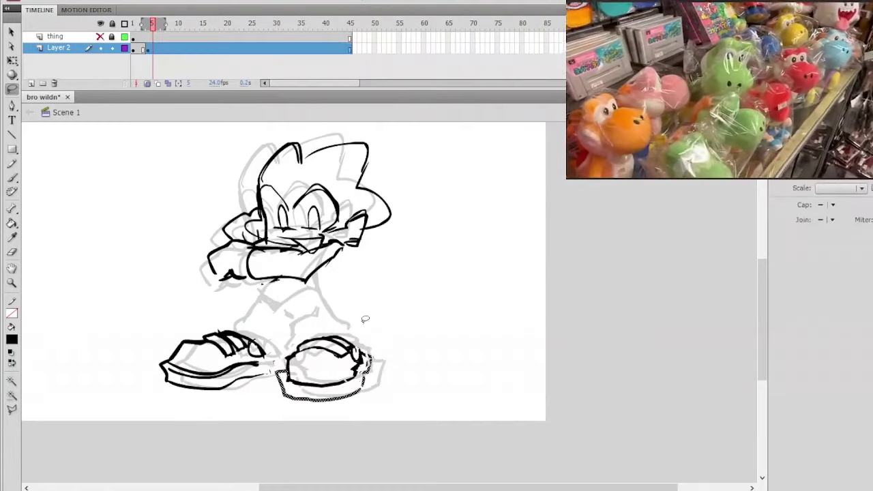
pyautogui.click(362, 324)
pyautogui.moveTo(335, 330)
pyautogui.mouseDown()
pyautogui.moveTo(308, 341)
pyautogui.moveTo(334, 327)
pyautogui.moveTo(358, 344)
pyautogui.moveTo(355, 326)
pyautogui.moveTo(367, 376)
pyautogui.moveTo(374, 346)
pyautogui.mouseUp()
pyautogui.click(373, 331)
pyautogui.click(381, 323)
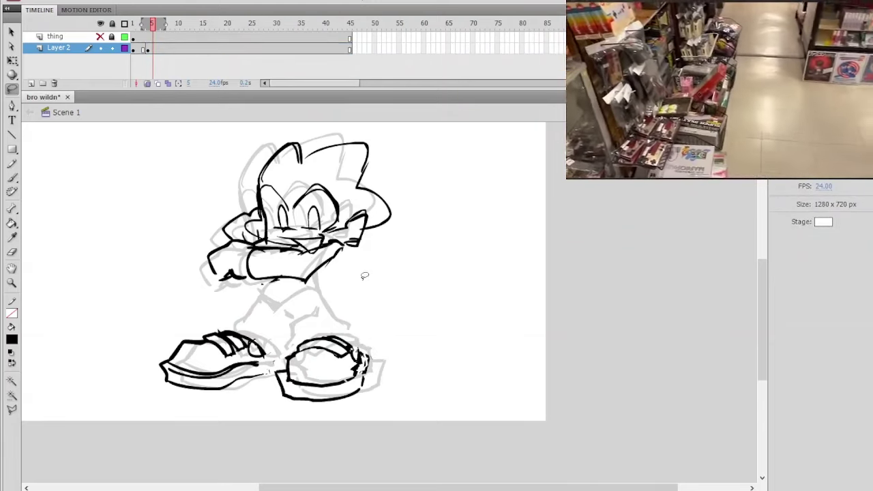
# Step: Brush over the crossed arm's outer edge, draw the torso's side line down to the waist, and erase its rough end
pyautogui.press('b')
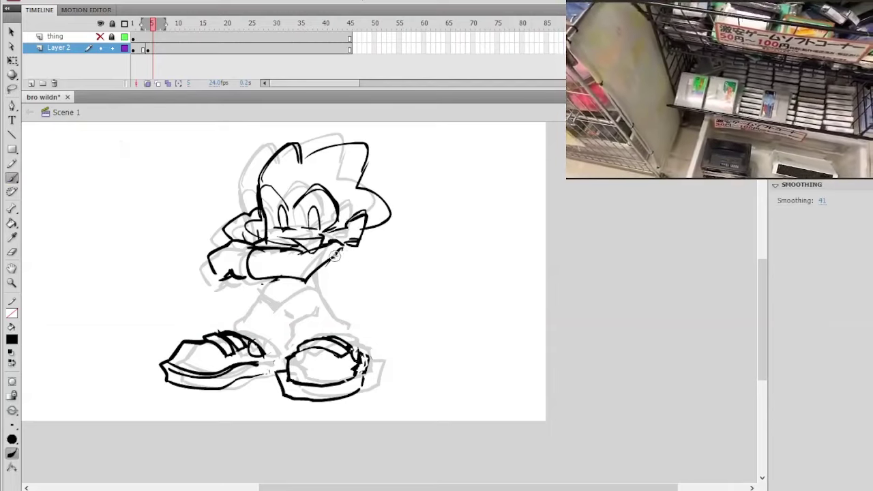
pyautogui.moveTo(301, 251)
pyautogui.mouseDown()
pyautogui.moveTo(262, 248)
pyautogui.moveTo(267, 280)
pyautogui.mouseUp()
pyautogui.hotkey('ctrl', 'z')
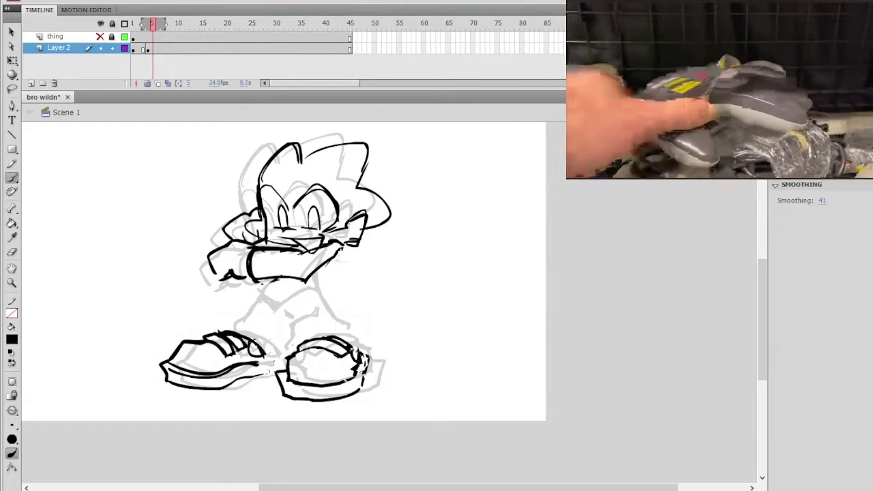
pyautogui.moveTo(344, 247)
pyautogui.mouseDown()
pyautogui.moveTo(321, 299)
pyautogui.moveTo(321, 288)
pyautogui.mouseUp()
pyautogui.hotkey('ctrl', 'z')
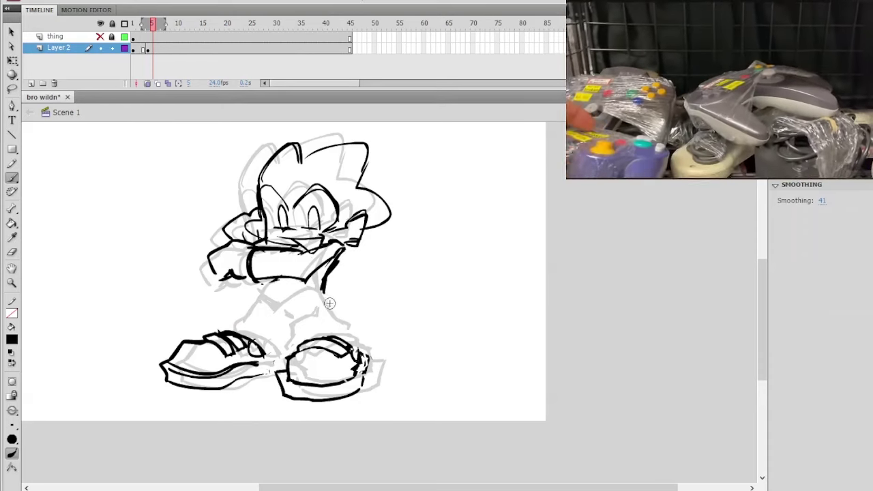
pyautogui.moveTo(321, 292); pyautogui.dragTo(339, 316)
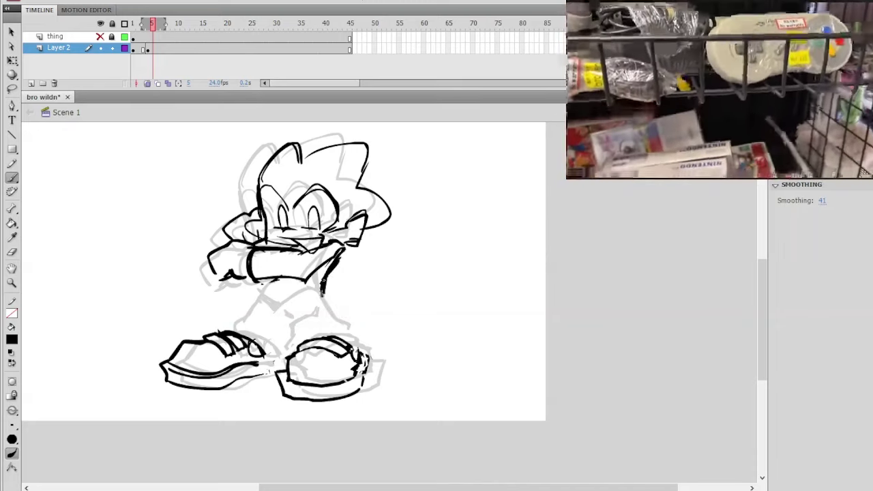
pyautogui.click(15, 251)
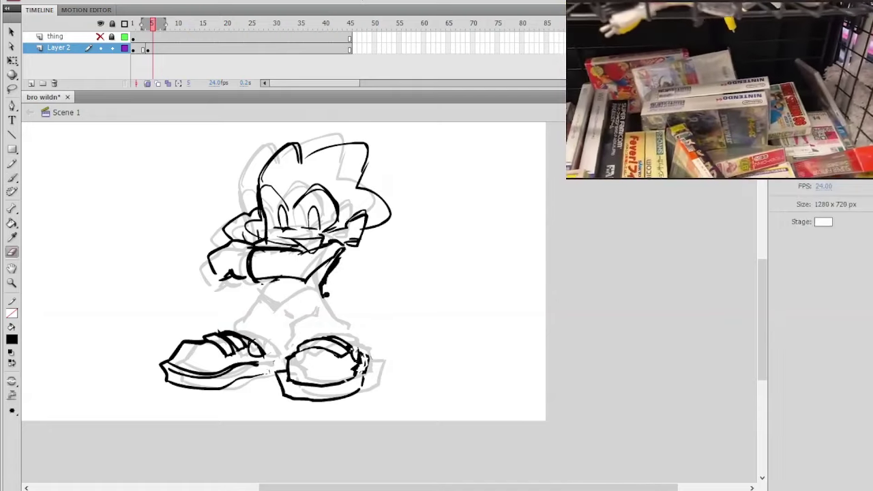
pyautogui.moveTo(325, 295); pyautogui.dragTo(336, 267)
# Step: Brush the curved shirt hem across the waist and the angular outer line of the first trouser leg down to its shoe
pyautogui.click(12, 178)
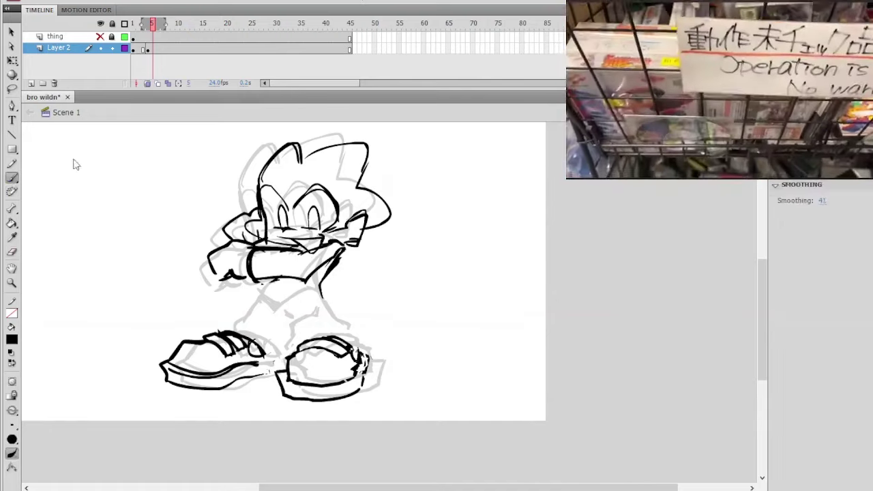
pyautogui.moveTo(277, 278); pyautogui.dragTo(261, 293)
pyautogui.hotkey('ctrl', 'z')
pyautogui.moveTo(262, 286)
pyautogui.mouseDown()
pyautogui.moveTo(274, 301)
pyautogui.moveTo(320, 295)
pyautogui.mouseUp()
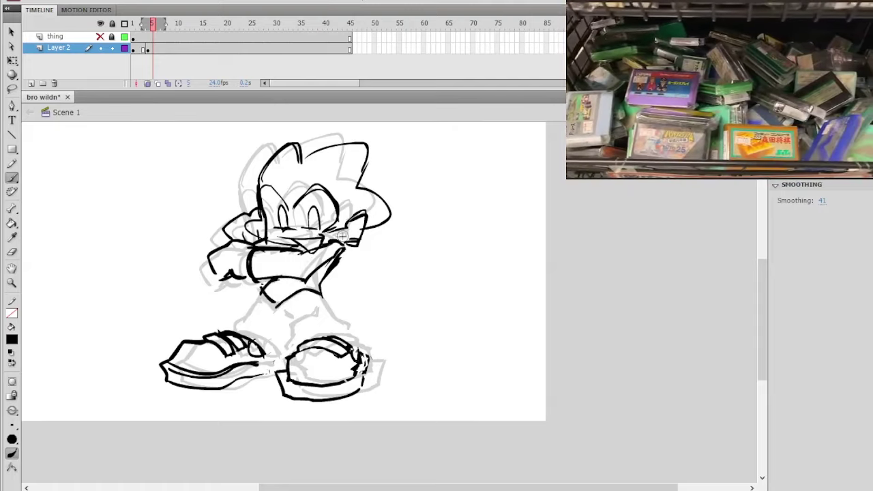
pyautogui.moveTo(261, 293)
pyautogui.mouseDown()
pyautogui.moveTo(236, 310)
pyautogui.moveTo(241, 326)
pyautogui.mouseUp()
pyautogui.hotkey('ctrl', 'z')
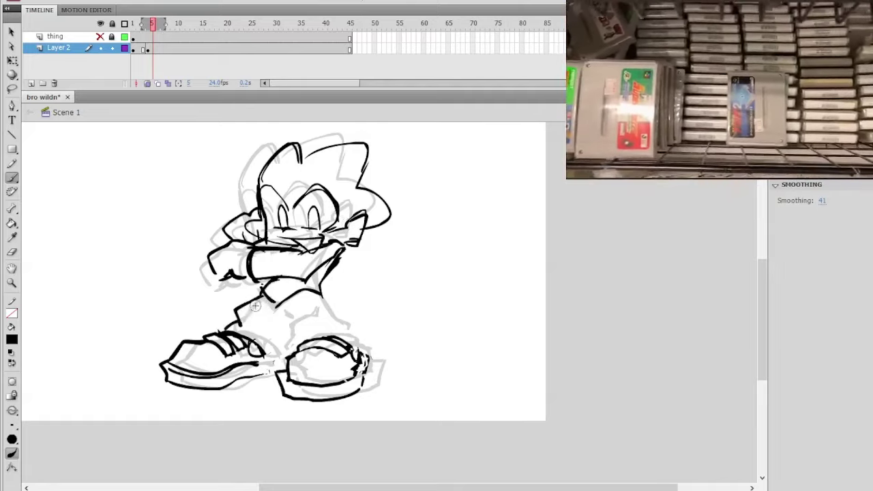
pyautogui.moveTo(263, 295); pyautogui.dragTo(228, 327)
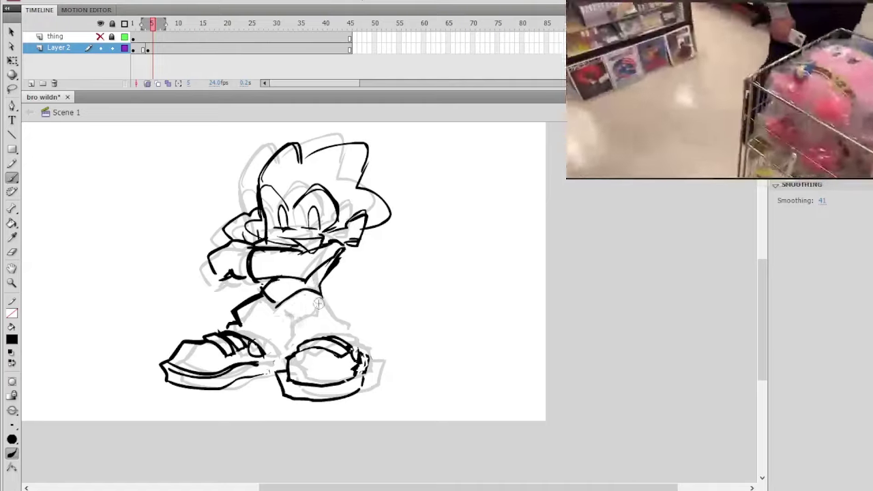
# Step: Brush a short crotch fold and the start of the second leg's outer line, then thin the fold with the eraser
pyautogui.moveTo(280, 312)
pyautogui.mouseDown()
pyautogui.moveTo(341, 307)
pyautogui.moveTo(343, 319)
pyautogui.moveTo(325, 300)
pyautogui.moveTo(331, 304)
pyautogui.moveTo(295, 314)
pyautogui.mouseUp()
pyautogui.hotkey('ctrl', 'z')
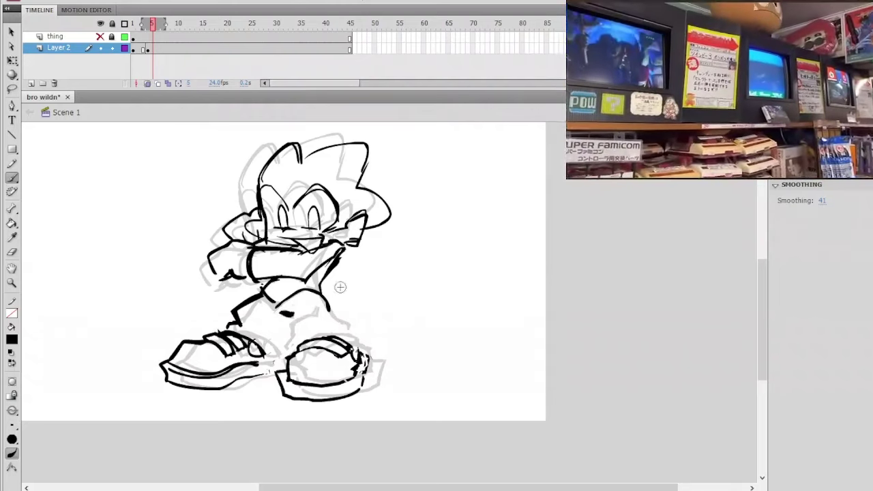
pyautogui.hotkey('ctrl', '=')
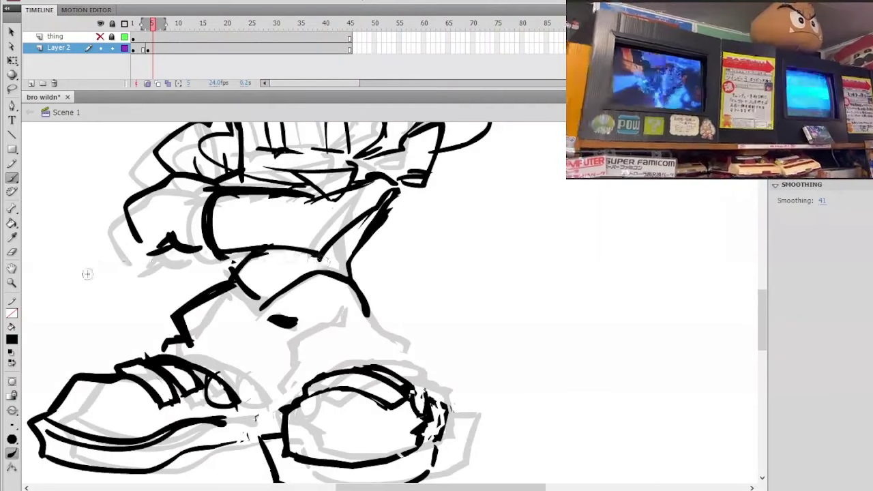
pyautogui.click(12, 252)
pyautogui.moveTo(276, 324)
pyautogui.mouseDown()
pyautogui.moveTo(292, 332)
pyautogui.moveTo(290, 325)
pyautogui.moveTo(310, 315)
pyautogui.moveTo(298, 316)
pyautogui.mouseUp()
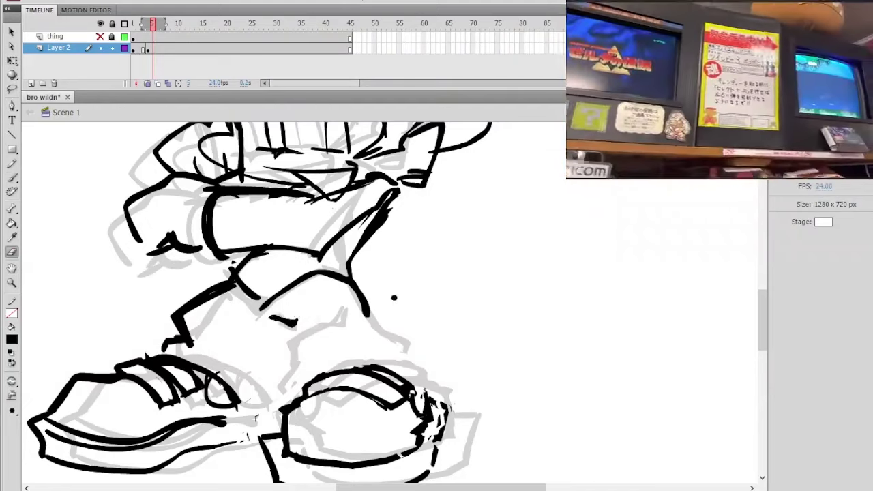
pyautogui.press('space')
pyautogui.moveTo(443, 306)
pyautogui.mouseDown()
pyautogui.moveTo(400, 305)
pyautogui.moveTo(392, 333)
pyautogui.mouseUp()
pyautogui.hotkey('ctrl', '-')
pyautogui.press('space')
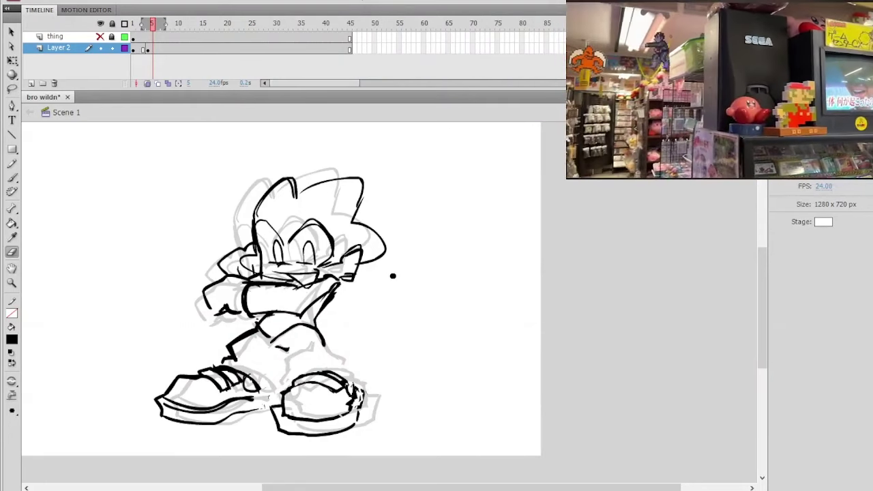
# Step: Brush the second trouser leg's outer line down to its cuff and draw its inner line from the crotch to the shoe
pyautogui.press('b')
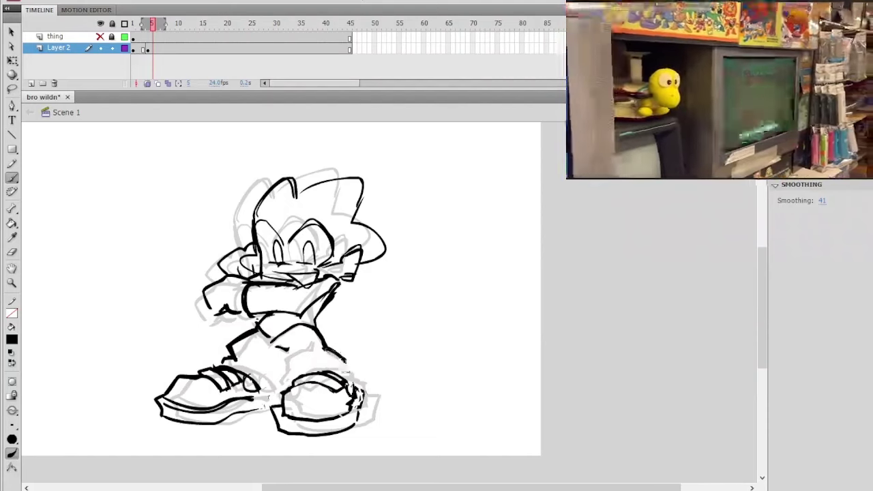
pyautogui.moveTo(345, 368); pyautogui.dragTo(358, 382)
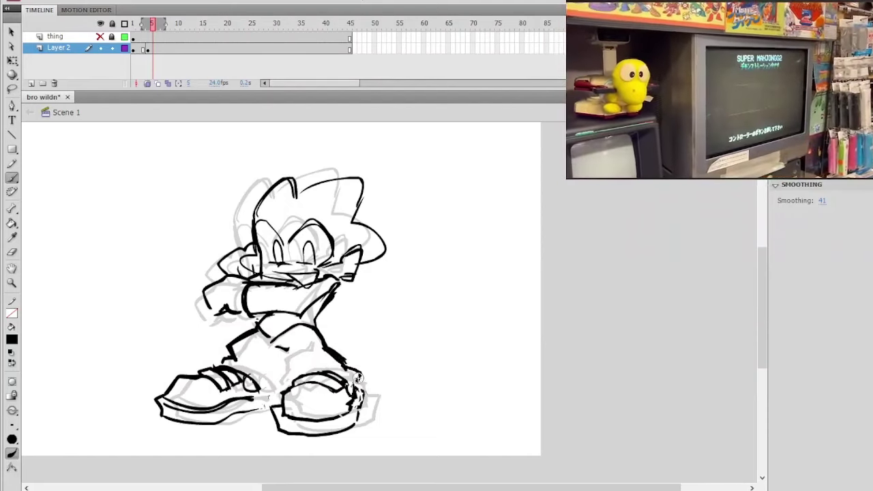
pyautogui.moveTo(289, 349); pyautogui.dragTo(286, 370)
pyautogui.hotkey('ctrl', 'z')
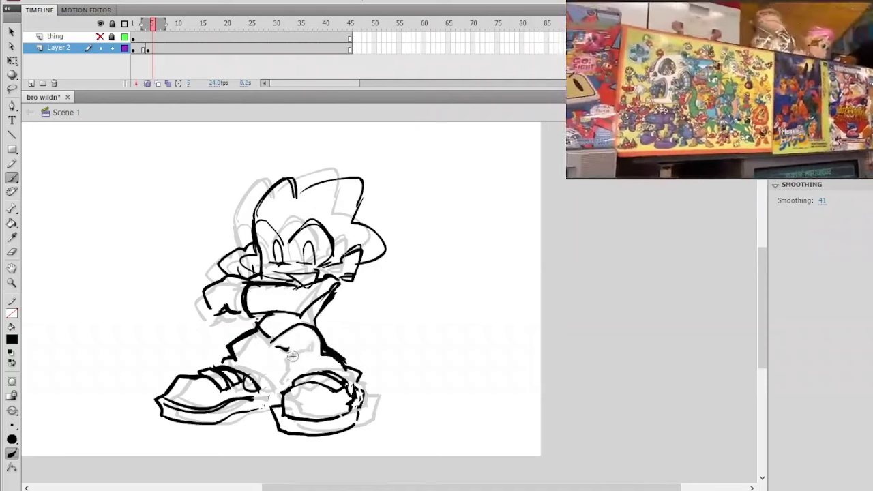
pyautogui.moveTo(291, 349); pyautogui.dragTo(288, 372)
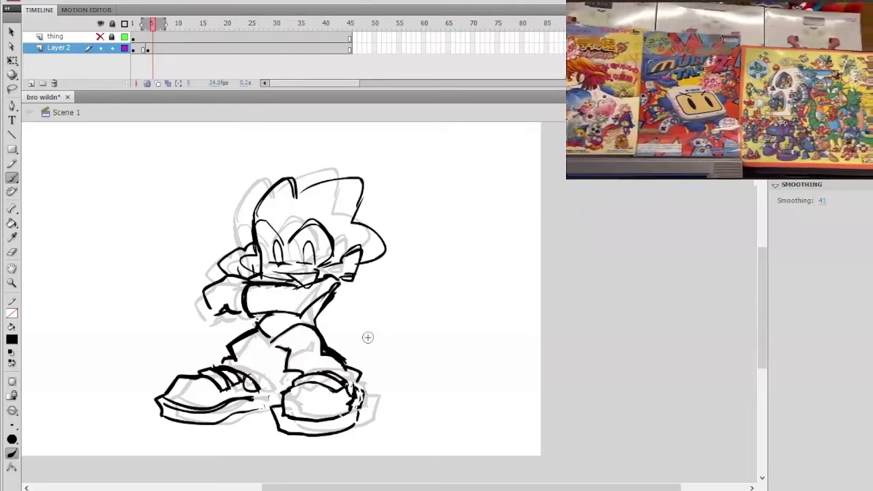
pyautogui.moveTo(383, 320)
pyautogui.mouseDown()
pyautogui.moveTo(389, 334)
pyautogui.moveTo(374, 333)
pyautogui.mouseUp()
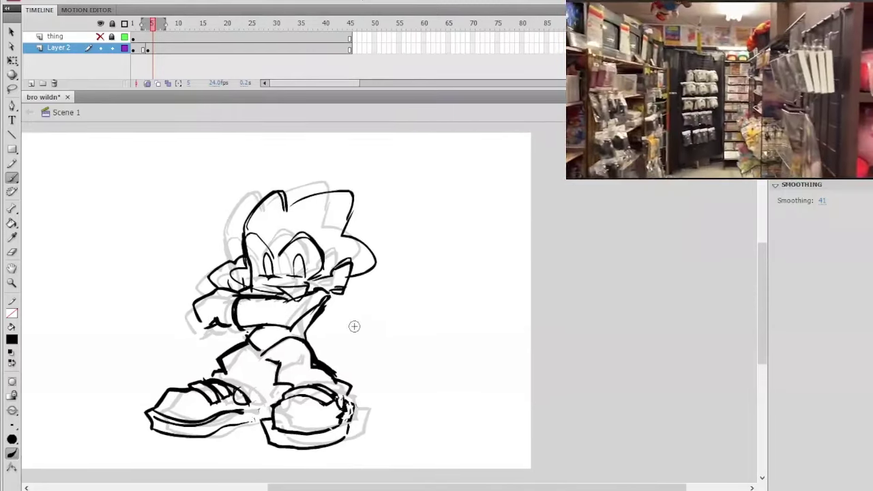
# Step: Brush the inner corner of the second trouser leg's cuff where it meets the top of the shoe
pyautogui.keyDown('ctrl'); pyautogui.click(356, 374); pyautogui.keyUp('ctrl')
pyautogui.moveTo(264, 319)
pyautogui.mouseDown()
pyautogui.moveTo(237, 338)
pyautogui.moveTo(243, 351)
pyautogui.mouseUp()
pyautogui.moveTo(238, 344); pyautogui.dragTo(251, 330)
pyautogui.click(12, 252)
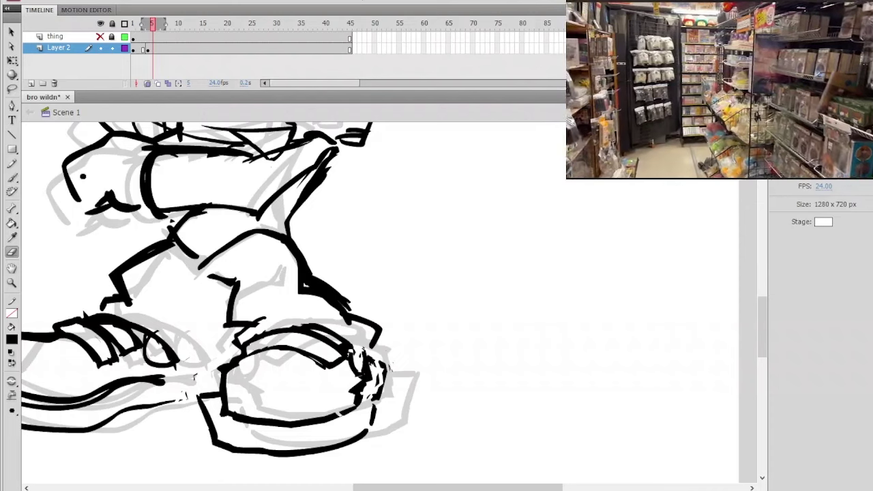
pyautogui.click(12, 178)
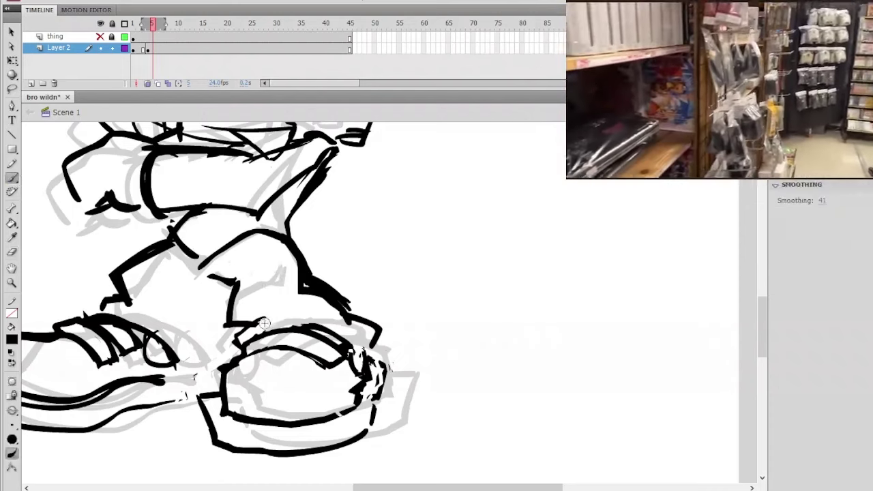
pyautogui.moveTo(242, 339)
pyautogui.mouseDown()
pyautogui.moveTo(280, 321)
pyautogui.moveTo(256, 325)
pyautogui.moveTo(241, 284)
pyautogui.moveTo(253, 314)
pyautogui.mouseUp()
pyautogui.hotkey('ctrl', 'z')
pyautogui.hotkey('ctrl', '-')
pyautogui.moveTo(381, 248)
pyautogui.mouseDown()
pyautogui.moveTo(383, 265)
pyautogui.moveTo(362, 312)
pyautogui.mouseUp()
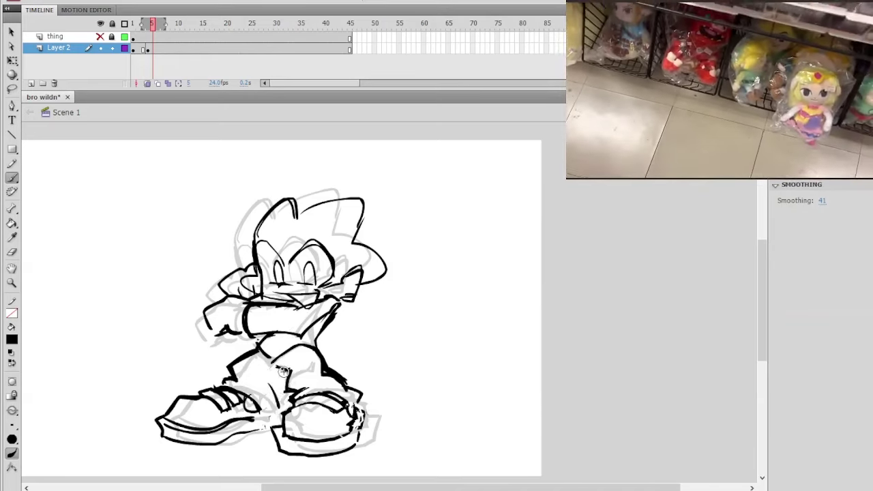
# Step: Brush the jagged inner line of the first trouser leg from the crotch fold down between the two shoes
pyautogui.moveTo(281, 371); pyautogui.dragTo(274, 388)
pyautogui.hotkey('ctrl', 'z')
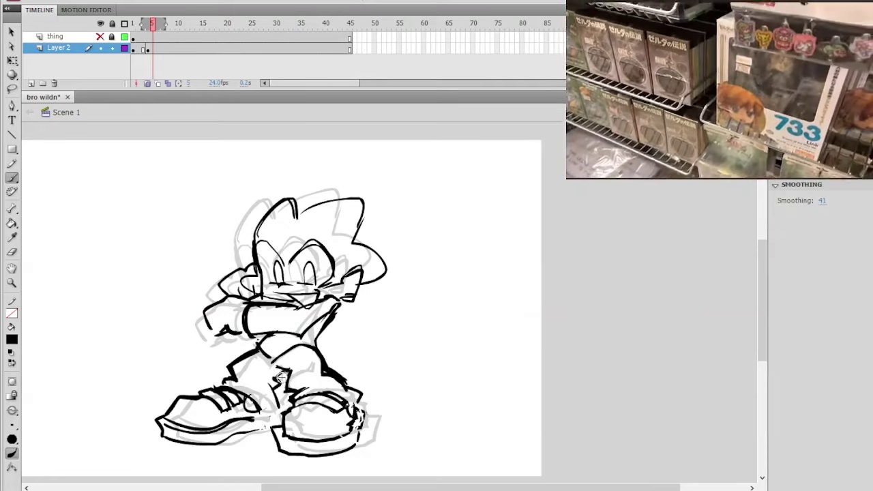
pyautogui.keyDown('ctrl'); pyautogui.click(339, 355); pyautogui.keyUp('ctrl')
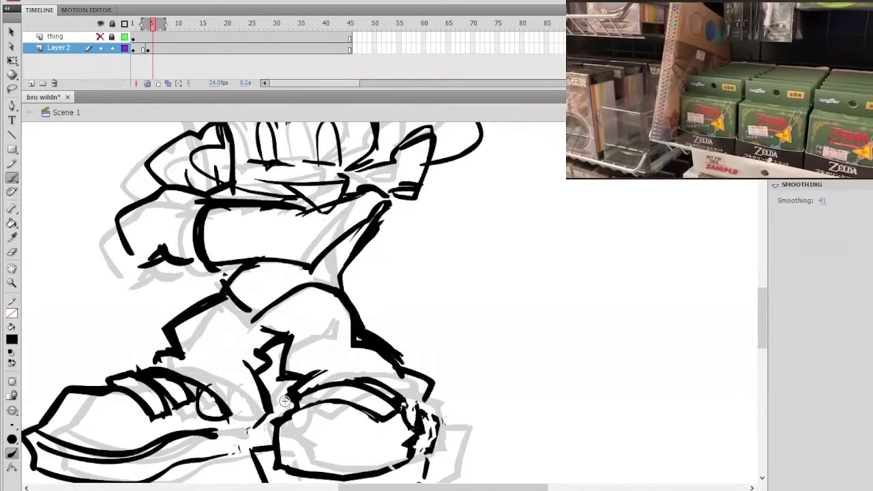
pyautogui.hotkey('ctrl', '-')
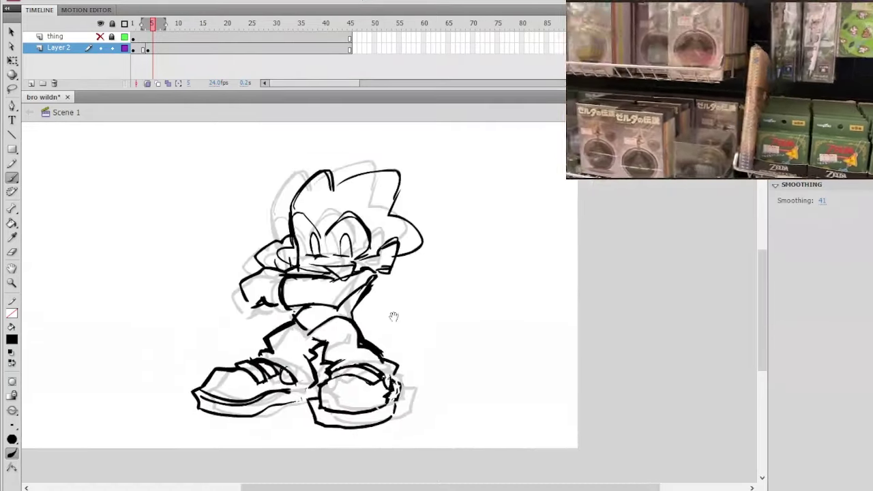
pyautogui.hotkey('ctrl', '=')
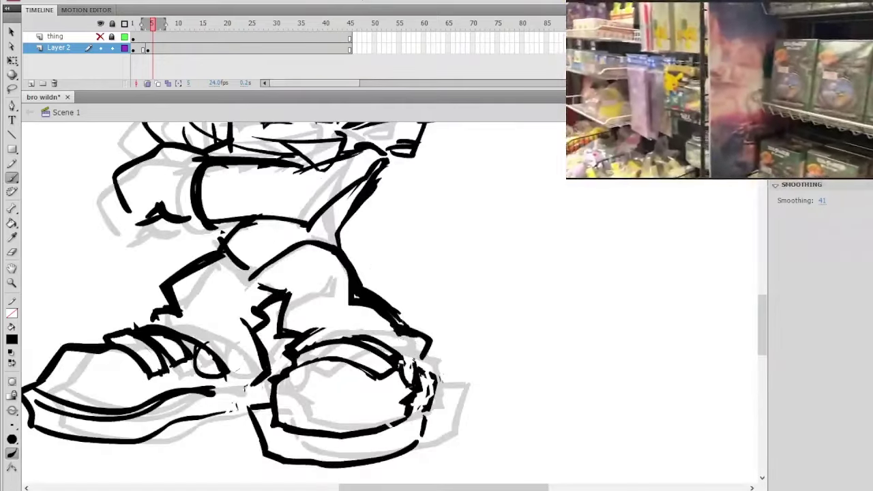
pyautogui.moveTo(425, 265); pyautogui.dragTo(353, 321)
# Step: Erase the excess thickness along the second trouser leg's outer line from hip to cuff
pyautogui.click(14, 252)
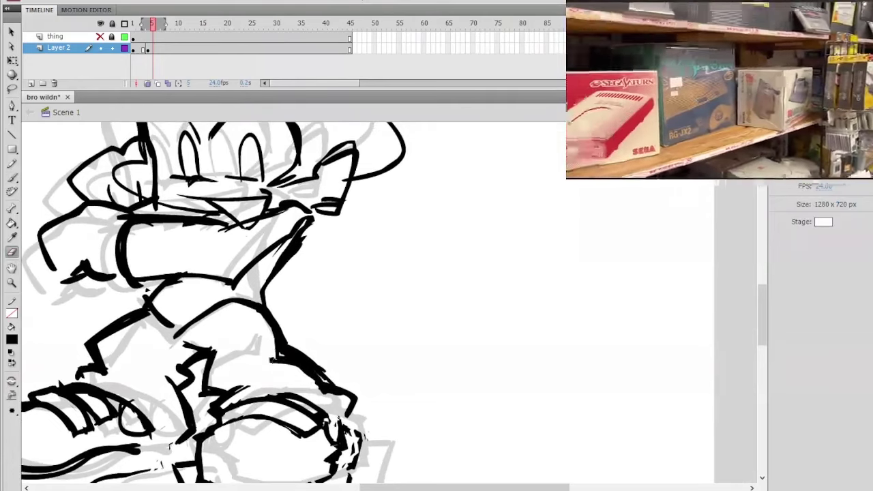
pyautogui.moveTo(278, 320); pyautogui.dragTo(339, 381)
pyautogui.keyDown('ctrl'); pyautogui.keyDown('shift'); pyautogui.click(376, 318); pyautogui.keyUp('shift'); pyautogui.keyUp('ctrl')
pyautogui.moveTo(394, 313); pyautogui.dragTo(379, 344)
pyautogui.keyDown('ctrl'); pyautogui.click(371, 345); pyautogui.keyUp('ctrl')
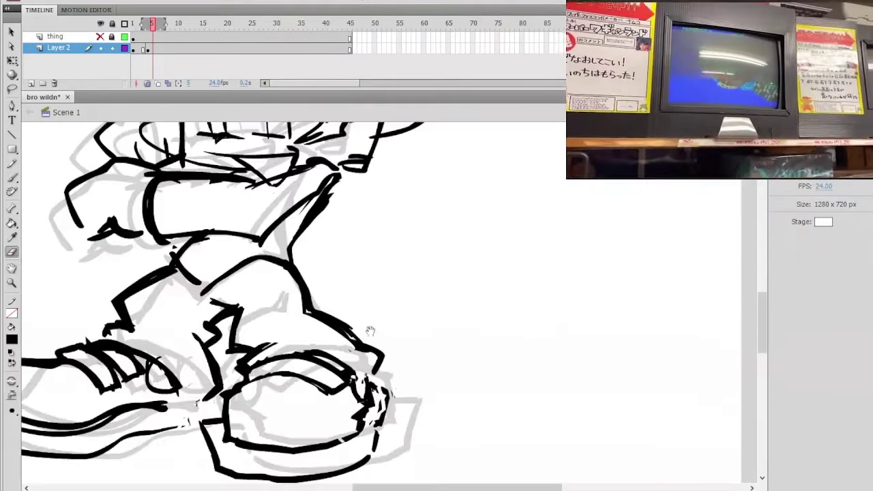
pyautogui.moveTo(349, 313)
pyautogui.mouseDown()
pyautogui.moveTo(338, 347)
pyautogui.moveTo(348, 370)
pyautogui.mouseUp()
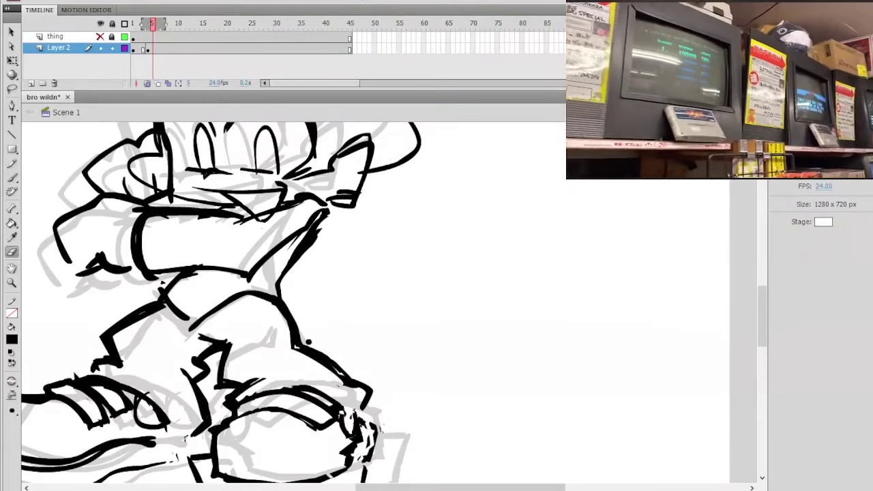
pyautogui.hotkey('ctrl', '-')
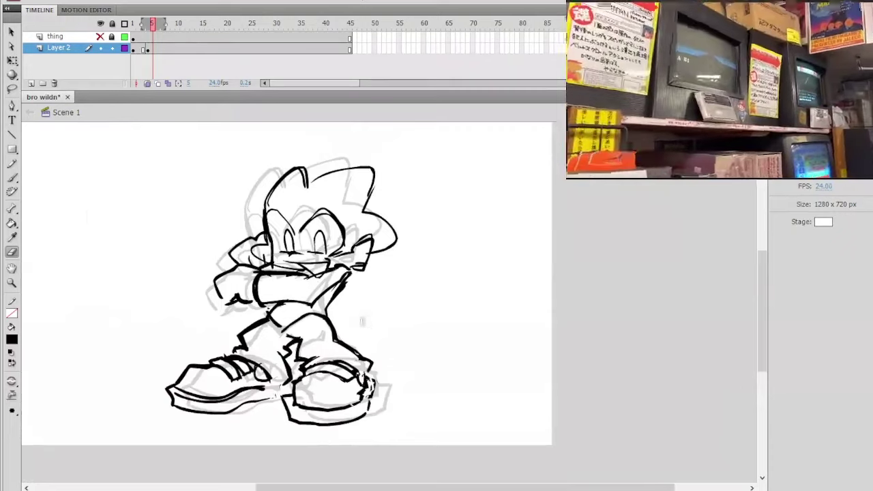
pyautogui.keyDown('ctrl'); pyautogui.click(358, 335); pyautogui.keyUp('ctrl')
pyautogui.moveTo(357, 336); pyautogui.dragTo(358, 364)
pyautogui.moveTo(266, 343); pyautogui.dragTo(256, 349)
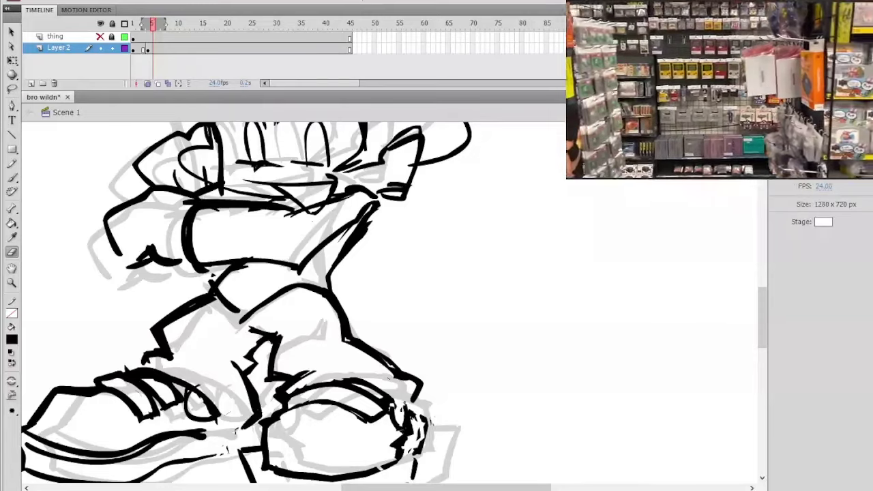
pyautogui.hotkey('ctrl', '-')
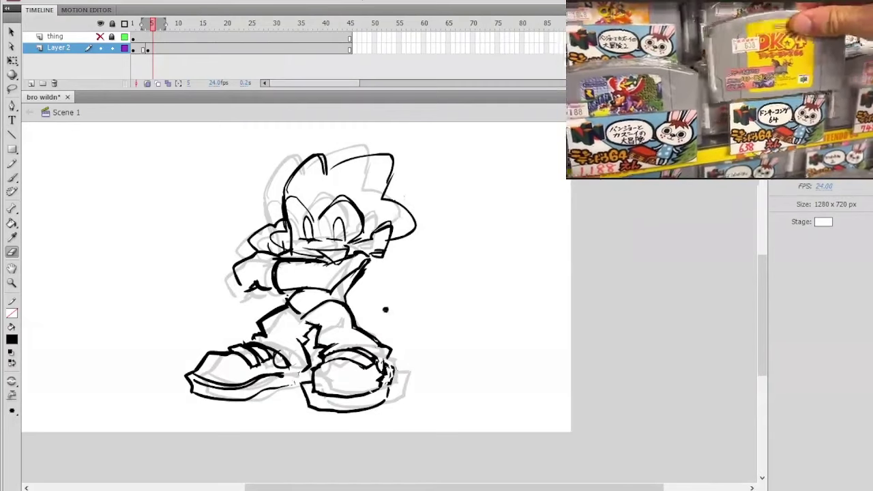
# Step: Erase the excess thickness along the shirt's hem line, from the crotch point up toward the back hip
pyautogui.hotkey('ctrl', '=')
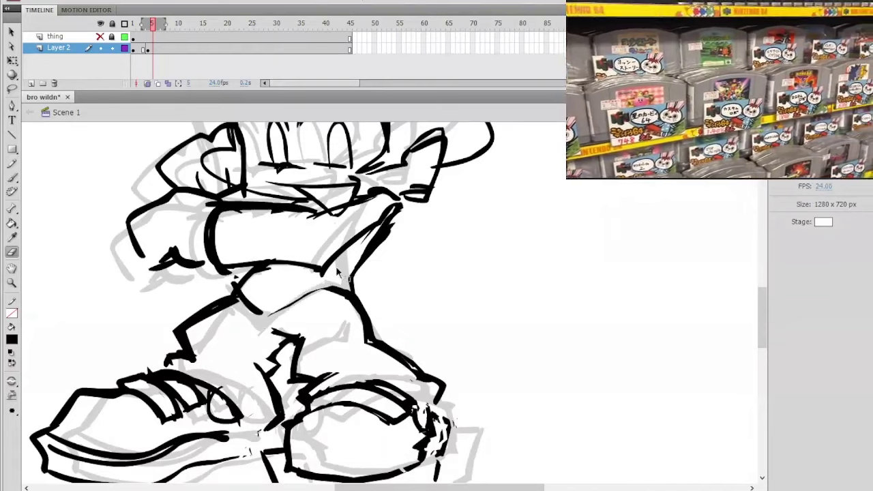
pyautogui.moveTo(263, 327); pyautogui.dragTo(334, 280)
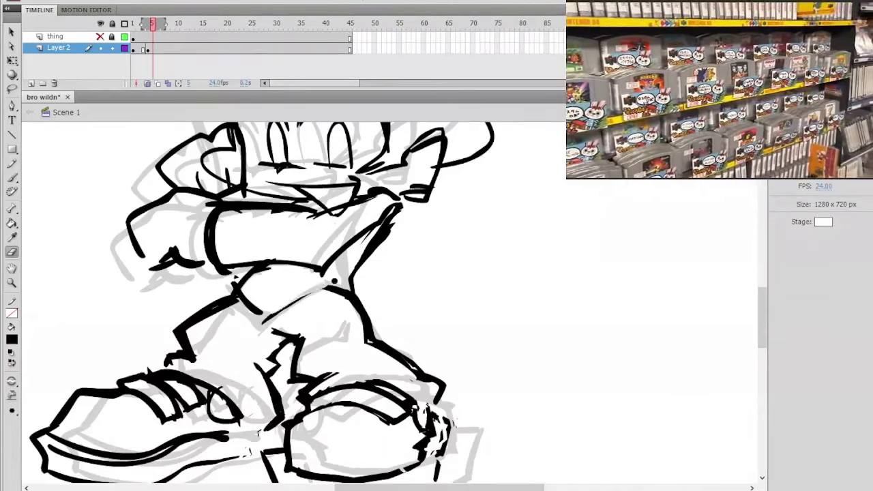
pyautogui.hotkey('ctrl', 'z')
pyautogui.moveTo(277, 309); pyautogui.dragTo(330, 282)
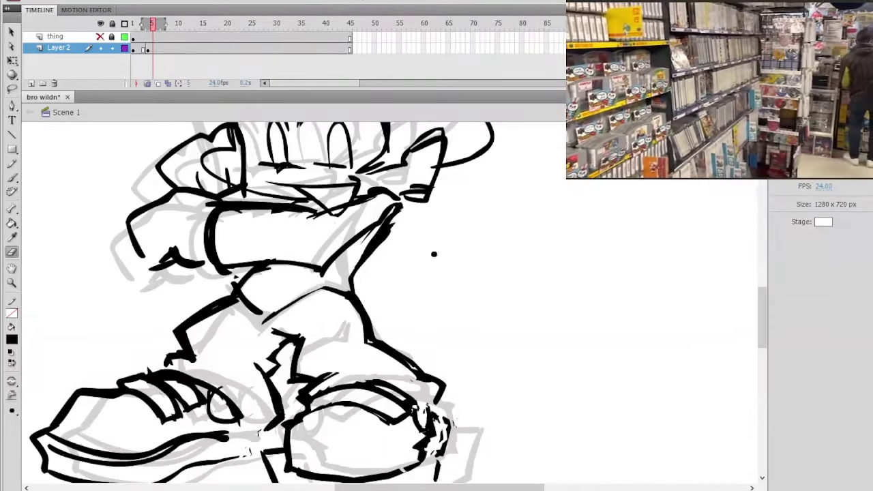
pyautogui.moveTo(446, 274); pyautogui.dragTo(398, 320)
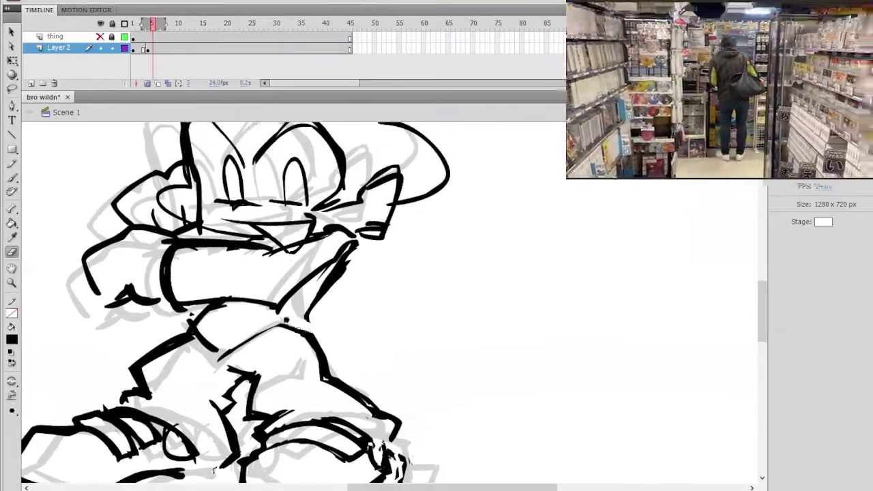
# Step: Brush the short line joining the shirt's back to the hip and redraw the hem line along the waist more boldly
pyautogui.click(12, 177)
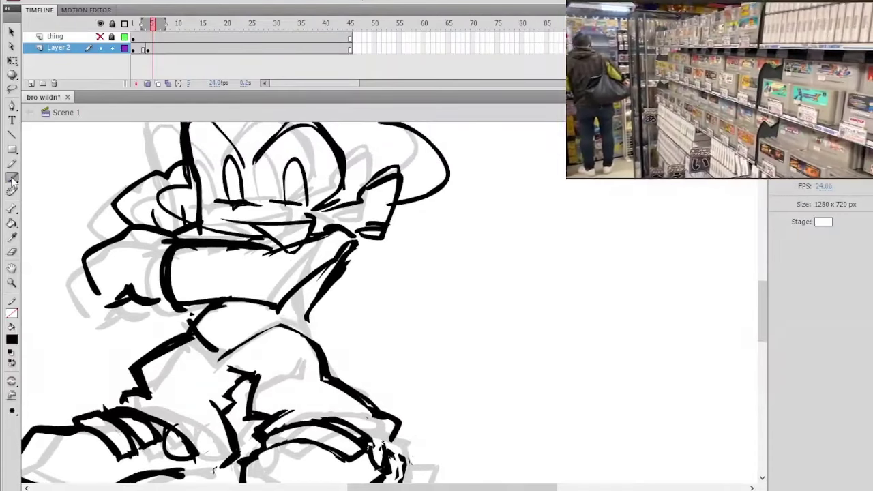
pyautogui.moveTo(307, 318)
pyautogui.mouseDown()
pyautogui.moveTo(328, 340)
pyautogui.moveTo(319, 347)
pyautogui.mouseUp()
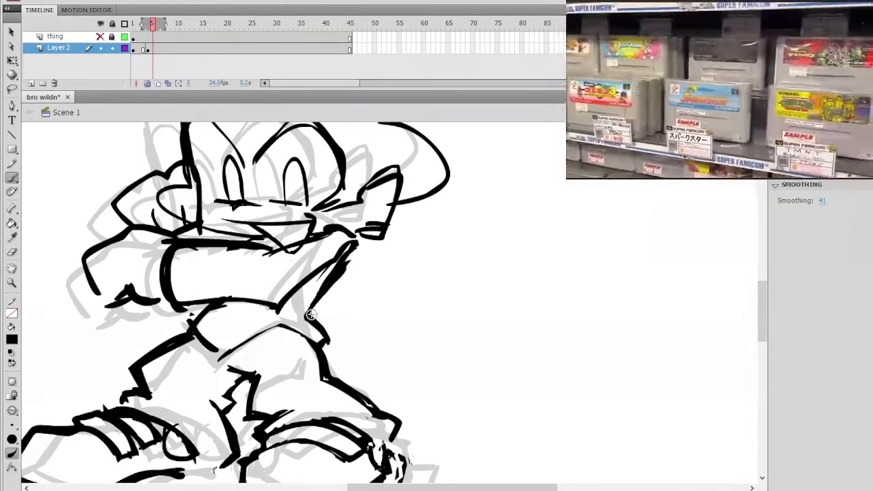
pyautogui.hotkey('ctrl', '-')
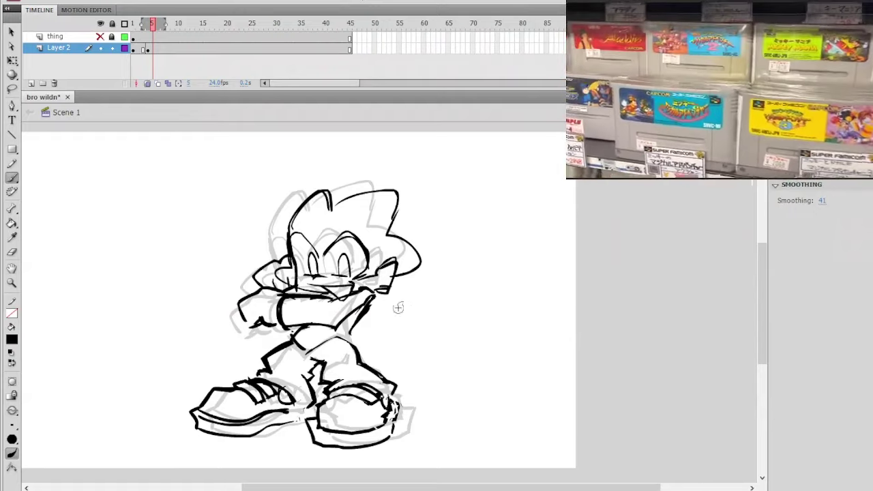
pyautogui.hotkey('ctrl', '=')
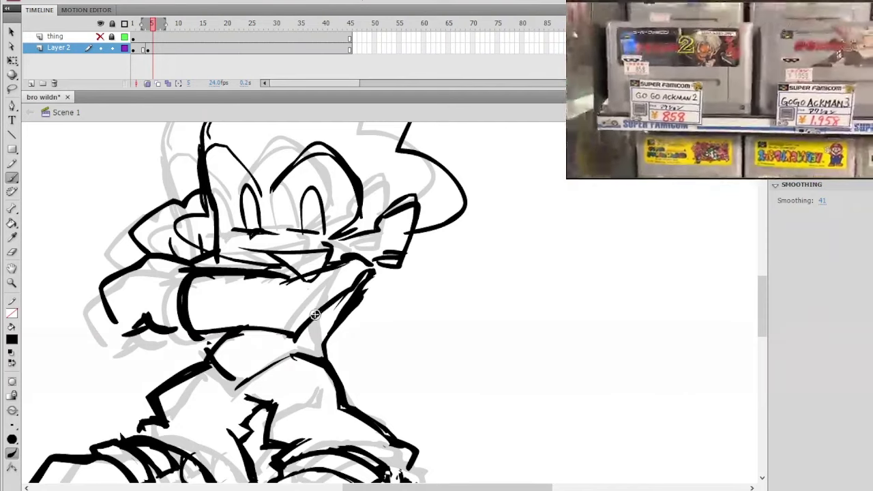
pyautogui.moveTo(257, 375); pyautogui.dragTo(297, 358)
pyautogui.hotkey('ctrl', 'z')
pyautogui.moveTo(242, 387)
pyautogui.mouseDown()
pyautogui.moveTo(297, 354)
pyautogui.moveTo(241, 386)
pyautogui.mouseUp()
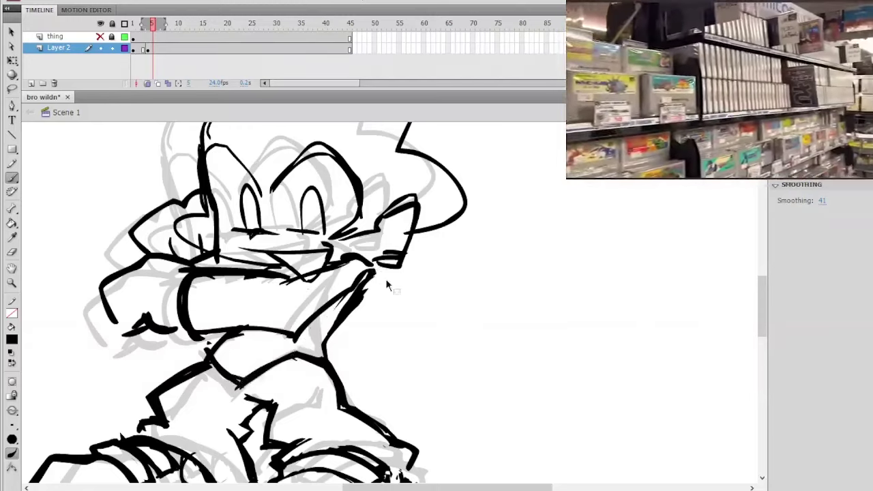
# Step: Erase the rough outer edge of the shirt's back line between the elbow and the waist
pyautogui.hotkey('ctrl', '-')
pyautogui.hotkey('ctrl', '+')
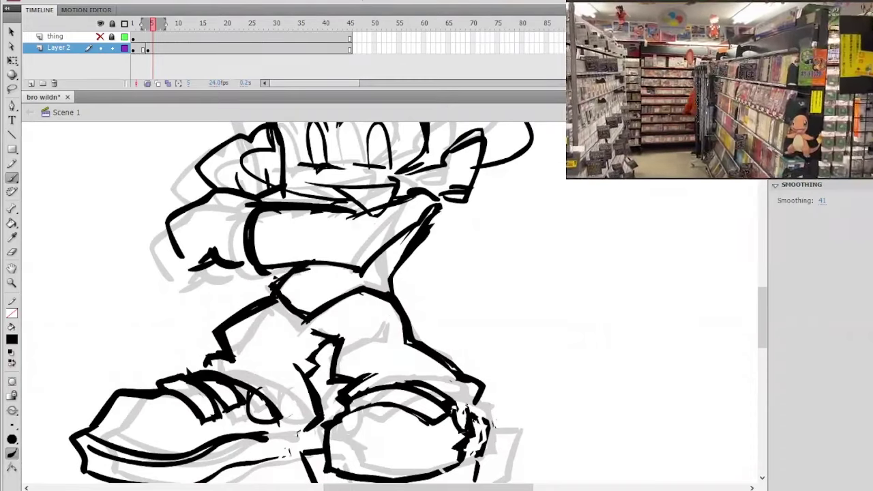
pyautogui.moveTo(410, 225); pyautogui.dragTo(357, 280)
pyautogui.click(12, 252)
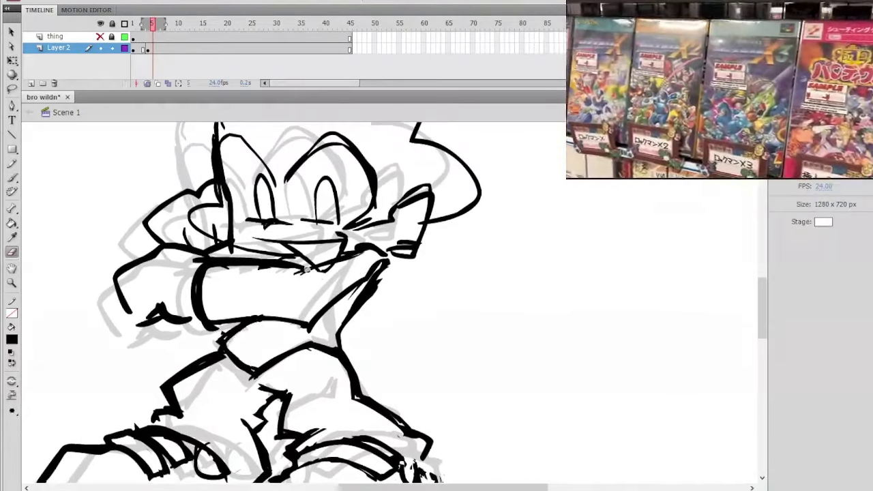
pyautogui.moveTo(359, 281); pyautogui.dragTo(321, 275)
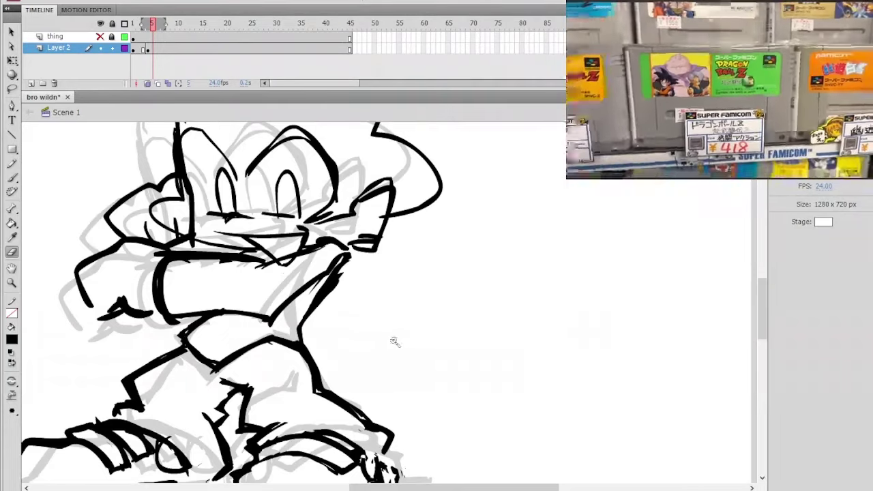
pyautogui.keyDown('ctrl'); pyautogui.keyDown('shift'); pyautogui.click(395, 341); pyautogui.keyUp('shift'); pyautogui.keyUp('ctrl')
pyautogui.moveTo(395, 341); pyautogui.dragTo(377, 327)
pyautogui.keyDown('ctrl'); pyautogui.click(366, 318); pyautogui.keyUp('ctrl')
pyautogui.moveTo(367, 293); pyautogui.dragTo(353, 337)
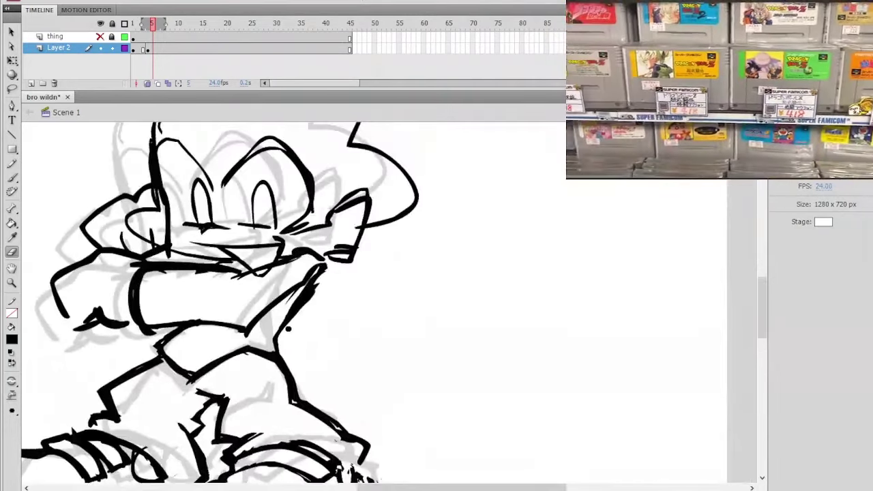
pyautogui.moveTo(287, 329); pyautogui.dragTo(304, 308)
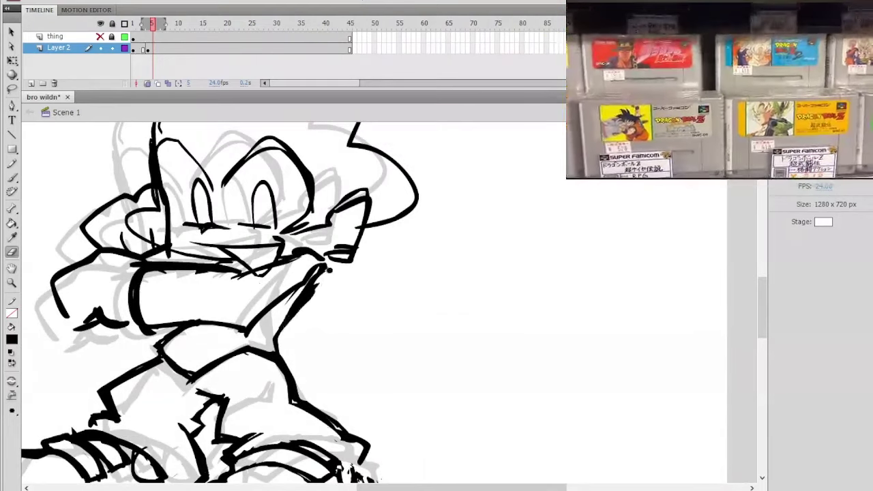
# Step: Touch up the shirt's back line with the Brush and erase the excess ink at the elbow corner beneath the hair tuft
pyautogui.click(12, 176)
pyautogui.press('z')
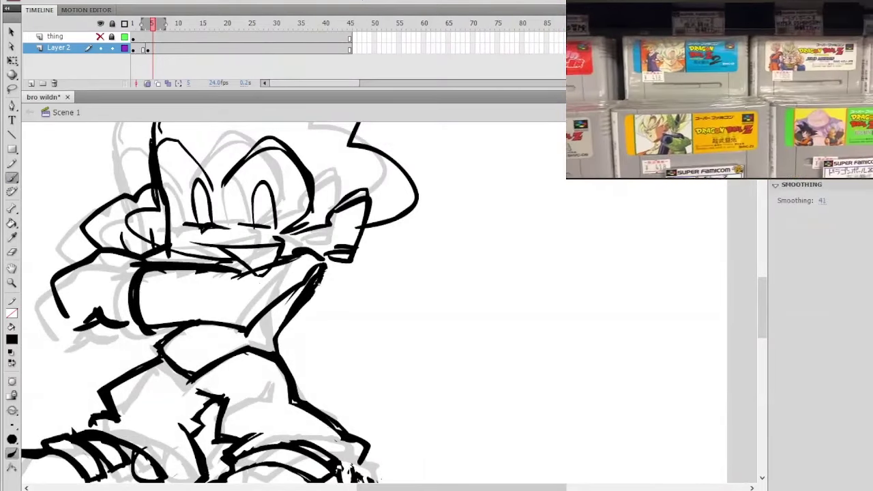
pyautogui.keyDown('alt'); pyautogui.click(377, 286); pyautogui.keyUp('alt')
pyautogui.click(382, 313)
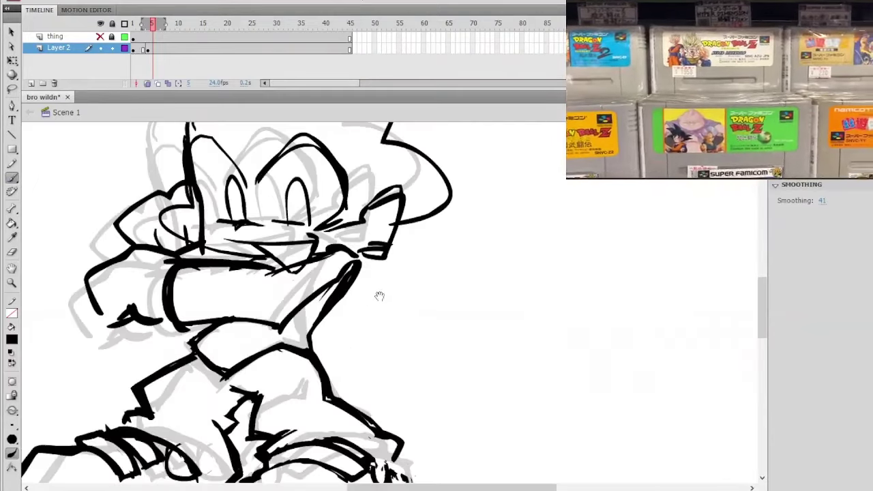
pyautogui.press('e')
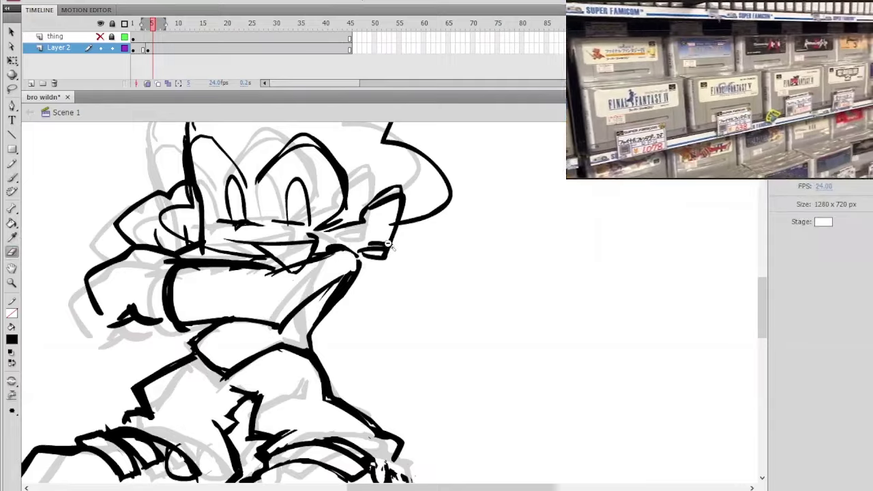
pyautogui.hotkey('ctrl', '-')
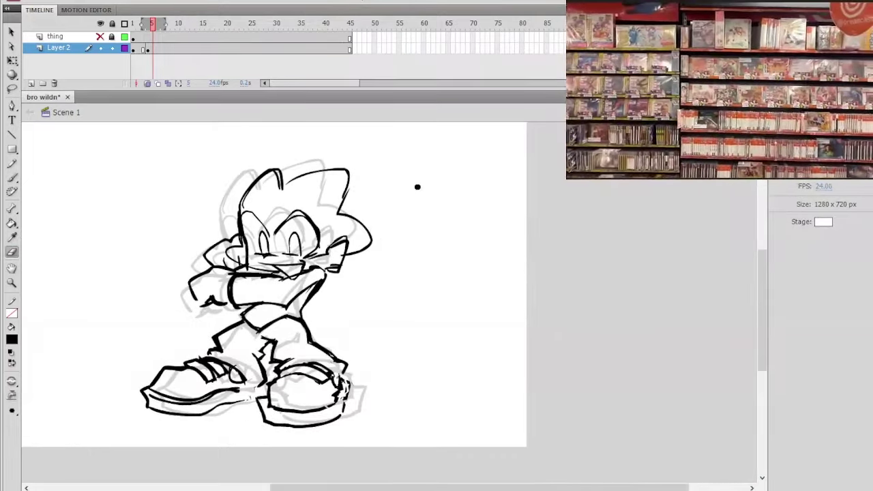
pyautogui.moveTo(382, 292)
pyautogui.mouseDown()
pyautogui.moveTo(375, 317)
pyautogui.moveTo(361, 302)
pyautogui.moveTo(348, 308)
pyautogui.mouseUp()
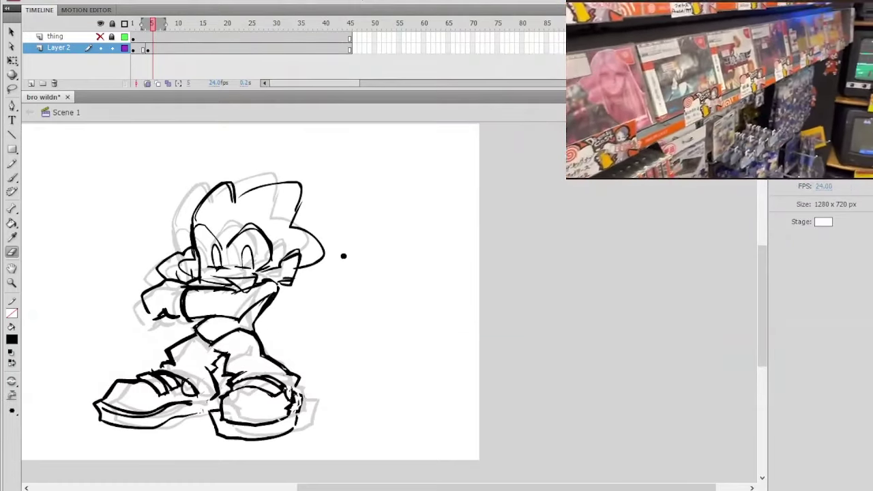
# Step: Lasso the legs and shoes below the arms and scale them down slightly with Free Transform
pyautogui.click(11, 90)
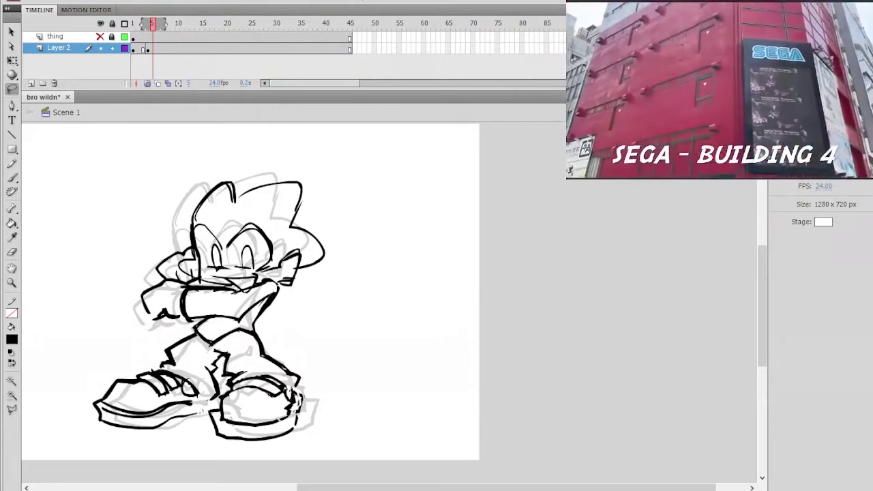
pyautogui.moveTo(321, 297)
pyautogui.mouseDown()
pyautogui.moveTo(352, 306)
pyautogui.moveTo(336, 302)
pyautogui.mouseUp()
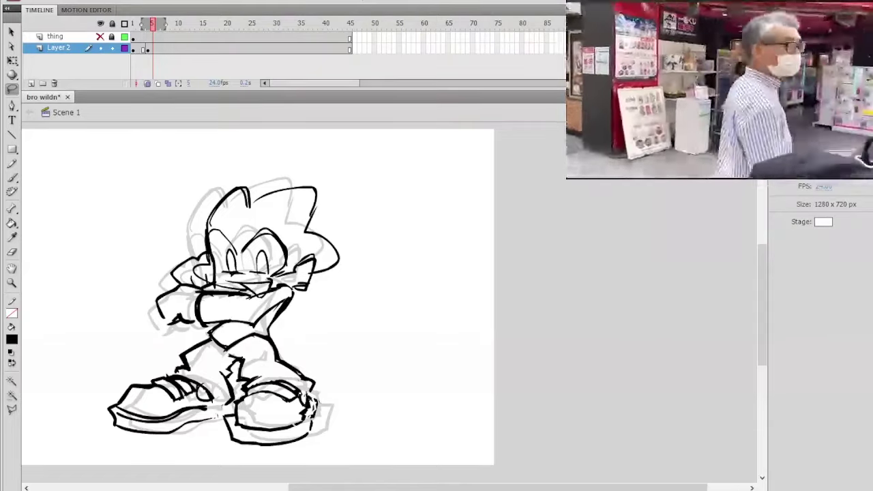
pyautogui.moveTo(329, 300)
pyautogui.mouseDown()
pyautogui.moveTo(332, 291)
pyautogui.moveTo(322, 290)
pyautogui.moveTo(218, 311)
pyautogui.moveTo(89, 358)
pyautogui.moveTo(385, 372)
pyautogui.moveTo(348, 293)
pyautogui.mouseUp()
pyautogui.click(333, 280)
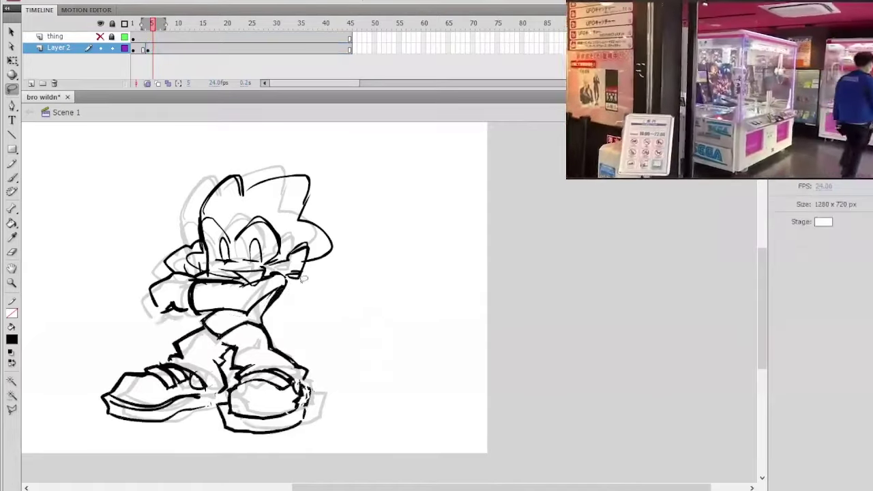
pyautogui.moveTo(300, 272)
pyautogui.mouseDown()
pyautogui.moveTo(280, 286)
pyautogui.moveTo(259, 307)
pyautogui.moveTo(172, 308)
pyautogui.moveTo(75, 386)
pyautogui.moveTo(221, 478)
pyautogui.moveTo(385, 375)
pyautogui.mouseUp()
pyautogui.click(14, 60)
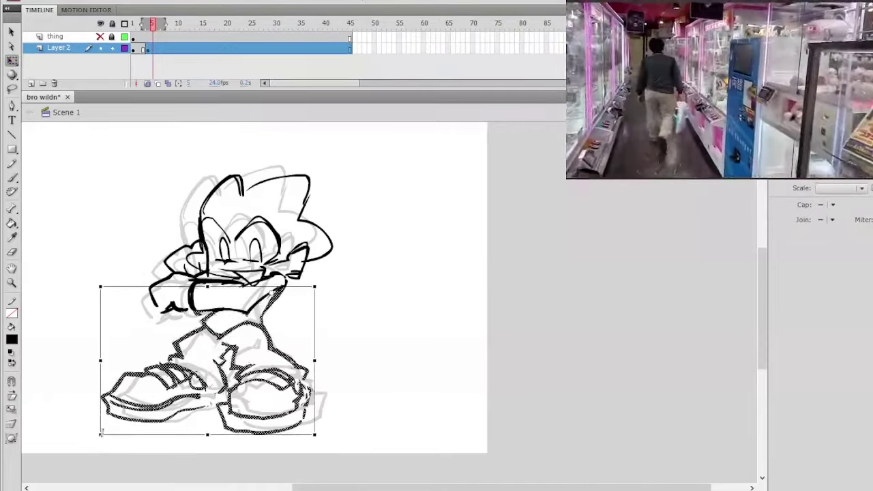
pyautogui.moveTo(101, 434); pyautogui.dragTo(117, 423)
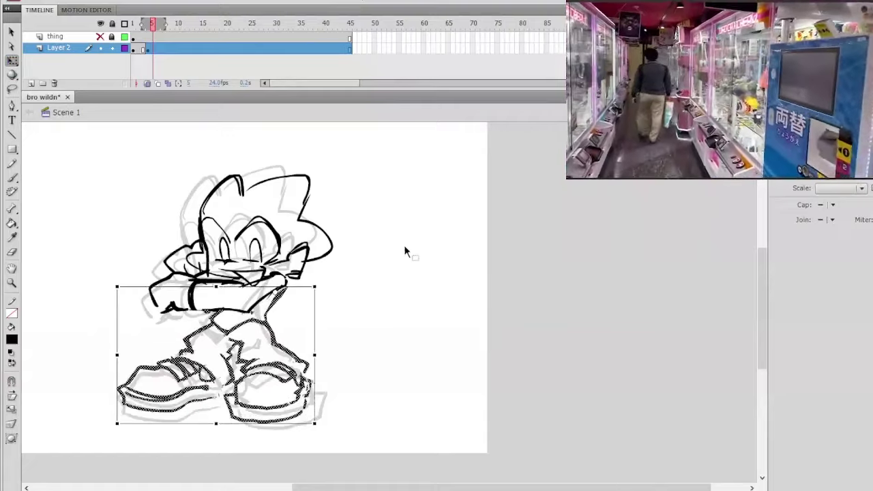
# Step: Nudge the scaled legs and shoes slightly left and up, and rotate them slightly counter-clockwise
pyautogui.press('Left')
pyautogui.press('Left')
pyautogui.press('Left')
pyautogui.press('Left')
pyautogui.press('Left')
pyautogui.press('Up')
pyautogui.press('Up')
pyautogui.press('Up')
pyautogui.press('Up')
pyautogui.press('Up')
pyautogui.press('Left')
pyautogui.press('Left')
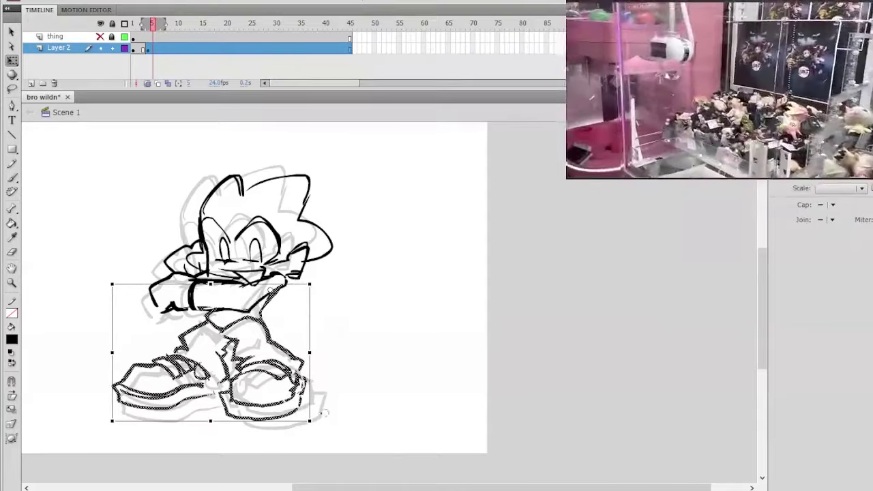
pyautogui.moveTo(320, 419); pyautogui.dragTo(323, 418)
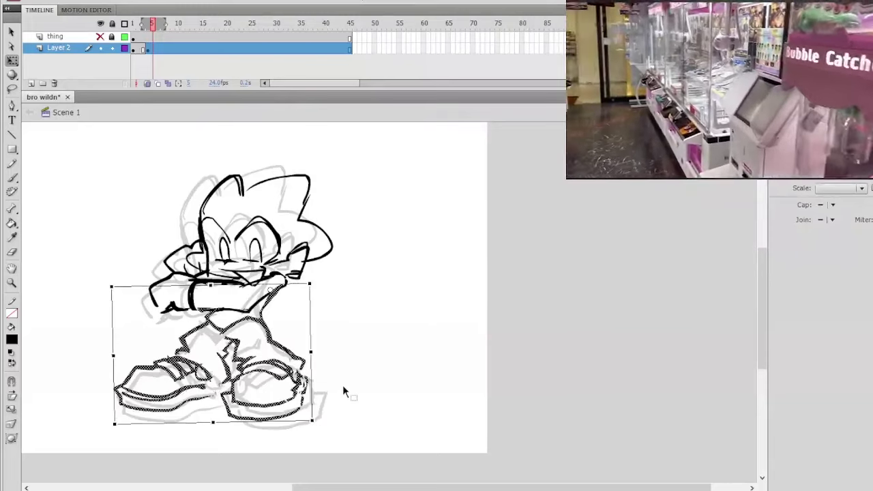
pyautogui.click(342, 384)
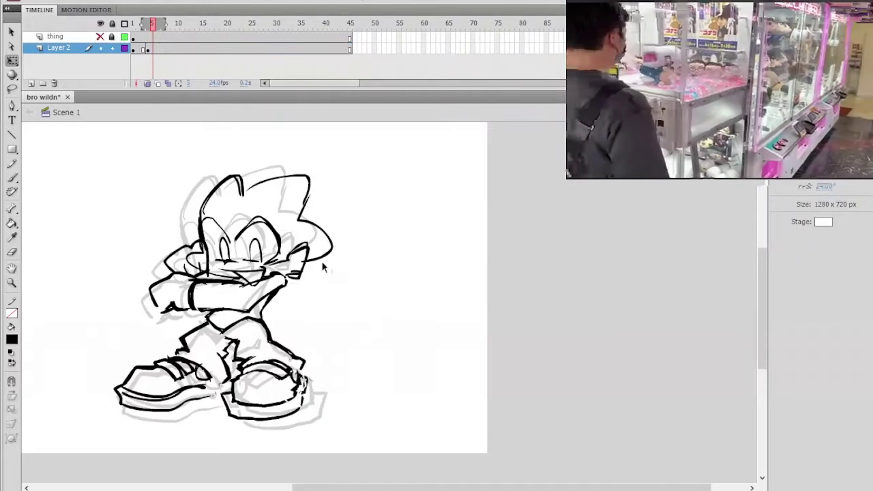
# Step: Lasso the legs and shoes again and shift them slightly farther left under the torso
pyautogui.click(12, 88)
pyautogui.moveTo(288, 291)
pyautogui.mouseDown()
pyautogui.moveTo(295, 304)
pyautogui.moveTo(222, 311)
pyautogui.moveTo(107, 448)
pyautogui.moveTo(364, 290)
pyautogui.mouseUp()
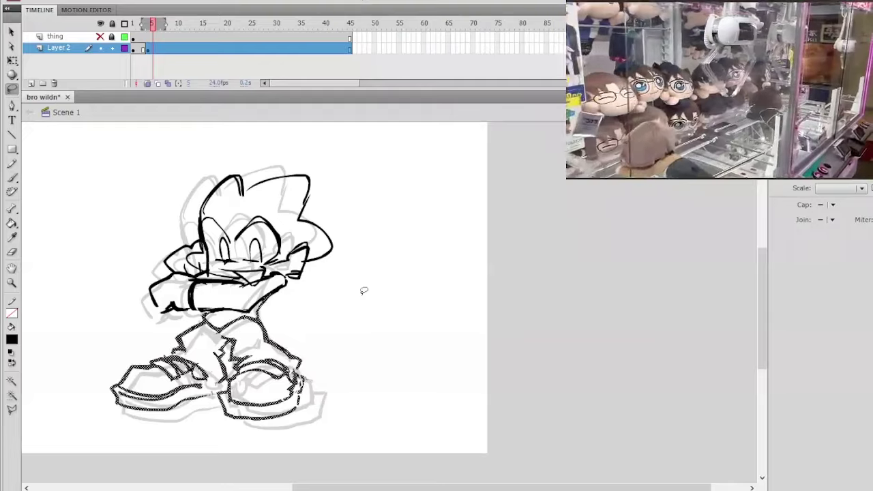
pyautogui.click(365, 290)
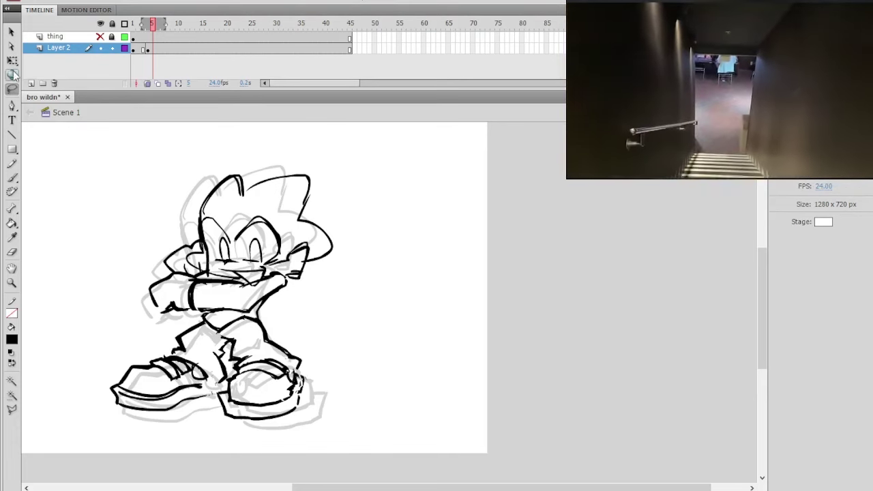
pyautogui.moveTo(231, 339)
pyautogui.mouseDown()
pyautogui.moveTo(202, 316)
pyautogui.moveTo(170, 335)
pyautogui.moveTo(202, 348)
pyautogui.moveTo(231, 341)
pyautogui.mouseUp()
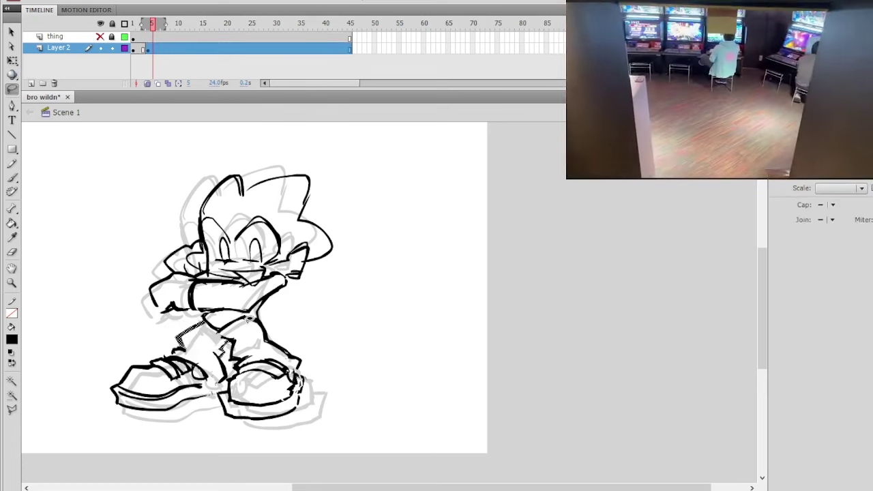
pyautogui.click(307, 303)
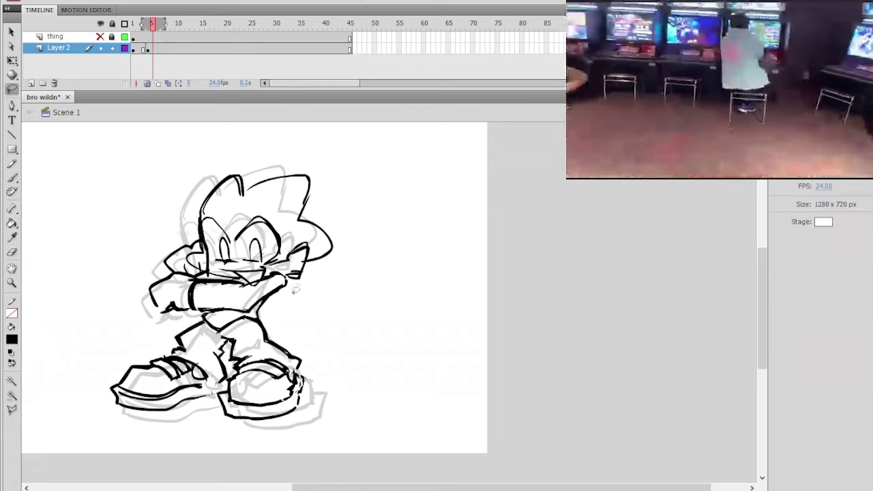
pyautogui.moveTo(159, 347)
pyautogui.mouseDown()
pyautogui.moveTo(124, 388)
pyautogui.moveTo(194, 381)
pyautogui.moveTo(200, 348)
pyautogui.mouseUp()
pyautogui.click(12, 60)
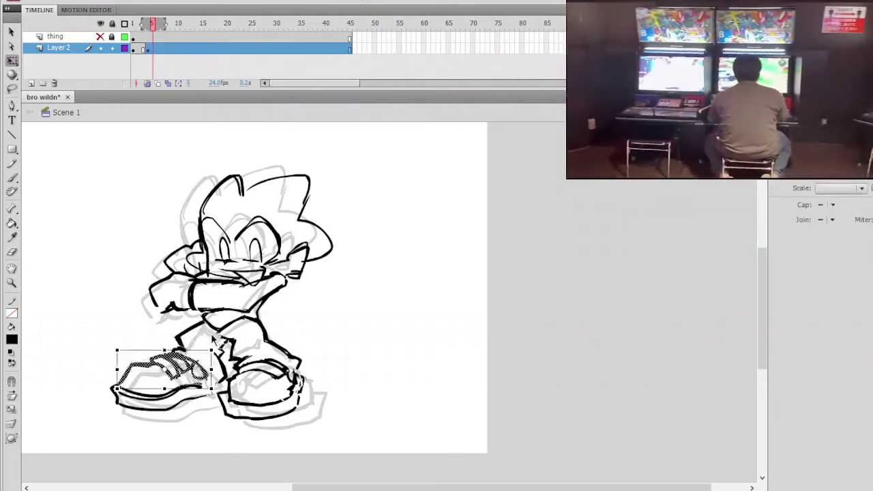
pyautogui.click(347, 266)
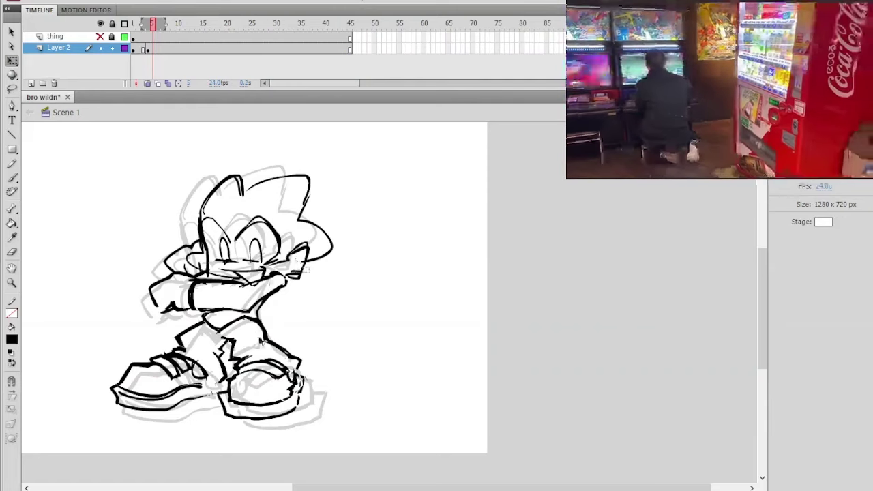
pyautogui.press('z')
pyautogui.click(234, 352)
pyautogui.click(12, 252)
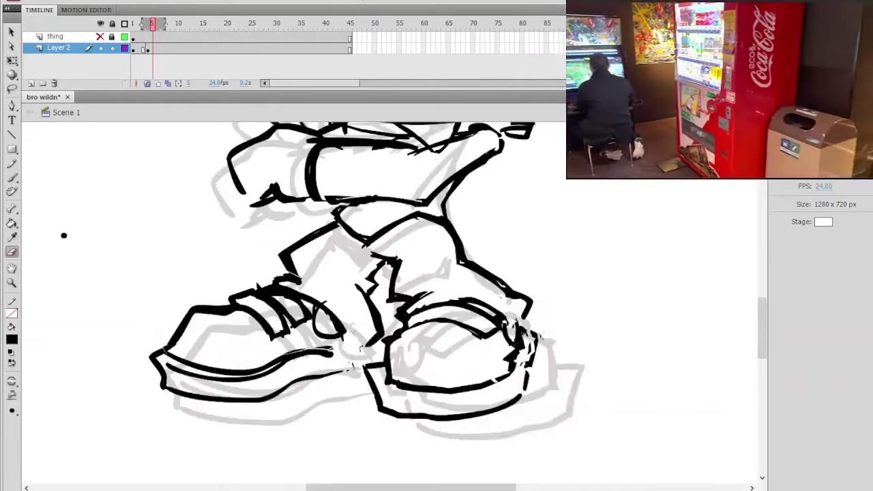
pyautogui.hotkey('ctrl', '-')
pyautogui.moveTo(492, 243); pyautogui.dragTo(361, 324)
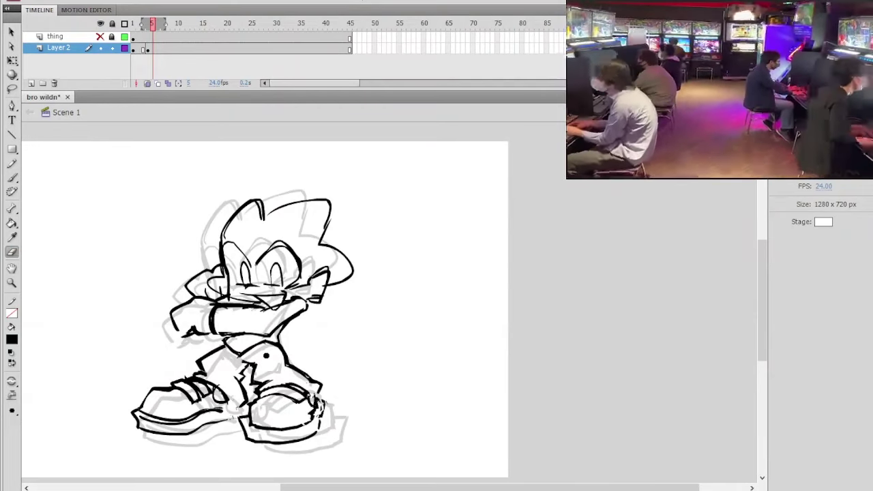
pyautogui.hotkey('ctrl', '=')
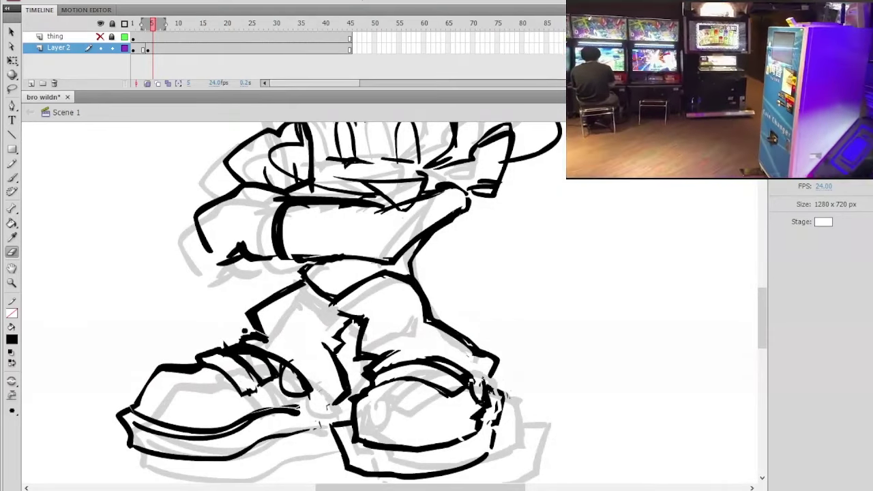
pyautogui.press('b')
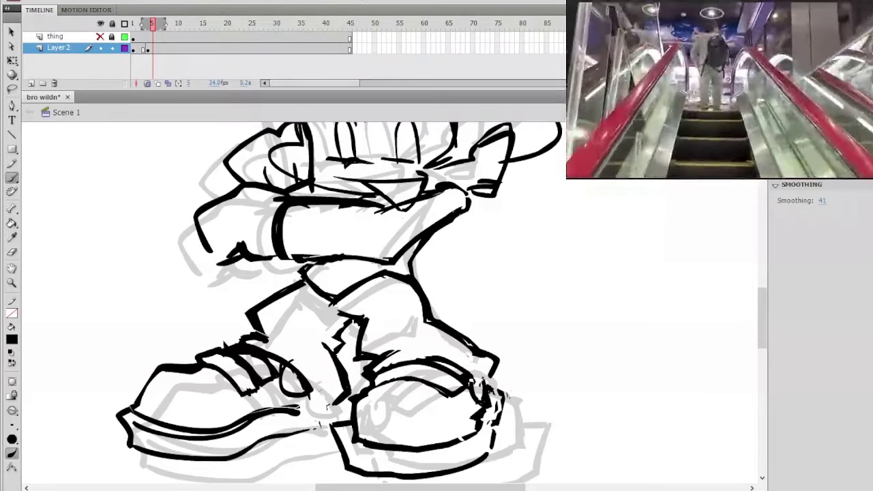
pyautogui.hotkey('ctrl', '-')
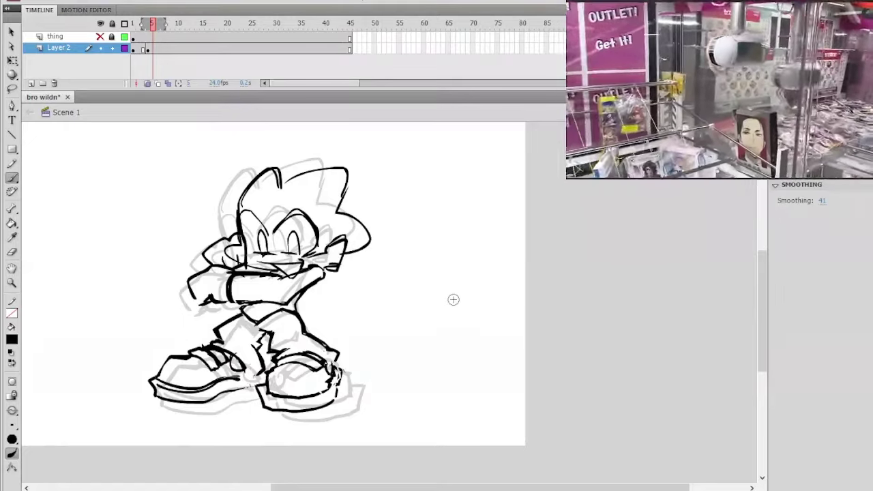
# Step: Lasso both shoes and try nudging them slightly right and back left under the pant legs
pyautogui.press('l')
pyautogui.moveTo(312, 319)
pyautogui.mouseDown()
pyautogui.moveTo(259, 324)
pyautogui.moveTo(300, 319)
pyautogui.mouseUp()
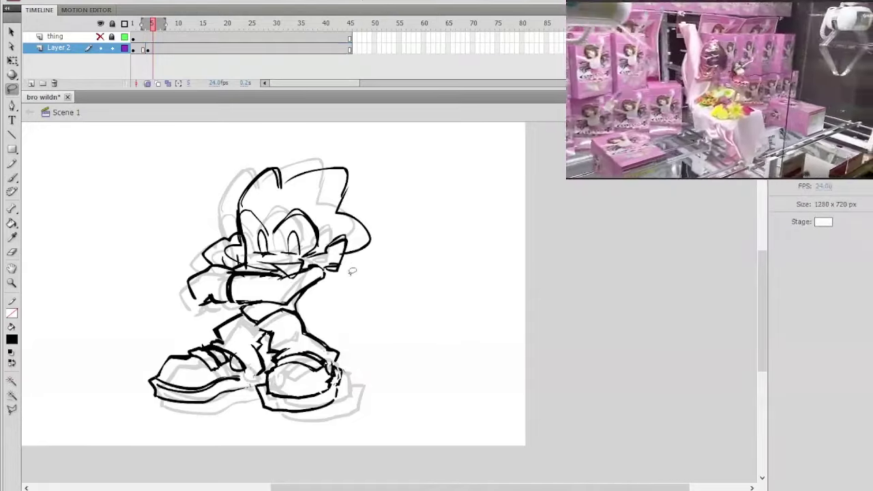
pyautogui.moveTo(225, 341)
pyautogui.mouseDown()
pyautogui.moveTo(131, 382)
pyautogui.moveTo(264, 443)
pyautogui.moveTo(351, 409)
pyautogui.moveTo(359, 377)
pyautogui.moveTo(329, 345)
pyautogui.moveTo(308, 342)
pyautogui.moveTo(253, 368)
pyautogui.mouseUp()
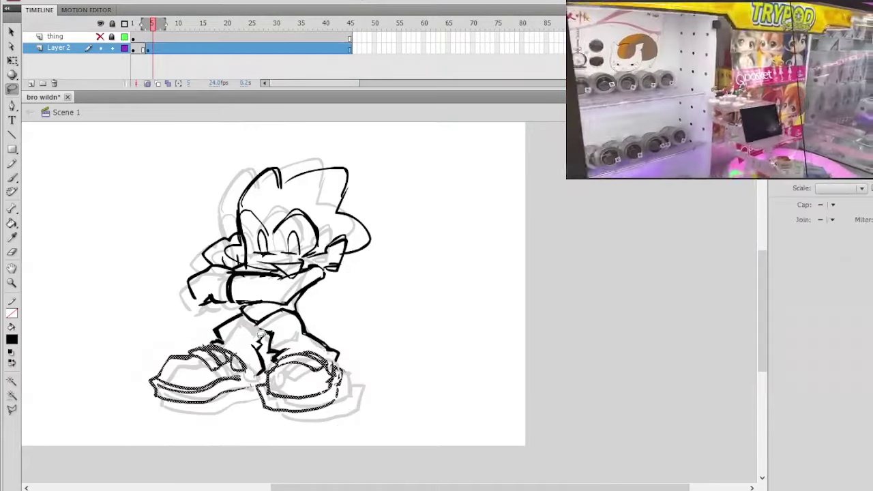
pyautogui.press('Right')
pyautogui.press('Right')
pyautogui.press('Right')
pyautogui.press('Right')
pyautogui.press('Right')
pyautogui.press('Right')
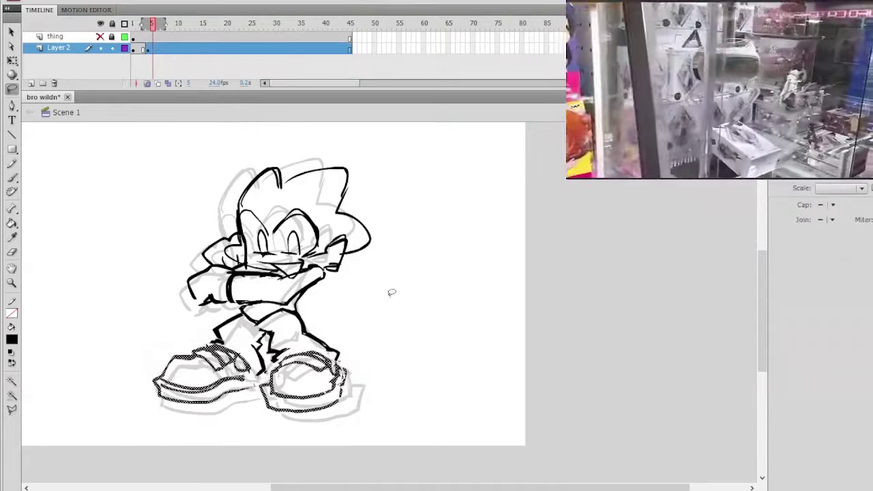
pyautogui.press('Left')
pyautogui.press('Left')
pyautogui.press('Left')
pyautogui.press('Left')
pyautogui.press('Left')
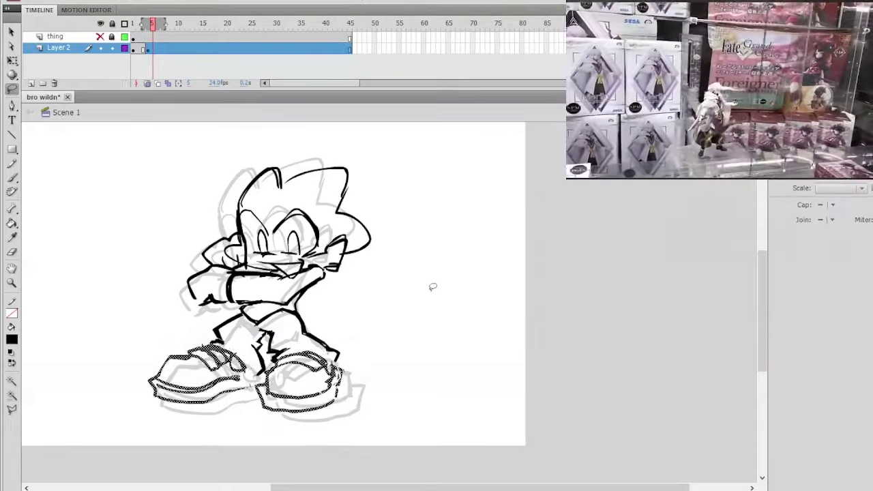
# Step: Test the lassoed shoes slightly farther right again, shift them back left, and deselect them
pyautogui.press('Right')
pyautogui.press('Right')
pyautogui.press('Right')
pyautogui.press('Right')
pyautogui.press('Right')
pyautogui.press('Down')
pyautogui.press('Down')
pyautogui.press('Down')
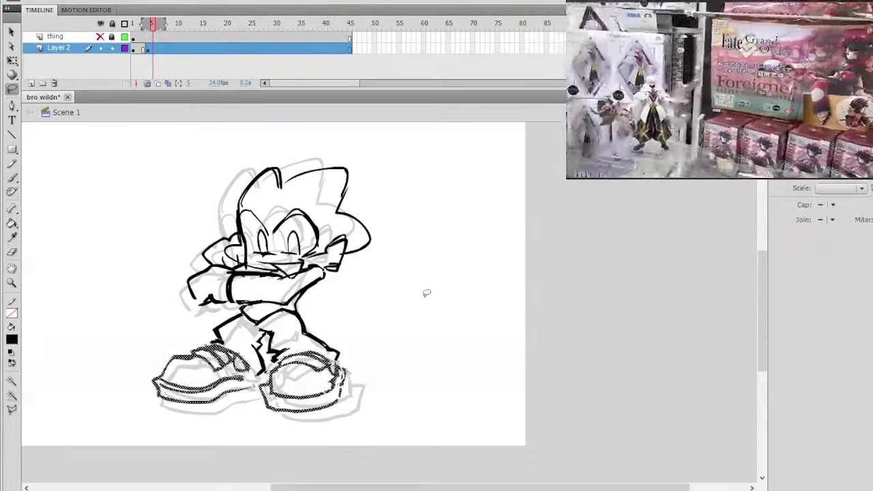
pyautogui.press('Right')
pyautogui.press('Right')
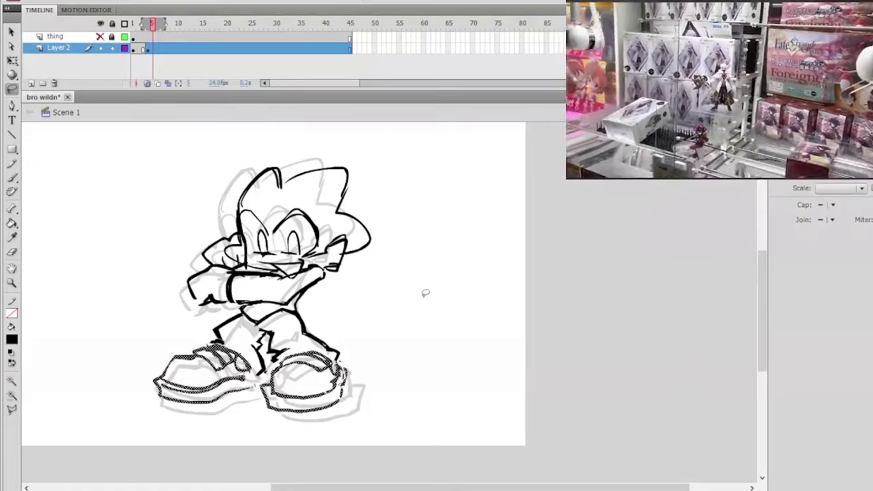
pyautogui.press('Left')
pyautogui.press('Left')
pyautogui.press('Left')
pyautogui.press('Left')
pyautogui.press('Left')
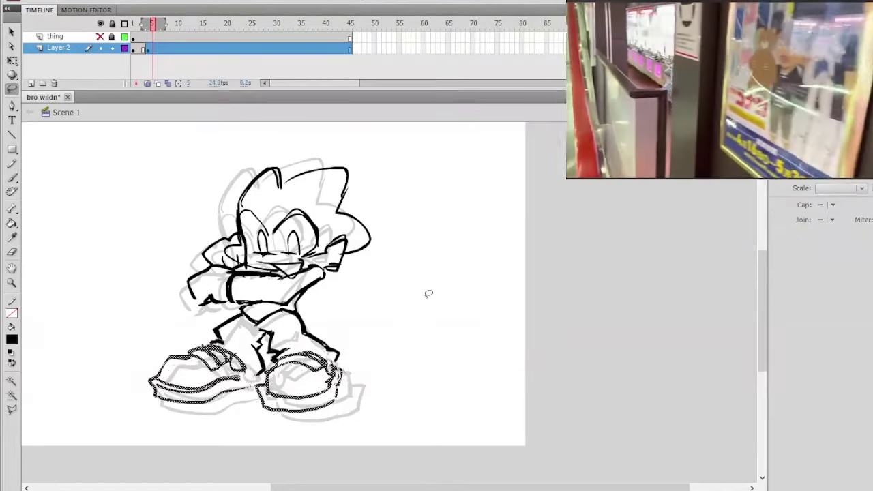
pyautogui.press('Right')
pyautogui.press('Right')
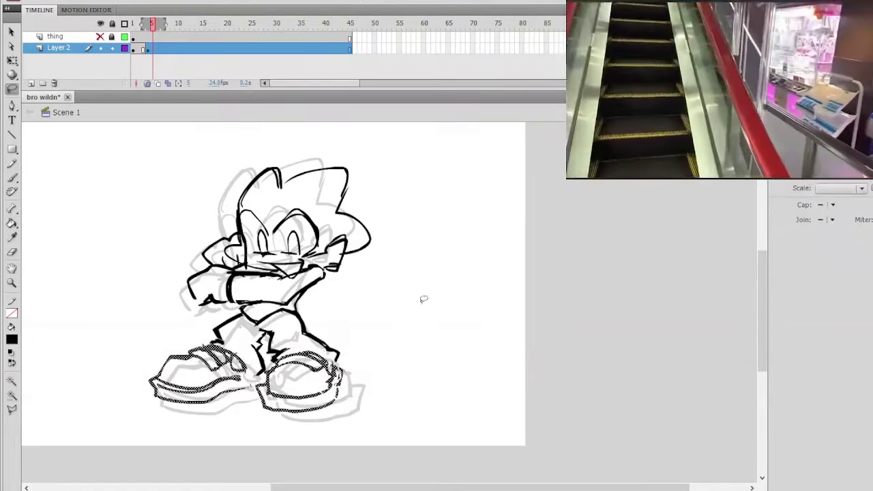
pyautogui.press('Left')
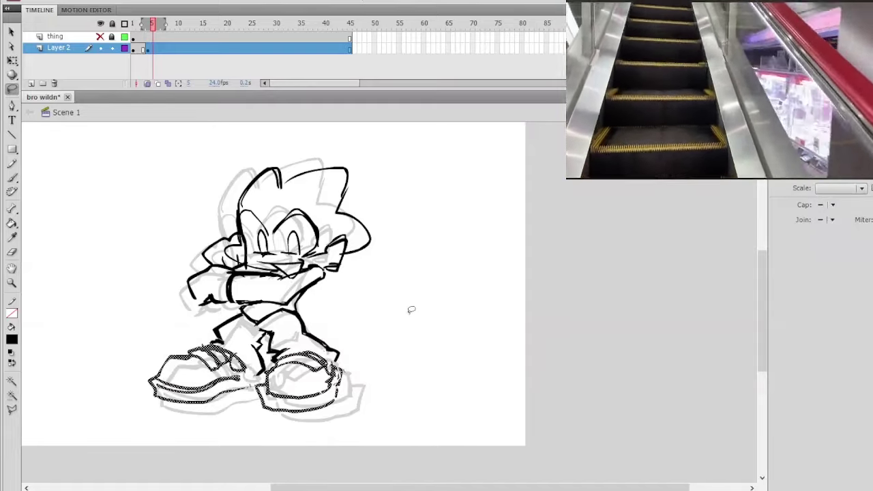
pyautogui.click(411, 315)
pyautogui.moveTo(395, 283); pyautogui.dragTo(407, 321)
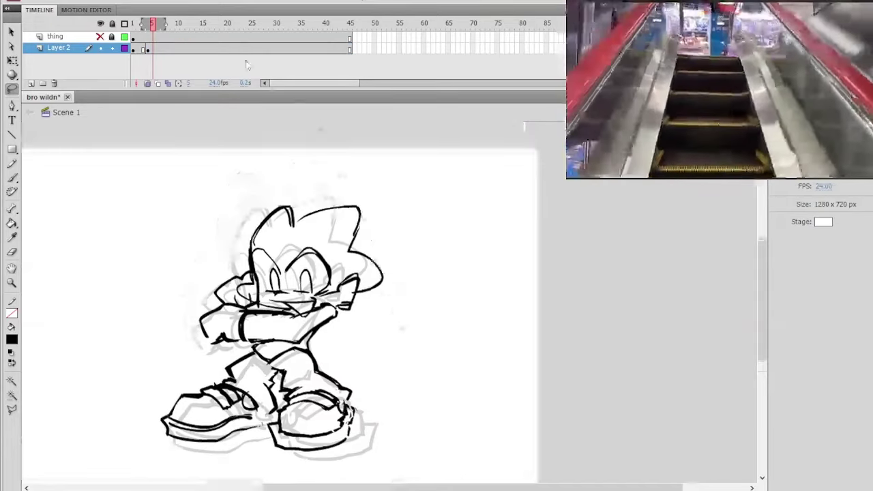
# Step: Turn off onion skinning and scrub from frame 2 to frame 6 to compare the two poses
pyautogui.press('Return')
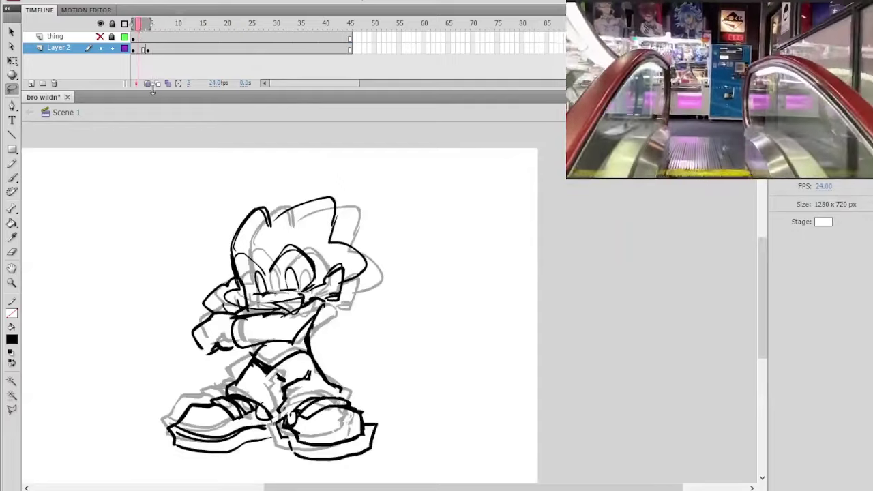
pyautogui.click(148, 84)
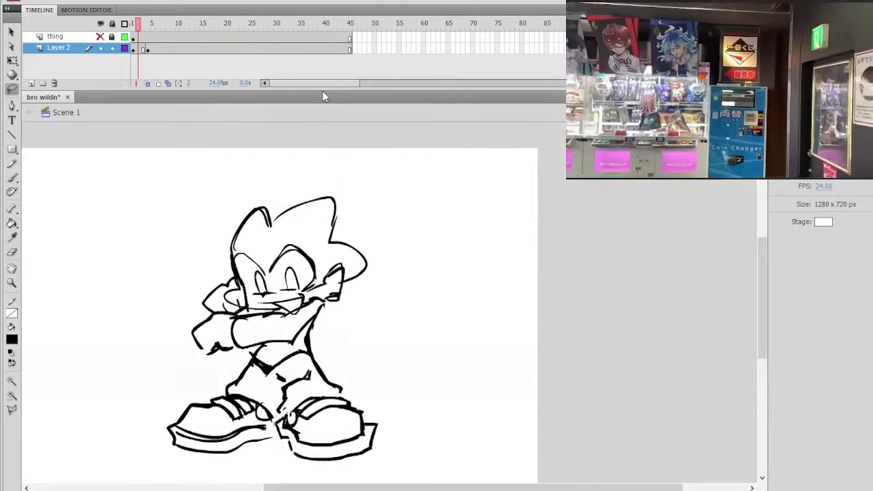
pyautogui.moveTo(138, 24)
pyautogui.mouseDown()
pyautogui.moveTo(174, 24)
pyautogui.moveTo(157, 24)
pyautogui.mouseUp()
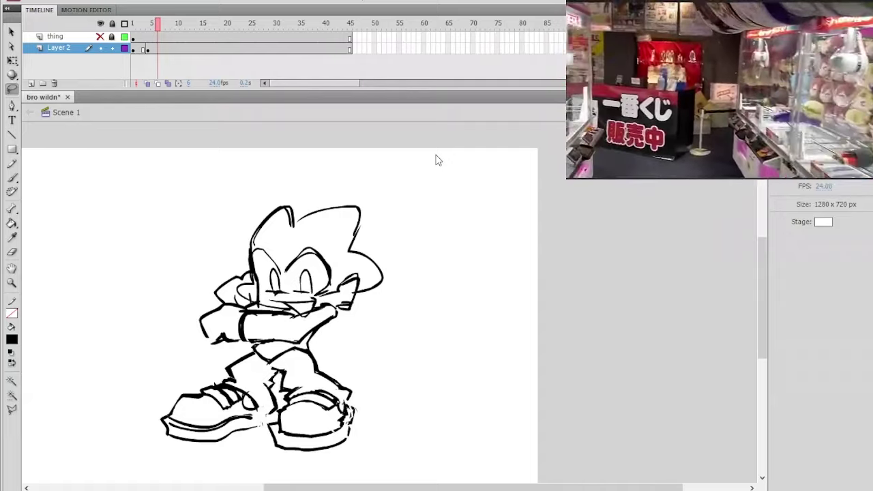
# Step: Select the whole character drawing at frame 6 of Layer 2 and flip it horizontally
pyautogui.click(11, 60)
pyautogui.click(165, 49)
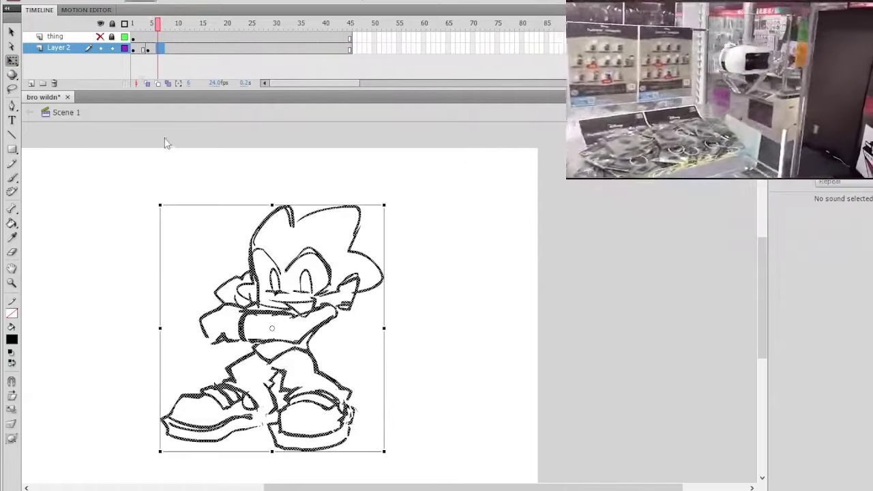
pyautogui.click(336, 271)
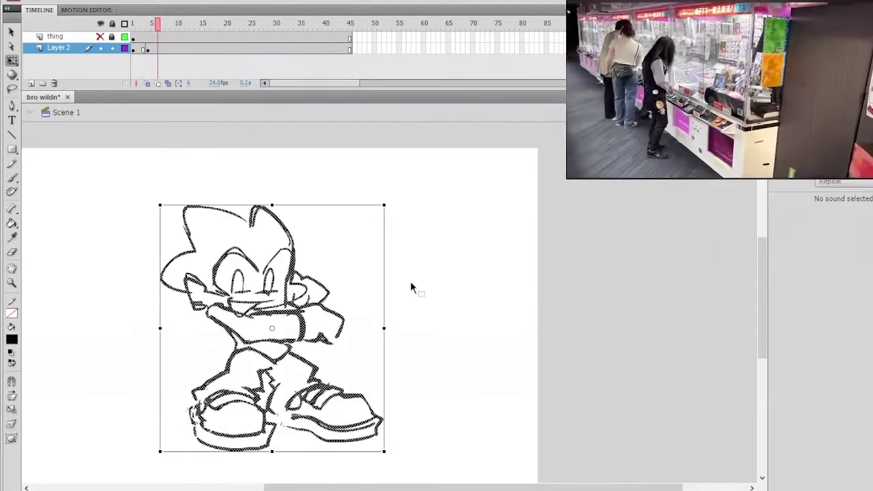
pyautogui.click(414, 260)
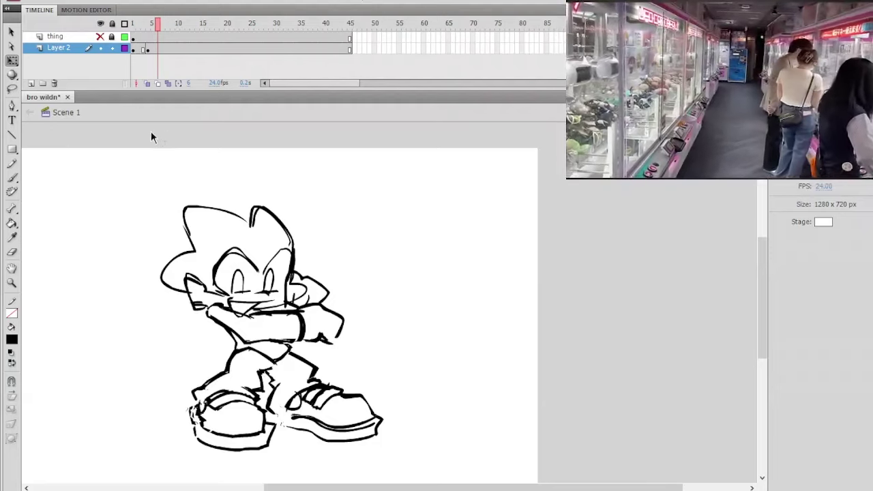
# Step: Lasso the flipped character's front shoe and rotate it slightly counter-clockwise with Free Transform
pyautogui.click(13, 90)
pyautogui.moveTo(258, 394)
pyautogui.mouseDown()
pyautogui.moveTo(225, 378)
pyautogui.moveTo(193, 396)
pyautogui.moveTo(218, 463)
pyautogui.moveTo(291, 439)
pyautogui.moveTo(260, 393)
pyautogui.mouseUp()
pyautogui.click(12, 60)
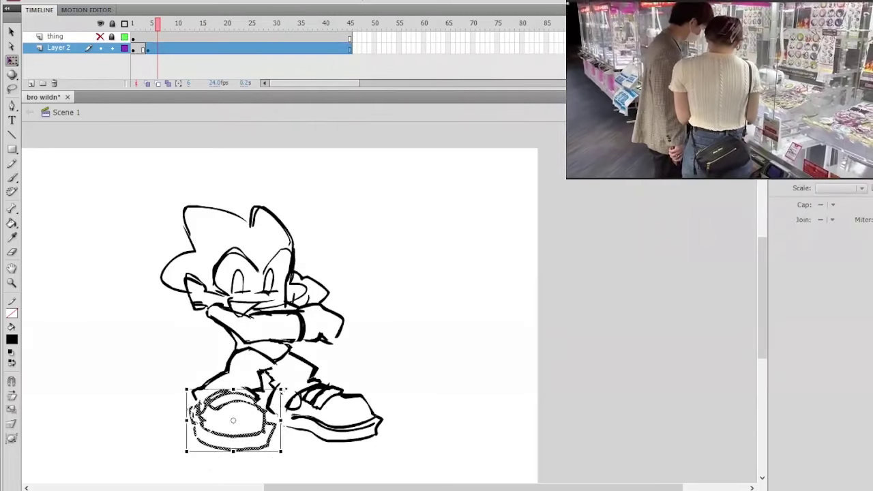
pyautogui.moveTo(289, 385); pyautogui.dragTo(291, 380)
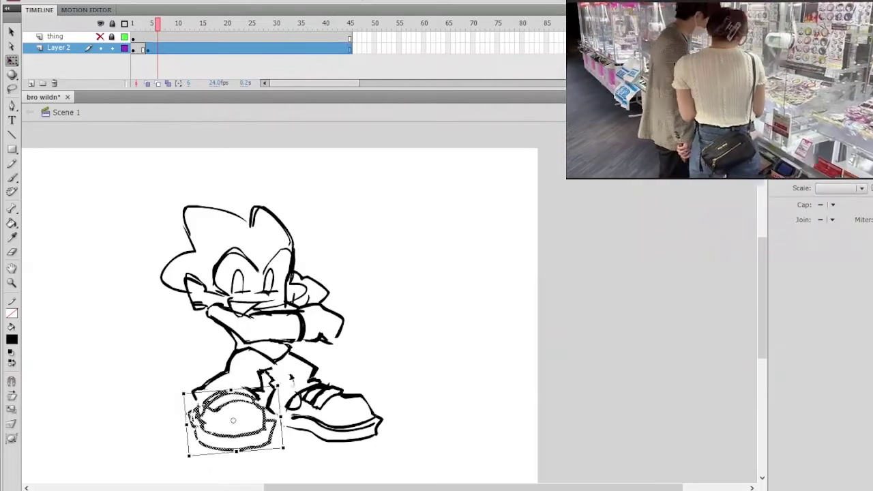
pyautogui.click(290, 373)
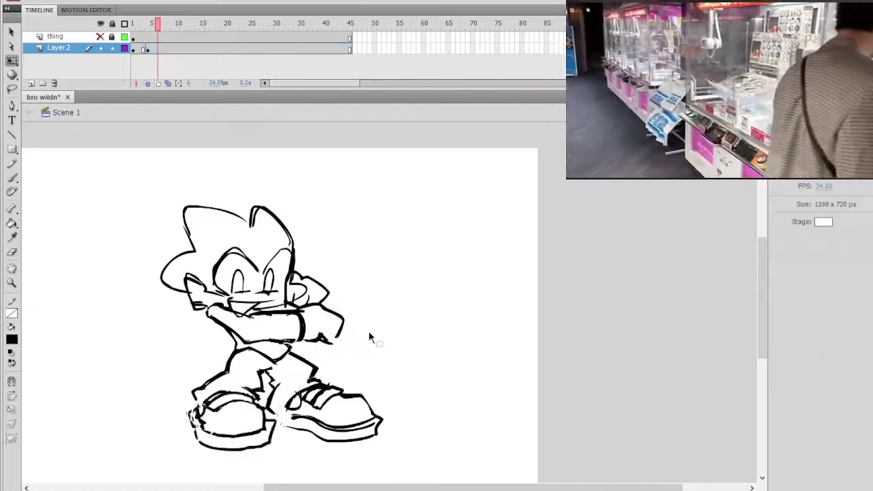
# Step: Lasso both shoes of the flipped character and nudge them slightly left and a touch down
pyautogui.scroll(-2, 368, 331)
pyautogui.keyDown('ctrl'); pyautogui.click(340, 345); pyautogui.keyUp('ctrl')
pyautogui.moveTo(339, 343)
pyautogui.mouseDown()
pyautogui.moveTo(364, 314)
pyautogui.moveTo(354, 334)
pyautogui.mouseUp()
pyautogui.click(12, 90)
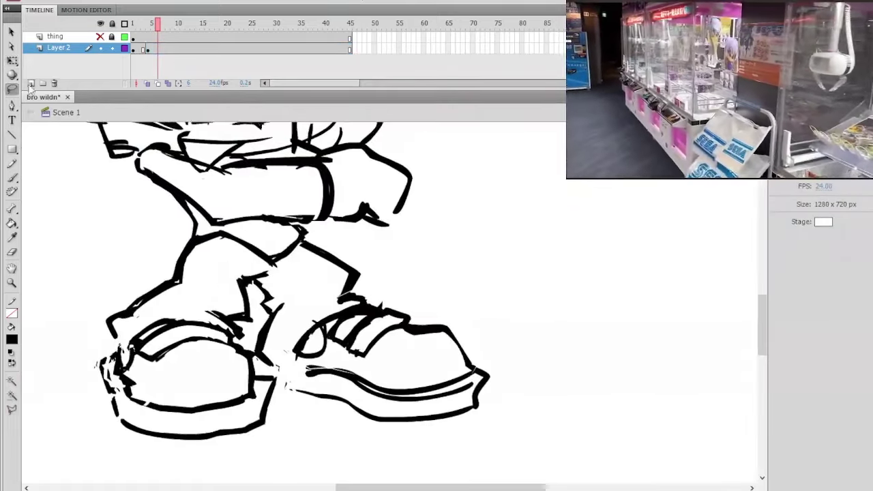
pyautogui.moveTo(381, 292)
pyautogui.mouseDown()
pyautogui.moveTo(332, 315)
pyautogui.moveTo(288, 354)
pyautogui.moveTo(264, 348)
pyautogui.mouseUp()
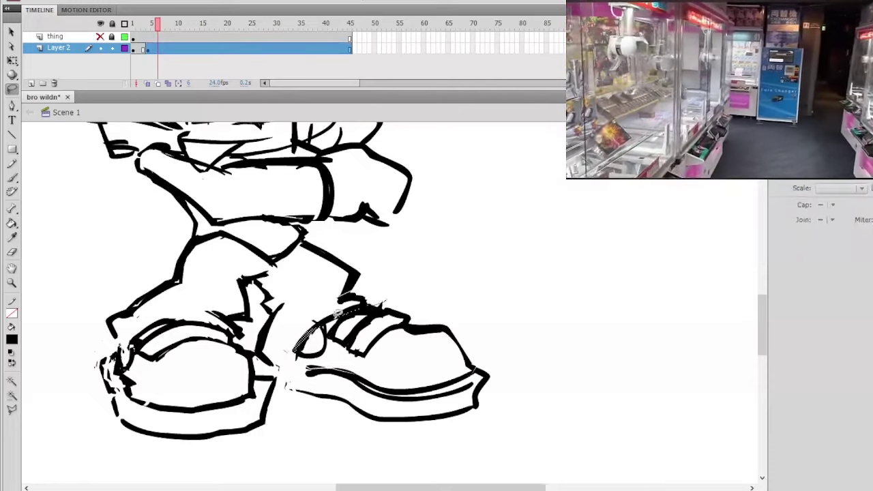
pyautogui.click(288, 356)
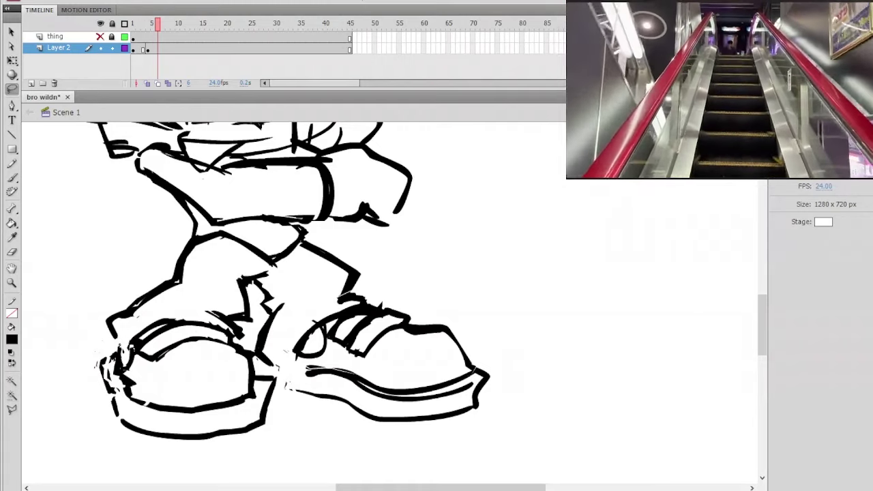
pyautogui.moveTo(287, 359)
pyautogui.mouseDown()
pyautogui.moveTo(196, 314)
pyautogui.moveTo(148, 319)
pyautogui.moveTo(100, 341)
pyautogui.moveTo(175, 468)
pyautogui.moveTo(470, 456)
pyautogui.moveTo(529, 316)
pyautogui.moveTo(498, 300)
pyautogui.mouseUp()
pyautogui.press('q')
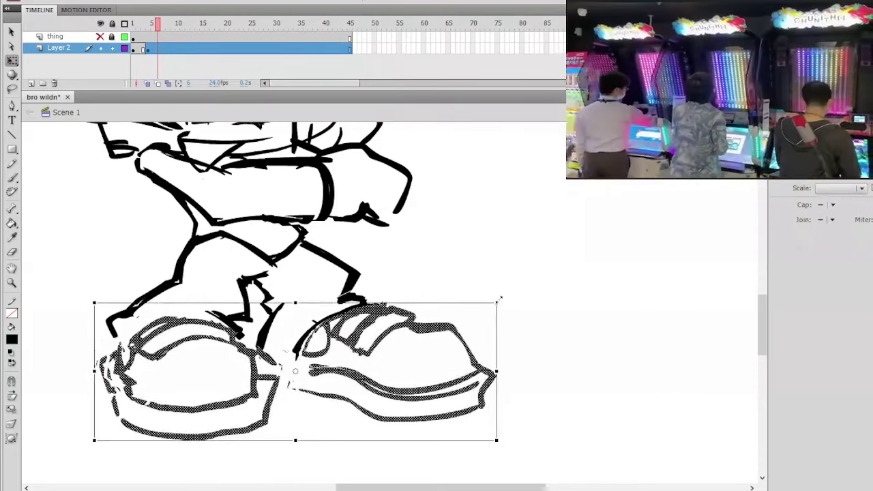
pyautogui.press('Left')
pyautogui.press('Left')
pyautogui.press('Left')
pyautogui.press('Left')
pyautogui.press('Down')
pyautogui.press('Left')
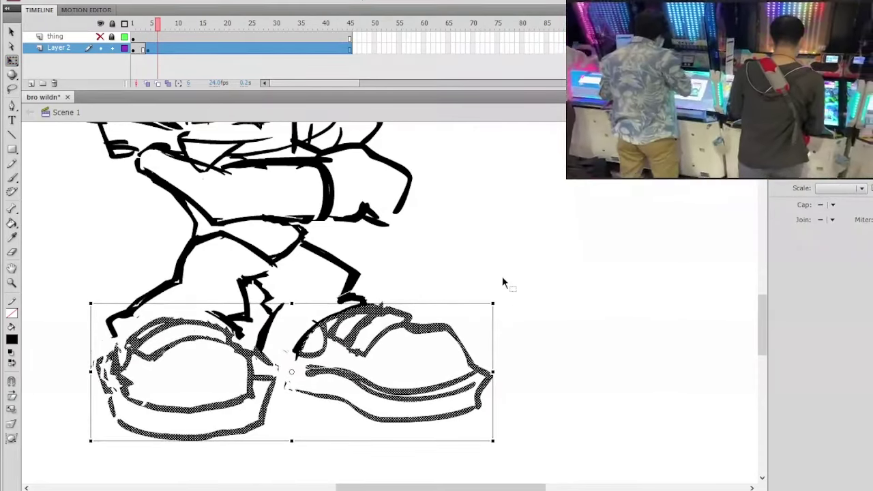
pyautogui.click(517, 249)
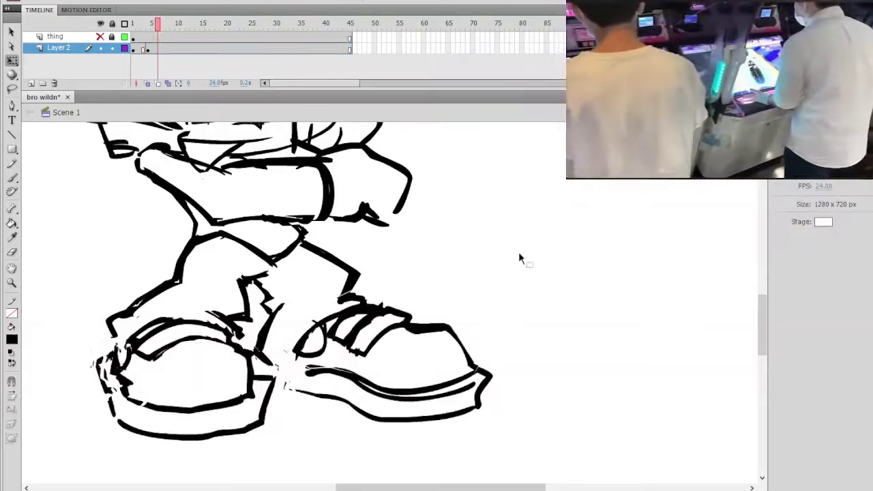
# Step: Undo and restore the last nudge of both shoes to compare their placement on the full figure
pyautogui.keyDown('ctrl'); pyautogui.keyDown('alt'); pyautogui.doubleClick(473, 264); pyautogui.keyUp('alt'); pyautogui.keyUp('ctrl')
pyautogui.keyDown('ctrl'); pyautogui.click(409, 294); pyautogui.keyUp('ctrl')
pyautogui.moveTo(412, 329); pyautogui.dragTo(407, 306)
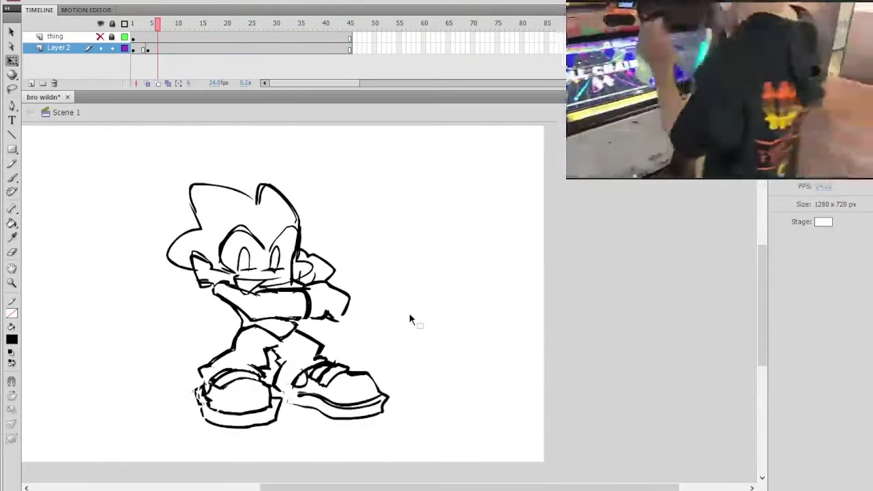
pyautogui.hotkey('ctrl', 'z')
pyautogui.click(409, 316)
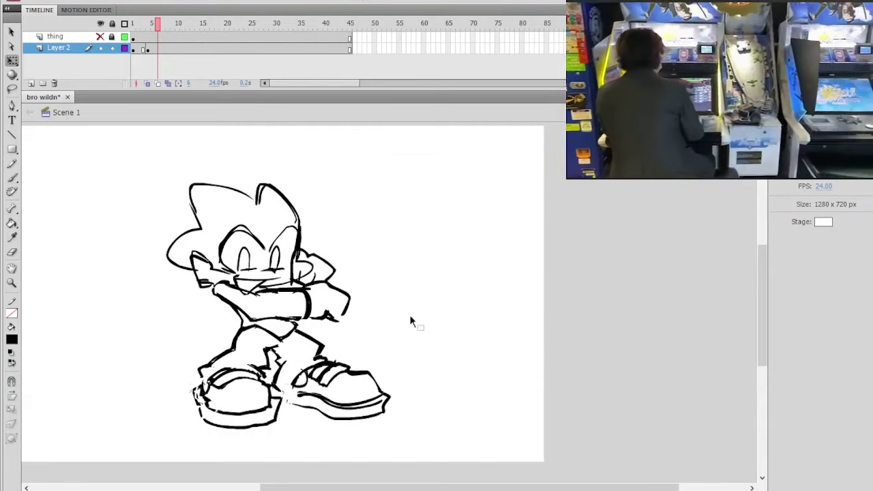
pyautogui.hotkey('ctrl', 'z')
pyautogui.hotkey('ctrl', 'z')
pyautogui.hotkey('ctrl', 'z')
pyautogui.click(407, 319)
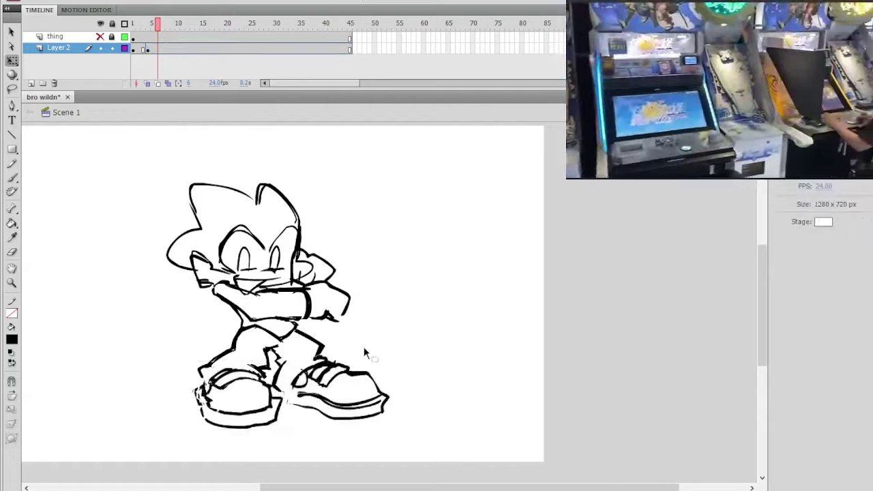
# Step: Lasso the front shoe beneath the ragged pant cuff and enlarge it slightly with Free Transform
pyautogui.keyDown('ctrl'); pyautogui.click(297, 378); pyautogui.keyUp('ctrl')
pyautogui.moveTo(317, 305); pyautogui.dragTo(259, 339)
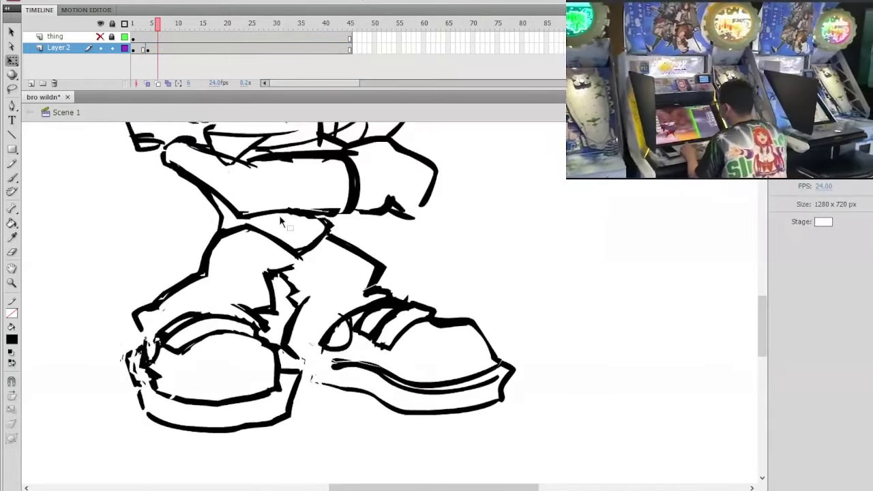
pyautogui.press('l')
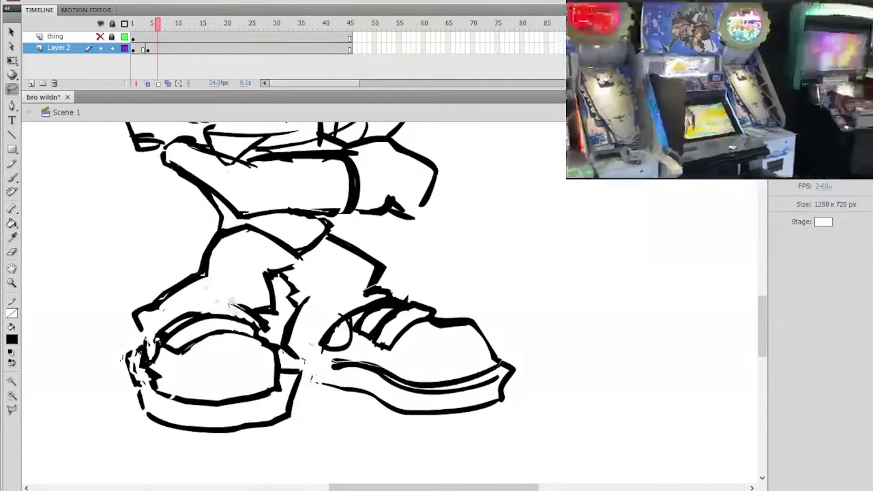
pyautogui.moveTo(231, 305)
pyautogui.mouseDown()
pyautogui.moveTo(297, 364)
pyautogui.moveTo(248, 461)
pyautogui.moveTo(111, 336)
pyautogui.moveTo(186, 303)
pyautogui.moveTo(229, 305)
pyautogui.mouseUp()
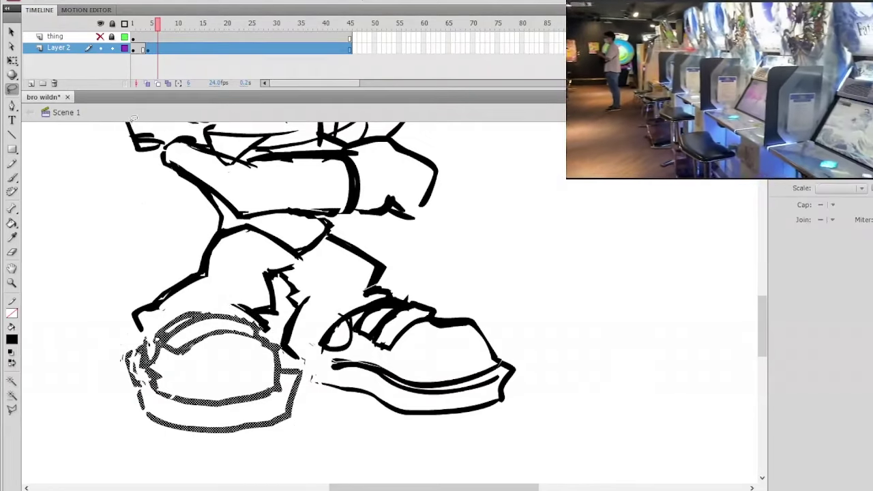
pyautogui.click(11, 60)
pyautogui.moveTo(304, 308); pyautogui.dragTo(308, 310)
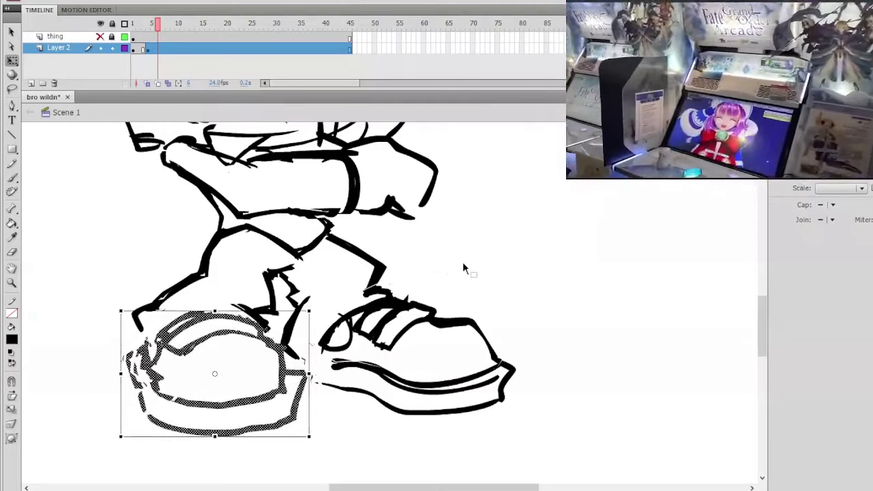
# Step: Lasso the character's other shoe with the strapped laces and rotate it slightly counter-clockwise with Free Transform
pyautogui.click(461, 262)
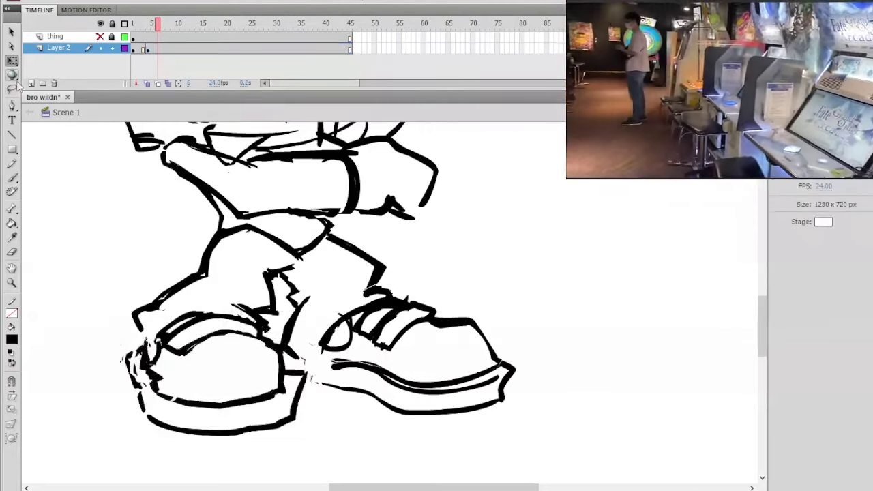
pyautogui.press('l')
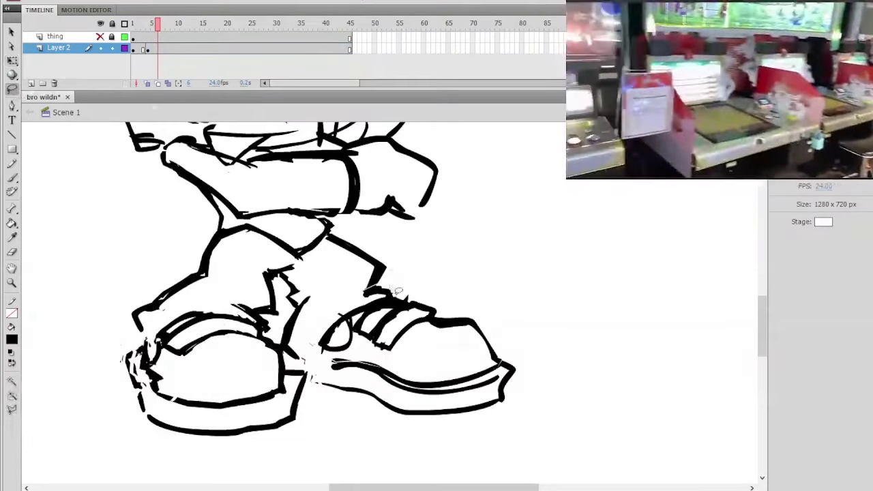
pyautogui.moveTo(391, 292)
pyautogui.mouseDown()
pyautogui.moveTo(319, 322)
pyautogui.moveTo(286, 351)
pyautogui.moveTo(316, 382)
pyautogui.moveTo(545, 347)
pyautogui.moveTo(451, 231)
pyautogui.mouseUp()
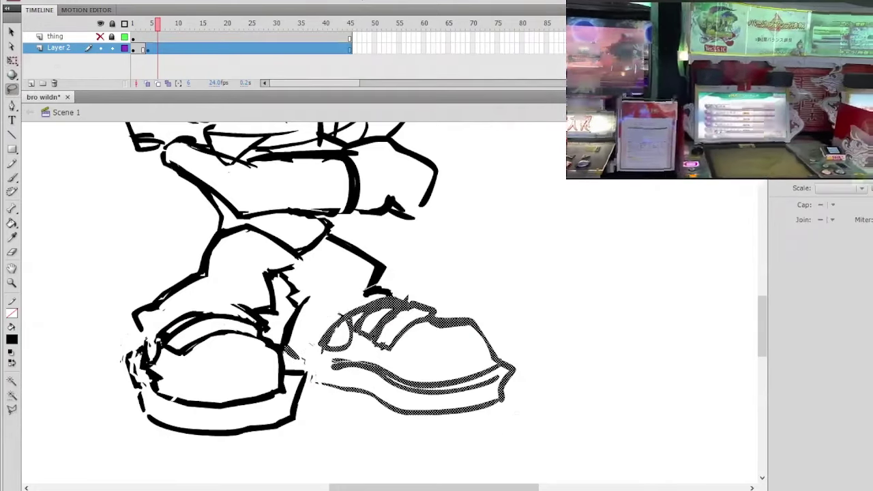
pyautogui.press('q')
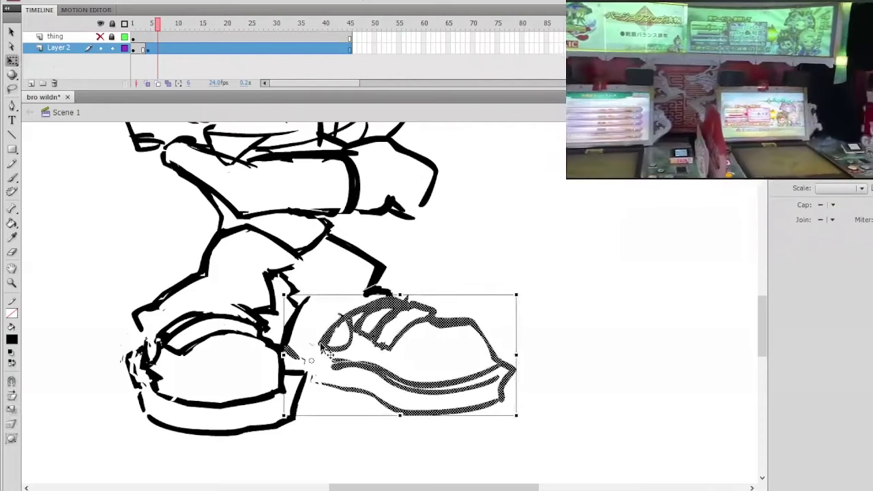
pyautogui.moveTo(526, 293); pyautogui.dragTo(520, 279)
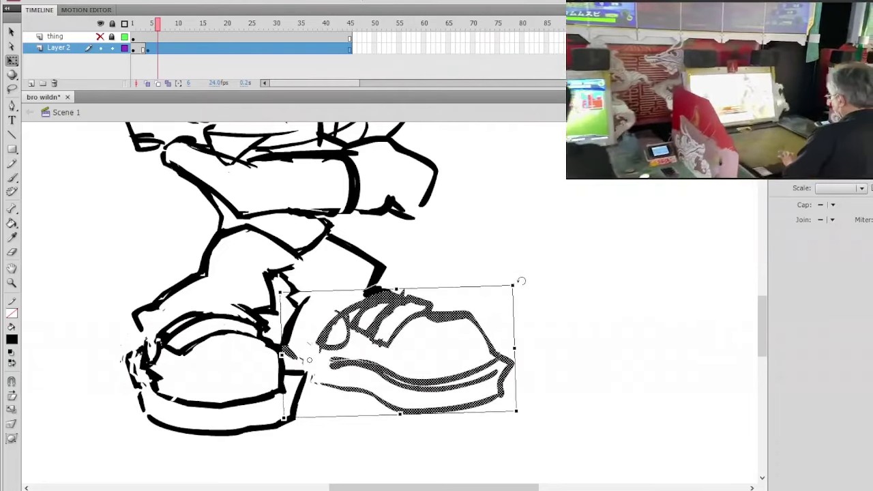
pyautogui.click(497, 258)
pyautogui.keyDown('alt'); pyautogui.click(479, 246); pyautogui.keyUp('alt')
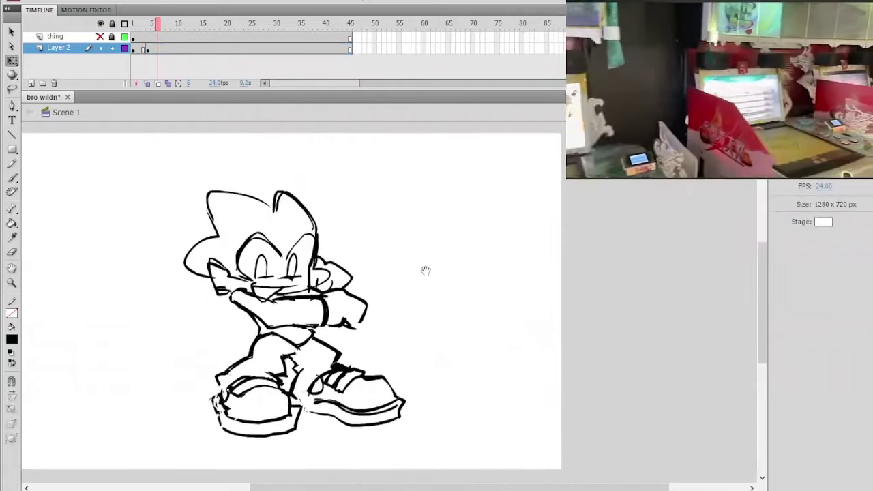
# Step: Flip the whole second key pose on Layer 2 horizontally and scrub the timeline to check it
pyautogui.moveTo(156, 27)
pyautogui.mouseDown()
pyautogui.moveTo(143, 28)
pyautogui.moveTo(162, 29)
pyautogui.mouseUp()
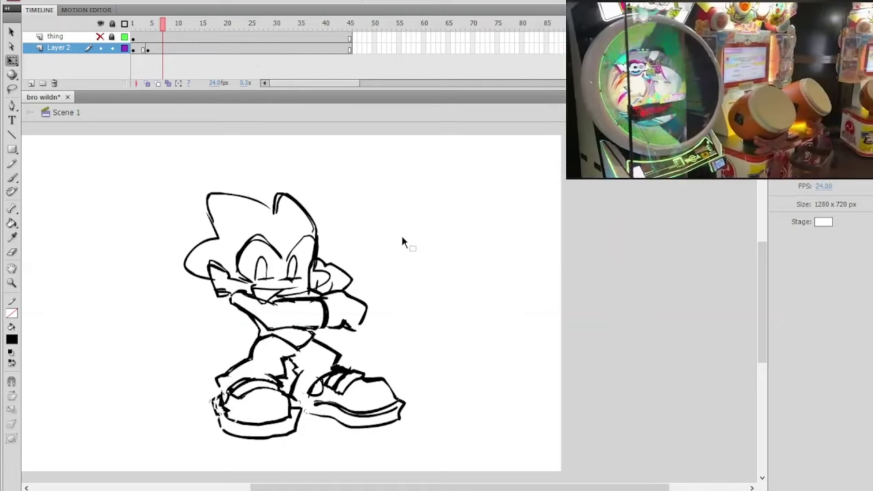
pyautogui.click(152, 48)
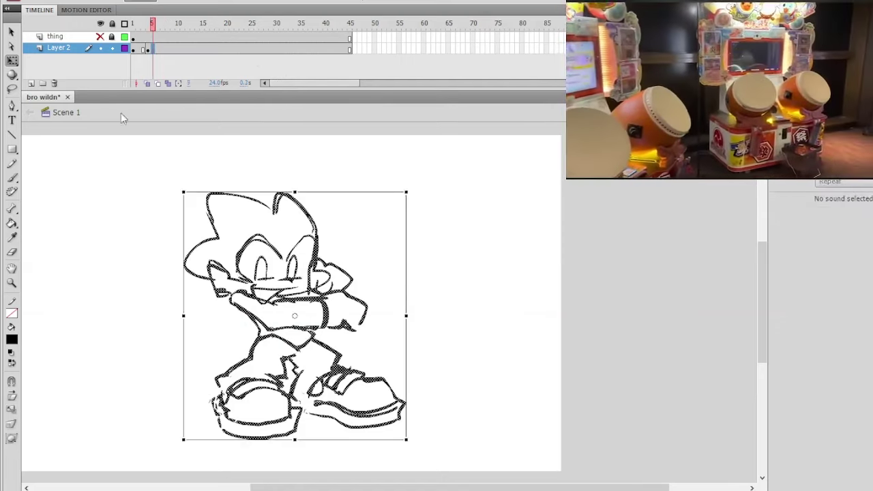
pyautogui.click(340, 261)
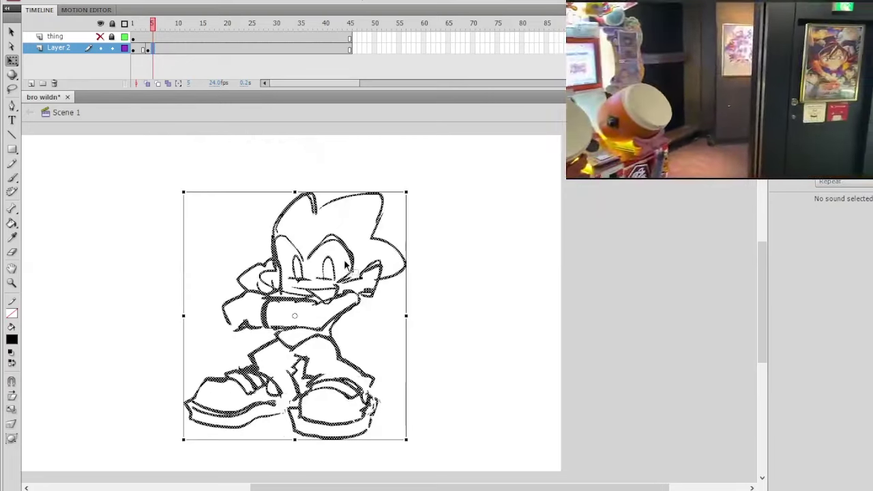
pyautogui.click(425, 254)
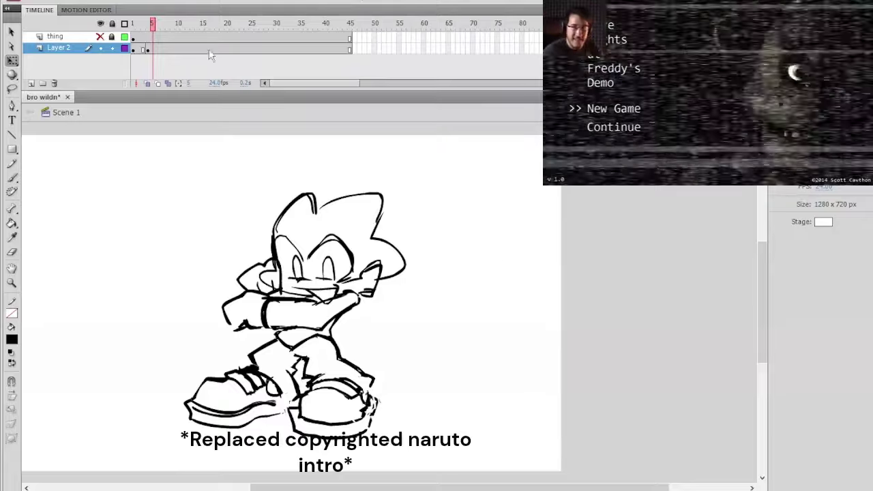
pyautogui.moveTo(154, 30); pyautogui.dragTo(232, 32)
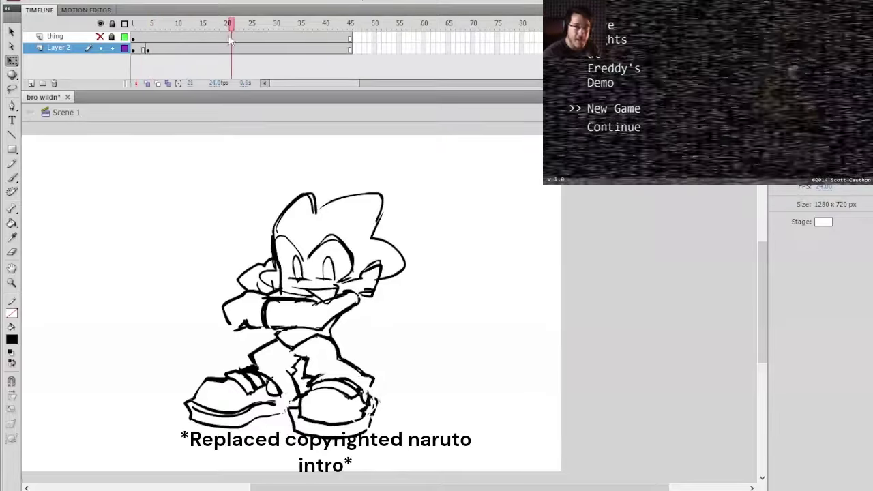
pyautogui.moveTo(142, 28); pyautogui.dragTo(153, 30)
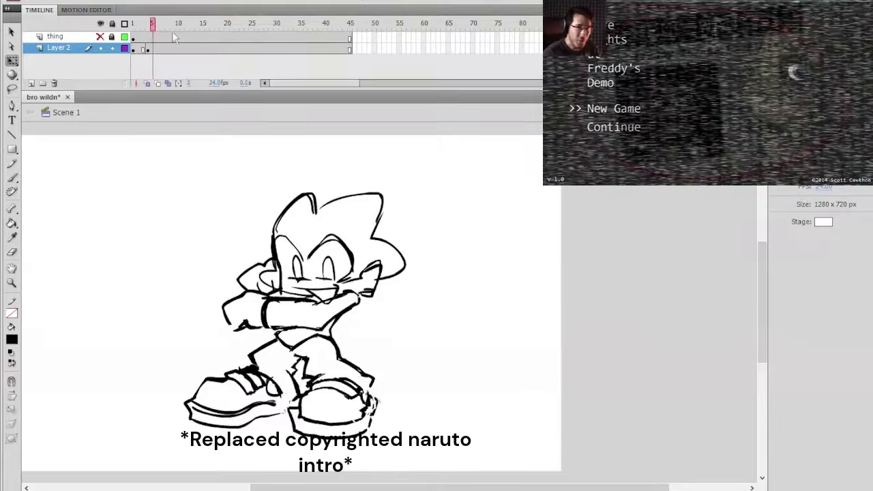
# Step: Flip the second key pose horizontally again and examine the strapped shoe close up and within the full figure
pyautogui.click(148, 49)
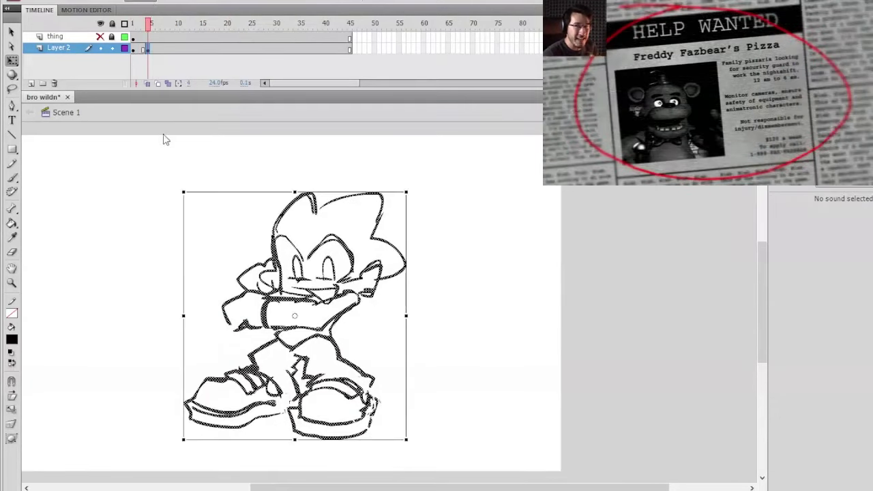
pyautogui.click(342, 263)
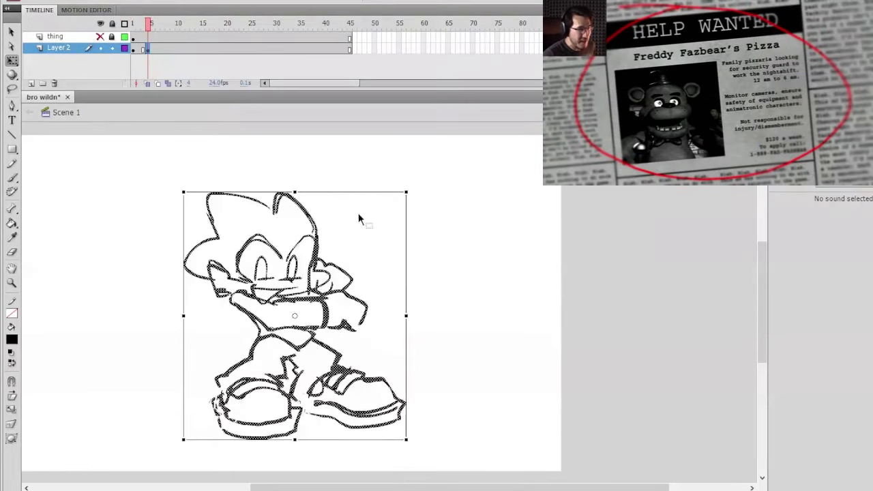
pyautogui.click(350, 169)
pyautogui.moveTo(144, 29); pyautogui.dragTo(150, 27)
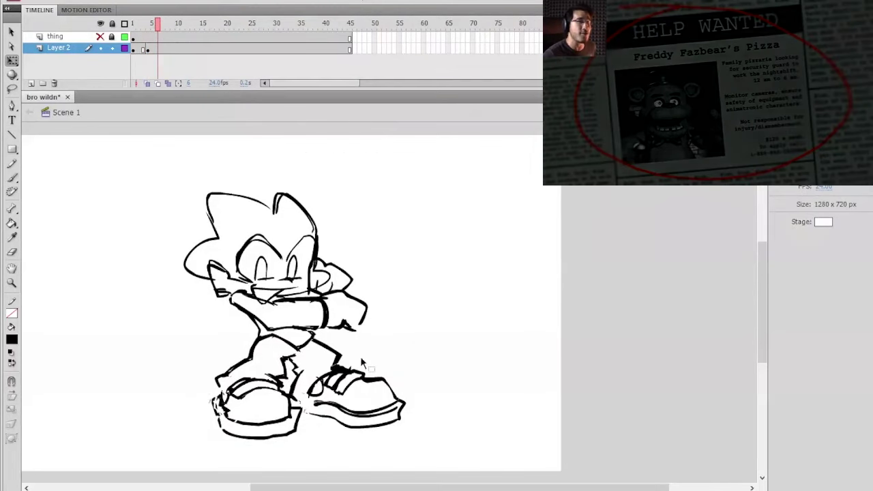
pyautogui.click(366, 358)
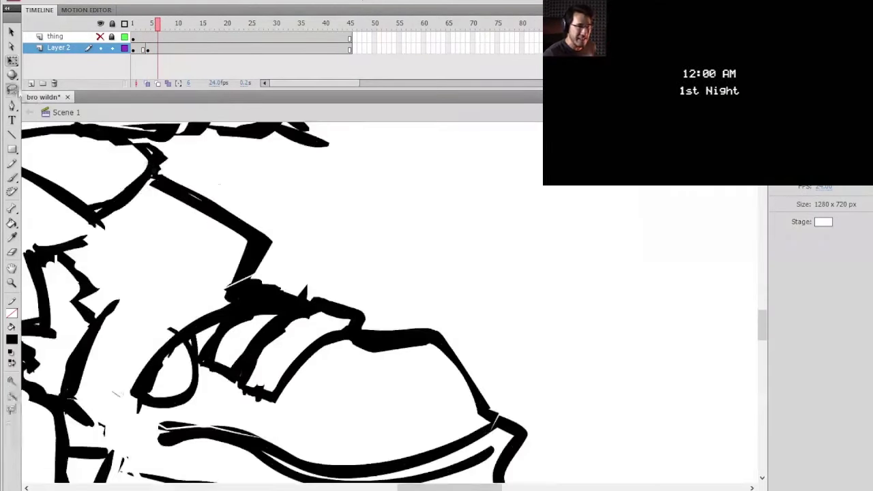
pyautogui.keyDown('alt'); pyautogui.click(354, 259); pyautogui.keyUp('alt')
pyautogui.keyDown('alt'); pyautogui.click(374, 254); pyautogui.keyUp('alt')
pyautogui.keyDown('alt'); pyautogui.click(372, 306); pyautogui.keyUp('alt')
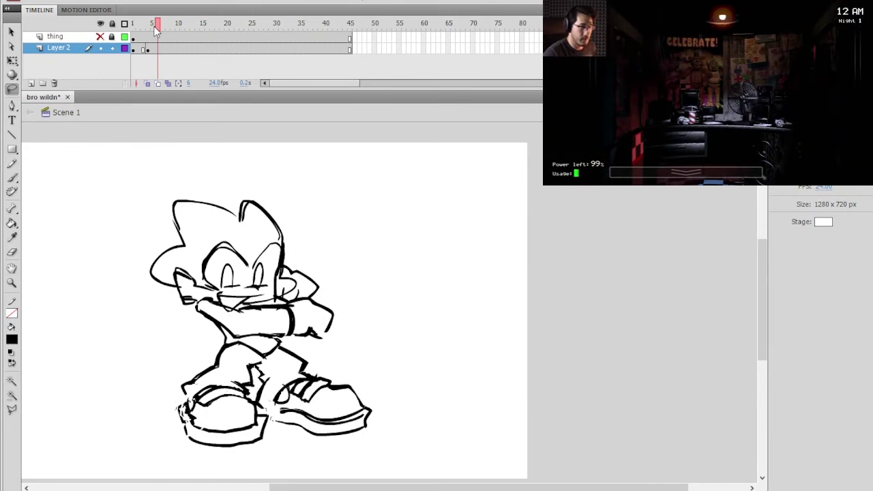
# Step: Scrub between frames 5 and 6 and mirror the second key pose horizontally back
pyautogui.click(153, 24)
pyautogui.moveTo(153, 28); pyautogui.dragTo(154, 29)
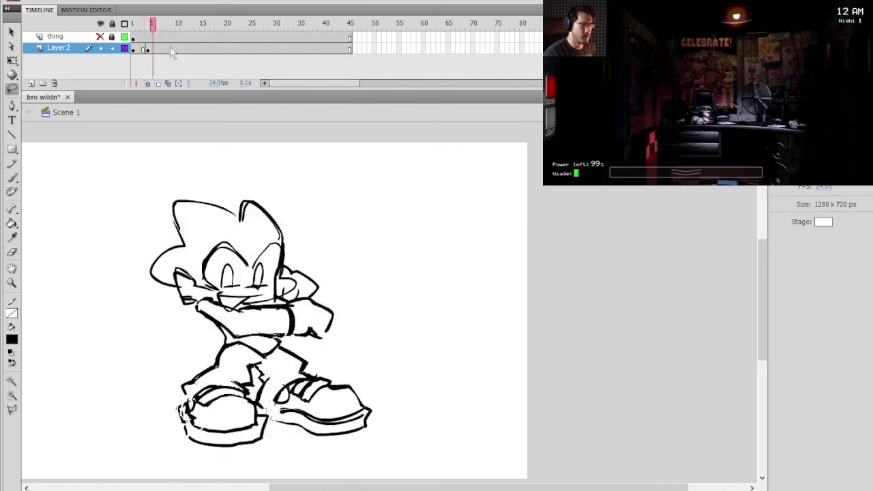
pyautogui.moveTo(152, 24)
pyautogui.mouseDown()
pyautogui.moveTo(141, 25)
pyautogui.moveTo(158, 31)
pyautogui.mouseUp()
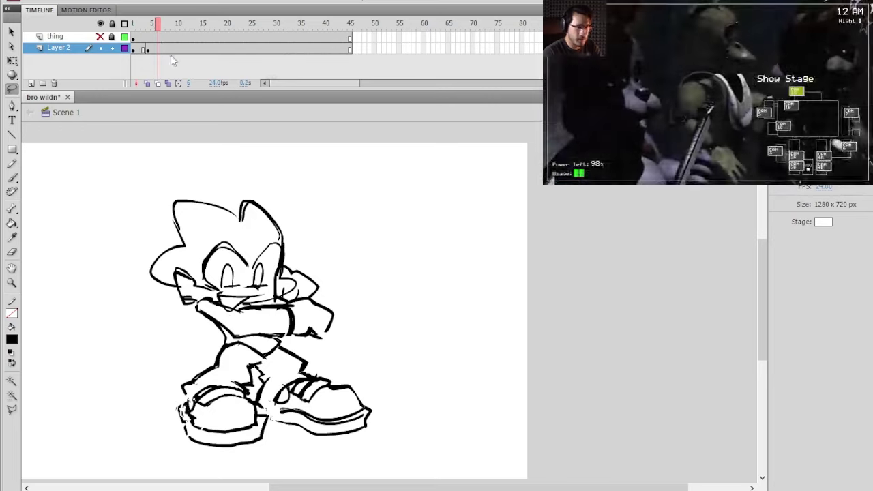
pyautogui.click(148, 48)
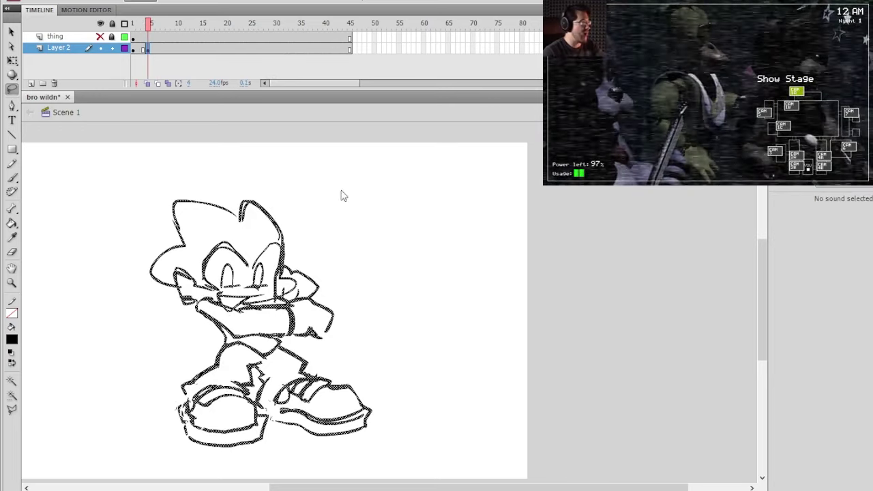
pyautogui.click(337, 264)
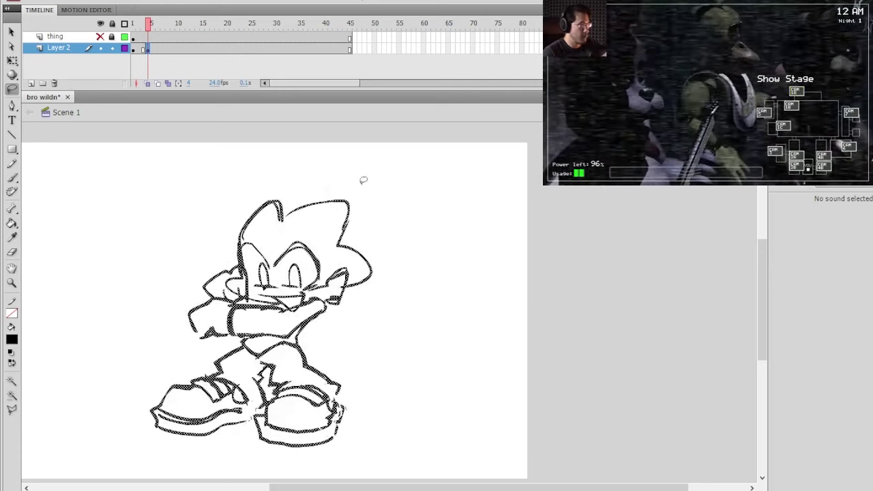
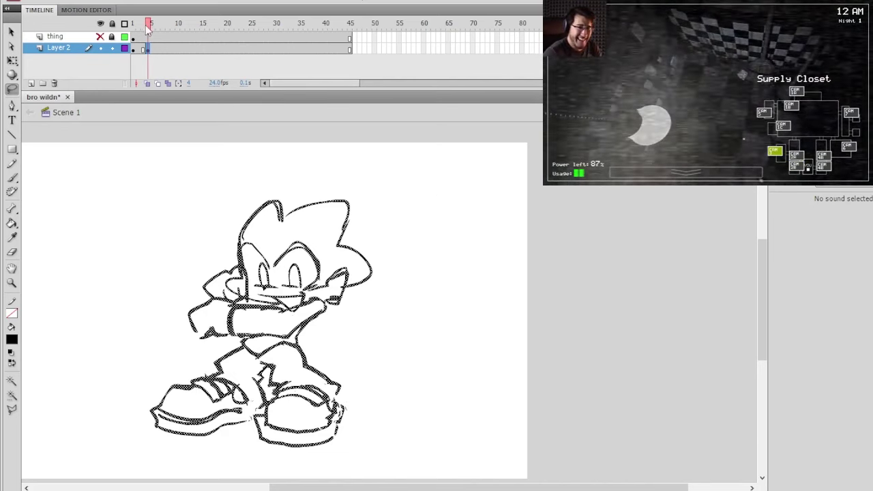
# Step: Insert a keyframe at frame 9 of Layer 2 that repeats the second key pose
pyautogui.moveTo(148, 26); pyautogui.dragTo(163, 26)
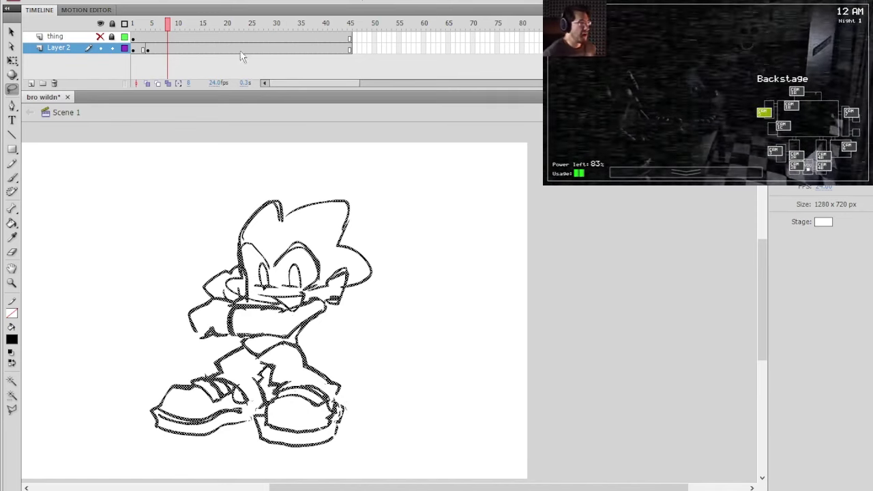
pyautogui.click(173, 49)
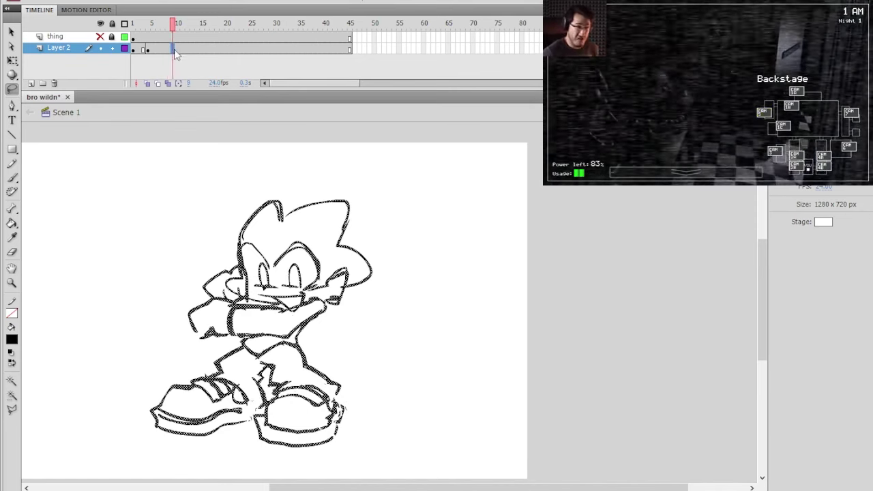
pyautogui.click(234, 180)
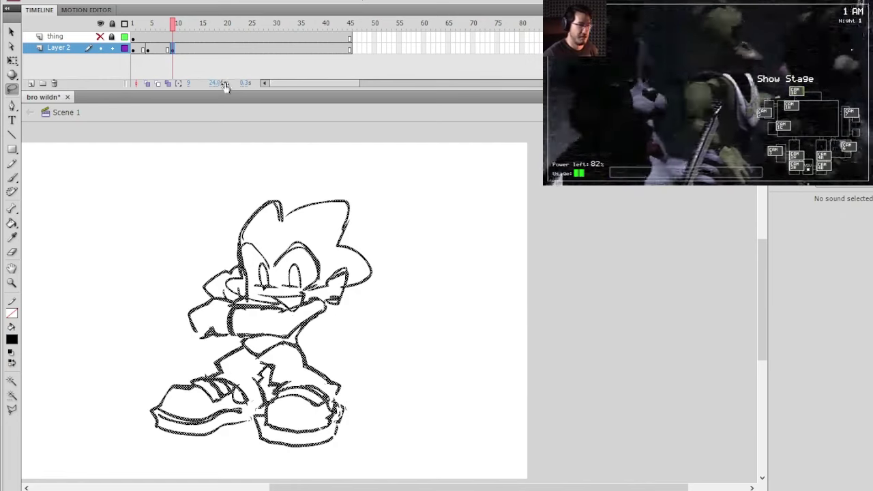
# Step: Insert a keyframe at frame 23 of Layer 2 and flip its drawing horizontally
pyautogui.click(182, 54)
pyautogui.moveTo(179, 50); pyautogui.dragTo(198, 52)
pyautogui.click(178, 49)
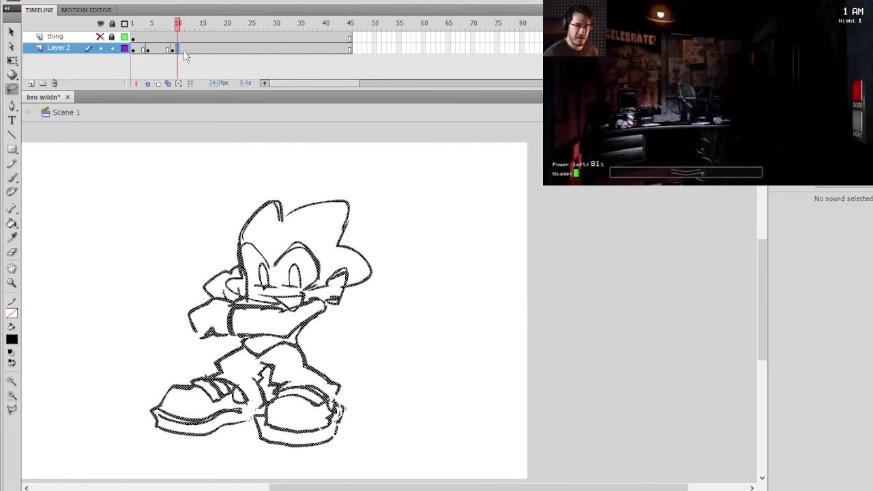
pyautogui.moveTo(179, 49); pyautogui.dragTo(240, 49)
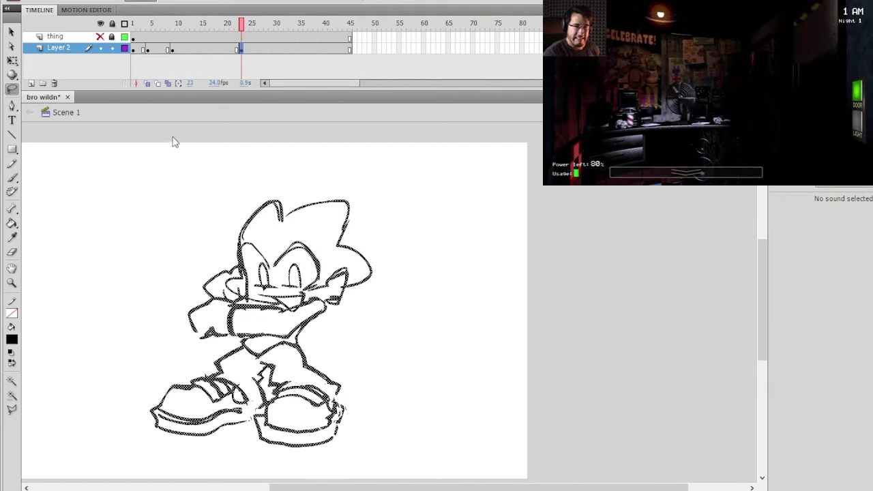
pyautogui.click(360, 267)
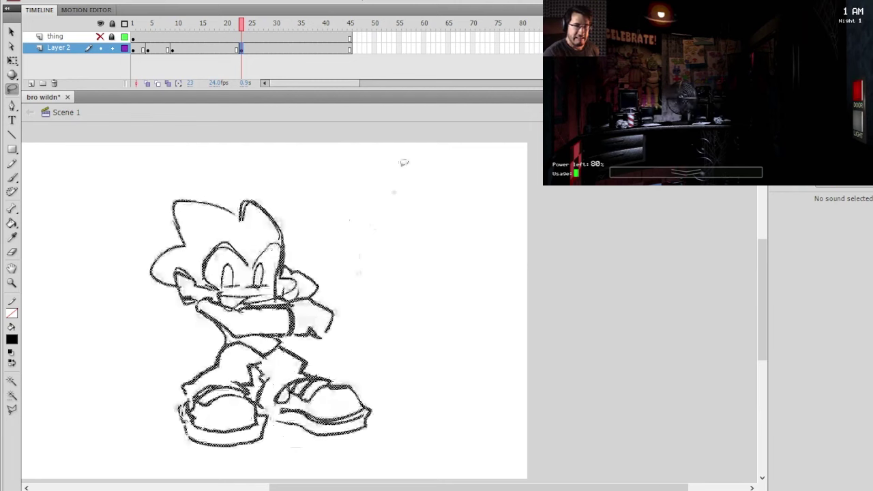
# Step: Convert every Layer 2 frame from 10 through 16 into its own keyframe and deselect the drawing
pyautogui.click(191, 49)
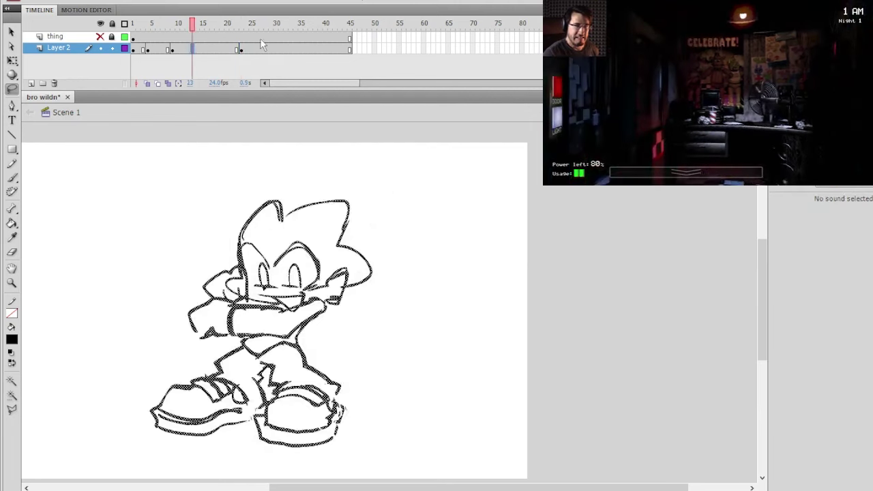
pyautogui.click(176, 49)
pyautogui.click(182, 62)
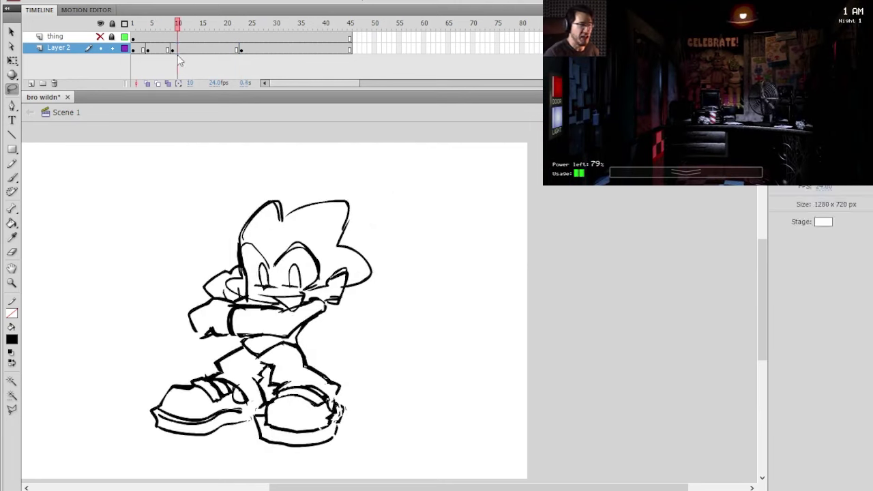
pyautogui.click(176, 49)
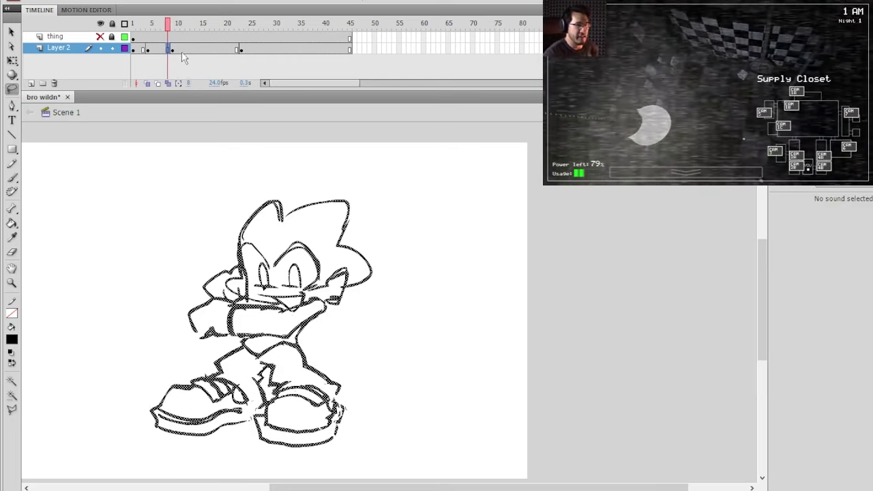
pyautogui.moveTo(179, 49); pyautogui.dragTo(208, 49)
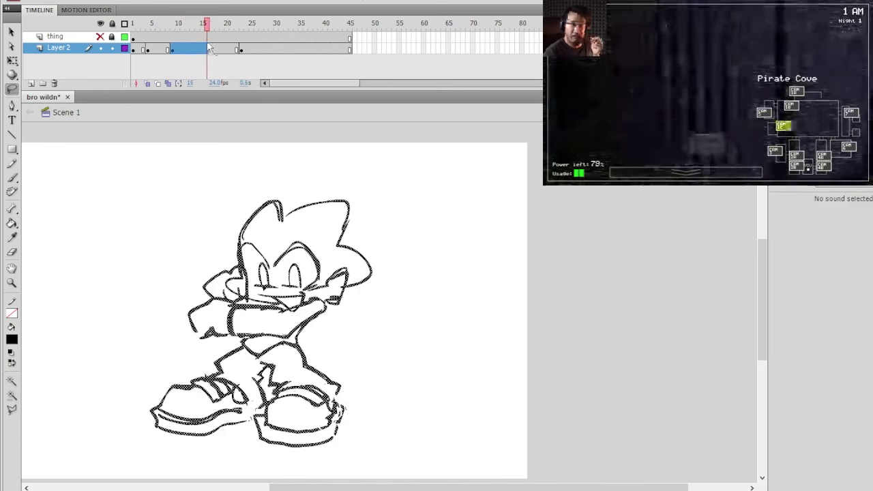
pyautogui.press('F6')
pyautogui.click(270, 154)
pyautogui.press('v')
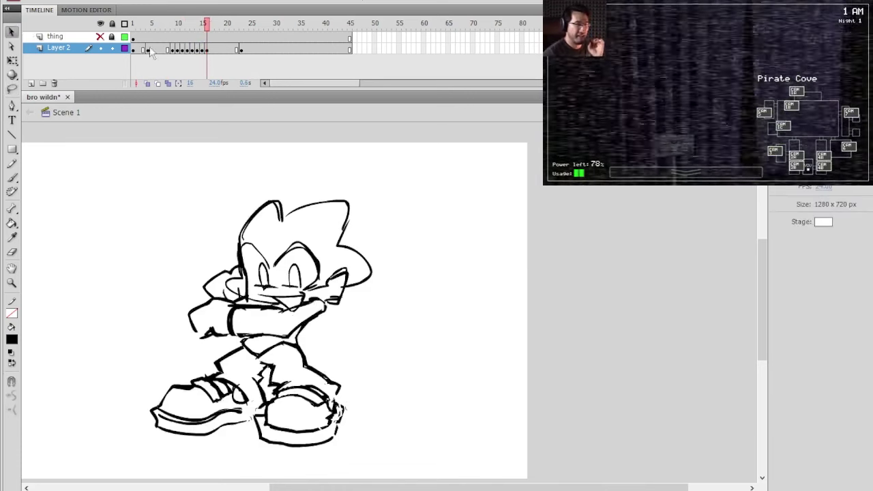
# Step: Delete everything from the frame 16 drawing except the small shape behind the character's cheek
pyautogui.click(12, 89)
pyautogui.moveTo(293, 172)
pyautogui.mouseDown()
pyautogui.moveTo(228, 216)
pyautogui.moveTo(232, 252)
pyautogui.moveTo(247, 262)
pyautogui.moveTo(255, 295)
pyautogui.moveTo(293, 303)
pyautogui.moveTo(404, 276)
pyautogui.mouseUp()
pyautogui.press('Delete')
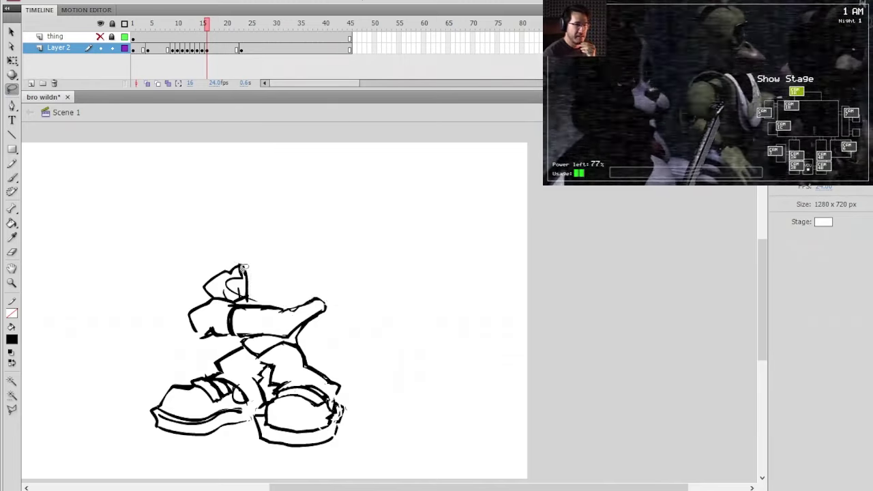
pyautogui.moveTo(241, 267)
pyautogui.mouseDown()
pyautogui.moveTo(232, 270)
pyautogui.moveTo(236, 296)
pyautogui.moveTo(239, 280)
pyautogui.mouseUp()
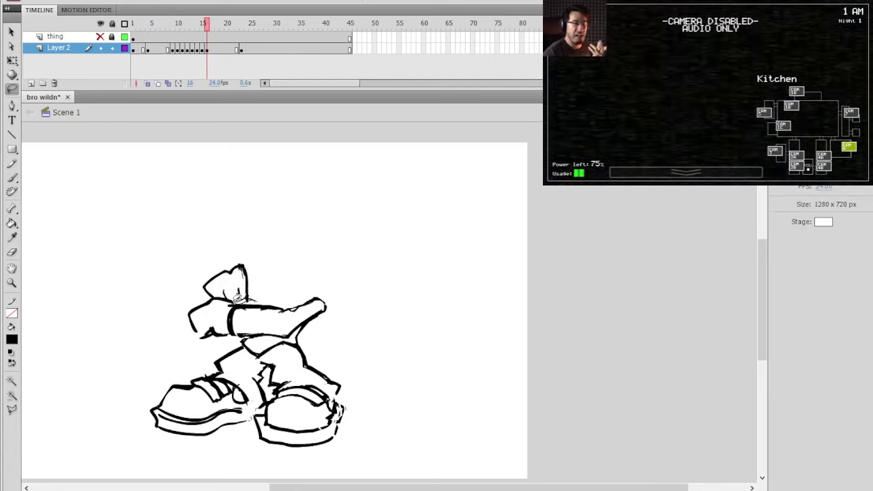
pyautogui.moveTo(221, 292)
pyautogui.mouseDown()
pyautogui.moveTo(161, 318)
pyautogui.moveTo(125, 420)
pyautogui.moveTo(405, 413)
pyautogui.moveTo(409, 253)
pyautogui.mouseUp()
pyautogui.press('Delete')
# Step: Brush in black along the underside of the remaining shape at frame 16 to close its outline
pyautogui.click(11, 163)
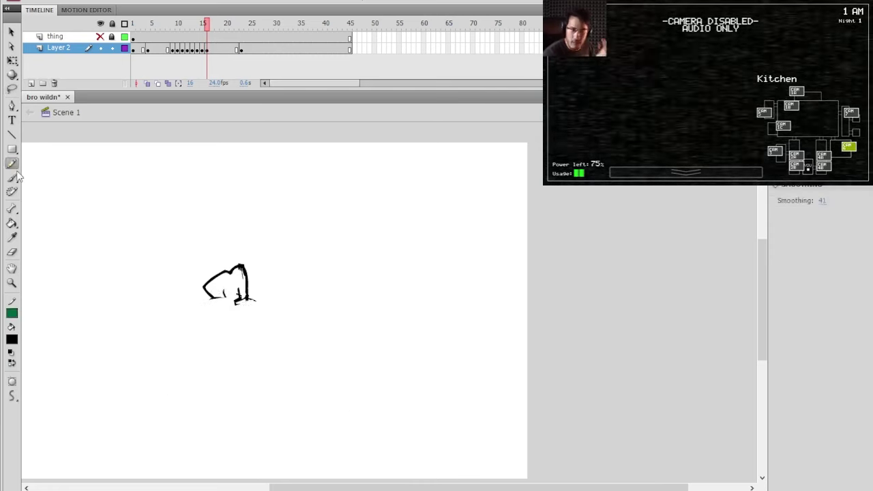
pyautogui.click(13, 178)
pyautogui.moveTo(207, 293)
pyautogui.mouseDown()
pyautogui.moveTo(227, 304)
pyautogui.moveTo(212, 297)
pyautogui.moveTo(255, 297)
pyautogui.mouseUp()
pyautogui.hotkey('ctrl', 'z')
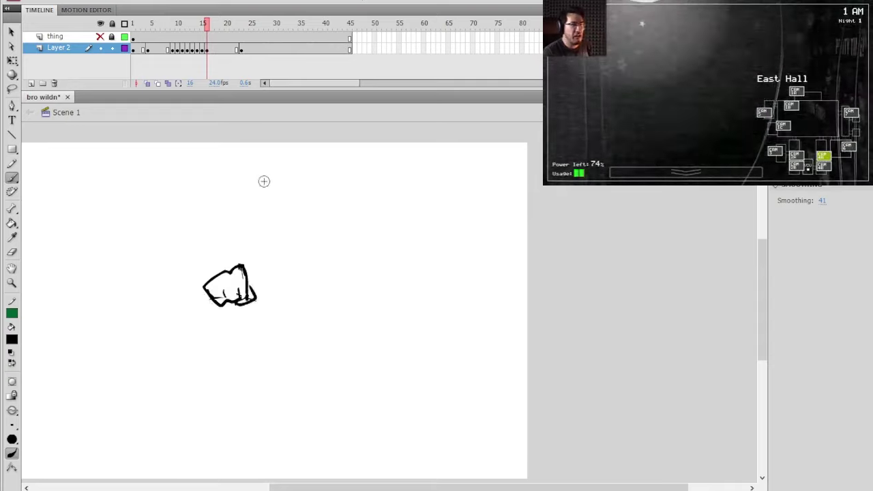
# Step: Delete the shape behind the cheek, the arm and the legs at frame 15, keeping only the head
pyautogui.click(207, 50)
pyautogui.click(204, 51)
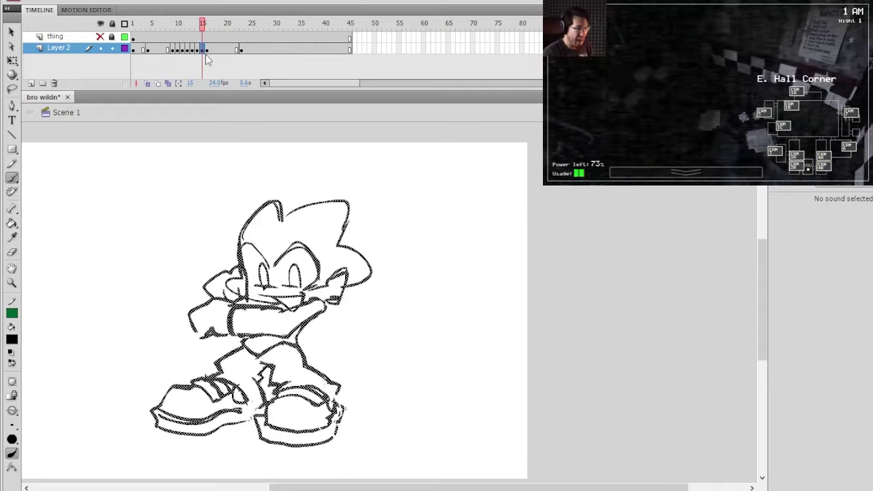
pyautogui.click(14, 91)
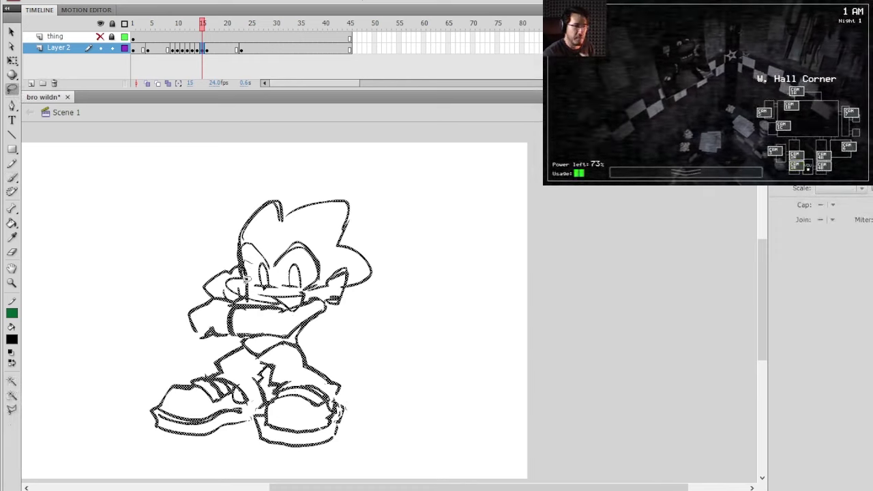
pyautogui.moveTo(248, 277)
pyautogui.mouseDown()
pyautogui.moveTo(242, 292)
pyautogui.moveTo(255, 289)
pyautogui.moveTo(228, 273)
pyautogui.moveTo(237, 298)
pyautogui.mouseUp()
pyautogui.press('Delete')
pyautogui.moveTo(201, 235); pyautogui.dragTo(232, 231)
pyautogui.press('Delete')
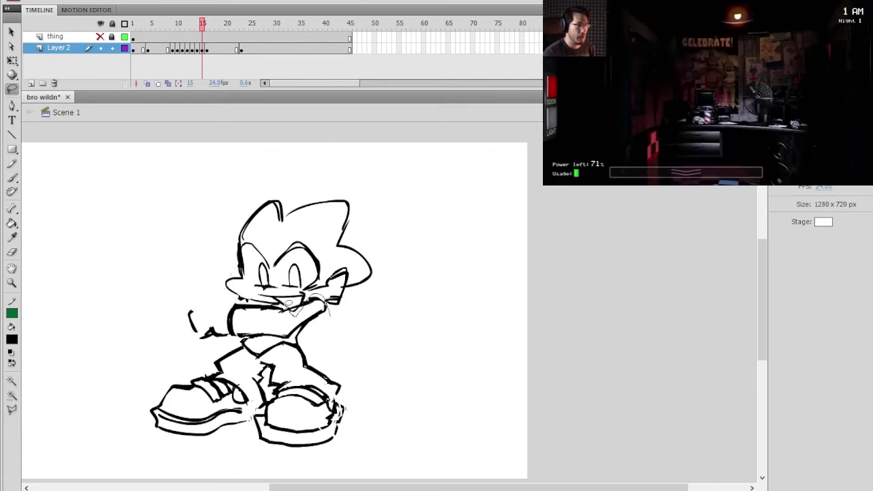
pyautogui.moveTo(288, 305)
pyautogui.mouseDown()
pyautogui.moveTo(176, 288)
pyautogui.moveTo(356, 403)
pyautogui.moveTo(331, 306)
pyautogui.mouseUp()
pyautogui.press('Delete')
pyautogui.moveTo(335, 360)
pyautogui.mouseDown()
pyautogui.moveTo(364, 463)
pyautogui.moveTo(340, 362)
pyautogui.mouseUp()
pyautogui.press('Delete')
# Step: Erase the stray arm-line remnants along the jaw and beside the mouth of the frame 15 head
pyautogui.hotkey('ctrl', '=')
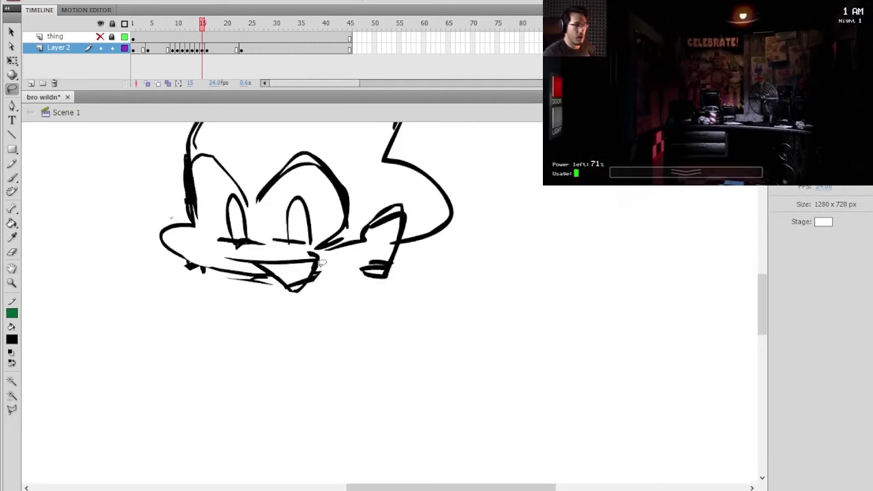
pyautogui.moveTo(263, 276)
pyautogui.mouseDown()
pyautogui.moveTo(233, 271)
pyautogui.moveTo(272, 293)
pyautogui.moveTo(270, 256)
pyautogui.mouseUp()
pyautogui.press('Delete')
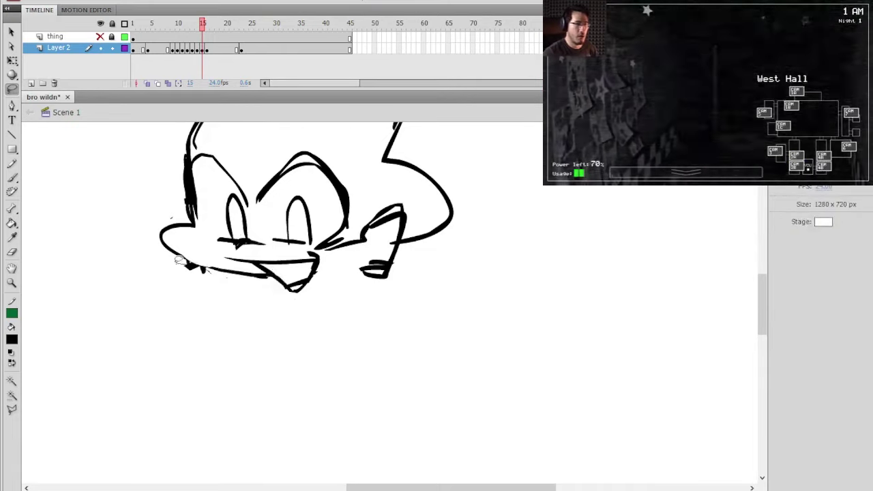
pyautogui.moveTo(179, 259); pyautogui.dragTo(212, 272)
pyautogui.press('Delete')
# Step: Clean up the leftover lines at the sideburn tip and below the chin of the frame 15 head
pyautogui.moveTo(382, 227); pyautogui.dragTo(337, 259)
pyautogui.moveTo(334, 291)
pyautogui.mouseDown()
pyautogui.moveTo(321, 289)
pyautogui.moveTo(345, 292)
pyautogui.mouseUp()
pyautogui.press('Delete')
pyautogui.moveTo(349, 262); pyautogui.dragTo(351, 275)
pyautogui.press('Delete')
pyautogui.moveTo(253, 306)
pyautogui.mouseDown()
pyautogui.moveTo(251, 319)
pyautogui.moveTo(260, 309)
pyautogui.mouseUp()
pyautogui.press('Delete')
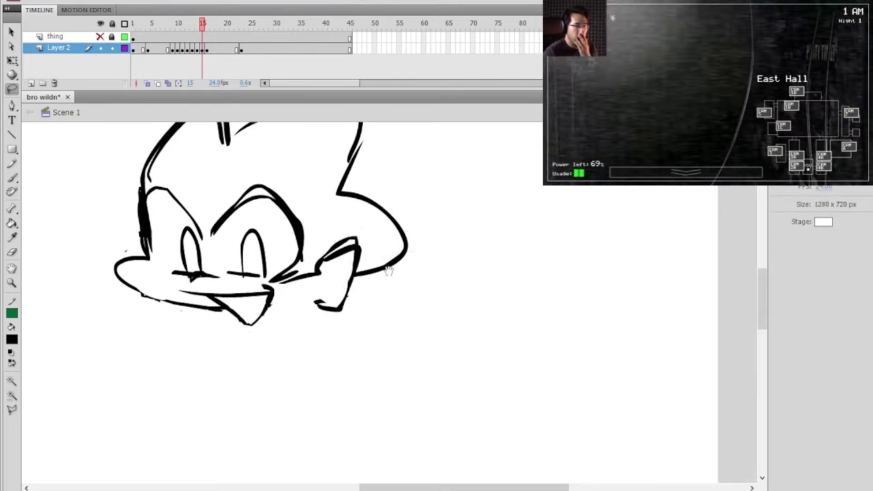
pyautogui.moveTo(388, 270); pyautogui.dragTo(370, 331)
pyautogui.keyDown('ctrl'); pyautogui.keyDown('shift'); pyautogui.click(411, 291); pyautogui.keyUp('shift'); pyautogui.keyUp('ctrl')
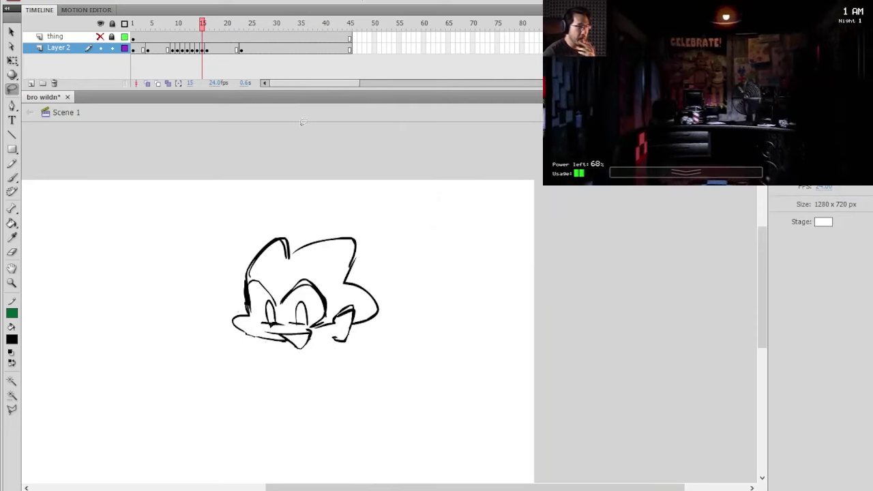
# Step: Delete the head and legs from the frame 14 drawing, keeping only the arm
pyautogui.click(198, 51)
pyautogui.click(379, 254)
pyautogui.moveTo(367, 287)
pyautogui.mouseDown()
pyautogui.moveTo(353, 261)
pyautogui.moveTo(337, 258)
pyautogui.mouseUp()
pyautogui.moveTo(247, 202)
pyautogui.mouseDown()
pyautogui.moveTo(173, 302)
pyautogui.moveTo(256, 313)
pyautogui.moveTo(379, 309)
pyautogui.moveTo(327, 201)
pyautogui.mouseUp()
pyautogui.press('Delete')
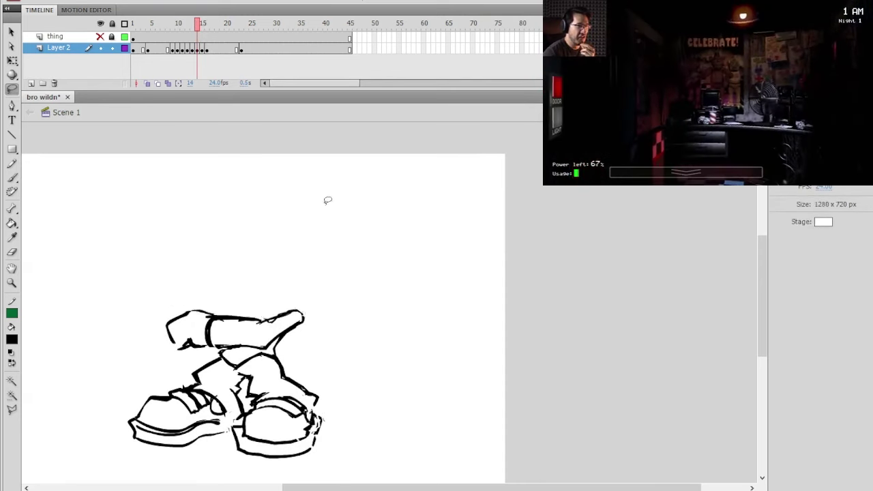
pyautogui.moveTo(298, 336)
pyautogui.mouseDown()
pyautogui.moveTo(292, 312)
pyautogui.moveTo(249, 328)
pyautogui.moveTo(211, 326)
pyautogui.moveTo(136, 460)
pyautogui.moveTo(367, 289)
pyautogui.mouseUp()
pyautogui.press('Delete')
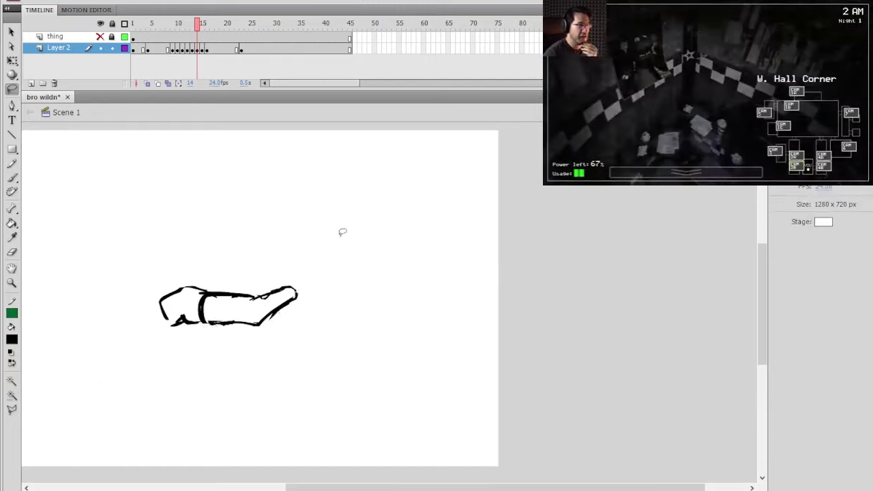
# Step: Delete the head and arm from the frame 13 drawing, keeping the legs and lower torso
pyautogui.click(198, 50)
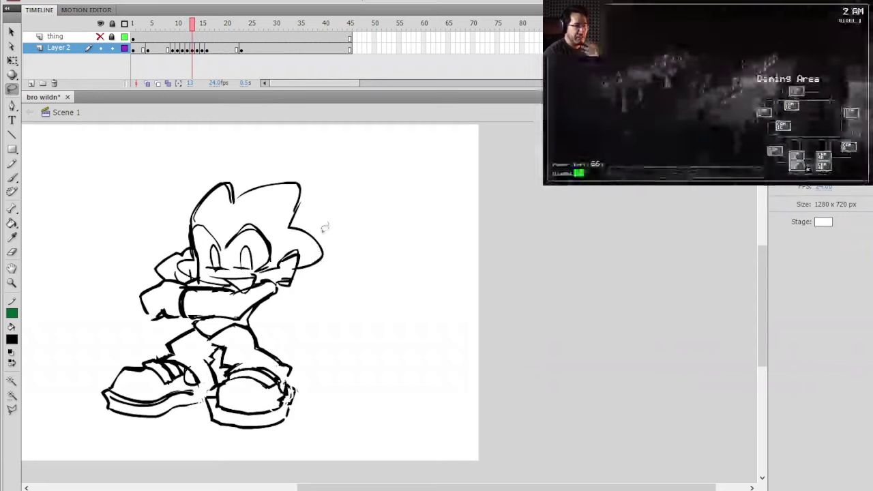
pyautogui.moveTo(261, 161)
pyautogui.mouseDown()
pyautogui.moveTo(210, 163)
pyautogui.moveTo(111, 265)
pyautogui.moveTo(141, 316)
pyautogui.moveTo(176, 327)
pyautogui.mouseUp()
pyautogui.click(324, 232)
pyautogui.moveTo(289, 154)
pyautogui.mouseDown()
pyautogui.moveTo(225, 144)
pyautogui.moveTo(121, 253)
pyautogui.moveTo(183, 319)
pyautogui.moveTo(262, 304)
pyautogui.moveTo(358, 185)
pyautogui.moveTo(335, 150)
pyautogui.mouseUp()
pyautogui.press('Delete')
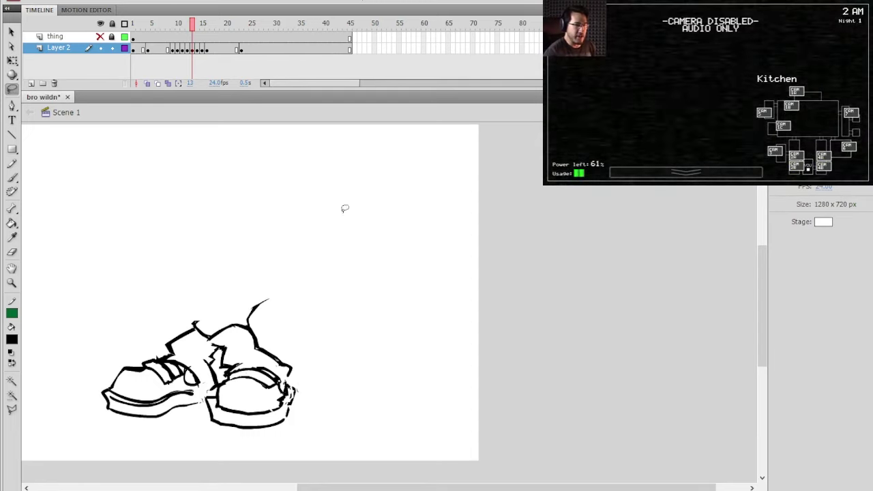
# Step: Compare frames 13 and 14, and extend the arm drawing at frame 14 by five frames
pyautogui.click(198, 24)
pyautogui.moveTo(198, 27)
pyautogui.mouseDown()
pyautogui.moveTo(188, 30)
pyautogui.moveTo(206, 31)
pyautogui.moveTo(186, 38)
pyautogui.moveTo(193, 42)
pyautogui.mouseUp()
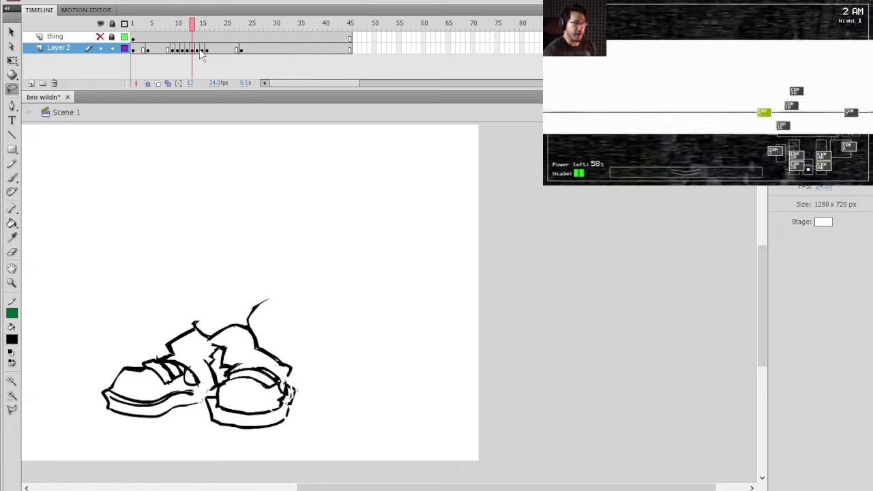
pyautogui.moveTo(193, 28)
pyautogui.mouseDown()
pyautogui.moveTo(174, 28)
pyautogui.moveTo(219, 36)
pyautogui.moveTo(198, 41)
pyautogui.mouseUp()
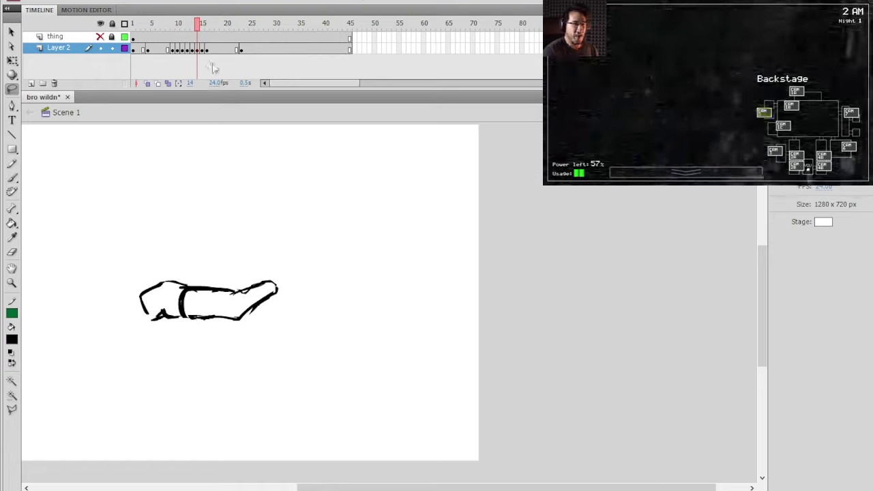
pyautogui.press('F5')
pyautogui.press('F5')
pyautogui.press('F5')
pyautogui.press('F5')
pyautogui.press('F5')
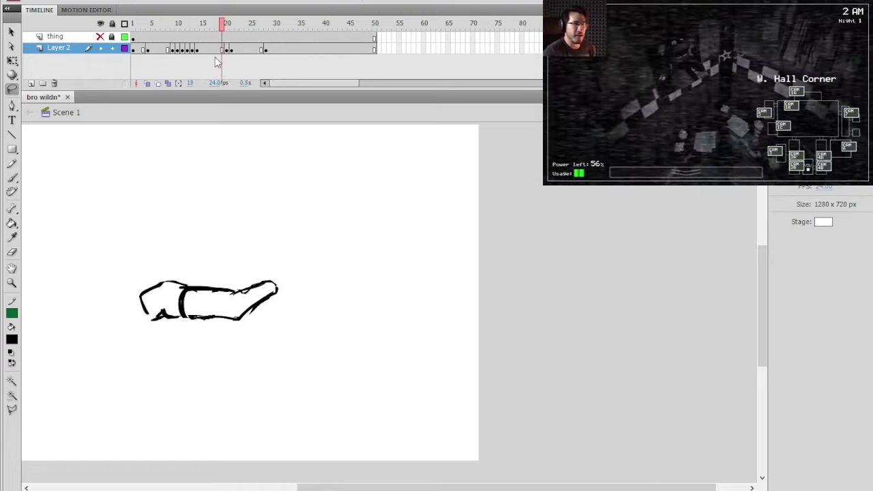
# Step: Try to delete the hand and forearm at frame 15, keeping only the upper sleeve
pyautogui.click(203, 49)
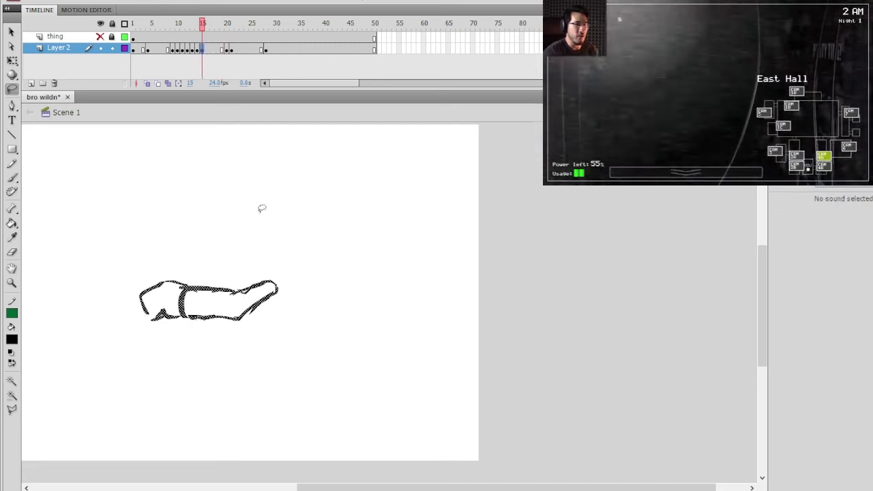
pyautogui.moveTo(237, 314); pyautogui.dragTo(182, 192)
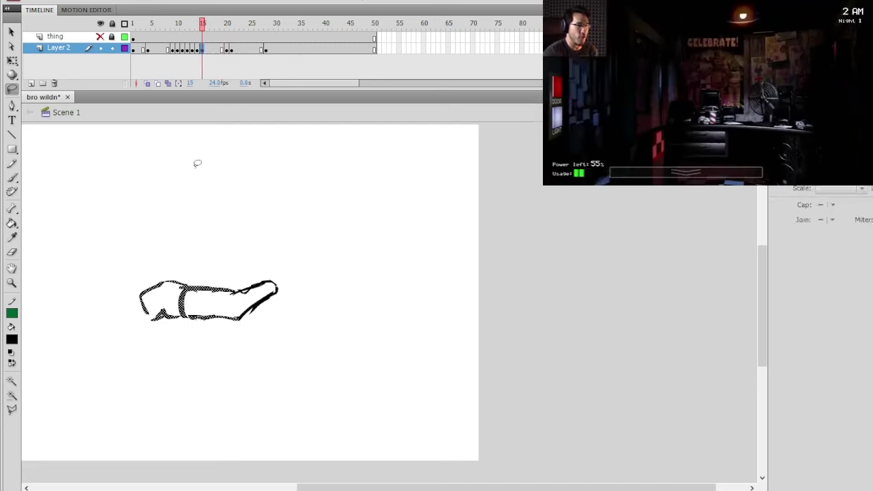
pyautogui.press('Delete')
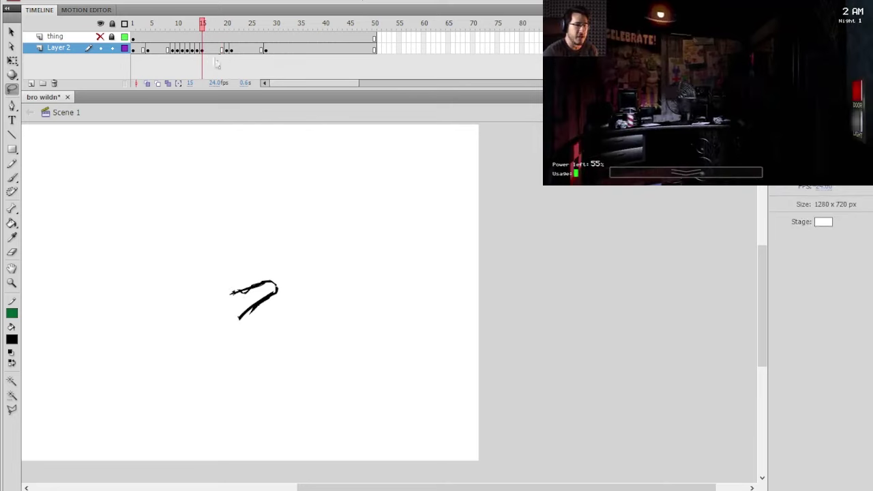
pyautogui.hotkey('ctrl', 'y')
# Step: Insert keyframes at frames 16 through 18 of Layer 2 that repeat the arm drawing
pyautogui.click(208, 50)
pyautogui.press('F6')
pyautogui.press('F6')
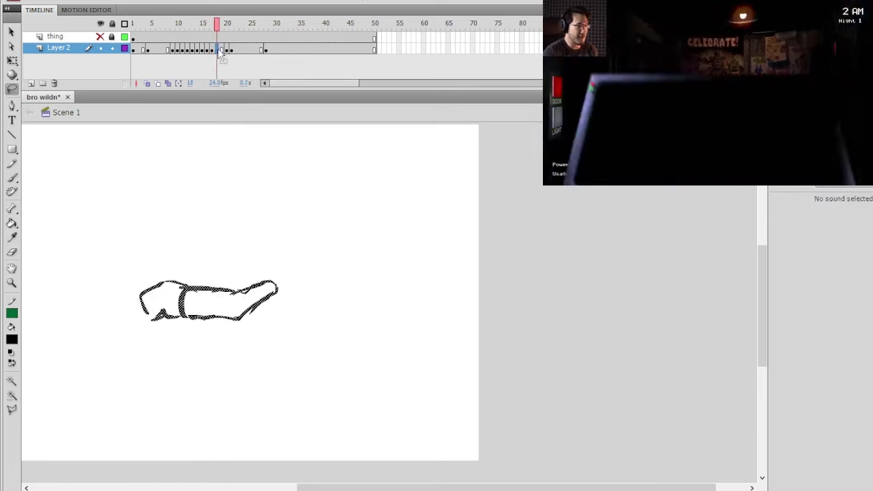
pyautogui.click(208, 50)
pyautogui.click(203, 50)
pyautogui.click(198, 50)
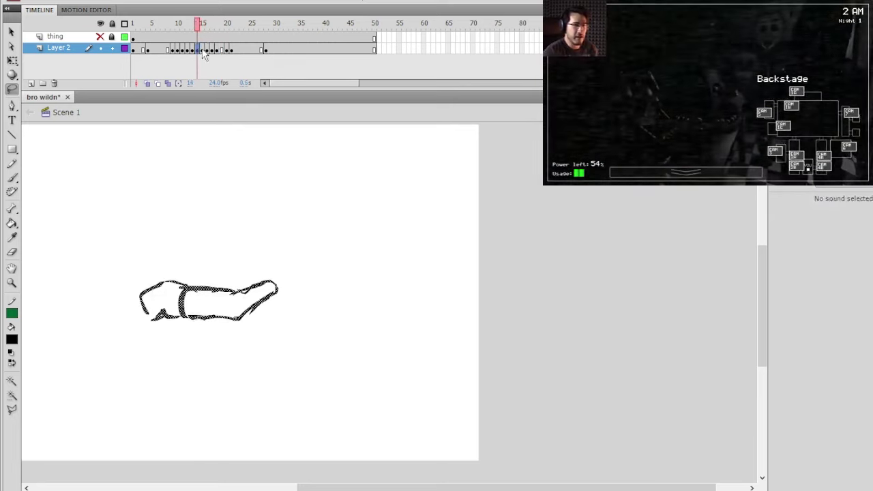
# Step: Trim the arm drawings at frames 15 and 16, removing the upper sleeve at frame 16
pyautogui.click(203, 50)
pyautogui.moveTo(250, 273)
pyautogui.mouseDown()
pyautogui.moveTo(219, 299)
pyautogui.moveTo(232, 329)
pyautogui.moveTo(235, 268)
pyautogui.moveTo(302, 228)
pyautogui.moveTo(293, 202)
pyautogui.mouseUp()
pyautogui.press('Delete')
pyautogui.click(207, 50)
pyautogui.click(236, 201)
pyautogui.press('Delete')
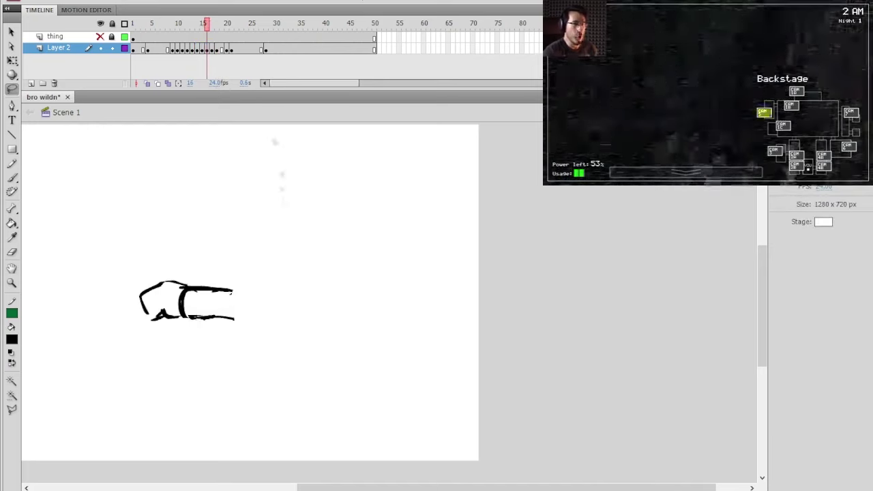
# Step: Cut the arm drawing at the cuff in frame 17, deleting the lassoed part
pyautogui.click(212, 50)
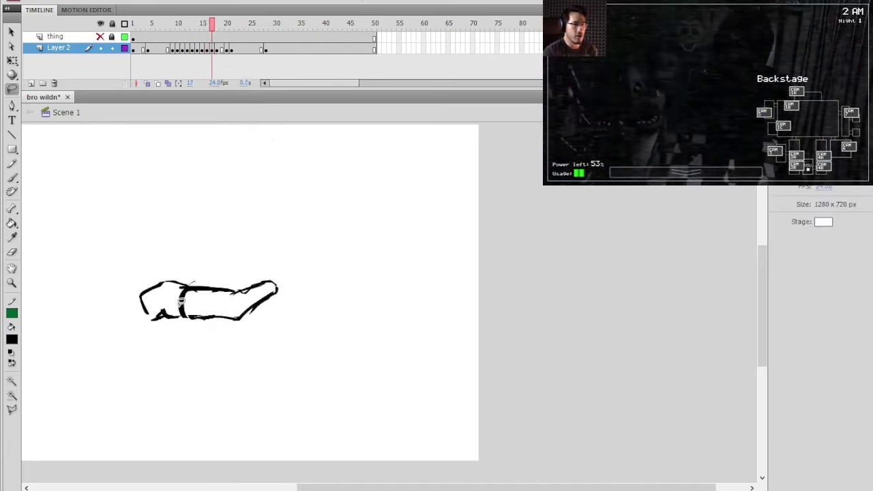
pyautogui.moveTo(183, 305)
pyautogui.mouseDown()
pyautogui.moveTo(341, 256)
pyautogui.moveTo(320, 197)
pyautogui.mouseUp()
pyautogui.press('Delete')
pyautogui.click(221, 51)
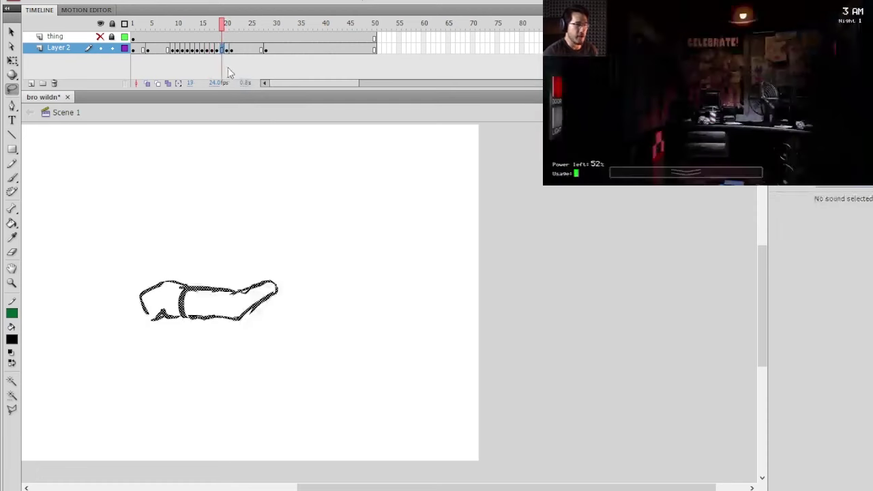
pyautogui.click(230, 69)
pyautogui.click(175, 15)
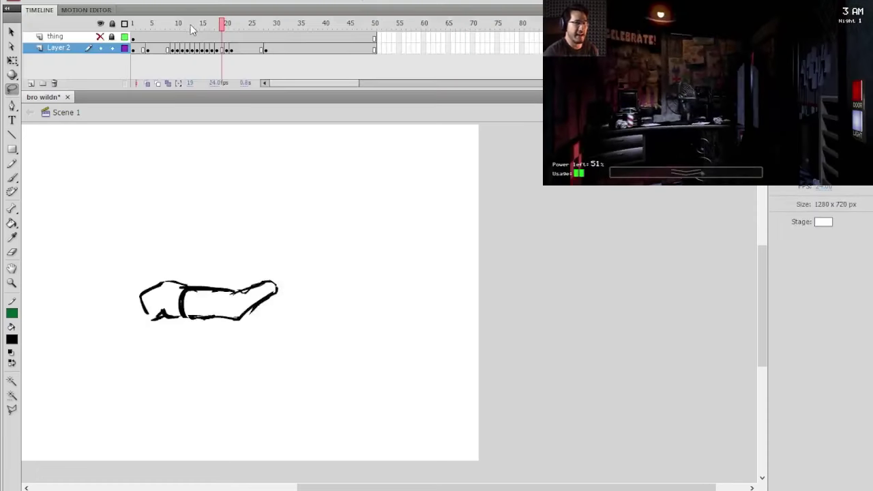
# Step: Convert the head drawing at frame 20 into a symbol named head
pyautogui.moveTo(190, 24)
pyautogui.mouseDown()
pyautogui.moveTo(165, 26)
pyautogui.moveTo(261, 26)
pyautogui.moveTo(218, 26)
pyautogui.moveTo(227, 24)
pyautogui.mouseUp()
pyautogui.moveTo(247, 120)
pyautogui.mouseDown()
pyautogui.moveTo(263, 357)
pyautogui.moveTo(306, 196)
pyautogui.mouseUp()
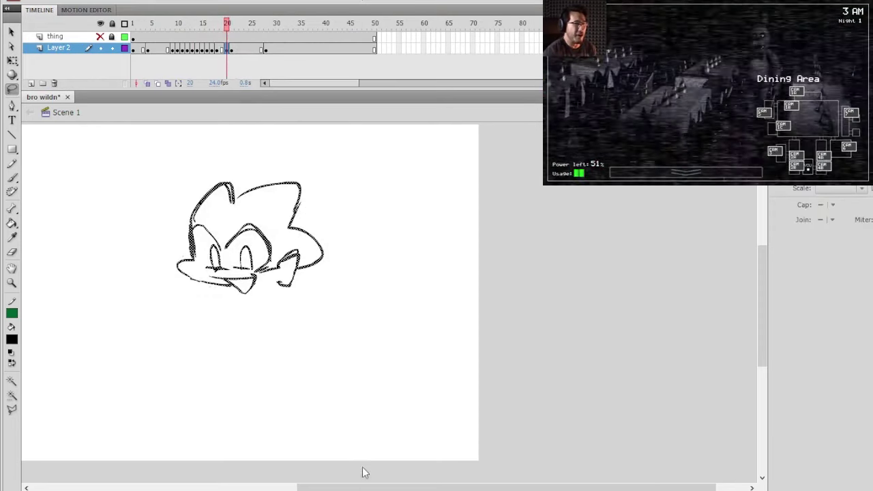
pyautogui.press('F8')
pyautogui.press('Return')
# Step: Inside the head symbol, add a new layer beneath Layer 1 and lock Layer 1
pyautogui.click(13, 33)
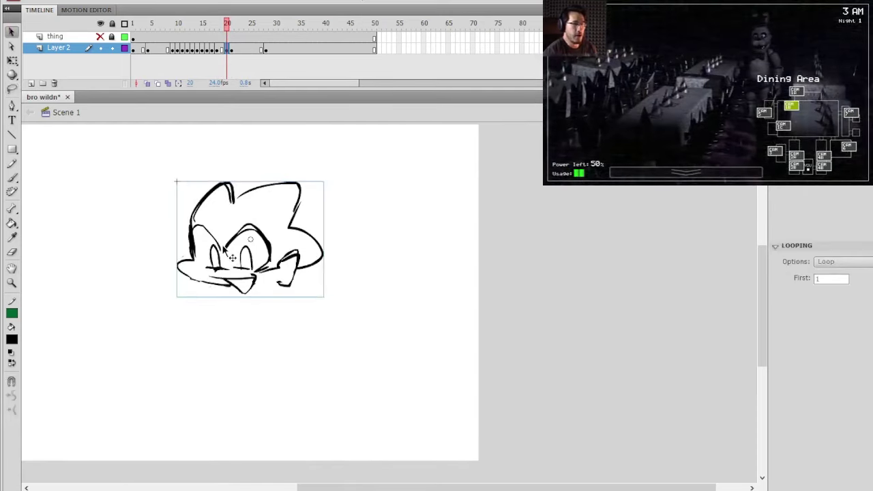
pyautogui.doubleClick(231, 258)
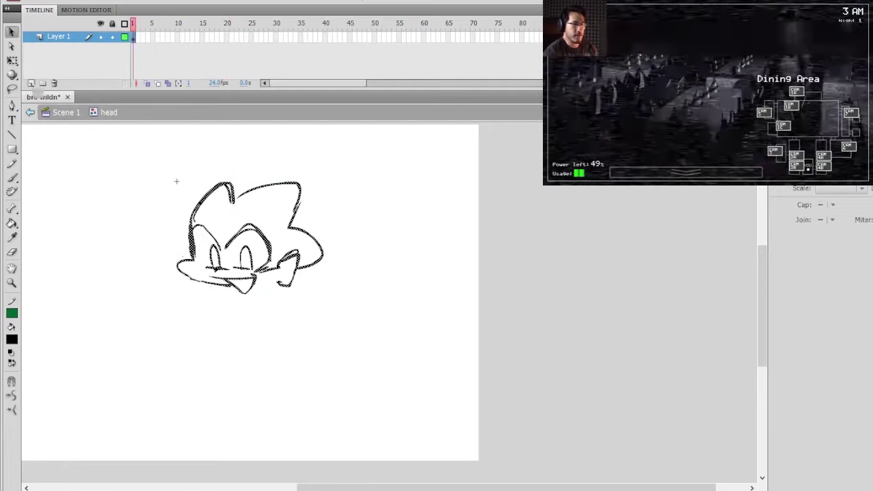
pyautogui.click(31, 82)
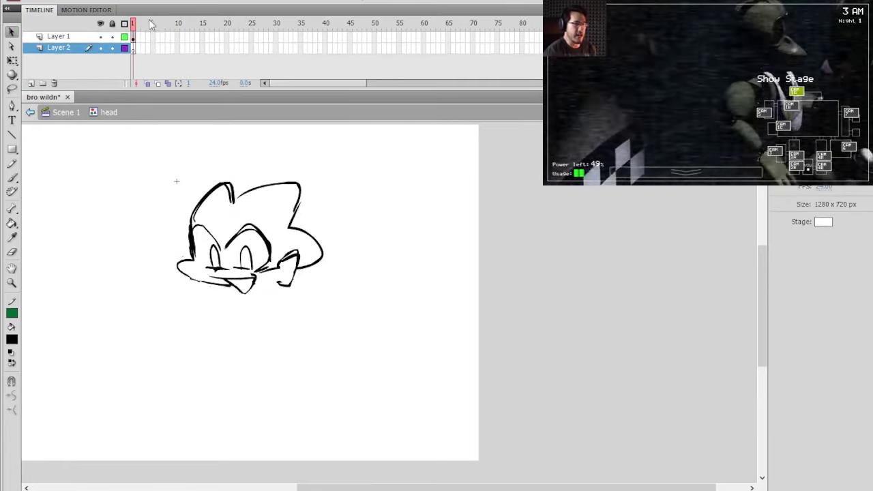
pyautogui.click(112, 36)
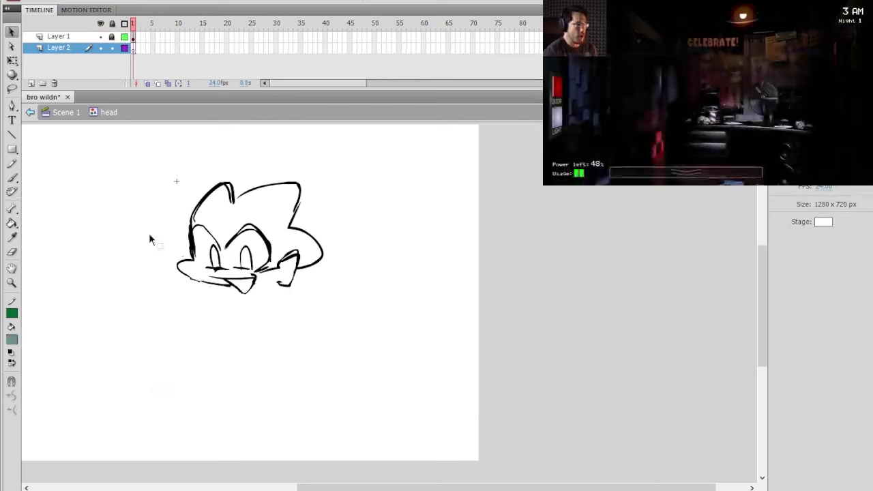
# Step: Paint a teal border inside the head's outline on Layer 2 and fill the head with the same teal
pyautogui.press('b')
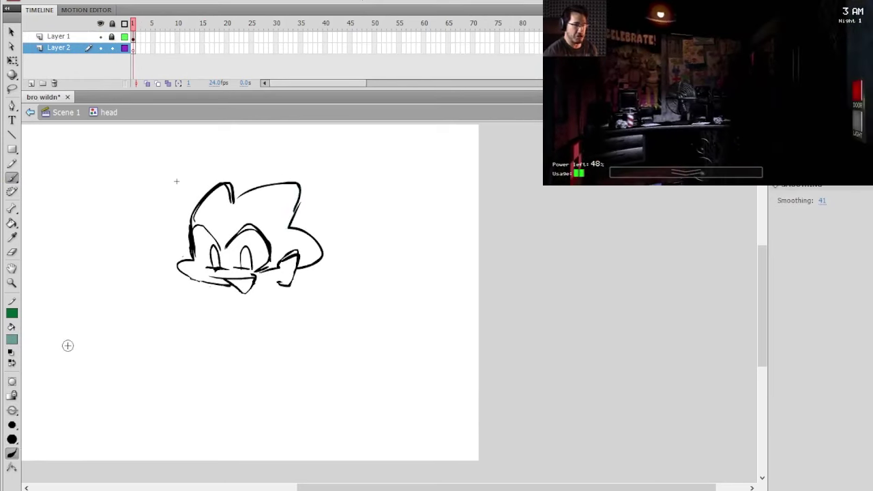
pyautogui.moveTo(230, 191); pyautogui.dragTo(232, 222)
pyautogui.moveTo(223, 190)
pyautogui.mouseDown()
pyautogui.moveTo(195, 223)
pyautogui.moveTo(202, 241)
pyautogui.moveTo(215, 190)
pyautogui.moveTo(201, 212)
pyautogui.moveTo(198, 247)
pyautogui.moveTo(195, 217)
pyautogui.moveTo(198, 264)
pyautogui.moveTo(182, 264)
pyautogui.moveTo(190, 274)
pyautogui.moveTo(267, 272)
pyautogui.moveTo(240, 282)
pyautogui.moveTo(245, 287)
pyautogui.moveTo(256, 277)
pyautogui.moveTo(252, 284)
pyautogui.moveTo(289, 281)
pyautogui.moveTo(296, 254)
pyautogui.moveTo(284, 273)
pyautogui.moveTo(319, 250)
pyautogui.moveTo(274, 229)
pyautogui.mouseUp()
pyautogui.hotkey('ctrl', 'z')
pyautogui.moveTo(294, 265)
pyautogui.mouseDown()
pyautogui.moveTo(318, 254)
pyautogui.moveTo(310, 240)
pyautogui.moveTo(273, 231)
pyautogui.moveTo(253, 196)
pyautogui.moveTo(299, 187)
pyautogui.moveTo(298, 197)
pyautogui.moveTo(254, 199)
pyautogui.mouseUp()
pyautogui.press('k')
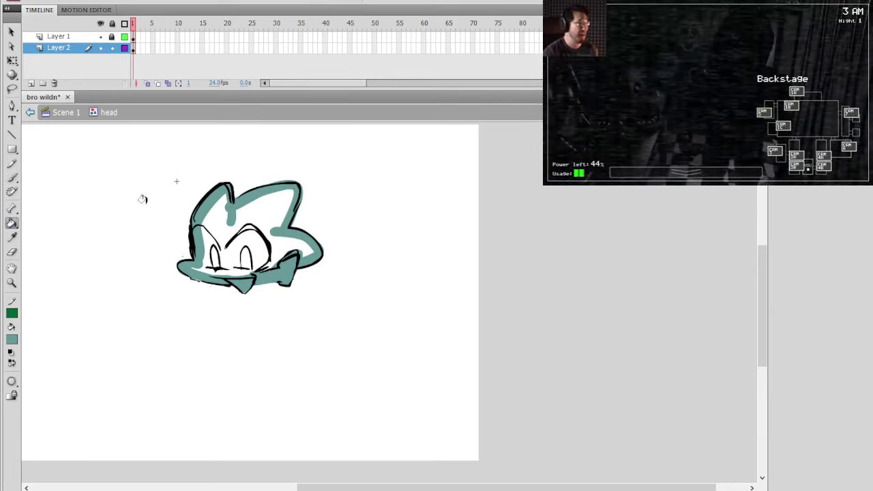
pyautogui.click(279, 189)
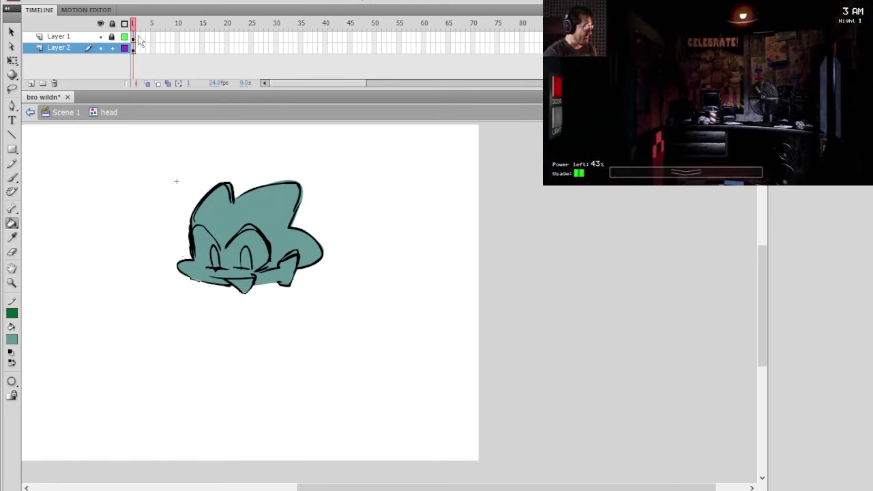
# Step: Return to Scene 1 and convert the fist drawing at frame 21 of Layer 2 into a symbol named fist
pyautogui.click(30, 112)
pyautogui.press('v')
pyautogui.moveTo(227, 29)
pyautogui.mouseDown()
pyautogui.moveTo(219, 29)
pyautogui.moveTo(235, 25)
pyautogui.mouseUp()
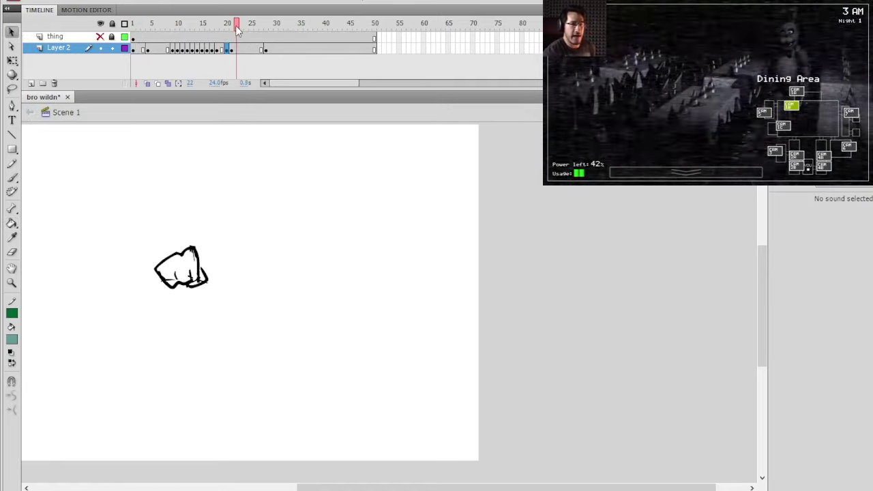
pyautogui.click(232, 51)
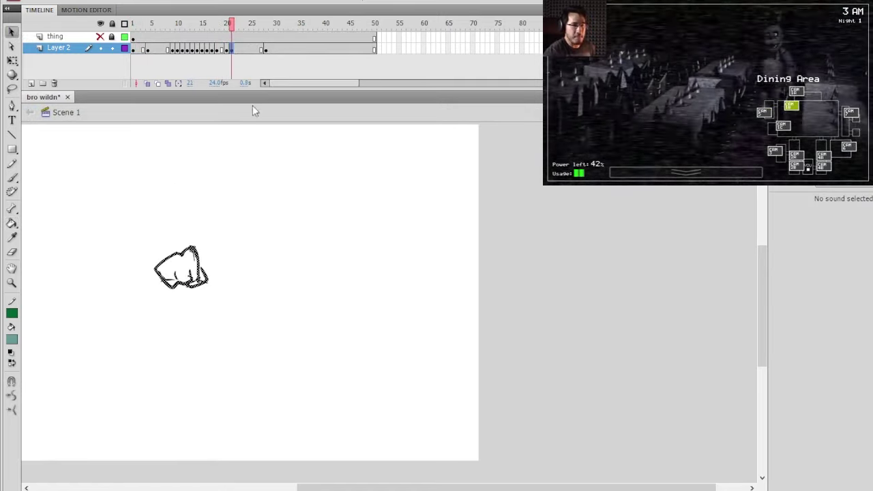
pyautogui.click(203, 268)
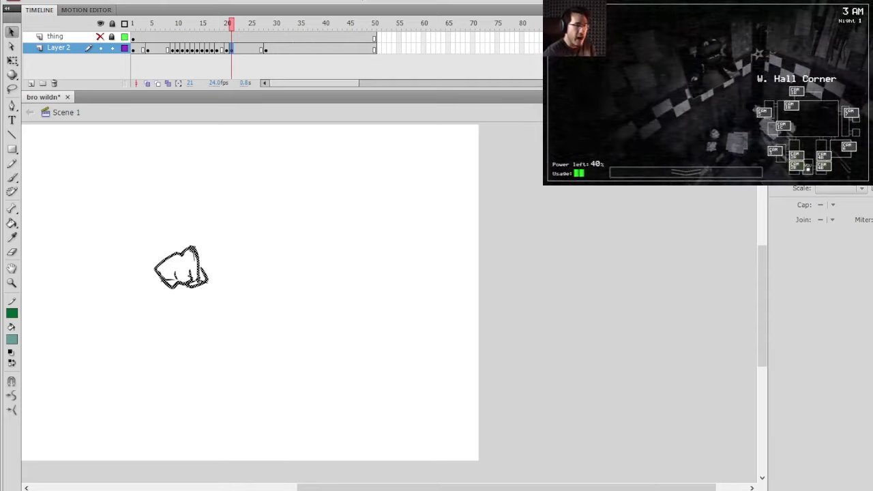
pyautogui.click(419, 175)
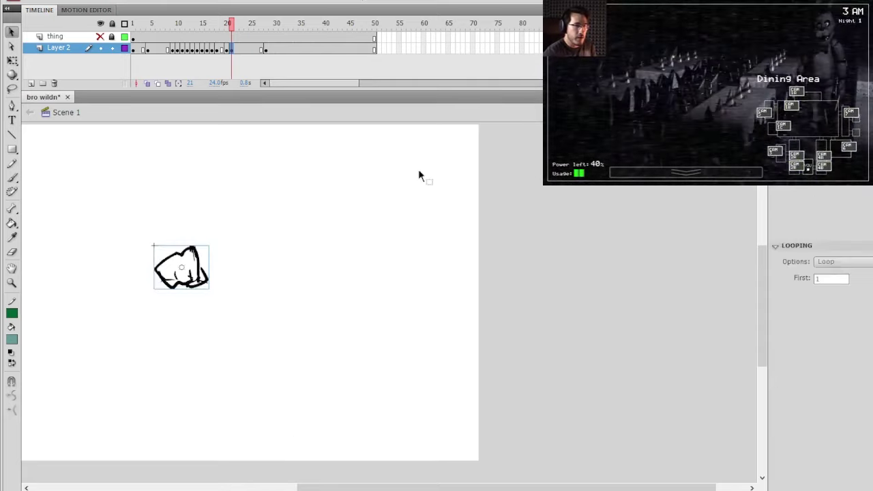
# Step: Inside the fist symbol, paint the fist solid teal on a new layer placed beneath the locked Layer 1
pyautogui.doubleClick(203, 266)
pyautogui.click(114, 37)
pyautogui.click(32, 83)
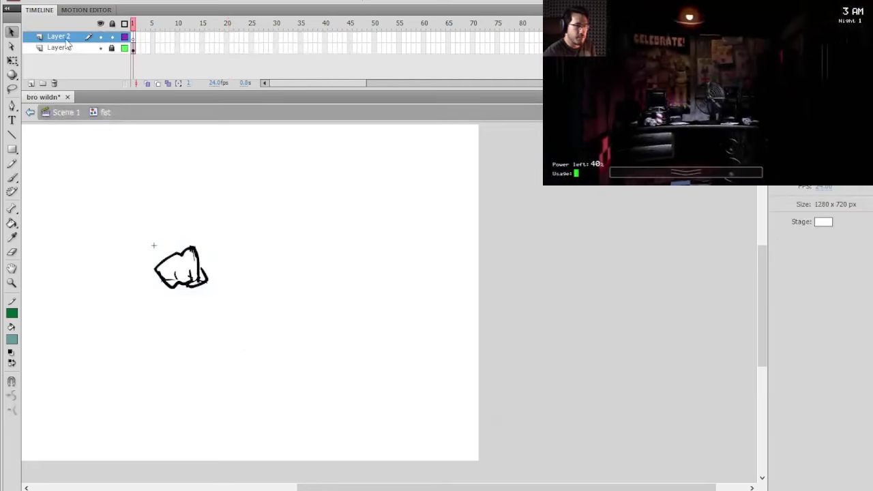
pyautogui.moveTo(65, 37); pyautogui.dragTo(72, 57)
pyautogui.click(113, 60)
pyautogui.click(12, 178)
pyautogui.moveTo(189, 260)
pyautogui.mouseDown()
pyautogui.moveTo(191, 253)
pyautogui.moveTo(174, 261)
pyautogui.moveTo(164, 279)
pyautogui.moveTo(195, 261)
pyautogui.moveTo(195, 277)
pyautogui.mouseUp()
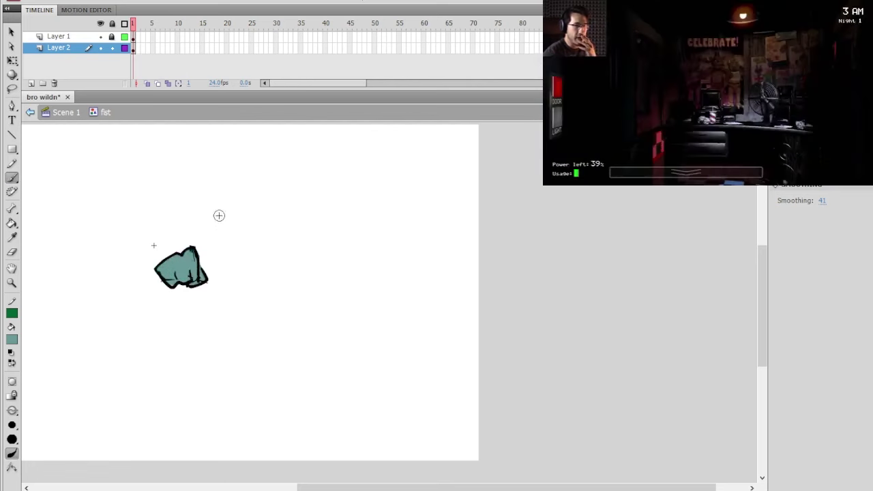
# Step: Return to Scene 1 and convert the upper-arm drawing at frame 15 into a symbol named shoulder
pyautogui.click(30, 112)
pyautogui.click(12, 33)
pyautogui.moveTo(232, 28); pyautogui.dragTo(200, 35)
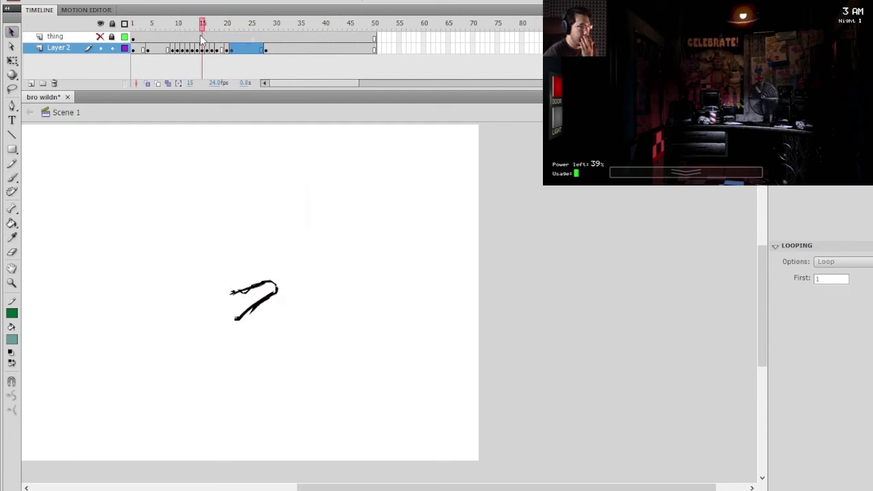
pyautogui.moveTo(191, 227); pyautogui.dragTo(288, 327)
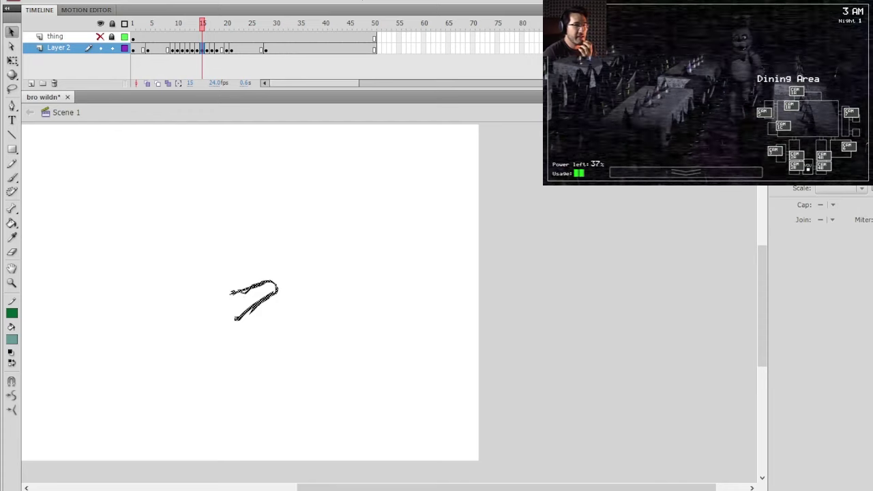
pyautogui.press('F8')
pyautogui.press('Return')
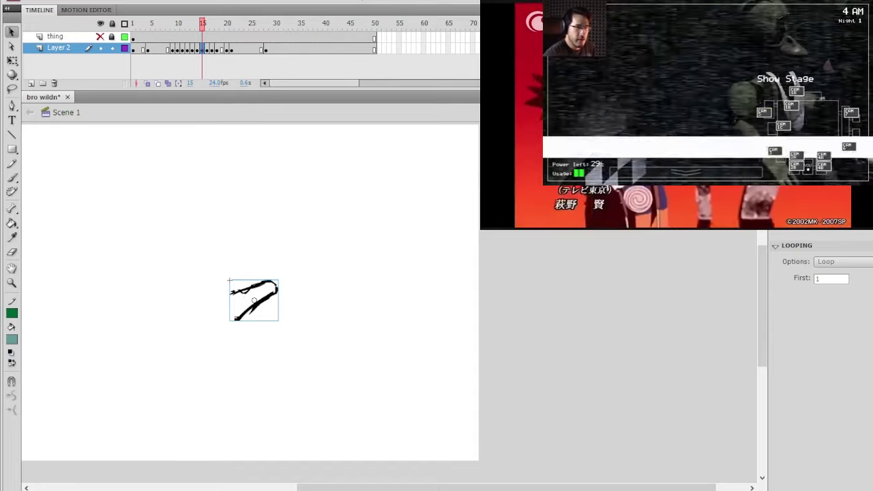
# Step: Inside the shoulder symbol, paint the shape teal on a new layer placed beneath the locked Layer 1, rounding off its open end
pyautogui.doubleClick(276, 293)
pyautogui.click(113, 37)
pyautogui.click(31, 82)
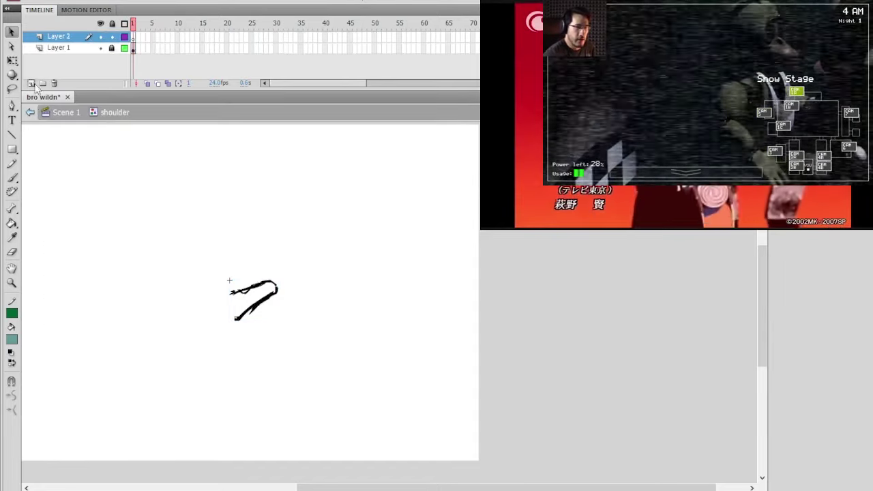
pyautogui.moveTo(80, 38); pyautogui.dragTo(115, 68)
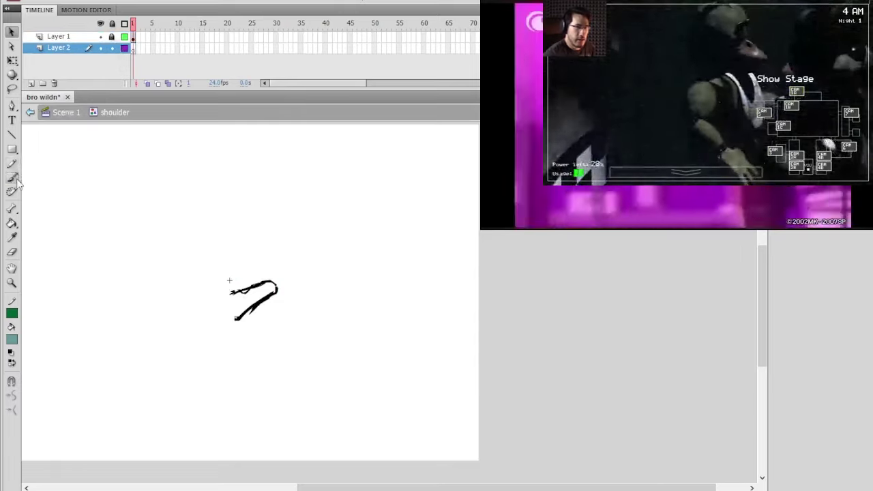
pyautogui.click(12, 176)
pyautogui.moveTo(271, 285)
pyautogui.mouseDown()
pyautogui.moveTo(238, 315)
pyautogui.moveTo(271, 288)
pyautogui.moveTo(236, 312)
pyautogui.moveTo(246, 301)
pyautogui.mouseUp()
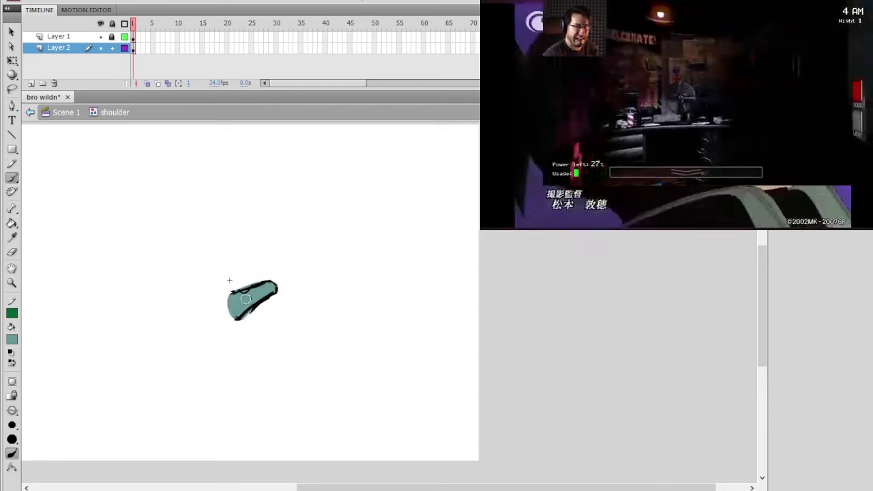
# Step: Return to Scene 1 and convert the hand drawing at frame 17 into a symbol named other fist
pyautogui.click(30, 112)
pyautogui.click(197, 52)
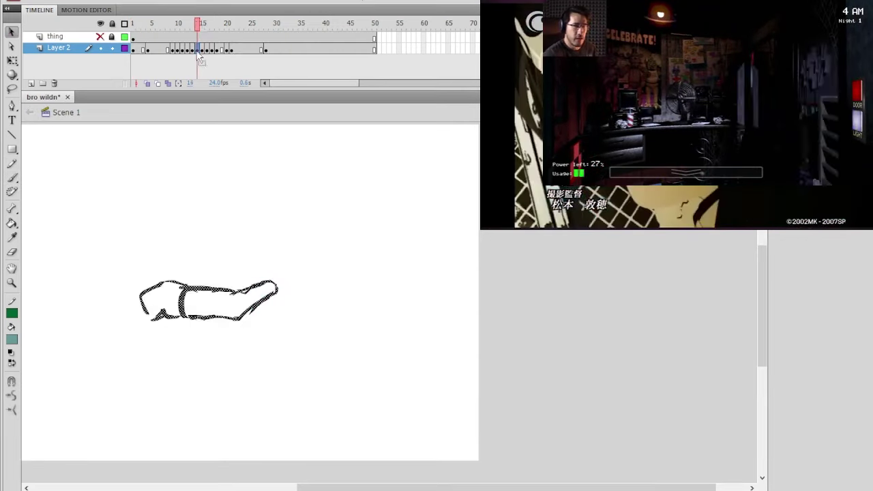
pyautogui.click(192, 51)
pyautogui.click(202, 51)
pyautogui.moveTo(213, 55); pyautogui.dragTo(213, 59)
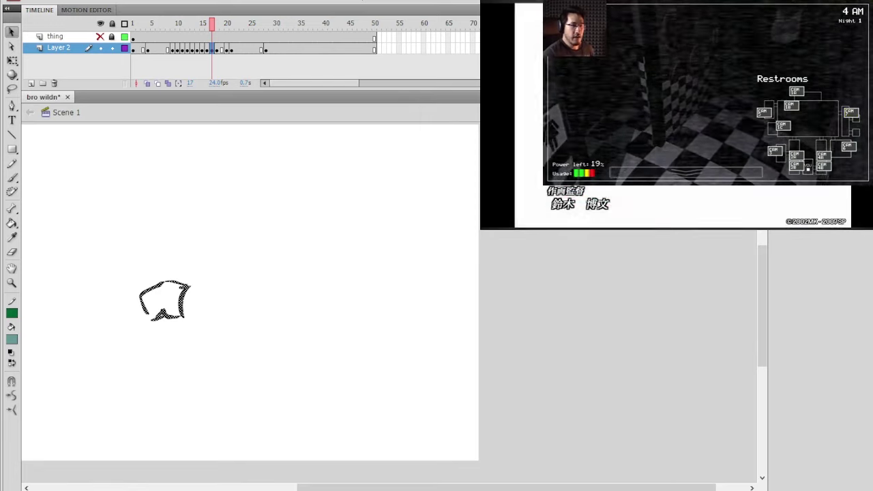
# Step: Inside the other fist symbol, lock Layer 1 and add a new layer for the fill
pyautogui.doubleClick(190, 300)
pyautogui.click(30, 82)
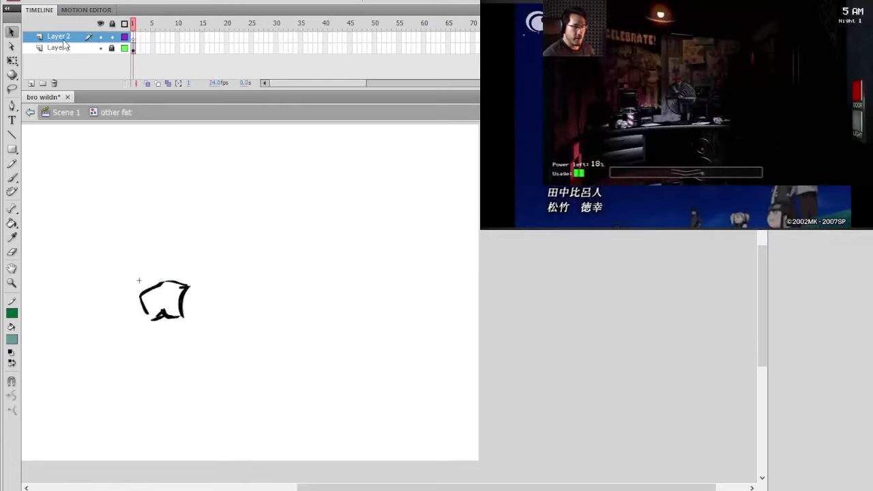
# Step: Paint the fist teal with the Brush beneath its outline on Layer 2, and return to Scene 1
pyautogui.click(14, 177)
pyautogui.moveTo(166, 286)
pyautogui.mouseDown()
pyautogui.moveTo(149, 311)
pyautogui.moveTo(166, 300)
pyautogui.mouseUp()
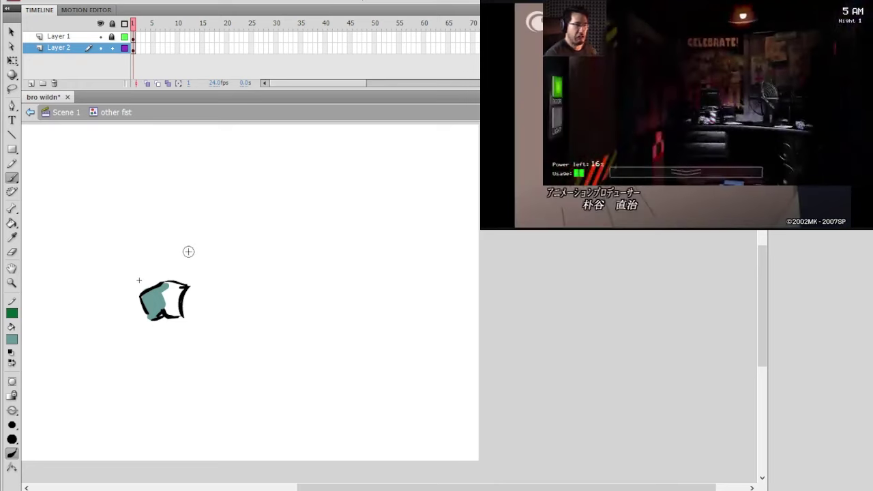
pyautogui.moveTo(171, 300)
pyautogui.mouseDown()
pyautogui.moveTo(164, 304)
pyautogui.moveTo(174, 287)
pyautogui.mouseUp()
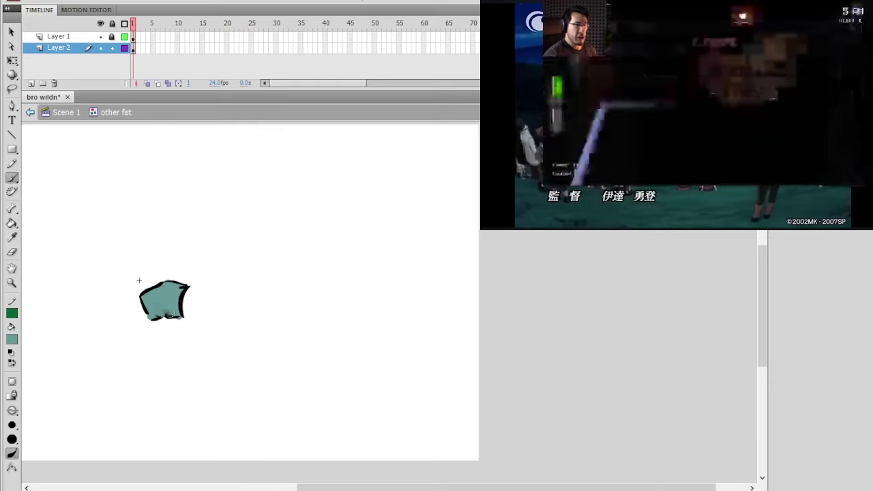
pyautogui.click(40, 112)
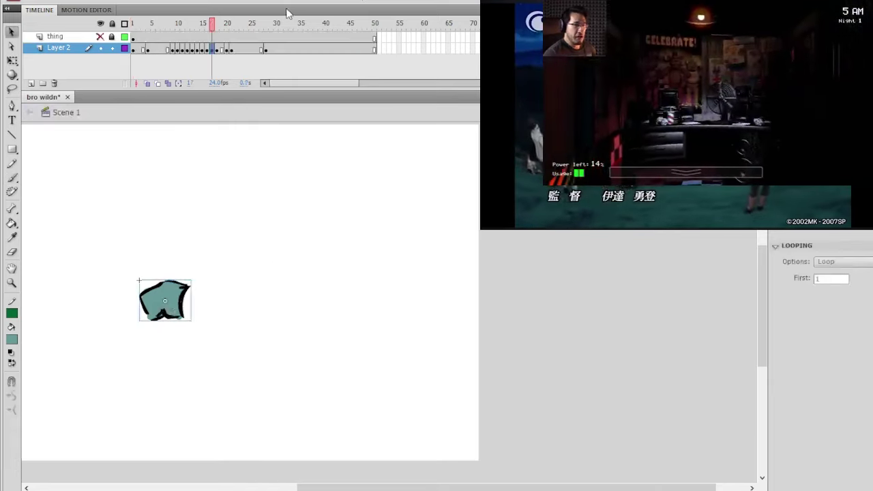
# Step: On frame 18 of Layer 2, remove the fist and upper arm outlines, keeping only the forearm
pyautogui.moveTo(205, 24)
pyautogui.mouseDown()
pyautogui.moveTo(255, 37)
pyautogui.moveTo(198, 55)
pyautogui.moveTo(214, 127)
pyautogui.moveTo(206, 49)
pyautogui.moveTo(226, 45)
pyautogui.moveTo(198, 28)
pyautogui.moveTo(177, 30)
pyautogui.moveTo(212, 34)
pyautogui.moveTo(226, 47)
pyautogui.moveTo(214, 29)
pyautogui.moveTo(275, 30)
pyautogui.moveTo(199, 48)
pyautogui.moveTo(223, 49)
pyautogui.moveTo(155, 56)
pyautogui.moveTo(226, 54)
pyautogui.moveTo(217, 53)
pyautogui.mouseUp()
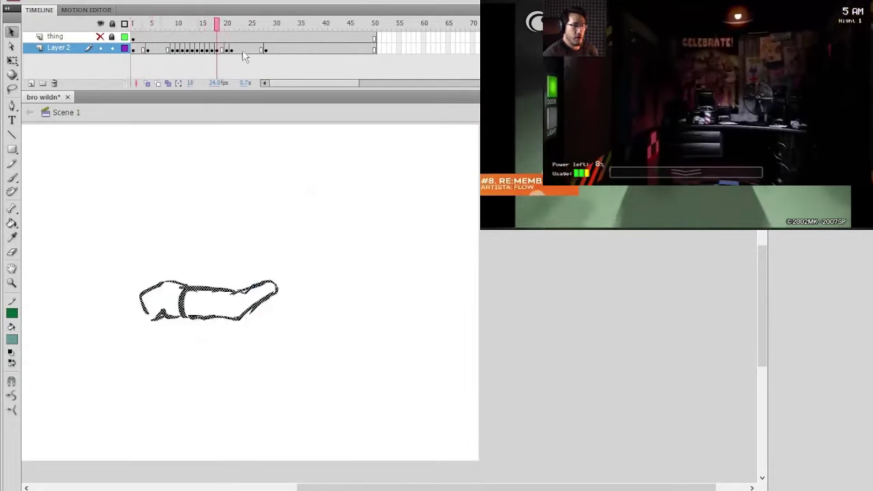
pyautogui.press('e')
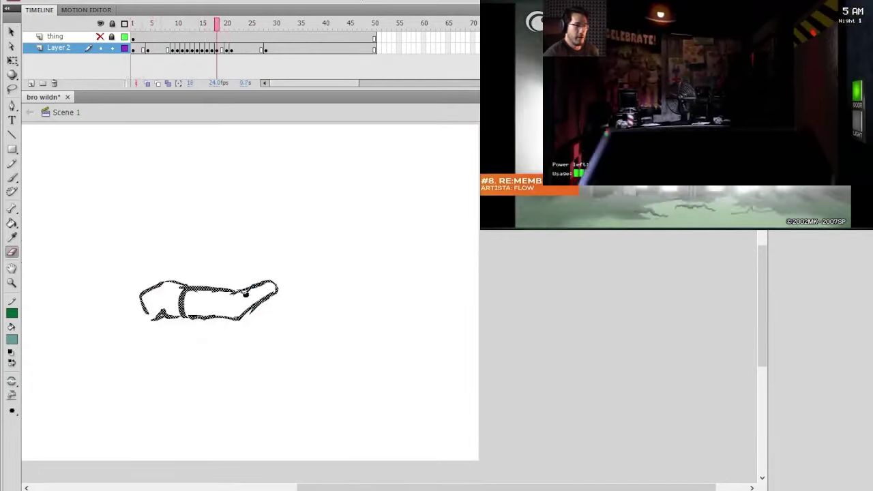
pyautogui.moveTo(245, 294); pyautogui.dragTo(236, 295)
pyautogui.click(13, 89)
pyautogui.moveTo(251, 266)
pyautogui.mouseDown()
pyautogui.moveTo(239, 301)
pyautogui.moveTo(280, 238)
pyautogui.mouseUp()
pyautogui.press('Delete')
pyautogui.moveTo(194, 280)
pyautogui.mouseDown()
pyautogui.moveTo(120, 319)
pyautogui.moveTo(192, 282)
pyautogui.mouseUp()
pyautogui.press('Delete')
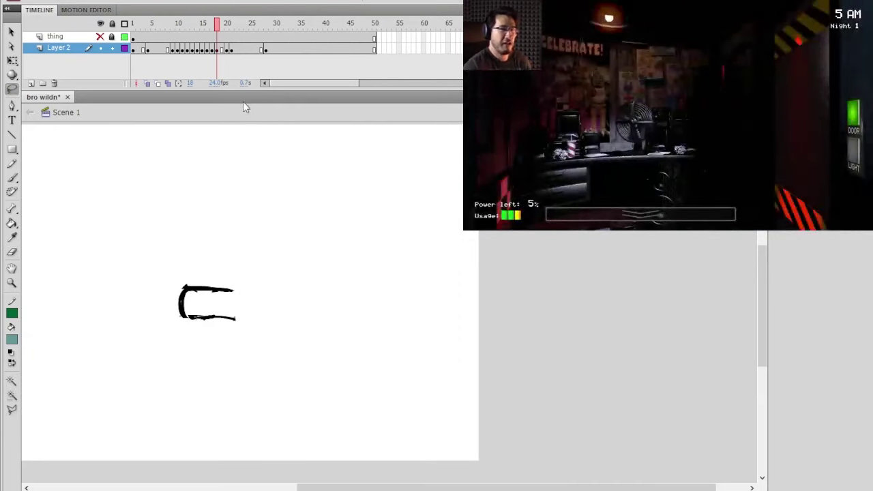
# Step: Convert the forearm outline on frame 18 to a symbol named forearm and open it for editing
pyautogui.click(217, 49)
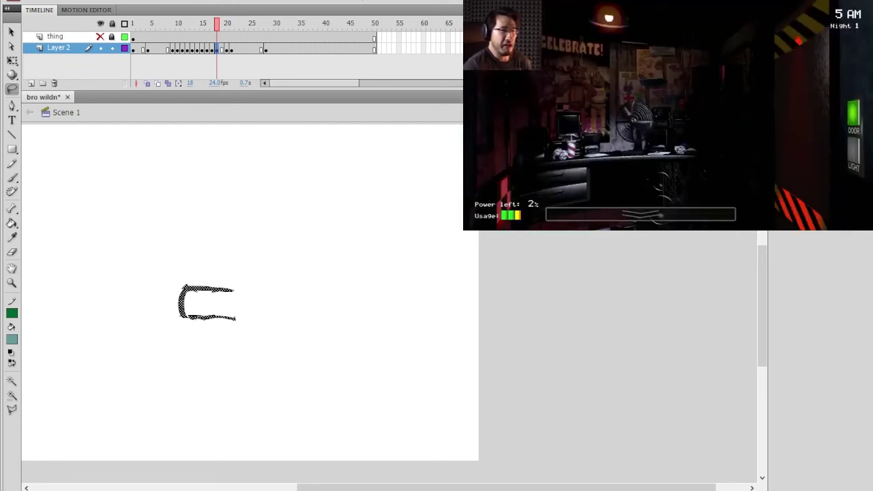
pyautogui.press('F8')
pyautogui.press('Return')
pyautogui.click(12, 32)
pyautogui.moveTo(184, 303); pyautogui.dragTo(186, 304)
pyautogui.doubleClick(186, 307)
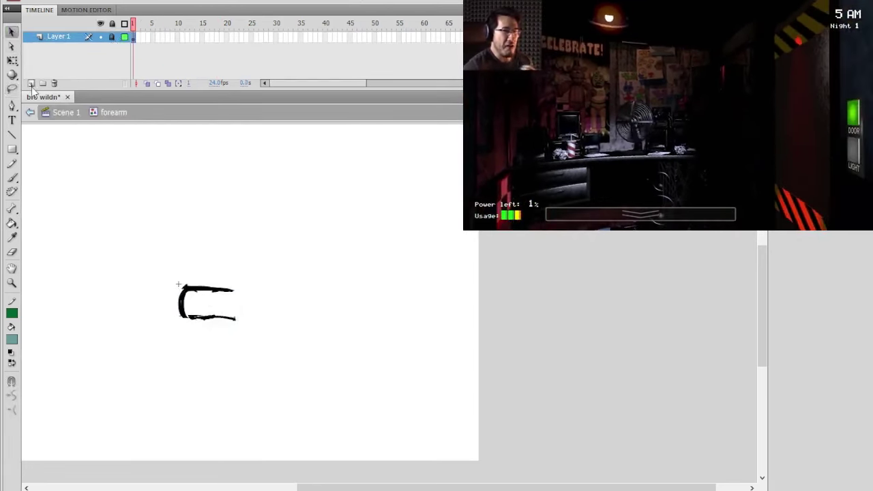
# Step: Add a layer beneath the forearm outline and paint the forearm's interior teal with the Brush
pyautogui.click(30, 82)
pyautogui.moveTo(68, 36); pyautogui.dragTo(68, 53)
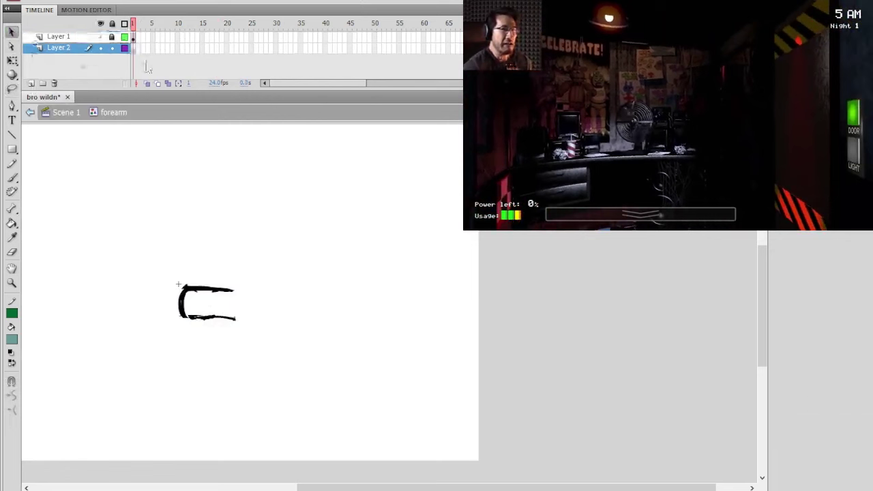
pyautogui.press('b')
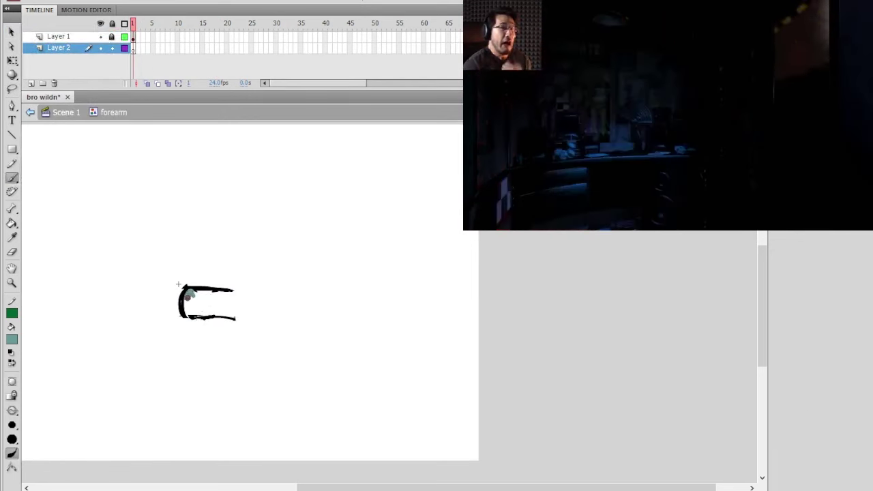
pyautogui.moveTo(189, 292)
pyautogui.mouseDown()
pyautogui.moveTo(210, 314)
pyautogui.moveTo(233, 286)
pyautogui.moveTo(239, 311)
pyautogui.moveTo(245, 302)
pyautogui.moveTo(233, 291)
pyautogui.moveTo(235, 314)
pyautogui.mouseUp()
pyautogui.hotkey('ctrl', 'z')
pyautogui.hotkey('ctrl', 'z')
pyautogui.hotkey('ctrl', 'z')
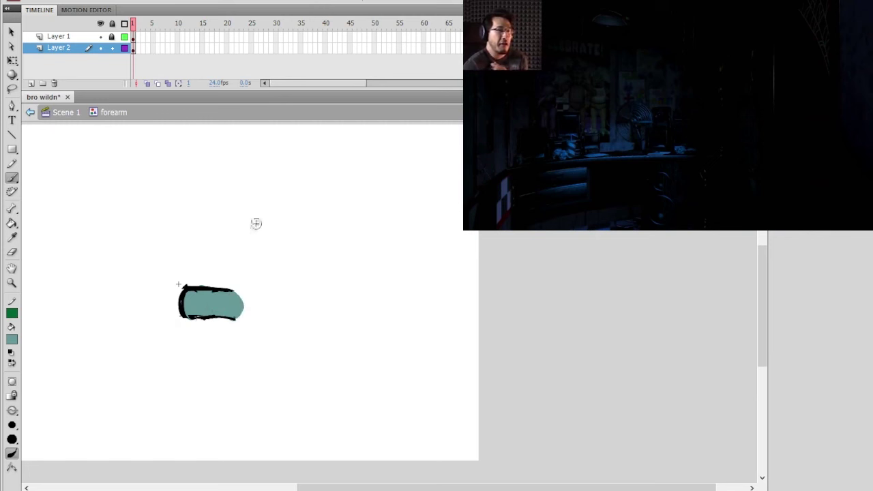
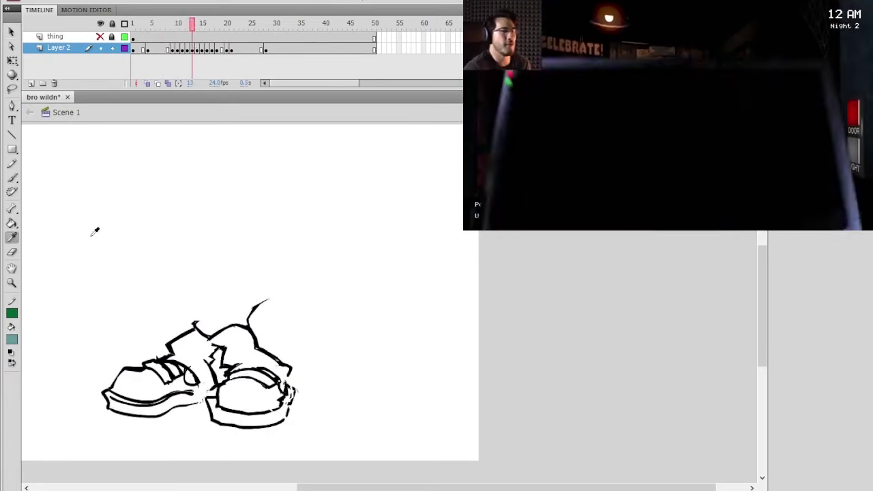
# Step: Paint a teal swatch dot beside the shoes on frame 13, and sample the outline's black as the Brush color
pyautogui.click(12, 177)
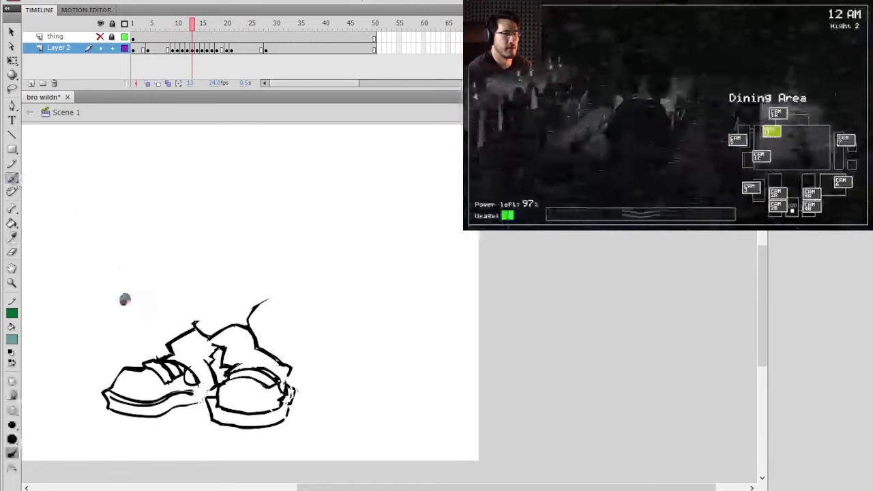
pyautogui.click(129, 298)
pyautogui.press('i')
pyautogui.click(193, 322)
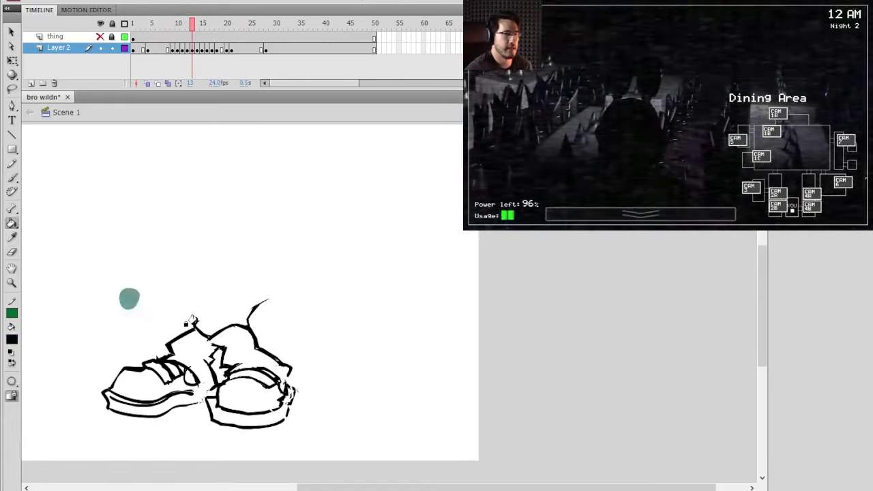
pyautogui.press('b')
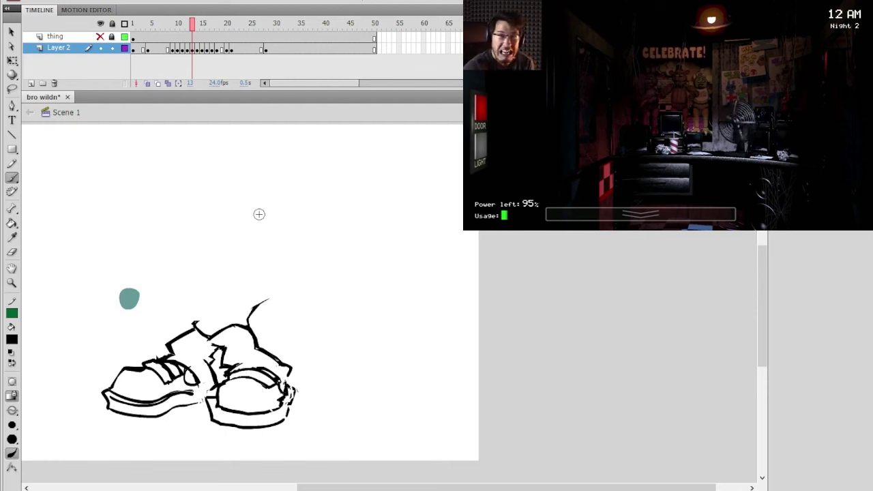
# Step: Draw the left leg line upward from the ankle in black with a smaller Brush, undoing the unwanted strokes
pyautogui.moveTo(193, 324); pyautogui.dragTo(210, 311)
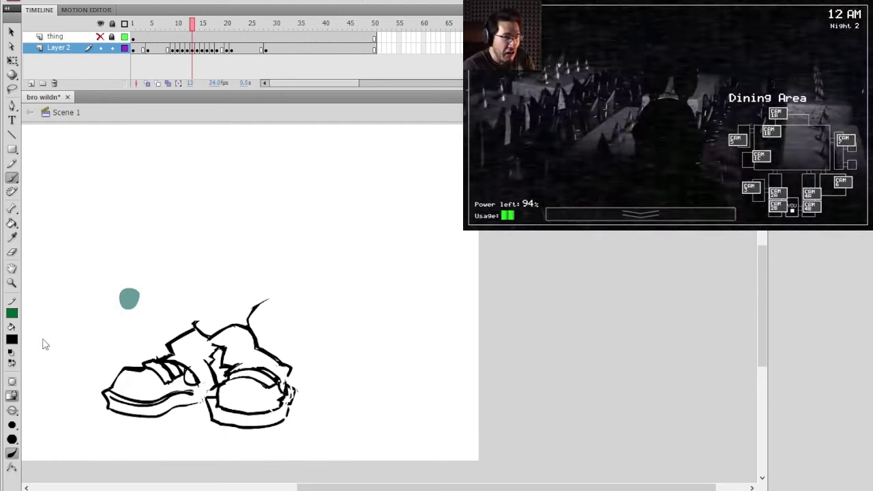
pyautogui.moveTo(196, 323); pyautogui.dragTo(226, 283)
pyautogui.hotkey('ctrl', 'z')
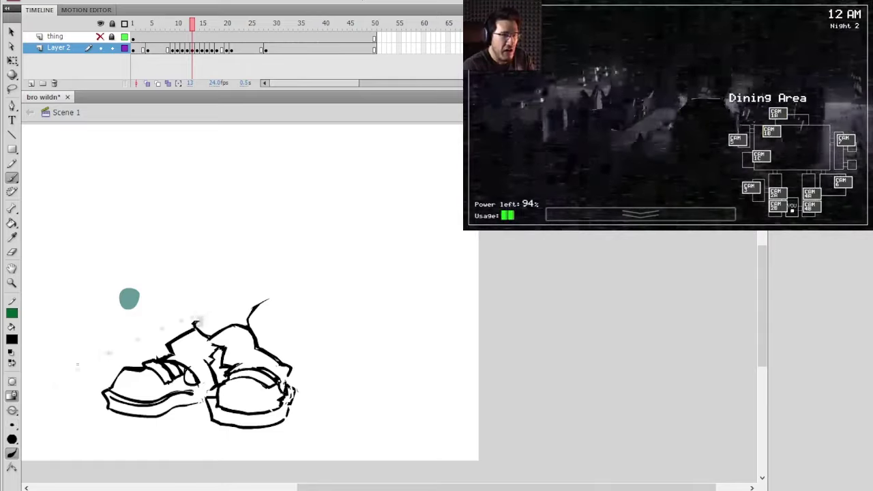
pyautogui.moveTo(193, 325); pyautogui.dragTo(212, 312)
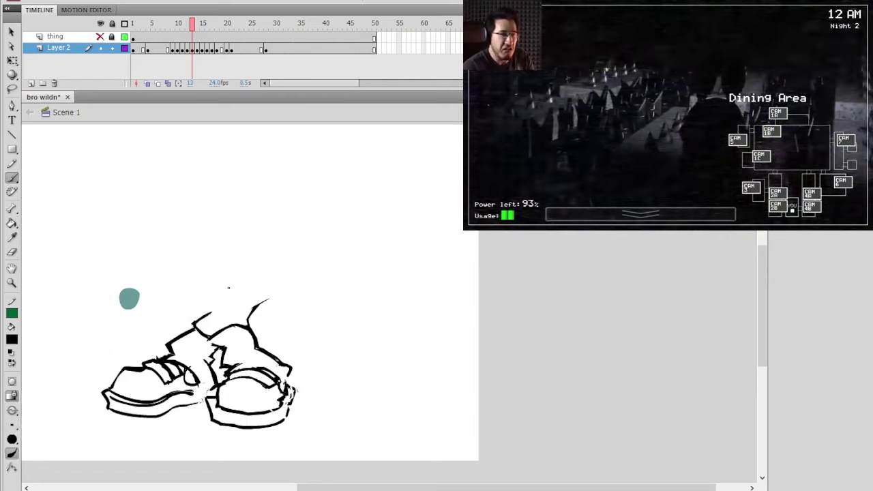
pyautogui.moveTo(210, 313); pyautogui.dragTo(228, 290)
pyautogui.moveTo(193, 324); pyautogui.dragTo(214, 312)
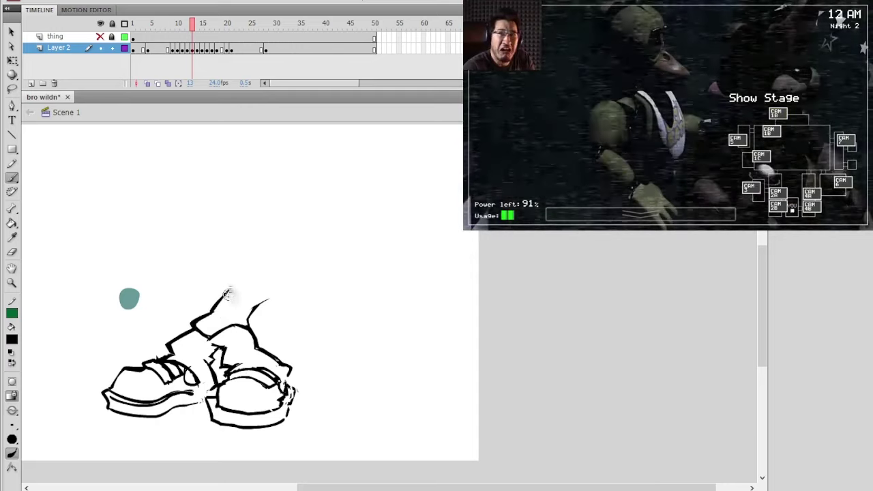
pyautogui.moveTo(211, 311); pyautogui.dragTo(228, 294)
pyautogui.hotkey('ctrl', 'z')
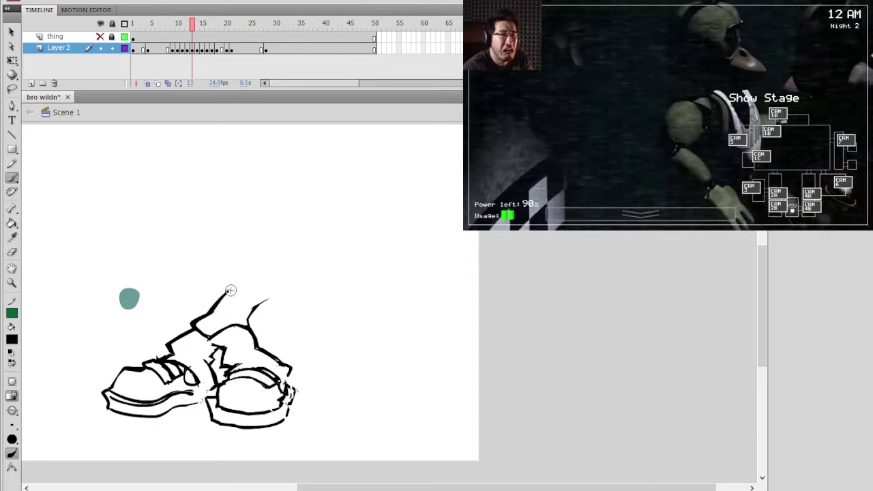
pyautogui.moveTo(229, 291); pyautogui.dragTo(212, 310)
pyautogui.hotkey('ctrl', 'z')
pyautogui.hotkey('ctrl', 'z')
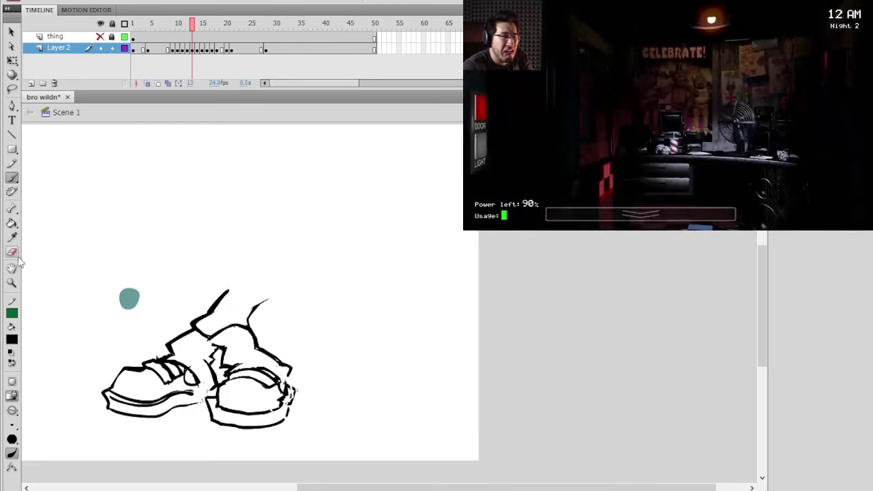
# Step: Taper the upper end of the left leg line and extend the right leg line upward in black
pyautogui.press('e')
pyautogui.moveTo(232, 293); pyautogui.dragTo(219, 307)
pyautogui.hotkey('ctrl', 'z')
pyautogui.hotkey('ctrl', 'z')
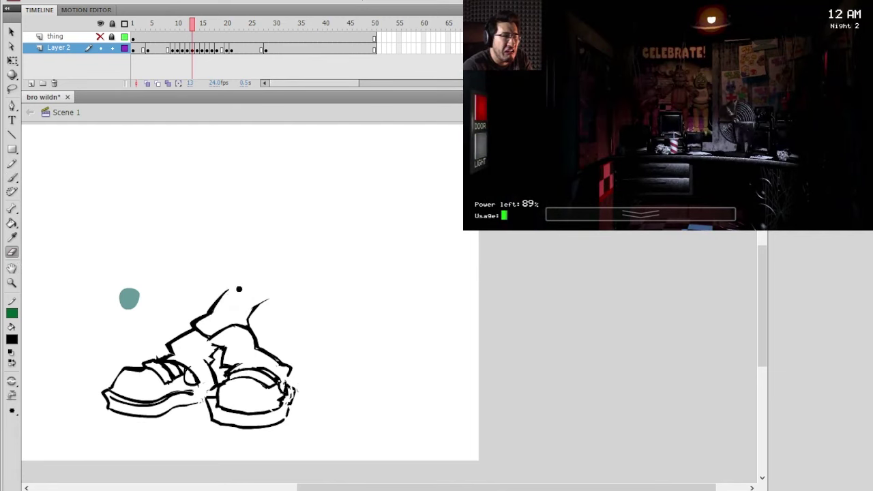
pyautogui.press('b')
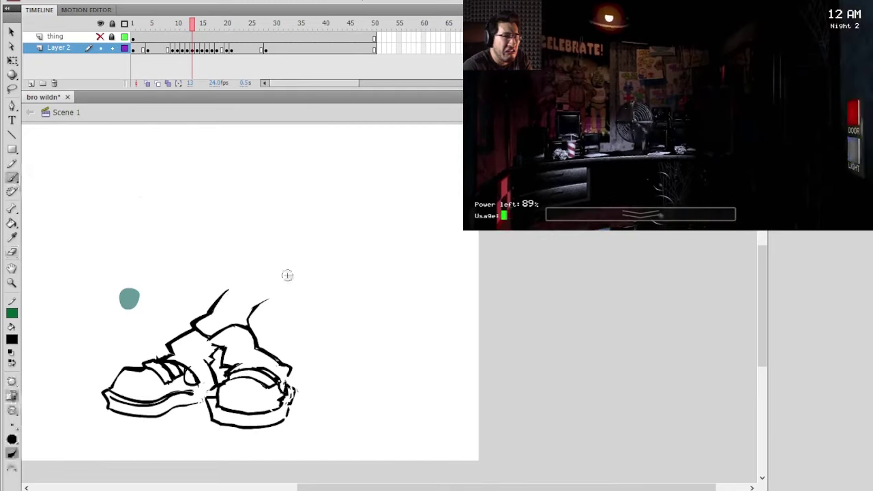
pyautogui.moveTo(254, 308); pyautogui.dragTo(277, 294)
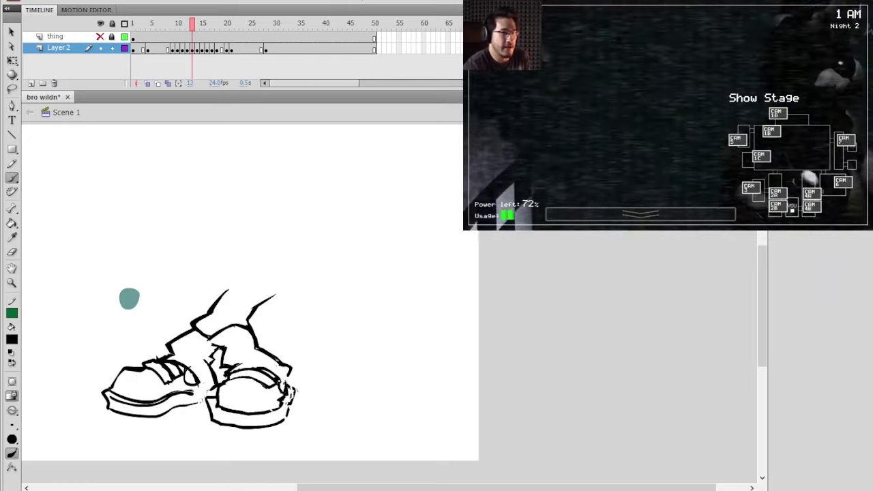
# Step: Delete the teal swatch dot beside the shoes
pyautogui.press('v')
pyautogui.click(130, 300)
pyautogui.press('Delete')
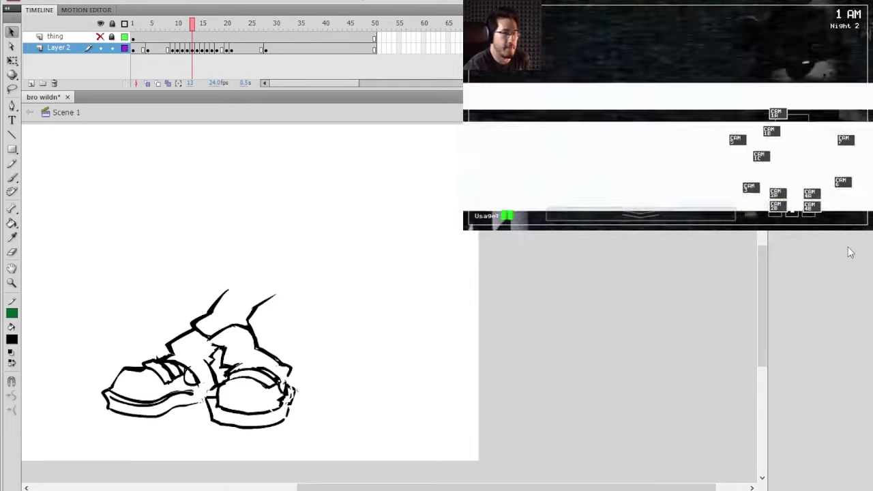
# Step: Convert the legs and shoes drawing on frame 13 to a symbol named body, and add a layer beneath its outline
pyautogui.click(197, 49)
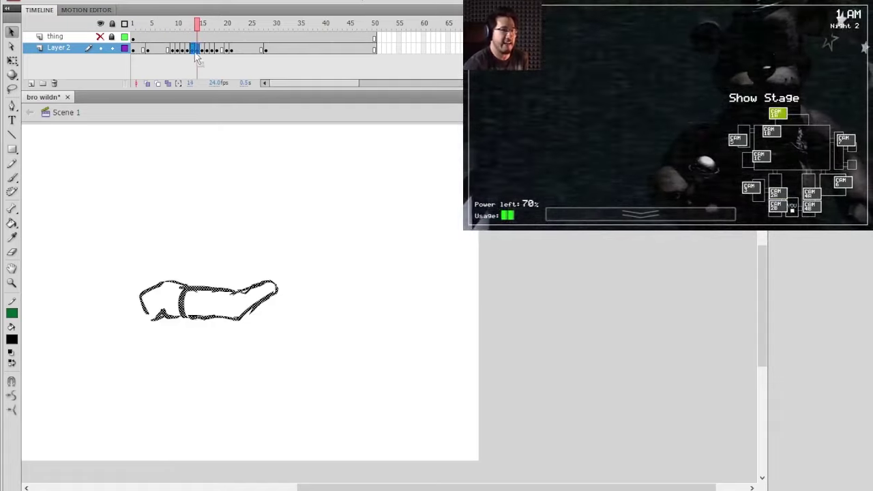
pyautogui.click(193, 51)
pyautogui.press('q')
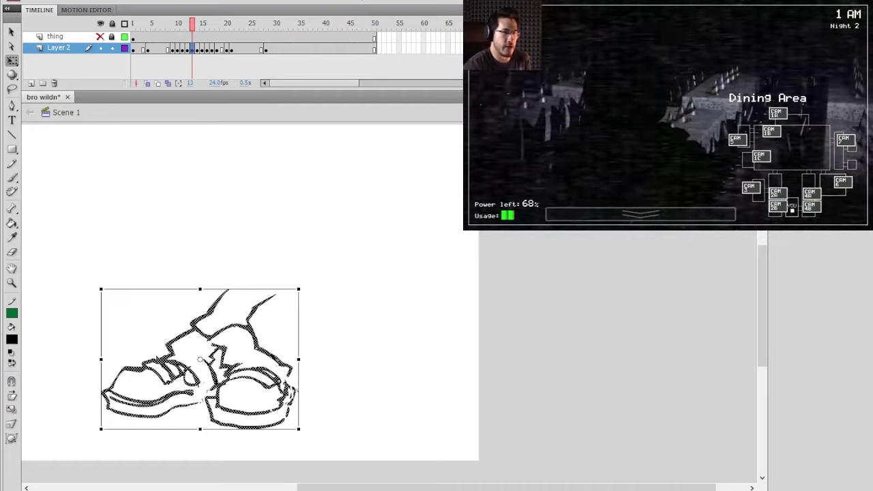
pyautogui.doubleClick(257, 340)
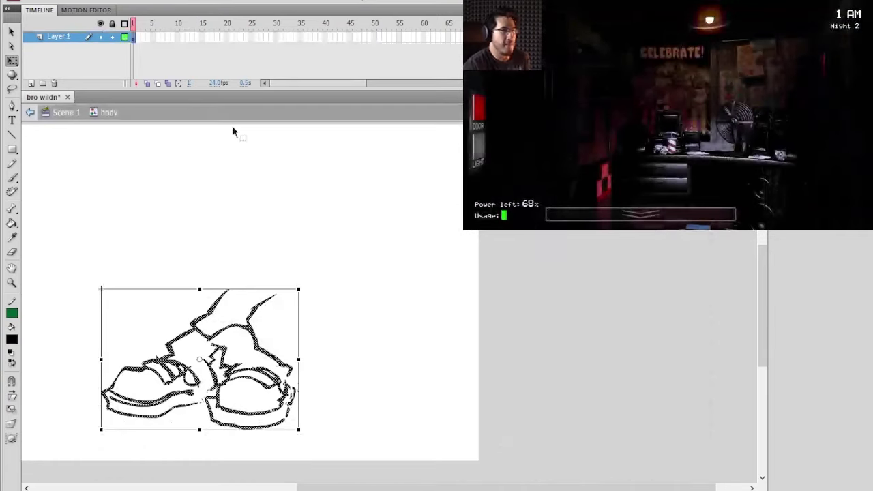
pyautogui.click(32, 83)
pyautogui.moveTo(67, 37); pyautogui.dragTo(71, 54)
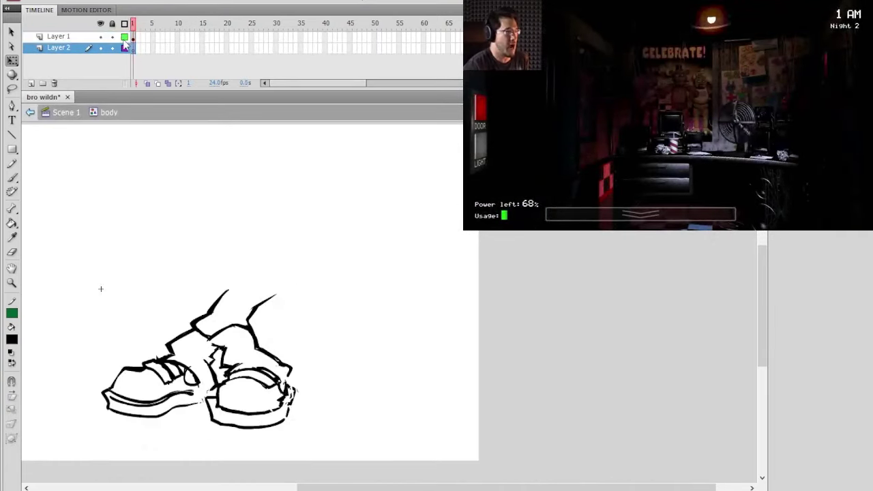
pyautogui.click(11, 178)
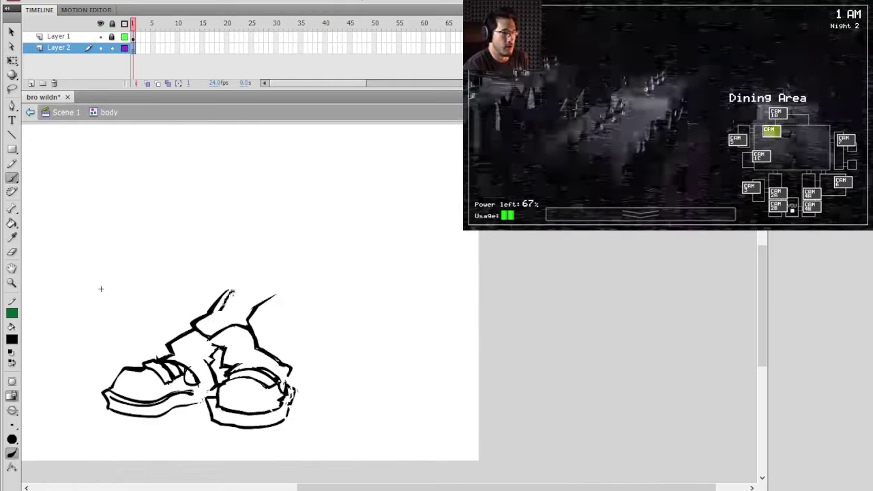
pyautogui.click(30, 113)
pyautogui.press('v')
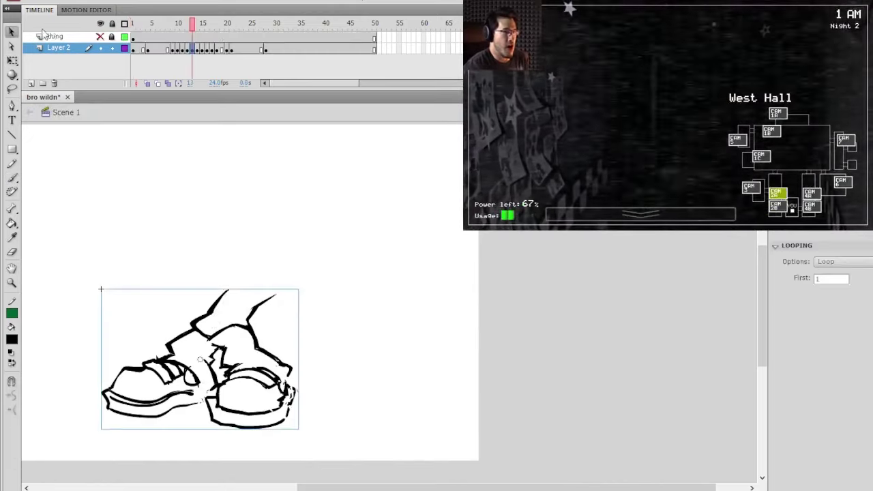
# Step: Sample the teal fill from the fist symbol on frame 17, and return to the body symbol on frame 13
pyautogui.moveTo(193, 24); pyautogui.dragTo(210, 27)
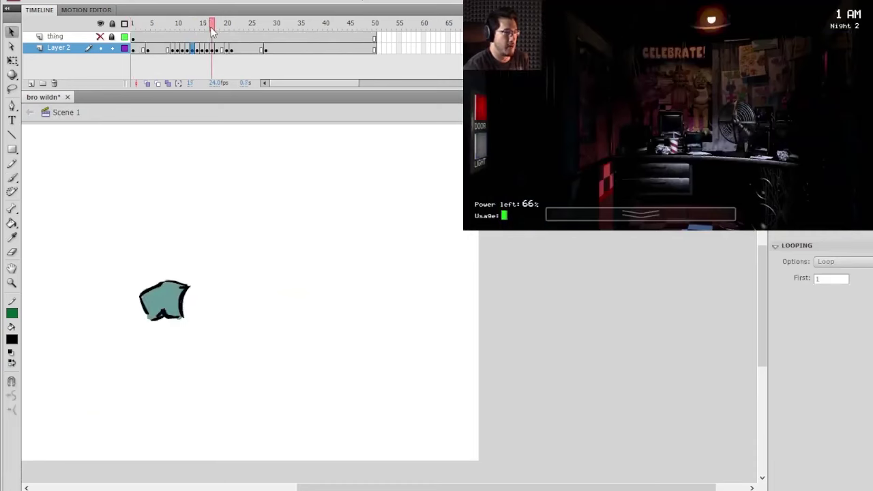
pyautogui.doubleClick(158, 294)
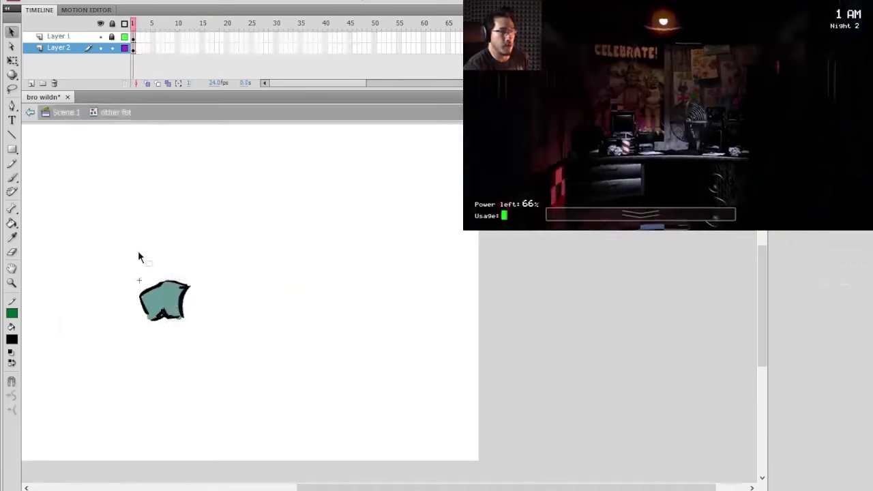
pyautogui.click(65, 112)
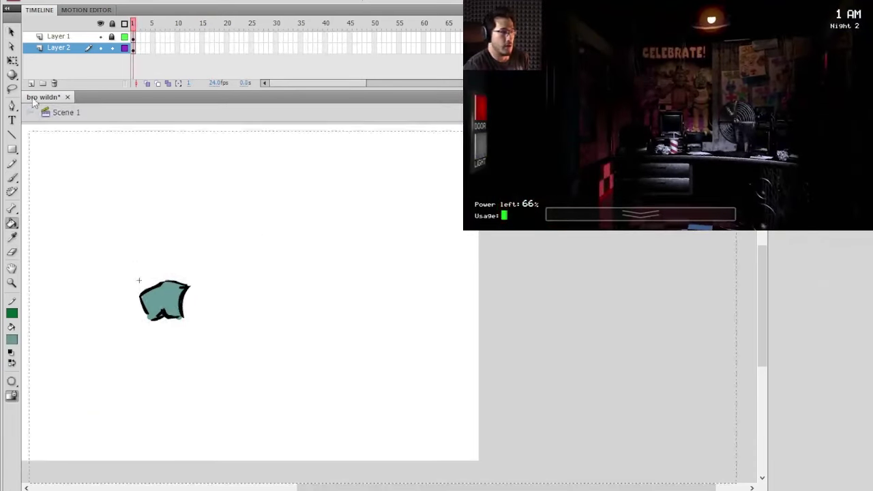
pyautogui.moveTo(202, 27)
pyautogui.mouseDown()
pyautogui.moveTo(176, 27)
pyautogui.moveTo(193, 36)
pyautogui.mouseUp()
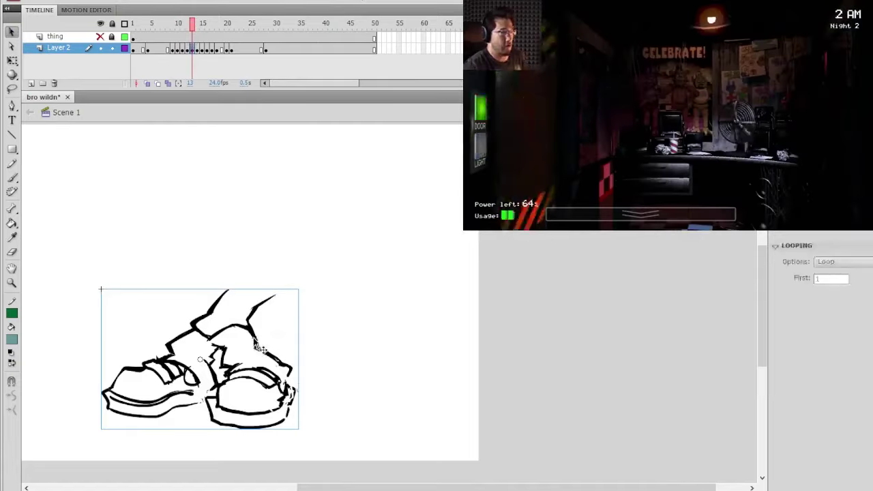
# Step: Brush teal along the inside of the leg and shoe outlines on Layer 2 of the body symbol, closing off the leg's upper end
pyautogui.doubleClick(257, 330)
pyautogui.press('b')
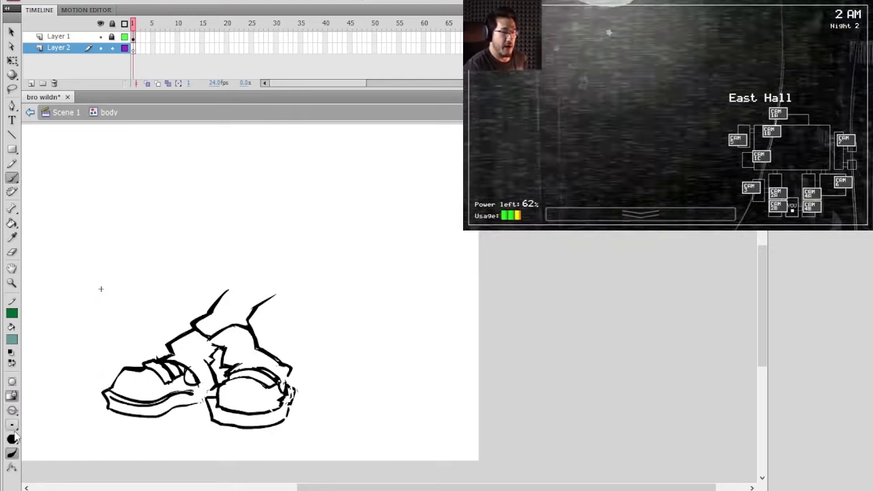
pyautogui.moveTo(230, 296)
pyautogui.mouseDown()
pyautogui.moveTo(211, 326)
pyautogui.moveTo(234, 303)
pyautogui.moveTo(233, 291)
pyautogui.moveTo(224, 310)
pyautogui.moveTo(196, 324)
pyautogui.moveTo(215, 329)
pyautogui.moveTo(176, 345)
pyautogui.moveTo(183, 358)
pyautogui.moveTo(175, 364)
pyautogui.moveTo(150, 368)
pyautogui.moveTo(165, 373)
pyautogui.moveTo(126, 374)
pyautogui.moveTo(110, 405)
pyautogui.moveTo(152, 414)
pyautogui.moveTo(213, 393)
pyautogui.moveTo(217, 420)
pyautogui.moveTo(248, 425)
pyautogui.moveTo(287, 420)
pyautogui.moveTo(287, 374)
pyautogui.mouseUp()
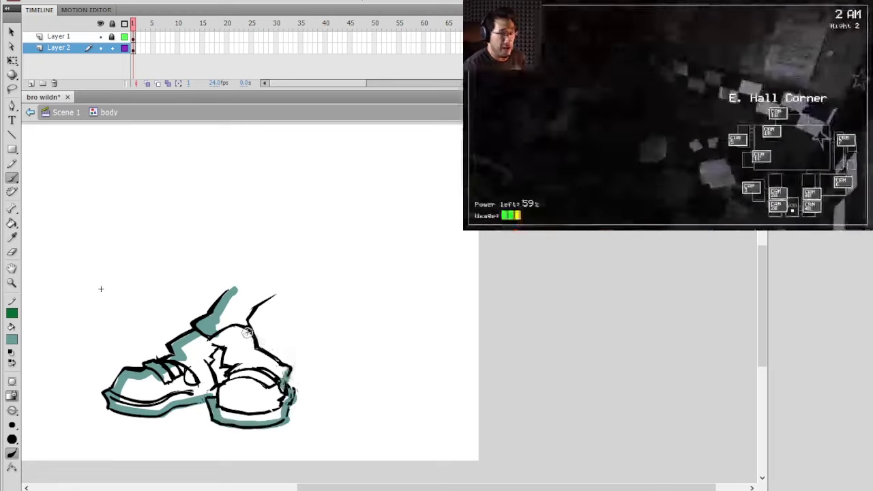
pyautogui.moveTo(244, 324)
pyautogui.mouseDown()
pyautogui.moveTo(255, 353)
pyautogui.moveTo(285, 376)
pyautogui.mouseUp()
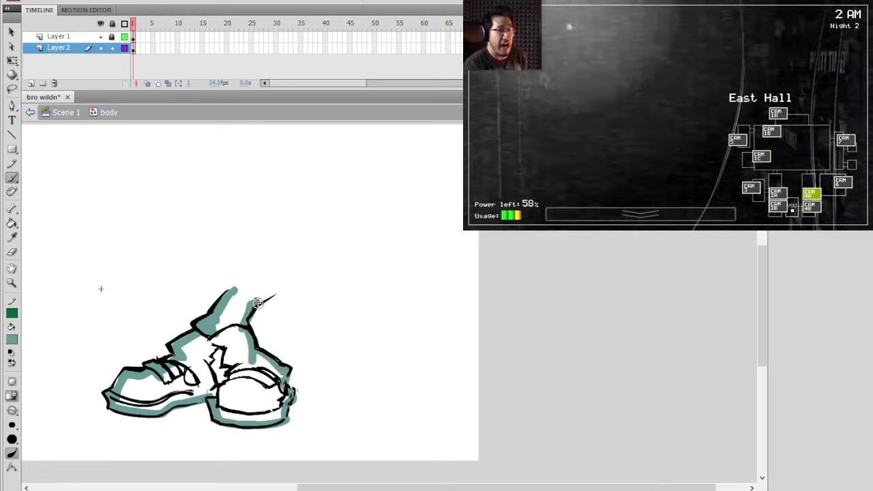
pyautogui.moveTo(244, 323)
pyautogui.mouseDown()
pyautogui.moveTo(275, 290)
pyautogui.moveTo(232, 292)
pyautogui.moveTo(263, 290)
pyautogui.moveTo(198, 309)
pyautogui.moveTo(217, 344)
pyautogui.moveTo(208, 361)
pyautogui.moveTo(221, 414)
pyautogui.moveTo(238, 368)
pyautogui.moveTo(221, 350)
pyautogui.moveTo(240, 372)
pyautogui.moveTo(227, 383)
pyautogui.mouseUp()
# Step: Fill the enclosed areas of the legs and shoes with teal and return to Scene 1
pyautogui.click(11, 223)
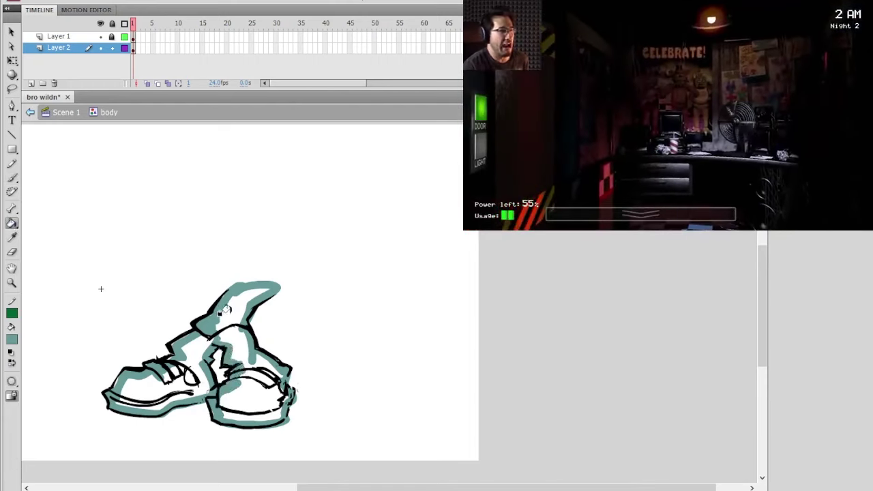
pyautogui.click(217, 315)
pyautogui.click(187, 348)
pyautogui.click(11, 177)
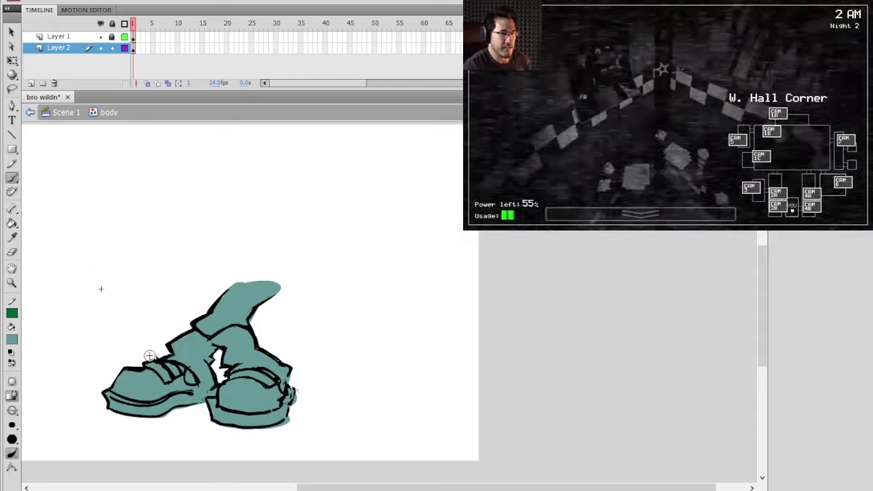
pyautogui.click(30, 112)
pyautogui.click(13, 32)
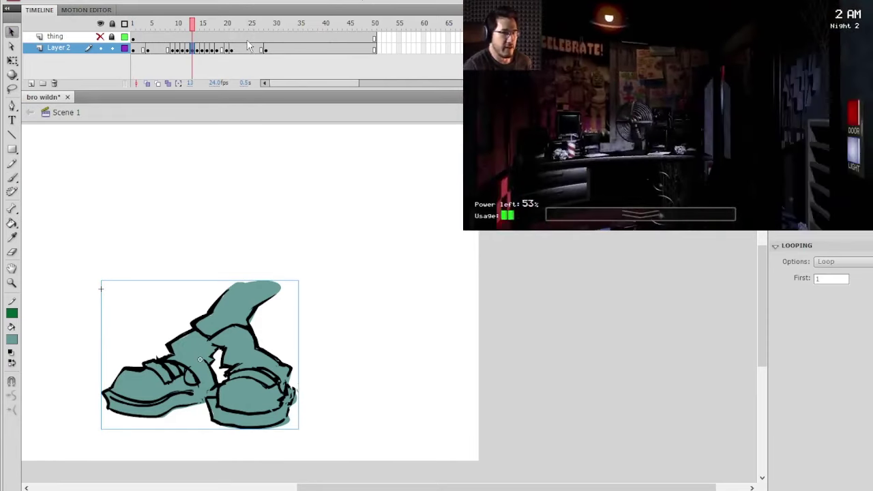
# Step: Insert a blank keyframe at frame 40 of Layer 2
pyautogui.moveTo(159, 24)
pyautogui.mouseDown()
pyautogui.moveTo(316, 35)
pyautogui.moveTo(326, 26)
pyautogui.mouseUp()
pyautogui.click(325, 49)
pyautogui.press('Delete')
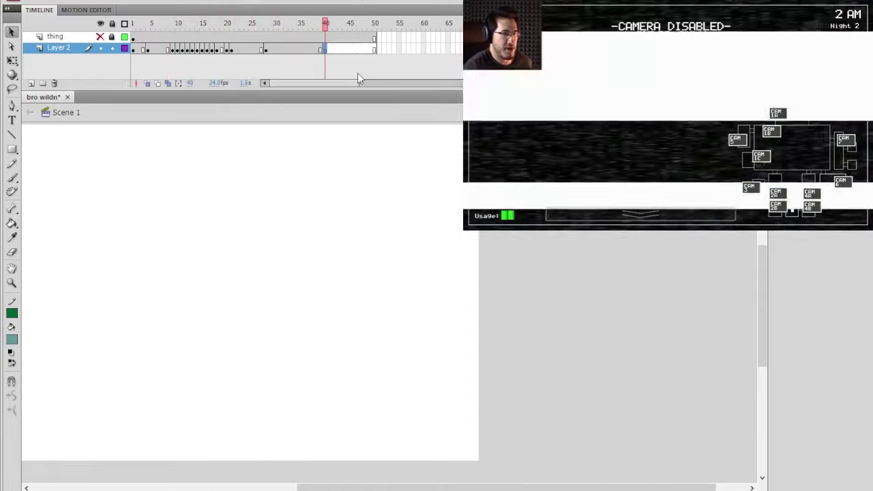
pyautogui.moveTo(315, 30)
pyautogui.mouseDown()
pyautogui.moveTo(197, 30)
pyautogui.moveTo(302, 34)
pyautogui.mouseUp()
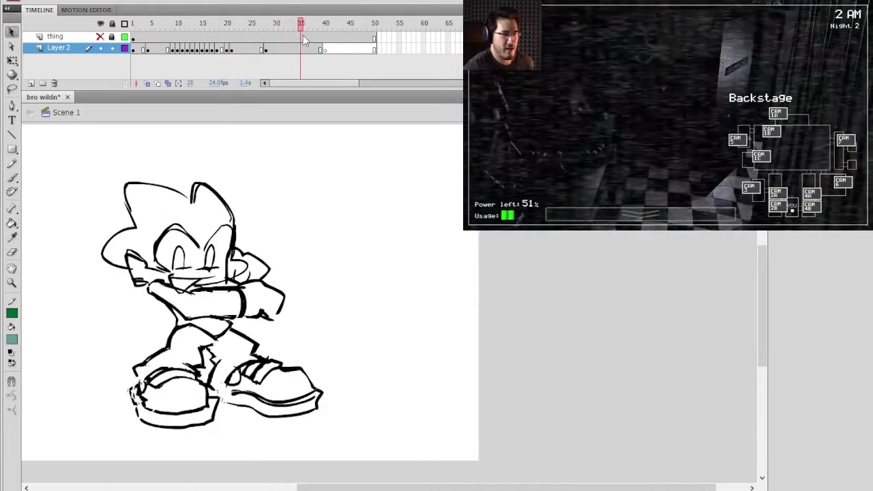
# Step: Copy the body symbol from frame 13 and paste it in place on the frame 40 keyframe
pyautogui.moveTo(303, 35); pyautogui.dragTo(193, 40)
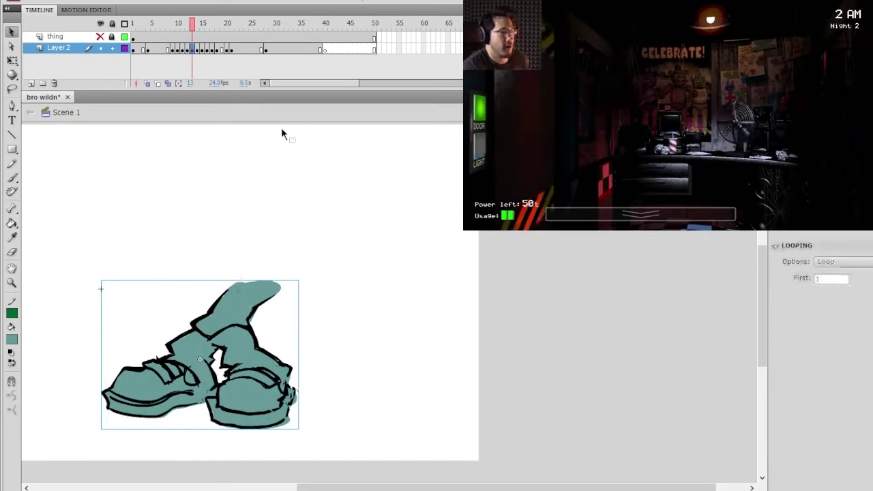
pyautogui.click(329, 48)
pyautogui.hotkey('ctrl', 'shift', 'v')
pyautogui.click(348, 141)
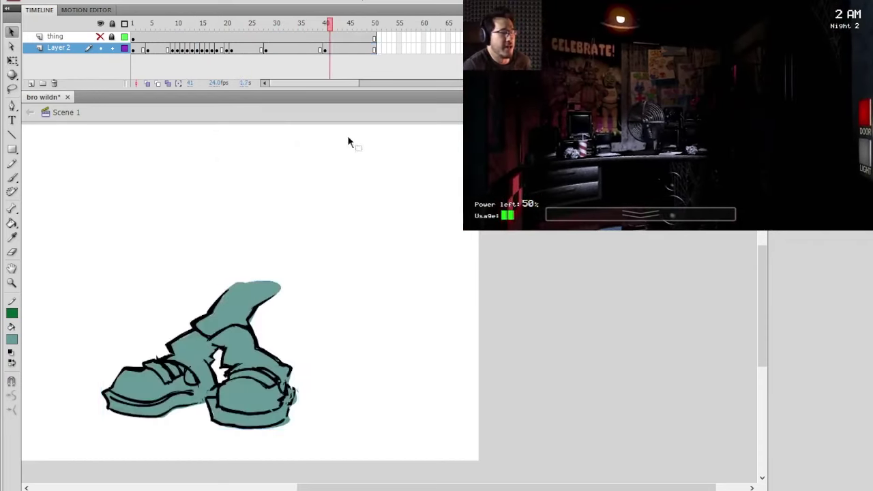
# Step: Copy the forearm symbol from frame 18 and paste it in place over the body in the frame 40 pose
pyautogui.moveTo(188, 26)
pyautogui.mouseDown()
pyautogui.moveTo(223, 29)
pyautogui.moveTo(204, 39)
pyautogui.mouseUp()
pyautogui.click(264, 300)
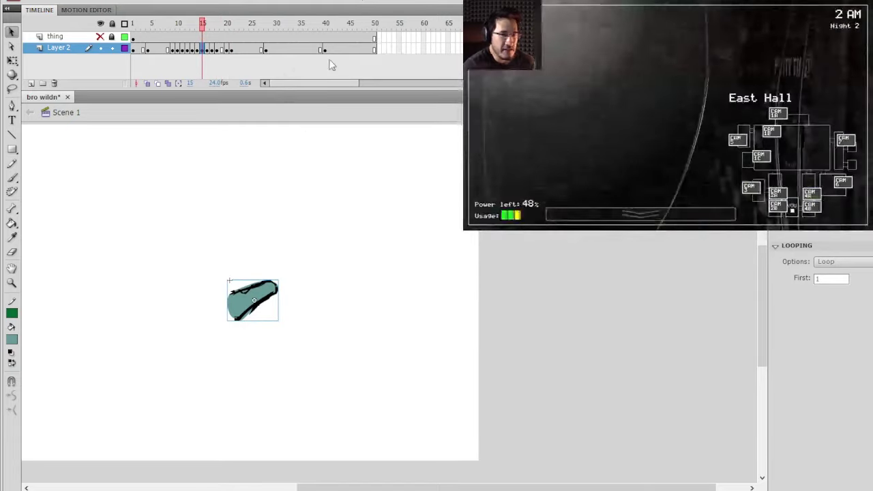
pyautogui.click(198, 49)
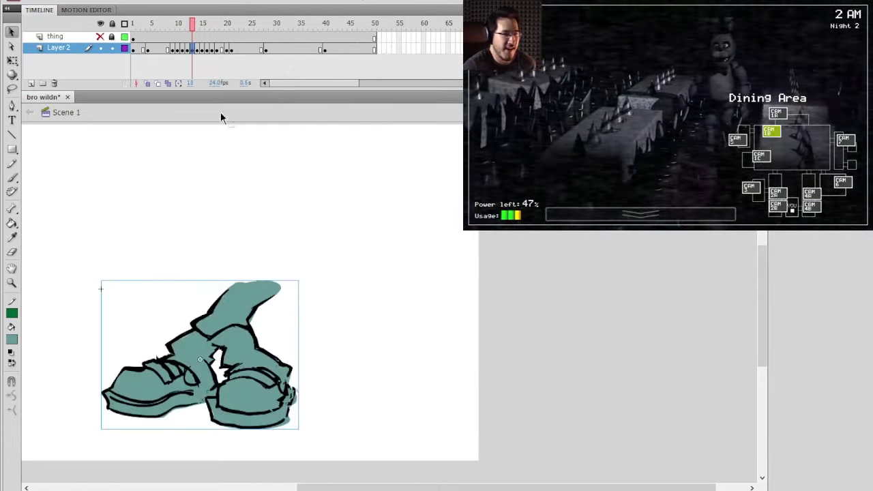
pyautogui.click(187, 51)
pyautogui.click(182, 50)
pyautogui.moveTo(179, 29); pyautogui.dragTo(219, 28)
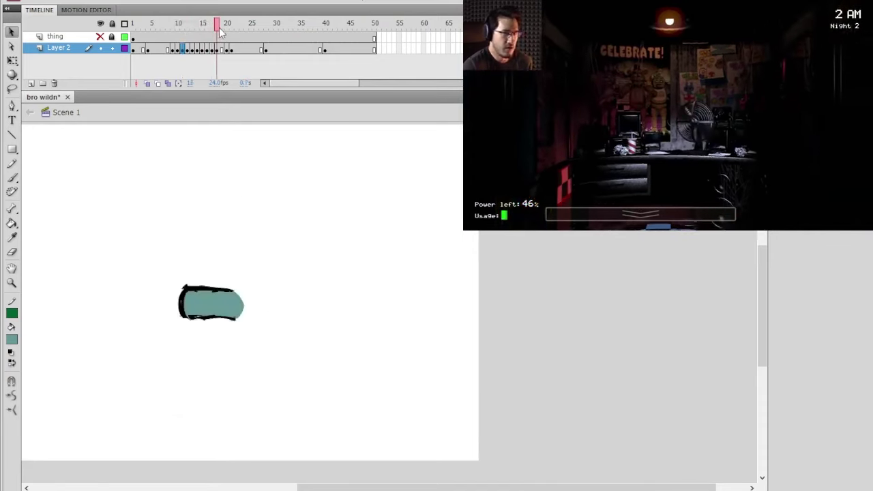
pyautogui.click(201, 289)
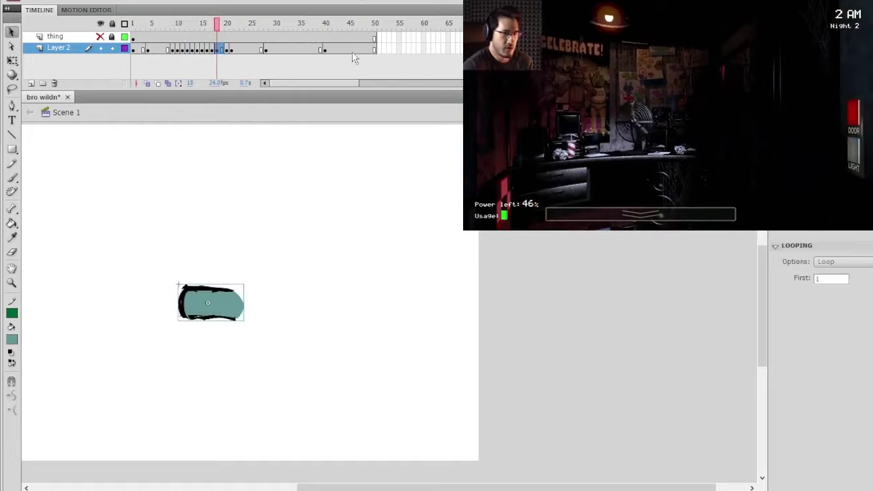
pyautogui.click(353, 50)
# Step: Copy the upper-arm symbol from frame 15 and paste it in place in the frame 40 pose
pyautogui.moveTo(215, 27)
pyautogui.mouseDown()
pyautogui.moveTo(227, 27)
pyautogui.moveTo(204, 29)
pyautogui.mouseUp()
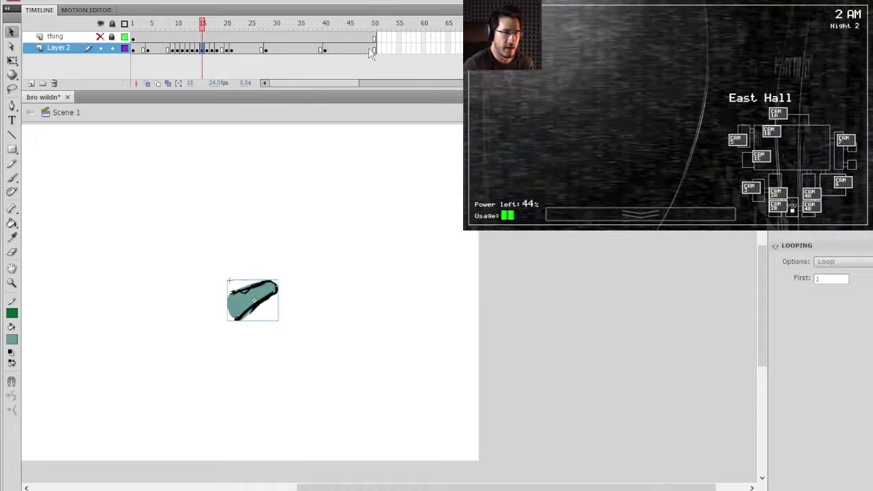
pyautogui.click(370, 50)
pyautogui.click(389, 215)
pyautogui.hotkey('ctrl', 'shift', 'v')
# Step: Copy the fist symbol from frame 17 and paste it in place at the end of the forearm in the frame 40 pose
pyautogui.click(192, 27)
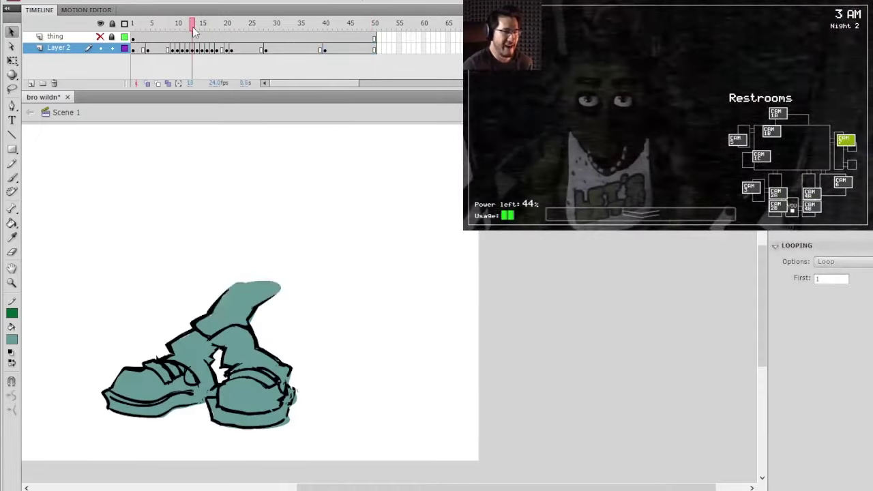
pyautogui.moveTo(192, 26); pyautogui.dragTo(210, 27)
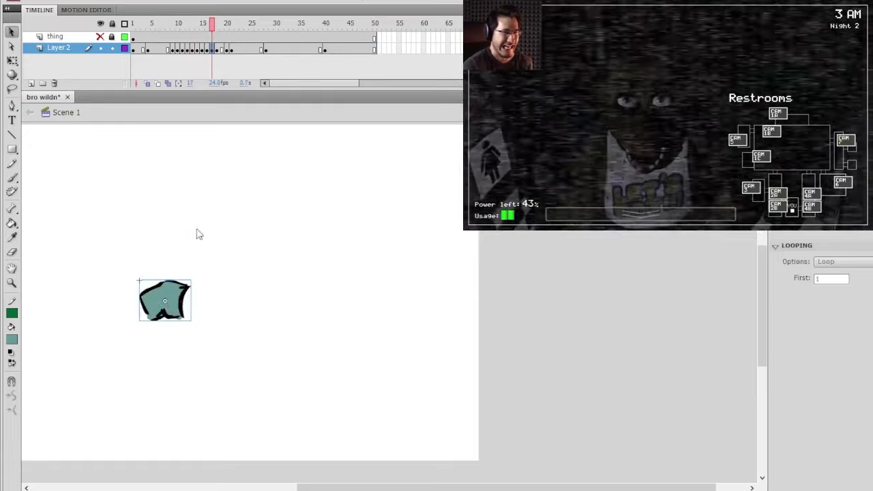
pyautogui.click(355, 49)
pyautogui.click(366, 212)
pyautogui.hotkey('ctrl', 'shift', 'v')
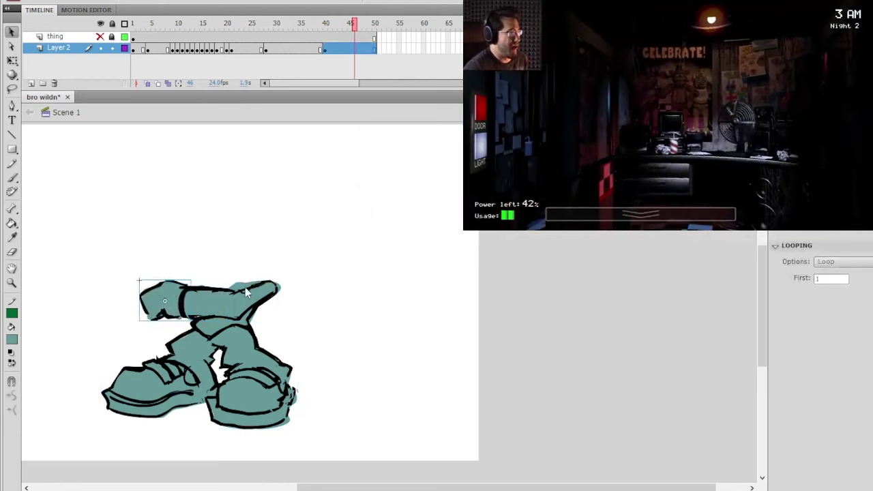
pyautogui.moveTo(160, 298); pyautogui.dragTo(177, 298)
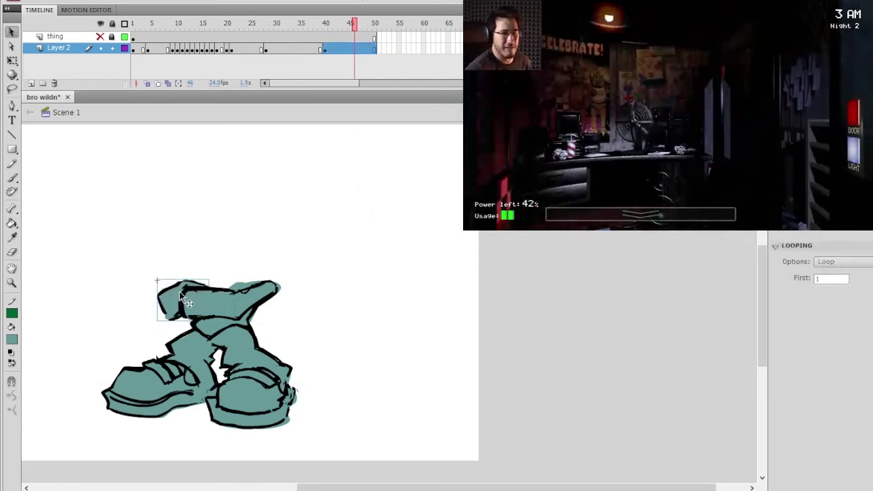
# Step: Copy the head symbol from frame 20, paste it in place in the frame 40 pose, and arrange it behind the arm
pyautogui.moveTo(261, 27); pyautogui.dragTo(234, 34)
pyautogui.click(227, 48)
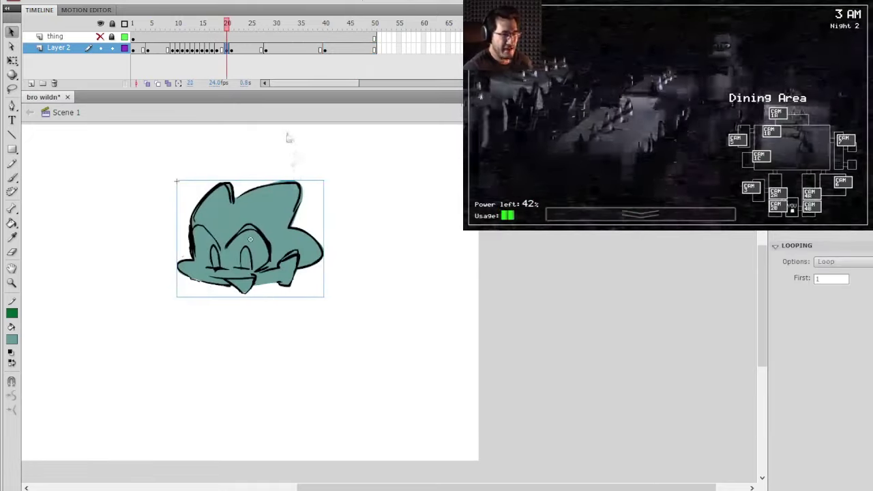
pyautogui.click(364, 49)
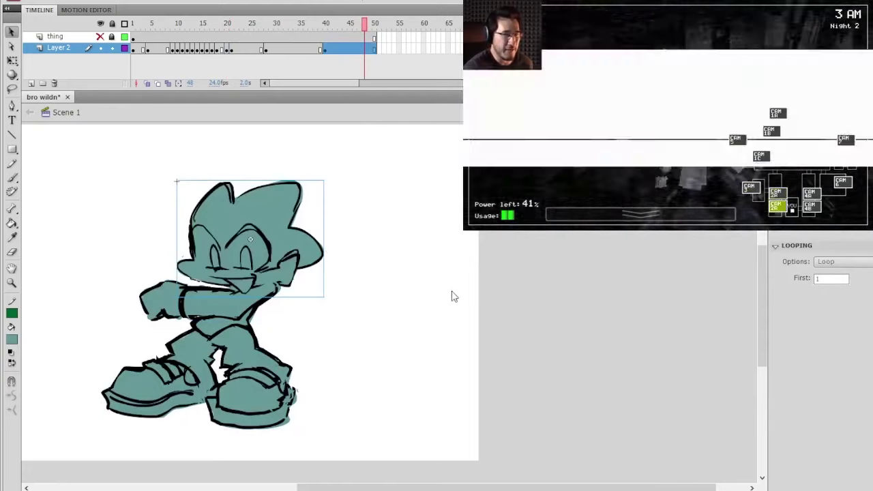
pyautogui.click(361, 238)
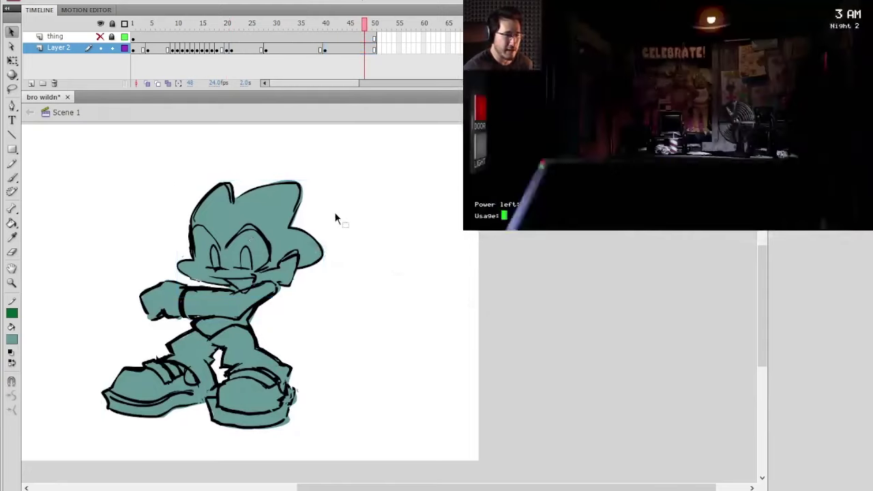
pyautogui.click(291, 245)
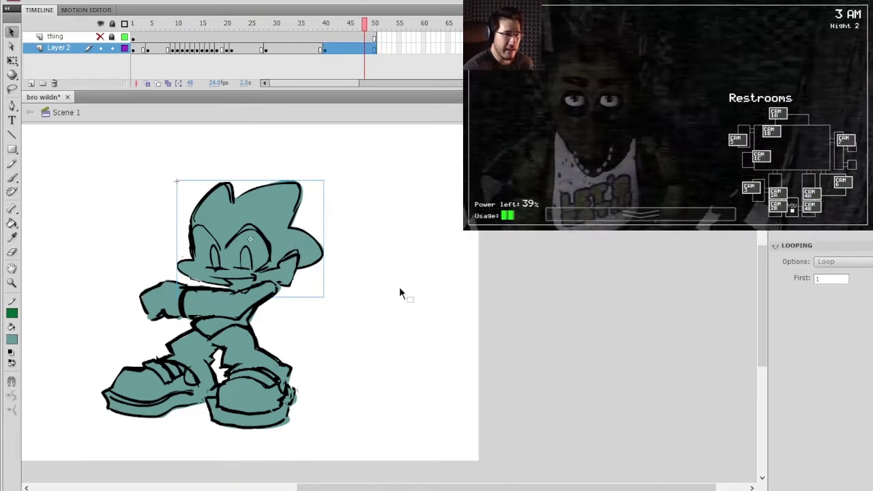
pyautogui.click(401, 286)
# Step: Copy the second hand symbol from frame 21, paste it in place in the frame 40 pose, and arrange it behind the head
pyautogui.moveTo(338, 23)
pyautogui.mouseDown()
pyautogui.moveTo(200, 28)
pyautogui.moveTo(166, 42)
pyautogui.moveTo(236, 27)
pyautogui.mouseUp()
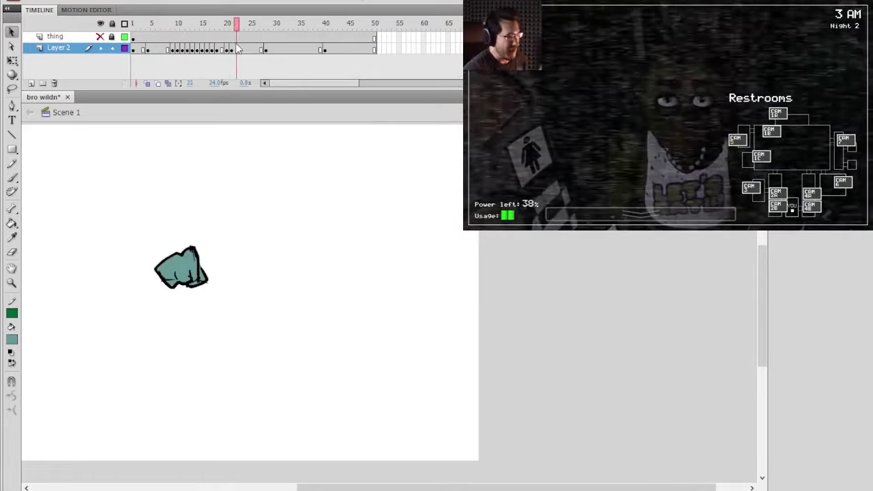
pyautogui.click(183, 266)
pyautogui.click(339, 48)
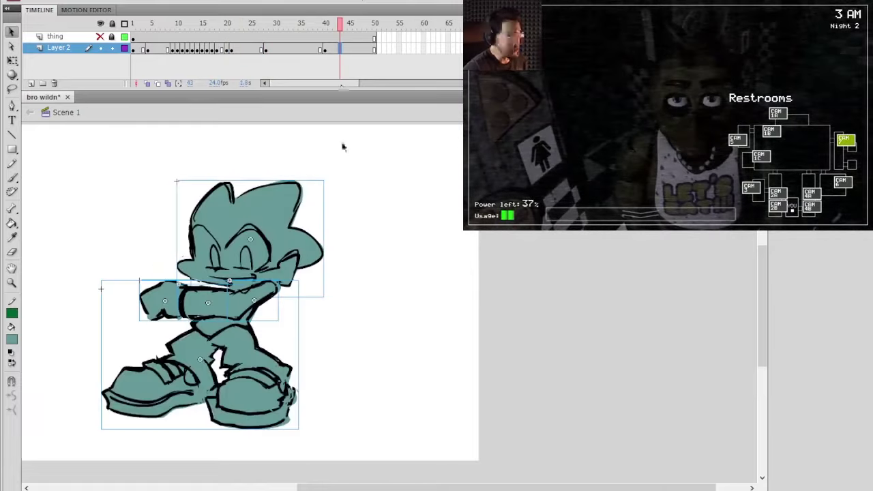
pyautogui.click(379, 181)
pyautogui.hotkey('ctrl', 'shift', 'v')
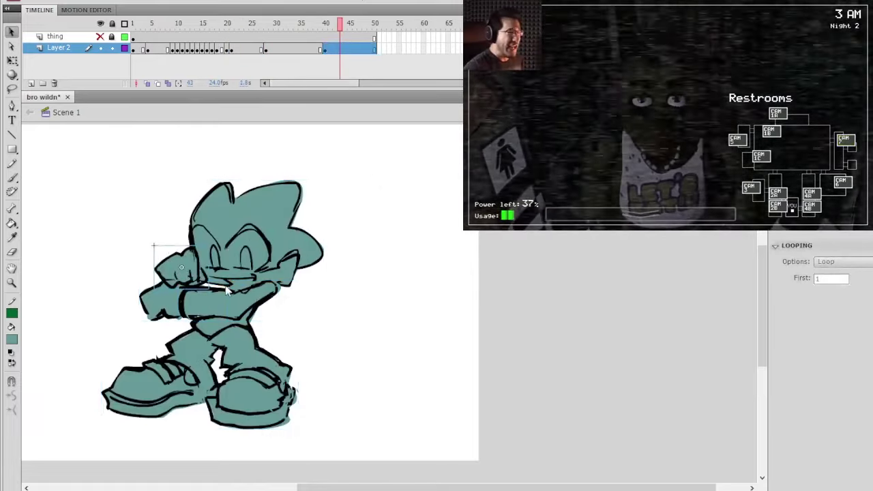
pyautogui.click(392, 326)
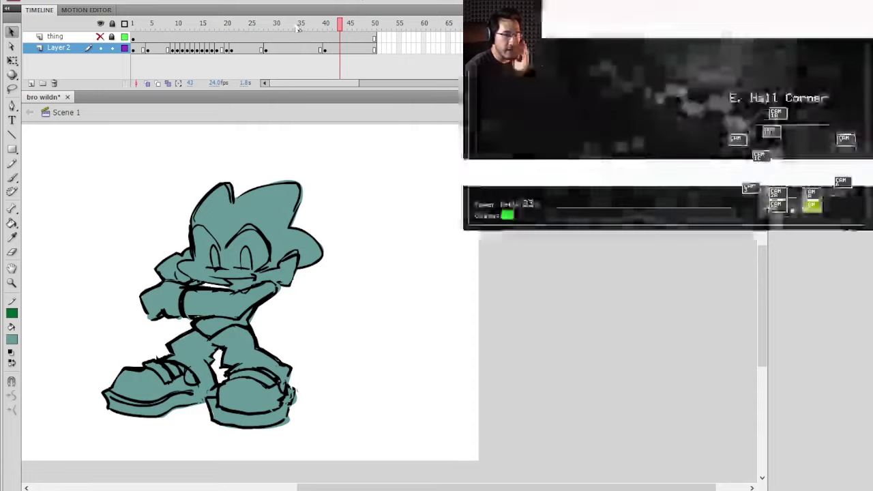
# Step: Extend both layers past frame 65 and insert a keyframe at frame 48 of Layer 2
pyautogui.moveTo(339, 24); pyautogui.dragTo(350, 40)
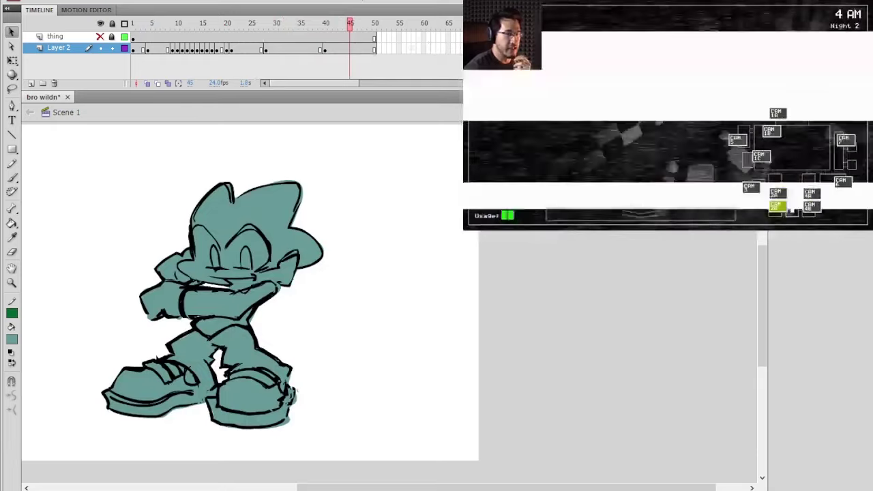
pyautogui.click(374, 24)
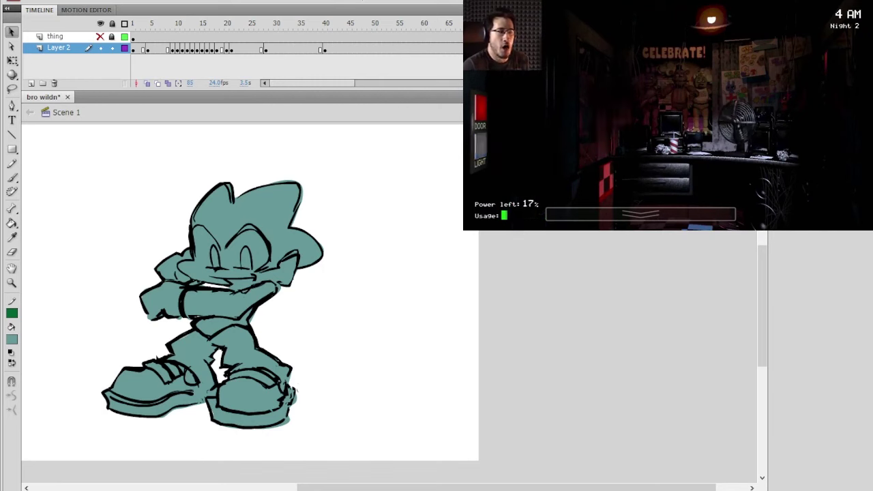
pyautogui.moveTo(328, 25); pyautogui.dragTo(353, 39)
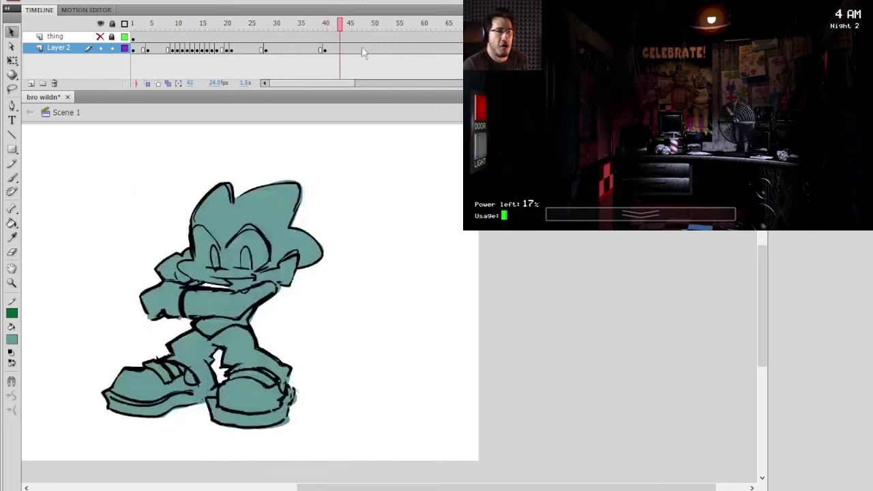
pyautogui.click(364, 49)
pyautogui.click(319, 212)
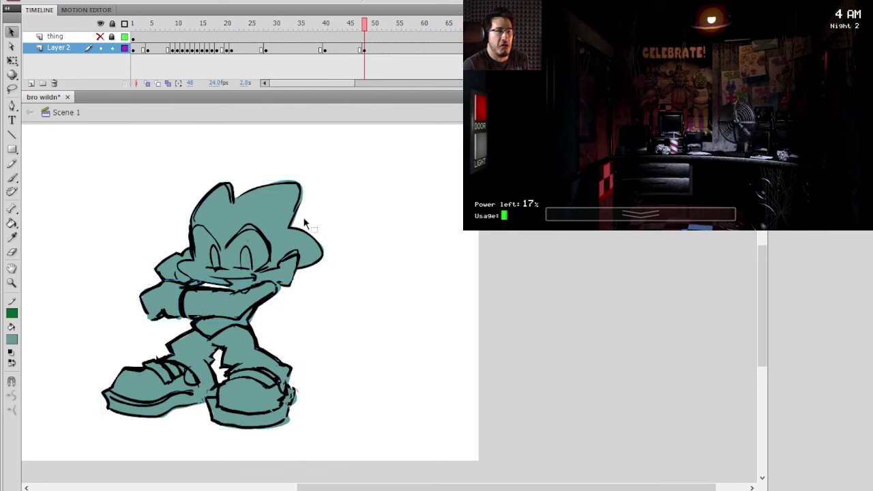
# Step: Try to rotate the body symbol on frame 48 slightly clockwise about a pivot moved onto the front shoe
pyautogui.click(256, 352)
pyautogui.press('q')
pyautogui.moveTo(200, 360); pyautogui.dragTo(226, 396)
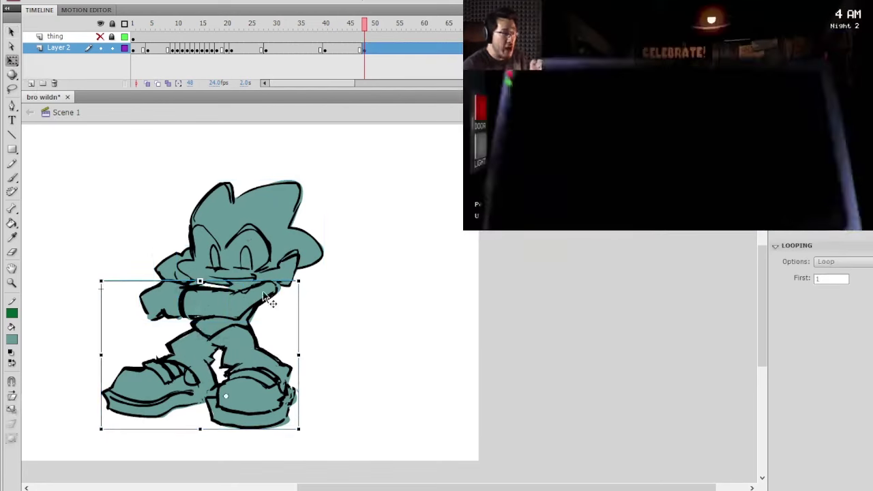
pyautogui.moveTo(256, 280); pyautogui.dragTo(304, 318)
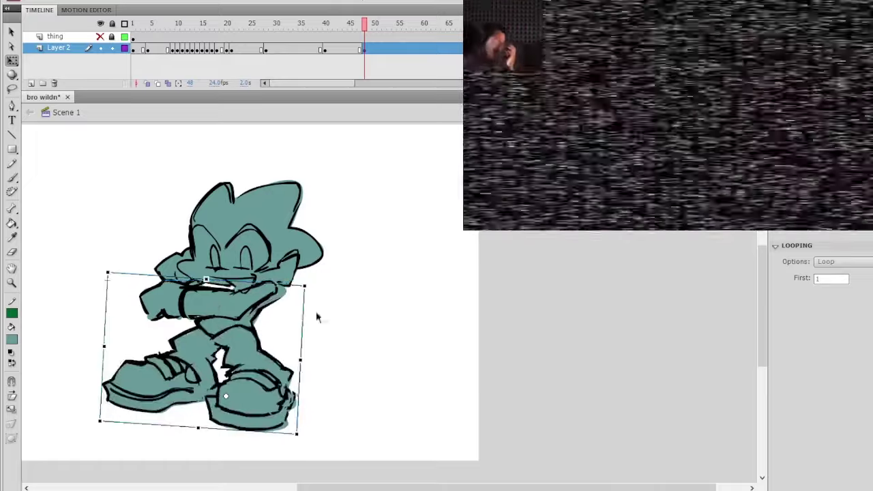
pyautogui.hotkey('ctrl', 'z')
pyautogui.hotkey('ctrl', 'z')
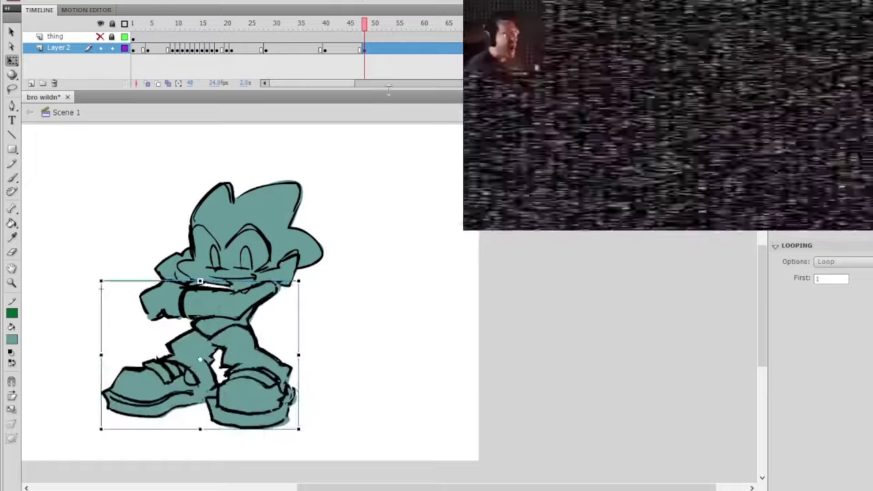
pyautogui.click(365, 253)
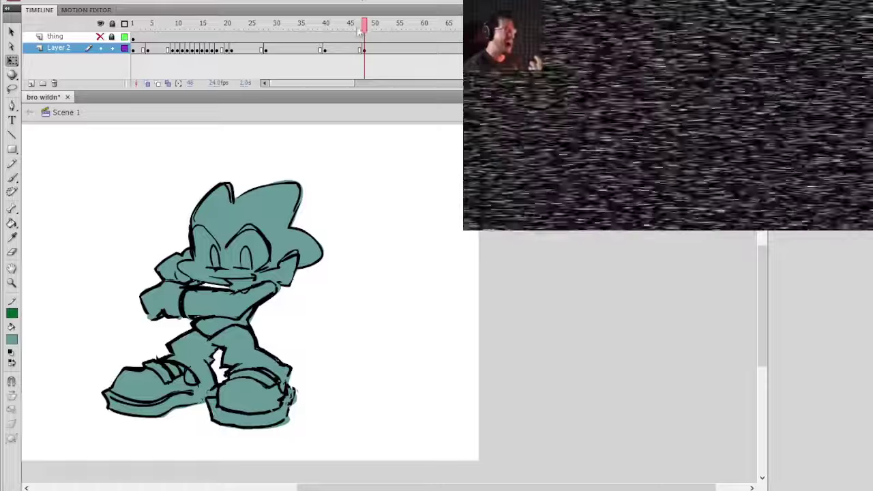
# Step: Open the body symbol on frame 13, delete its teal fill along with Layer 2, and return to Scene 1
pyautogui.moveTo(363, 24)
pyautogui.mouseDown()
pyautogui.moveTo(182, 27)
pyautogui.moveTo(256, 43)
pyautogui.moveTo(395, 41)
pyautogui.moveTo(175, 29)
pyautogui.moveTo(194, 32)
pyautogui.mouseUp()
pyautogui.click(411, 187)
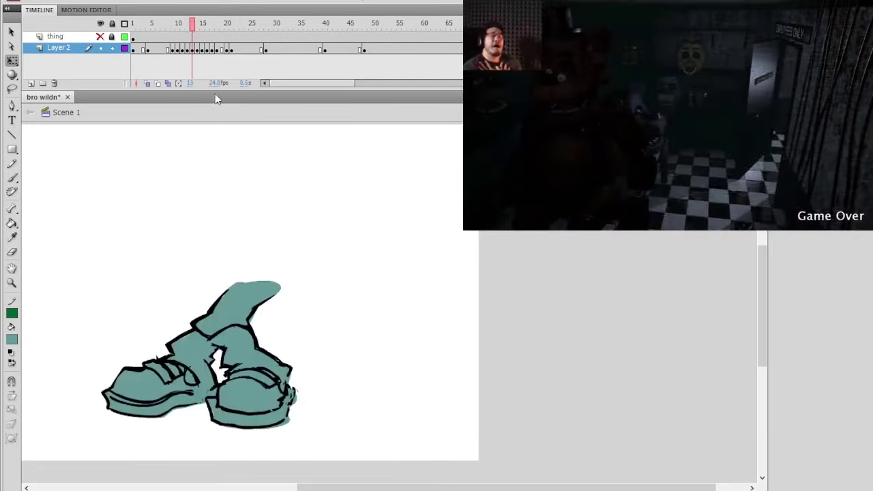
pyautogui.click(240, 315)
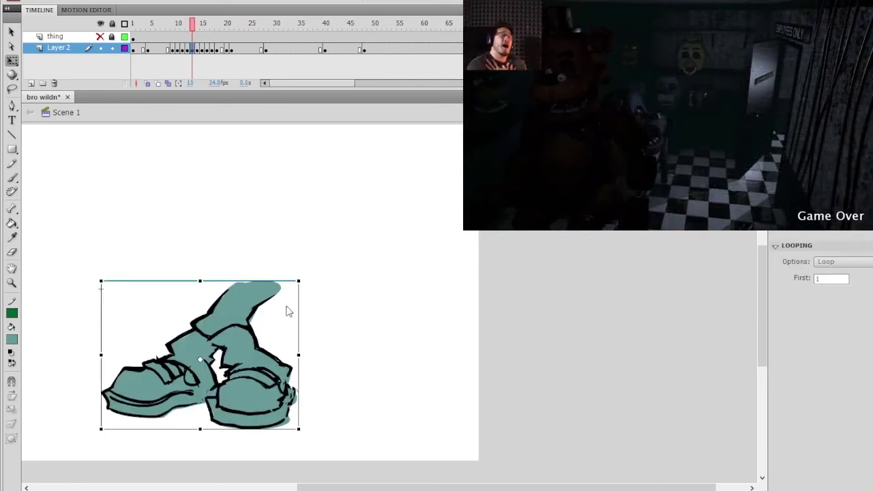
pyautogui.doubleClick(225, 332)
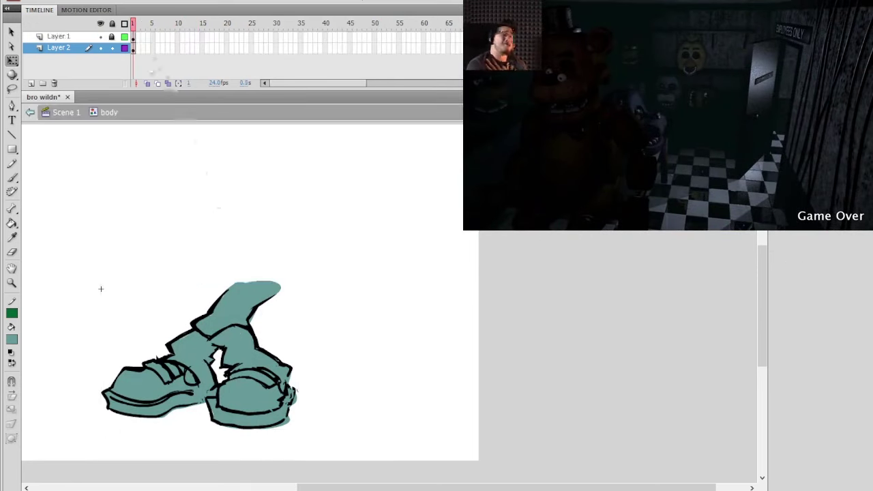
pyautogui.click(238, 309)
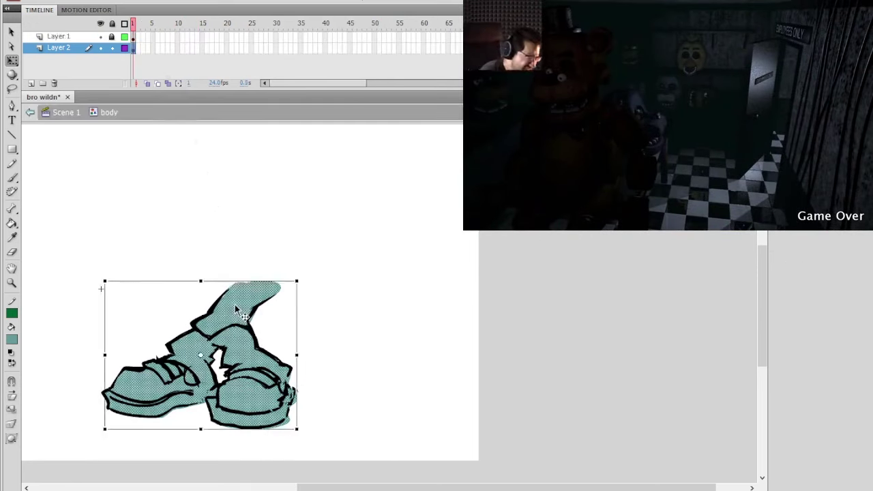
pyautogui.press('Delete')
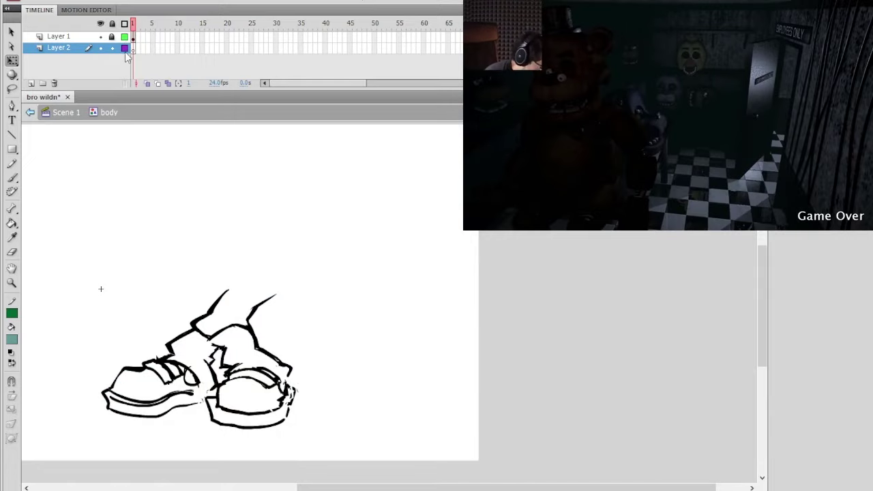
pyautogui.click(54, 84)
pyautogui.click(59, 114)
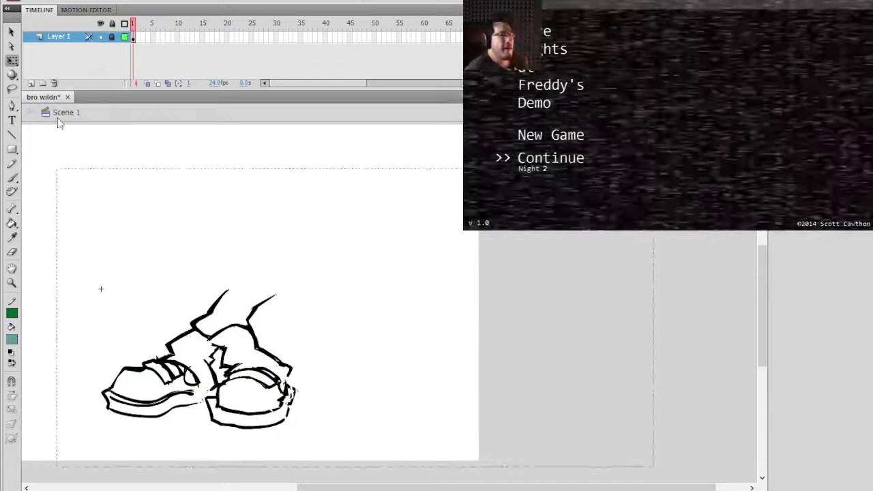
# Step: Break apart the body symbol on frame 13 and repeat its line art in added keyframes at frames 14 and 15
pyautogui.hotkey('ctrl', 'b')
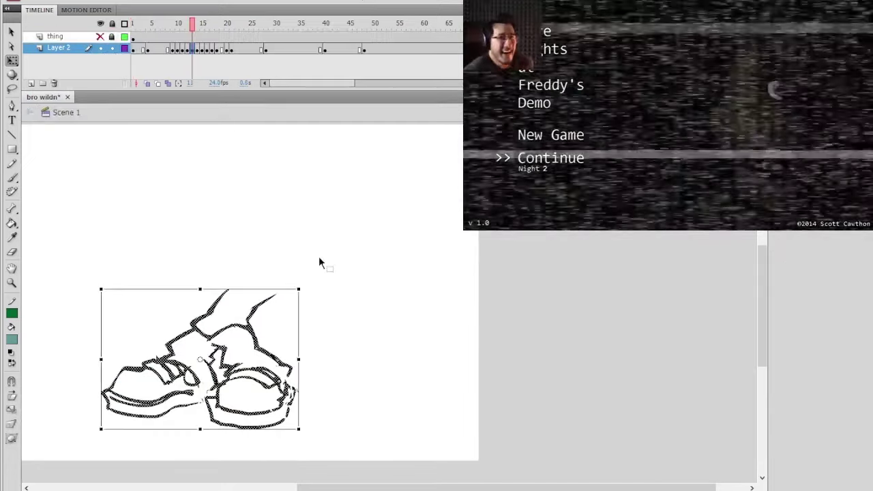
pyautogui.click(317, 257)
pyautogui.press('F5')
pyautogui.press('F5')
pyautogui.press('F5')
pyautogui.click(202, 49)
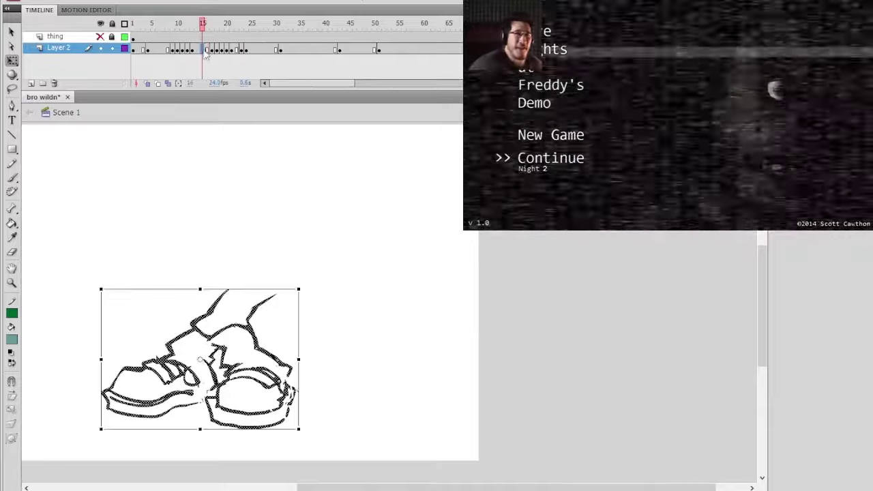
pyautogui.click(196, 49)
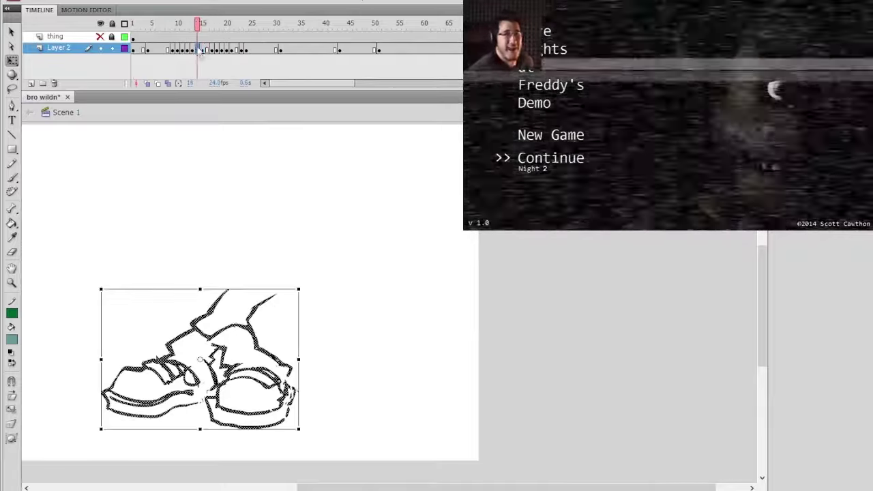
pyautogui.click(322, 205)
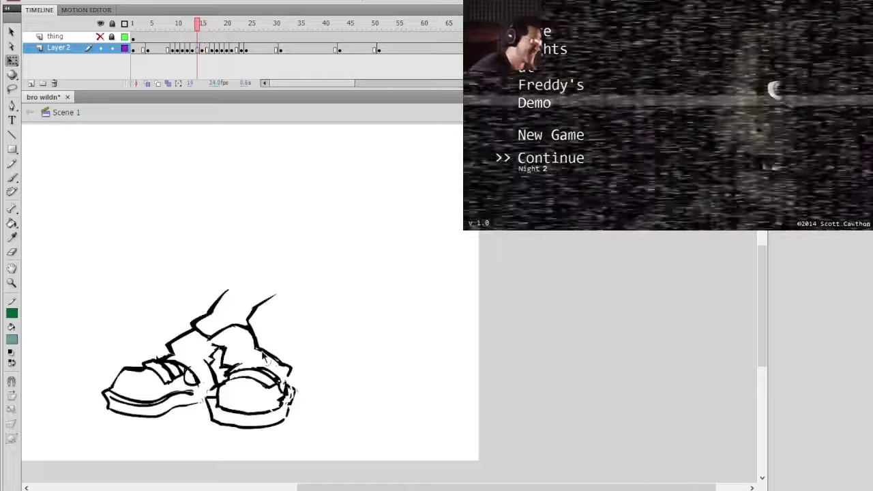
pyautogui.doubleClick(263, 355)
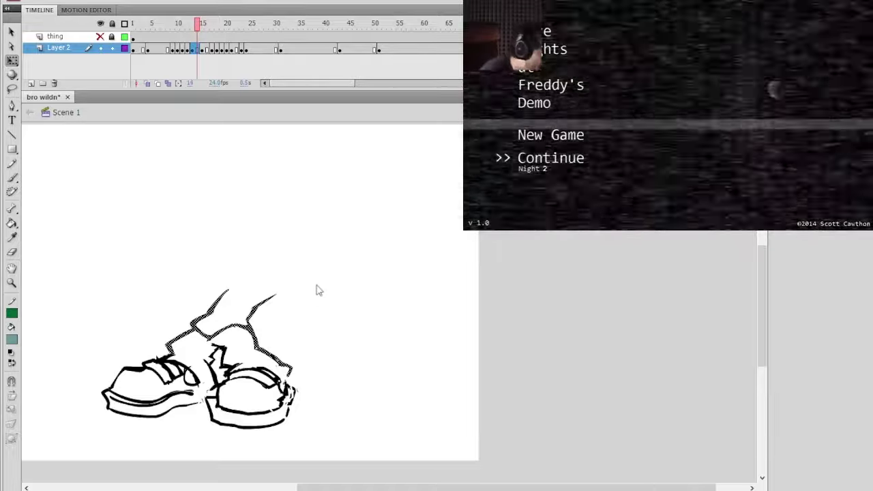
pyautogui.click(307, 314)
pyautogui.doubleClick(273, 379)
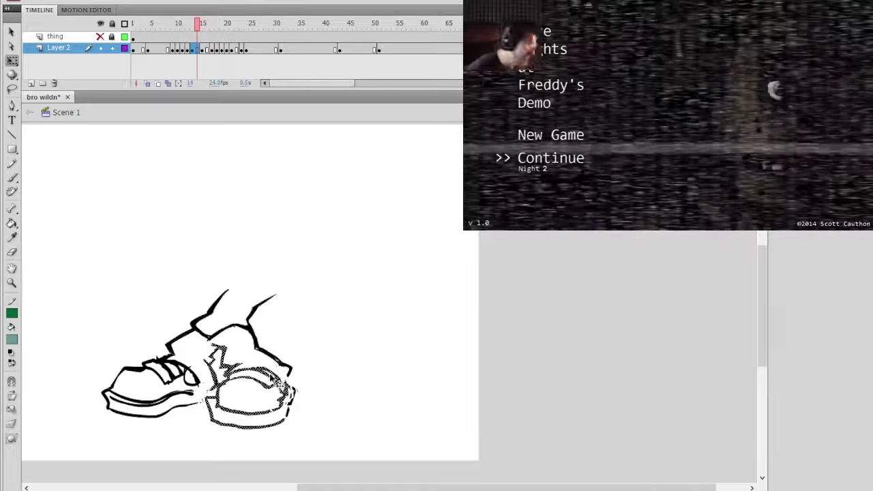
pyautogui.click(207, 49)
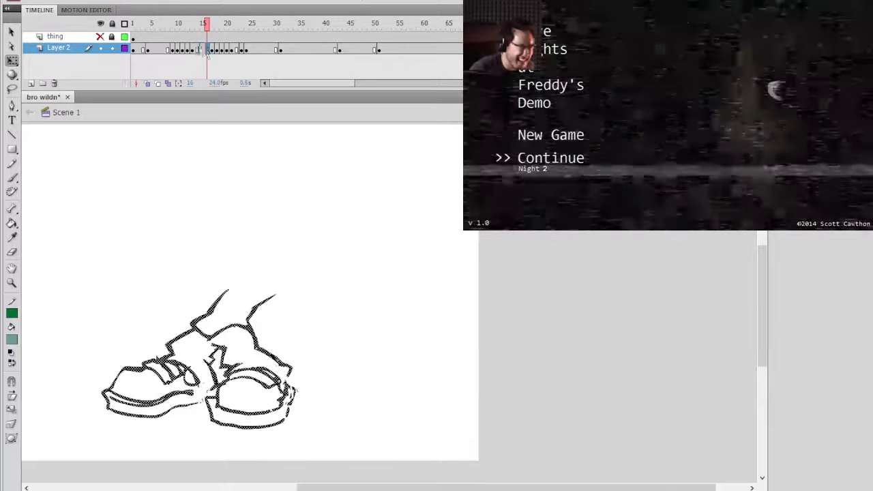
# Step: Lasso the leg and torso lines on frame 14 and delete them, leaving only the two shoe outlines
pyautogui.click(199, 49)
pyautogui.click(13, 90)
pyautogui.click(298, 305)
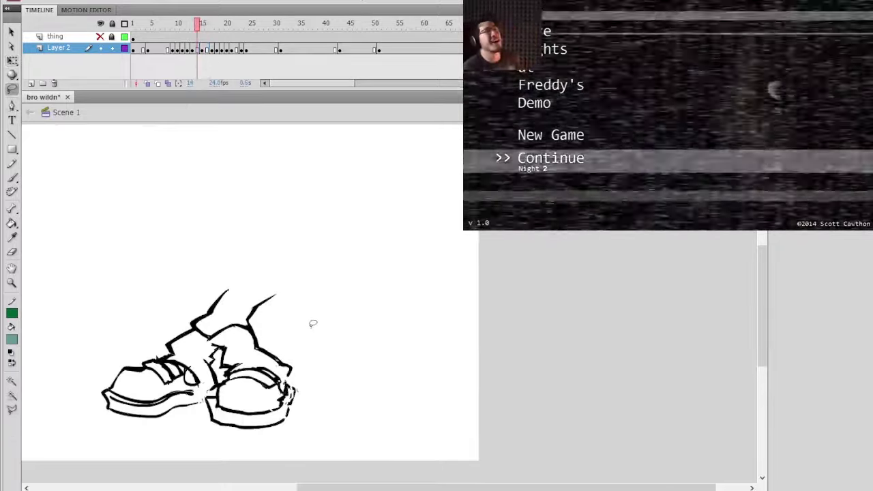
pyautogui.keyDown('ctrl'); pyautogui.click(310, 323); pyautogui.keyUp('ctrl')
pyautogui.moveTo(343, 323); pyautogui.dragTo(366, 318)
pyautogui.moveTo(288, 195)
pyautogui.mouseDown()
pyautogui.moveTo(206, 211)
pyautogui.moveTo(107, 316)
pyautogui.moveTo(119, 357)
pyautogui.mouseUp()
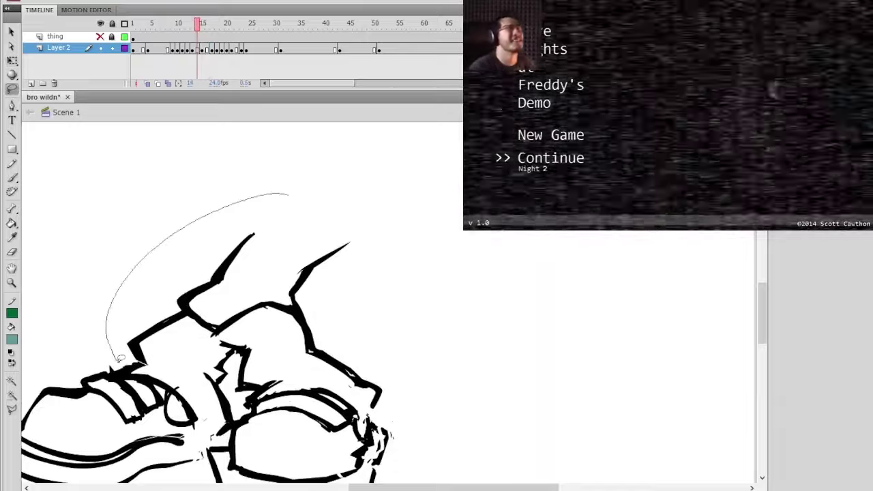
pyautogui.moveTo(237, 408)
pyautogui.mouseDown()
pyautogui.moveTo(239, 394)
pyautogui.moveTo(239, 401)
pyautogui.moveTo(345, 386)
pyautogui.moveTo(415, 224)
pyautogui.mouseUp()
pyautogui.press('Delete')
pyautogui.hotkey('ctrl', '-')
pyautogui.hotkey('ctrl', '=')
pyautogui.moveTo(295, 405)
pyautogui.mouseDown()
pyautogui.moveTo(353, 345)
pyautogui.moveTo(314, 306)
pyautogui.mouseUp()
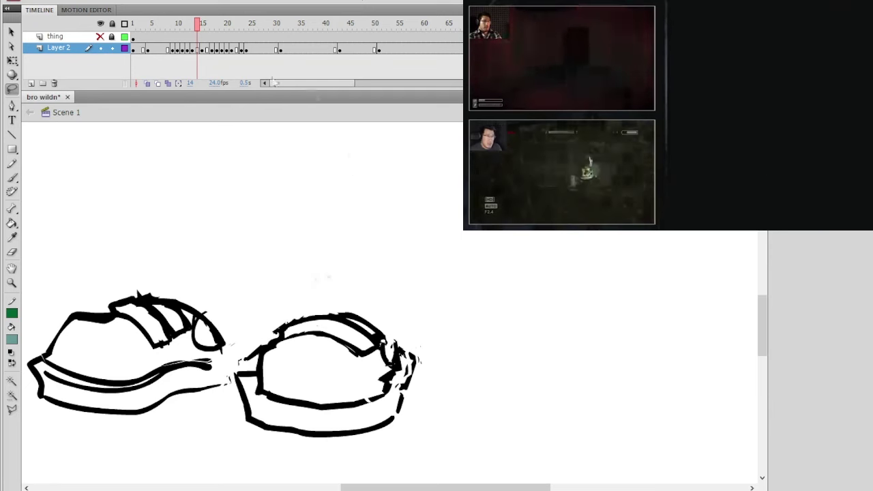
# Step: Lasso the back shoe's outline on frame 14 and delete it, keeping only the front shoe
pyautogui.click(202, 49)
pyautogui.click(198, 50)
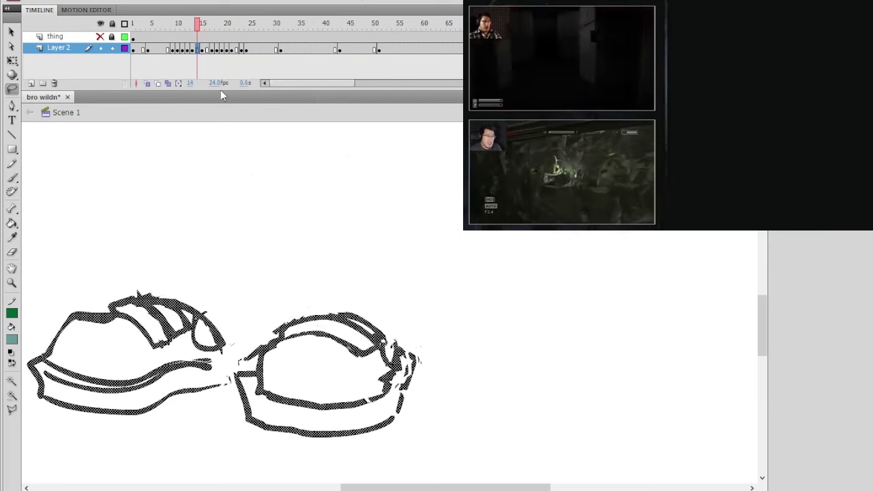
pyautogui.click(246, 254)
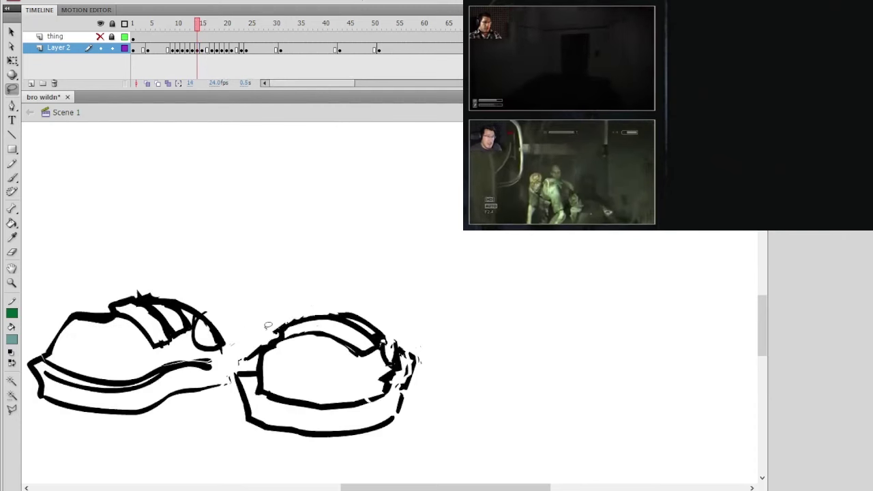
pyautogui.moveTo(268, 326)
pyautogui.mouseDown()
pyautogui.moveTo(219, 408)
pyautogui.moveTo(22, 396)
pyautogui.moveTo(279, 207)
pyautogui.mouseUp()
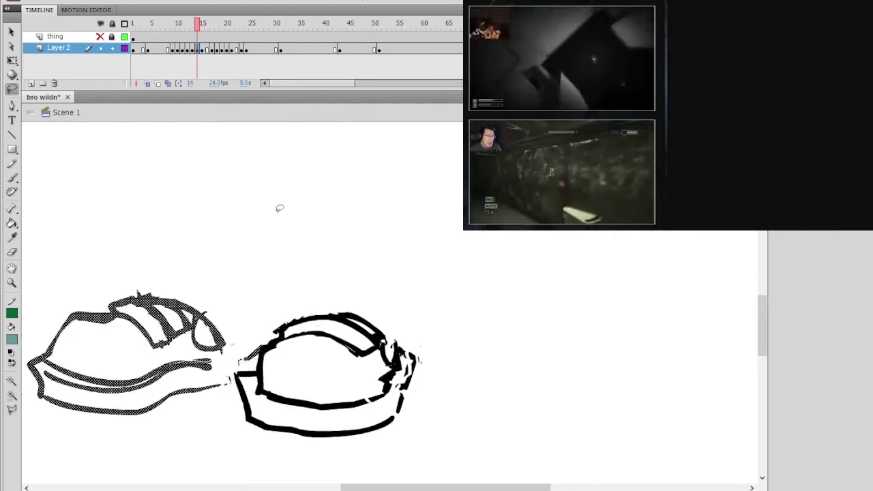
pyautogui.press('Delete')
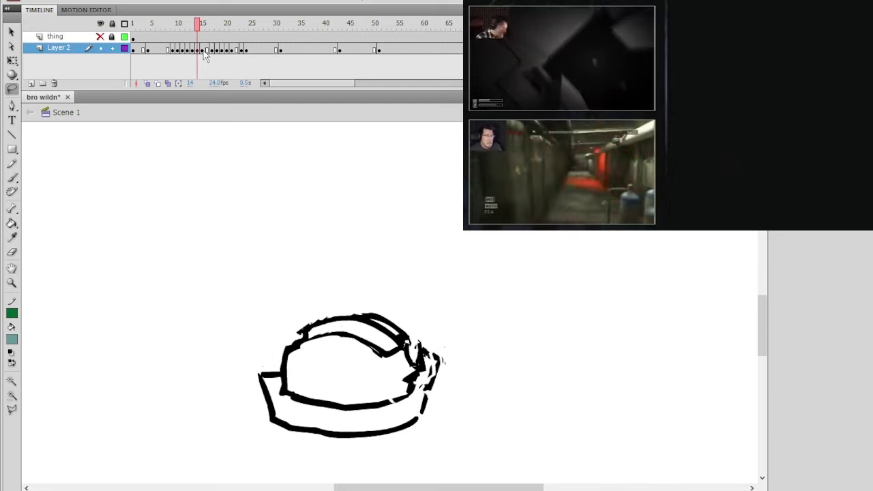
# Step: Lasso the front shoe's outline on frame 13 and delete it, keeping only the back shoe
pyautogui.click(207, 50)
pyautogui.click(202, 50)
pyautogui.click(197, 51)
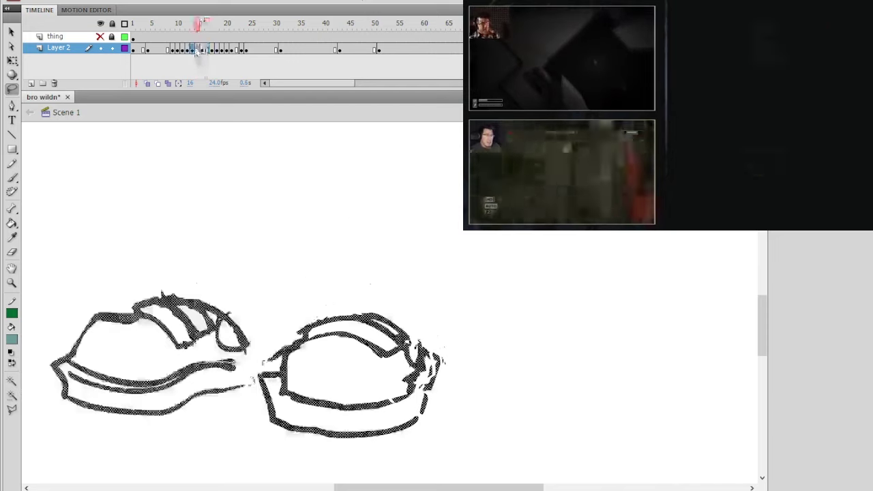
pyautogui.click(193, 50)
pyautogui.click(288, 301)
pyautogui.moveTo(288, 337)
pyautogui.mouseDown()
pyautogui.moveTo(250, 368)
pyautogui.moveTo(516, 332)
pyautogui.moveTo(293, 319)
pyautogui.mouseUp()
pyautogui.press('Delete')
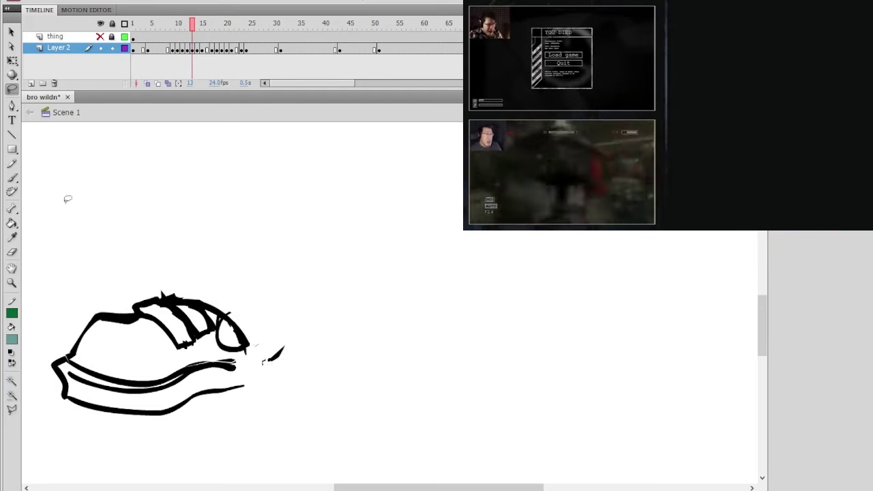
# Step: Paint a small teal reference dab above the back shoe and sample black from the shoe's outline
pyautogui.click(12, 177)
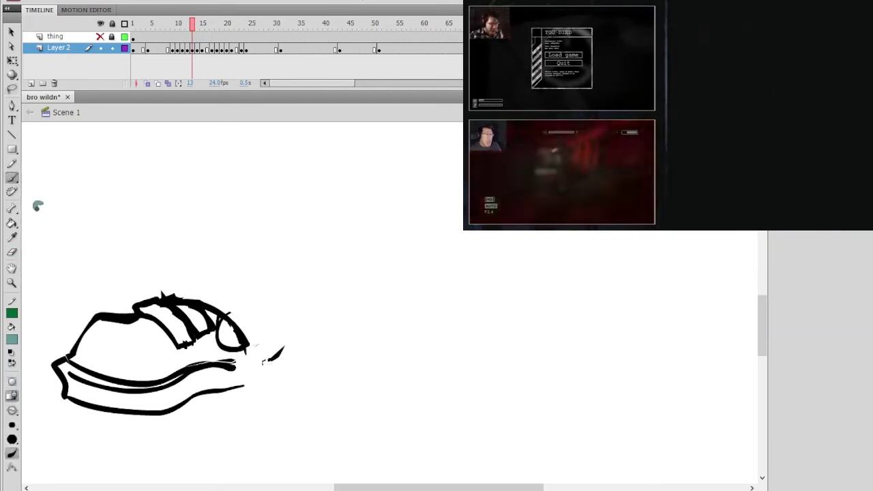
pyautogui.click(39, 205)
pyautogui.click(11, 236)
pyautogui.click(193, 327)
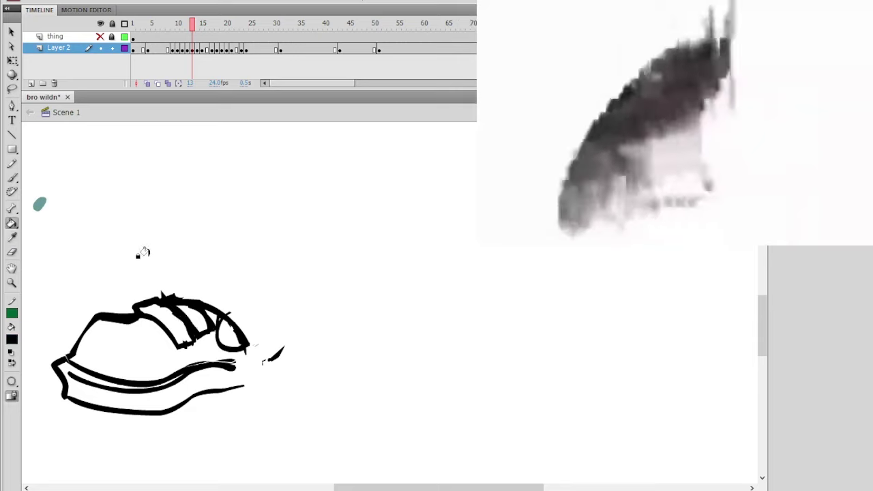
# Step: Brush in the back shoe's missing sole and heel outline in black on frame 13 and trim the heel edge with the Eraser
pyautogui.press('b')
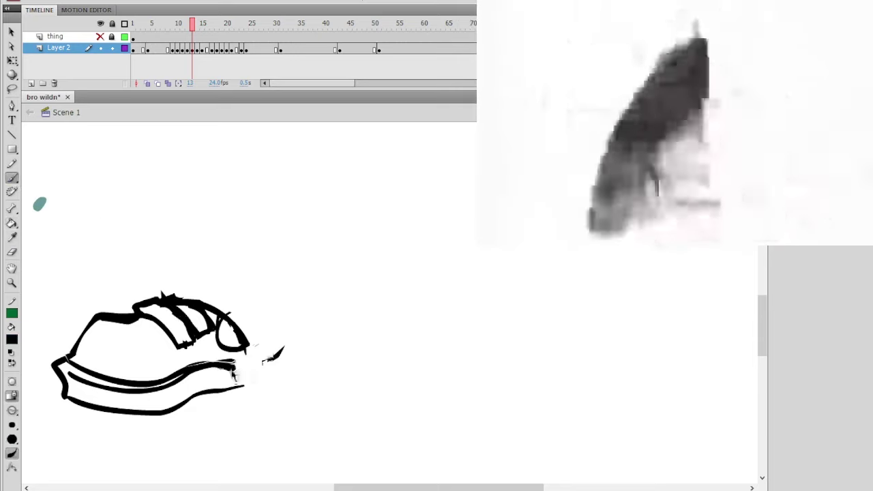
pyautogui.moveTo(235, 366); pyautogui.dragTo(283, 349)
pyautogui.moveTo(230, 389); pyautogui.dragTo(282, 376)
pyautogui.hotkey('ctrl', 'z')
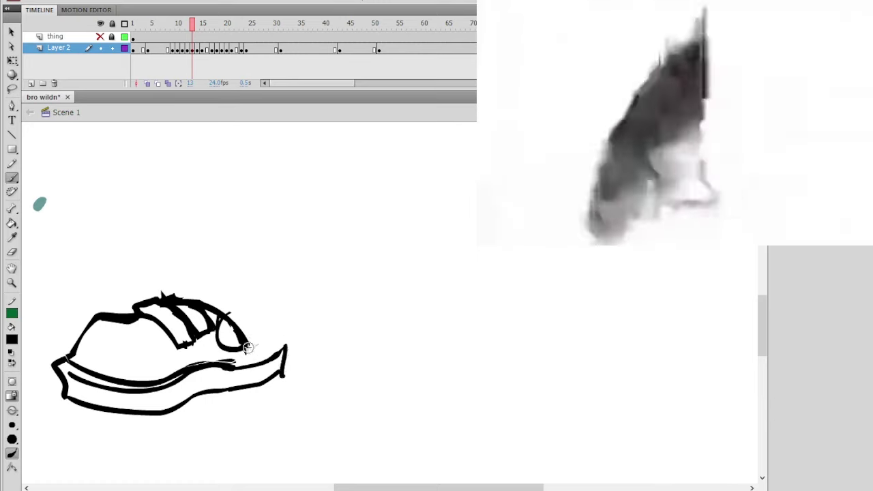
pyautogui.moveTo(250, 351); pyautogui.dragTo(287, 345)
pyautogui.hotkey('ctrl', 'z')
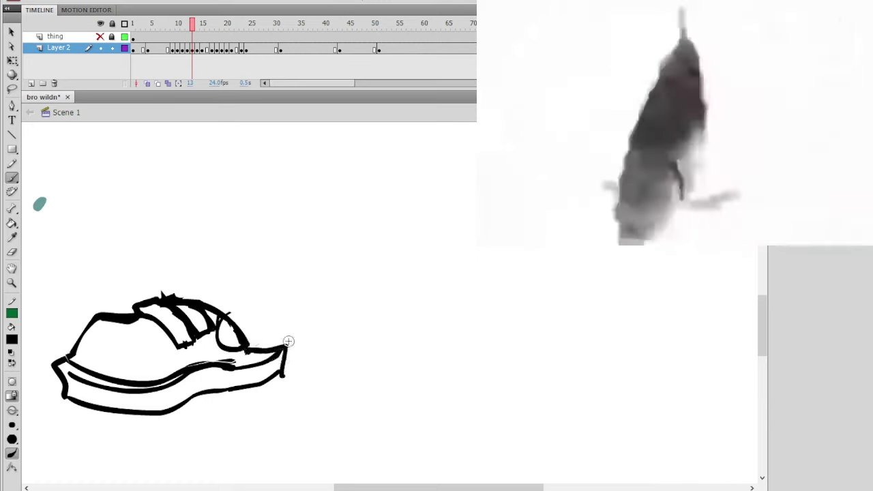
pyautogui.click(12, 252)
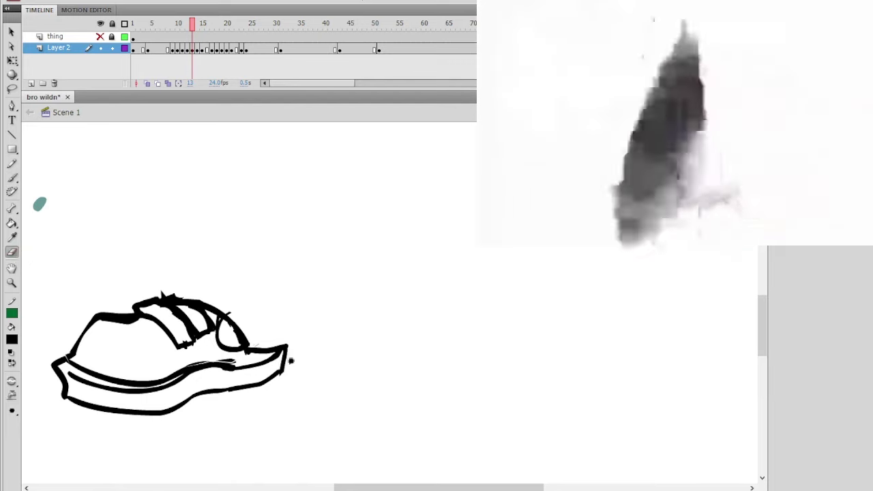
pyautogui.click(12, 178)
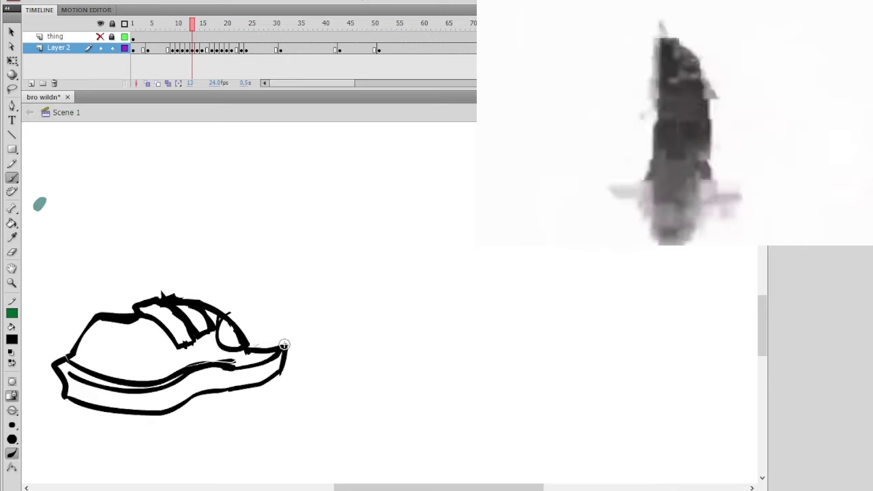
# Step: Sample teal from the reference dab as the fill color and lasso the back shoe's outline on frame 13
pyautogui.moveTo(308, 299); pyautogui.dragTo(334, 333)
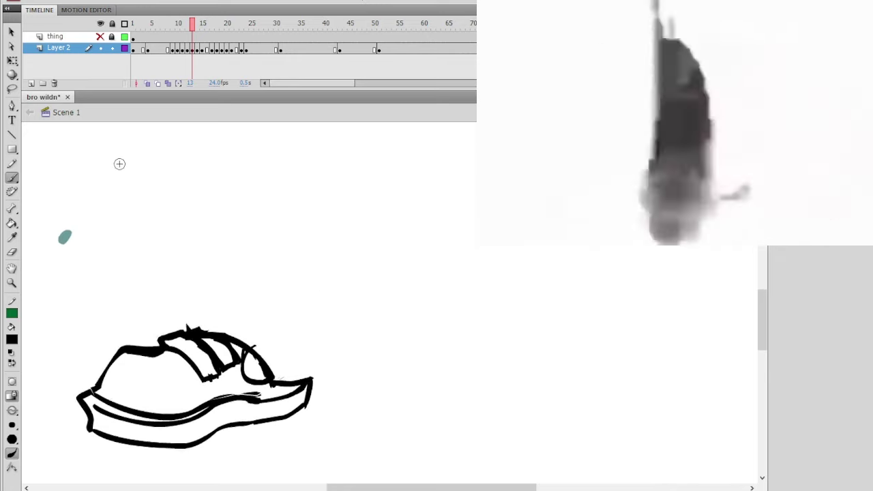
pyautogui.click(12, 237)
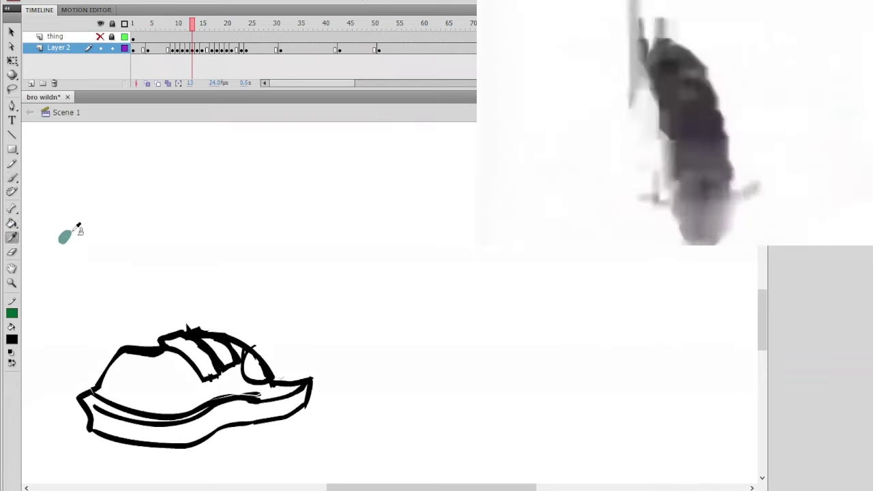
pyautogui.click(66, 235)
pyautogui.click(11, 89)
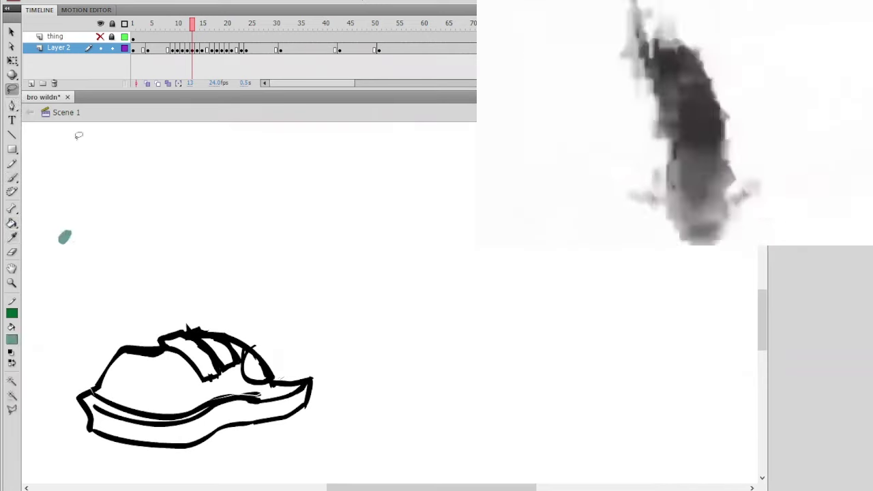
pyautogui.moveTo(201, 289)
pyautogui.mouseDown()
pyautogui.moveTo(171, 475)
pyautogui.moveTo(238, 230)
pyautogui.mouseUp()
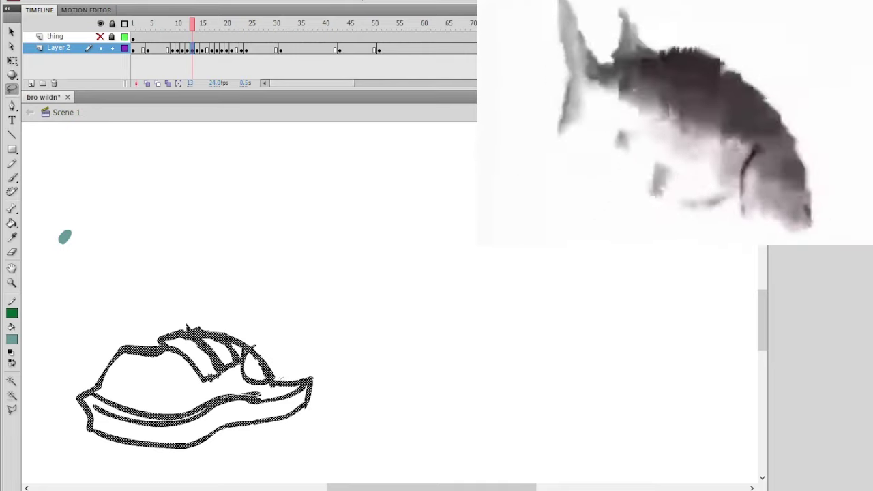
pyautogui.press('Return')
# Step: Convert the front shoe's line art on frame 14 into a symbol named left foot
pyautogui.click(202, 50)
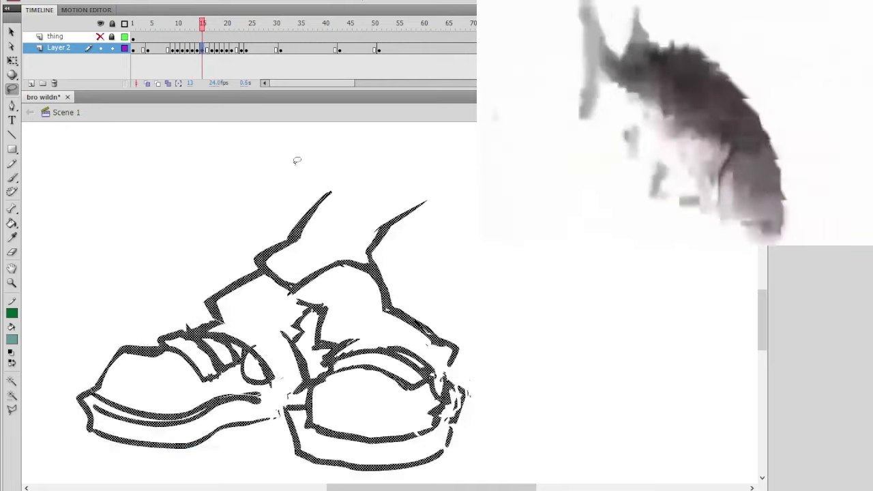
pyautogui.click(193, 50)
pyautogui.click(187, 50)
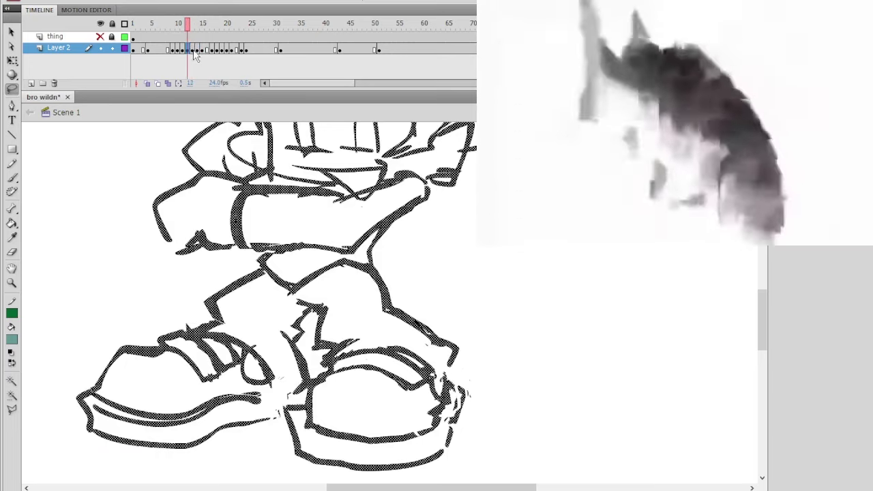
pyautogui.moveTo(195, 56); pyautogui.dragTo(201, 54)
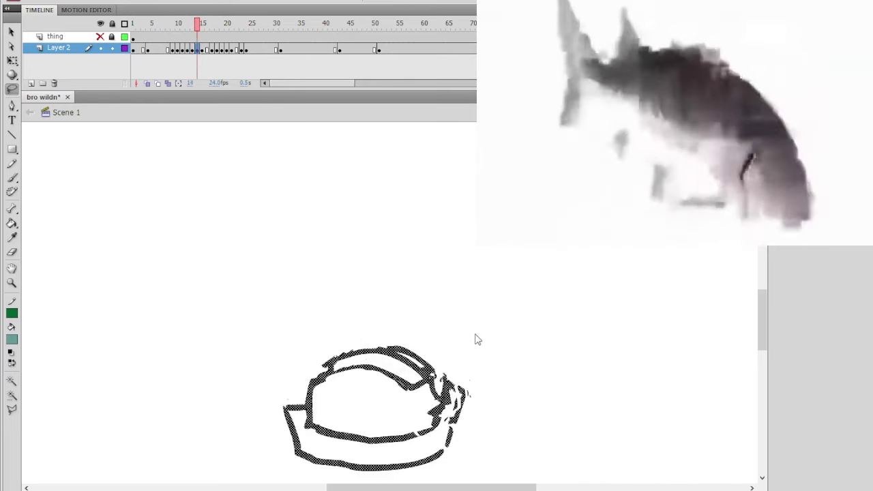
pyautogui.press('Return')
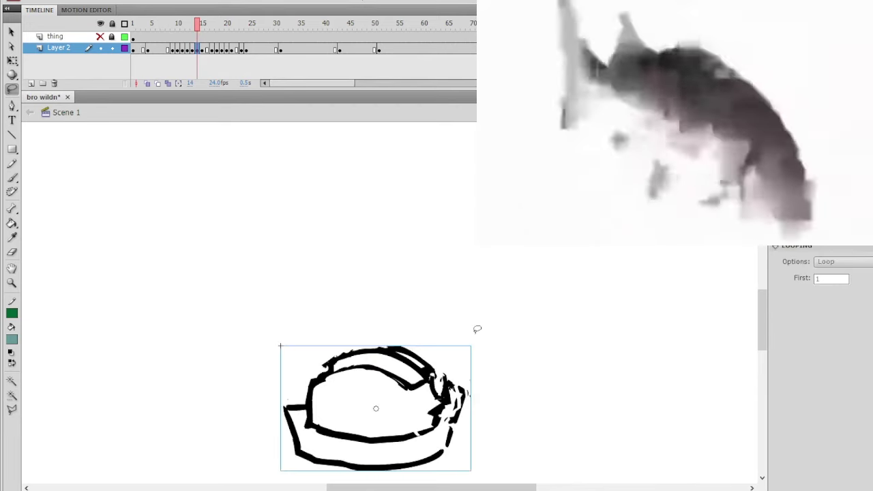
# Step: Sample teal from the reference dab on frame 13 and open the right foot symbol for editing
pyautogui.click(193, 49)
pyautogui.click(12, 32)
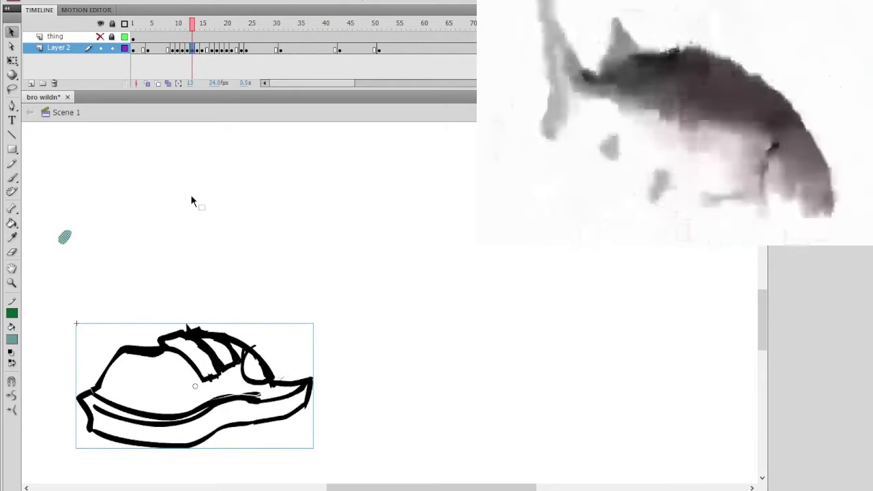
pyautogui.doubleClick(228, 342)
pyautogui.click(242, 268)
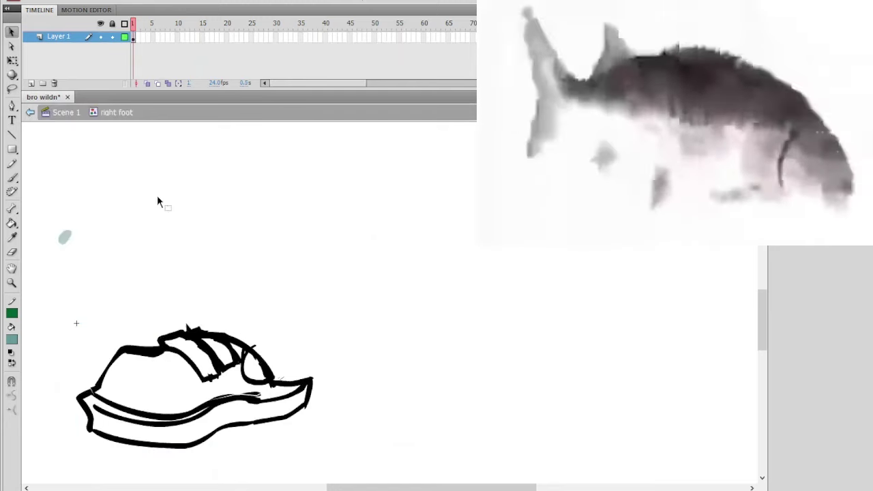
pyautogui.click(11, 237)
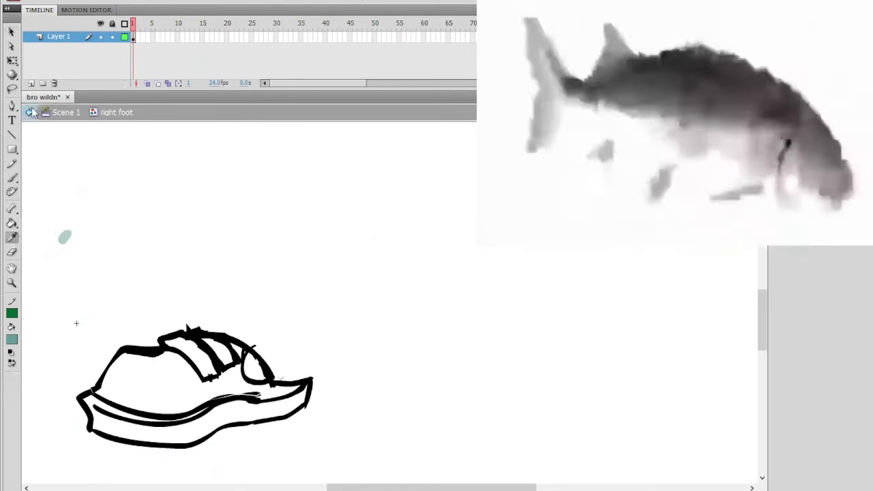
pyautogui.click(31, 112)
pyautogui.click(61, 235)
pyautogui.click(11, 32)
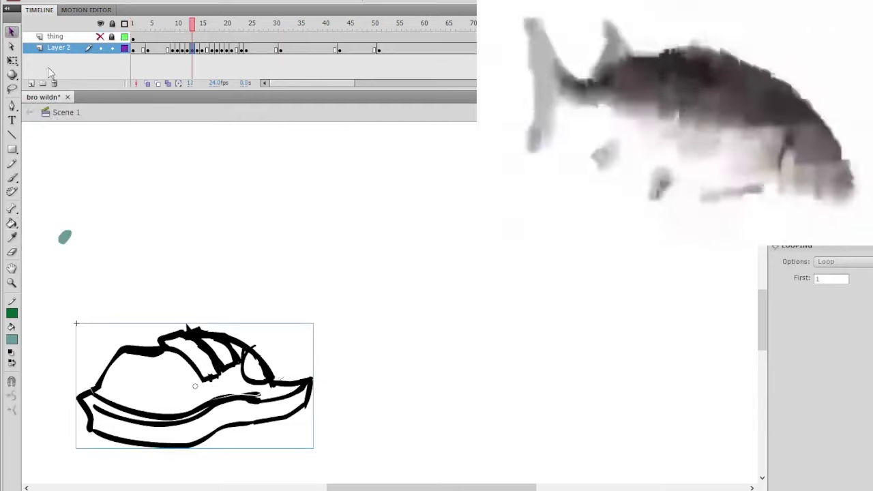
pyautogui.doubleClick(212, 362)
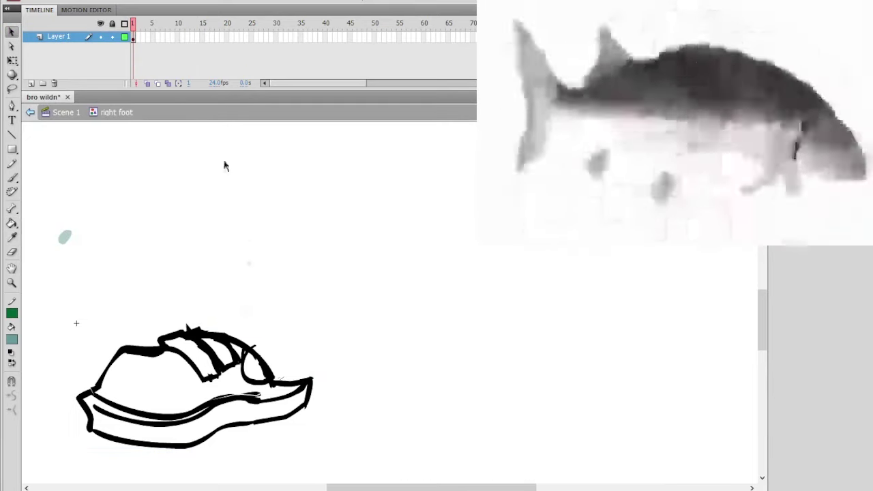
# Step: Lock the outline layer inside the right foot symbol and add a new layer beneath it
pyautogui.click(112, 37)
pyautogui.click(31, 83)
pyautogui.moveTo(59, 37); pyautogui.dragTo(62, 54)
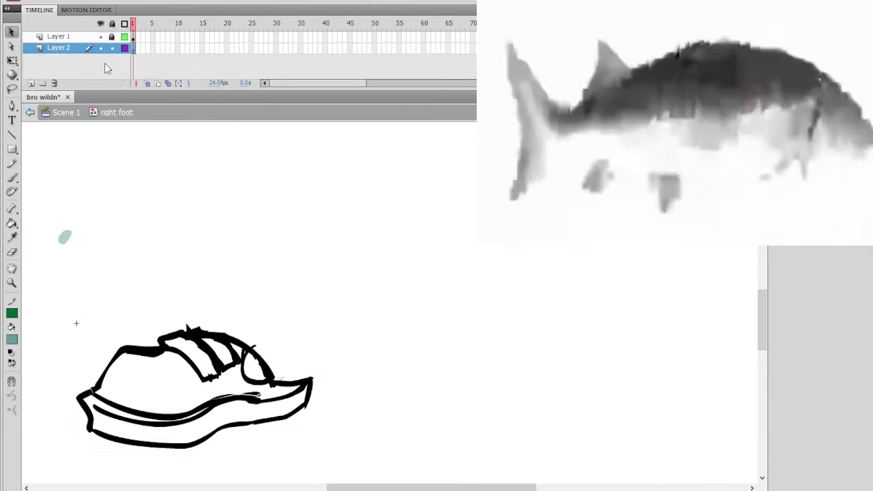
# Step: Color the right foot teal beneath its outline with the Brush and Paint Bucket, erase the spill outside the line, and return to the scene
pyautogui.click(12, 176)
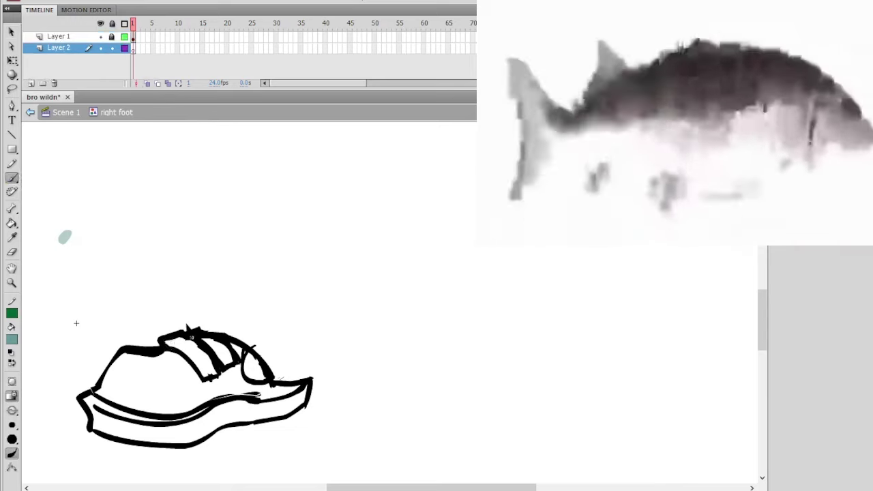
pyautogui.moveTo(192, 337)
pyautogui.mouseDown()
pyautogui.moveTo(172, 350)
pyautogui.moveTo(124, 354)
pyautogui.moveTo(106, 391)
pyautogui.moveTo(85, 395)
pyautogui.moveTo(96, 429)
pyautogui.moveTo(194, 441)
pyautogui.moveTo(238, 417)
pyautogui.moveTo(280, 414)
pyautogui.moveTo(304, 391)
pyautogui.mouseUp()
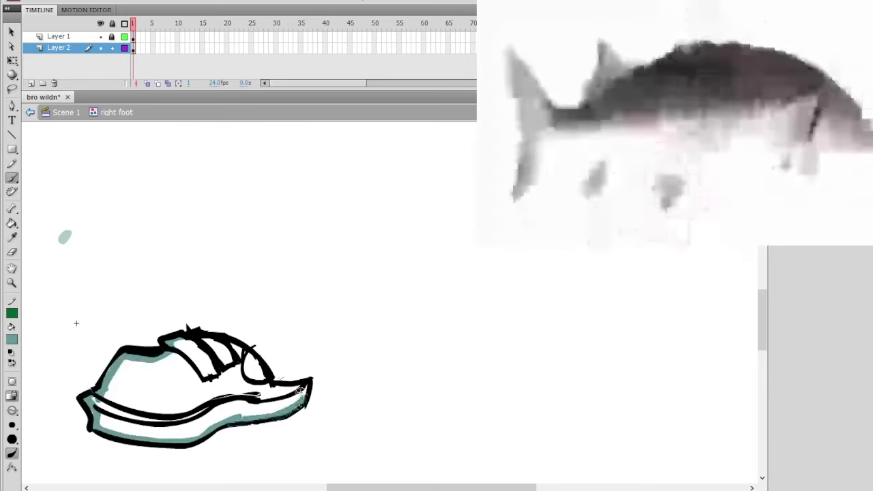
pyautogui.moveTo(174, 340)
pyautogui.mouseDown()
pyautogui.moveTo(224, 341)
pyautogui.moveTo(260, 358)
pyautogui.moveTo(275, 392)
pyautogui.mouseUp()
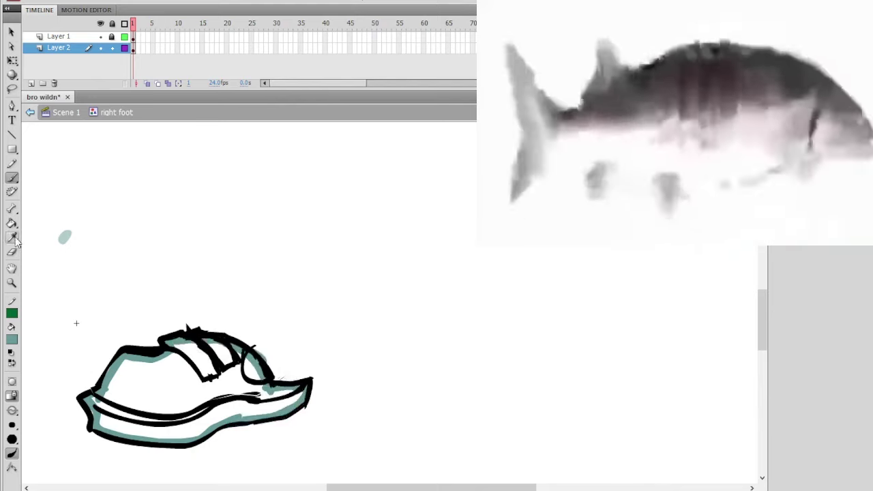
pyautogui.click(12, 224)
pyautogui.click(129, 378)
pyautogui.click(13, 252)
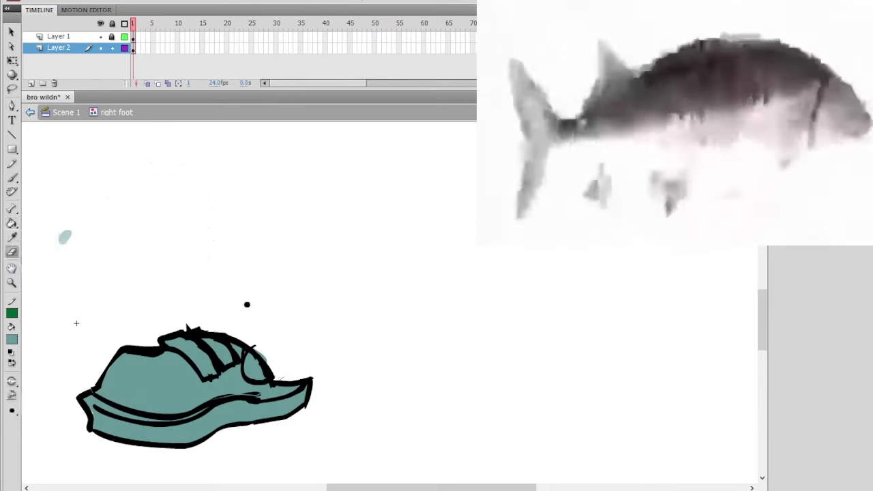
pyautogui.click(30, 111)
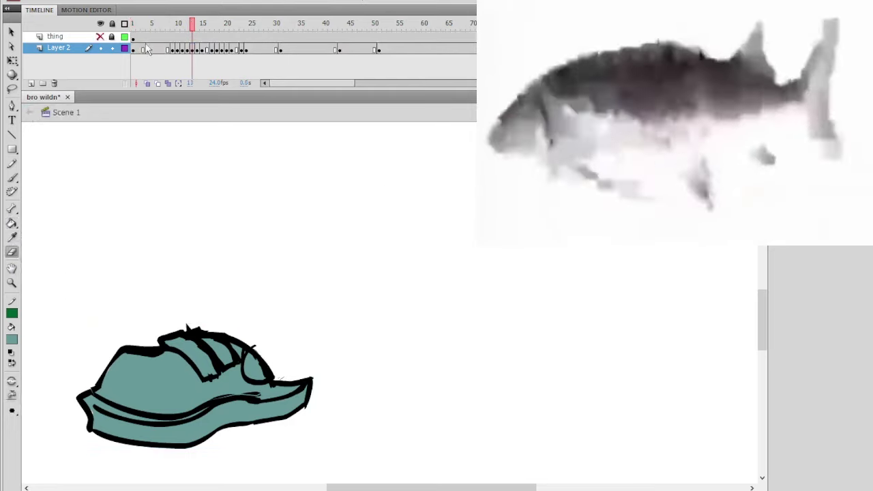
# Step: Open the left foot symbol on frame 14 for editing and add a new layer beneath its locked outline layer
pyautogui.click(12, 32)
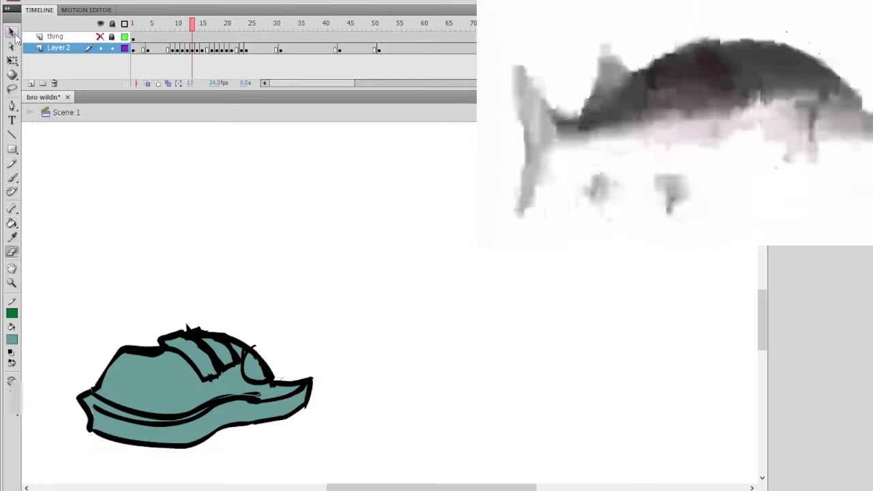
pyautogui.click(201, 26)
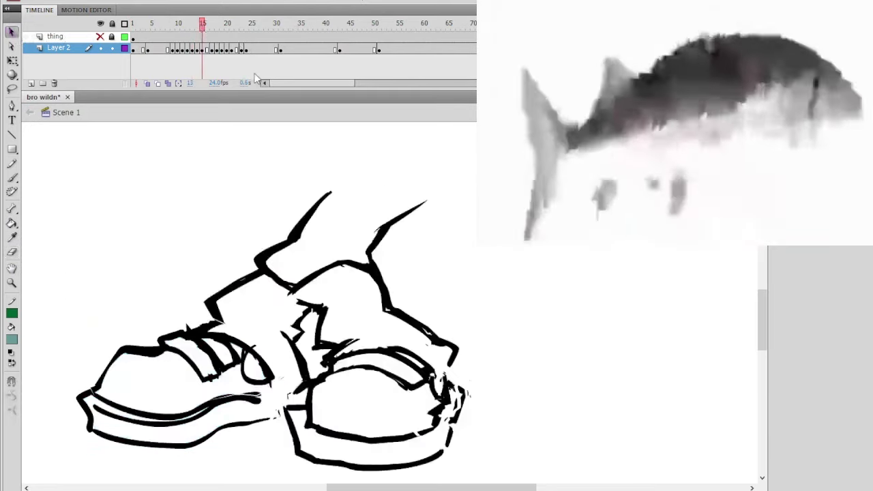
pyautogui.moveTo(197, 26)
pyautogui.mouseDown()
pyautogui.moveTo(186, 30)
pyautogui.moveTo(217, 34)
pyautogui.moveTo(178, 32)
pyautogui.moveTo(170, 47)
pyautogui.moveTo(198, 31)
pyautogui.mouseUp()
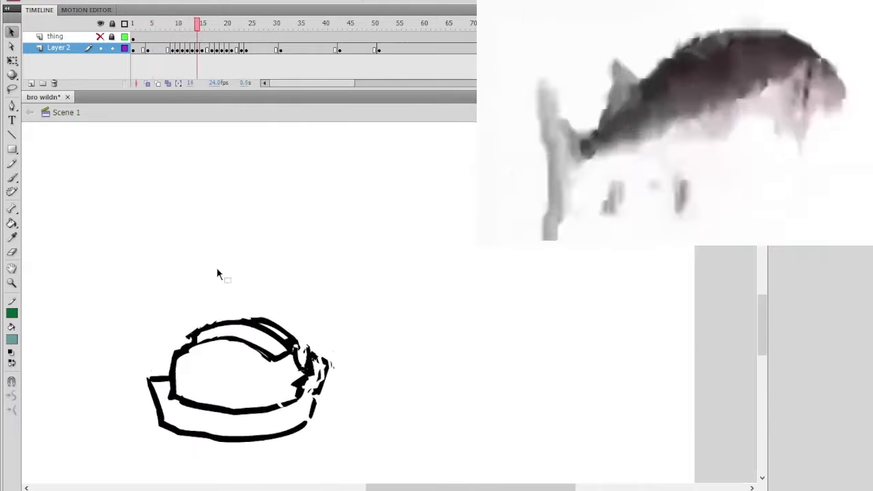
pyautogui.click(296, 351)
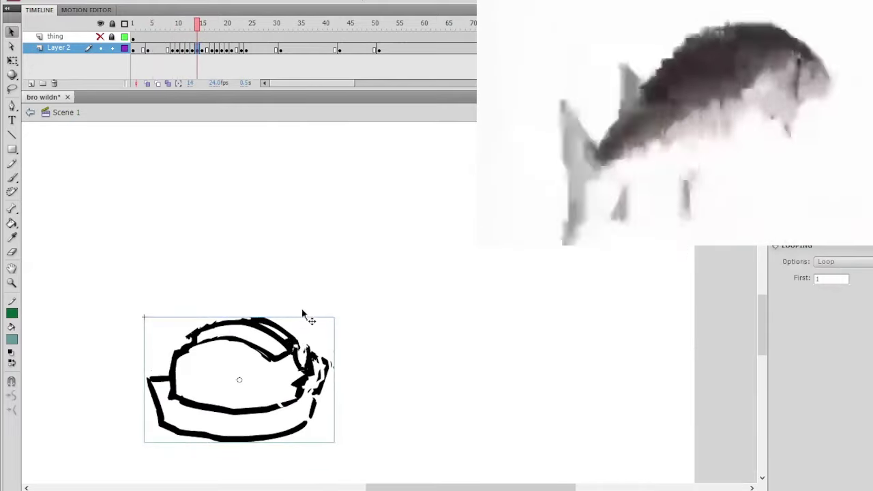
pyautogui.doubleClick(301, 319)
pyautogui.click(30, 84)
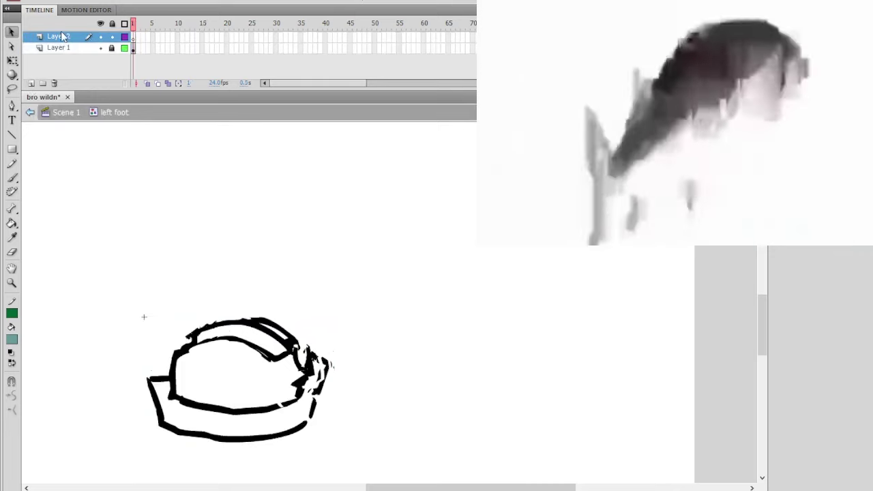
pyautogui.moveTo(73, 36); pyautogui.dragTo(83, 58)
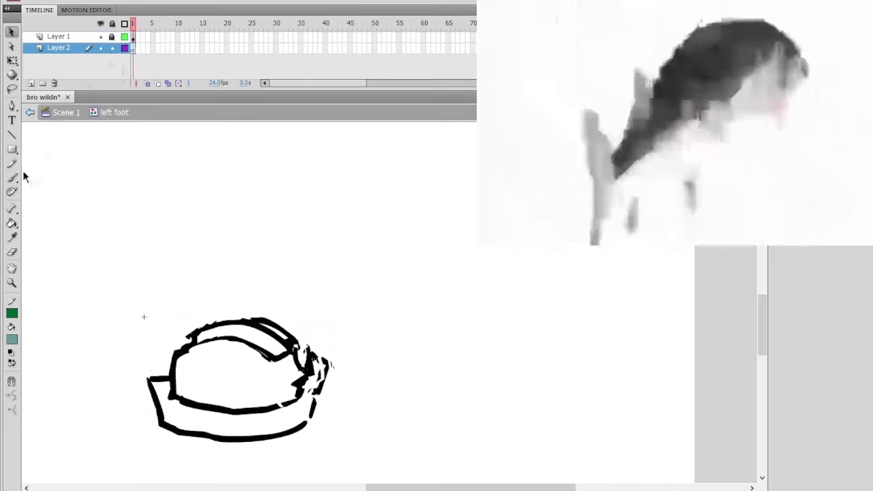
# Step: Brush a teal border inside the left foot's outline, fill the interior with the same teal, and return to the scene
pyautogui.click(12, 177)
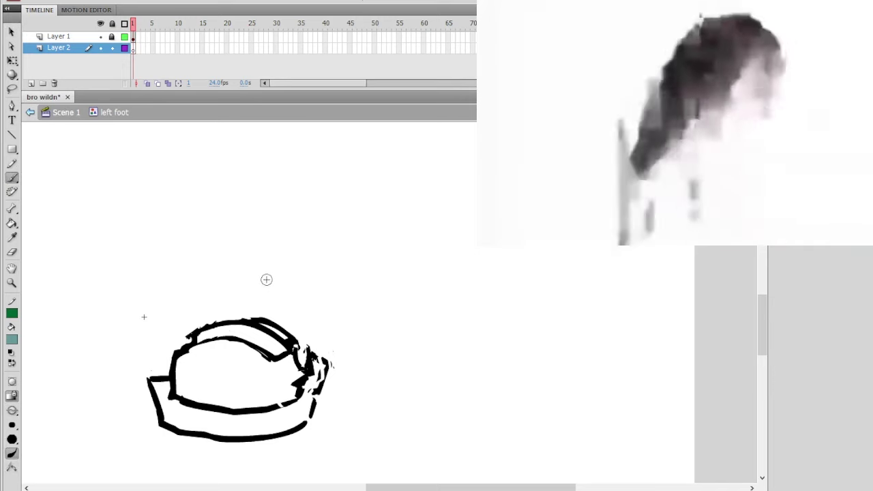
pyautogui.moveTo(280, 341)
pyautogui.mouseDown()
pyautogui.moveTo(255, 321)
pyautogui.moveTo(268, 332)
pyautogui.moveTo(259, 324)
pyautogui.moveTo(199, 340)
pyautogui.mouseUp()
pyautogui.hotkey('ctrl', 'z')
pyautogui.moveTo(262, 327)
pyautogui.mouseDown()
pyautogui.moveTo(200, 336)
pyautogui.moveTo(212, 341)
pyautogui.moveTo(178, 369)
pyautogui.moveTo(190, 377)
pyautogui.moveTo(160, 382)
pyautogui.moveTo(167, 423)
pyautogui.moveTo(265, 435)
pyautogui.moveTo(303, 423)
pyautogui.moveTo(314, 363)
pyautogui.mouseUp()
pyautogui.moveTo(265, 329)
pyautogui.mouseDown()
pyautogui.moveTo(321, 365)
pyautogui.moveTo(305, 354)
pyautogui.moveTo(319, 386)
pyautogui.mouseUp()
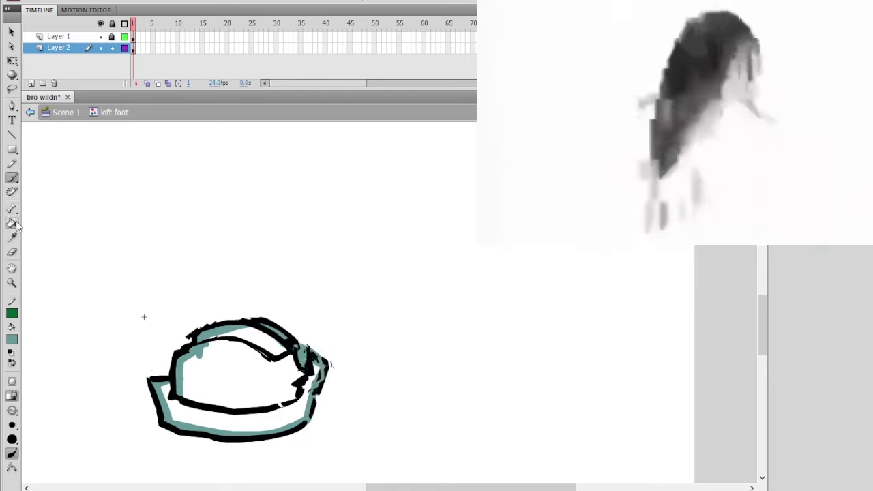
pyautogui.click(13, 224)
pyautogui.click(205, 369)
pyautogui.keyDown('ctrl'); pyautogui.keyDown('shift'); pyautogui.click(349, 338); pyautogui.keyUp('shift'); pyautogui.keyUp('ctrl')
pyautogui.click(374, 321)
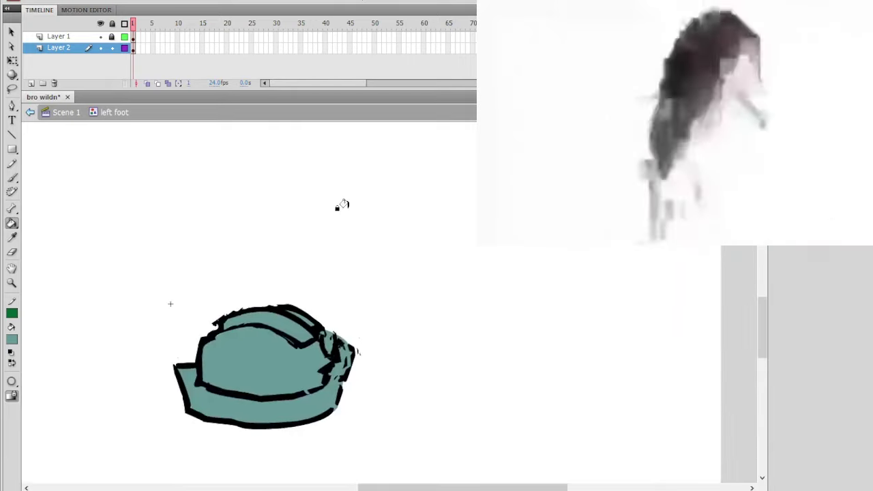
pyautogui.click(68, 111)
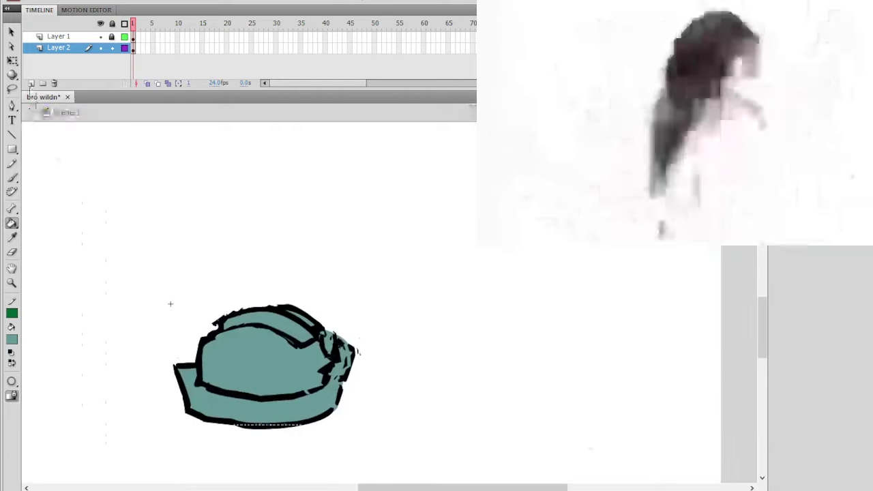
# Step: Lasso the back shoe's outline on frame 15 and delete it
pyautogui.press('v')
pyautogui.click(322, 219)
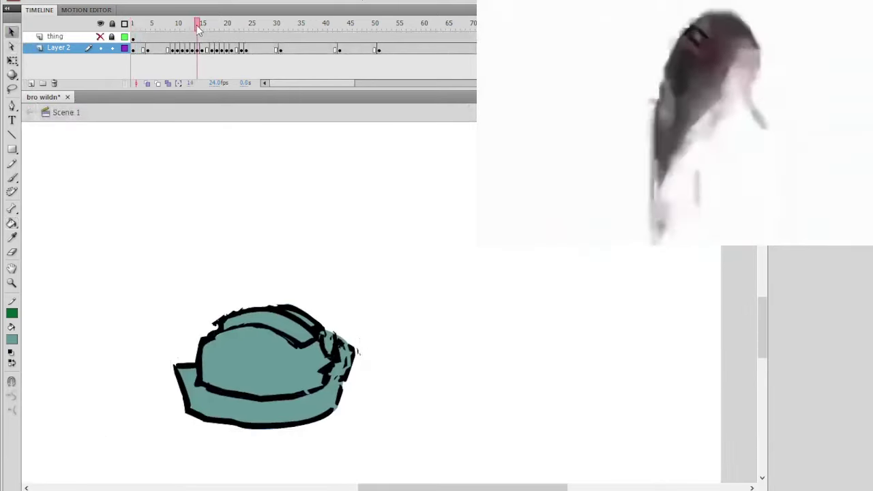
pyautogui.click(207, 24)
pyautogui.click(213, 51)
pyautogui.click(208, 50)
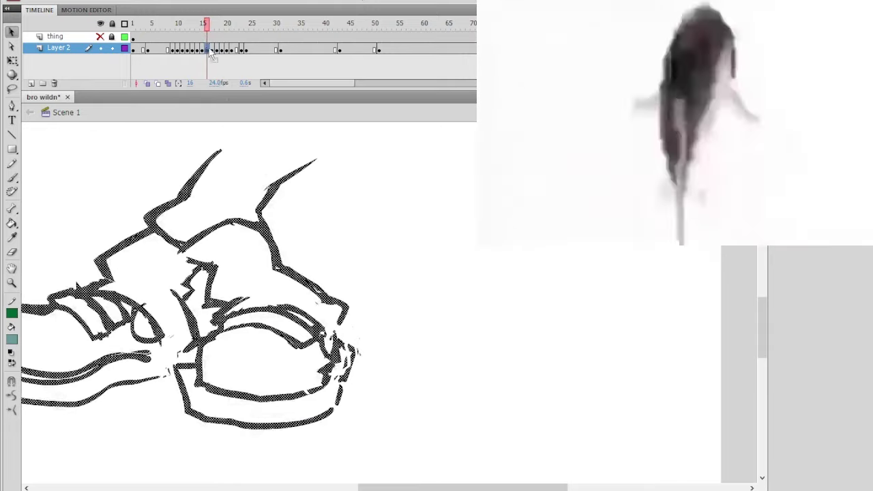
pyautogui.click(310, 216)
pyautogui.press('space')
pyautogui.moveTo(210, 171); pyautogui.dragTo(261, 161)
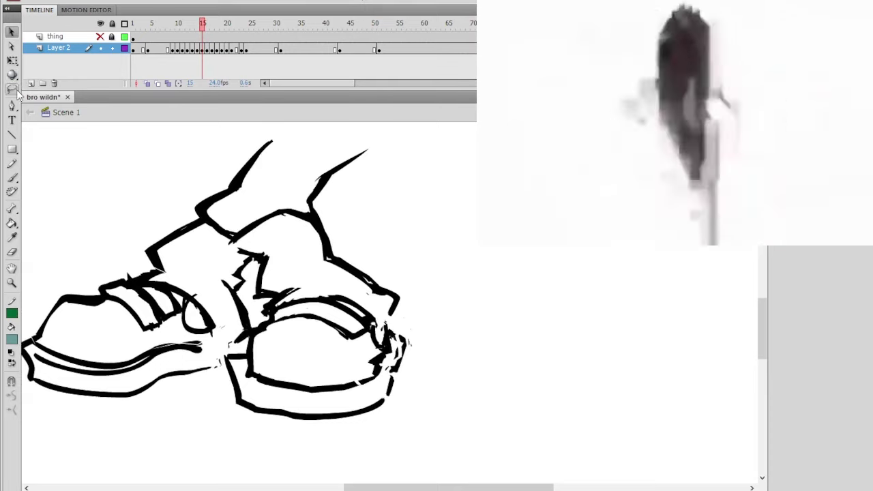
pyautogui.click(13, 90)
pyautogui.moveTo(181, 255)
pyautogui.mouseDown()
pyautogui.moveTo(44, 382)
pyautogui.moveTo(254, 362)
pyautogui.moveTo(269, 300)
pyautogui.moveTo(267, 266)
pyautogui.mouseUp()
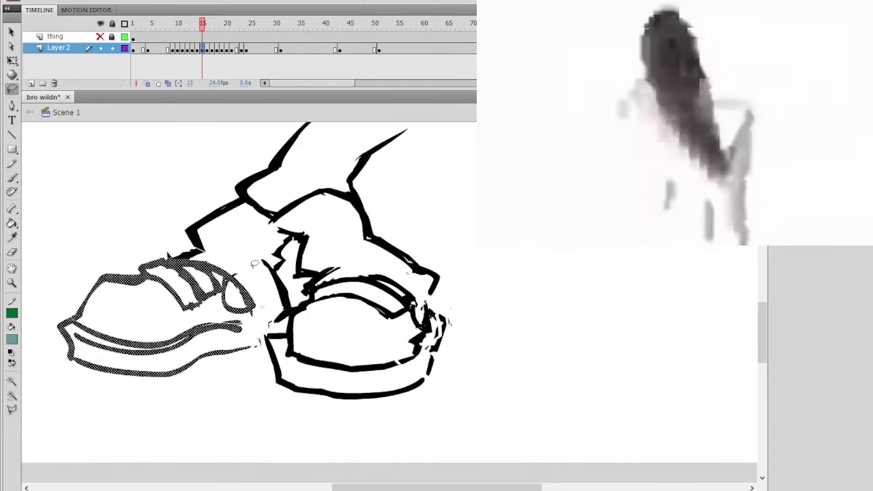
pyautogui.press('Delete')
# Step: Lasso and delete the front shoe's outline and stray bits on frame 15, keeping only the leg lines
pyautogui.moveTo(269, 320)
pyautogui.mouseDown()
pyautogui.moveTo(253, 335)
pyautogui.moveTo(495, 341)
pyautogui.moveTo(490, 317)
pyautogui.moveTo(360, 266)
pyautogui.moveTo(303, 295)
pyautogui.mouseUp()
pyautogui.press('Delete')
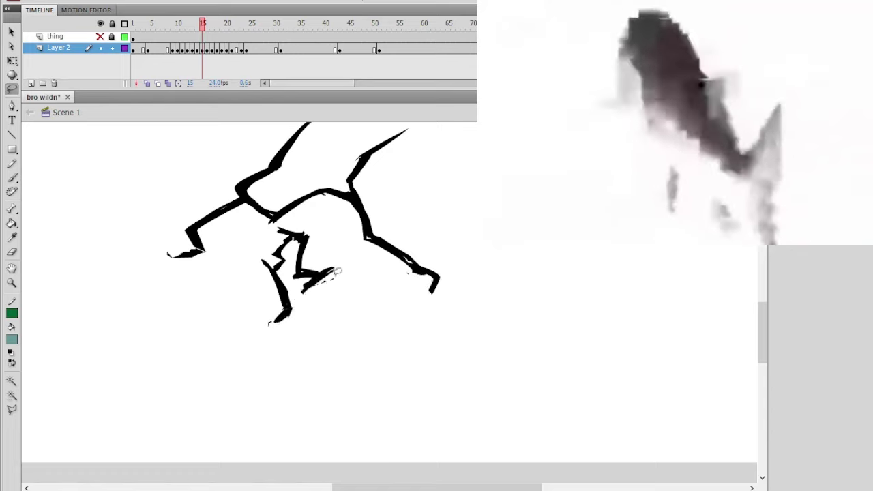
pyautogui.scroll(3, 355, 296)
pyautogui.moveTo(312, 333); pyautogui.dragTo(338, 327)
pyautogui.press('Delete')
pyautogui.press('space')
pyautogui.moveTo(413, 244); pyautogui.dragTo(359, 284)
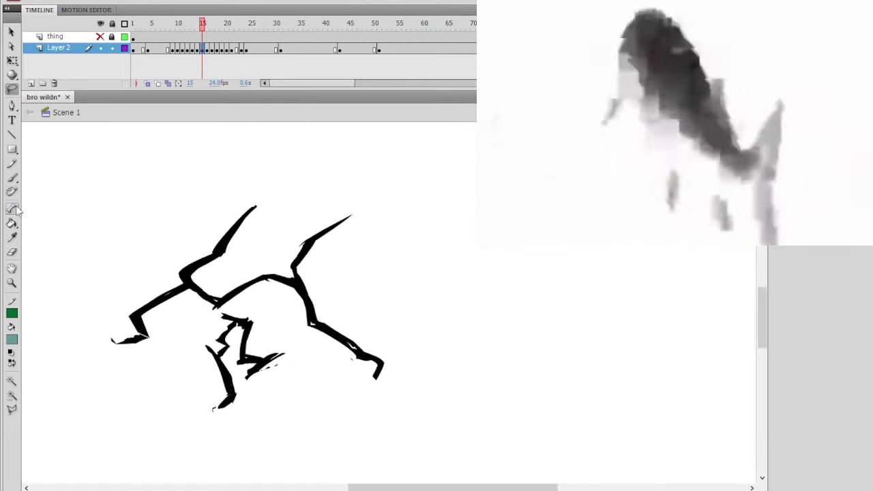
# Step: Convert the remaining leg lines on frame 15 into a symbol named body2 and open it for editing
pyautogui.click(11, 236)
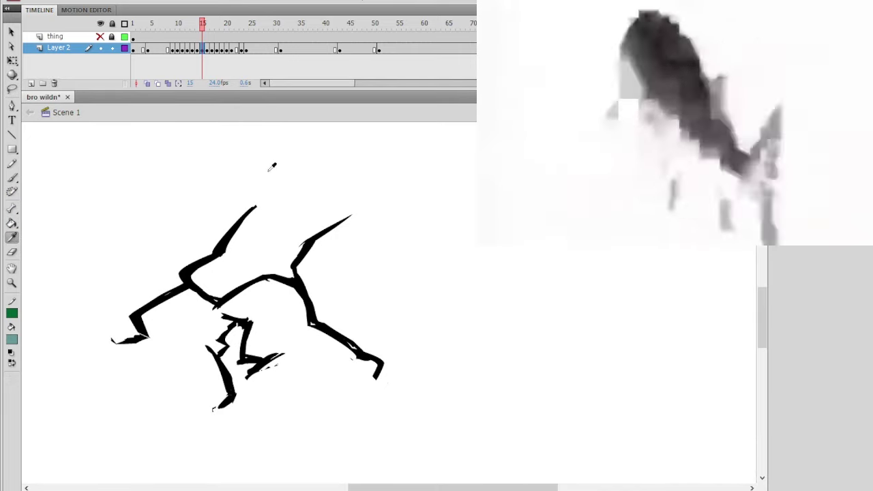
pyautogui.click(204, 50)
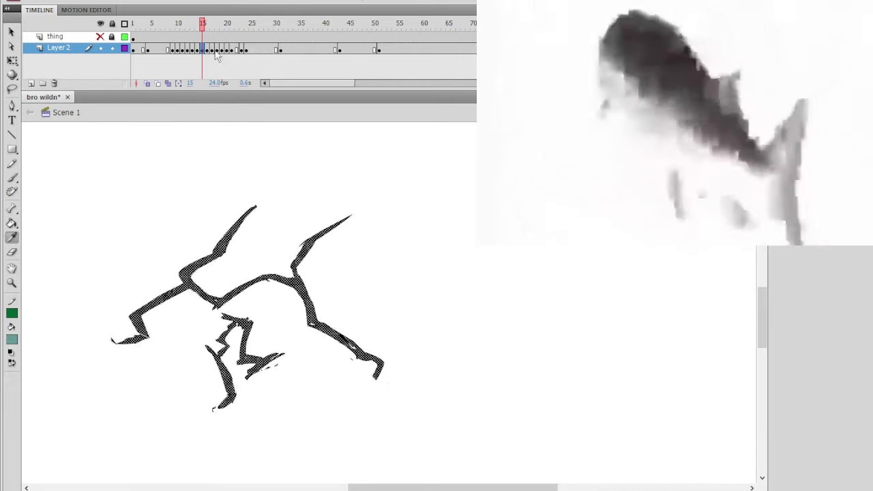
pyautogui.click(11, 60)
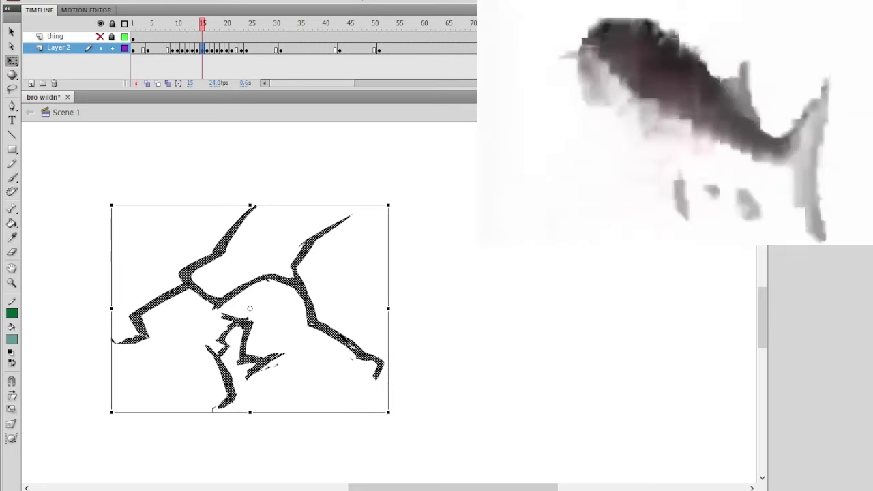
pyautogui.press('Return')
pyautogui.doubleClick(332, 326)
pyautogui.click(352, 278)
pyautogui.press('space')
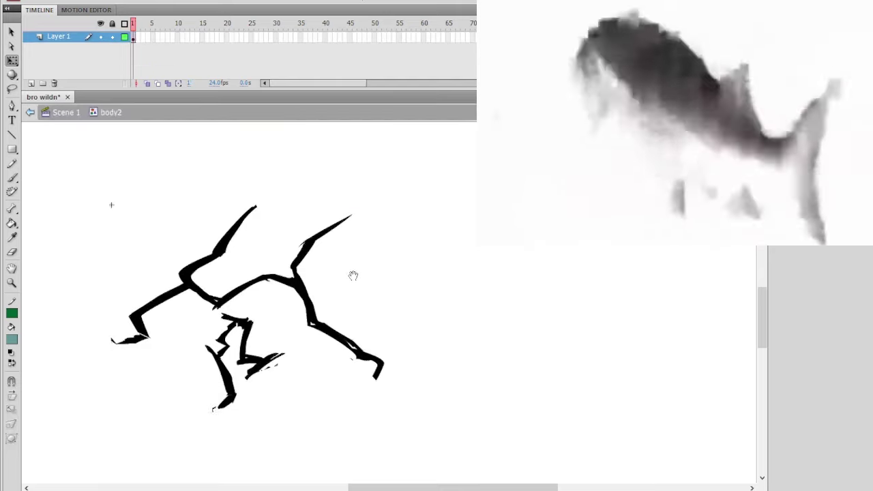
# Step: Lock body2's outline layer, add a layer beneath it, and brush teal borders along the left side, inner legs, and lower curves
pyautogui.moveTo(352, 278); pyautogui.dragTo(332, 298)
pyautogui.click(112, 36)
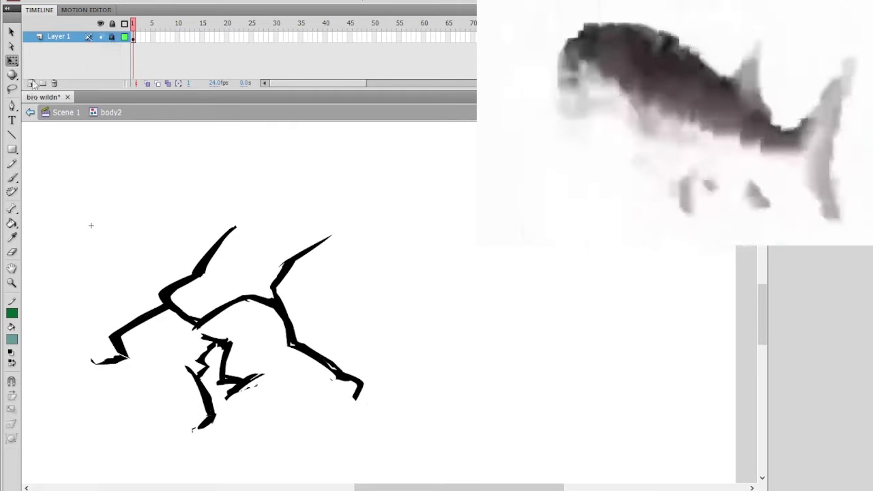
pyautogui.click(32, 83)
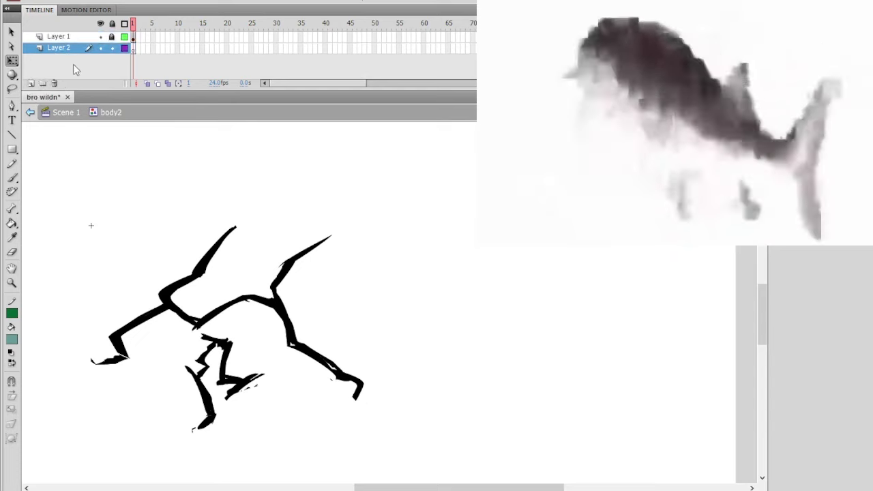
pyautogui.click(11, 177)
pyautogui.moveTo(242, 228)
pyautogui.mouseDown()
pyautogui.moveTo(202, 277)
pyautogui.moveTo(231, 252)
pyautogui.moveTo(218, 253)
pyautogui.moveTo(174, 302)
pyautogui.moveTo(181, 323)
pyautogui.moveTo(127, 335)
pyautogui.moveTo(127, 351)
pyautogui.moveTo(107, 366)
pyautogui.moveTo(123, 368)
pyautogui.moveTo(103, 369)
pyautogui.moveTo(111, 407)
pyautogui.moveTo(175, 434)
pyautogui.moveTo(207, 420)
pyautogui.moveTo(186, 372)
pyautogui.moveTo(197, 373)
pyautogui.moveTo(210, 345)
pyautogui.moveTo(194, 362)
pyautogui.moveTo(235, 327)
pyautogui.moveTo(211, 338)
pyautogui.moveTo(247, 343)
pyautogui.moveTo(234, 352)
pyautogui.moveTo(232, 374)
pyautogui.moveTo(251, 379)
pyautogui.moveTo(235, 394)
pyautogui.moveTo(247, 415)
pyautogui.moveTo(357, 389)
pyautogui.mouseUp()
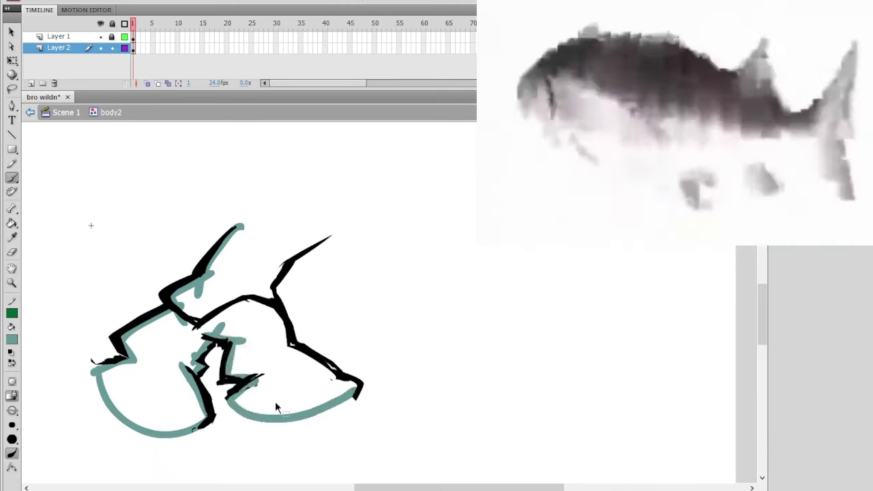
# Step: Redraw the right leg's lower teal curve, then close the teal border along the right leg and across the torso's upper edge
pyautogui.hotkey('ctrl', 'z')
pyautogui.moveTo(231, 399)
pyautogui.mouseDown()
pyautogui.moveTo(275, 423)
pyautogui.moveTo(341, 407)
pyautogui.moveTo(358, 390)
pyautogui.mouseUp()
pyautogui.moveTo(272, 298)
pyautogui.mouseDown()
pyautogui.moveTo(290, 352)
pyautogui.moveTo(353, 390)
pyautogui.mouseUp()
pyautogui.moveTo(287, 258)
pyautogui.mouseDown()
pyautogui.moveTo(269, 285)
pyautogui.moveTo(333, 230)
pyautogui.moveTo(235, 225)
pyautogui.mouseUp()
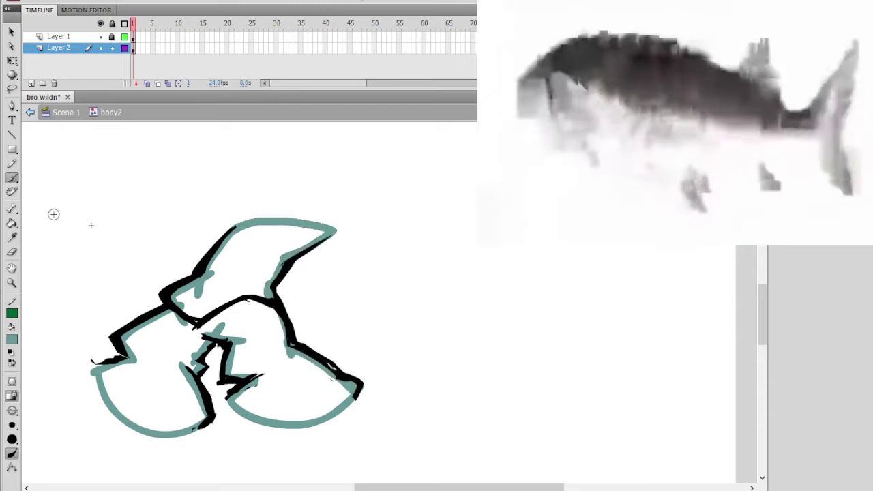
# Step: Fill the bordered torso and both legs with the same teal and return to the main scene
pyautogui.click(13, 224)
pyautogui.click(250, 262)
pyautogui.hotkey('ctrl', '-')
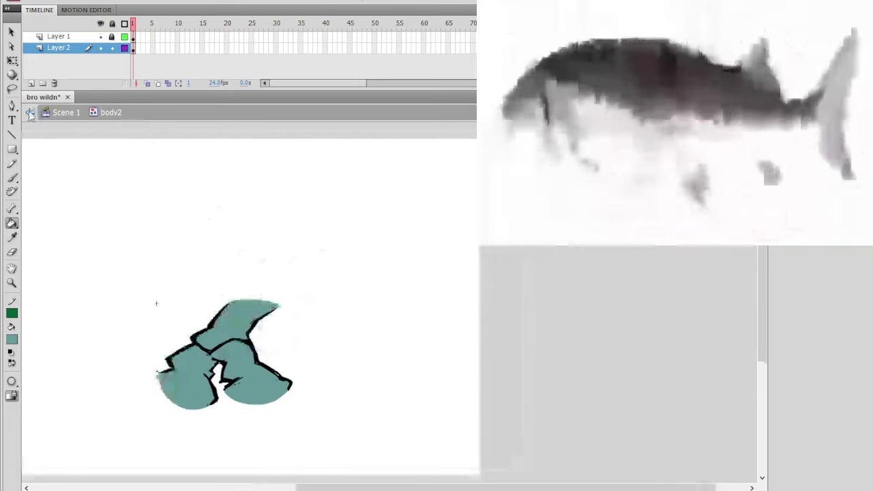
pyautogui.click(31, 114)
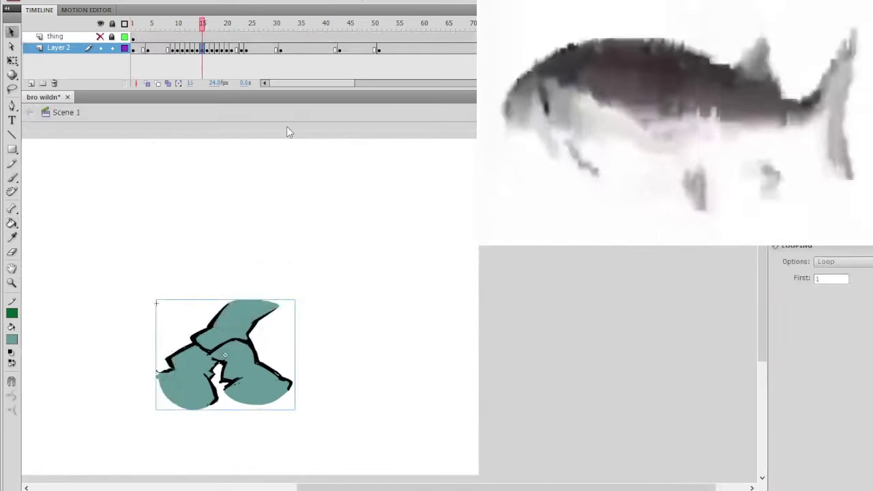
# Step: Replace the uncolored leg and shoe line art on frame 78 with the teal body2 symbol placed behind the arms
pyautogui.click(502, 23)
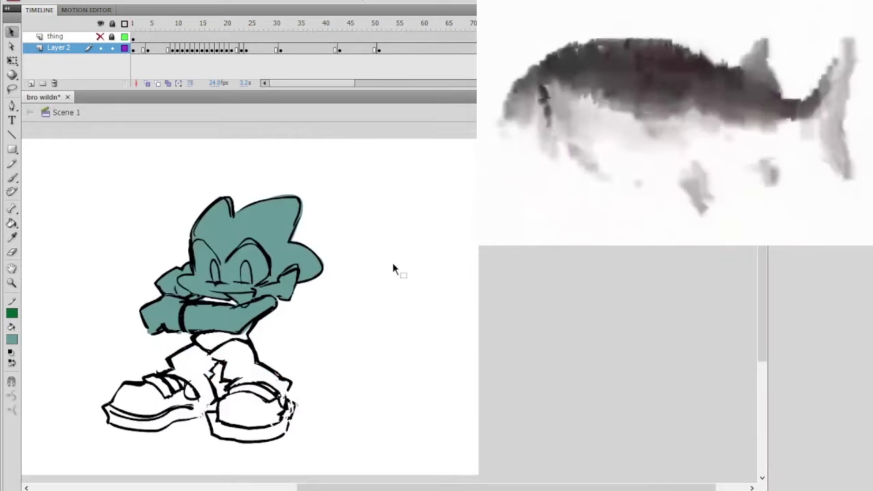
pyautogui.click(280, 379)
pyautogui.press('Delete')
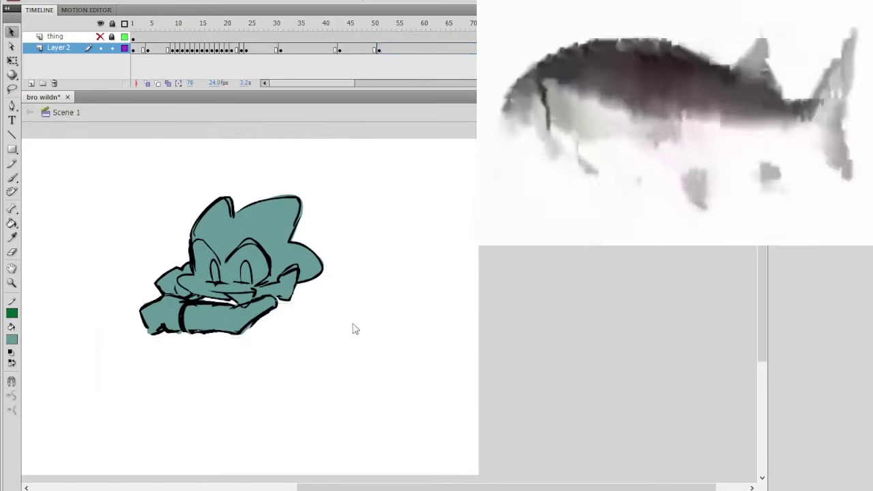
pyautogui.hotkey('ctrl', 'z')
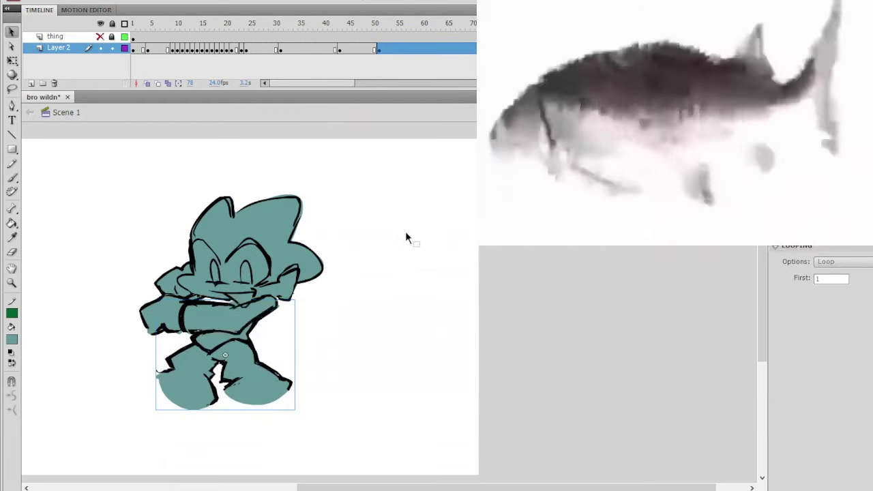
# Step: Open body2 in place, sample the black outline color, and brush a curved outline over the torso's upper edge
pyautogui.doubleClick(277, 326)
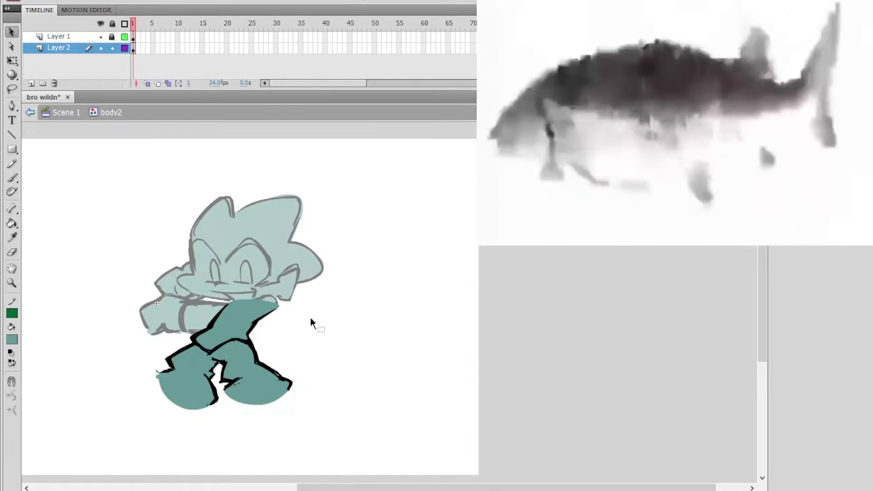
pyautogui.keyDown('ctrl'); pyautogui.click(335, 318); pyautogui.keyUp('ctrl')
pyautogui.moveTo(336, 318); pyautogui.dragTo(327, 324)
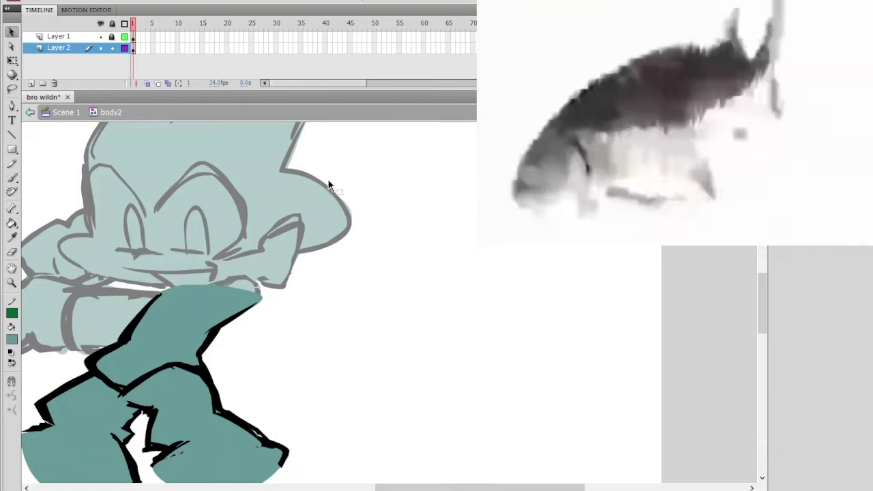
pyautogui.click(12, 224)
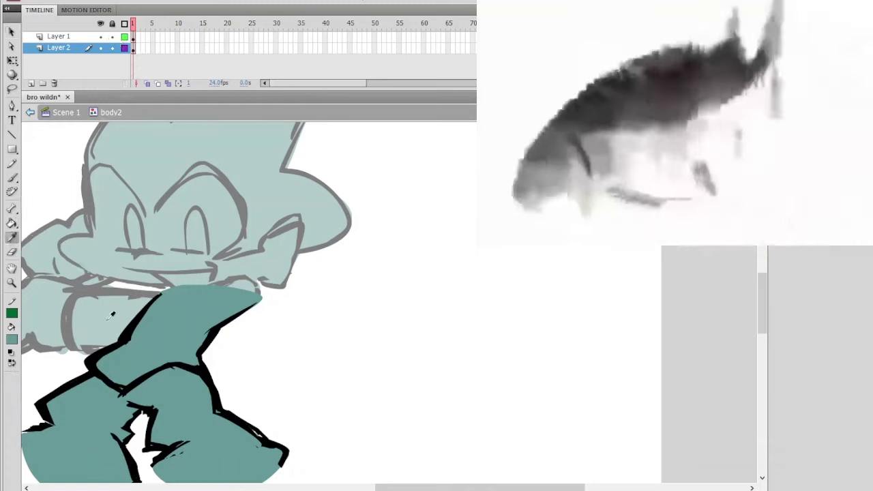
pyautogui.click(12, 176)
pyautogui.moveTo(139, 319); pyautogui.dragTo(167, 294)
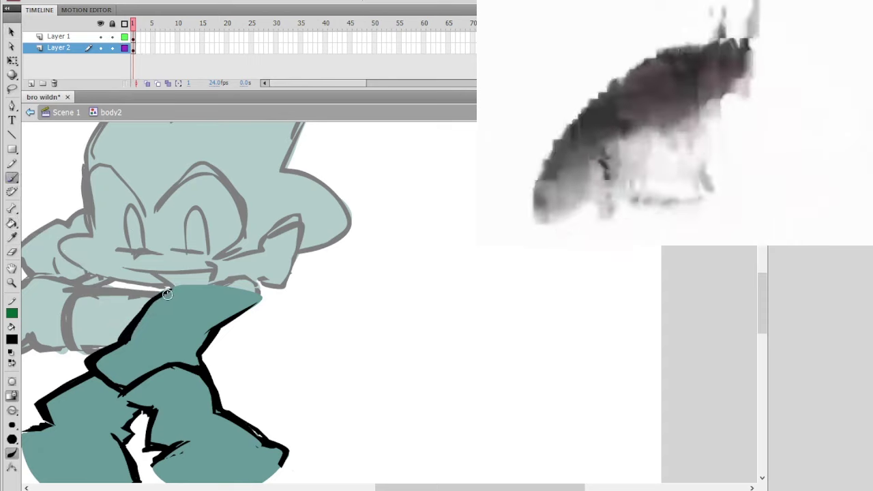
pyautogui.moveTo(137, 321); pyautogui.dragTo(176, 280)
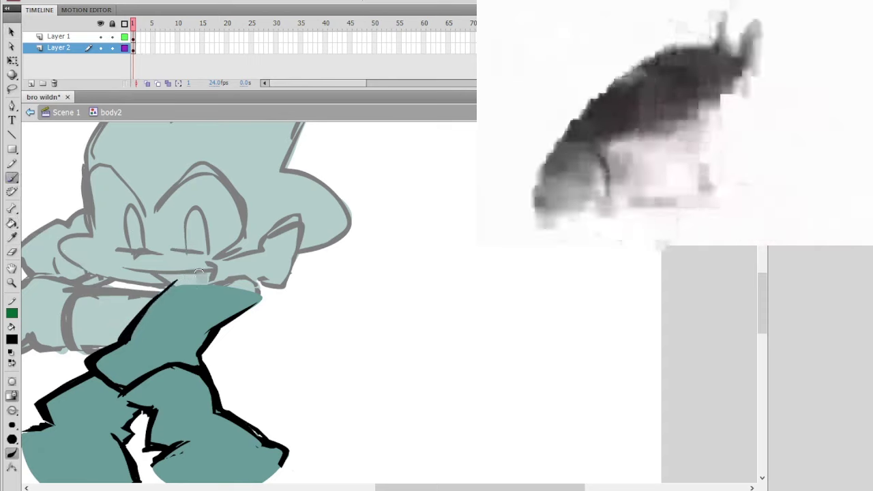
pyautogui.moveTo(142, 313); pyautogui.dragTo(179, 279)
pyautogui.hotkey('ctrl', 'z')
pyautogui.moveTo(145, 311); pyautogui.dragTo(184, 280)
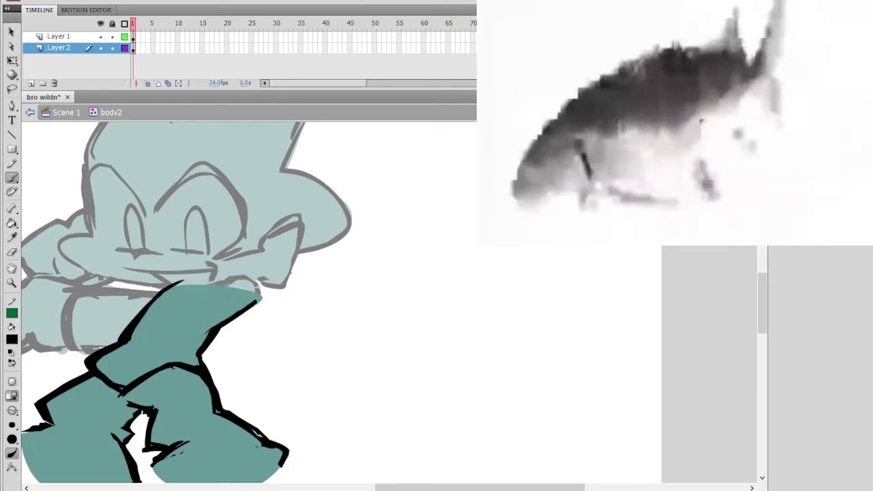
pyautogui.moveTo(254, 290); pyautogui.dragTo(203, 275)
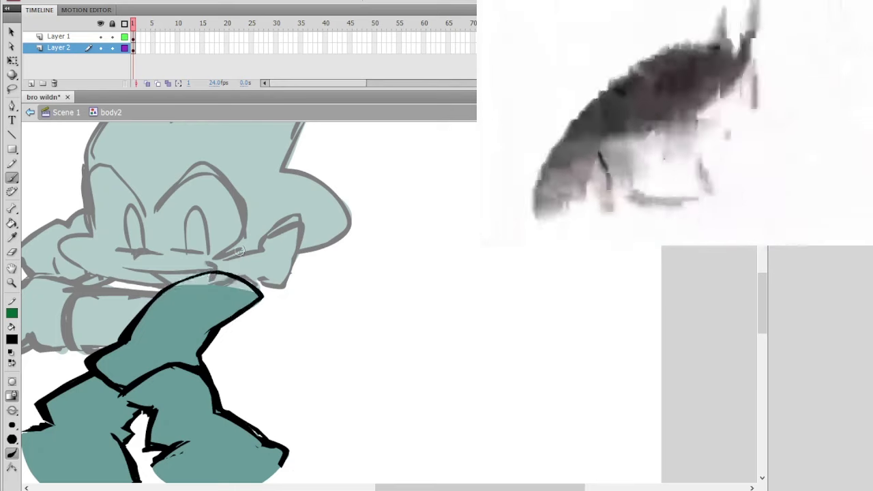
# Step: Cut the new black curve from Layer 2 and paste it in place onto Layer 1 with the other outlines
pyautogui.click(105, 49)
pyautogui.click(104, 48)
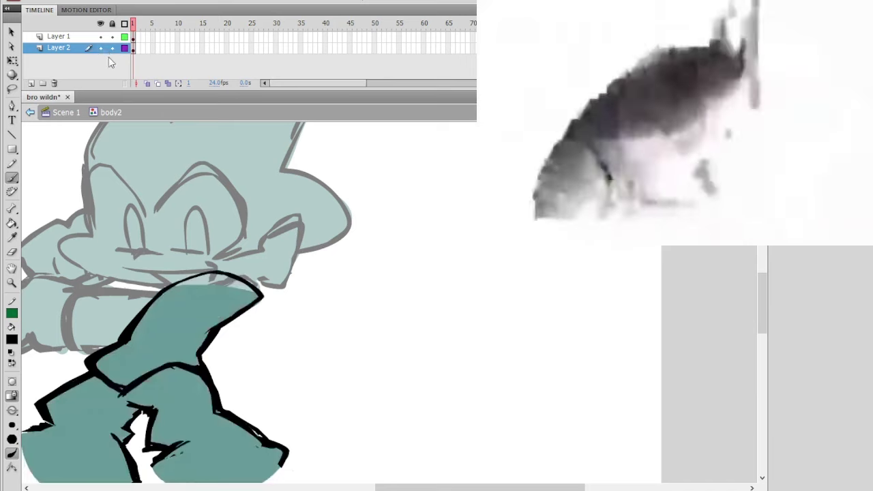
pyautogui.press('v')
pyautogui.click(230, 277)
pyautogui.hotkey('ctrl', 'x')
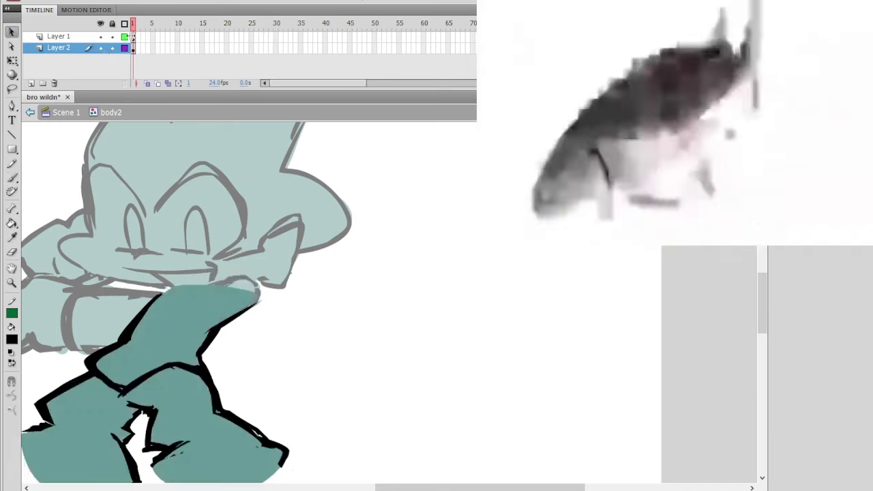
pyautogui.click(133, 38)
pyautogui.click(266, 224)
pyautogui.hotkey('ctrl', 'shift', 'v')
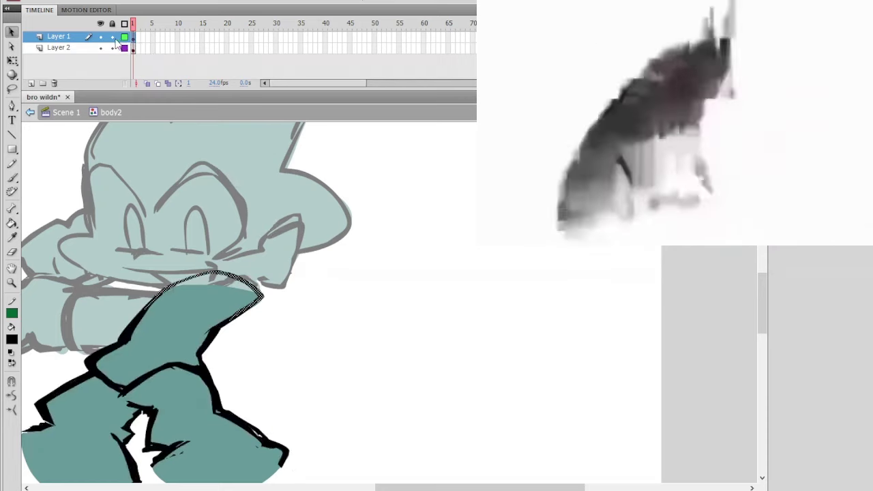
# Step: Cover the gap beneath the torso's new outline with teal on Layer 2 and return to the main scene
pyautogui.click(136, 47)
pyautogui.press('k')
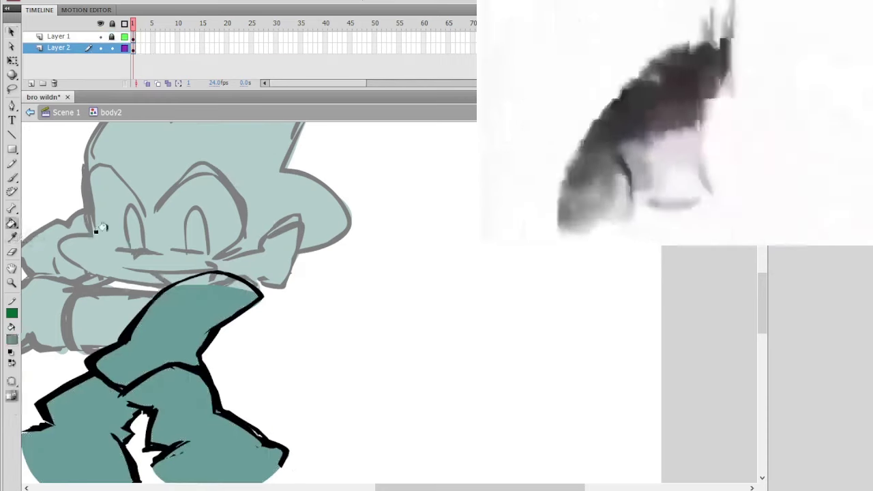
pyautogui.press('b')
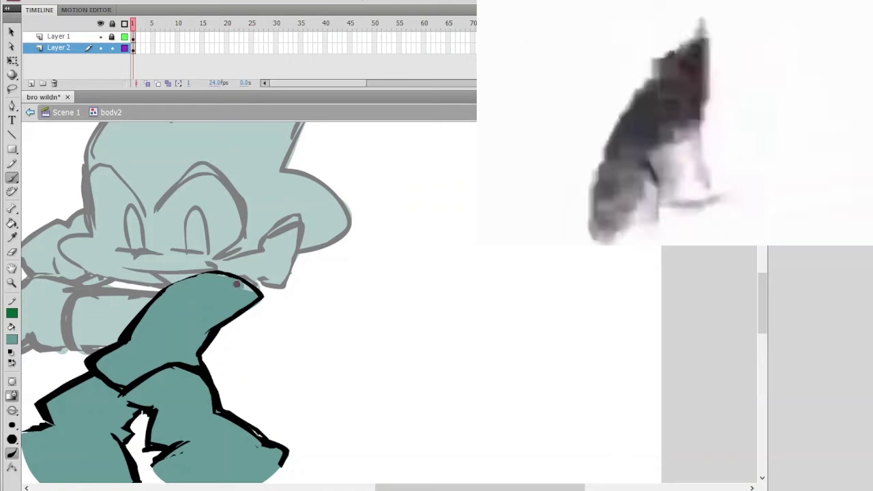
pyautogui.click(30, 114)
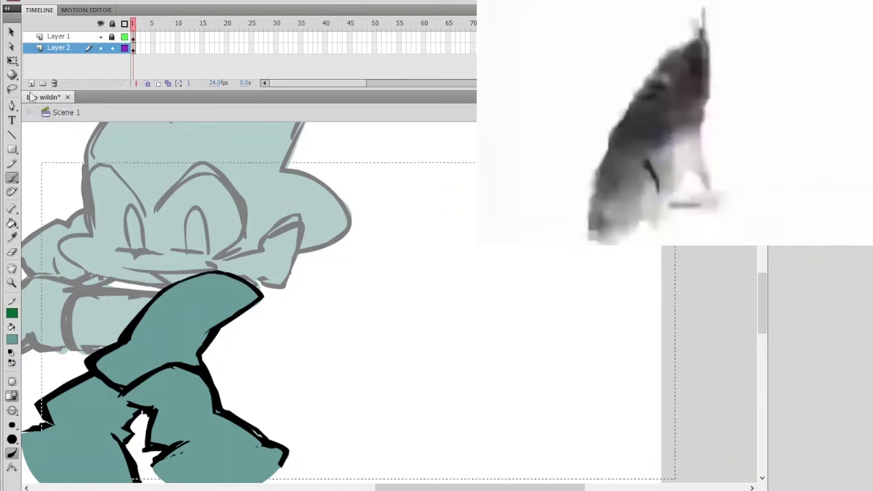
pyautogui.click(374, 211)
pyautogui.keyDown('ctrl'); pyautogui.keyDown('shift'); pyautogui.click(373, 230); pyautogui.keyUp('shift'); pyautogui.keyUp('ctrl')
pyautogui.hotkey('ctrl', 'z')
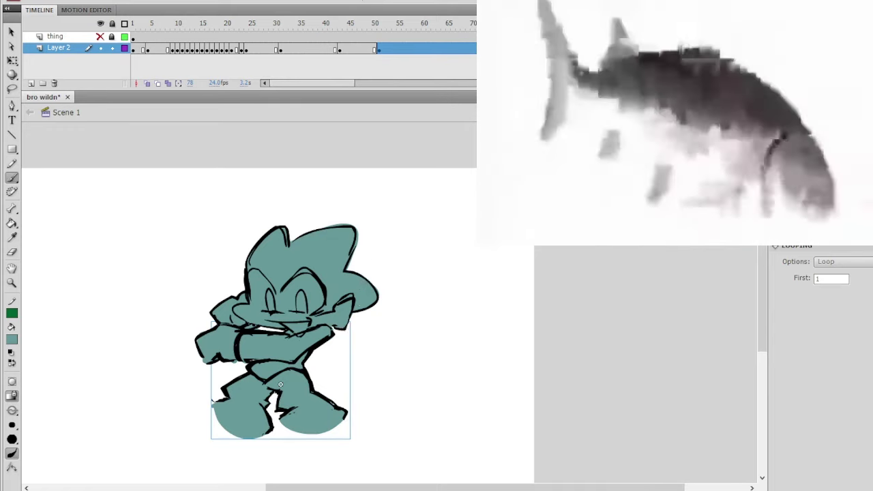
# Step: Copy the shoe symbol from frame 13 and paste it in place beside the other shoe on frame 14
pyautogui.click(390, 28)
pyautogui.moveTo(391, 32); pyautogui.dragTo(396, 27)
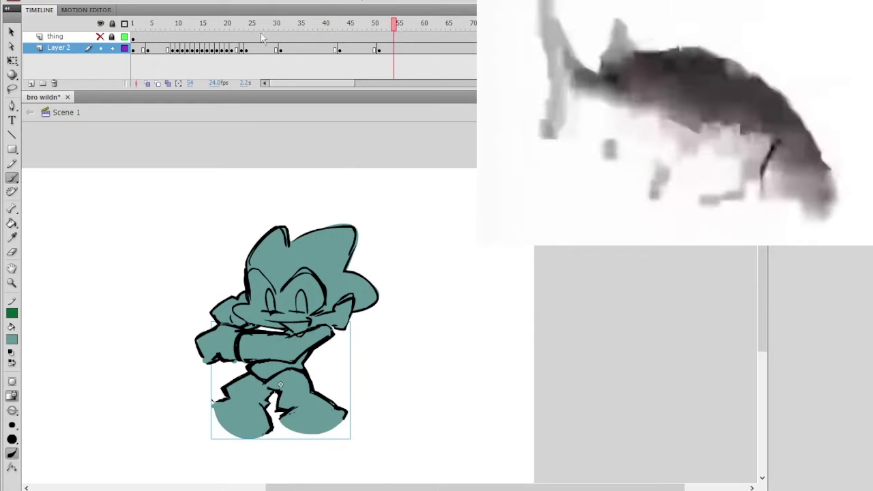
pyautogui.moveTo(205, 27); pyautogui.dragTo(191, 34)
pyautogui.click(14, 62)
pyautogui.click(209, 450)
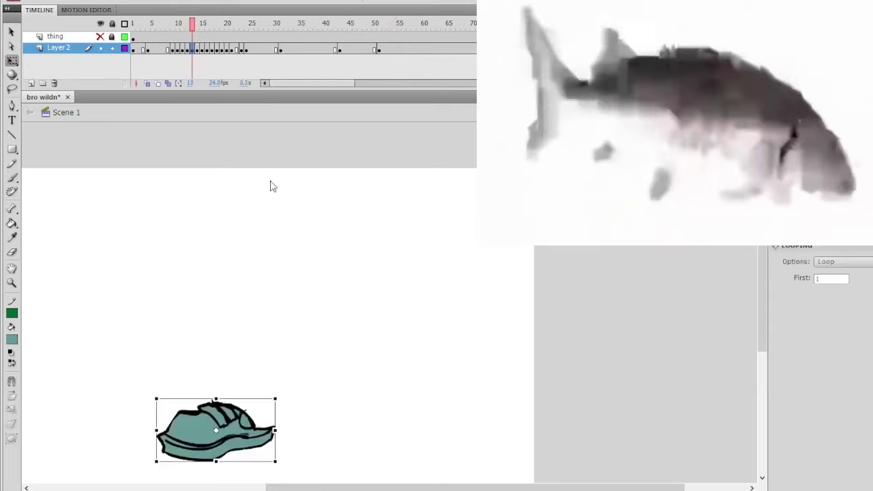
pyautogui.click(197, 51)
pyautogui.click(321, 233)
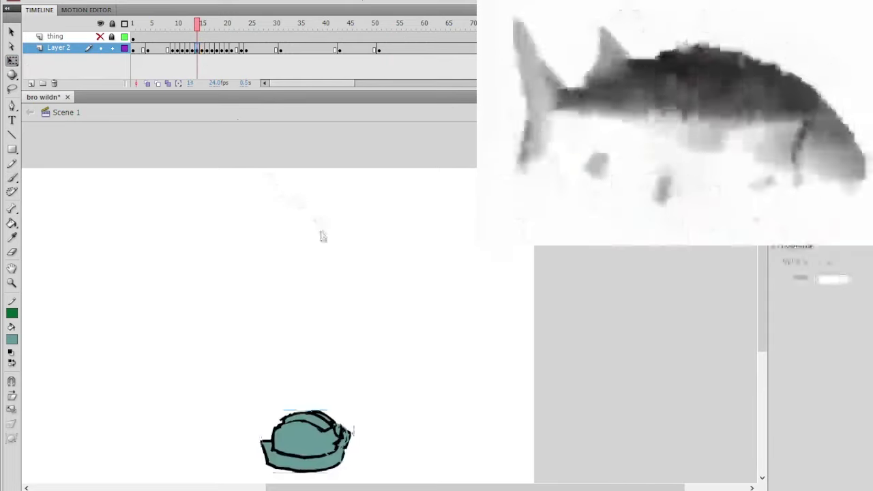
pyautogui.hotkey('ctrl', 'shift', 'v')
pyautogui.click(322, 249)
pyautogui.click(259, 445)
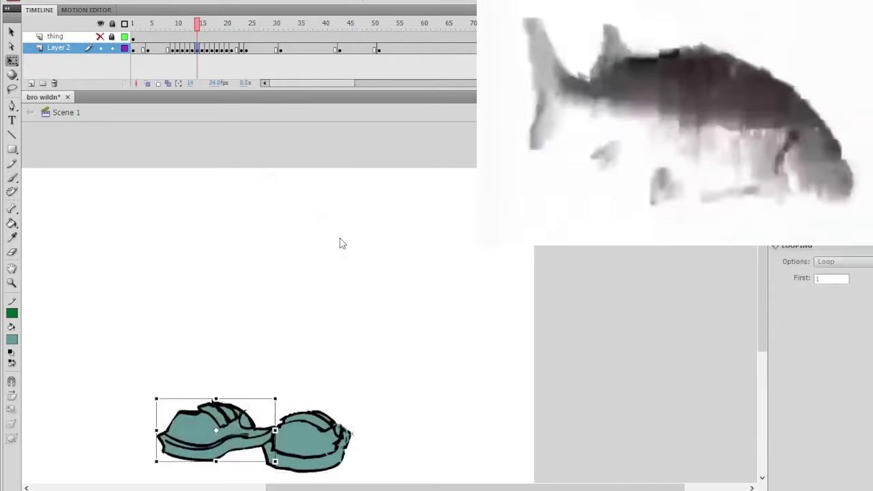
pyautogui.click(426, 295)
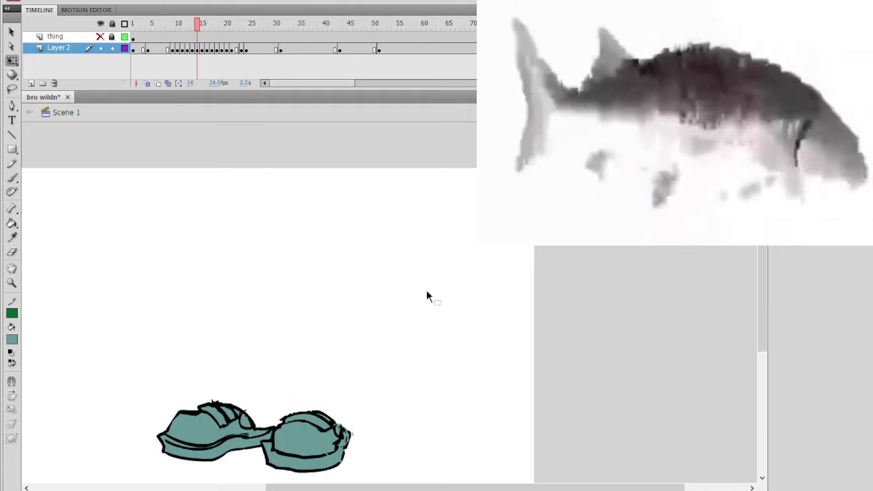
# Step: Copy both shoe symbols from frame 14 and place them over the leg ends in the assembled final pose
pyautogui.click(352, 465)
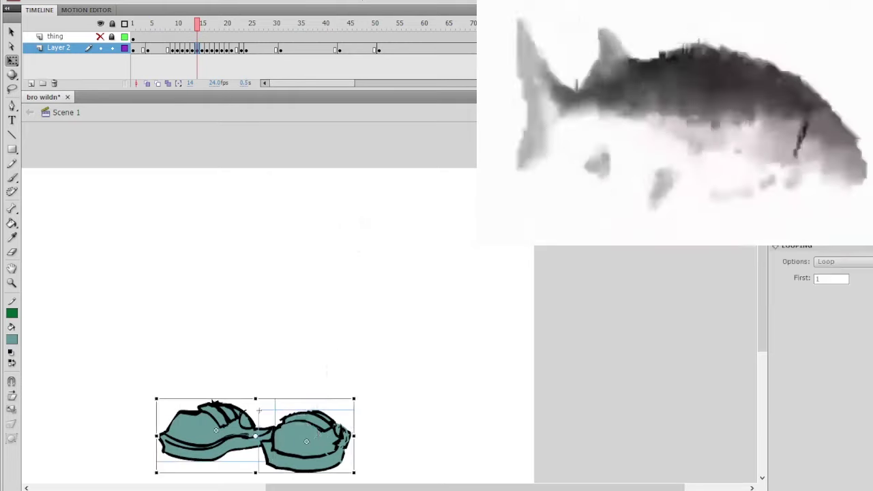
pyautogui.press('Return')
pyautogui.moveTo(470, 248); pyautogui.dragTo(458, 250)
pyautogui.moveTo(424, 25)
pyautogui.mouseDown()
pyautogui.moveTo(354, 24)
pyautogui.moveTo(419, 22)
pyautogui.mouseUp()
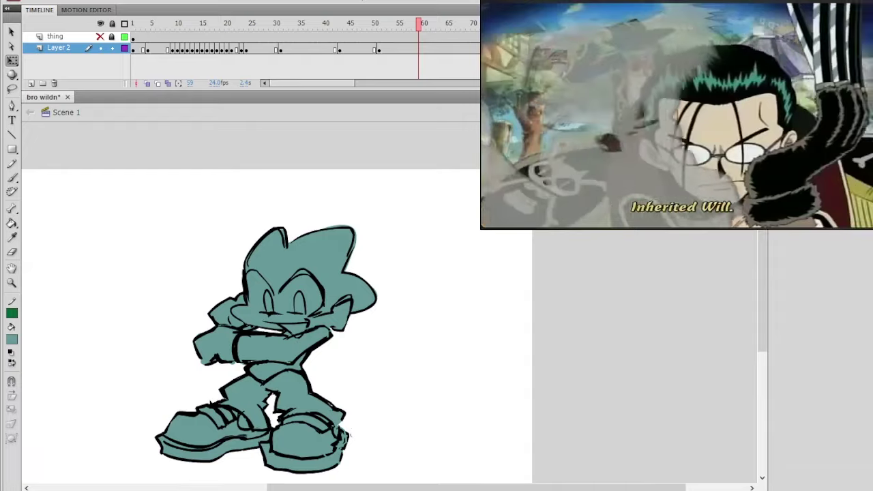
# Step: Go to frame 55 in the assembled pose and rotate the head symbol slightly counterclockwise
pyautogui.moveTo(419, 26); pyautogui.dragTo(404, 27)
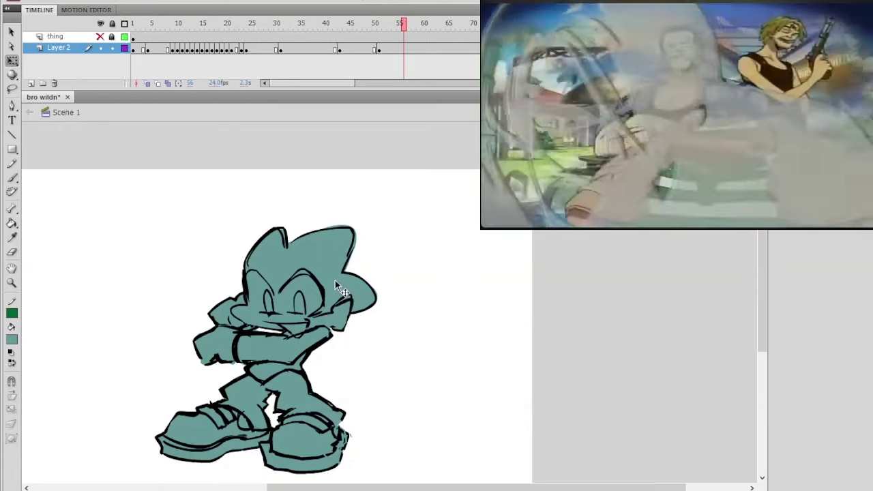
pyautogui.click(613, 56)
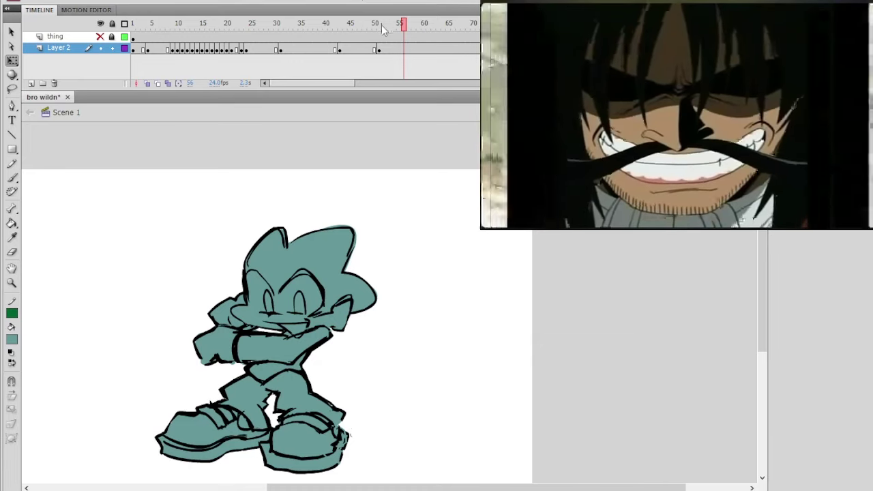
pyautogui.moveTo(381, 24)
pyautogui.mouseDown()
pyautogui.moveTo(362, 25)
pyautogui.moveTo(400, 24)
pyautogui.mouseUp()
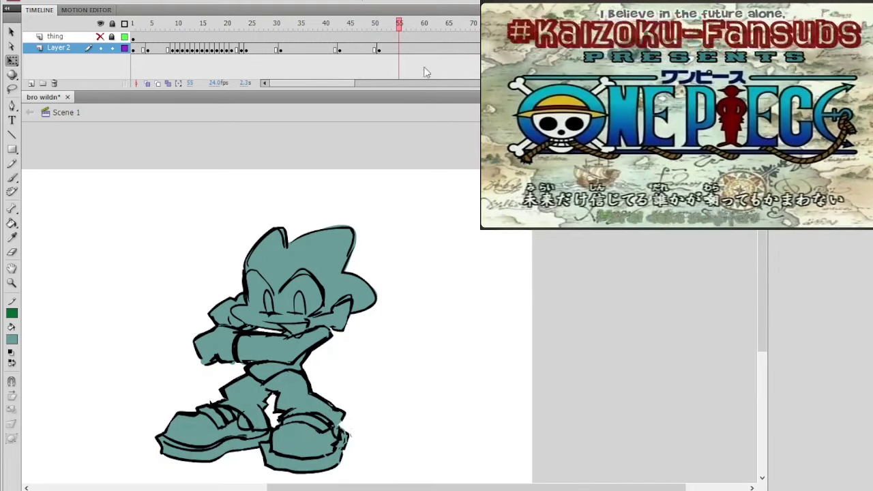
pyautogui.click(348, 255)
pyautogui.moveTo(392, 219)
pyautogui.mouseDown()
pyautogui.moveTo(382, 218)
pyautogui.moveTo(391, 218)
pyautogui.mouseUp()
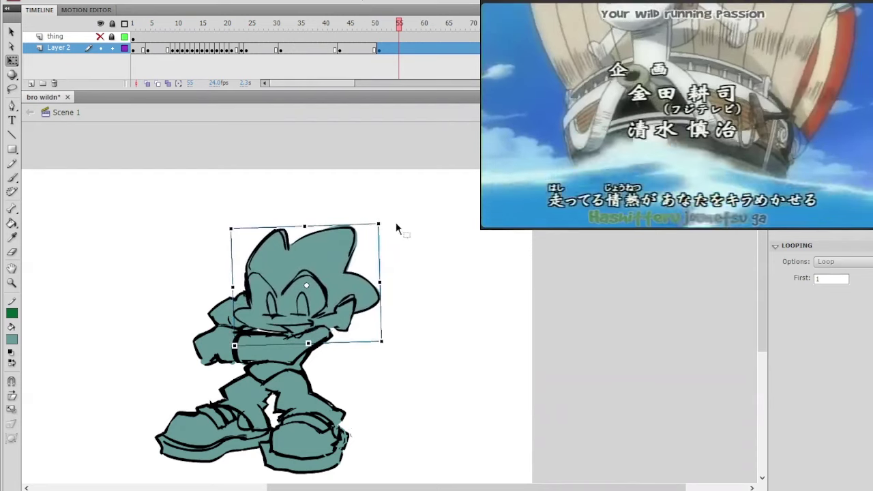
pyautogui.click(403, 213)
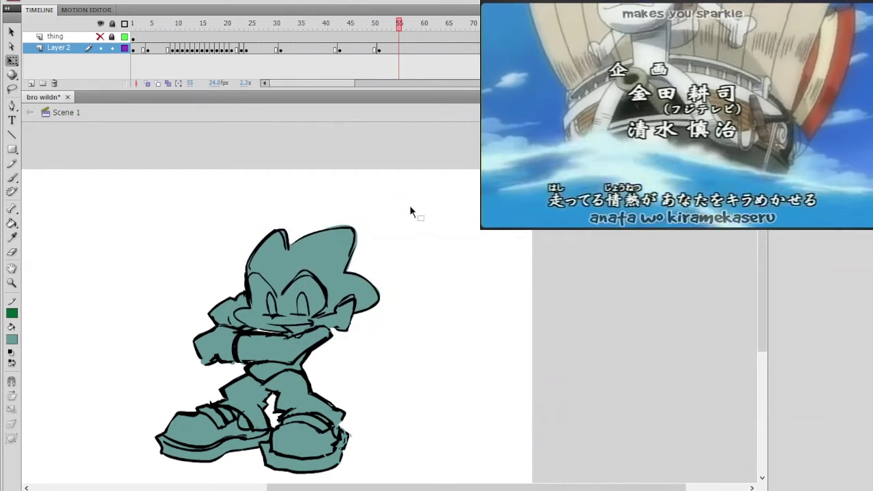
# Step: Undo the last head rotation and insert keyframes at frames 60 and 66 on Layer 2
pyautogui.hotkey('ctrl', 'z')
pyautogui.hotkey('ctrl', 'z')
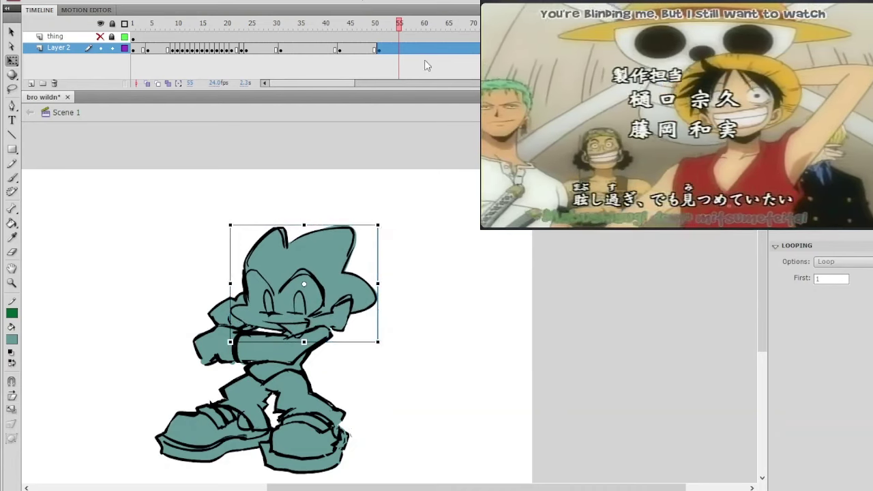
pyautogui.click(425, 50)
pyautogui.press('F6')
pyautogui.click(475, 187)
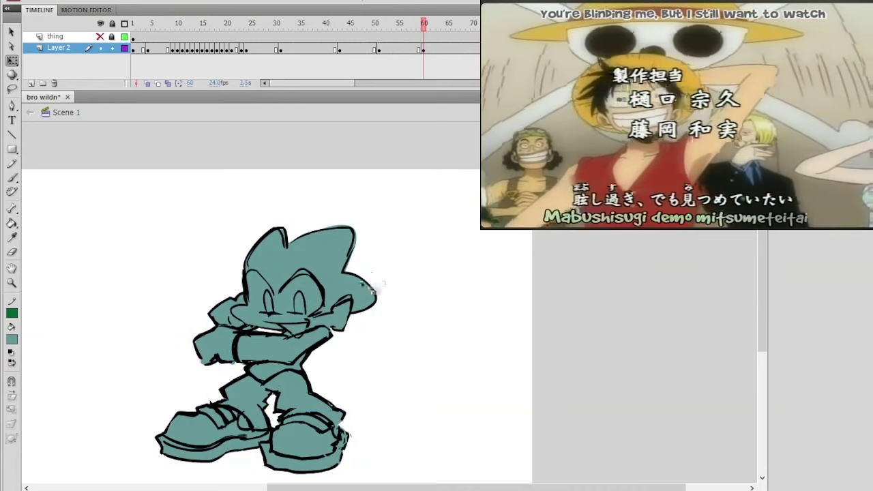
pyautogui.click(291, 339)
pyautogui.click(319, 342)
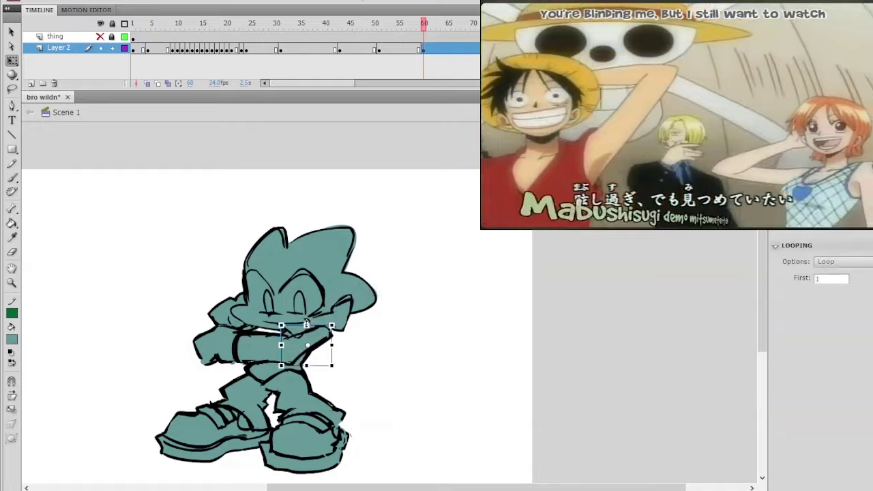
pyautogui.click(452, 47)
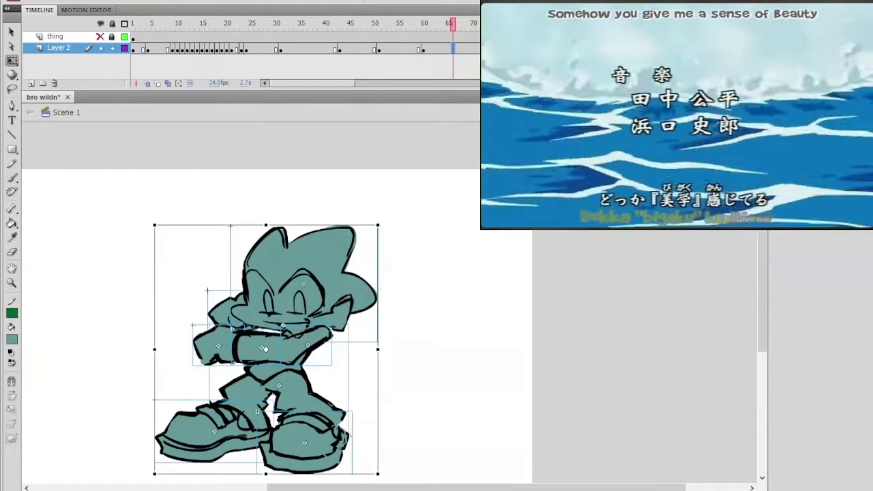
# Step: At frame 62, rotate the near upper arm about its shoulder and raise the forearm over the character's mouth
pyautogui.click(433, 48)
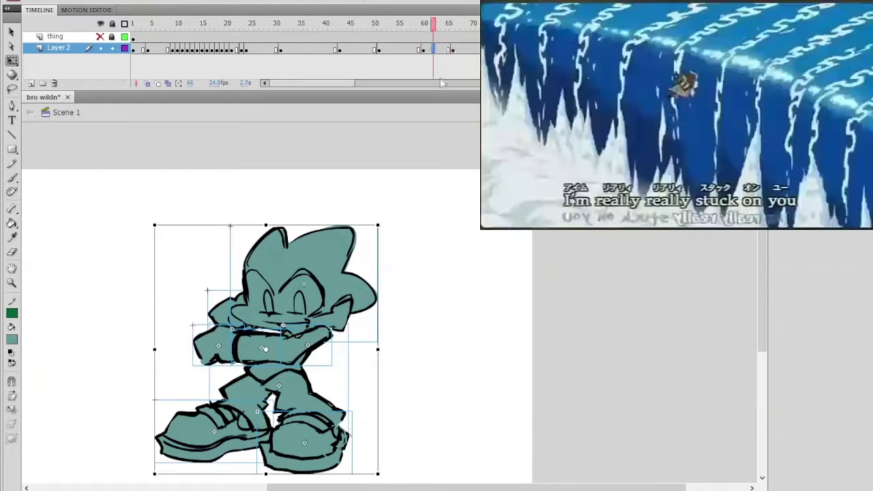
pyautogui.click(319, 328)
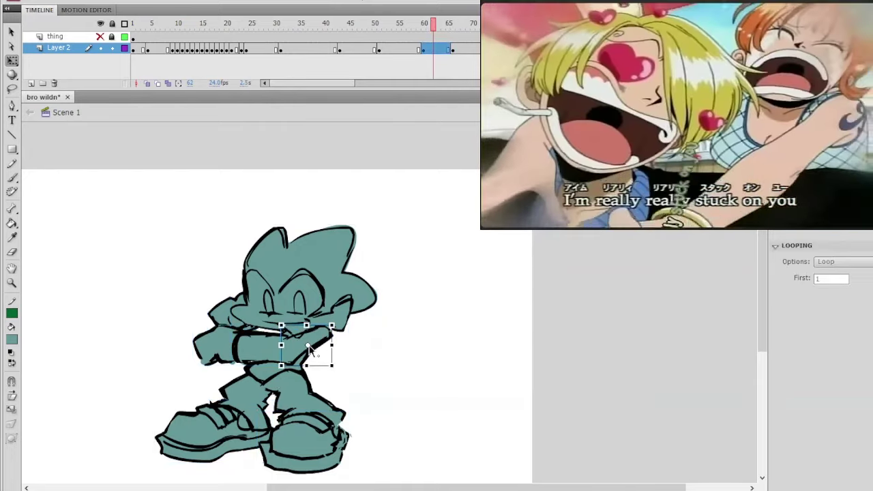
pyautogui.moveTo(308, 346); pyautogui.dragTo(295, 305)
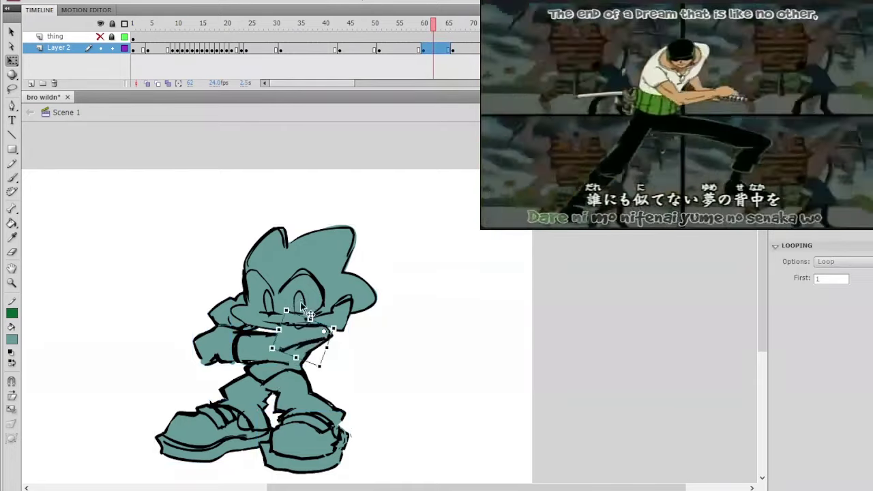
pyautogui.moveTo(255, 348); pyautogui.dragTo(289, 302)
pyautogui.press('Down')
pyautogui.press('Down')
pyautogui.press('Down')
pyautogui.click(320, 333)
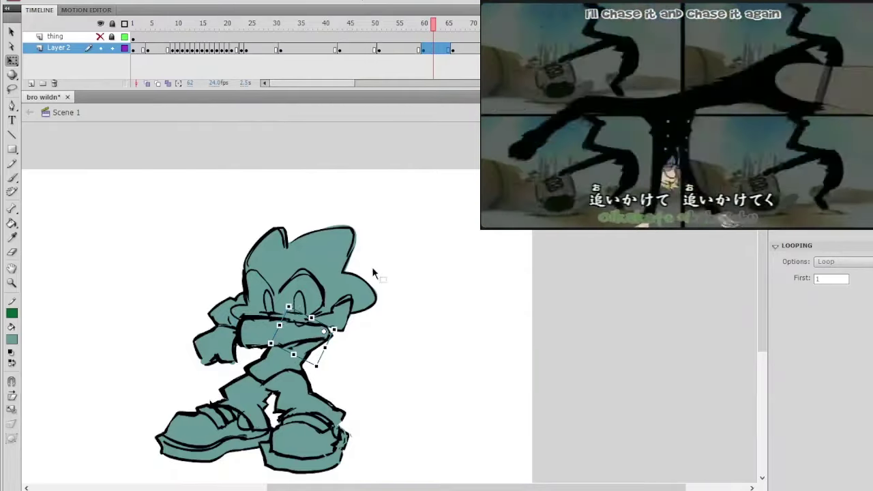
# Step: Move the hand symbol up to the end of the raised forearm and shift the forearm slightly to join the pieces
pyautogui.click(231, 334)
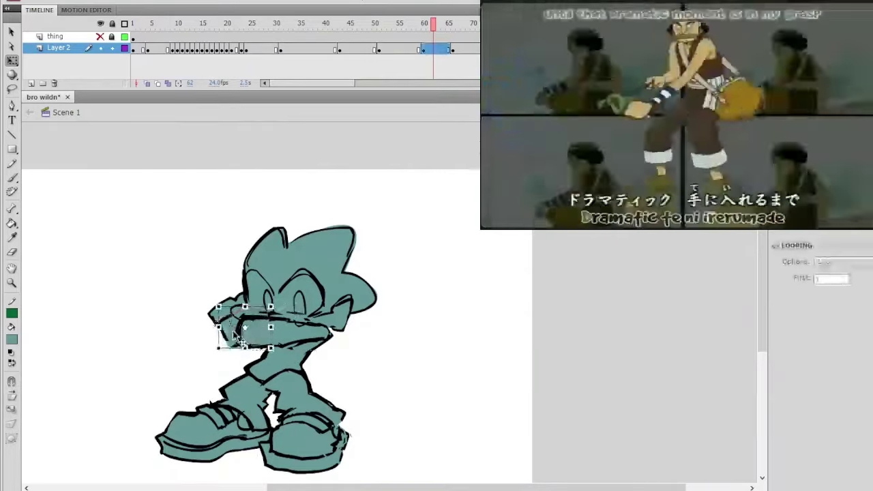
pyautogui.moveTo(237, 336); pyautogui.dragTo(219, 334)
pyautogui.click(264, 332)
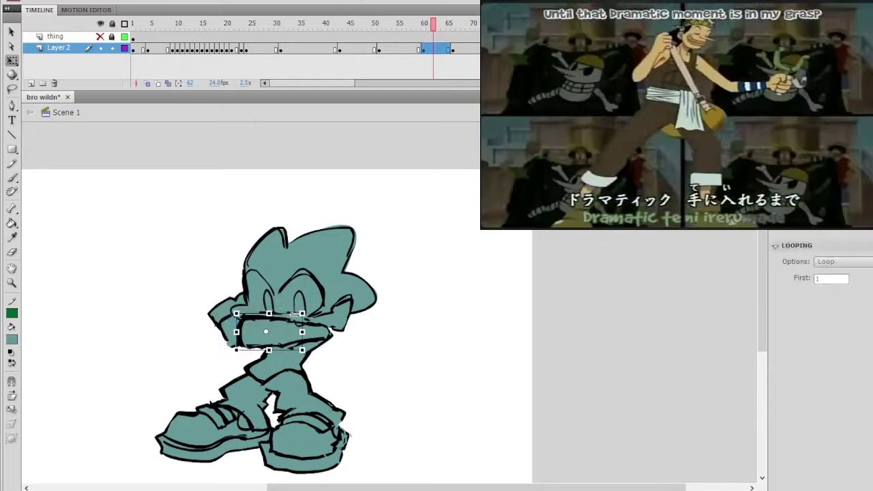
pyautogui.moveTo(273, 332); pyautogui.dragTo(277, 330)
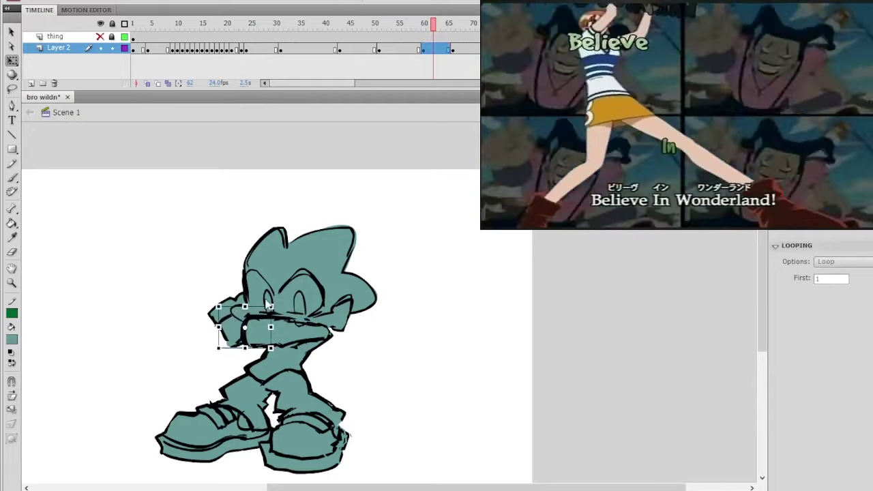
# Step: Rotate the head symbol slightly clockwise at frame 62
pyautogui.click(337, 273)
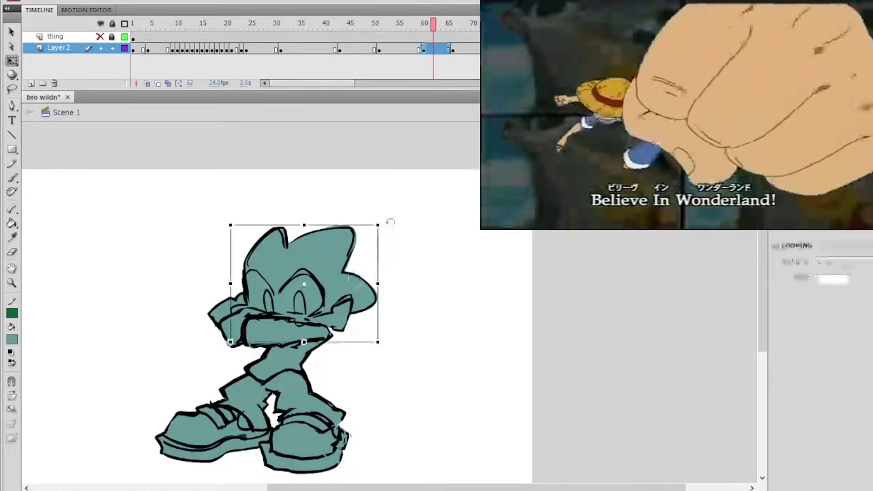
pyautogui.moveTo(389, 220); pyautogui.dragTo(400, 229)
pyautogui.click(411, 230)
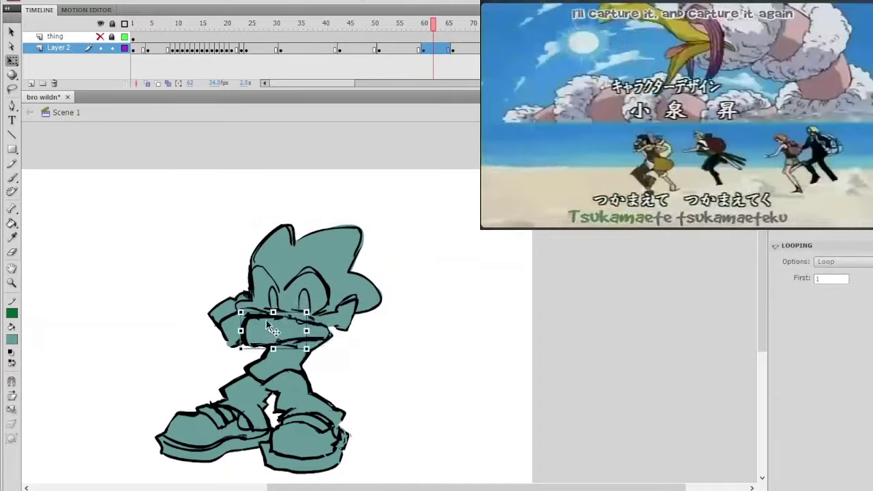
# Step: Rotate the forearm over the mouth and nudge it down, and tilt the hand slightly counterclockwise to match
pyautogui.moveTo(292, 302); pyautogui.dragTo(309, 298)
pyautogui.press('Down')
pyautogui.press('Down')
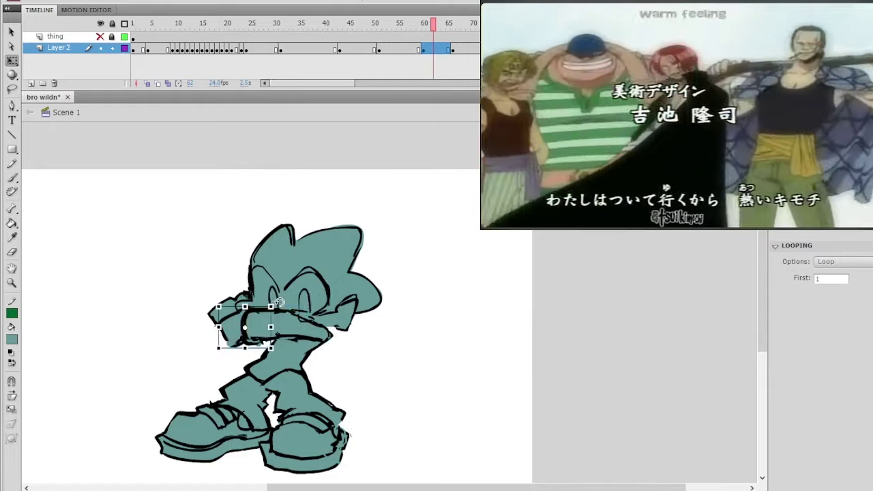
pyautogui.moveTo(271, 300); pyautogui.dragTo(263, 289)
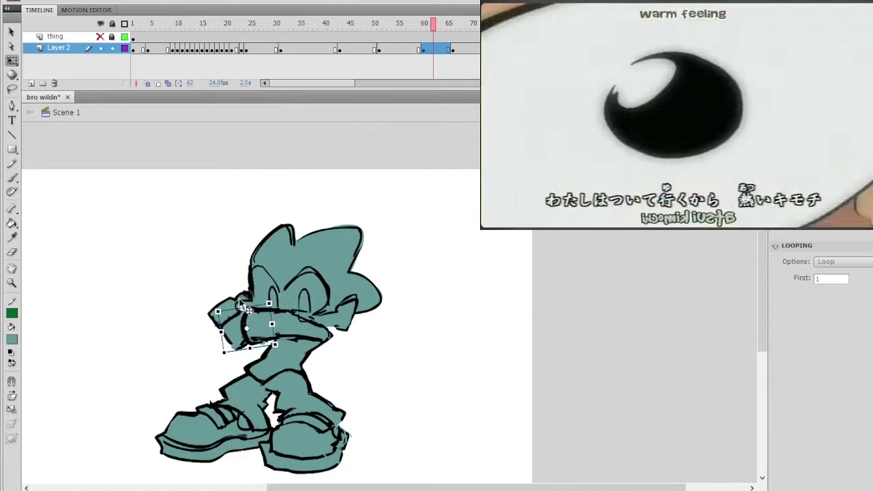
pyautogui.click(390, 235)
# Step: Rotate the body symbol slightly counterclockwise about its base beneath the raised arm
pyautogui.click(312, 360)
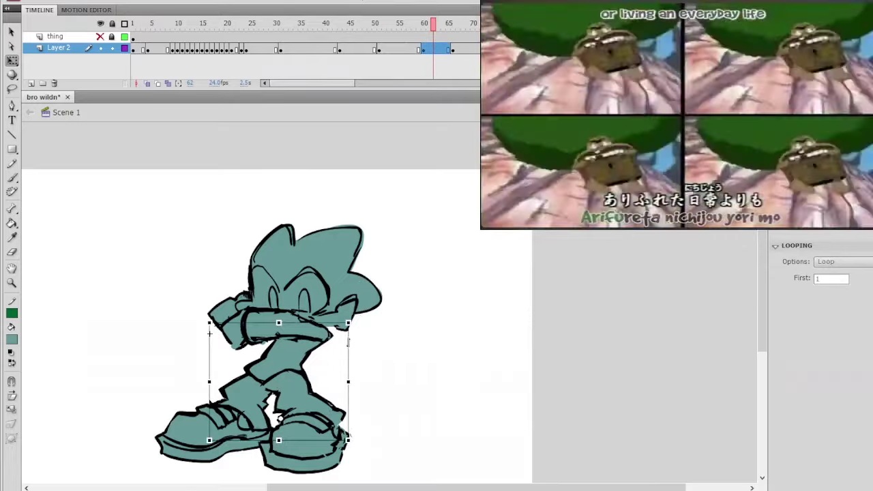
pyautogui.moveTo(303, 320)
pyautogui.mouseDown()
pyautogui.moveTo(286, 315)
pyautogui.moveTo(310, 315)
pyautogui.mouseUp()
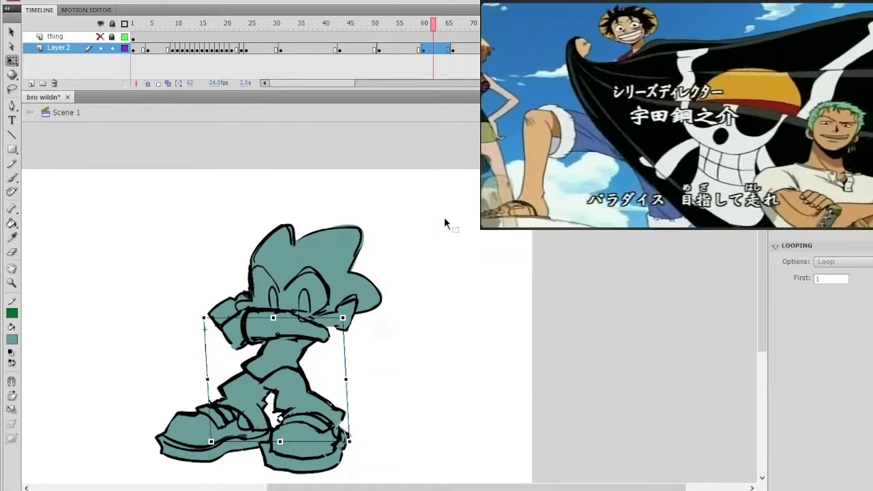
pyautogui.moveTo(450, 25); pyautogui.dragTo(451, 77)
# Step: Tilt the head symbol slightly further clockwise at frame 63
pyautogui.press('.')
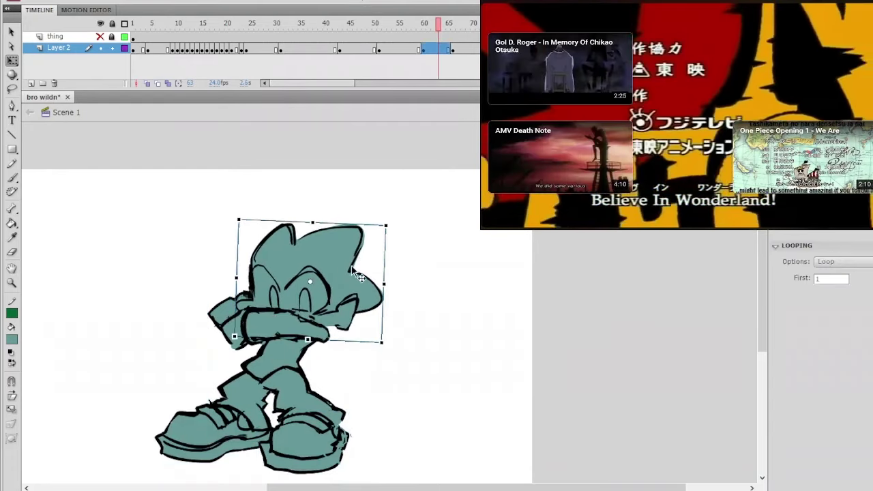
pyautogui.moveTo(394, 216); pyautogui.dragTo(406, 220)
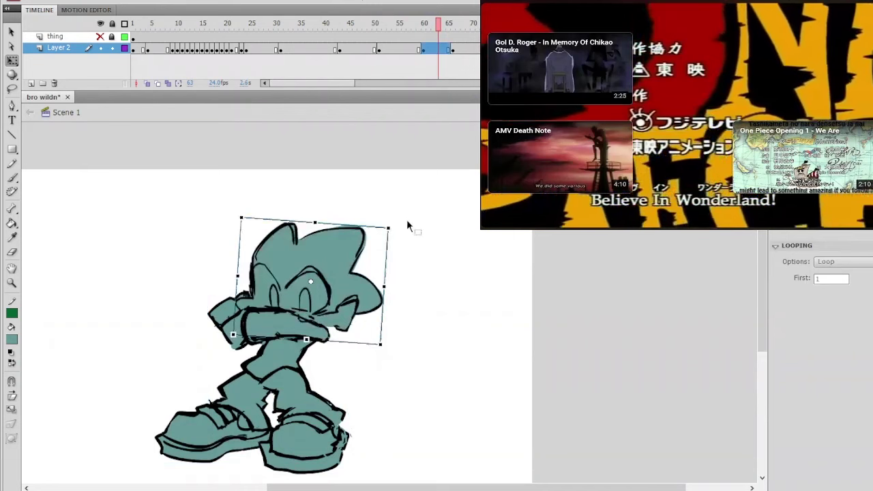
pyautogui.click(409, 227)
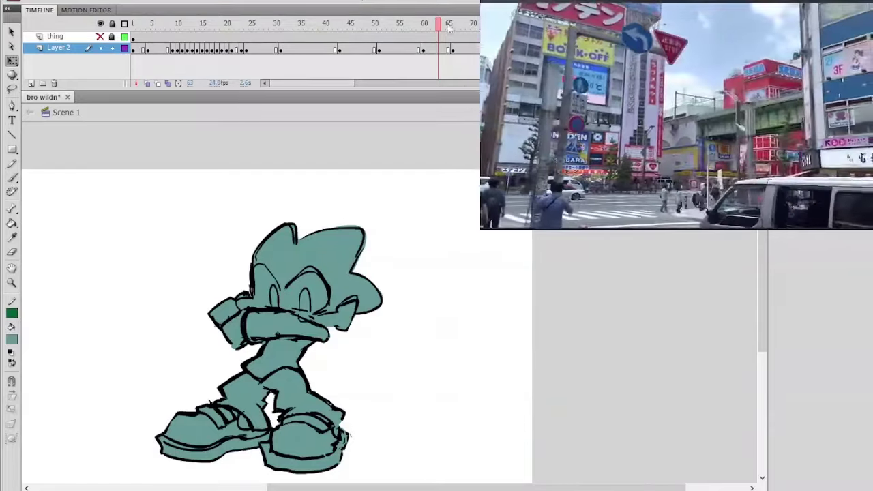
# Step: Rotate the hand symbol near the raised forearm and lower it to beneath the forearm's outer end
pyautogui.moveTo(442, 27)
pyautogui.mouseDown()
pyautogui.moveTo(477, 31)
pyautogui.moveTo(416, 35)
pyautogui.moveTo(463, 43)
pyautogui.moveTo(436, 51)
pyautogui.mouseUp()
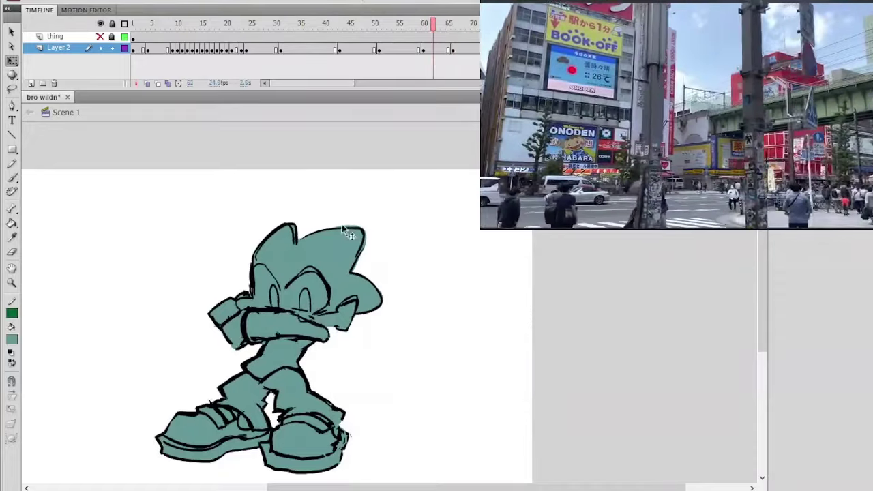
pyautogui.keyDown('shift'); pyautogui.click(266, 324); pyautogui.keyUp('shift')
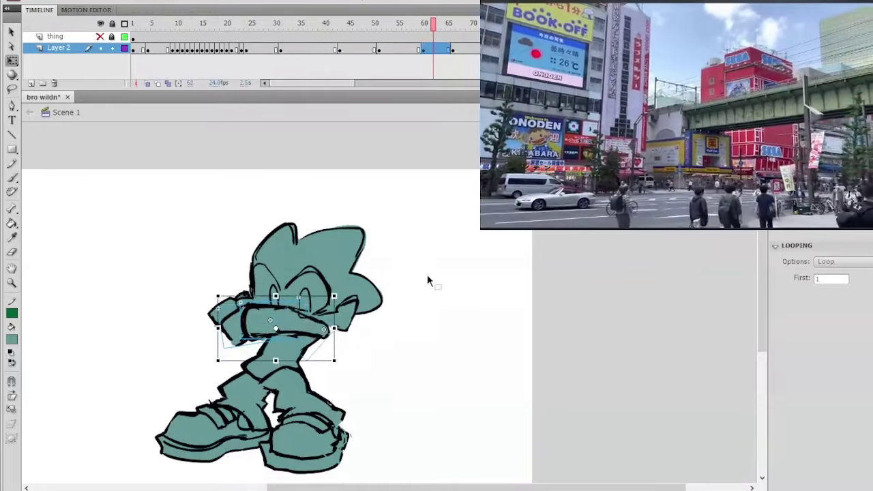
pyautogui.click(425, 282)
pyautogui.moveTo(446, 23)
pyautogui.mouseDown()
pyautogui.moveTo(462, 23)
pyautogui.moveTo(439, 24)
pyautogui.mouseUp()
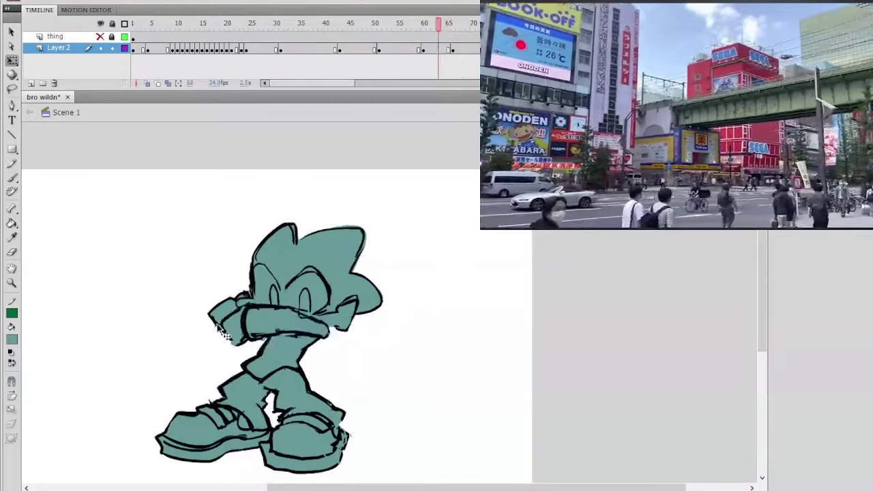
pyautogui.click(251, 299)
pyautogui.moveTo(270, 286); pyautogui.dragTo(277, 319)
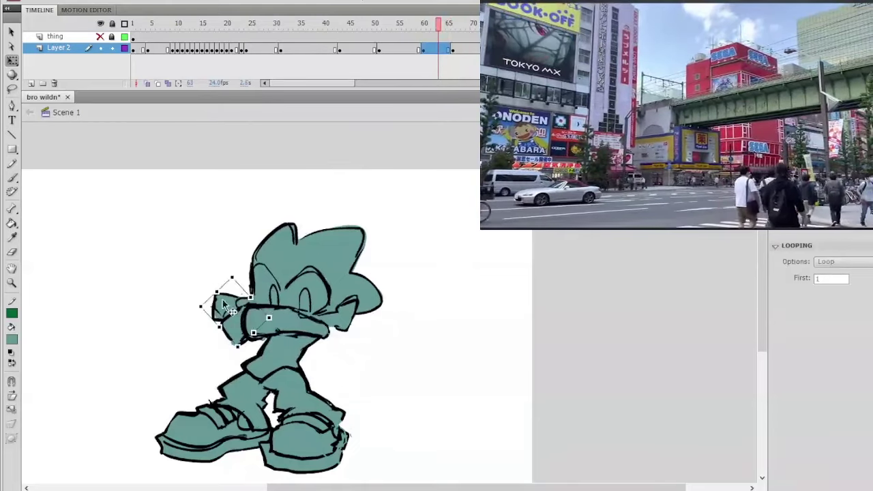
pyautogui.moveTo(222, 300); pyautogui.dragTo(214, 338)
pyautogui.click(400, 263)
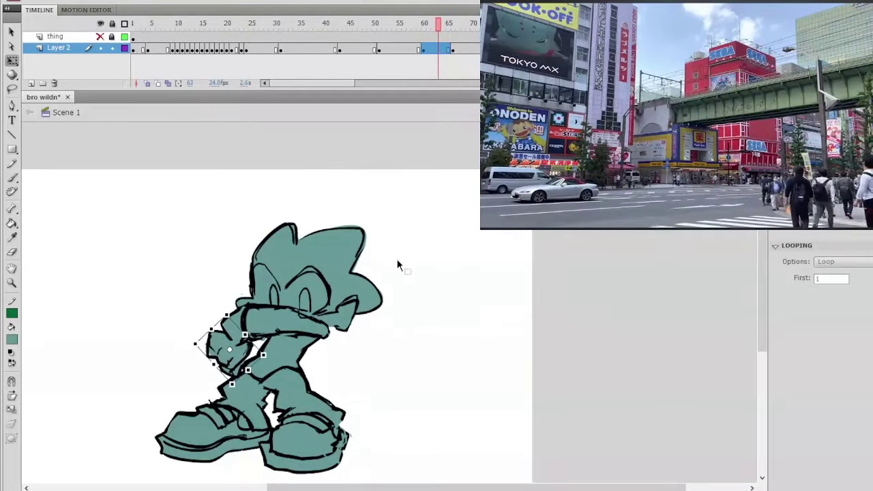
# Step: In the pose starting at frame 66, rotate the body symbol slightly counterclockwise about its base
pyautogui.moveTo(440, 24)
pyautogui.mouseDown()
pyautogui.moveTo(471, 26)
pyautogui.moveTo(433, 26)
pyautogui.moveTo(462, 31)
pyautogui.mouseUp()
pyautogui.click(458, 49)
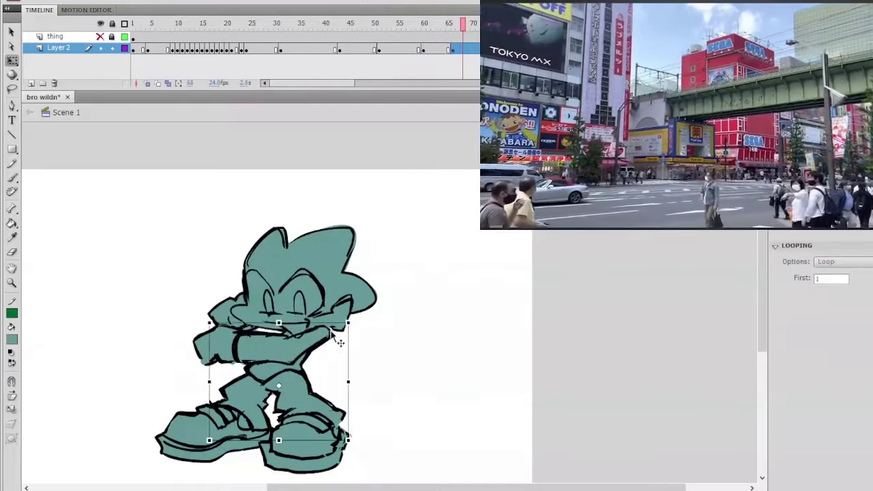
pyautogui.moveTo(323, 323); pyautogui.dragTo(347, 342)
pyautogui.click(388, 314)
pyautogui.moveTo(462, 25); pyautogui.dragTo(457, 74)
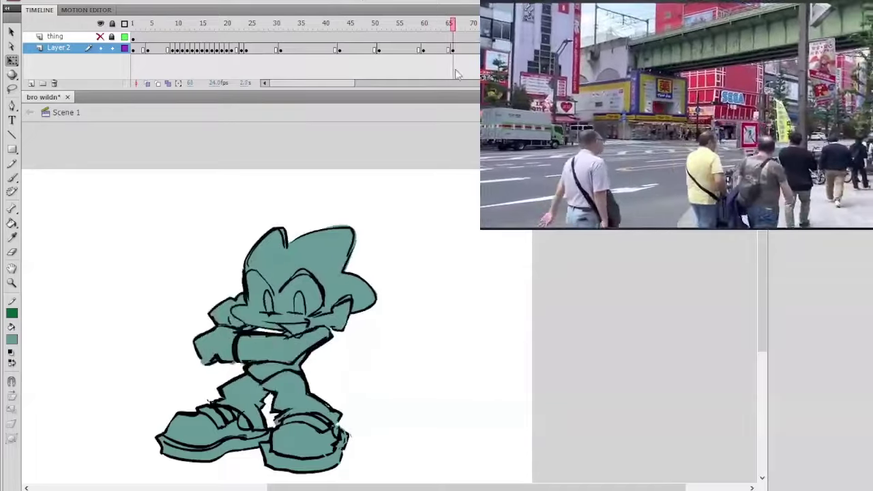
# Step: At frame 66, tilt the head symbol slightly counterclockwise and nudge it down and to the right
pyautogui.click(335, 271)
pyautogui.moveTo(386, 222); pyautogui.dragTo(386, 218)
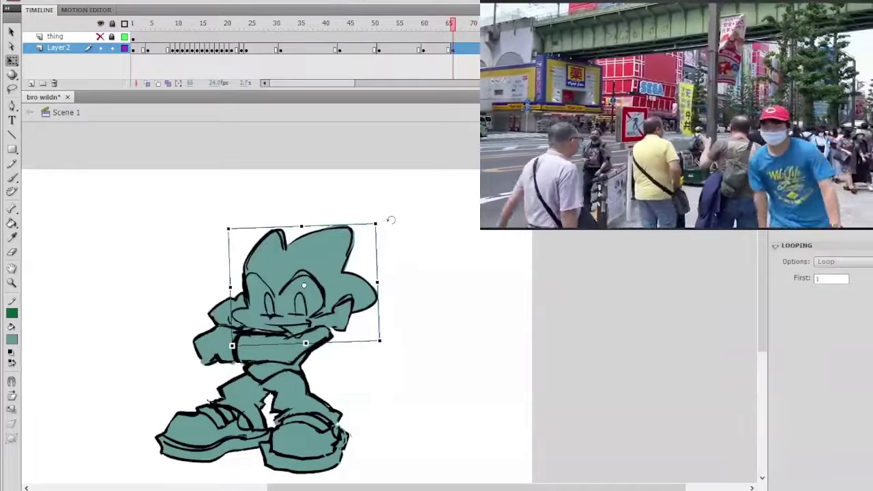
pyautogui.press('Down')
pyautogui.press('Down')
pyautogui.press('Down')
pyautogui.press('Right')
pyautogui.press('Right')
pyautogui.press('Right')
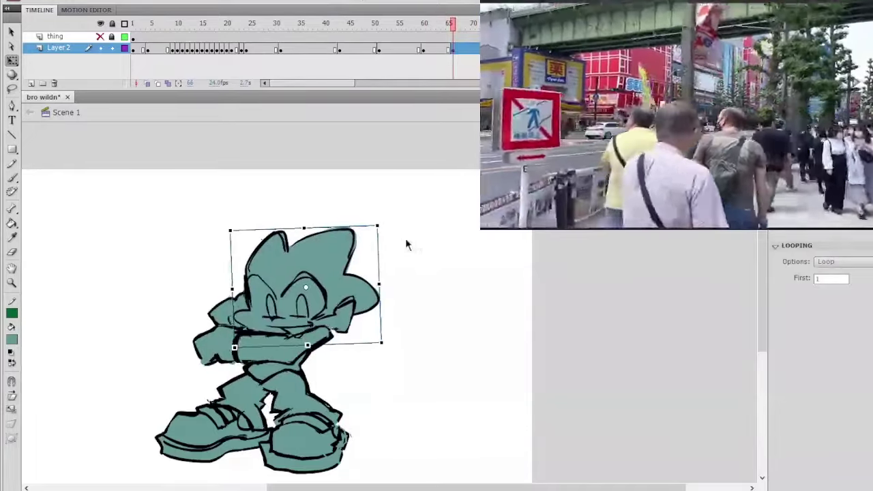
pyautogui.click(433, 191)
# Step: Go back to the raised-arm pose at frame 65 and rotate its head symbol slightly counterclockwise
pyautogui.click(449, 53)
pyautogui.click(409, 205)
pyautogui.click(356, 273)
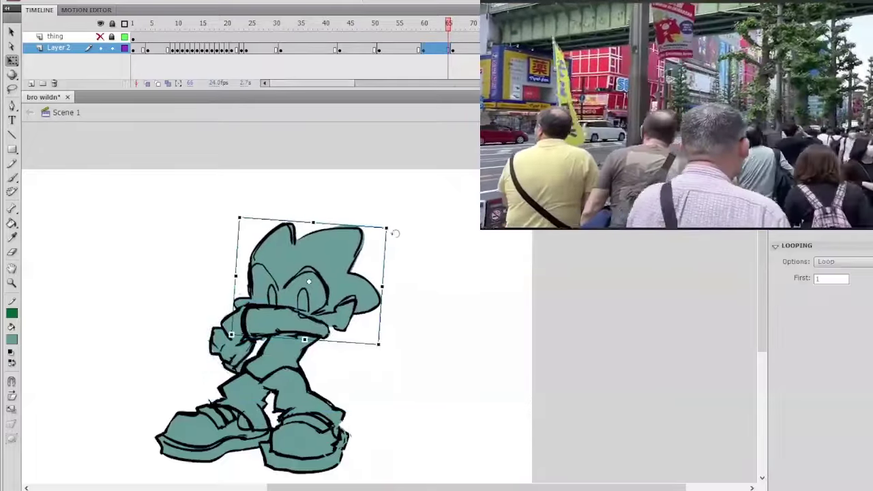
pyautogui.moveTo(391, 233); pyautogui.dragTo(399, 223)
pyautogui.click(428, 187)
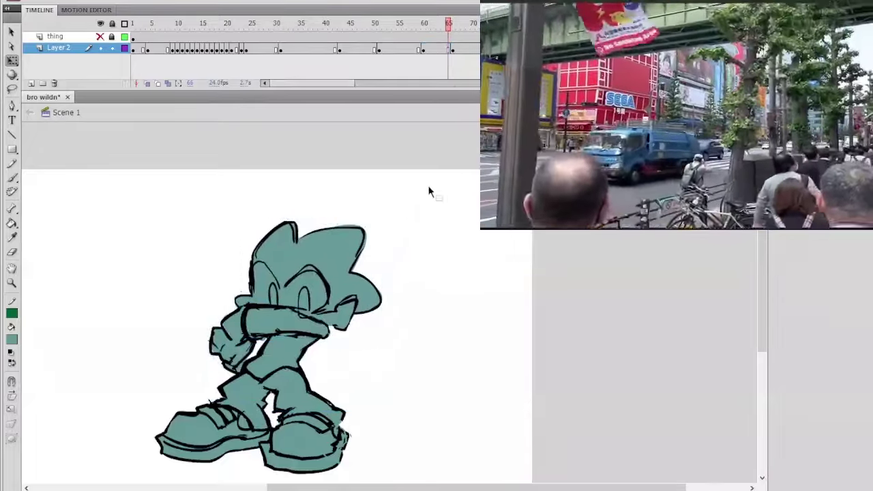
# Step: Readjust the head's tilt in the raised-arm pose from frame 63 and nudge it slightly to the left
pyautogui.moveTo(449, 27)
pyautogui.mouseDown()
pyautogui.moveTo(439, 27)
pyautogui.moveTo(472, 27)
pyautogui.moveTo(438, 27)
pyautogui.mouseUp()
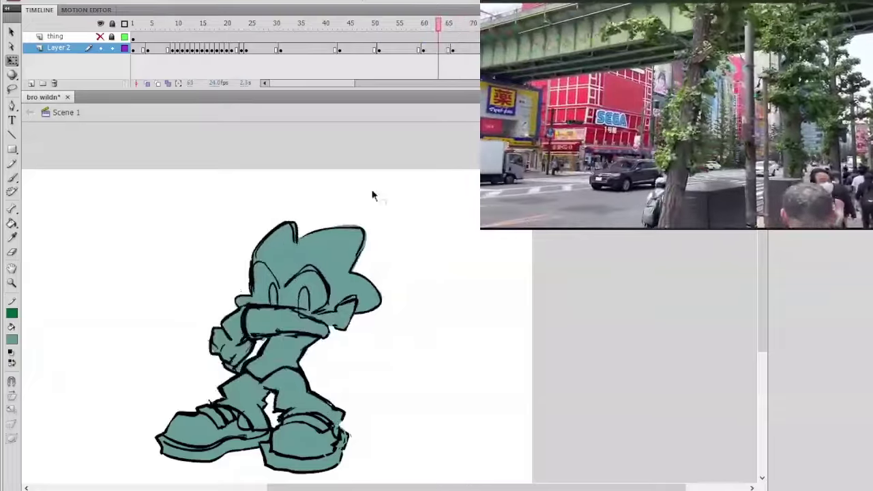
pyautogui.click(371, 239)
pyautogui.click(452, 124)
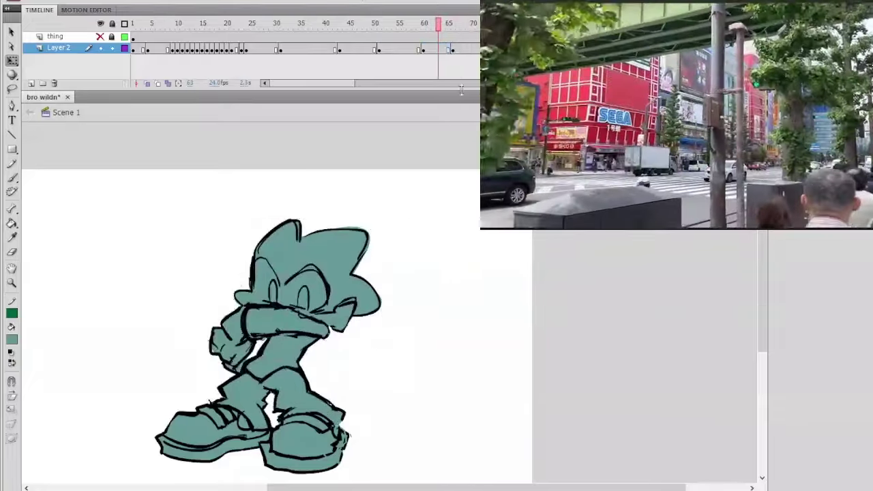
pyautogui.click(355, 236)
pyautogui.press('Left')
pyautogui.press('Left')
pyautogui.moveTo(396, 231); pyautogui.dragTo(399, 227)
pyautogui.click(399, 227)
# Step: In the raised-arm pose at frame 65, nudge the upper-arm symbol slightly to the left
pyautogui.click(449, 38)
pyautogui.click(448, 48)
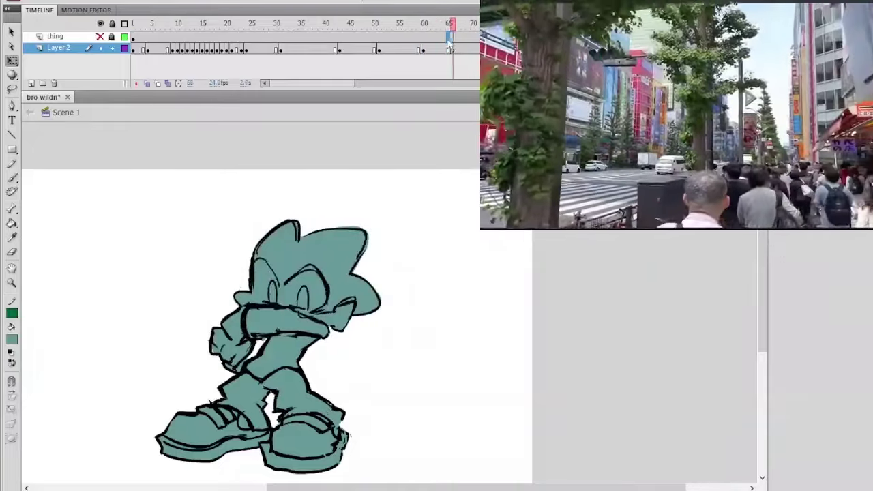
pyautogui.click(302, 360)
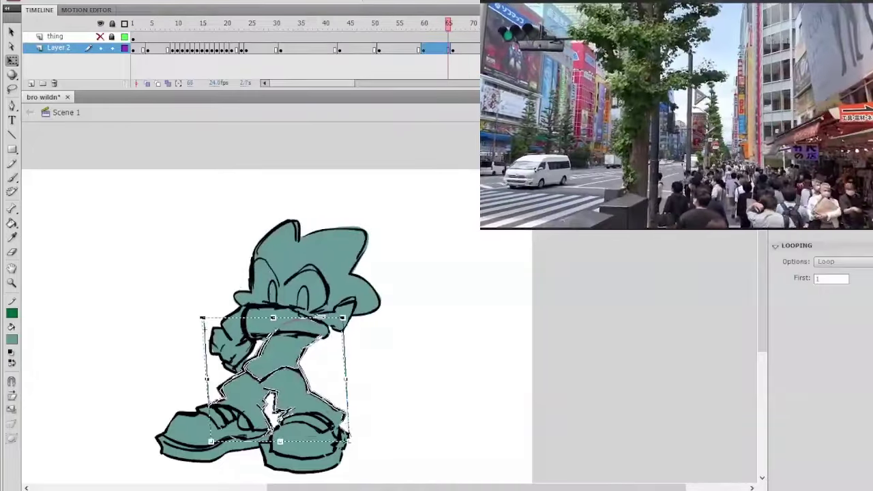
pyautogui.click(384, 236)
pyautogui.click(324, 329)
pyautogui.moveTo(323, 325); pyautogui.dragTo(321, 325)
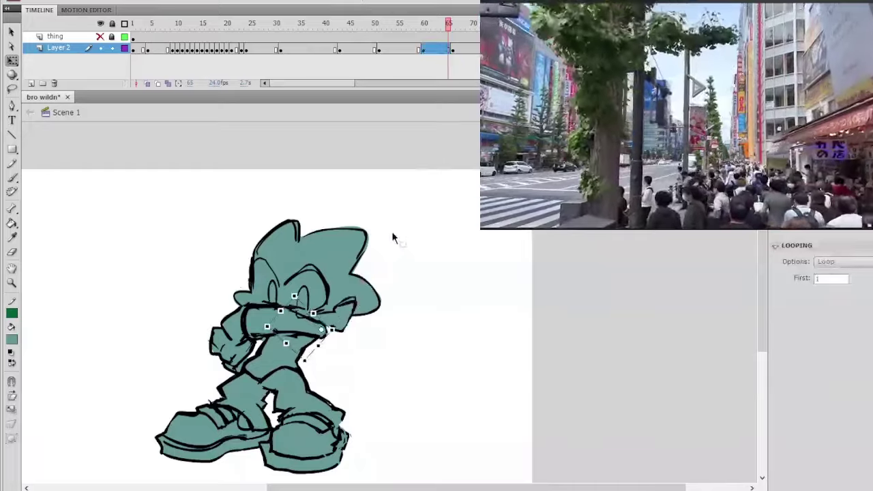
pyautogui.click(291, 316)
pyautogui.click(405, 212)
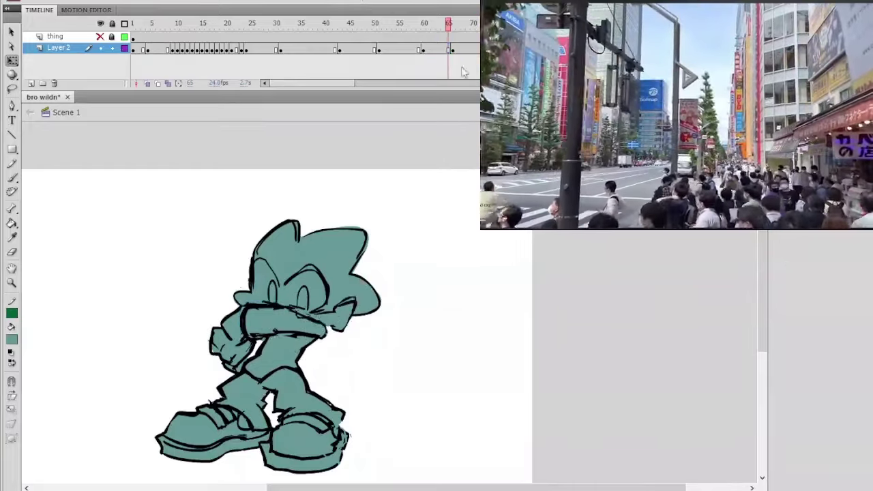
# Step: At frame 62, shift the forearm symbol held across the face slightly to the left
pyautogui.click(477, 28)
pyautogui.moveTo(475, 24); pyautogui.dragTo(432, 23)
pyautogui.click(262, 315)
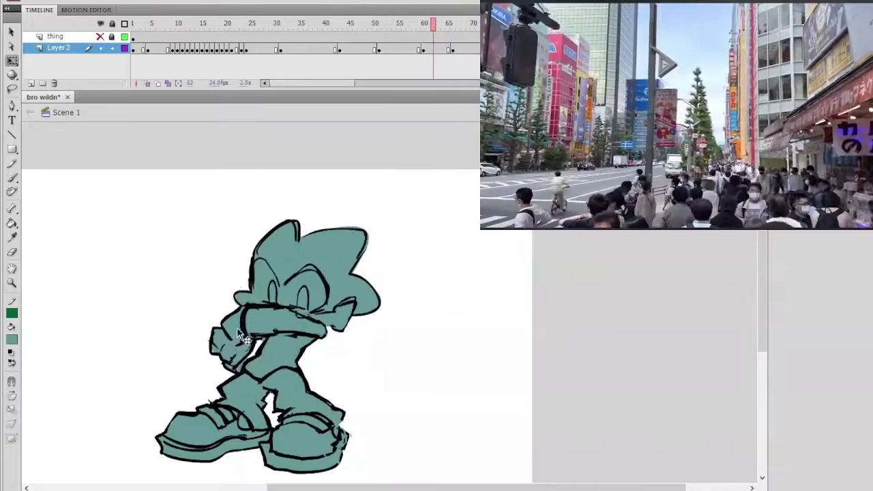
pyautogui.moveTo(261, 313); pyautogui.dragTo(257, 313)
pyautogui.click(273, 315)
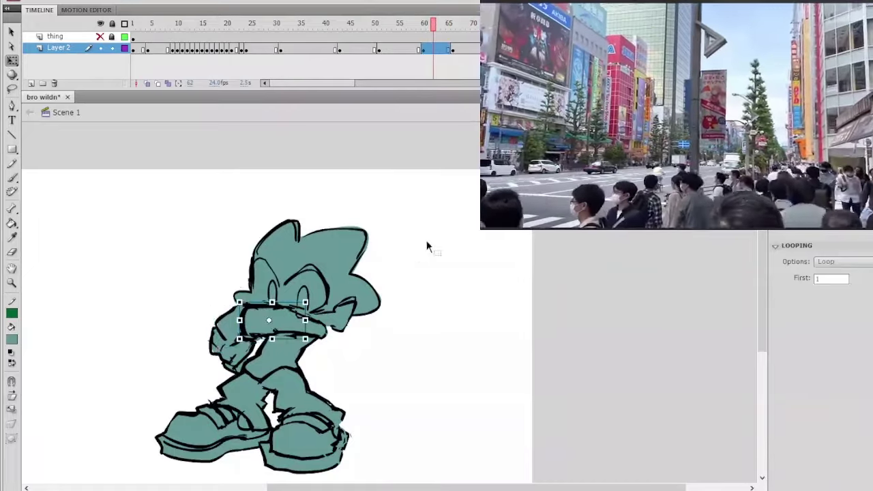
pyautogui.click(410, 246)
pyautogui.click(303, 317)
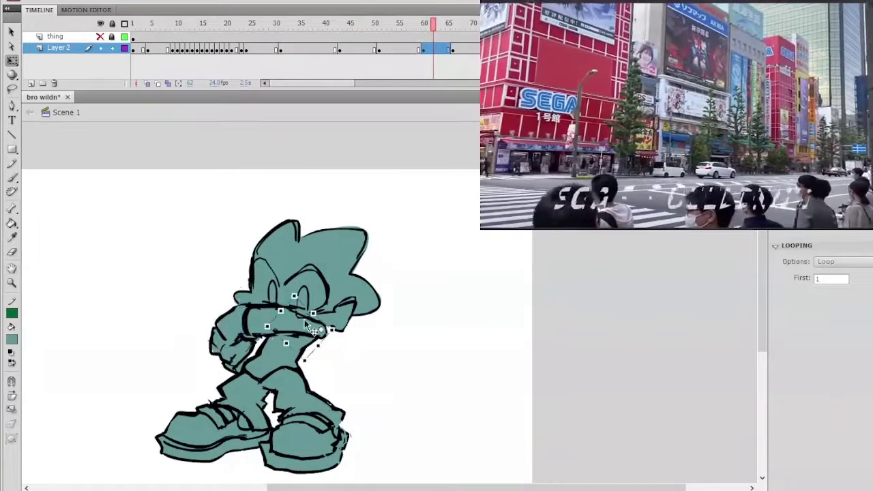
pyautogui.click(434, 25)
pyautogui.moveTo(434, 34); pyautogui.dragTo(435, 54)
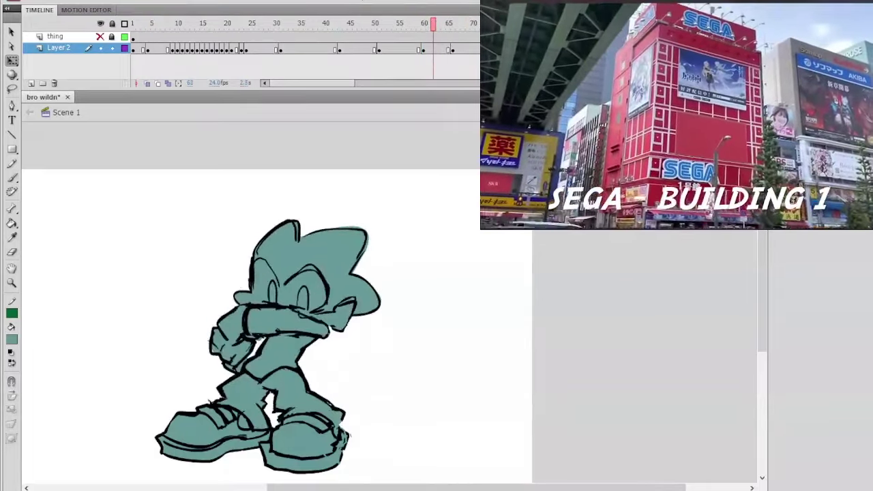
pyautogui.click(290, 320)
pyautogui.press('Left')
pyautogui.click(433, 25)
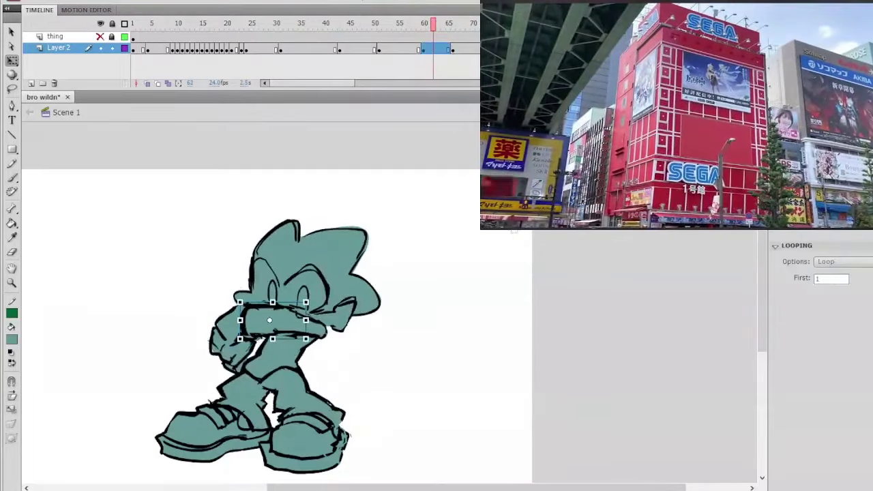
# Step: Go through frames 62 to 69 to compare the raised-arm pose with the pose that follows it
pyautogui.press('.')
pyautogui.press('.')
pyautogui.press('.')
pyautogui.press('.')
pyautogui.press(',')
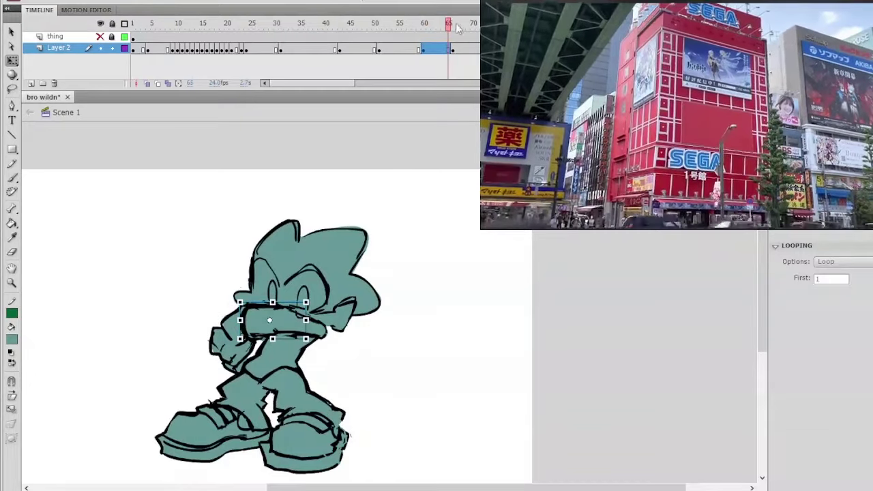
pyautogui.moveTo(455, 27); pyautogui.dragTo(470, 71)
pyautogui.click(470, 224)
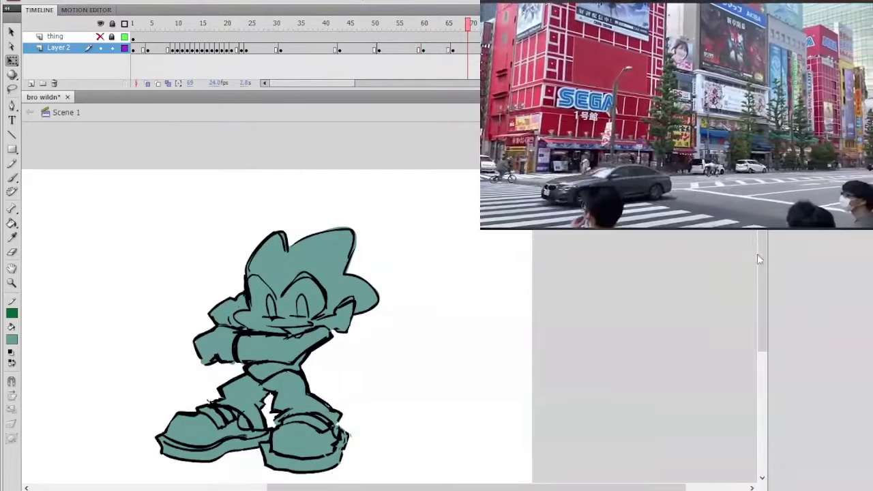
pyautogui.moveTo(761, 254); pyautogui.dragTo(762, 257)
pyautogui.scroll(-1, 762, 259)
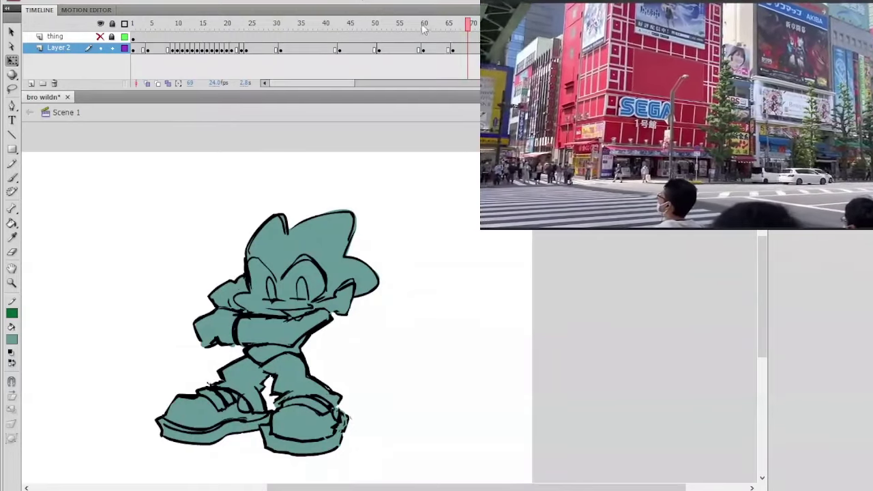
# Step: Return to the raised-arm pose at frame 63 and nudge its body symbol slightly to the left
pyautogui.click(342, 42)
pyautogui.moveTo(342, 42)
pyautogui.mouseDown()
pyautogui.moveTo(458, 49)
pyautogui.moveTo(424, 58)
pyautogui.mouseUp()
pyautogui.moveTo(450, 26)
pyautogui.mouseDown()
pyautogui.moveTo(478, 27)
pyautogui.moveTo(432, 35)
pyautogui.moveTo(463, 32)
pyautogui.moveTo(440, 35)
pyautogui.mouseUp()
pyautogui.click(281, 363)
pyautogui.click(382, 312)
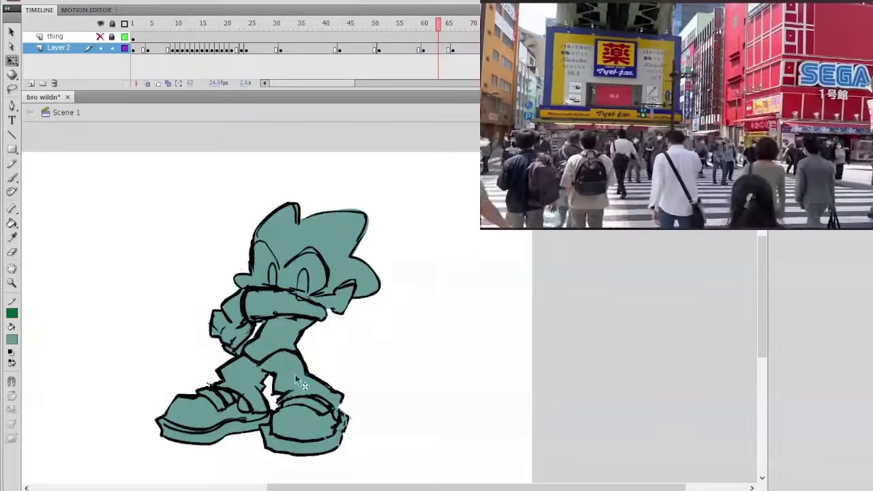
pyautogui.moveTo(294, 374); pyautogui.dragTo(292, 374)
pyautogui.click(405, 315)
# Step: Try to skew both shoe symbols slightly to the left at frame 60
pyautogui.moveTo(468, 30); pyautogui.dragTo(424, 56)
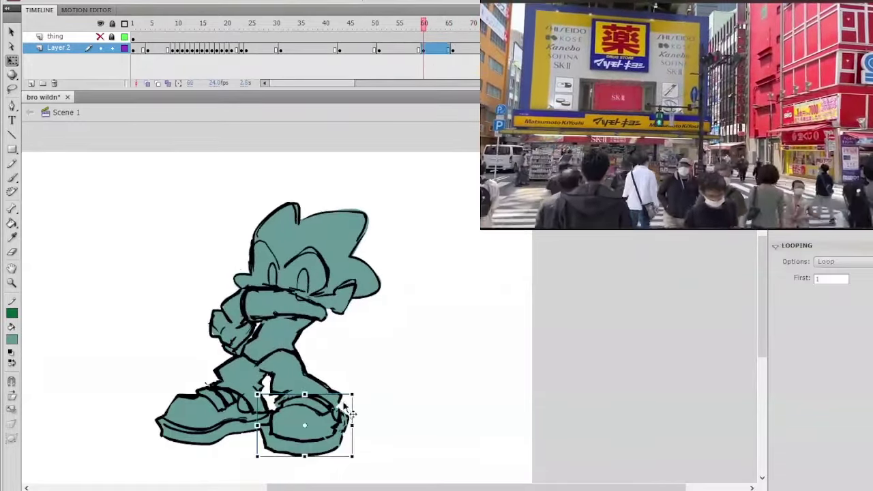
pyautogui.click(304, 427)
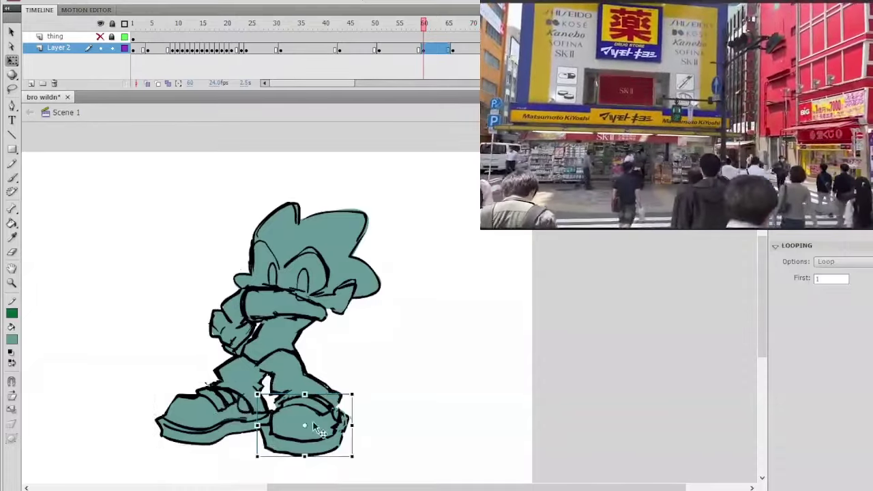
pyautogui.moveTo(329, 390); pyautogui.dragTo(325, 390)
pyautogui.click(238, 414)
pyautogui.moveTo(252, 383); pyautogui.dragTo(250, 383)
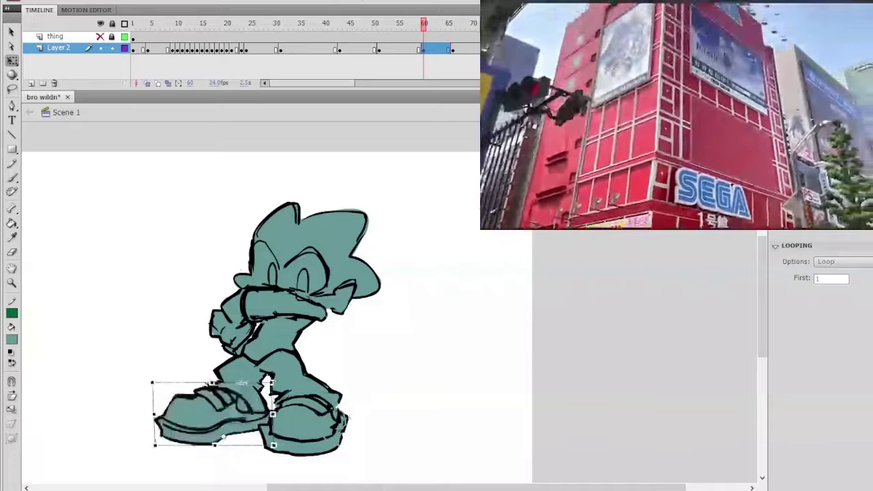
pyautogui.hotkey('ctrl', 'z')
pyautogui.hotkey('ctrl', 'z')
pyautogui.click(365, 349)
# Step: Examine the two shoe symbols around frame 62 and play back the animation
pyautogui.moveTo(454, 28); pyautogui.dragTo(433, 45)
pyautogui.click(305, 424)
pyautogui.click(218, 412)
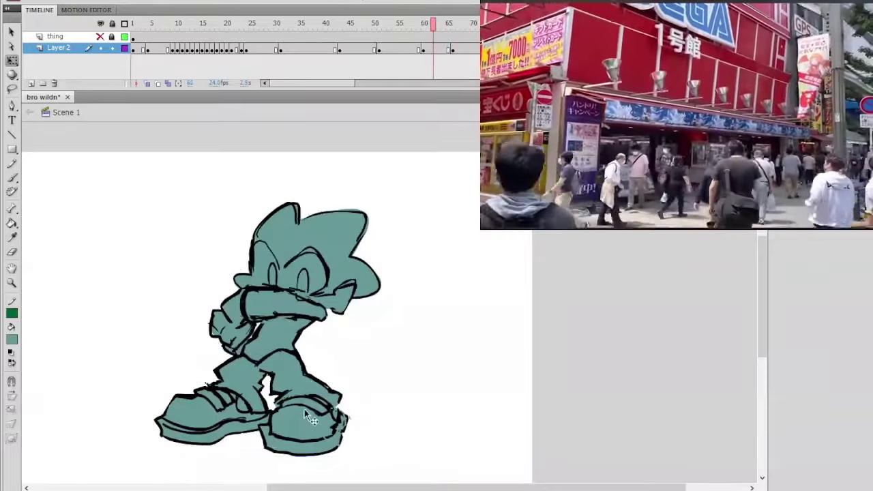
pyautogui.click(308, 417)
pyautogui.click(223, 413)
pyautogui.press('Return')
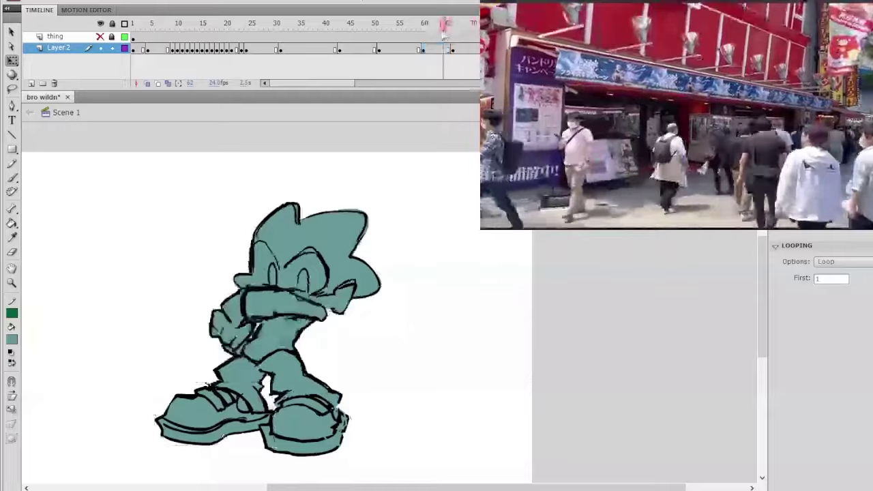
# Step: At frame 60, nudge the lowered fist symbol to the left, away from the body
pyautogui.moveTo(477, 28); pyautogui.dragTo(424, 27)
pyautogui.click(222, 319)
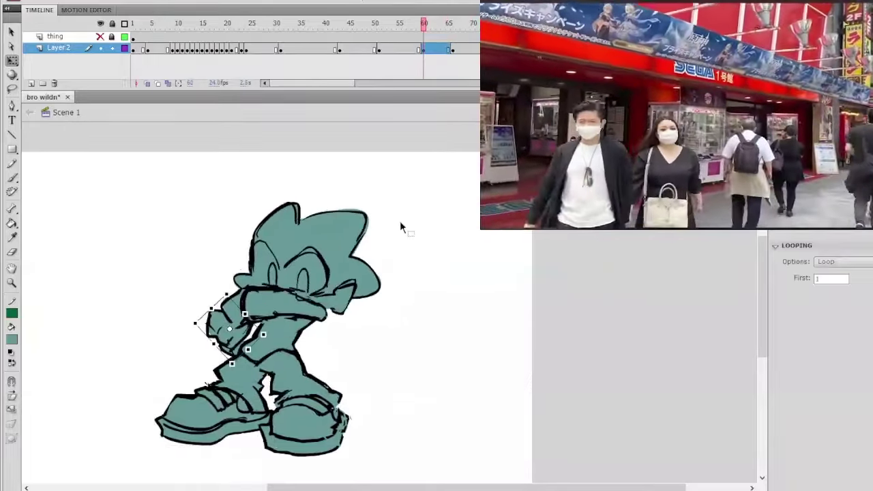
pyautogui.press('Left')
pyautogui.press('Left')
pyautogui.press('Left')
pyautogui.press('Left')
pyautogui.press('Left')
pyautogui.press('Left')
pyautogui.press('Left')
pyautogui.press('Left')
pyautogui.click(435, 196)
# Step: Insert frames at frame 63 to hold the raised-arm pose through frame 70
pyautogui.moveTo(431, 27); pyautogui.dragTo(459, 45)
pyautogui.click(439, 26)
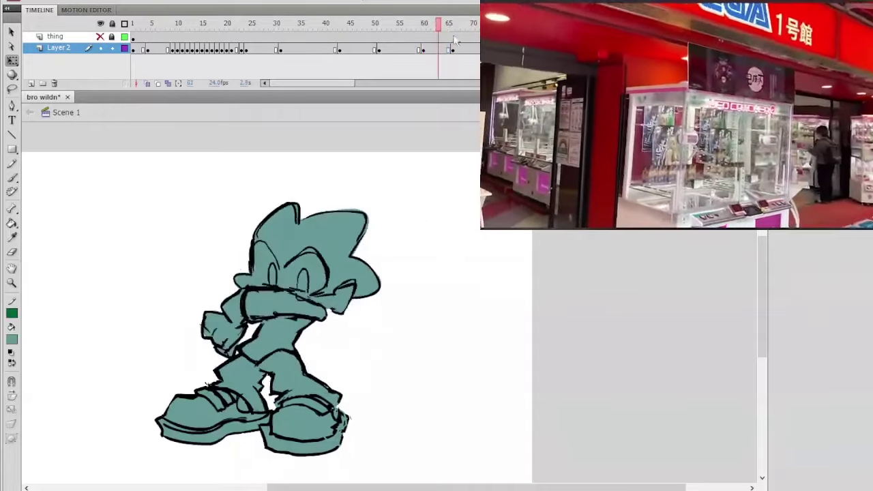
pyautogui.press('F5')
pyautogui.press('F5')
pyautogui.press('F5')
pyautogui.press('F5')
pyautogui.press('F5')
pyautogui.press('F5')
pyautogui.press('F5')
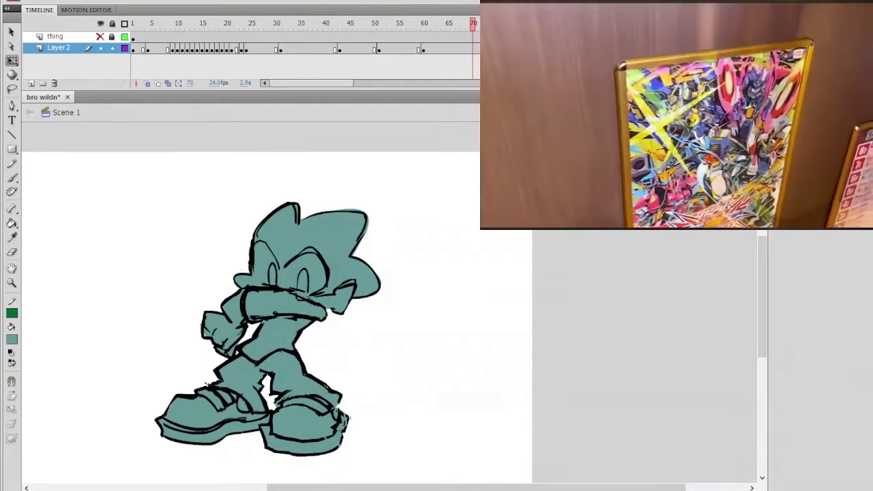
# Step: At frame 69 of the raised-arm pose, rotate the head symbol slightly clockwise and play back the change
pyautogui.moveTo(471, 26); pyautogui.dragTo(444, 53)
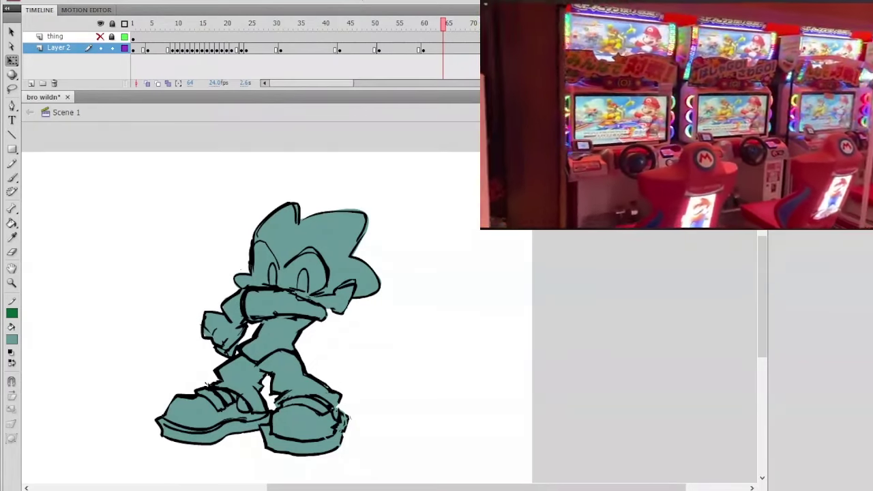
pyautogui.moveTo(444, 25); pyautogui.dragTo(438, 55)
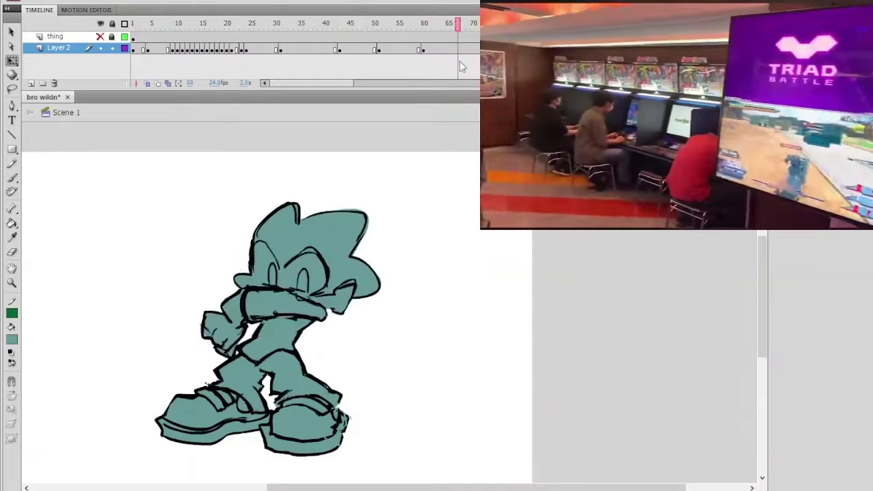
pyautogui.click(467, 25)
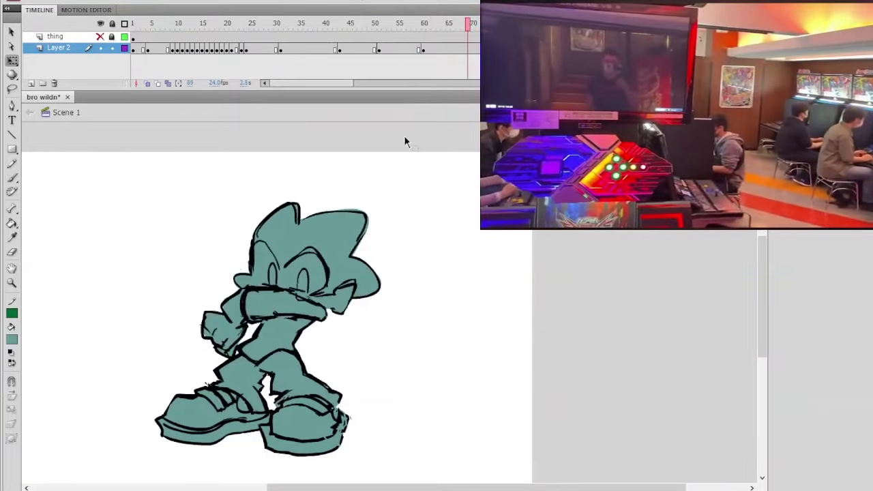
pyautogui.click(363, 225)
pyautogui.moveTo(402, 209); pyautogui.dragTo(410, 209)
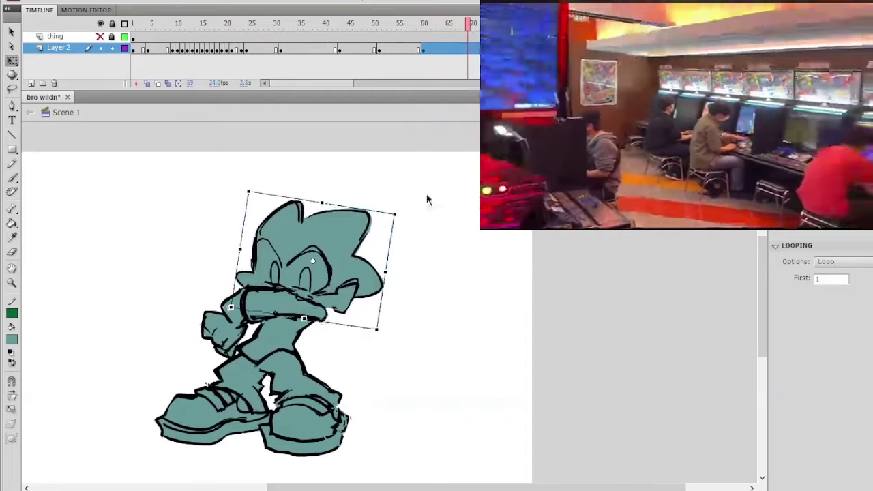
pyautogui.click(427, 195)
pyautogui.press('Return')
# Step: At frame 77, nudge the head symbol of the following pose slightly upward
pyautogui.moveTo(470, 25); pyautogui.dragTo(454, 26)
pyautogui.click(356, 229)
pyautogui.press('Return')
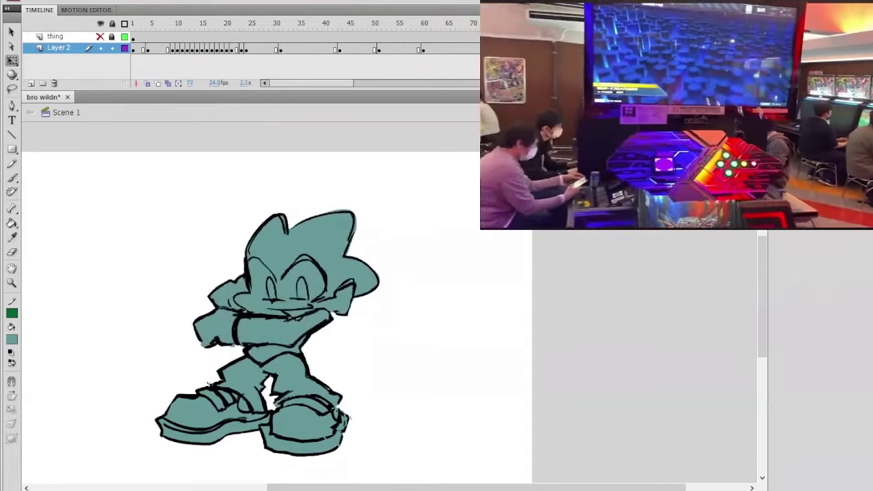
pyautogui.moveTo(341, 251); pyautogui.dragTo(341, 249)
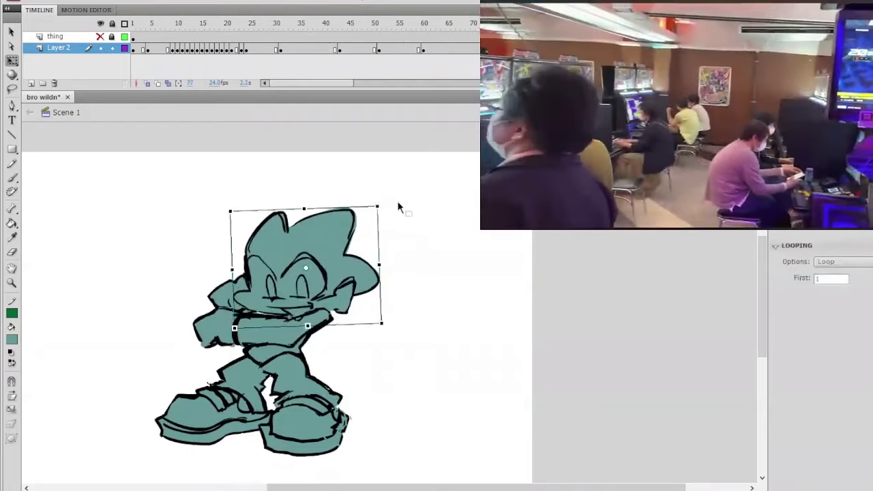
pyautogui.click(398, 204)
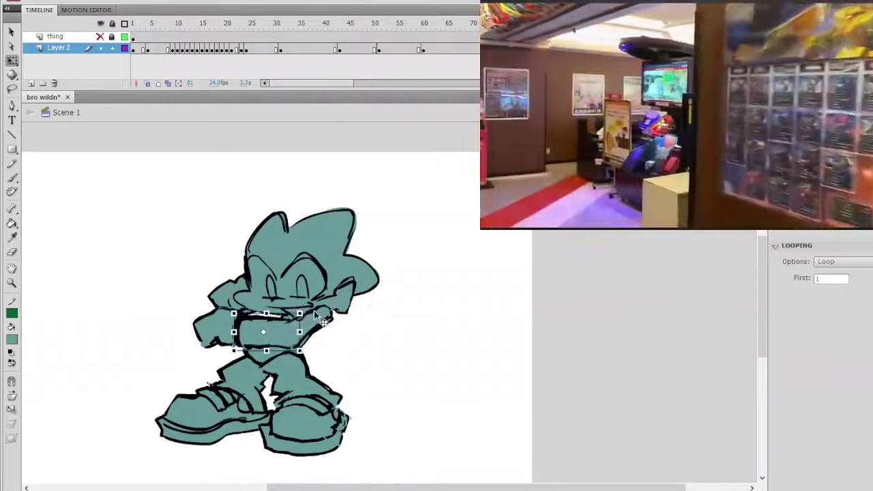
# Step: At frame 81, nudge the forearm symbol right and slightly down, and rotate the head symbol slightly counterclockwise
pyautogui.press('Right')
pyautogui.press('Right')
pyautogui.press('Right')
pyautogui.press('Right')
pyautogui.press('Right')
pyautogui.press('Right')
pyautogui.press('Right')
pyautogui.press('Right')
pyautogui.press('Down')
pyautogui.press('Down')
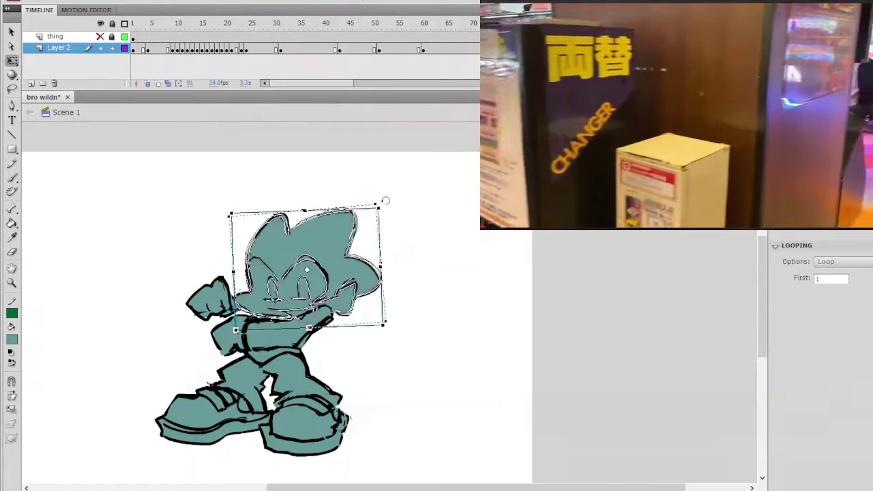
pyautogui.moveTo(385, 201); pyautogui.dragTo(386, 202)
# Step: At frame 86, shift the forearm and front hand symbols slightly to the right, and play back the animation
pyautogui.moveTo(527, 55)
pyautogui.mouseDown()
pyautogui.moveTo(472, 57)
pyautogui.moveTo(523, 58)
pyautogui.mouseUp()
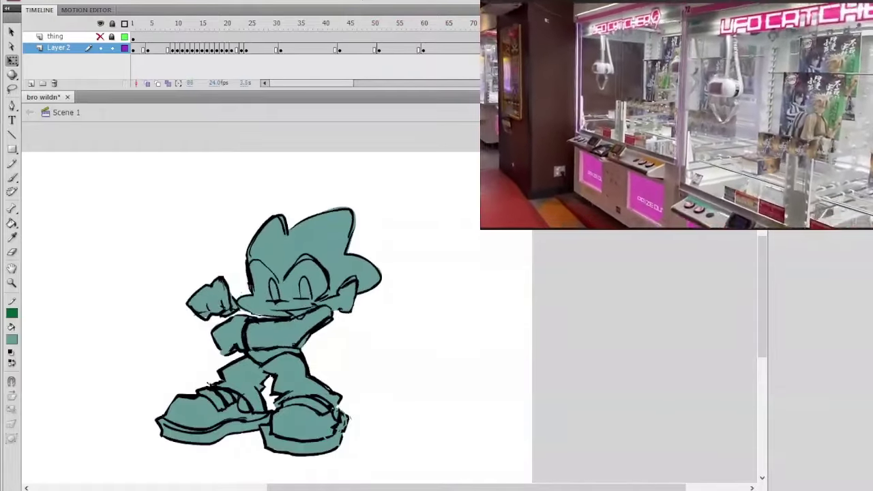
pyautogui.click(337, 323)
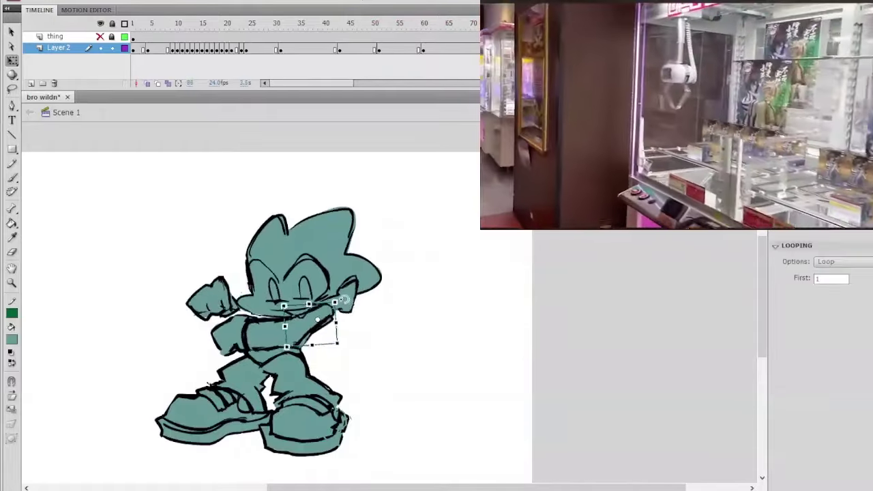
pyautogui.click(279, 325)
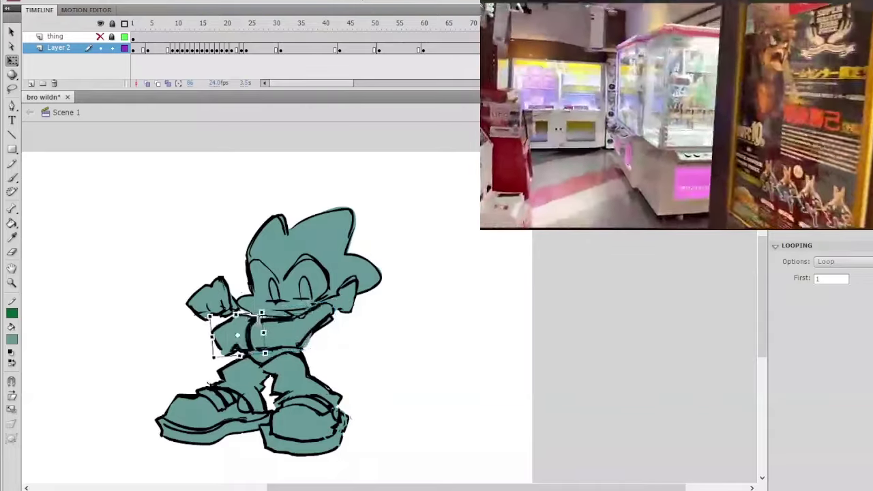
pyautogui.click(209, 298)
pyautogui.press('Return')
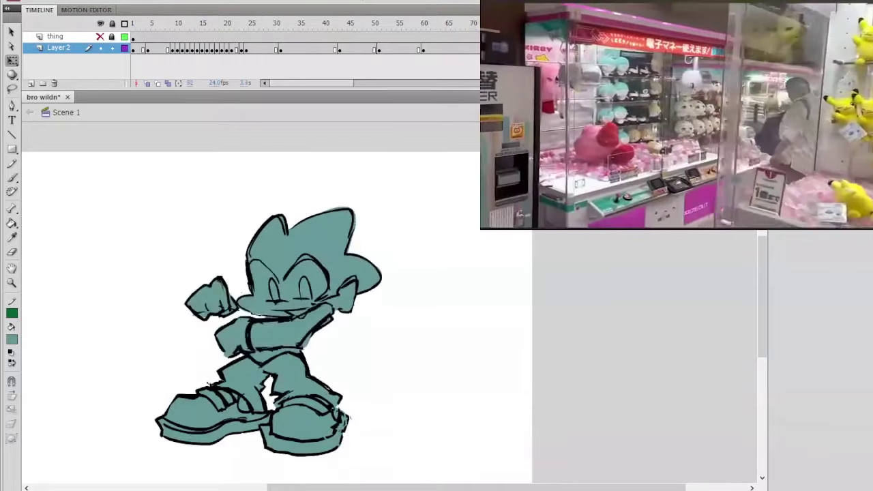
pyautogui.click(279, 368)
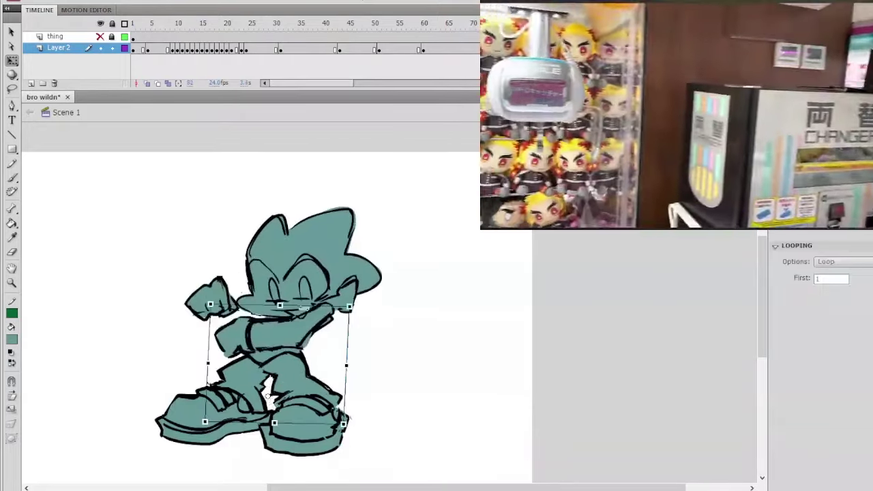
pyautogui.click(404, 250)
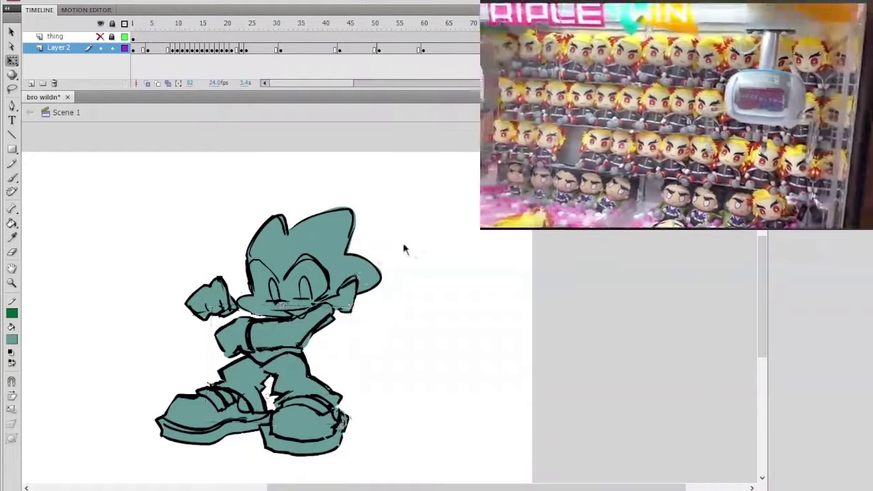
# Step: Review the end of the animation by scrubbing and playing the raised-arm and following poses up to frame 86
pyautogui.moveTo(531, 24); pyautogui.dragTo(523, 23)
pyautogui.click(526, 37)
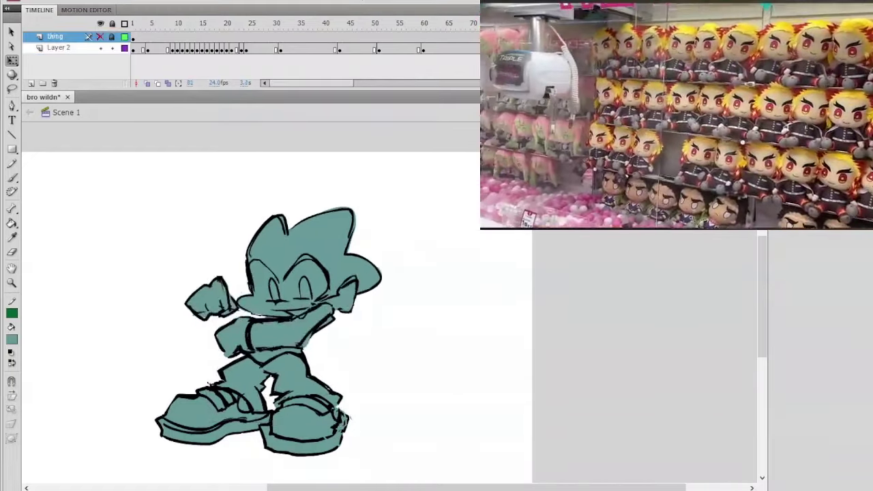
pyautogui.click(58, 48)
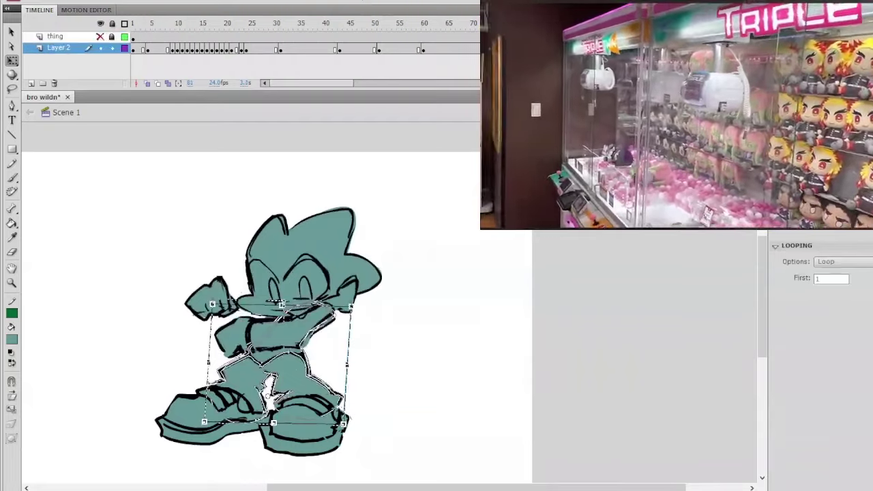
pyautogui.click(446, 235)
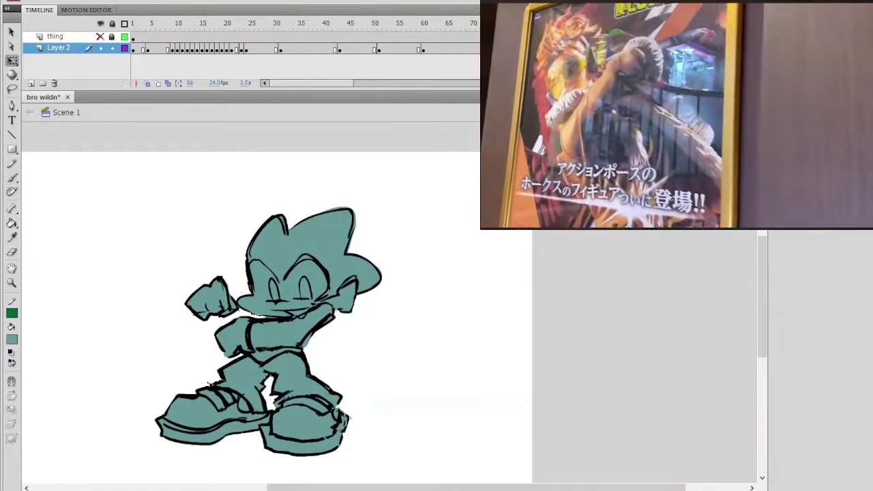
pyautogui.click(451, 29)
pyautogui.moveTo(452, 30); pyautogui.dragTo(499, 30)
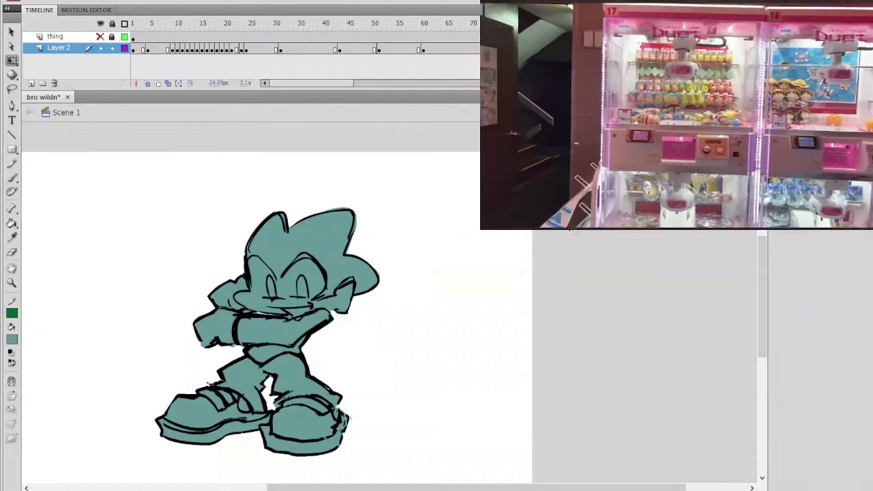
pyautogui.moveTo(448, 25); pyautogui.dragTo(508, 25)
# Step: Insert a keyframe at frame 66 on Layer 2 and play back the animation
pyautogui.click(462, 50)
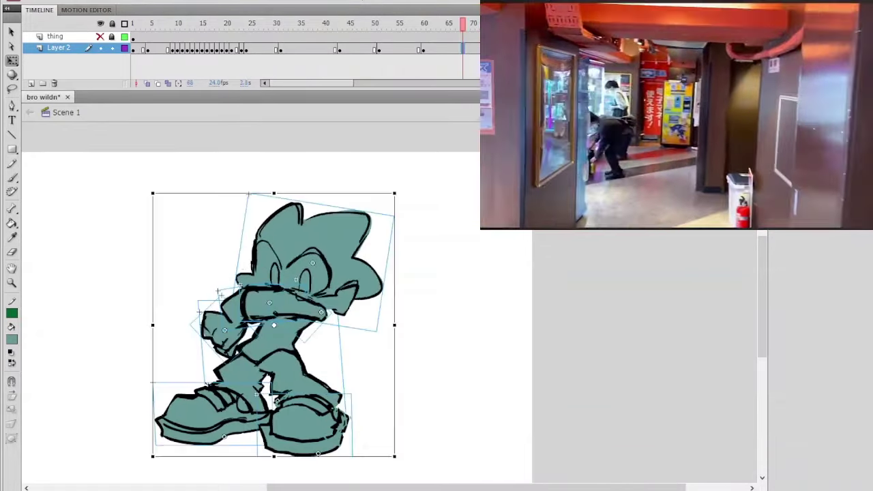
pyautogui.click(454, 50)
pyautogui.click(415, 181)
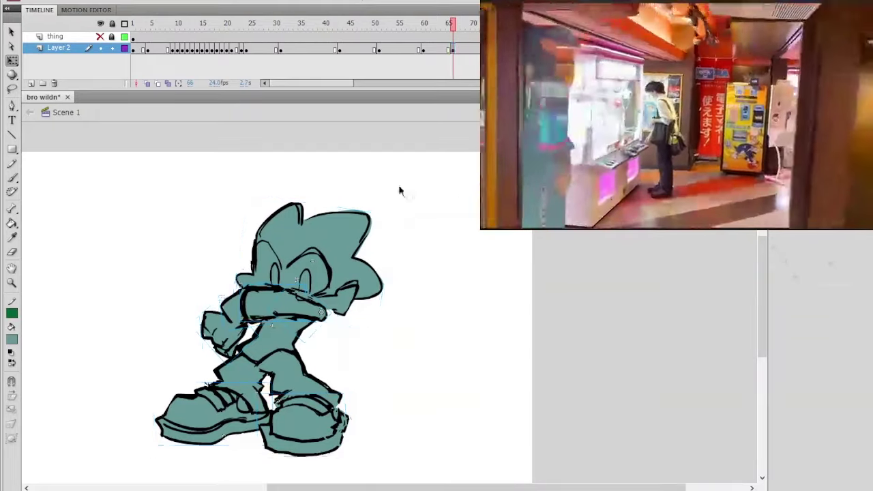
pyautogui.click(471, 24)
pyautogui.press('Return')
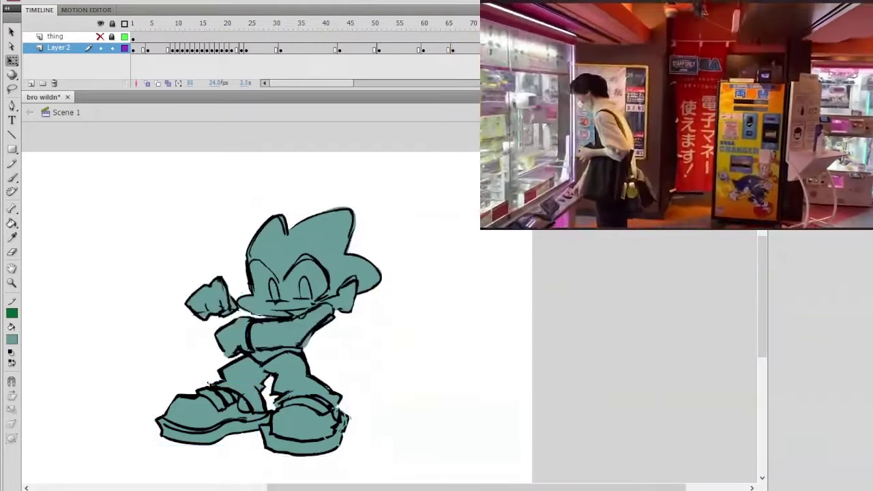
# Step: On the pose starting at frame 66, lower the head symbol's pivot to its base, rotate it slightly clockwise, and nudge it left and up
pyautogui.click(463, 50)
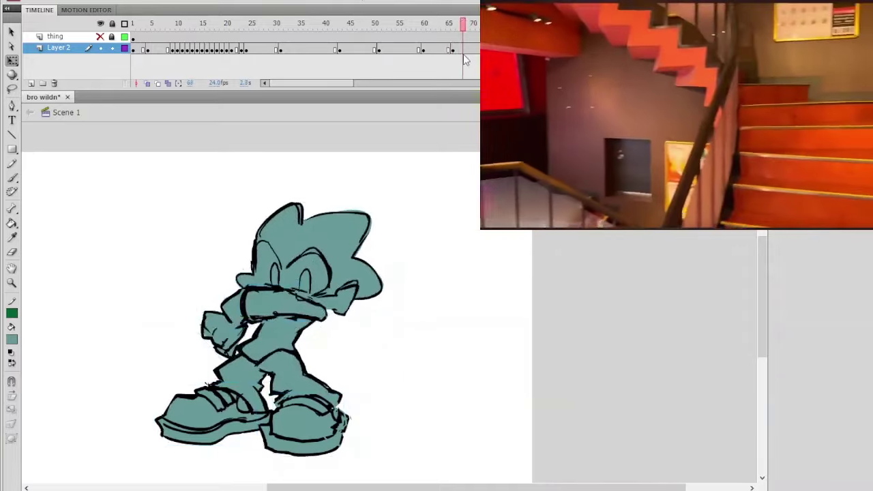
pyautogui.click(382, 236)
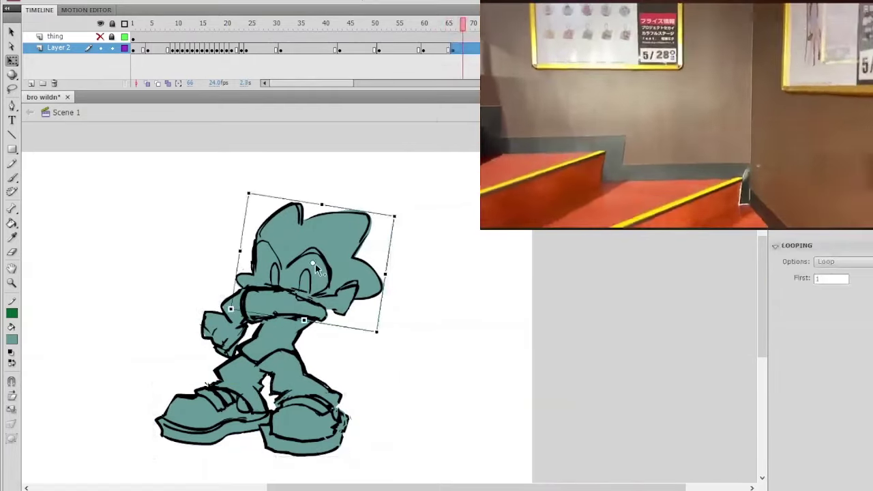
pyautogui.moveTo(311, 302); pyautogui.dragTo(310, 301)
pyautogui.moveTo(398, 215); pyautogui.dragTo(398, 221)
pyautogui.press('Left')
pyautogui.press('Left')
pyautogui.press('Up')
pyautogui.press('Up')
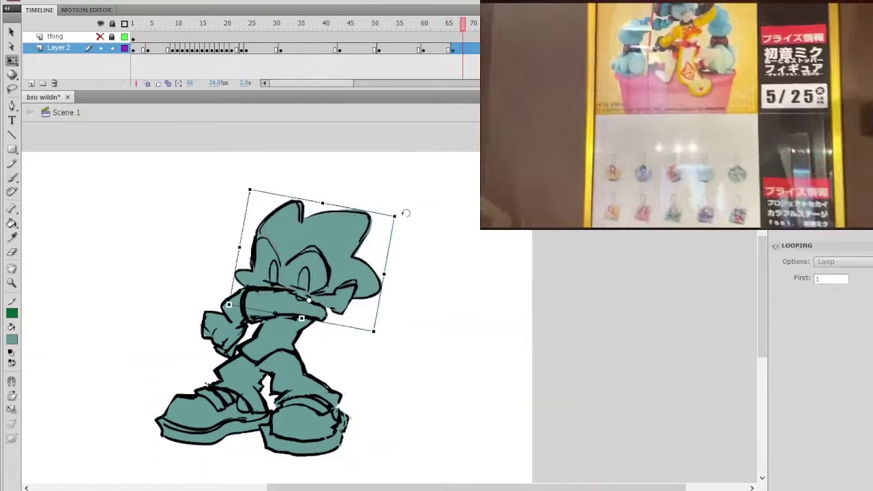
# Step: On the same pose, rotate the upper arm symbol slightly and shift the arm symbols left and slightly down to follow the head
pyautogui.click(418, 215)
pyautogui.click(312, 314)
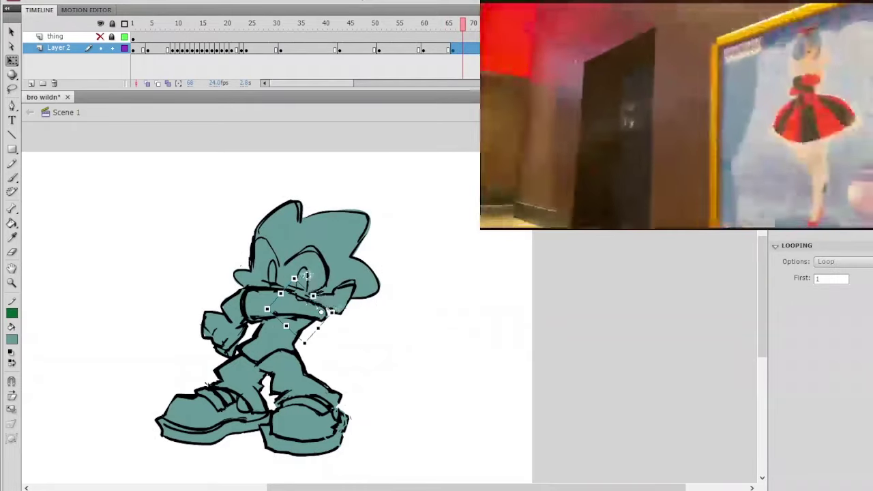
pyautogui.moveTo(304, 275); pyautogui.dragTo(275, 276)
pyautogui.press('Left')
pyautogui.press('Left')
pyautogui.press('Down')
pyautogui.click(227, 312)
pyautogui.press('Left')
pyautogui.press('Left')
pyautogui.press('Down')
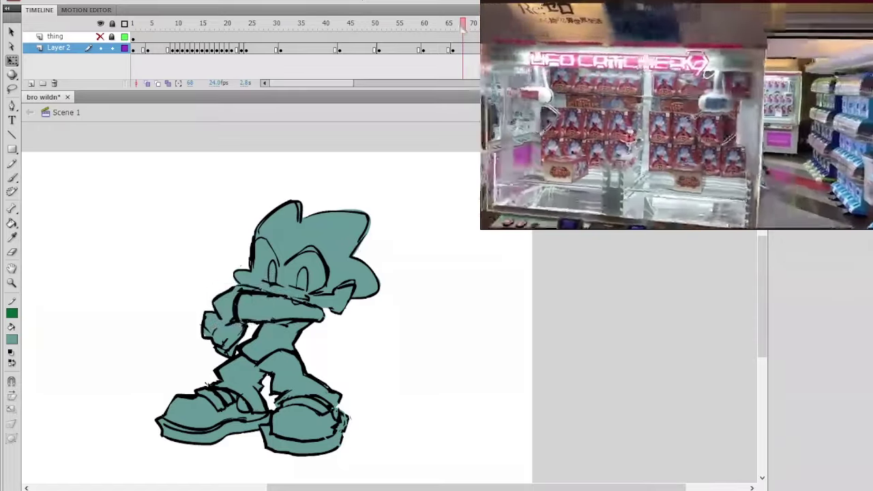
# Step: At frame 67, shift the fist symbol right and slightly down, and rotate the torso symbol slightly counterclockwise
pyautogui.moveTo(461, 26); pyautogui.dragTo(457, 55)
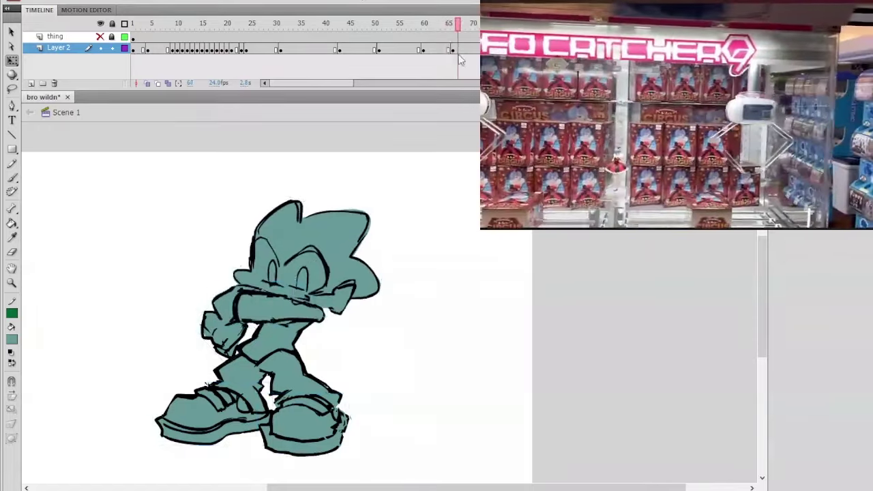
pyautogui.click(236, 329)
pyautogui.moveTo(247, 321); pyautogui.dragTo(289, 334)
pyautogui.press('Right')
pyautogui.press('Right')
pyautogui.press('Down')
pyautogui.click(284, 336)
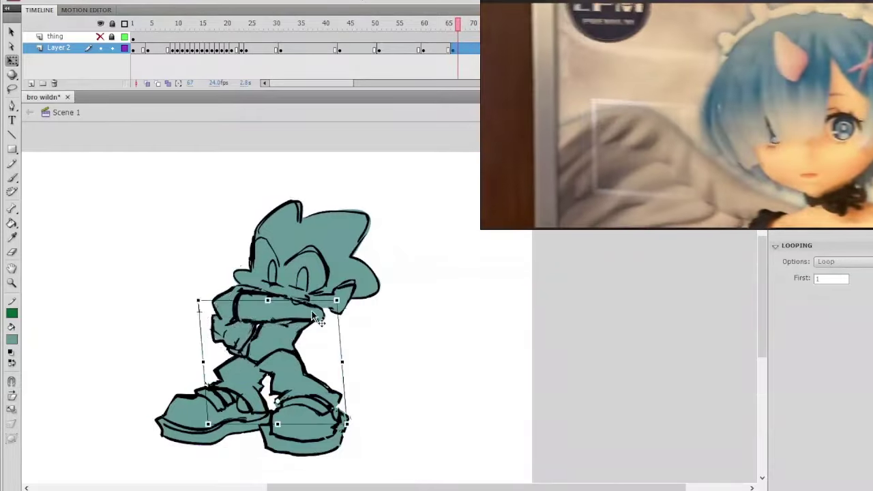
pyautogui.moveTo(302, 299); pyautogui.dragTo(302, 300)
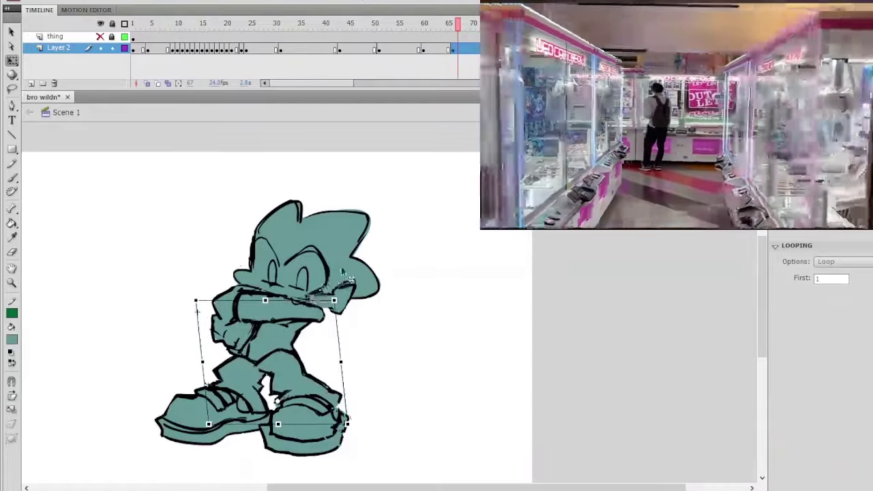
# Step: Play back and scrub the animation from around frame 65 to check the timing of the new pose
pyautogui.click(437, 179)
pyautogui.moveTo(458, 25); pyautogui.dragTo(444, 30)
pyautogui.press('Return')
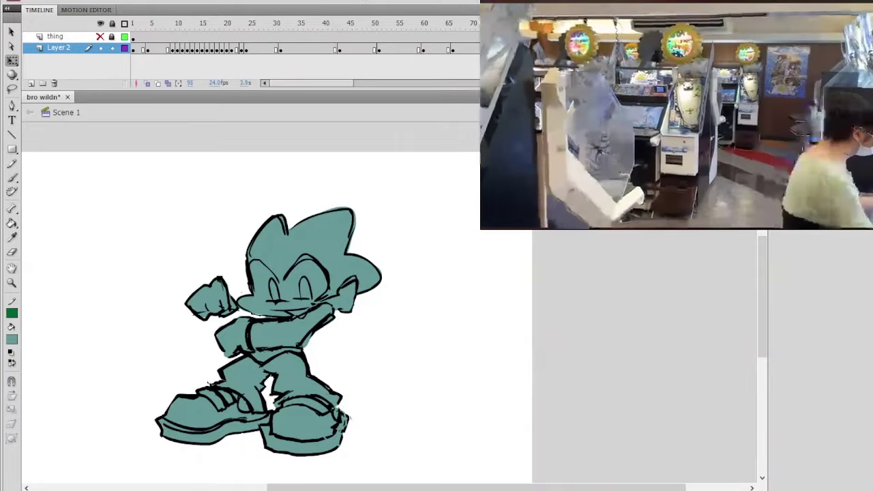
pyautogui.moveTo(445, 26); pyautogui.dragTo(498, 87)
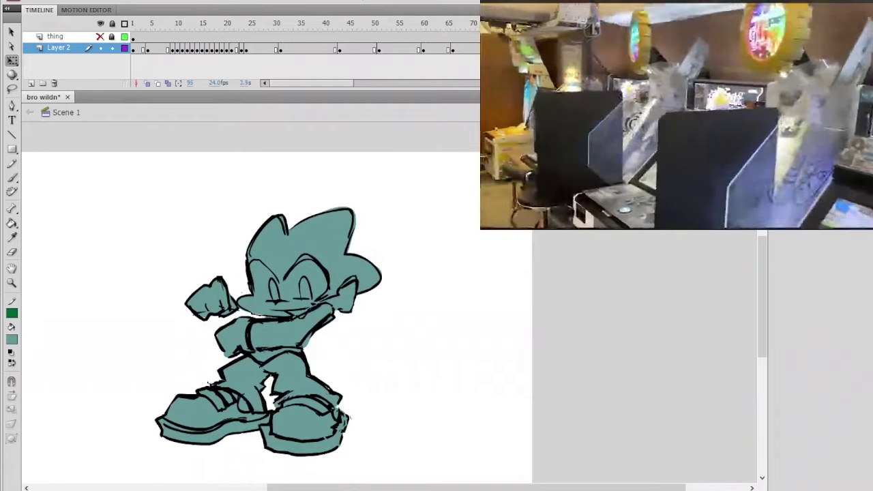
pyautogui.click(448, 24)
pyautogui.moveTo(452, 26)
pyautogui.mouseDown()
pyautogui.moveTo(546, 26)
pyautogui.moveTo(448, 26)
pyautogui.mouseUp()
pyautogui.press('Return')
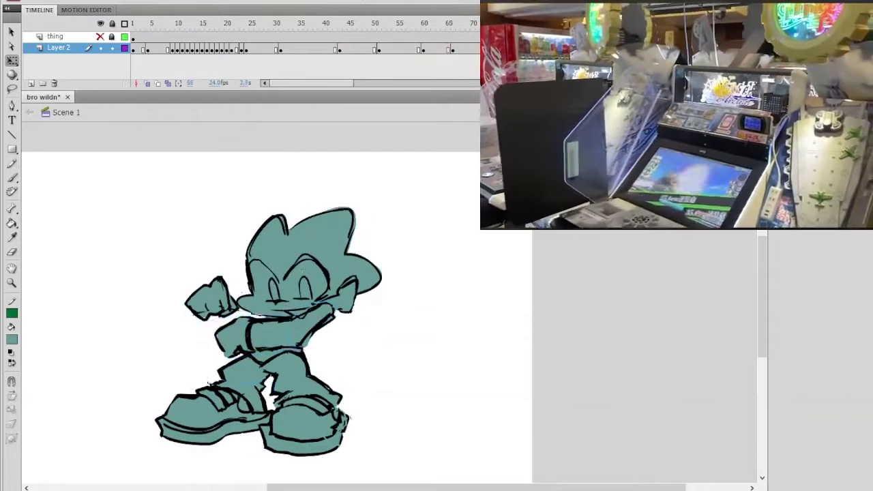
# Step: Delete surplus hold frames between the last poses on Layer 2, bringing the second pose's keyframe to frame 63
pyautogui.moveTo(622, 48); pyautogui.dragTo(565, 48)
pyautogui.hotkey('shift', 'F5')
pyautogui.hotkey('shift', 'F5')
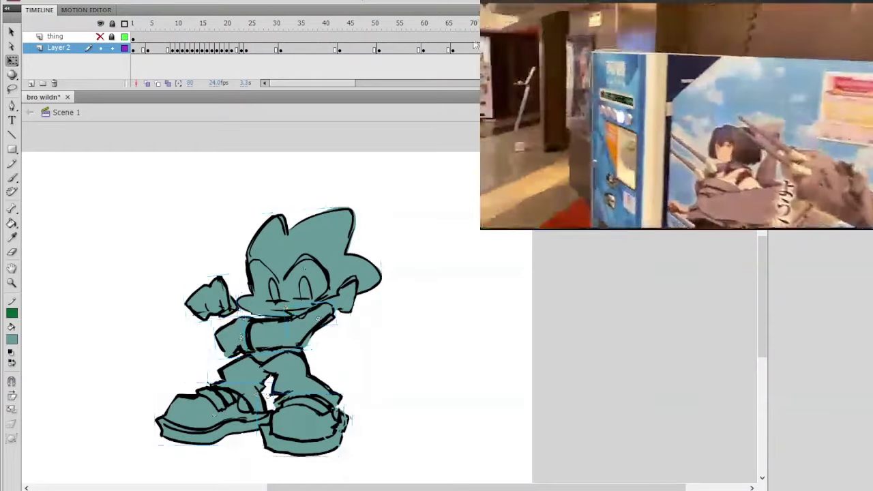
pyautogui.moveTo(483, 48); pyautogui.dragTo(473, 48)
pyautogui.hotkey('shift', 'F5')
pyautogui.press(',')
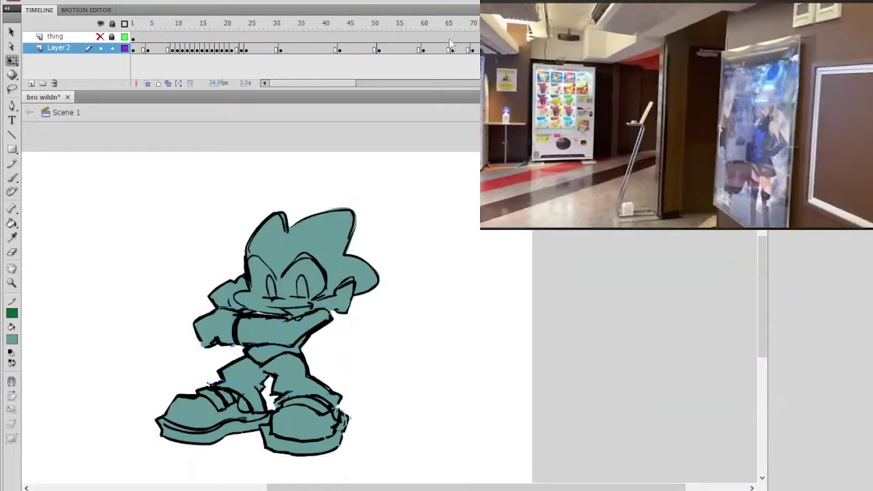
pyautogui.press(',')
pyautogui.press(',')
pyautogui.press(',')
pyautogui.hotkey('shift', 'F5')
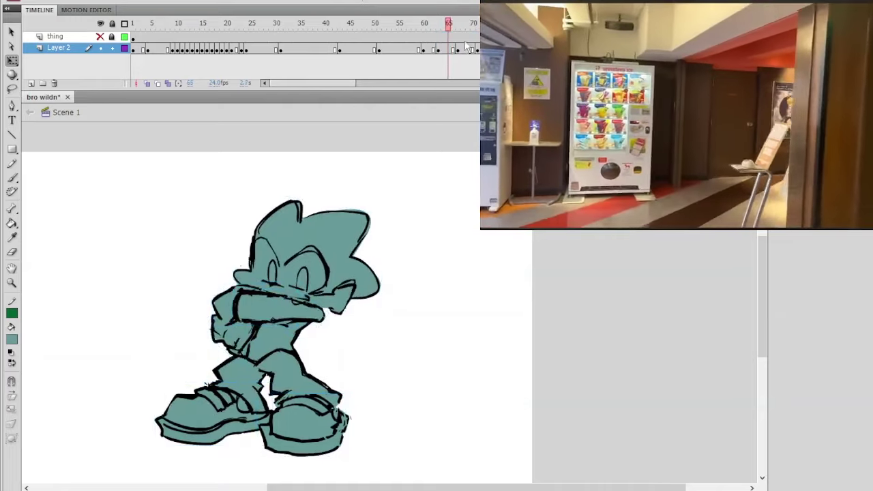
# Step: Shorten the remaining holds on Layer 2 so keyframes fall on frames 66 and 69 and the animation ends at frame 71
pyautogui.click(453, 48)
pyautogui.hotkey('ctrl', 'shift', 'a')
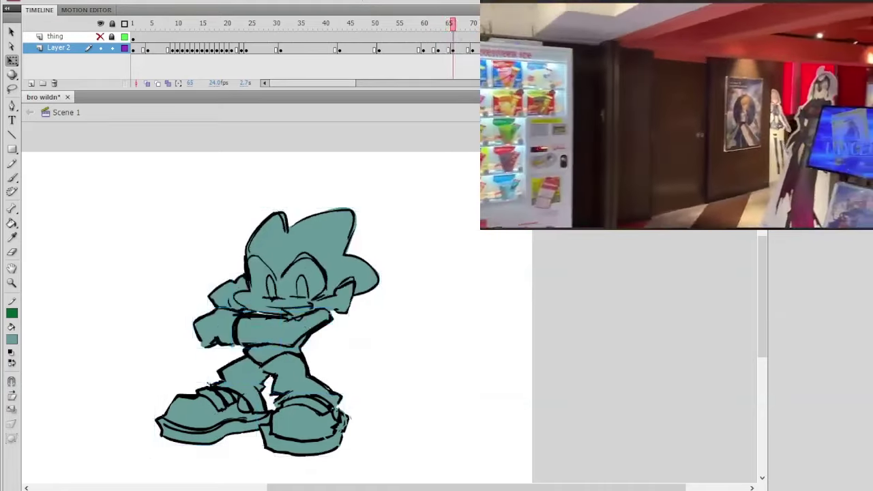
pyautogui.click(469, 49)
pyautogui.hotkey('shift', 'F5')
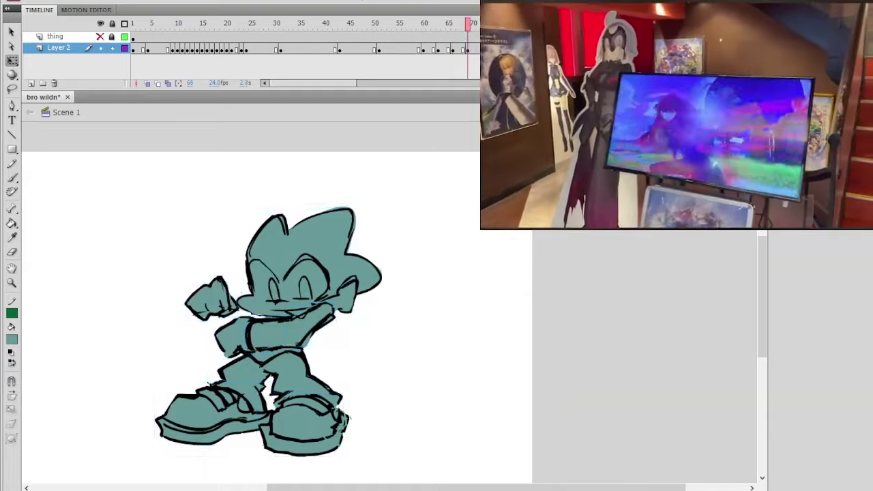
pyautogui.click(487, 49)
pyautogui.hotkey('shift', 'F5')
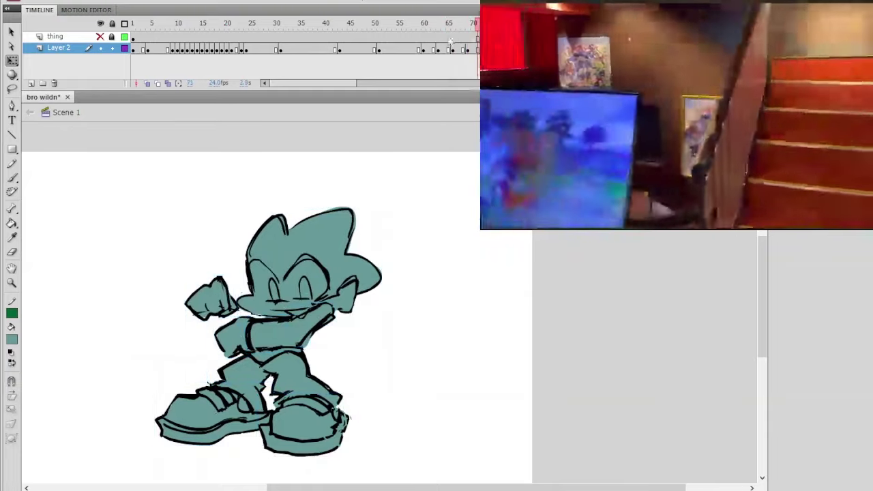
# Step: Show the thing layer's red guide drawing at frame 60, hide it again, and save the file
pyautogui.click(428, 48)
pyautogui.moveTo(436, 37); pyautogui.dragTo(479, 37)
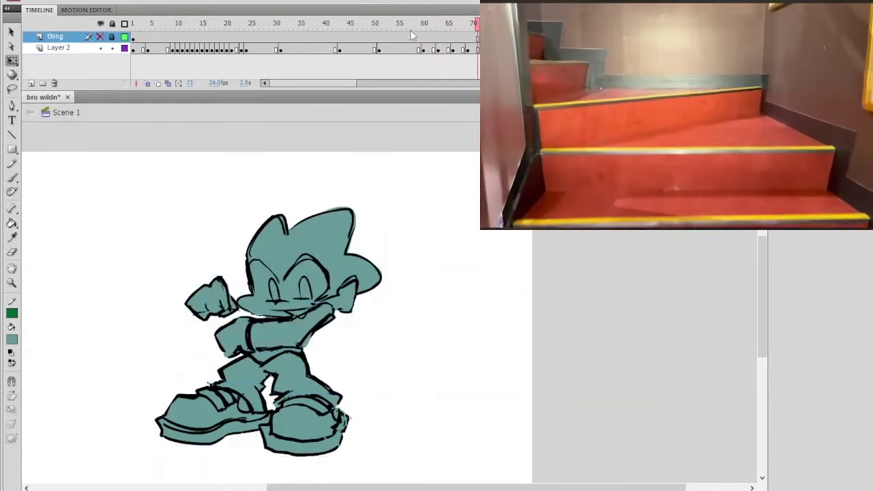
pyautogui.click(425, 38)
pyautogui.click(425, 37)
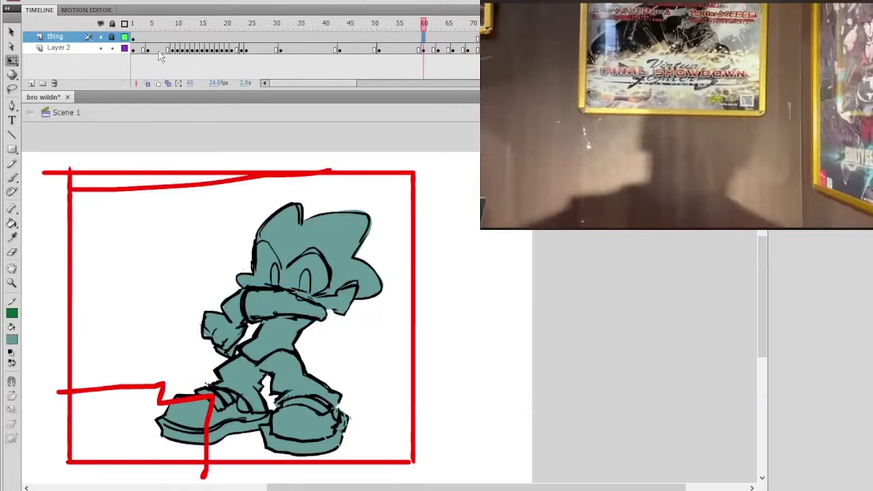
pyautogui.click(101, 36)
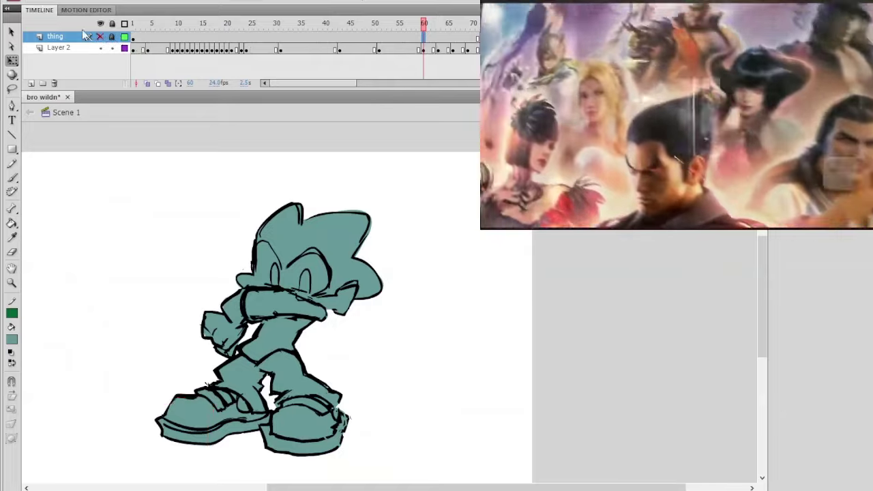
pyautogui.hotkey('ctrl', 's')
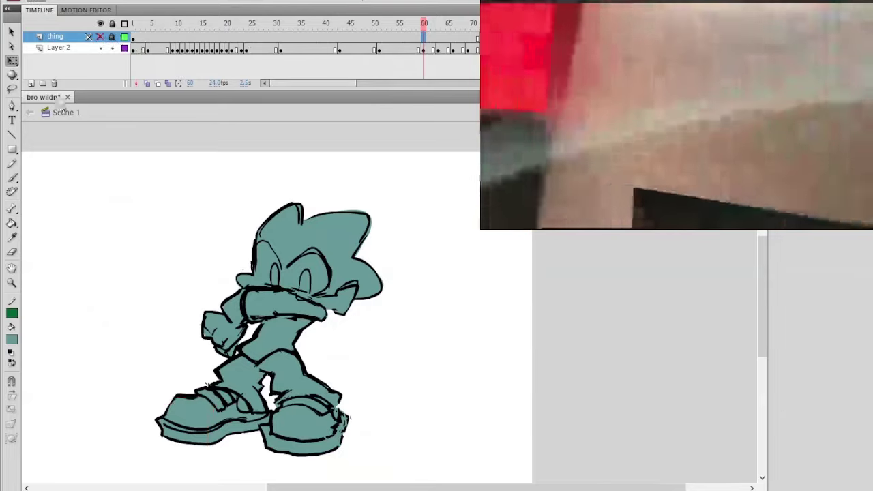
# Step: Convert frames 60 to 71 of Layer 2 into a single graphic symbol and return to the timeline
pyautogui.click(371, 196)
pyautogui.moveTo(424, 25); pyautogui.dragTo(478, 24)
pyautogui.moveTo(424, 49); pyautogui.dragTo(478, 50)
pyautogui.click(446, 71)
pyautogui.click(446, 72)
pyautogui.moveTo(423, 50); pyautogui.dragTo(478, 50)
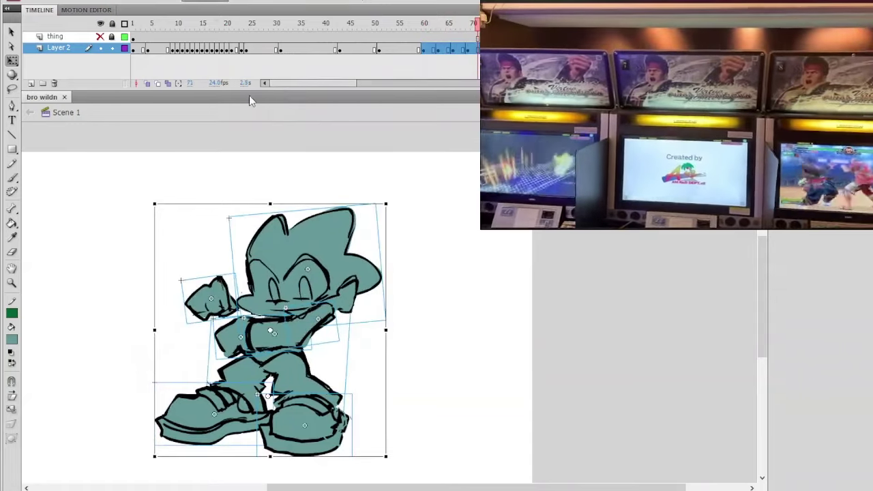
pyautogui.press('F8')
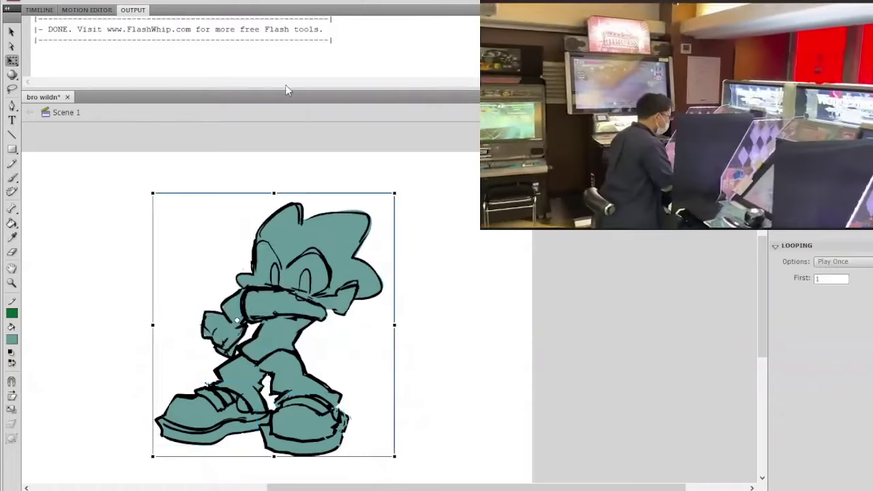
pyautogui.click(40, 14)
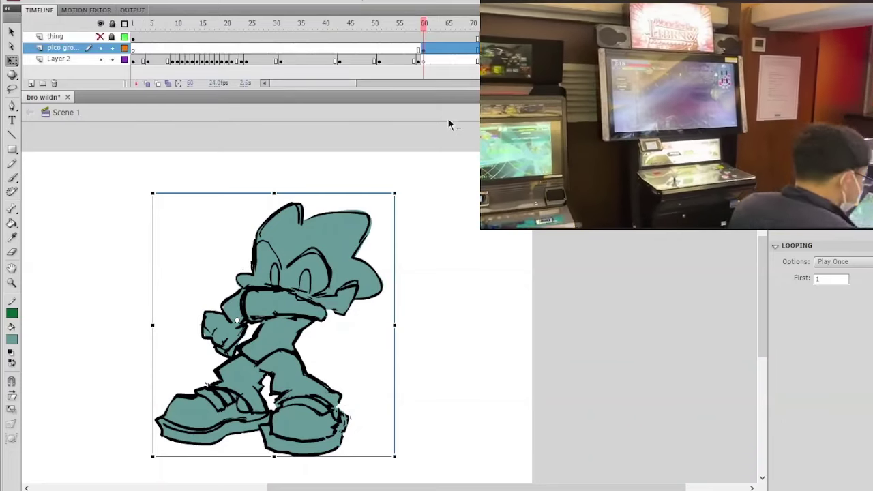
# Step: Place the new graphic symbol at frame 60 of Layer 2 and extend its span past frame 71
pyautogui.moveTo(429, 54); pyautogui.dragTo(477, 52)
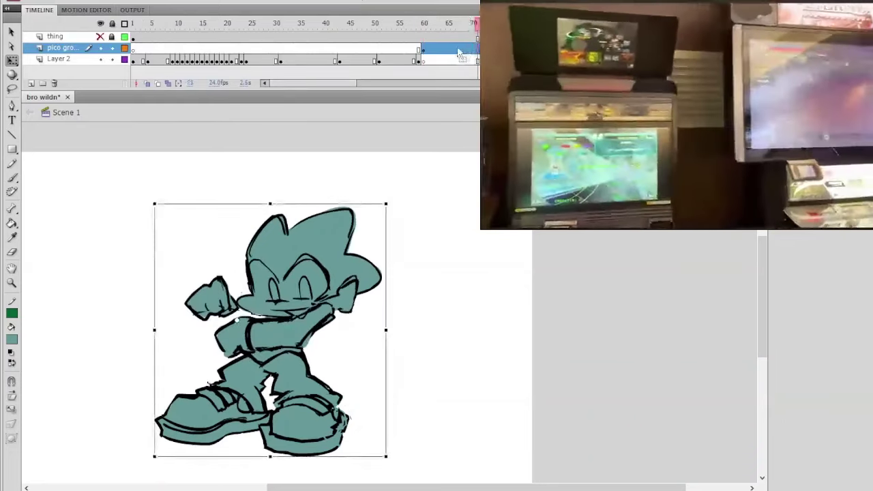
pyautogui.click(457, 60)
pyautogui.press('Return')
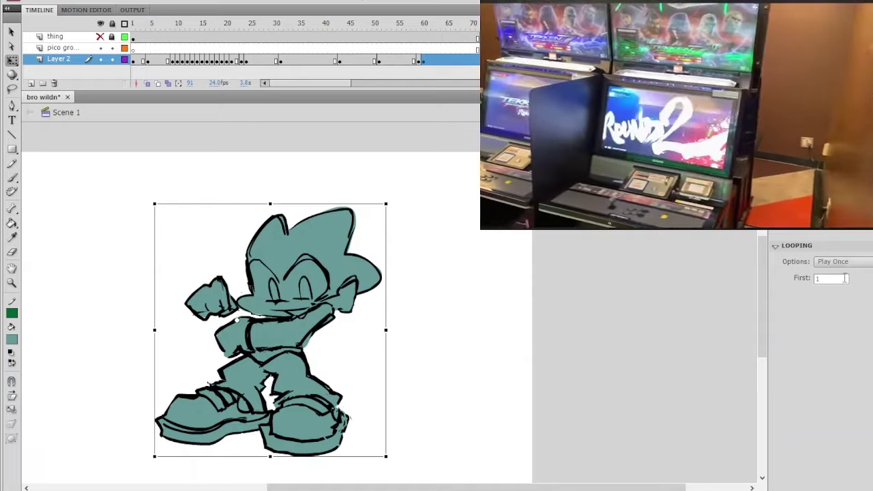
# Step: Set the symbol's looping option to Loop and play back the animation from frame 60
pyautogui.click(862, 278)
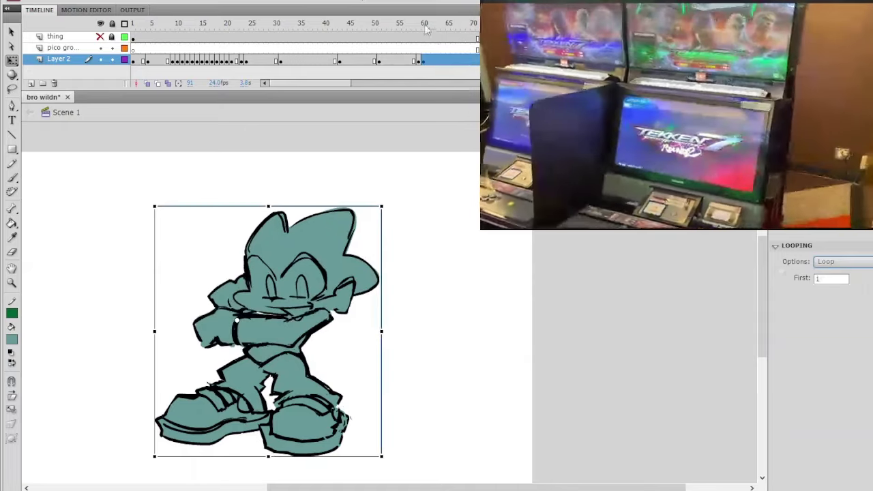
pyautogui.click(425, 27)
pyautogui.press('Return')
pyautogui.press('Return')
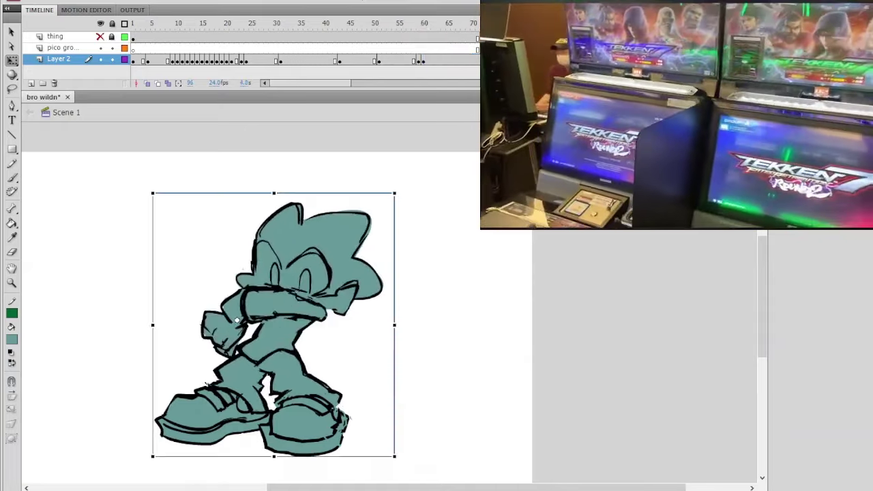
# Step: Play back the scene, open the pico groovin symbol for editing, and scrub through its frames up to frame 12
pyautogui.press('Return')
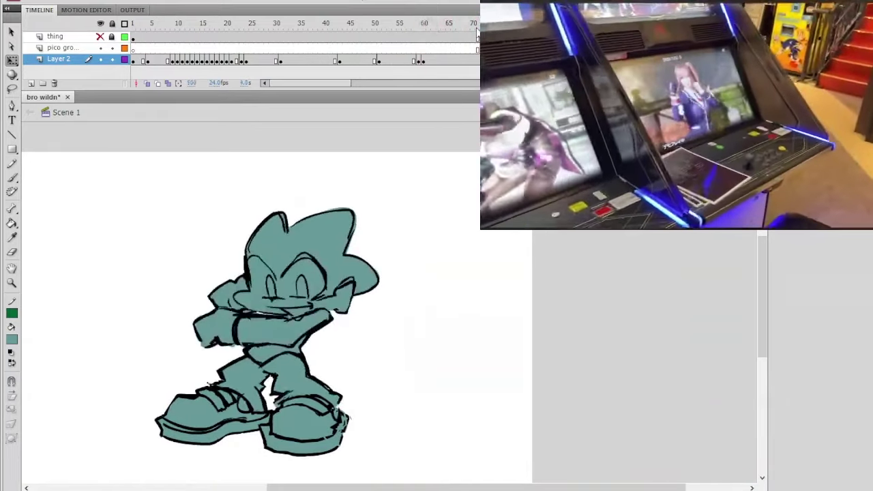
pyautogui.doubleClick(330, 282)
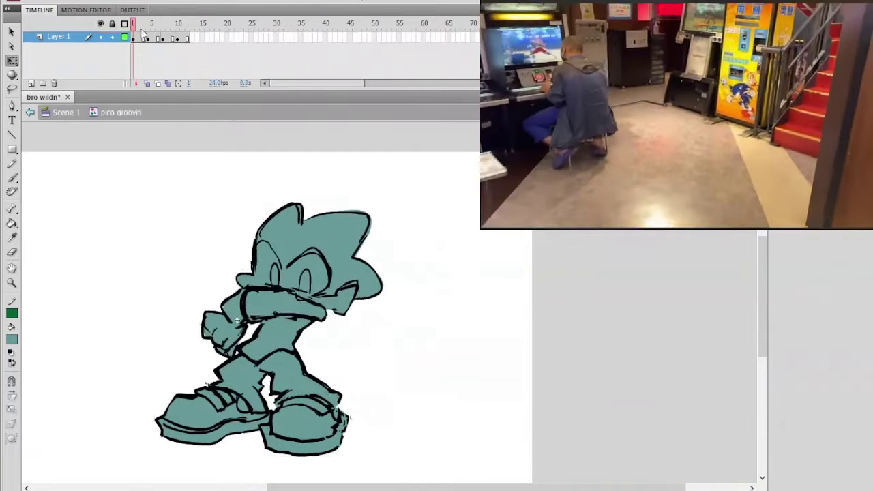
pyautogui.moveTo(142, 30); pyautogui.dragTo(235, 30)
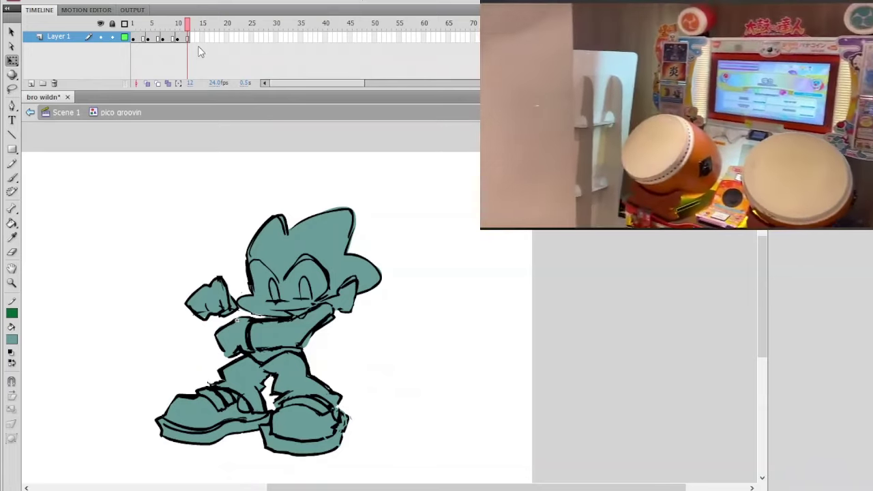
# Step: Extend Layer 1 to frame 18 with a keyframe at 13 holding the raised-fist pose and frame 1's pose copied to frame 16
pyautogui.click(139, 39)
pyautogui.click(148, 38)
pyautogui.click(144, 45)
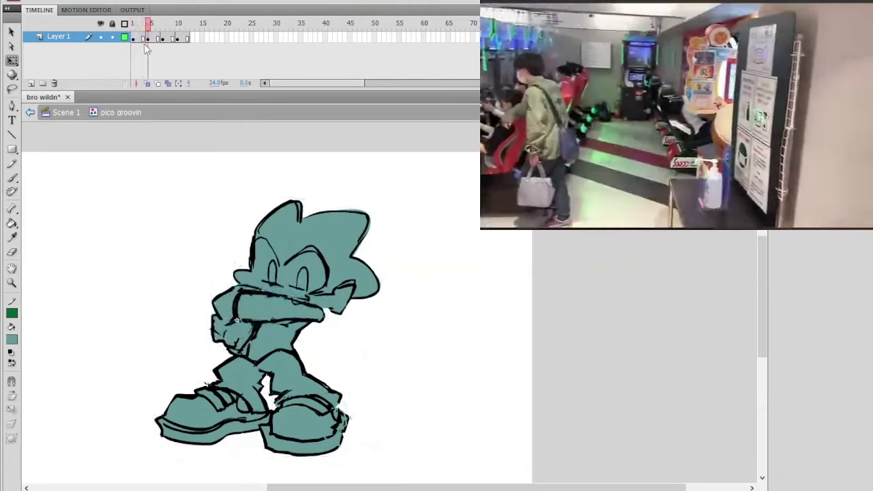
pyautogui.moveTo(139, 38); pyautogui.dragTo(144, 37)
pyautogui.click(144, 38)
pyautogui.click(140, 38)
pyautogui.click(145, 39)
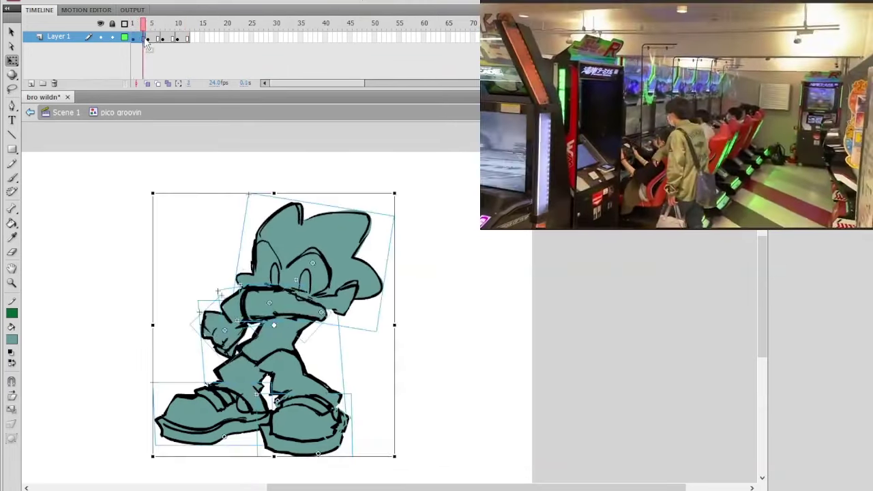
pyautogui.click(197, 38)
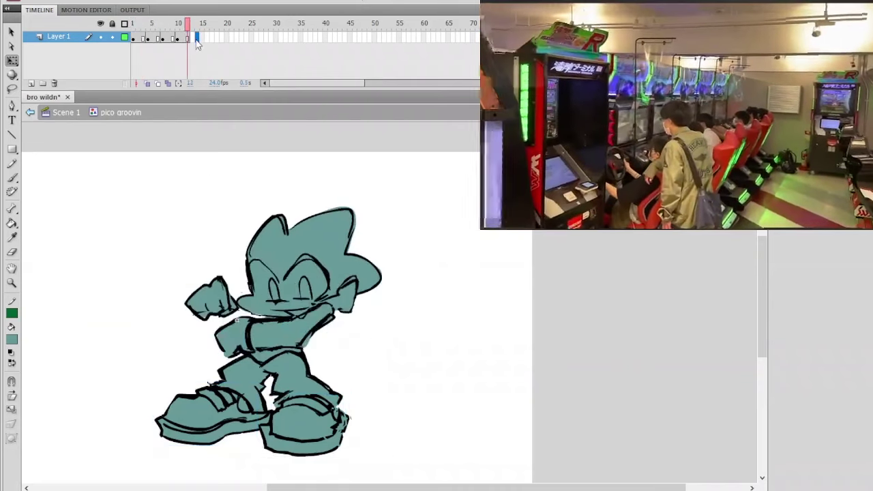
pyautogui.click(192, 39)
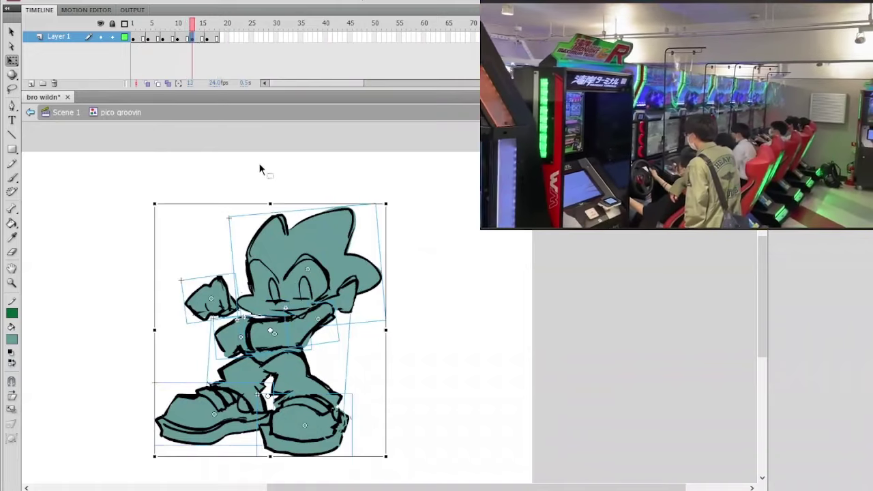
# Step: Scrub through the extended pico groovin timeline to check how its poses flow into each other
pyautogui.click(271, 163)
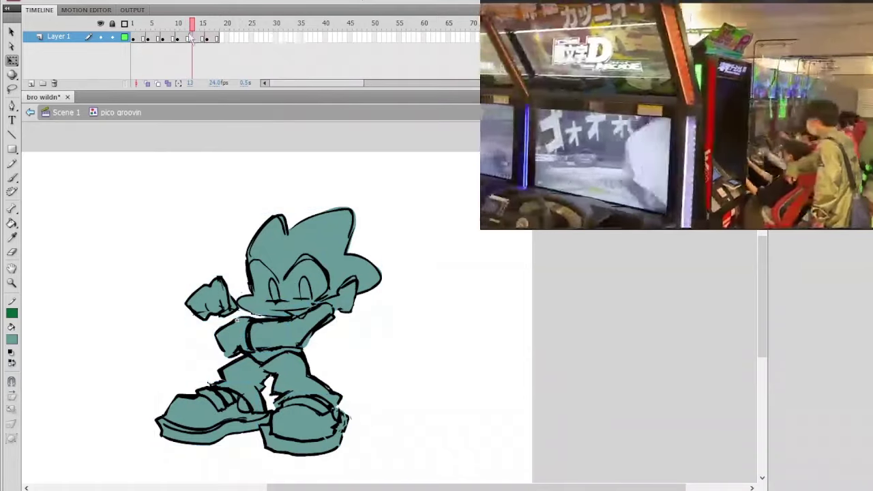
pyautogui.click(173, 37)
pyautogui.click(217, 37)
pyautogui.moveTo(227, 34)
pyautogui.mouseDown()
pyautogui.moveTo(188, 41)
pyautogui.moveTo(230, 49)
pyautogui.mouseUp()
pyautogui.moveTo(145, 32); pyautogui.dragTo(257, 42)
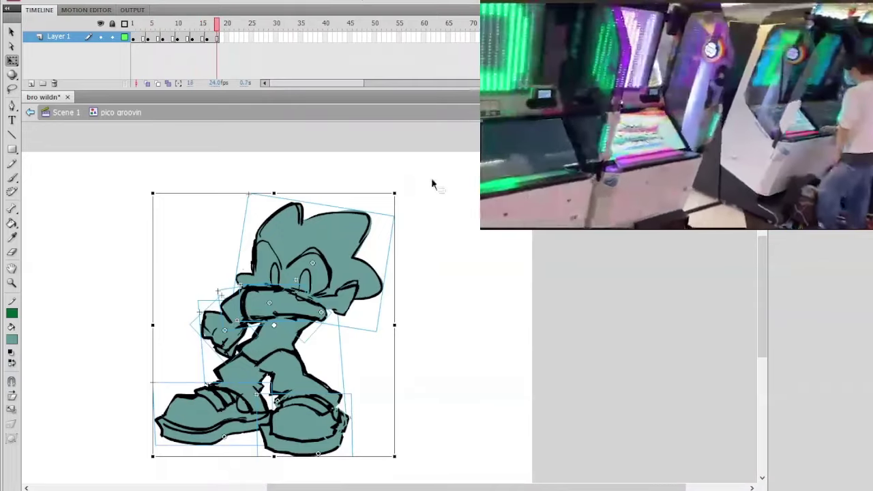
pyautogui.click(405, 172)
pyautogui.moveTo(210, 31); pyautogui.dragTo(180, 109)
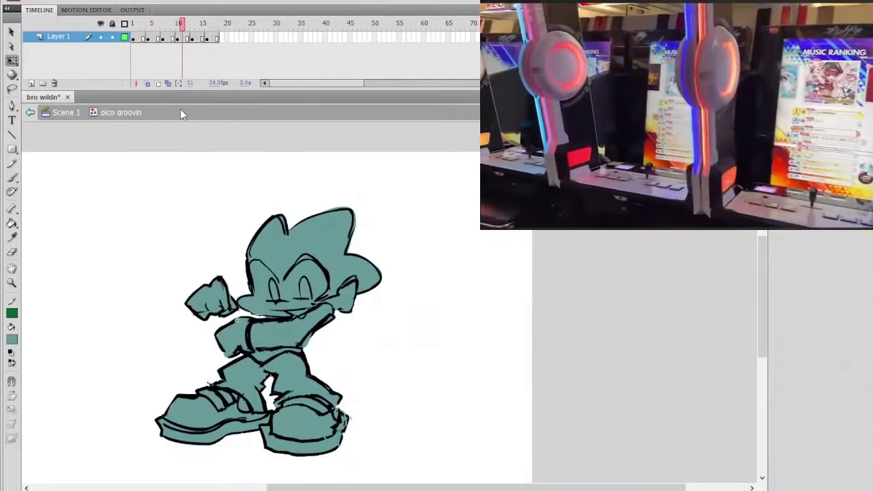
# Step: At frame 11, rotate and reposition the arm pieces across the chest so the arm slants upward toward the hand at the ear
pyautogui.click(330, 309)
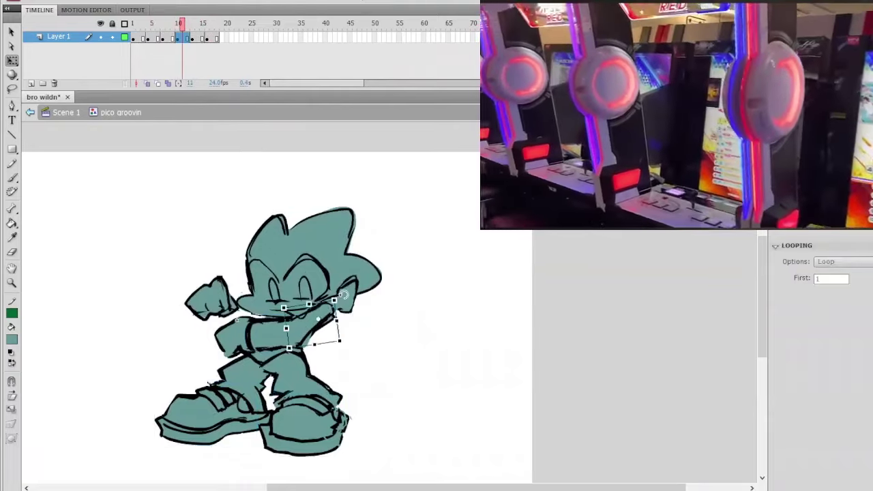
pyautogui.moveTo(346, 299); pyautogui.dragTo(360, 279)
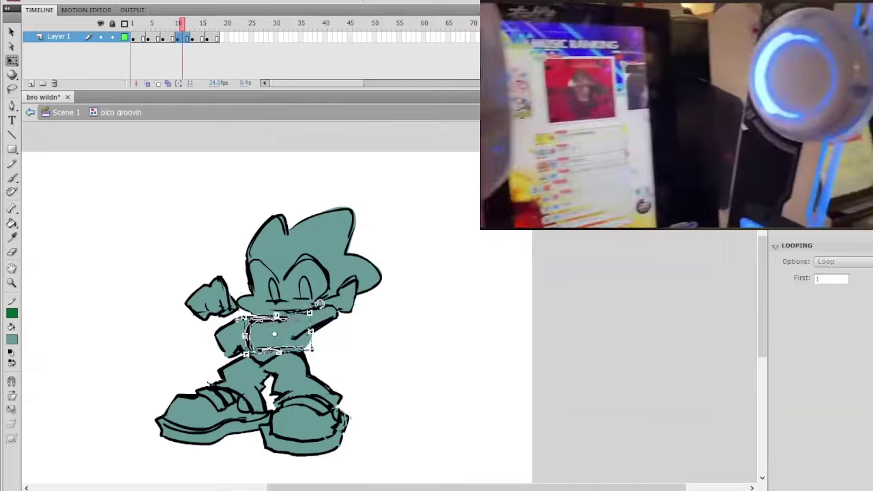
pyautogui.moveTo(315, 293); pyautogui.dragTo(330, 315)
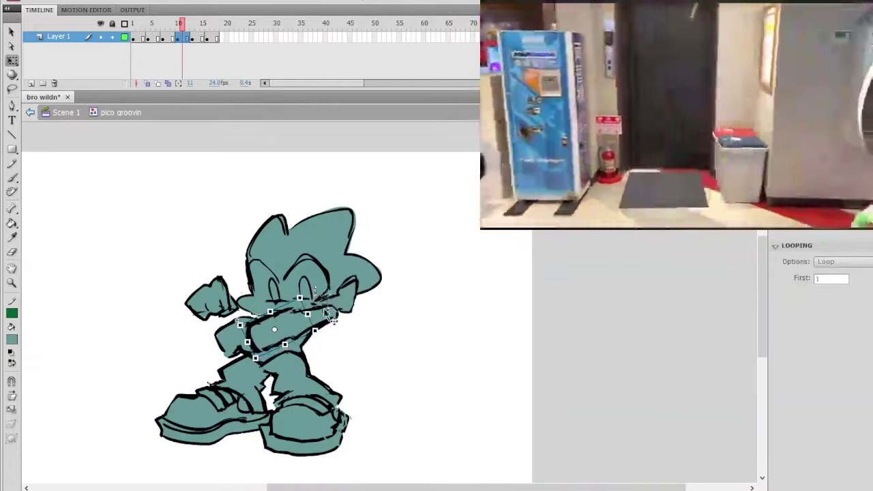
pyautogui.moveTo(347, 299); pyautogui.dragTo(348, 300)
pyautogui.click(368, 240)
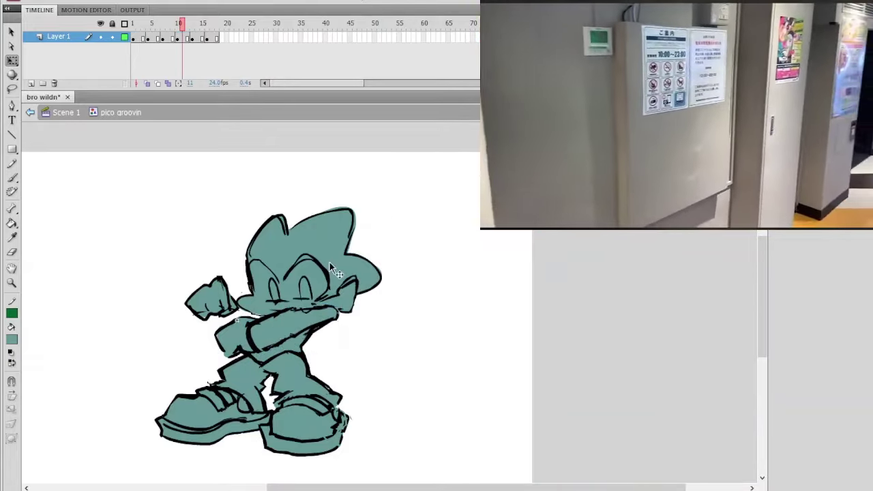
# Step: Rotate the bent end of the chest arm slightly, nudge it to fit the slanted arm, and play back the animation
pyautogui.click(248, 333)
pyautogui.moveTo(274, 309); pyautogui.dragTo(280, 305)
pyautogui.hotkey('shift', 'Right')
pyautogui.press('Down')
pyautogui.press('Down')
pyautogui.press('Down')
pyautogui.press('Down')
pyautogui.click(365, 231)
pyautogui.press('Return')
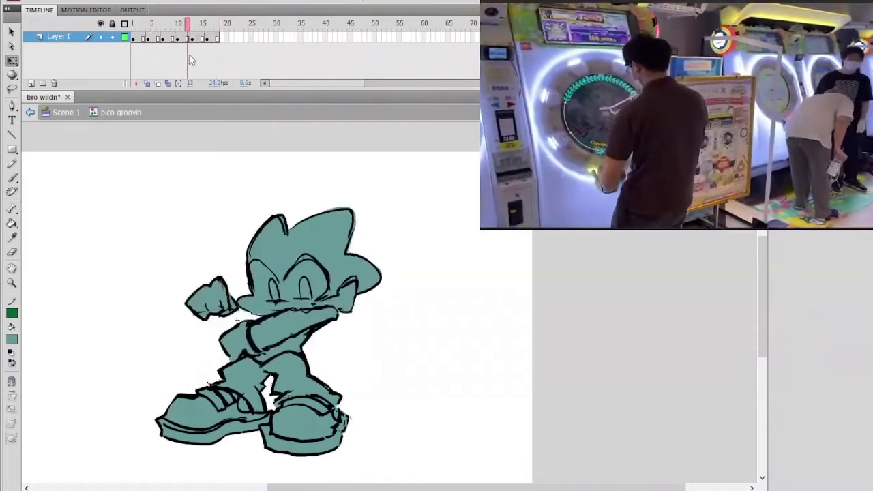
# Step: Insert extra frames around the raised-fist pose at frame 15 on Layer 1
pyautogui.click(197, 39)
pyautogui.click(175, 40)
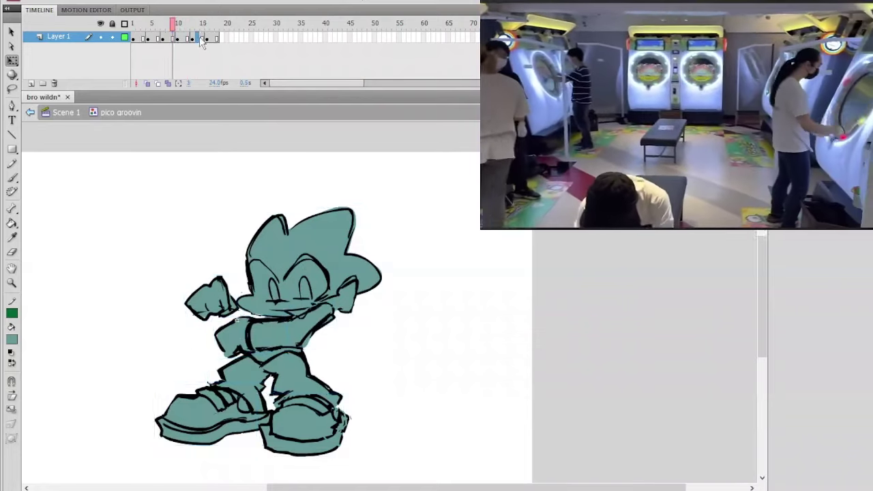
pyautogui.click(202, 39)
pyautogui.click(199, 40)
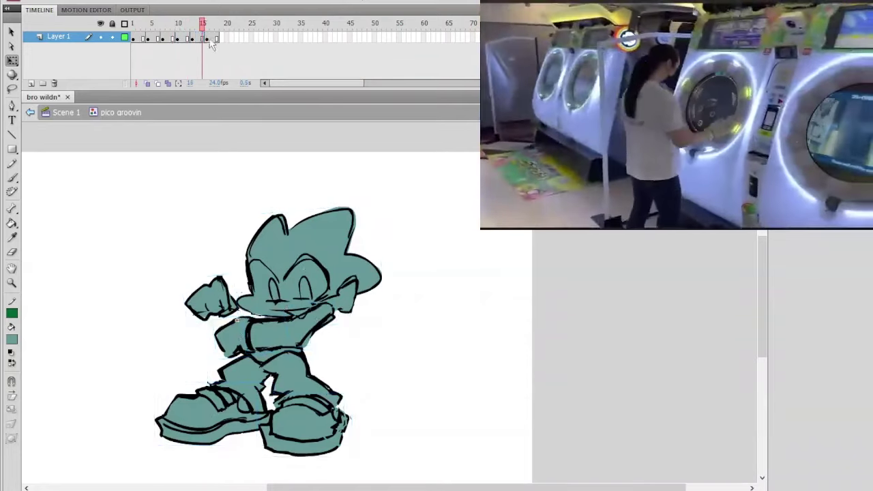
pyautogui.click(204, 39)
pyautogui.press('F5')
pyautogui.press('F5')
pyautogui.press('F5')
pyautogui.press('F5')
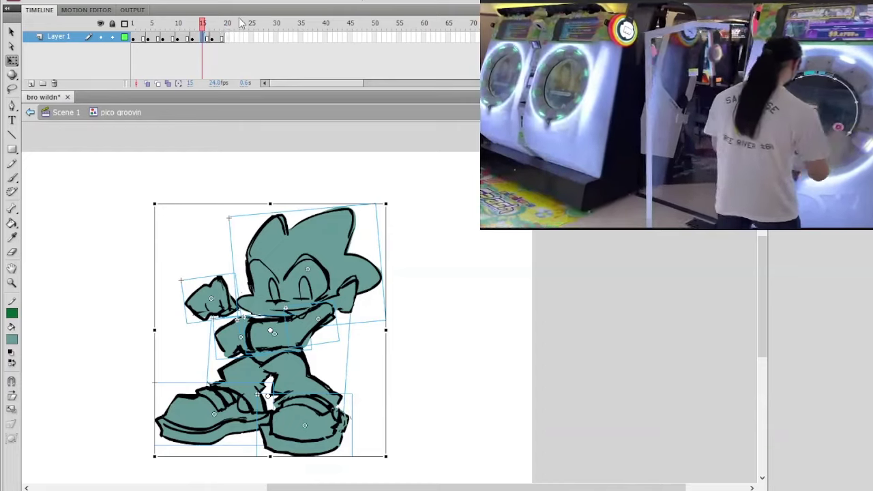
# Step: Insert and remove frames on Layer 1 until the slanted-arm pose starts at frame 13 and the timeline ends at frame 18
pyautogui.moveTo(182, 39)
pyautogui.mouseDown()
pyautogui.moveTo(216, 43)
pyautogui.moveTo(190, 40)
pyautogui.mouseUp()
pyautogui.click(203, 59)
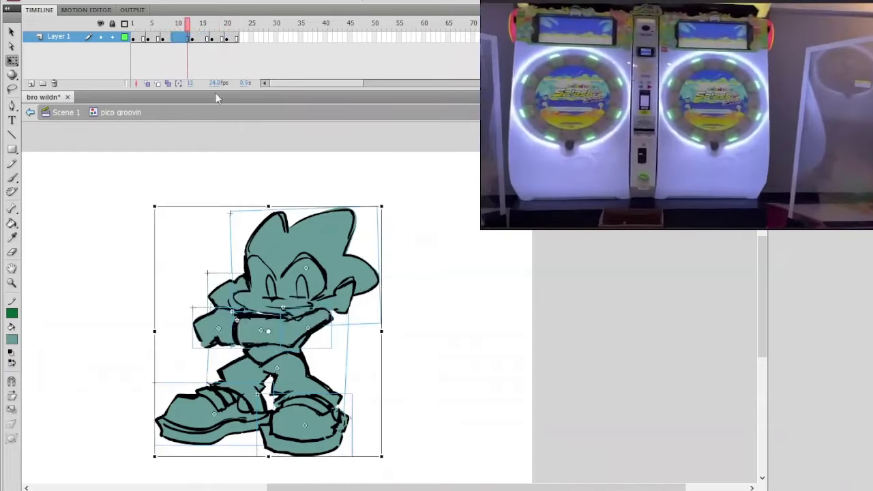
pyautogui.hotkey('shift', 'F5')
pyautogui.click(169, 39)
pyautogui.press('F5')
pyautogui.click(192, 40)
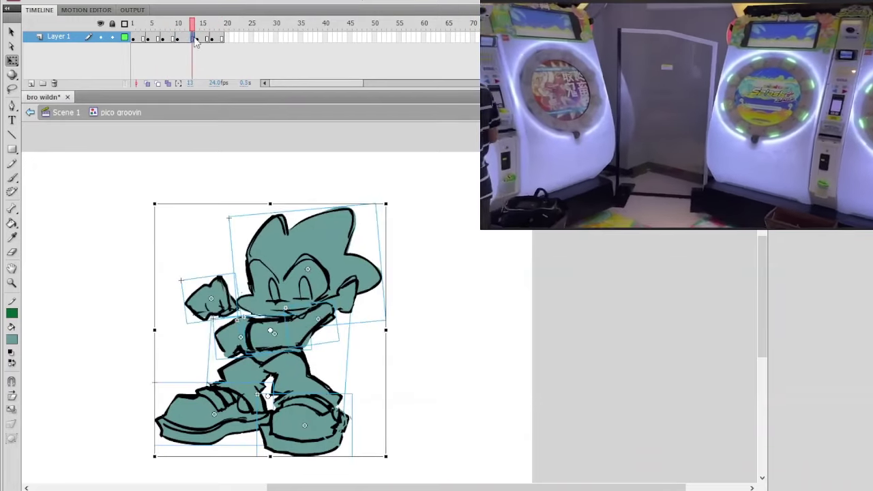
pyautogui.hotkey('shift', 'F5')
pyautogui.click(228, 54)
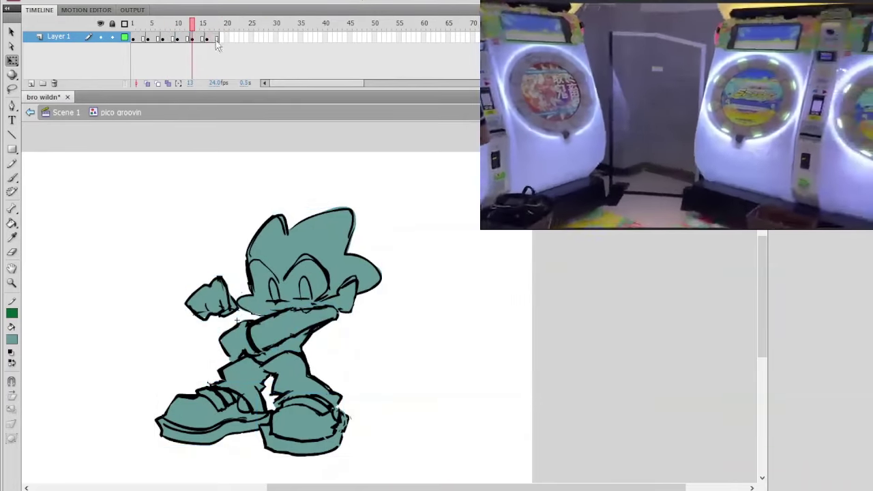
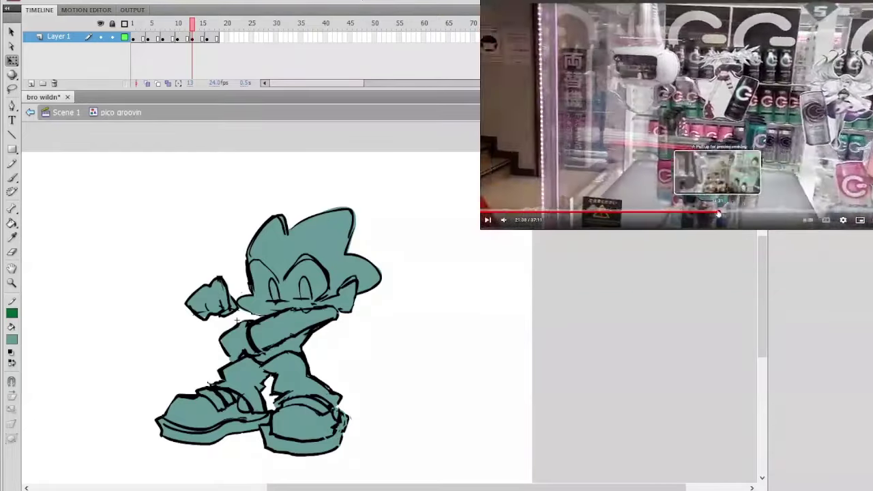
pyautogui.click(717, 213)
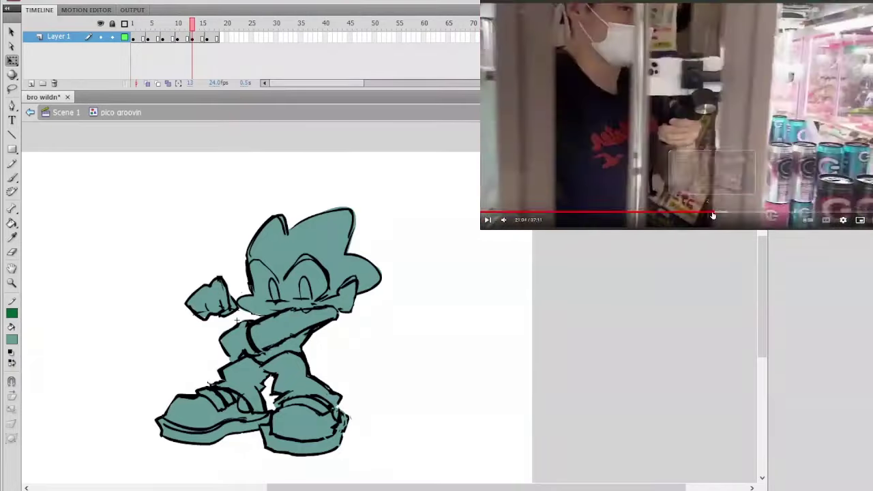
pyautogui.click(716, 215)
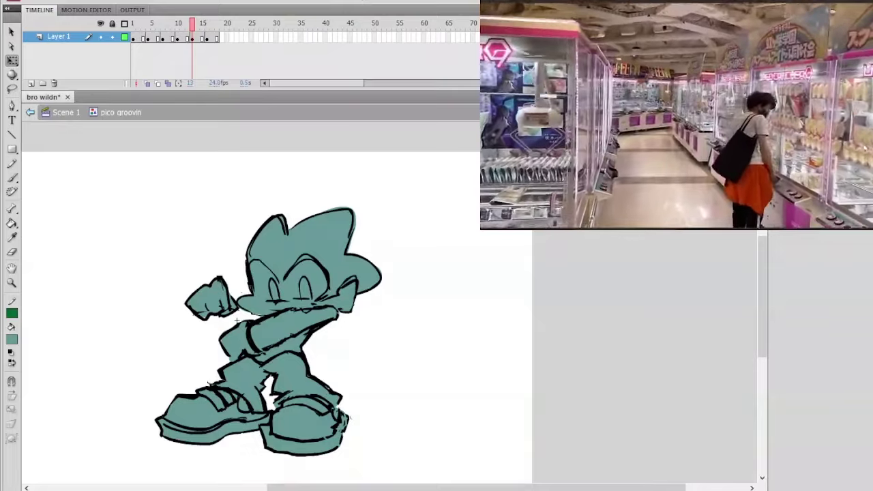
# Step: At frame 14, shift the small arm piece near the ear slightly toward the chest and scrub the neighbouring frames
pyautogui.click(182, 34)
pyautogui.moveTo(183, 25); pyautogui.dragTo(210, 64)
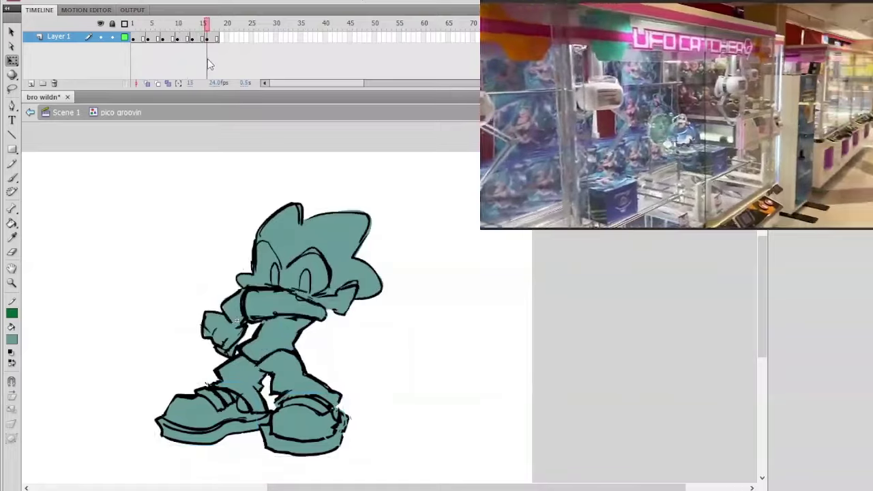
pyautogui.click(197, 39)
pyautogui.click(417, 220)
pyautogui.click(319, 316)
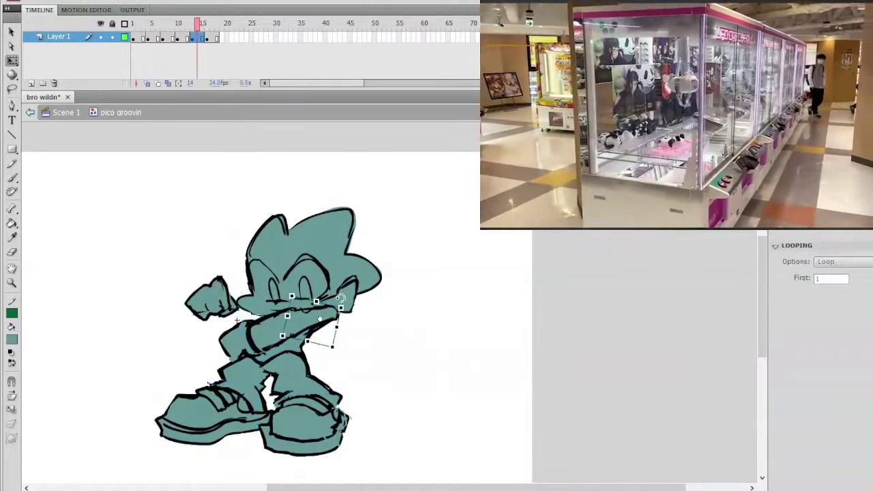
pyautogui.moveTo(340, 305); pyautogui.dragTo(295, 293)
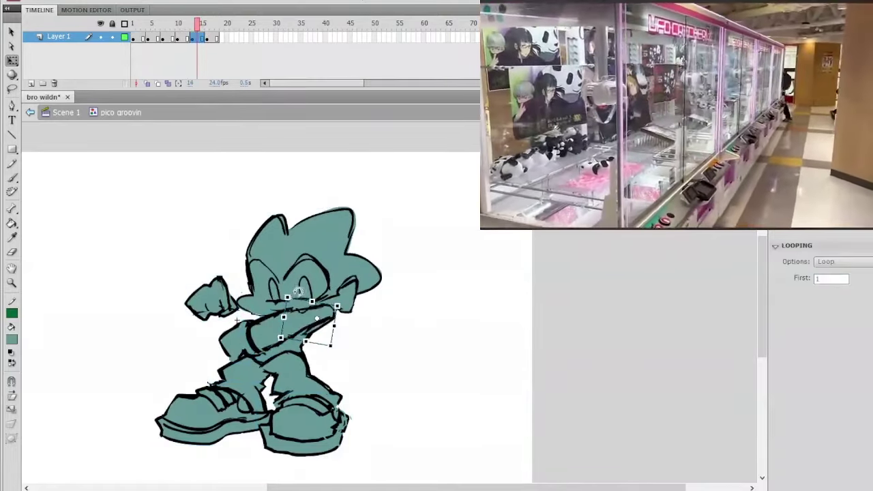
pyautogui.click(394, 250)
pyautogui.moveTo(186, 29); pyautogui.dragTo(197, 94)
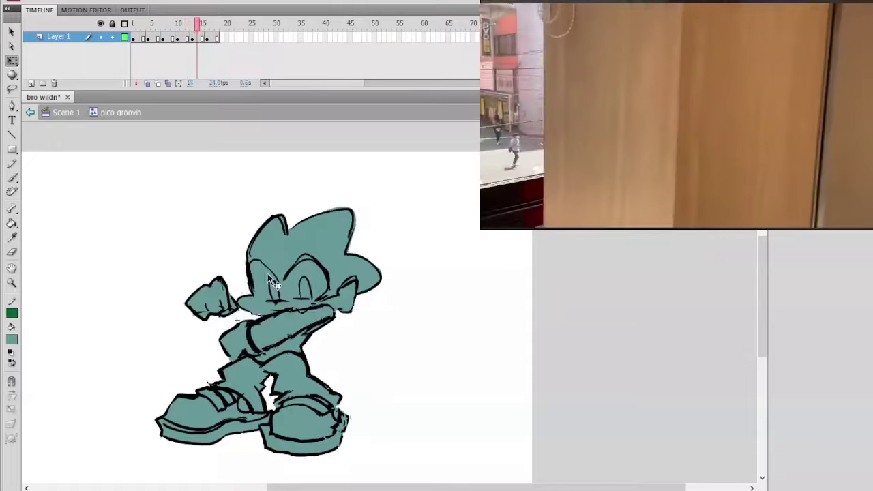
# Step: Adjust the upper edge of the torso piece slightly at frame 14 and check it against the preceding pose
pyautogui.click(306, 341)
pyautogui.moveTo(308, 304); pyautogui.dragTo(279, 301)
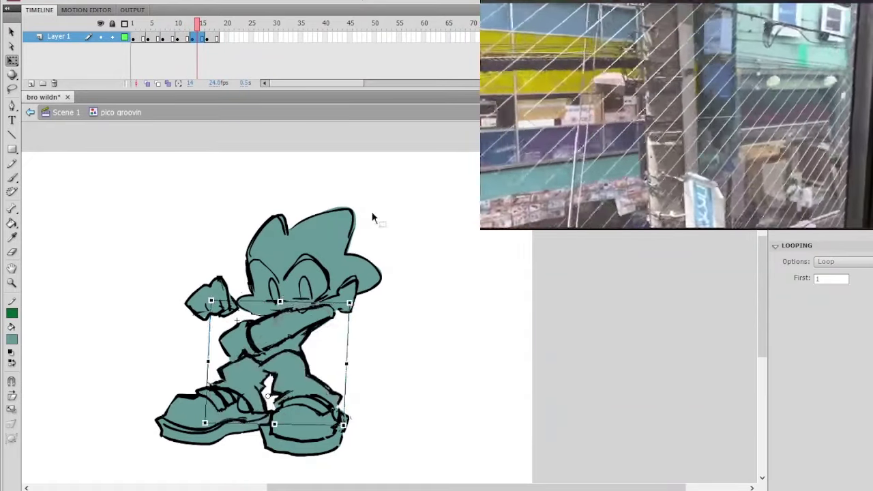
pyautogui.click(374, 220)
pyautogui.moveTo(175, 35); pyautogui.dragTo(193, 68)
# Step: Rotate and shift the head slightly in the pose at frames 13 to 15, comparing it with the preceding pose
pyautogui.click(325, 236)
pyautogui.moveTo(383, 199); pyautogui.dragTo(386, 204)
pyautogui.click(399, 233)
pyautogui.moveTo(191, 35); pyautogui.dragTo(197, 63)
pyautogui.click(327, 223)
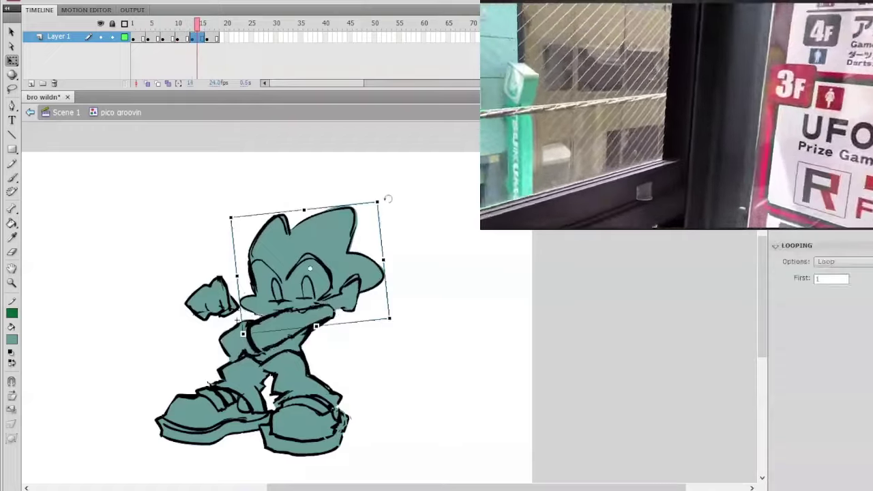
pyautogui.moveTo(388, 198); pyautogui.dragTo(386, 195)
pyautogui.click(393, 192)
pyautogui.moveTo(198, 26); pyautogui.dragTo(192, 66)
pyautogui.click(282, 242)
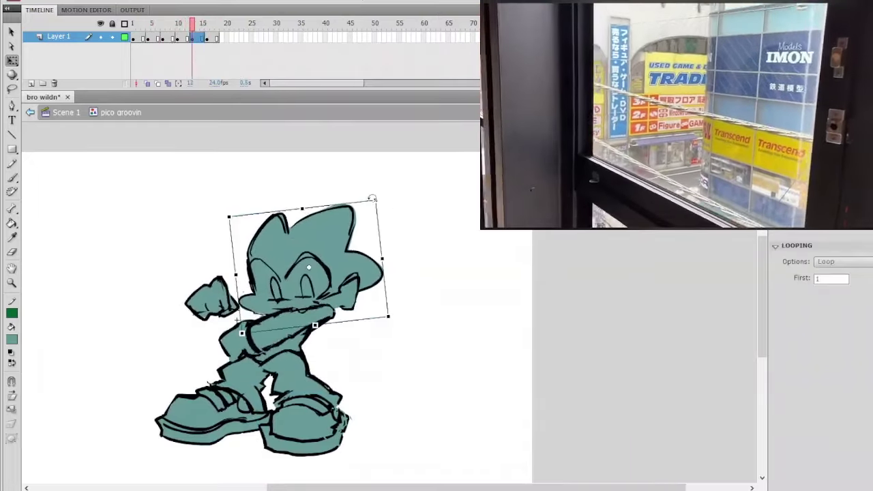
# Step: Switch to the Brush tool and scrub through the pico groovin frames to review the adjusted poses
pyautogui.moveTo(191, 37); pyautogui.dragTo(235, 82)
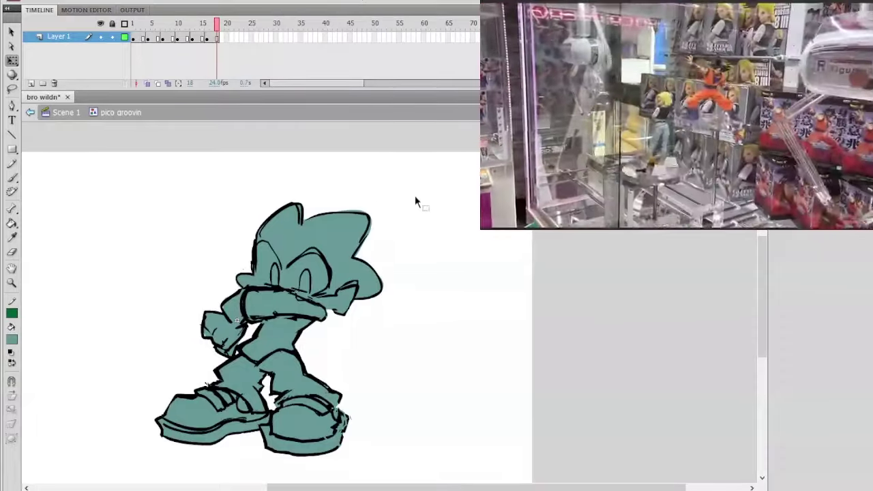
pyautogui.press('b')
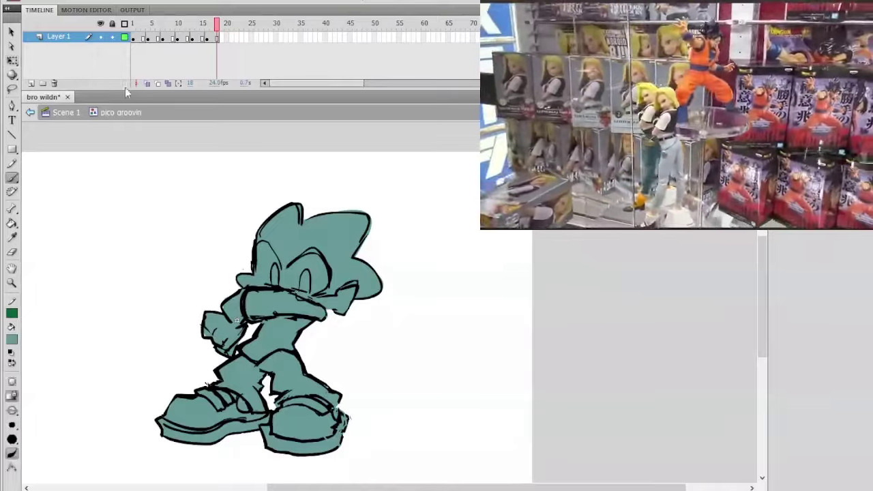
pyautogui.moveTo(219, 22)
pyautogui.mouseDown()
pyautogui.moveTo(143, 28)
pyautogui.moveTo(181, 51)
pyautogui.moveTo(242, 56)
pyautogui.moveTo(138, 65)
pyautogui.moveTo(240, 69)
pyautogui.moveTo(172, 73)
pyautogui.moveTo(217, 81)
pyautogui.mouseUp()
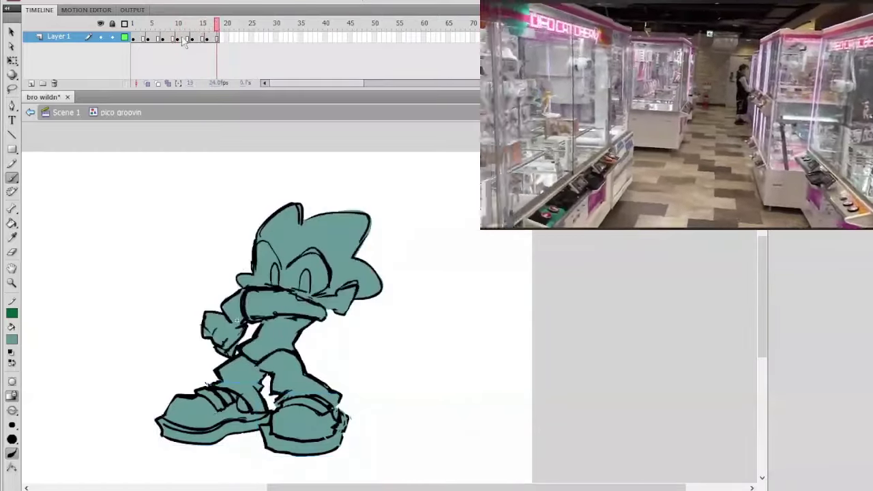
pyautogui.moveTo(139, 31); pyautogui.dragTo(193, 60)
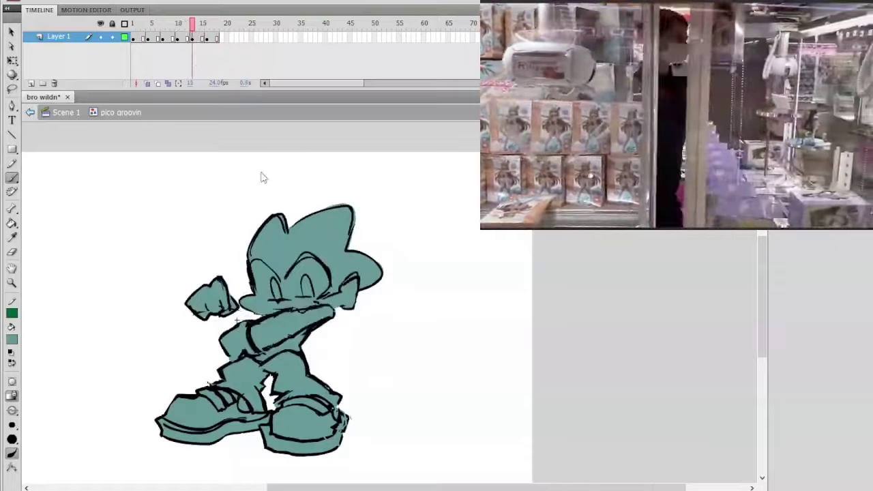
# Step: Rotate the cuff and upper-arm pieces of the arm across the chest slightly at frame 13 with Free Transform
pyautogui.click(12, 32)
pyautogui.click(12, 60)
pyautogui.click(325, 308)
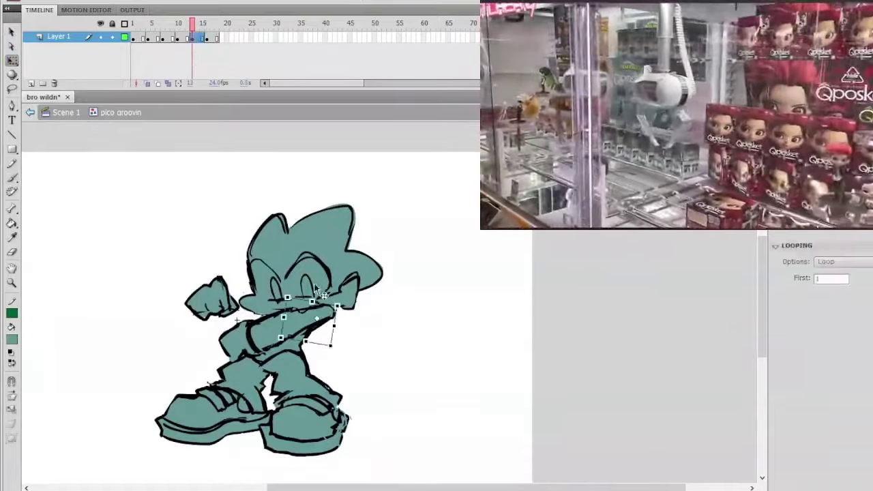
pyautogui.moveTo(297, 290); pyautogui.dragTo(305, 290)
pyautogui.click(289, 335)
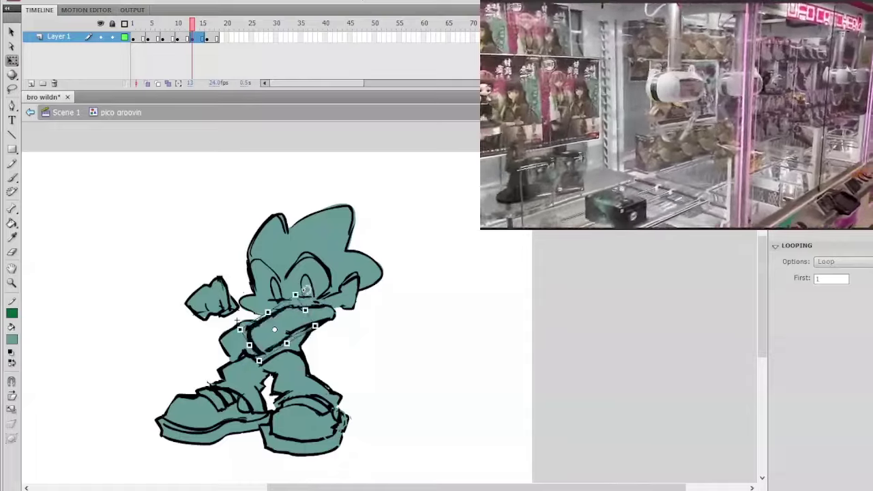
pyautogui.click(244, 342)
pyautogui.moveTo(274, 316); pyautogui.dragTo(272, 313)
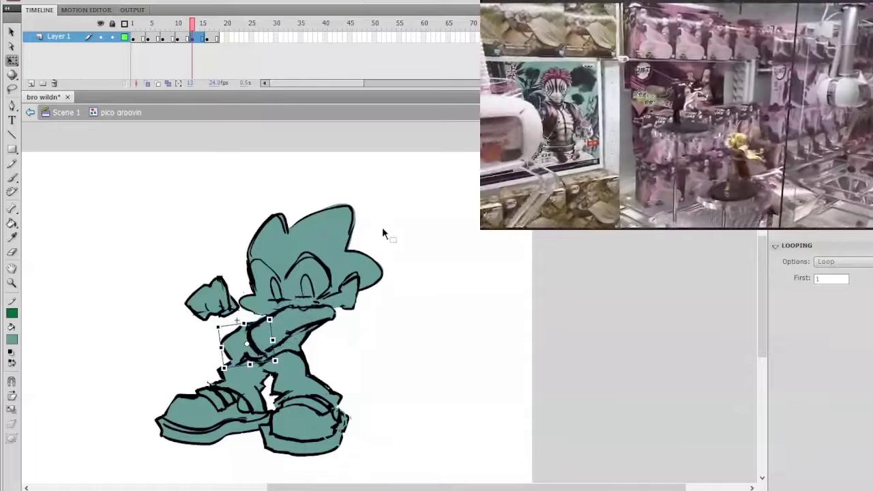
# Step: Scrub between frames 13 and 18 to compare the adjusted arm with the following pose
pyautogui.click(175, 27)
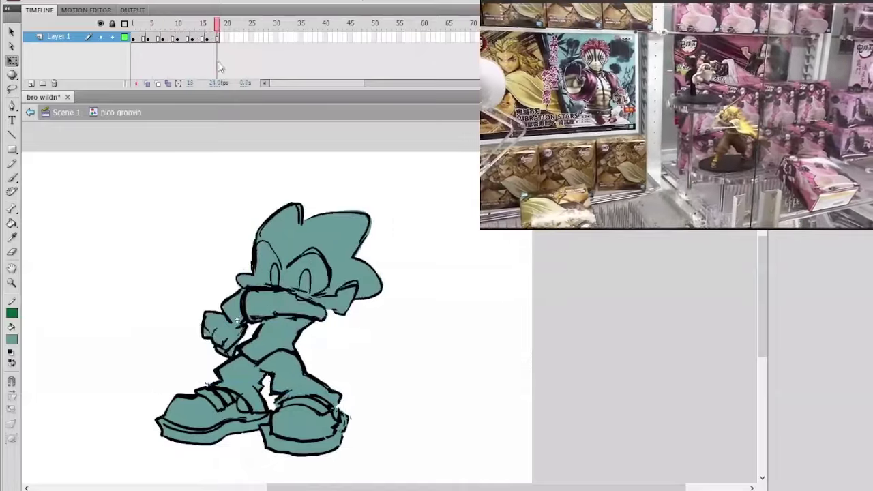
pyautogui.moveTo(206, 75); pyautogui.dragTo(192, 75)
pyautogui.click(321, 321)
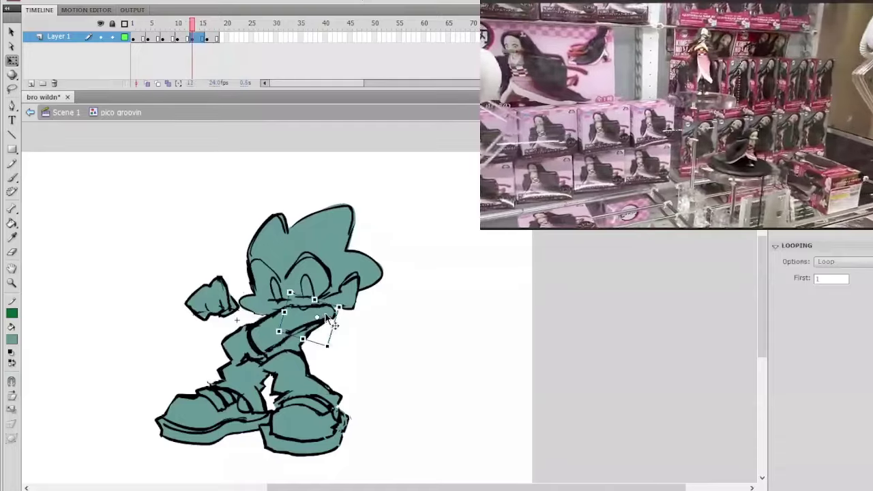
pyautogui.click(376, 198)
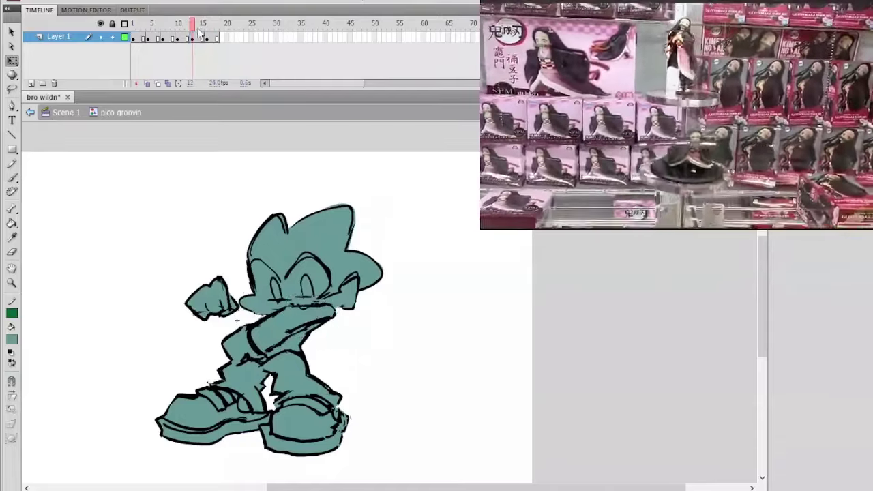
pyautogui.moveTo(198, 31); pyautogui.dragTo(242, 76)
pyautogui.moveTo(202, 33)
pyautogui.mouseDown()
pyautogui.moveTo(190, 34)
pyautogui.moveTo(217, 42)
pyautogui.mouseUp()
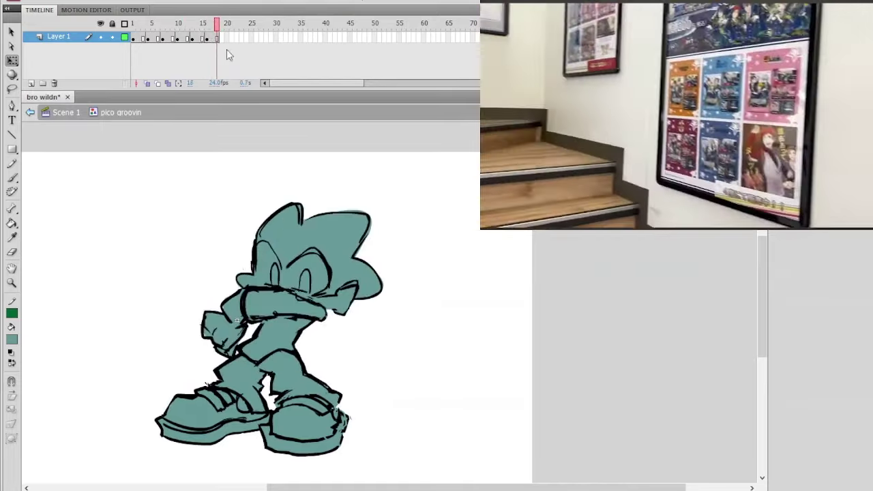
pyautogui.click(222, 23)
# Step: Rotate the detached fist counter-clockwise and shift it outward and down in the pose at frames 13 to 15
pyautogui.click(202, 38)
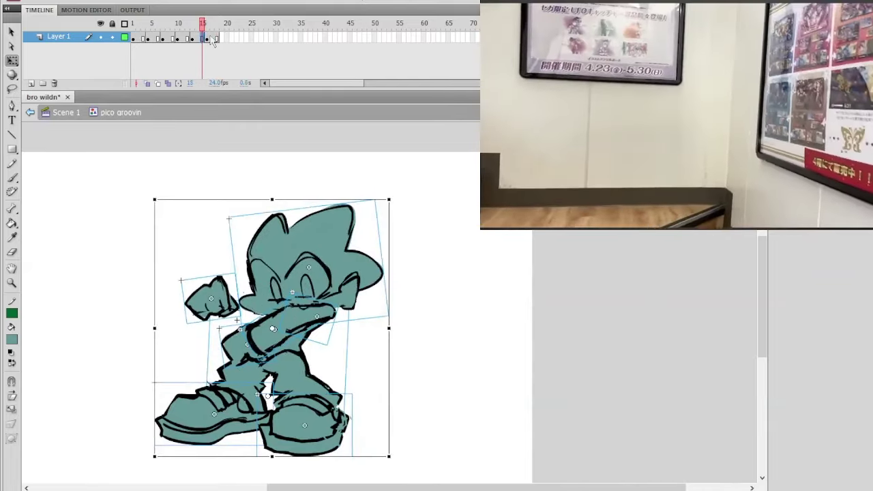
pyautogui.press('Return')
pyautogui.moveTo(217, 45)
pyautogui.mouseDown()
pyautogui.moveTo(170, 38)
pyautogui.moveTo(202, 48)
pyautogui.mouseUp()
pyautogui.click(231, 306)
pyautogui.moveTo(232, 307); pyautogui.dragTo(226, 306)
pyautogui.moveTo(240, 270); pyautogui.dragTo(237, 250)
pyautogui.press('Down')
pyautogui.press('Down')
pyautogui.press('Down')
pyautogui.press('Down')
pyautogui.press('Down')
pyautogui.press('Down')
pyautogui.click(235, 205)
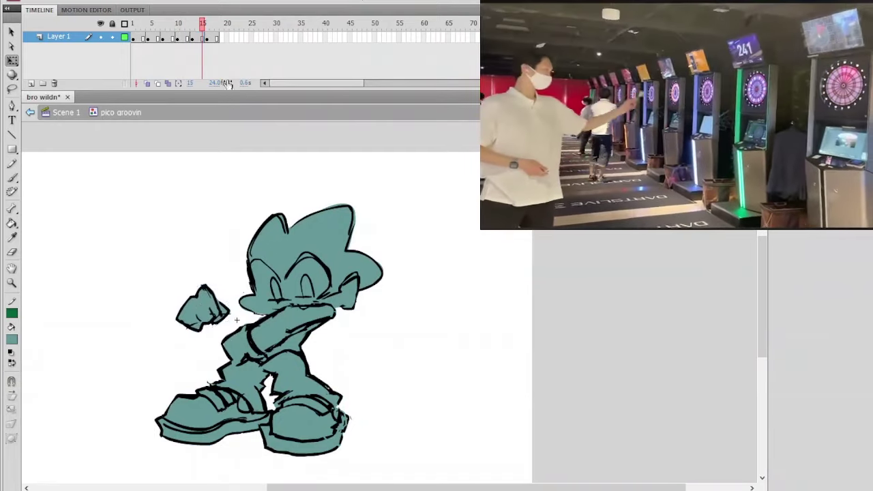
# Step: Fine-tune the fist's rotation at frame 14, nudge it slightly down, and scrub to the following pose
pyautogui.moveTo(202, 32)
pyautogui.mouseDown()
pyautogui.moveTo(187, 32)
pyautogui.moveTo(223, 36)
pyautogui.moveTo(179, 35)
pyautogui.moveTo(217, 37)
pyautogui.moveTo(182, 36)
pyautogui.moveTo(197, 35)
pyautogui.mouseUp()
pyautogui.click(203, 310)
pyautogui.moveTo(225, 271); pyautogui.dragTo(229, 275)
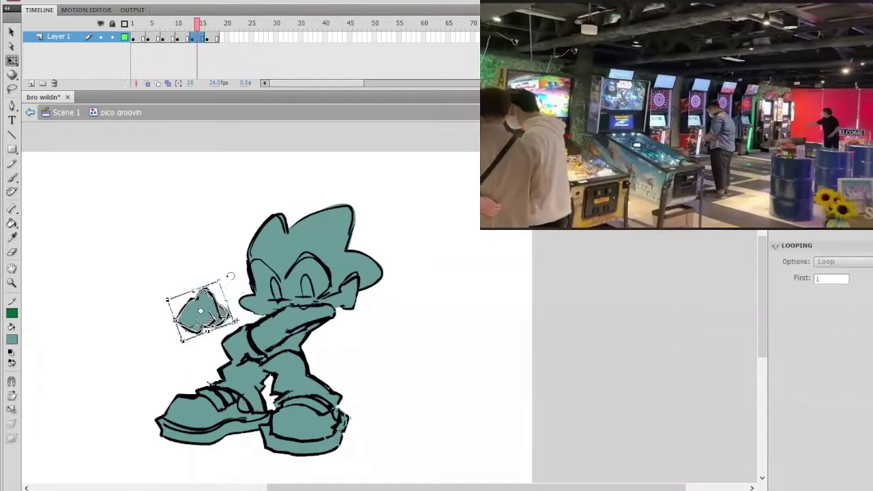
pyautogui.press('Down')
pyautogui.press('Down')
pyautogui.press('Down')
pyautogui.click(227, 240)
pyautogui.moveTo(204, 27)
pyautogui.mouseDown()
pyautogui.moveTo(193, 34)
pyautogui.moveTo(220, 34)
pyautogui.moveTo(162, 34)
pyautogui.moveTo(198, 34)
pyautogui.mouseUp()
pyautogui.moveTo(200, 66)
pyautogui.mouseDown()
pyautogui.moveTo(245, 73)
pyautogui.moveTo(203, 52)
pyautogui.moveTo(226, 51)
pyautogui.moveTo(208, 41)
pyautogui.moveTo(218, 38)
pyautogui.mouseUp()
# Step: Insert a copy of the lowered-fist pose at frames 16 to 18, ahead of the final pose, and deselect it
pyautogui.click(207, 38)
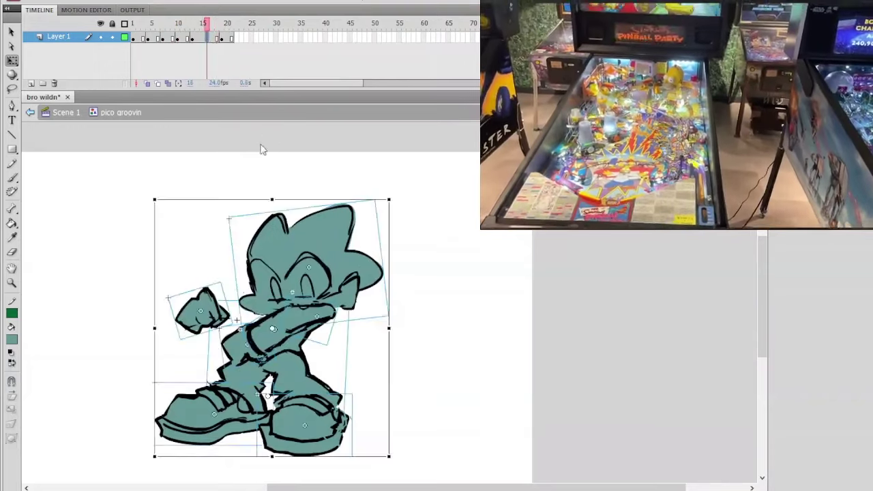
pyautogui.press('Delete')
pyautogui.hotkey('ctrl', 'z')
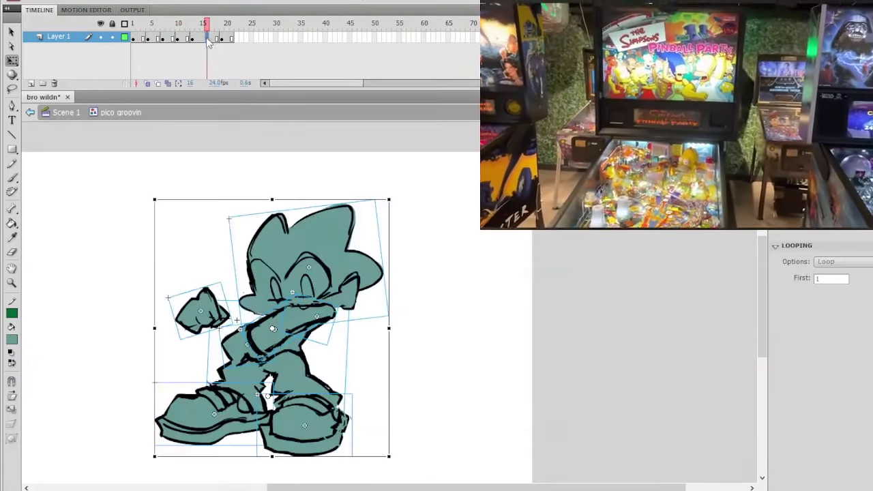
pyautogui.click(289, 158)
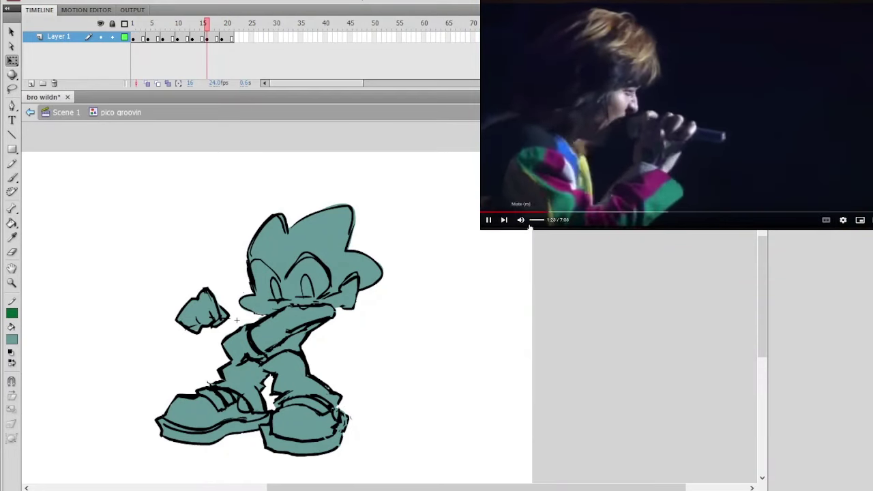
pyautogui.moveTo(547, 221); pyautogui.dragTo(542, 221)
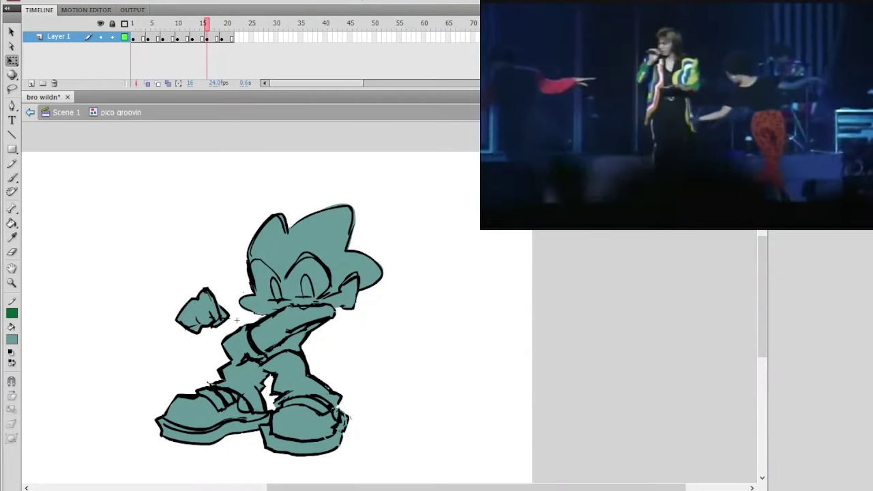
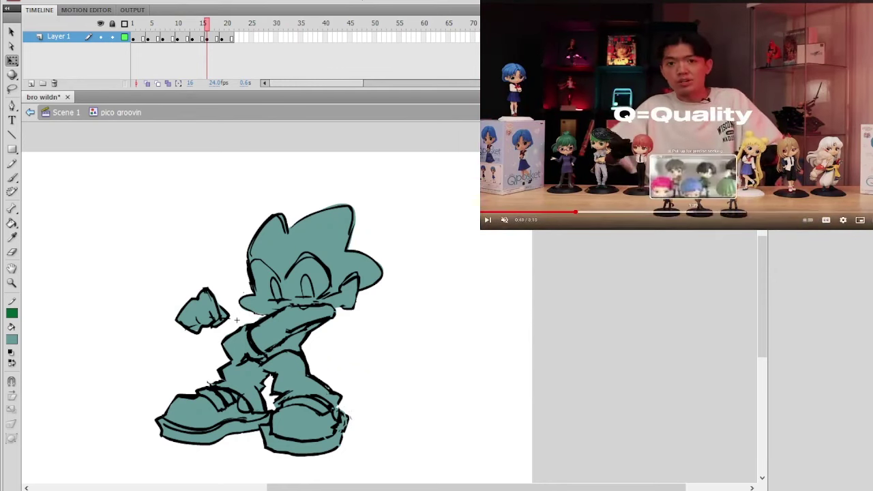
pyautogui.click(690, 212)
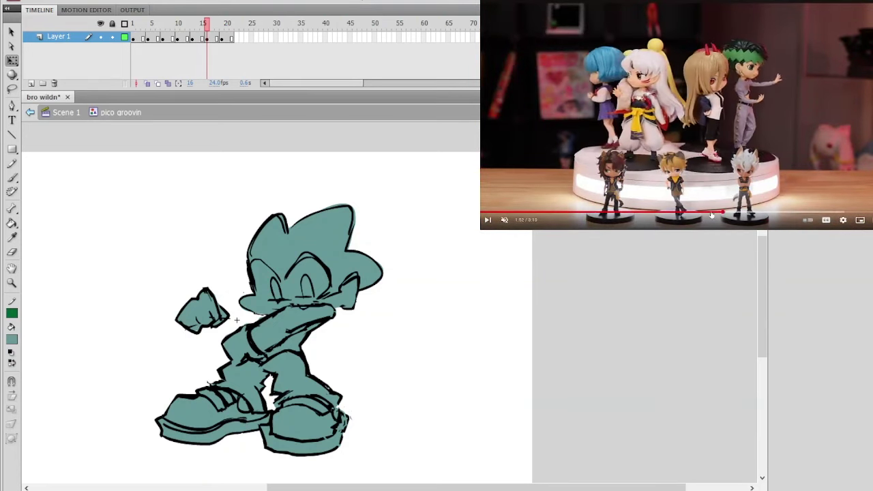
pyautogui.press('Left')
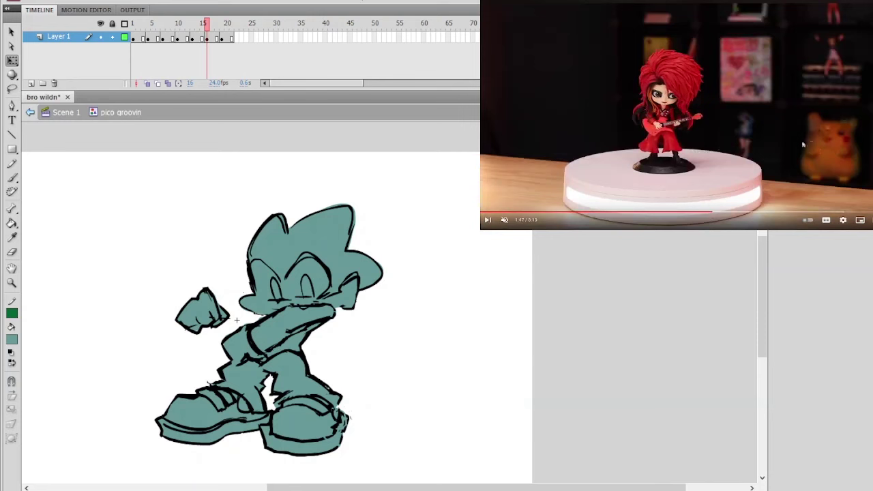
pyautogui.click(771, 213)
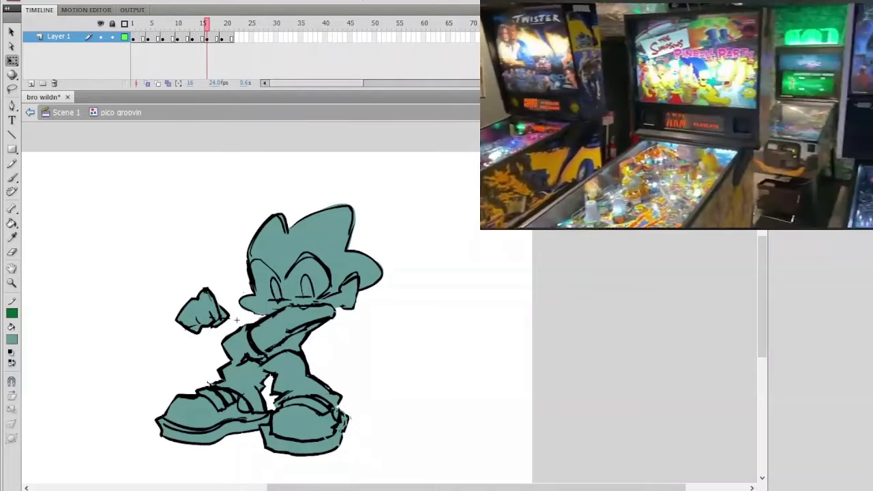
# Step: At frame 17, rotate and reposition the raised arm's forearm pieces so the arm tilts more steeply in front of the face
pyautogui.moveTo(211, 27)
pyautogui.mouseDown()
pyautogui.moveTo(230, 27)
pyautogui.moveTo(171, 27)
pyautogui.moveTo(242, 60)
pyautogui.moveTo(204, 44)
pyautogui.moveTo(220, 54)
pyautogui.moveTo(152, 54)
pyautogui.moveTo(230, 65)
pyautogui.moveTo(204, 55)
pyautogui.moveTo(220, 62)
pyautogui.moveTo(156, 64)
pyautogui.moveTo(229, 74)
pyautogui.moveTo(196, 64)
pyautogui.moveTo(227, 60)
pyautogui.moveTo(195, 61)
pyautogui.moveTo(216, 59)
pyautogui.moveTo(196, 68)
pyautogui.moveTo(209, 69)
pyautogui.mouseUp()
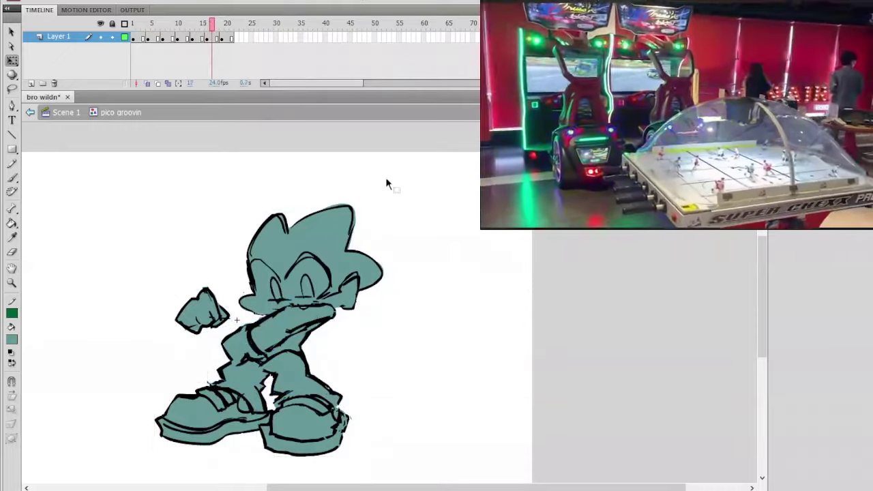
pyautogui.click(317, 317)
pyautogui.moveTo(292, 290); pyautogui.dragTo(302, 310)
pyautogui.press('Up')
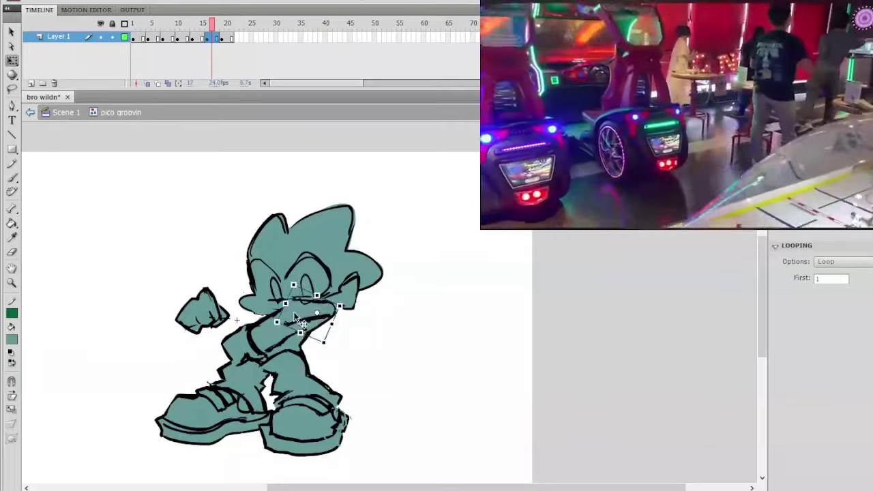
pyautogui.moveTo(359, 329); pyautogui.dragTo(307, 333)
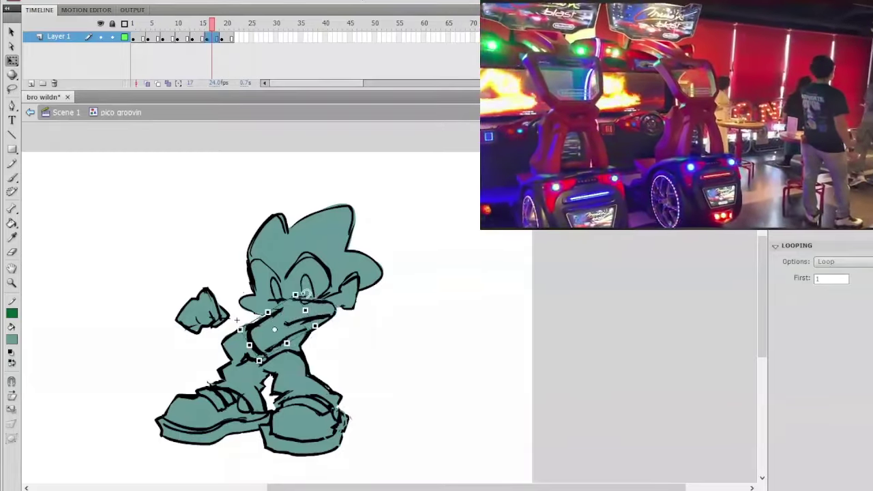
pyautogui.moveTo(305, 293); pyautogui.dragTo(307, 290)
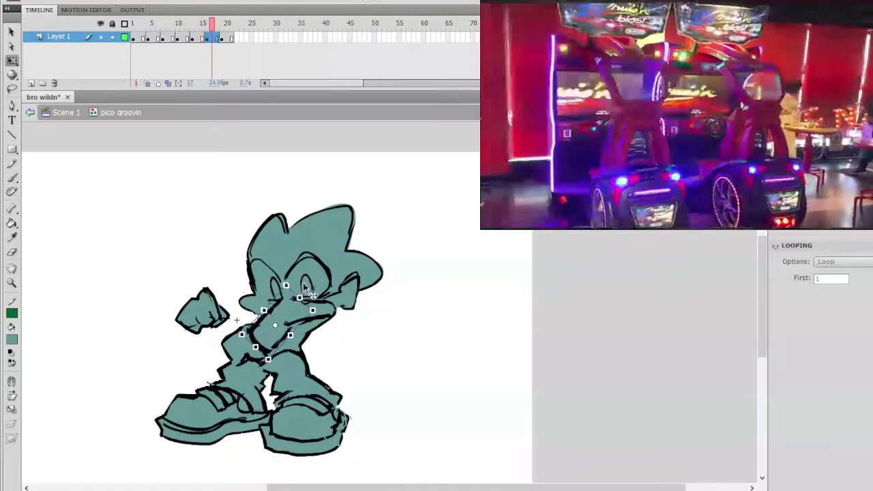
pyautogui.click(392, 247)
# Step: Rotate the shoulder piece of the raised arm counter-clockwise so it lines up with the tilted forearm at frame 17
pyautogui.click(244, 340)
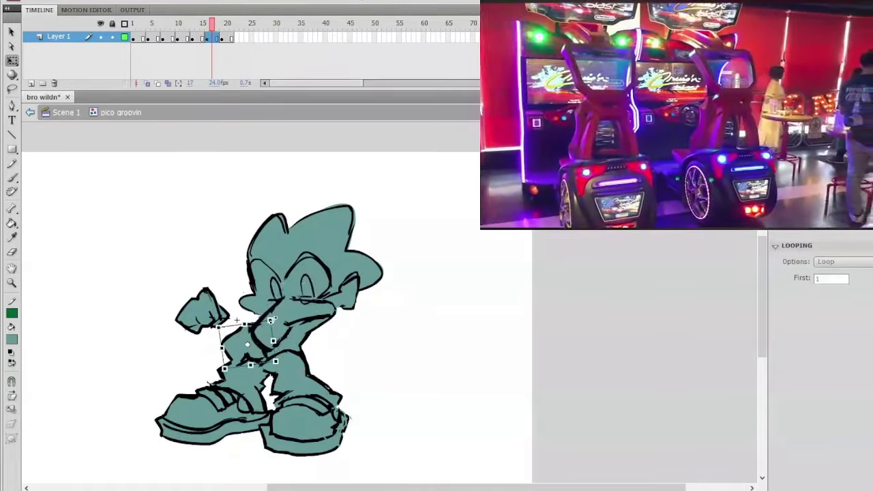
pyautogui.moveTo(272, 319)
pyautogui.mouseDown()
pyautogui.moveTo(283, 311)
pyautogui.moveTo(274, 309)
pyautogui.mouseUp()
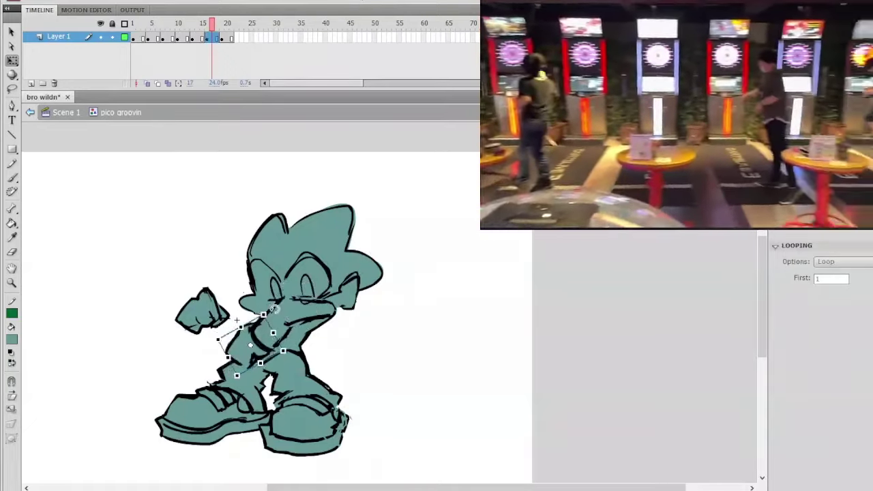
pyautogui.moveTo(297, 346); pyautogui.dragTo(333, 308)
pyautogui.click(246, 356)
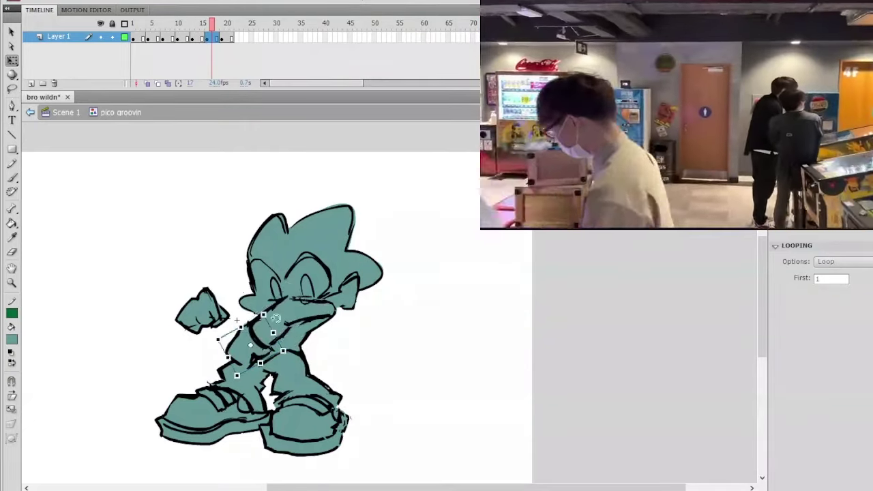
pyautogui.moveTo(274, 318); pyautogui.dragTo(266, 309)
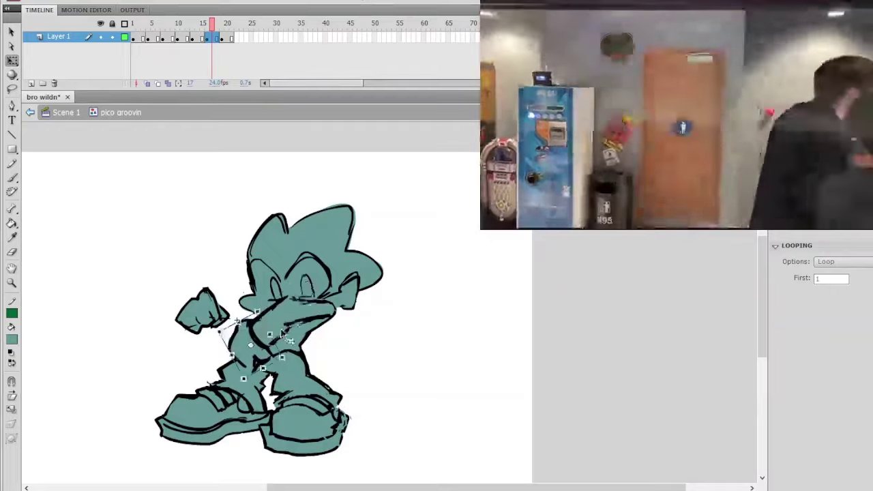
pyautogui.moveTo(286, 359); pyautogui.dragTo(288, 340)
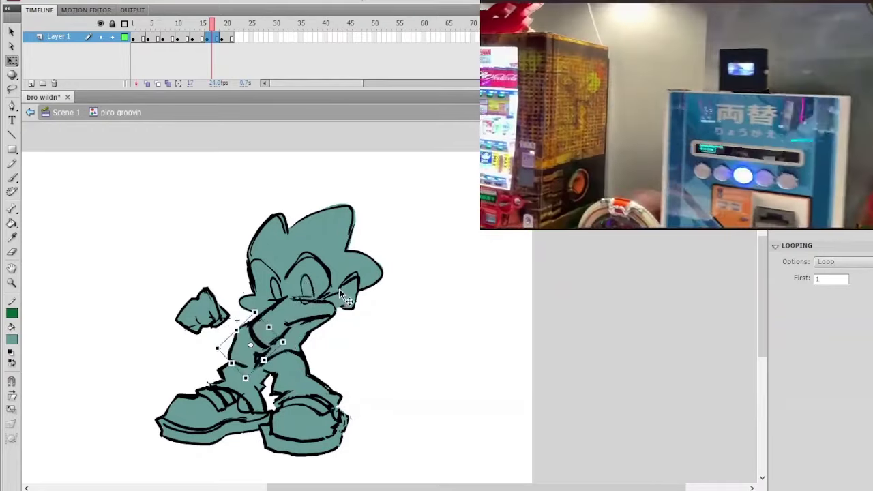
pyautogui.click(371, 233)
# Step: Rotate the detached fist slightly at frame 17 and at frame 14
pyautogui.click(199, 312)
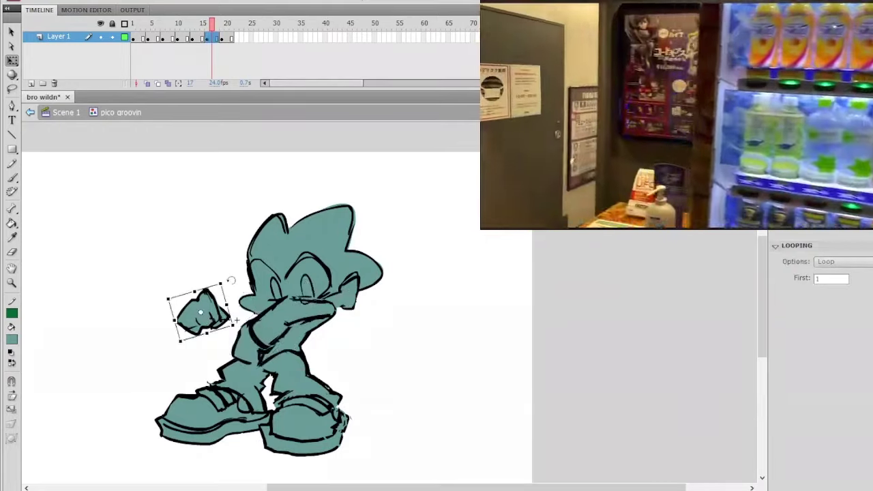
pyautogui.moveTo(230, 280); pyautogui.dragTo(233, 283)
pyautogui.moveTo(195, 27)
pyautogui.mouseDown()
pyautogui.moveTo(183, 30)
pyautogui.moveTo(196, 33)
pyautogui.mouseUp()
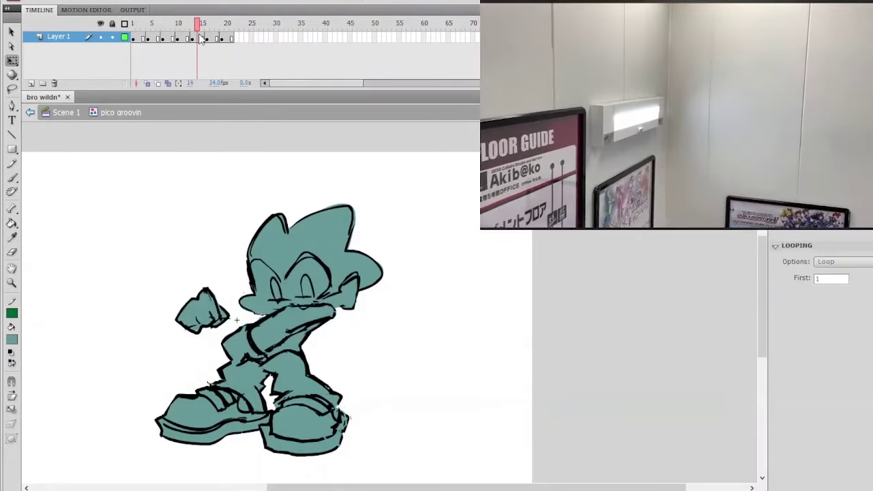
pyautogui.click(201, 303)
pyautogui.moveTo(227, 269); pyautogui.dragTo(223, 267)
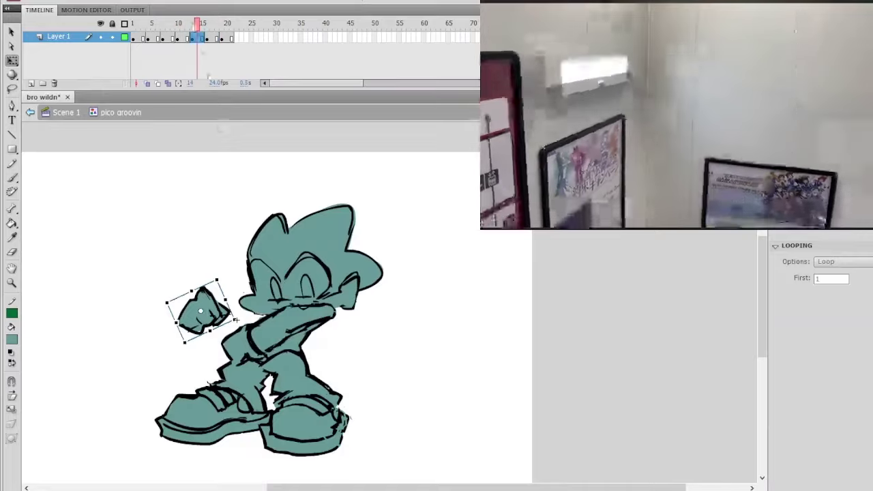
# Step: At frame 16, rotate the fist further counter-clockwise and shift it down toward the body
pyautogui.moveTo(196, 25)
pyautogui.mouseDown()
pyautogui.moveTo(186, 27)
pyautogui.moveTo(207, 29)
pyautogui.mouseUp()
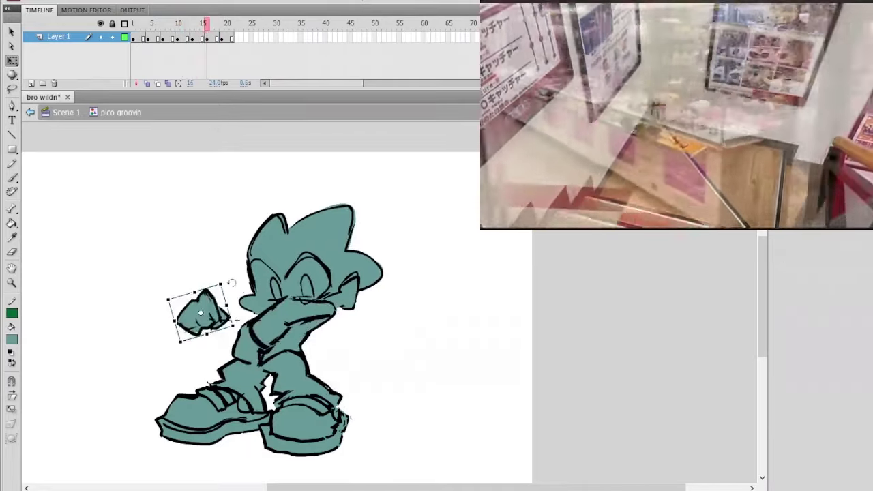
pyautogui.moveTo(232, 282); pyautogui.dragTo(224, 276)
pyautogui.moveTo(213, 306); pyautogui.dragTo(219, 315)
pyautogui.press('Down')
pyautogui.press('Down')
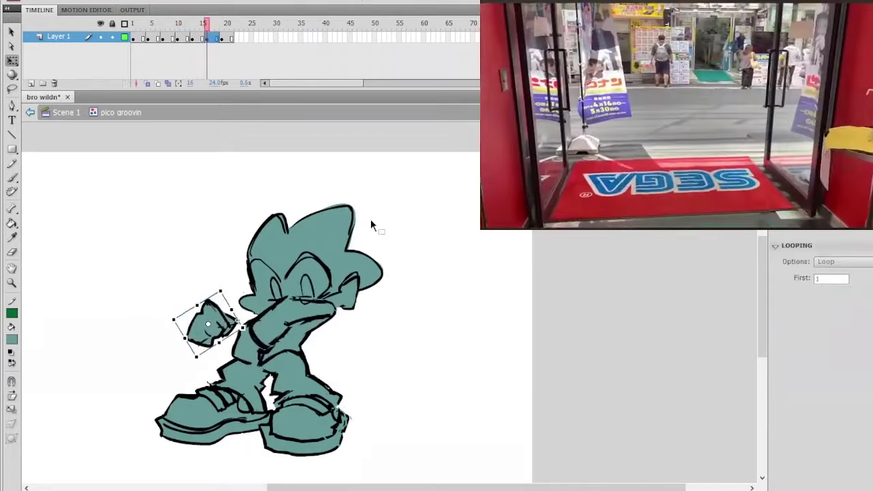
pyautogui.click(371, 221)
# Step: Play back the dance animation repeatedly to check the revised arm and fist poses
pyautogui.click(227, 38)
pyautogui.click(171, 39)
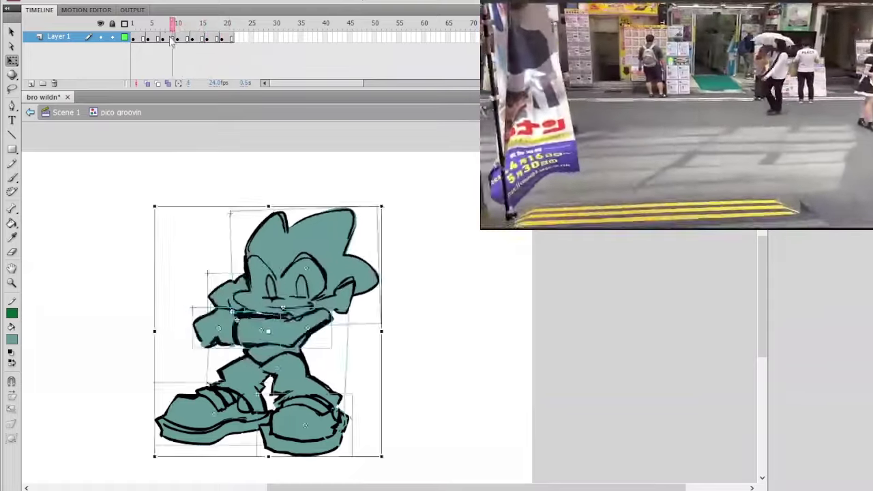
pyautogui.press('Return')
pyautogui.moveTo(215, 30); pyautogui.dragTo(157, 42)
pyautogui.press('Return')
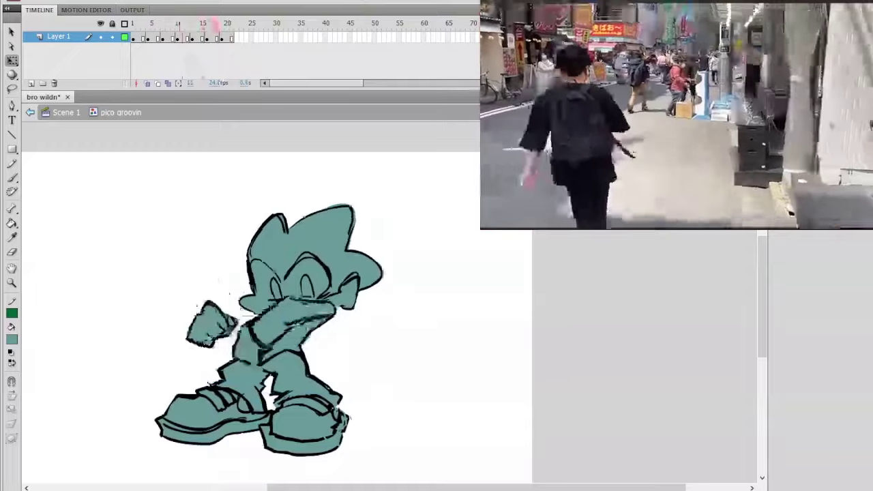
# Step: At frame 17, move the raised arm's shoulder piece closer to the torso and replay the animation
pyautogui.moveTo(223, 26); pyautogui.dragTo(212, 55)
pyautogui.press(',')
pyautogui.press(',')
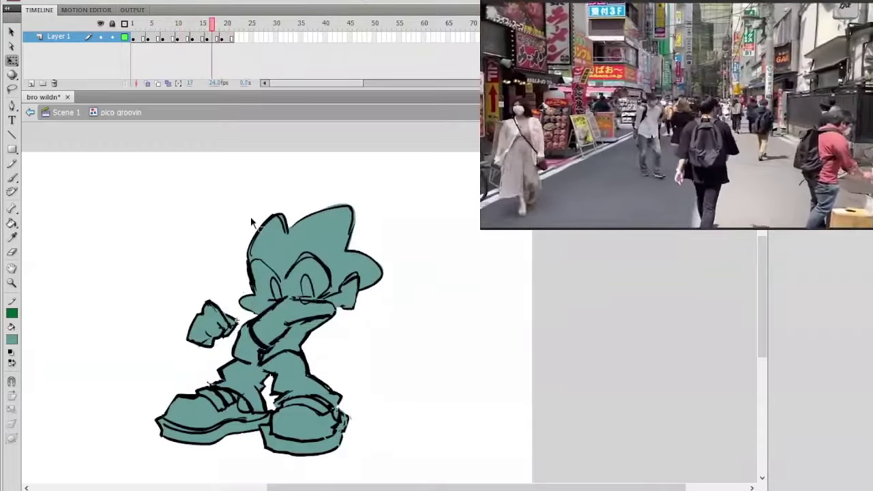
pyautogui.click(264, 331)
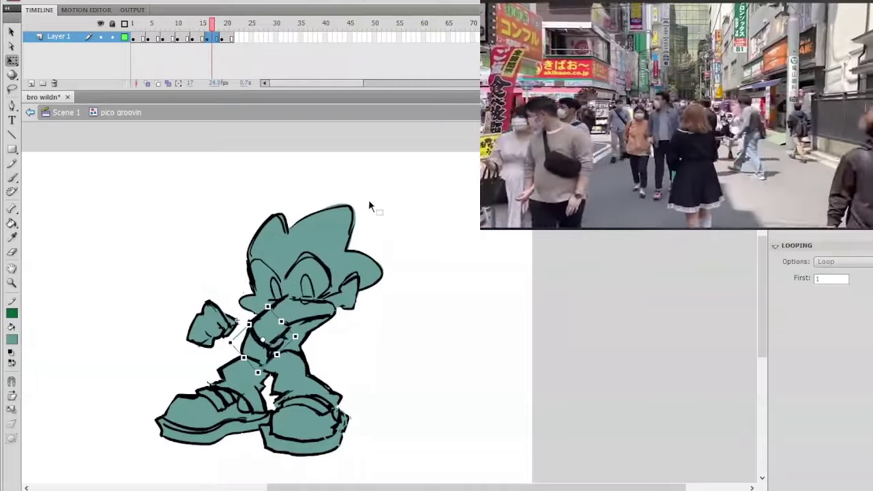
pyautogui.click(356, 178)
pyautogui.press('Return')
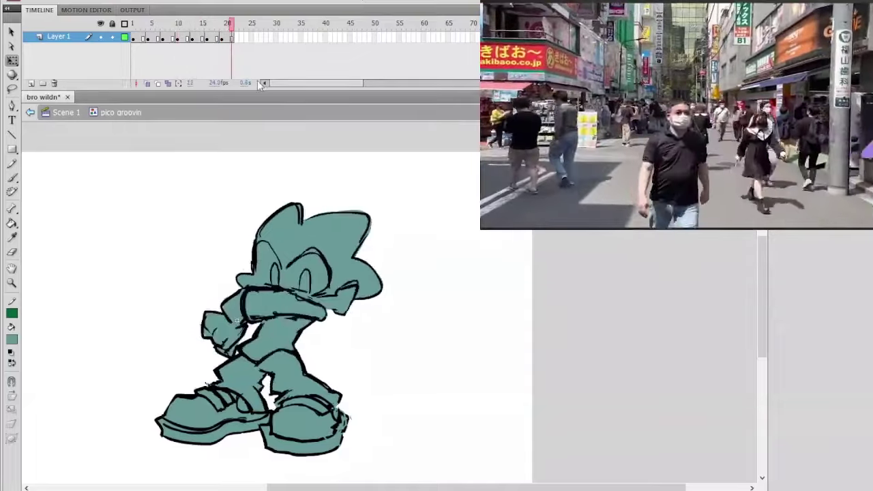
# Step: Select the body piece in the frame 16–18 pose and nudge it slightly with Free Transform
pyautogui.moveTo(257, 81); pyautogui.dragTo(210, 147)
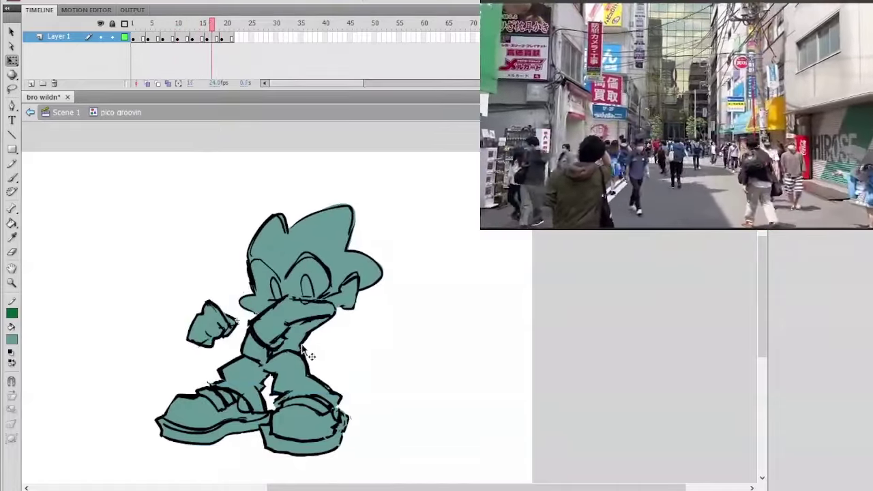
pyautogui.click(302, 343)
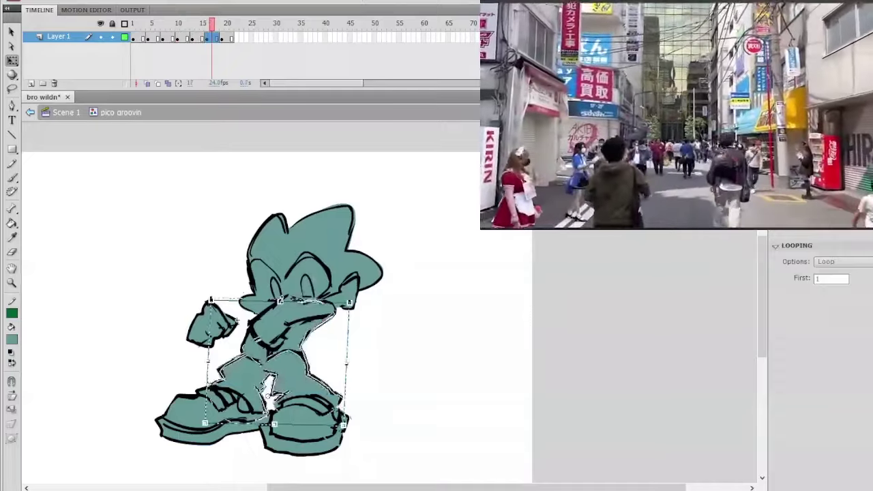
pyautogui.click(217, 37)
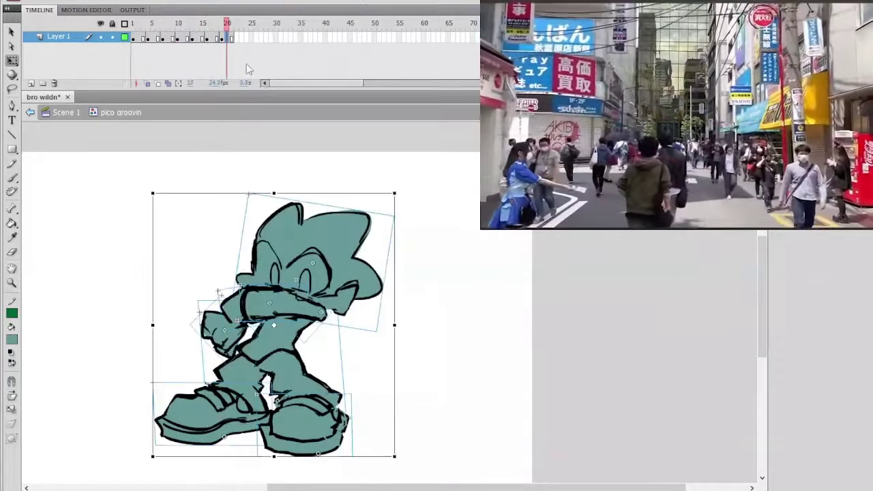
pyautogui.click(407, 243)
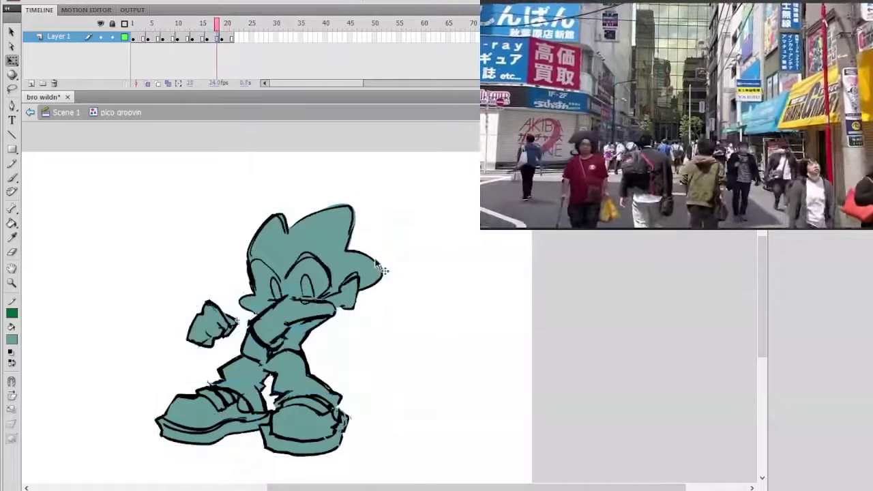
pyautogui.click(302, 332)
pyautogui.moveTo(317, 300); pyautogui.dragTo(316, 300)
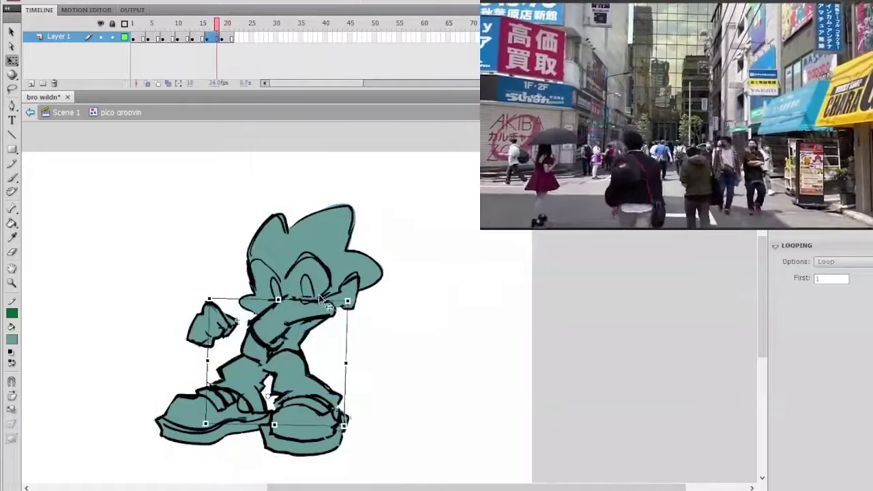
pyautogui.click(401, 244)
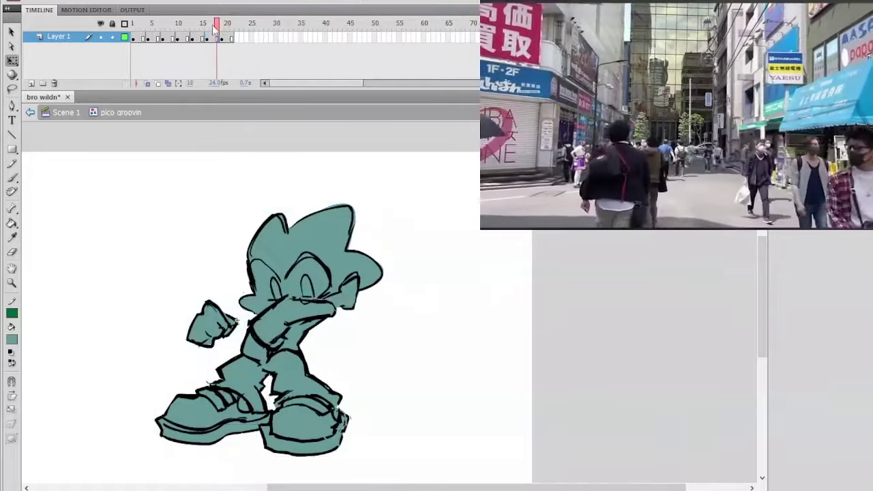
# Step: Scrub and play the animation to the end to check how its last pose leads back to the first
pyautogui.moveTo(217, 25); pyautogui.dragTo(266, 71)
pyautogui.press('Return')
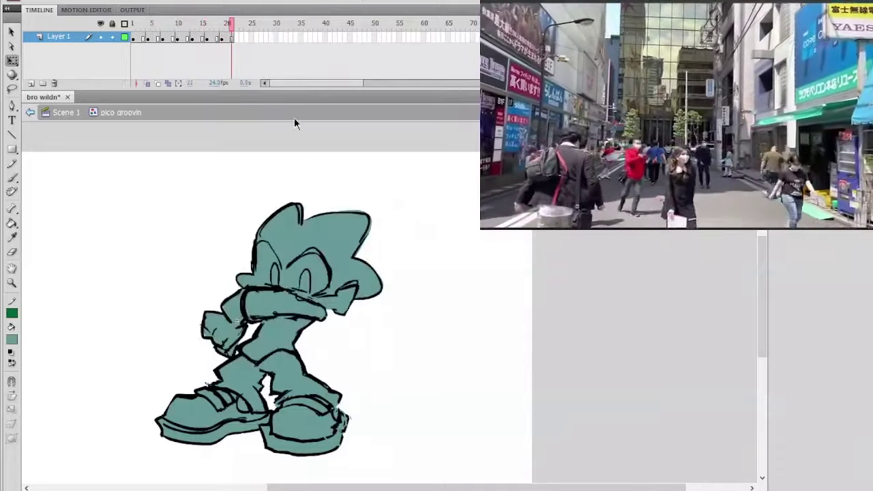
pyautogui.click(135, 39)
pyautogui.click(224, 58)
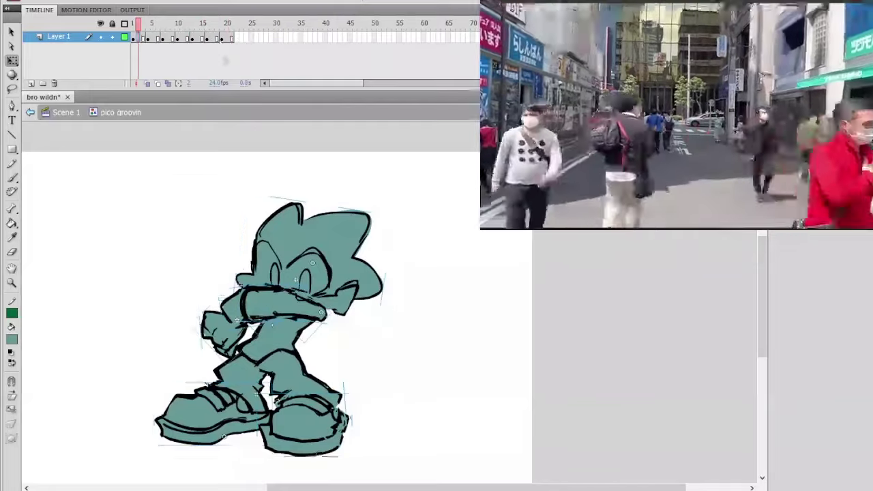
# Step: Remove frames 19 to 21 from the end of Layer 1 and scrub through the shortened animation
pyautogui.click(231, 39)
pyautogui.hotkey('shift', 'F5')
pyautogui.moveTo(141, 28); pyautogui.dragTo(233, 39)
pyautogui.click(144, 31)
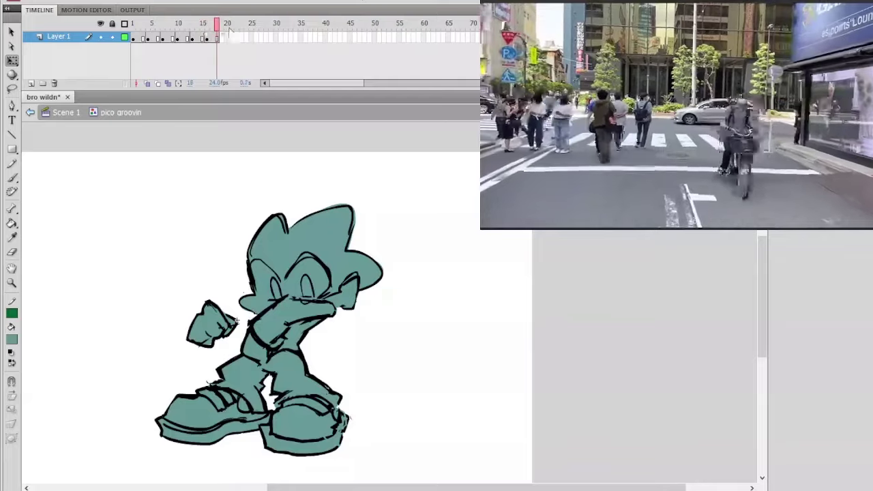
# Step: Nudge the fist closer to the body on the final pose, compare it with frame 14, and scrub through the frames
pyautogui.click(216, 317)
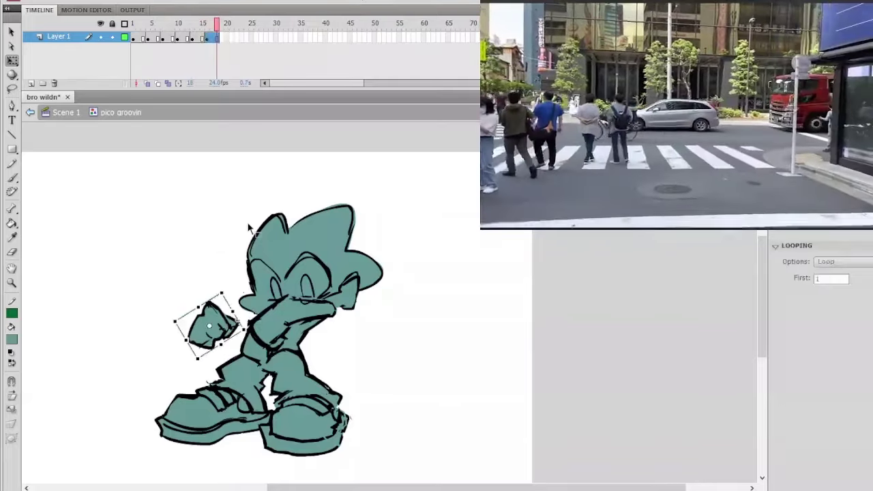
pyautogui.click(198, 38)
pyautogui.click(225, 164)
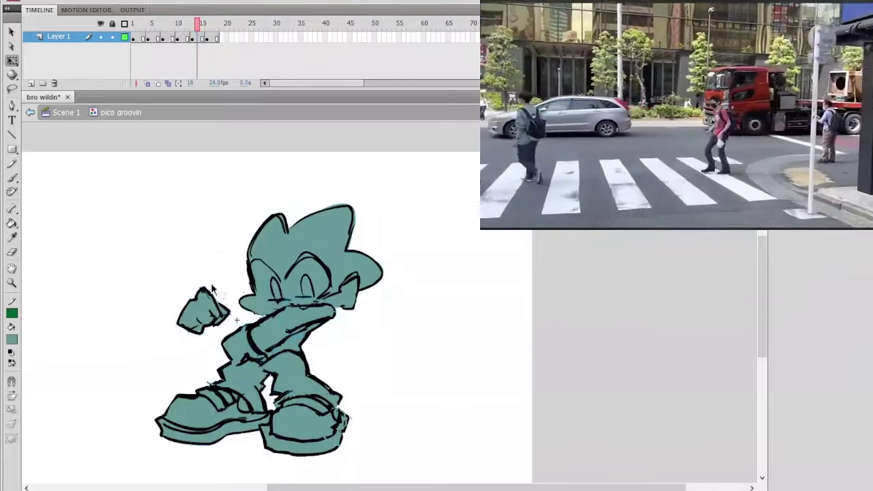
pyautogui.click(201, 312)
pyautogui.moveTo(198, 26); pyautogui.dragTo(262, 47)
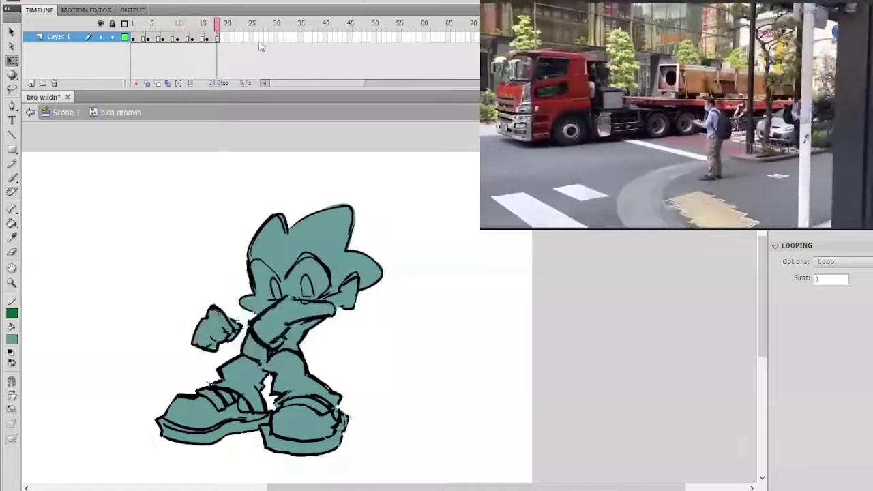
pyautogui.click(169, 37)
pyautogui.moveTo(170, 39); pyautogui.dragTo(217, 39)
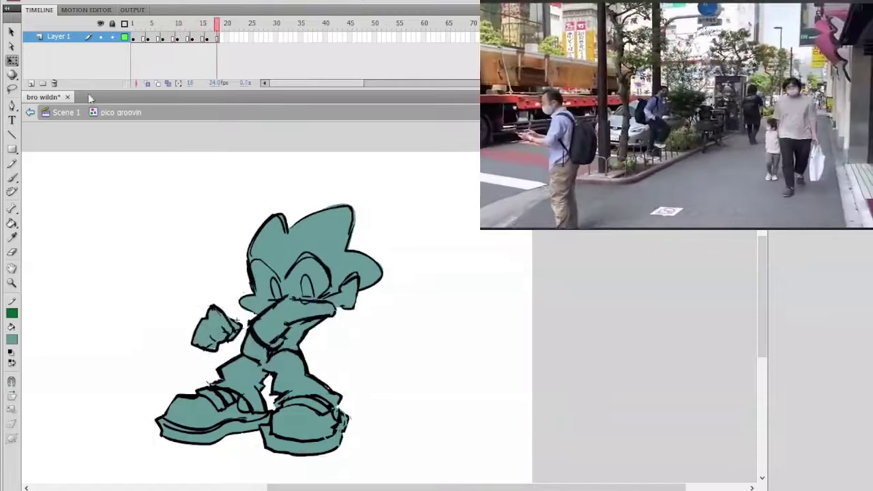
# Step: Return to Scene 1 and play the dance section repeatedly to check how the edited symbol loops
pyautogui.click(63, 111)
pyautogui.click(411, 30)
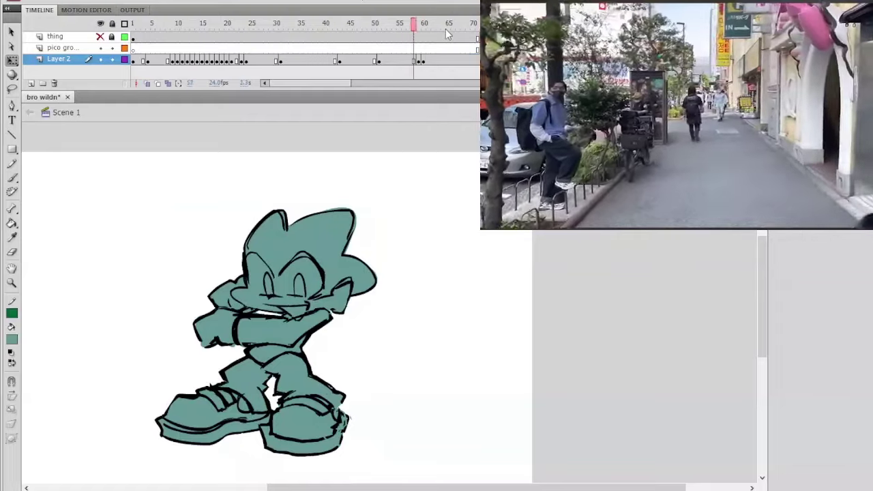
pyautogui.press('Return')
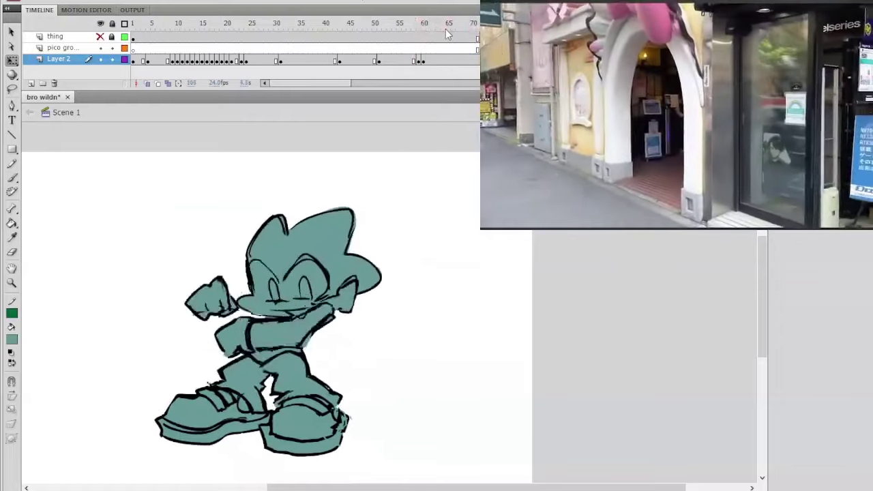
pyautogui.click(412, 23)
pyautogui.press('Return')
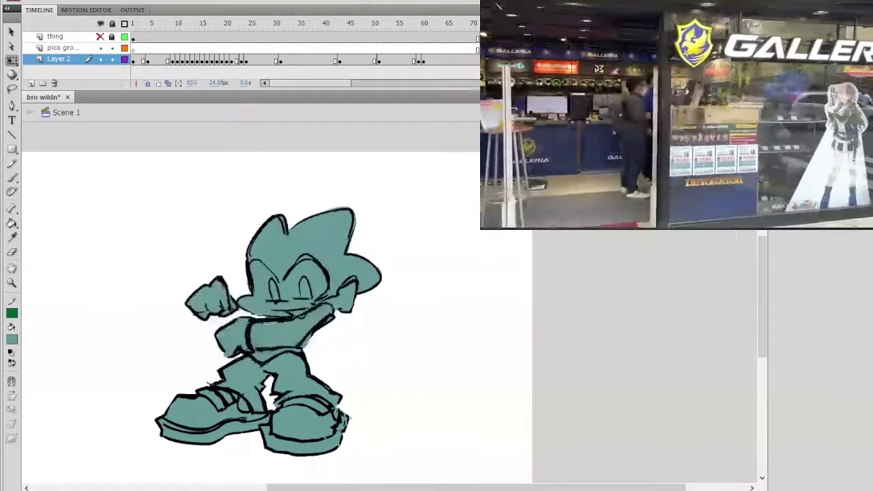
pyautogui.press('Return')
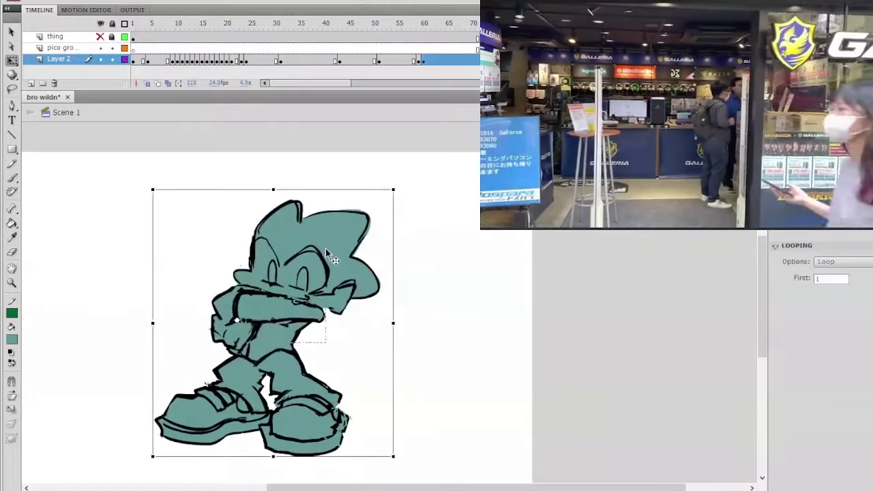
# Step: Open the pico groovin symbol and adjust the head slightly with Free Transform on the frame 7 and frame 10 poses
pyautogui.doubleClick(326, 248)
pyautogui.moveTo(168, 23); pyautogui.dragTo(163, 52)
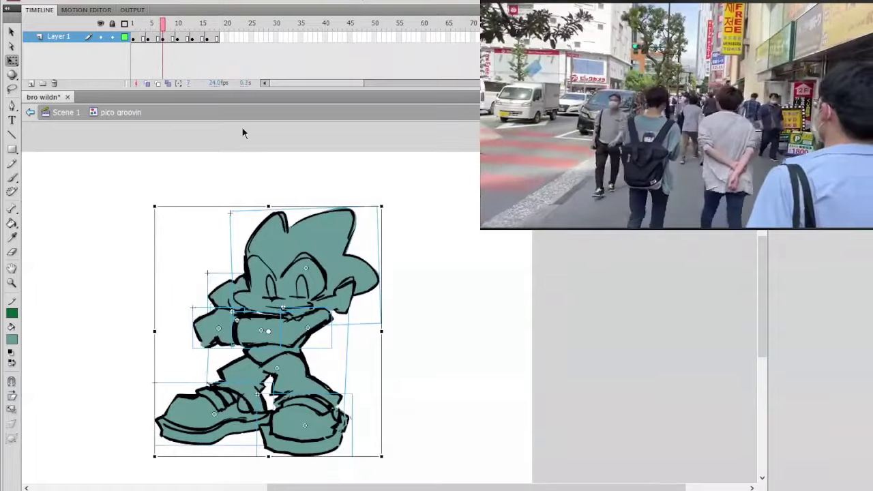
pyautogui.click(337, 229)
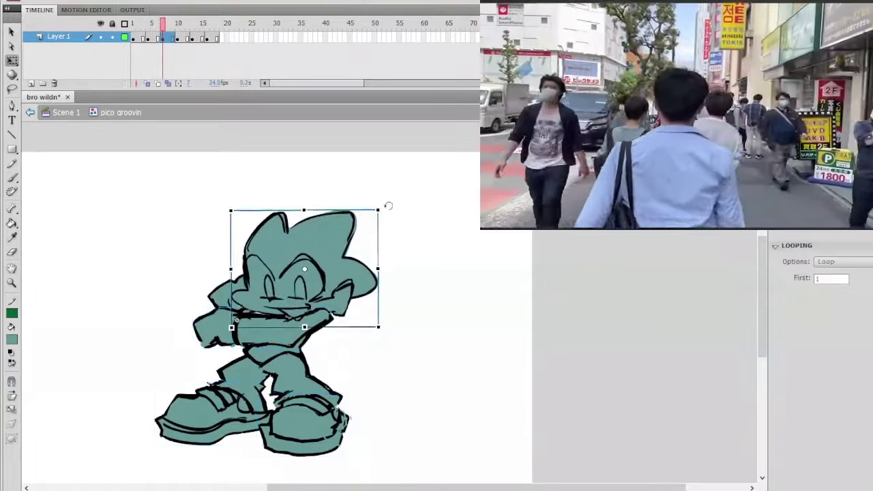
pyautogui.click(394, 209)
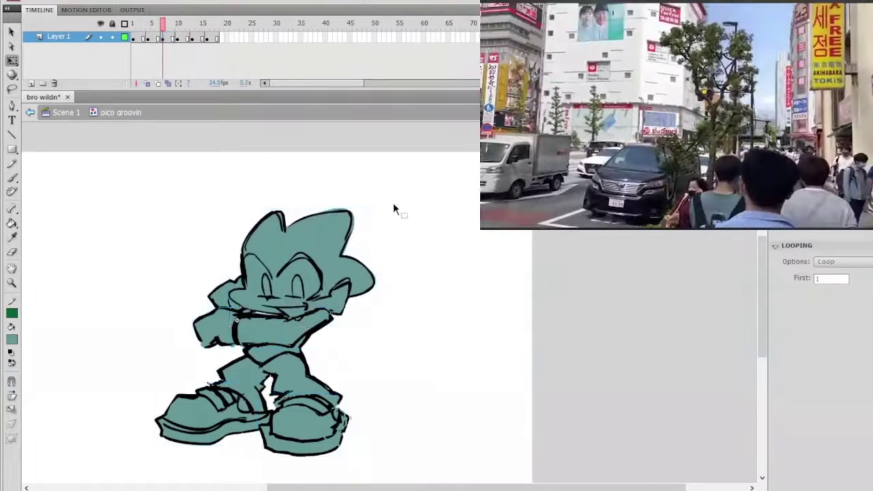
pyautogui.moveTo(188, 38)
pyautogui.mouseDown()
pyautogui.moveTo(202, 37)
pyautogui.moveTo(168, 39)
pyautogui.moveTo(180, 41)
pyautogui.mouseUp()
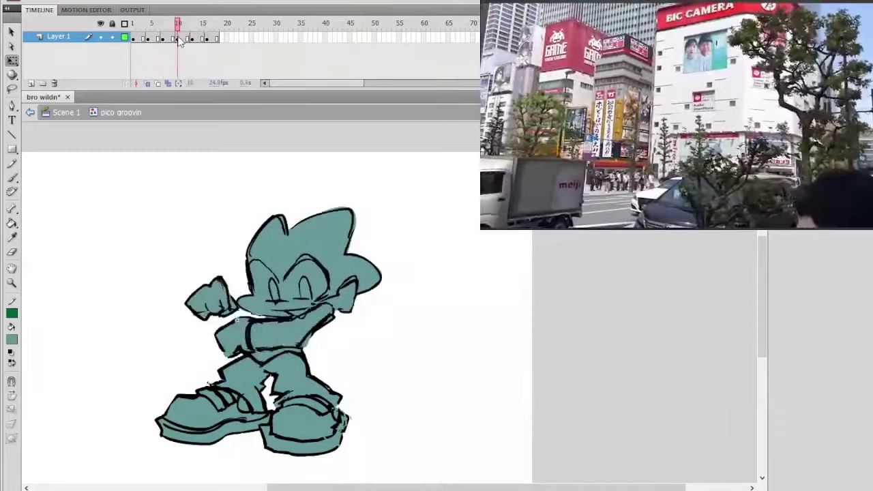
pyautogui.click(260, 247)
pyautogui.click(285, 189)
pyautogui.click(203, 28)
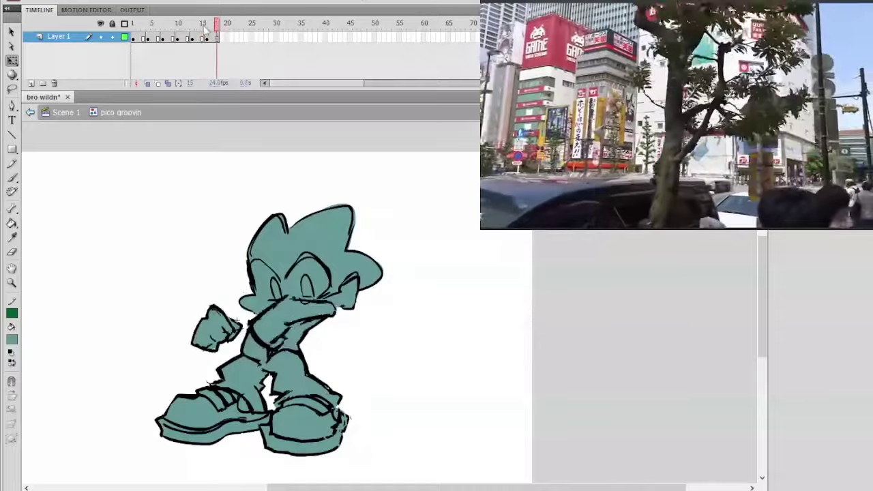
# Step: Rotate the head slightly on the frame 15 and final poses, and nudge it up on the final one
pyautogui.click(372, 234)
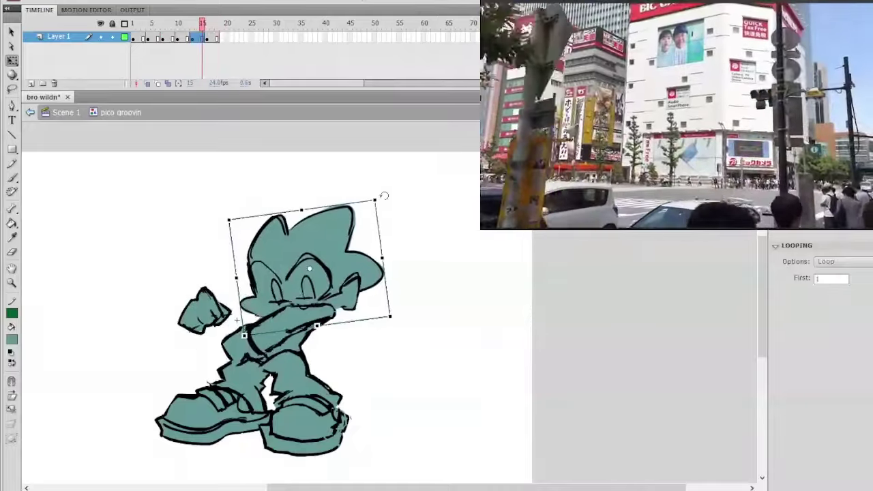
pyautogui.click(386, 185)
pyautogui.click(218, 28)
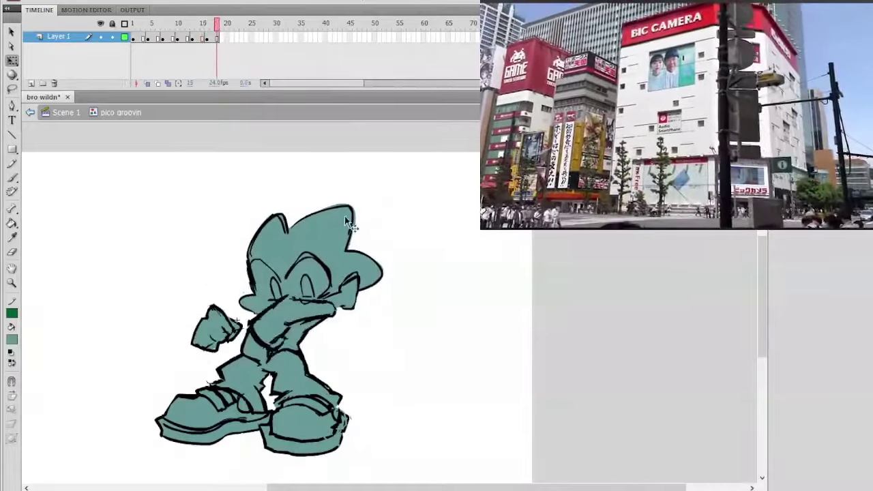
pyautogui.moveTo(386, 196); pyautogui.dragTo(386, 191)
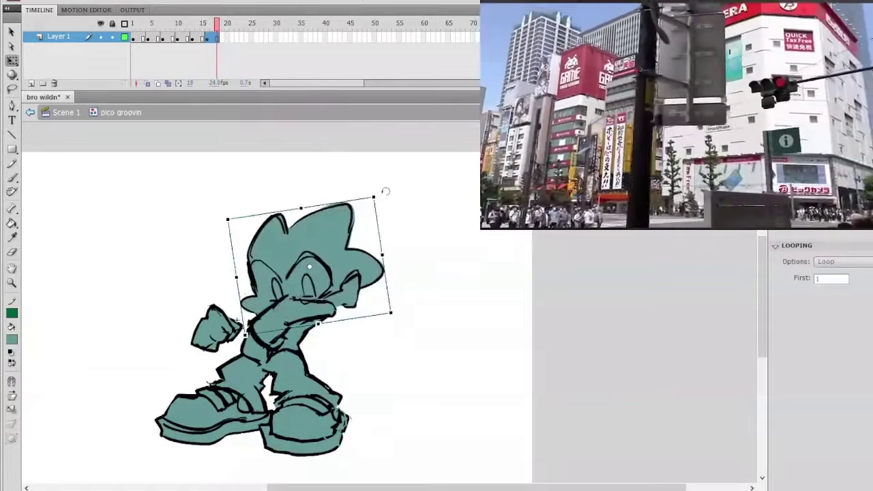
pyautogui.press('Up')
pyautogui.press('Up')
pyautogui.press('Up')
# Step: Play the symbol through, nudge the head down slightly on the final pose, and scrub over the last frames
pyautogui.click(143, 26)
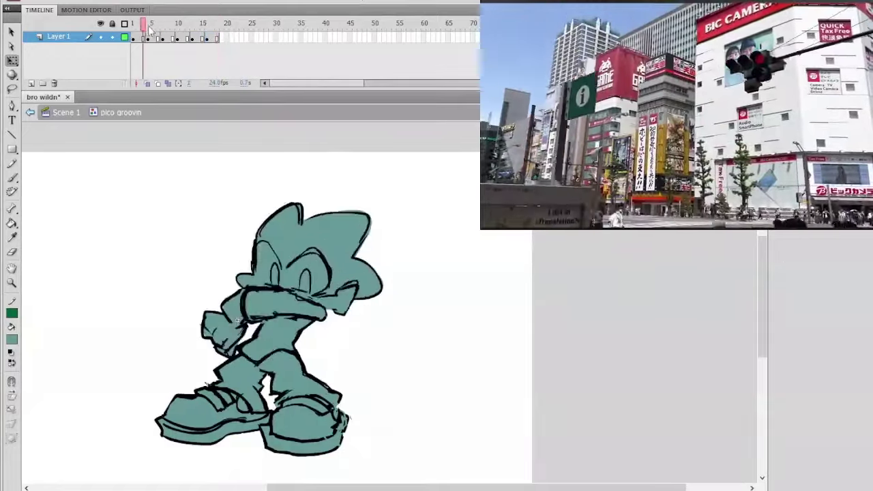
pyautogui.press('Return')
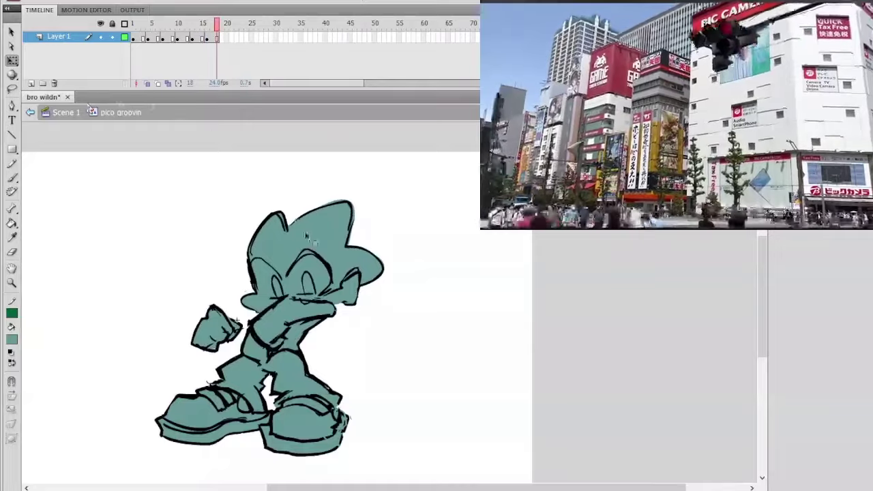
pyautogui.click(306, 236)
pyautogui.press('Down')
pyautogui.press('Down')
pyautogui.click(317, 183)
pyautogui.moveTo(212, 31)
pyautogui.mouseDown()
pyautogui.moveTo(203, 30)
pyautogui.moveTo(214, 34)
pyautogui.mouseUp()
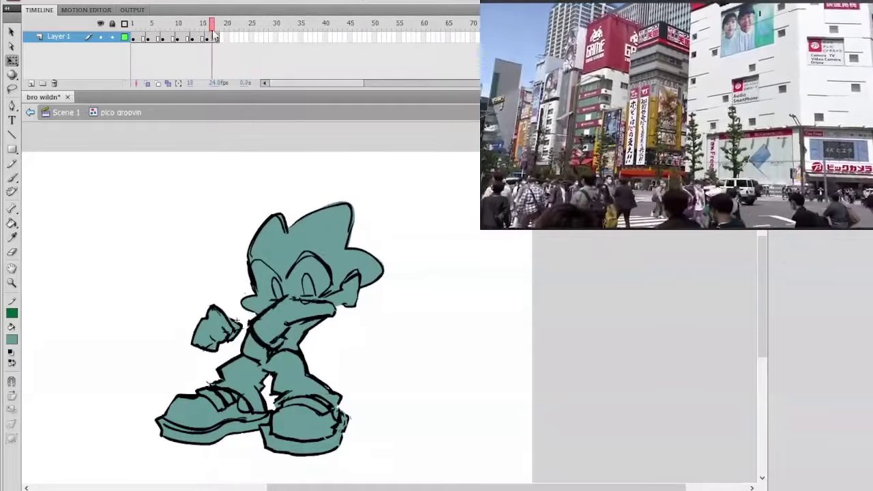
pyautogui.click(283, 225)
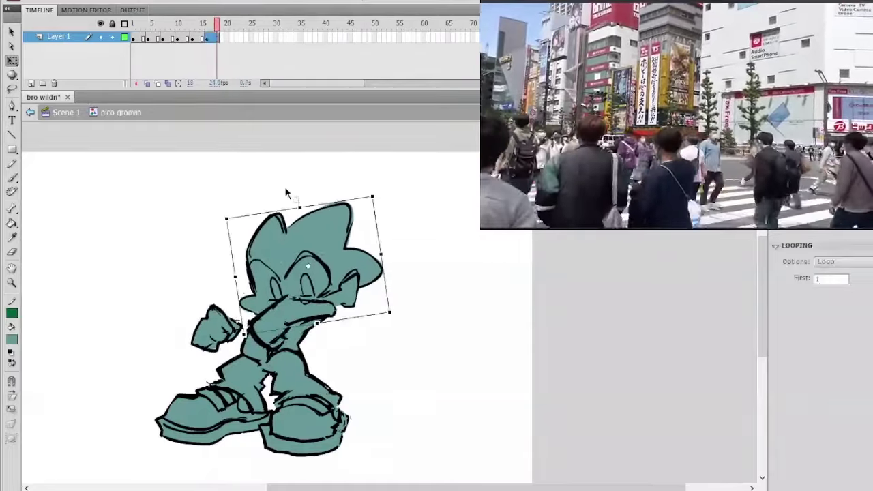
pyautogui.moveTo(207, 30); pyautogui.dragTo(254, 57)
# Step: Go back to Scene 1 and play the dance loop several times to judge its motion and timing
pyautogui.click(32, 112)
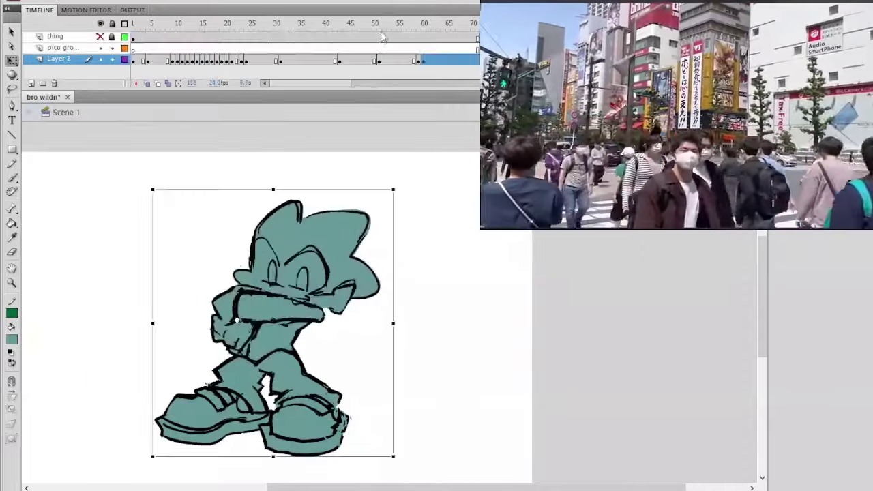
pyautogui.press('Return')
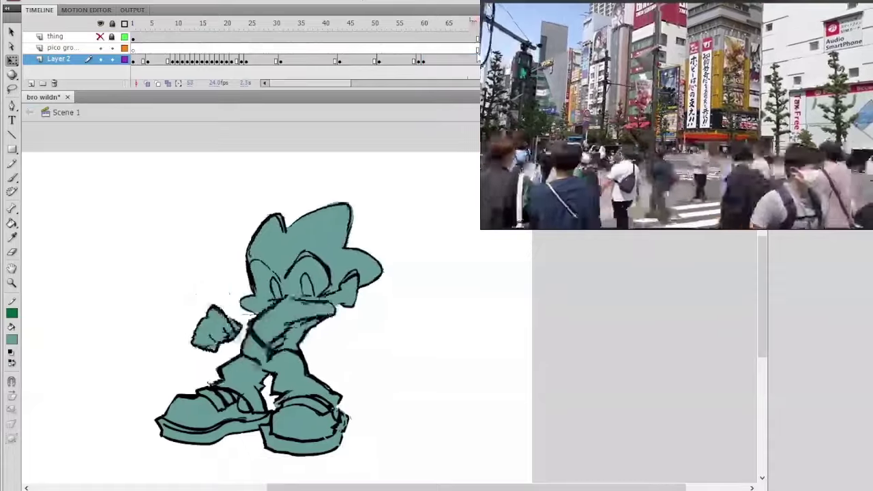
pyautogui.press('Return')
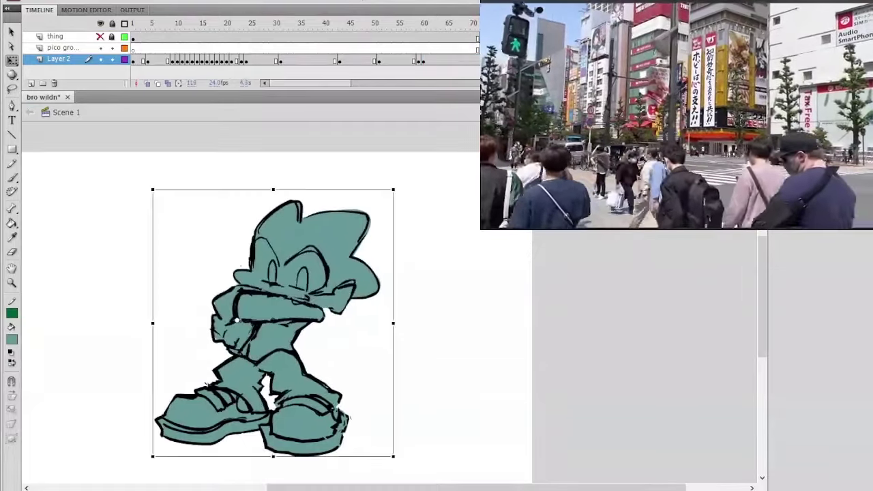
pyautogui.press('Return')
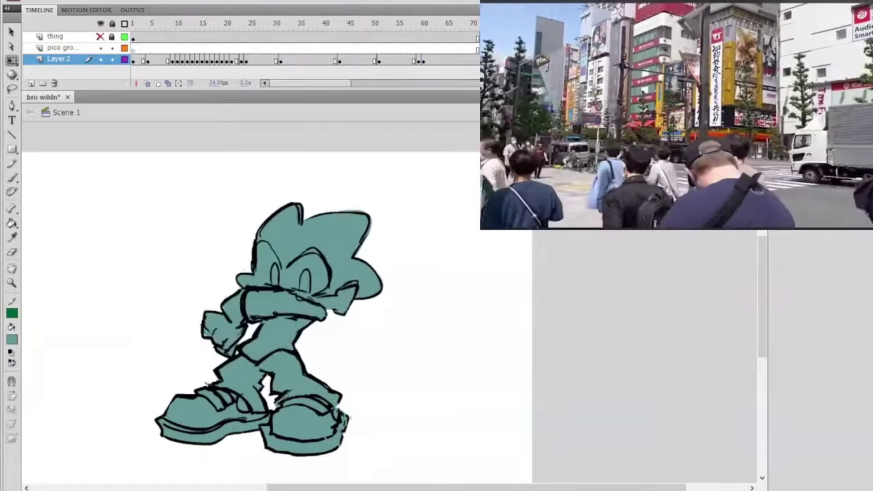
pyautogui.press('Return')
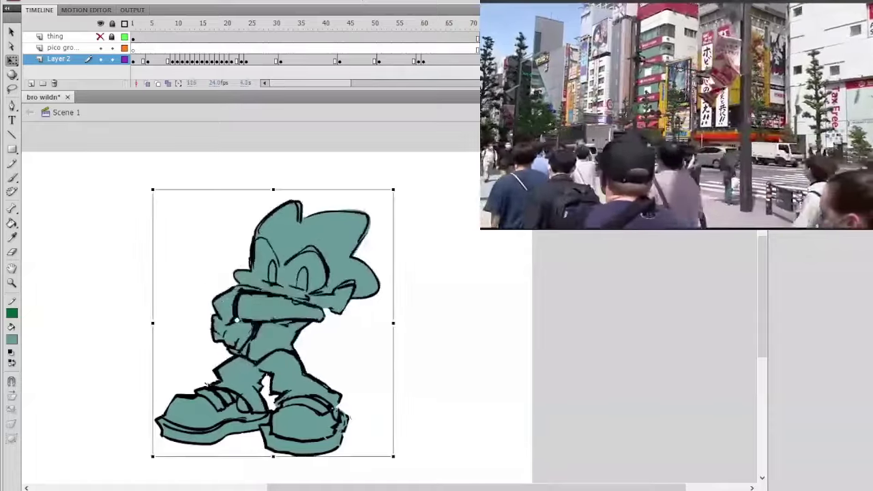
pyautogui.press('Return')
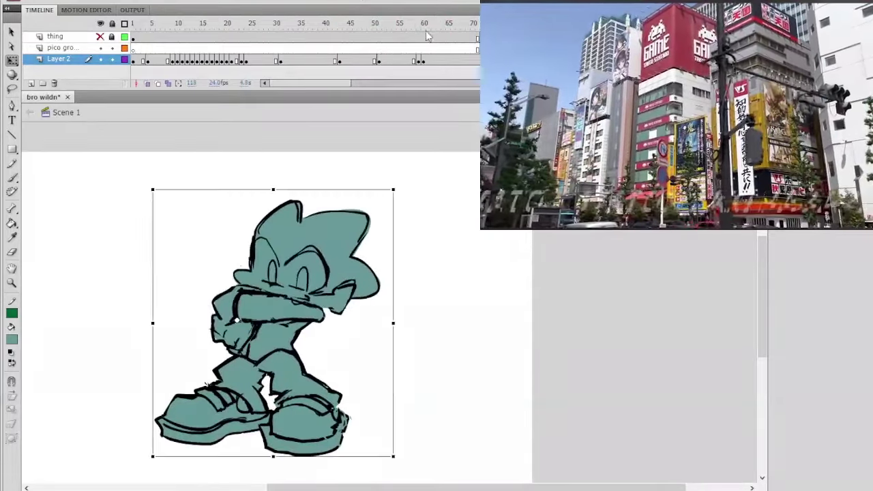
pyautogui.click(428, 36)
pyautogui.press('Return')
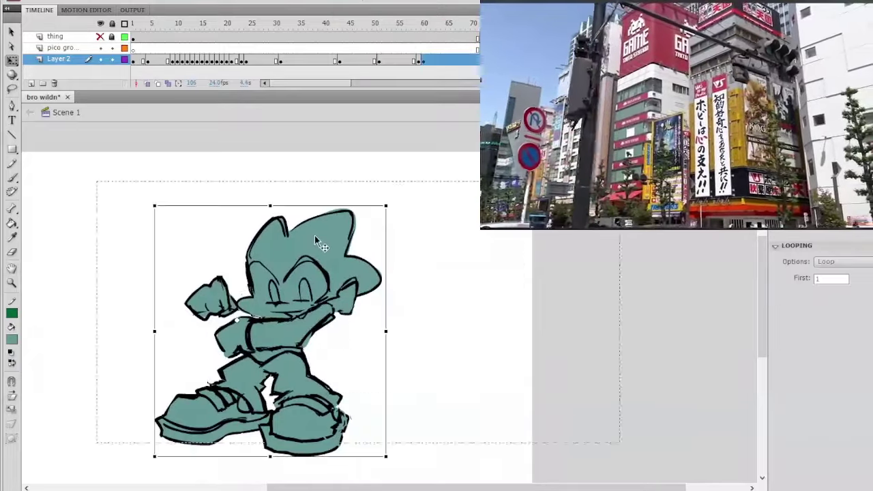
# Step: Open the pico groovin symbol, scrub its poses, and insert a three-frame copy of the frame 4 pose at frame 7
pyautogui.doubleClick(314, 235)
pyautogui.moveTo(143, 25); pyautogui.dragTo(226, 34)
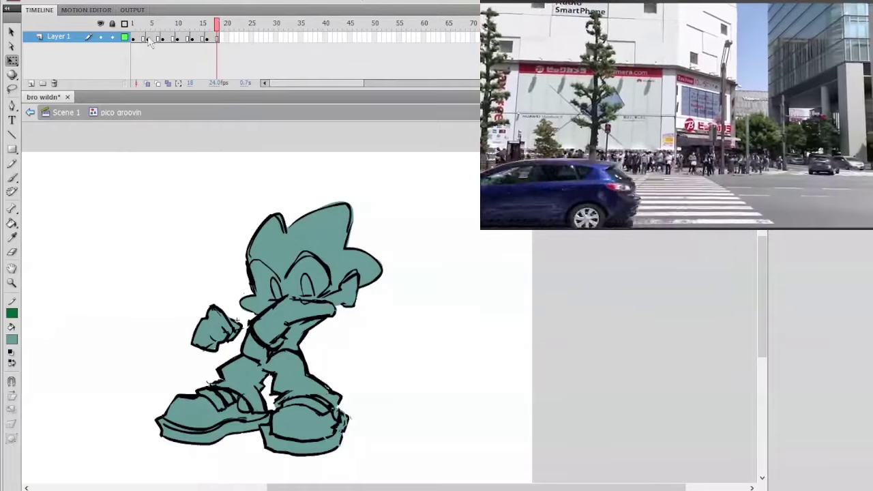
pyautogui.moveTo(145, 34)
pyautogui.mouseDown()
pyautogui.moveTo(212, 39)
pyautogui.moveTo(133, 39)
pyautogui.moveTo(208, 43)
pyautogui.moveTo(143, 32)
pyautogui.mouseUp()
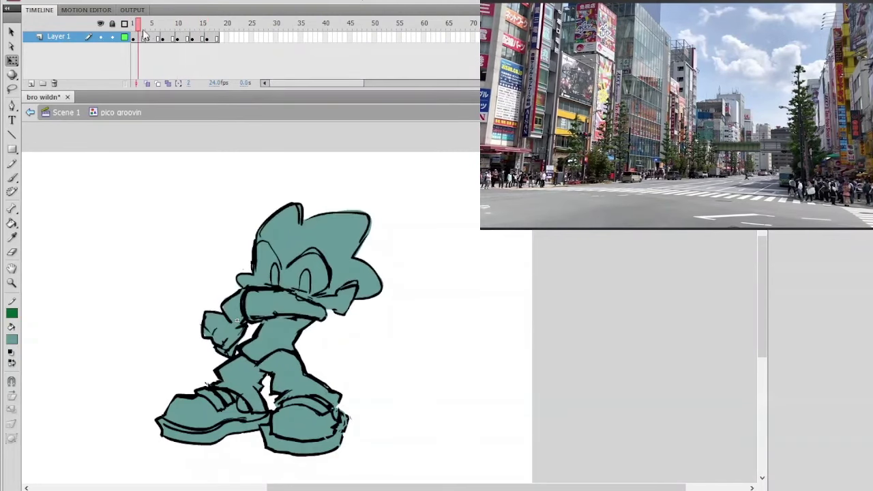
pyautogui.click(150, 39)
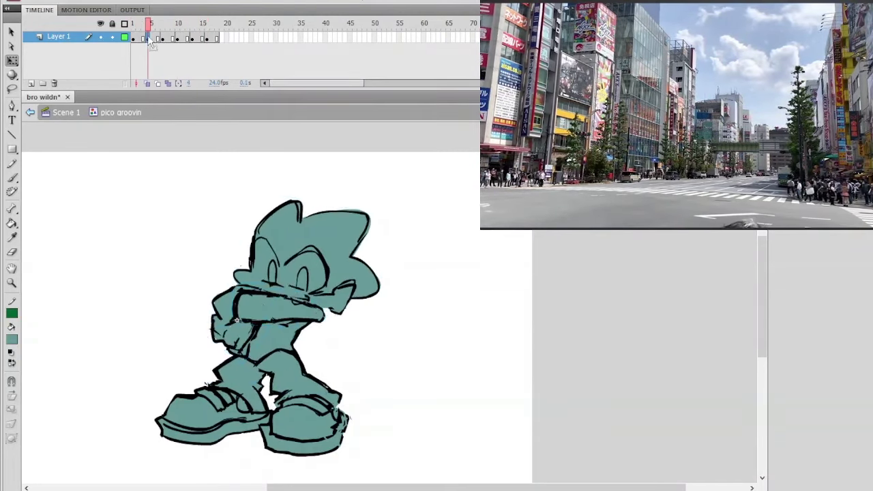
pyautogui.click(169, 38)
pyautogui.click(178, 54)
pyautogui.click(159, 39)
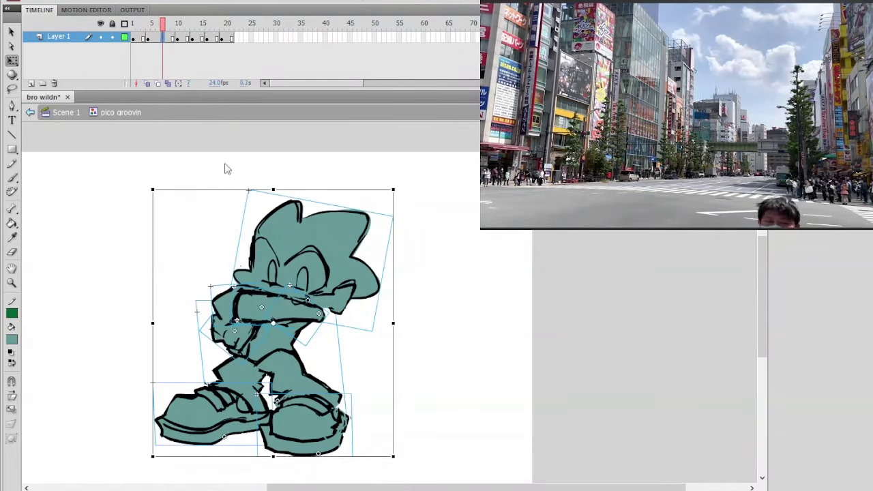
pyautogui.click(234, 63)
# Step: Shift the head slightly left and up on the copied frame 7–9 pose, fine-tuning its tilt with Free Transform
pyautogui.moveTo(161, 28)
pyautogui.mouseDown()
pyautogui.moveTo(134, 31)
pyautogui.moveTo(182, 31)
pyautogui.moveTo(172, 19)
pyautogui.mouseUp()
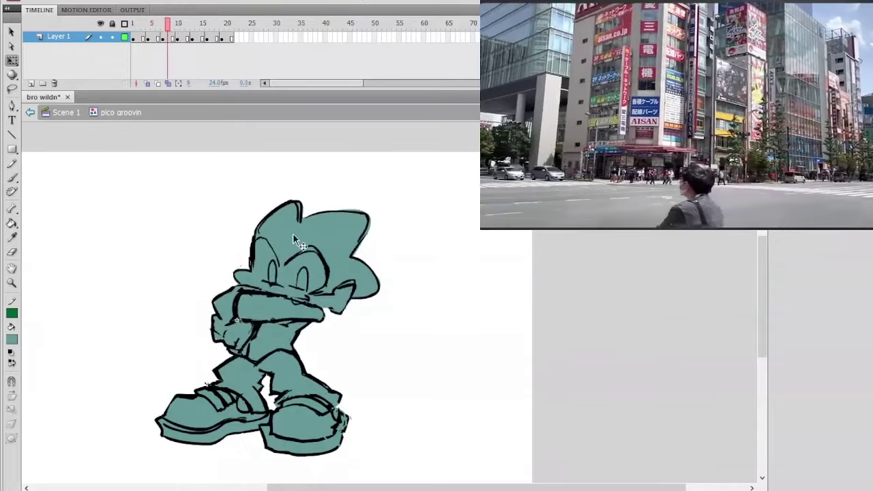
pyautogui.click(292, 234)
pyautogui.press('Left')
pyautogui.press('Up')
pyautogui.moveTo(402, 212); pyautogui.dragTo(403, 214)
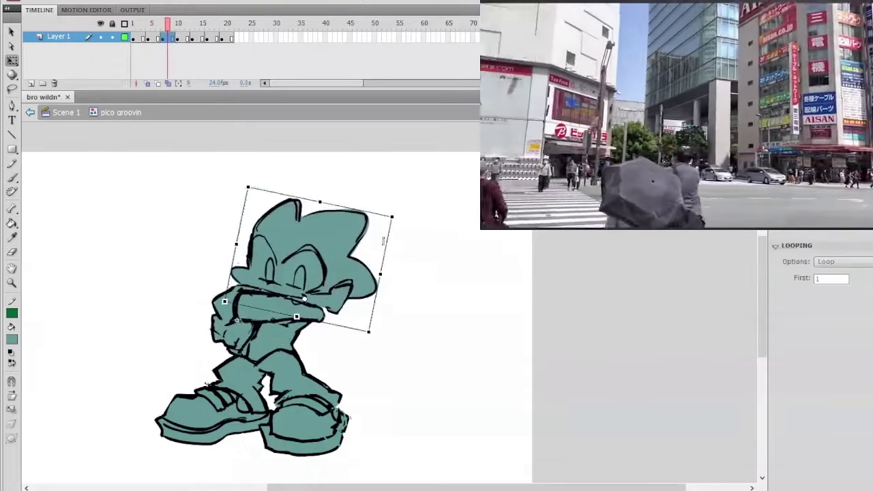
# Step: Adjust the arms on the frame 7–9 pose and rotate the fist in across the chest, comparing with the neighbouring frames
pyautogui.click(308, 343)
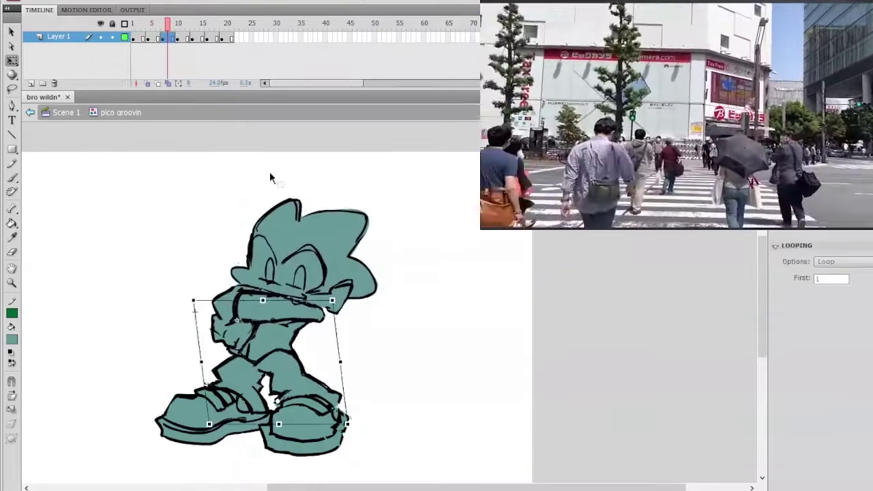
pyautogui.moveTo(134, 24); pyautogui.dragTo(165, 58)
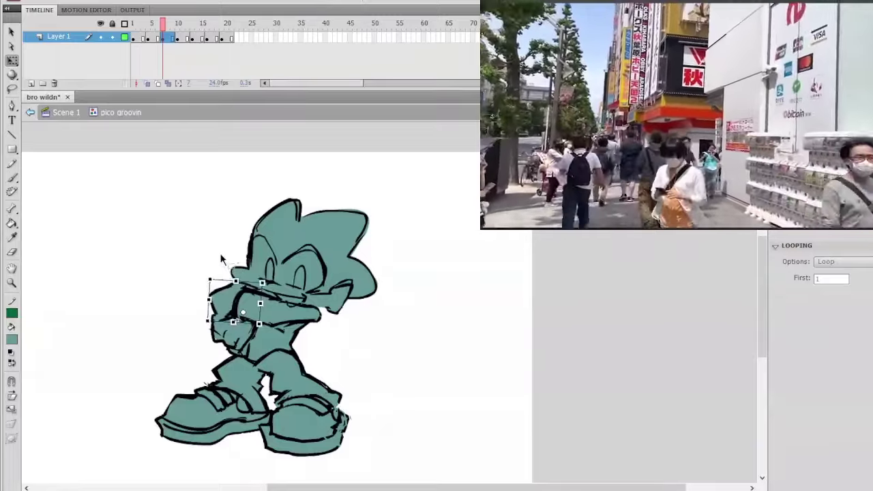
pyautogui.moveTo(162, 26)
pyautogui.mouseDown()
pyautogui.moveTo(137, 32)
pyautogui.moveTo(161, 34)
pyautogui.mouseUp()
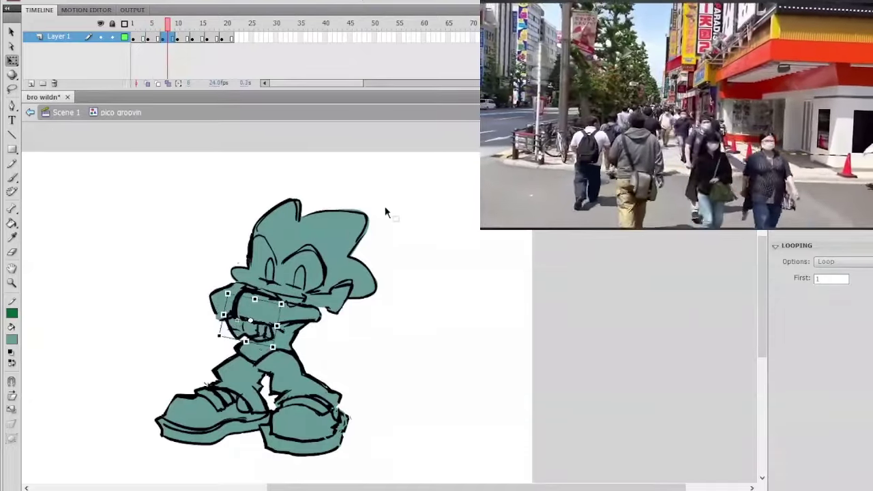
# Step: Scrub the symbol to its last frame and play the dance in Scene 1 to check the added in-between pose
pyautogui.moveTo(185, 34); pyautogui.dragTo(236, 32)
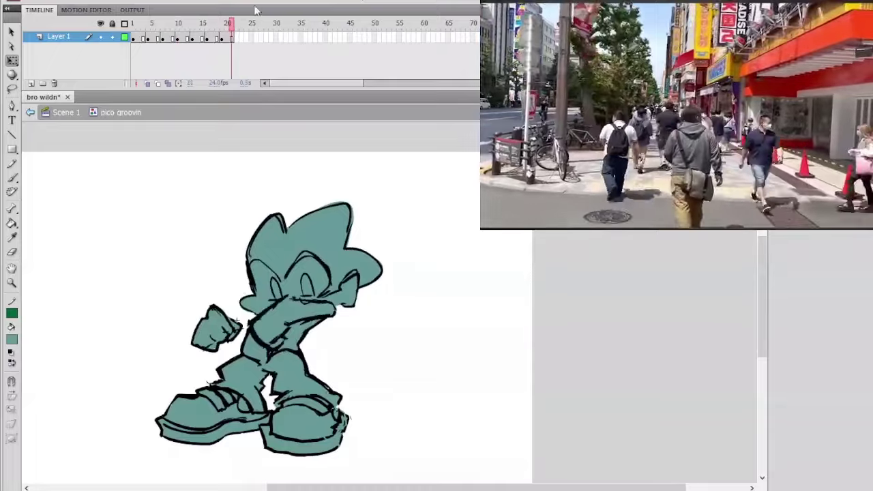
pyautogui.click(30, 112)
pyautogui.press('Return')
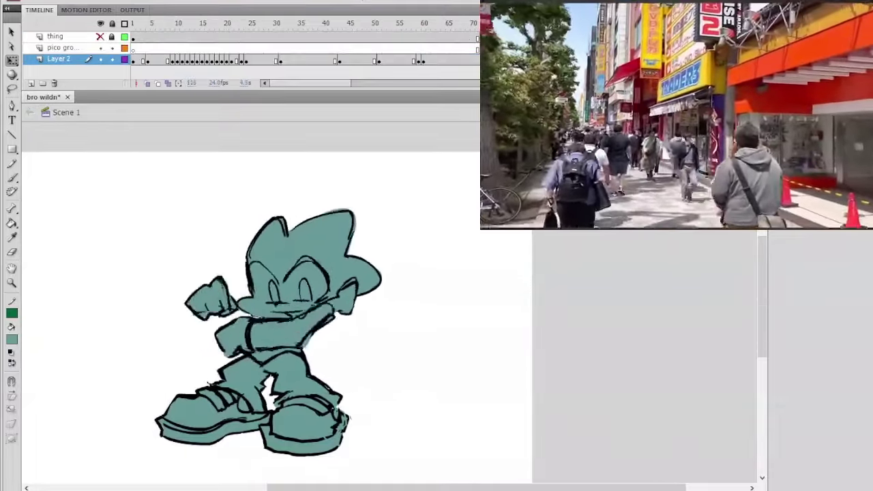
pyautogui.moveTo(412, 24)
pyautogui.mouseDown()
pyautogui.moveTo(492, 42)
pyautogui.moveTo(440, 48)
pyautogui.mouseUp()
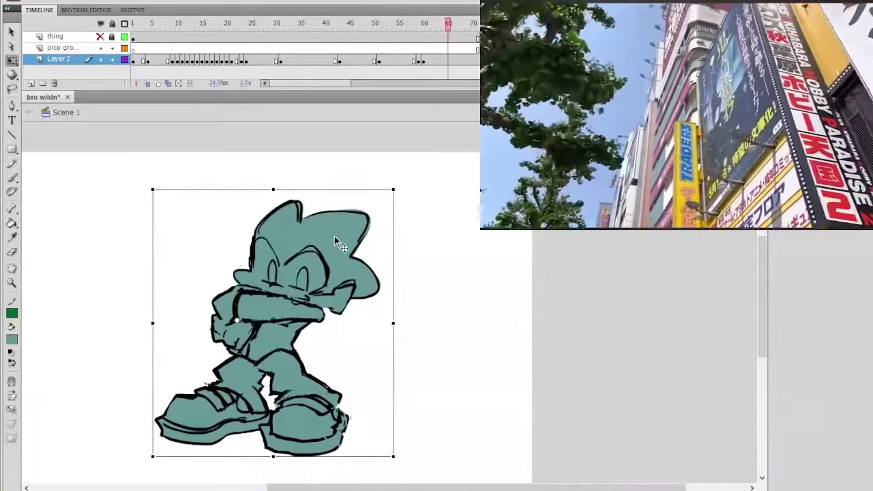
# Step: Open the pico groovin symbol, scrub its poses, and tilt the head slightly counter-clockwise on the frame 7–9 pose
pyautogui.click(337, 240)
pyautogui.doubleClick(284, 229)
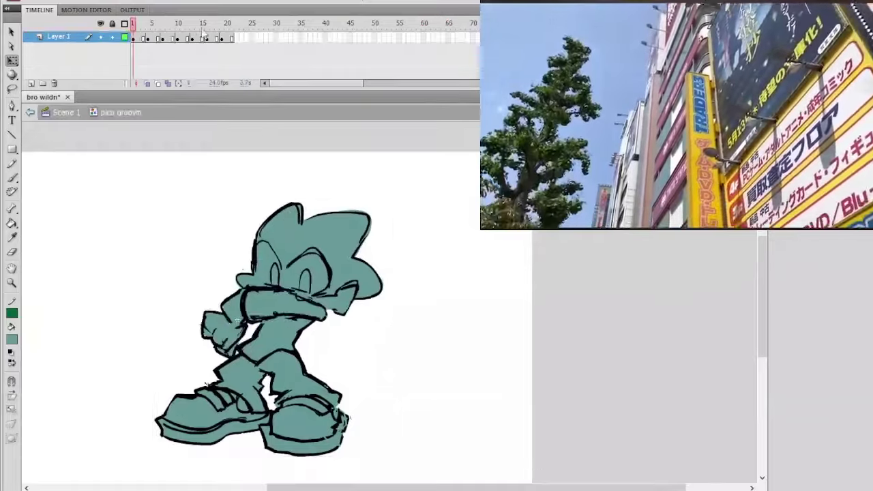
pyautogui.moveTo(202, 27); pyautogui.dragTo(237, 27)
pyautogui.moveTo(145, 30); pyautogui.dragTo(167, 35)
pyautogui.click(297, 219)
pyautogui.moveTo(386, 227); pyautogui.dragTo(396, 214)
# Step: Squash the top of the body down slightly on the frame 7–9 pose with Free Transform
pyautogui.moveTo(151, 34); pyautogui.dragTo(165, 34)
pyautogui.click(308, 249)
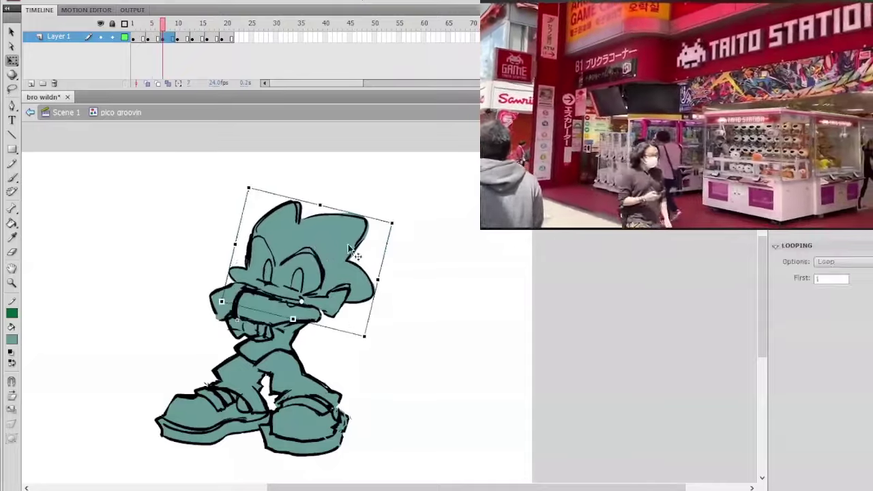
pyautogui.click(413, 228)
pyautogui.click(279, 356)
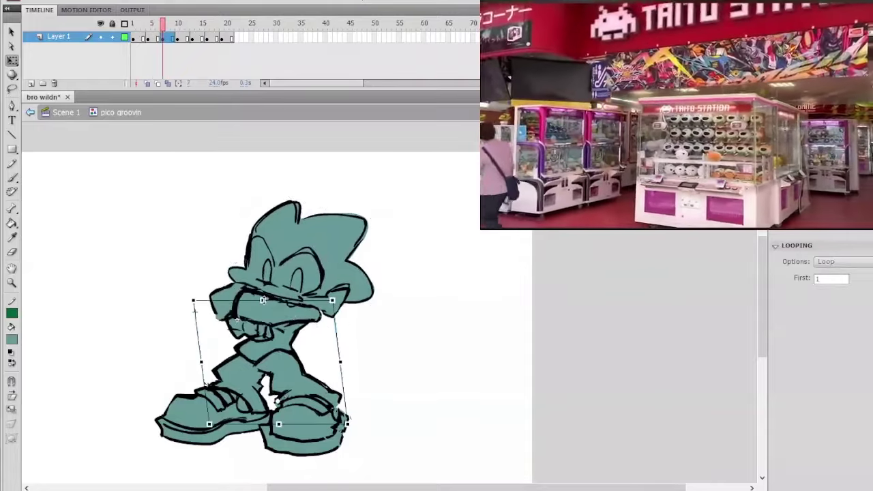
pyautogui.moveTo(263, 300); pyautogui.dragTo(263, 302)
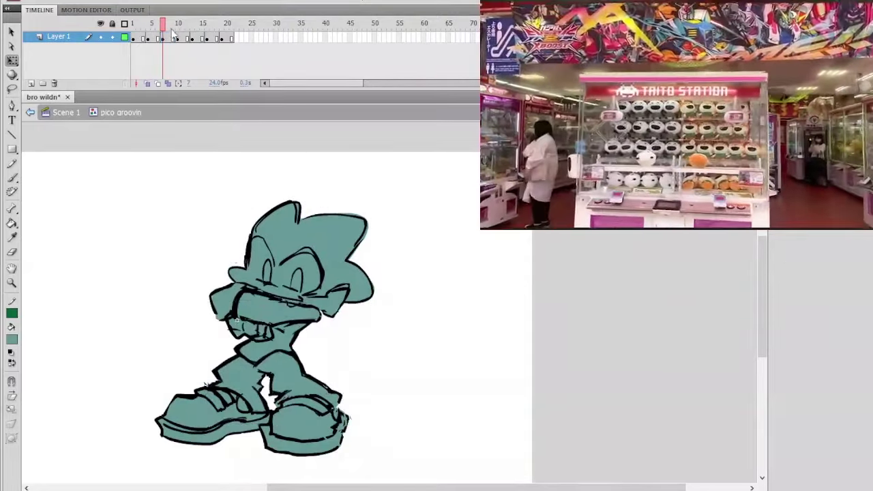
# Step: Scrub the symbol through to its last frame and play the dance in Scene 1 to check the motion
pyautogui.moveTo(172, 33); pyautogui.dragTo(230, 40)
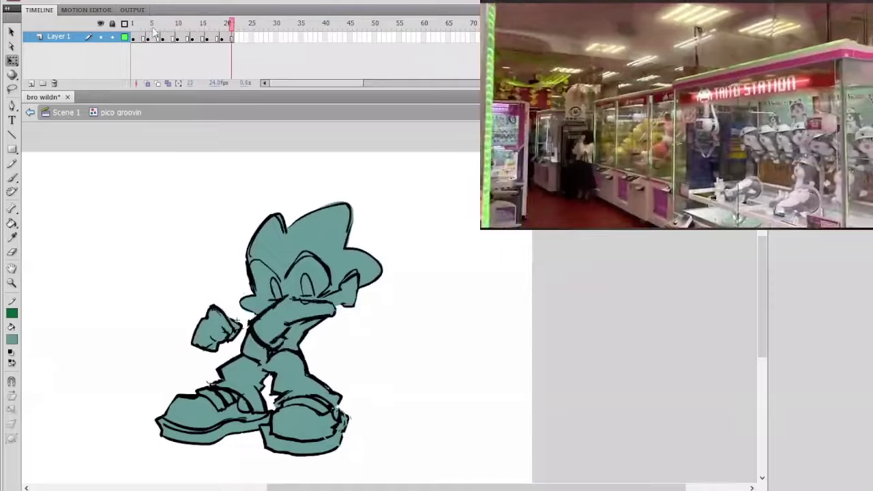
pyautogui.moveTo(154, 32); pyautogui.dragTo(232, 38)
pyautogui.click(33, 111)
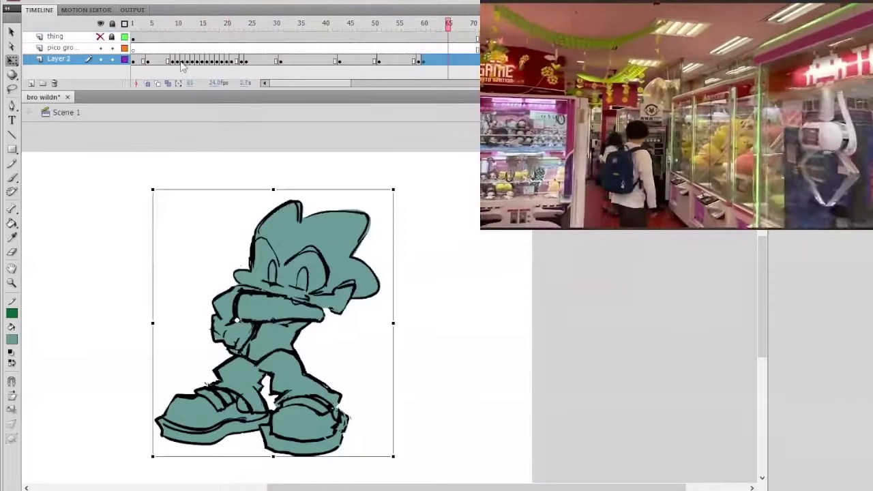
pyautogui.press('Return')
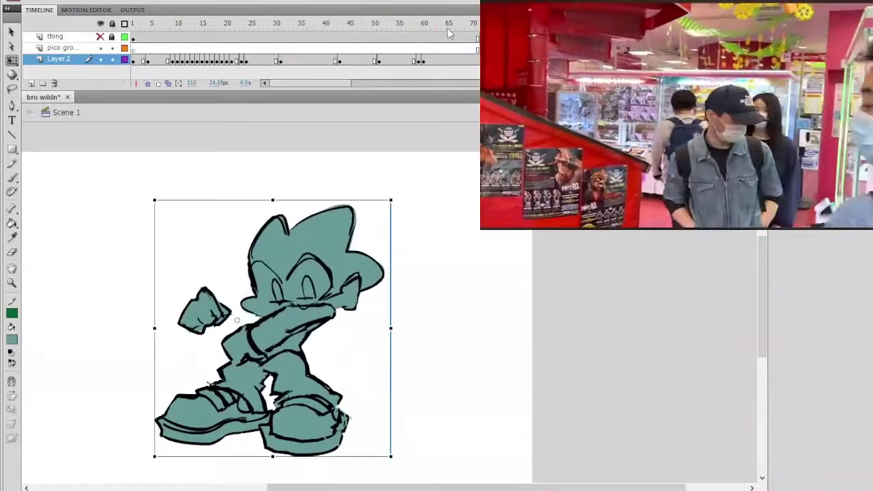
# Step: Reopen the pico groovin symbol and nudge the head slightly right on the frame 7–9 pose
pyautogui.doubleClick(344, 259)
pyautogui.click(157, 24)
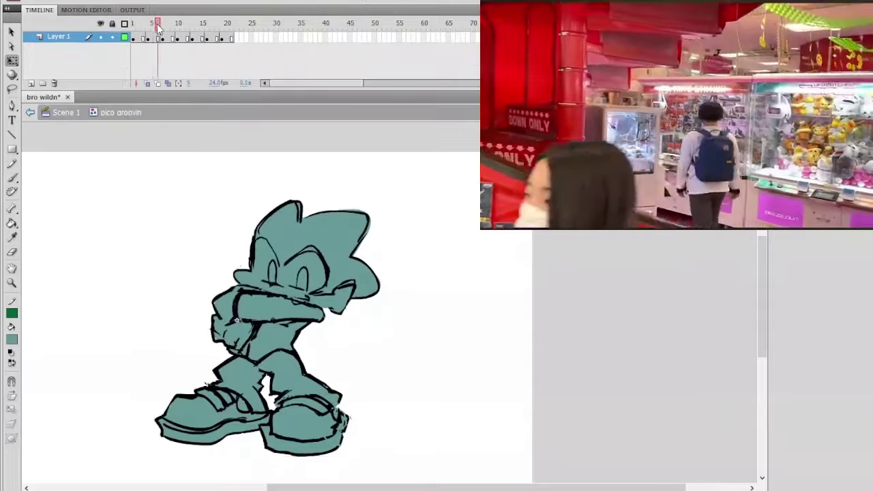
pyautogui.moveTo(157, 28); pyautogui.dragTo(173, 28)
pyautogui.click(298, 229)
pyautogui.moveTo(299, 229); pyautogui.dragTo(301, 231)
pyautogui.click(286, 145)
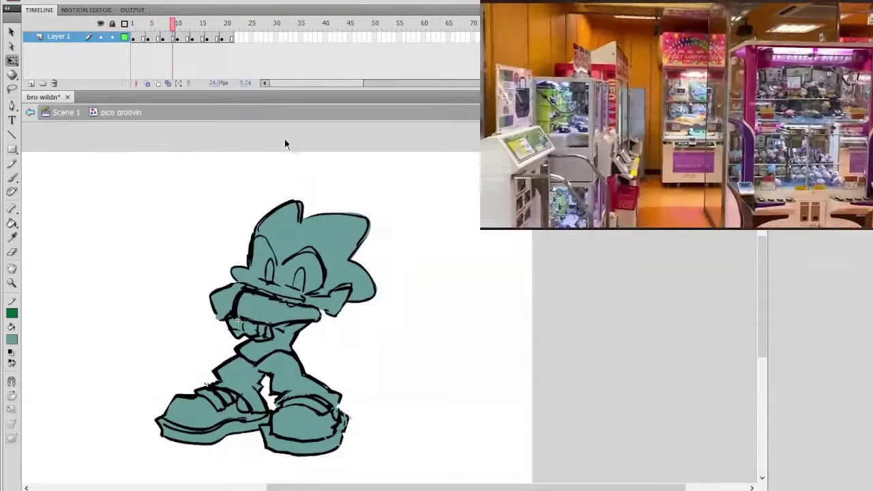
# Step: Try a slight counter-clockwise head tilt on the frame 10–12 pose and check it in the symbol and Scene 1
pyautogui.moveTo(178, 26); pyautogui.dragTo(182, 51)
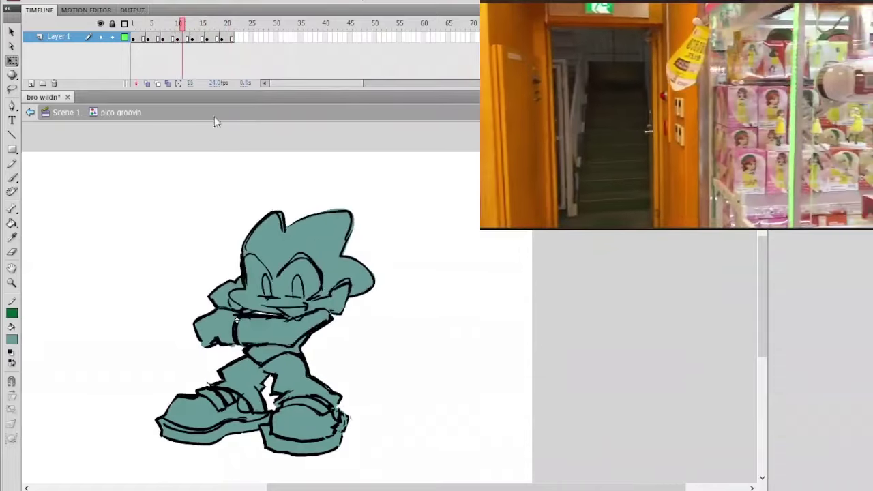
pyautogui.click(304, 246)
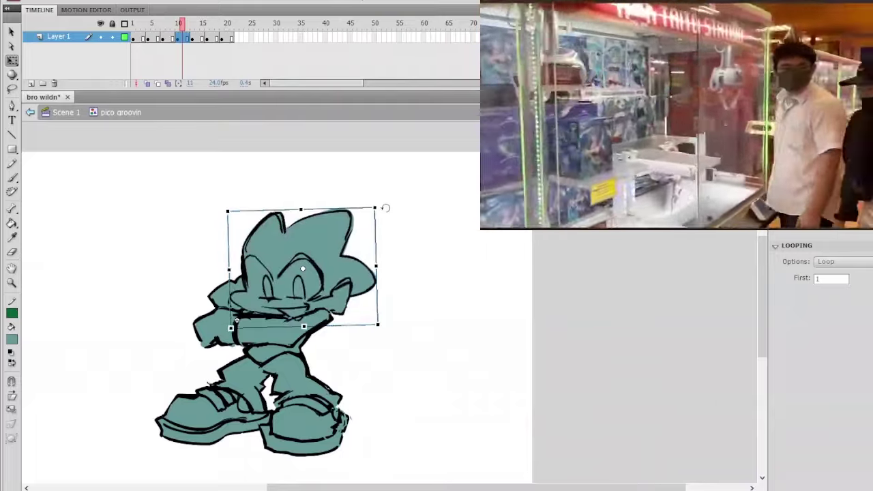
pyautogui.click(391, 207)
pyautogui.moveTo(182, 25); pyautogui.dragTo(340, 97)
pyautogui.click(32, 111)
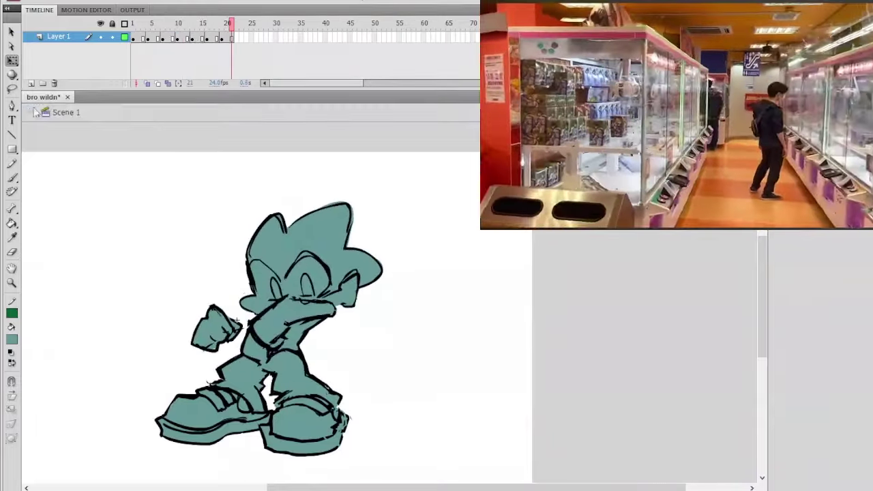
pyautogui.moveTo(407, 26); pyautogui.dragTo(527, 37)
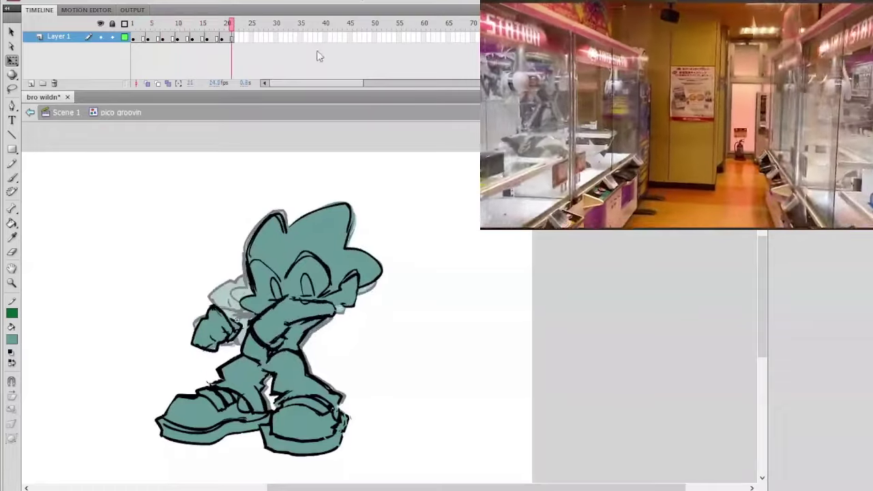
# Step: Undo the head tilt on the frame 10–12 pose and return to Scene 1 with the character selected
pyautogui.hotkey('ctrl', 'z')
pyautogui.hotkey('ctrl', 'z')
pyautogui.hotkey('ctrl', 'z')
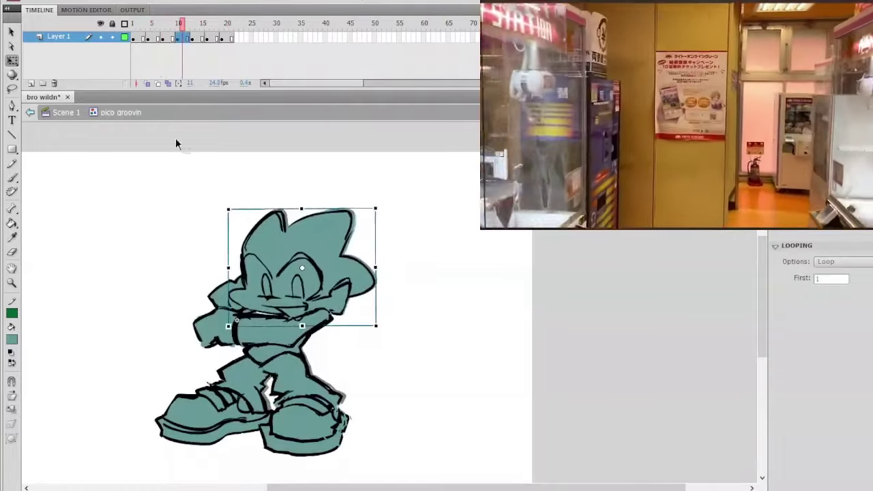
pyautogui.click(66, 112)
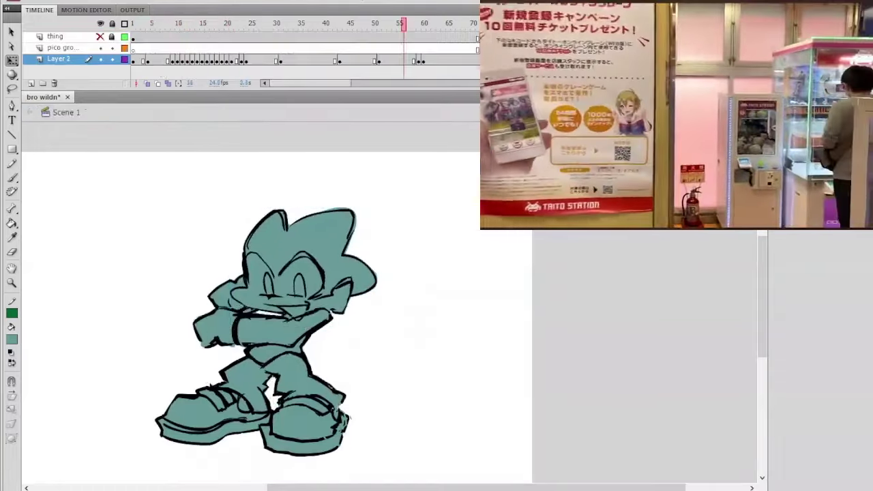
pyautogui.click(327, 251)
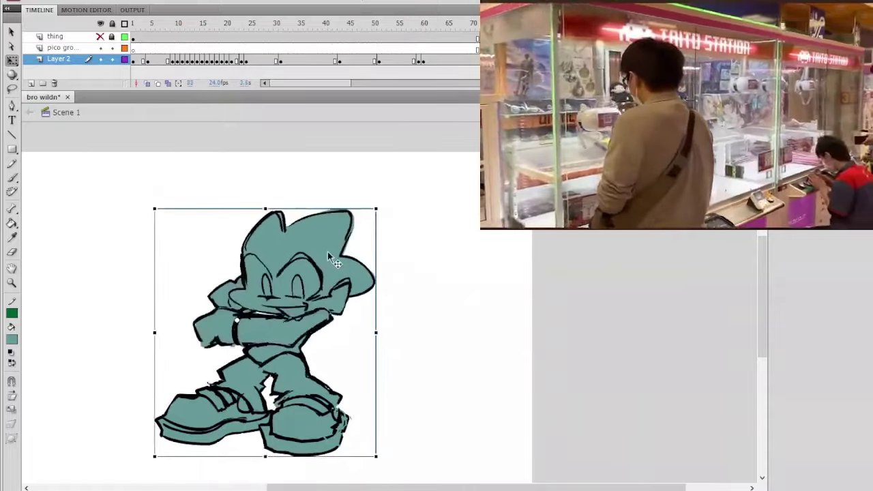
# Step: Open the pico groovin symbol and tilt the head slightly counter-clockwise on the frame 19–21 pose
pyautogui.doubleClick(337, 245)
pyautogui.moveTo(139, 24); pyautogui.dragTo(222, 41)
pyautogui.click(322, 239)
pyautogui.moveTo(384, 192); pyautogui.dragTo(381, 191)
pyautogui.click(386, 190)
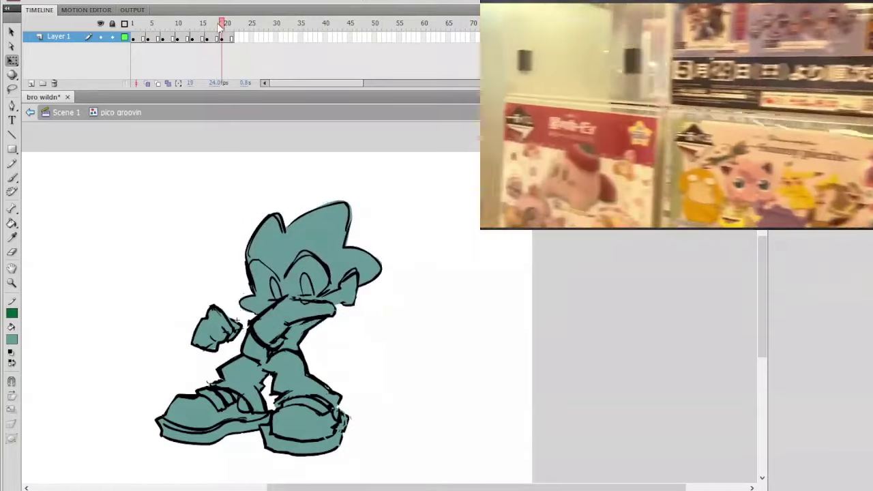
# Step: Scrub the symbol's frames and play the dance in Scene 1 to check the frame 19–21 head tilt
pyautogui.moveTo(219, 25); pyautogui.dragTo(235, 17)
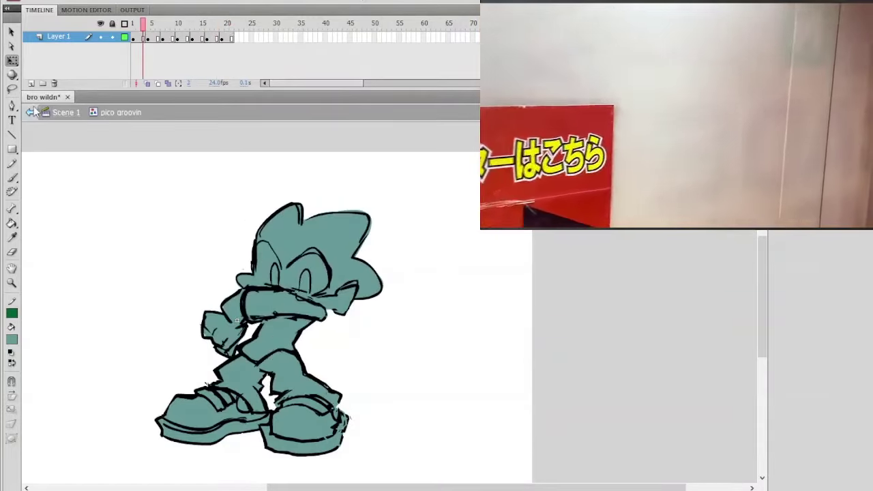
pyautogui.click(33, 112)
pyautogui.press('Return')
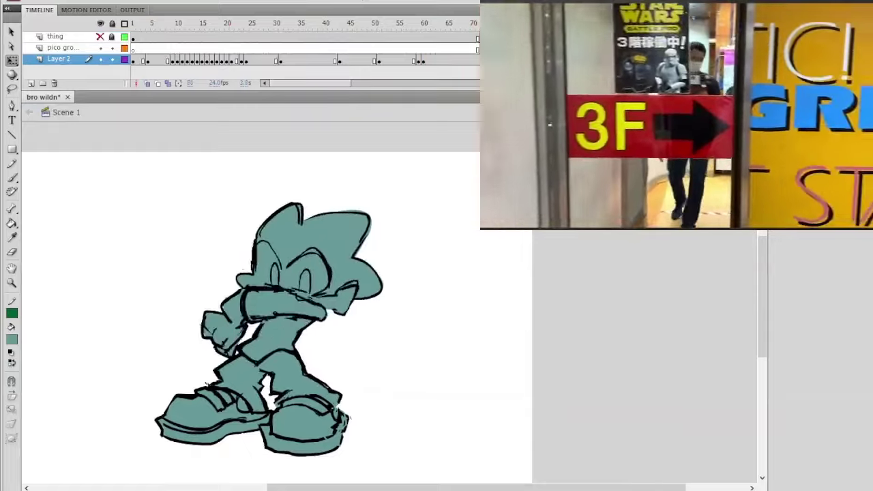
pyautogui.press('Return')
# Step: Reopen the pico groovin symbol and nudge the head down two increments on the frame 19–21 pose
pyautogui.doubleClick(305, 273)
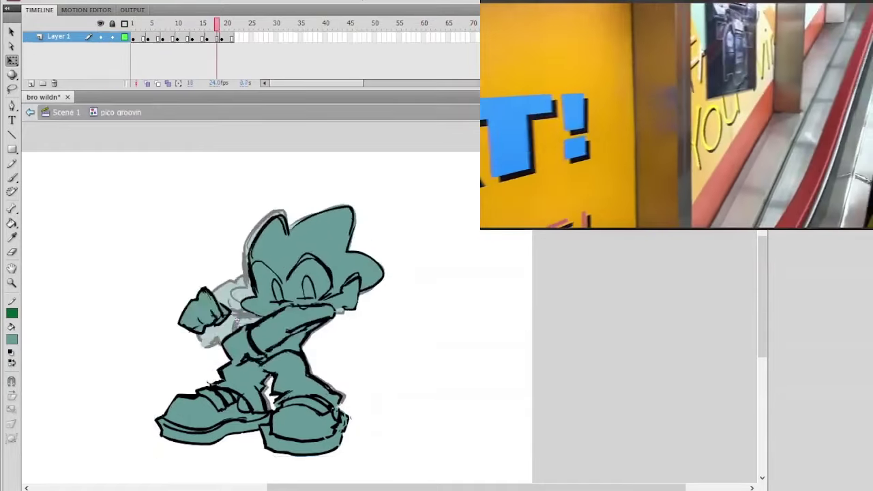
pyautogui.press('.')
pyautogui.click(305, 252)
pyautogui.press('Down')
pyautogui.press('Down')
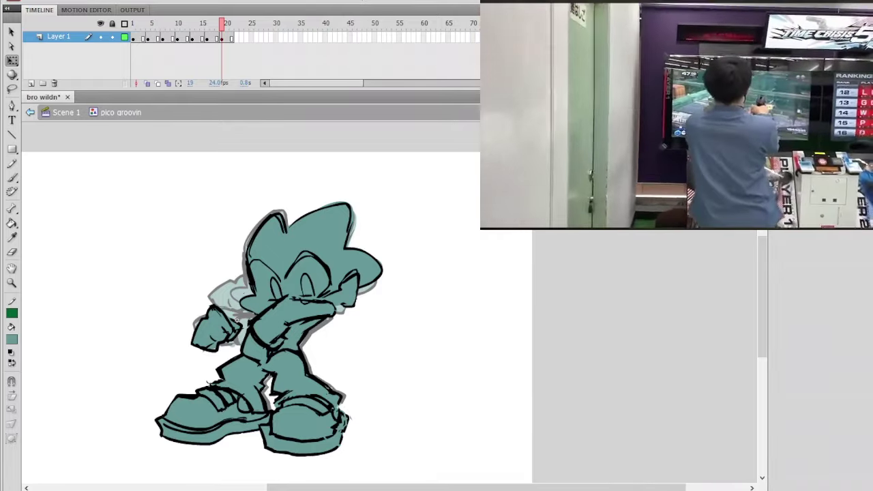
# Step: Scrub the symbol from its first pose to its last, checking the loop both in Scene 1 and inside the symbol
pyautogui.click(144, 24)
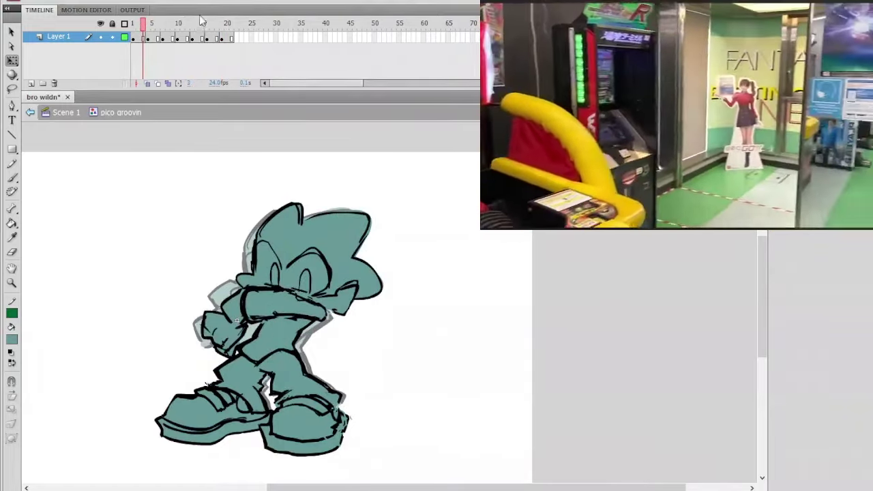
pyautogui.moveTo(143, 25); pyautogui.dragTo(229, 23)
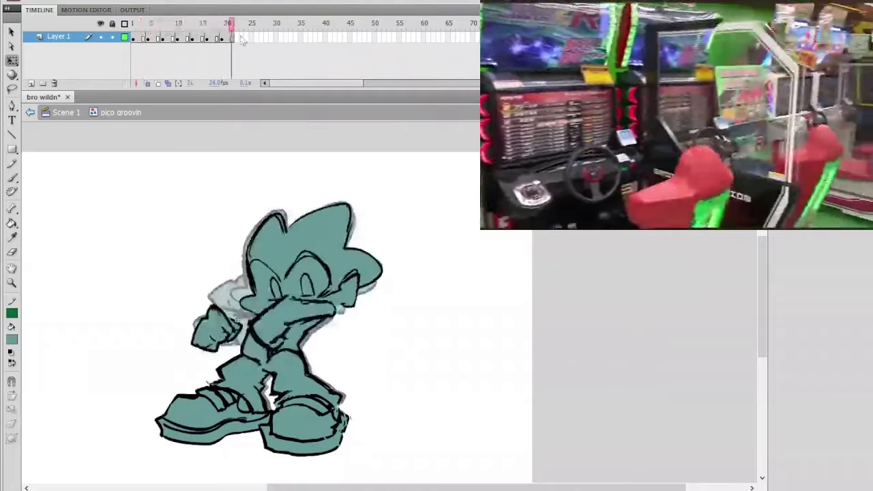
pyautogui.click(30, 112)
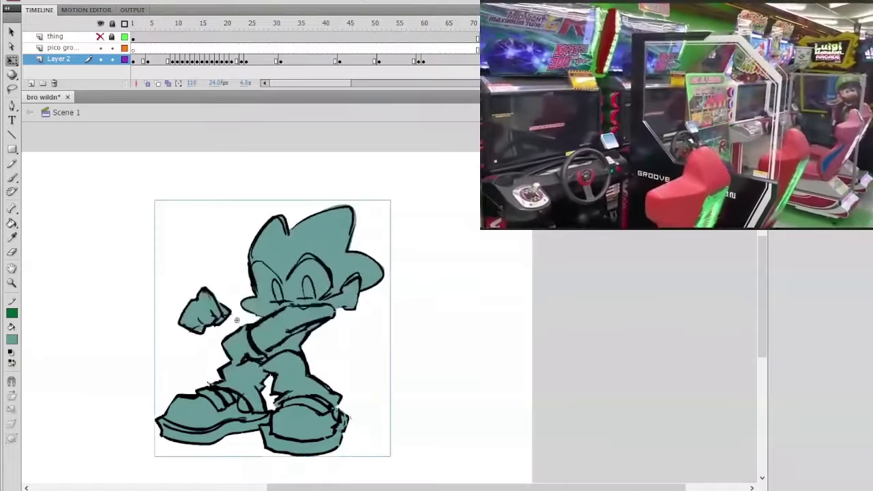
pyautogui.doubleClick(333, 315)
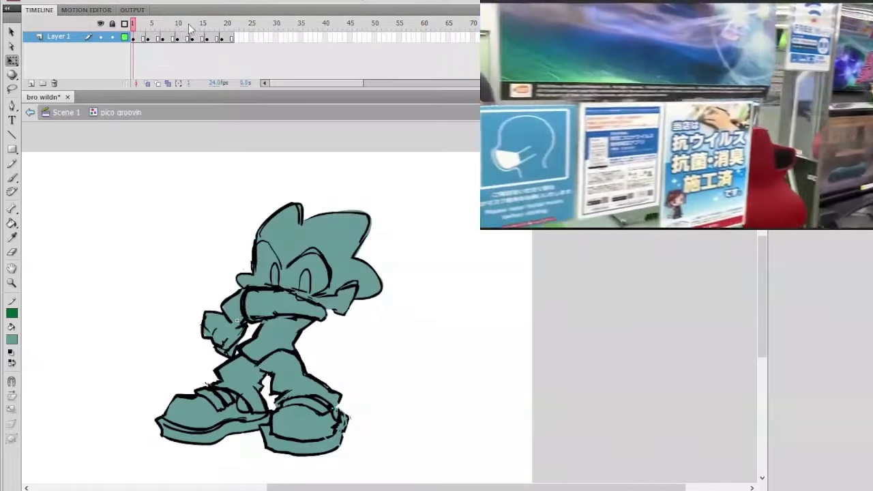
pyautogui.moveTo(190, 27); pyautogui.dragTo(230, 69)
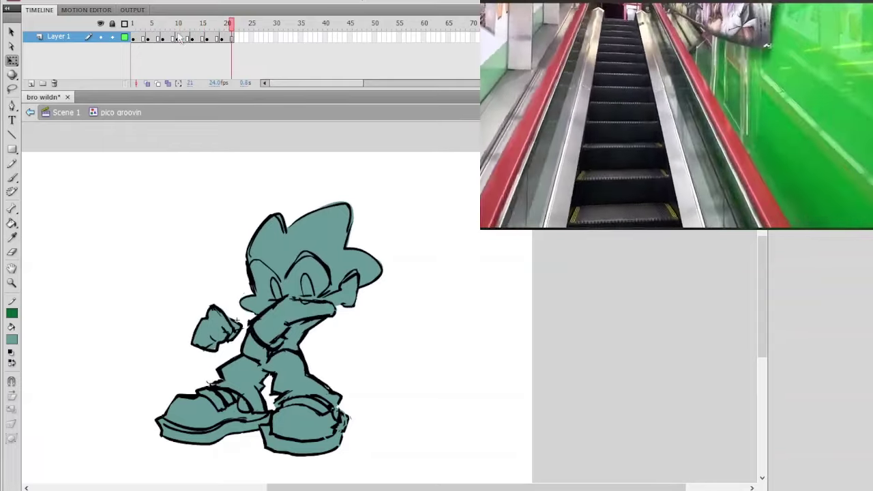
# Step: Tilt the head slightly counter-clockwise on the frame 1–3 pose
pyautogui.moveTo(146, 38)
pyautogui.mouseDown()
pyautogui.moveTo(157, 42)
pyautogui.moveTo(139, 48)
pyautogui.moveTo(156, 45)
pyautogui.moveTo(144, 30)
pyautogui.mouseUp()
pyautogui.click(315, 228)
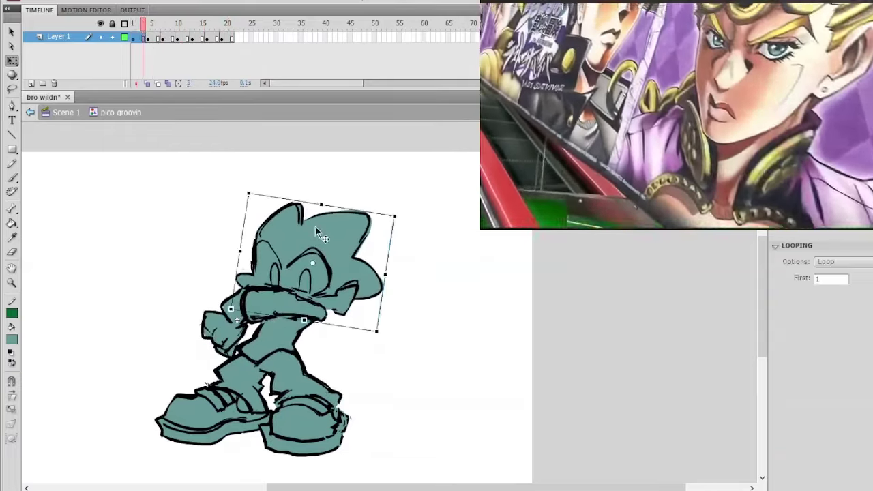
pyautogui.moveTo(403, 213)
pyautogui.mouseDown()
pyautogui.moveTo(395, 202)
pyautogui.moveTo(403, 201)
pyautogui.mouseUp()
pyautogui.click(394, 177)
# Step: Rotate the head slightly clockwise on the frame 10–12 pose
pyautogui.moveTo(145, 26); pyautogui.dragTo(190, 39)
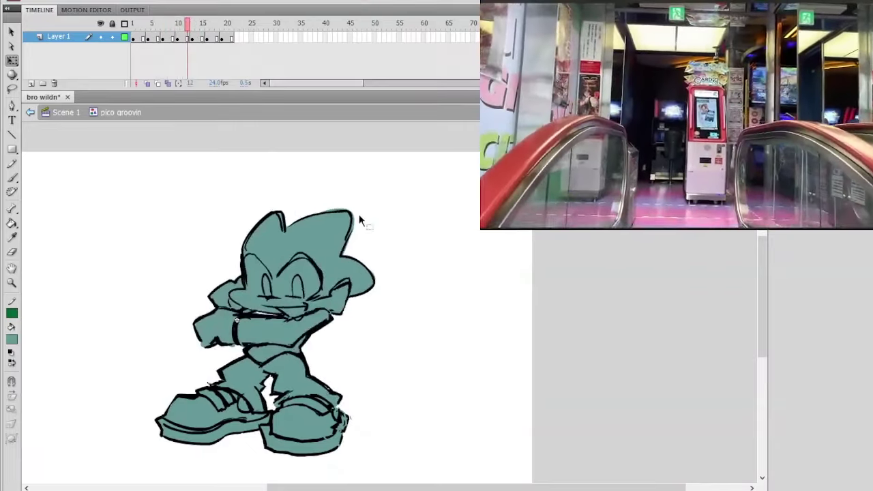
pyautogui.click(359, 214)
pyautogui.moveTo(374, 201); pyautogui.dragTo(386, 204)
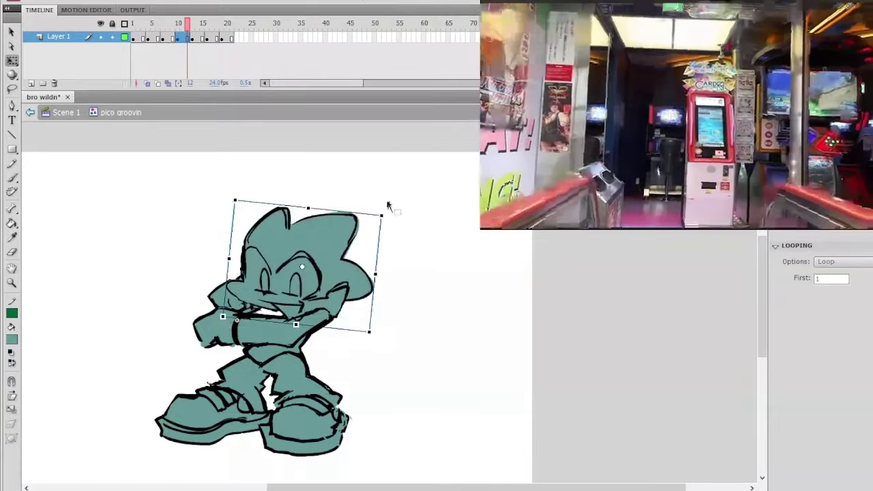
# Step: Scrub to the symbol's last frames and replay the dance in Scene 1 to check the revised head tilts
pyautogui.moveTo(187, 38); pyautogui.dragTo(229, 39)
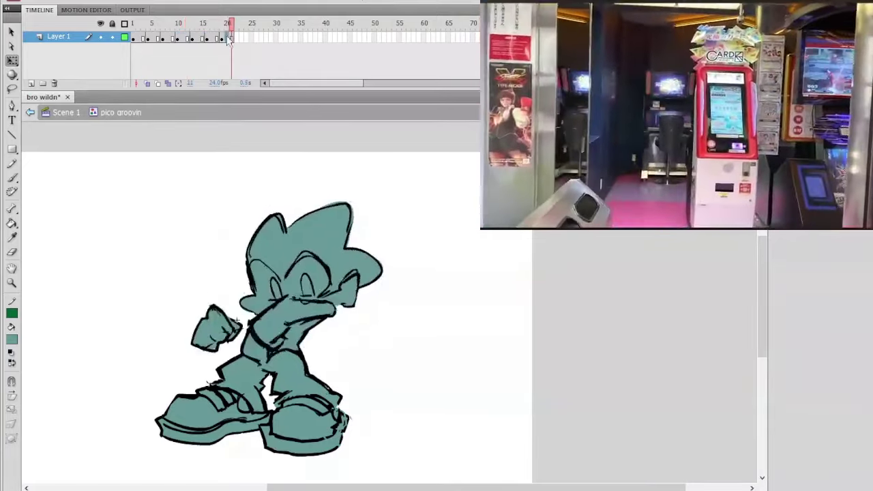
pyautogui.click(228, 39)
pyautogui.click(358, 219)
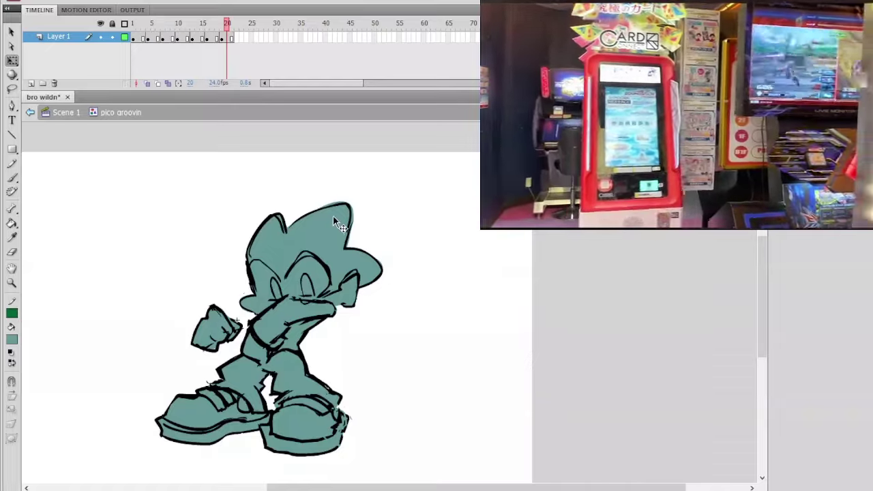
pyautogui.click(30, 112)
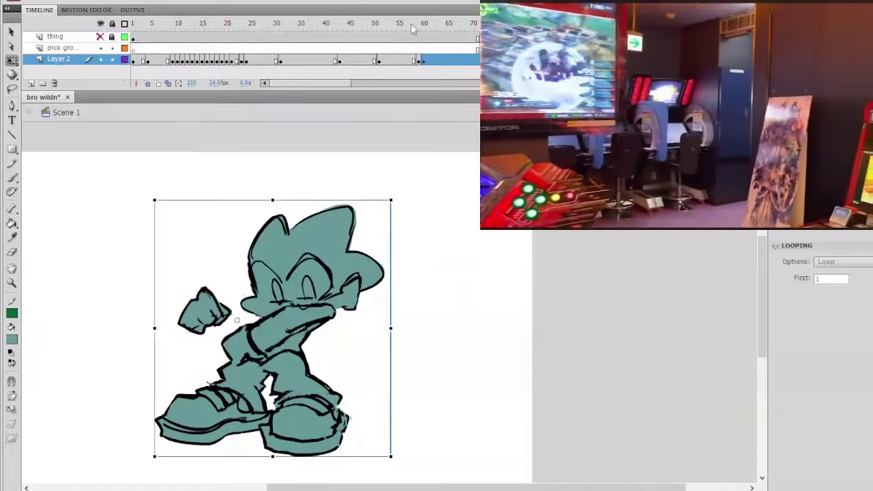
pyautogui.click(413, 27)
pyautogui.press('Return')
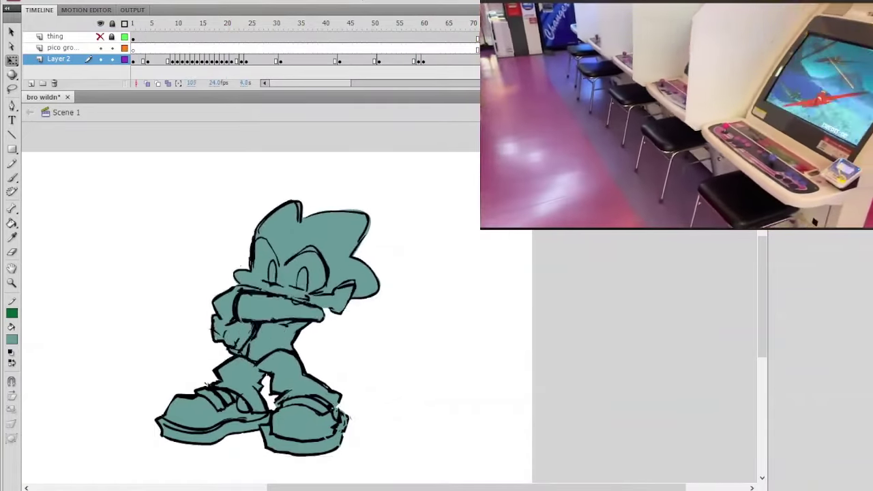
pyautogui.press('Return')
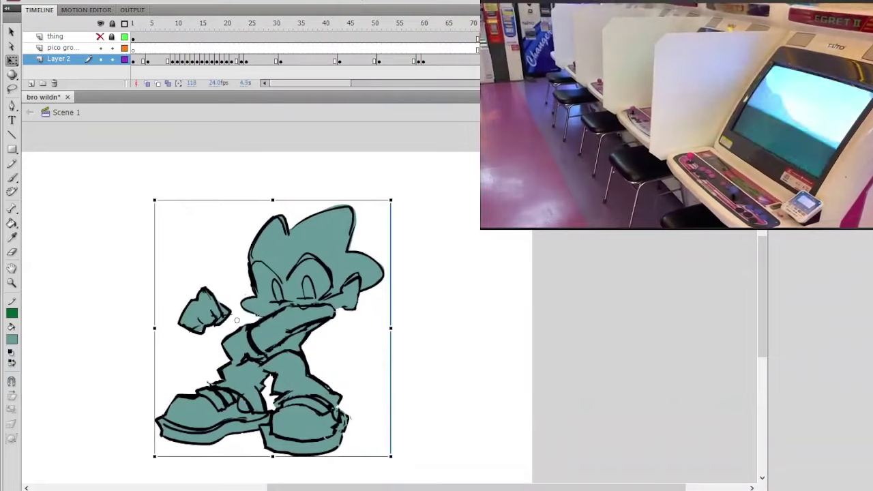
pyautogui.click(397, 26)
pyautogui.press('Return')
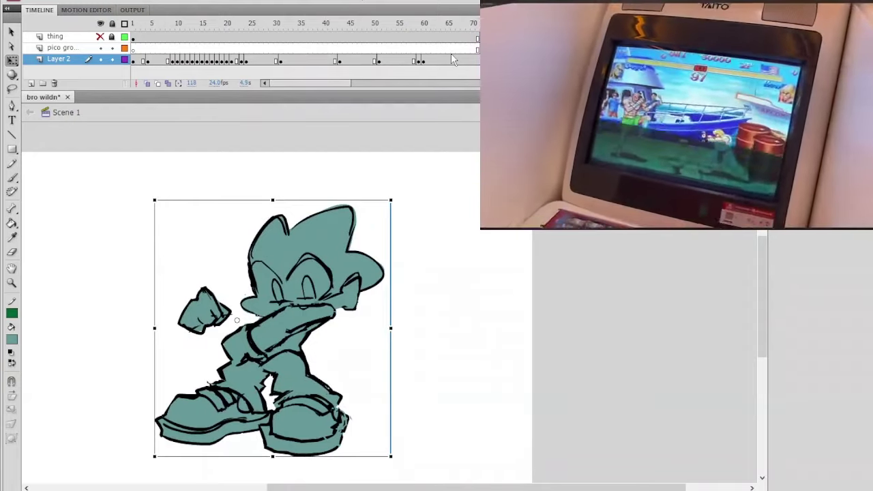
# Step: Replay the dance in Scene 1 from about frame 59 to check its motion
pyautogui.click(419, 25)
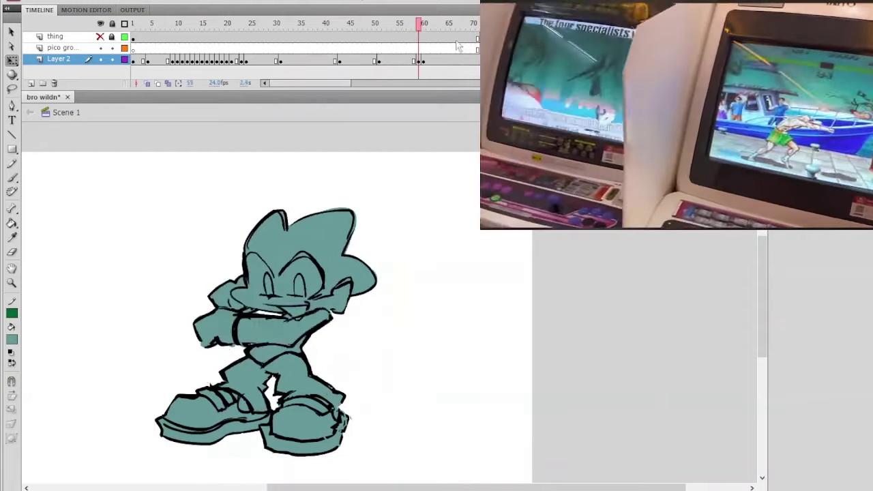
pyautogui.press('Return')
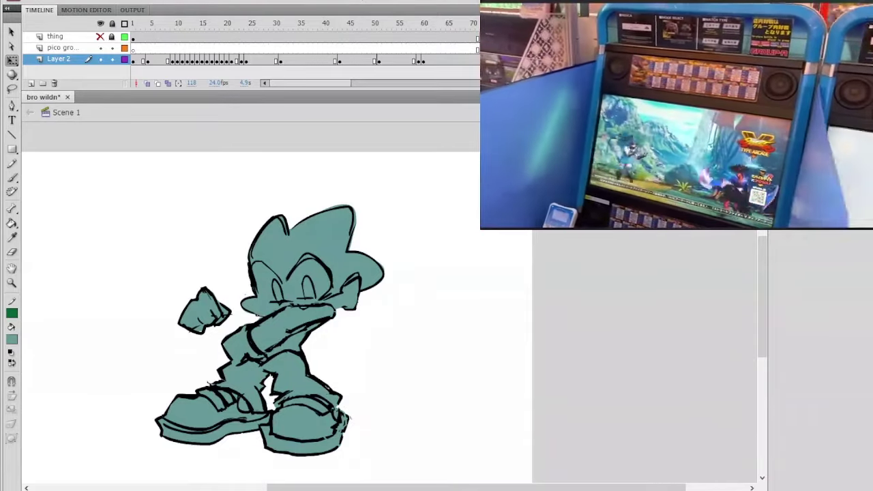
pyautogui.click(420, 25)
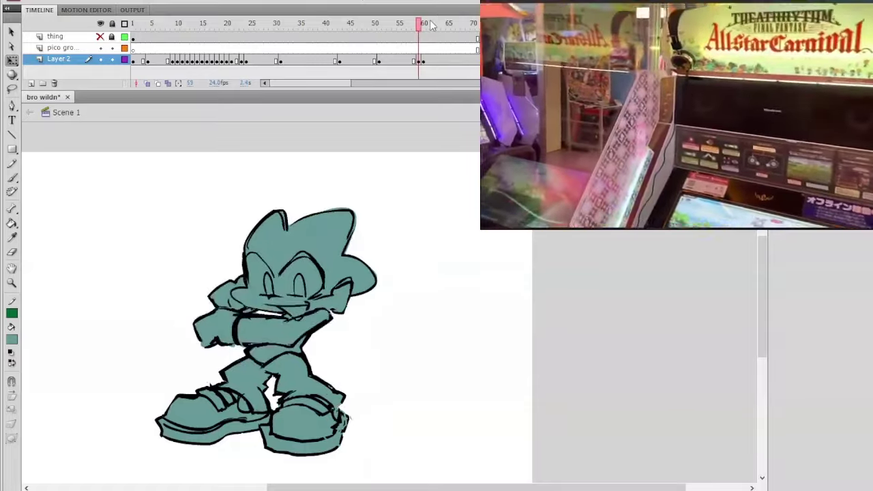
pyautogui.press('Return')
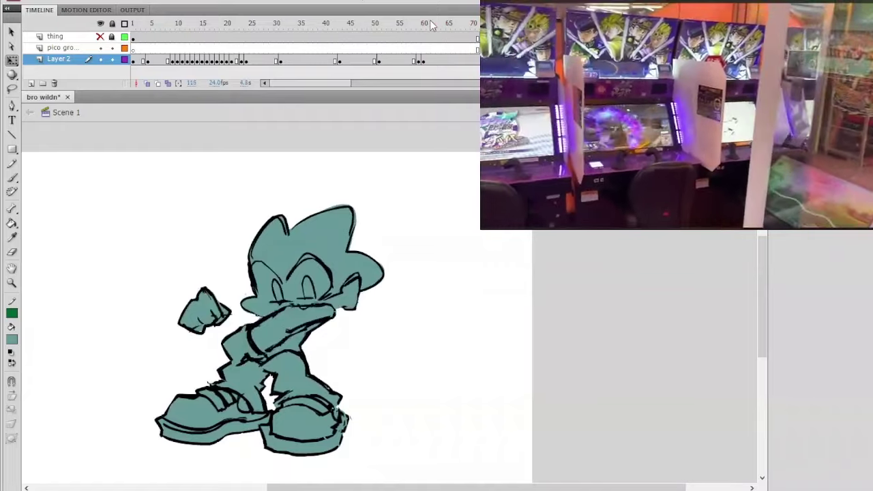
# Step: Open the dance symbol and adjust the head's tilt slightly on the frame 19–21 pose
pyautogui.doubleClick(360, 273)
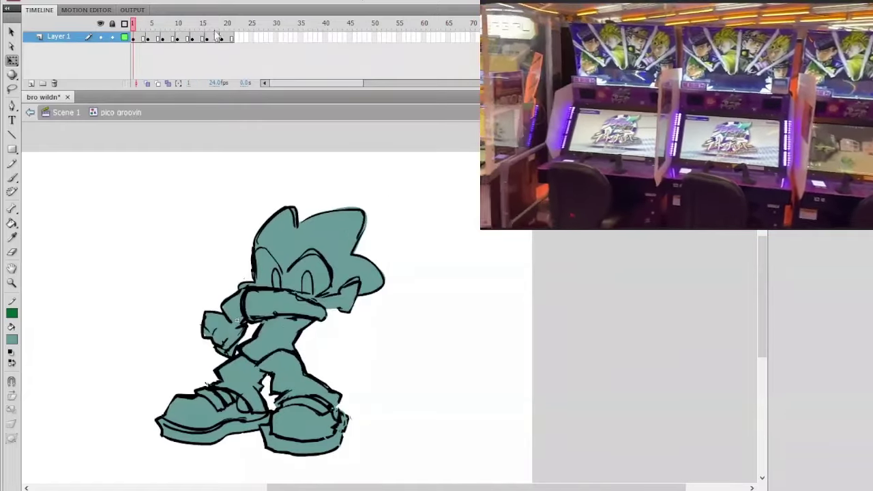
pyautogui.moveTo(216, 35); pyautogui.dragTo(227, 37)
pyautogui.click(336, 230)
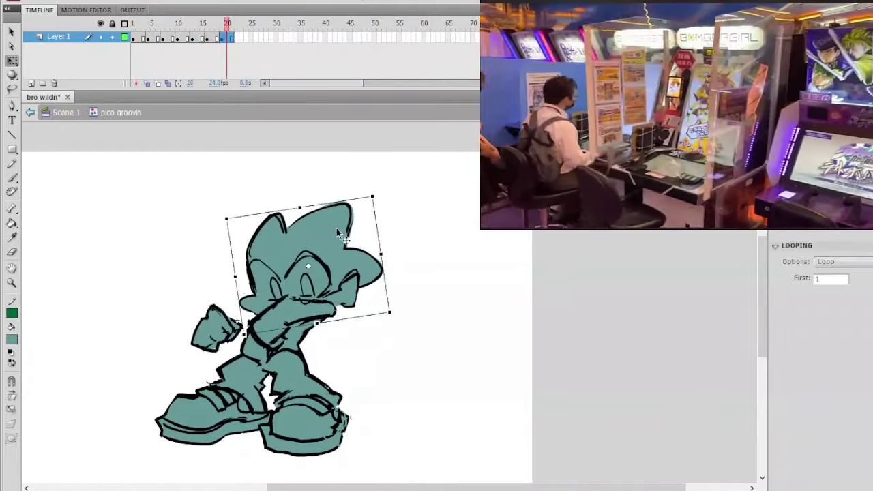
pyautogui.click(392, 168)
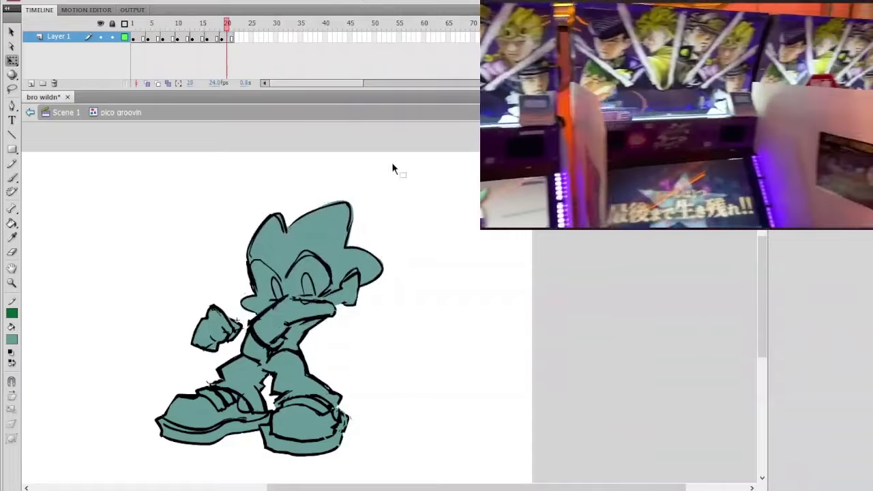
# Step: Scrub the symbol from its first frames to frame 21 and replay the dance repeatedly in Scene 1
pyautogui.click(143, 26)
pyautogui.moveTo(147, 25); pyautogui.dragTo(231, 43)
pyautogui.click(30, 113)
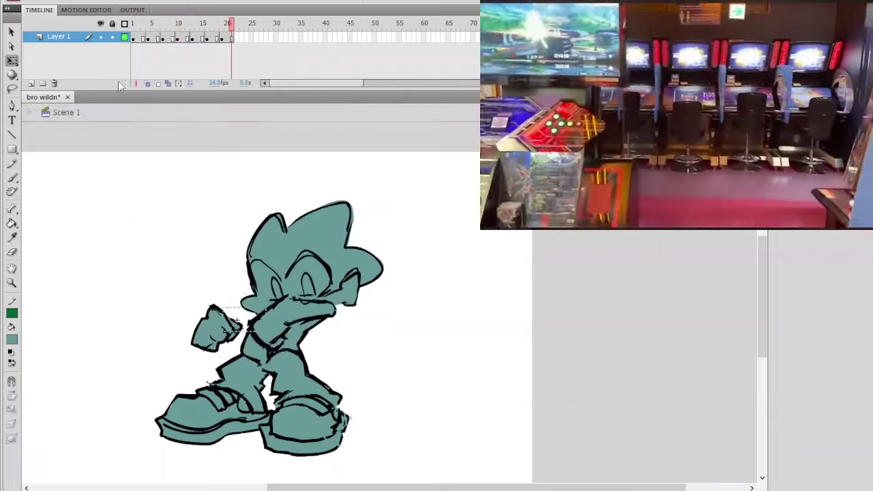
pyautogui.press('Return')
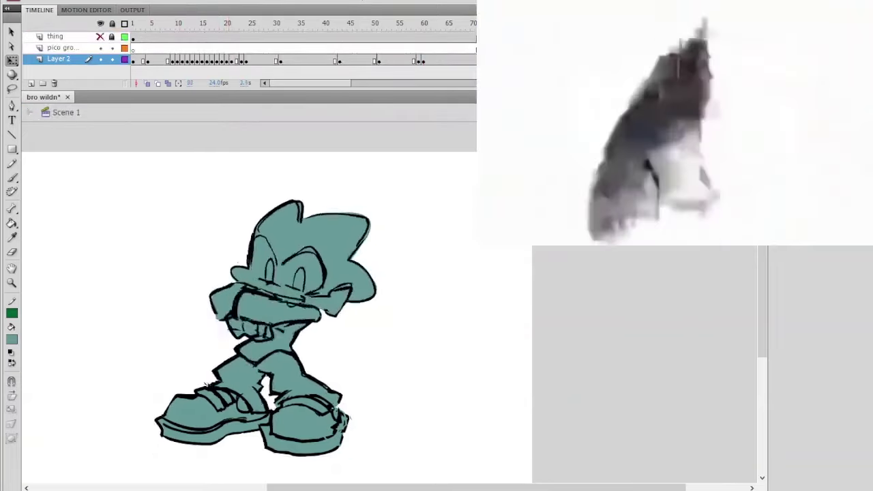
pyautogui.press('Return')
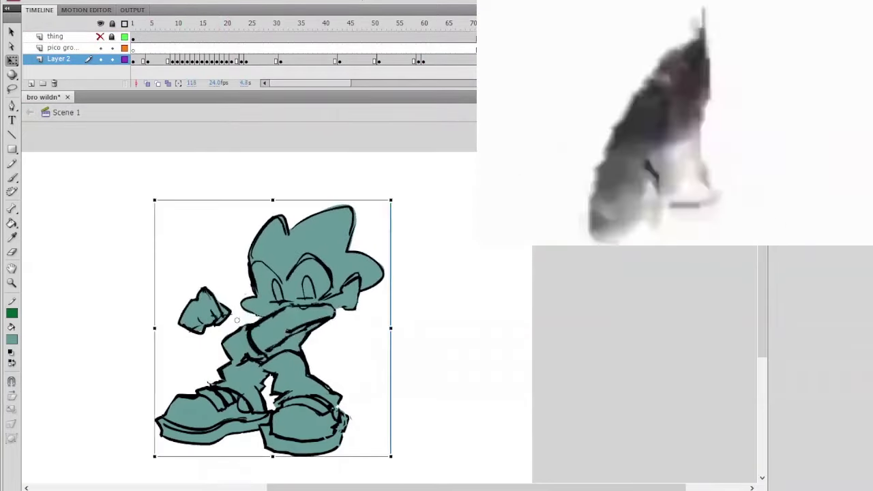
pyautogui.click(400, 37)
pyautogui.press('Return')
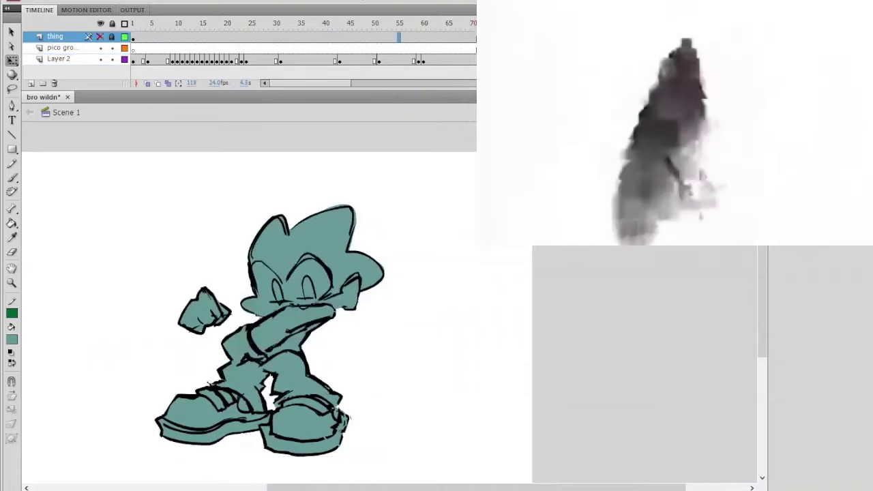
pyautogui.press('Return')
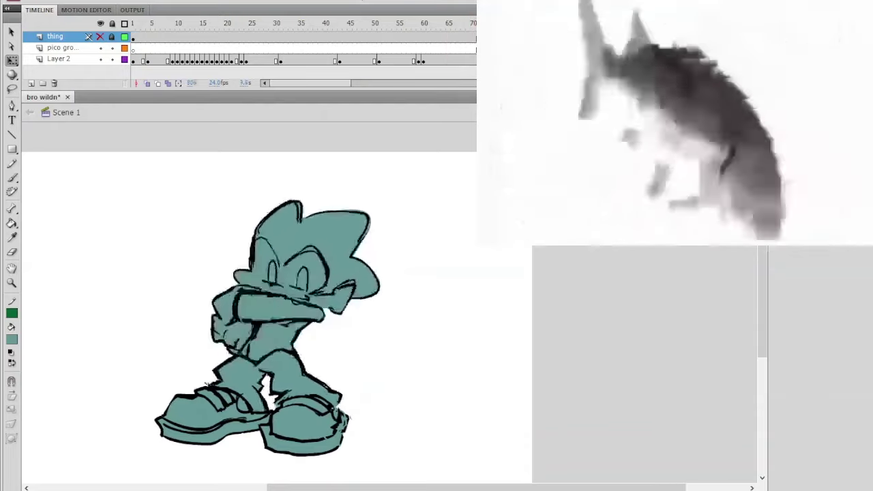
# Step: Reopen the dance symbol and rotate the head slightly clockwise on the frame 10–12 pose
pyautogui.click(324, 236)
pyautogui.doubleClick(324, 236)
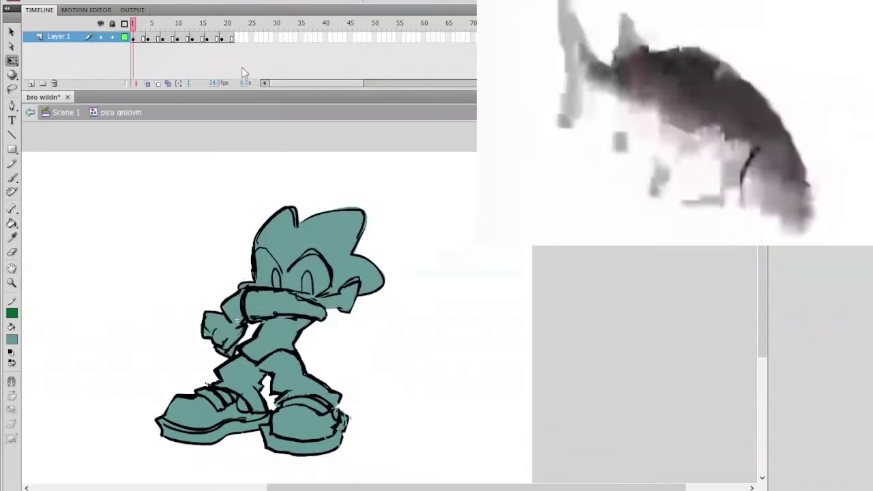
pyautogui.moveTo(133, 24); pyautogui.dragTo(233, 34)
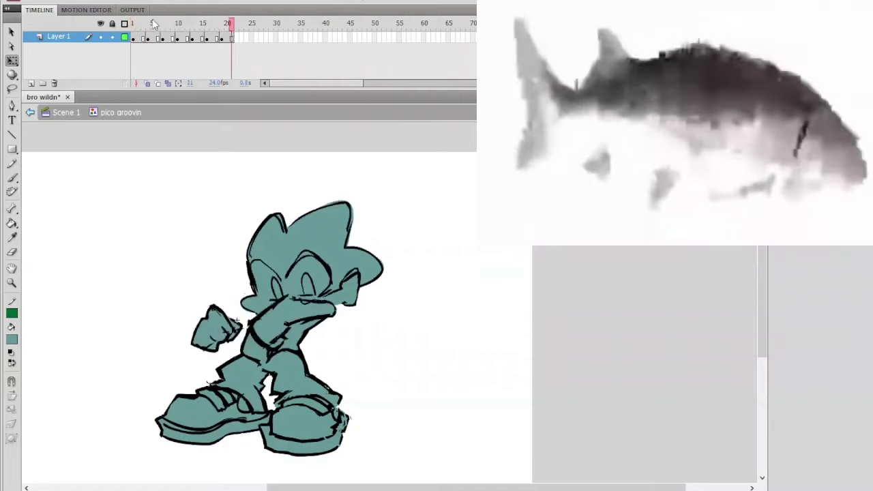
pyautogui.moveTo(139, 31); pyautogui.dragTo(178, 37)
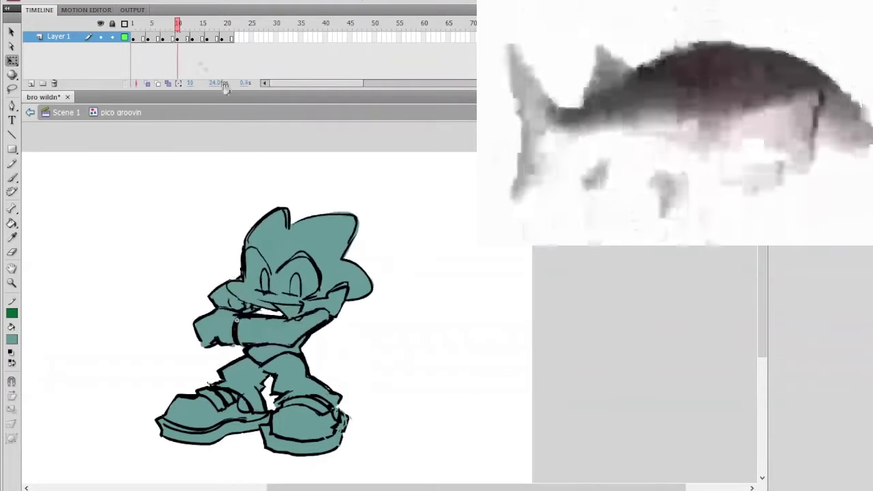
pyautogui.click(334, 236)
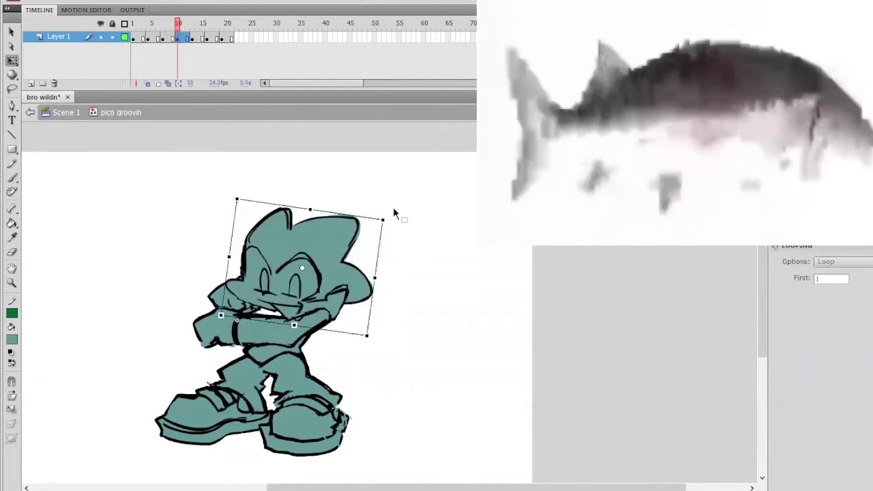
pyautogui.click(395, 204)
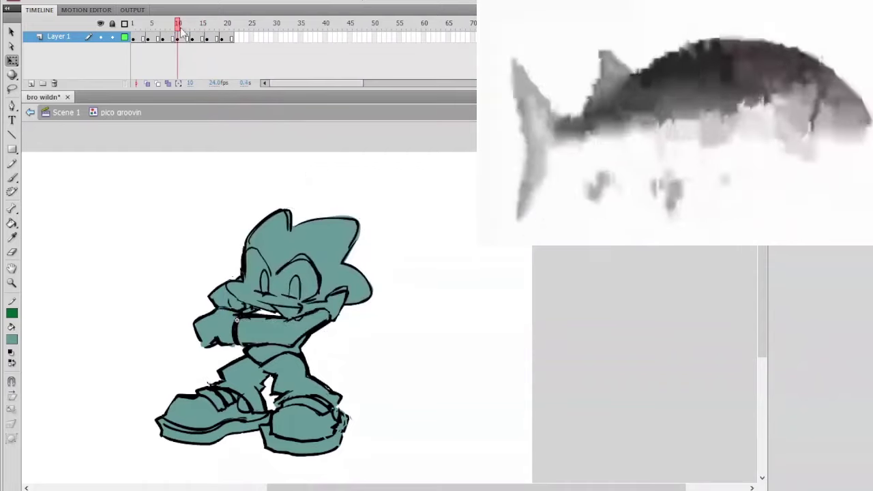
# Step: Scrub on to the symbol's last frame and replay the loop in Scene 1 to check the head rotation
pyautogui.moveTo(183, 31)
pyautogui.mouseDown()
pyautogui.moveTo(168, 31)
pyautogui.moveTo(188, 27)
pyautogui.mouseUp()
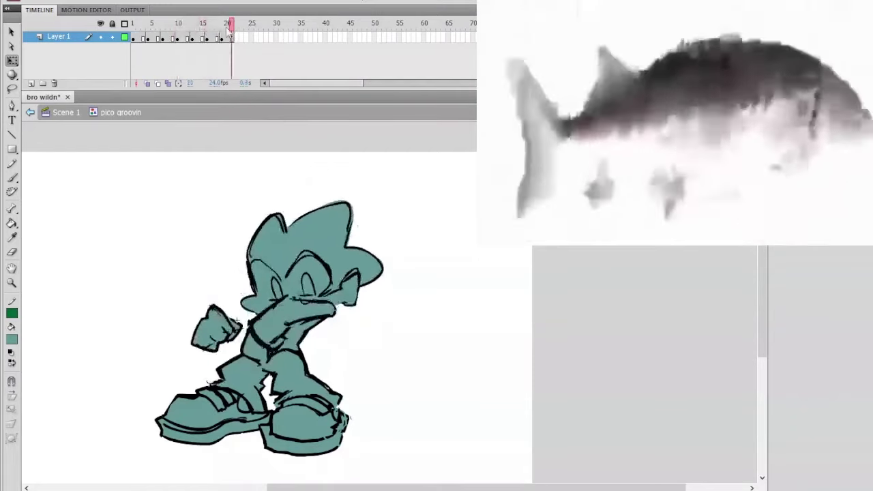
pyautogui.click(31, 114)
pyautogui.click(413, 29)
pyautogui.press('Return')
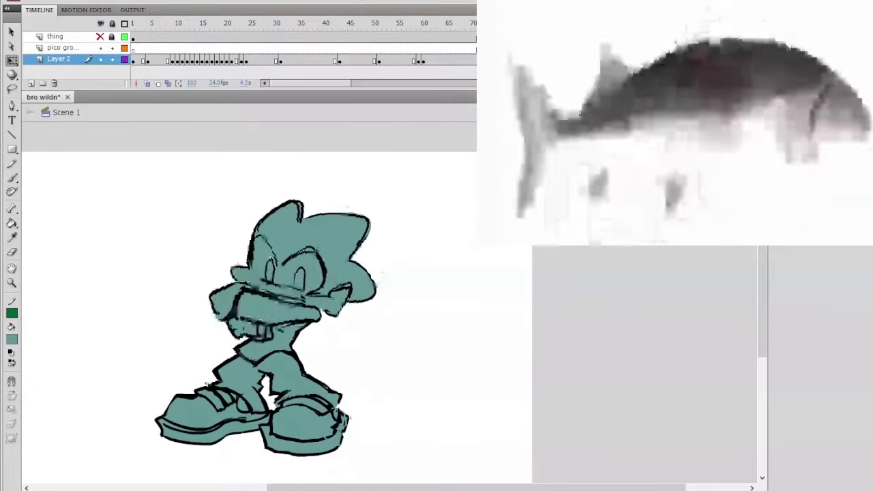
pyautogui.press('Return')
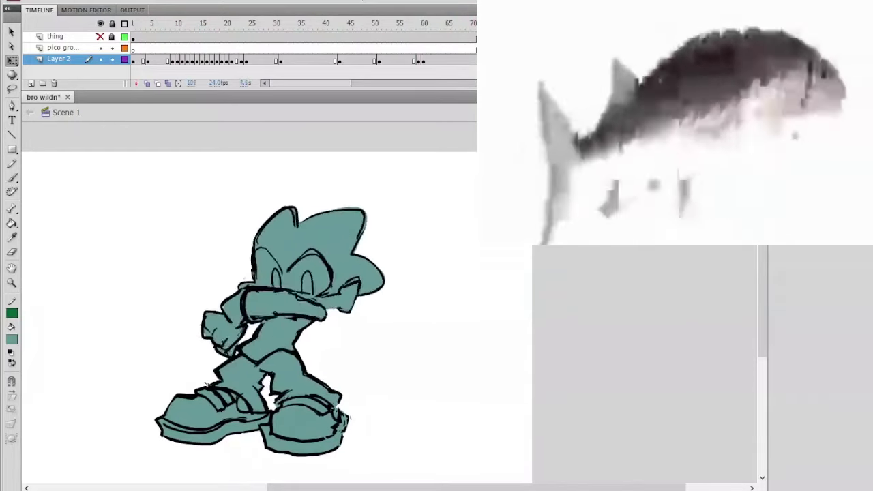
# Step: Inside the dance symbol, nudge the crossed arm's hand slightly right and up on the frame 16–18 pose
pyautogui.click(429, 63)
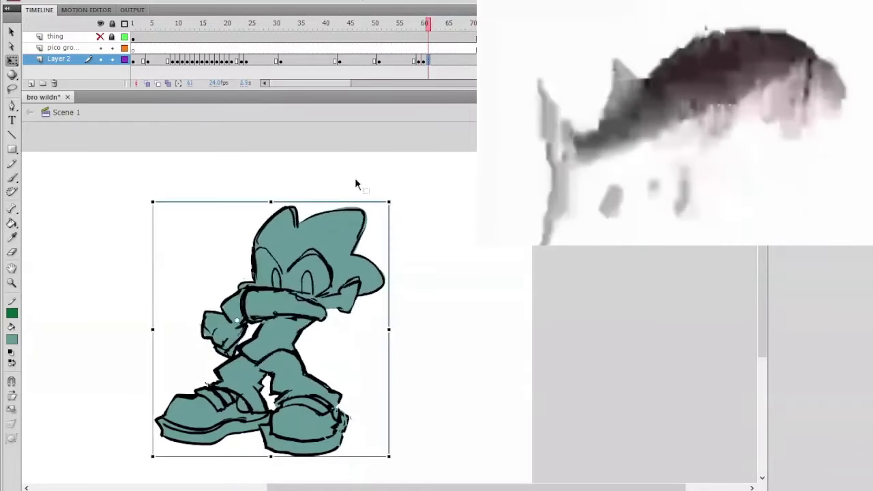
pyautogui.doubleClick(330, 276)
pyautogui.press('Return')
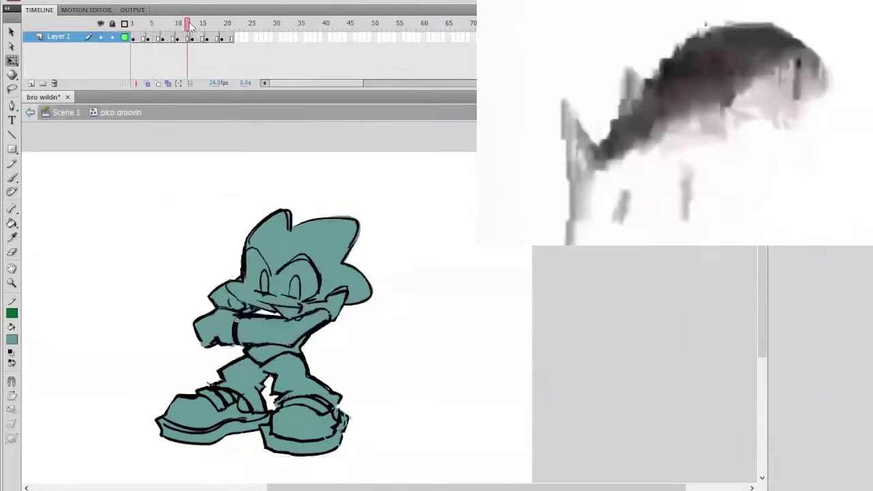
pyautogui.click(133, 26)
pyautogui.moveTo(134, 31); pyautogui.dragTo(214, 34)
pyautogui.click(256, 318)
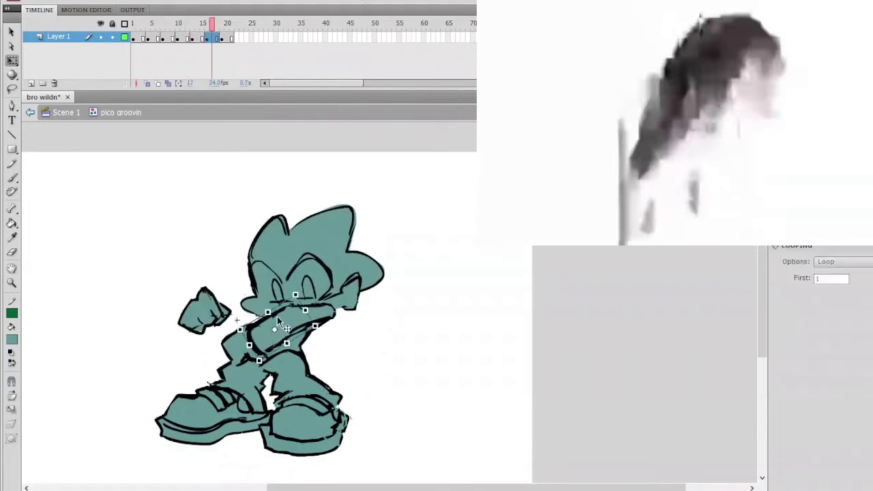
pyautogui.press('Right')
pyautogui.press('Right')
pyautogui.press('Right')
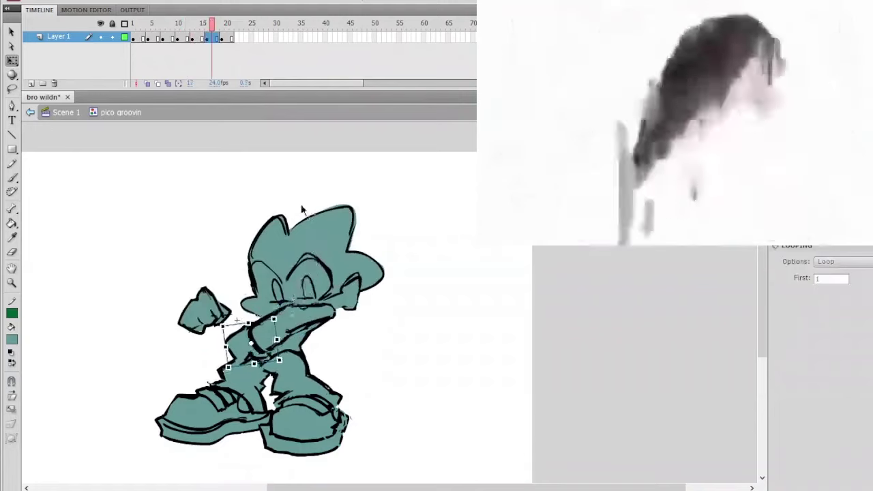
pyautogui.press('Up')
# Step: Try a tiny position adjustment of the crossed arm's hand on the frame 19–21 pose
pyautogui.click(227, 36)
pyautogui.click(320, 166)
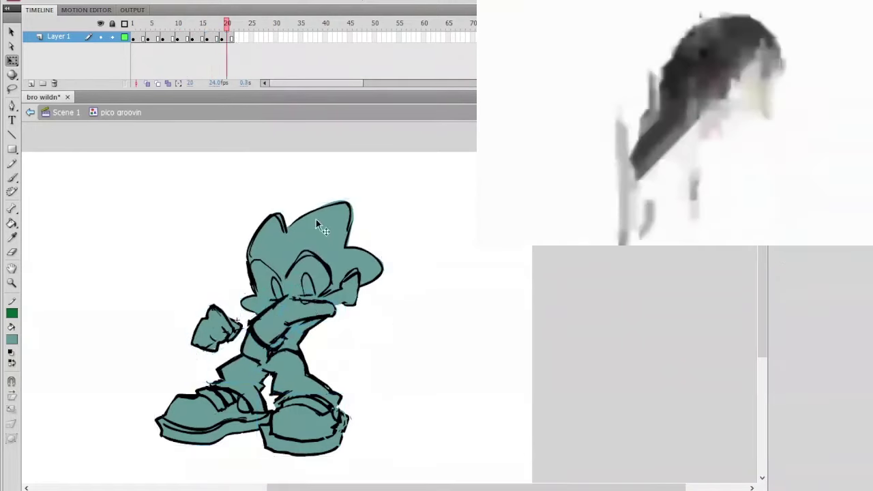
pyautogui.click(291, 315)
pyautogui.click(253, 352)
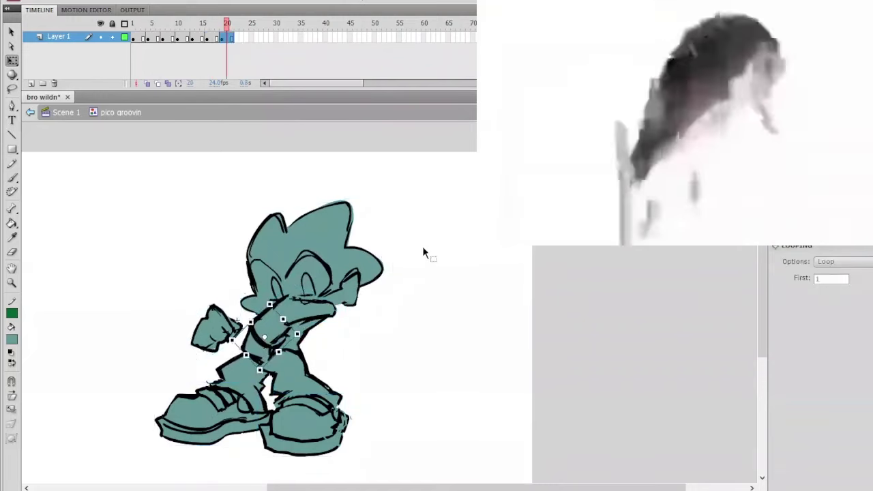
pyautogui.click(420, 244)
# Step: Scrub through the symbol from frame 2 to frame 21 and review the dance in Scene 1
pyautogui.click(138, 25)
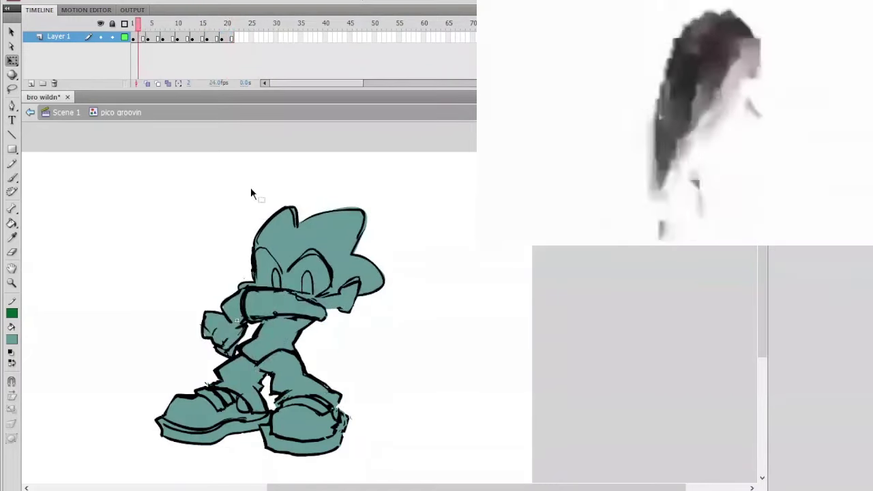
pyautogui.click(152, 25)
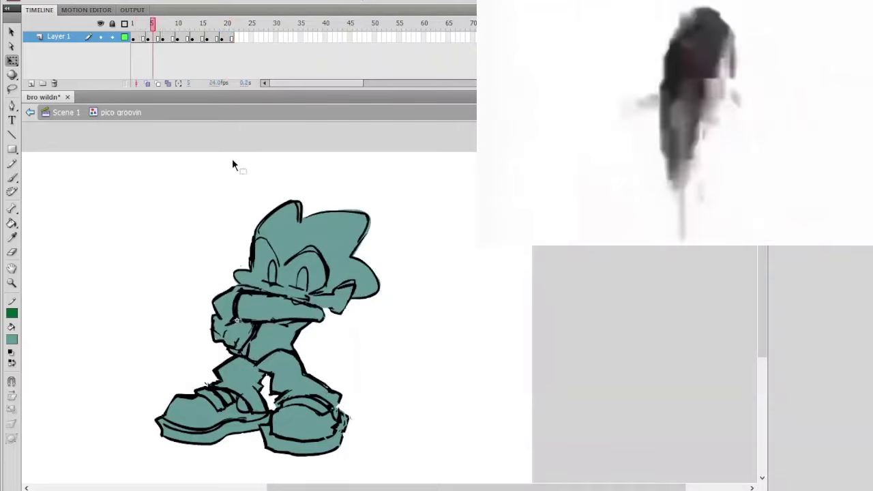
pyautogui.moveTo(163, 28); pyautogui.dragTo(230, 27)
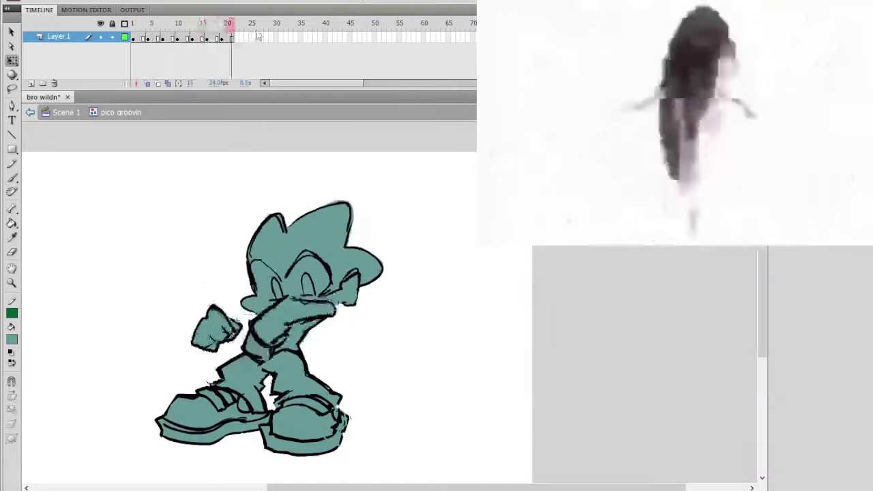
pyautogui.click(30, 113)
pyautogui.moveTo(395, 25); pyautogui.dragTo(473, 25)
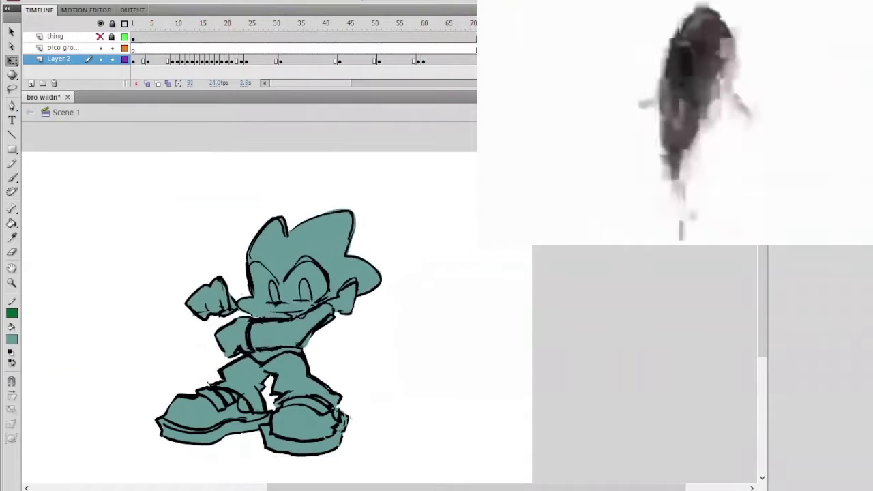
# Step: Undo the hand adjustments on the frame 19–21 and frame 16–18 poses, returning to Scene 1
pyautogui.doubleClick(236, 320)
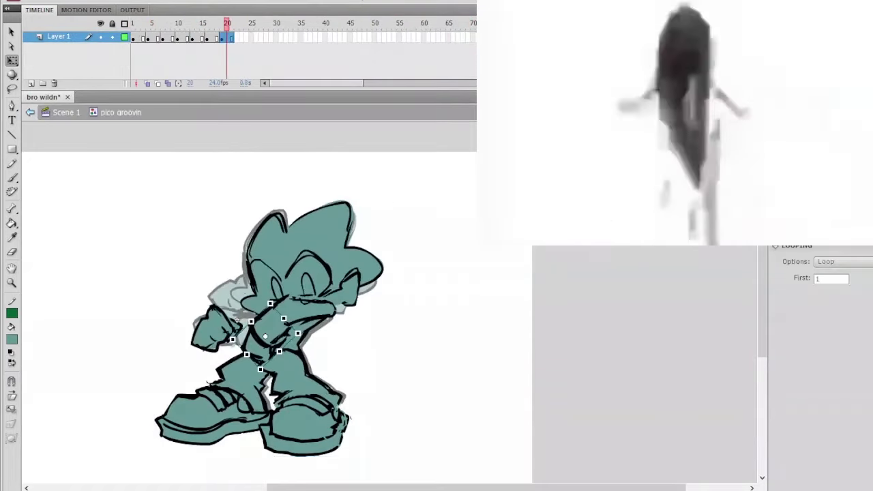
pyautogui.press(',')
pyautogui.press(',')
pyautogui.press(',')
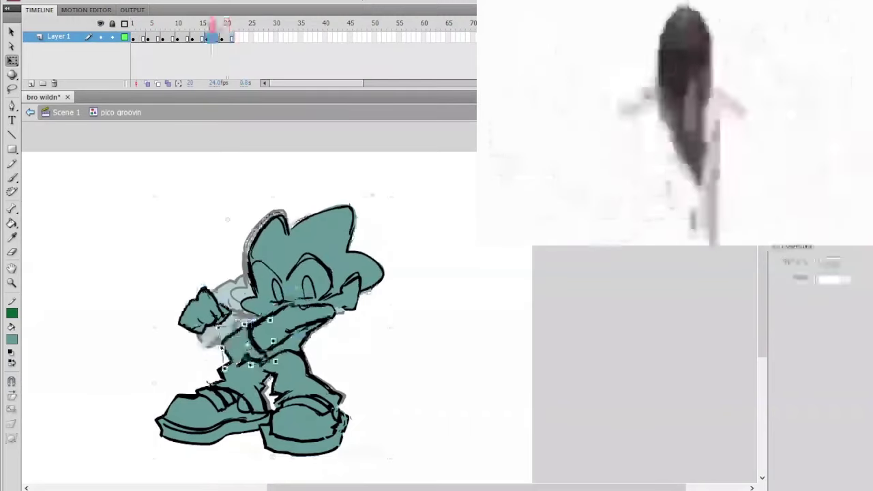
pyautogui.click(66, 113)
# Step: Step back and forth around frame 58 in Scene 1 and replay the dance to recheck the loop
pyautogui.press(',')
pyautogui.press(',')
pyautogui.press(',')
pyautogui.press('.')
pyautogui.press('.')
pyautogui.press('.')
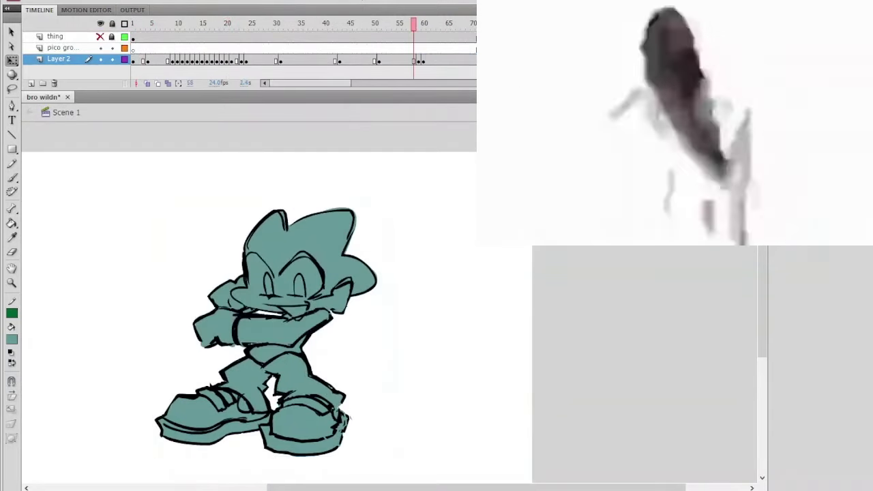
pyautogui.press('Return')
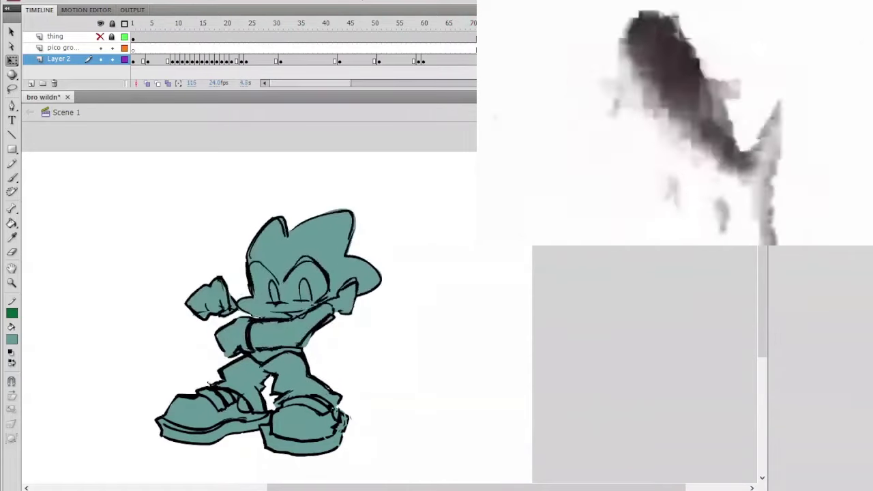
pyautogui.click(423, 25)
pyautogui.press('Return')
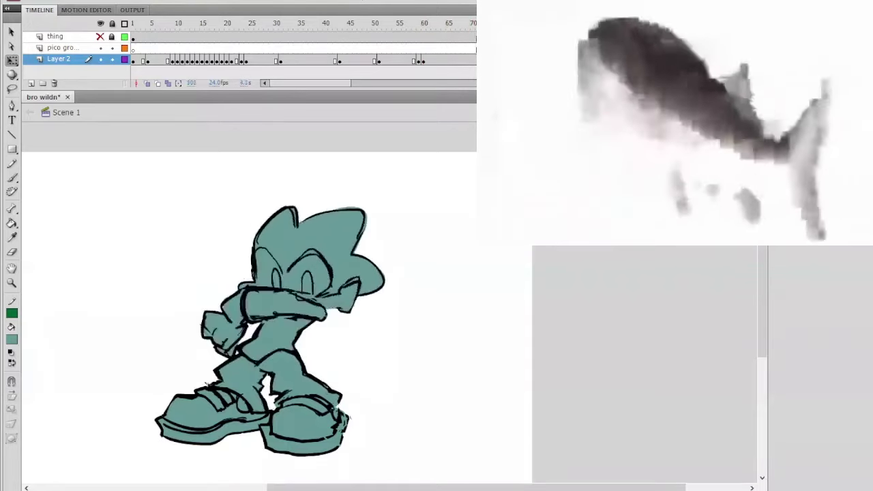
# Step: Replay the dance in Scene 1 and scrub repeatedly between frame 58 and frame 118 to check the loop
pyautogui.click(413, 26)
pyautogui.press('Return')
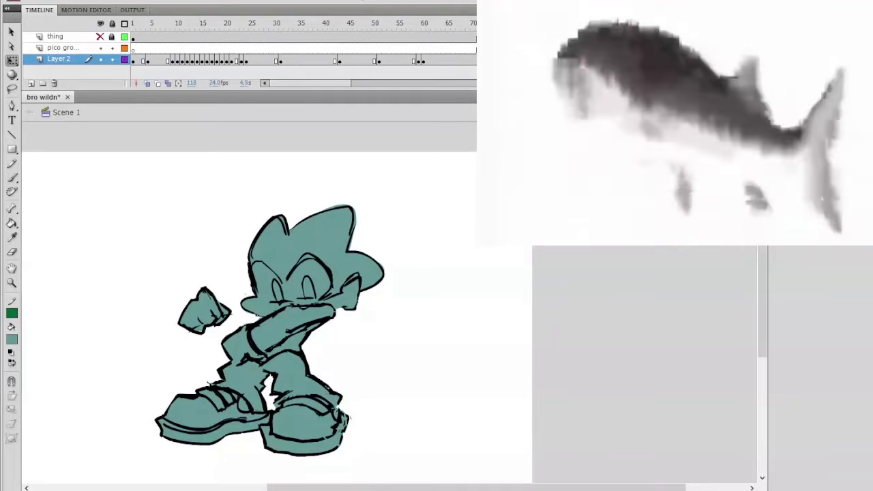
pyautogui.moveTo(329, 82); pyautogui.dragTo(363, 82)
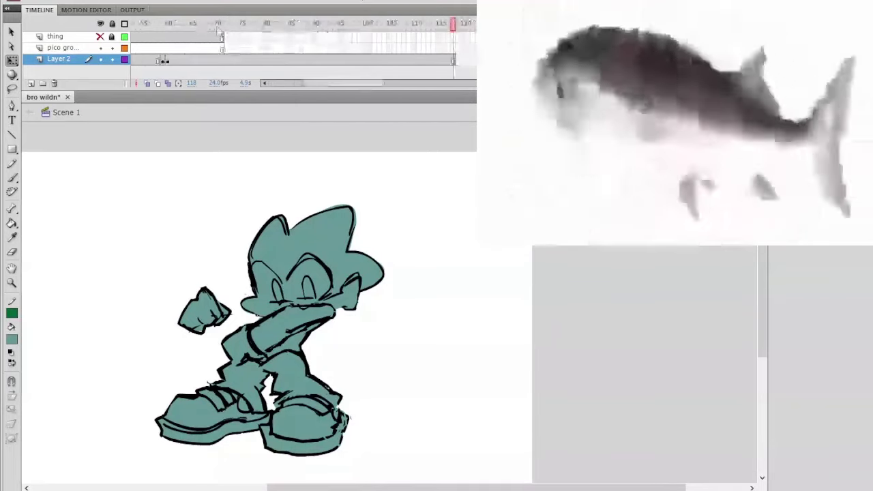
pyautogui.moveTo(214, 25); pyautogui.dragTo(458, 120)
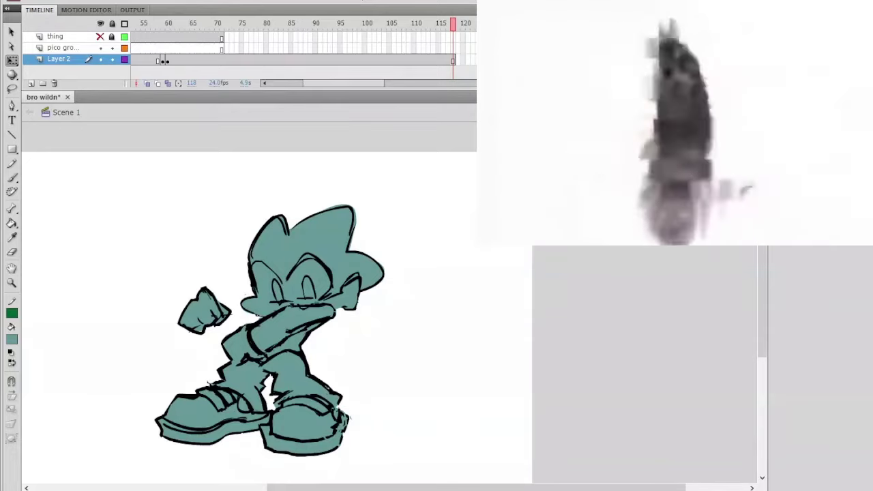
pyautogui.moveTo(229, 25); pyautogui.dragTo(477, 80)
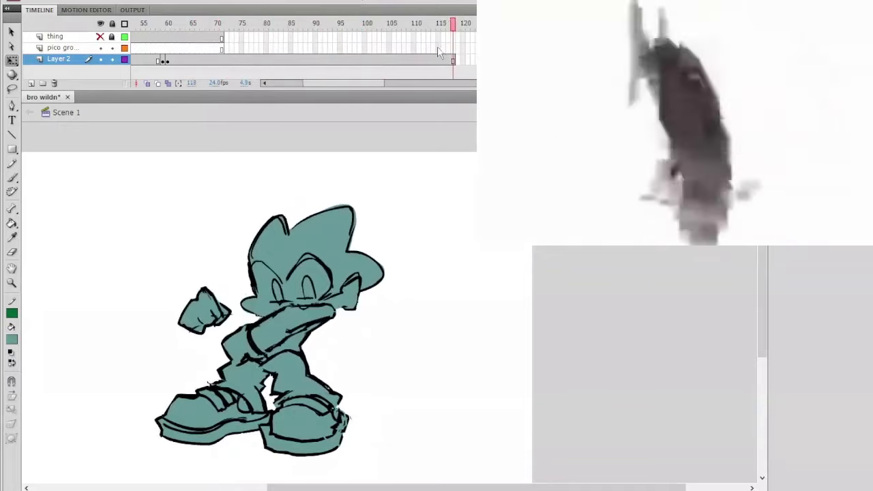
pyautogui.click(166, 25)
pyautogui.moveTo(167, 26); pyautogui.dragTo(468, 70)
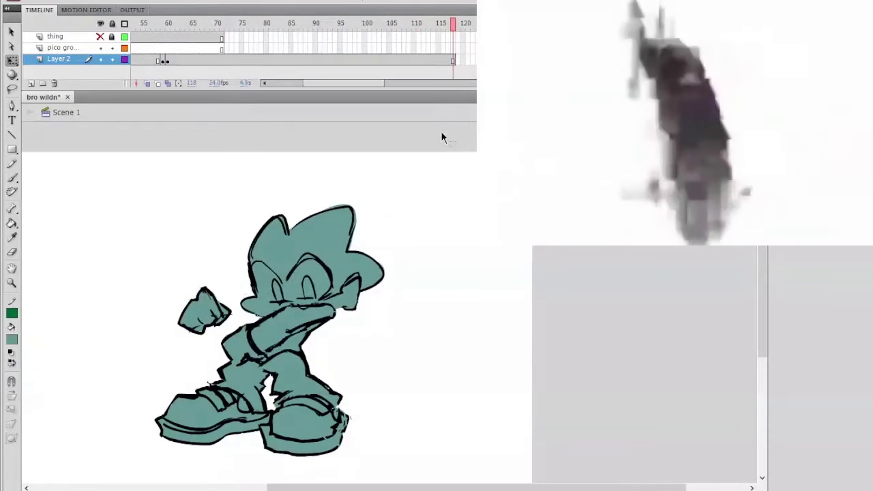
pyautogui.moveTo(174, 33); pyautogui.dragTo(474, 58)
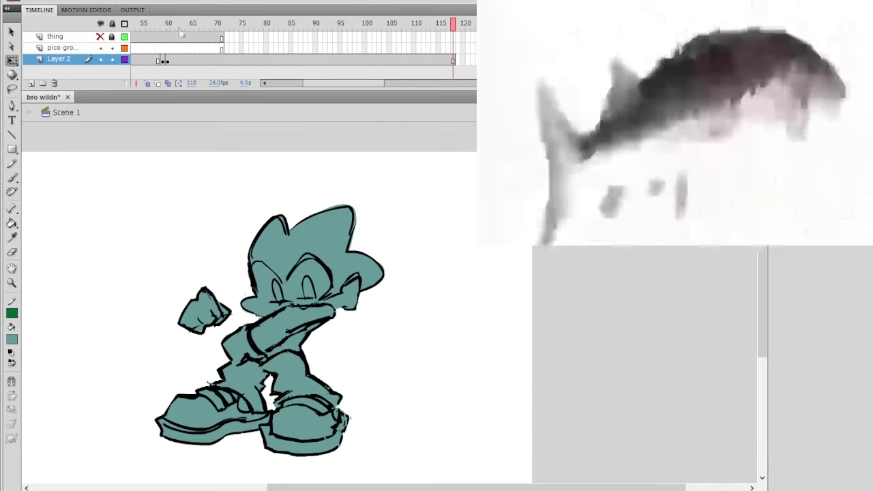
pyautogui.moveTo(181, 33); pyautogui.dragTo(456, 95)
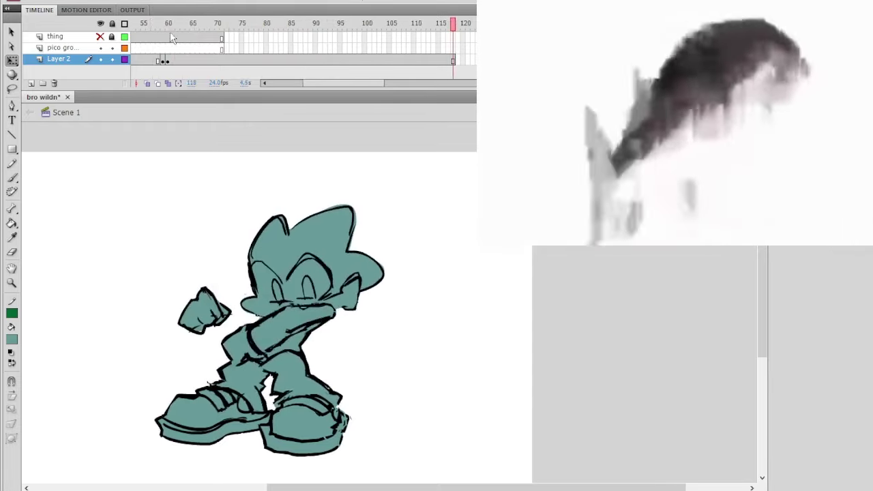
pyautogui.moveTo(173, 38); pyautogui.dragTo(452, 66)
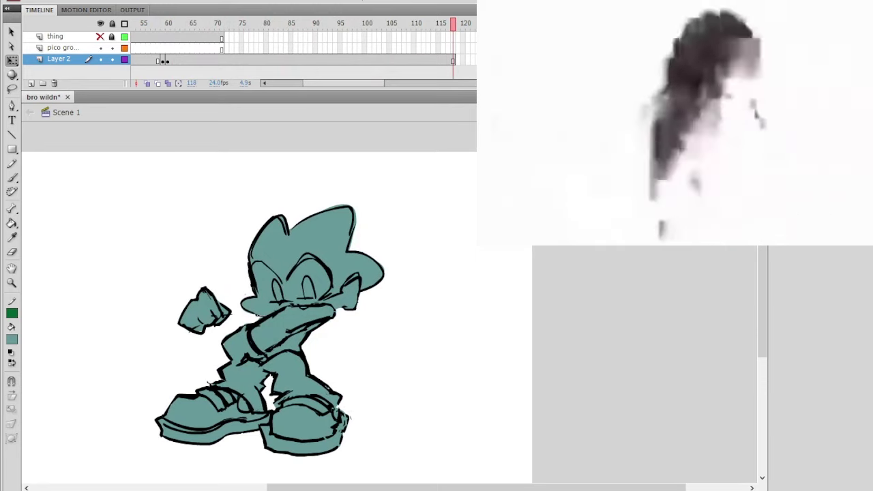
pyautogui.moveTo(156, 26); pyautogui.dragTo(251, 58)
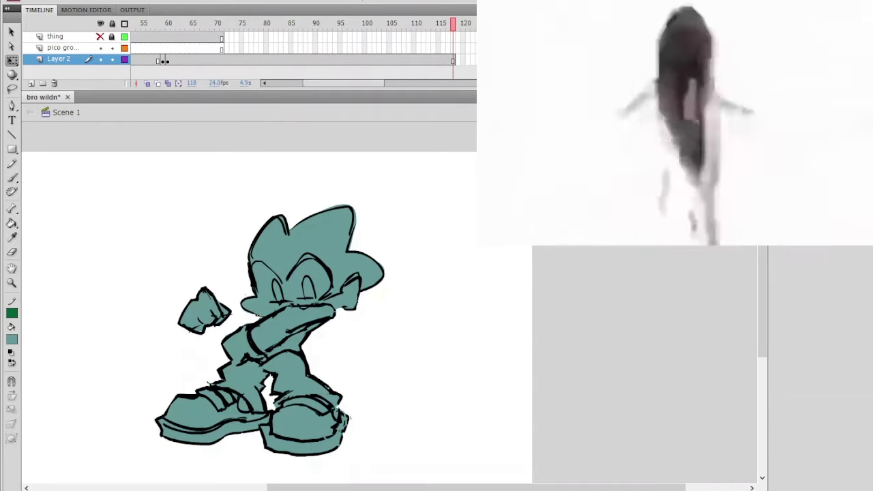
pyautogui.moveTo(168, 25); pyautogui.dragTo(251, 60)
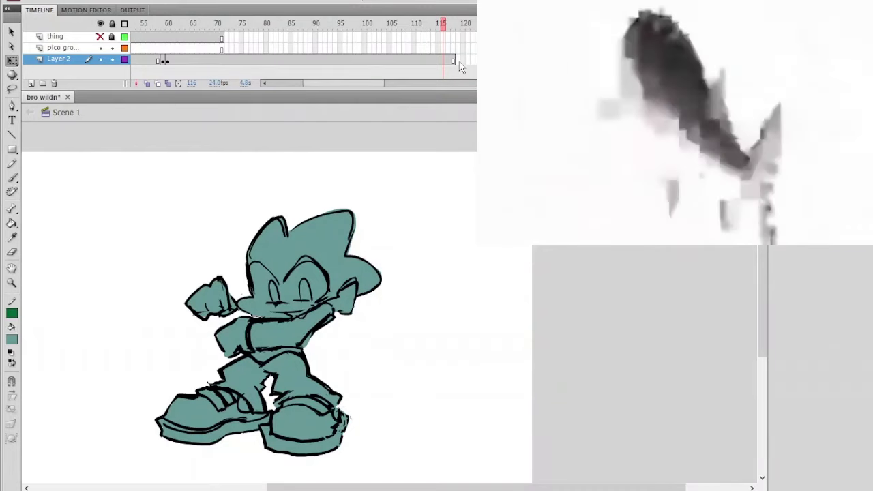
# Step: Inspect Scene 1 poses at frames 84 and 67, scrubbing forward from there to the end of the dance
pyautogui.click(285, 60)
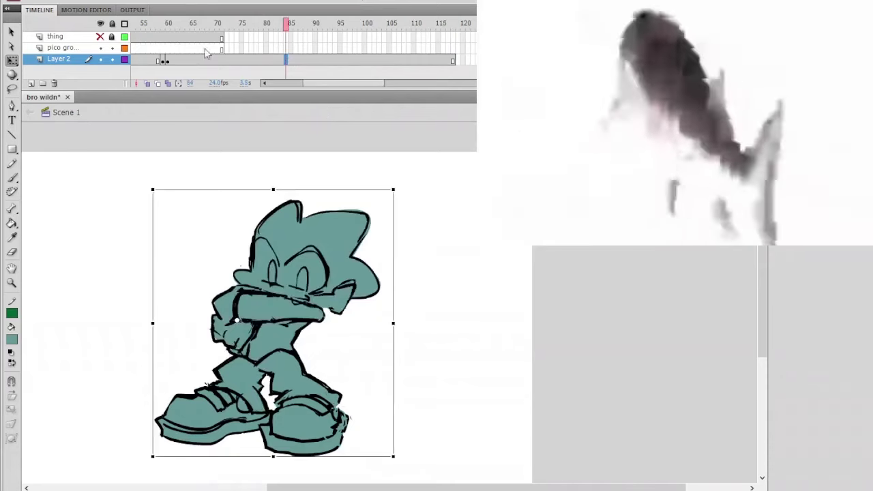
pyautogui.moveTo(171, 26); pyautogui.dragTo(191, 36)
pyautogui.click(200, 48)
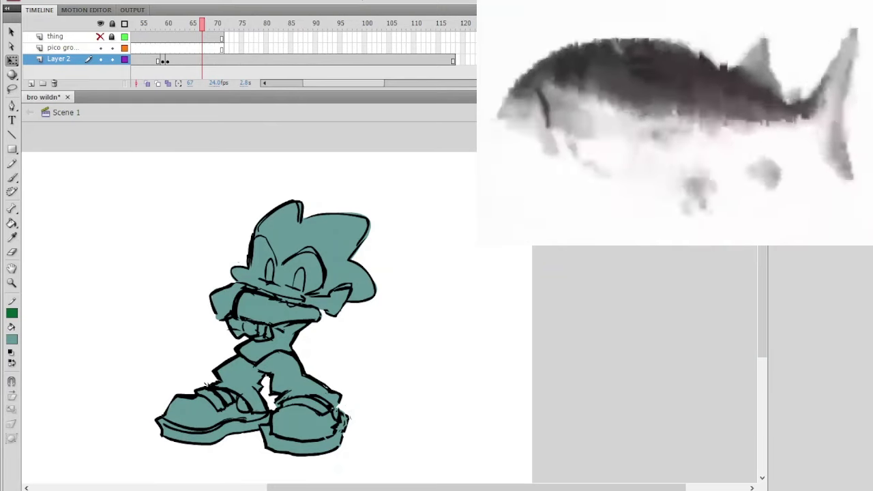
pyautogui.moveTo(201, 29); pyautogui.dragTo(405, 107)
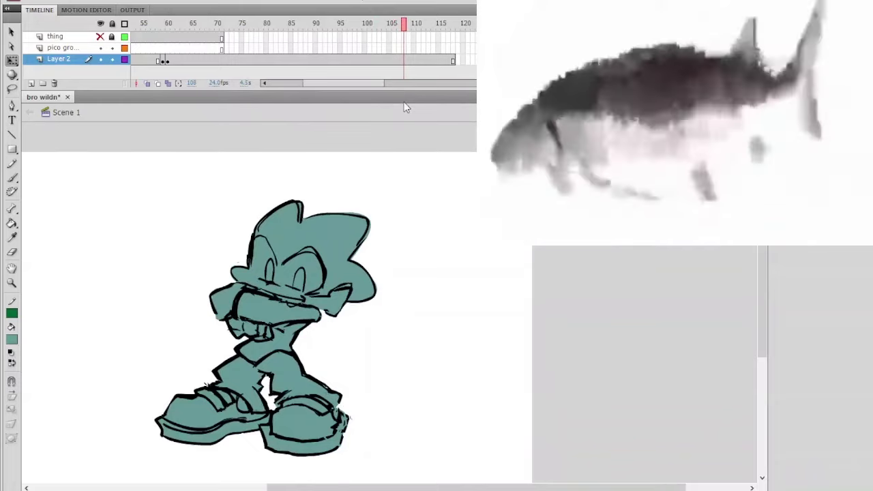
pyautogui.moveTo(182, 44); pyautogui.dragTo(455, 57)
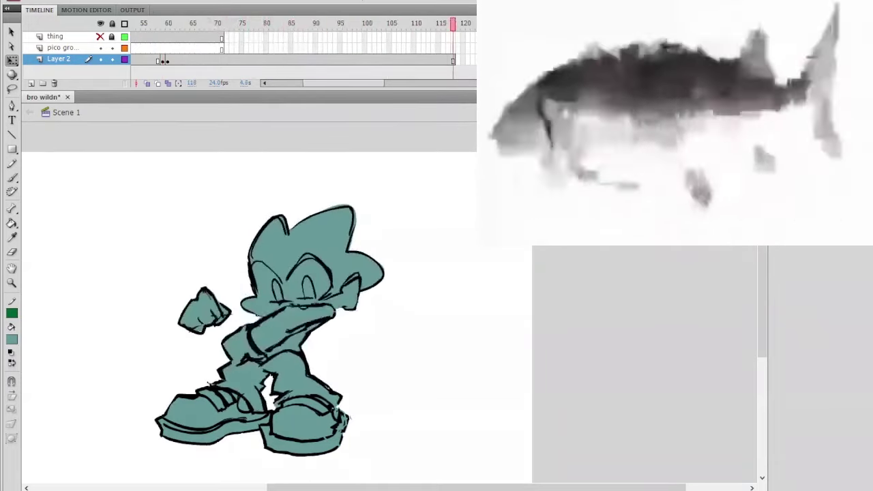
# Step: Inside the "pico groovin" symbol, skew the head slightly and nudge it down on the frame 10–12 pose
pyautogui.moveTo(292, 24); pyautogui.dragTo(317, 62)
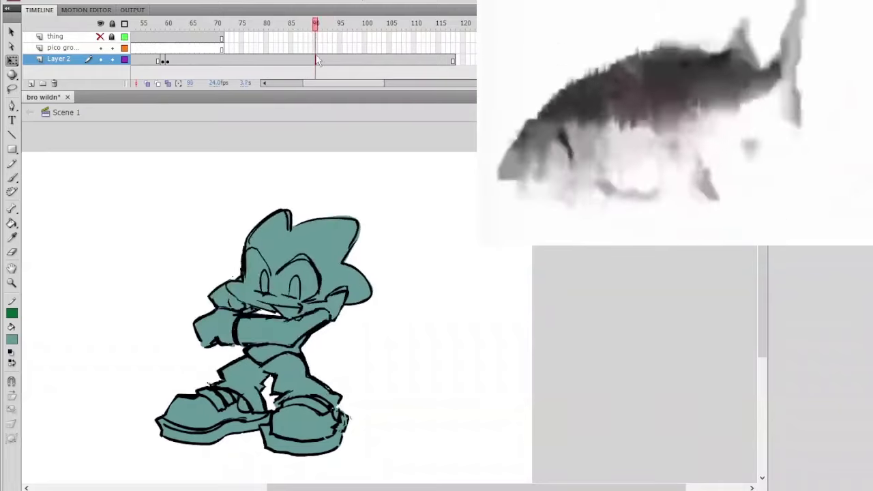
pyautogui.doubleClick(319, 229)
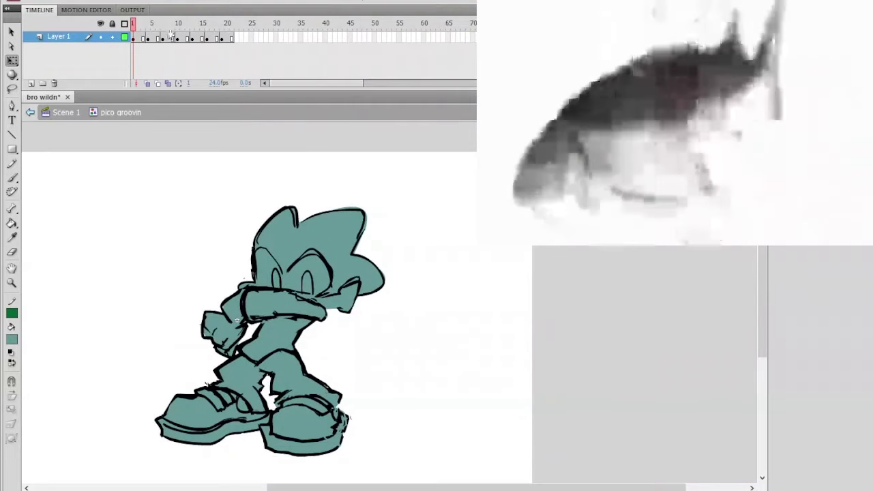
pyautogui.click(179, 37)
pyautogui.click(321, 258)
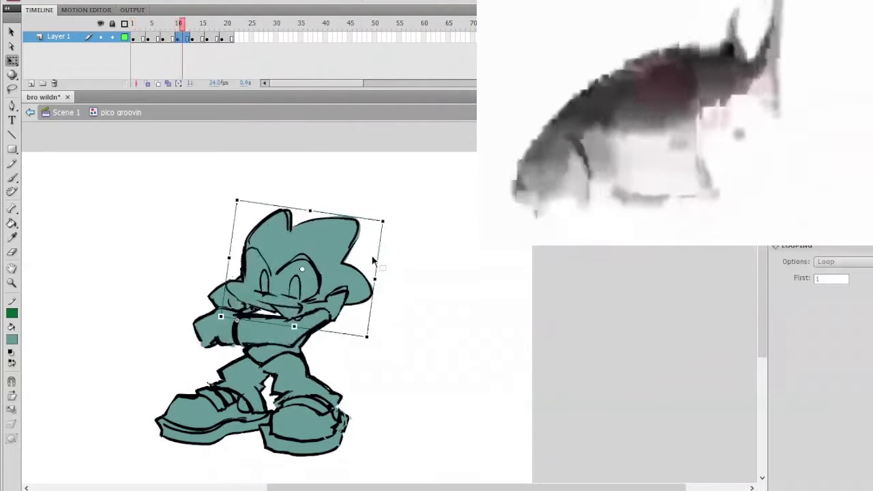
pyautogui.moveTo(372, 259); pyautogui.dragTo(378, 264)
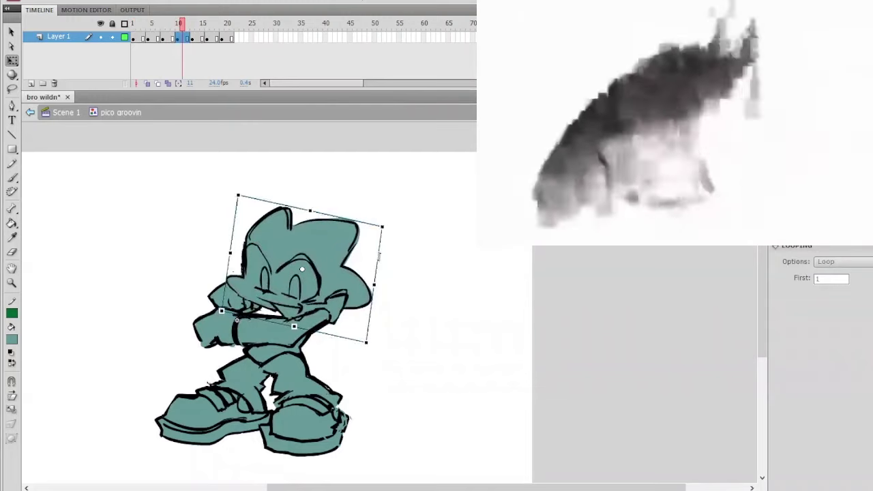
pyautogui.press('Down')
pyautogui.press('Down')
pyautogui.click(390, 193)
# Step: Compare the symbol's neighbouring poses and skew the back of the head slightly upward on the frame 19–21 pose
pyautogui.moveTo(182, 26); pyautogui.dragTo(143, 27)
pyautogui.click(231, 38)
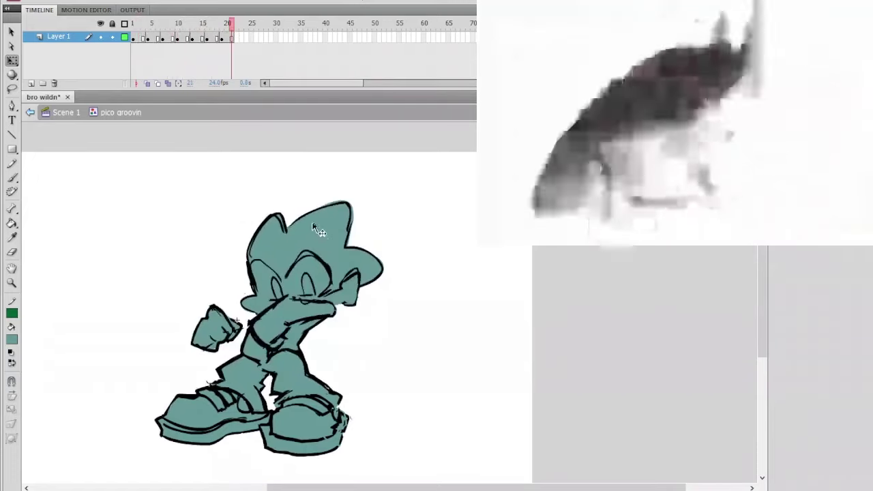
pyautogui.click(224, 31)
pyautogui.click(352, 257)
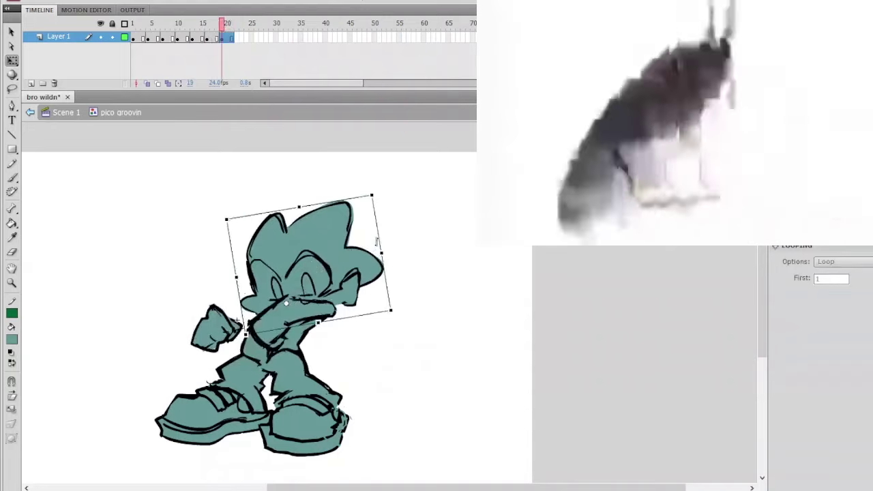
pyautogui.click(389, 217)
# Step: Return to Scene 1 and replay the dance several times from around frames 55 to 65 to review the head motion
pyautogui.click(30, 112)
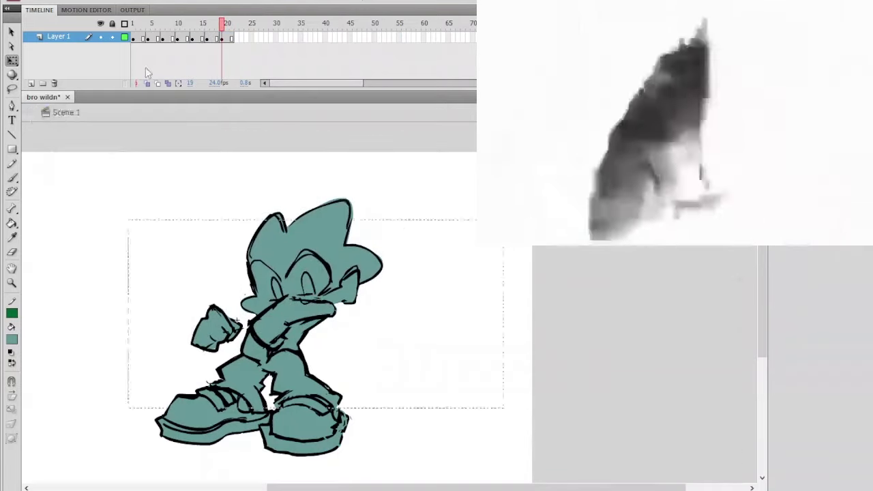
pyautogui.click(403, 26)
pyautogui.press('Return')
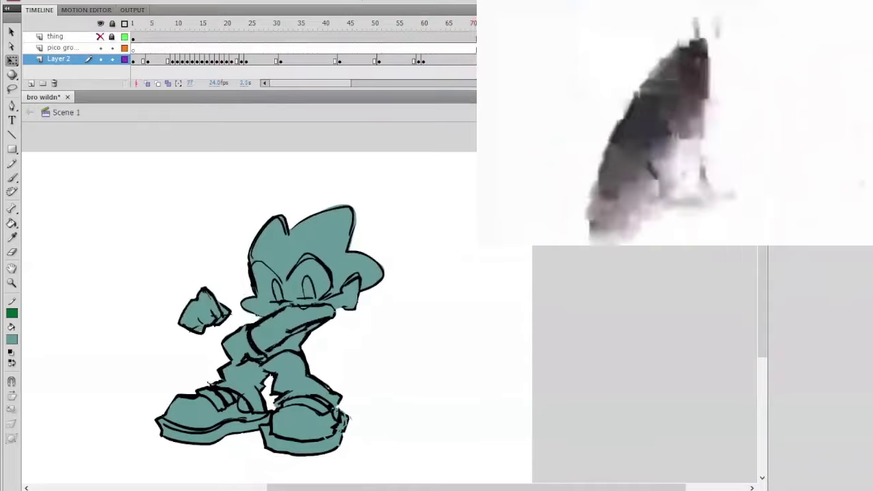
pyautogui.press('Return')
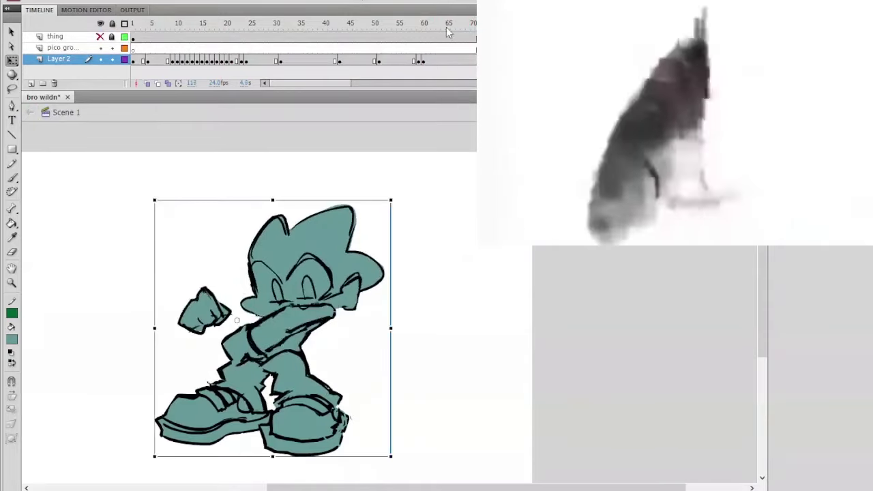
pyautogui.click(416, 28)
pyautogui.press('Return')
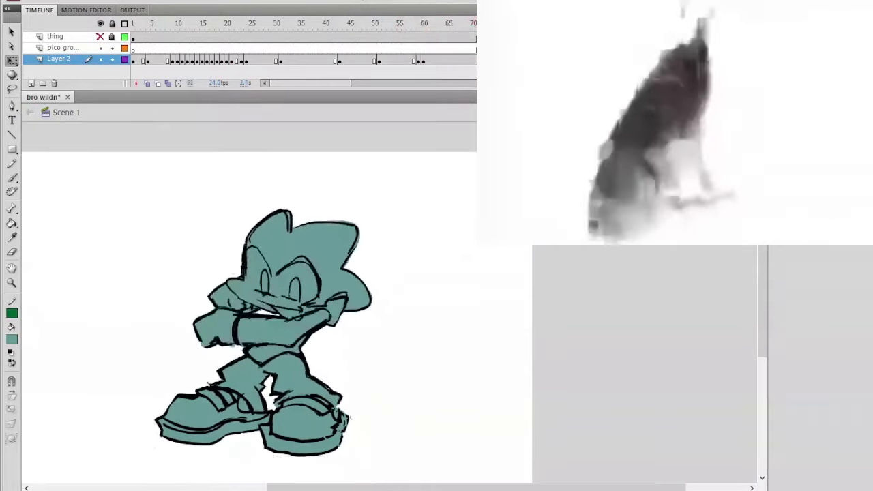
pyautogui.press('Return')
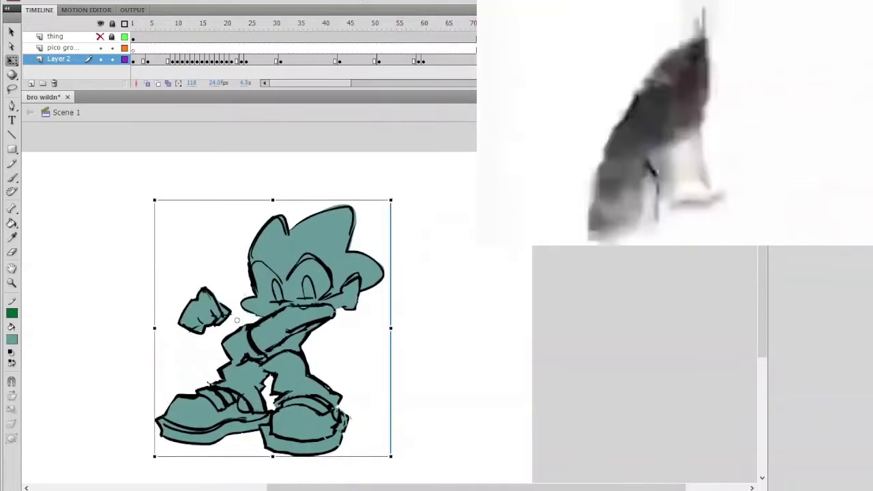
pyautogui.moveTo(419, 28); pyautogui.dragTo(449, 27)
pyautogui.press('Return')
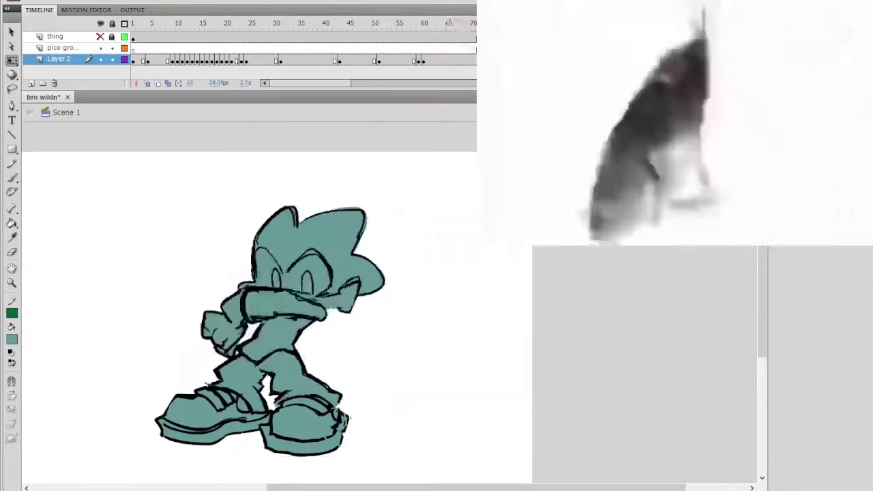
pyautogui.press('Return')
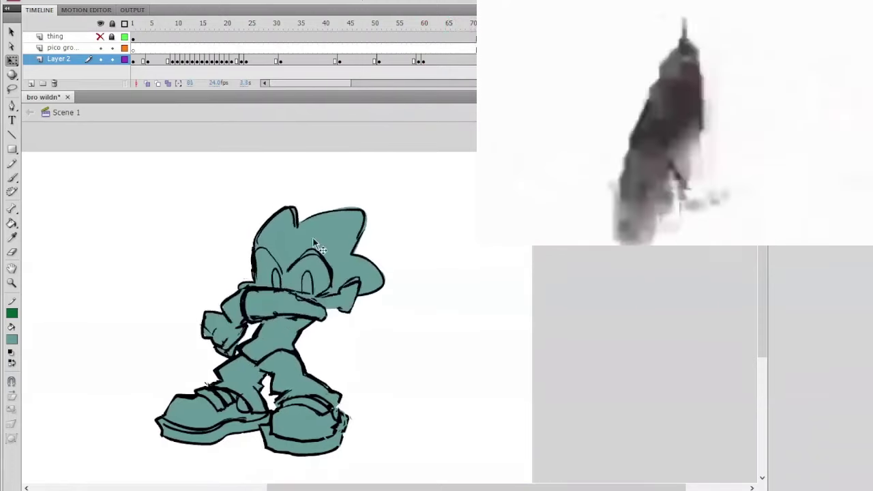
# Step: Inside the "pico groovin" symbol, slightly reposition the crossed arm's segment beneath the chin on the frame 16–18 pose
pyautogui.doubleClick(319, 261)
pyautogui.moveTo(160, 26); pyautogui.dragTo(208, 27)
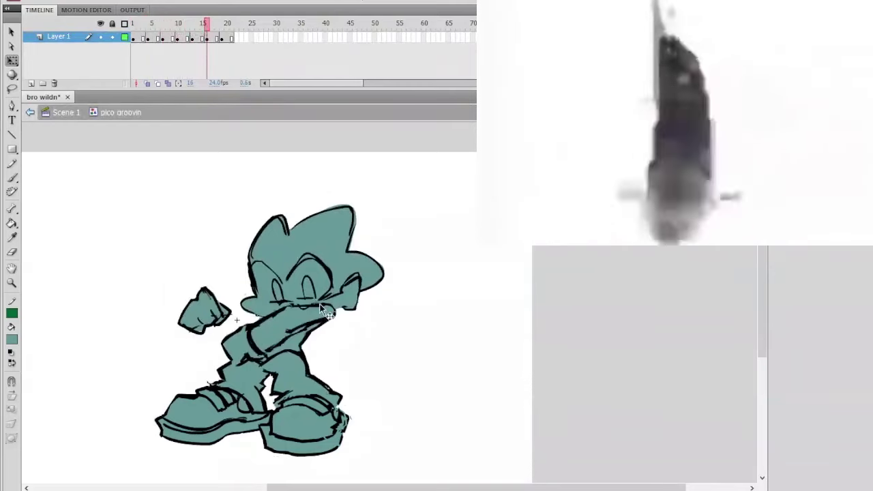
pyautogui.click(322, 309)
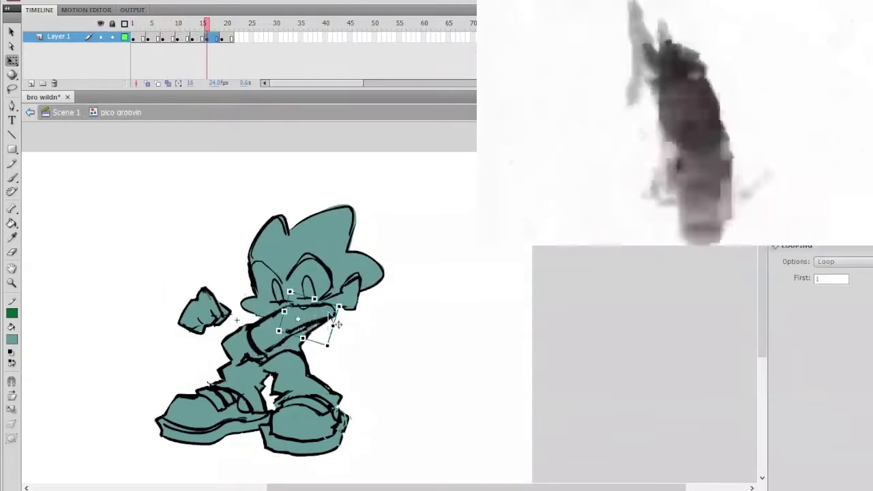
pyautogui.moveTo(343, 304); pyautogui.dragTo(345, 305)
pyautogui.click(325, 127)
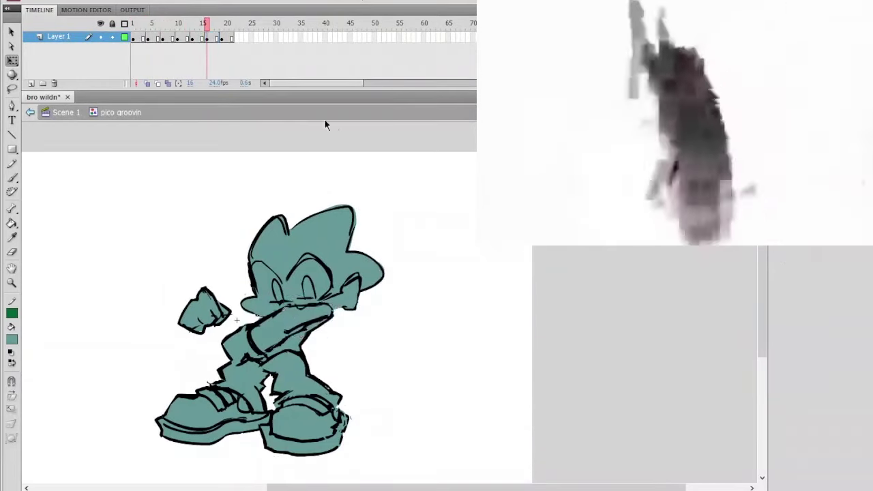
# Step: Make a matching small adjustment to the crossed arm's segment beneath the chin on the frame 19–21 pose
pyautogui.click(226, 28)
pyautogui.click(330, 308)
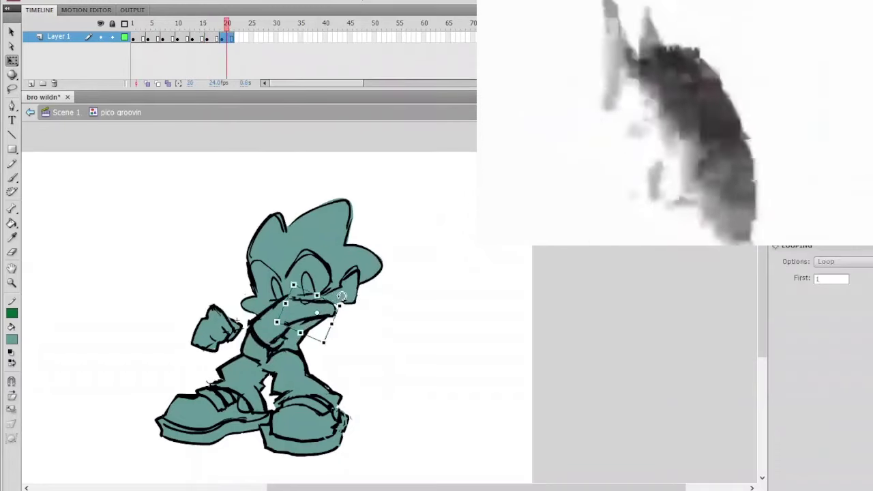
pyautogui.moveTo(343, 299); pyautogui.dragTo(342, 302)
pyautogui.click(373, 184)
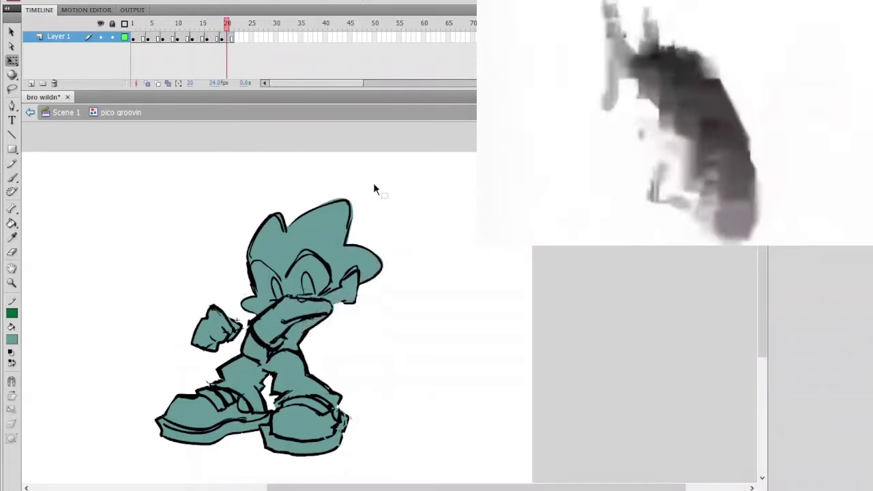
# Step: Compare the symbol's poses and slightly rotate the crossed arm's segment beneath the chin on the frame 16–18 pose
pyautogui.moveTo(219, 26); pyautogui.dragTo(235, 32)
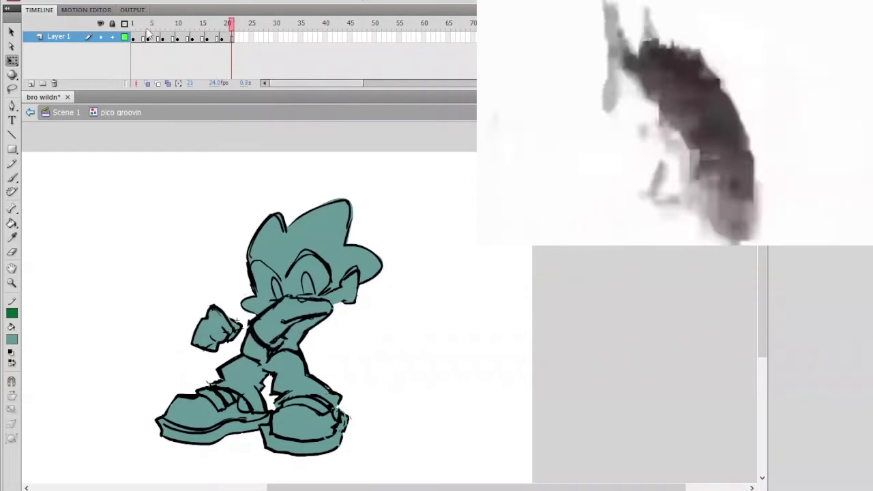
pyautogui.click(148, 31)
pyautogui.moveTo(159, 33); pyautogui.dragTo(212, 45)
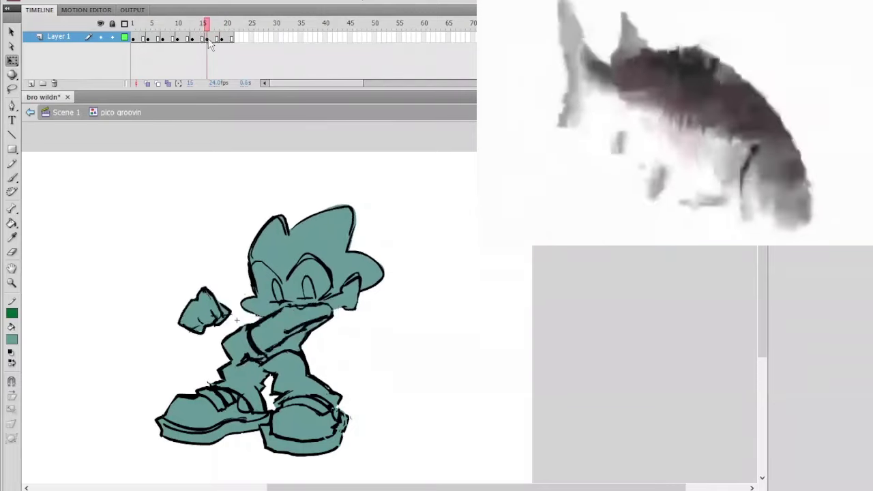
pyautogui.click(317, 307)
pyautogui.moveTo(339, 298); pyautogui.dragTo(343, 297)
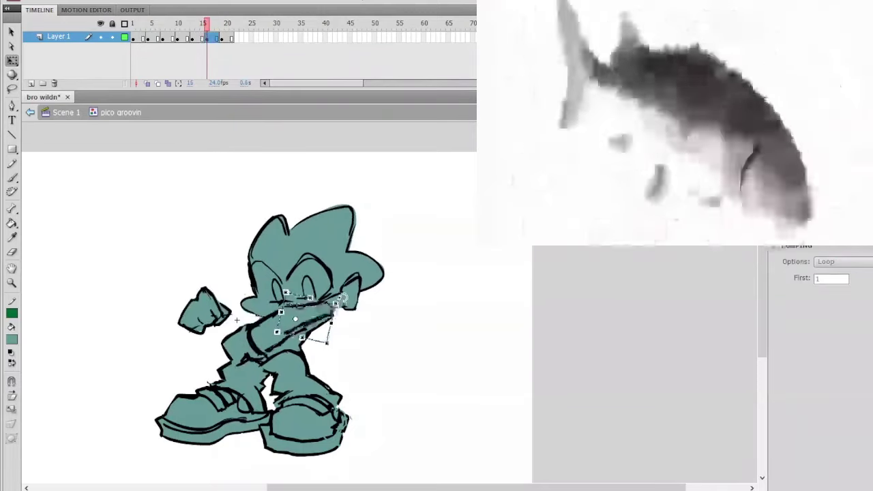
# Step: Give the crossed arm's segment beneath the chin the same slight rotation on the frame 19–21 pose
pyautogui.moveTo(203, 25); pyautogui.dragTo(222, 30)
pyautogui.click(323, 304)
pyautogui.moveTo(341, 294); pyautogui.dragTo(345, 292)
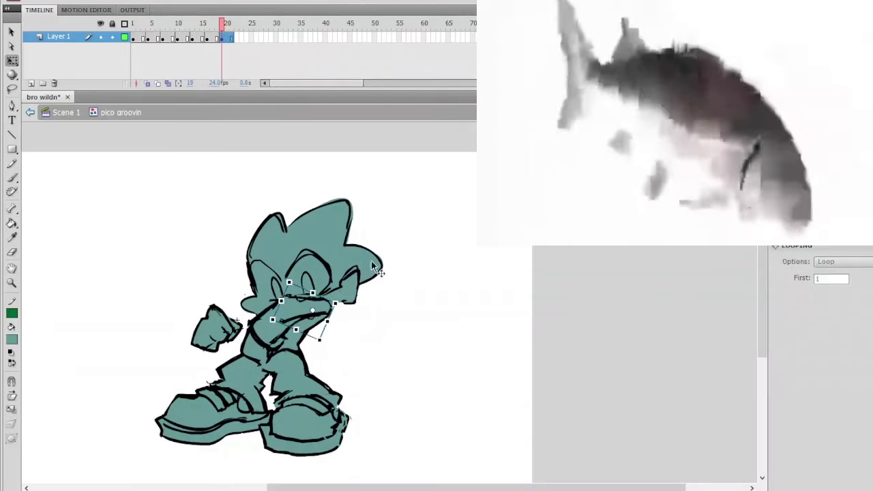
# Step: Scrub through the symbol's poses, return to Scene 1 and replay the dance several times to review the arm motion
pyautogui.click(373, 189)
pyautogui.moveTo(145, 28); pyautogui.dragTo(230, 34)
pyautogui.click(31, 113)
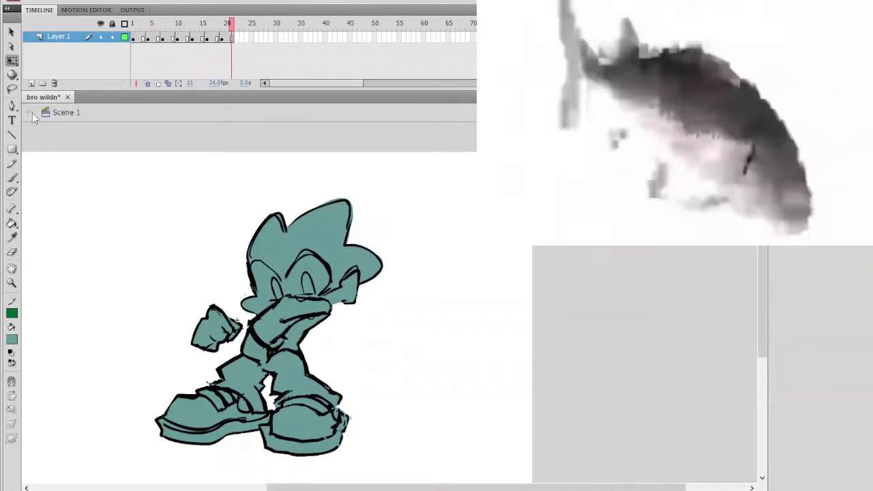
pyautogui.moveTo(413, 29)
pyautogui.mouseDown()
pyautogui.moveTo(404, 27)
pyautogui.moveTo(413, 27)
pyautogui.mouseUp()
pyautogui.press('Return')
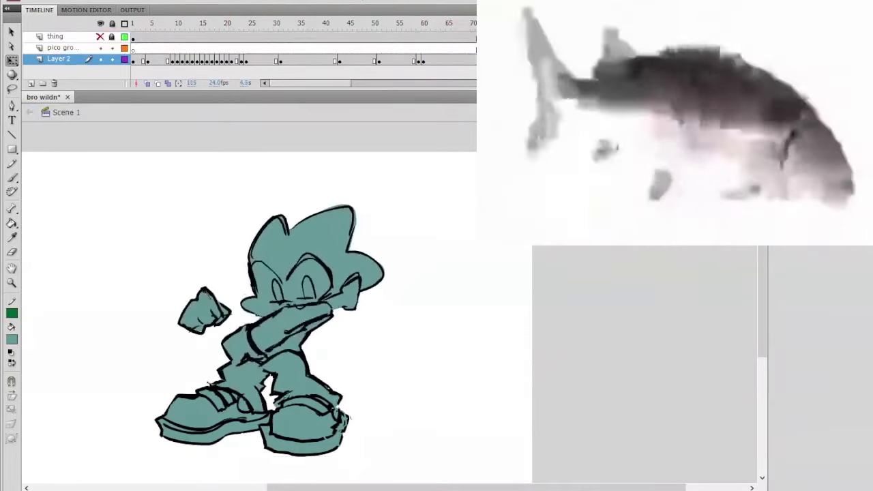
pyautogui.moveTo(400, 28); pyautogui.dragTo(509, 72)
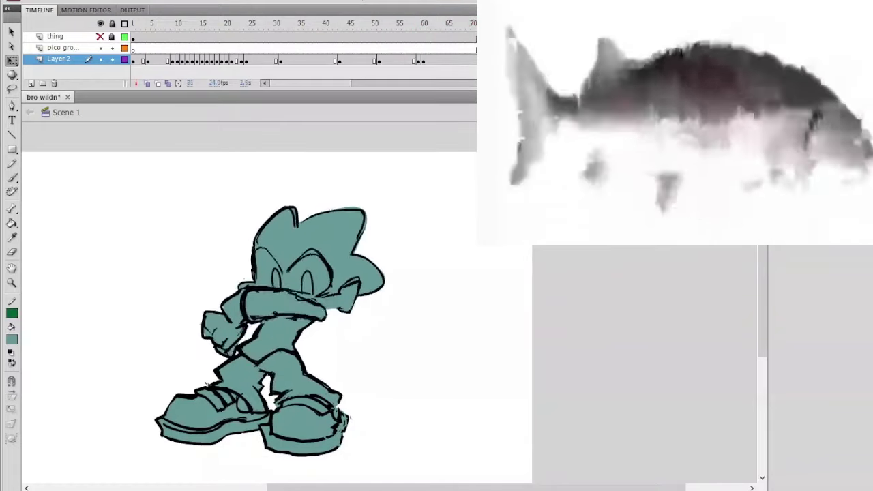
pyautogui.press('Return')
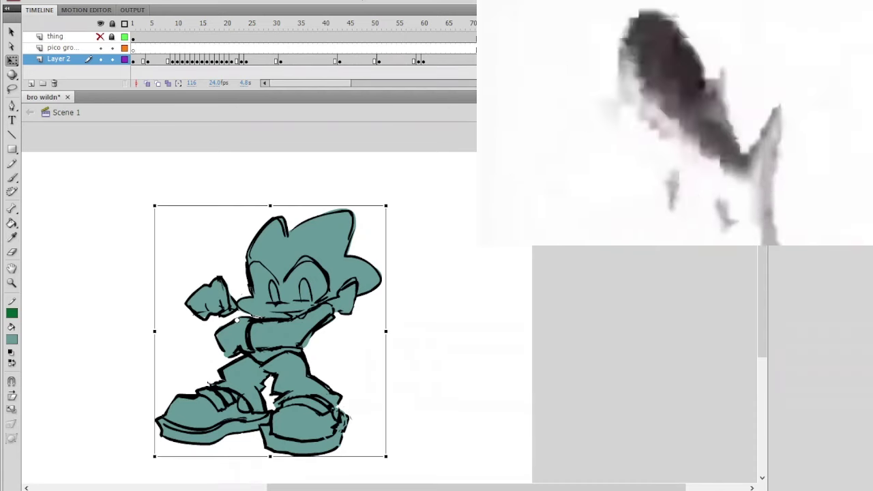
pyautogui.click(422, 298)
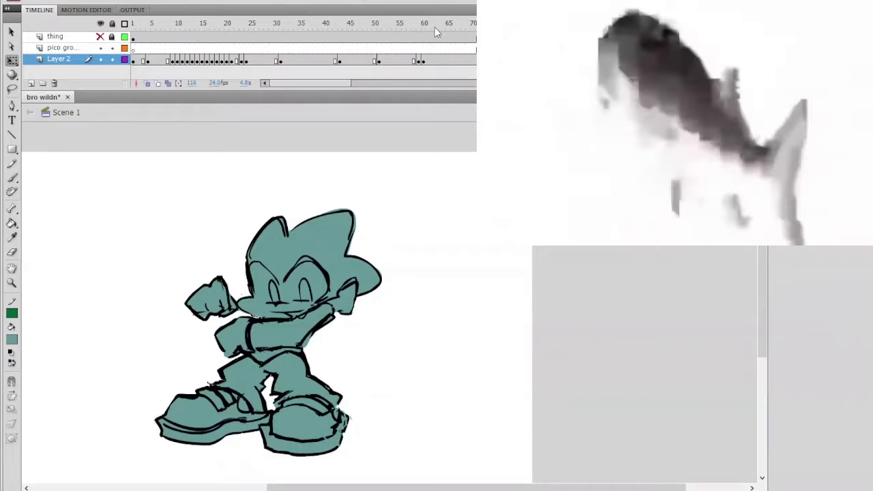
pyautogui.click(410, 29)
pyautogui.press('Return')
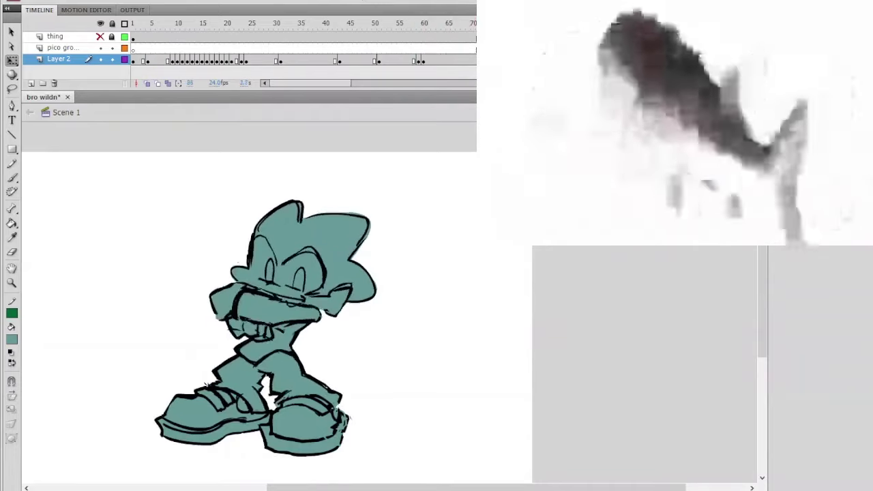
# Step: Try a new Layer 2 keyframe at frame 102 with the dancer flipped horizontally
pyautogui.moveTo(339, 85); pyautogui.dragTo(371, 83)
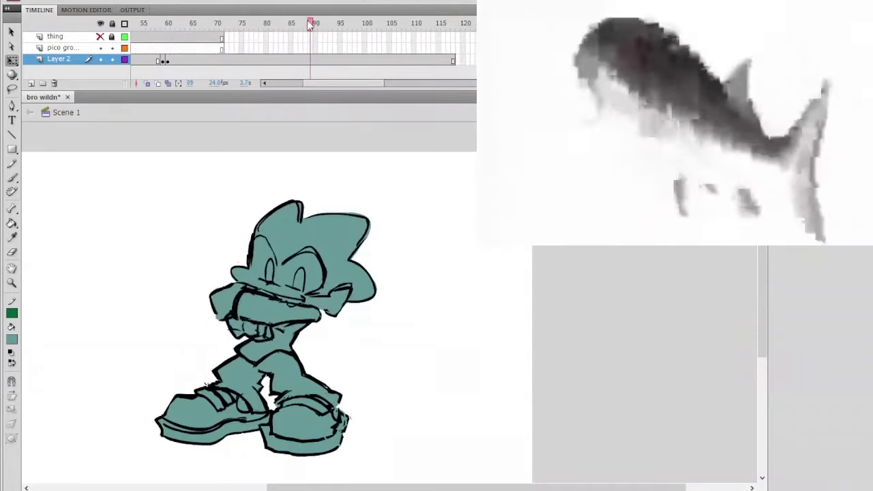
pyautogui.moveTo(311, 26); pyautogui.dragTo(440, 54)
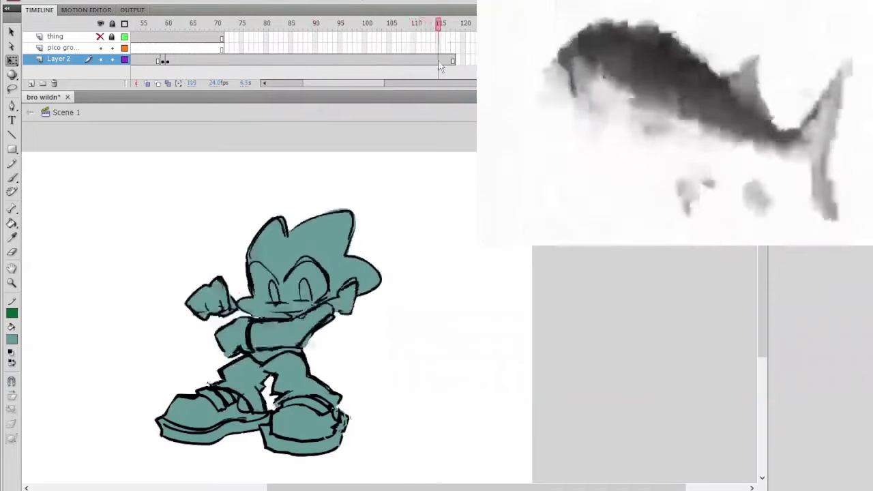
pyautogui.click(440, 60)
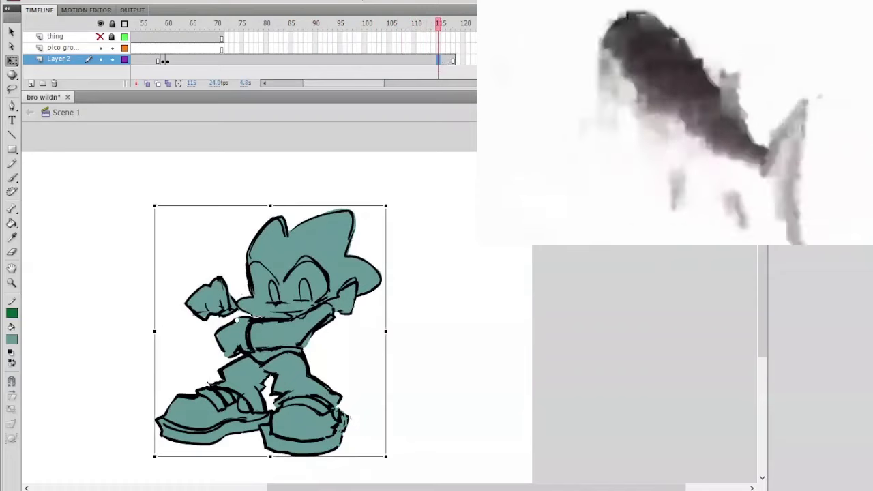
pyautogui.click(428, 132)
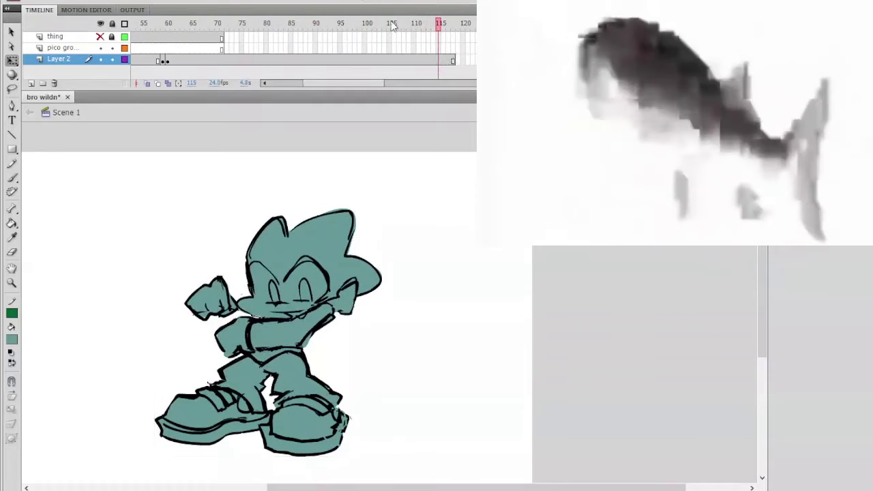
pyautogui.moveTo(398, 27); pyautogui.dragTo(377, 35)
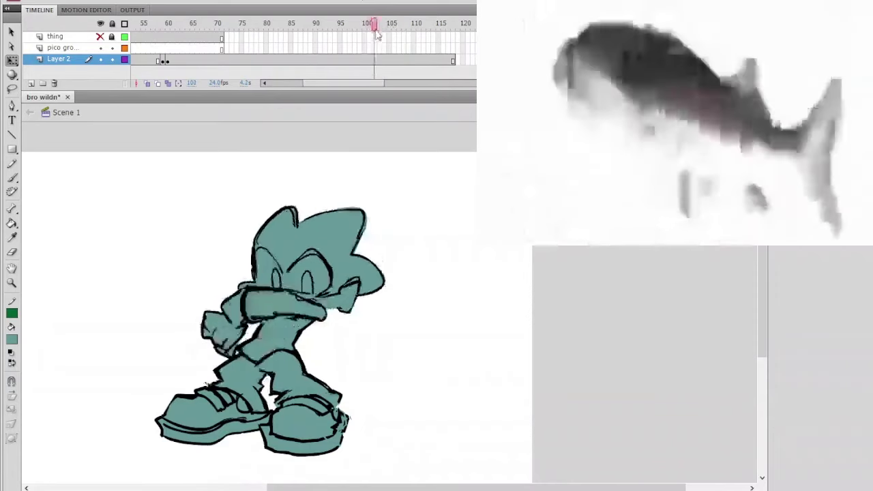
pyautogui.click(374, 60)
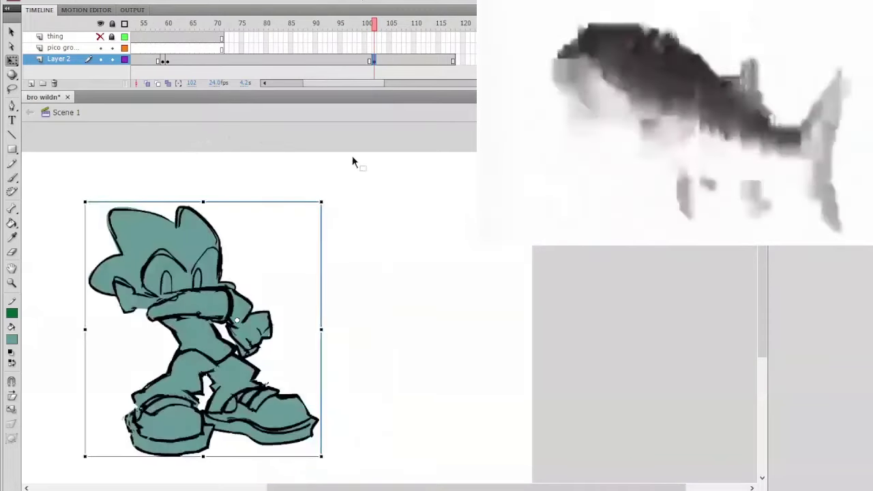
# Step: Replay the flipped section from about frame 100 and extend Layer 2 beyond frame 120
pyautogui.click(365, 26)
pyautogui.press('Return')
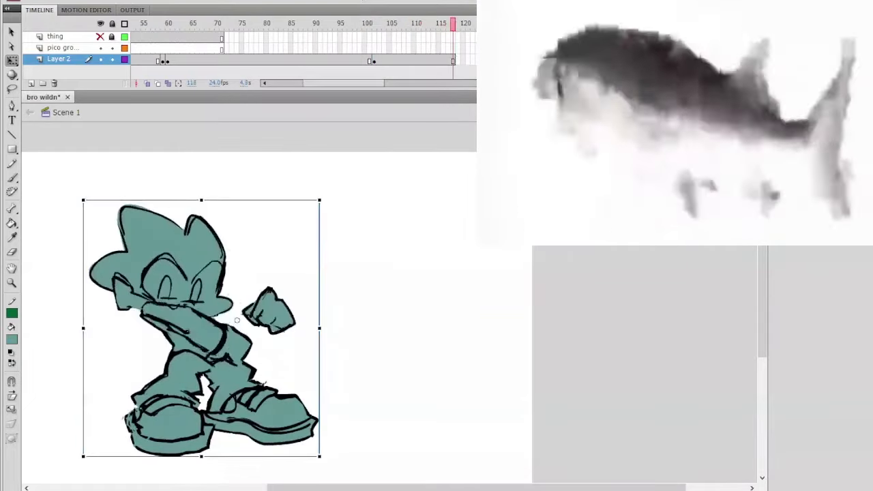
pyautogui.click(522, 60)
pyautogui.press('F5')
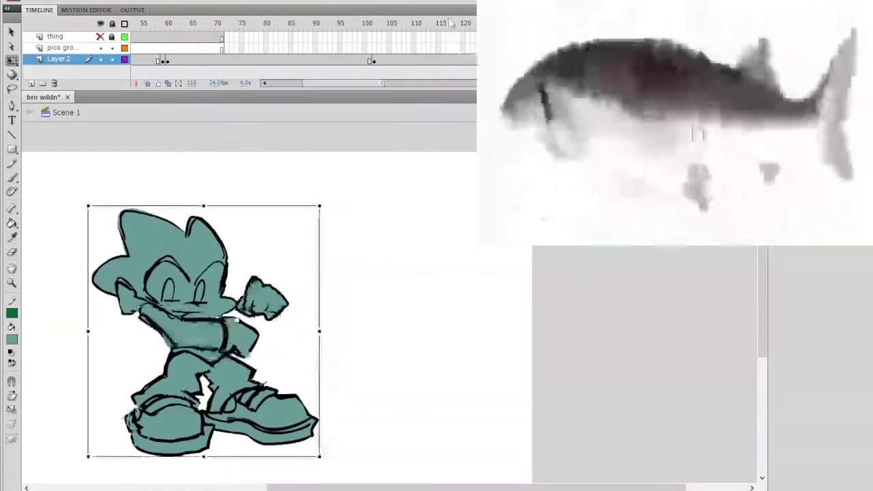
# Step: Scrub Layer 2 between frames 60 and 102 to compare the dance poses leading up to the flip
pyautogui.moveTo(296, 26); pyautogui.dragTo(335, 85)
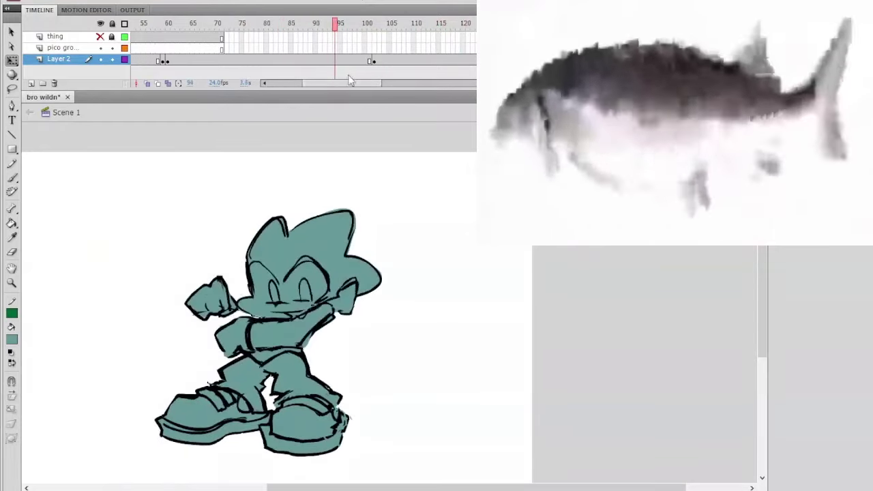
pyautogui.click(347, 29)
pyautogui.moveTo(348, 29); pyautogui.dragTo(365, 43)
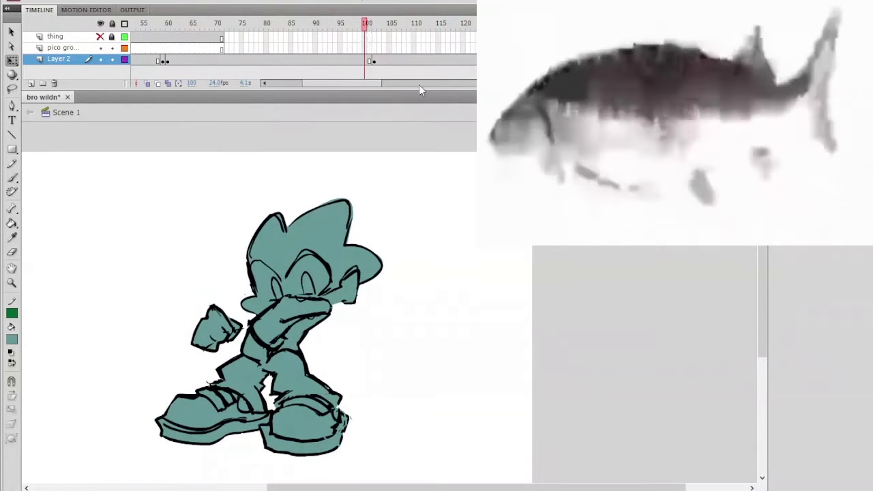
pyautogui.moveTo(368, 28); pyautogui.dragTo(302, 28)
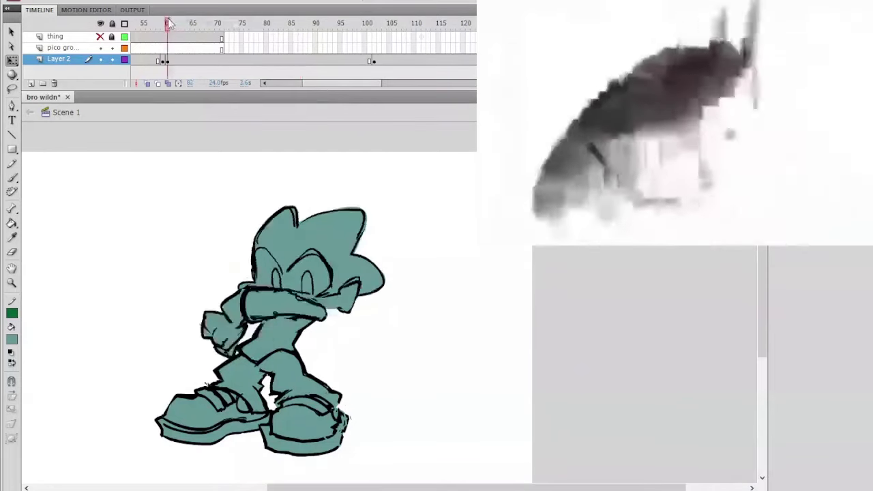
# Step: Shorten Layer 2 so that it ends at frame 118 again
pyautogui.moveTo(373, 45); pyautogui.dragTo(380, 88)
pyautogui.click(448, 60)
pyautogui.press('F7')
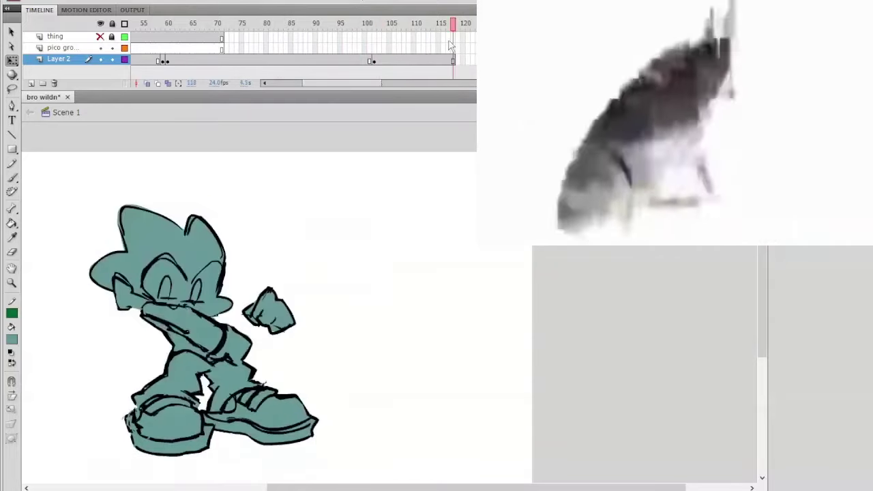
# Step: Remove the flip keyframe at frame 102 and try a new Layer 2 keyframe at frame 108
pyautogui.press(',')
pyautogui.moveTo(383, 28); pyautogui.dragTo(414, 63)
pyautogui.press('F6')
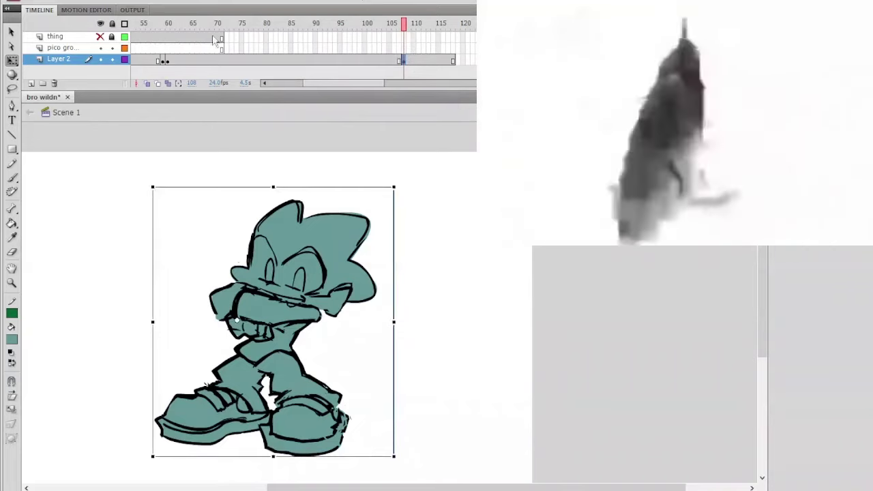
# Step: Examine the dancer's poses on the frames around the frame 108 keyframe to judge where the flip fits
pyautogui.click(188, 24)
pyautogui.moveTo(188, 36); pyautogui.dragTo(448, 90)
pyautogui.click(404, 62)
pyautogui.click(399, 63)
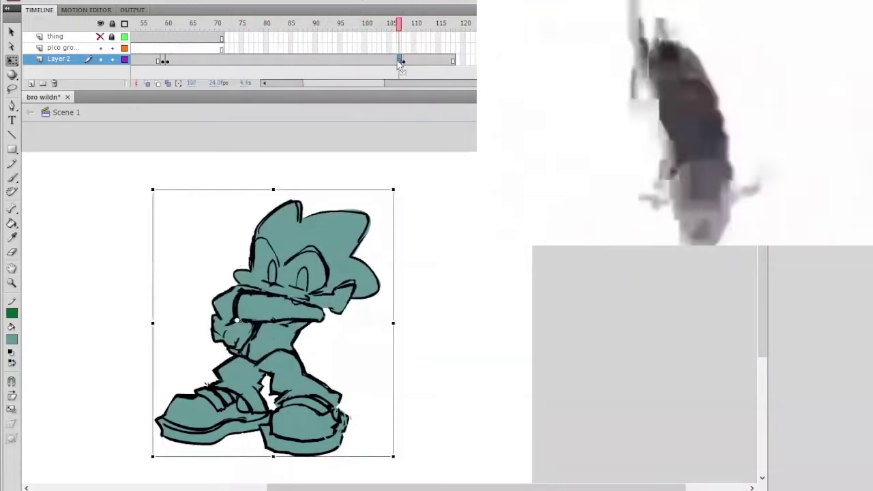
pyautogui.click(403, 61)
pyautogui.click(409, 62)
pyautogui.click(413, 62)
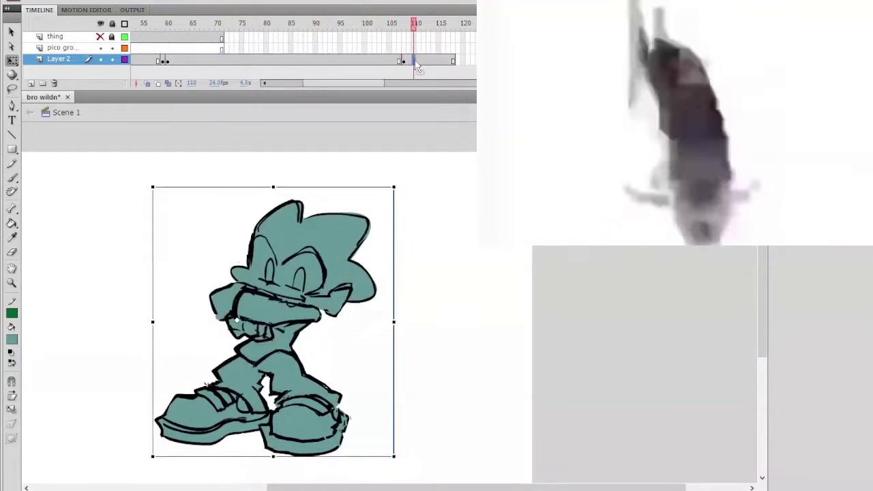
pyautogui.click(420, 60)
pyautogui.press(',')
pyautogui.press(',')
pyautogui.press(',')
pyautogui.press(',')
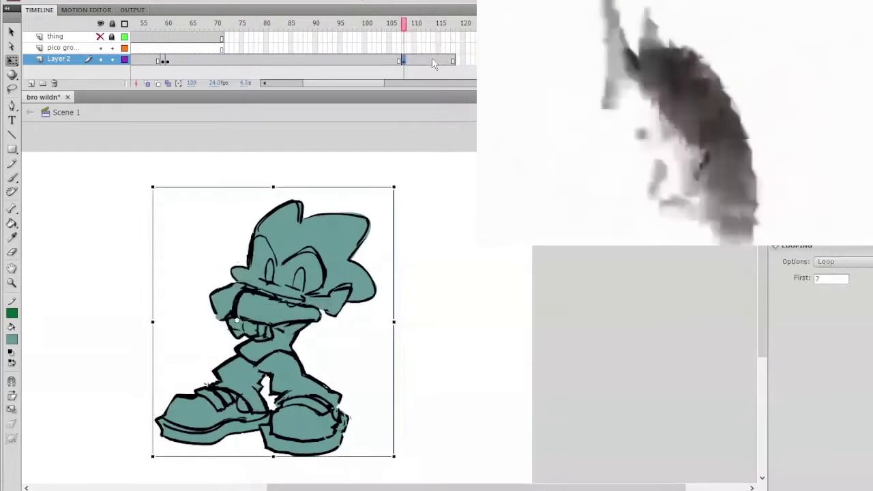
# Step: Replay the section after frame 108 and undo the keyframe inserted there
pyautogui.press('Return')
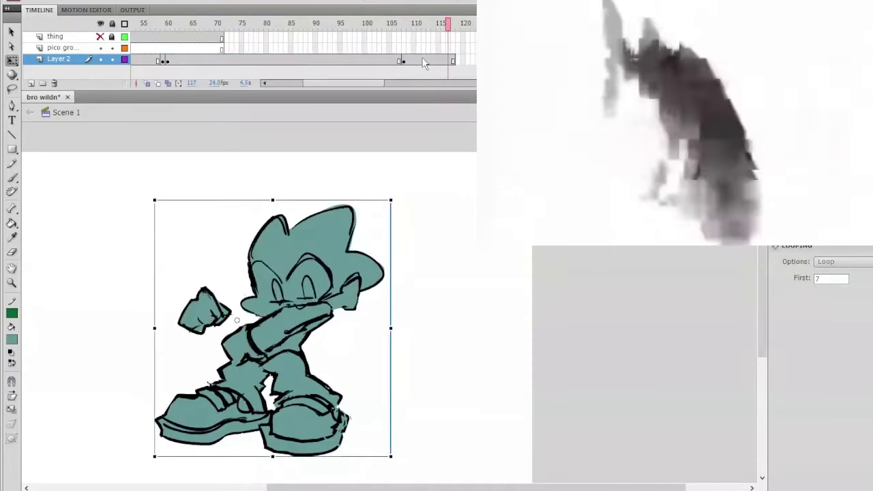
pyautogui.hotkey('ctrl', 'z')
pyautogui.hotkey('ctrl', 'z')
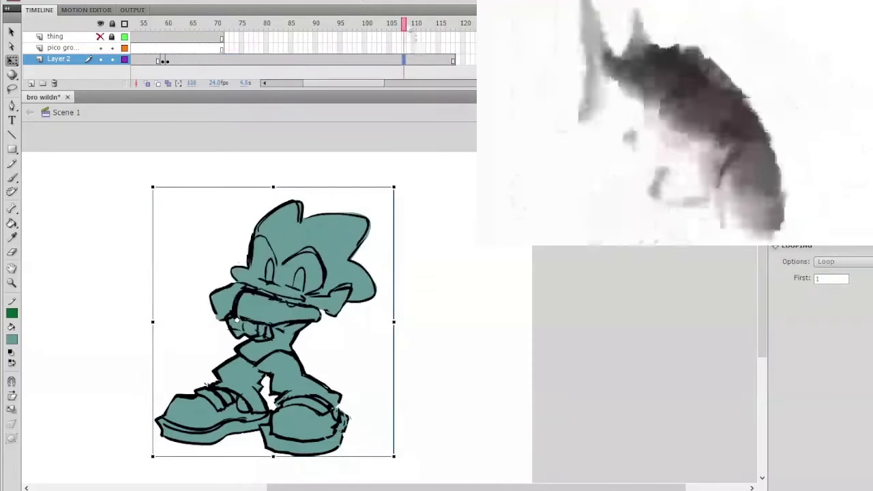
# Step: Insert a keyframe at frame 111 on Layer 2 and flip the dancer horizontally from that frame
pyautogui.moveTo(406, 26); pyautogui.dragTo(419, 28)
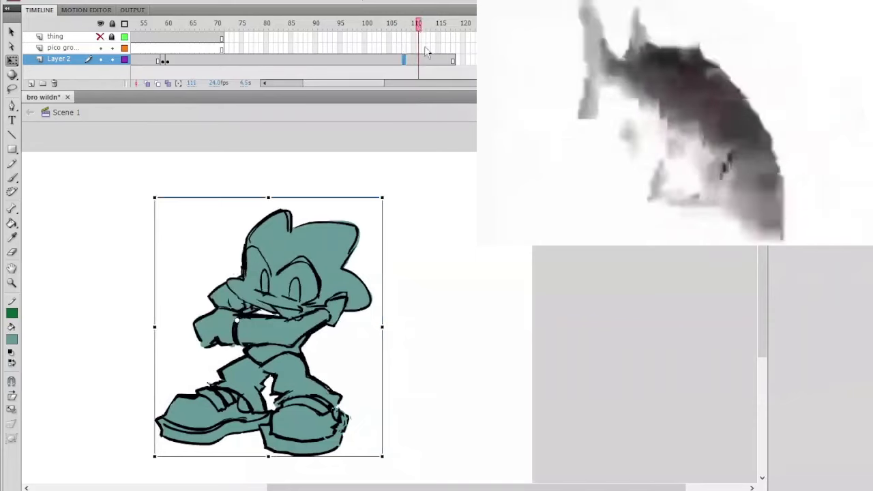
pyautogui.click(420, 60)
pyautogui.press('F6')
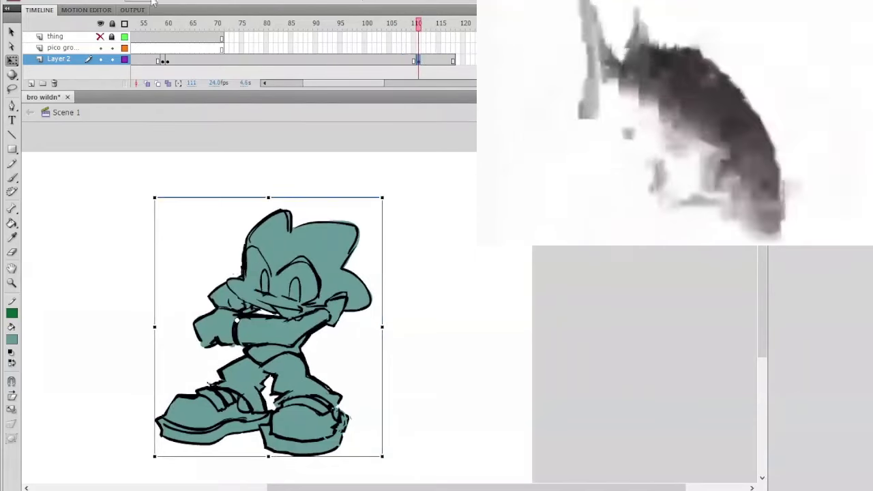
pyautogui.click(336, 264)
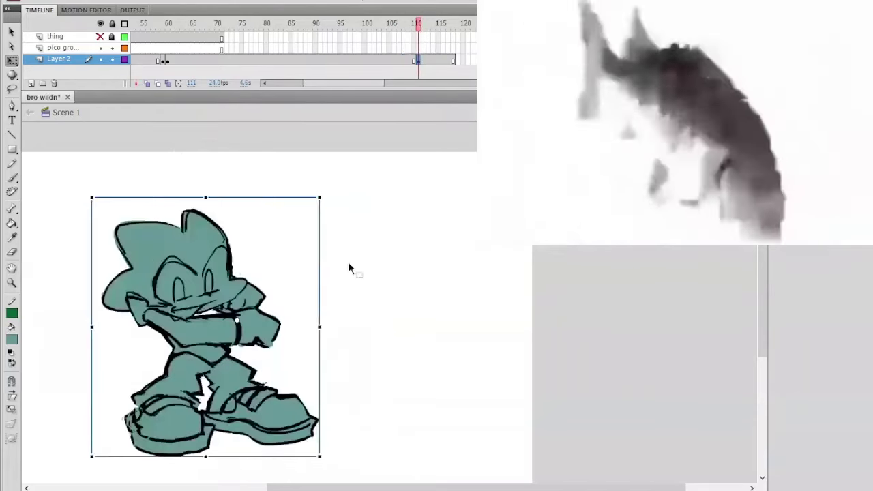
pyautogui.click(411, 134)
# Step: Select the flipped dancer at frame 111 on Layer 2 and nudge him slightly to the right
pyautogui.moveTo(417, 24)
pyautogui.mouseDown()
pyautogui.moveTo(402, 25)
pyautogui.moveTo(419, 31)
pyautogui.mouseUp()
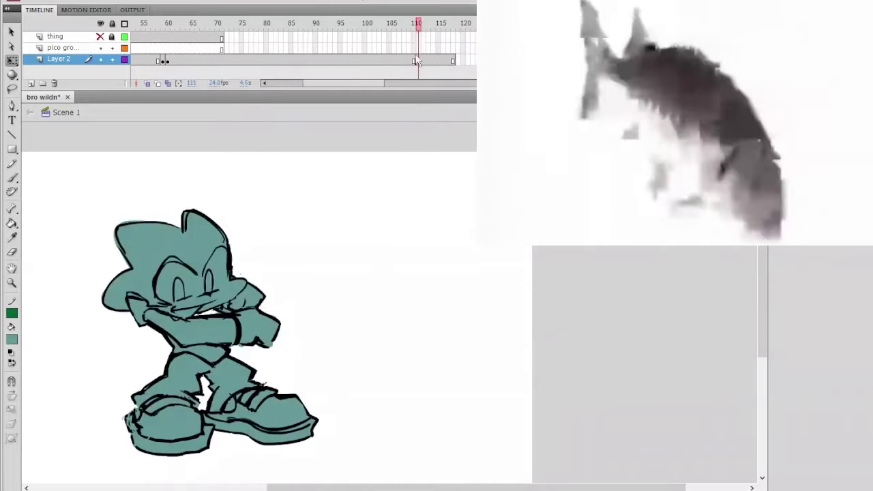
pyautogui.click(415, 62)
pyautogui.click(421, 62)
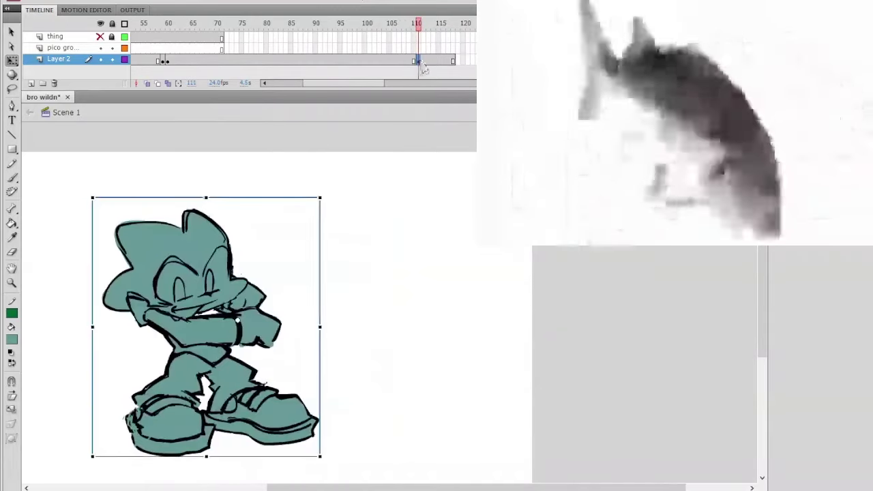
pyautogui.press('Right')
pyautogui.press('Right')
pyautogui.press('Right')
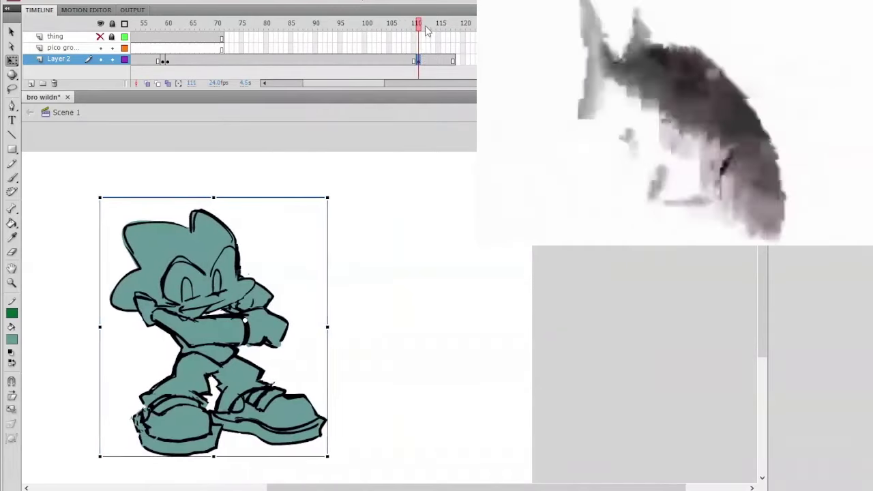
pyautogui.moveTo(421, 23); pyautogui.dragTo(420, 25)
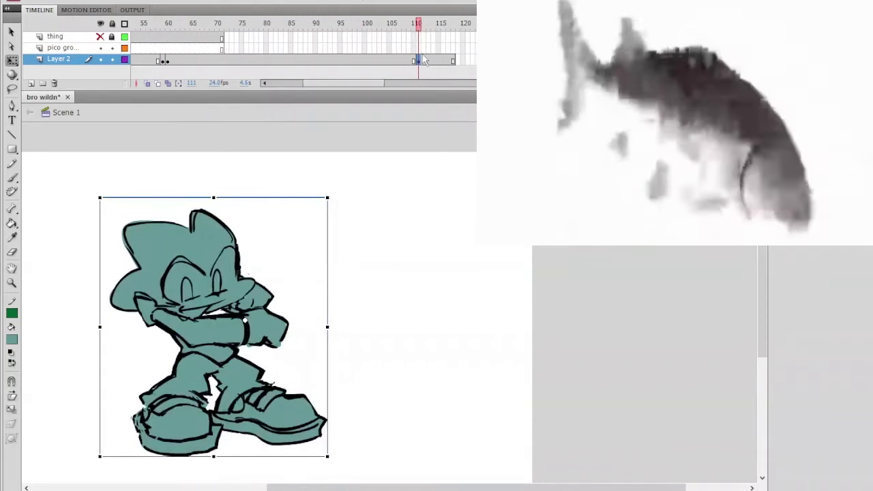
# Step: Show the neighbouring frames as onion skins and move the flipped dancer further right so he overlaps the preceding pose's stance
pyautogui.click(148, 82)
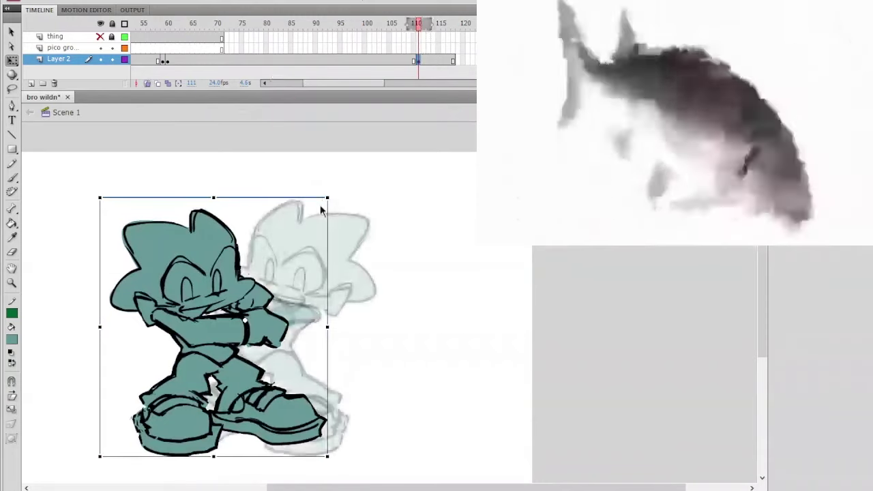
pyautogui.moveTo(240, 353); pyautogui.dragTo(286, 353)
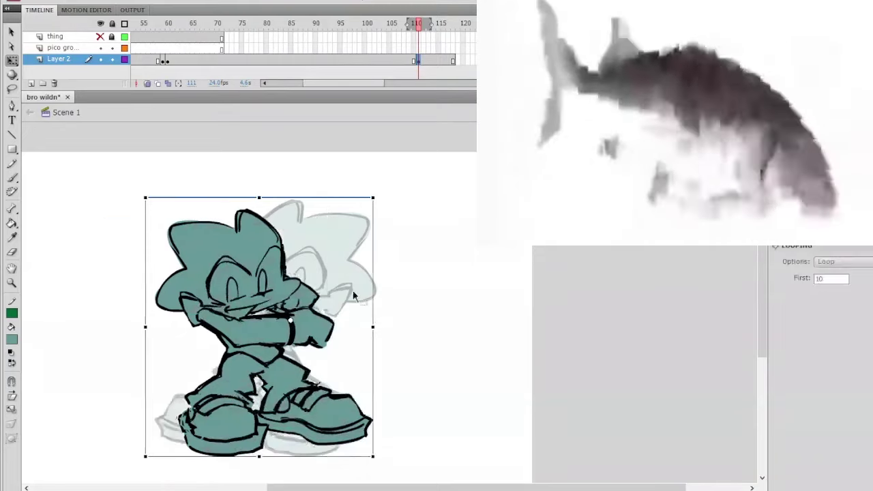
pyautogui.click(387, 269)
# Step: Hide the onion skins and review the motion of the flipped section after frame 111
pyautogui.moveTo(421, 25)
pyautogui.mouseDown()
pyautogui.moveTo(414, 27)
pyautogui.moveTo(427, 28)
pyautogui.mouseUp()
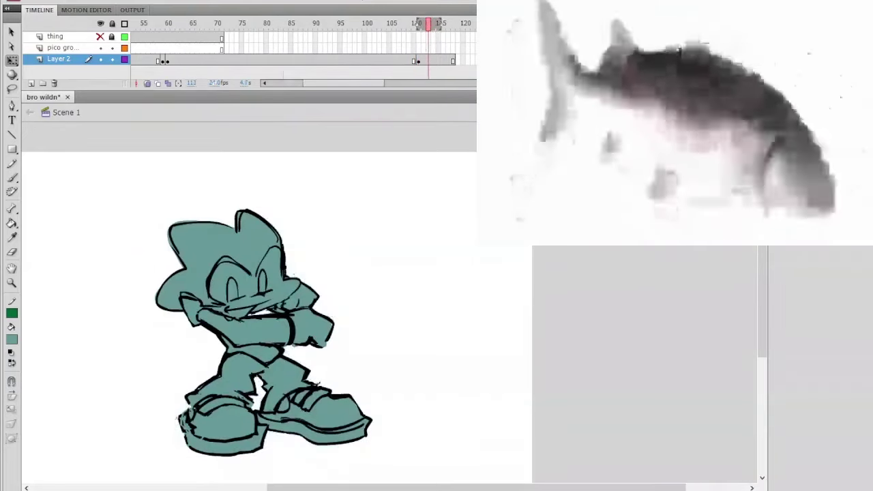
pyautogui.click(147, 83)
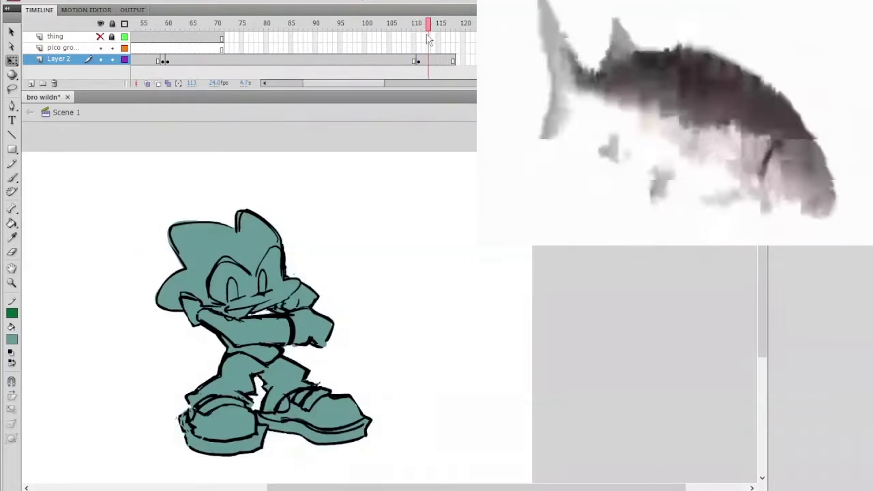
pyautogui.moveTo(428, 40); pyautogui.dragTo(465, 26)
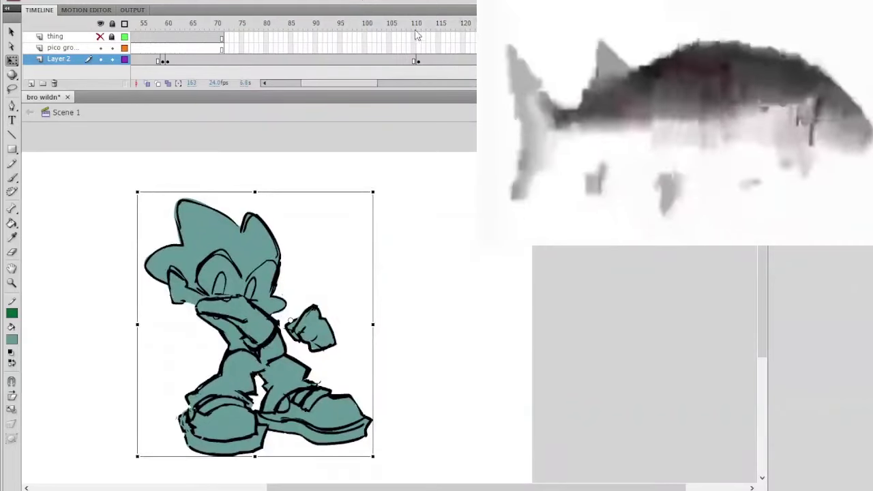
# Step: Make frame 111 on Layer 2 an empty keyframe and extend it through frame 115, ahead of the flipped dancer
pyautogui.click(416, 60)
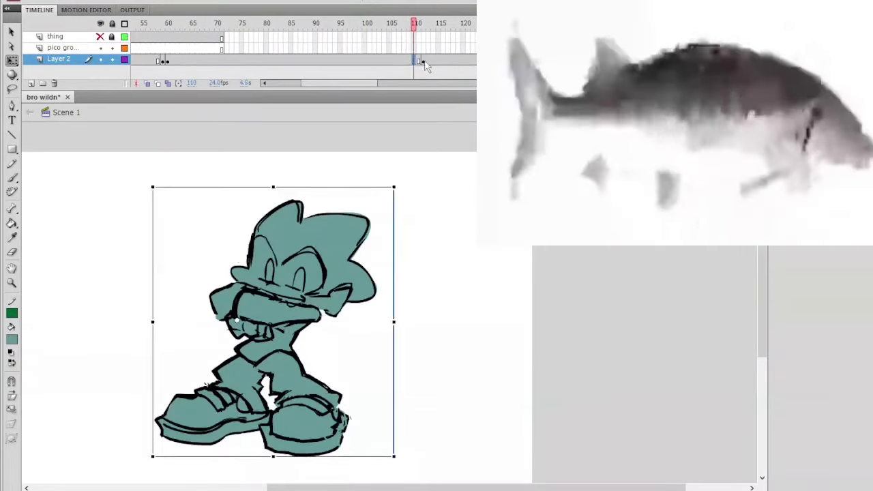
pyautogui.click(419, 61)
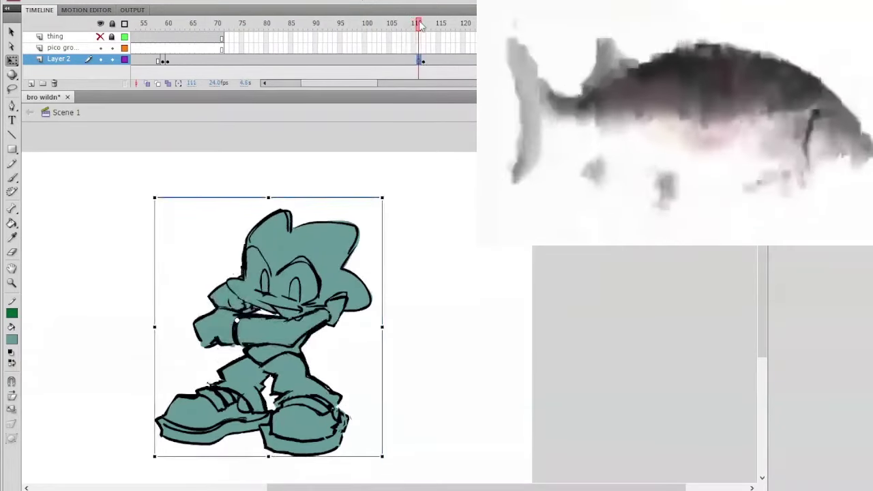
pyautogui.moveTo(427, 25)
pyautogui.mouseDown()
pyautogui.moveTo(440, 31)
pyautogui.moveTo(420, 39)
pyautogui.mouseUp()
pyautogui.press('Delete')
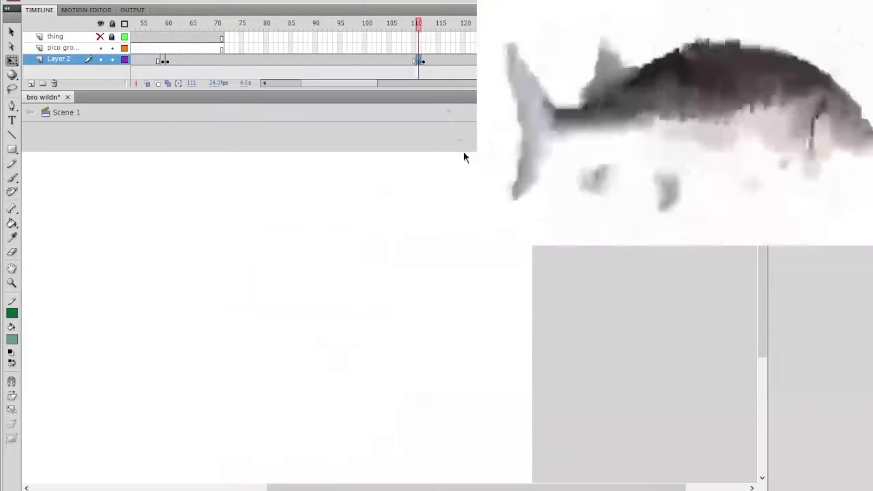
pyautogui.press('F5')
pyautogui.press('F5')
pyautogui.press('F5')
pyautogui.press('F5')
# Step: Turn on onion skinning and compare the dancer's poses on either side of the empty frames 111 to 115
pyautogui.click(181, 83)
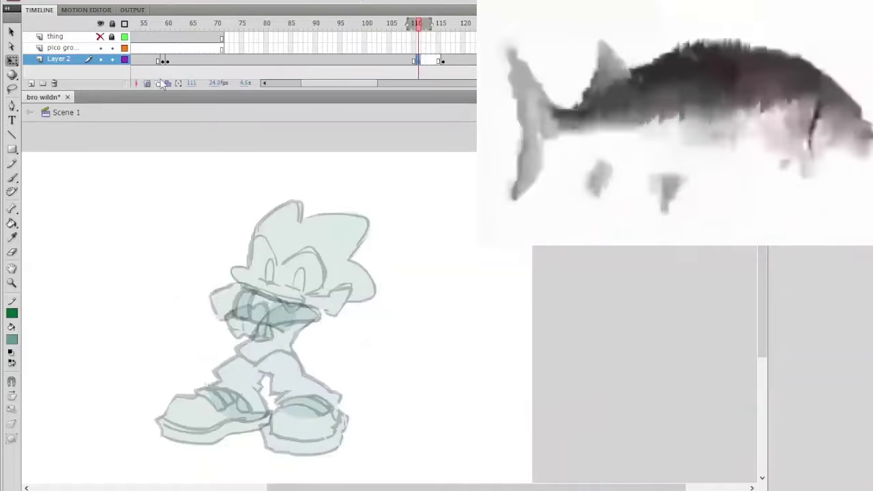
pyautogui.click(440, 24)
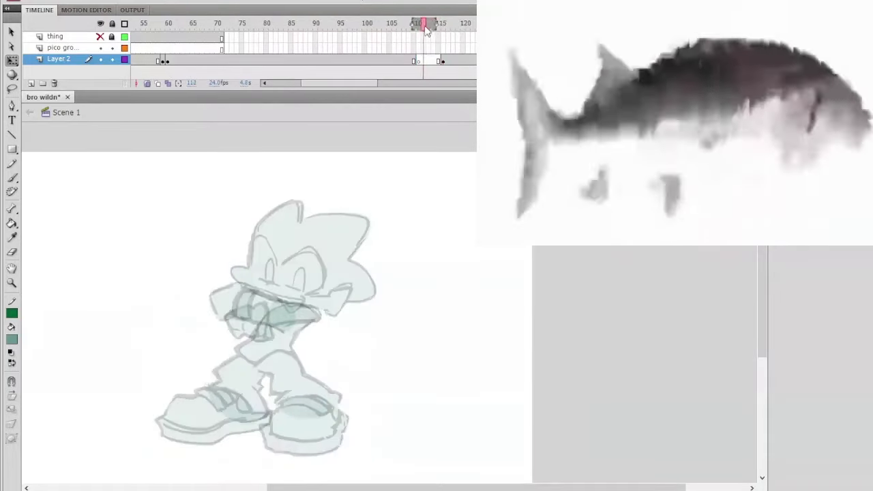
pyautogui.click(443, 26)
pyautogui.click(420, 28)
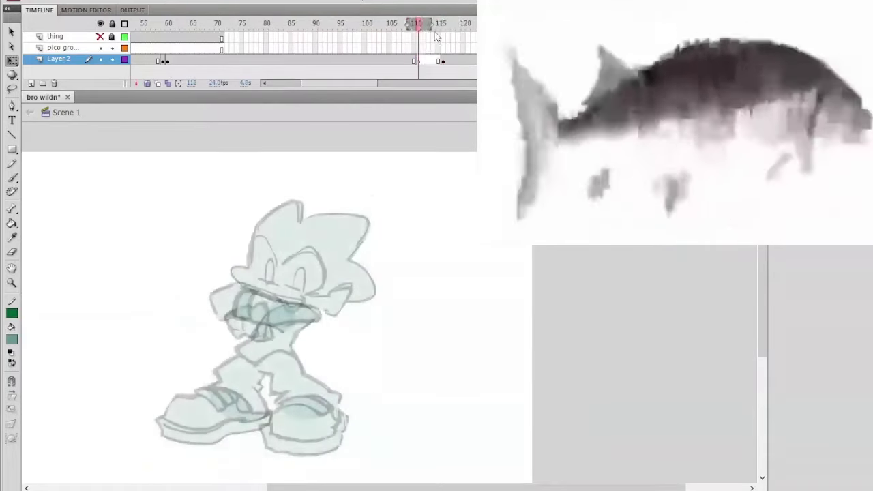
pyautogui.click(445, 26)
pyautogui.click(419, 27)
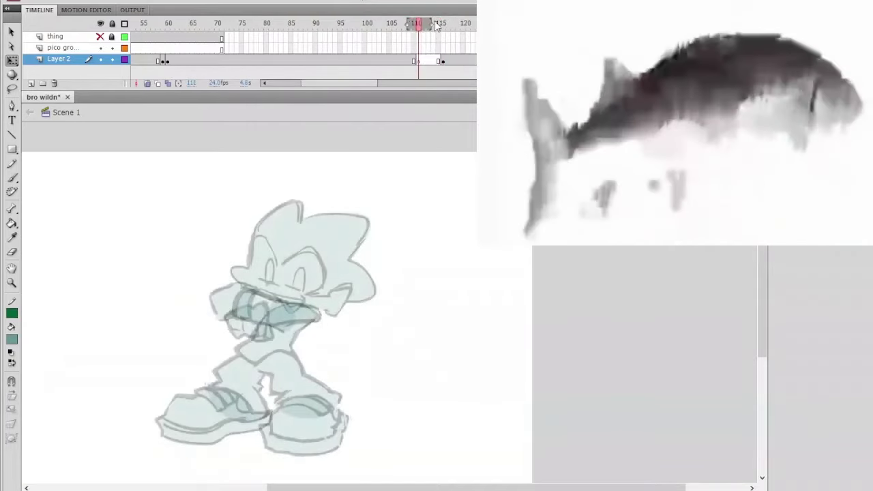
pyautogui.click(440, 26)
pyautogui.click(423, 26)
pyautogui.click(439, 26)
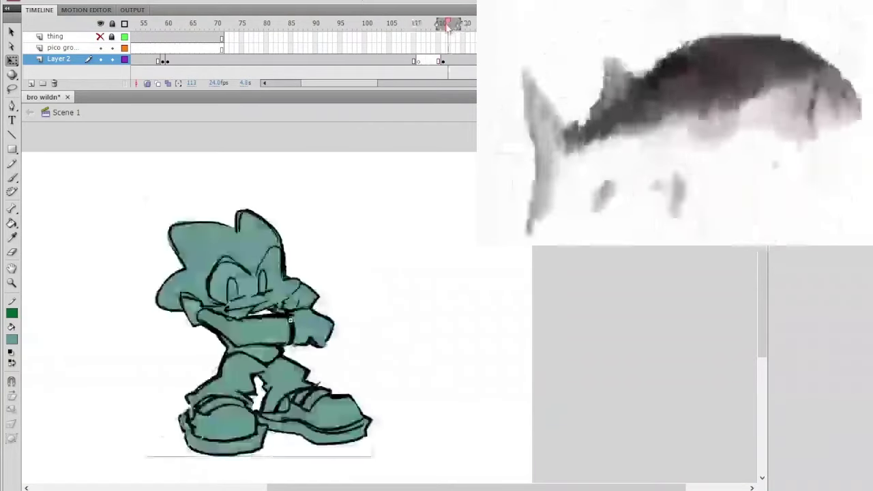
pyautogui.click(423, 26)
pyautogui.click(447, 26)
pyautogui.click(419, 26)
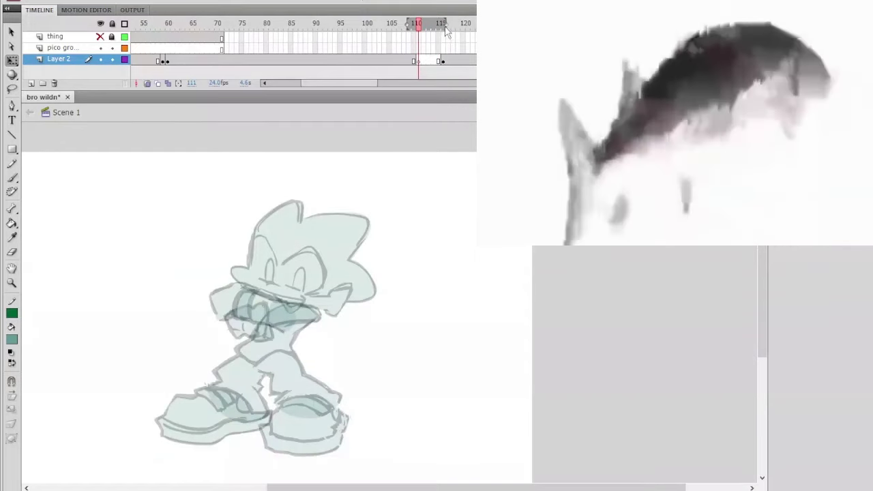
# Step: Extend the onion skin range past frame 116 to include the flipped pose, and set up the Brush with a black fill
pyautogui.moveTo(442, 23); pyautogui.dragTo(455, 23)
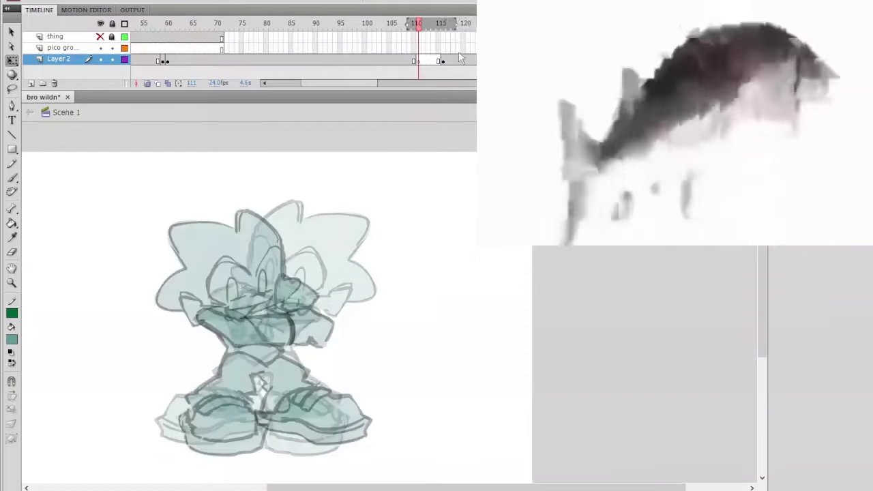
pyautogui.click(13, 340)
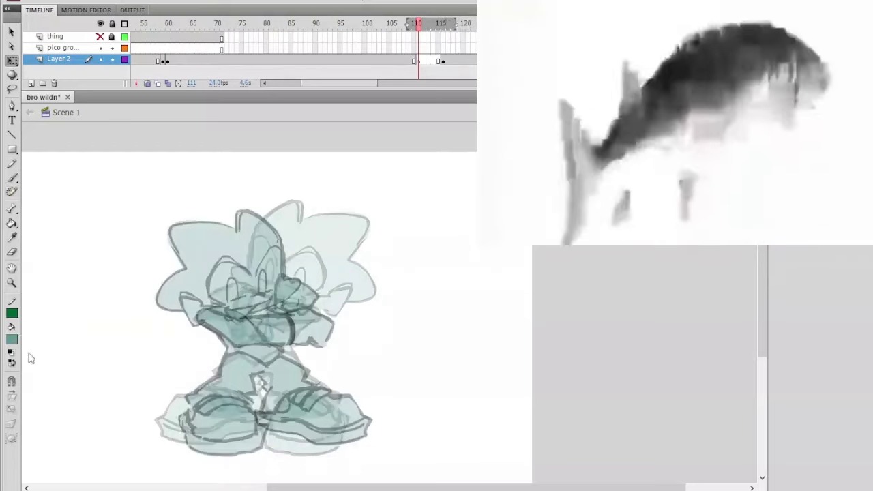
pyautogui.click(24, 359)
pyautogui.click(13, 178)
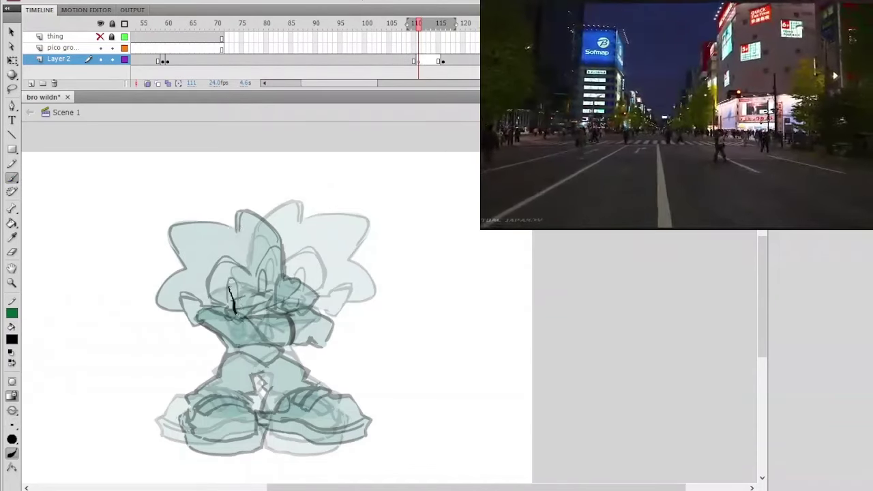
# Step: Sketch the in-between head's curved jaw line and both ears at frame 111, between the two onion-skinned poses
pyautogui.moveTo(235, 312)
pyautogui.mouseDown()
pyautogui.moveTo(229, 289)
pyautogui.moveTo(299, 319)
pyautogui.moveTo(320, 309)
pyautogui.mouseUp()
pyautogui.hotkey('ctrl', 'z')
pyautogui.moveTo(237, 313); pyautogui.dragTo(230, 292)
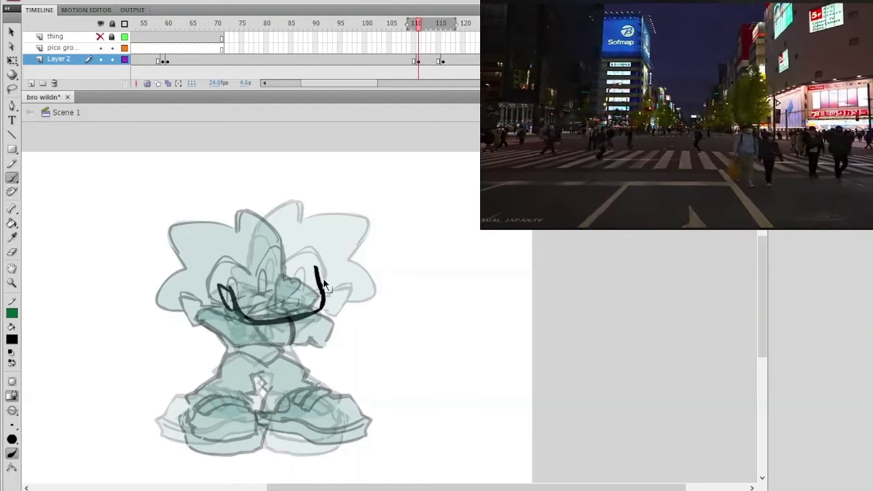
pyautogui.hotkey('ctrl', 'z')
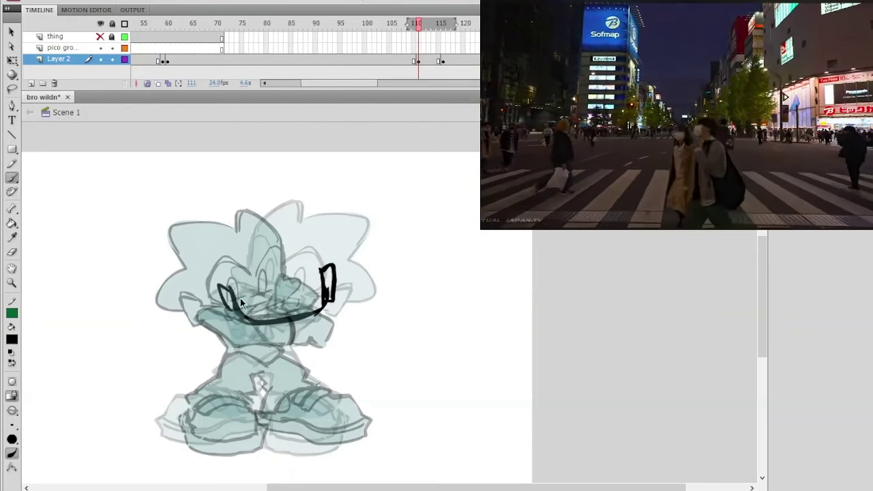
pyautogui.click(14, 250)
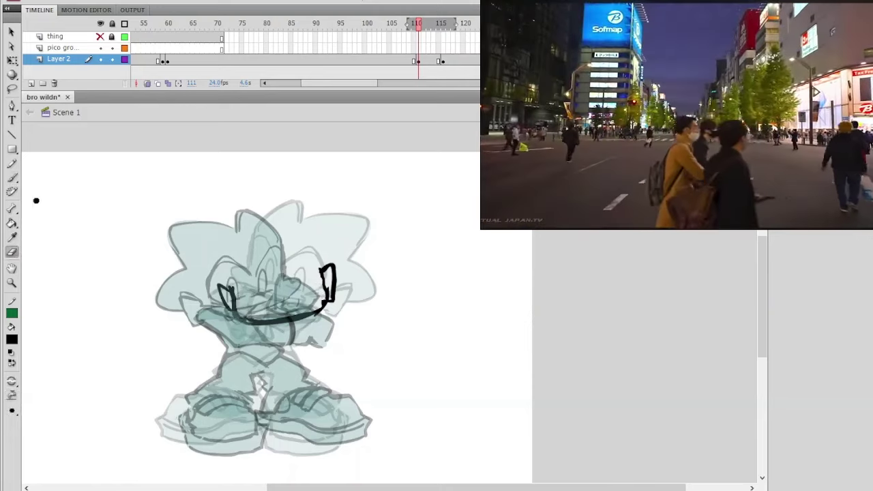
pyautogui.press('b')
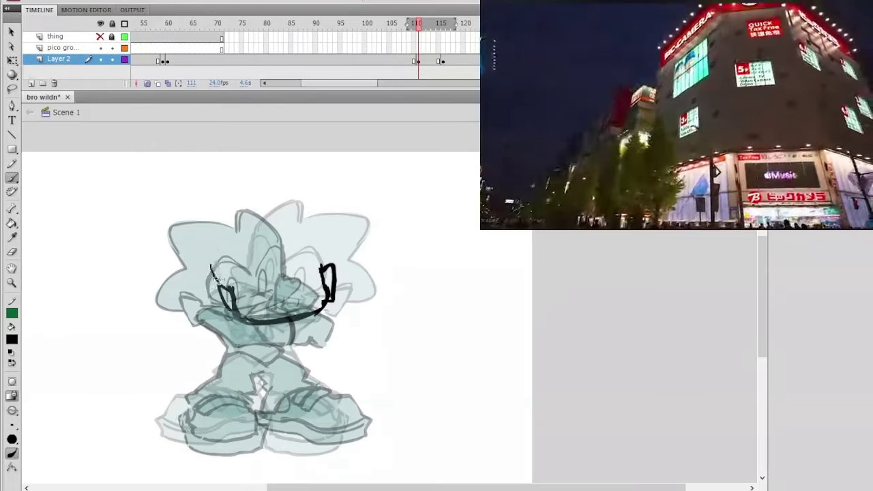
# Step: Draw the spiky hair outline above the jaw, thicken its strokes, and add the arched outlines around both eyes
pyautogui.moveTo(312, 178); pyautogui.dragTo(316, 215)
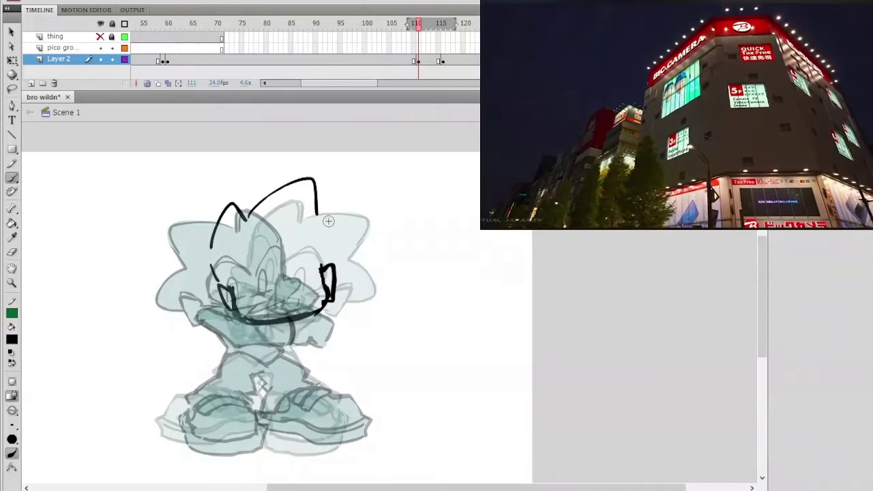
pyautogui.hotkey('ctrl', 'z')
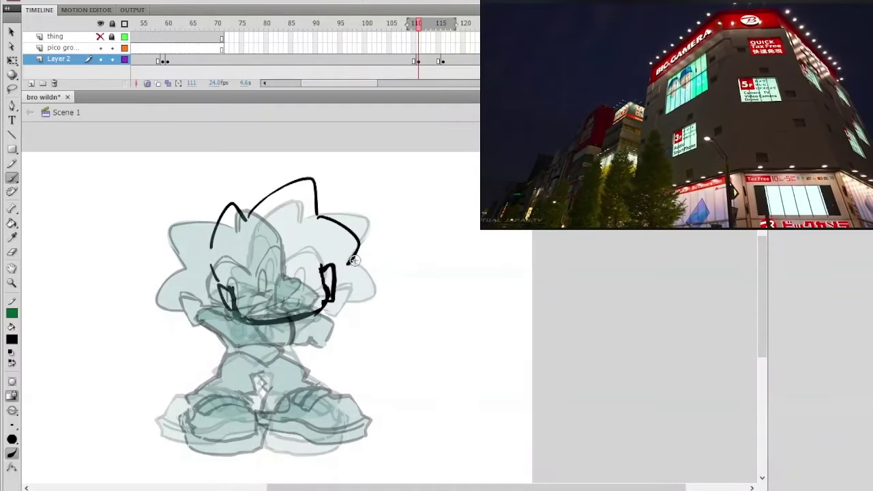
pyautogui.moveTo(358, 237); pyautogui.dragTo(319, 217)
pyautogui.moveTo(314, 179); pyautogui.dragTo(250, 220)
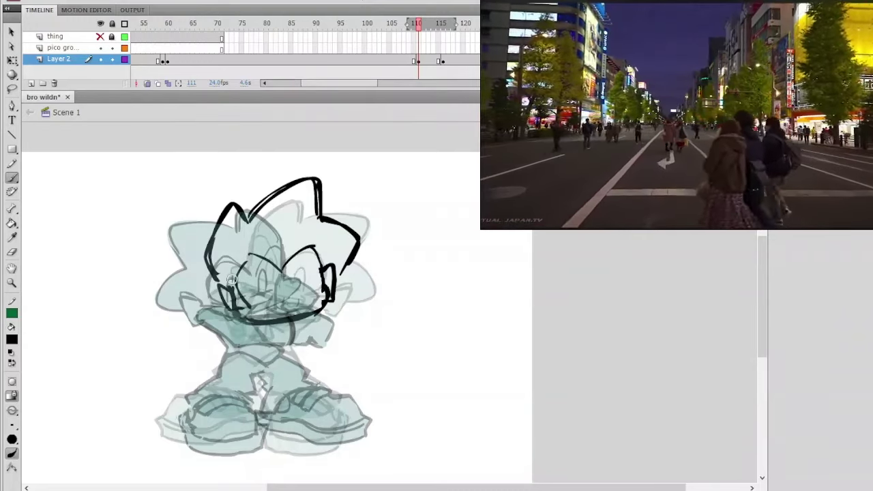
# Step: Clean up and redraw the lower corner of the left eye outline where it meets the ear
pyautogui.hotkey('ctrl', '=')
pyautogui.moveTo(320, 250); pyautogui.dragTo(409, 281)
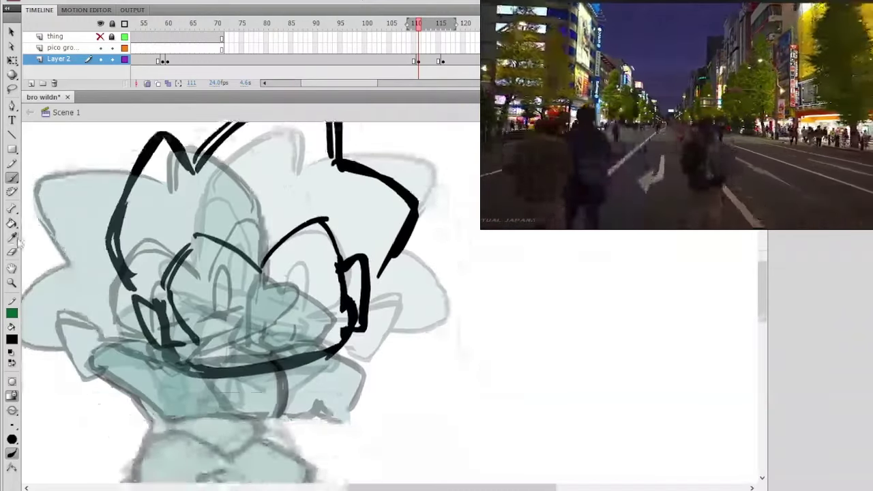
pyautogui.press('e')
pyautogui.moveTo(184, 259)
pyautogui.mouseDown()
pyautogui.moveTo(174, 296)
pyautogui.moveTo(202, 341)
pyautogui.mouseUp()
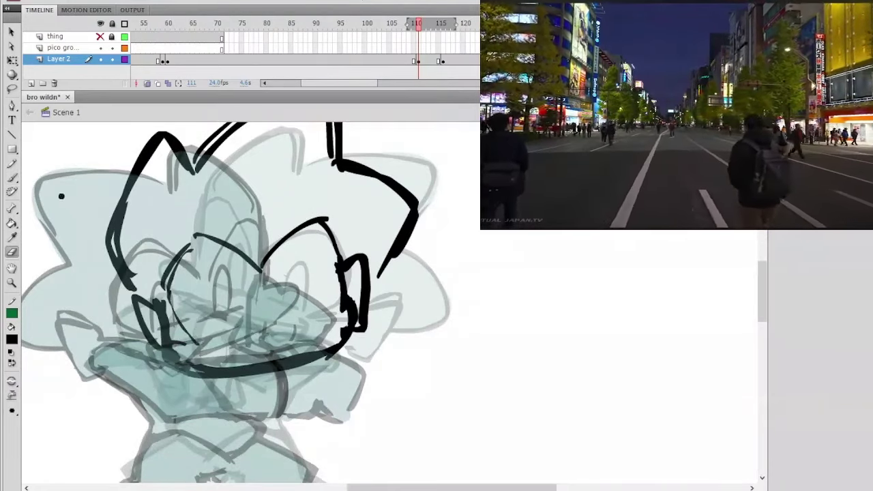
pyautogui.click(12, 177)
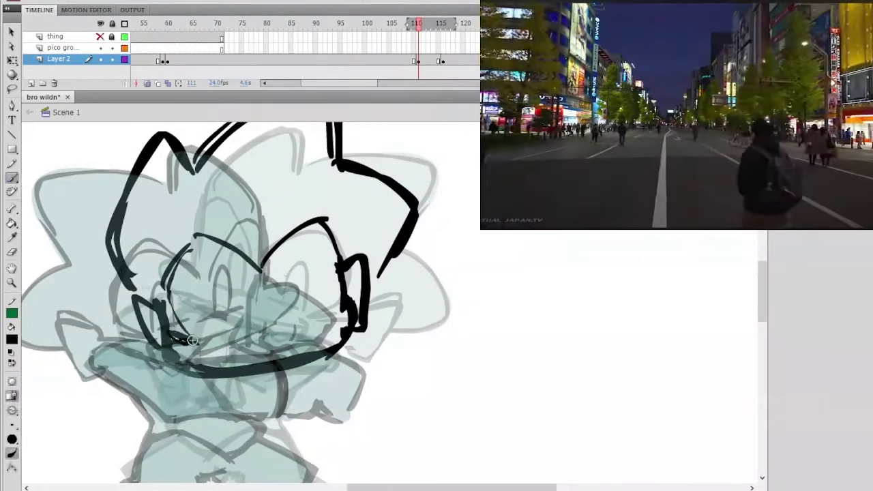
pyautogui.moveTo(170, 299); pyautogui.dragTo(195, 340)
pyautogui.hotkey('ctrl', 'z')
# Step: Thicken the arched outlines over both eyes and reinforce the outer edge of the right eye beside the ear
pyautogui.moveTo(192, 250); pyautogui.dragTo(175, 265)
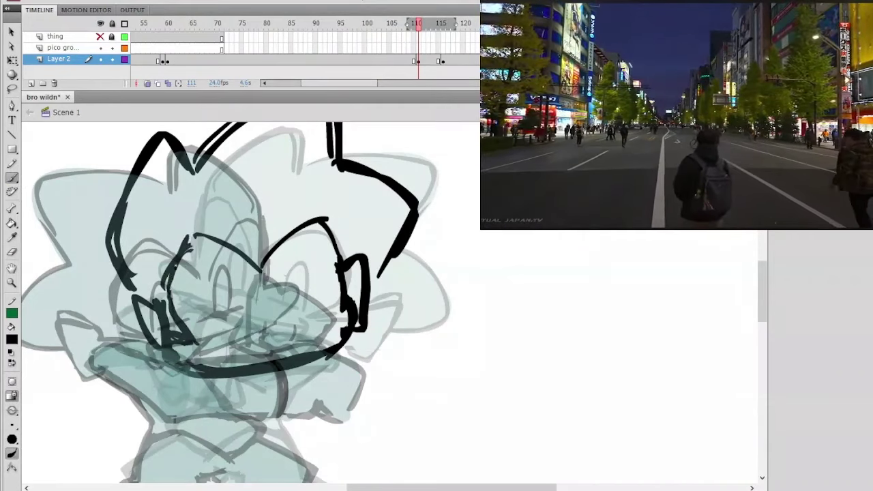
pyautogui.moveTo(249, 261)
pyautogui.mouseDown()
pyautogui.moveTo(260, 271)
pyautogui.moveTo(264, 263)
pyautogui.mouseUp()
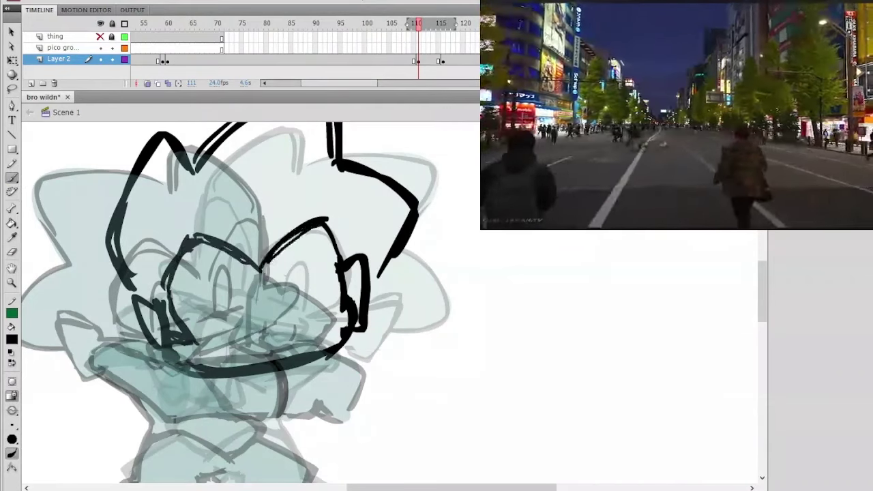
pyautogui.keyDown('ctrl'); pyautogui.keyDown('shift'); pyautogui.click(377, 249); pyautogui.keyUp('shift'); pyautogui.keyUp('ctrl')
pyautogui.keyDown('ctrl'); pyautogui.click(374, 304); pyautogui.keyUp('ctrl')
pyautogui.moveTo(400, 342); pyautogui.dragTo(376, 289)
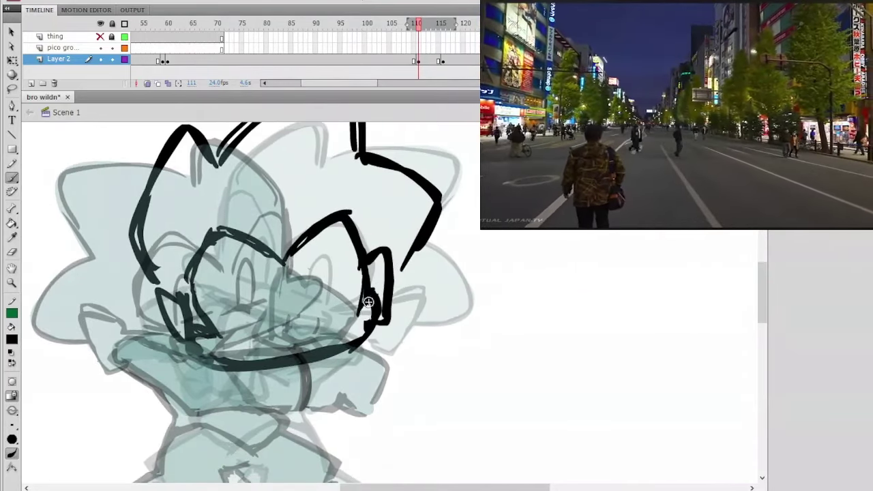
pyautogui.hotkey('ctrl', '-')
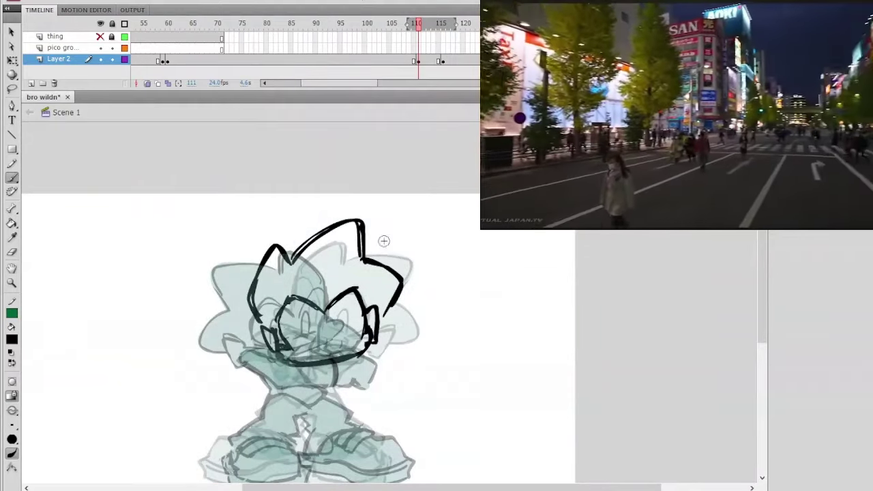
# Step: Select the in-between head's spiky hair outline and shift it slightly down towards the face
pyautogui.press('l')
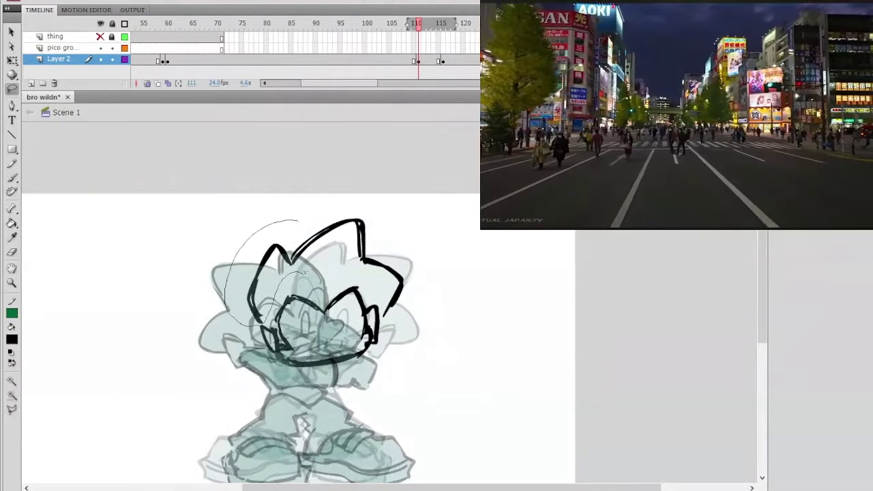
pyautogui.moveTo(377, 293); pyautogui.dragTo(407, 206)
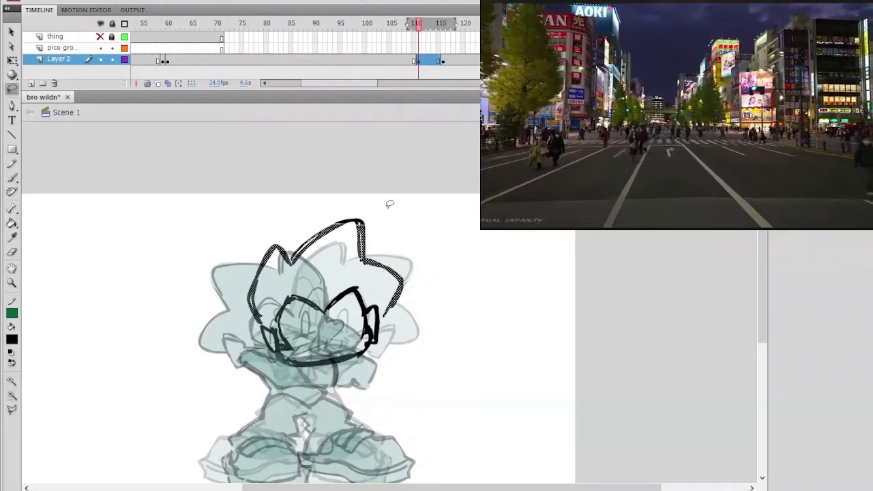
pyautogui.moveTo(355, 198); pyautogui.dragTo(292, 202)
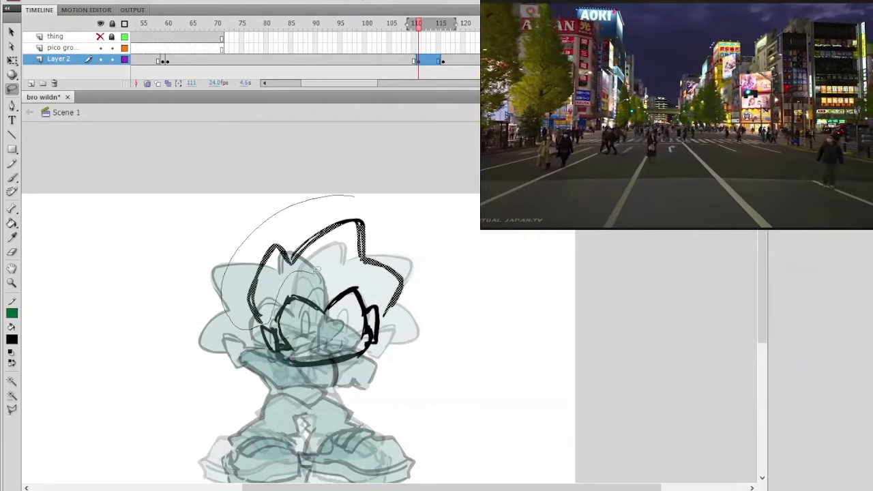
pyautogui.moveTo(383, 298); pyautogui.dragTo(383, 300)
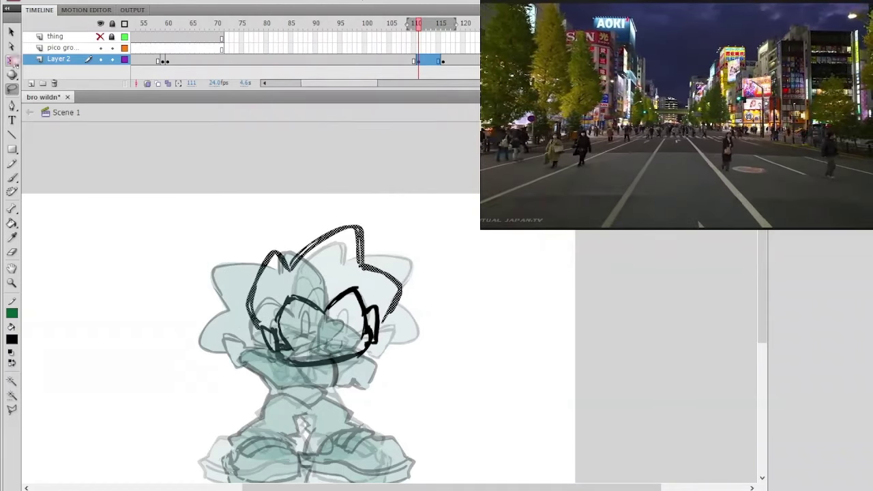
pyautogui.press('q')
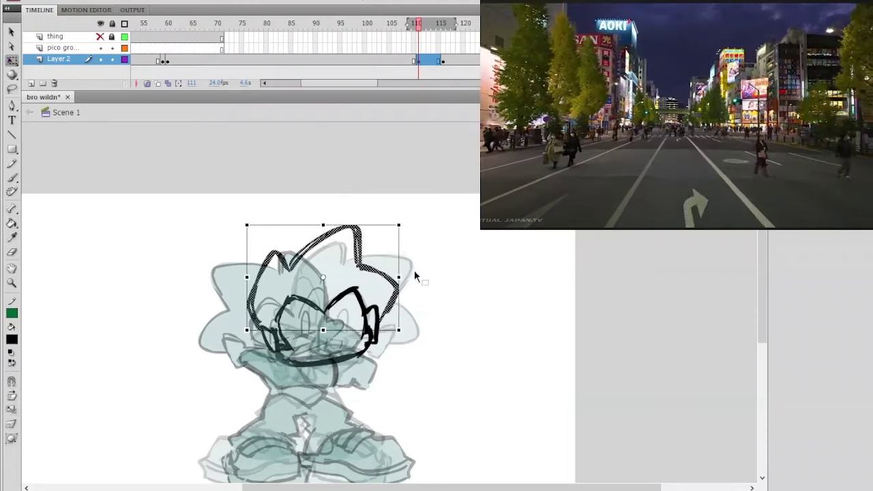
pyautogui.click(423, 267)
pyautogui.moveTo(391, 225)
pyautogui.mouseDown()
pyautogui.moveTo(385, 179)
pyautogui.moveTo(371, 173)
pyautogui.mouseUp()
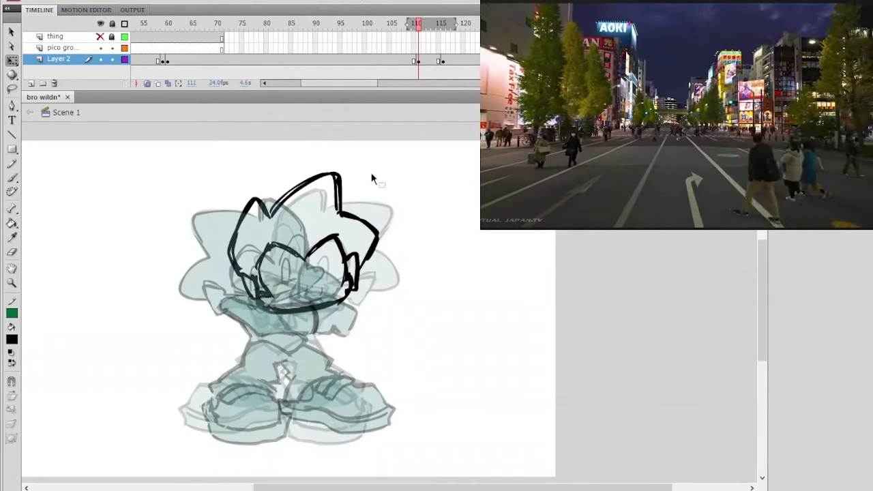
# Step: Erase the stray marks inside the right ear and along the lower inner corners of both eye outlines
pyautogui.scroll(2, 327, 273)
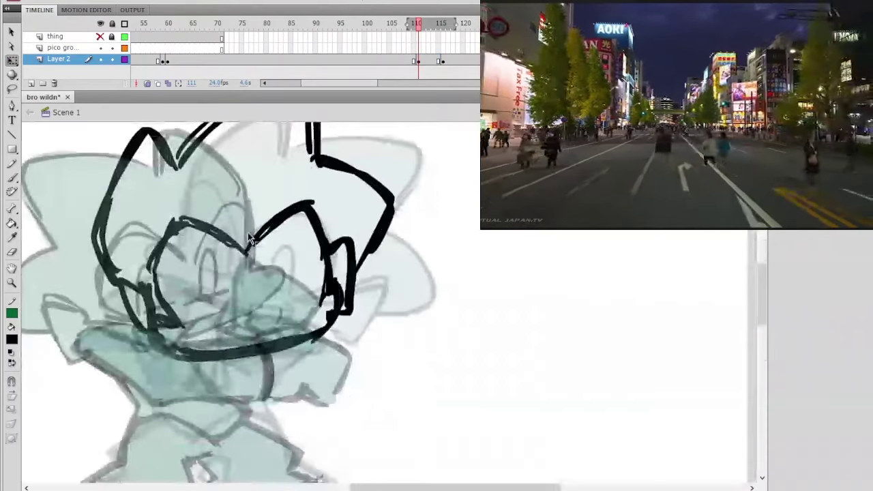
pyautogui.click(13, 253)
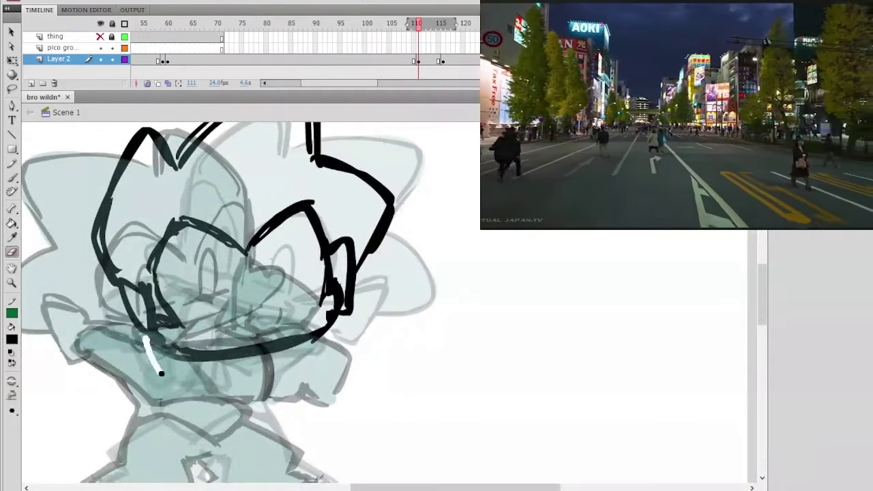
pyautogui.moveTo(161, 373); pyautogui.dragTo(161, 372)
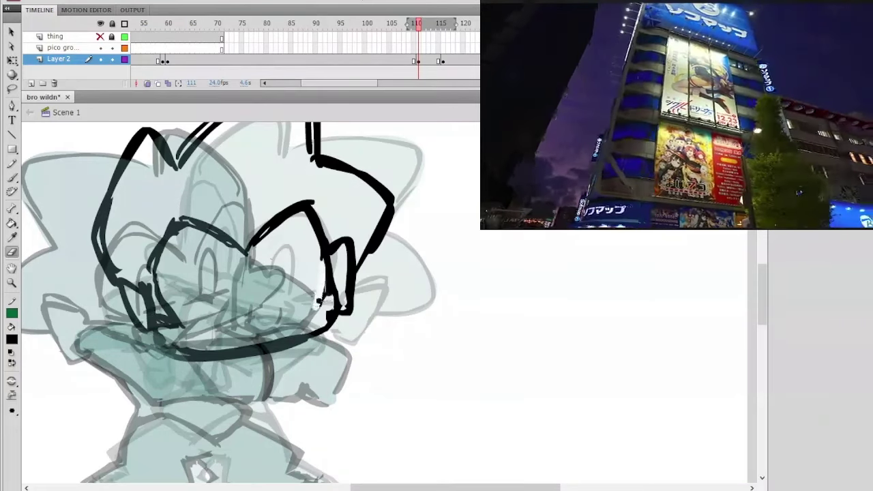
pyautogui.moveTo(317, 305); pyautogui.dragTo(316, 307)
pyautogui.moveTo(163, 289); pyautogui.dragTo(185, 325)
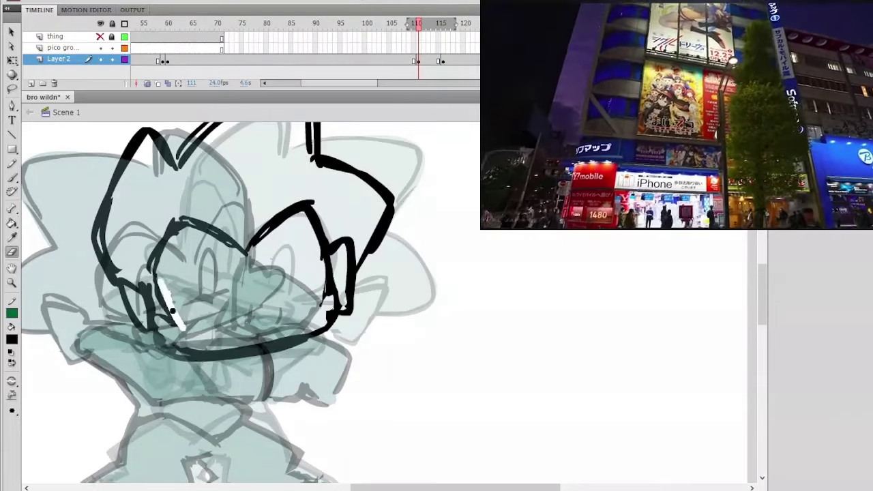
# Step: Select the jaw line between the ears and bend it into a rounder curve with an envelope transform
pyautogui.press('b')
pyautogui.keyDown('ctrl'); pyautogui.keyDown('shift'); pyautogui.click(375, 245); pyautogui.keyUp('shift'); pyautogui.keyUp('ctrl')
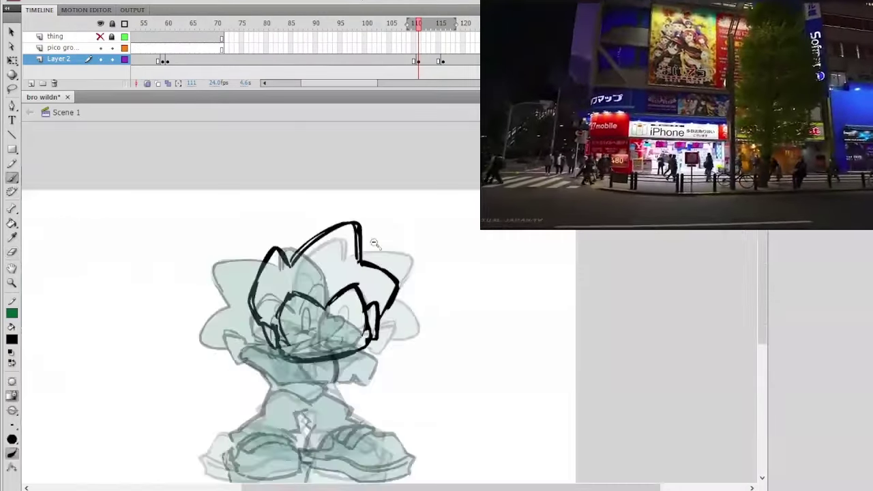
pyautogui.moveTo(374, 318); pyautogui.dragTo(355, 283)
pyautogui.keyDown('ctrl'); pyautogui.click(354, 284); pyautogui.keyUp('ctrl')
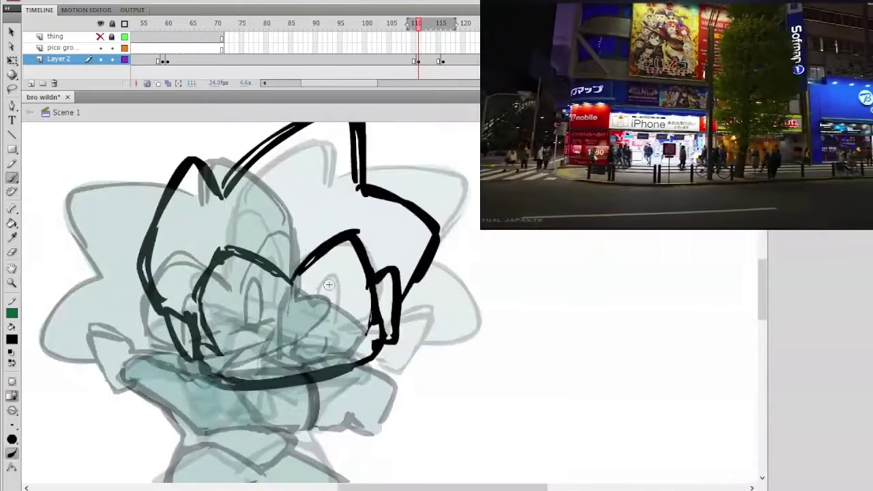
pyautogui.click(12, 90)
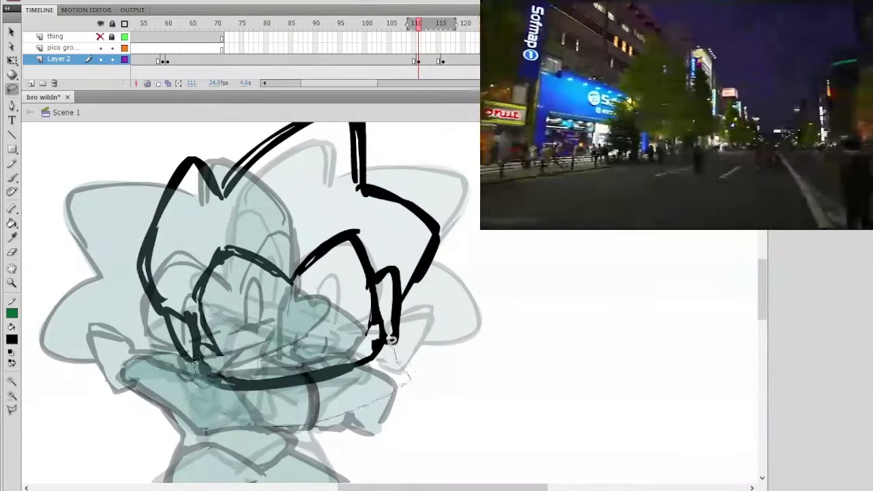
pyautogui.moveTo(392, 339)
pyautogui.mouseDown()
pyautogui.moveTo(318, 325)
pyautogui.moveTo(291, 300)
pyautogui.mouseUp()
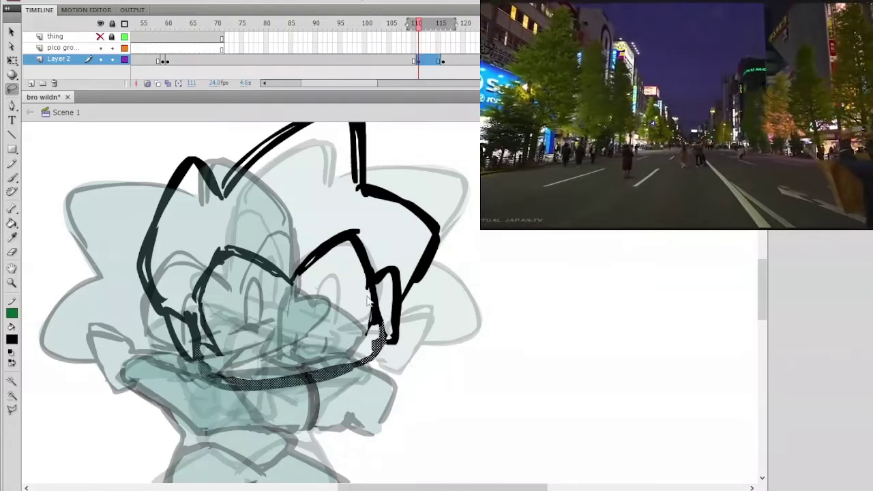
pyautogui.press('q')
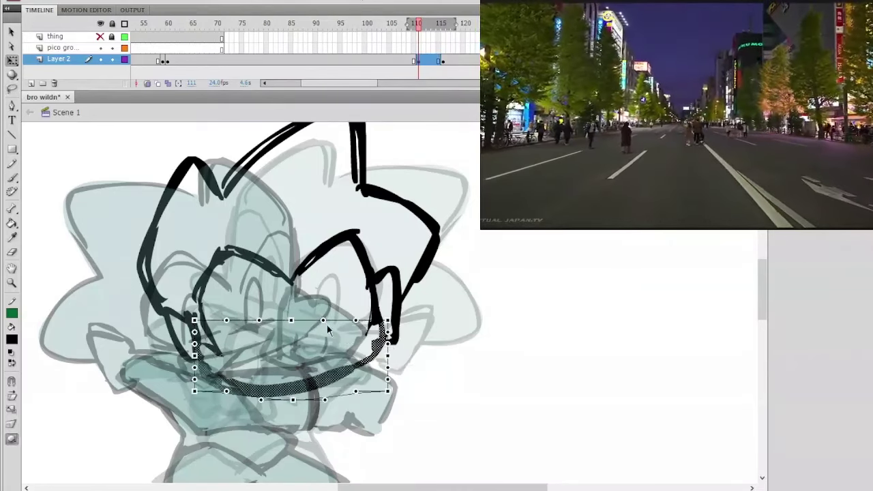
pyautogui.moveTo(293, 399); pyautogui.dragTo(296, 397)
pyautogui.moveTo(194, 391); pyautogui.dragTo(198, 388)
pyautogui.moveTo(392, 362); pyautogui.dragTo(389, 356)
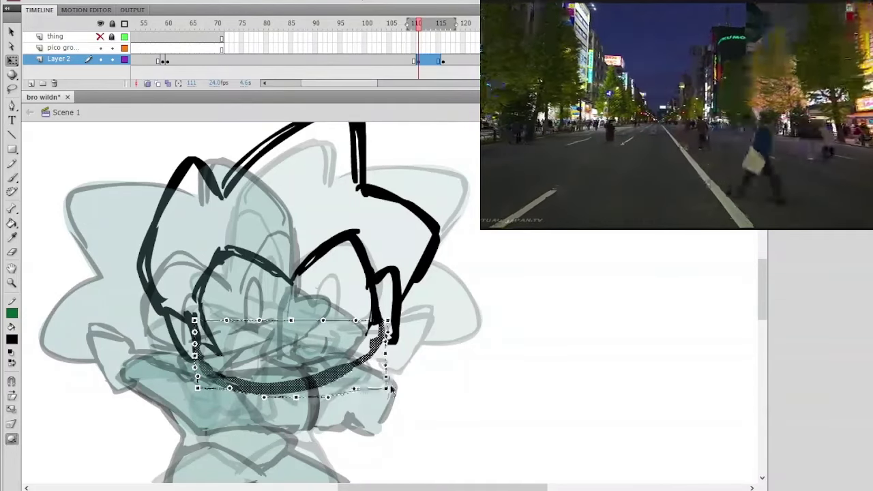
pyautogui.click(401, 368)
# Step: Thin and smooth the lower edge of the reshaped jaw line with the Eraser
pyautogui.keyDown('ctrl'); pyautogui.keyDown('shift'); pyautogui.click(393, 304); pyautogui.keyUp('shift'); pyautogui.keyUp('ctrl')
pyautogui.keyDown('ctrl'); pyautogui.click(367, 303); pyautogui.keyUp('ctrl')
pyautogui.moveTo(366, 303); pyautogui.dragTo(329, 277)
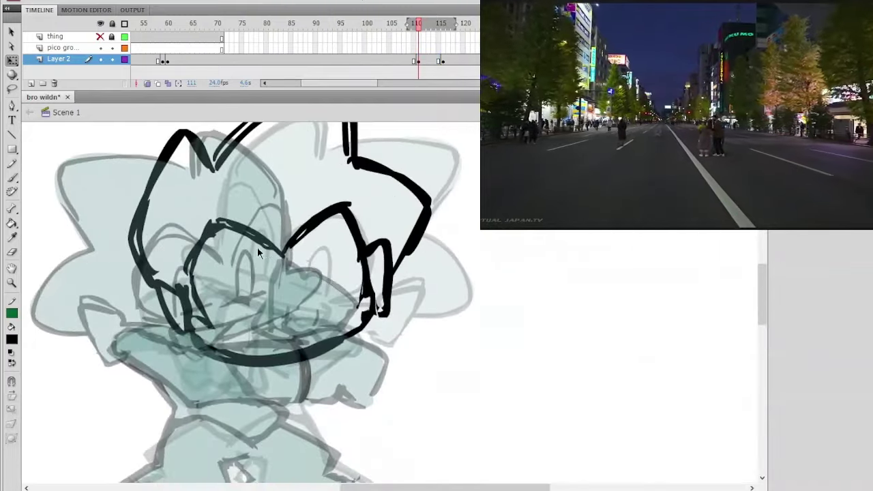
pyautogui.click(11, 252)
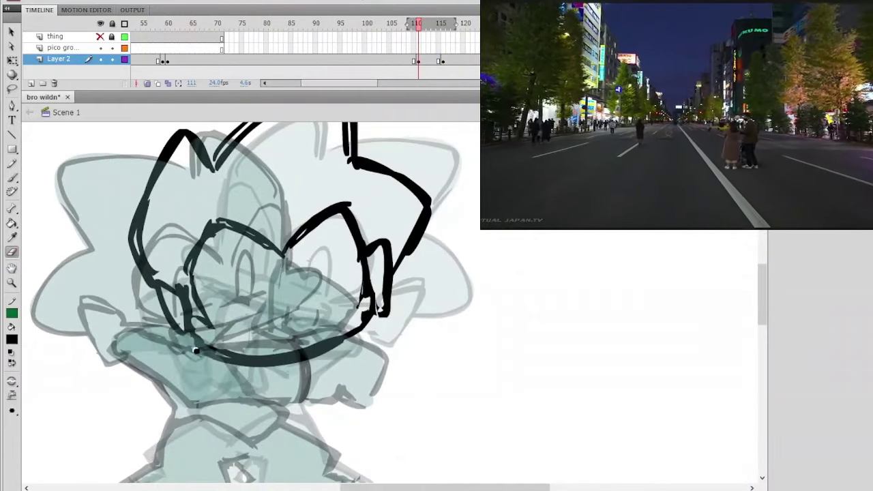
pyautogui.moveTo(196, 350); pyautogui.dragTo(348, 359)
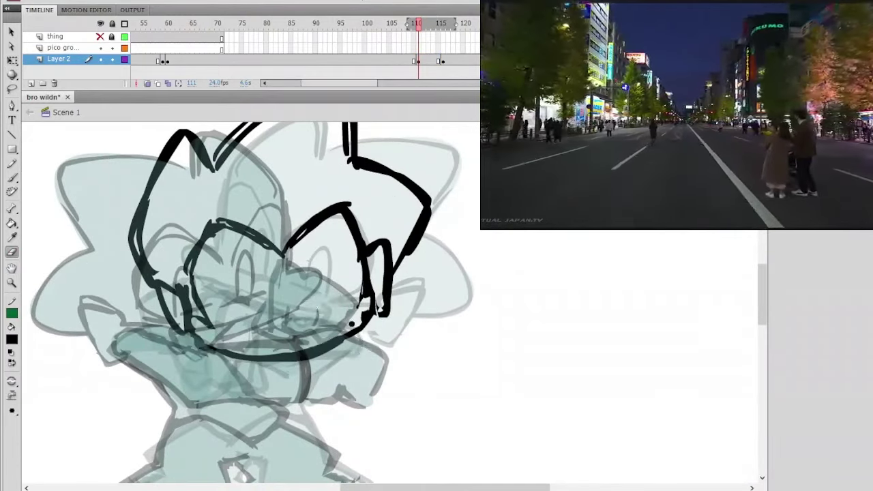
pyautogui.click(12, 177)
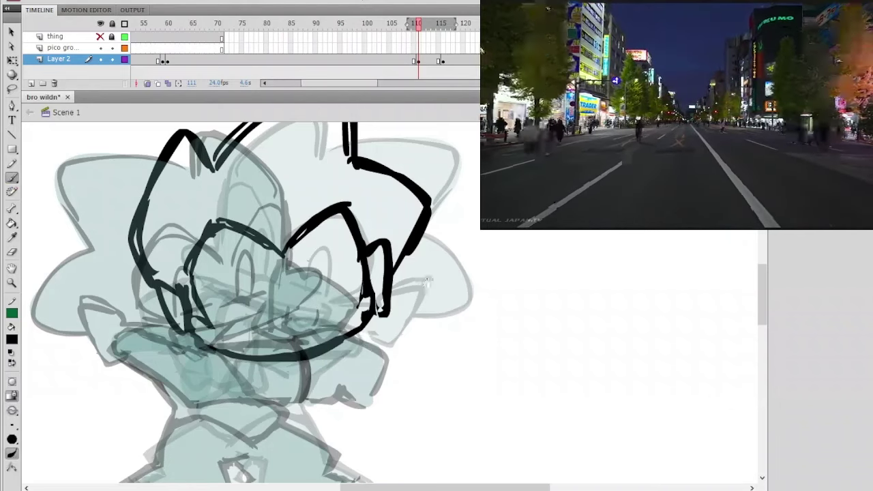
# Step: Draw both oval eyes, the small nose and the open grinning mouth, undoing the strokes that miss
pyautogui.hotkey('ctrl', '-')
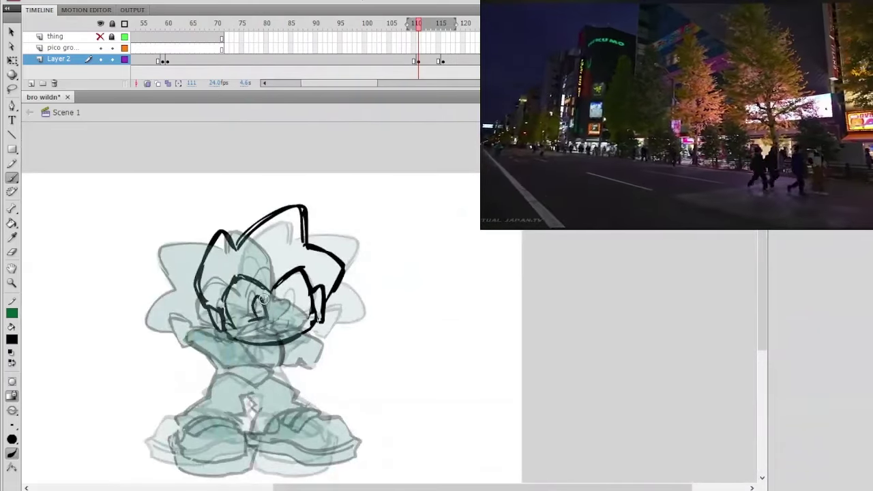
pyautogui.moveTo(287, 312)
pyautogui.mouseDown()
pyautogui.moveTo(301, 310)
pyautogui.moveTo(287, 296)
pyautogui.moveTo(299, 310)
pyautogui.mouseUp()
pyautogui.moveTo(261, 330)
pyautogui.mouseDown()
pyautogui.moveTo(300, 316)
pyautogui.moveTo(285, 333)
pyautogui.moveTo(299, 333)
pyautogui.moveTo(280, 335)
pyautogui.moveTo(296, 334)
pyautogui.moveTo(312, 266)
pyautogui.mouseUp()
pyautogui.hotkey('ctrl', 'z')
pyautogui.hotkey('ctrl', 'z')
pyautogui.hotkey('ctrl', 'z')
pyautogui.hotkey('ctrl', 'z')
pyautogui.keyDown('ctrl'); pyautogui.click(340, 293); pyautogui.keyUp('ctrl')
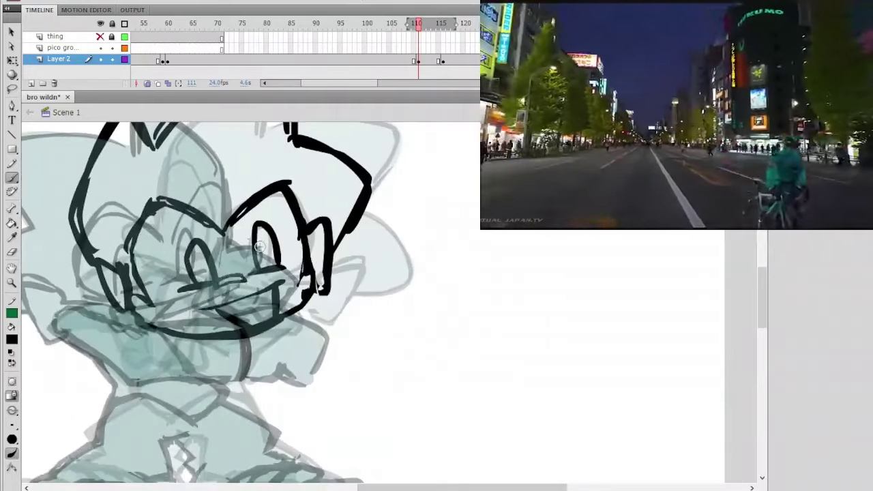
pyautogui.scroll(-2, 409, 253)
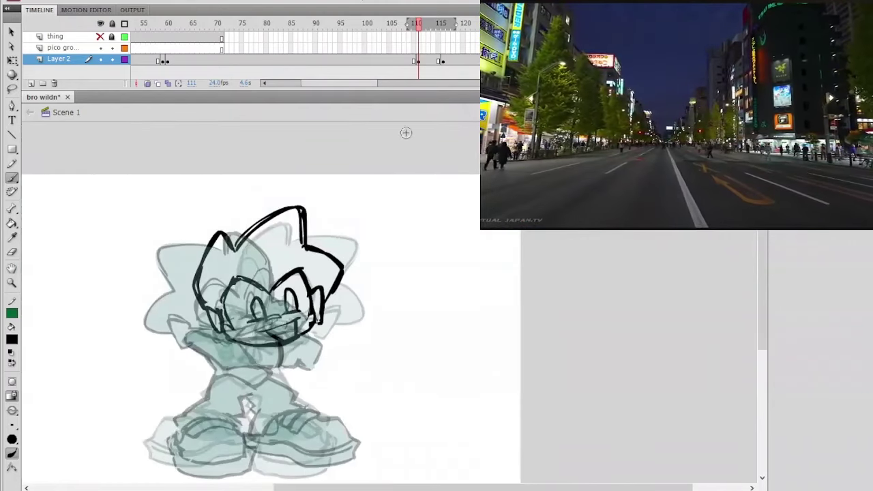
# Step: Erase the left outer edge of the hair and redraw it closer in, down to the ear
pyautogui.click(12, 252)
pyautogui.moveTo(190, 276); pyautogui.dragTo(199, 311)
pyautogui.moveTo(193, 276); pyautogui.dragTo(220, 323)
pyautogui.click(11, 177)
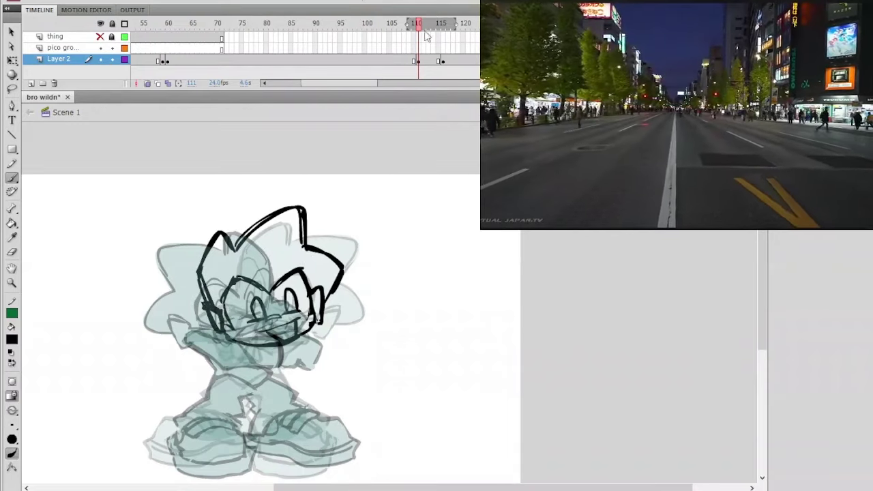
# Step: Compare the in-between head with the following pose by stepping through frames 111 to 116
pyautogui.press('Return')
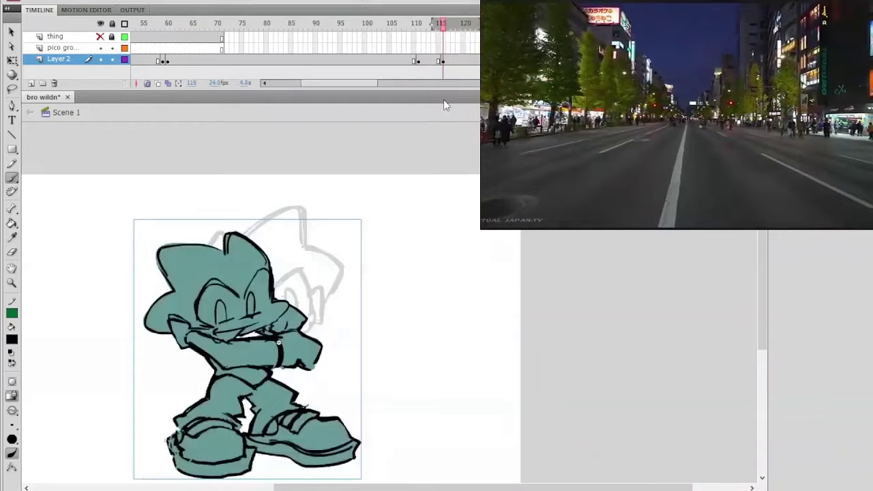
pyautogui.moveTo(443, 99); pyautogui.dragTo(432, 103)
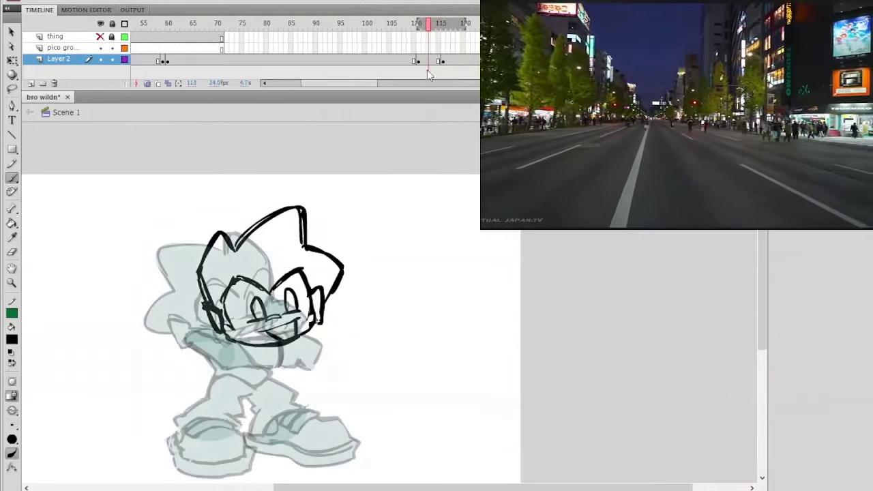
pyautogui.click(422, 60)
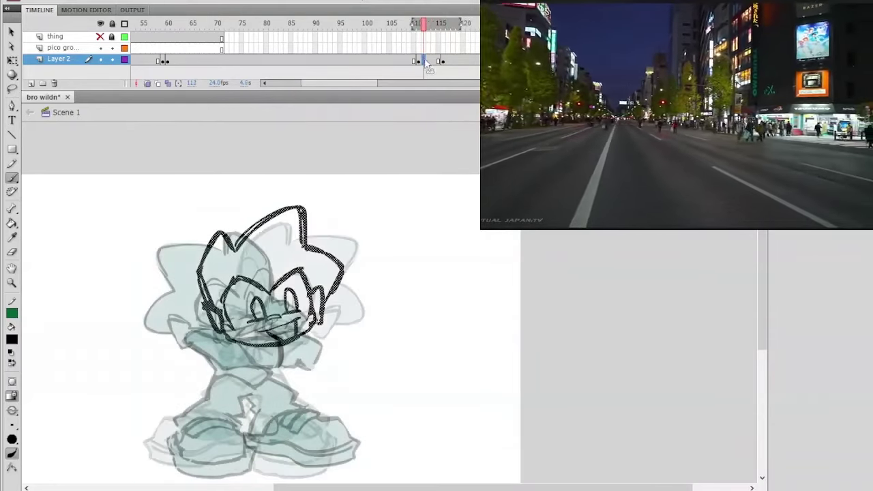
# Step: Select the left hair edge and ear strokes and nudge them slightly inward towards the face
pyautogui.keyDown('ctrl'); pyautogui.click(341, 296); pyautogui.keyUp('ctrl')
pyautogui.moveTo(341, 296); pyautogui.dragTo(323, 286)
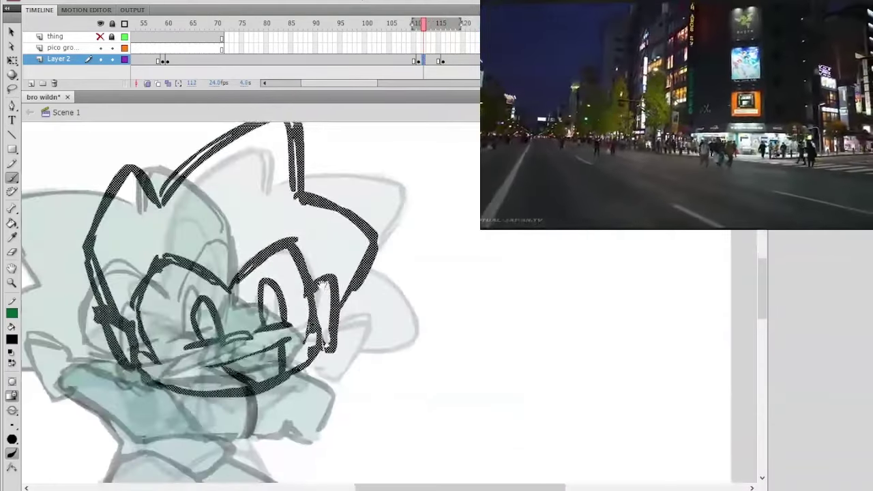
pyautogui.click(12, 89)
pyautogui.click(142, 303)
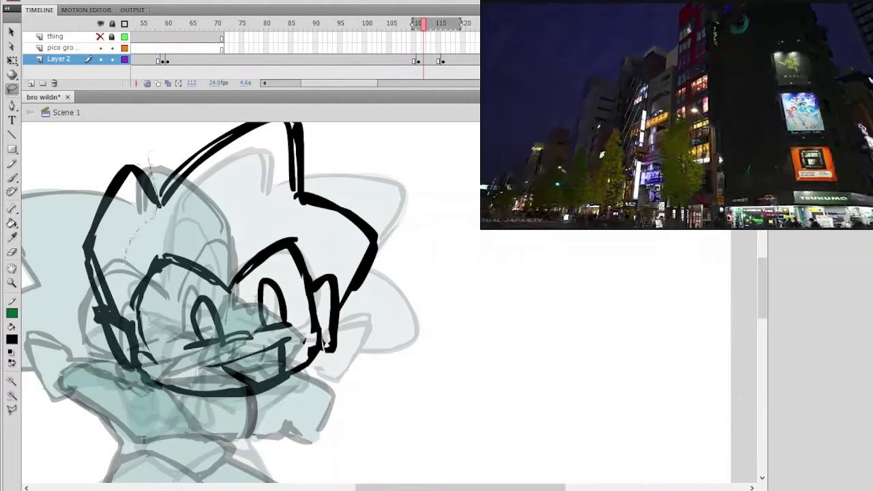
pyautogui.moveTo(79, 166); pyautogui.dragTo(81, 164)
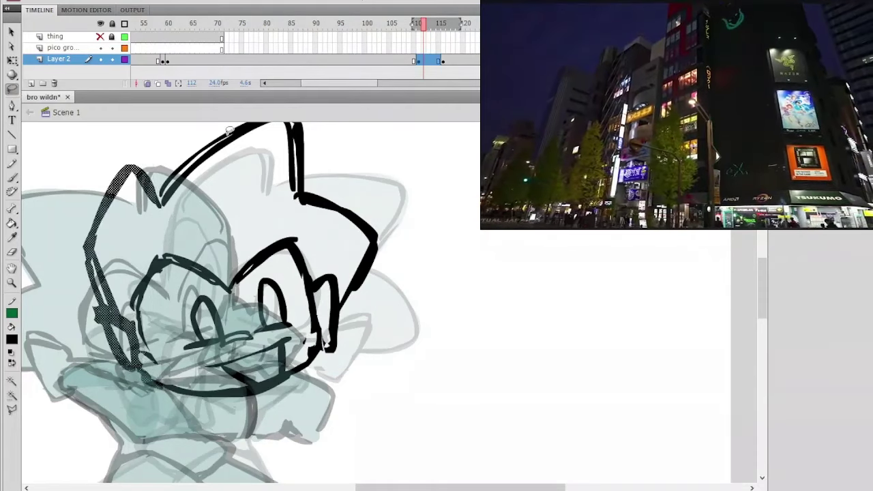
pyautogui.click(386, 196)
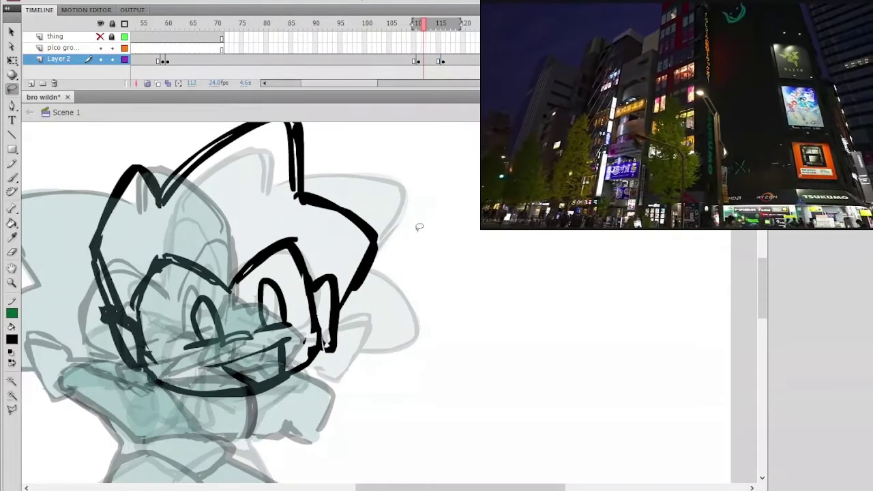
pyautogui.hotkey('ctrl', '-')
pyautogui.moveTo(422, 269); pyautogui.dragTo(394, 253)
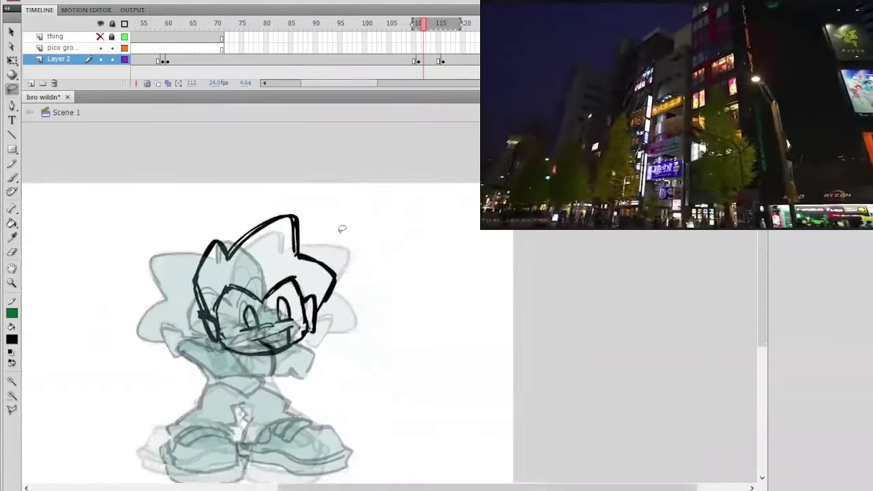
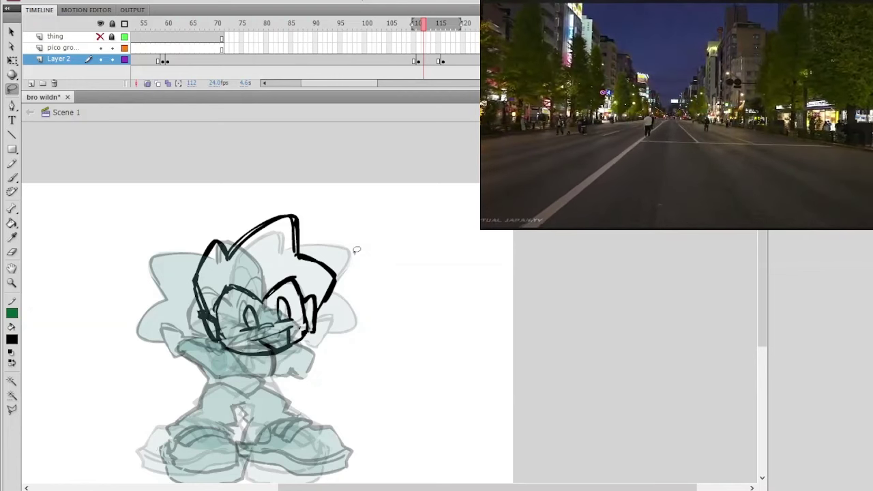
# Step: Check the in-between head against its neighbouring frames, then select the left ear strokes and nudge them slightly inward
pyautogui.moveTo(190, 224); pyautogui.dragTo(364, 110)
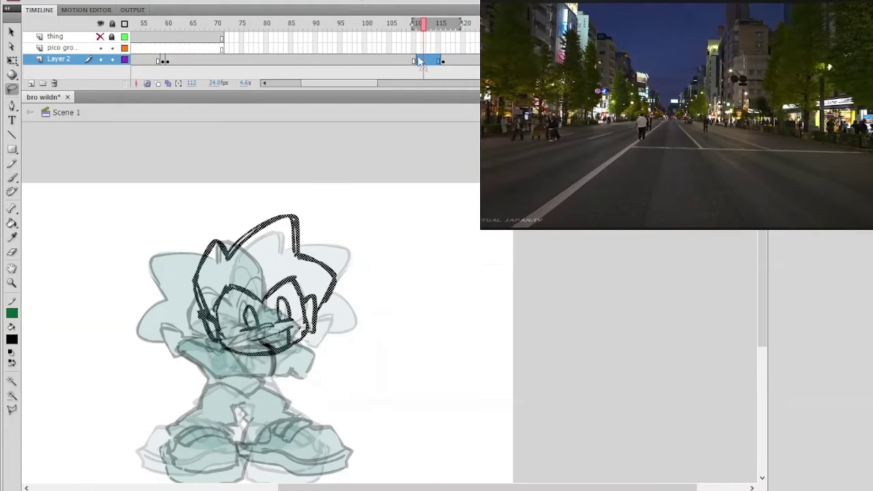
pyautogui.press('Return')
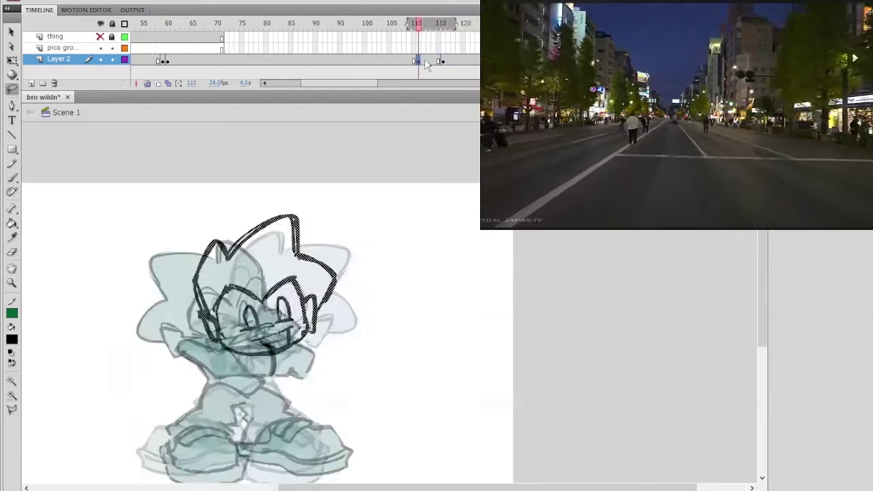
pyautogui.click(349, 254)
pyautogui.keyDown('ctrl'); pyautogui.click(346, 311); pyautogui.keyUp('ctrl')
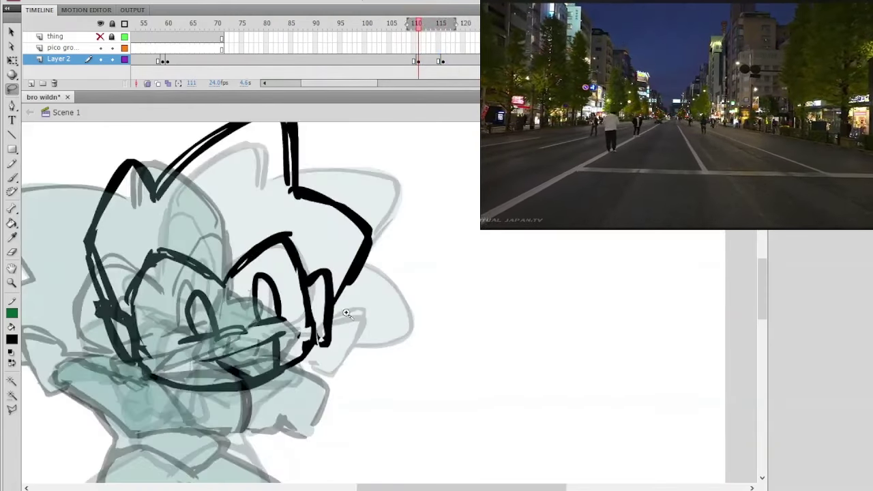
pyautogui.click(139, 347)
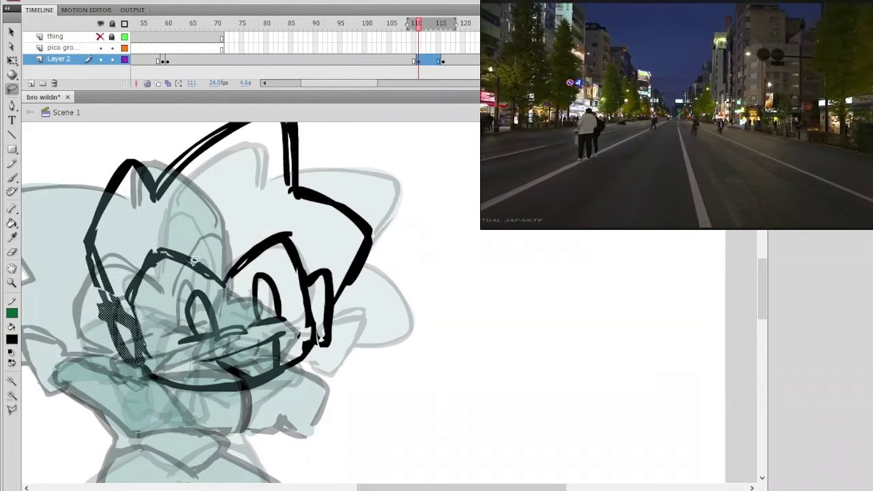
pyautogui.click(206, 215)
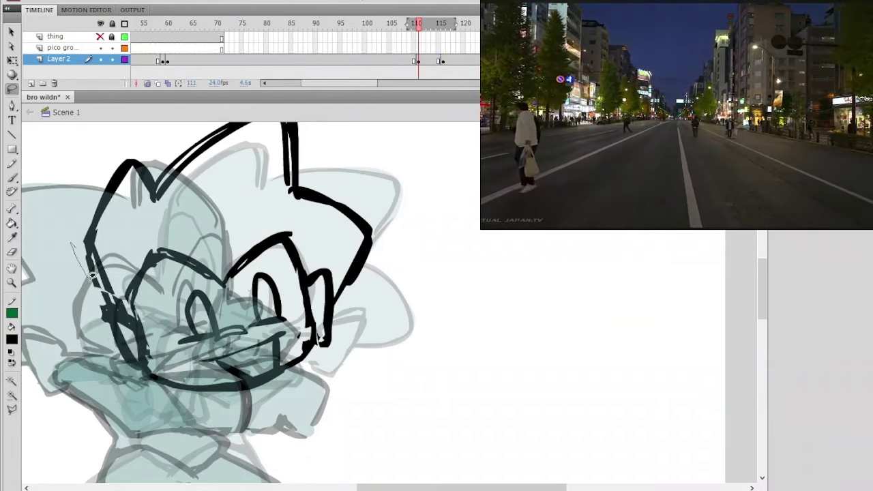
pyautogui.moveTo(92, 276); pyautogui.dragTo(71, 244)
pyautogui.press('b')
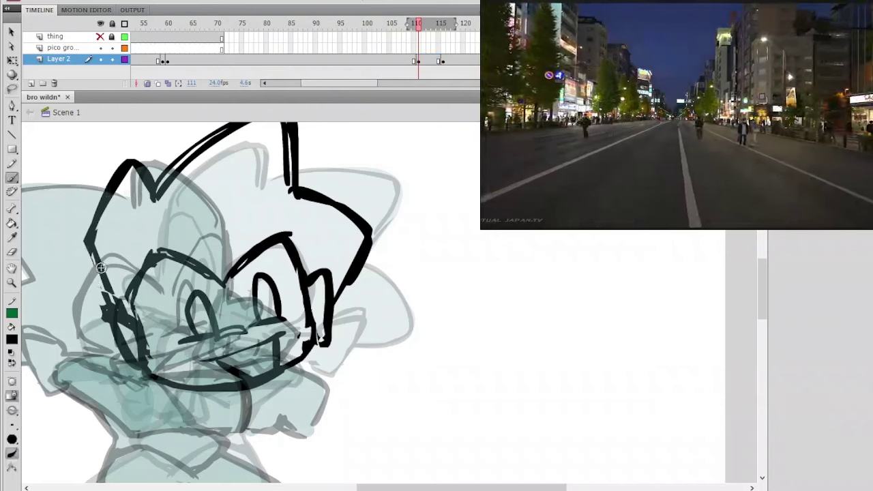
pyautogui.click(394, 270)
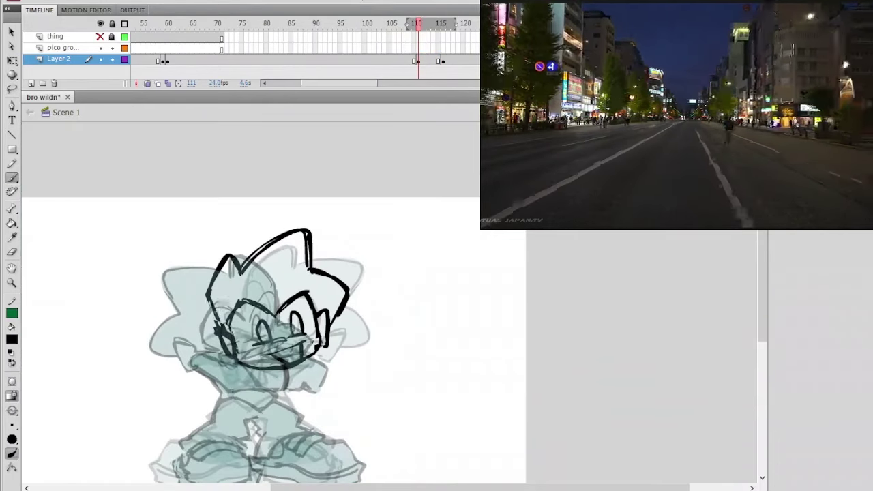
pyautogui.moveTo(414, 258); pyautogui.dragTo(407, 242)
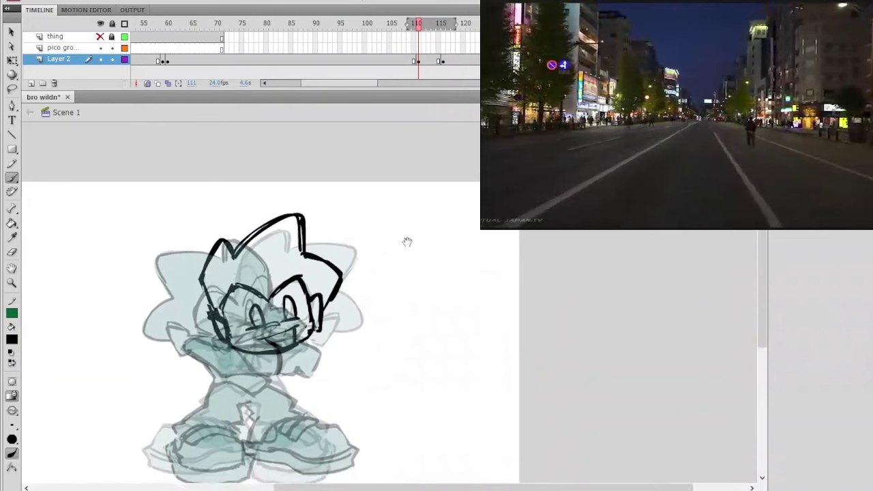
# Step: Select the jaw line and right ear with the Lasso and squash them slightly upward with Free Transform
pyautogui.click(423, 62)
pyautogui.click(12, 89)
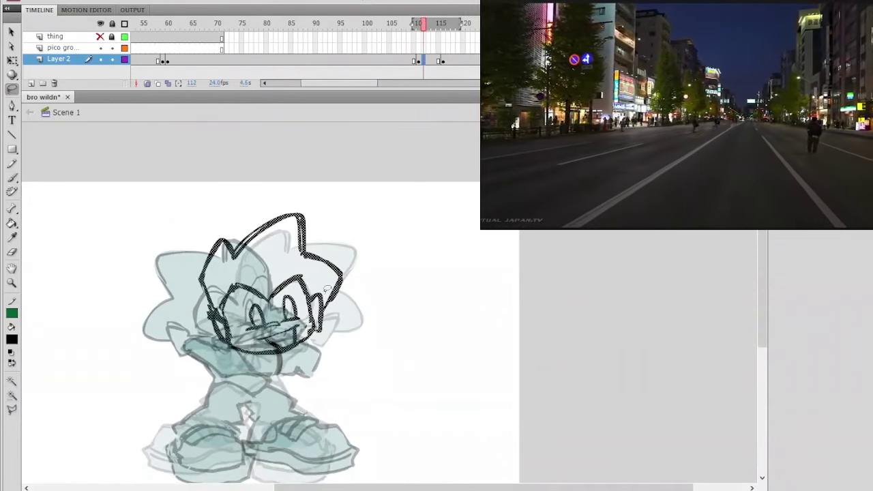
pyautogui.moveTo(338, 320)
pyautogui.mouseDown()
pyautogui.moveTo(269, 330)
pyautogui.moveTo(323, 350)
pyautogui.moveTo(312, 286)
pyautogui.mouseUp()
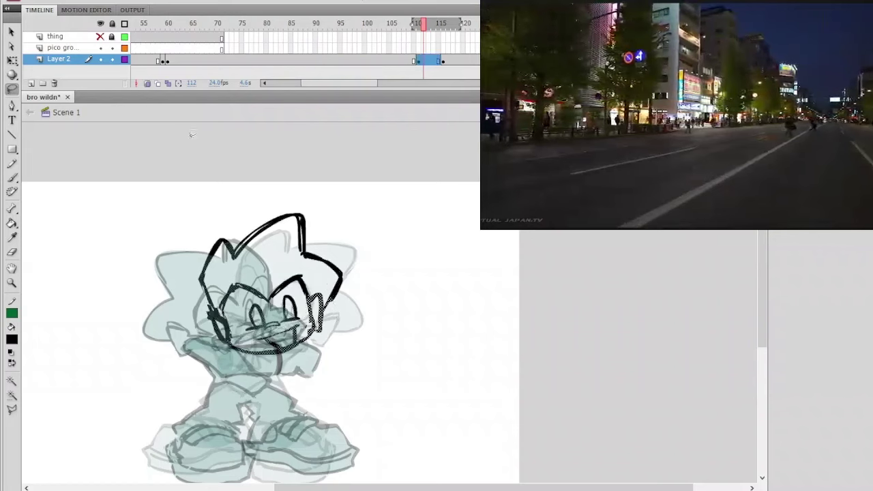
pyautogui.press('q')
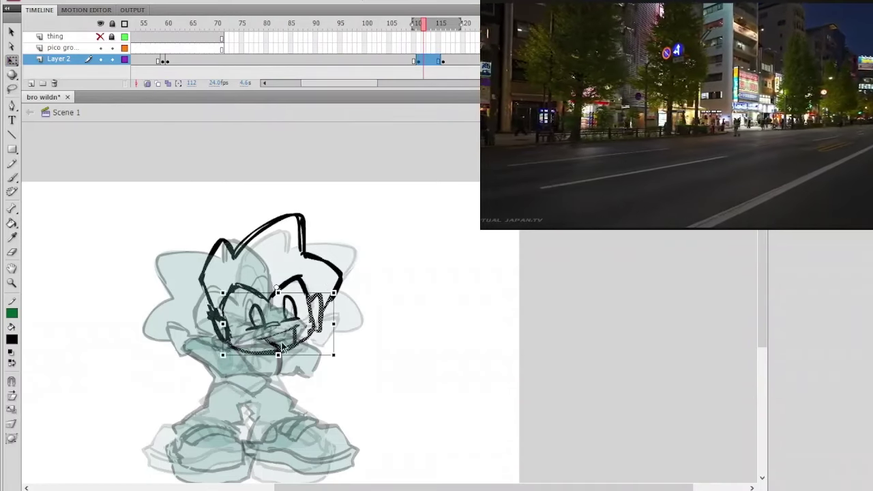
pyautogui.moveTo(278, 355); pyautogui.dragTo(279, 351)
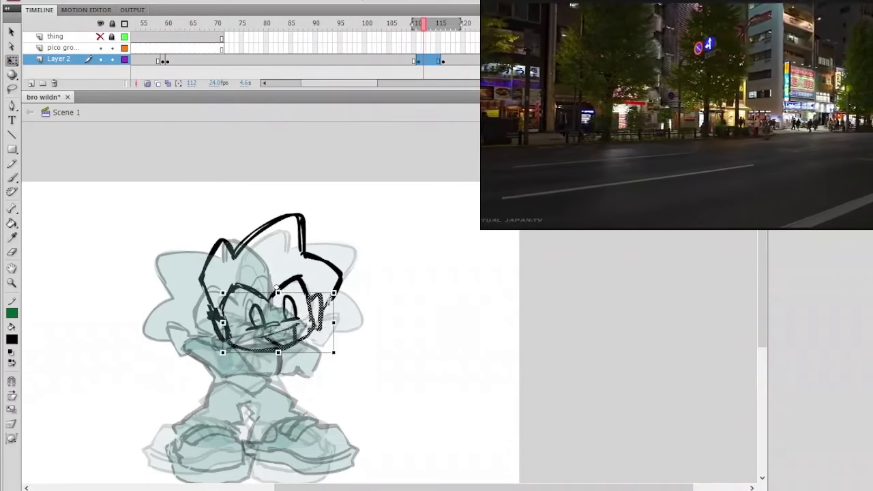
pyautogui.click(358, 295)
pyautogui.moveTo(424, 29)
pyautogui.mouseDown()
pyautogui.moveTo(415, 28)
pyautogui.moveTo(421, 41)
pyautogui.mouseUp()
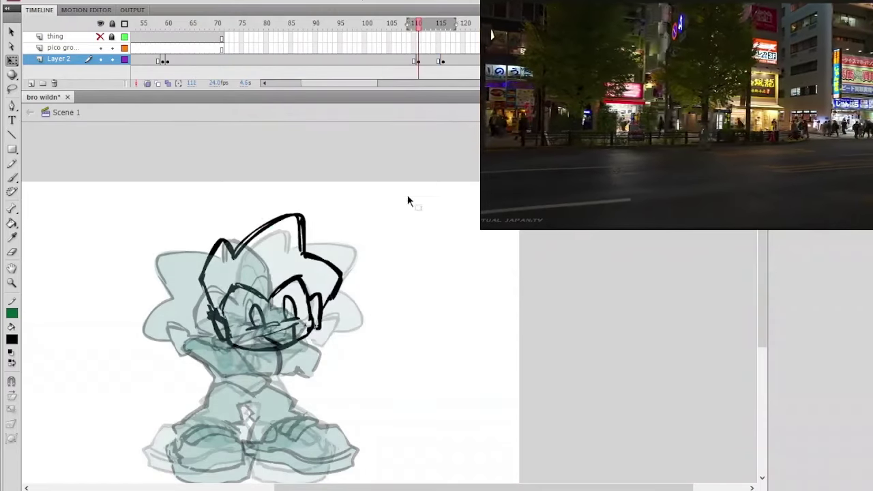
pyautogui.hotkey('ctrl', 'z')
# Step: Erase the stray line bits on both cheeks, beside the left and right ears
pyautogui.click(370, 280)
pyautogui.keyDown('ctrl'); pyautogui.click(317, 308); pyautogui.keyUp('ctrl')
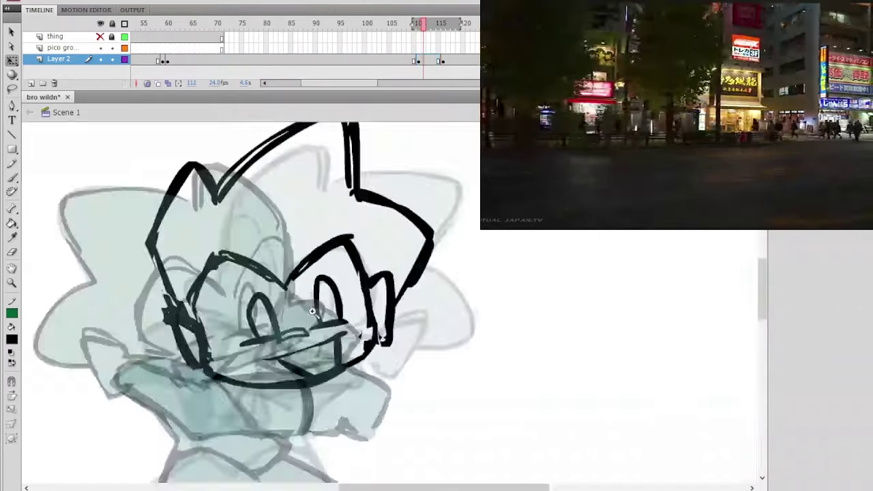
pyautogui.moveTo(290, 225); pyautogui.dragTo(229, 227)
pyautogui.click(11, 250)
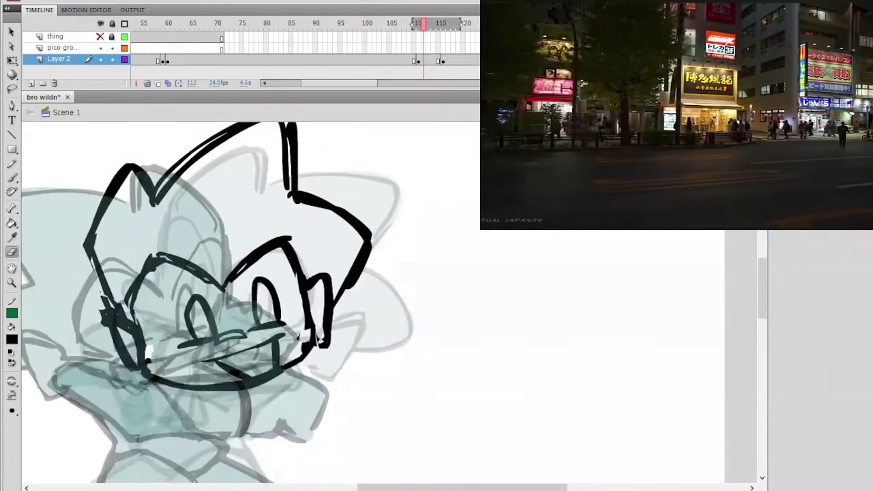
pyautogui.moveTo(148, 361); pyautogui.dragTo(150, 350)
pyautogui.moveTo(302, 314); pyautogui.dragTo(310, 335)
pyautogui.hotkey('ctrl', '-')
pyautogui.moveTo(405, 261); pyautogui.dragTo(354, 263)
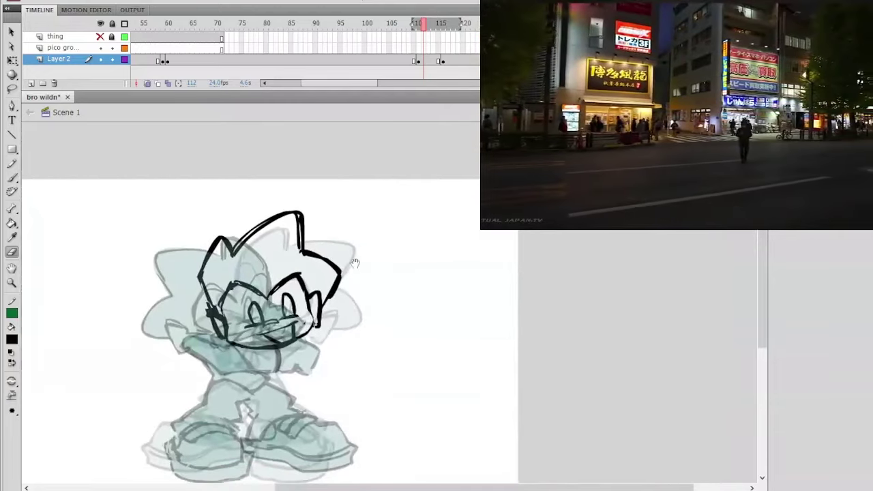
# Step: Erase the outer edge of the right hair spike and redraw it with the Brush, thicker and reaching slightly farther out
pyautogui.click(429, 62)
pyautogui.click(418, 62)
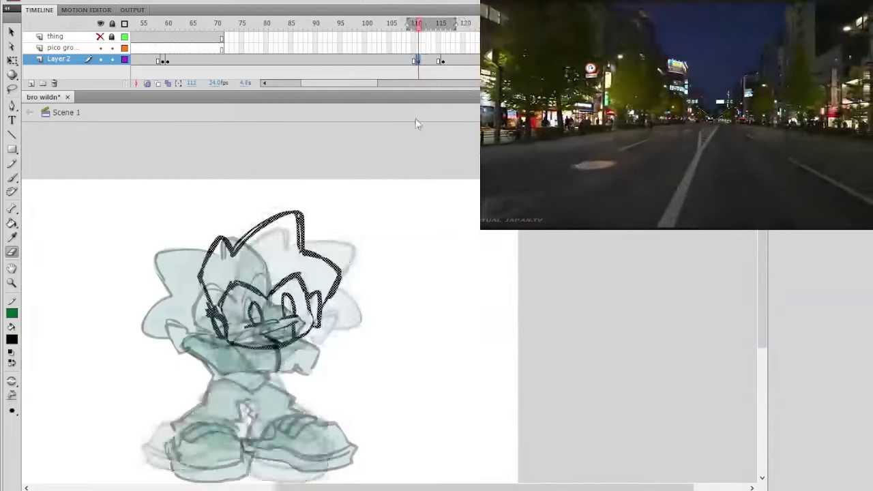
pyautogui.moveTo(332, 289); pyautogui.dragTo(341, 265)
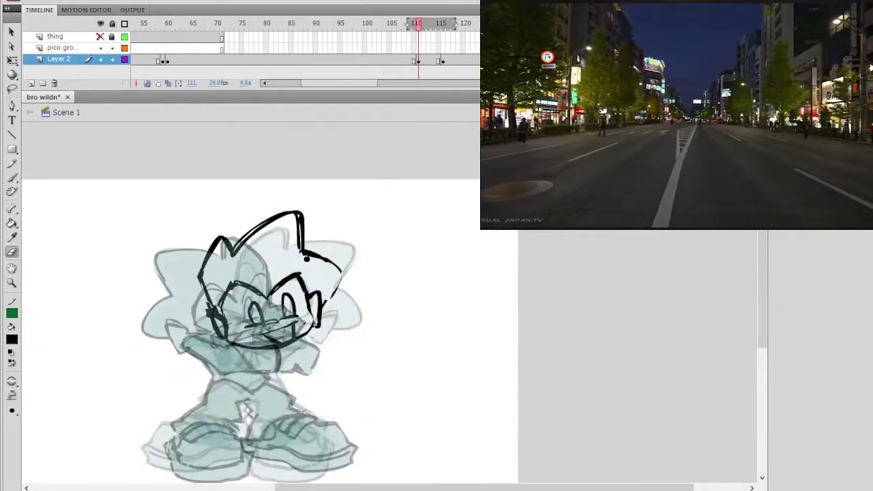
pyautogui.click(12, 177)
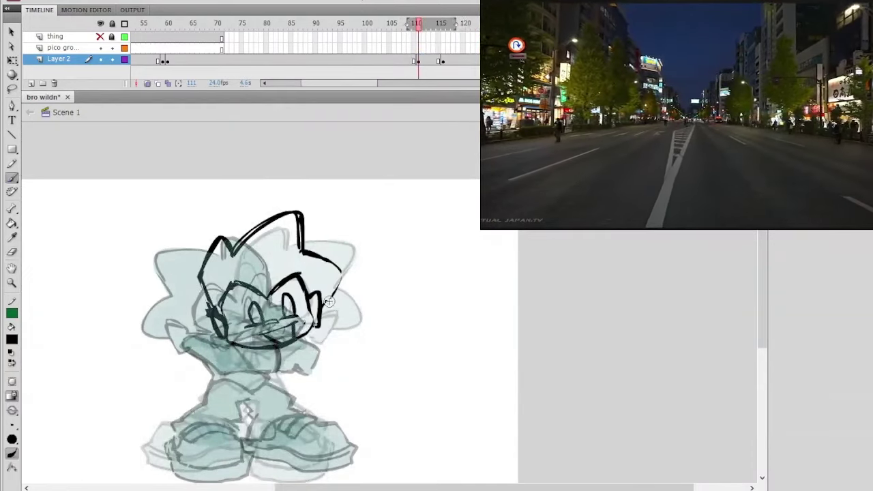
pyautogui.moveTo(343, 268); pyautogui.dragTo(329, 300)
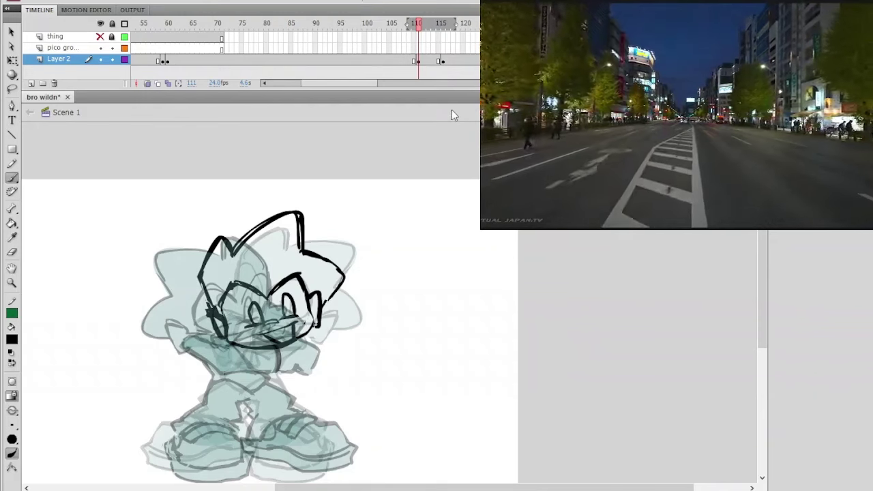
pyautogui.click(422, 61)
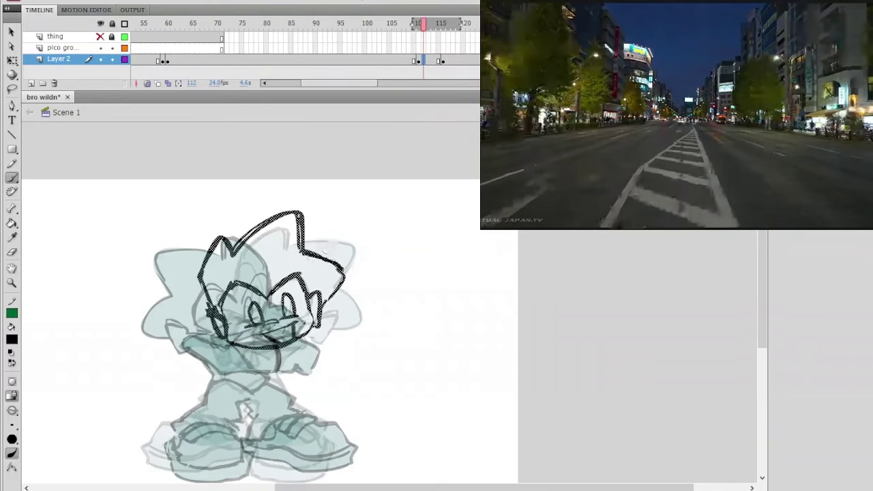
pyautogui.moveTo(337, 269); pyautogui.dragTo(324, 304)
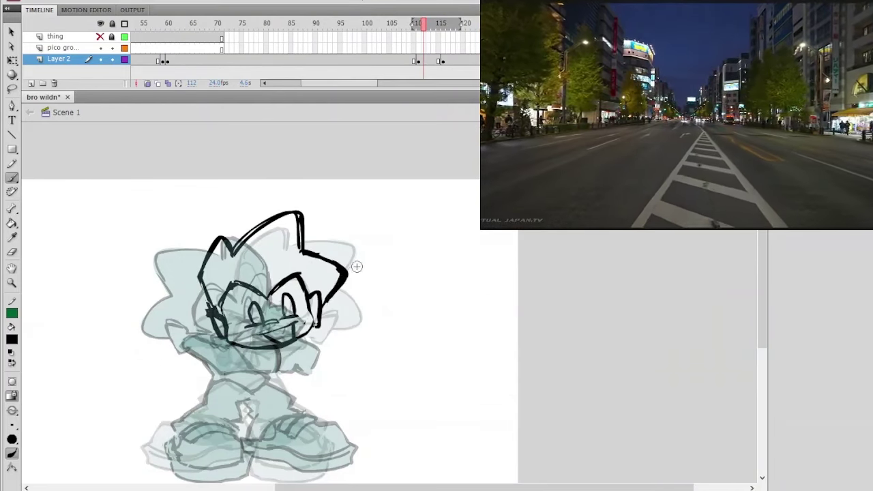
pyautogui.click(422, 60)
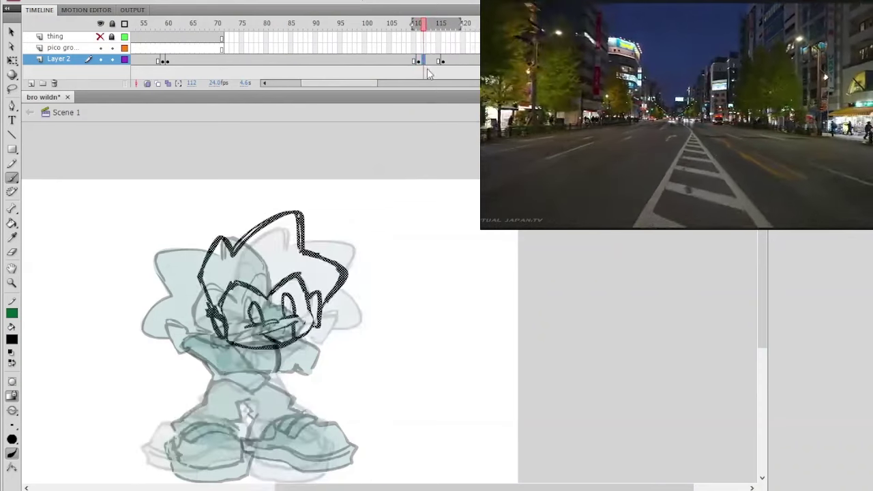
# Step: Try to skew the selected hair outline slightly sideways with Free Transform
pyautogui.press('l')
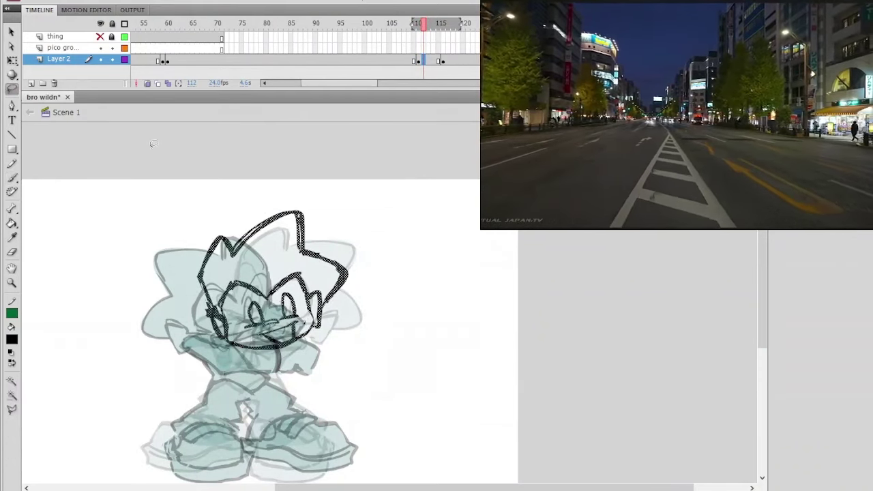
pyautogui.moveTo(218, 220)
pyautogui.mouseDown()
pyautogui.moveTo(308, 182)
pyautogui.moveTo(225, 218)
pyautogui.mouseUp()
pyautogui.press('q')
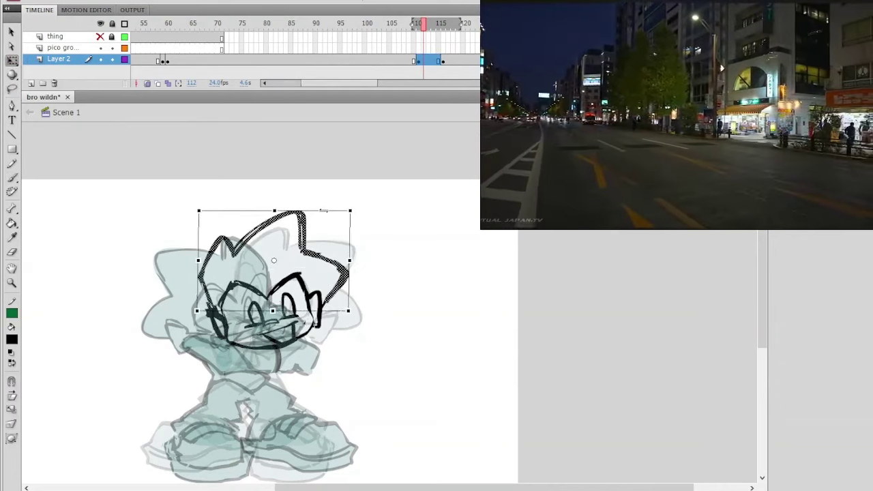
pyautogui.click(390, 193)
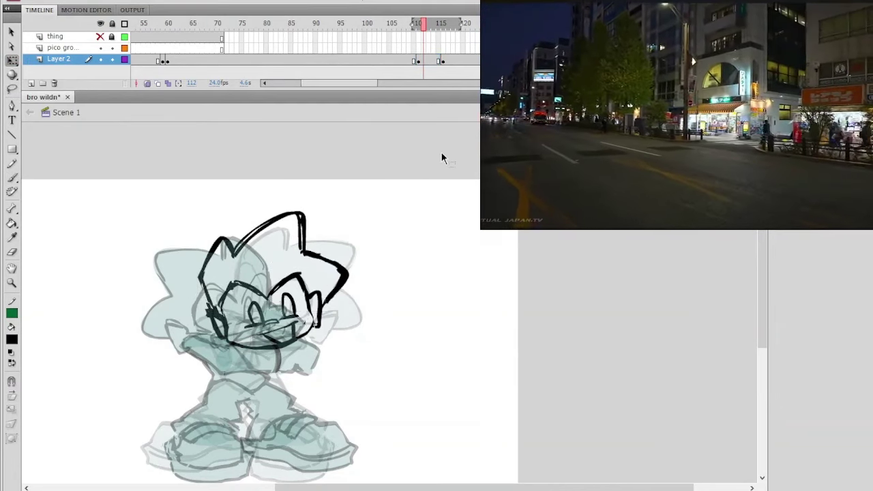
pyautogui.hotkey('ctrl', 'z')
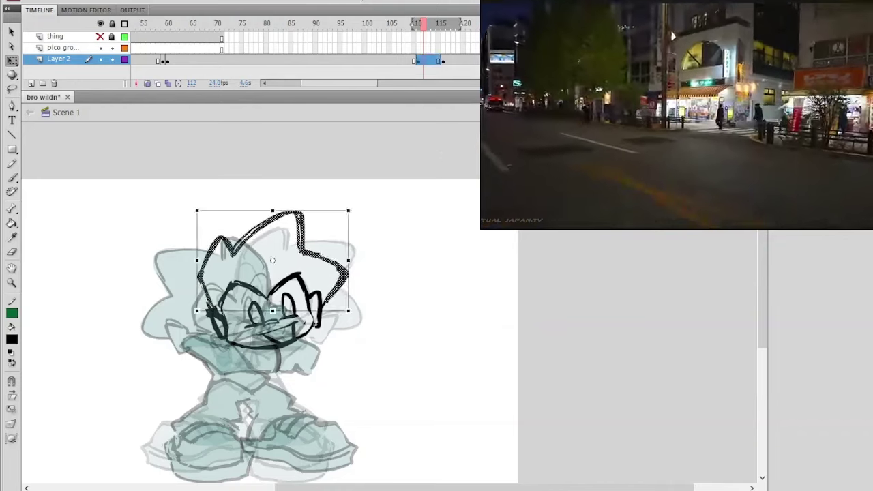
pyautogui.click(372, 202)
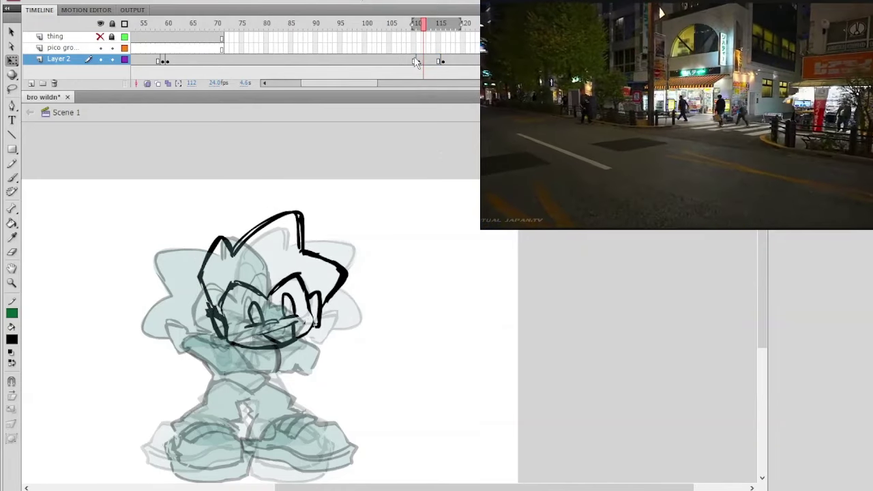
# Step: Select the hair outline above the face with the Lasso and nudge it slightly down towards the eyebrows
pyautogui.moveTo(416, 62); pyautogui.dragTo(425, 63)
pyautogui.click(405, 218)
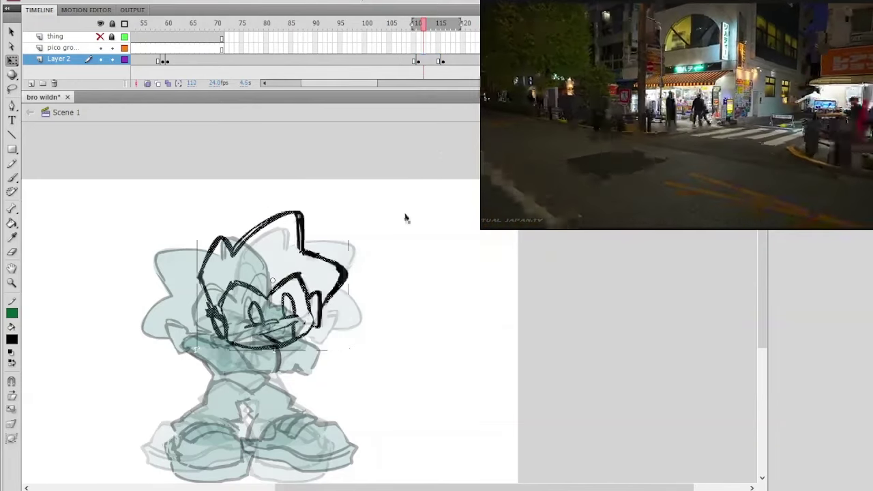
pyautogui.click(12, 89)
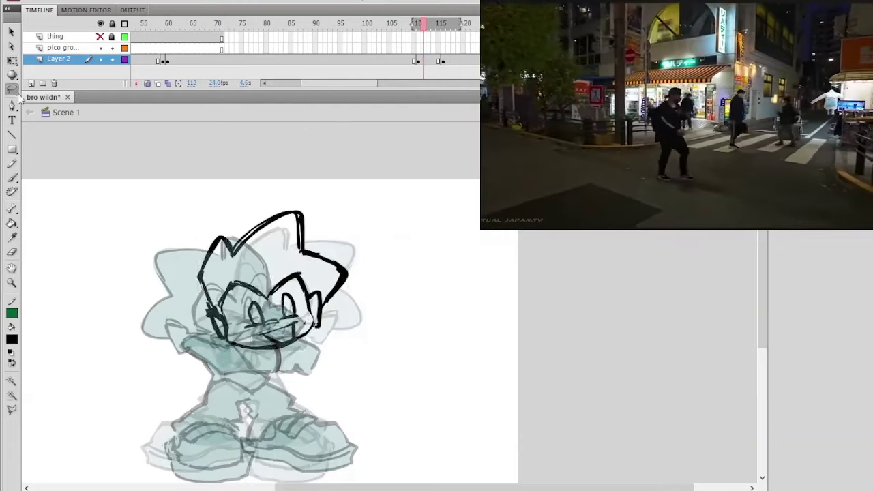
pyautogui.moveTo(229, 203)
pyautogui.mouseDown()
pyautogui.moveTo(185, 273)
pyautogui.moveTo(326, 290)
pyautogui.moveTo(300, 181)
pyautogui.mouseUp()
pyautogui.press('Down')
pyautogui.press('Down')
pyautogui.press('Down')
pyautogui.press('Down')
pyautogui.press('Down')
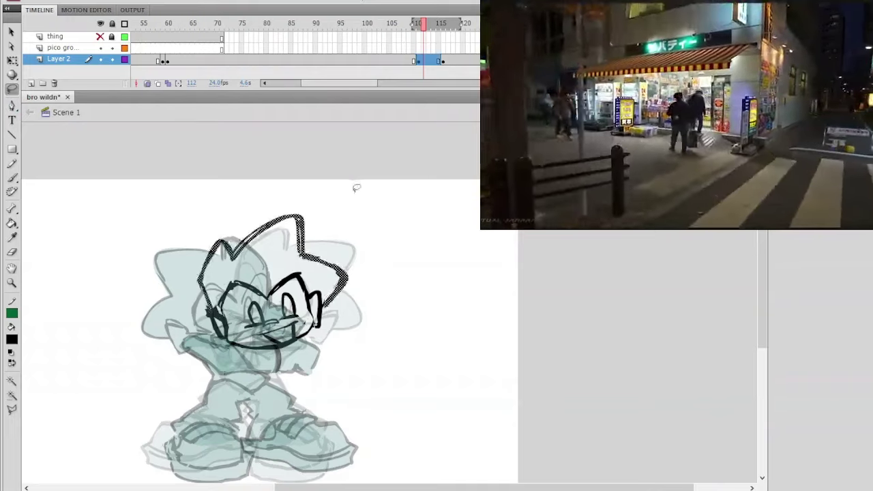
pyautogui.click(357, 188)
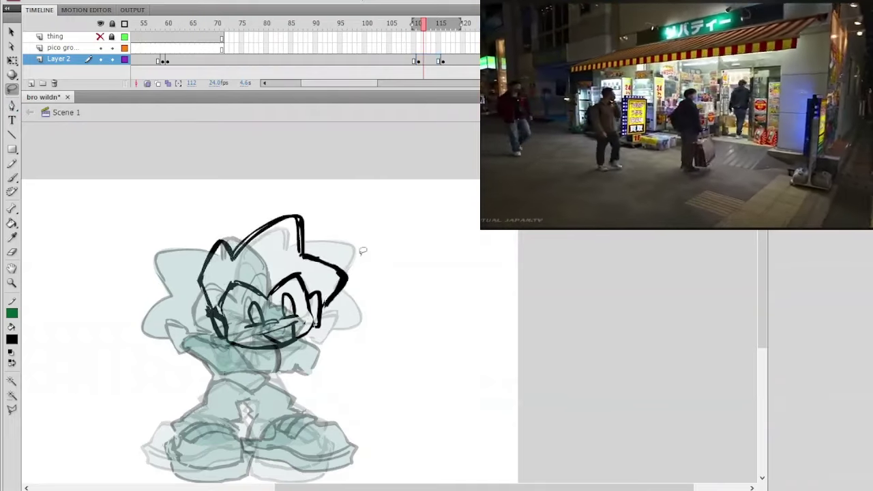
# Step: Select the whole in-between head drawing at frame 112 and skew it with Free Transform, raising its right side slightly
pyautogui.click(414, 61)
pyautogui.click(424, 62)
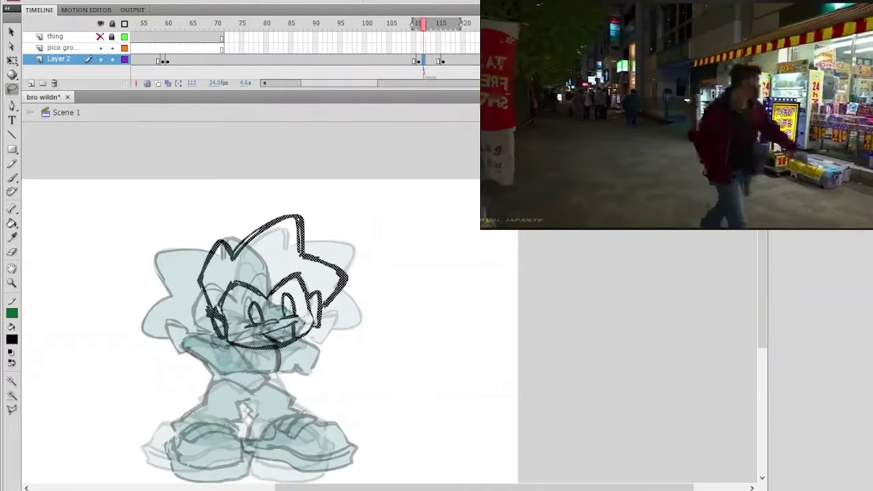
pyautogui.press('q')
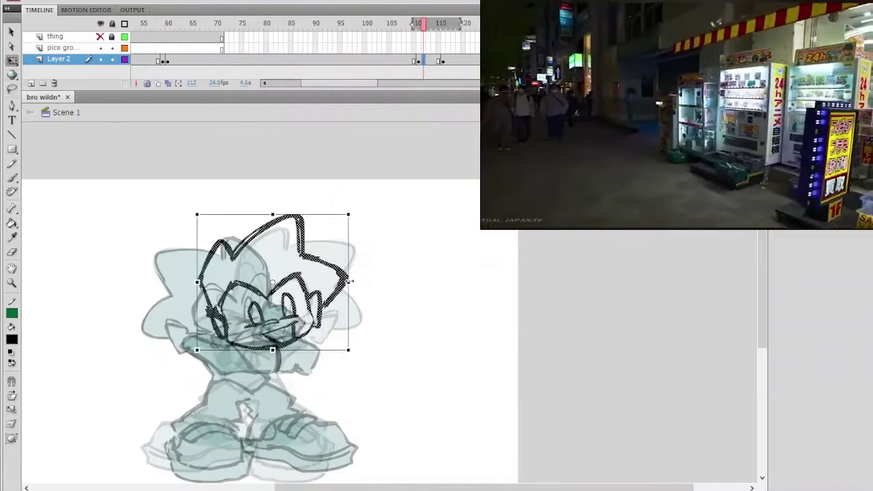
pyautogui.moveTo(350, 280); pyautogui.dragTo(353, 257)
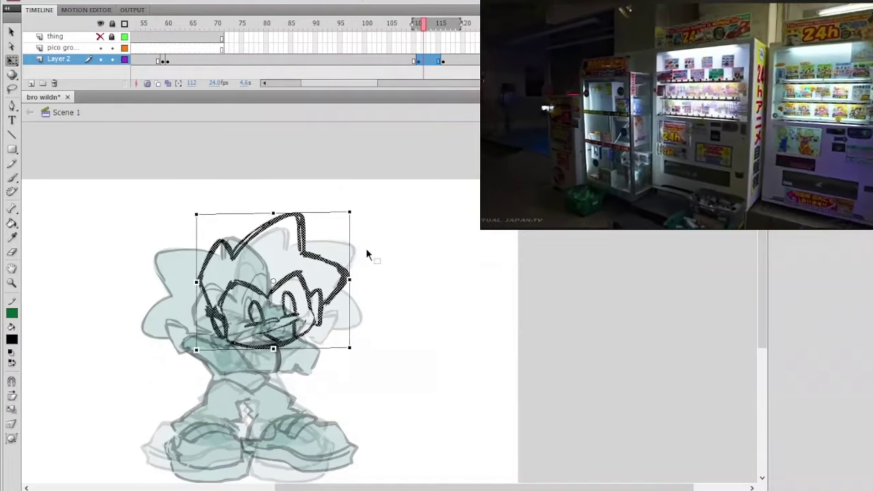
# Step: Nudge the whole in-between head drawing slightly left and up, deselect it, and play back the frames
pyautogui.press('Left')
pyautogui.press('Left')
pyautogui.press('Left')
pyautogui.press('Left')
pyautogui.press('Up')
pyautogui.click(377, 246)
pyautogui.press('Return')
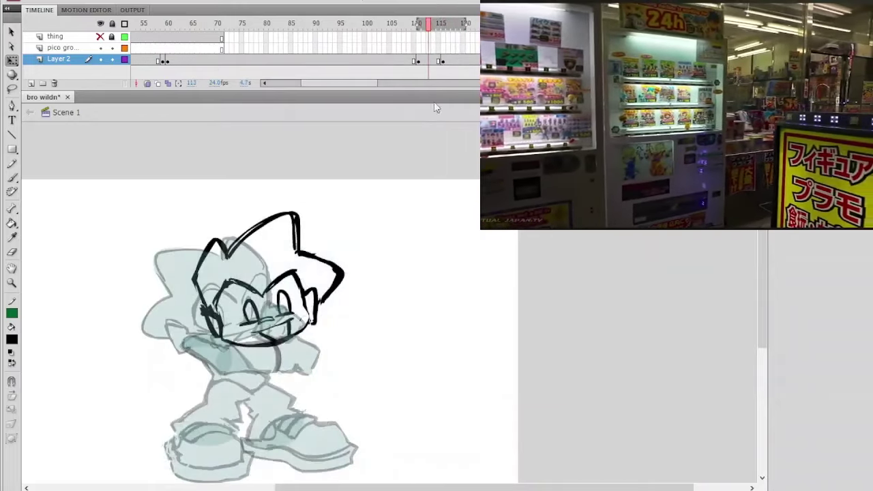
# Step: Inspect how the head symbol nested inside the "pico groovin" symbol separates its layers, and return to Scene 1
pyautogui.click(414, 61)
pyautogui.doubleClick(338, 260)
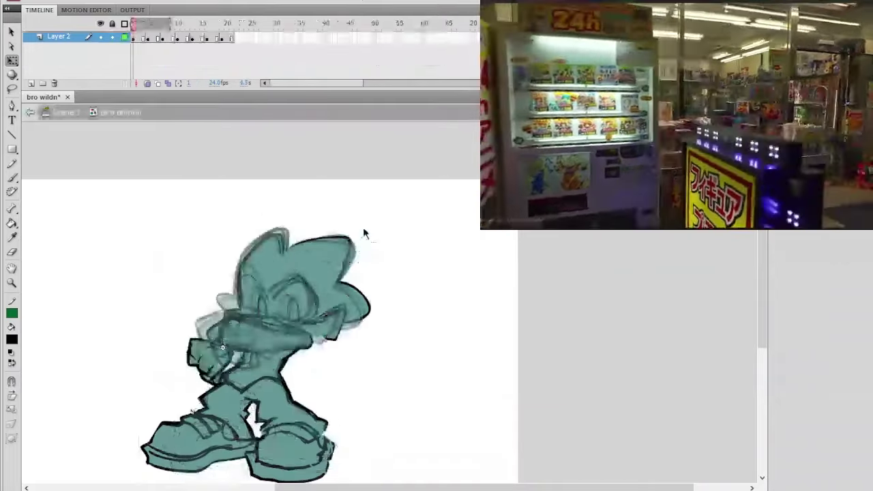
pyautogui.click(279, 256)
pyautogui.doubleClick(278, 256)
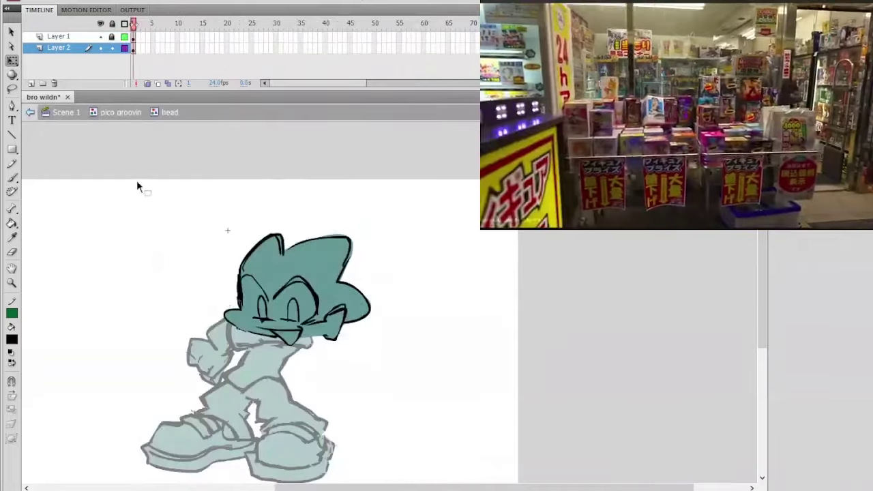
pyautogui.click(30, 112)
pyautogui.click(62, 114)
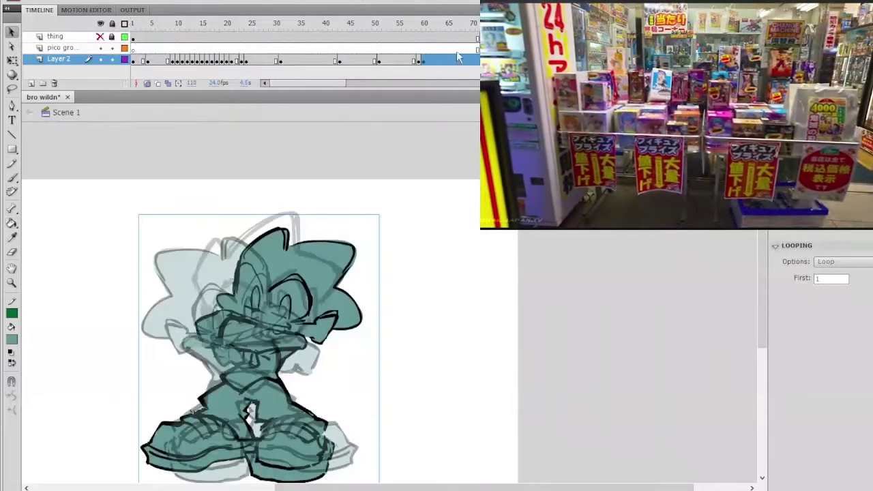
# Step: Convert the in-between head drawing to a symbol named "face front" and open it for editing
pyautogui.click(317, 266)
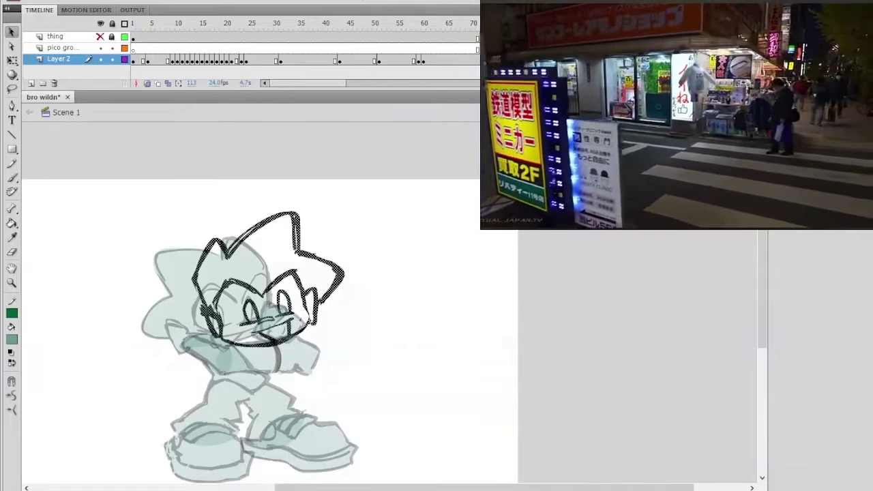
pyautogui.press('Return')
pyautogui.hotkey('ctrl', 'e')
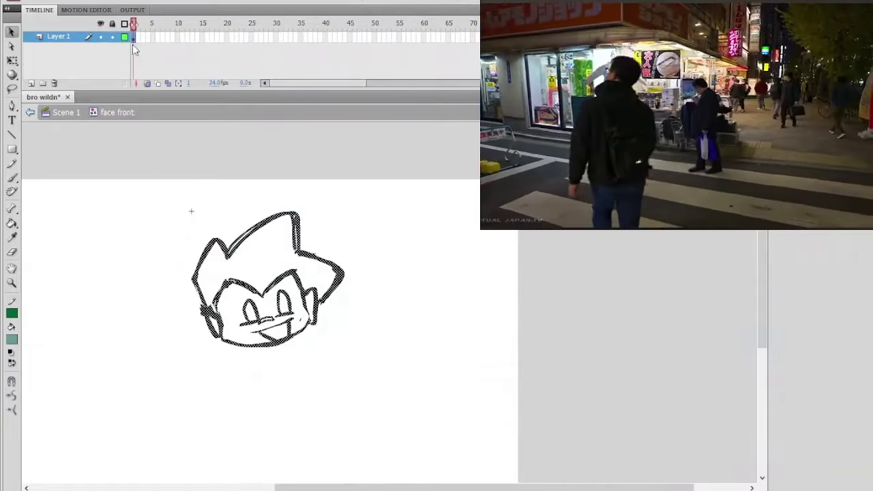
# Step: Lock the line-art layer, add a layer beneath it, fill the head shape with teal there, and return to Scene 1
pyautogui.click(112, 36)
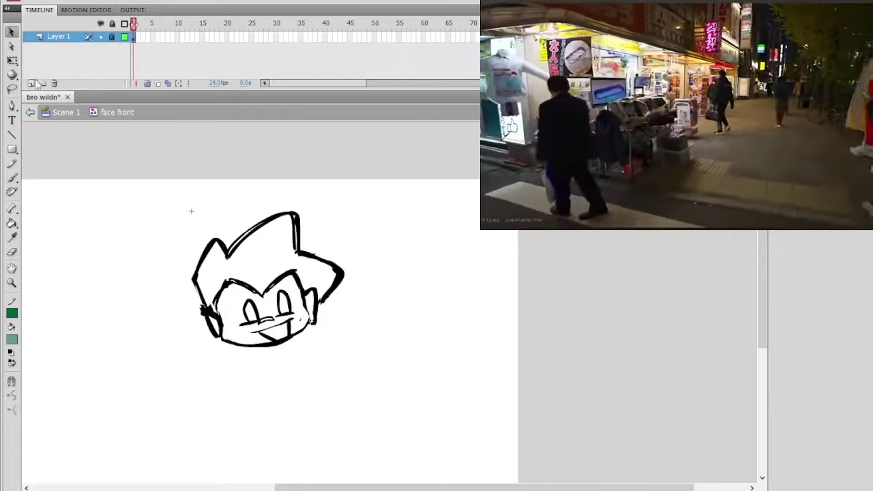
pyautogui.click(32, 83)
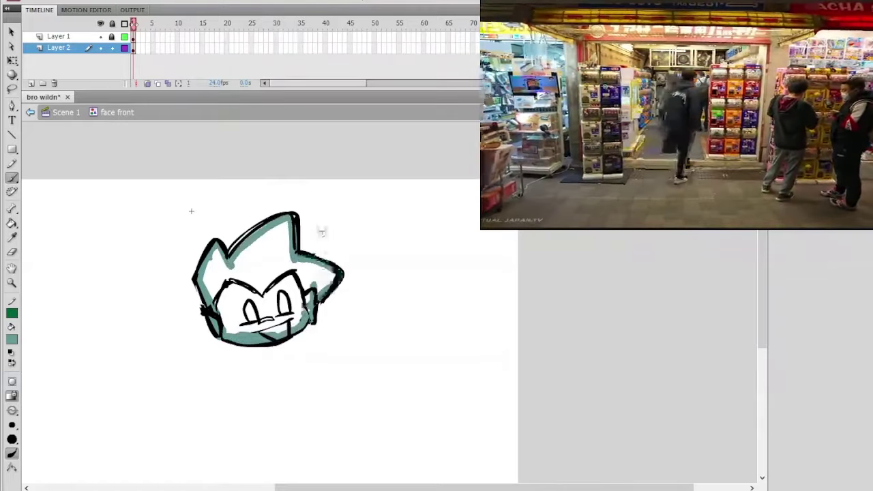
pyautogui.click(265, 264)
pyautogui.moveTo(337, 246); pyautogui.dragTo(282, 251)
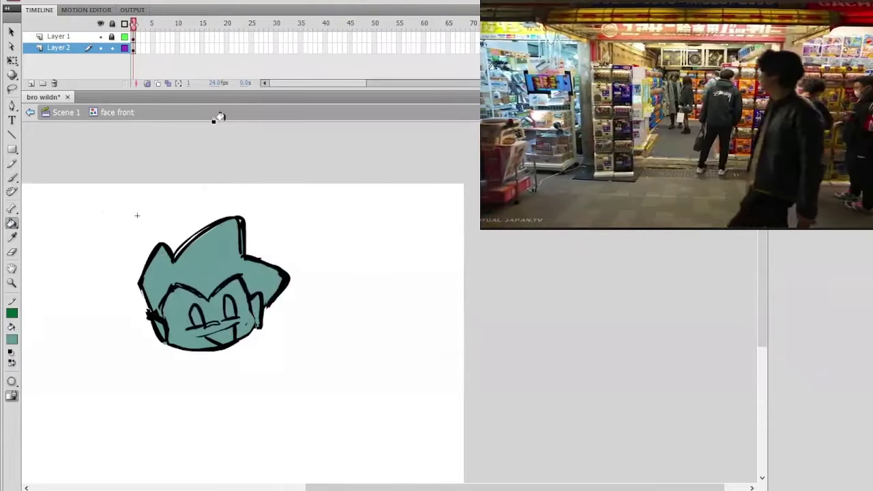
pyautogui.click(30, 112)
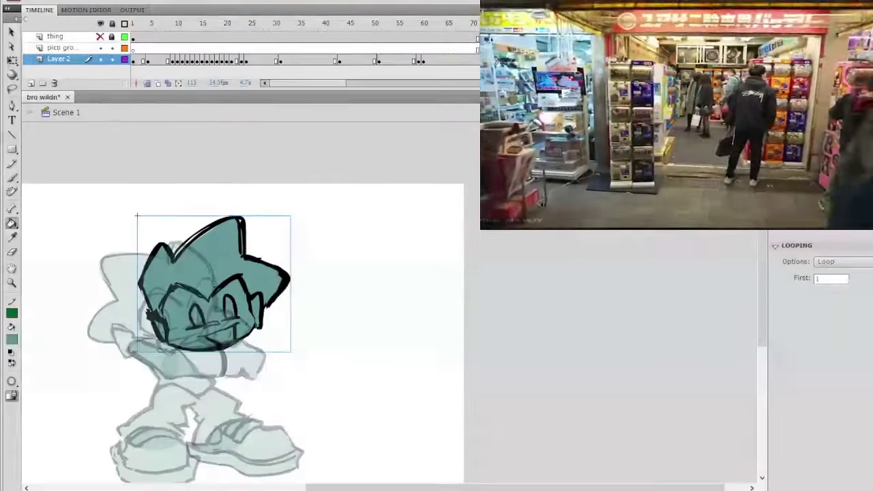
pyautogui.click(554, 244)
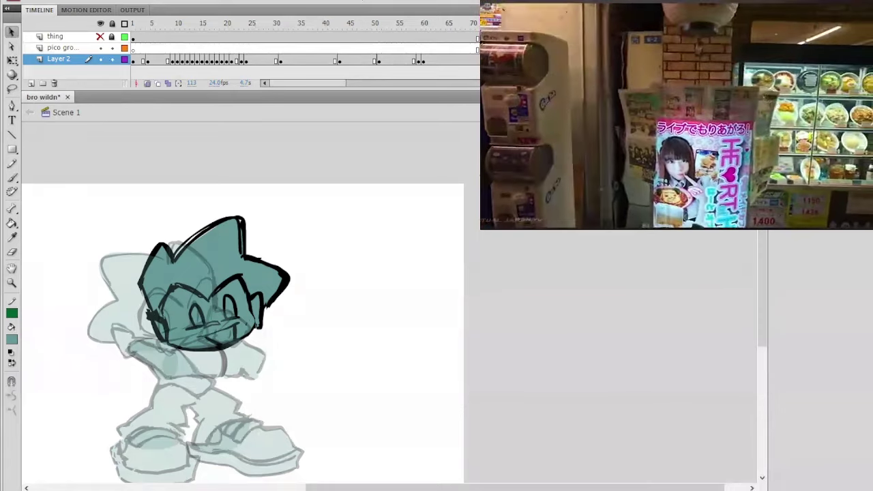
# Step: Scrub through the frames around the in-between, turn off onion skinning, and step back to the front-facing head
pyautogui.moveTo(450, 26); pyautogui.dragTo(693, 26)
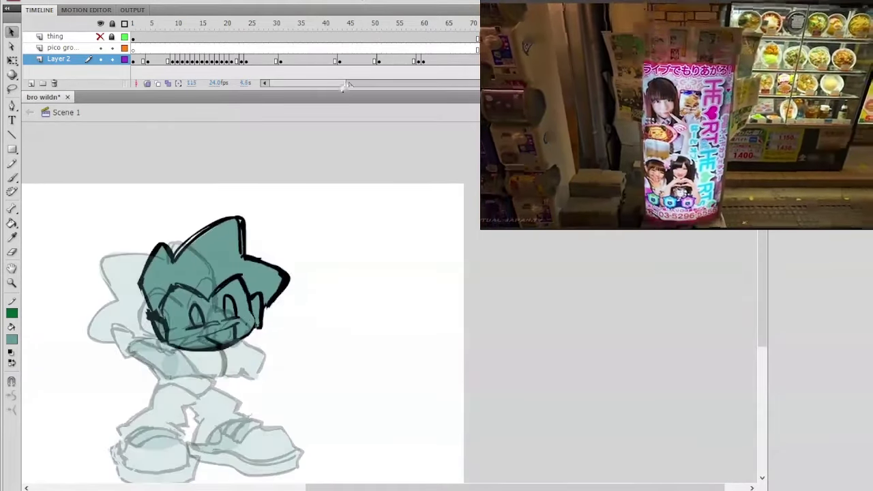
pyautogui.moveTo(347, 84)
pyautogui.mouseDown()
pyautogui.moveTo(363, 82)
pyautogui.moveTo(352, 83)
pyautogui.mouseUp()
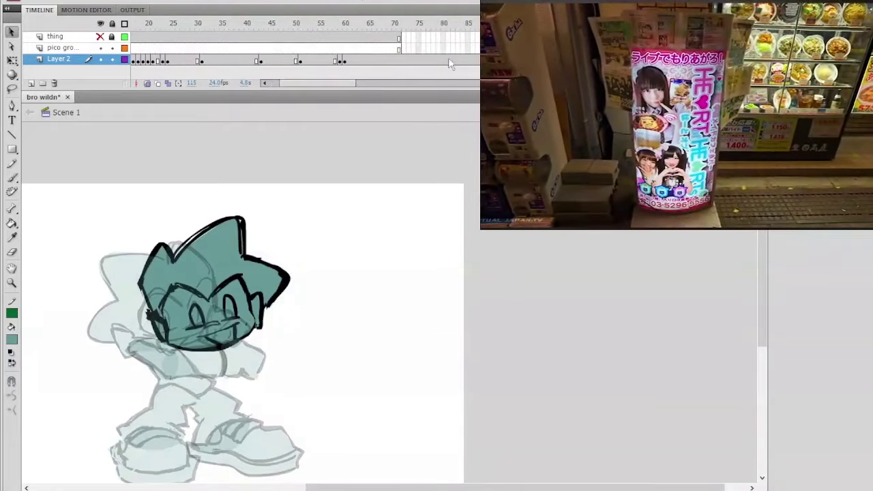
pyautogui.click(147, 83)
pyautogui.moveTo(607, 26); pyautogui.dragTo(619, 26)
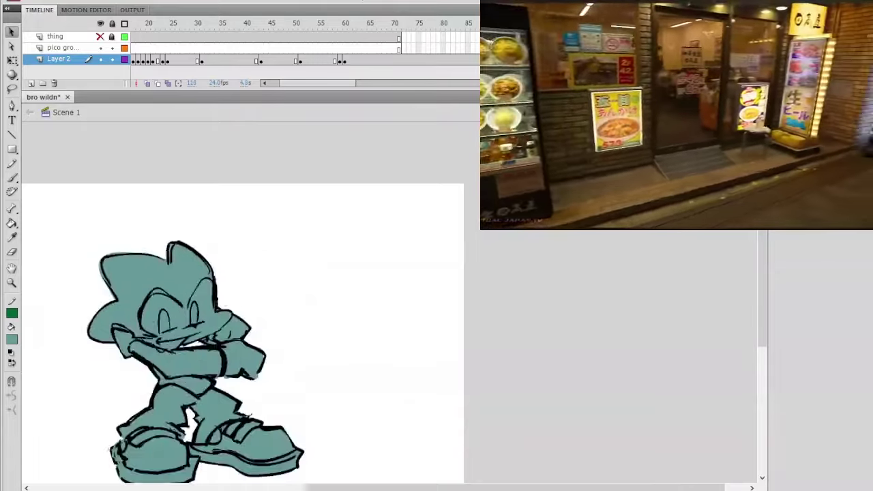
pyautogui.press(',')
pyautogui.press(',')
# Step: Select the "face front" head, extend its frames on Layer 2, and insert a keyframe at frame 115
pyautogui.click(214, 283)
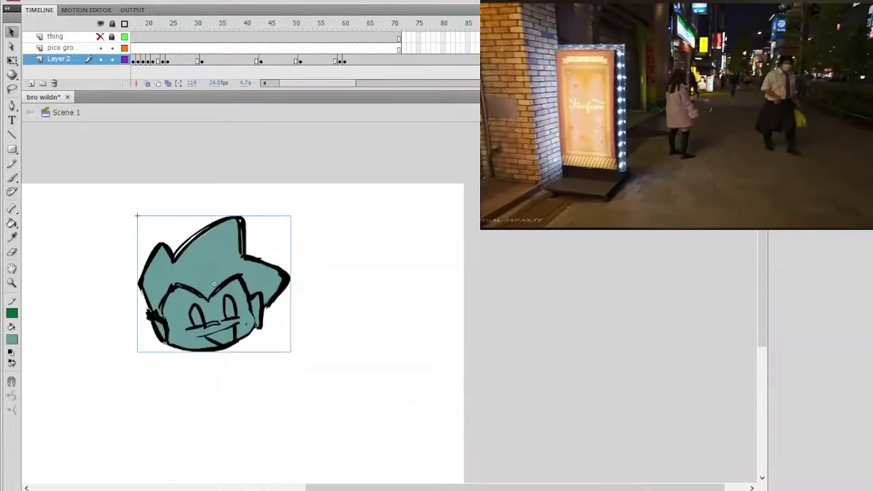
pyautogui.press('q')
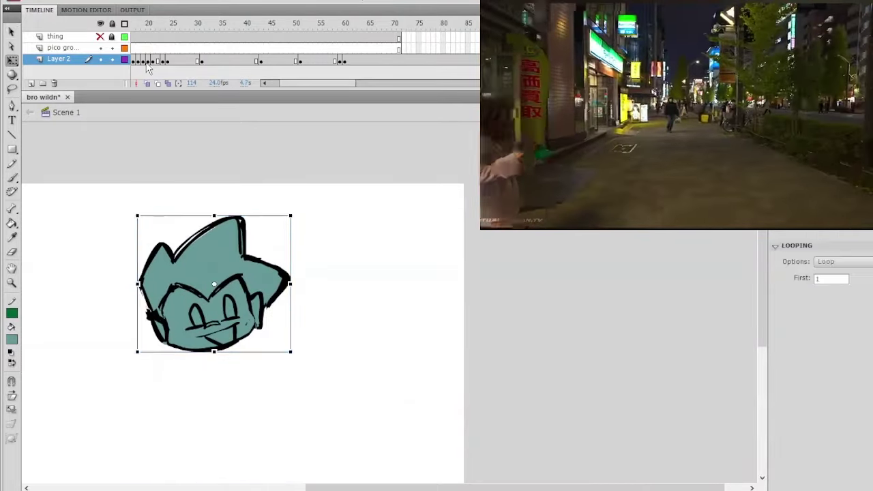
pyautogui.click(616, 61)
pyautogui.click(612, 61)
pyautogui.press('F5')
pyautogui.press('F6')
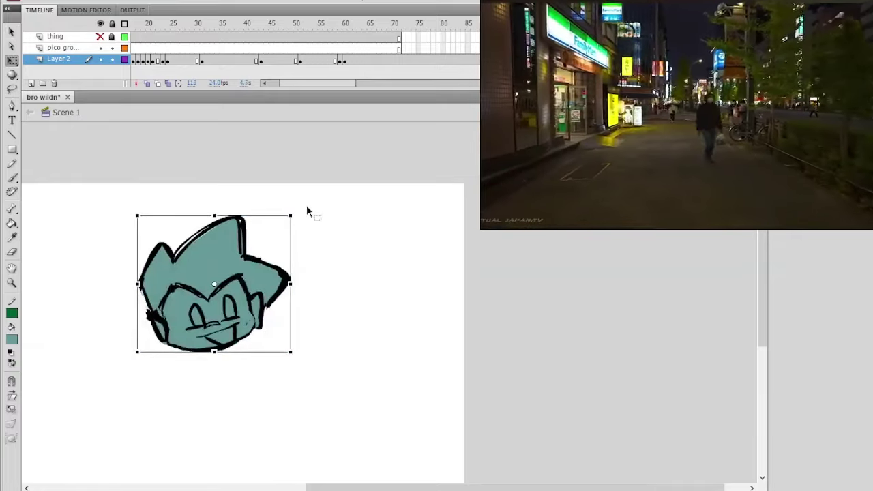
# Step: Rotate the head at frame 115 slightly counterclockwise, nudge it down and left, and play back the motion
pyautogui.moveTo(307, 212)
pyautogui.mouseDown()
pyautogui.moveTo(293, 203)
pyautogui.moveTo(306, 217)
pyautogui.mouseUp()
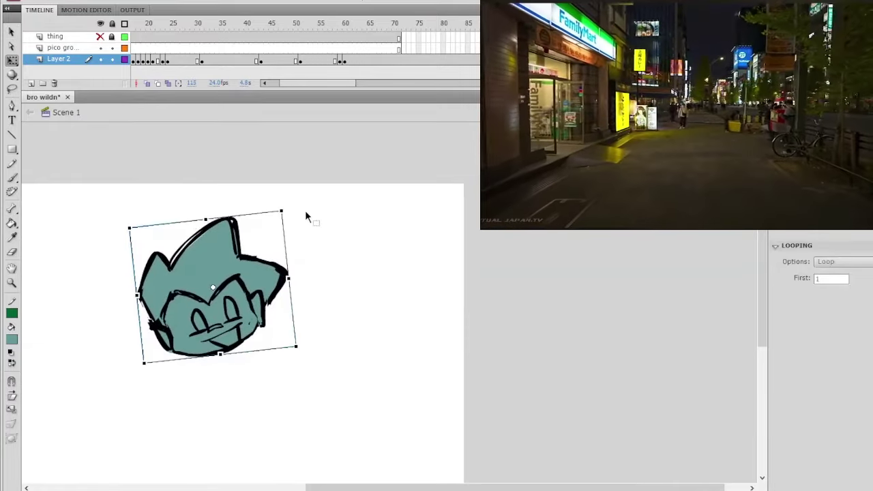
pyautogui.press('Down')
pyautogui.press('Down')
pyautogui.press('Down')
pyautogui.press('Down')
pyautogui.press('Down')
pyautogui.press('Left')
pyautogui.press('Left')
pyautogui.press('Left')
pyautogui.press('Left')
pyautogui.press('Return')
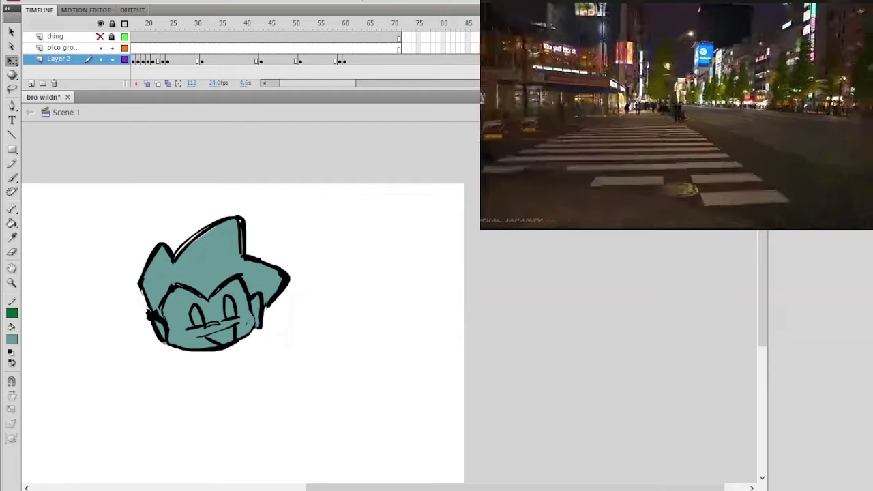
# Step: Try moving the head on frame 112 slightly right and up and tilting it clockwise
pyautogui.press('Right')
pyautogui.press('Right')
pyautogui.press('Right')
pyautogui.press('Right')
pyautogui.press('Right')
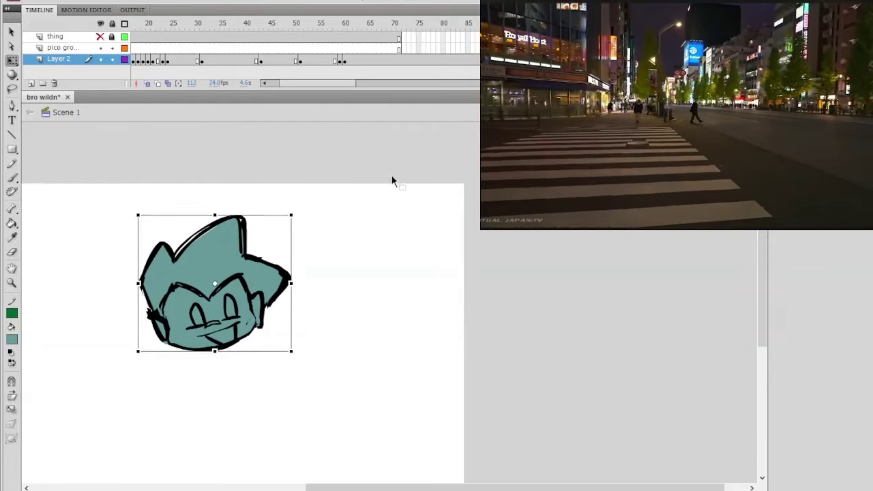
pyautogui.press('Up')
pyautogui.press('Up')
pyautogui.press('Up')
pyautogui.press('Up')
pyautogui.press('Up')
pyautogui.moveTo(307, 209); pyautogui.dragTo(316, 222)
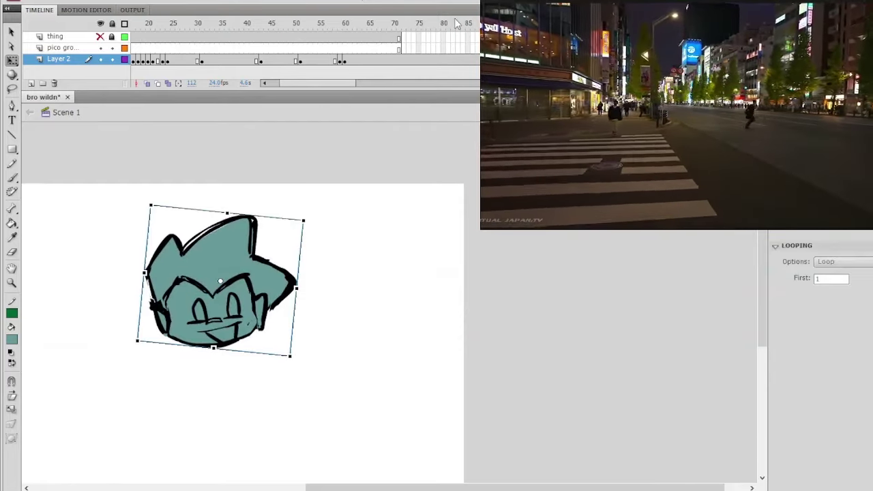
# Step: Turn on onion skinning, try a stronger clockwise tilt, and undo the trial moves and rotations of the head
pyautogui.click(158, 83)
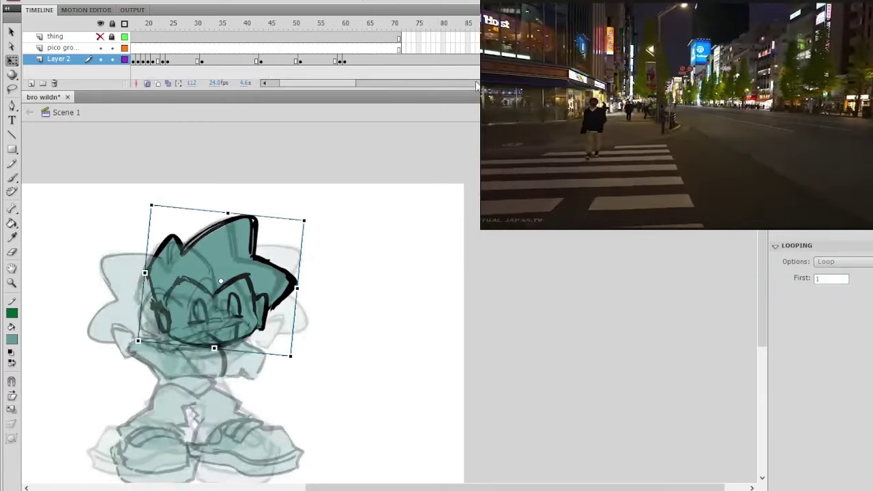
pyautogui.moveTo(311, 220); pyautogui.dragTo(323, 226)
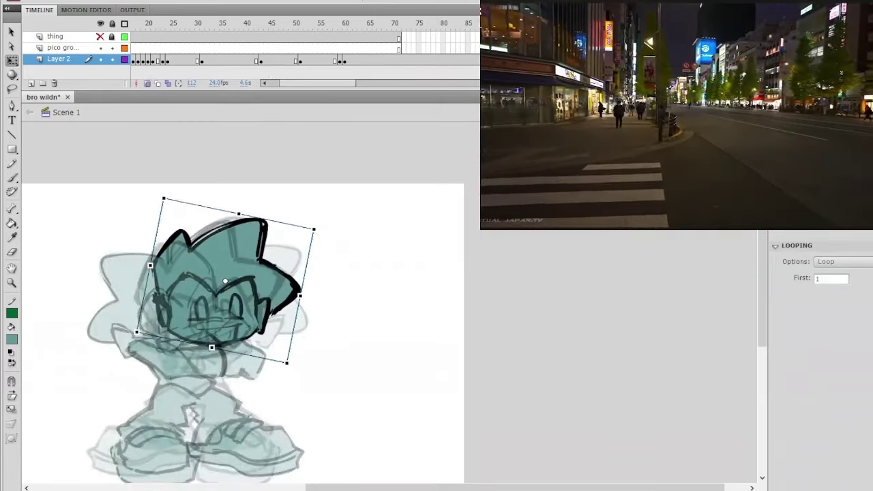
pyautogui.hotkey('ctrl', 'z')
pyautogui.hotkey('ctrl', 'z')
pyautogui.hotkey('ctrl', 'z')
pyautogui.hotkey('ctrl', 'z')
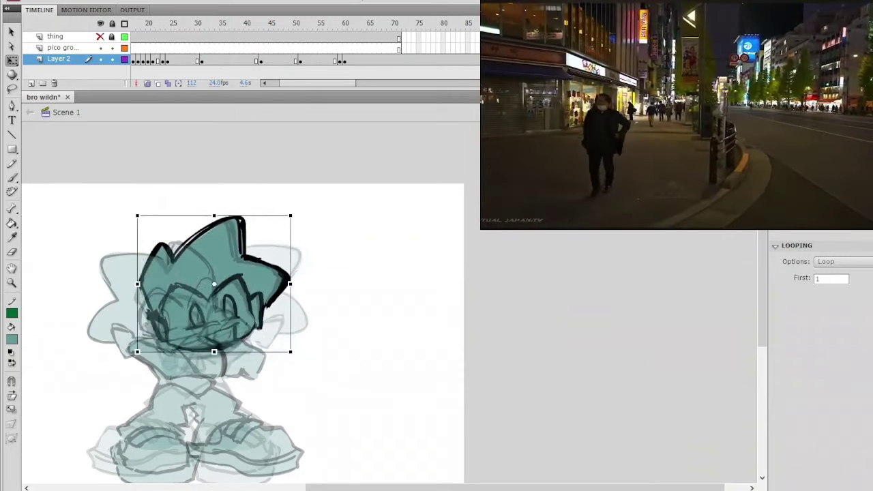
# Step: Tilt the head clockwise over the onion-skinned poses, nudge it slightly to the right, and turn onion skinning off
pyautogui.moveTo(312, 212)
pyautogui.mouseDown()
pyautogui.moveTo(302, 208)
pyautogui.moveTo(320, 222)
pyautogui.mouseUp()
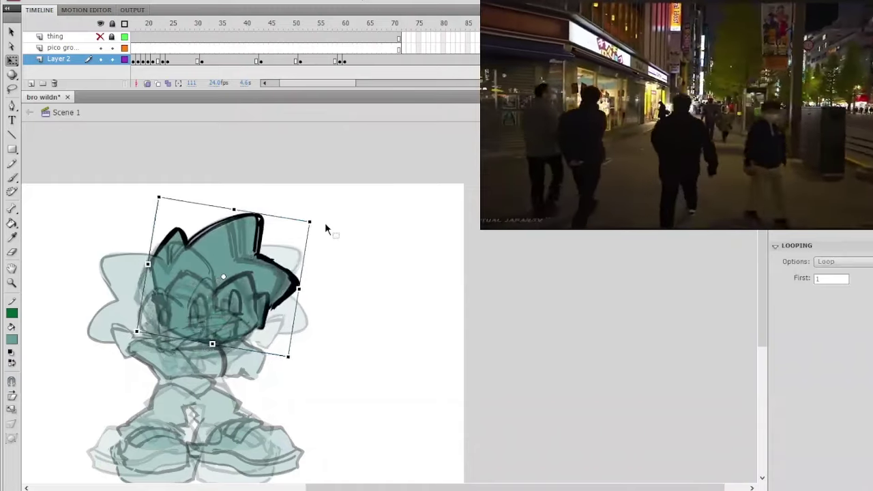
pyautogui.press('Right')
pyautogui.press('Right')
pyautogui.press('Right')
pyautogui.click(330, 227)
pyautogui.click(148, 84)
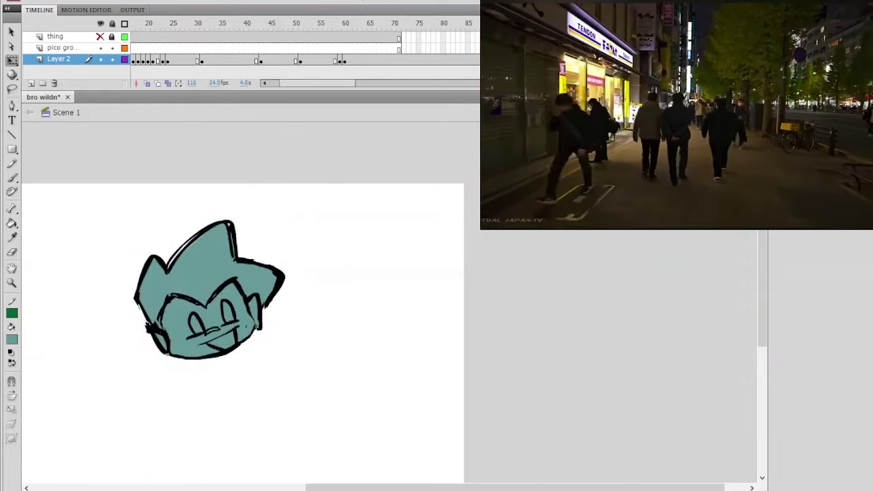
# Step: Re-enable onion skinning with a narrower frame range on frame 112 and undo the latest adjustments to the tilted head
pyautogui.press('.')
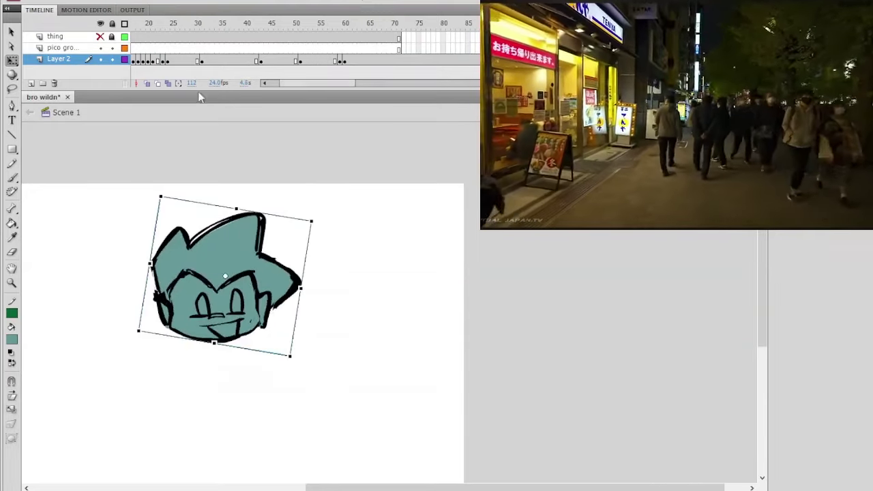
pyautogui.click(156, 84)
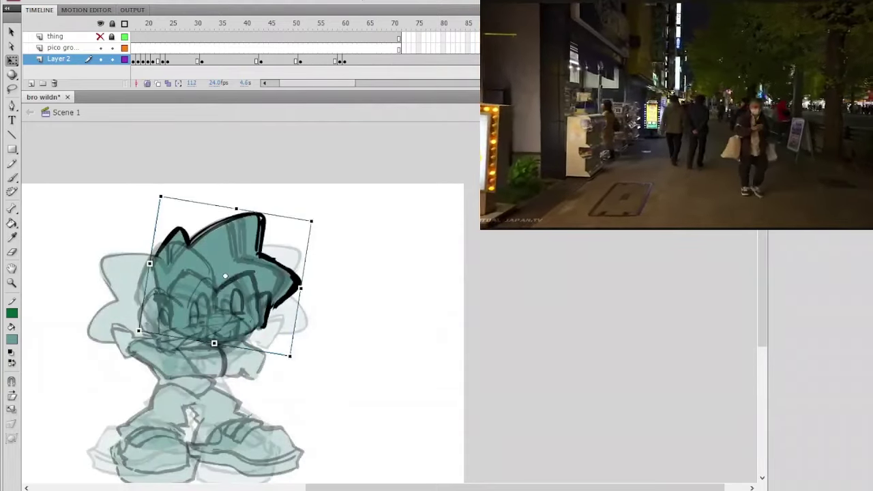
pyautogui.moveTo(612, 23); pyautogui.dragTo(602, 23)
pyautogui.moveTo(312, 221); pyautogui.dragTo(321, 219)
pyautogui.hotkey('ctrl', 'z')
pyautogui.hotkey('ctrl', 'z')
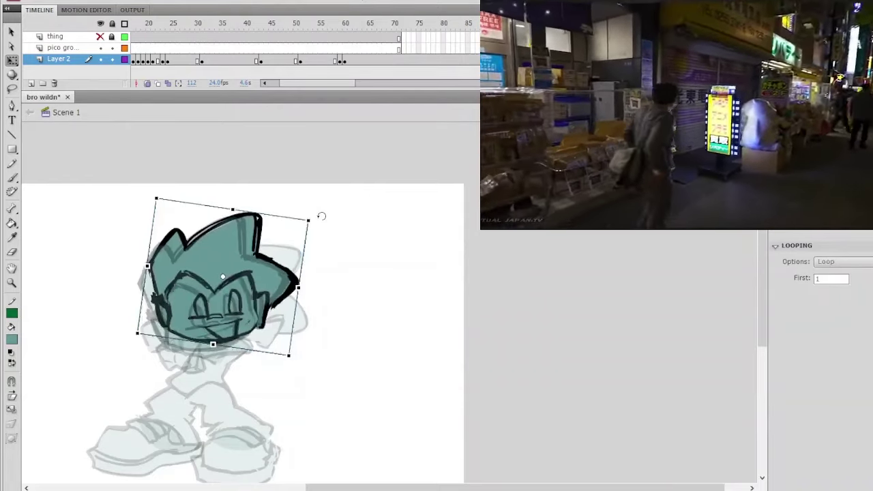
# Step: Nudge the tilted head slightly left and down, fine-tune its rotation, and deselect it
pyautogui.press('Left')
pyautogui.press('Left')
pyautogui.press('Down')
pyautogui.moveTo(297, 289); pyautogui.dragTo(298, 290)
pyautogui.moveTo(307, 222); pyautogui.dragTo(308, 222)
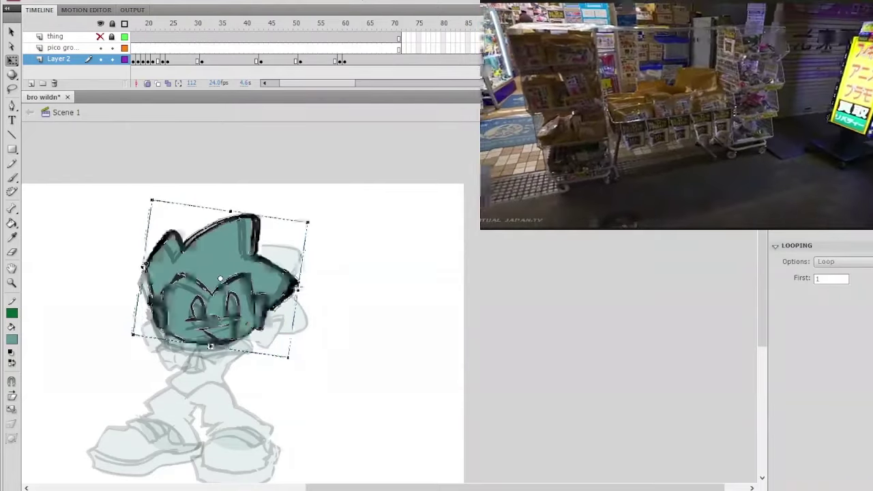
pyautogui.click(358, 197)
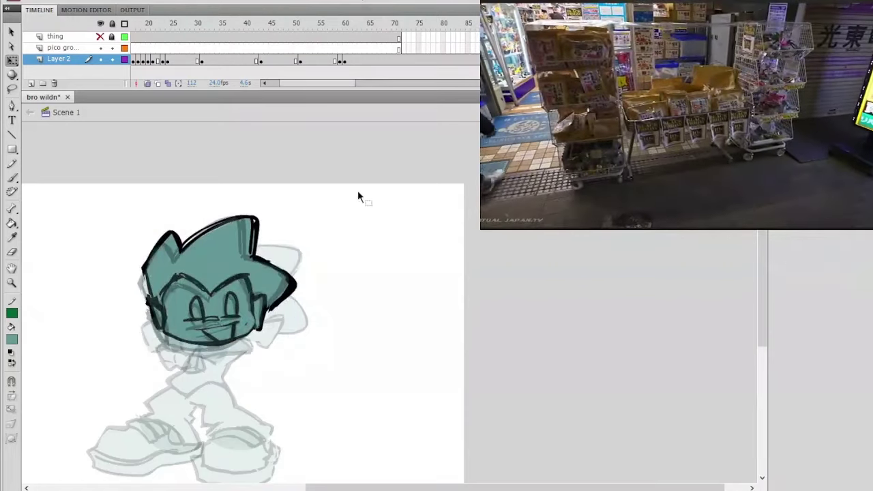
# Step: On frame 115, tilt the head slightly counter-clockwise and reposition it a little left and down
pyautogui.click(609, 60)
pyautogui.click(617, 60)
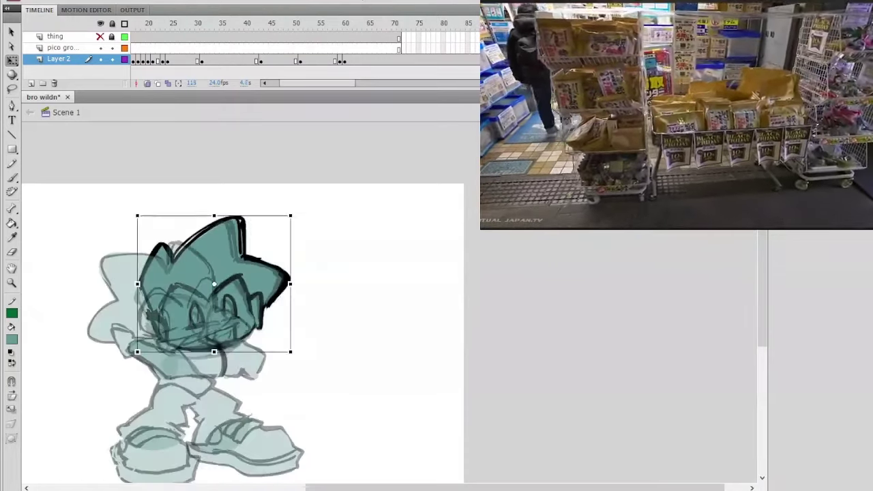
pyautogui.press('Down')
pyautogui.press('Down')
pyautogui.press('Down')
pyautogui.press('Down')
pyautogui.press('Down')
pyautogui.moveTo(297, 217); pyautogui.dragTo(297, 214)
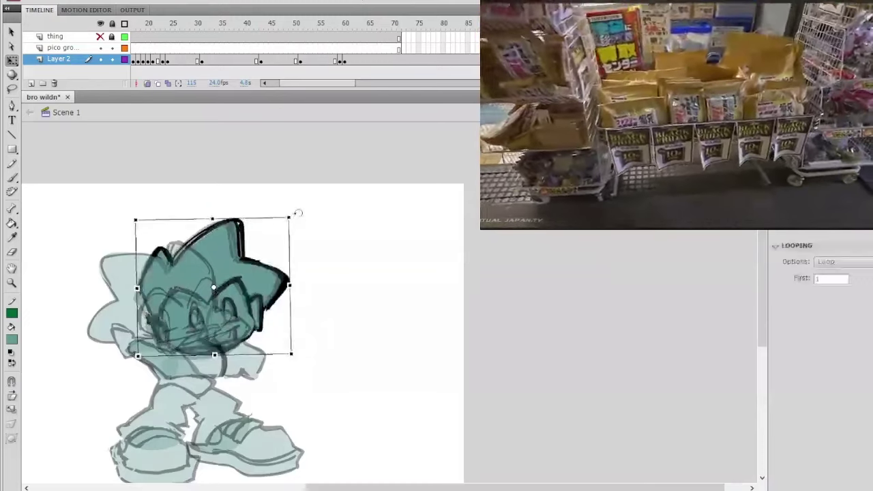
pyautogui.press('Left')
pyautogui.press('Left')
pyautogui.press('Left')
pyautogui.press('Left')
pyautogui.press('Up')
pyautogui.press('Up')
pyautogui.press('Up')
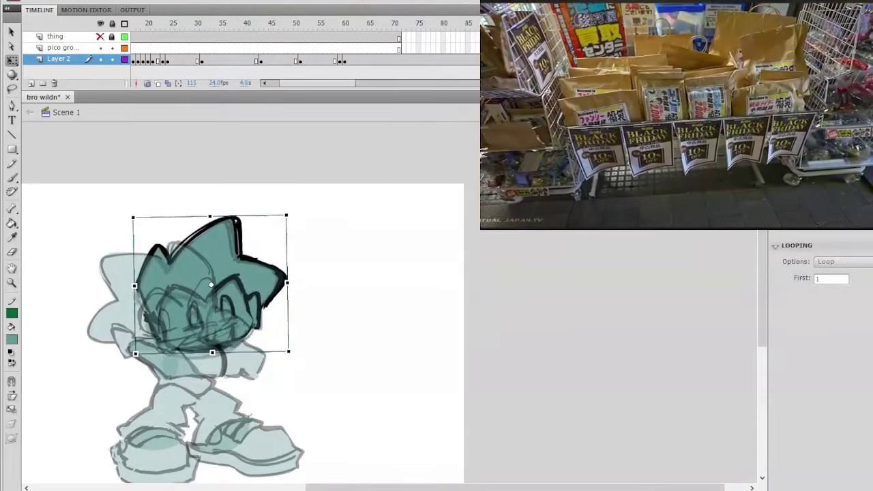
# Step: Compare the neighbouring head frames and nudge the untilted head on frame 114 slightly upward
pyautogui.press(',')
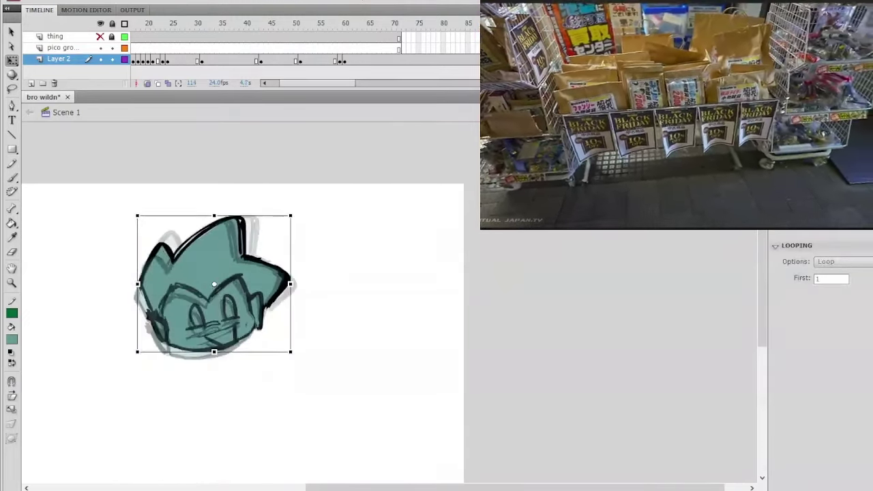
pyautogui.press('.')
pyautogui.press('.')
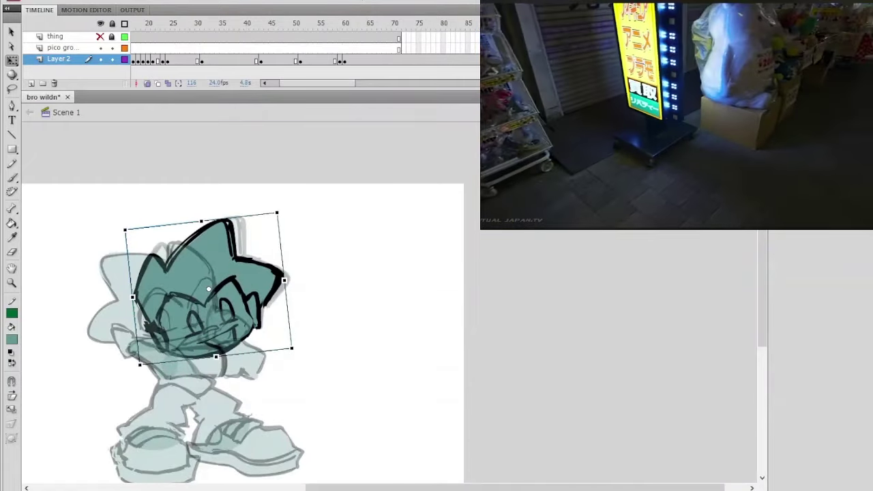
pyautogui.press(',')
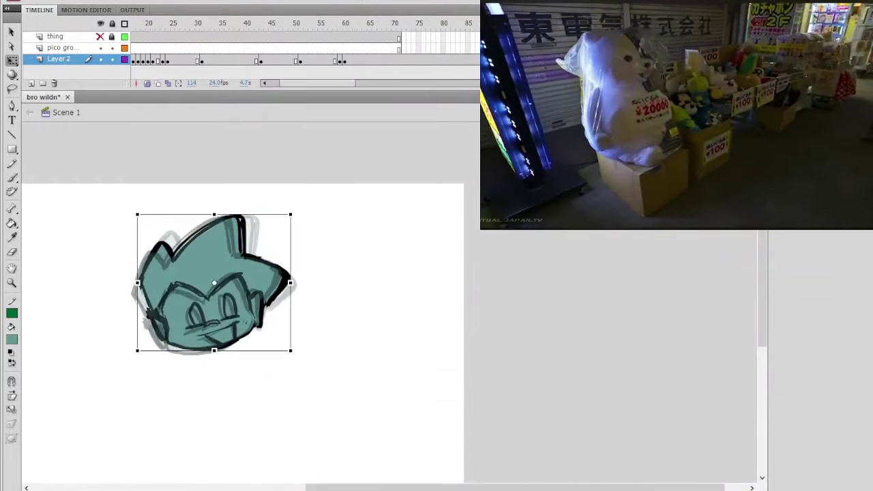
pyautogui.press('Up')
pyautogui.press('Up')
pyautogui.press('Up')
pyautogui.press('Up')
# Step: On frame 112, shift the tilted head slightly right and rotate it a little further clockwise
pyautogui.press('.')
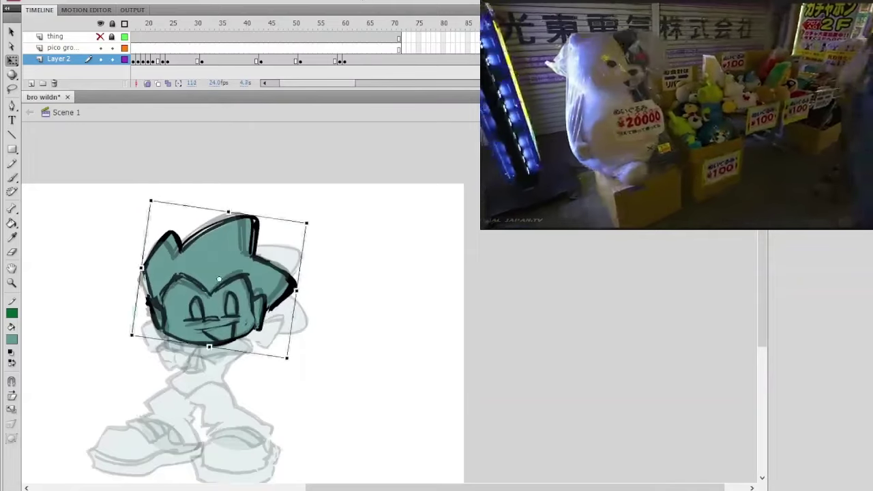
pyautogui.press('Right')
pyautogui.press('Right')
pyautogui.press('Right')
pyautogui.press('Right')
pyautogui.press('Right')
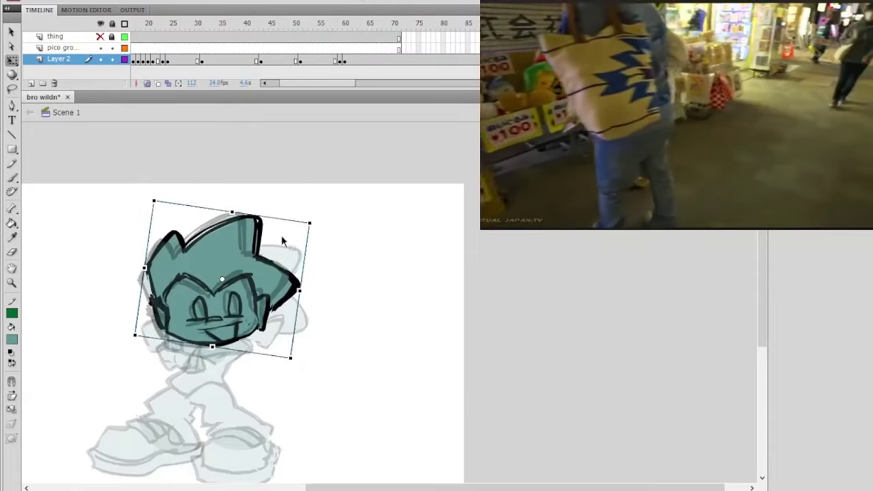
pyautogui.moveTo(319, 222); pyautogui.dragTo(323, 225)
pyautogui.press('Right')
pyautogui.press('Right')
pyautogui.click(385, 186)
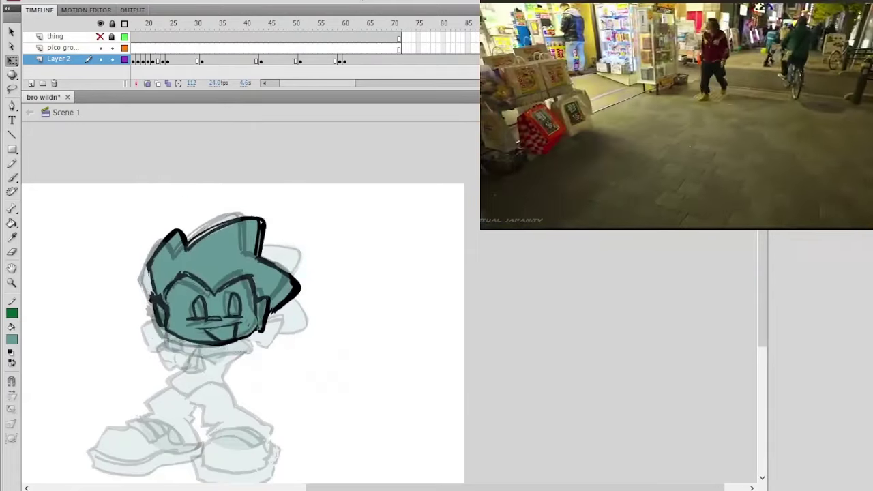
pyautogui.moveTo(266, 314); pyautogui.dragTo(268, 313)
pyautogui.click(388, 207)
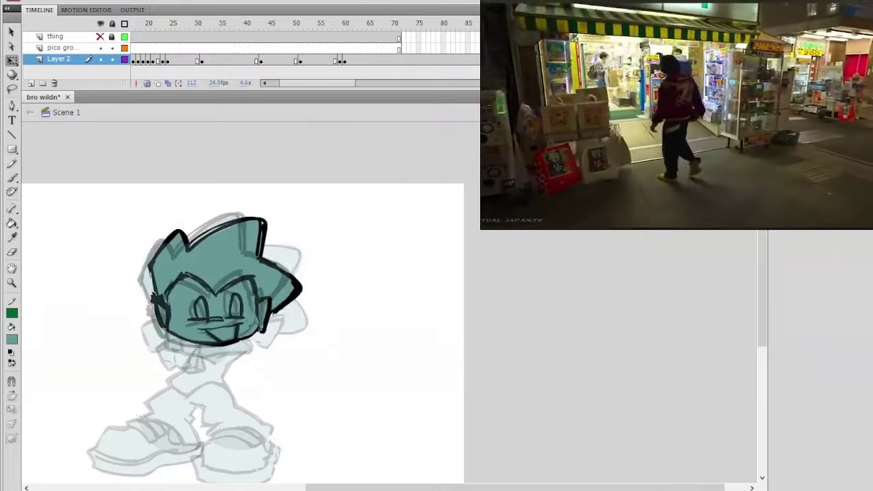
# Step: Step forward to the full-body pose and back through the preceding frames to review the head turn
pyautogui.press('.')
pyautogui.press('.')
pyautogui.click(256, 286)
pyautogui.press('.')
pyautogui.press('.')
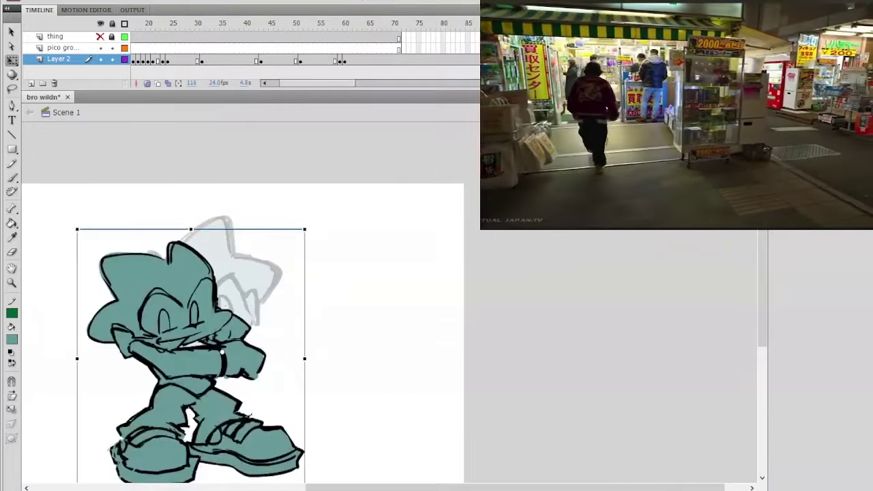
pyautogui.press(',')
pyautogui.press(',')
pyautogui.press(',')
pyautogui.press(',')
pyautogui.press(',')
pyautogui.press(',')
pyautogui.press(',')
pyautogui.press(',')
pyautogui.press(',')
pyautogui.press(',')
pyautogui.press(',')
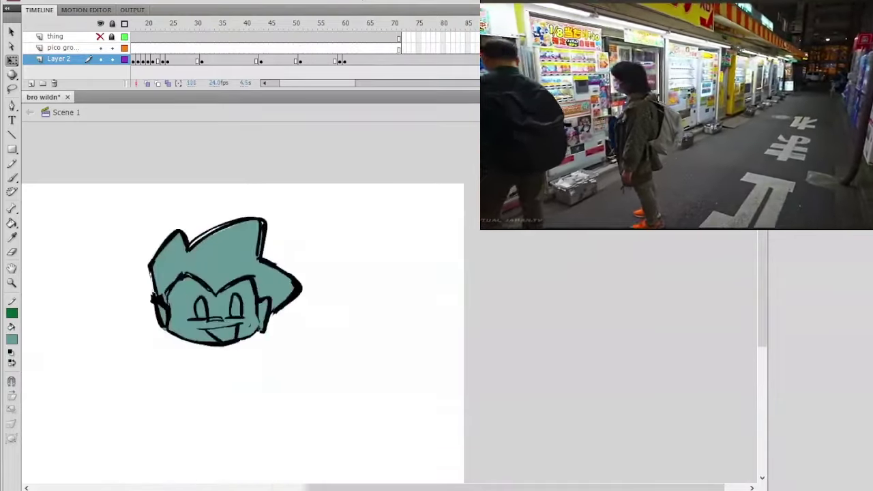
# Step: Play the animation and advance frame by frame from the tilted head through the following crossed-arm body poses
pyautogui.press('Return')
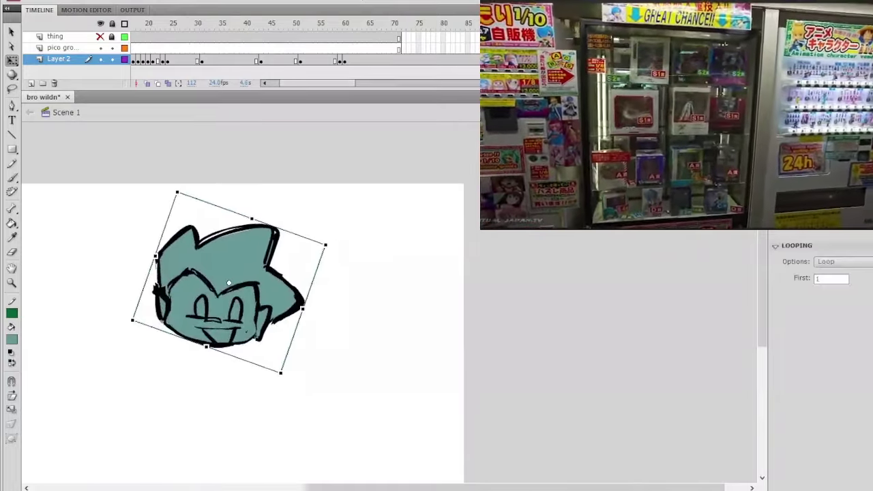
pyautogui.press('.')
pyautogui.press('.')
pyautogui.press('.')
pyautogui.press('.')
pyautogui.press('.')
pyautogui.press('.')
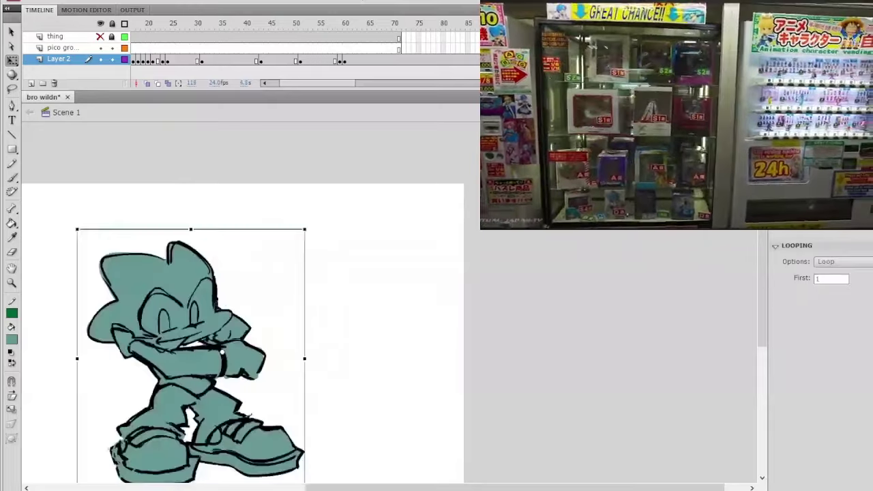
pyautogui.press('.')
pyautogui.press('.')
pyautogui.press('.')
pyautogui.press('.')
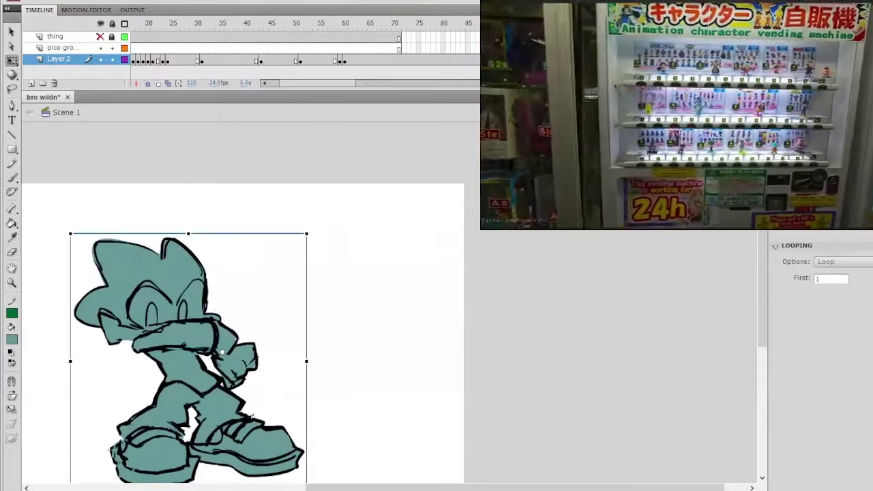
pyautogui.press('.')
pyautogui.press('.')
pyautogui.press('.')
pyautogui.press('.')
pyautogui.press('.')
pyautogui.press('.')
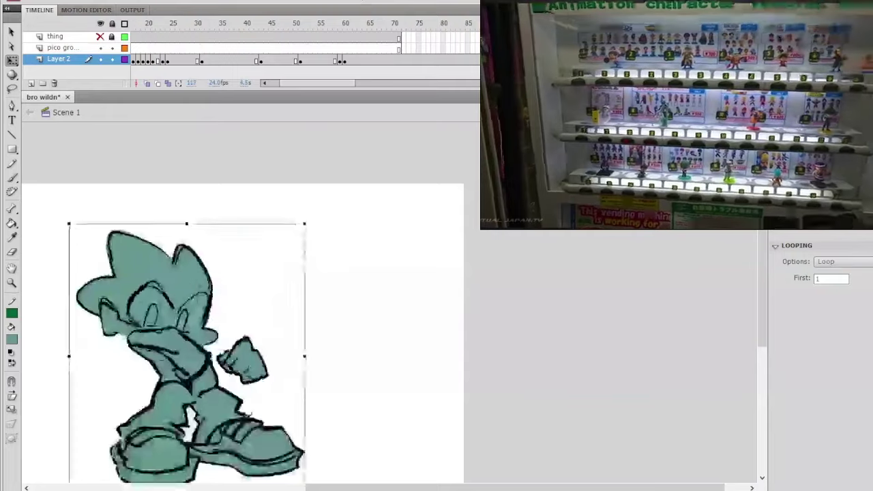
# Step: Scrub back to the earlier body poses and replay the transition into the head turn
pyautogui.moveTo(624, 109); pyautogui.dragTo(577, 117)
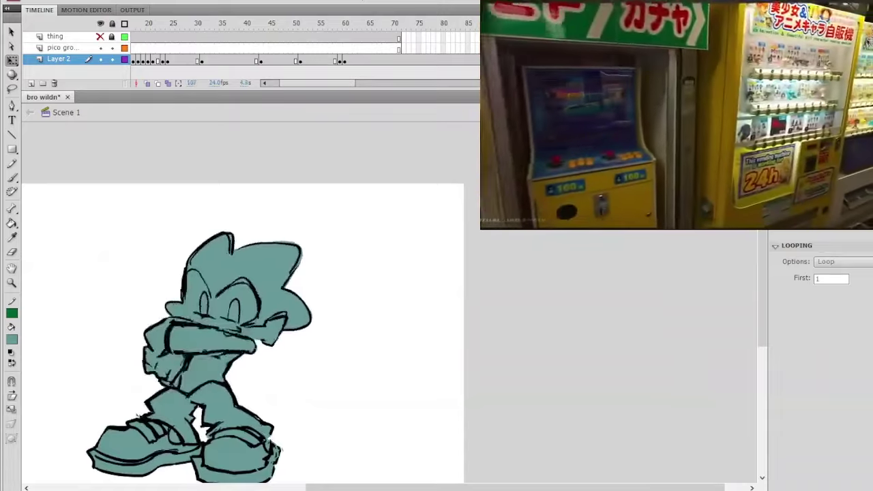
pyautogui.press('.')
pyautogui.press('.')
pyautogui.press('.')
pyautogui.press('.')
pyautogui.moveTo(525, 122); pyautogui.dragTo(422, 124)
pyautogui.press('Return')
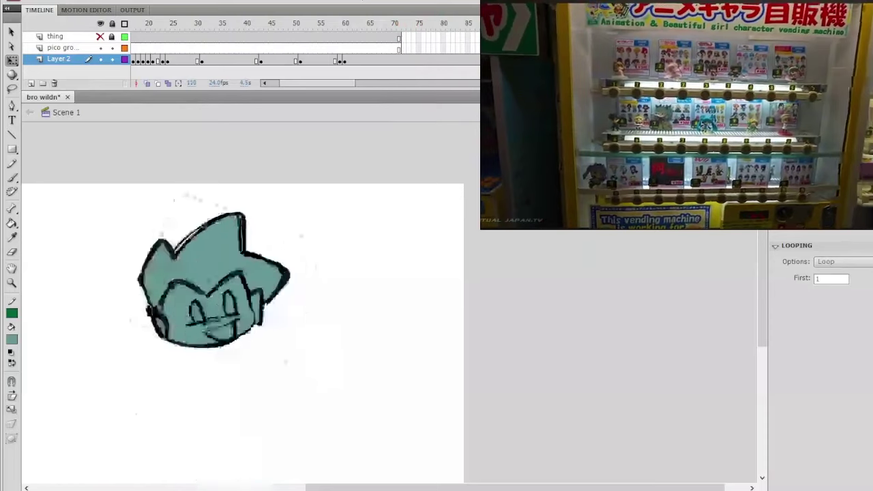
# Step: Recheck the tilted head frames against the preceding body pose and return the playhead to an earlier frame
pyautogui.press('.')
pyautogui.press('.')
pyautogui.press('.')
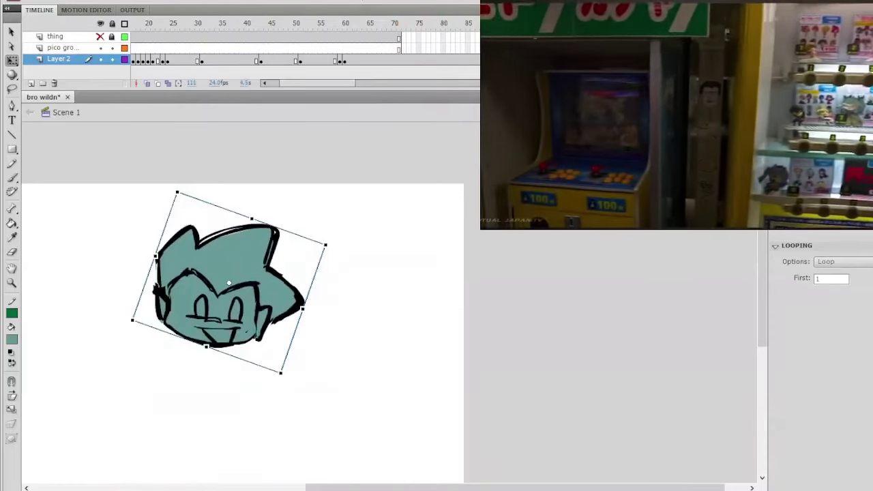
pyautogui.press('.')
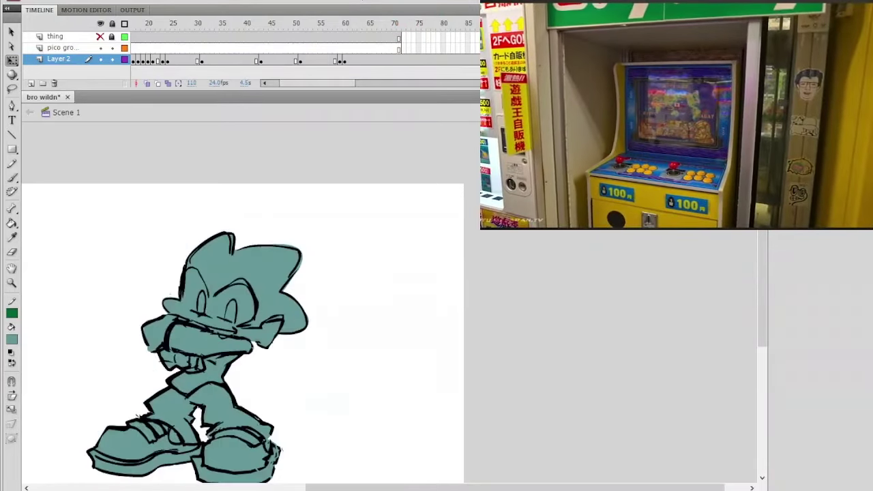
pyautogui.press('.')
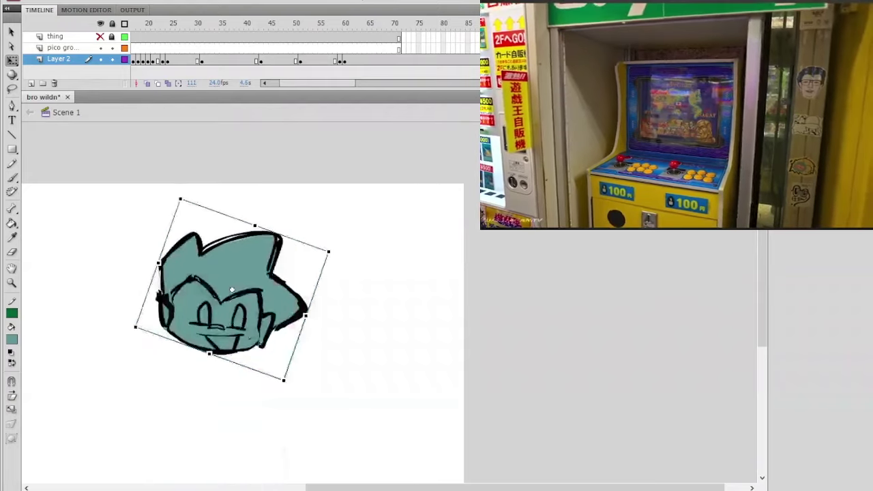
pyautogui.press('.')
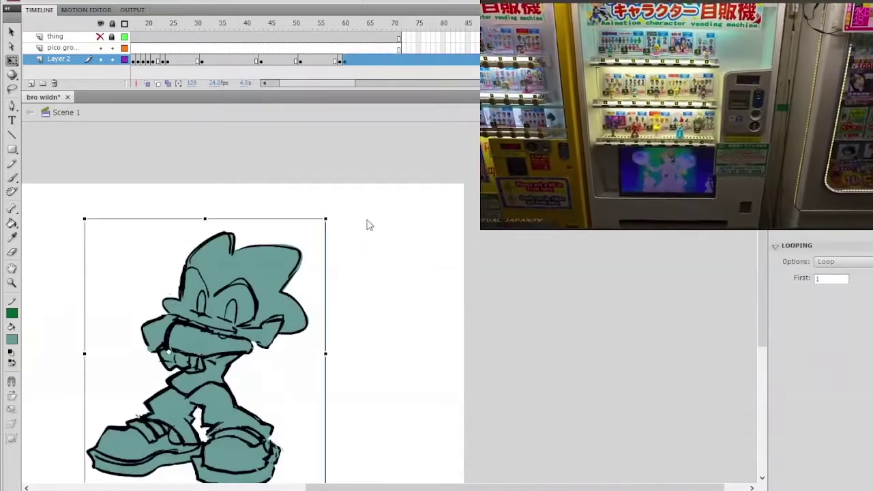
pyautogui.click(317, 36)
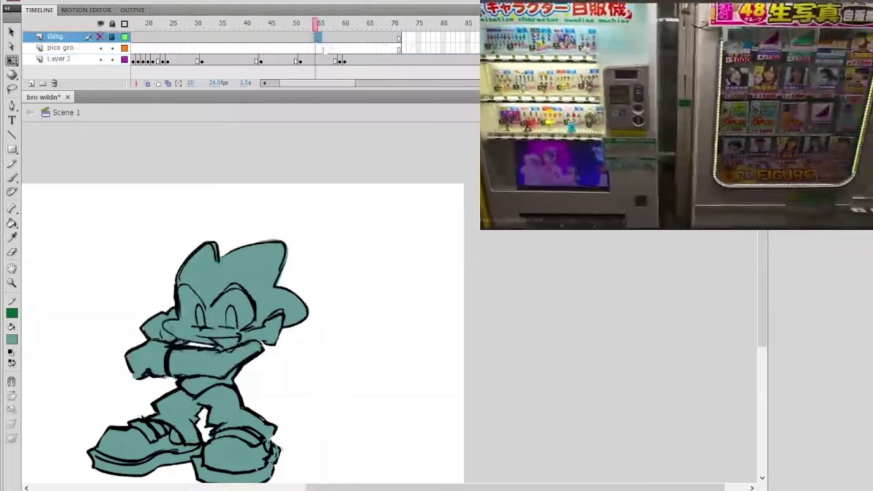
# Step: Copy the legs, feet, torso and arms from frame 53 of Layer 2 and paste them in place with the head on frame 114
pyautogui.click(310, 61)
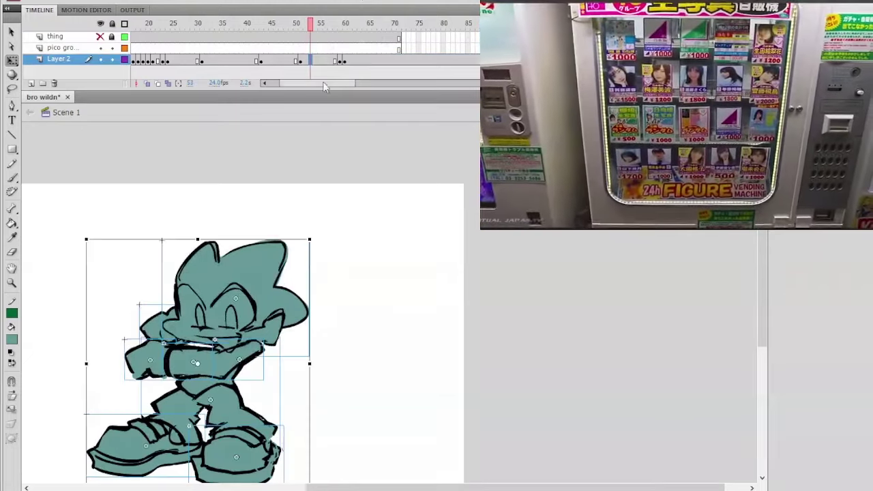
pyautogui.click(368, 204)
pyautogui.moveTo(358, 276); pyautogui.dragTo(347, 206)
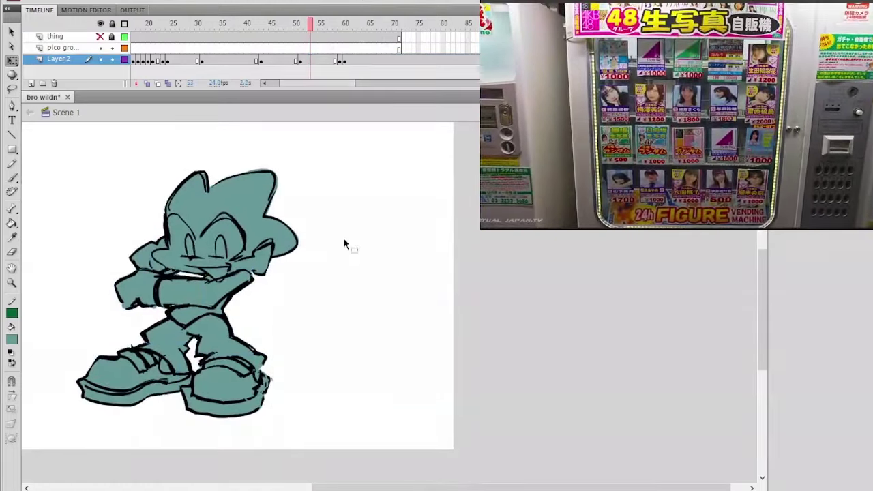
pyautogui.moveTo(89, 436); pyautogui.dragTo(292, 225)
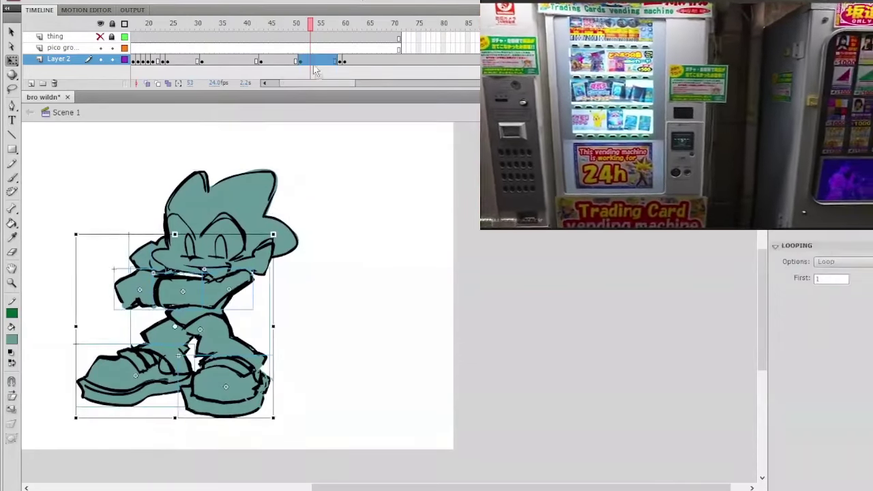
pyautogui.press('Return')
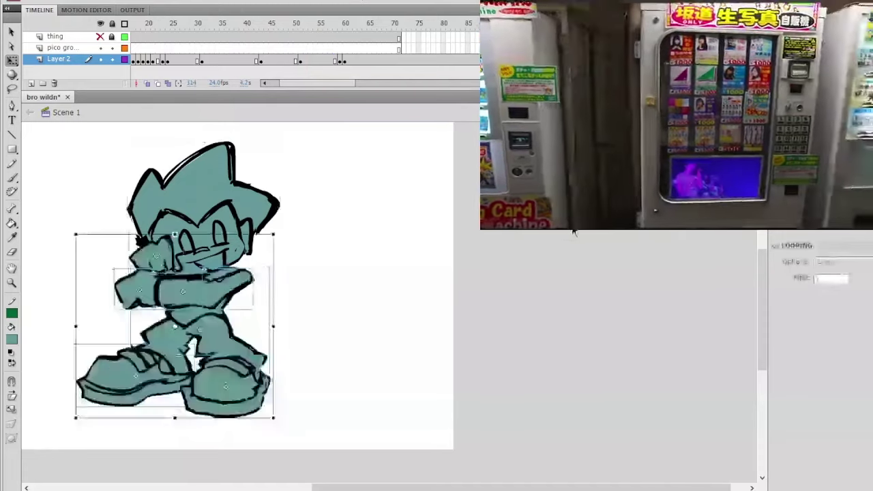
# Step: Turn on onion skinning, rotate the upper arm beneath the chin and shift the forearm across the torso to meet it
pyautogui.click(147, 83)
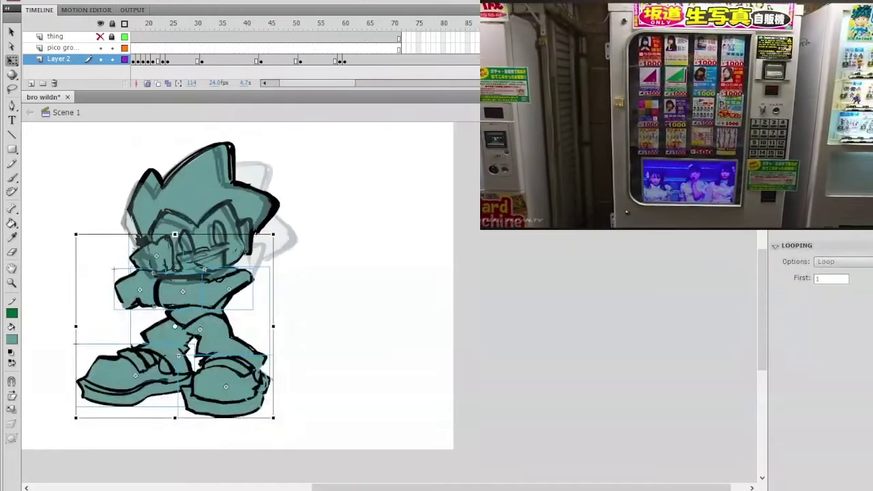
pyautogui.press('F6')
pyautogui.click(341, 264)
pyautogui.moveTo(341, 265); pyautogui.dragTo(358, 288)
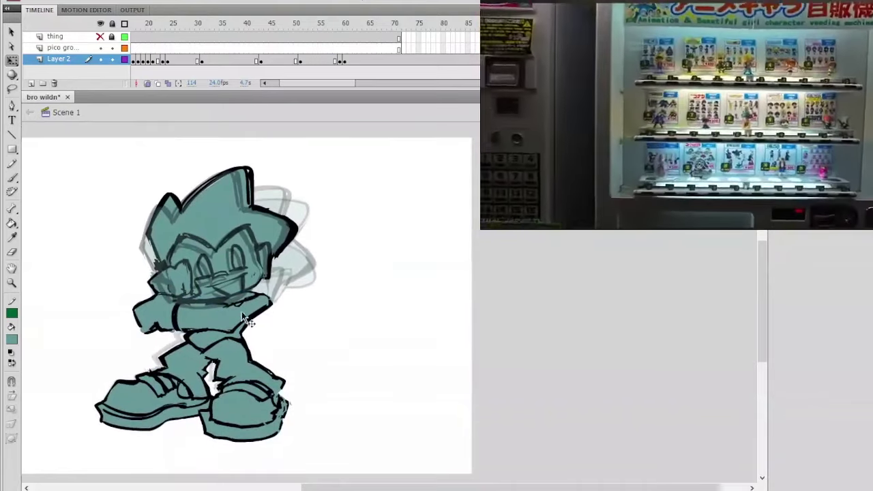
pyautogui.click(241, 314)
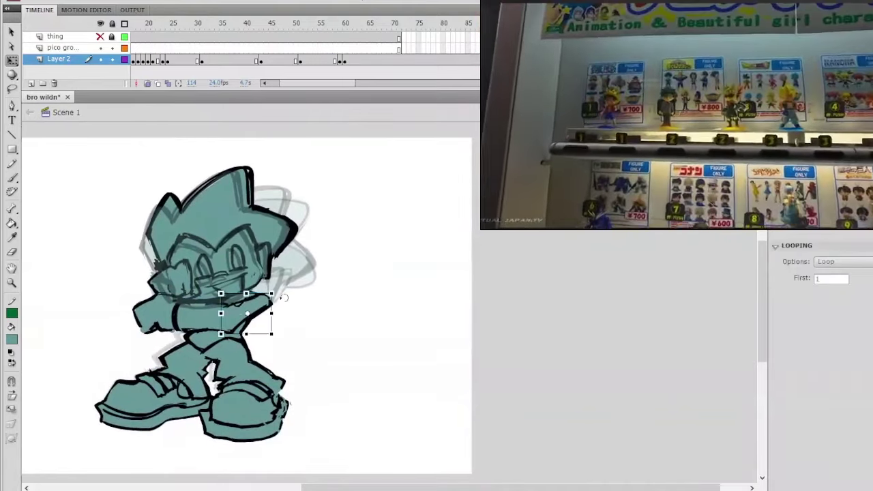
pyautogui.moveTo(282, 294); pyautogui.dragTo(254, 300)
pyautogui.moveTo(200, 315); pyautogui.dragTo(250, 328)
pyautogui.moveTo(265, 297)
pyautogui.mouseDown()
pyautogui.moveTo(293, 306)
pyautogui.moveTo(282, 300)
pyautogui.mouseUp()
pyautogui.moveTo(213, 324); pyautogui.dragTo(229, 324)
pyautogui.click(304, 275)
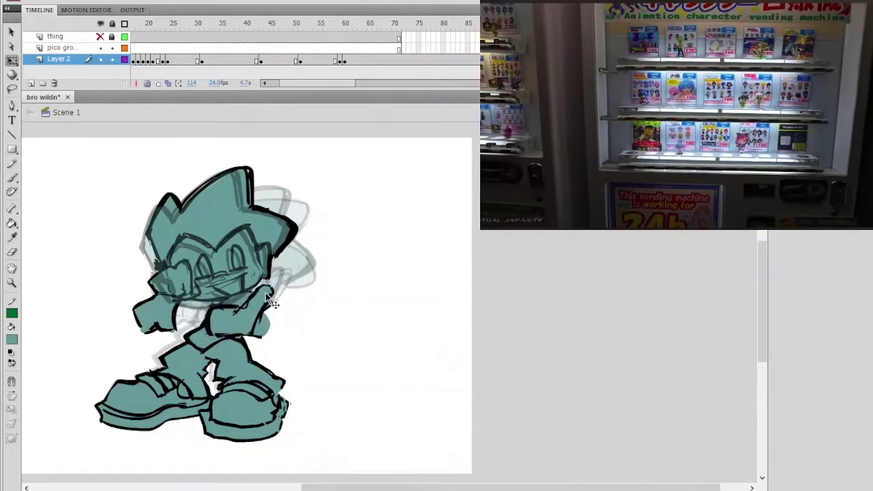
# Step: Refine the upper arm's tilt and slide the forearm slightly back so both pieces join at the elbow
pyautogui.click(267, 292)
pyautogui.moveTo(282, 281); pyautogui.dragTo(271, 274)
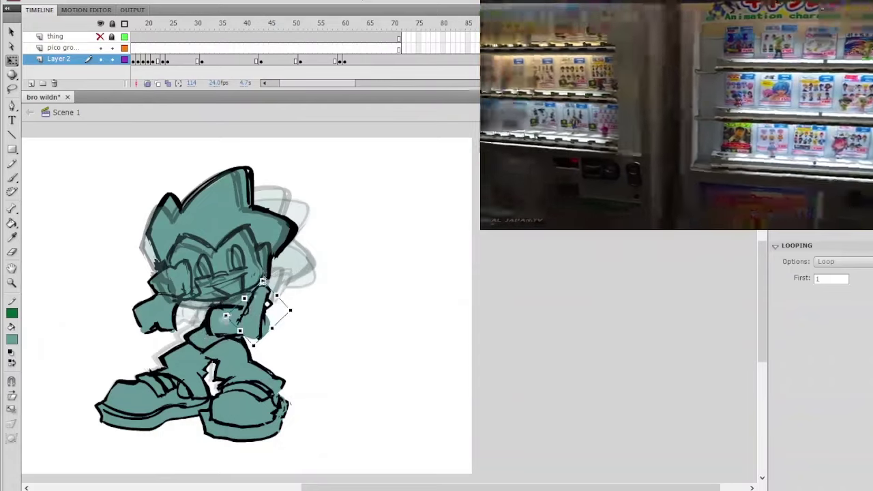
pyautogui.moveTo(217, 328); pyautogui.dragTo(204, 326)
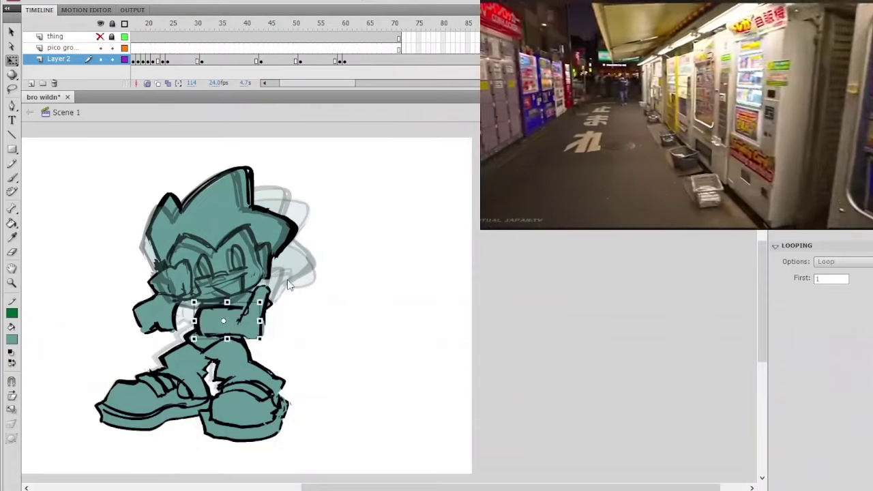
pyautogui.click(401, 285)
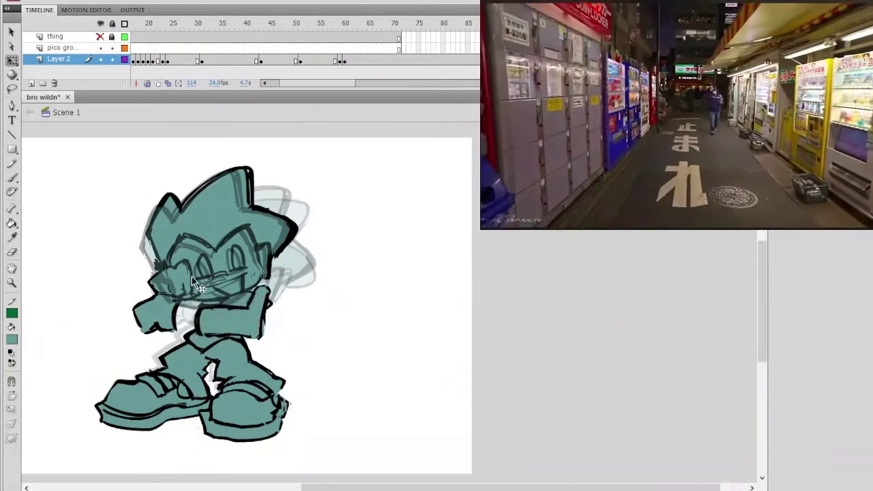
# Step: Move the lower hand against the end of the repositioned forearm
pyautogui.click(163, 318)
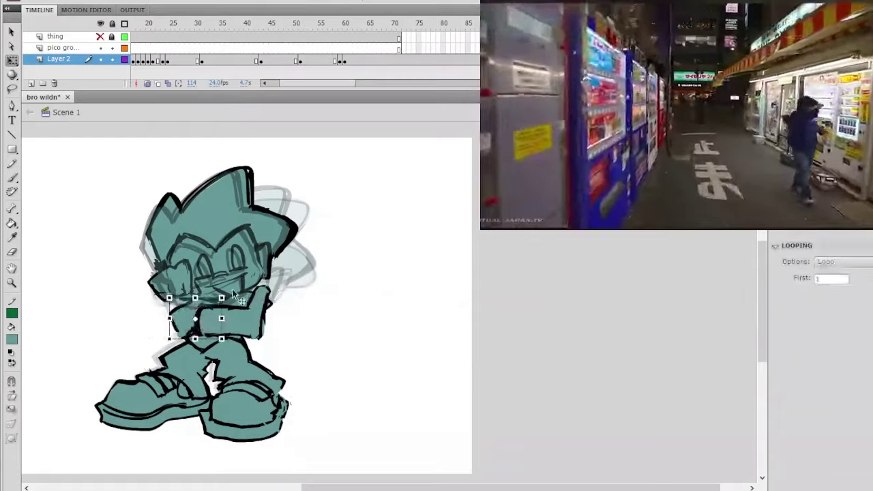
pyautogui.moveTo(239, 314)
pyautogui.mouseDown()
pyautogui.moveTo(205, 320)
pyautogui.moveTo(249, 319)
pyautogui.mouseUp()
pyautogui.click(196, 317)
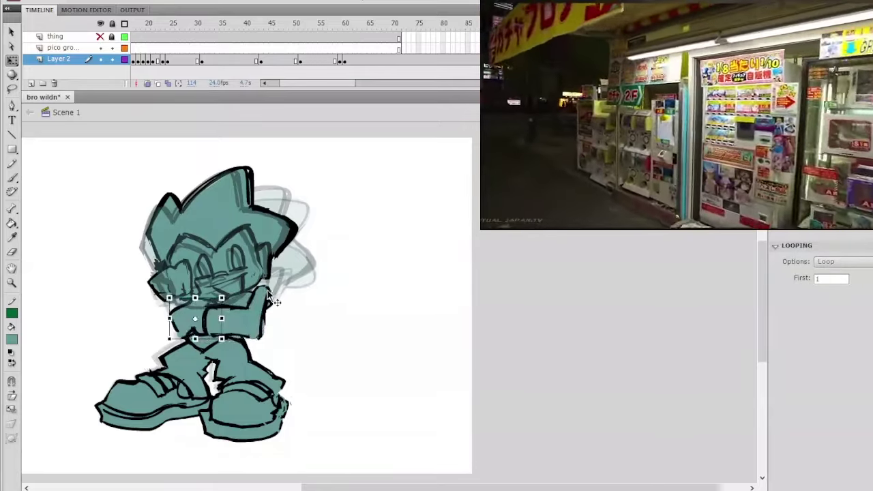
# Step: Play the animation and step between frames 114 and 115, with and without onion skinning, to check the new arm pose
pyautogui.click(206, 261)
pyautogui.press('Return')
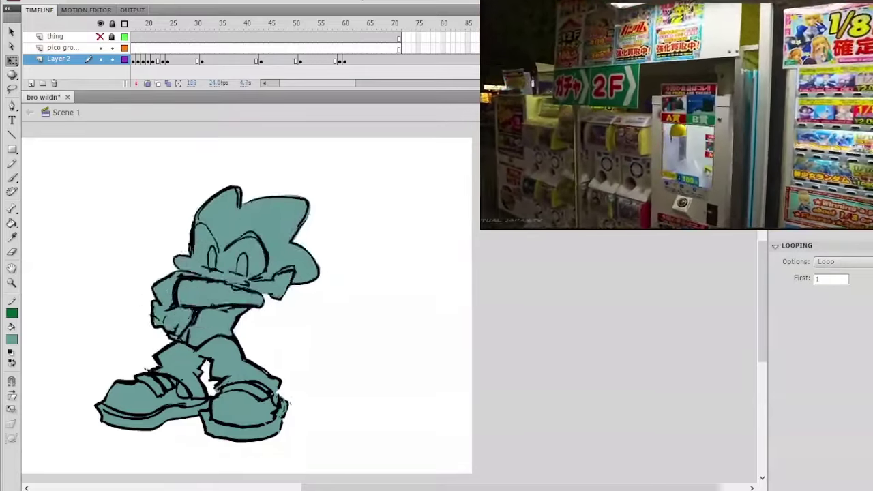
pyautogui.press('Return')
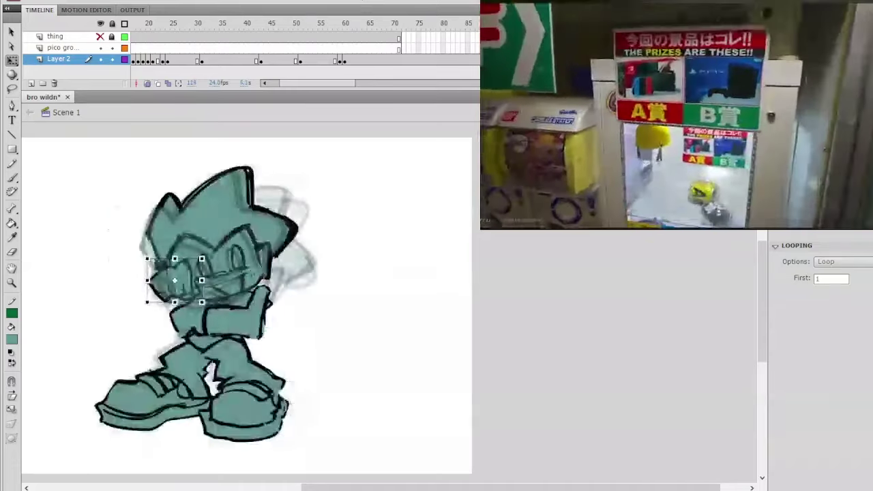
pyautogui.press('.')
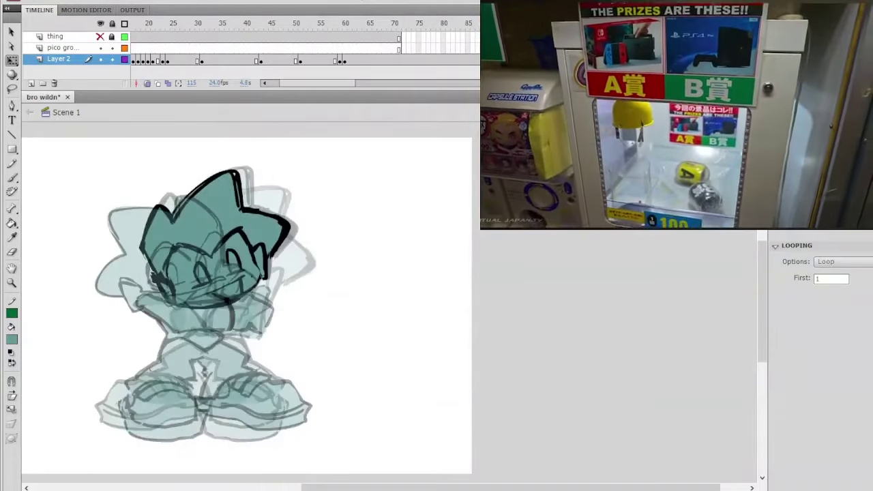
pyautogui.press(',')
pyautogui.hotkey('ctrl', 'b')
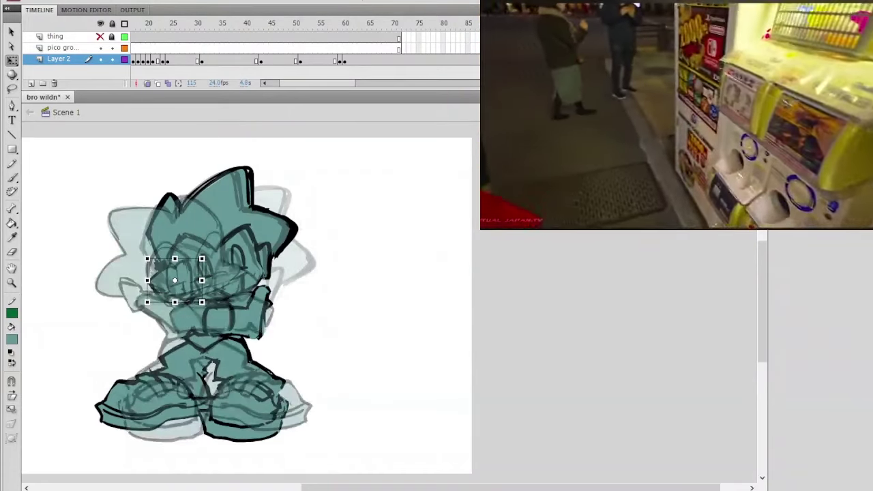
pyautogui.click(148, 83)
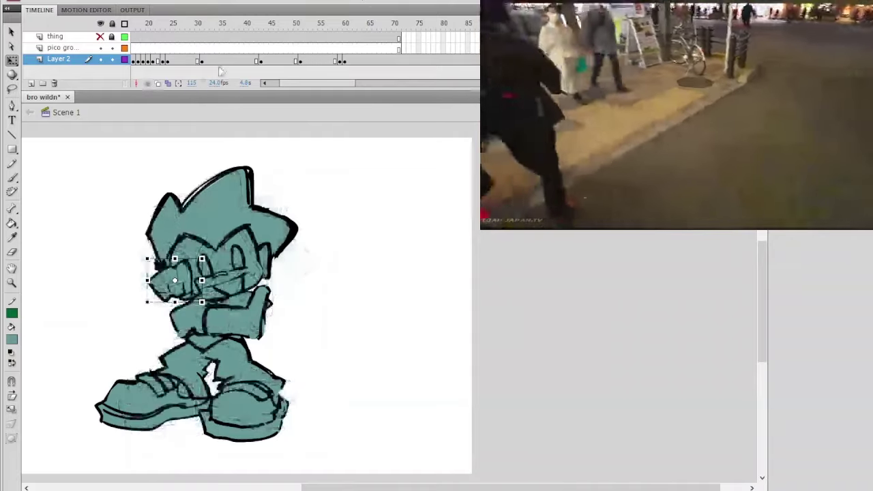
pyautogui.click(597, 60)
pyautogui.press('.')
pyautogui.press('.')
pyautogui.press('.')
pyautogui.press(',')
pyautogui.press(',')
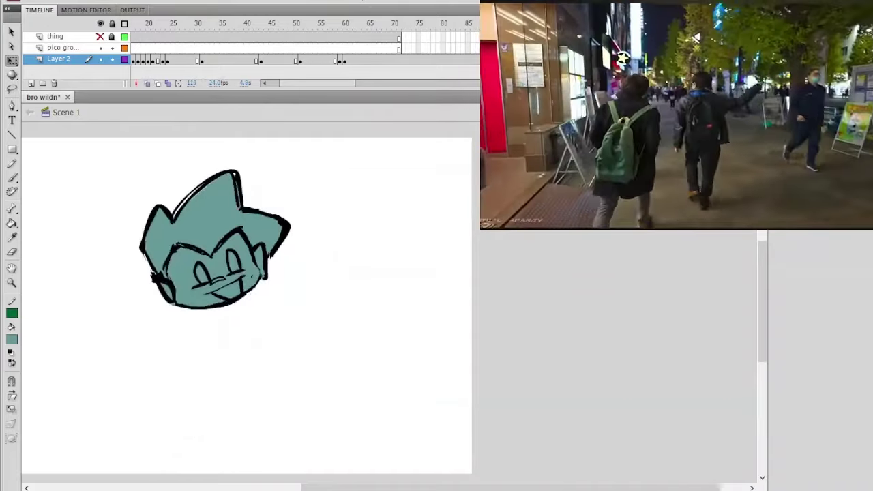
pyautogui.press('.')
pyautogui.press('.')
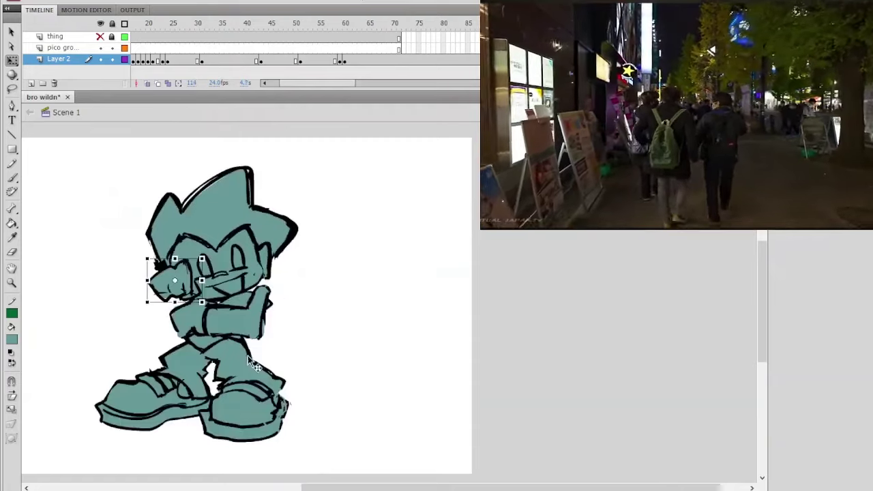
# Step: Delete the torso, legs and both shoes from frame 114, keeping only the head, fist and arm pieces
pyautogui.click(256, 364)
pyautogui.click(319, 352)
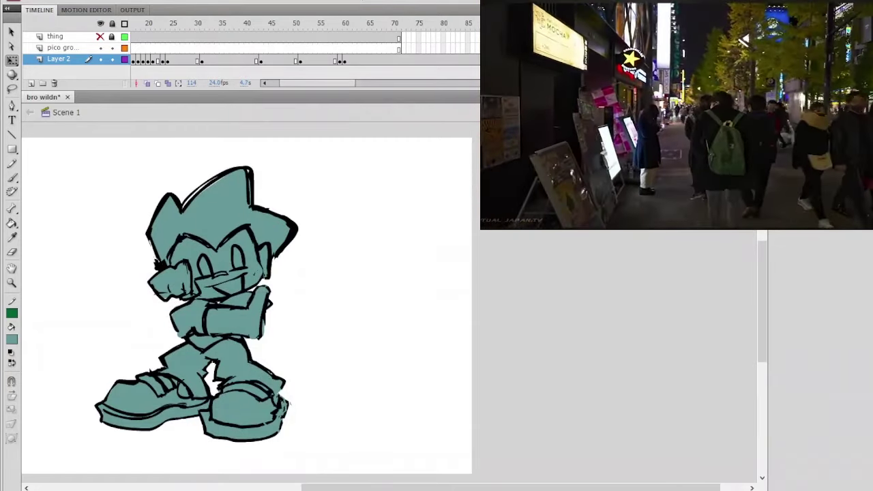
pyautogui.click(264, 368)
pyautogui.press('Delete')
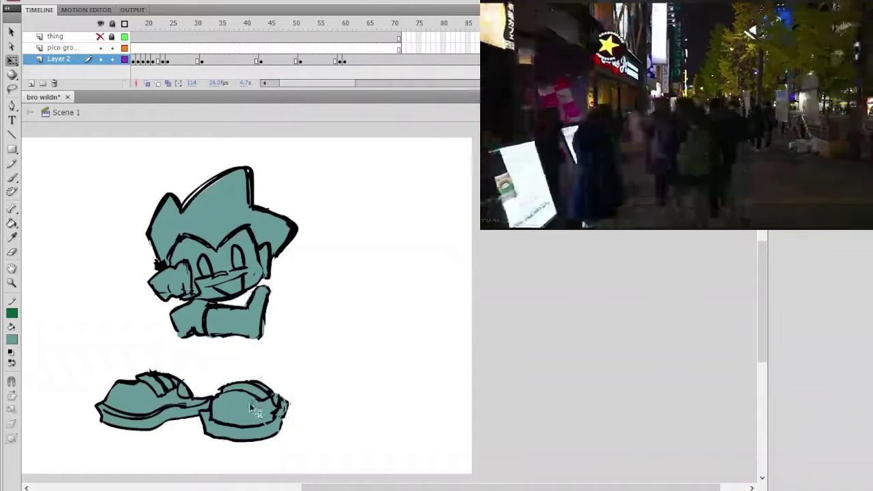
pyautogui.click(250, 407)
pyautogui.press('Delete')
pyautogui.click(159, 391)
pyautogui.press('Delete')
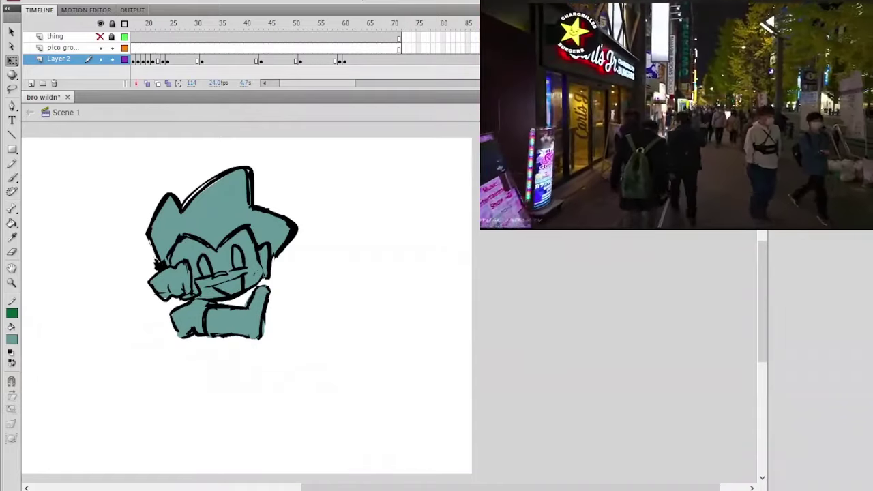
# Step: Step back and forth through the frames around frame 114 to examine how the head and arms move
pyautogui.press(',')
pyautogui.press(',')
pyautogui.press(',')
pyautogui.press('.')
pyautogui.press('.')
pyautogui.press('.')
pyautogui.press('.')
pyautogui.press('.')
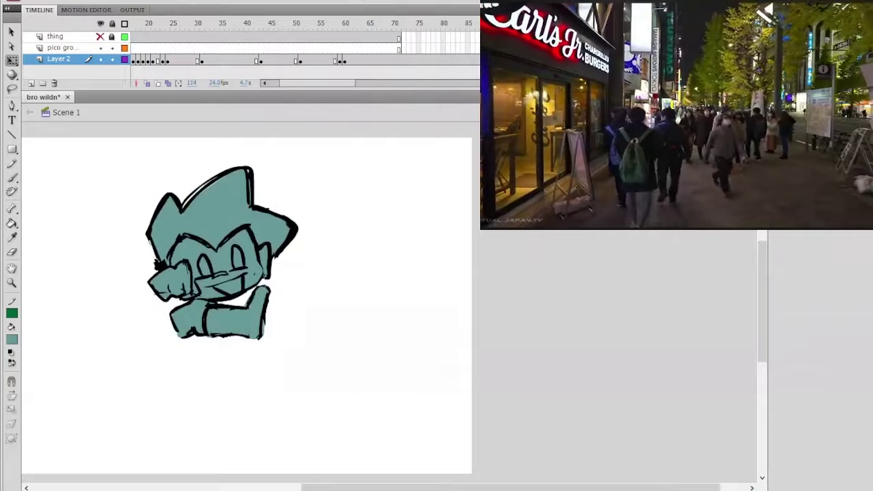
pyautogui.press(',')
pyautogui.press(',')
pyautogui.press(',')
pyautogui.press('.')
pyautogui.press('.')
pyautogui.press('.')
pyautogui.press('.')
pyautogui.press('.')
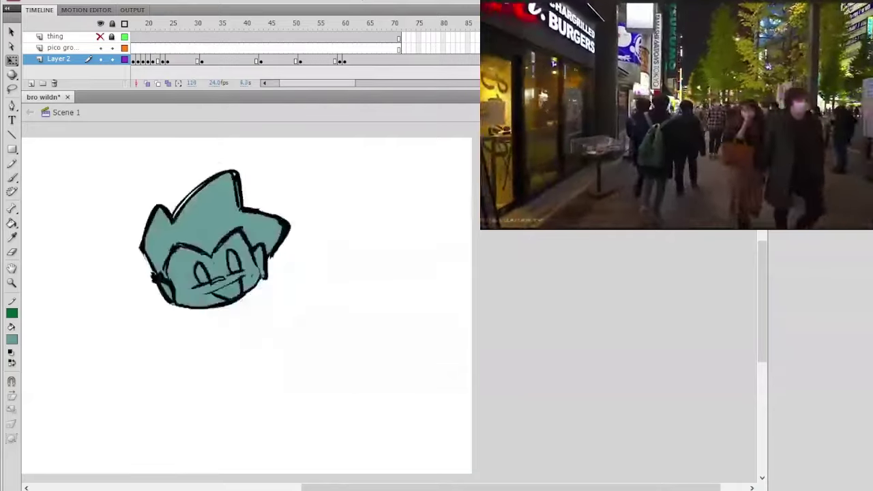
# Step: On frame 113, rotate the fist at the cheek slightly downward and nudge the lower hand toward the forearm
pyautogui.press(',')
pyautogui.click(180, 281)
pyautogui.moveTo(213, 259); pyautogui.dragTo(203, 247)
pyautogui.click(320, 252)
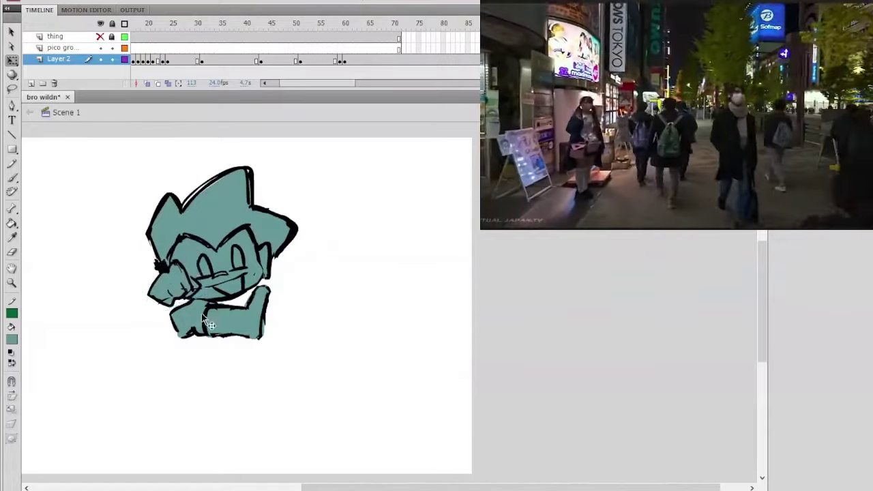
pyautogui.click(203, 314)
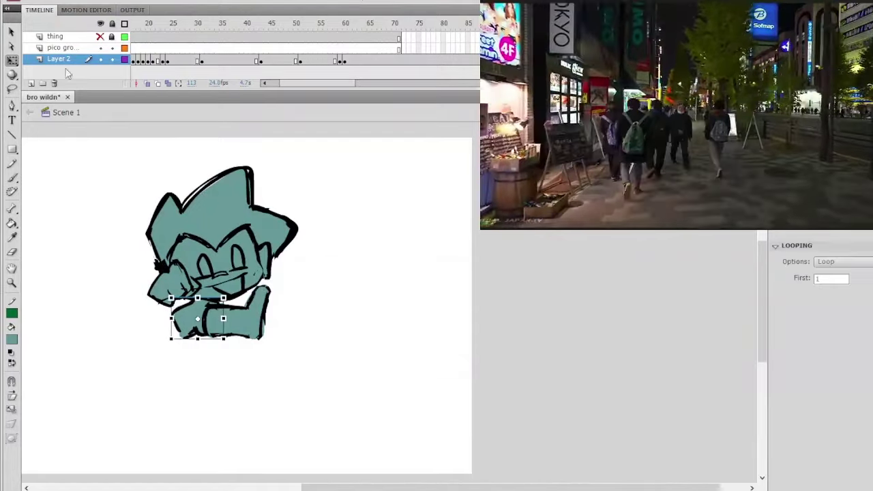
pyautogui.click(31, 83)
pyautogui.moveTo(51, 59); pyautogui.dragTo(54, 83)
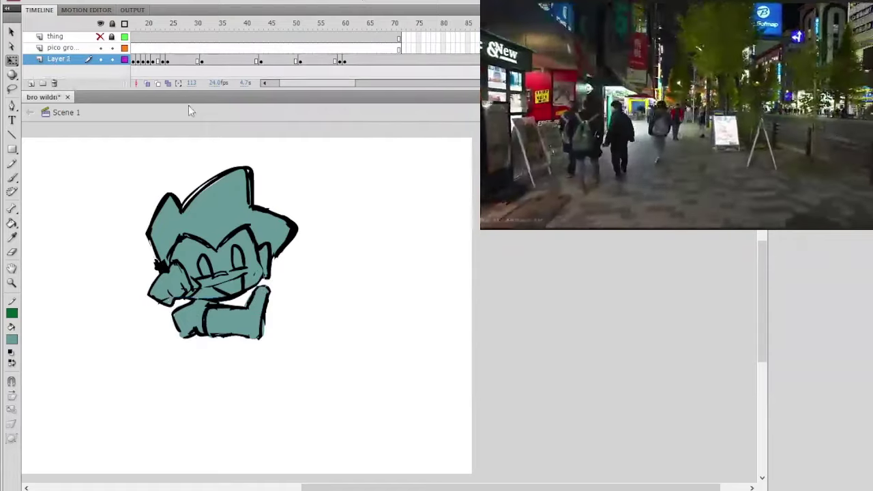
pyautogui.hotkey('ctrl', 'z')
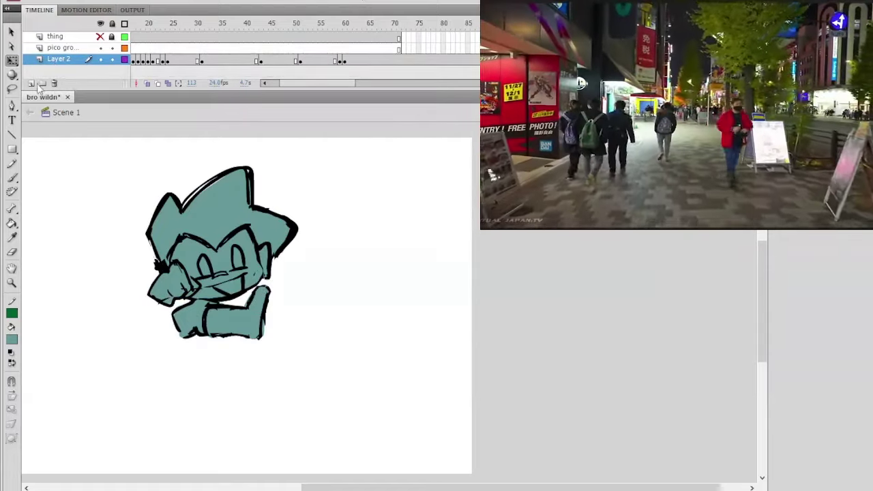
# Step: Add a new layer and place it directly beneath Layer 2, enlarging the layer list to fit it
pyautogui.click(31, 83)
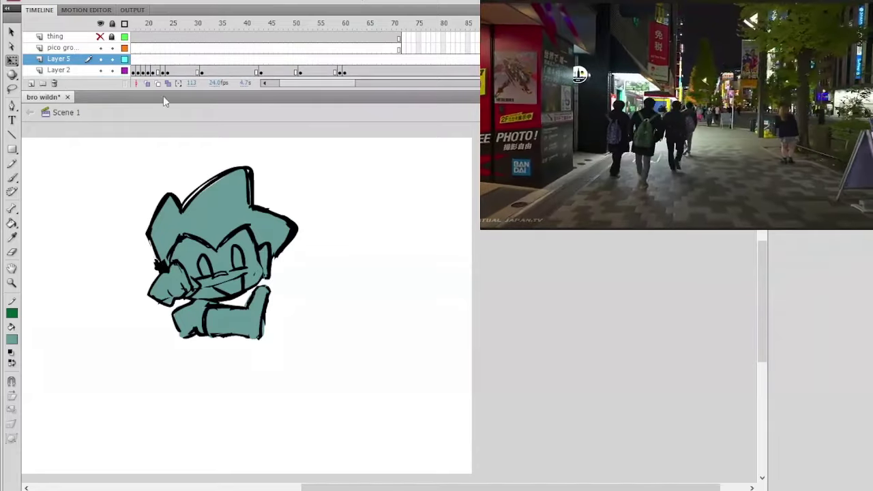
pyautogui.moveTo(216, 93); pyautogui.dragTo(217, 103)
pyautogui.moveTo(82, 60); pyautogui.dragTo(124, 77)
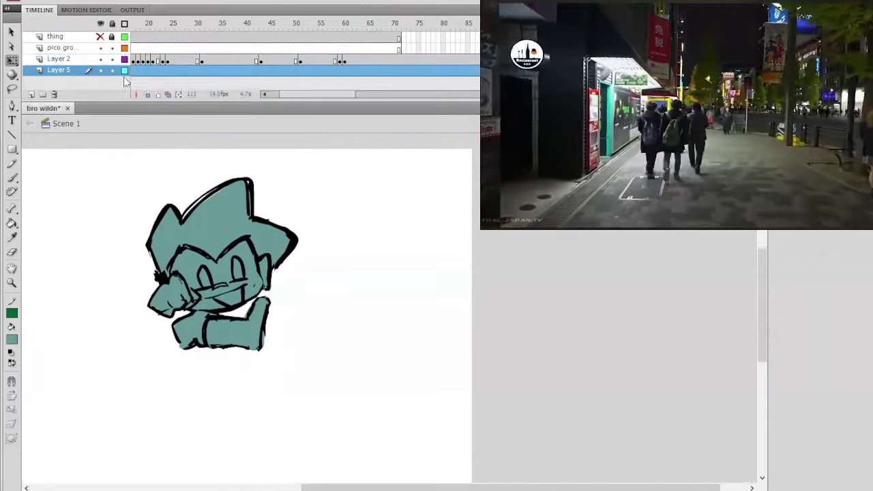
pyautogui.press('Escape')
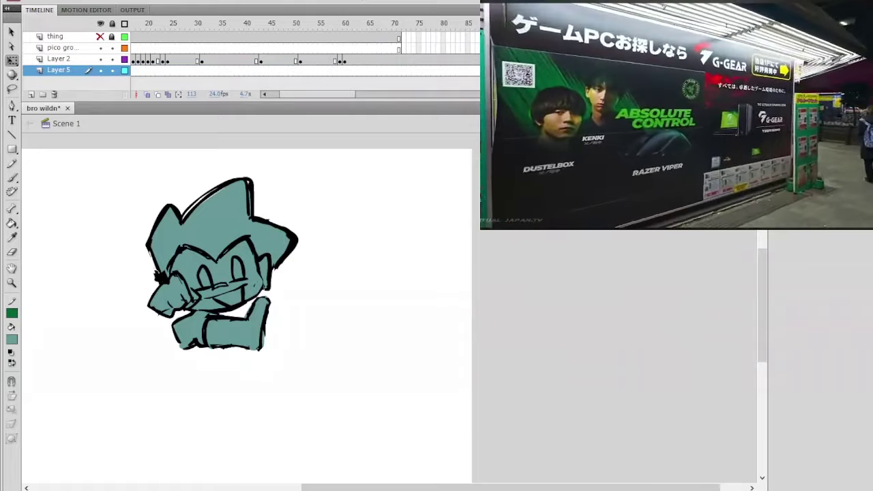
# Step: Set up the Brush tool with a black fill and a smaller brush size, and turn on onion skinning for the posed frame
pyautogui.press('.')
pyautogui.press('.')
pyautogui.press('.')
pyautogui.press('.')
pyautogui.press('.')
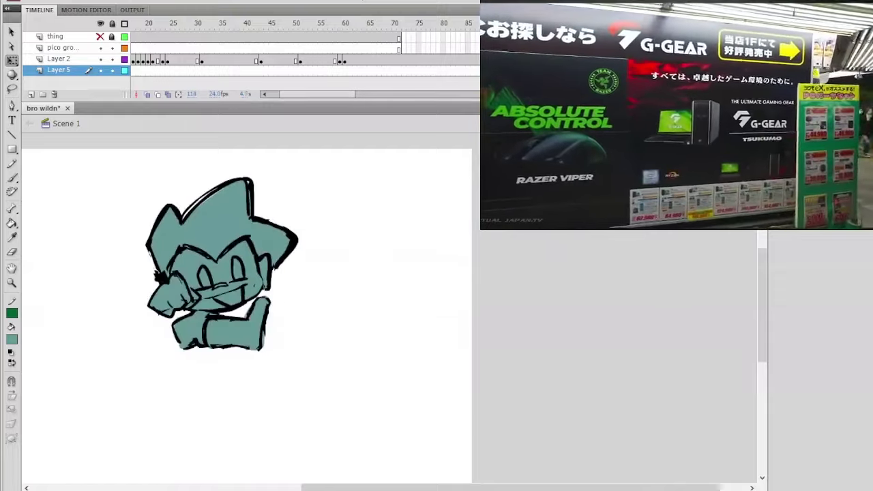
pyautogui.press('.')
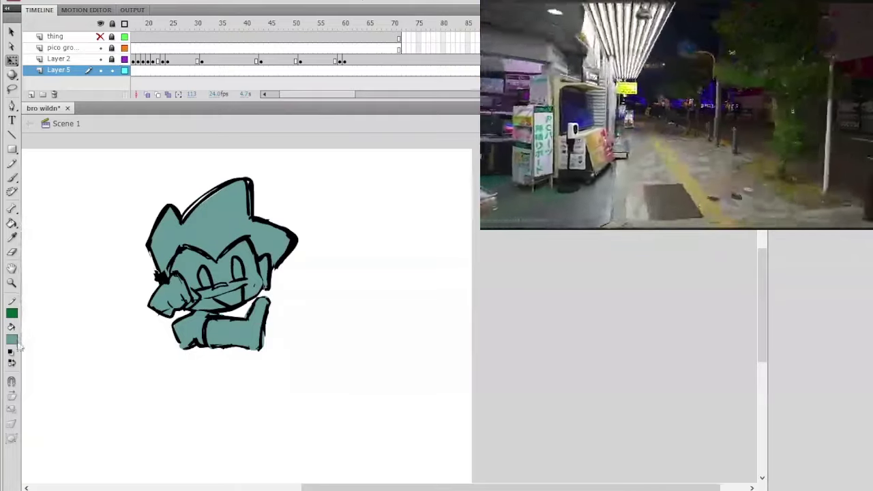
pyautogui.press('b')
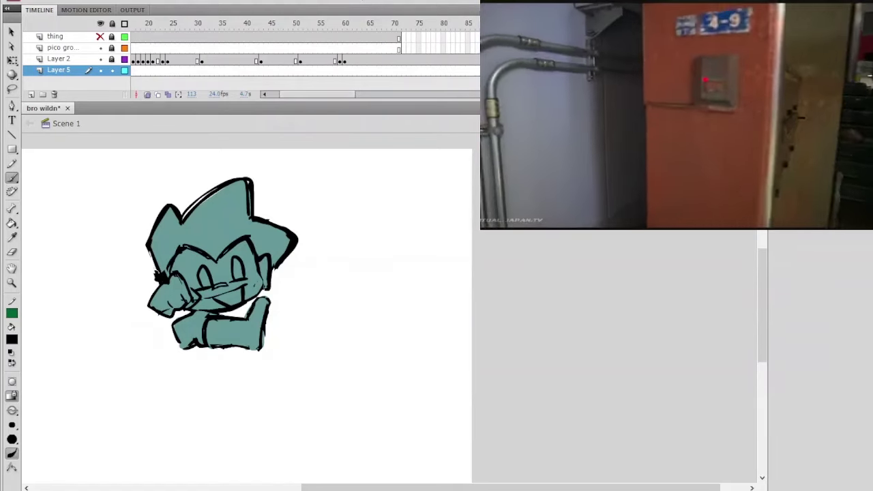
pyautogui.click(158, 94)
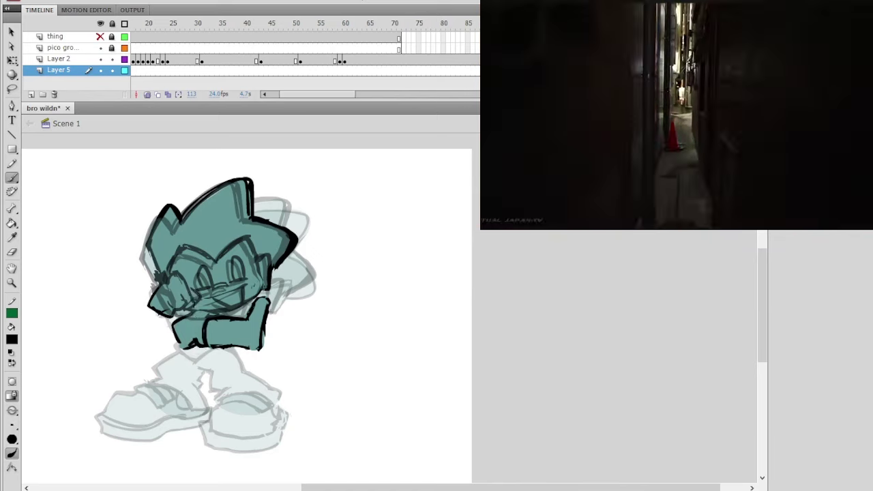
# Step: Draw the shirt's pointed lower hem just beneath the forearm on Layer 5, undoing the extra stroke and trimming the tip
pyautogui.moveTo(218, 363); pyautogui.dragTo(262, 354)
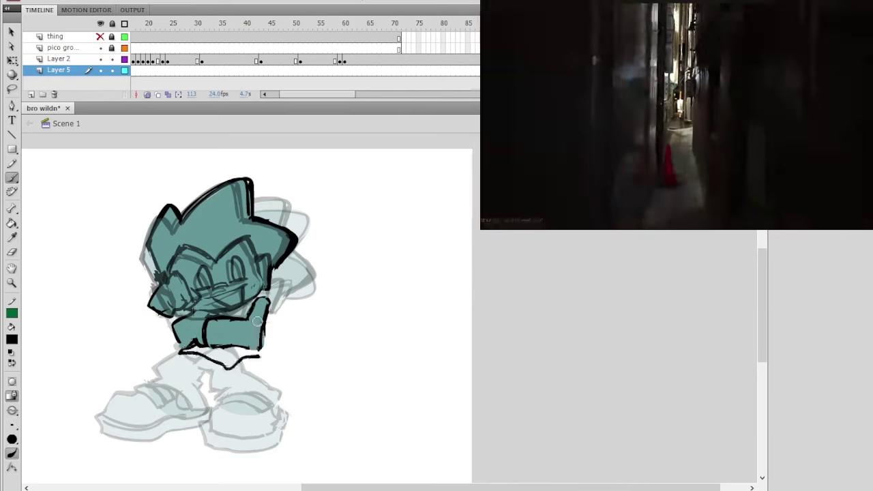
pyautogui.moveTo(190, 353)
pyautogui.mouseDown()
pyautogui.moveTo(221, 370)
pyautogui.moveTo(256, 355)
pyautogui.mouseUp()
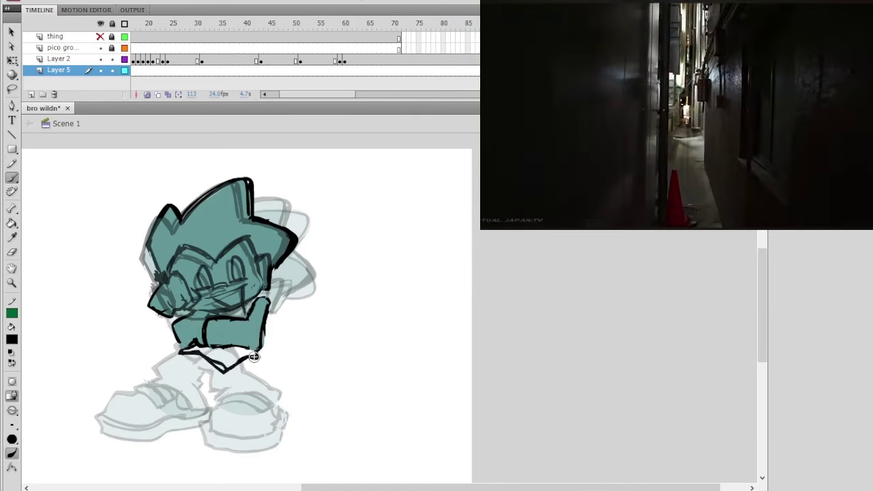
pyautogui.hotkey('ctrl', 'z')
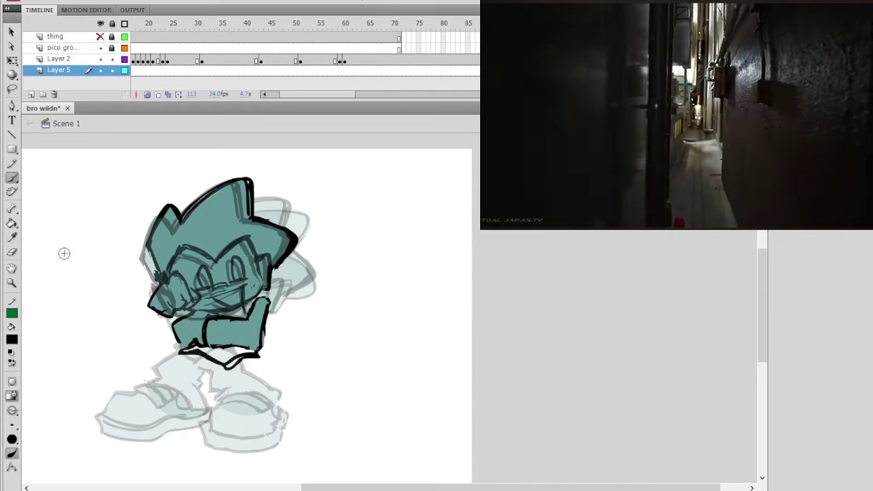
pyautogui.click(12, 252)
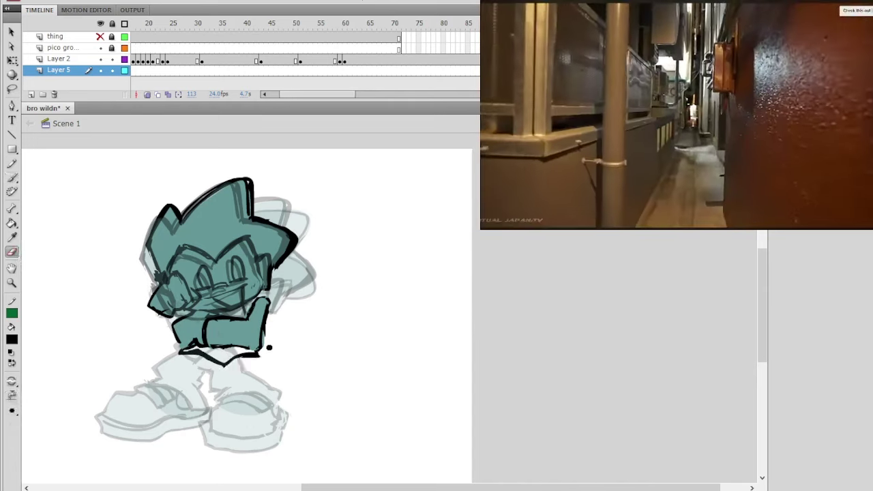
# Step: Draw the trouser legs below the hem with rounded thighs, jagged lower edges and curved cuffs, using the onion-skinned legs as a guide
pyautogui.press('b')
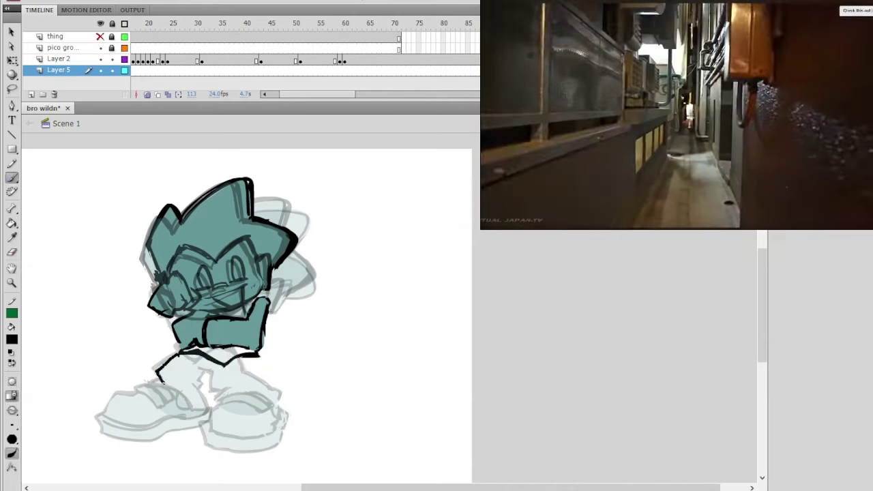
pyautogui.moveTo(164, 382); pyautogui.dragTo(165, 385)
pyautogui.hotkey('ctrl', 'z')
pyautogui.moveTo(181, 354)
pyautogui.mouseDown()
pyautogui.moveTo(180, 385)
pyautogui.moveTo(220, 367)
pyautogui.moveTo(257, 385)
pyautogui.moveTo(221, 363)
pyautogui.mouseUp()
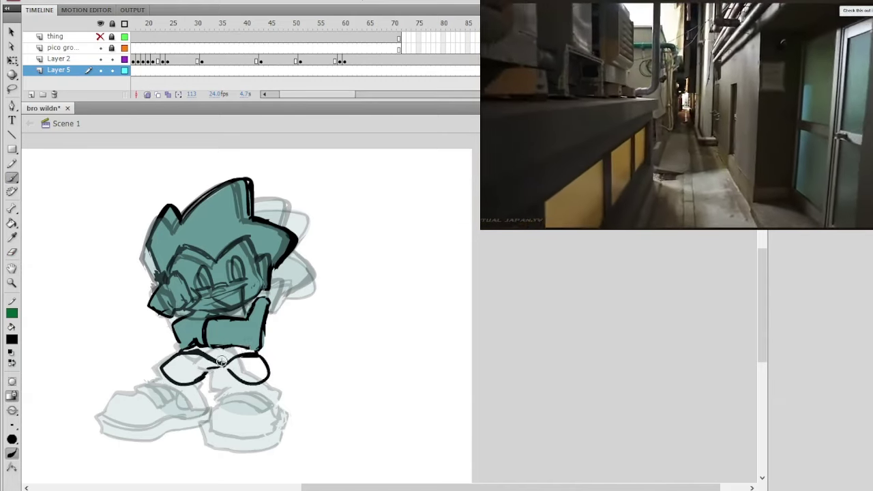
pyautogui.moveTo(147, 383)
pyautogui.mouseDown()
pyautogui.moveTo(190, 399)
pyautogui.moveTo(203, 383)
pyautogui.moveTo(209, 412)
pyautogui.mouseUp()
pyautogui.moveTo(227, 375)
pyautogui.mouseDown()
pyautogui.moveTo(235, 402)
pyautogui.moveTo(278, 395)
pyautogui.mouseUp()
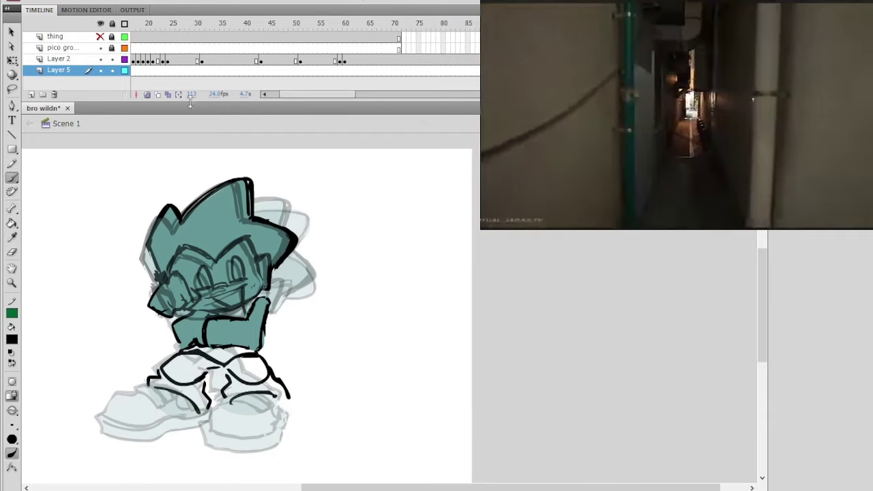
# Step: Draw both sides of the torso up from the hem without onion skin and with Layer 2 hidden, and insert a blank keyframe on Layer 5
pyautogui.click(149, 94)
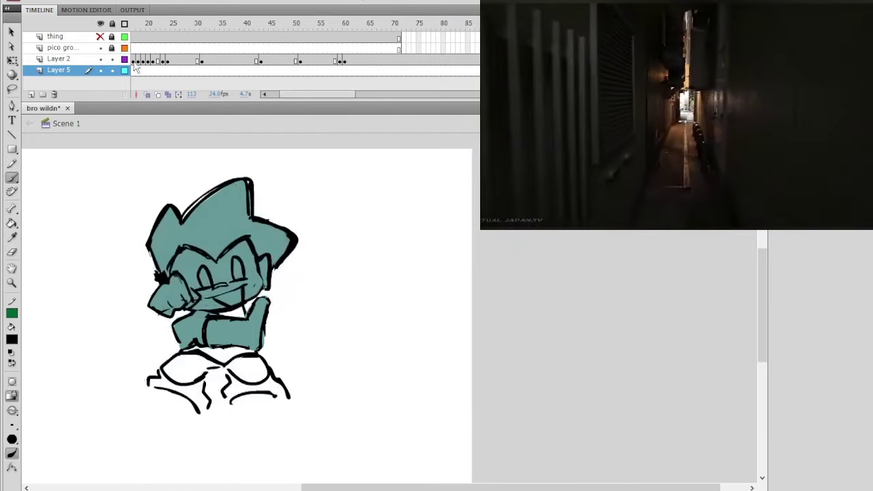
pyautogui.click(101, 58)
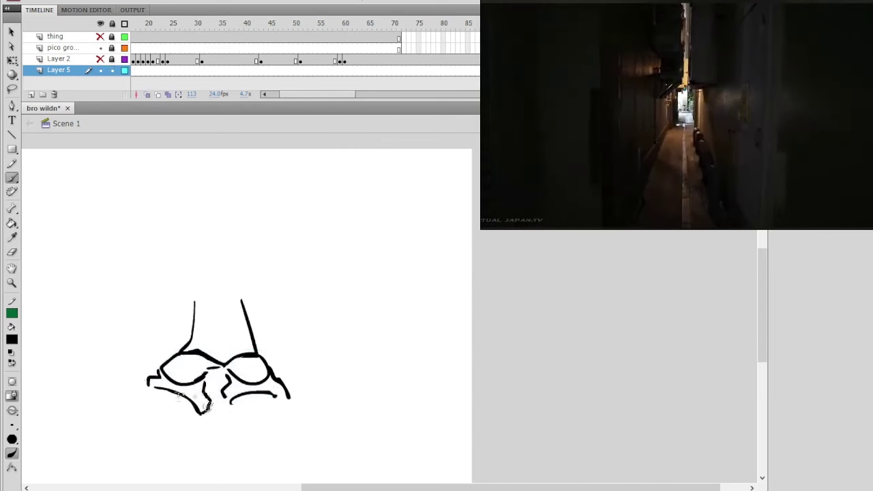
pyautogui.moveTo(196, 295); pyautogui.dragTo(196, 311)
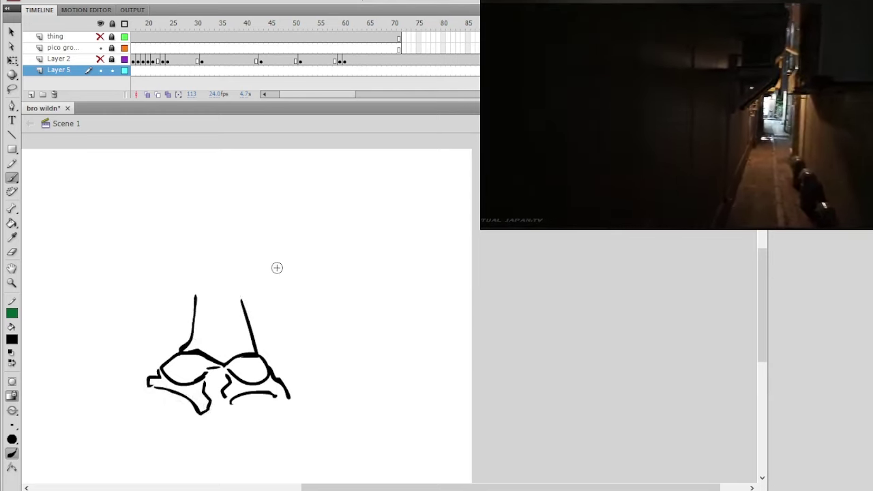
pyautogui.press('F7')
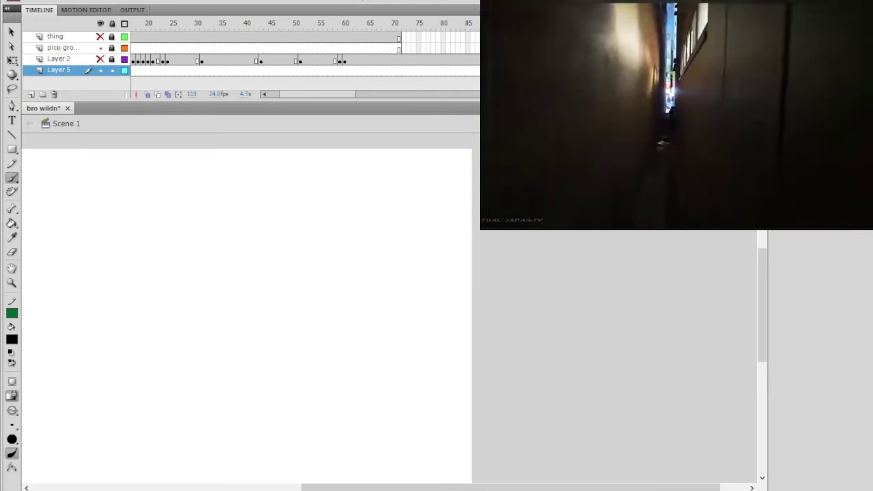
# Step: Show Layer 2 again, open the head's "face front" symbol for a check and return to Scene 1
pyautogui.click(13, 32)
pyautogui.click(606, 23)
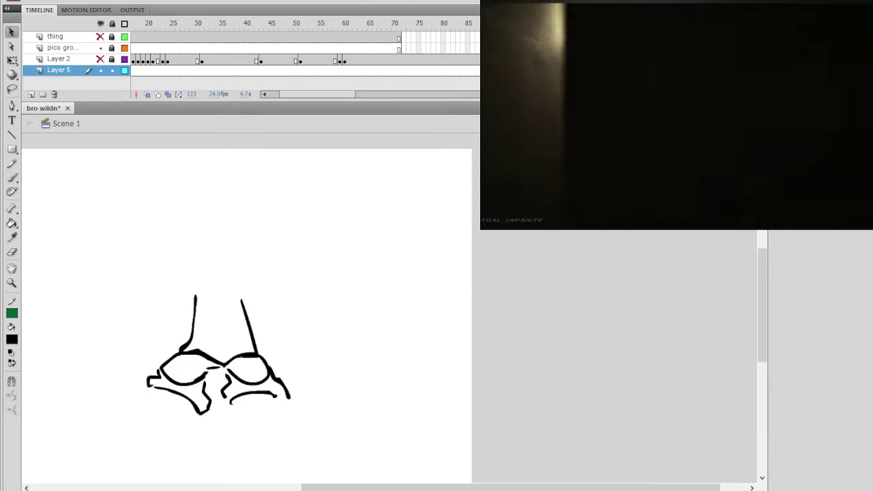
pyautogui.click(228, 63)
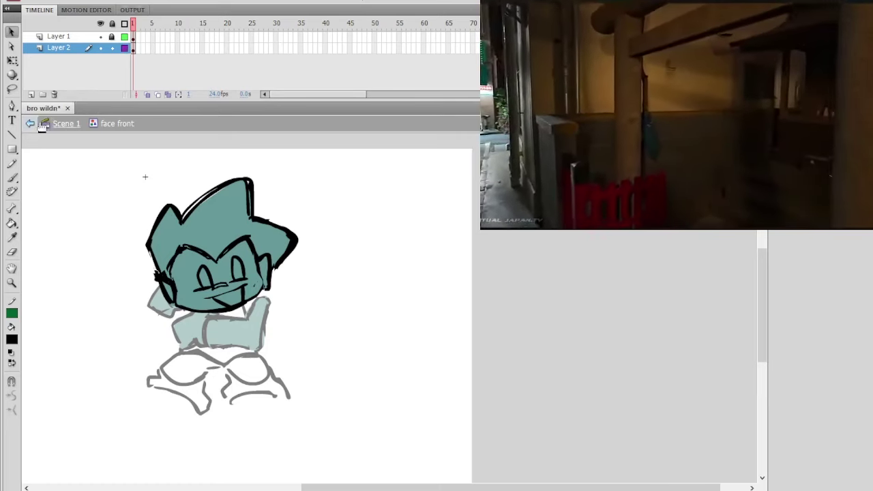
pyautogui.click(30, 123)
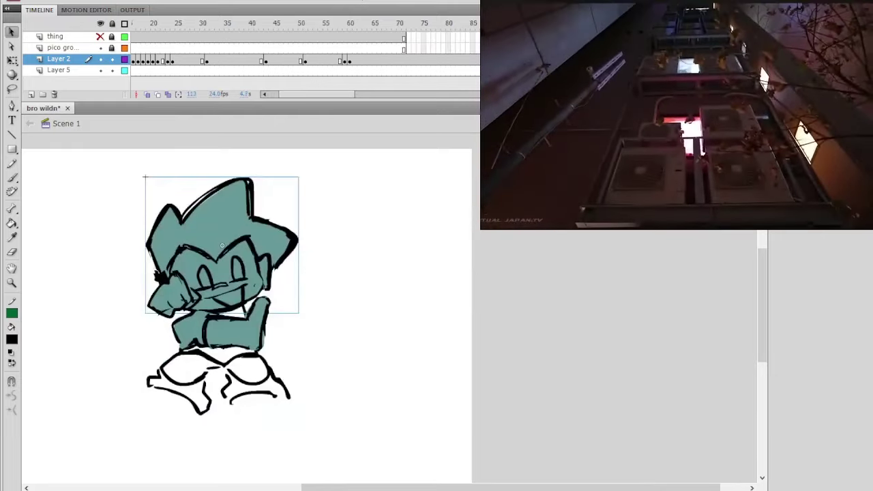
# Step: Review the motion leading up to the pose and rotate the head slightly clockwise on frame 108
pyautogui.press(',')
pyautogui.press(',')
pyautogui.press(',')
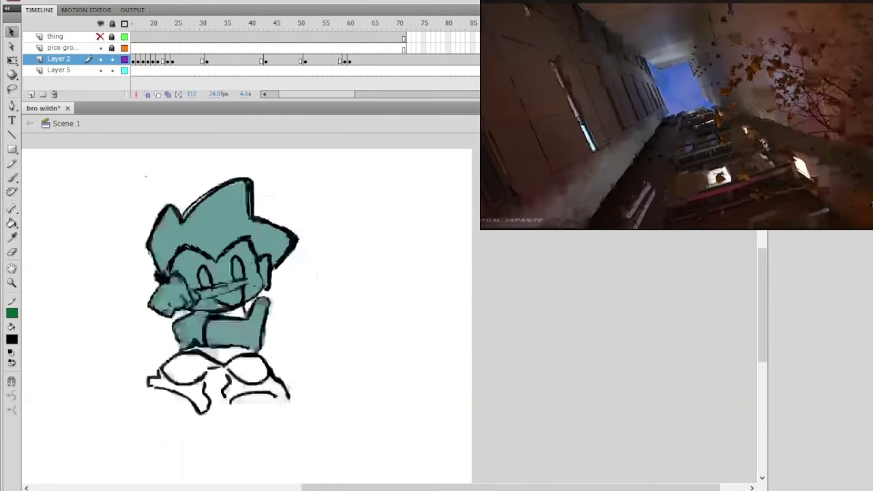
pyautogui.press('Return')
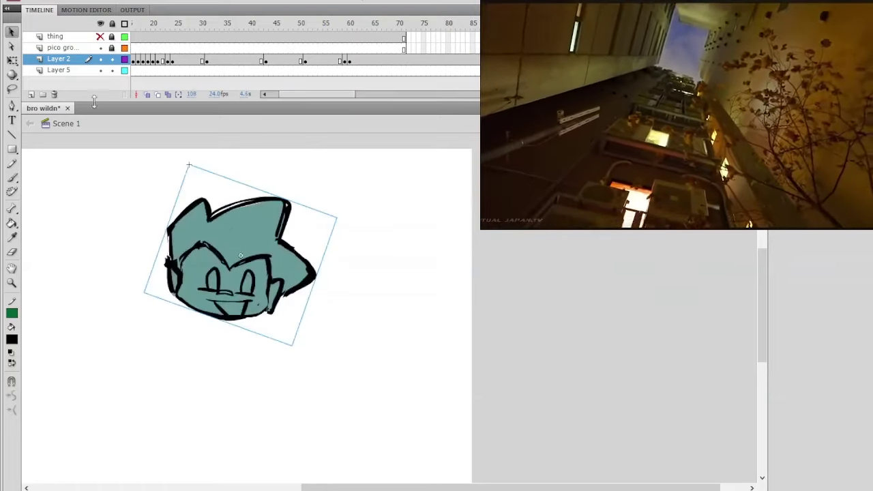
pyautogui.click(12, 60)
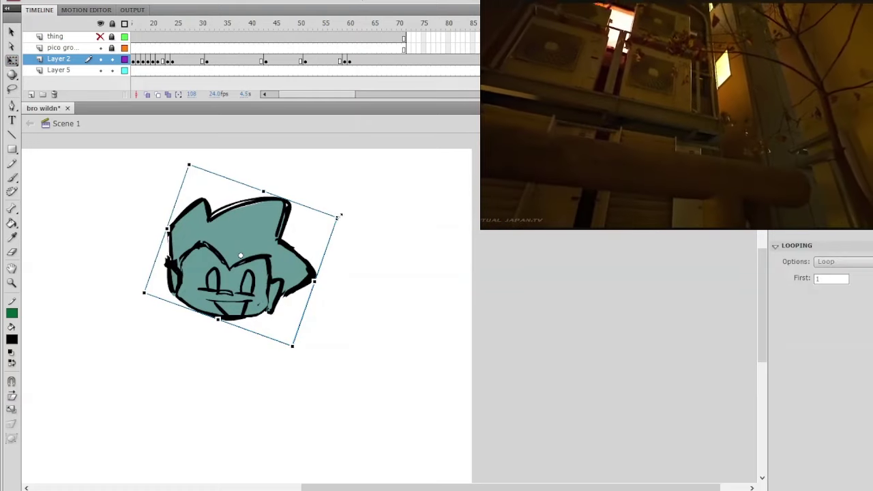
pyautogui.moveTo(343, 214); pyautogui.dragTo(344, 219)
# Step: On frame 110, rotate only the head clockwise and move it slightly right above the crossed arms
pyautogui.press('.')
pyautogui.press('.')
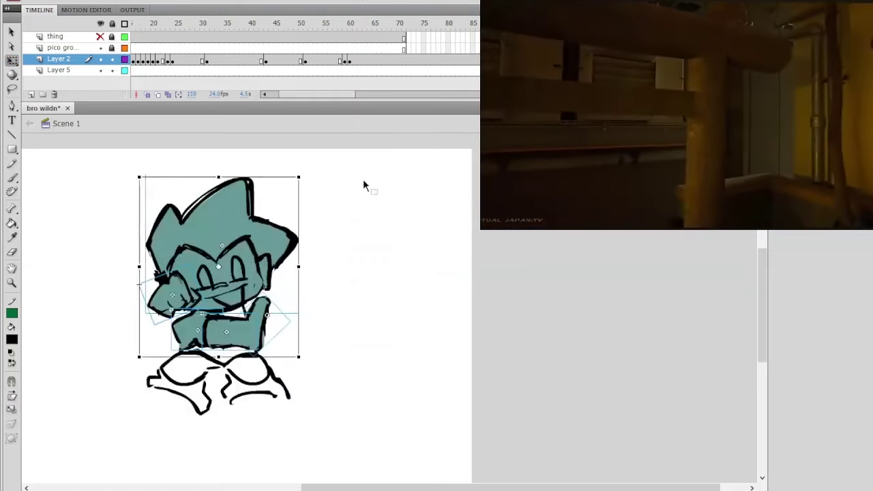
pyautogui.click(362, 178)
pyautogui.click(260, 238)
pyautogui.moveTo(308, 176); pyautogui.dragTo(327, 210)
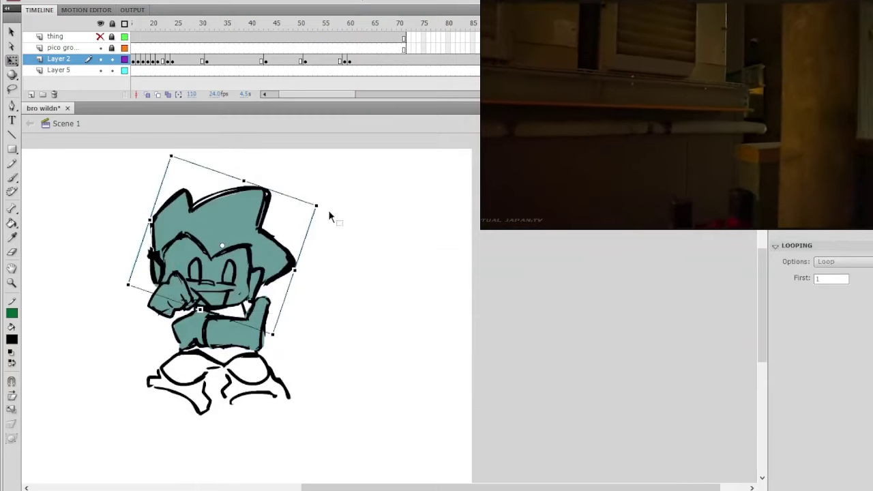
pyautogui.click(352, 232)
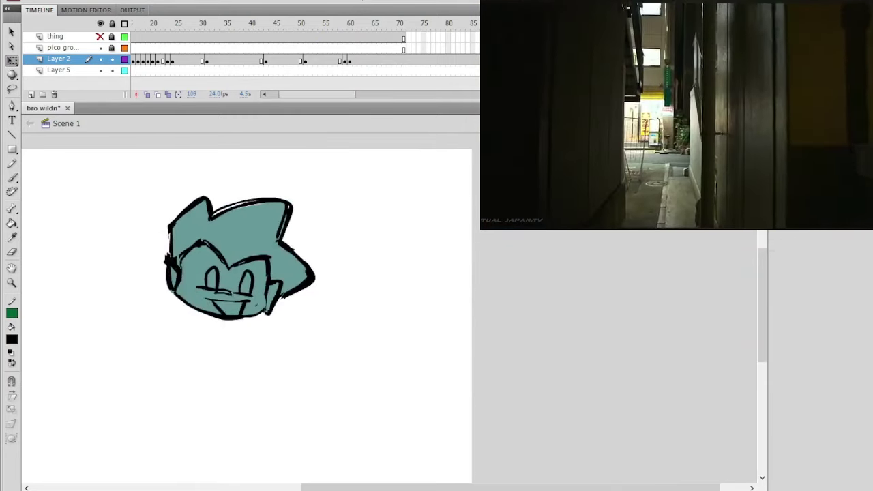
pyautogui.click(296, 258)
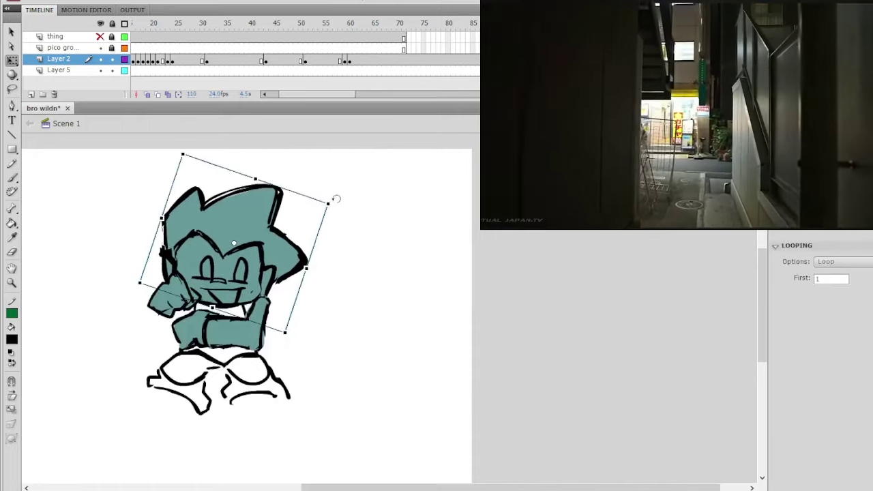
pyautogui.click(414, 189)
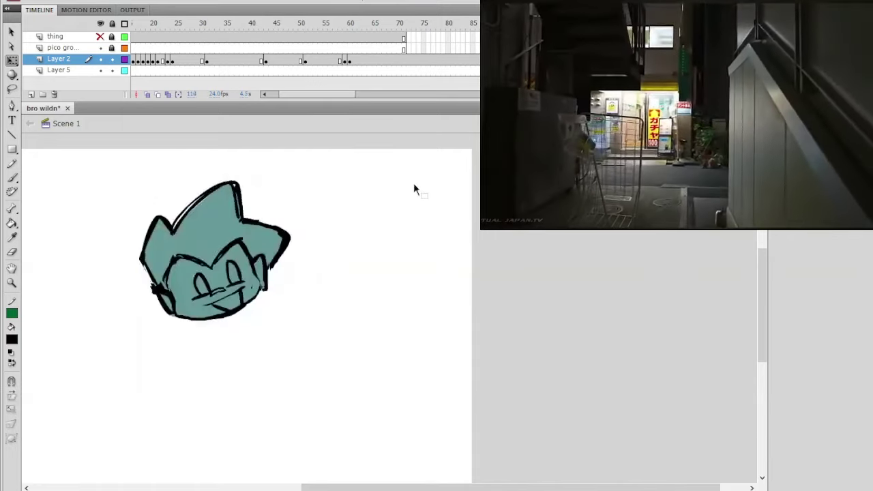
# Step: On frame 114, rotate the head clockwise and reposition it slightly right, comparing it with the neighbouring frames
pyautogui.click(252, 247)
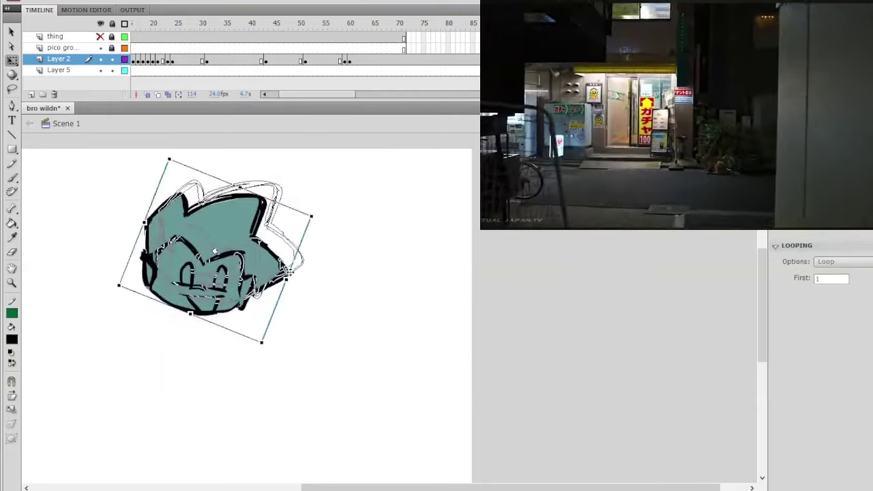
pyautogui.click(342, 228)
pyautogui.click(285, 211)
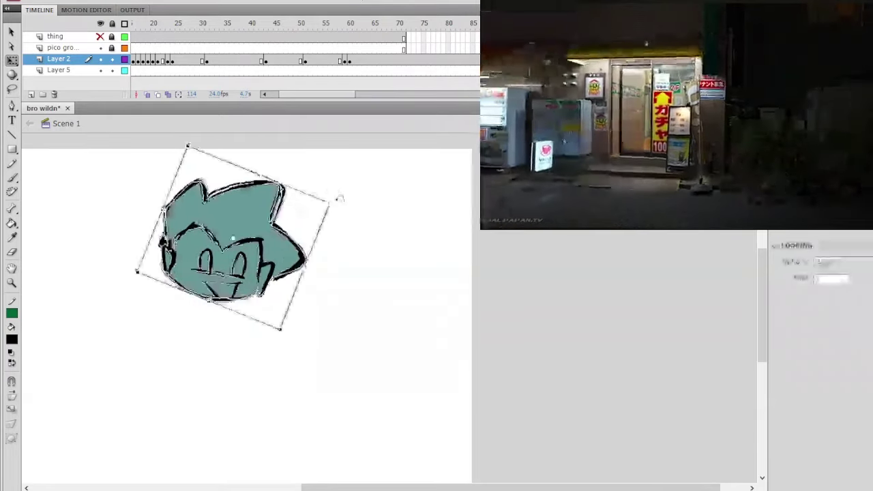
pyautogui.press(',')
pyautogui.press(',')
pyautogui.press('.')
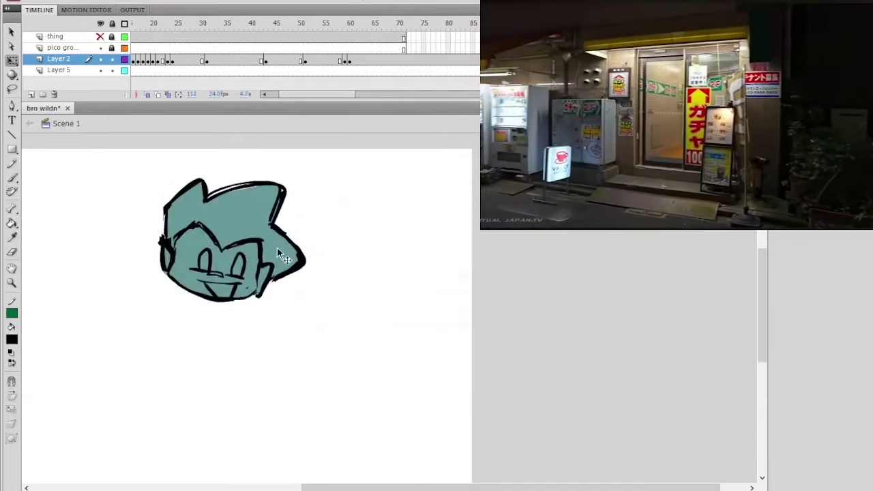
pyautogui.moveTo(284, 255); pyautogui.dragTo(283, 265)
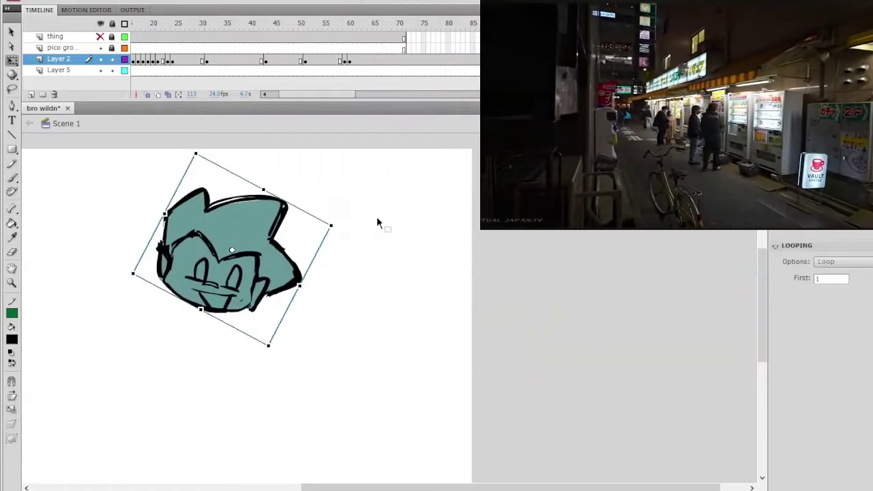
pyautogui.click(381, 224)
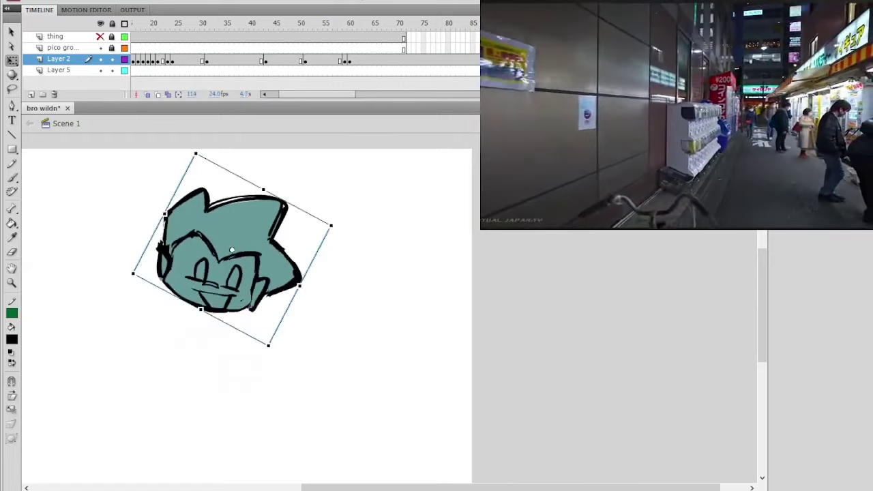
# Step: Insert a blank keyframe on Layer 5 at frame 115, directly after the in-between frames
pyautogui.moveTo(327, 94); pyautogui.dragTo(382, 94)
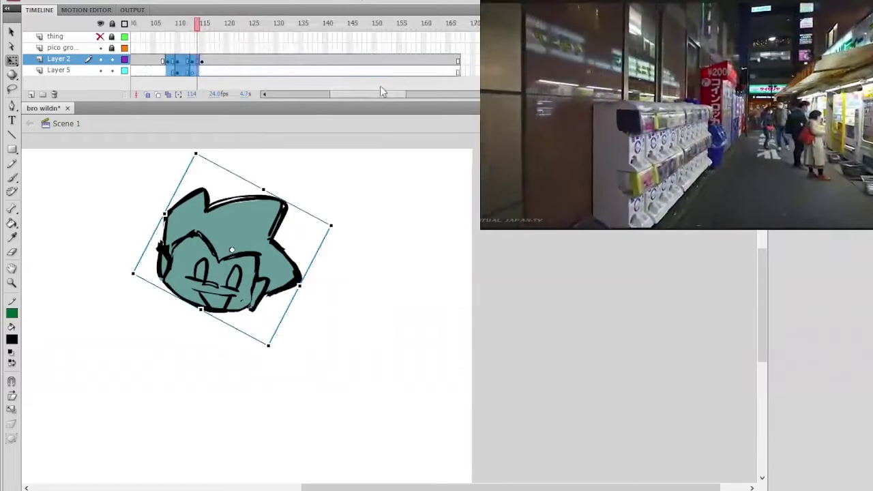
pyautogui.click(190, 78)
pyautogui.click(169, 72)
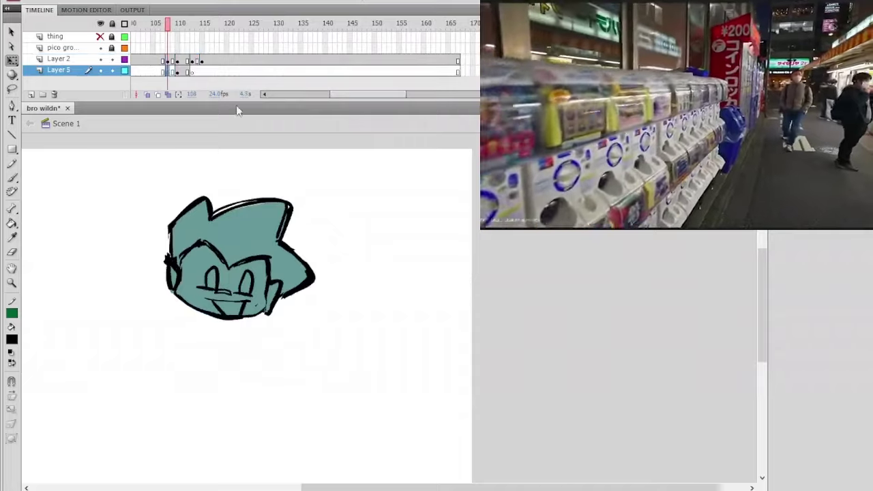
pyautogui.click(203, 71)
# Step: Move frames 108 to 114 of Layer 2 and Layer 5 to just beyond the layers' current last frame
pyautogui.moveTo(168, 62); pyautogui.dragTo(197, 62)
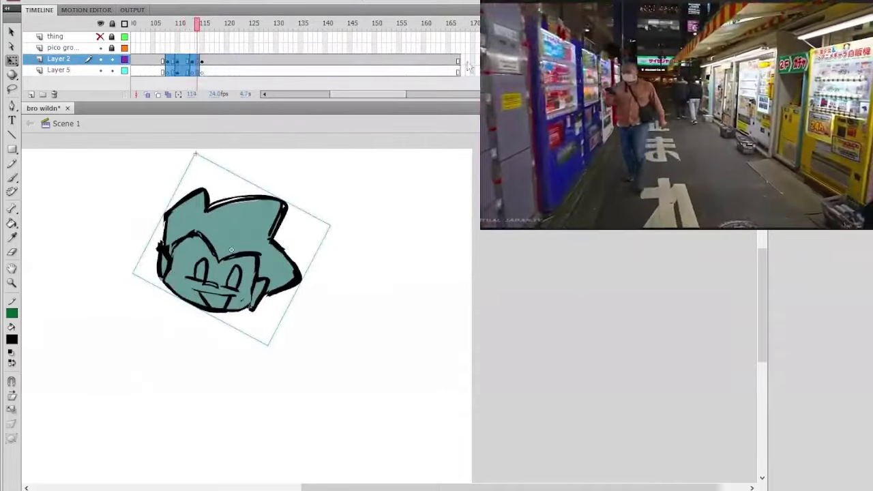
pyautogui.click(468, 62)
pyautogui.click(181, 63)
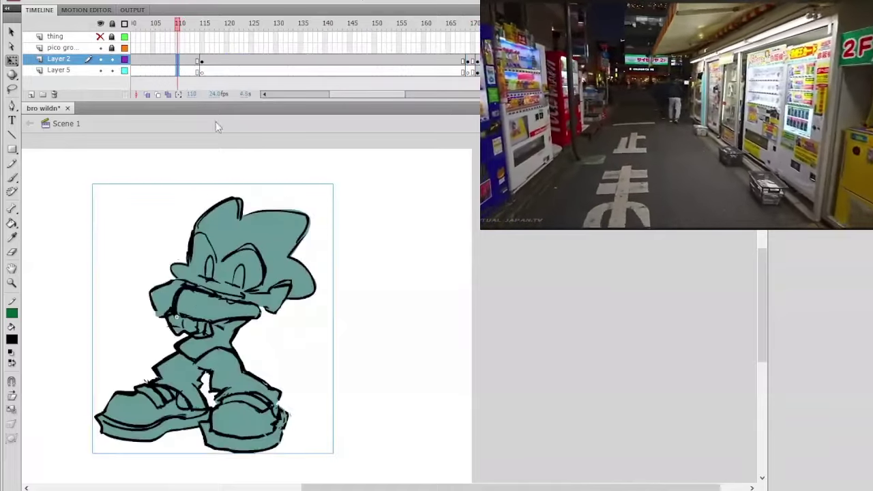
# Step: Insert a blank keyframe on Layer 2 and paste the copied frames after it in the timeline, ending on blank frame 111
pyautogui.press('F7')
pyautogui.moveTo(361, 94); pyautogui.dragTo(328, 95)
pyautogui.moveTo(372, 23)
pyautogui.mouseDown()
pyautogui.moveTo(341, 29)
pyautogui.moveTo(429, 47)
pyautogui.moveTo(463, 77)
pyautogui.mouseUp()
pyautogui.moveTo(447, 25)
pyautogui.mouseDown()
pyautogui.moveTo(433, 27)
pyautogui.moveTo(457, 42)
pyautogui.moveTo(441, 44)
pyautogui.moveTo(485, 58)
pyautogui.moveTo(457, 61)
pyautogui.moveTo(468, 65)
pyautogui.moveTo(458, 63)
pyautogui.moveTo(485, 26)
pyautogui.mouseUp()
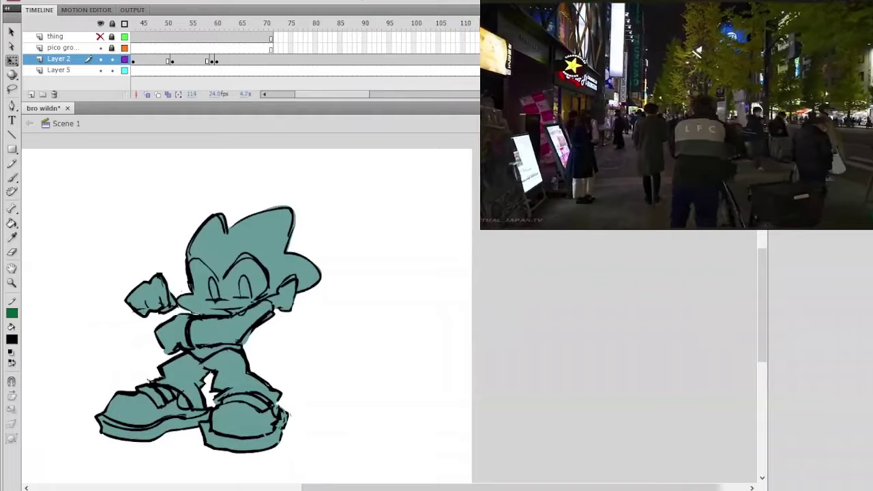
pyautogui.moveTo(485, 69)
pyautogui.mouseDown()
pyautogui.moveTo(465, 38)
pyautogui.moveTo(496, 71)
pyautogui.mouseUp()
pyautogui.hotkey('ctrl', 'alt', 'v')
pyautogui.moveTo(492, 27); pyautogui.dragTo(468, 49)
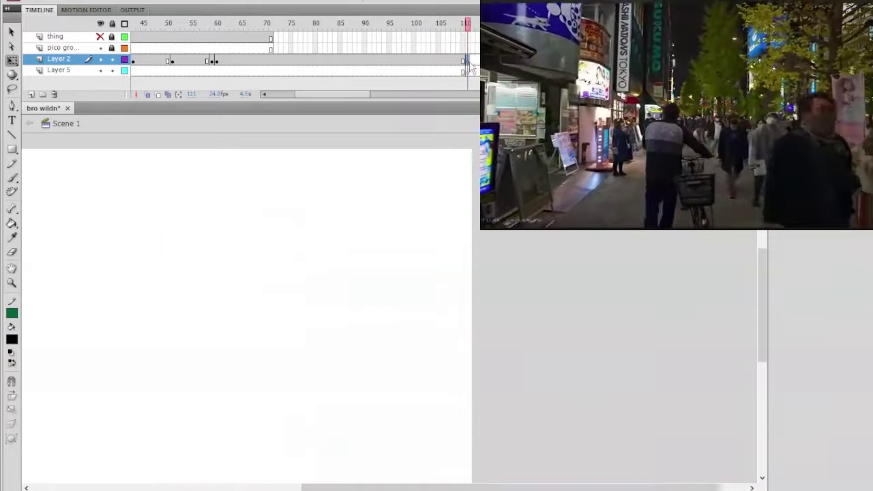
# Step: On frame 111, show onion skins of the neighbouring frames and brush a curved chin line across the overlapping lower faces
pyautogui.click(148, 94)
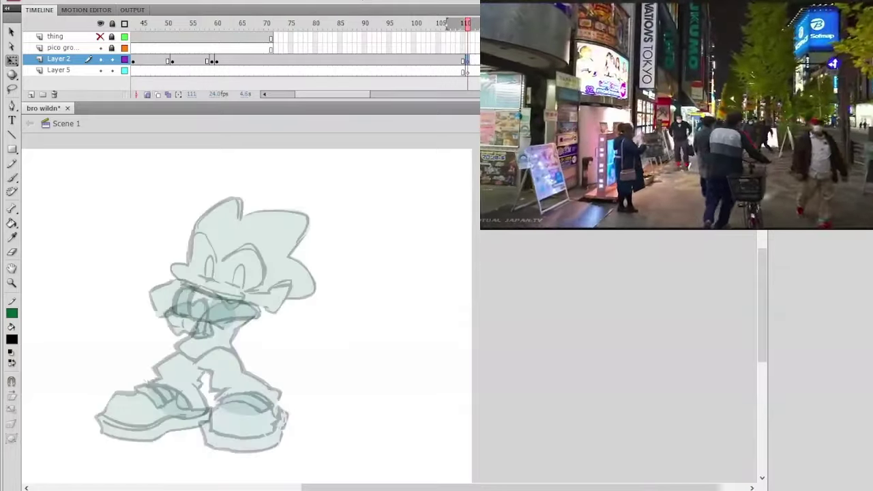
pyautogui.moveTo(491, 23); pyautogui.dragTo(498, 23)
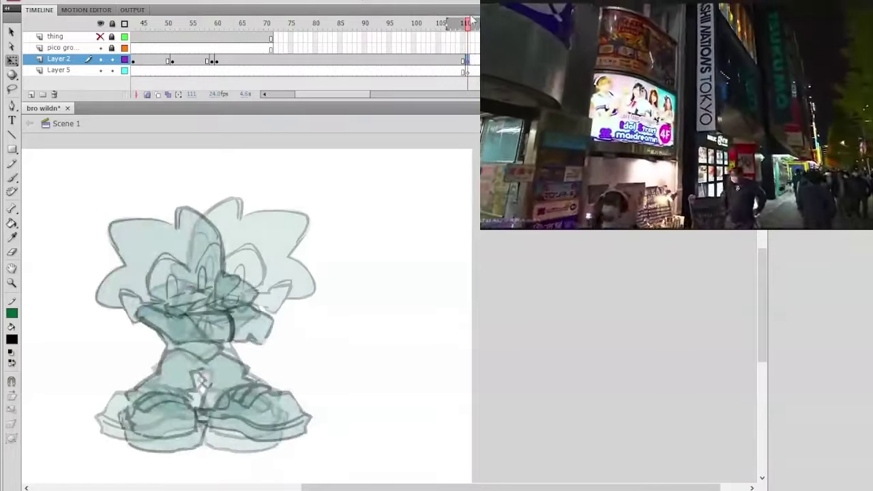
pyautogui.press('b')
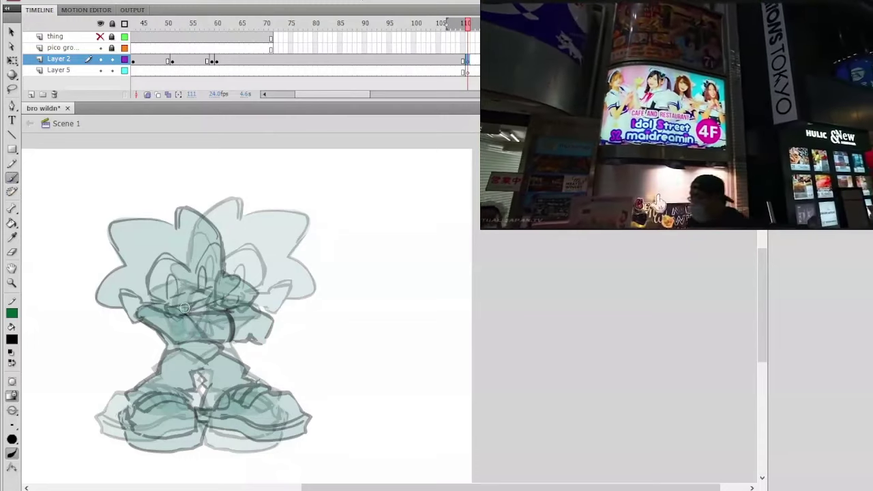
pyautogui.moveTo(168, 319); pyautogui.dragTo(231, 319)
pyautogui.hotkey('ctrl', 'z')
pyautogui.moveTo(167, 320); pyautogui.dragTo(247, 312)
pyautogui.hotkey('ctrl', 'z')
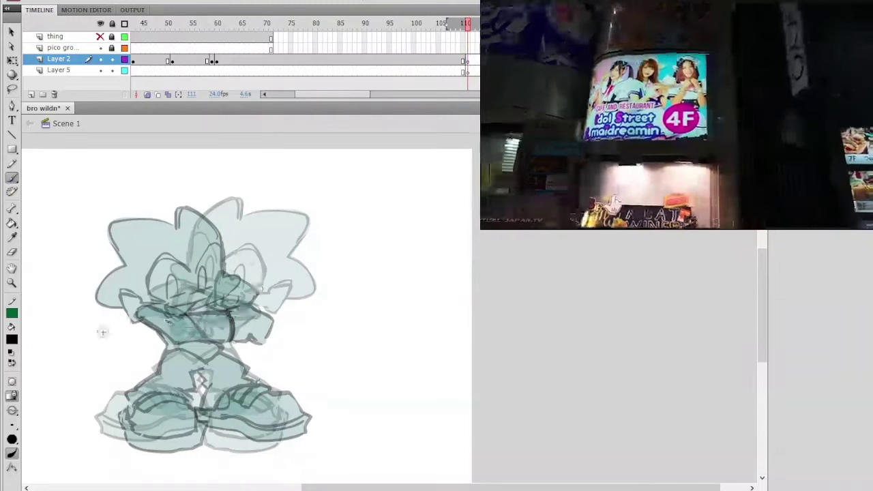
pyautogui.moveTo(171, 318); pyautogui.dragTo(249, 314)
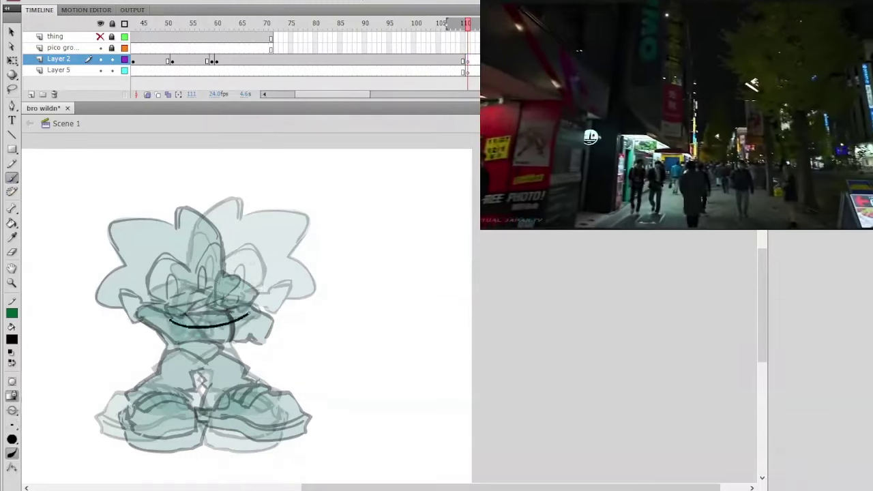
pyautogui.hotkey('ctrl', 'z')
pyautogui.moveTo(171, 320); pyautogui.dragTo(241, 321)
pyautogui.hotkey('ctrl', 'z')
pyautogui.moveTo(167, 308); pyautogui.dragTo(245, 302)
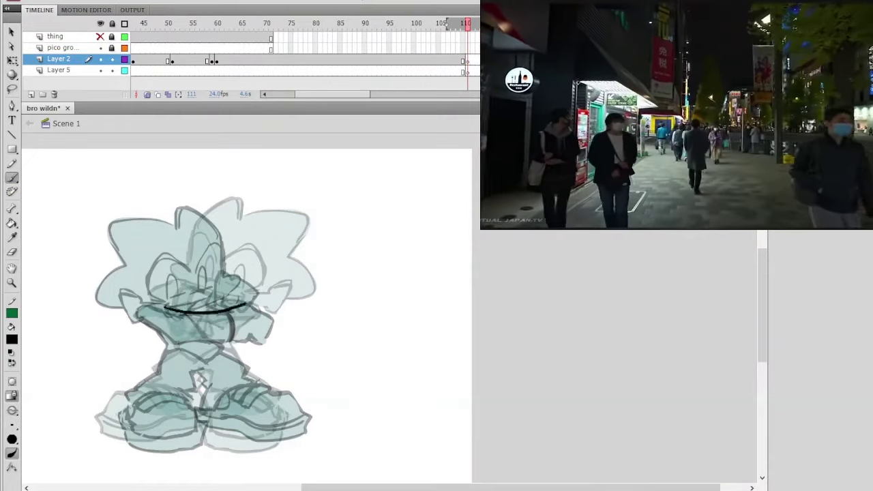
pyautogui.hotkey('ctrl', 'z')
pyautogui.moveTo(165, 311); pyautogui.dragTo(237, 304)
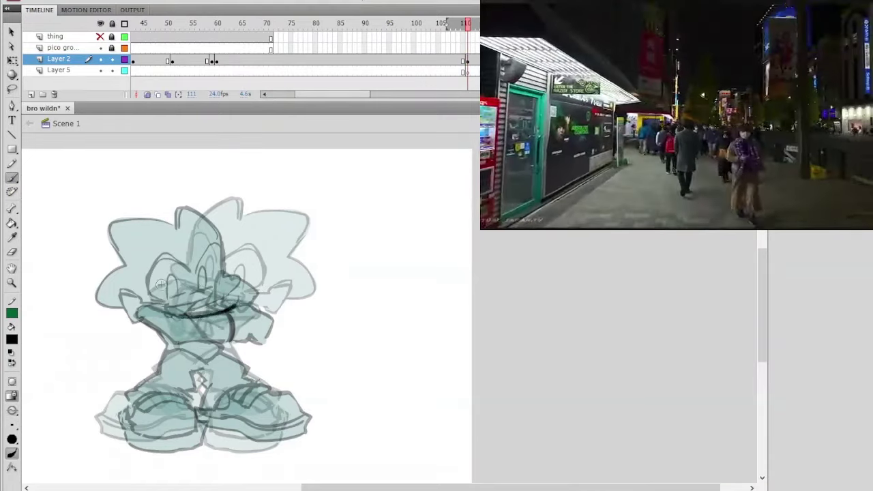
# Step: Brush the pointed ears and the short cheek lines on either side of the chin curve
pyautogui.moveTo(148, 279); pyautogui.dragTo(156, 301)
pyautogui.hotkey('ctrl', 'z')
pyautogui.hotkey('ctrl', 'z')
pyautogui.moveTo(248, 300); pyautogui.dragTo(241, 282)
pyautogui.hotkey('ctrl', 'z')
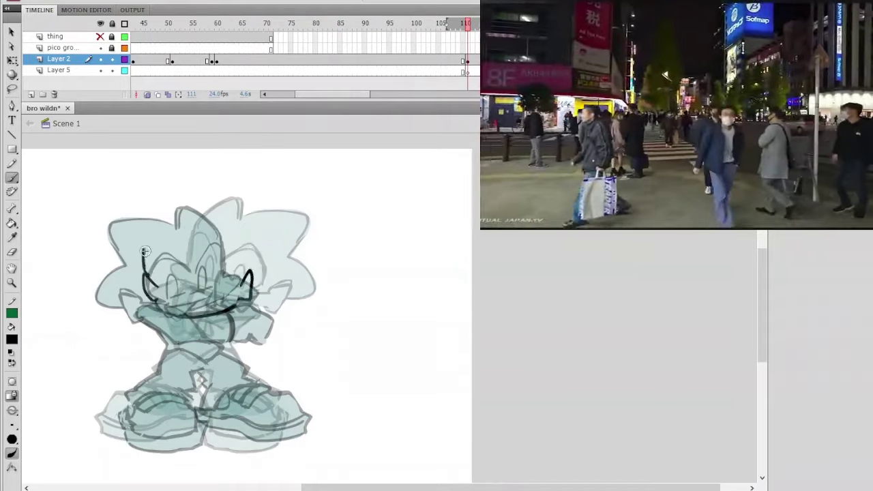
pyautogui.hotkey('ctrl', 'z')
# Step: Draw the V-shaped angry brow outline between the ears and fill in the dark slanted eyes
pyautogui.moveTo(159, 262)
pyautogui.mouseDown()
pyautogui.moveTo(187, 284)
pyautogui.moveTo(240, 262)
pyautogui.mouseUp()
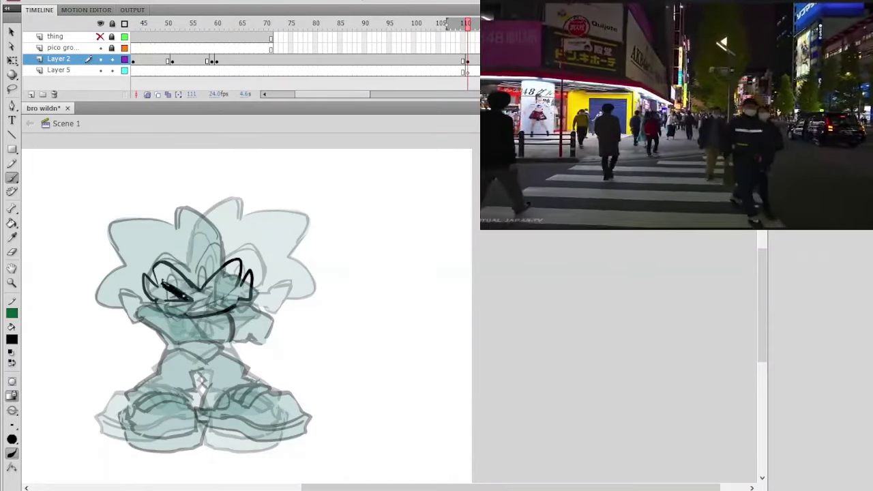
pyautogui.moveTo(160, 275); pyautogui.dragTo(191, 299)
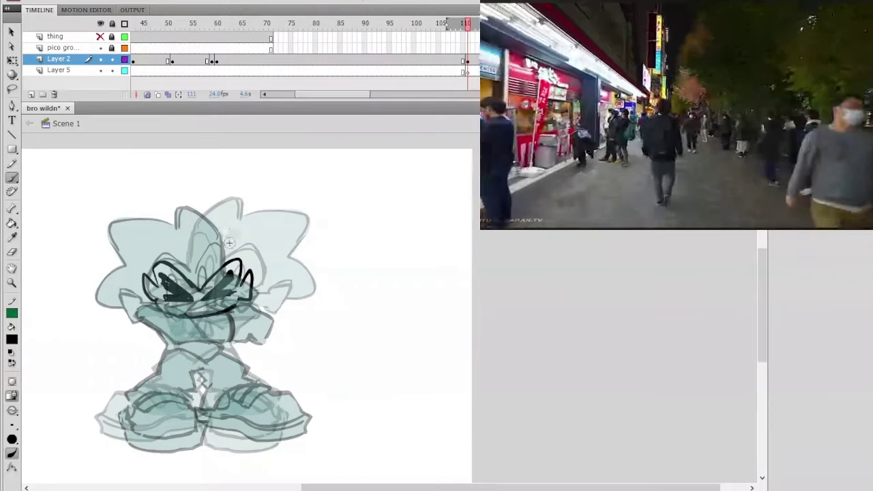
# Step: Check the new face with and without onion skins and play back the surrounding frames
pyautogui.click(148, 94)
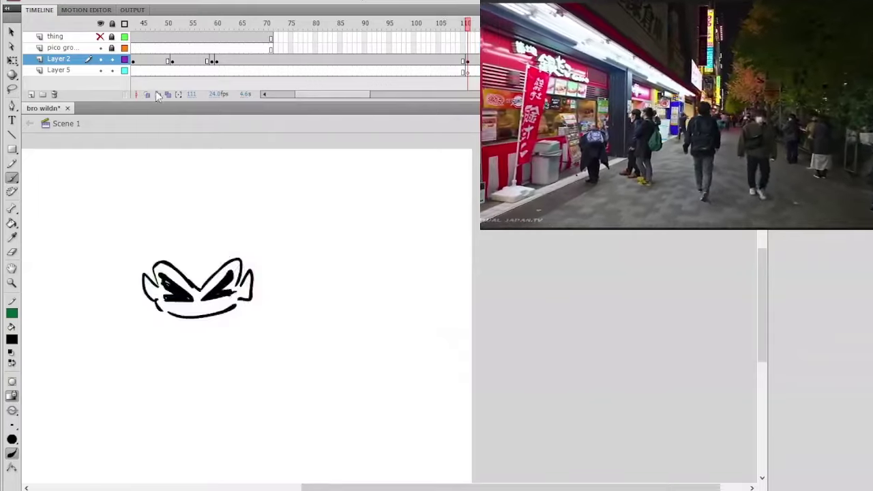
pyautogui.click(469, 60)
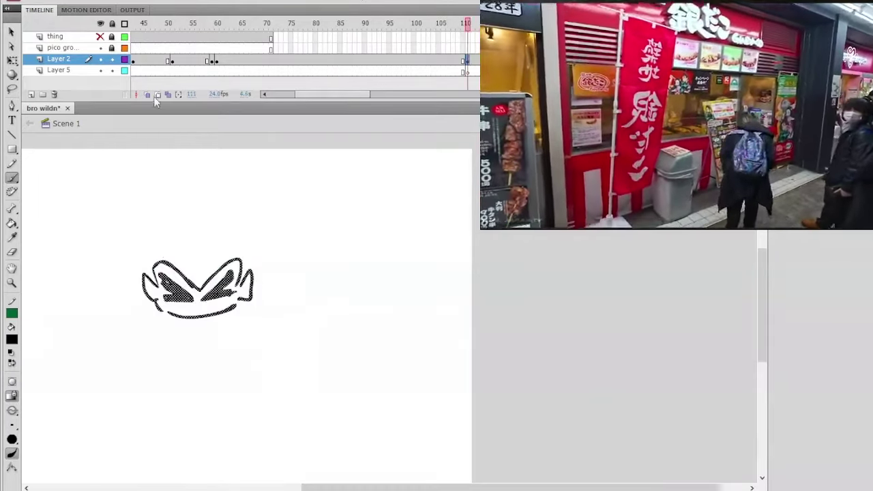
pyautogui.click(147, 95)
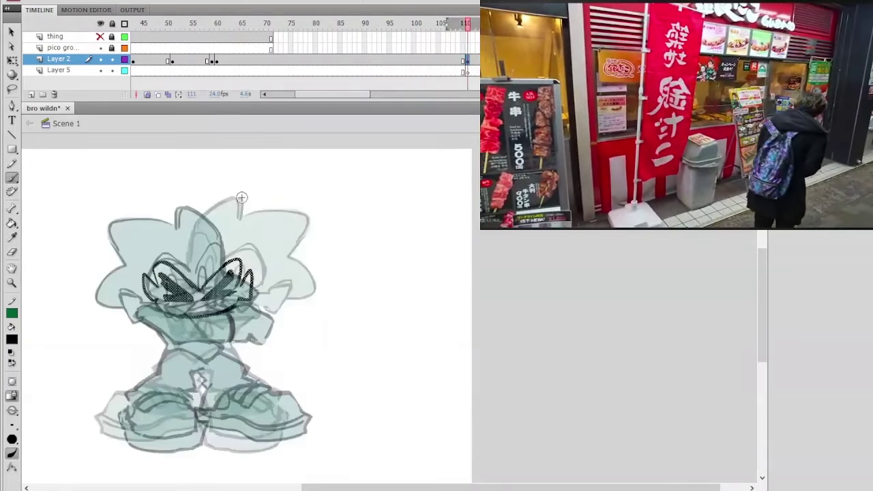
pyautogui.press('Return')
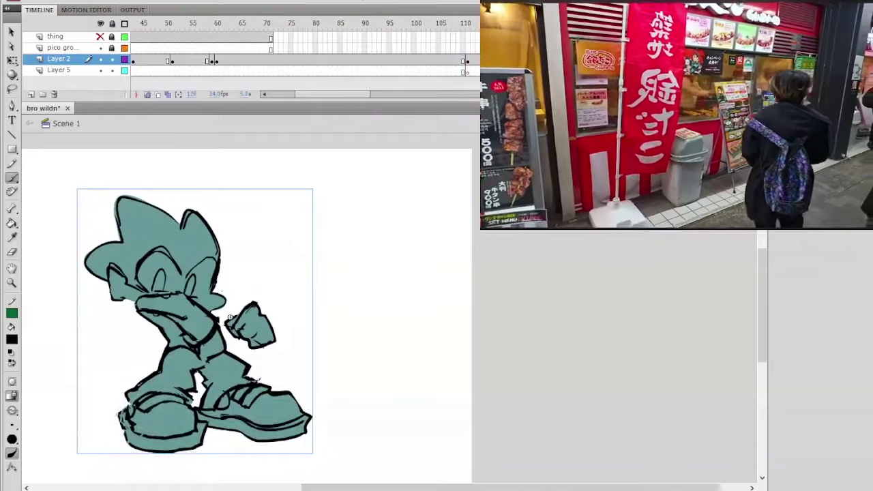
pyautogui.moveTo(436, 24); pyautogui.dragTo(459, 65)
pyautogui.press('Return')
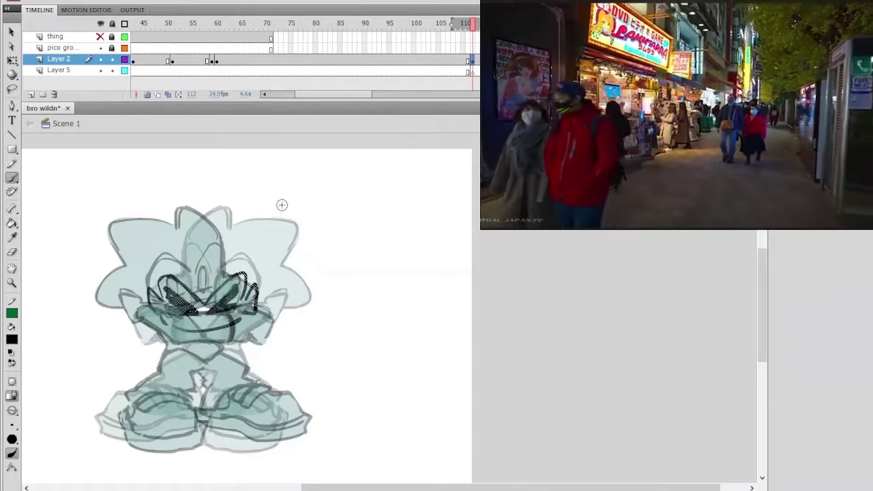
# Step: On frame 112, brush a clenched fist with finger lines beneath the chin
pyautogui.moveTo(149, 327)
pyautogui.mouseDown()
pyautogui.moveTo(164, 342)
pyautogui.moveTo(153, 345)
pyautogui.mouseUp()
pyautogui.hotkey('ctrl', 'z')
pyautogui.hotkey('ctrl', 'z')
pyautogui.moveTo(158, 315)
pyautogui.mouseDown()
pyautogui.moveTo(146, 346)
pyautogui.moveTo(217, 377)
pyautogui.mouseUp()
pyautogui.hotkey('ctrl', 'z')
pyautogui.hotkey('ctrl', 'z')
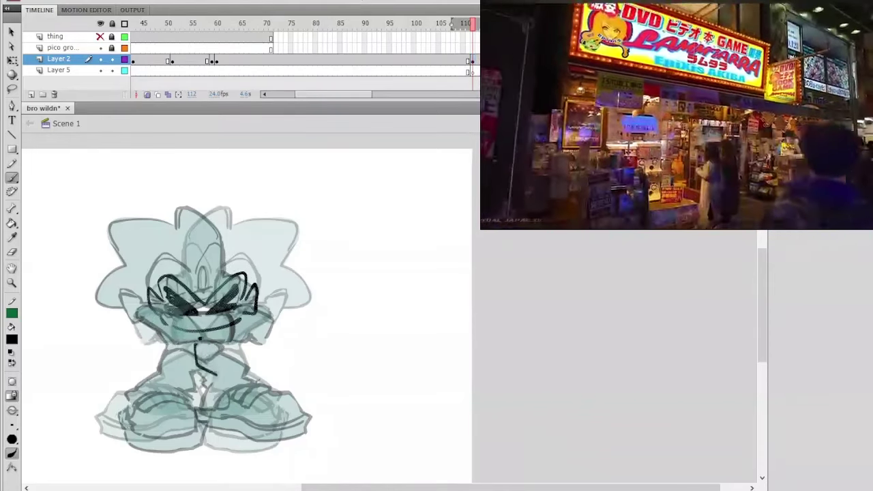
pyautogui.moveTo(199, 339)
pyautogui.mouseDown()
pyautogui.moveTo(225, 344)
pyautogui.moveTo(233, 362)
pyautogui.moveTo(191, 372)
pyautogui.moveTo(207, 377)
pyautogui.moveTo(225, 343)
pyautogui.mouseUp()
pyautogui.hotkey('ctrl', 'z')
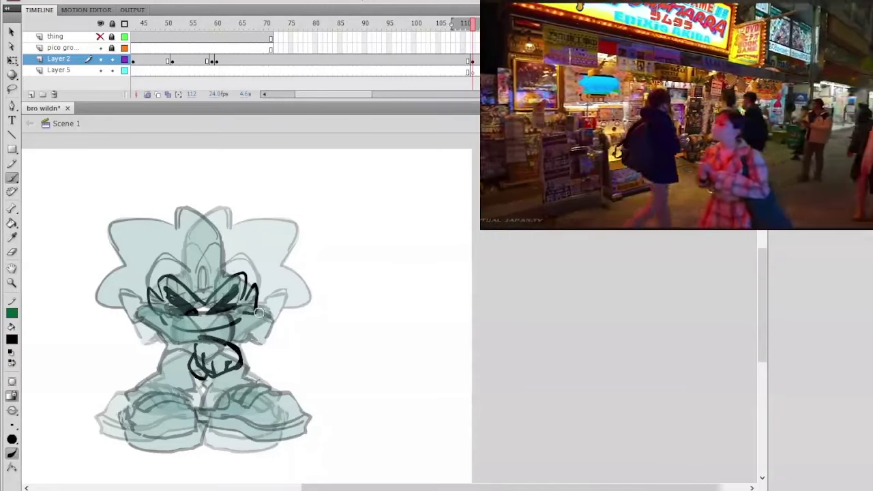
# Step: Lasso the fist and nudge it slightly right and up, closer to the chin
pyautogui.press('l')
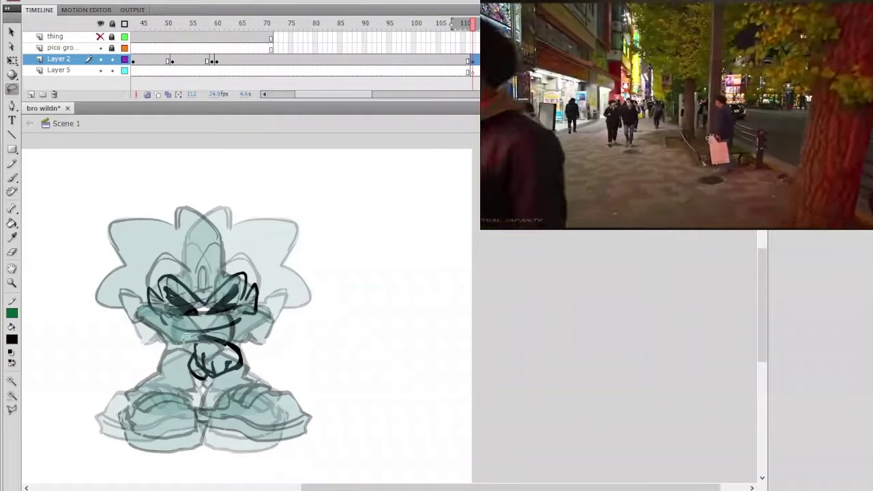
pyautogui.moveTo(184, 337); pyautogui.dragTo(180, 330)
pyautogui.click(13, 60)
pyautogui.press('Right')
pyautogui.press('Right')
pyautogui.press('Right')
pyautogui.press('Right')
pyautogui.press('Right')
pyautogui.press('Right')
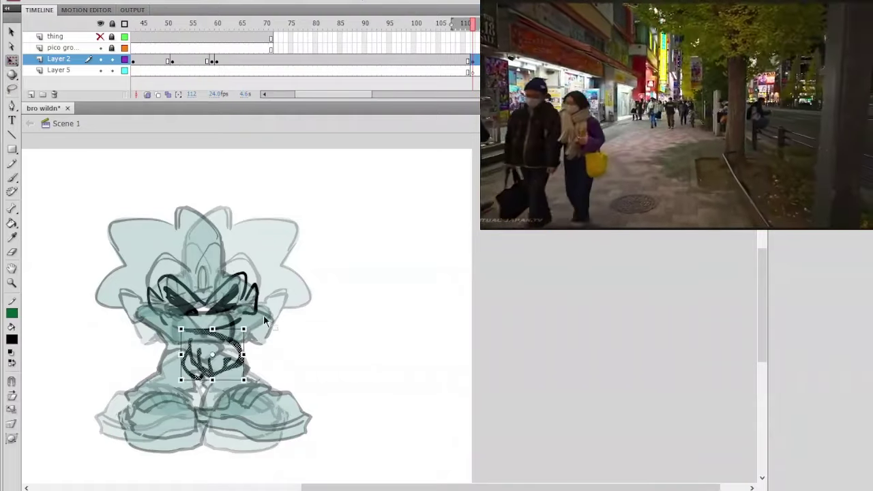
pyautogui.press('Up')
pyautogui.press('Up')
pyautogui.press('Up')
pyautogui.press('Up')
pyautogui.press('Up')
pyautogui.press('Up')
pyautogui.press('Up')
pyautogui.press('Up')
pyautogui.press('Up')
# Step: Erase the unwanted lines around the fist and brush the bent arm extending to its right
pyautogui.click(12, 252)
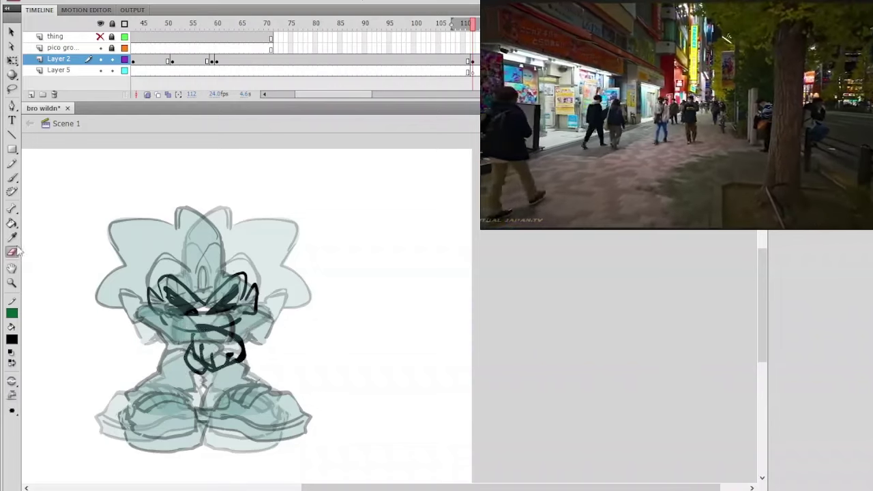
pyautogui.moveTo(213, 333)
pyautogui.mouseDown()
pyautogui.moveTo(202, 333)
pyautogui.moveTo(238, 351)
pyautogui.moveTo(234, 358)
pyautogui.moveTo(239, 350)
pyautogui.mouseUp()
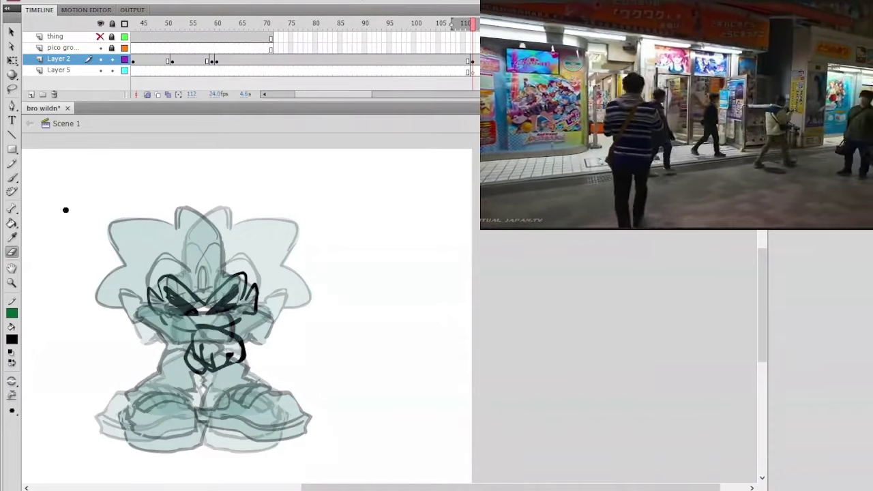
pyautogui.press('b')
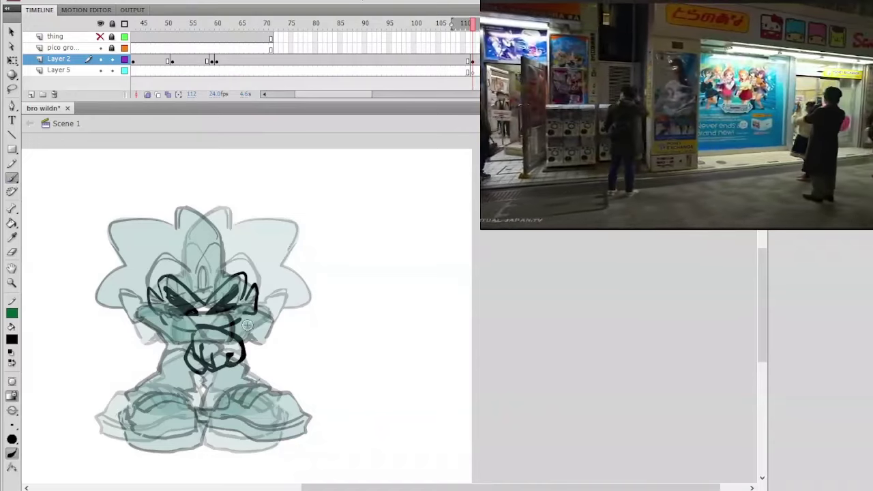
pyautogui.moveTo(243, 318)
pyautogui.mouseDown()
pyautogui.moveTo(275, 328)
pyautogui.moveTo(249, 353)
pyautogui.mouseUp()
pyautogui.hotkey('ctrl', 'z')
pyautogui.hotkey('ctrl', 'z')
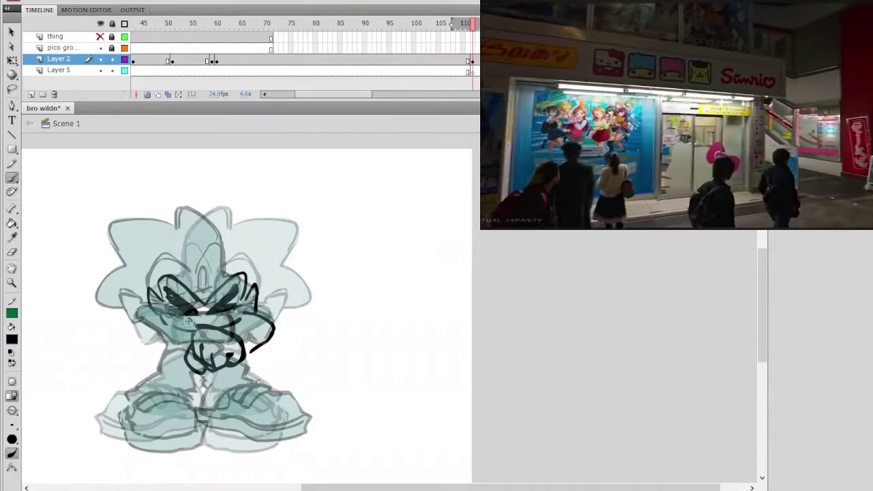
# Step: On frame 113, lasso the fist and tilt it slightly with Free Transform over the chin
pyautogui.moveTo(473, 26)
pyautogui.mouseDown()
pyautogui.moveTo(478, 31)
pyautogui.moveTo(461, 35)
pyautogui.moveTo(477, 43)
pyautogui.mouseUp()
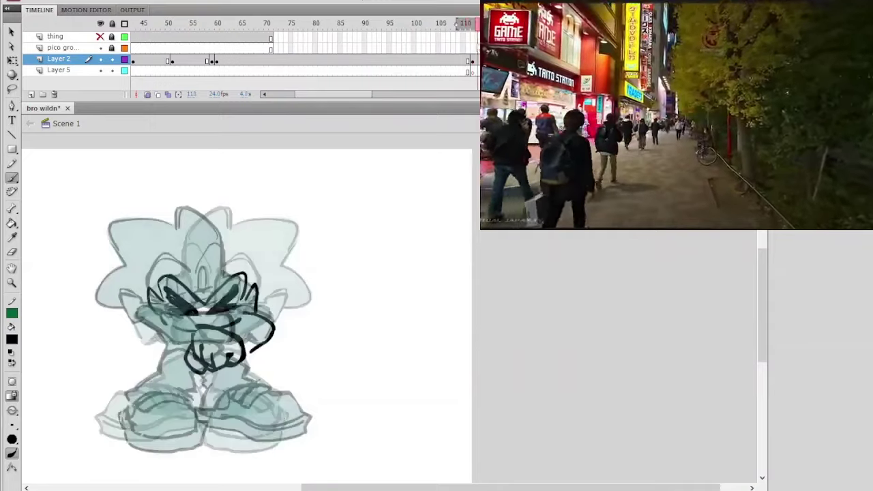
pyautogui.press('l')
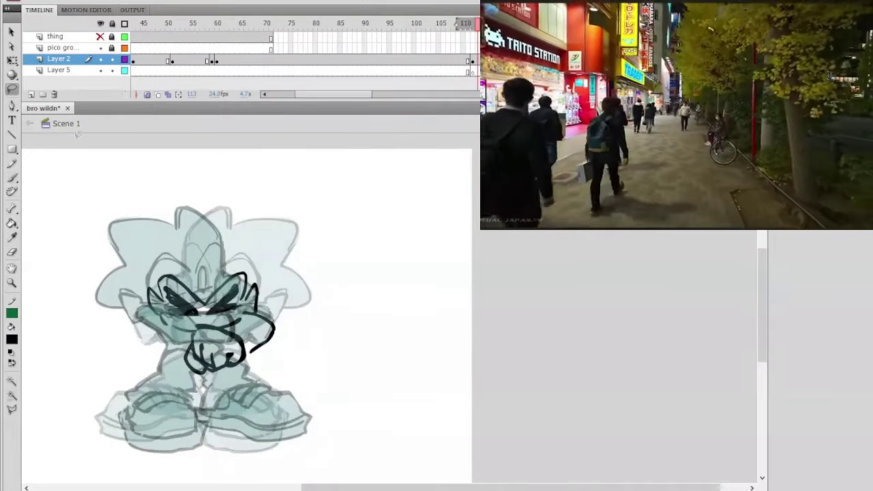
pyautogui.moveTo(229, 324)
pyautogui.mouseDown()
pyautogui.moveTo(191, 372)
pyautogui.moveTo(251, 340)
pyautogui.moveTo(231, 322)
pyautogui.mouseUp()
pyautogui.press('q')
pyautogui.moveTo(248, 374); pyautogui.dragTo(243, 372)
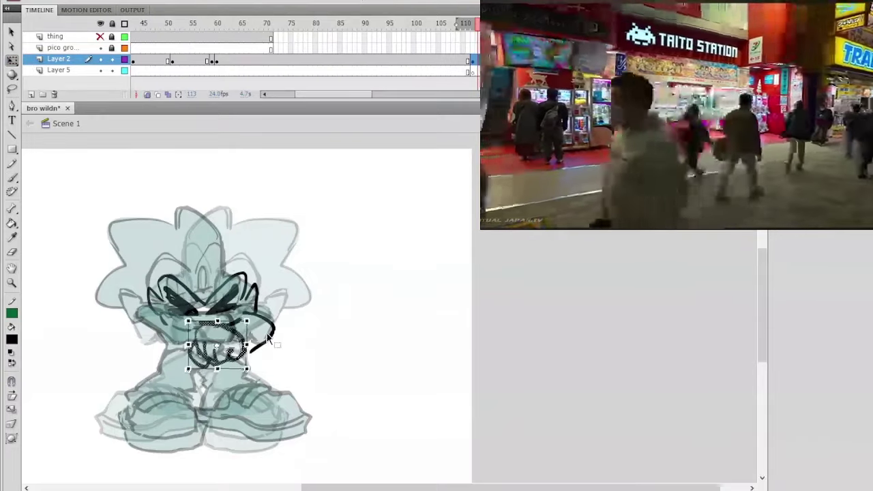
pyautogui.click(288, 280)
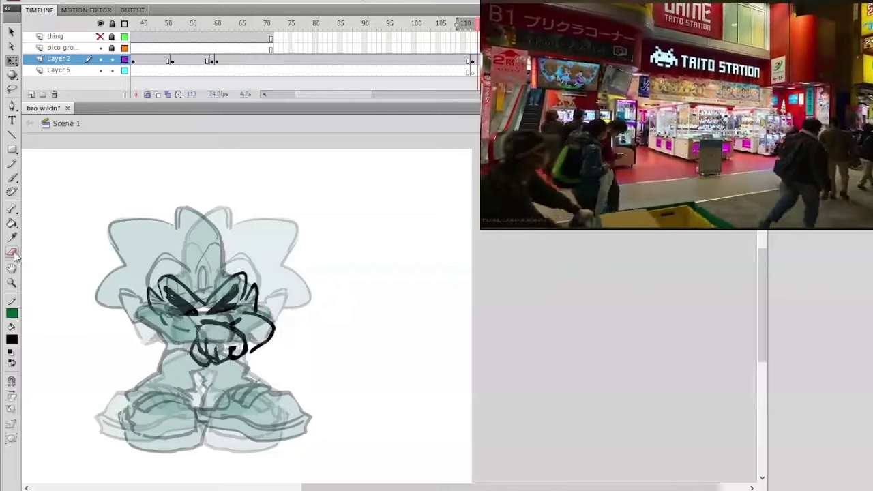
# Step: Clean up the first fist's lines with the eraser and brush a second fist below it, overlapping its lower edge
pyautogui.click(12, 251)
pyautogui.moveTo(208, 354)
pyautogui.mouseDown()
pyautogui.moveTo(190, 365)
pyautogui.moveTo(186, 356)
pyautogui.moveTo(200, 370)
pyautogui.moveTo(204, 351)
pyautogui.moveTo(211, 364)
pyautogui.moveTo(191, 352)
pyautogui.moveTo(205, 350)
pyautogui.mouseUp()
pyautogui.click(12, 178)
pyautogui.hotkey('ctrl', 'z')
pyautogui.hotkey('ctrl', 'z')
pyautogui.moveTo(206, 350)
pyautogui.mouseDown()
pyautogui.moveTo(176, 363)
pyautogui.moveTo(171, 377)
pyautogui.moveTo(203, 389)
pyautogui.moveTo(213, 361)
pyautogui.moveTo(165, 357)
pyautogui.moveTo(203, 374)
pyautogui.moveTo(186, 377)
pyautogui.moveTo(198, 311)
pyautogui.moveTo(199, 387)
pyautogui.moveTo(204, 371)
pyautogui.moveTo(182, 377)
pyautogui.moveTo(202, 383)
pyautogui.moveTo(194, 386)
pyautogui.moveTo(219, 365)
pyautogui.mouseUp()
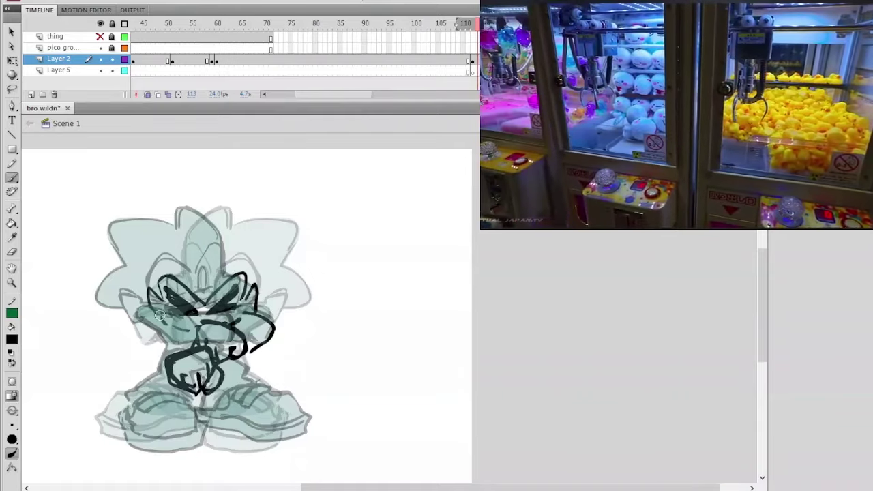
# Step: Brush the bent left-side arm from the cheek down around to the lower fist
pyautogui.moveTo(150, 318)
pyautogui.mouseDown()
pyautogui.moveTo(139, 354)
pyautogui.moveTo(153, 368)
pyautogui.moveTo(140, 342)
pyautogui.moveTo(168, 381)
pyautogui.moveTo(160, 329)
pyautogui.moveTo(154, 339)
pyautogui.moveTo(170, 388)
pyautogui.mouseUp()
pyautogui.hotkey('ctrl', 'z')
pyautogui.hotkey('ctrl', 'z')
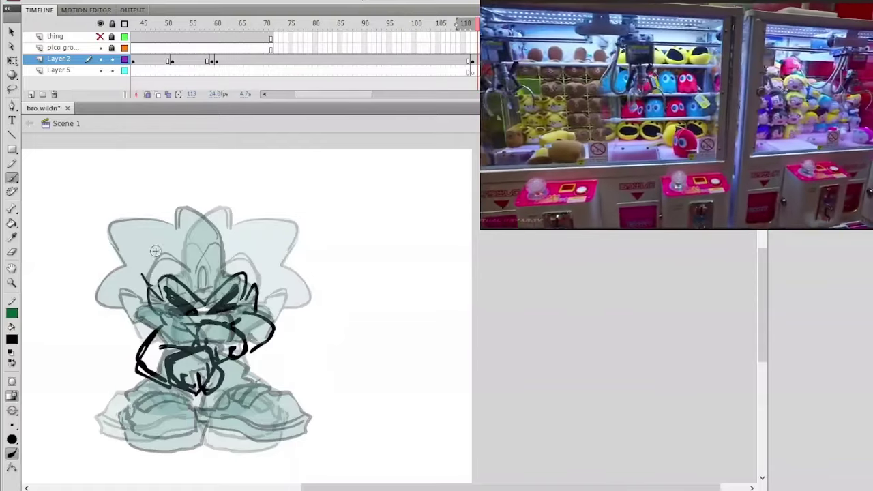
# Step: Draw the spiky hair outline over the face down to both ears, and hide the onion skins to check the drawing
pyautogui.moveTo(146, 270)
pyautogui.mouseDown()
pyautogui.moveTo(170, 230)
pyautogui.moveTo(191, 242)
pyautogui.moveTo(155, 237)
pyautogui.moveTo(188, 246)
pyautogui.mouseUp()
pyautogui.hotkey('ctrl', 'z')
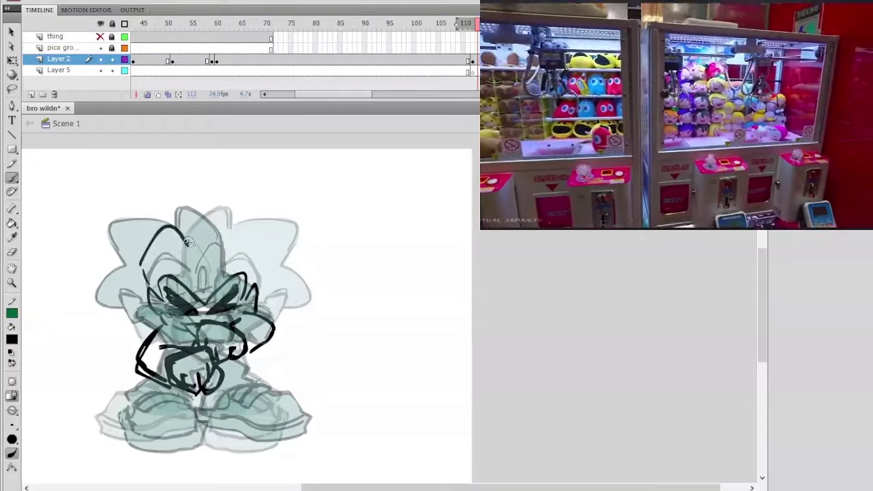
pyautogui.hotkey('ctrl', 'z')
pyautogui.moveTo(145, 256)
pyautogui.mouseDown()
pyautogui.moveTo(182, 221)
pyautogui.moveTo(234, 220)
pyautogui.moveTo(255, 246)
pyautogui.moveTo(263, 298)
pyautogui.mouseUp()
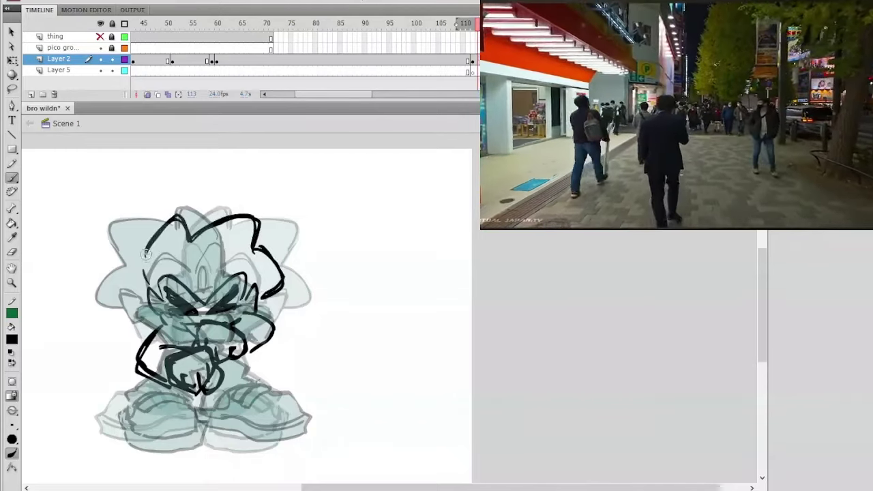
pyautogui.hotkey('ctrl', 'z')
pyautogui.moveTo(152, 242); pyautogui.dragTo(148, 281)
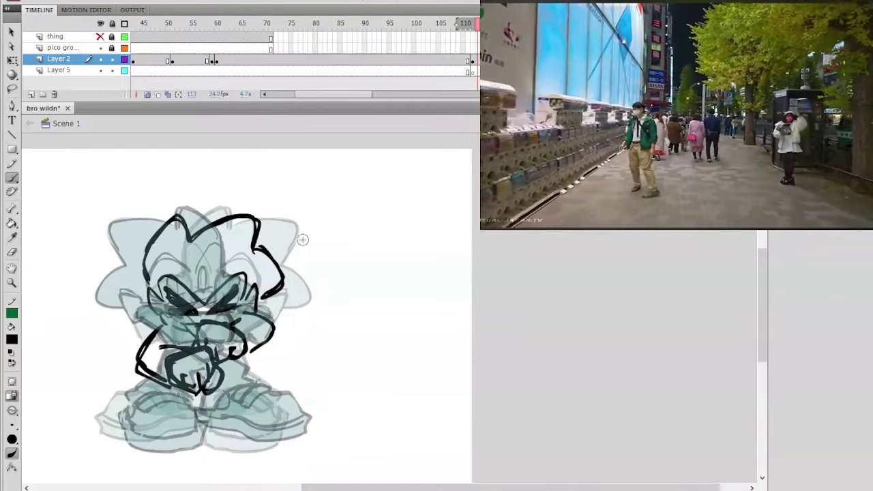
pyautogui.click(147, 94)
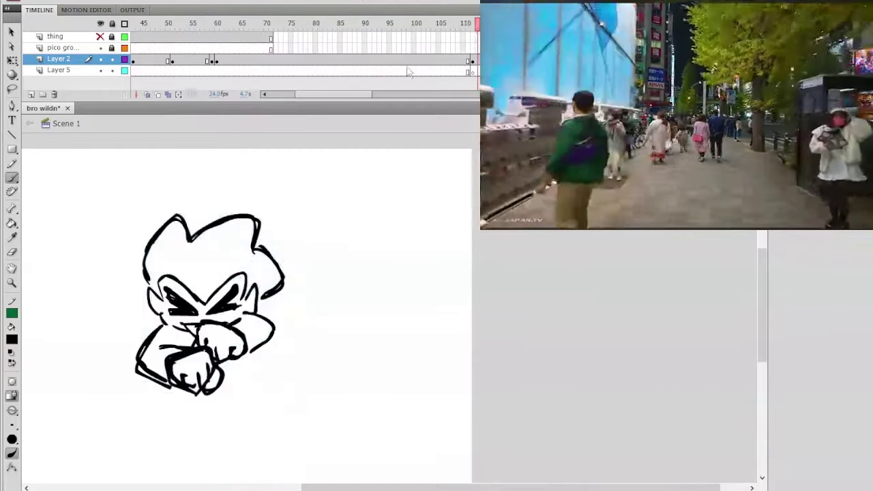
# Step: Erase the stray lines where the two raised fists overlap
pyautogui.click(13, 252)
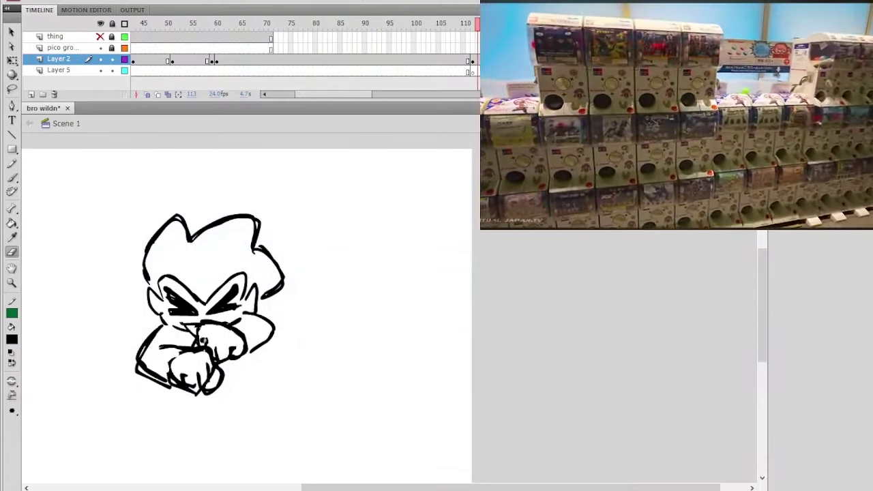
pyautogui.press('b')
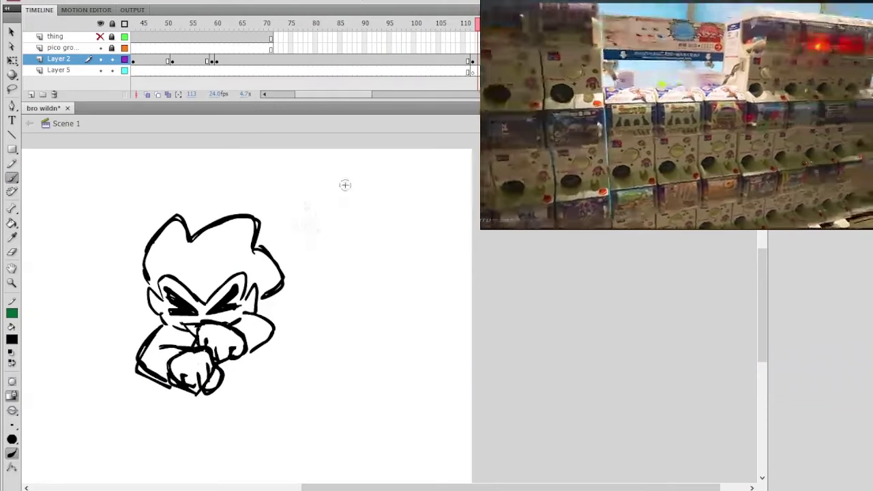
pyautogui.press('e')
pyautogui.keyDown('ctrl'); pyautogui.click(257, 324); pyautogui.keyUp('ctrl')
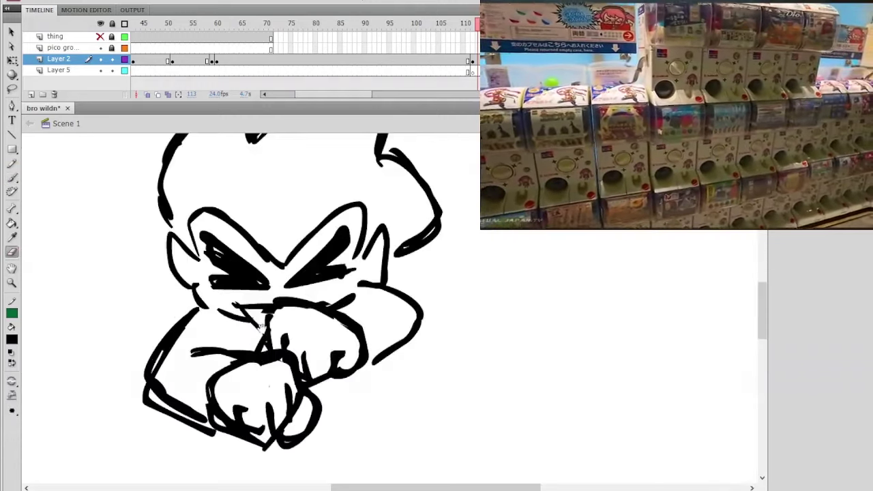
pyautogui.moveTo(262, 362); pyautogui.dragTo(293, 359)
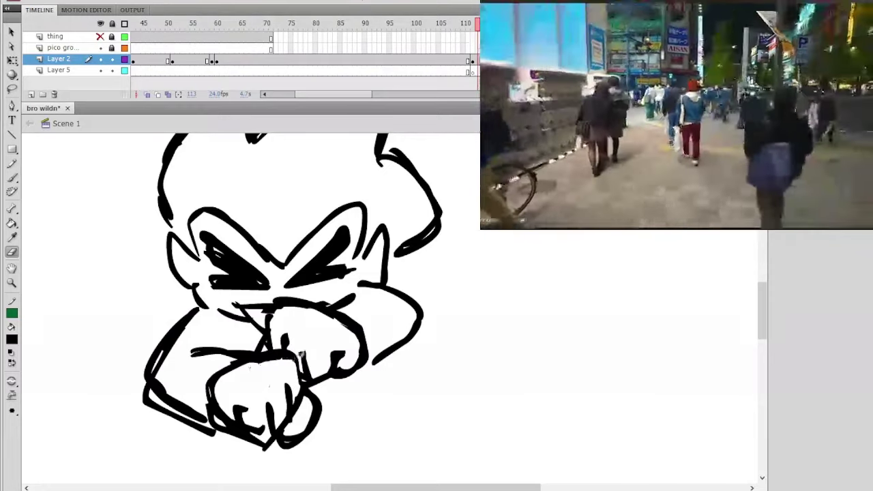
pyautogui.hotkey('ctrl', '-')
pyautogui.moveTo(387, 315); pyautogui.dragTo(239, 372)
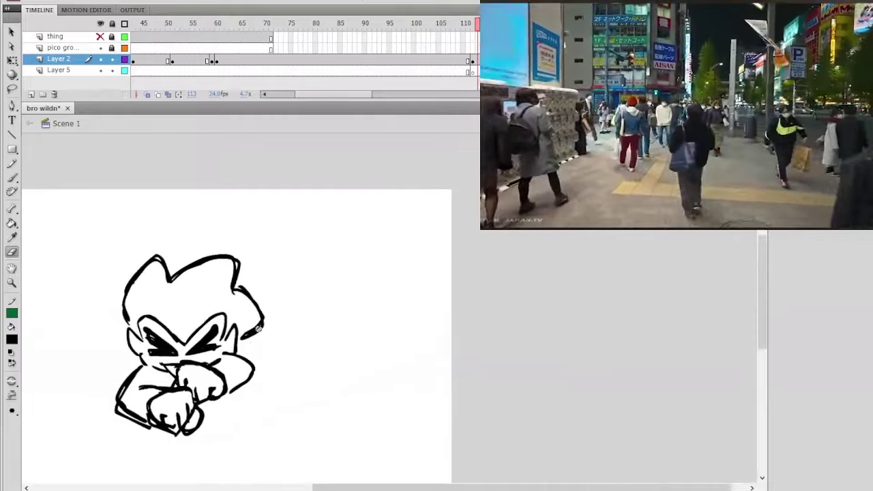
# Step: Play the turn from about frame 106 to check how the front-facing pose reads between the mirrored poses
pyautogui.press('Return')
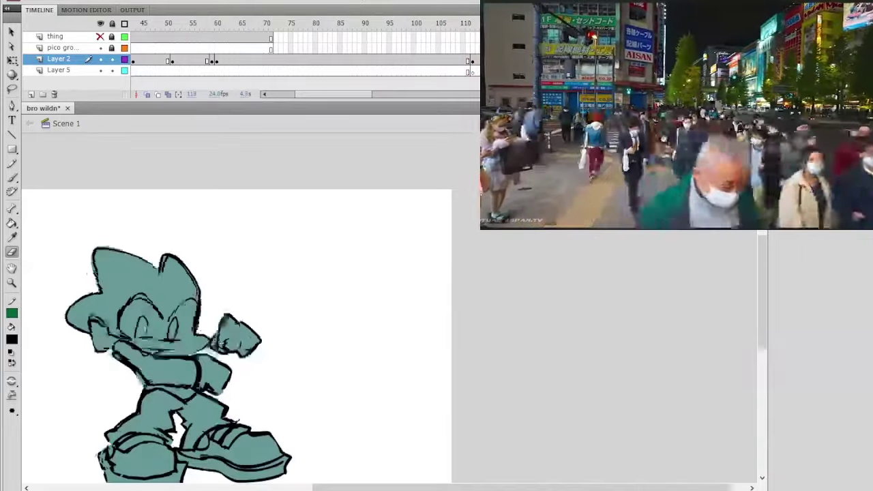
pyautogui.click(443, 26)
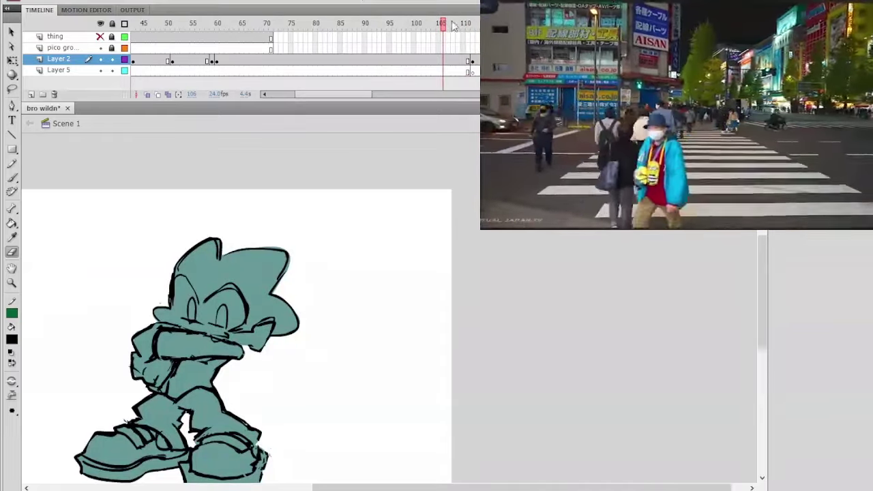
pyautogui.press('Return')
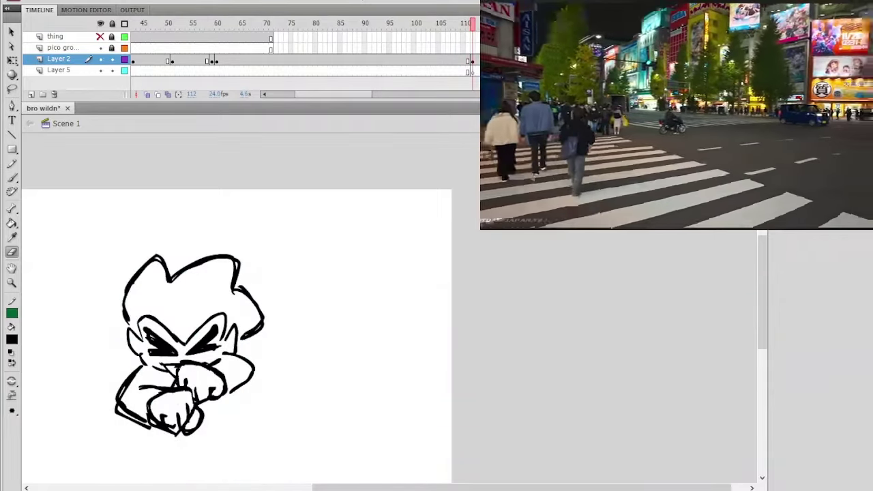
# Step: Lasso the arms and fists to adjust them slightly, and rebrush the outer edges of both arms further outward
pyautogui.press('l')
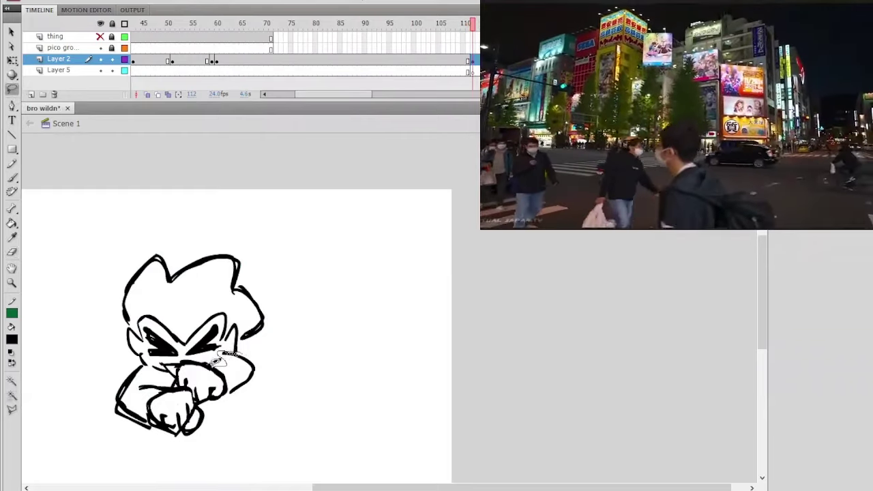
pyautogui.moveTo(176, 371)
pyautogui.mouseDown()
pyautogui.moveTo(146, 371)
pyautogui.moveTo(137, 458)
pyautogui.moveTo(291, 347)
pyautogui.mouseUp()
pyautogui.click(293, 347)
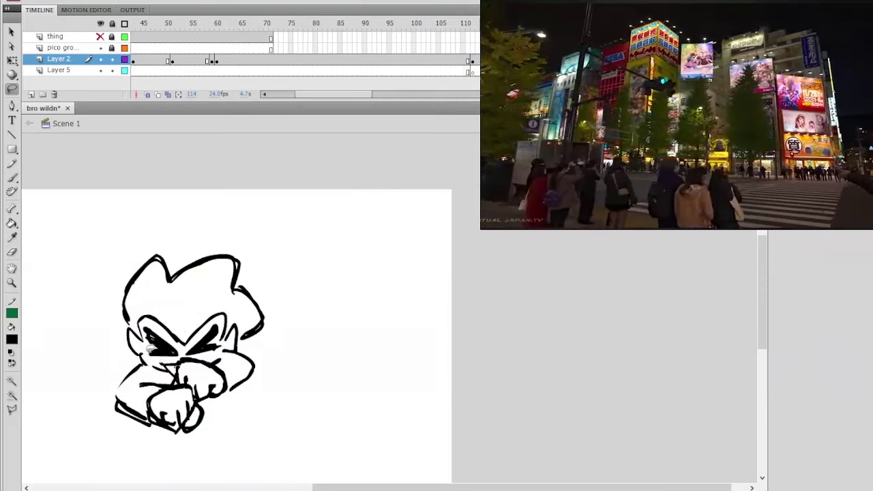
pyautogui.click(11, 177)
pyautogui.moveTo(139, 361)
pyautogui.mouseDown()
pyautogui.moveTo(111, 393)
pyautogui.moveTo(136, 367)
pyautogui.mouseUp()
pyautogui.moveTo(256, 370); pyautogui.dragTo(233, 389)
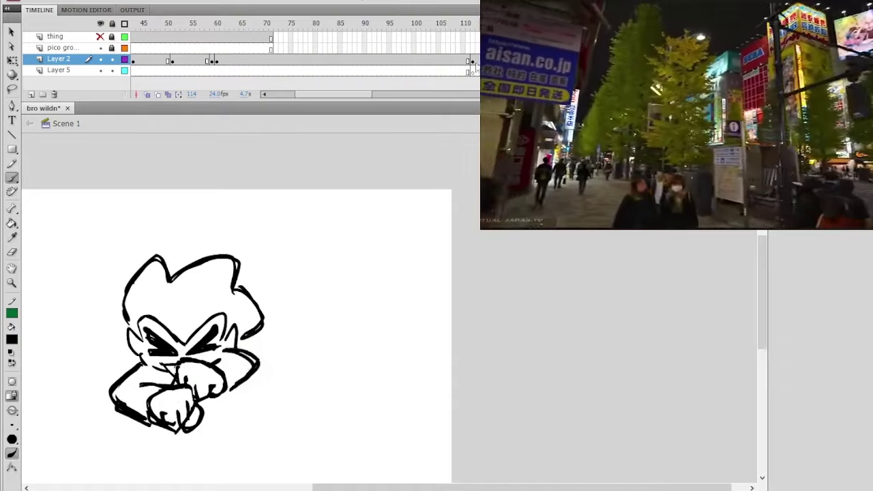
# Step: Show onion skins on frame 113 and brush the baggy trouser outlines below both arms down to the ankles
pyautogui.click(477, 62)
pyautogui.click(158, 94)
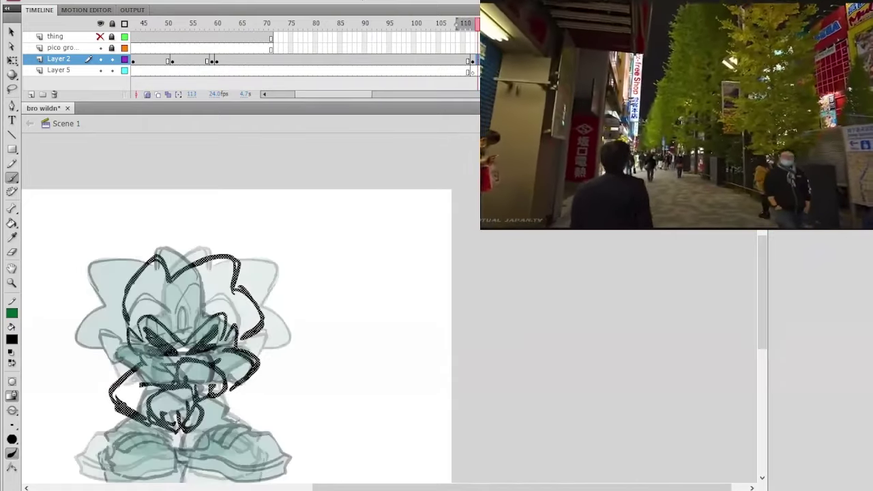
pyautogui.press('space')
pyautogui.moveTo(328, 250); pyautogui.dragTo(341, 201)
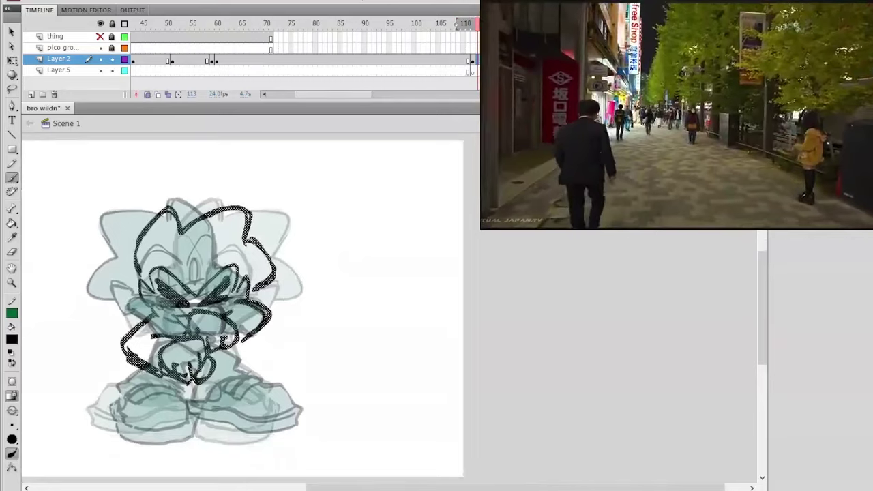
pyautogui.moveTo(147, 367); pyautogui.dragTo(170, 386)
pyautogui.hotkey('ctrl', 'z')
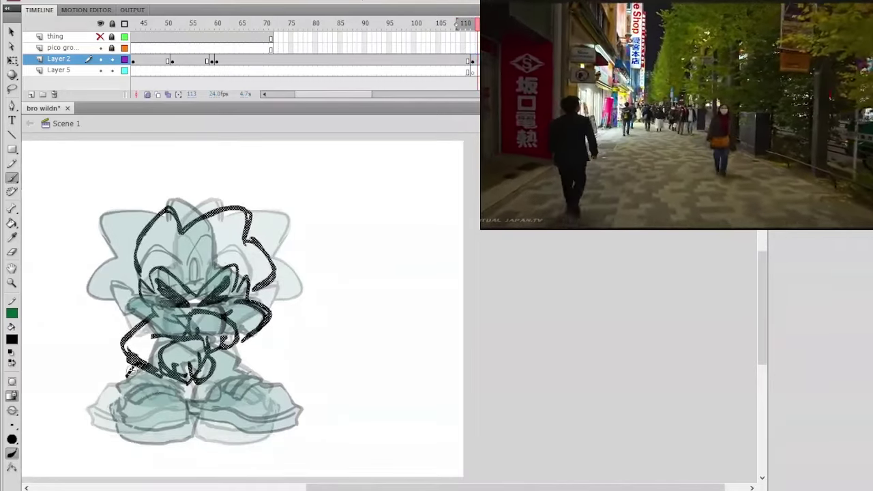
pyautogui.moveTo(126, 387); pyautogui.dragTo(181, 397)
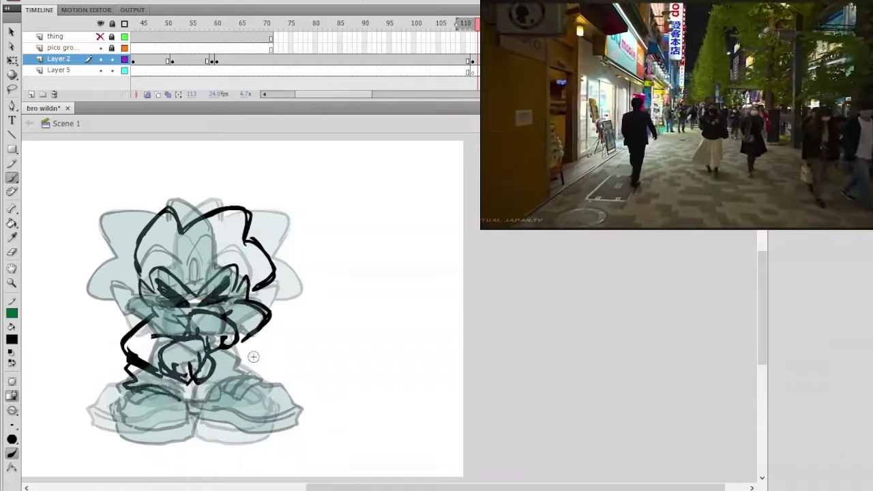
pyautogui.moveTo(270, 368)
pyautogui.mouseDown()
pyautogui.moveTo(260, 382)
pyautogui.moveTo(272, 390)
pyautogui.mouseUp()
pyautogui.moveTo(210, 392)
pyautogui.mouseDown()
pyautogui.moveTo(238, 381)
pyautogui.moveTo(267, 389)
pyautogui.mouseUp()
pyautogui.moveTo(140, 387)
pyautogui.mouseDown()
pyautogui.moveTo(83, 410)
pyautogui.moveTo(133, 425)
pyautogui.moveTo(192, 402)
pyautogui.mouseUp()
pyautogui.moveTo(96, 409)
pyautogui.mouseDown()
pyautogui.moveTo(72, 411)
pyautogui.moveTo(77, 431)
pyautogui.moveTo(121, 439)
pyautogui.moveTo(194, 412)
pyautogui.mouseUp()
pyautogui.hotkey('ctrl', 'z')
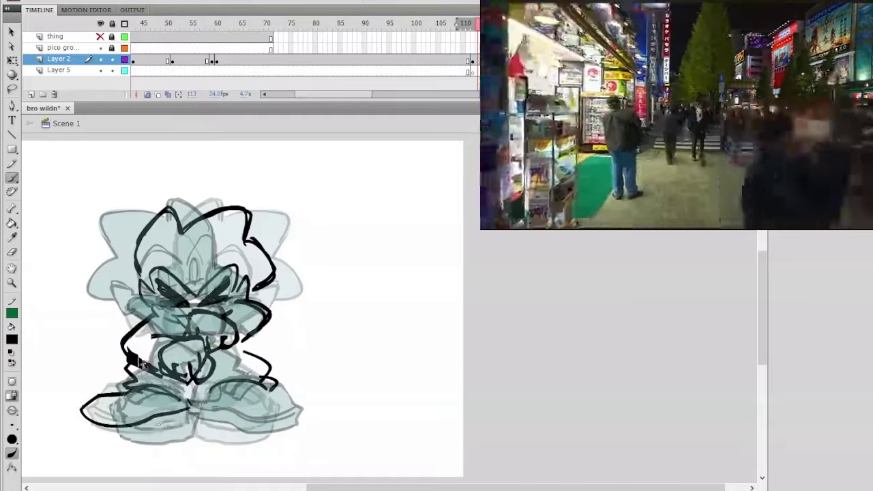
pyautogui.hotkey('ctrl', 'z')
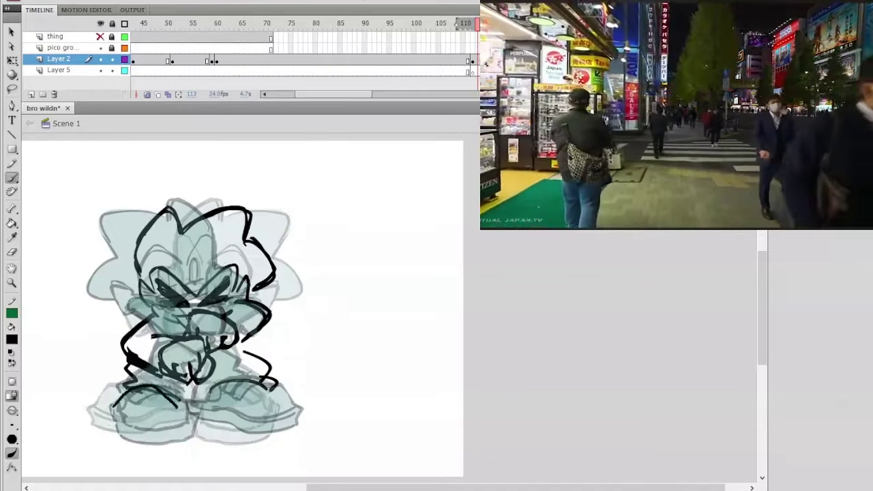
# Step: Brush two rounded front-facing shoes with thick soles below the trousers, guided by the onion-skinned feet
pyautogui.moveTo(111, 407); pyautogui.dragTo(182, 407)
pyautogui.moveTo(109, 408); pyautogui.dragTo(184, 413)
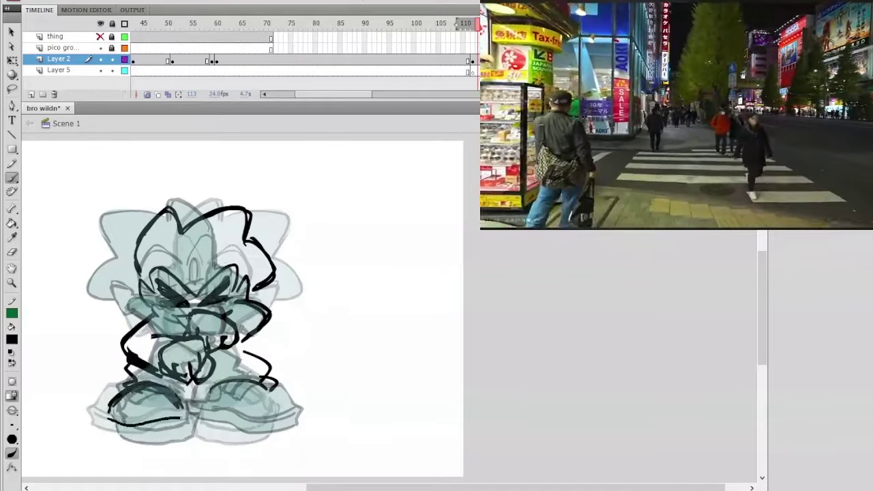
pyautogui.moveTo(127, 442); pyautogui.dragTo(188, 434)
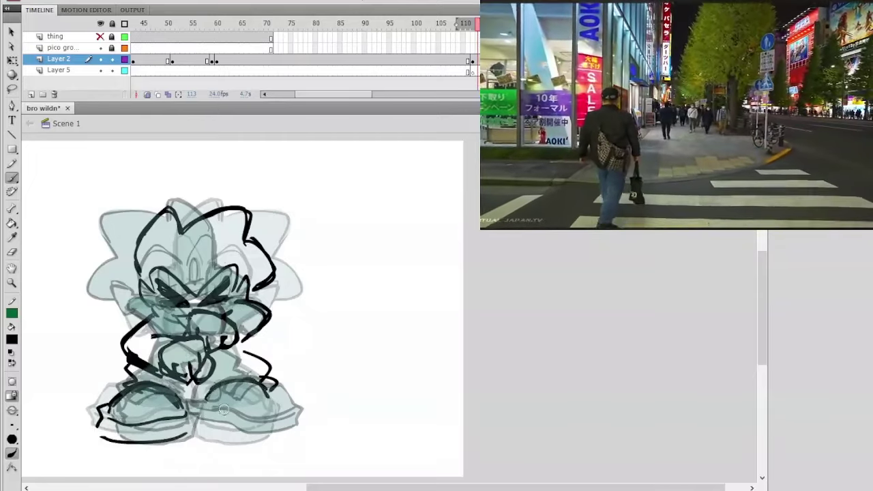
pyautogui.moveTo(251, 434); pyautogui.dragTo(281, 418)
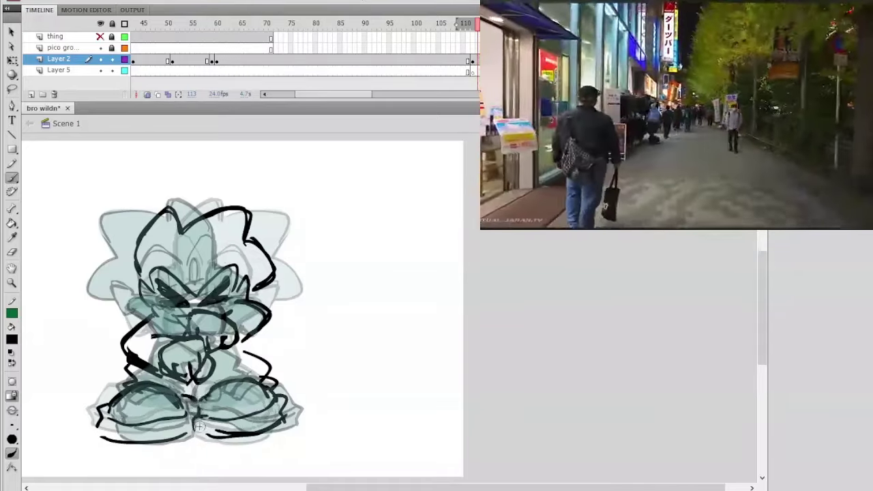
# Step: Hide the onion skins, complete the waist, trouser and sole outlines with the brush, and erase rough line ends on the shoes
pyautogui.moveTo(309, 318)
pyautogui.mouseDown()
pyautogui.moveTo(304, 345)
pyautogui.moveTo(293, 327)
pyautogui.mouseUp()
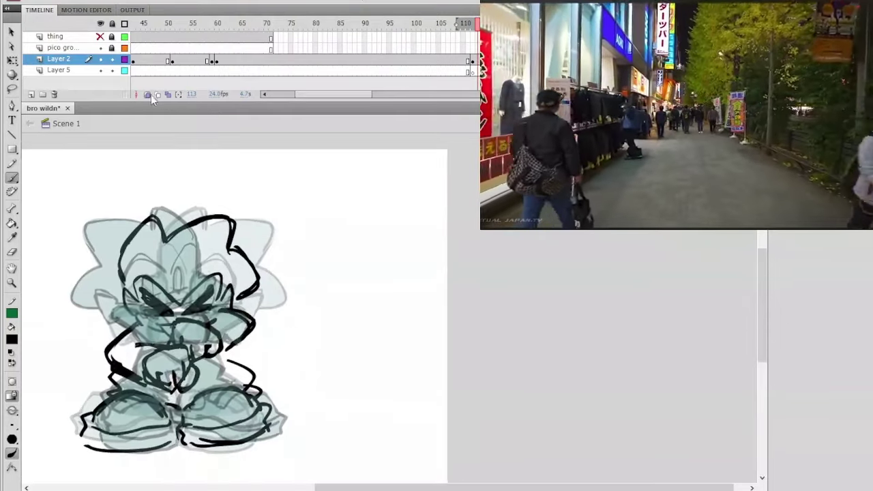
pyautogui.click(156, 95)
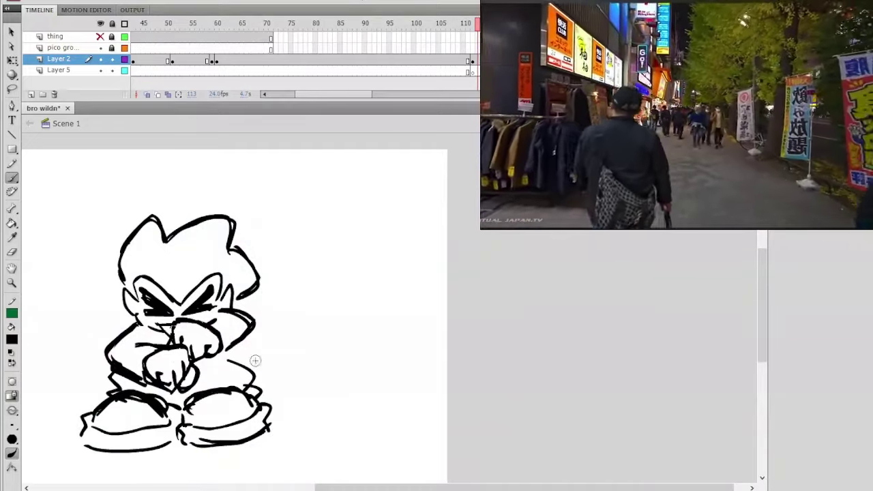
pyautogui.moveTo(364, 298); pyautogui.dragTo(354, 301)
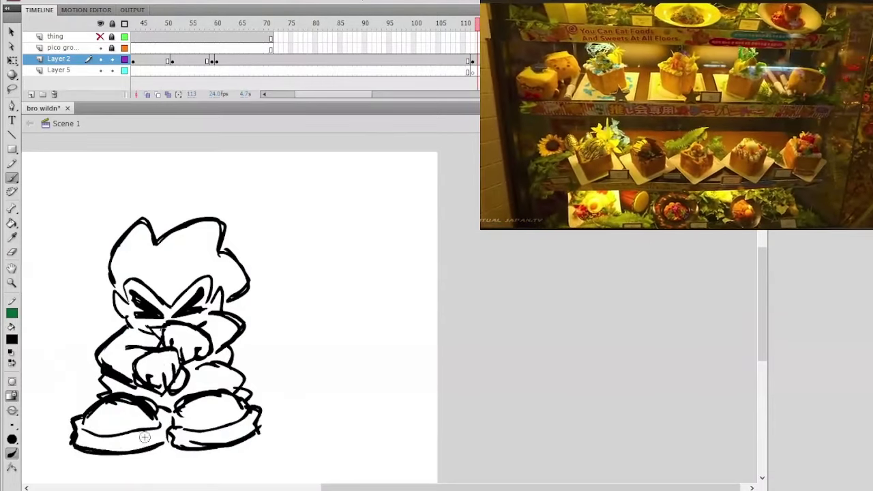
pyautogui.click(11, 253)
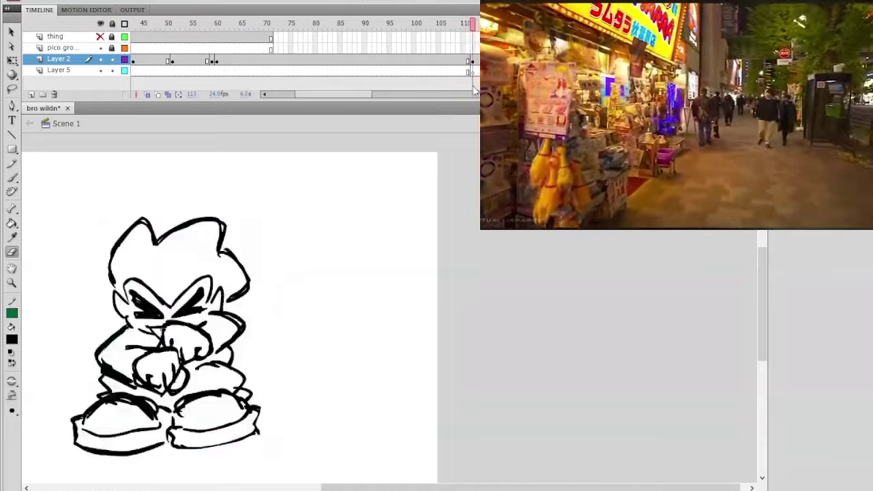
# Step: Lasso each shoe separately and nudge the two slightly closer together under the body
pyautogui.click(12, 90)
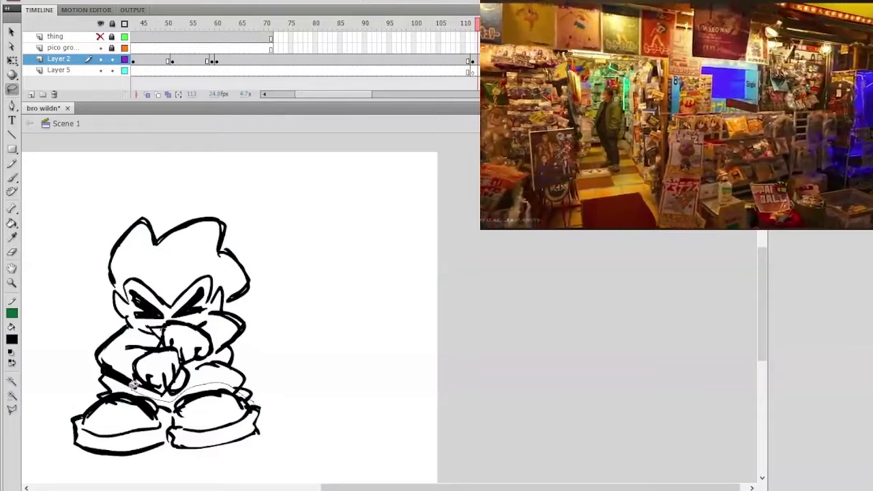
pyautogui.moveTo(55, 410); pyautogui.dragTo(57, 411)
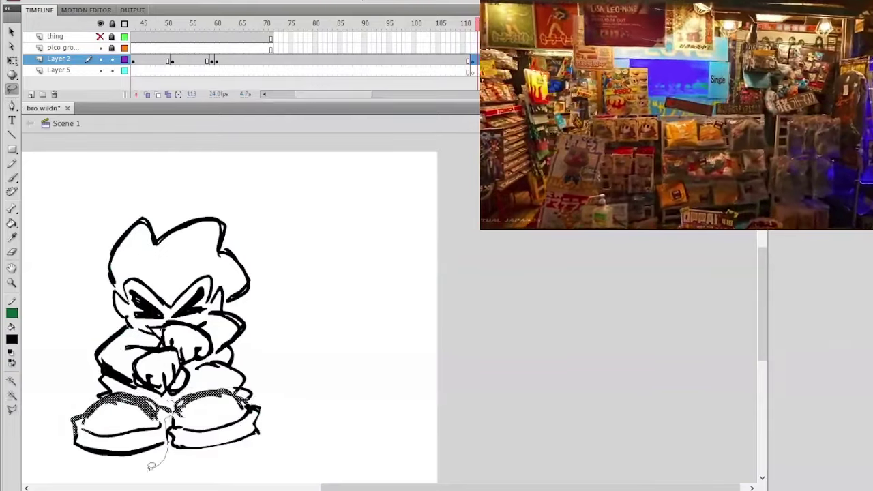
pyautogui.moveTo(151, 466); pyautogui.dragTo(77, 403)
pyautogui.moveTo(138, 387); pyautogui.dragTo(165, 397)
pyautogui.press('Right')
pyautogui.press('Right')
pyautogui.press('Right')
pyautogui.press('Right')
pyautogui.press('Right')
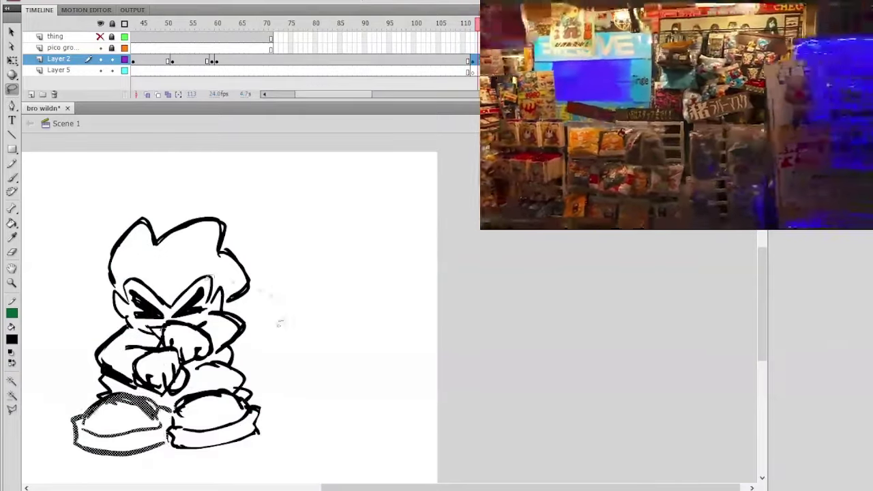
pyautogui.click(261, 384)
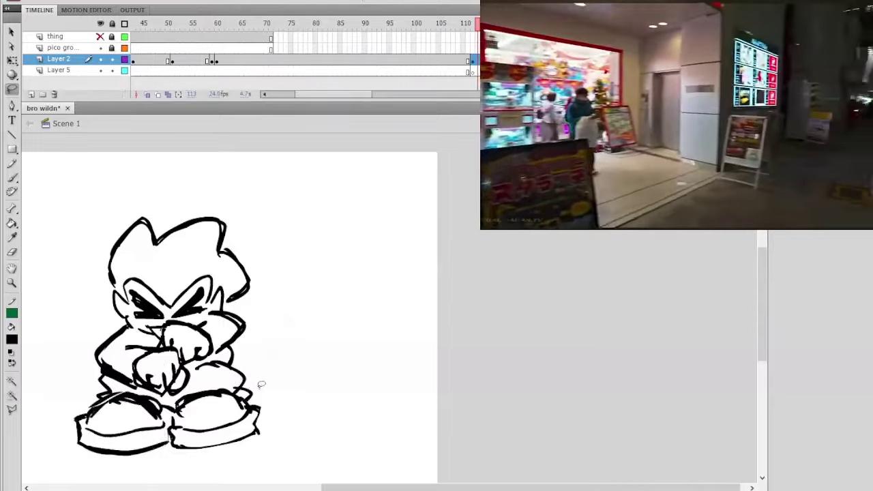
pyautogui.moveTo(270, 421); pyautogui.dragTo(242, 310)
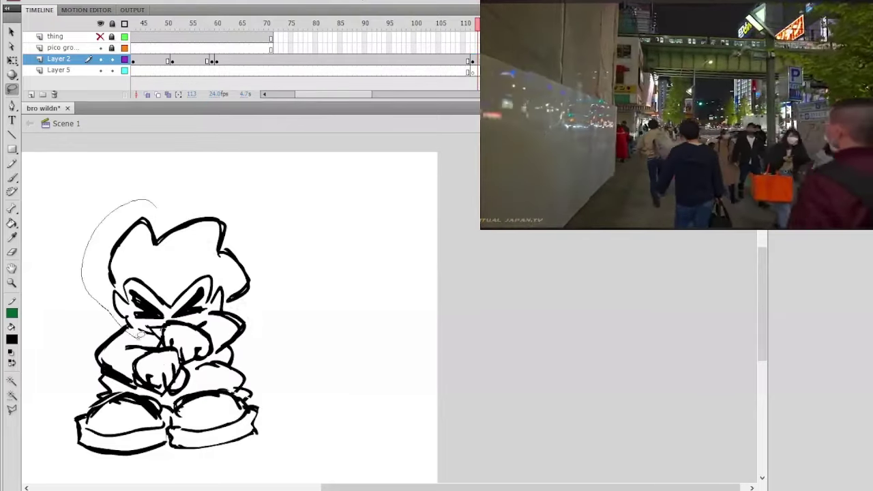
# Step: Lasso the whole head, widen it slightly with Free Transform, and nudge it right and down onto the body
pyautogui.moveTo(157, 204); pyautogui.dragTo(167, 205)
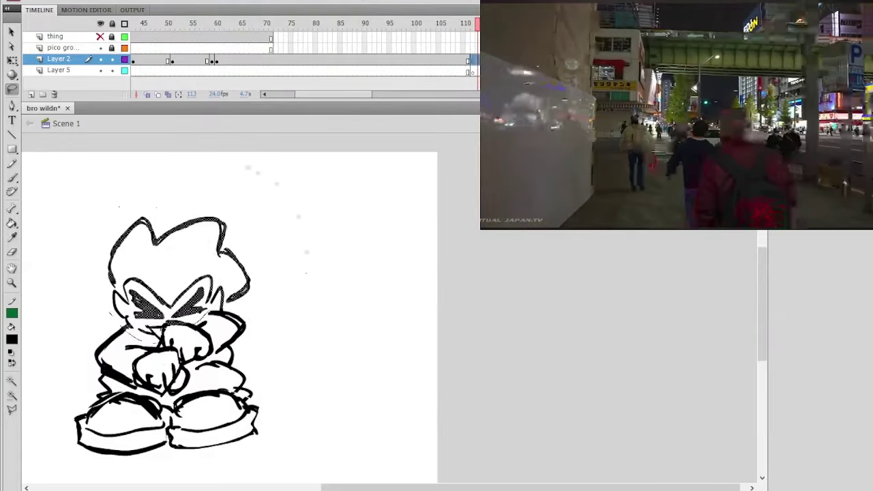
pyautogui.click(12, 60)
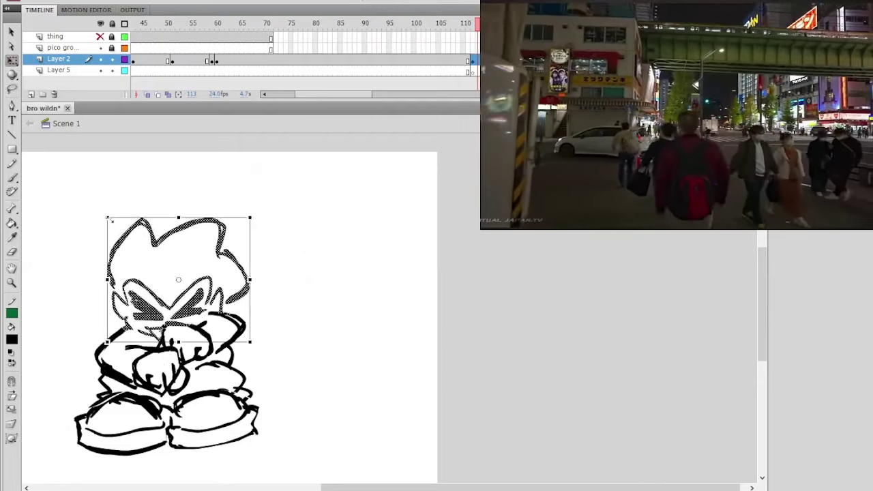
pyautogui.moveTo(106, 217); pyautogui.dragTo(108, 214)
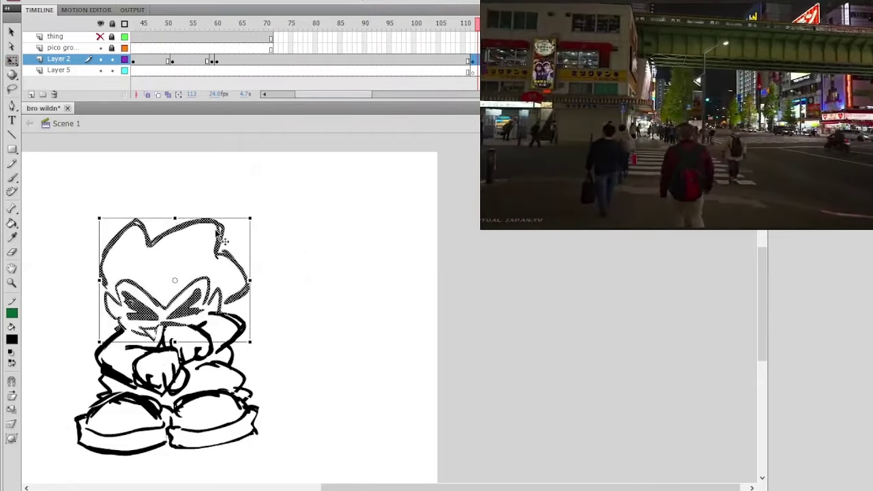
pyautogui.press('Right')
pyautogui.press('Right')
pyautogui.press('Right')
pyautogui.press('Right')
pyautogui.press('Down')
pyautogui.press('Down')
pyautogui.press('Down')
pyautogui.press('Down')
pyautogui.press('Down')
pyautogui.click(282, 251)
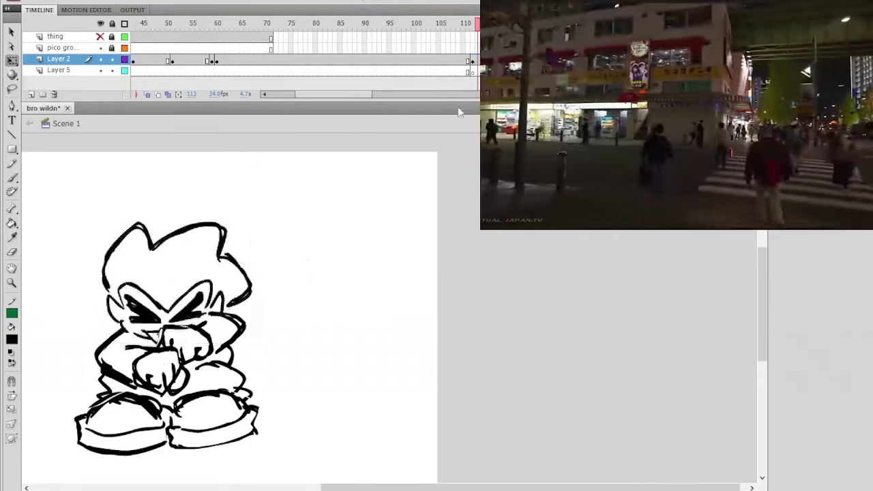
# Step: Lasso the front-facing figure above the shoe soles and nudge it slightly down to compress the pose
pyautogui.moveTo(483, 66)
pyautogui.mouseDown()
pyautogui.moveTo(508, 66)
pyautogui.moveTo(459, 66)
pyautogui.moveTo(478, 66)
pyautogui.mouseUp()
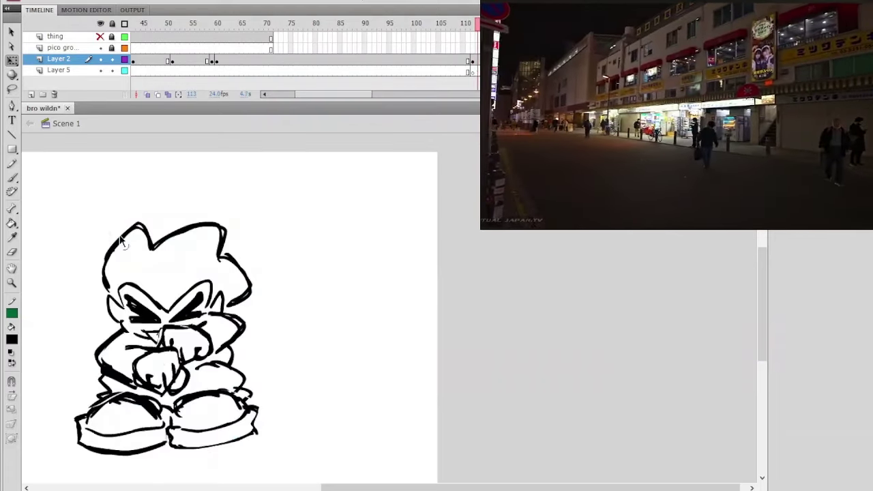
pyautogui.click(12, 89)
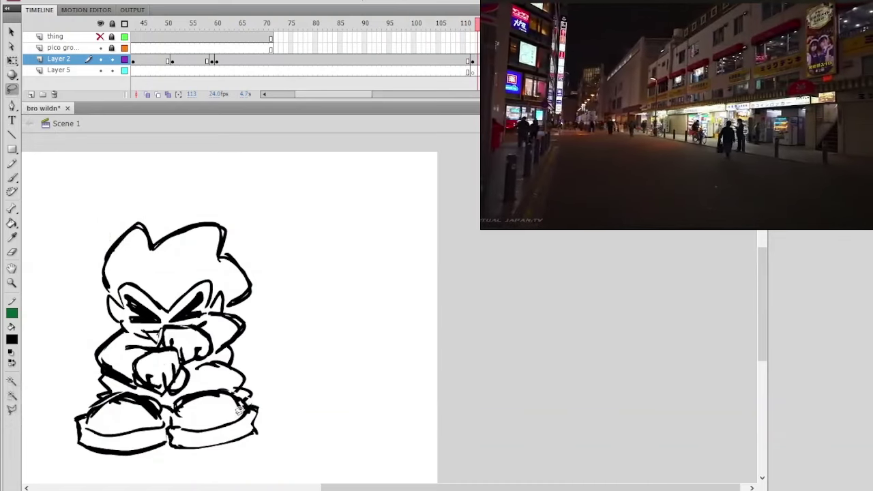
pyautogui.moveTo(248, 409)
pyautogui.mouseDown()
pyautogui.moveTo(50, 429)
pyautogui.moveTo(180, 464)
pyautogui.moveTo(302, 399)
pyautogui.mouseUp()
pyautogui.click(358, 312)
pyautogui.moveTo(476, 26)
pyautogui.mouseDown()
pyautogui.moveTo(465, 28)
pyautogui.moveTo(508, 29)
pyautogui.moveTo(465, 33)
pyautogui.moveTo(487, 31)
pyautogui.moveTo(459, 43)
pyautogui.moveTo(485, 47)
pyautogui.moveTo(465, 61)
pyautogui.moveTo(479, 60)
pyautogui.mouseUp()
pyautogui.click(475, 62)
pyautogui.press('Down')
pyautogui.press('Down')
pyautogui.press('Down')
pyautogui.press('Down')
pyautogui.press('Down')
pyautogui.press('Down')
pyautogui.press('Down')
pyautogui.press('Down')
pyautogui.press('Right')
pyautogui.press('Right')
pyautogui.press('Up')
pyautogui.press('Up')
pyautogui.press('Up')
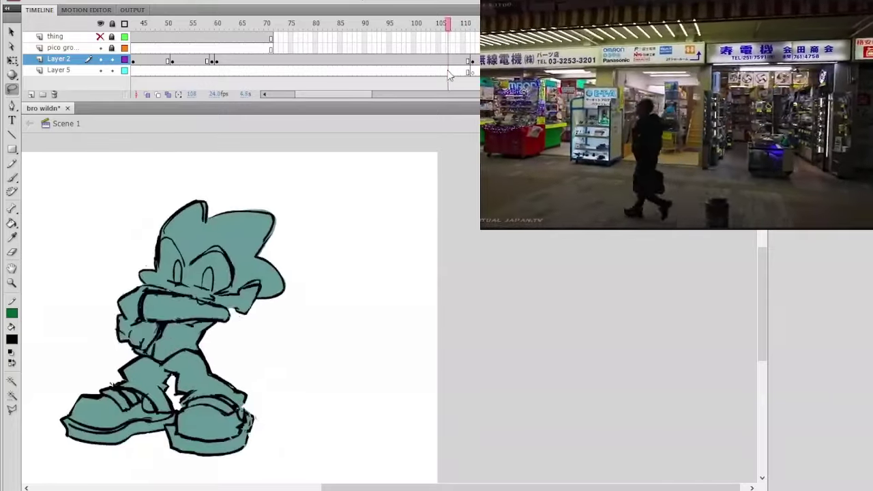
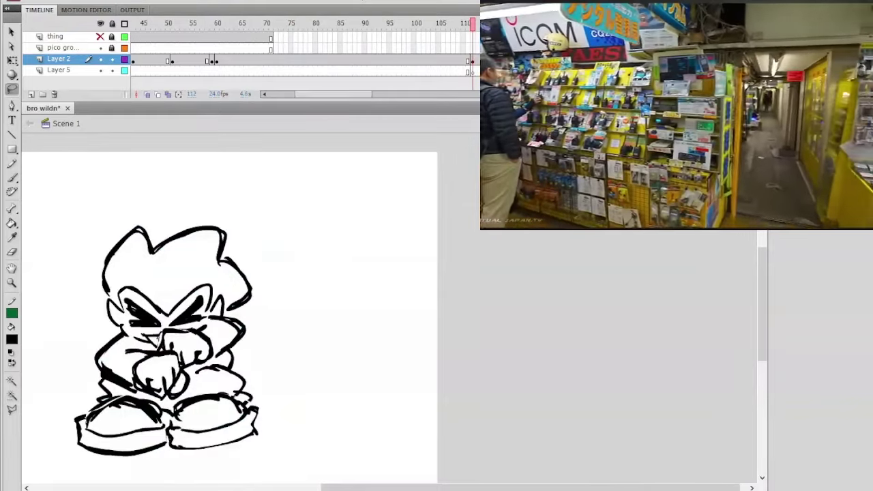
# Step: Select the whole front-facing figure on frame 112 of Layer 2 and scale it down slightly with Free Transform
pyautogui.click(473, 62)
pyautogui.click(13, 60)
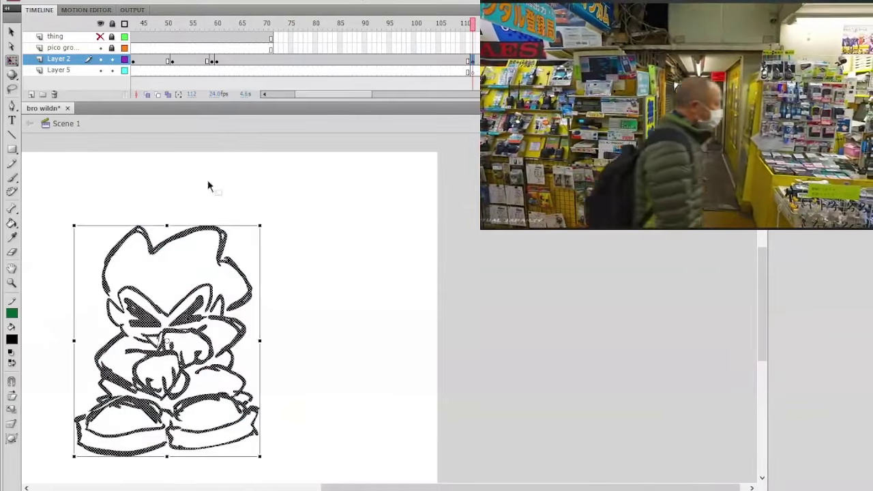
pyautogui.moveTo(259, 227); pyautogui.dragTo(256, 230)
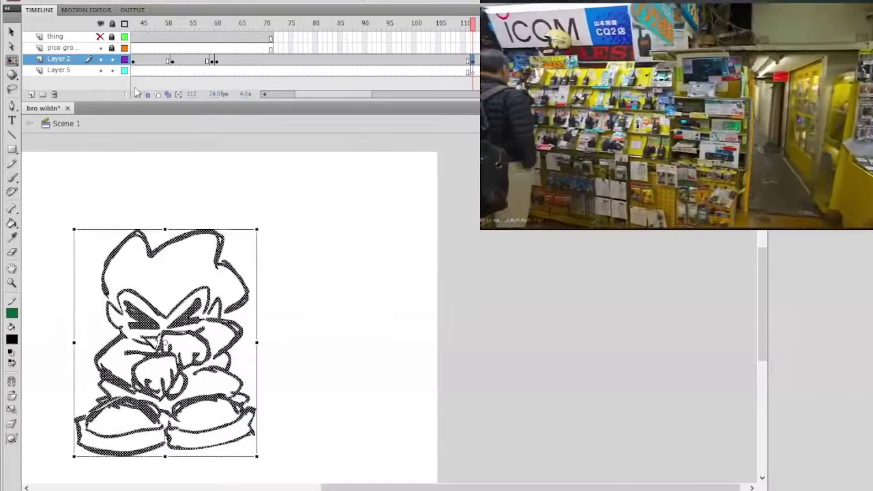
# Step: Show the onion skins and nudge the figure right until it sits centred between the two mirrored poses
pyautogui.click(151, 95)
pyautogui.press('Right')
pyautogui.press('Right')
pyautogui.press('Right')
pyautogui.press('Right')
pyautogui.press('Right')
pyautogui.press('Right')
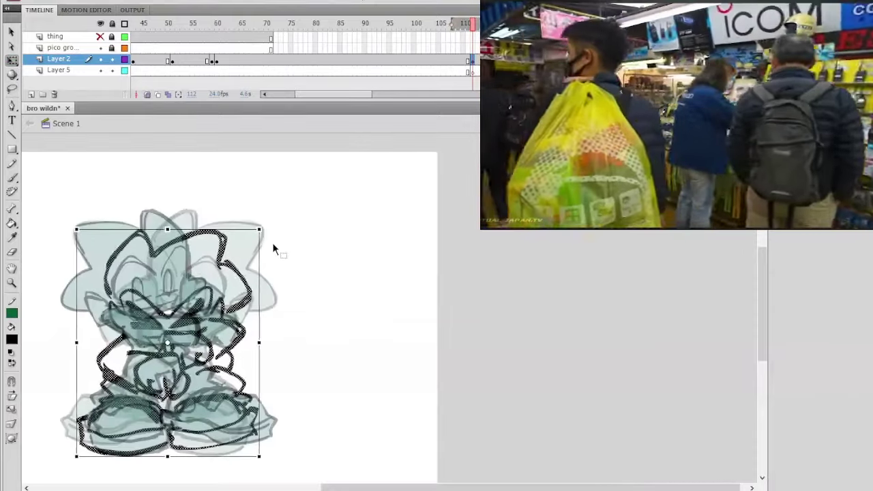
pyautogui.press('Right')
pyautogui.press('Right')
pyautogui.press('Right')
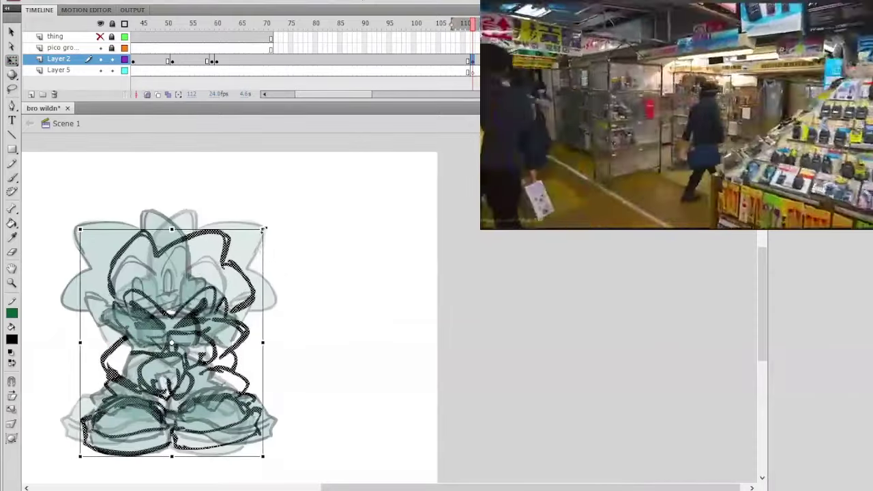
# Step: Squash the figure's height slightly with Free Transform and nudge it down to line up with the onion-skinned feet
pyautogui.moveTo(263, 228); pyautogui.dragTo(263, 232)
pyautogui.press('Down')
pyautogui.press('Down')
pyautogui.press('Down')
pyautogui.press('Down')
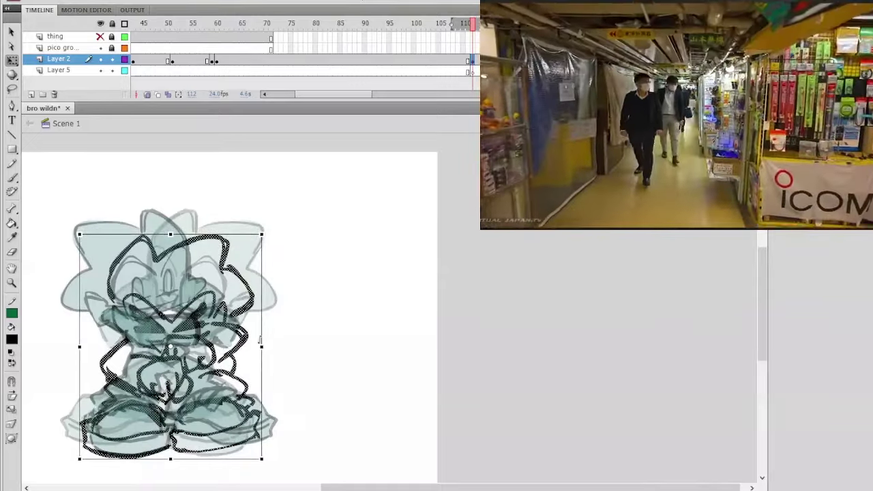
pyautogui.moveTo(262, 251); pyautogui.dragTo(262, 253)
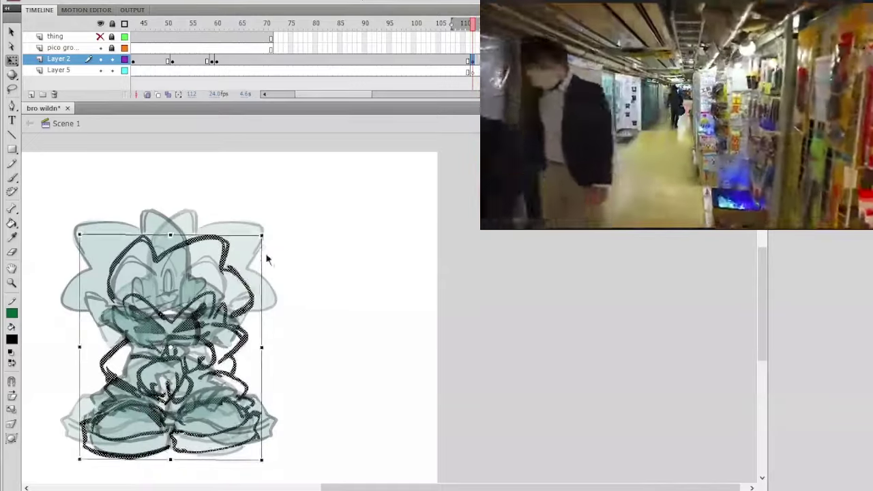
pyautogui.click(281, 248)
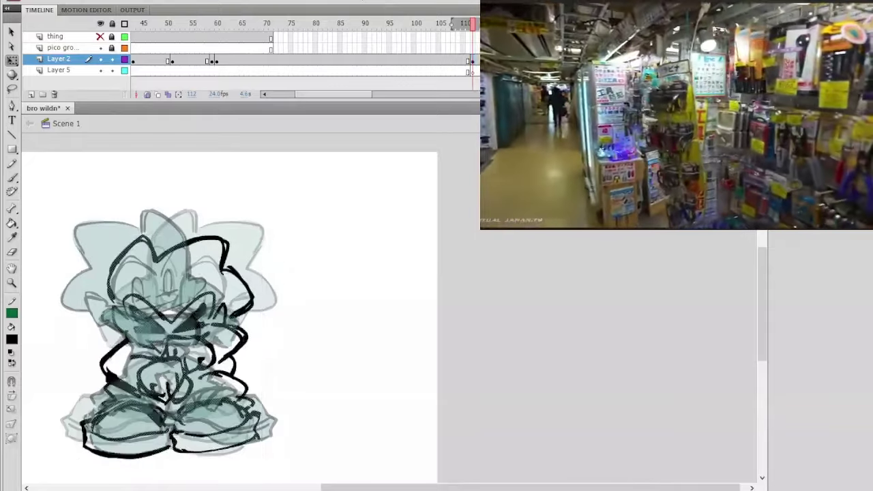
# Step: Step forward from frame 110 through the mirrored dance frames to check the motion around the front-facing in-between
pyautogui.click(466, 28)
pyautogui.moveTo(467, 29); pyautogui.dragTo(472, 28)
pyautogui.click(477, 60)
pyautogui.click(473, 71)
pyautogui.click(463, 60)
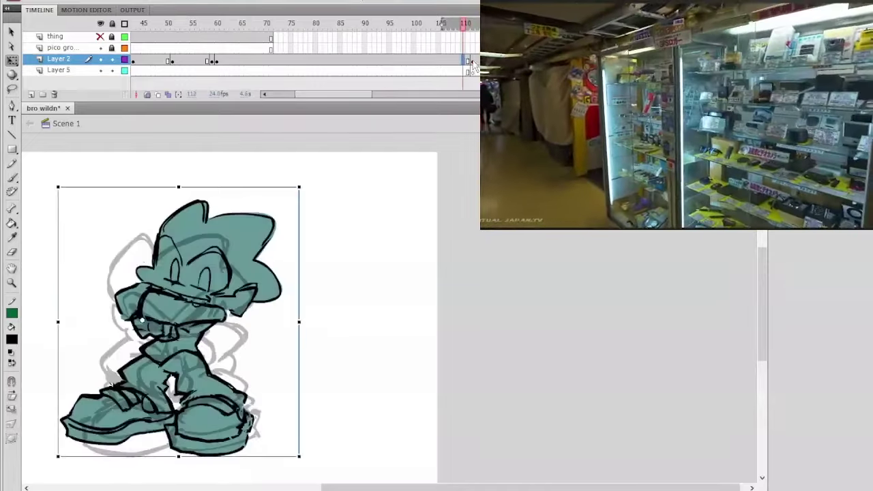
pyautogui.moveTo(464, 28)
pyautogui.mouseDown()
pyautogui.moveTo(282, 27)
pyautogui.moveTo(444, 27)
pyautogui.moveTo(476, 90)
pyautogui.moveTo(400, 96)
pyautogui.moveTo(459, 102)
pyautogui.moveTo(287, 96)
pyautogui.moveTo(382, 117)
pyautogui.moveTo(466, 102)
pyautogui.moveTo(467, 81)
pyautogui.moveTo(539, 81)
pyautogui.moveTo(467, 81)
pyautogui.moveTo(502, 81)
pyautogui.mouseUp()
pyautogui.press('.')
pyautogui.press('.')
pyautogui.press('.')
pyautogui.press('.')
pyautogui.press('.')
pyautogui.press('.')
pyautogui.press('.')
pyautogui.press('.')
pyautogui.press('.')
pyautogui.press('.')
pyautogui.press('.')
pyautogui.press('.')
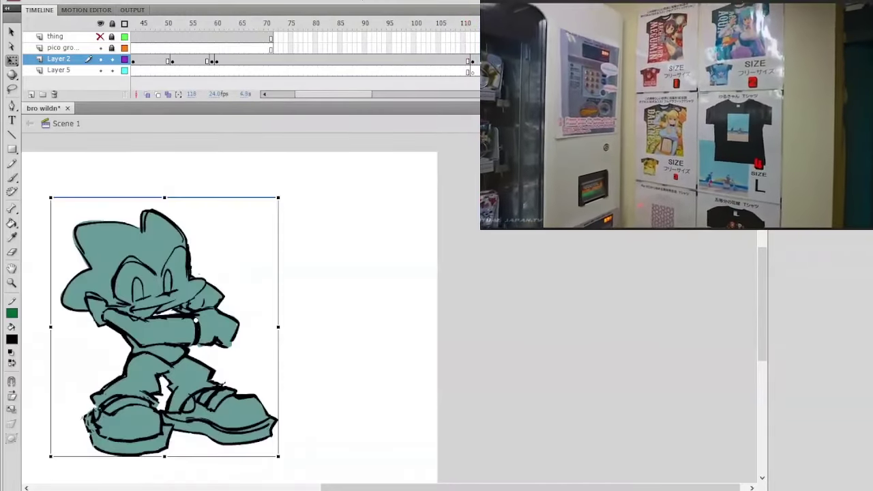
pyautogui.press('.')
pyautogui.press('.')
pyautogui.press('.')
pyautogui.press('.')
pyautogui.press('.')
pyautogui.press('.')
pyautogui.press('.')
pyautogui.press('.')
pyautogui.press('.')
pyautogui.press('.')
pyautogui.press('.')
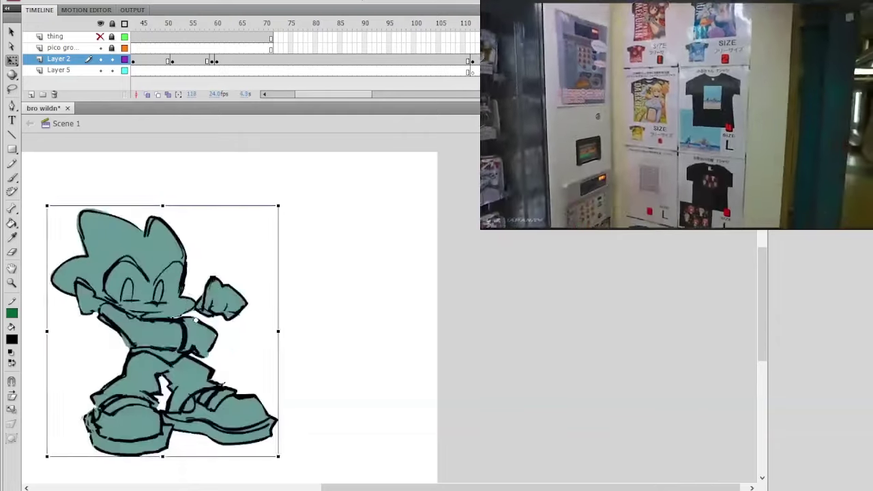
pyautogui.press('.')
pyautogui.press('.')
pyautogui.press('.')
pyautogui.press('.')
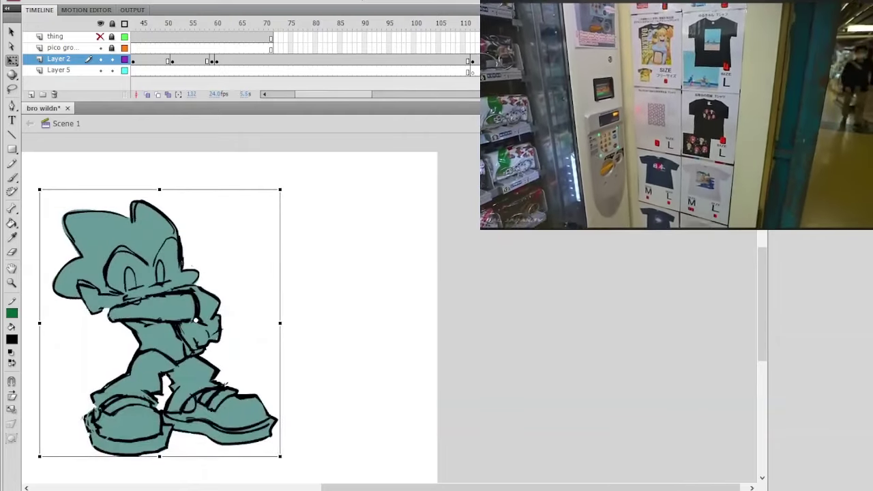
# Step: Flip back and forth through the mirrored frames to compare the arm swing and the poses bordering the in-between
pyautogui.press(',')
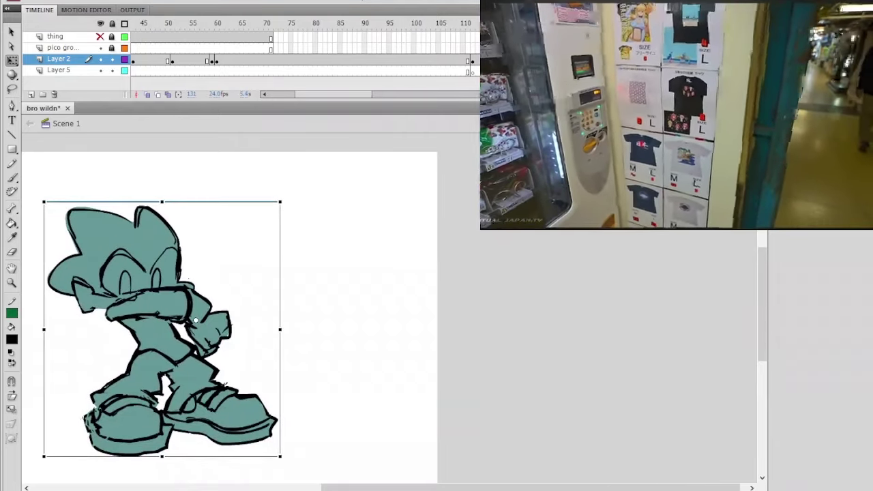
pyautogui.press(',')
pyautogui.press(',')
pyautogui.press(',')
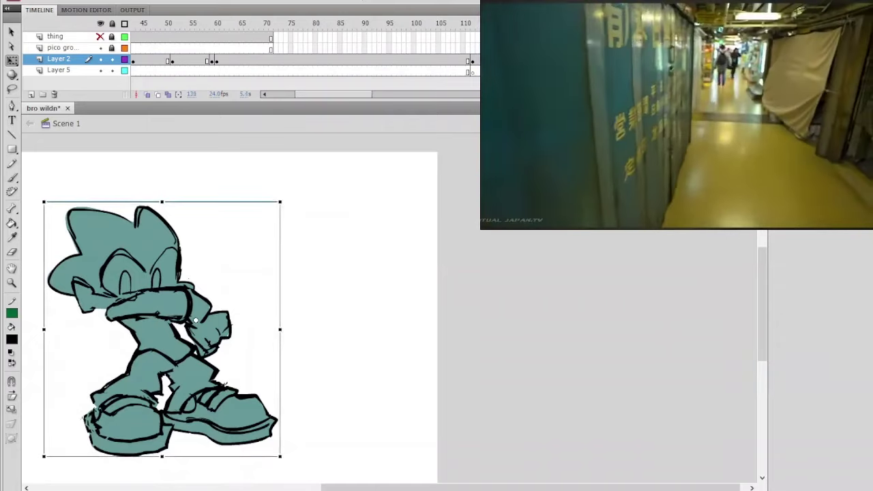
pyautogui.press('.')
pyautogui.press(',')
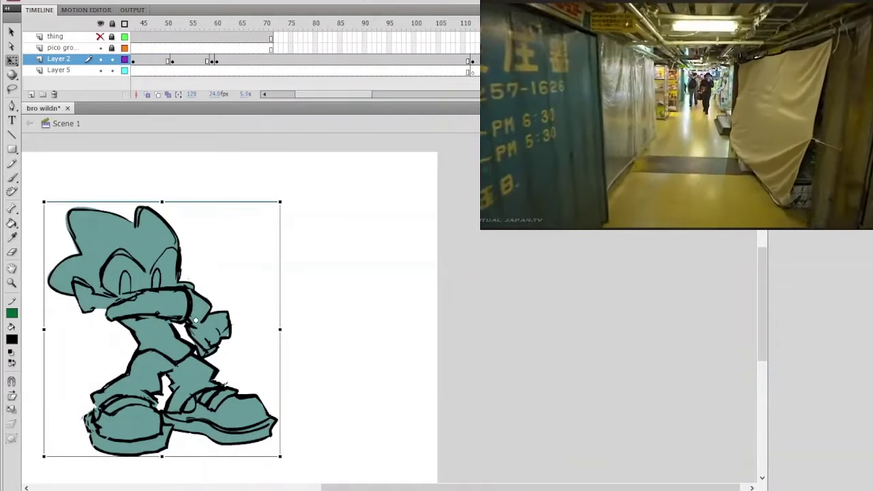
pyautogui.press(',')
pyautogui.press('.')
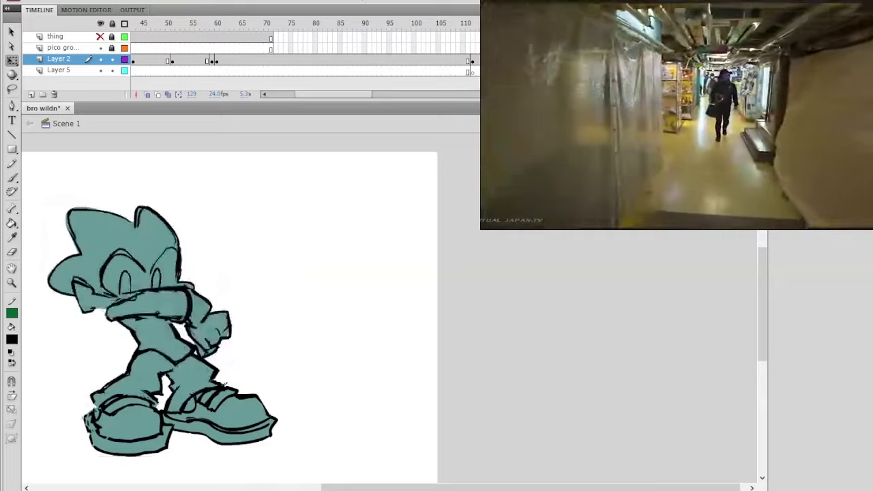
pyautogui.press(',')
pyautogui.press(',')
pyautogui.press(',')
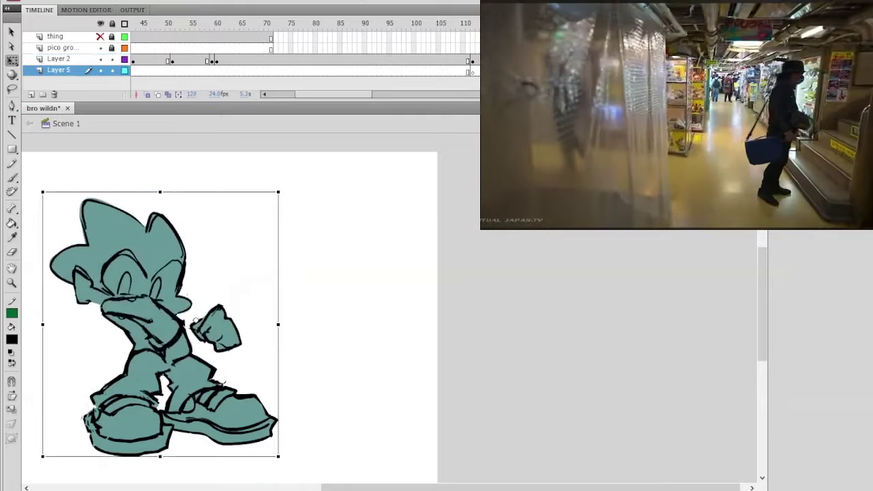
pyautogui.press('.')
pyautogui.press('.')
pyautogui.press(',')
pyautogui.press(',')
pyautogui.press(',')
pyautogui.press(',')
pyautogui.press(',')
pyautogui.press(',')
pyautogui.press(',')
pyautogui.press(',')
pyautogui.press(',')
pyautogui.press(',')
pyautogui.press(',')
pyautogui.press(',')
pyautogui.press(',')
pyautogui.press(',')
pyautogui.press(',')
pyautogui.press(',')
pyautogui.press(',')
pyautogui.press(',')
pyautogui.press(',')
pyautogui.press(',')
pyautogui.press('.')
pyautogui.press('.')
pyautogui.press('.')
pyautogui.press('.')
pyautogui.press('.')
pyautogui.press('.')
pyautogui.press('.')
pyautogui.press('.')
pyautogui.press('.')
pyautogui.press('.')
pyautogui.press('.')
pyautogui.press('.')
pyautogui.press('.')
pyautogui.press('.')
pyautogui.press('.')
pyautogui.press('.')
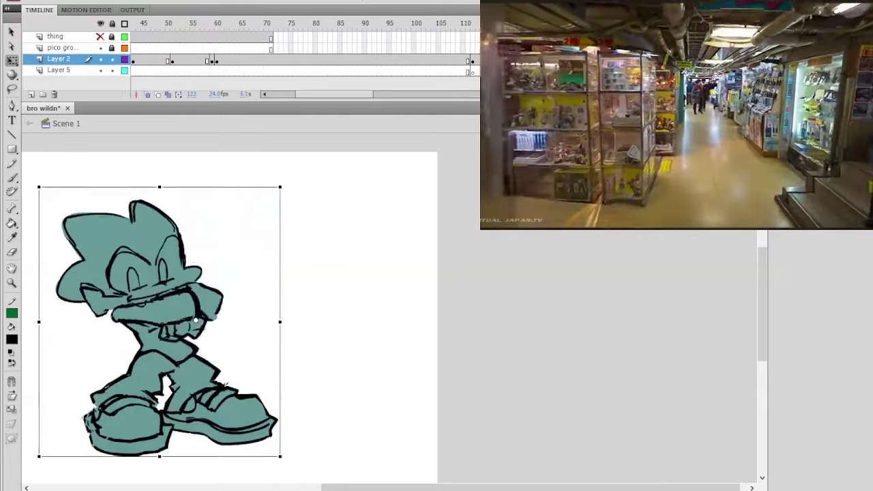
pyautogui.click(424, 65)
pyautogui.press('.')
pyautogui.press('.')
pyautogui.press('.')
pyautogui.press('.')
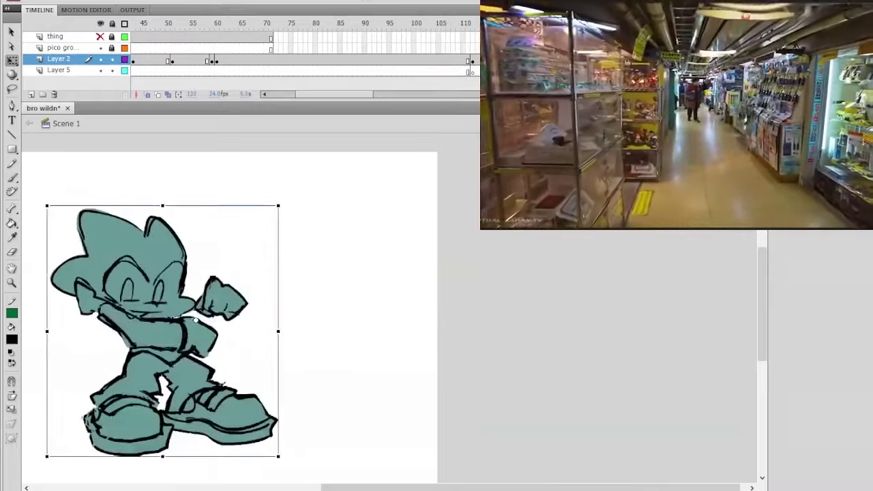
pyautogui.press(',')
pyautogui.press(',')
pyautogui.press(',')
pyautogui.press('.')
pyautogui.press('.')
pyautogui.press('.')
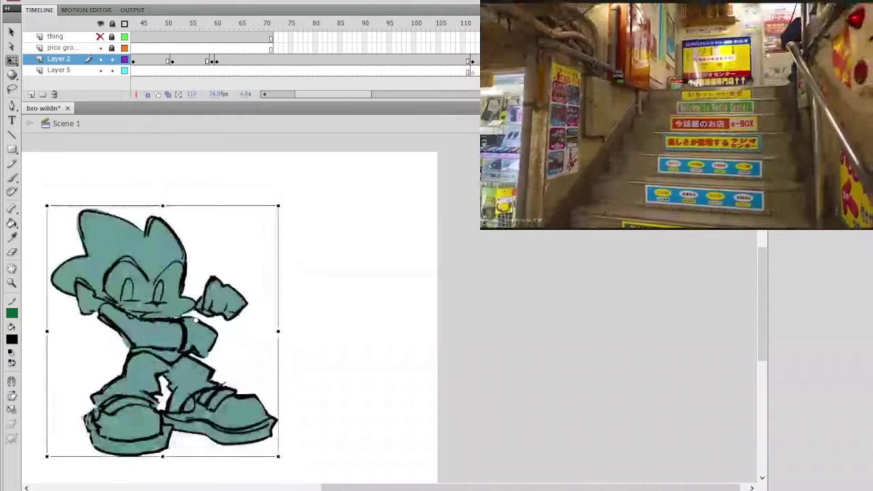
# Step: Insert a keyframe at frame 108 on Layer 2 and break the character symbol apart into separate body parts
pyautogui.click(454, 60)
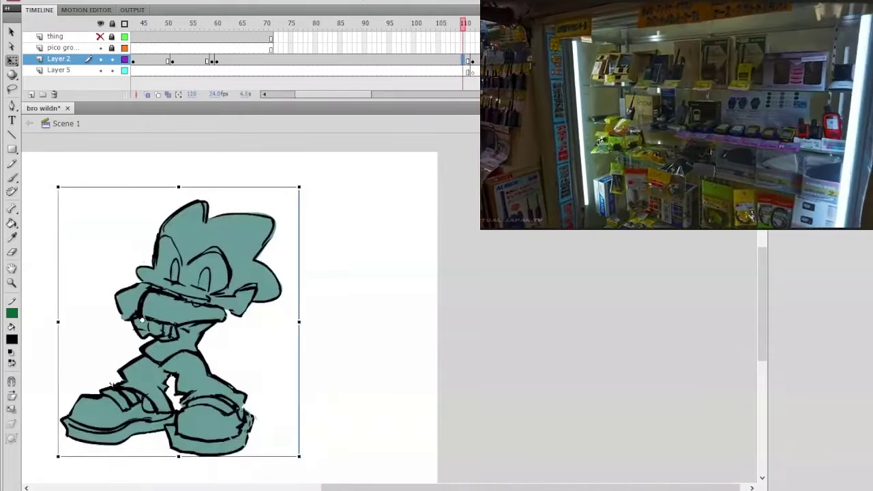
pyautogui.click(455, 61)
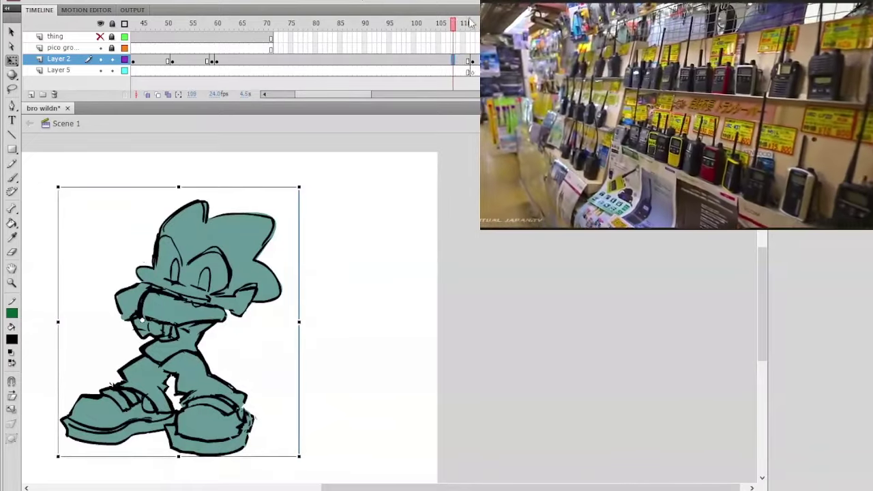
pyautogui.click(468, 24)
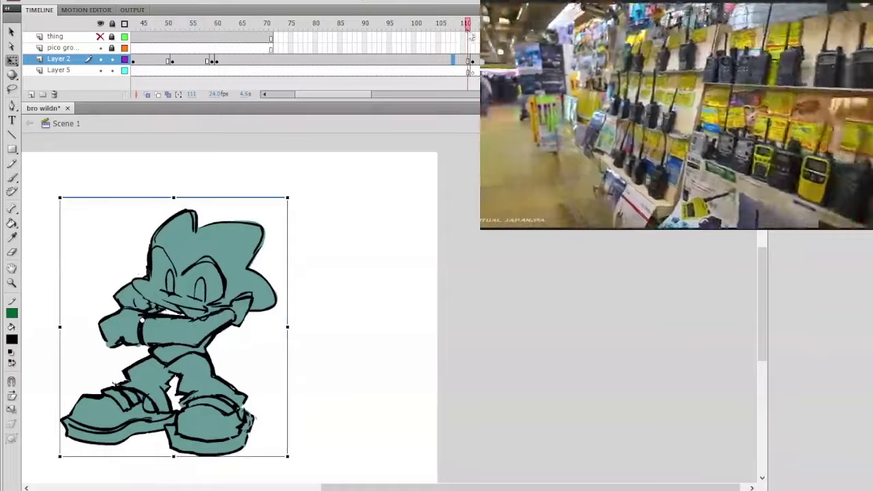
pyautogui.moveTo(467, 32)
pyautogui.mouseDown()
pyautogui.moveTo(449, 35)
pyautogui.moveTo(454, 56)
pyautogui.mouseUp()
pyautogui.press('F6')
pyautogui.click(230, 240)
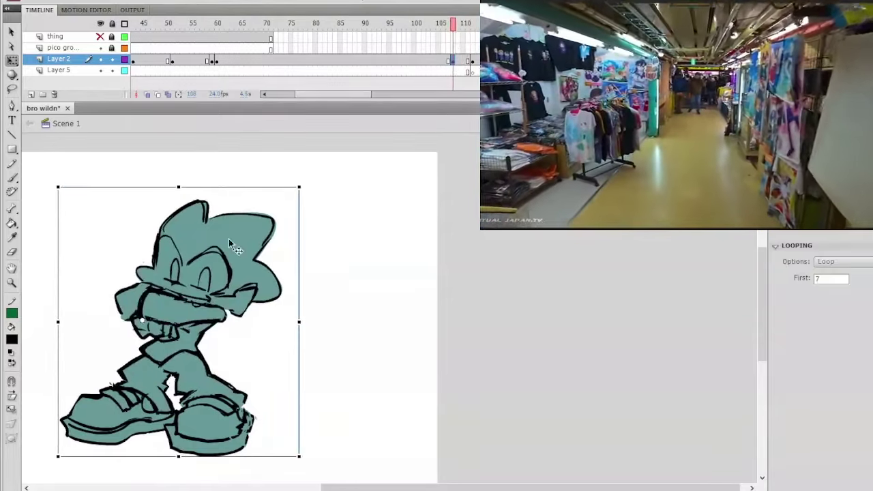
pyautogui.click(342, 247)
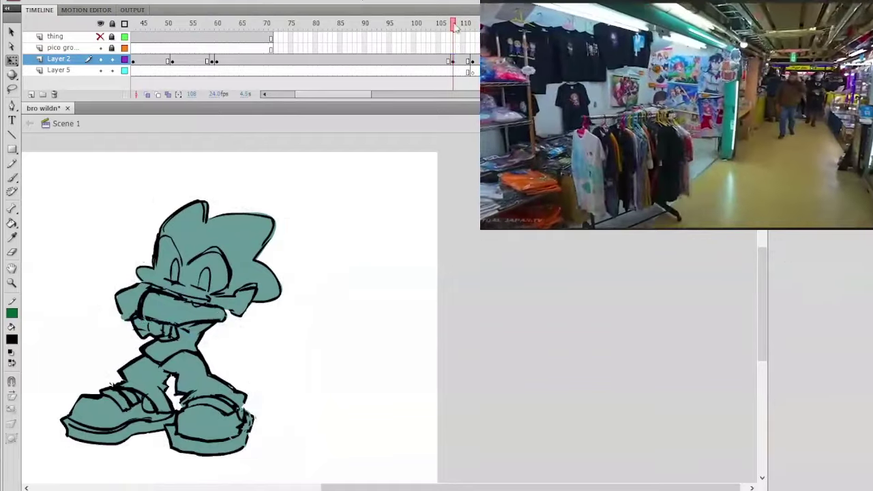
pyautogui.moveTo(454, 26); pyautogui.dragTo(456, 70)
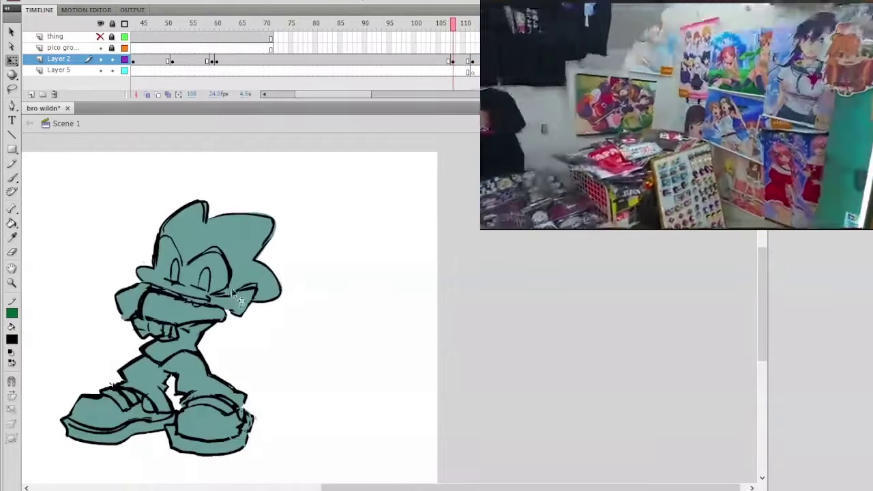
pyautogui.click(207, 391)
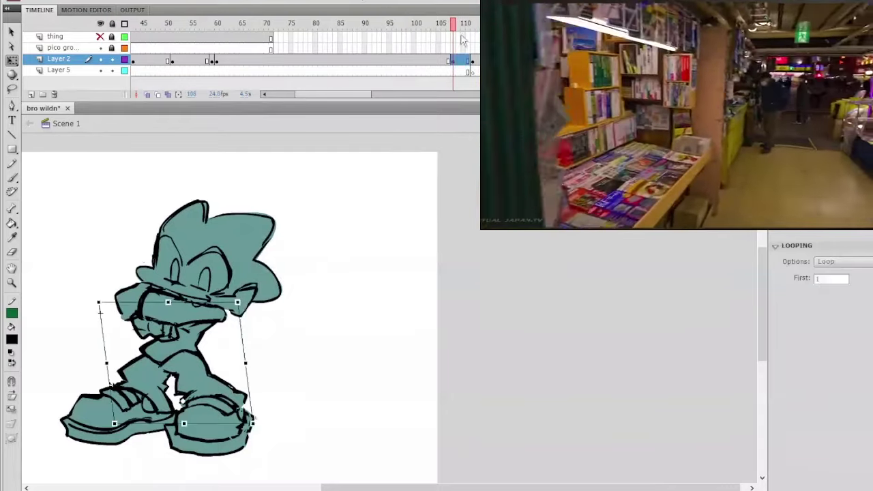
# Step: Insert a keyframe at frame 111, just before the front-facing drawing
pyautogui.moveTo(452, 24); pyautogui.dragTo(468, 61)
pyautogui.click(468, 60)
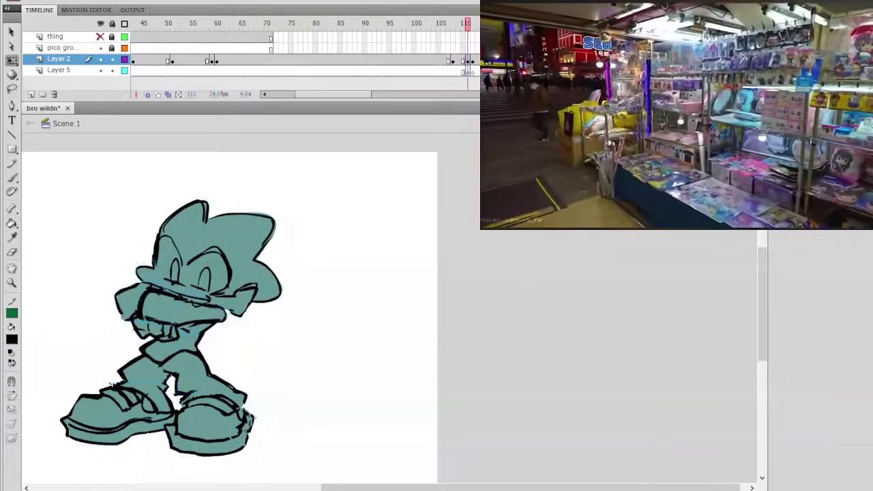
pyautogui.click(349, 191)
# Step: Rotate the head on frame 111 slightly clockwise and nudge it left and down
pyautogui.click(250, 247)
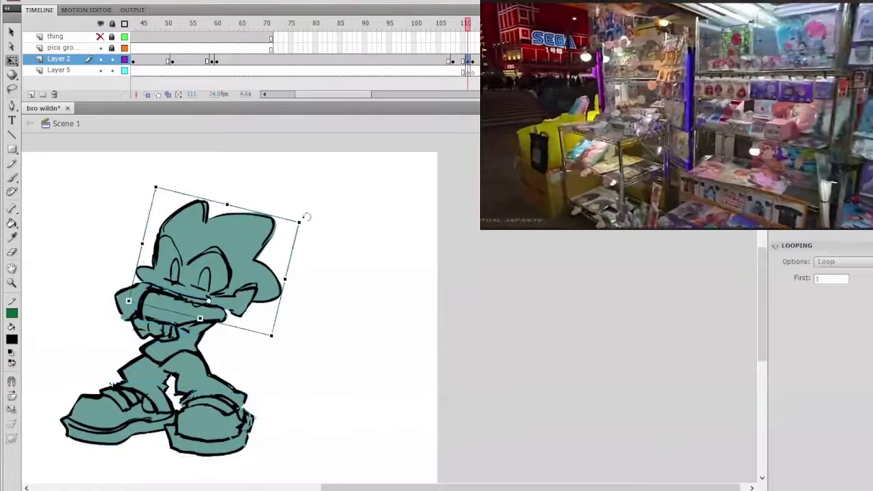
pyautogui.moveTo(304, 216); pyautogui.dragTo(311, 224)
pyautogui.press('Left')
pyautogui.press('Left')
pyautogui.press('Left')
pyautogui.press('Left')
pyautogui.press('Down')
pyautogui.press('Down')
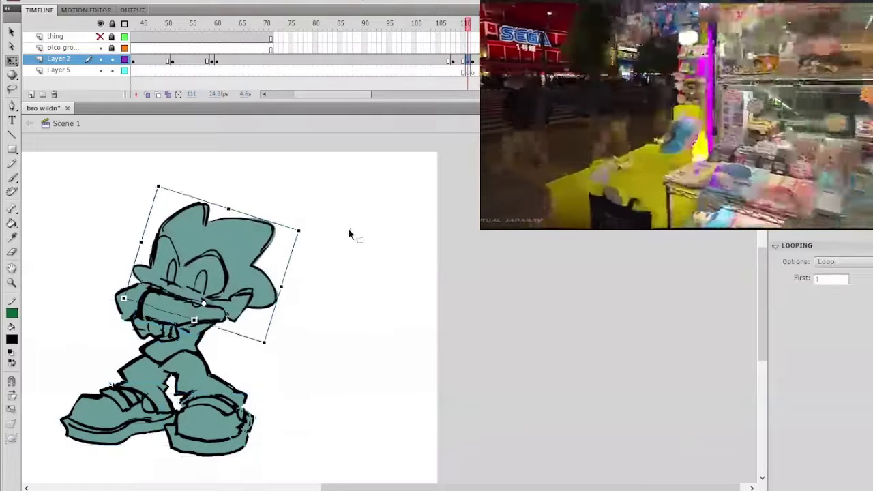
pyautogui.click(349, 231)
# Step: Rotate the crossed arm pieces slightly clockwise on frame 111 and shift them a little to the left
pyautogui.click(197, 370)
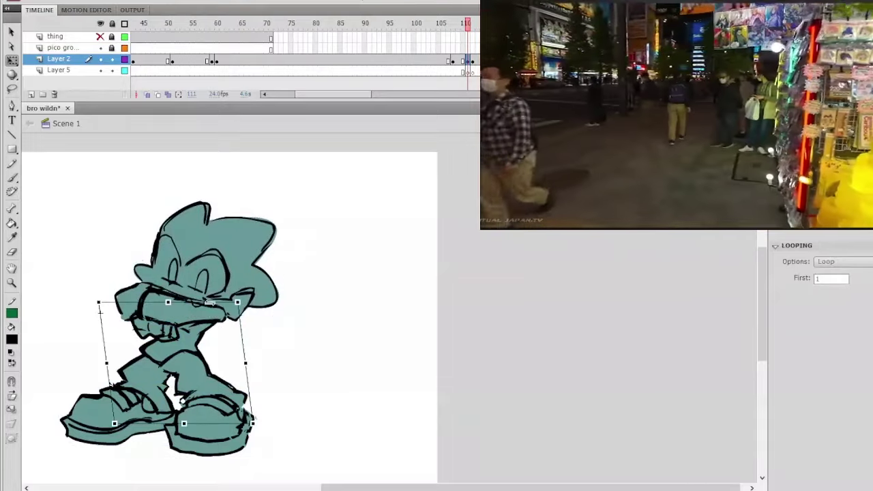
pyautogui.moveTo(212, 302); pyautogui.dragTo(230, 348)
pyautogui.click(260, 292)
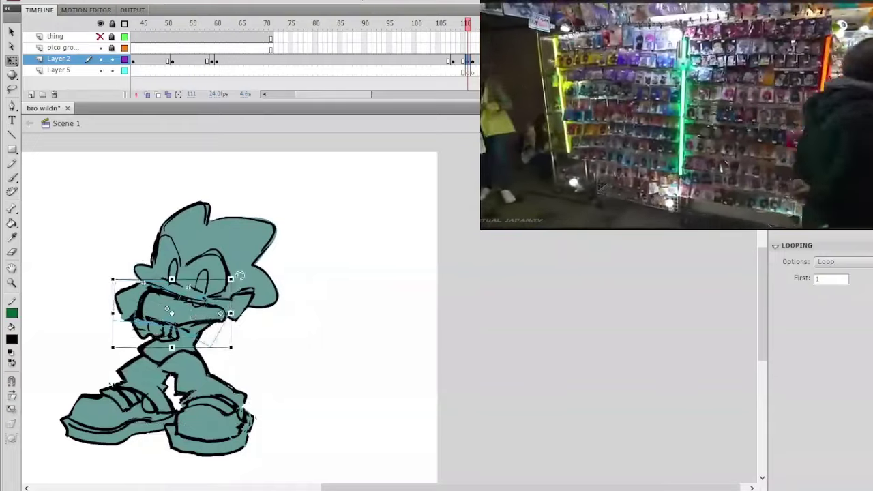
pyautogui.moveTo(240, 275); pyautogui.dragTo(258, 285)
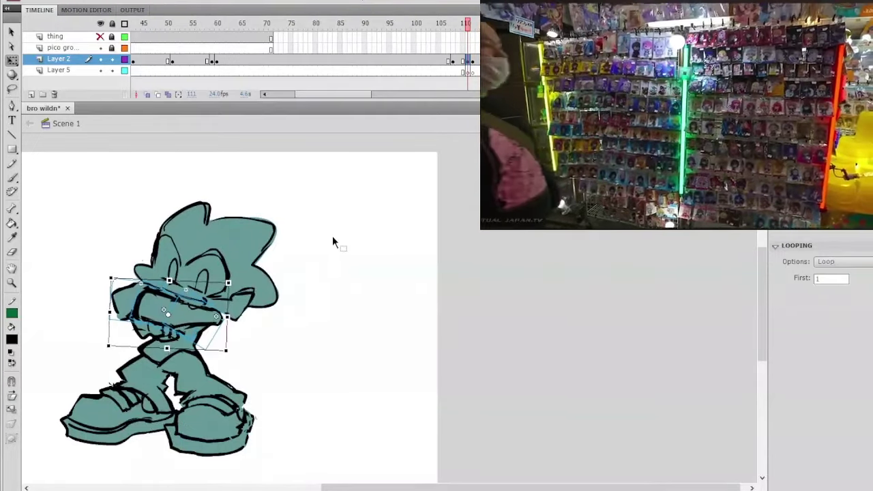
pyautogui.click(333, 238)
pyautogui.click(236, 276)
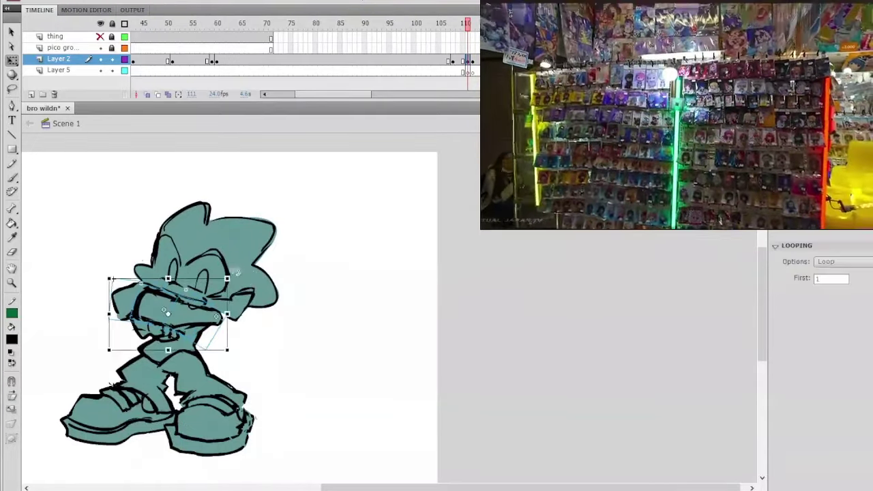
# Step: Reposition the sleeve on frame 111 and raise the hand slightly so it tucks under the crossed forearm
pyautogui.click(300, 236)
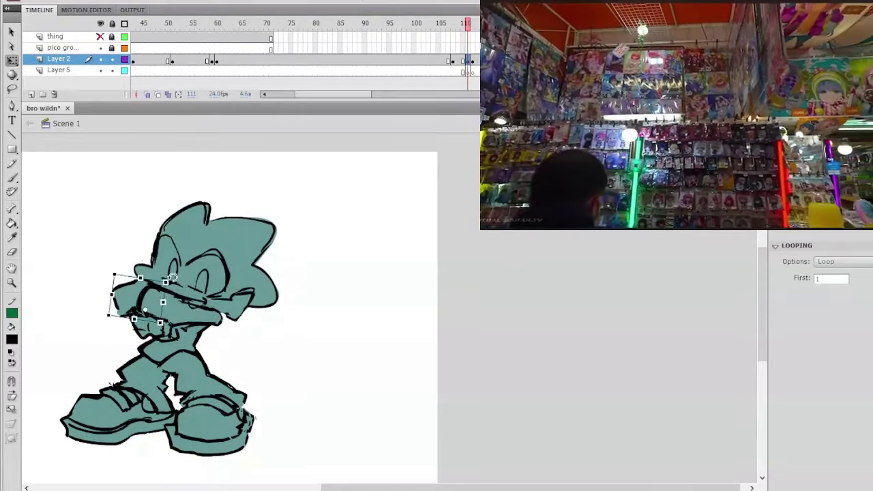
pyautogui.click(157, 335)
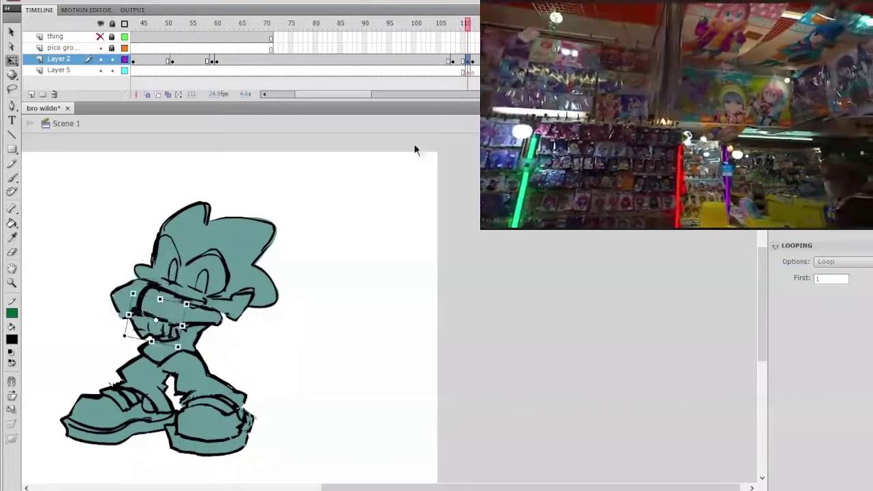
pyautogui.moveTo(468, 26)
pyautogui.mouseDown()
pyautogui.moveTo(449, 31)
pyautogui.moveTo(468, 37)
pyautogui.mouseUp()
pyautogui.click(470, 30)
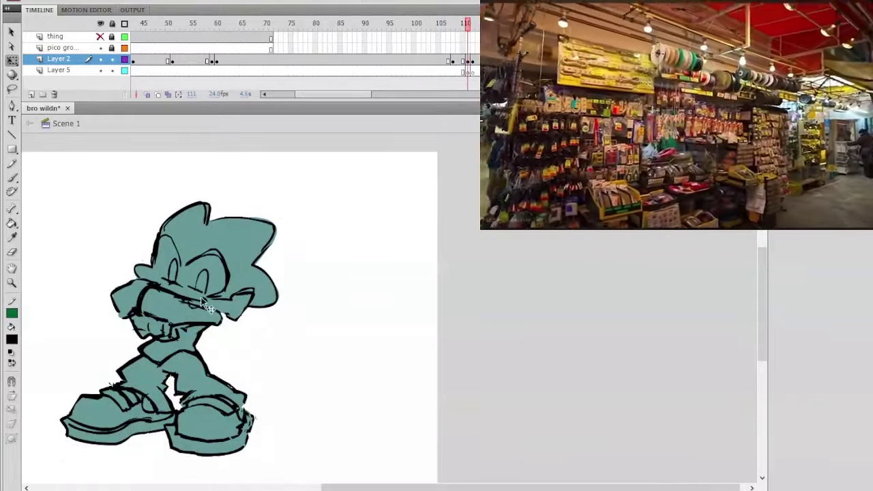
pyautogui.click(199, 288)
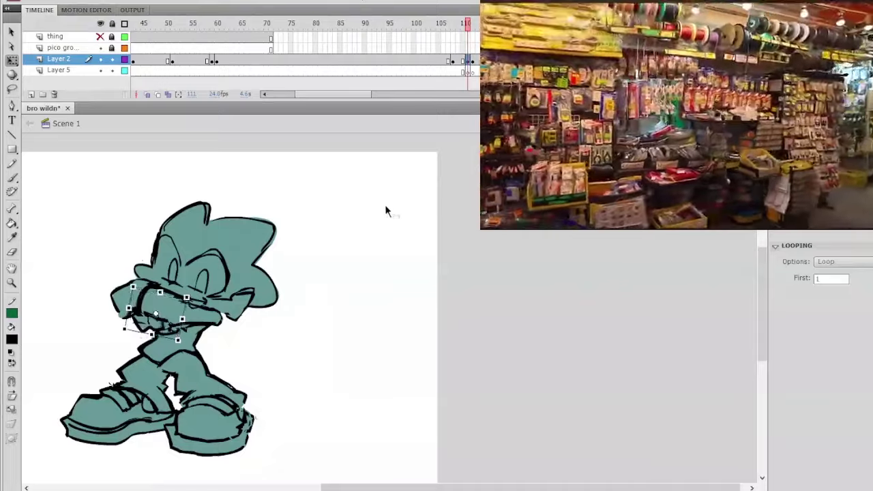
pyautogui.click(384, 222)
# Step: Compare the drawings on frames 110 to 113 and narrow the left-pointing foot slightly on frame 112
pyautogui.moveTo(468, 29); pyautogui.dragTo(469, 94)
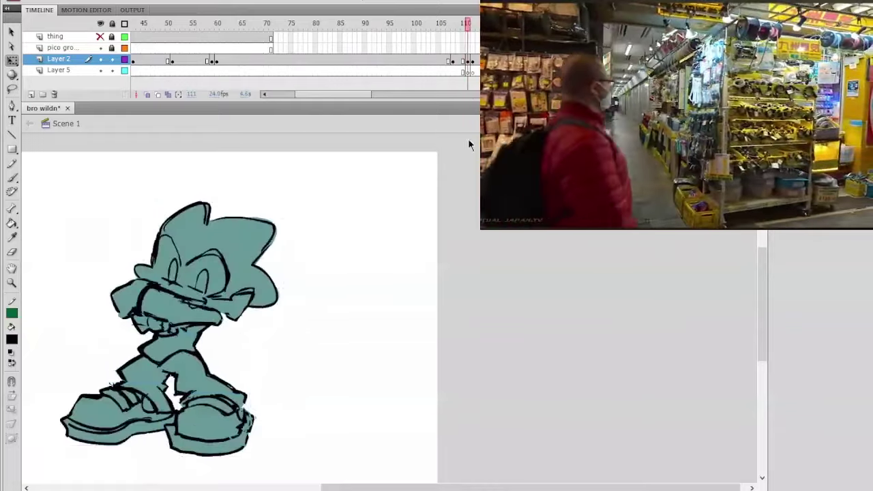
pyautogui.press('.')
pyautogui.press(',')
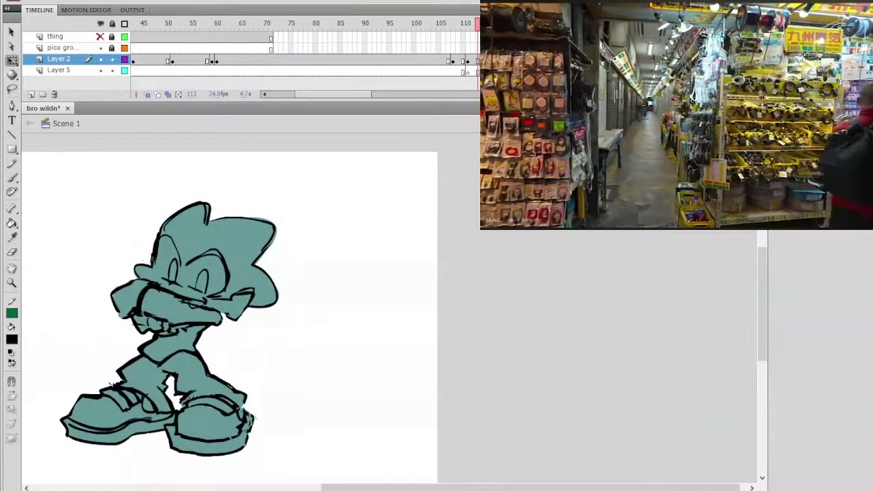
pyautogui.press(',')
pyautogui.press(',')
pyautogui.press(',')
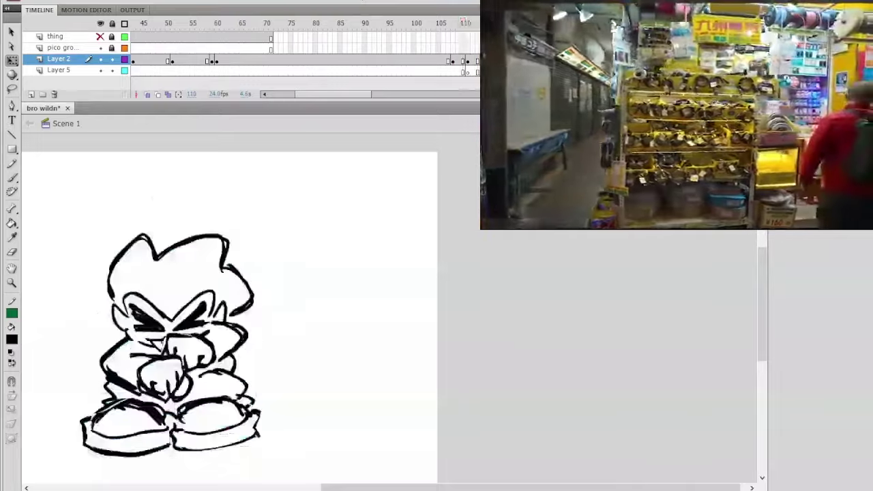
pyautogui.press('.')
pyautogui.press('.')
pyautogui.press('.')
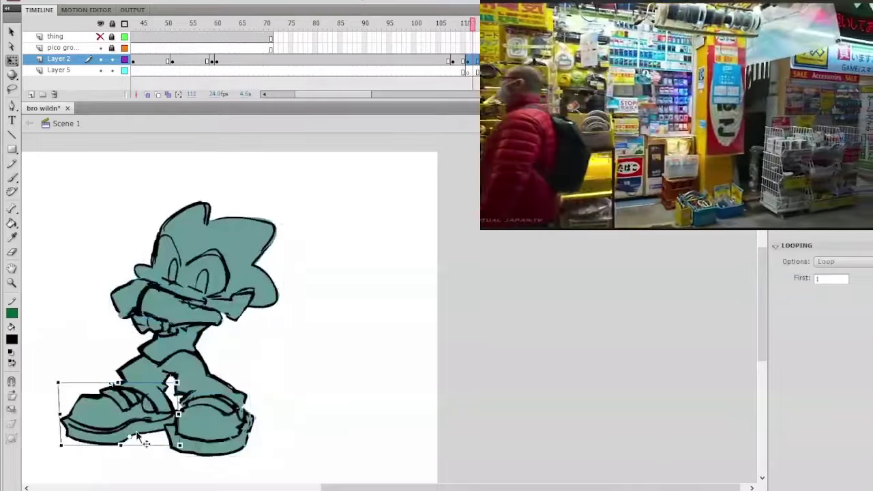
pyautogui.moveTo(61, 414); pyautogui.dragTo(64, 414)
pyautogui.click(335, 300)
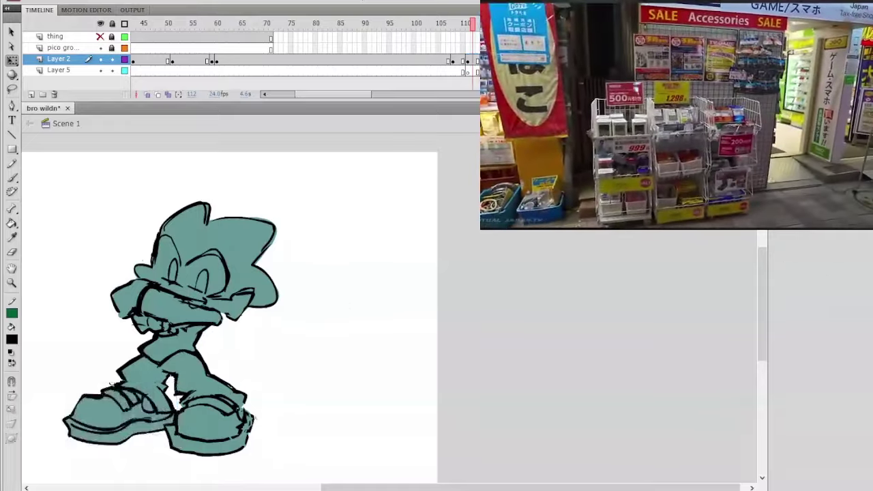
# Step: Flip through the frames around the adjusted pose and select the Layer 5 frames from about frame 113 onward
pyautogui.press(',')
pyautogui.press('.')
pyautogui.press('.')
pyautogui.press('.')
pyautogui.press('.')
pyautogui.moveTo(481, 76); pyautogui.dragTo(561, 76)
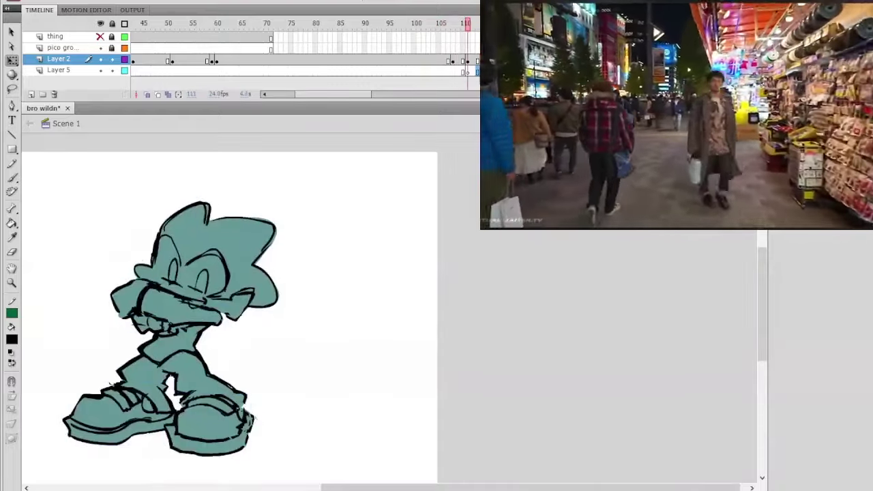
pyautogui.click(495, 71)
pyautogui.press(',')
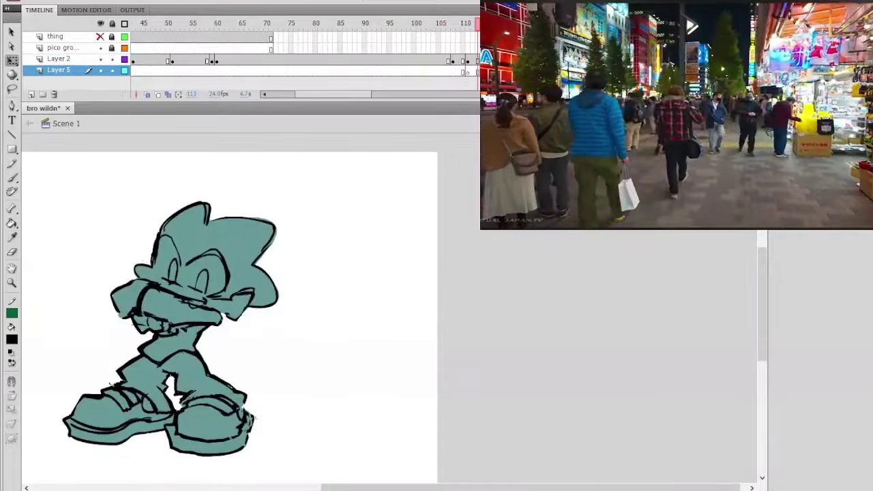
# Step: Squash the torso-and-legs piece on frame 114 of Layer 2, making it slightly shorter and wider
pyautogui.click(483, 60)
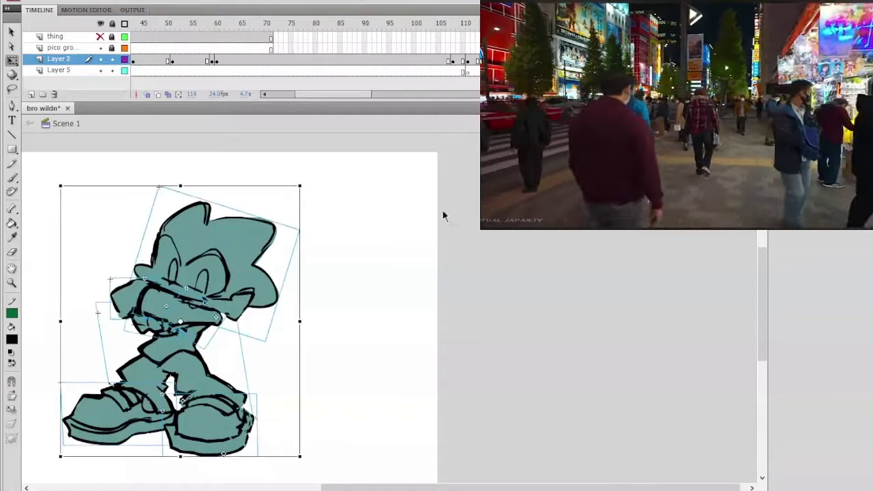
pyautogui.click(243, 249)
pyautogui.click(211, 351)
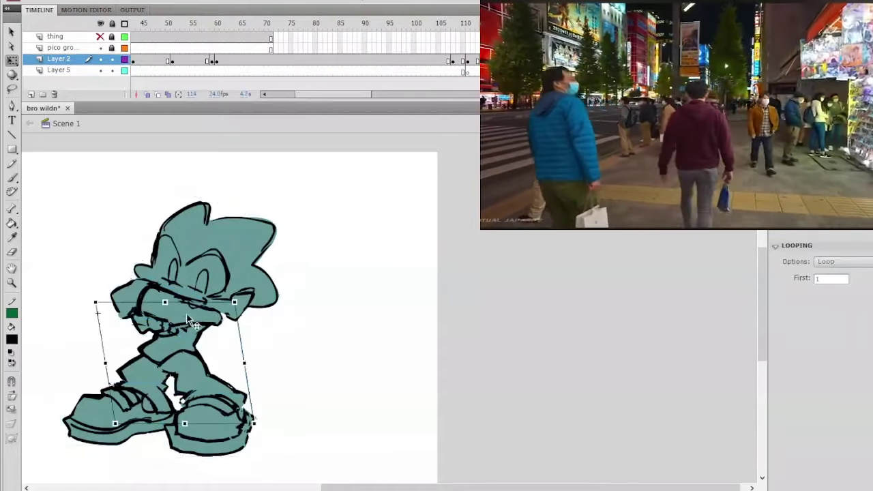
pyautogui.moveTo(181, 303); pyautogui.dragTo(162, 305)
pyautogui.moveTo(243, 366); pyautogui.dragTo(246, 366)
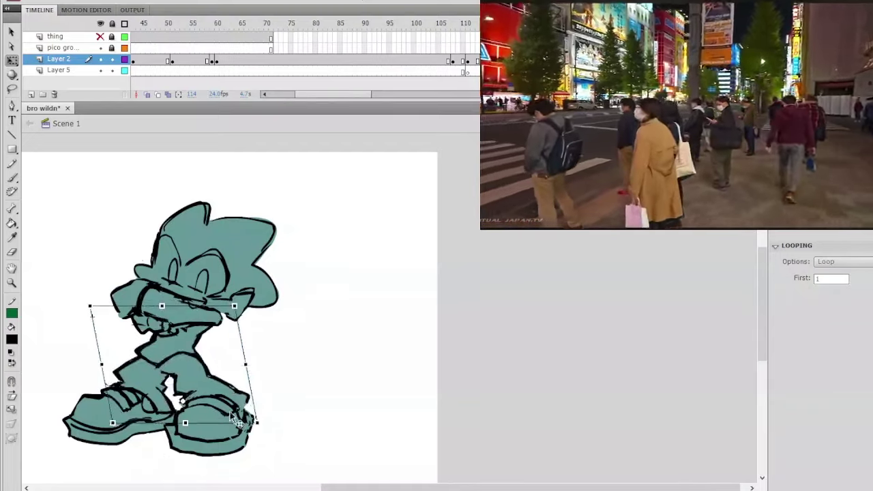
# Step: Narrow both feet slightly on frame 114 so they fit under the adjusted legs
pyautogui.click(243, 421)
pyautogui.moveTo(262, 397); pyautogui.dragTo(235, 394)
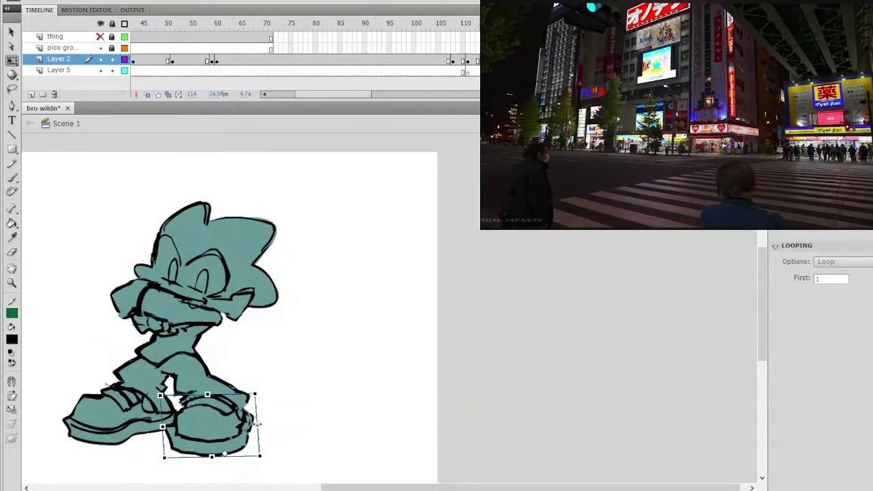
pyautogui.moveTo(257, 424); pyautogui.dragTo(255, 423)
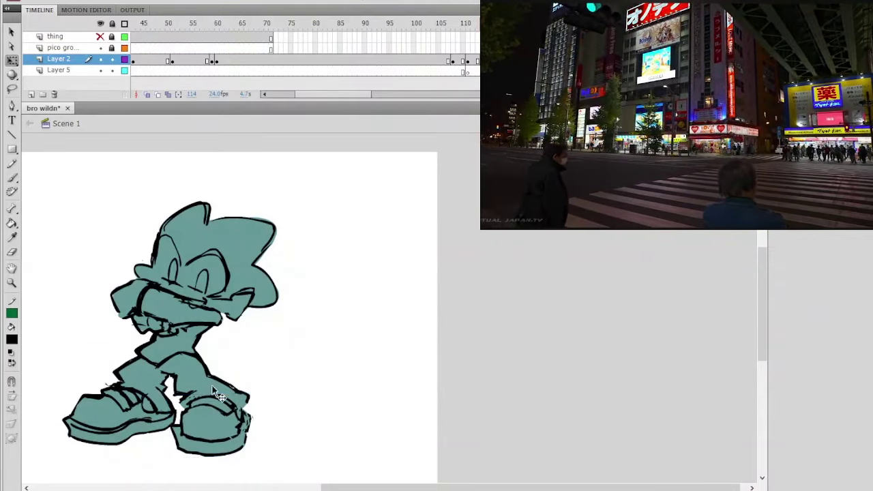
pyautogui.moveTo(64, 415); pyautogui.dragTo(69, 416)
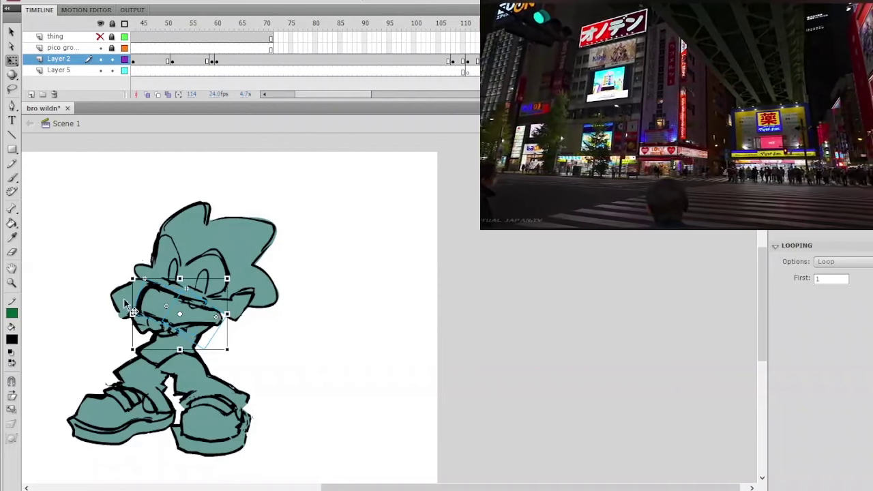
# Step: Rotate the crossed arm pieces slightly clockwise on frame 114 and nudge them left and down
pyautogui.moveTo(237, 276); pyautogui.dragTo(239, 281)
pyautogui.press('Left')
pyautogui.press('Left')
pyautogui.press('Left')
pyautogui.press('Left')
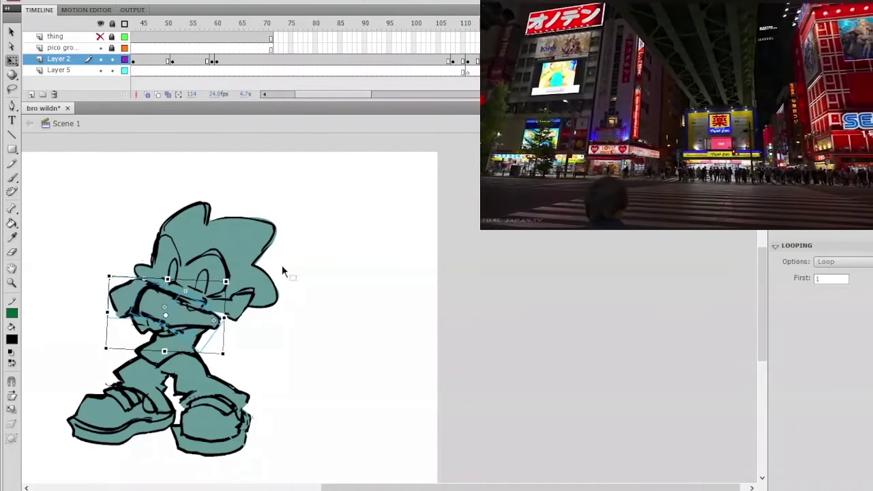
pyautogui.press('Down')
pyautogui.press('Down')
pyautogui.press('Down')
pyautogui.press('Down')
pyautogui.click(313, 256)
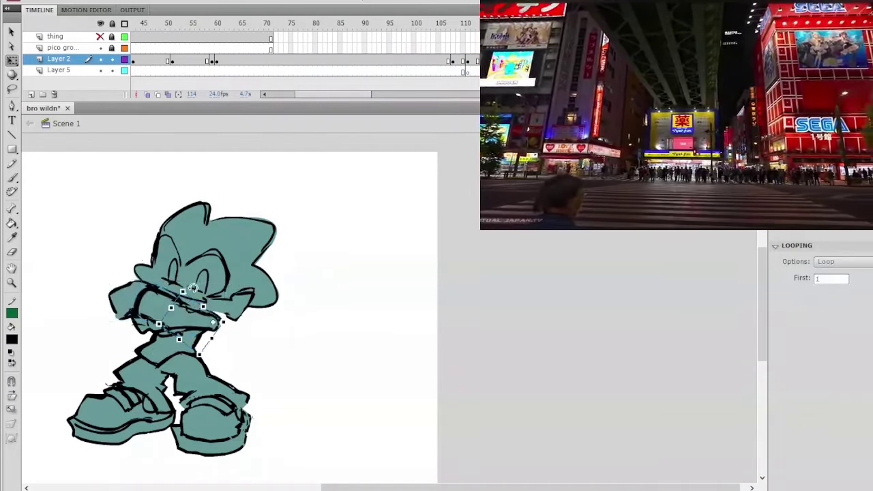
# Step: Rotate the forearm and sleeve pieces clockwise on frame 114 so the front arm slopes more steeply across the body
pyautogui.moveTo(202, 282); pyautogui.dragTo(163, 299)
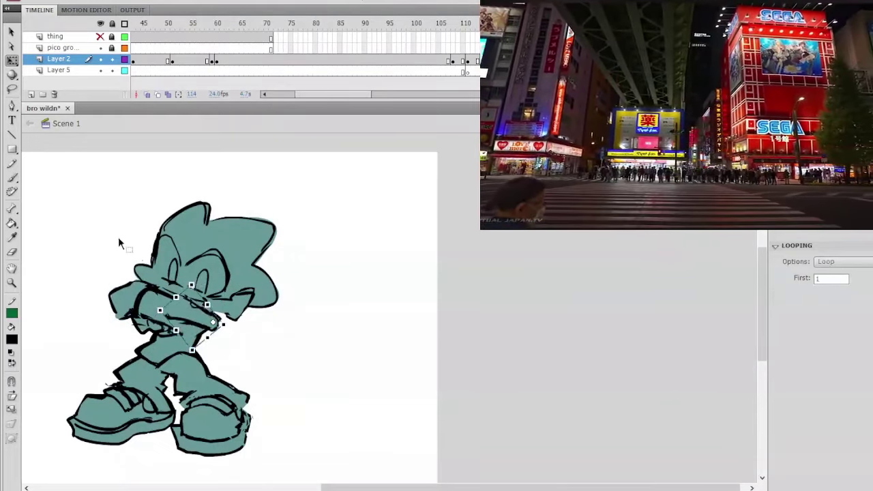
pyautogui.hotkey('shift', 'Up')
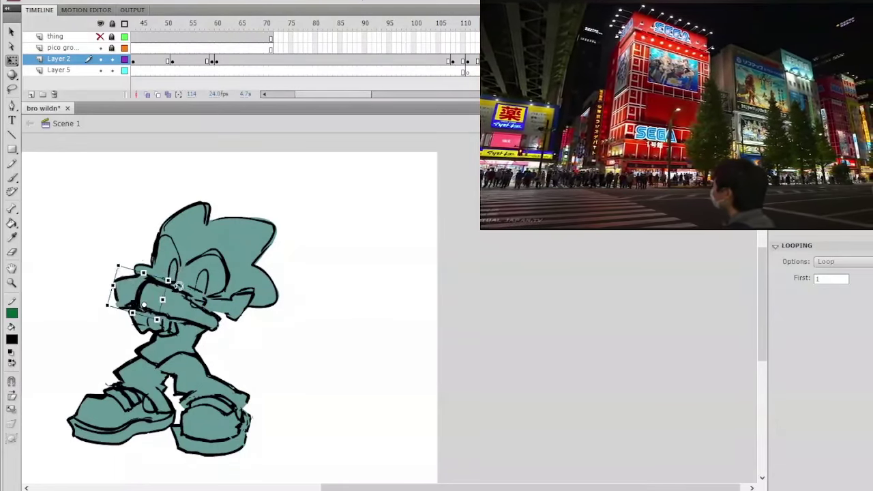
pyautogui.moveTo(172, 314); pyautogui.dragTo(171, 317)
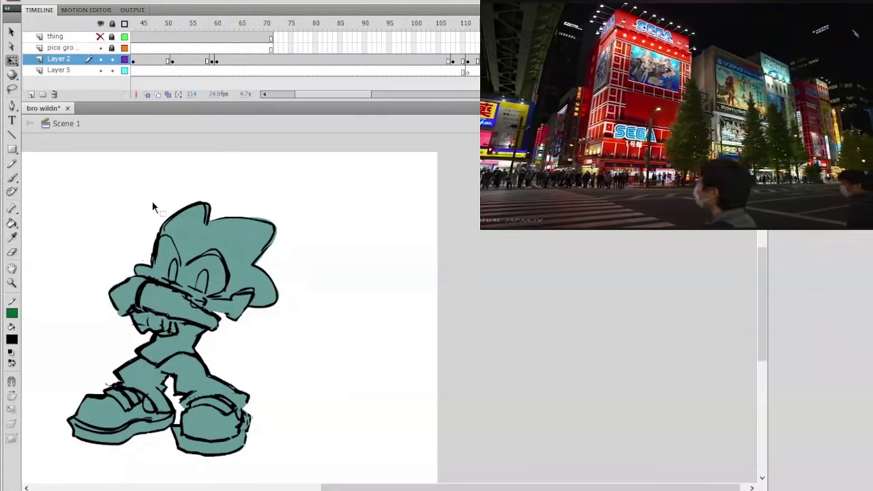
pyautogui.moveTo(165, 269); pyautogui.dragTo(183, 282)
# Step: Raise and rotate the hand behind the forearm on frame 114, enlarging it slightly and skewing it upward
pyautogui.click(163, 320)
pyautogui.moveTo(149, 322); pyautogui.dragTo(151, 316)
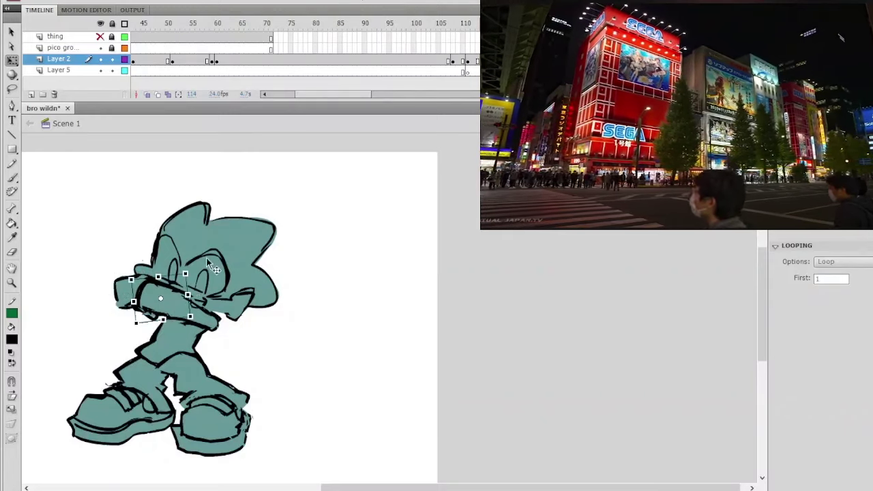
pyautogui.moveTo(185, 273); pyautogui.dragTo(189, 269)
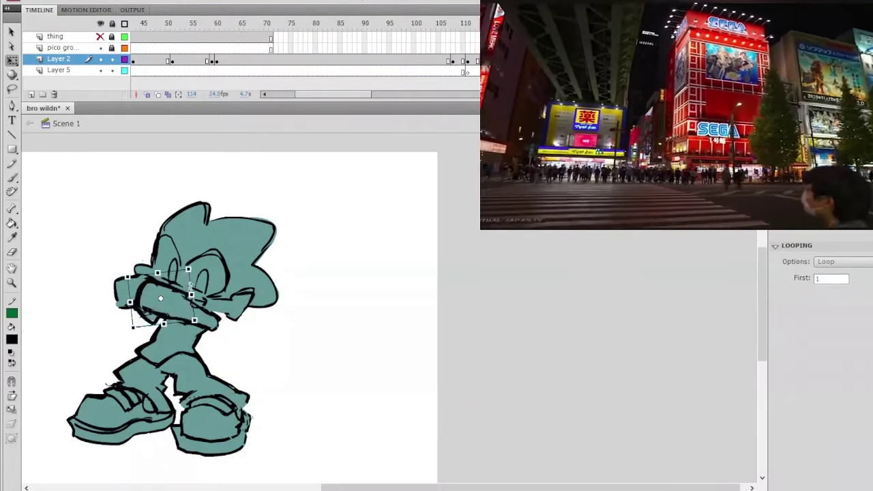
pyautogui.click(257, 200)
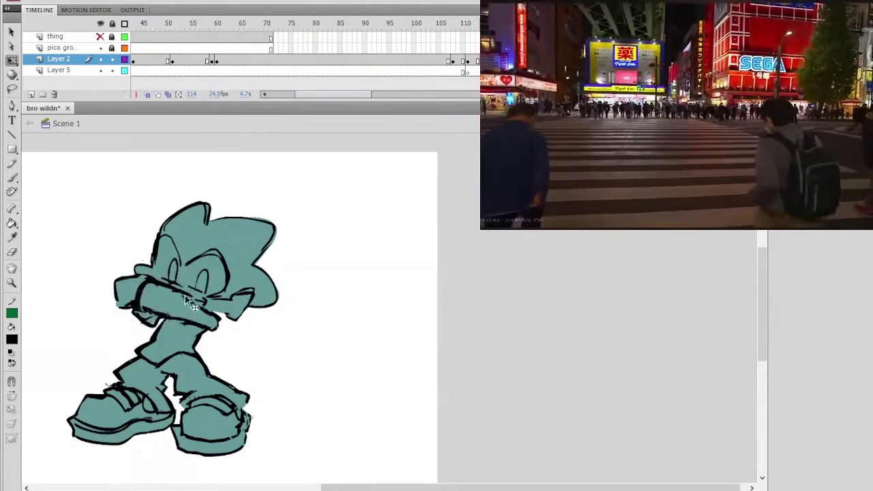
pyautogui.click(185, 296)
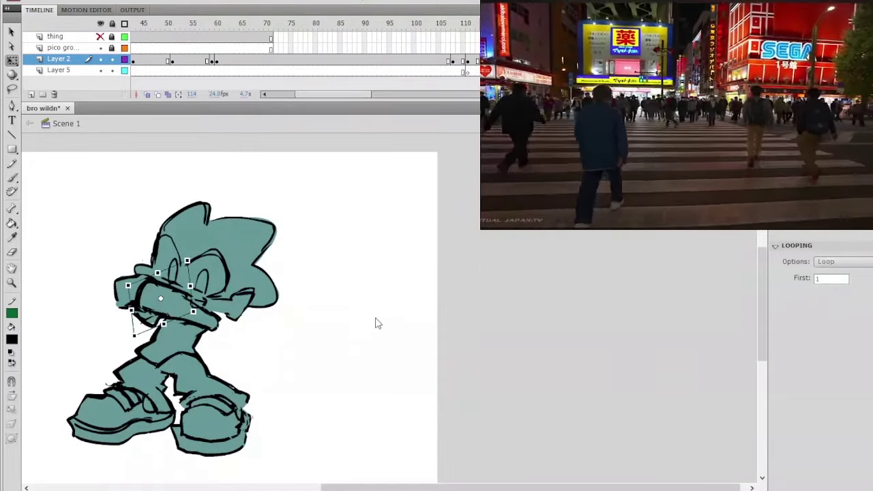
# Step: Flip back and forth through the frames around 114 to 116 to check the flow of the adjusted pose
pyautogui.press('.')
pyautogui.press('.')
pyautogui.press('.')
pyautogui.press('.')
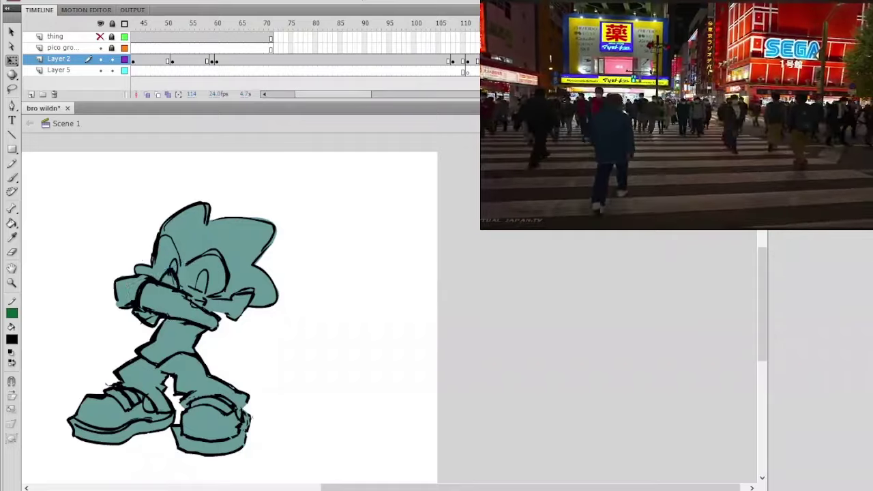
pyautogui.press(',')
pyautogui.press(',')
pyautogui.press(',')
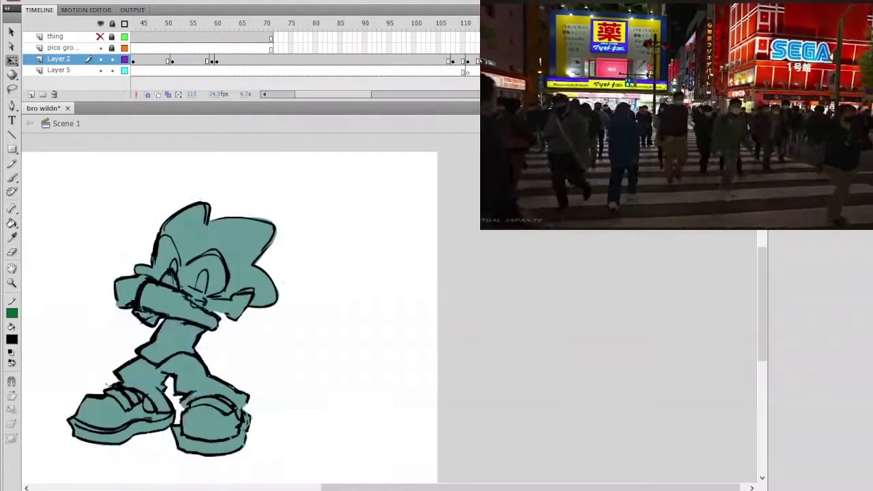
pyautogui.press('.')
pyautogui.press('.')
# Step: Rotate the head slightly clockwise on frame 116, narrow it a little and nudge it left and down
pyautogui.click(271, 253)
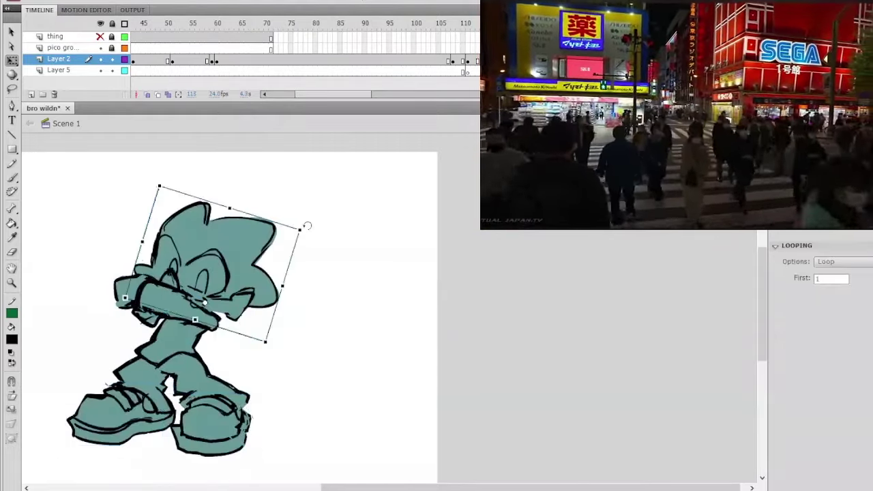
pyautogui.moveTo(306, 225); pyautogui.dragTo(264, 248)
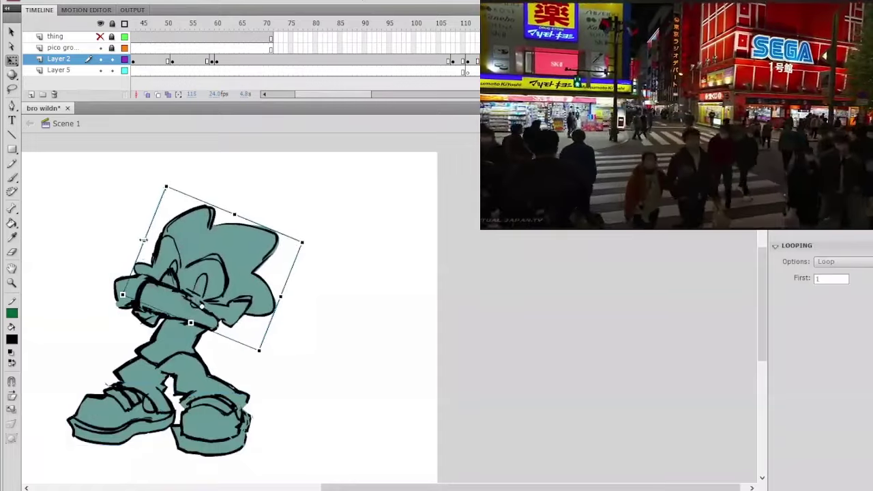
pyautogui.moveTo(144, 242); pyautogui.dragTo(150, 244)
pyautogui.moveTo(216, 228); pyautogui.dragTo(212, 230)
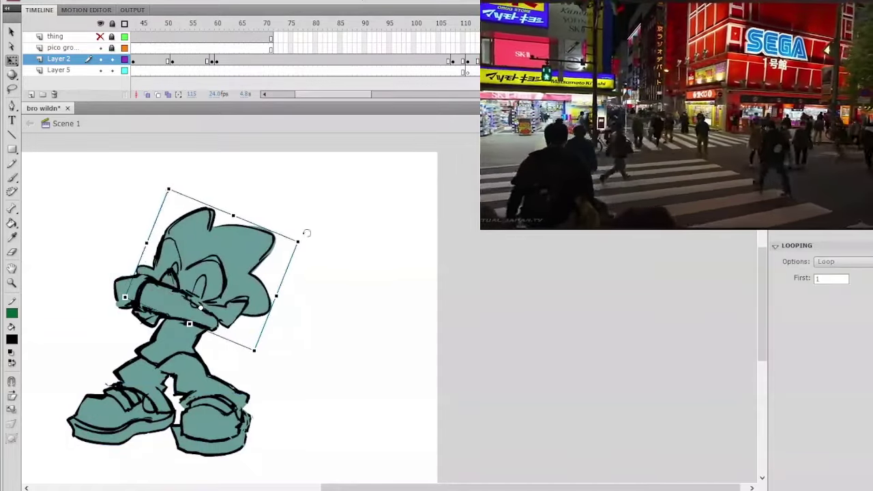
# Step: Skew the head slightly on frame 115, then play back the turn to check the motion
pyautogui.moveTo(156, 220); pyautogui.dragTo(159, 215)
pyautogui.click(277, 171)
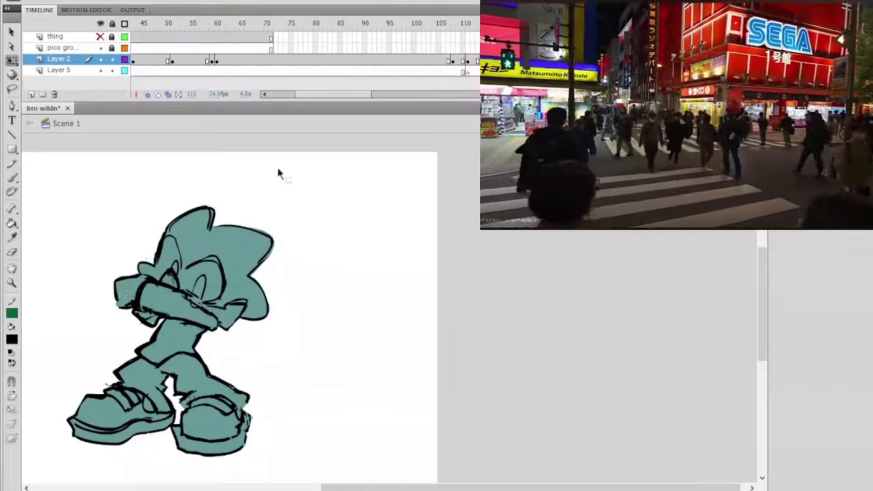
pyautogui.moveTo(489, 24); pyautogui.dragTo(443, 24)
pyautogui.press('Return')
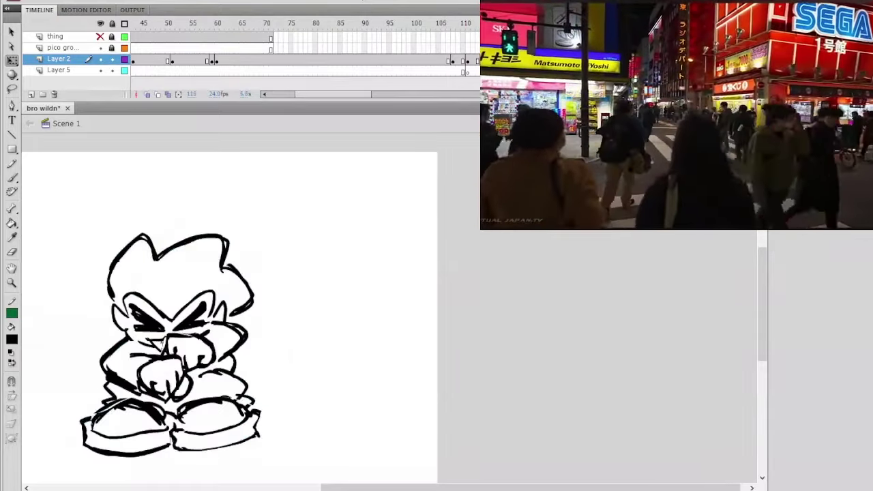
pyautogui.click(404, 25)
pyautogui.press('Return')
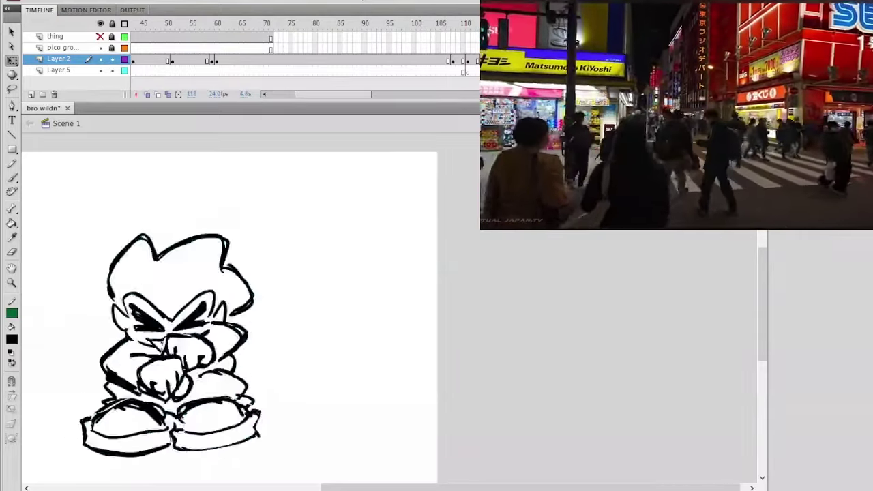
# Step: Flip back and forth through the frames around 114 to 117 to check the head's movement into the front-facing drawing
pyautogui.click(477, 26)
pyautogui.press(',')
pyautogui.press(',')
pyautogui.press(',')
pyautogui.press('.')
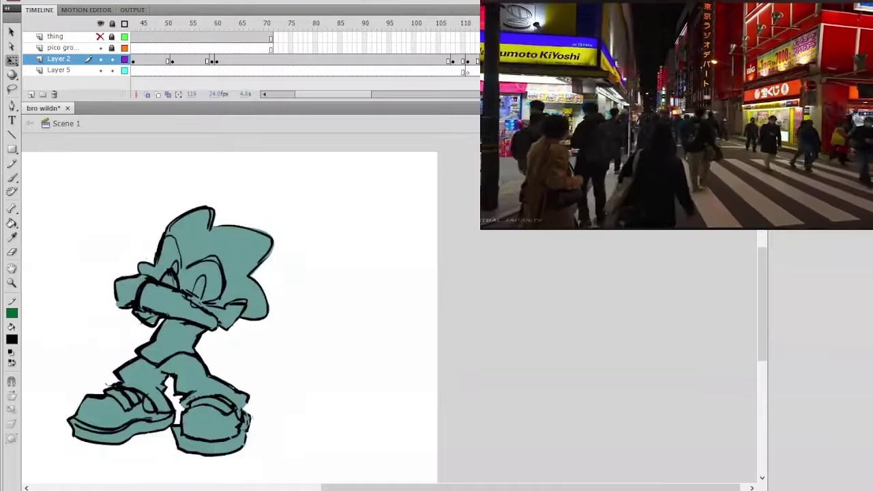
pyautogui.press(',')
pyautogui.press('.')
pyautogui.press('.')
pyautogui.press('.')
pyautogui.press(',')
pyautogui.press(',')
# Step: Try rotating the head slightly further clockwise on frame 114
pyautogui.click(200, 343)
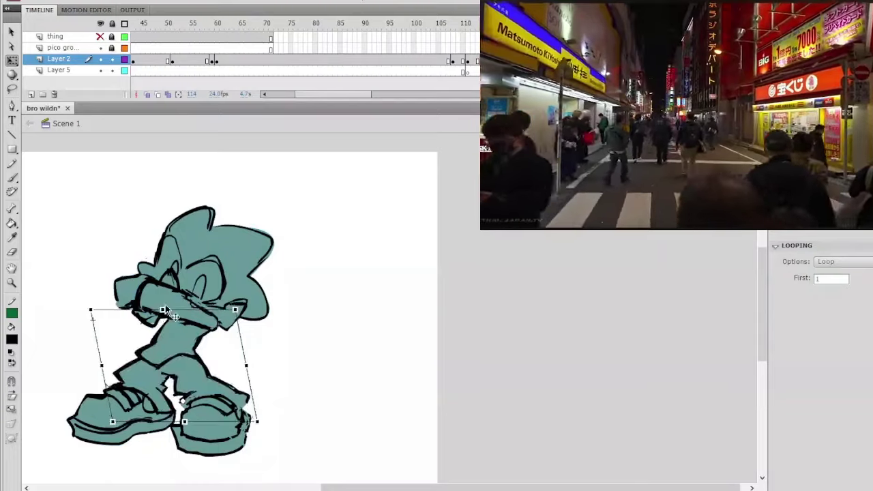
pyautogui.click(217, 247)
pyautogui.moveTo(302, 242); pyautogui.dragTo(305, 246)
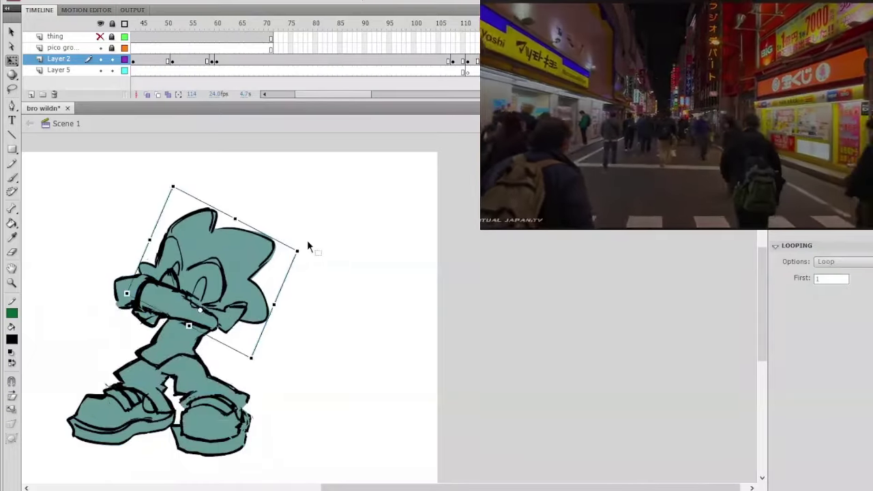
# Step: Flip repeatedly through the frames before and after 114 to check how the tilted head flows through the turn
pyautogui.press(',')
pyautogui.press(',')
pyautogui.press('.')
pyautogui.press('.')
pyautogui.press('.')
pyautogui.press('.')
pyautogui.press('.')
pyautogui.press(',')
pyautogui.press(',')
pyautogui.press(',')
pyautogui.press(',')
pyautogui.press(',')
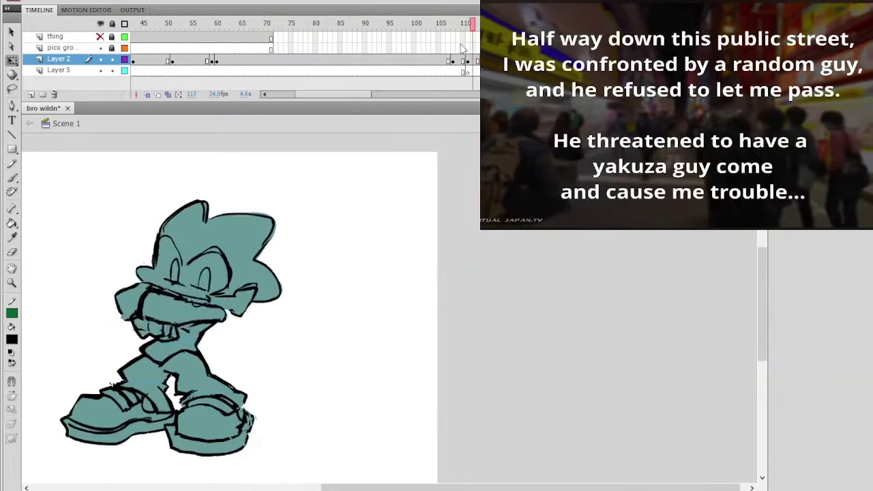
pyautogui.press(',')
pyautogui.press(',')
pyautogui.press(',')
pyautogui.press('.')
pyautogui.press('.')
pyautogui.press('.')
pyautogui.press('.')
pyautogui.press('.')
pyautogui.press('.')
pyautogui.press(',')
pyautogui.press(',')
pyautogui.press('.')
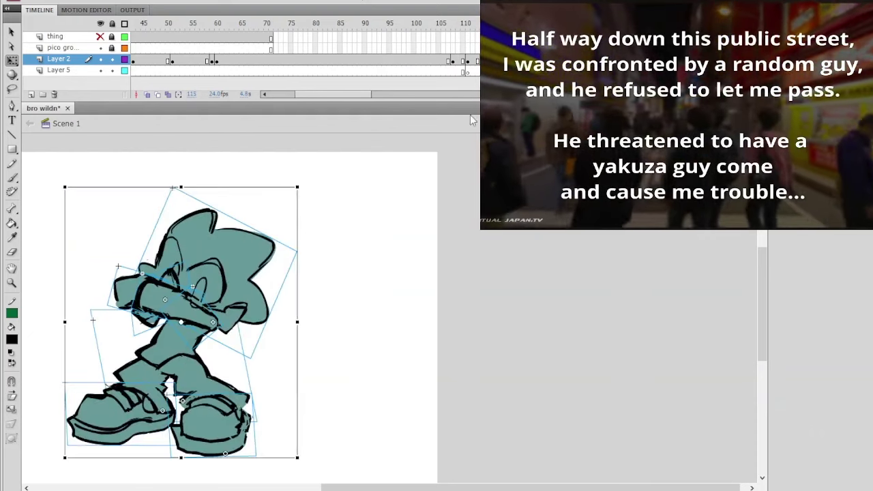
# Step: Undo the last head rotation on frame 114 after comparing it with the neighbouring frame
pyautogui.click(436, 169)
pyautogui.press(',')
pyautogui.press('.')
pyautogui.press(',')
pyautogui.press('.')
pyautogui.hotkey('ctrl', 'z')
pyautogui.hotkey('ctrl', 'z')
pyautogui.hotkey('ctrl', 'z')
pyautogui.hotkey('ctrl', 'z')
pyautogui.hotkey('ctrl', 'z')
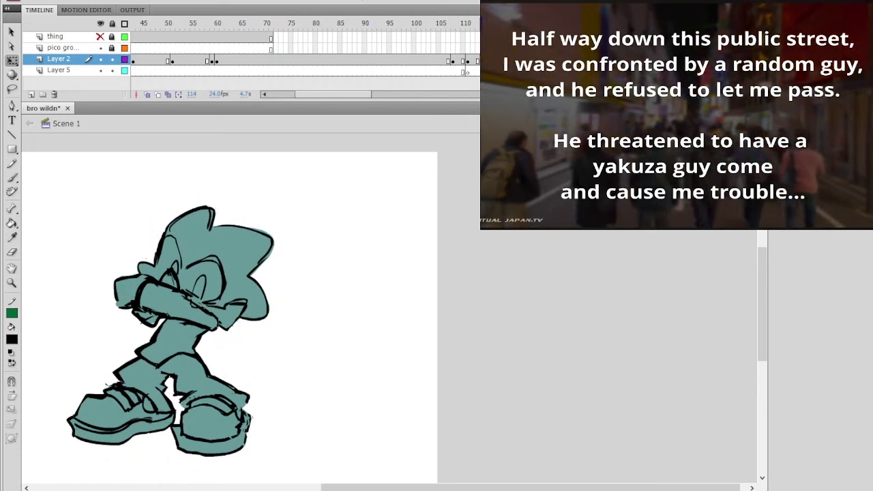
# Step: Flip through the frames around 114 and compare the torso, head and arm pose with the front-facing drawing
pyautogui.press(',')
pyautogui.press('.')
pyautogui.press(',')
pyautogui.press('.')
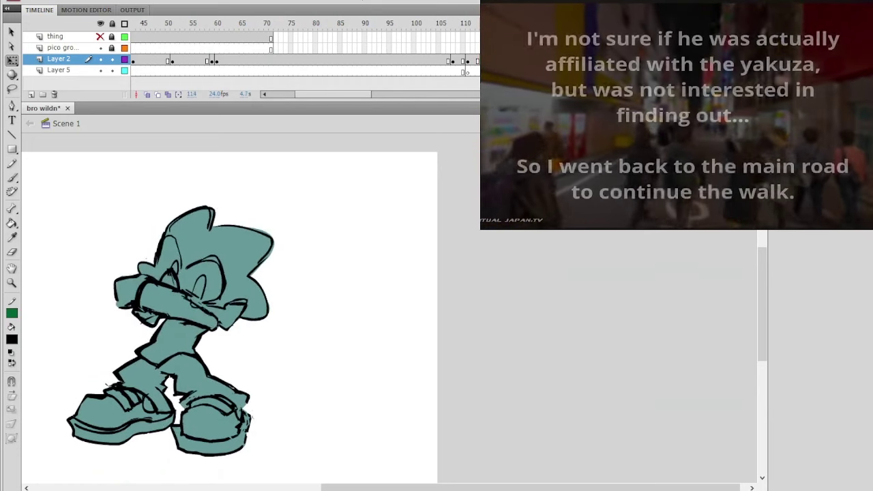
pyautogui.click(181, 348)
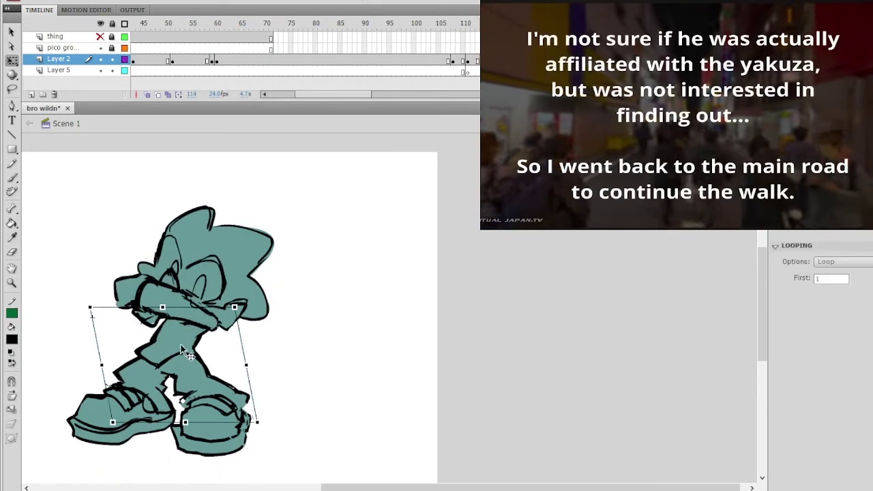
pyautogui.click(204, 272)
pyautogui.click(339, 143)
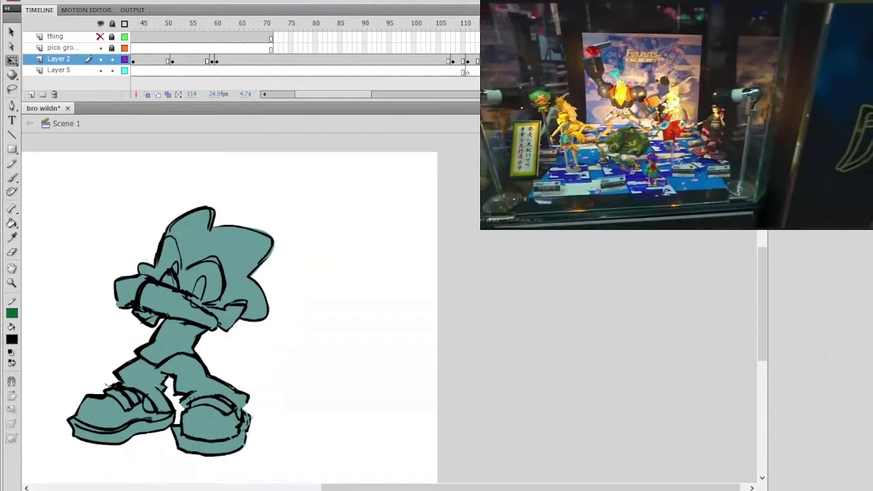
pyautogui.press(',')
pyautogui.press(',')
pyautogui.press(',')
pyautogui.press(',')
pyautogui.press('.')
pyautogui.press('.')
pyautogui.press('.')
pyautogui.press('.')
pyautogui.press('.')
pyautogui.press('.')
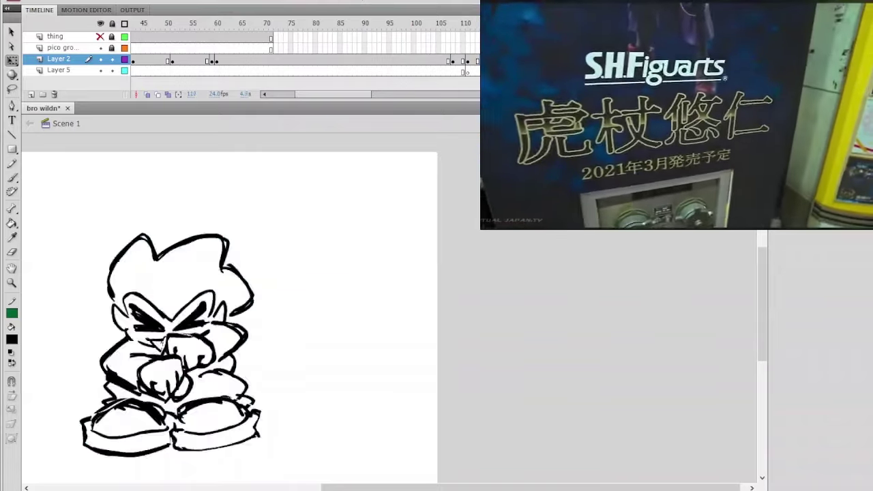
pyautogui.press(',')
pyautogui.press(',')
pyautogui.press(',')
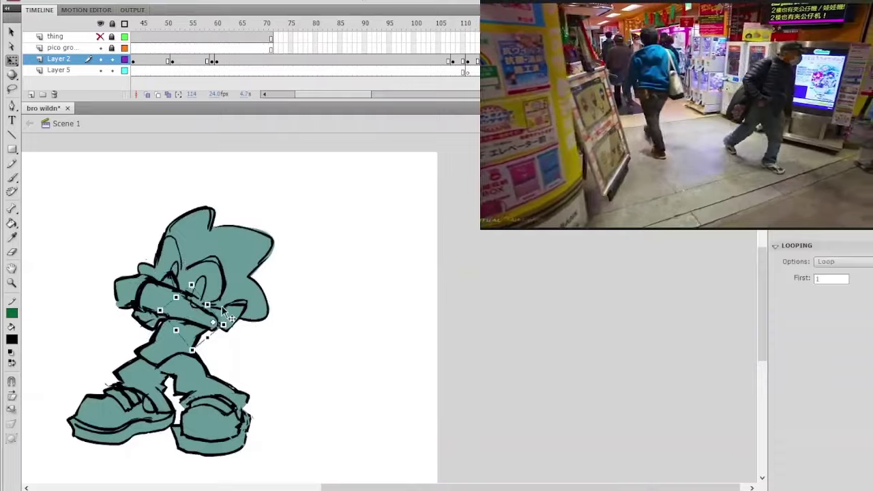
pyautogui.click(418, 146)
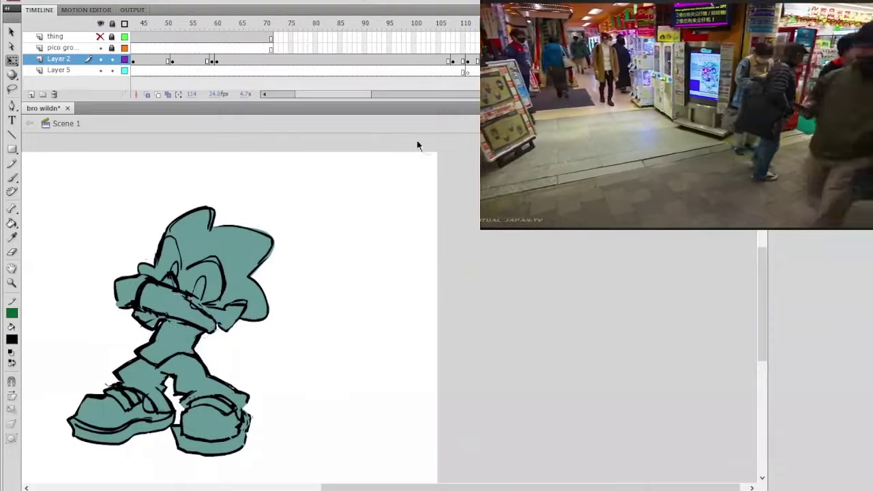
# Step: Scrub through the frames before 114 and inspect how the crossed arms and head progress into the turn
pyautogui.moveTo(484, 24); pyautogui.dragTo(448, 72)
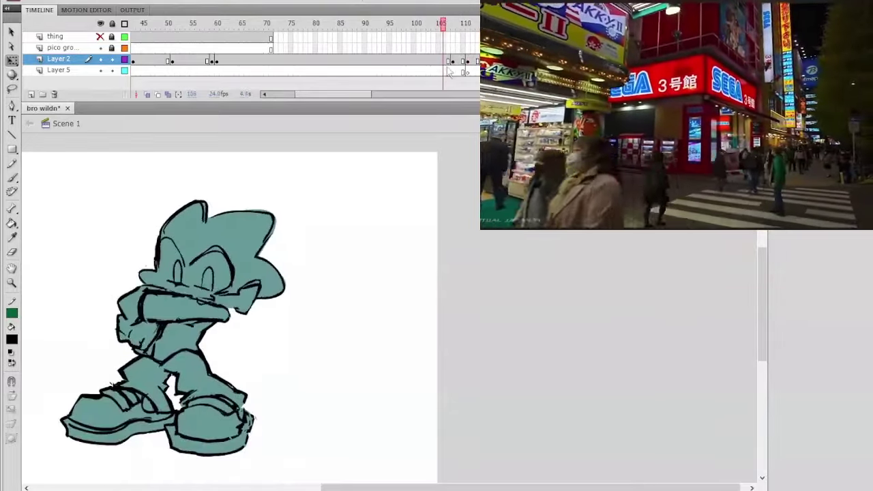
pyautogui.moveTo(449, 30); pyautogui.dragTo(457, 25)
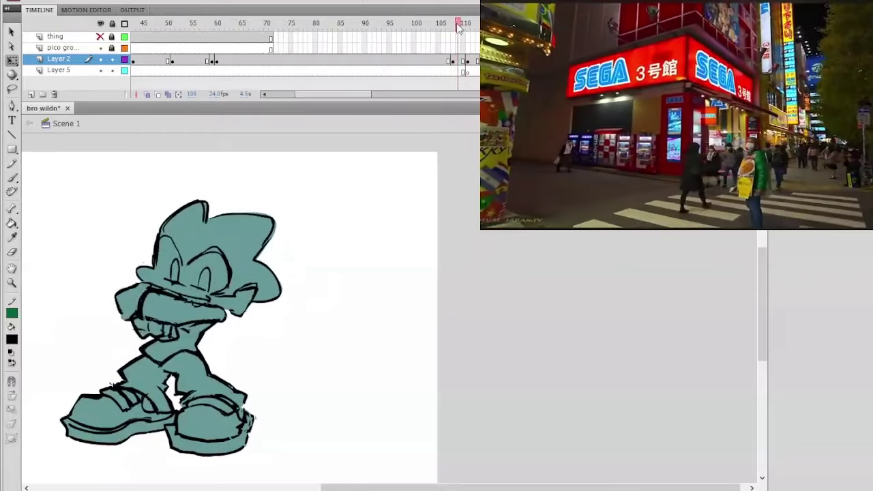
pyautogui.click(191, 312)
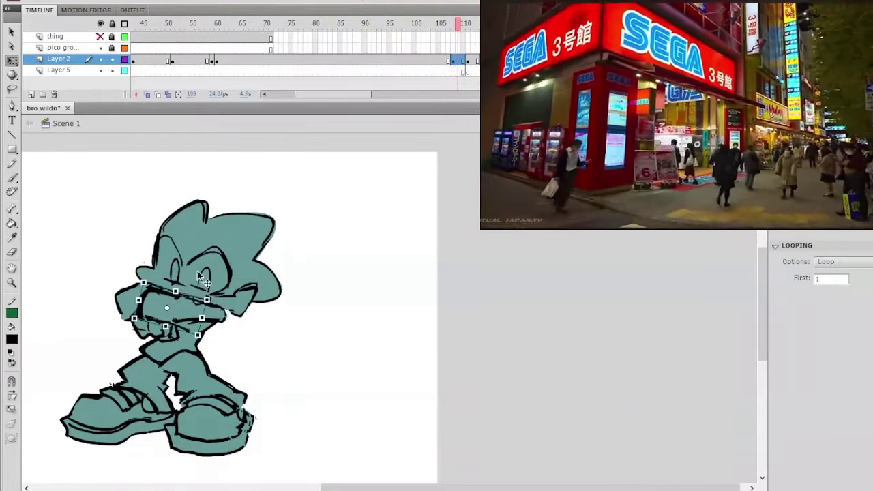
pyautogui.click(134, 245)
pyautogui.moveTo(457, 26)
pyautogui.mouseDown()
pyautogui.moveTo(447, 27)
pyautogui.moveTo(485, 32)
pyautogui.moveTo(467, 33)
pyautogui.mouseUp()
pyautogui.moveTo(463, 67)
pyautogui.mouseDown()
pyautogui.moveTo(450, 66)
pyautogui.moveTo(467, 71)
pyautogui.moveTo(463, 81)
pyautogui.mouseUp()
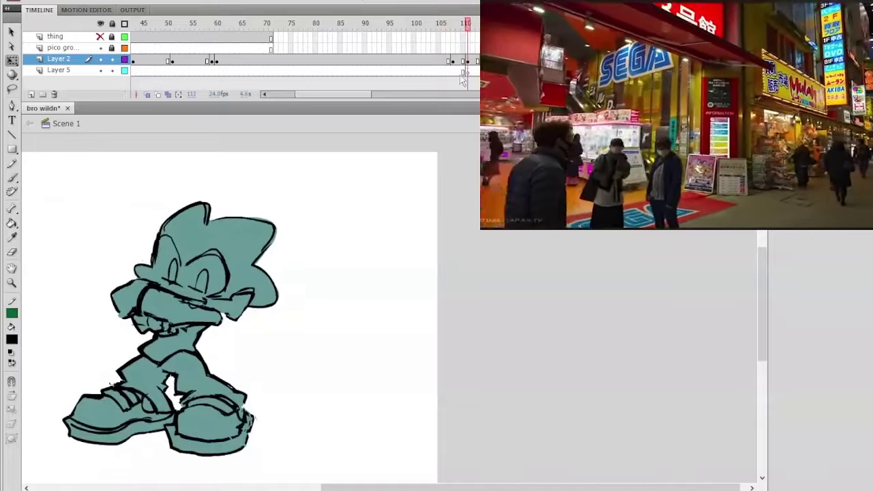
pyautogui.click(202, 324)
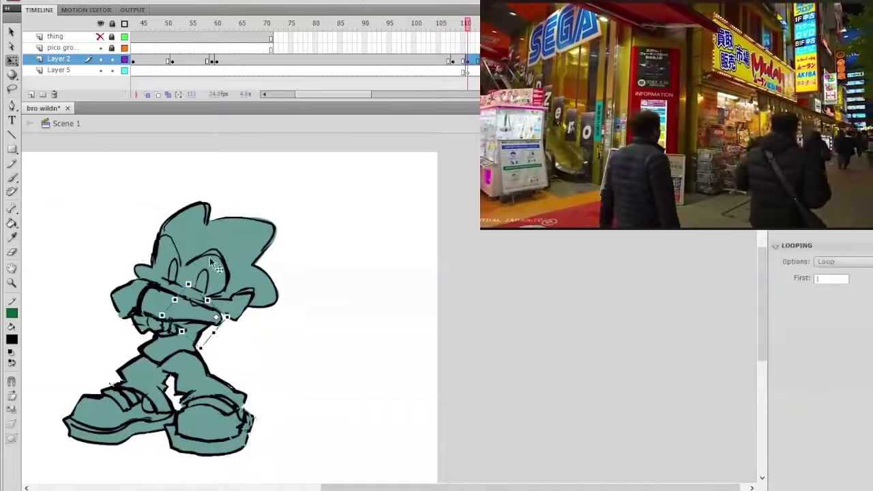
pyautogui.moveTo(467, 25); pyautogui.dragTo(469, 48)
pyautogui.click(300, 206)
pyautogui.click(179, 297)
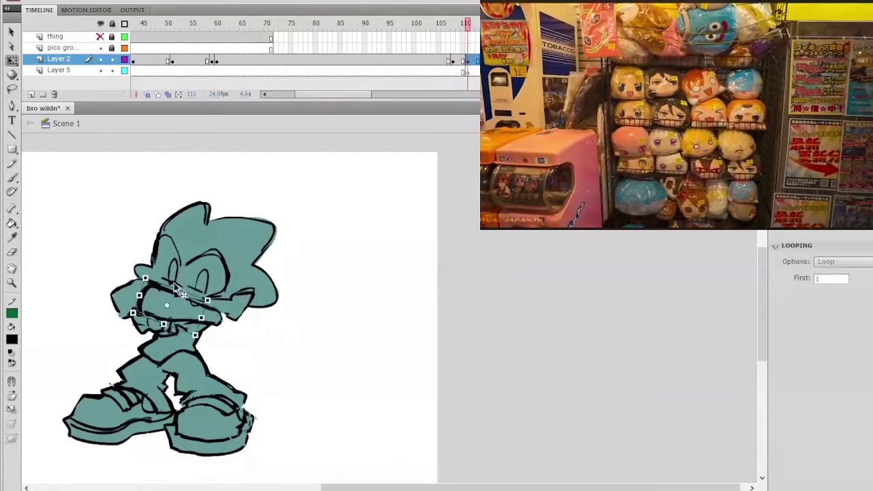
pyautogui.moveTo(470, 34); pyautogui.dragTo(460, 71)
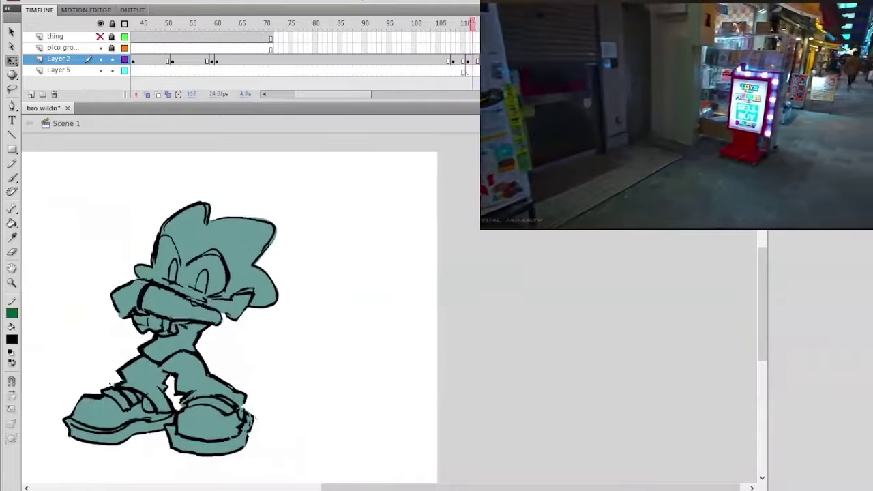
# Step: Play back the turn and inspect the Layer 2 drawings before, at and after the front-facing in-between
pyautogui.moveTo(424, 29); pyautogui.dragTo(382, 45)
pyautogui.press('Return')
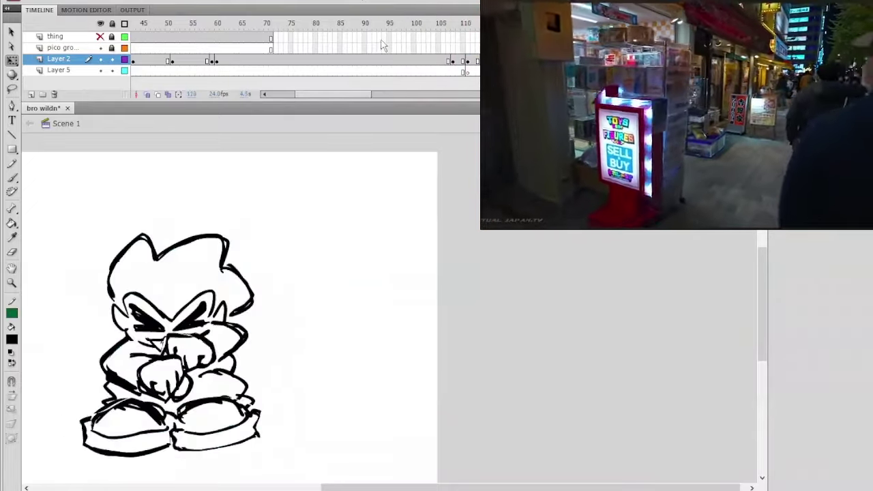
pyautogui.moveTo(463, 26); pyautogui.dragTo(494, 42)
pyautogui.click(490, 60)
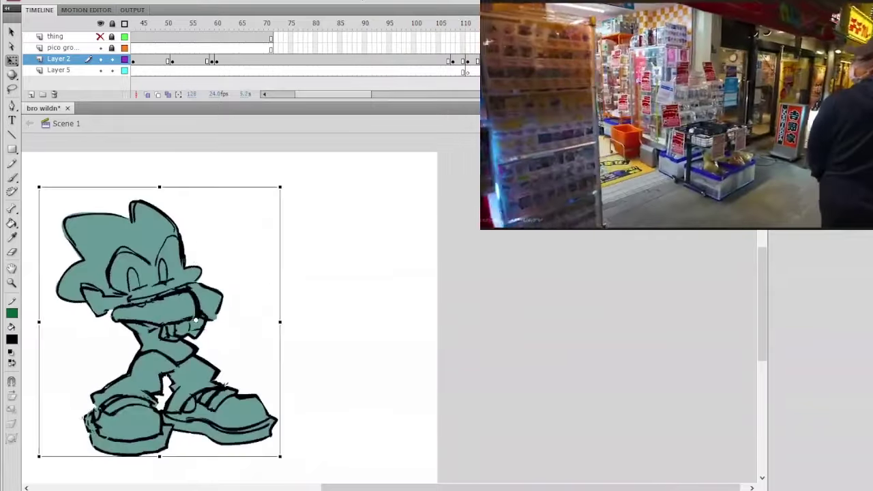
pyautogui.click(471, 60)
pyautogui.click(166, 302)
pyautogui.click(484, 60)
pyautogui.click(493, 60)
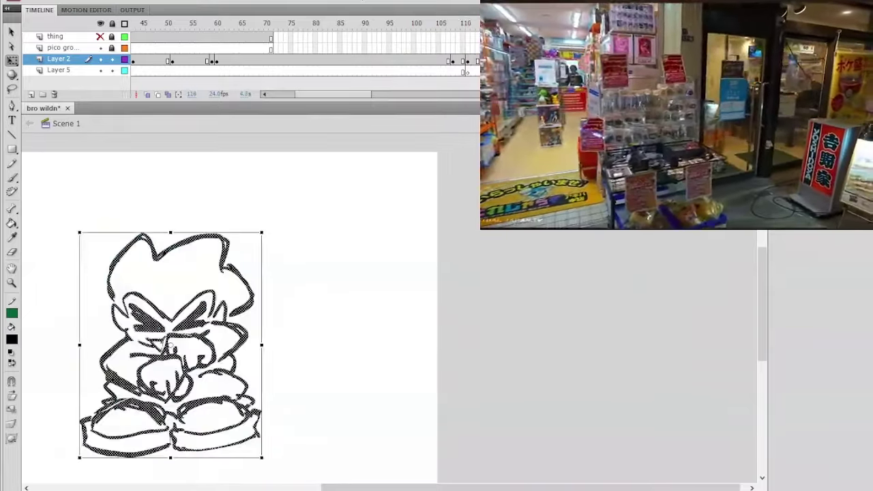
pyautogui.click(387, 184)
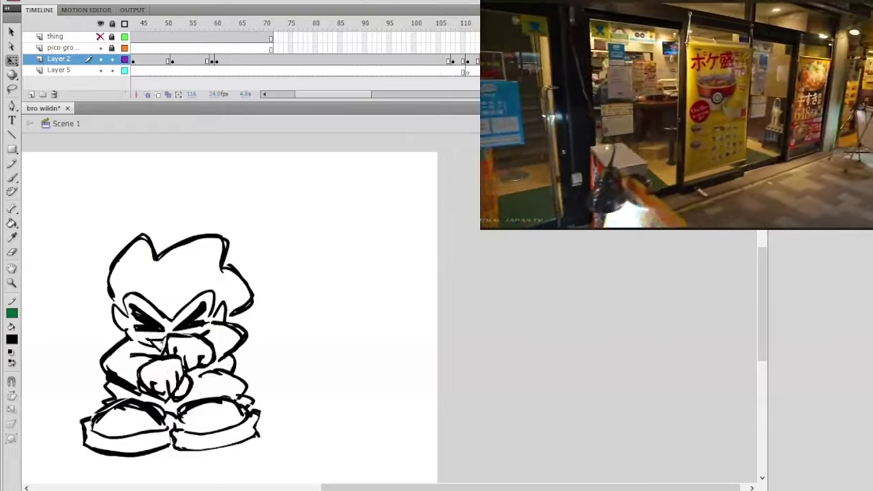
# Step: Open the head symbol on frame 114, sample its teal fill colour and return to the main scene
pyautogui.click(493, 71)
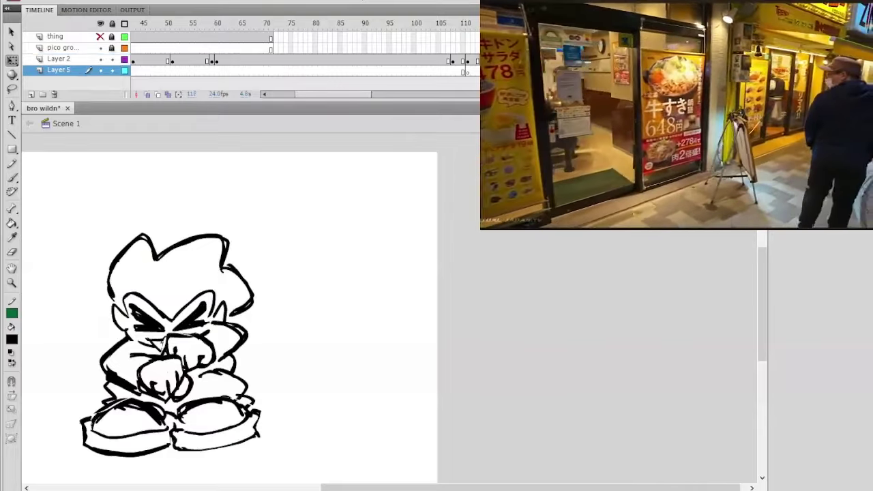
pyautogui.click(503, 71)
pyautogui.click(11, 237)
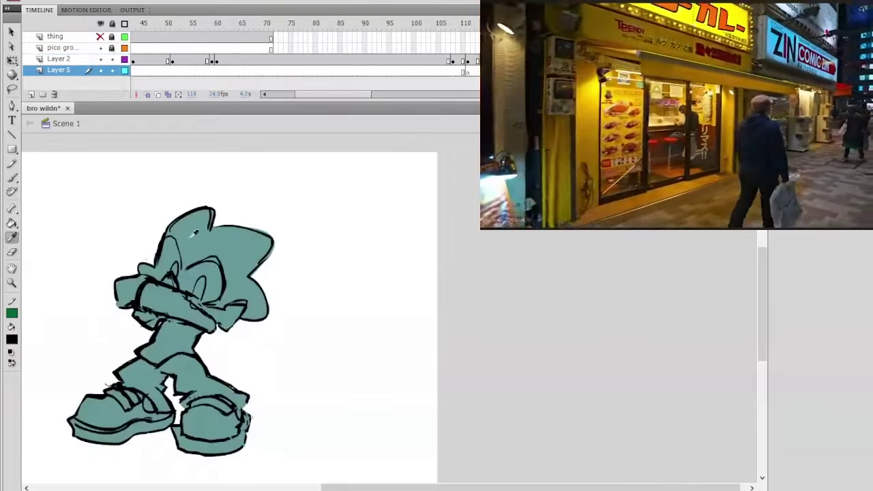
pyautogui.click(11, 32)
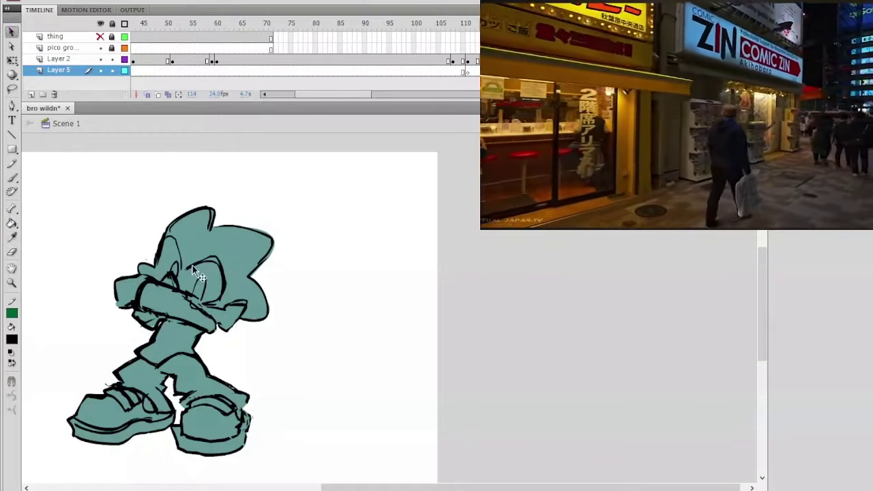
pyautogui.doubleClick(209, 267)
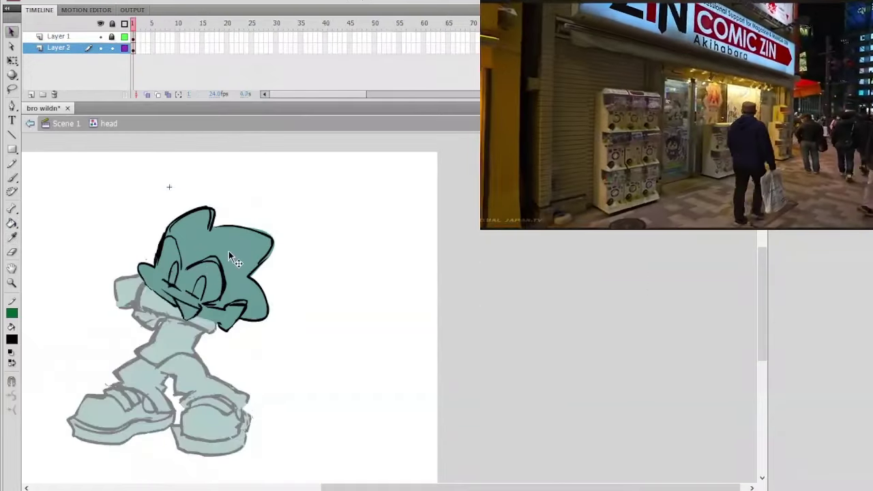
pyautogui.click(229, 253)
pyautogui.click(154, 199)
pyautogui.click(11, 237)
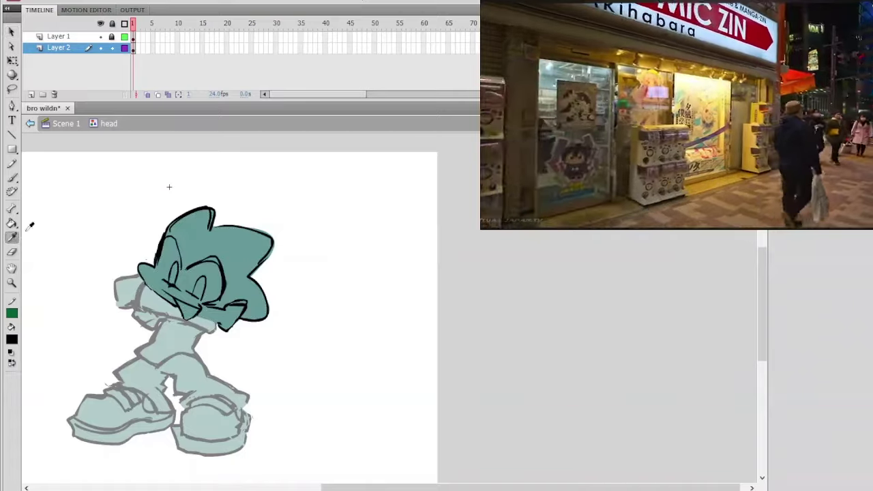
pyautogui.click(182, 229)
pyautogui.click(30, 123)
pyautogui.click(12, 31)
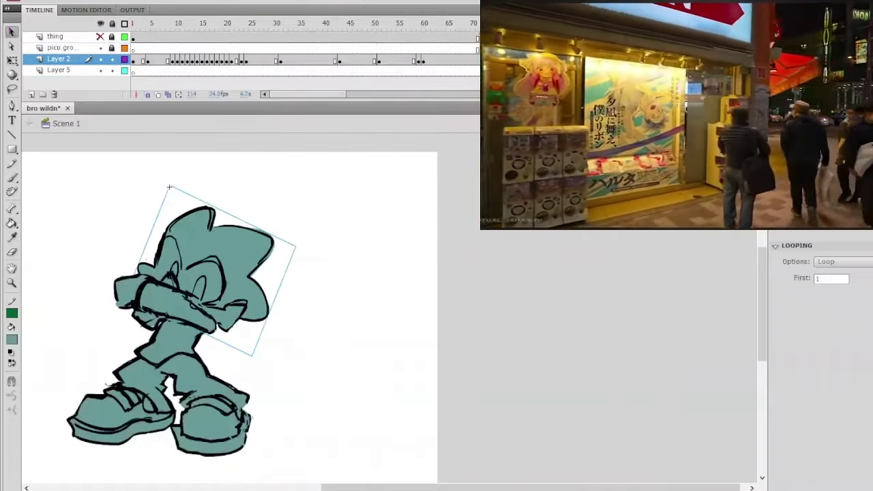
# Step: On Layer 5 at frame 118, with Layer 2 locked, brush teal along the inside edges of the front-facing character's outline
pyautogui.press('.')
pyautogui.press('.')
pyautogui.press('.')
pyautogui.press('.')
pyautogui.moveTo(313, 95); pyautogui.dragTo(355, 93)
pyautogui.click(245, 72)
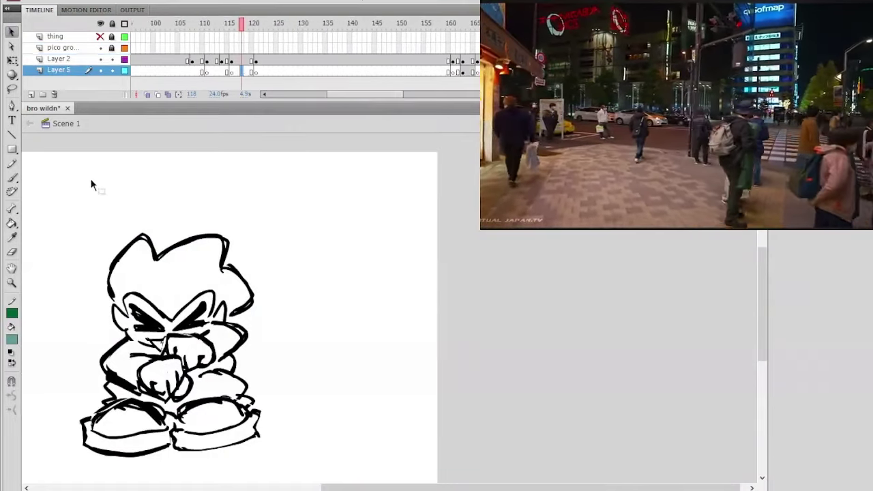
pyautogui.press('b')
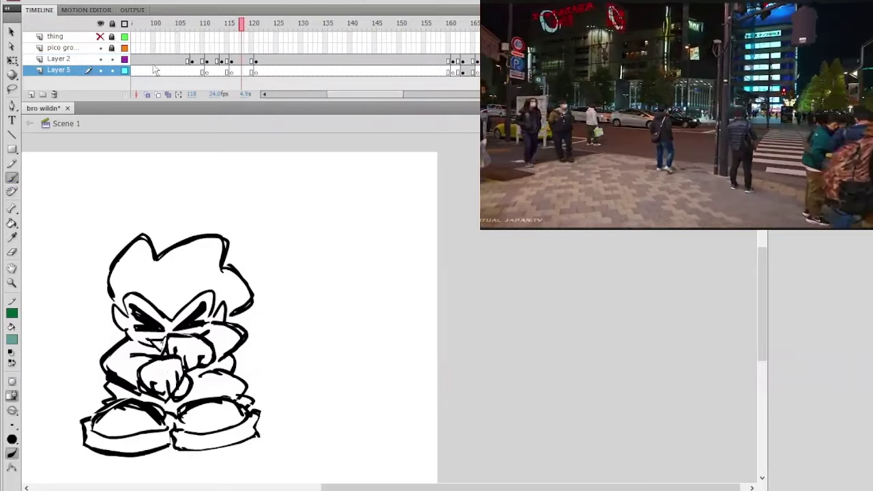
pyautogui.click(112, 60)
pyautogui.moveTo(141, 240)
pyautogui.mouseDown()
pyautogui.moveTo(112, 271)
pyautogui.moveTo(116, 309)
pyautogui.mouseUp()
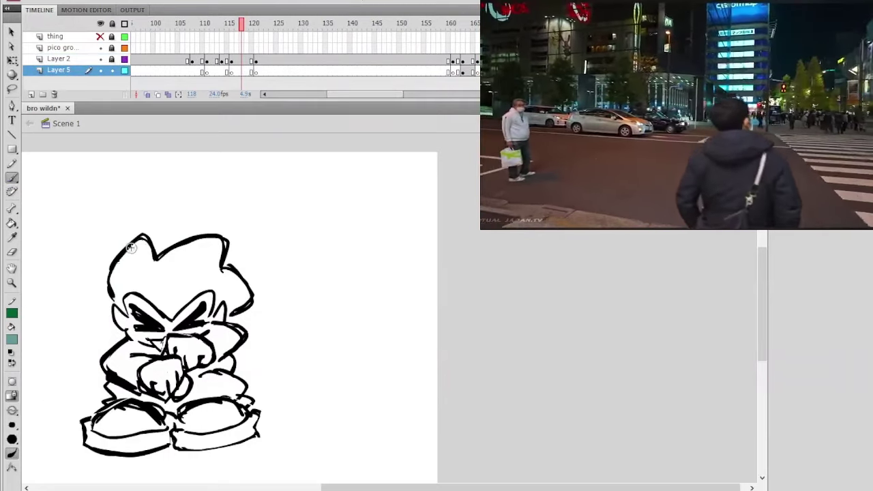
pyautogui.moveTo(141, 241); pyautogui.dragTo(115, 292)
pyautogui.moveTo(126, 257)
pyautogui.mouseDown()
pyautogui.moveTo(117, 311)
pyautogui.moveTo(136, 334)
pyautogui.moveTo(129, 389)
pyautogui.moveTo(119, 395)
pyautogui.moveTo(105, 386)
pyautogui.moveTo(122, 408)
pyautogui.moveTo(83, 423)
pyautogui.moveTo(85, 446)
pyautogui.moveTo(140, 451)
pyautogui.moveTo(254, 434)
pyautogui.moveTo(224, 329)
pyautogui.mouseUp()
pyautogui.moveTo(157, 270)
pyautogui.mouseDown()
pyautogui.moveTo(155, 250)
pyautogui.moveTo(211, 239)
pyautogui.moveTo(219, 275)
pyautogui.moveTo(239, 278)
pyautogui.moveTo(223, 315)
pyautogui.moveTo(237, 332)
pyautogui.moveTo(220, 356)
pyautogui.mouseUp()
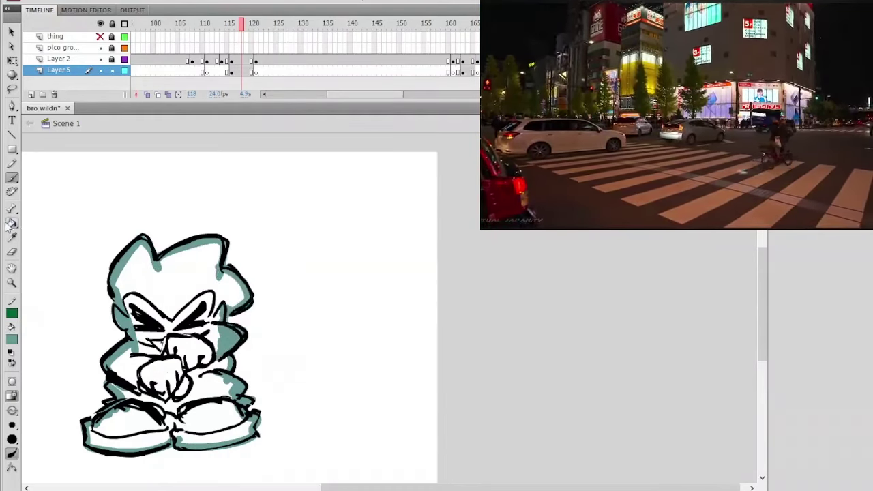
# Step: Fill the rest of the front-facing character with teal and scrub frames 111 to 122 to check the turn
pyautogui.click(13, 224)
pyautogui.click(149, 281)
pyautogui.click(208, 28)
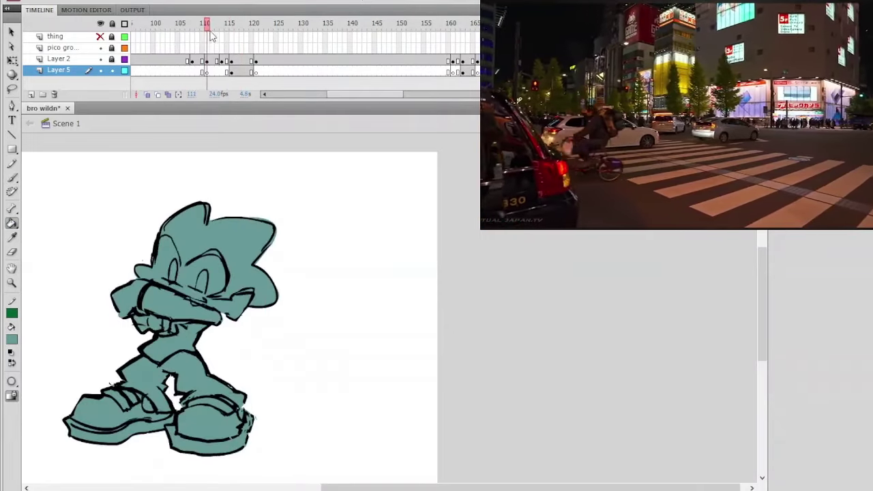
pyautogui.moveTo(210, 34); pyautogui.dragTo(300, 83)
pyautogui.click(239, 71)
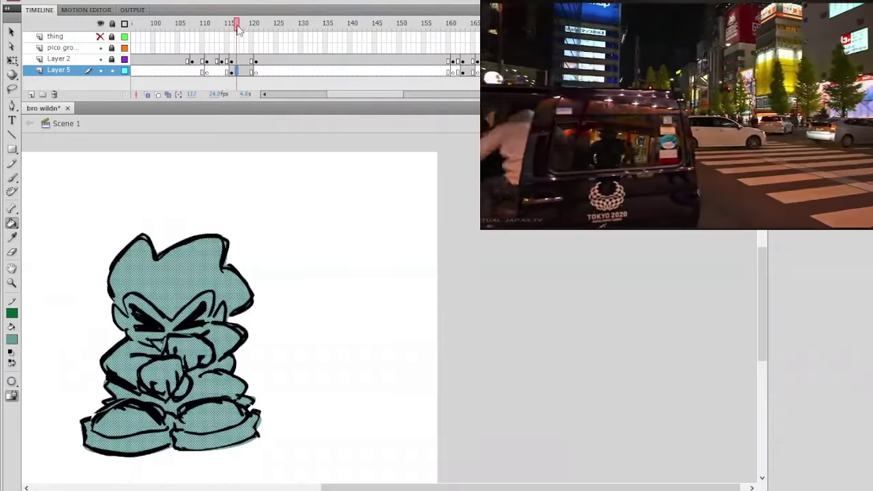
pyautogui.moveTo(239, 27)
pyautogui.mouseDown()
pyautogui.moveTo(228, 31)
pyautogui.moveTo(259, 34)
pyautogui.moveTo(236, 41)
pyautogui.moveTo(235, 52)
pyautogui.moveTo(265, 60)
pyautogui.mouseUp()
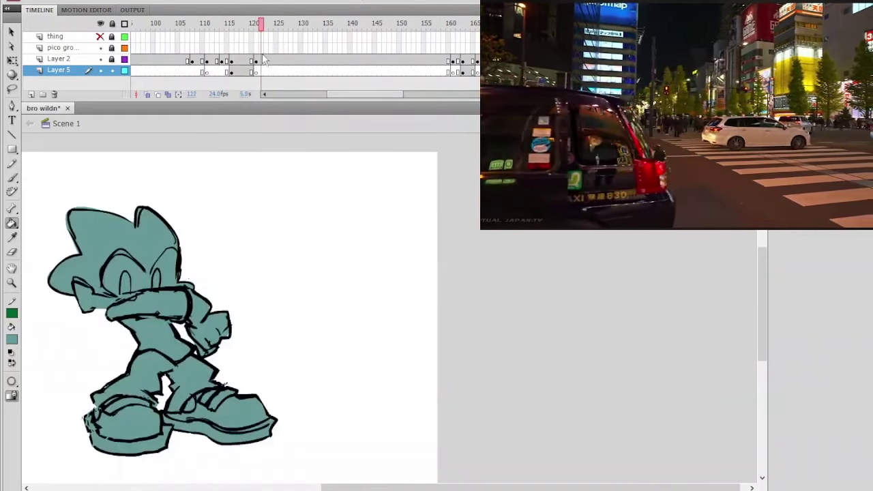
pyautogui.click(214, 24)
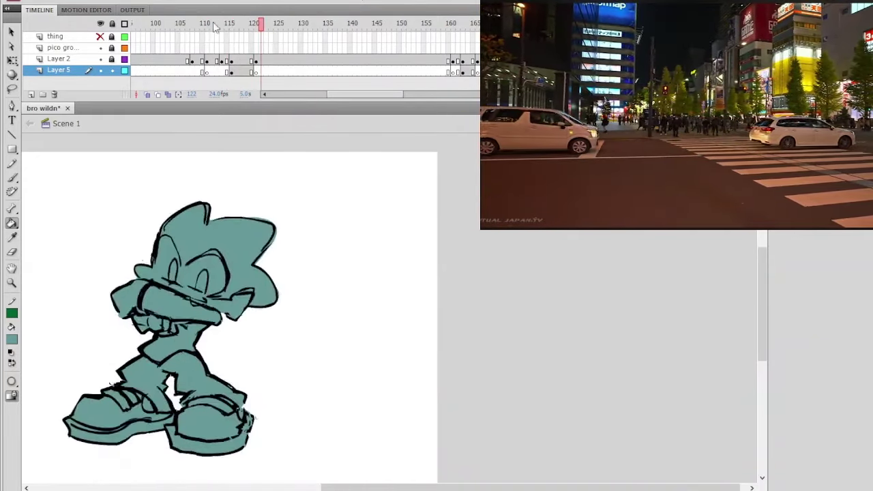
pyautogui.moveTo(214, 26)
pyautogui.mouseDown()
pyautogui.moveTo(212, 34)
pyautogui.moveTo(237, 40)
pyautogui.moveTo(216, 46)
pyautogui.moveTo(225, 51)
pyautogui.mouseUp()
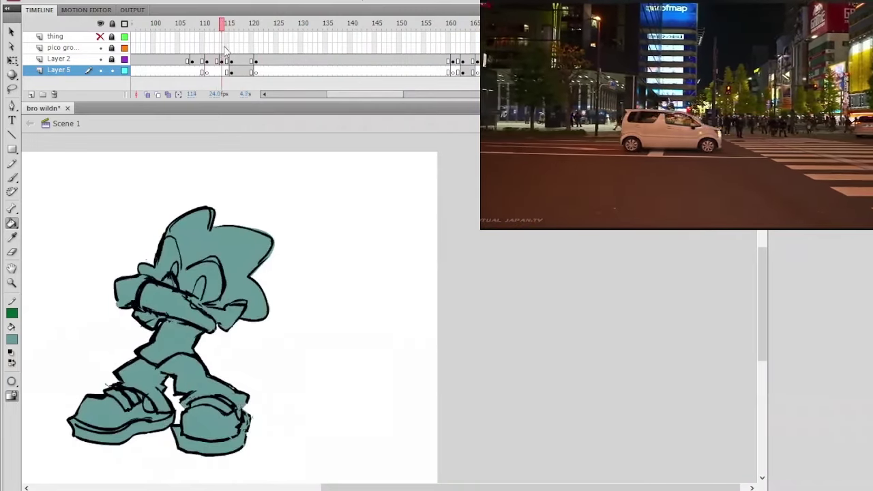
# Step: Unlock Layer 2 and nudge the two shoes on frame 114 slightly closer together
pyautogui.click(12, 32)
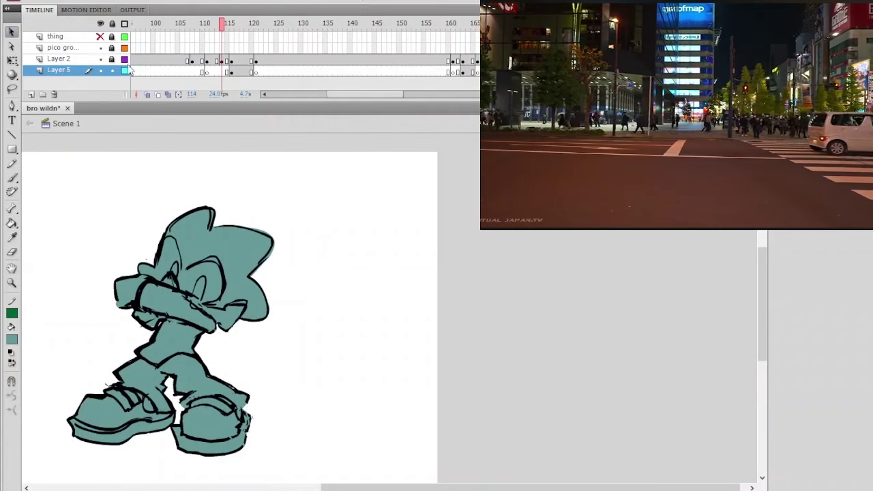
pyautogui.click(179, 267)
pyautogui.click(207, 414)
pyautogui.press('Left')
pyautogui.press('Left')
pyautogui.click(155, 404)
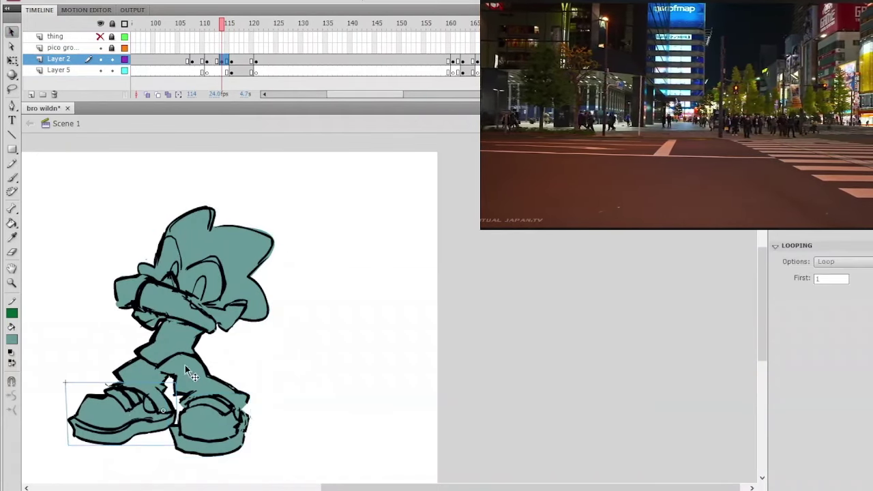
pyautogui.press('Right')
pyautogui.click(291, 255)
# Step: Compare the legs with frame 111 and narrow the leg piece slightly on frame 114 with Free Transform
pyautogui.moveTo(227, 25)
pyautogui.mouseDown()
pyautogui.moveTo(265, 25)
pyautogui.moveTo(202, 25)
pyautogui.moveTo(228, 26)
pyautogui.moveTo(220, 55)
pyautogui.moveTo(207, 56)
pyautogui.moveTo(221, 58)
pyautogui.moveTo(208, 66)
pyautogui.mouseUp()
pyautogui.click(234, 409)
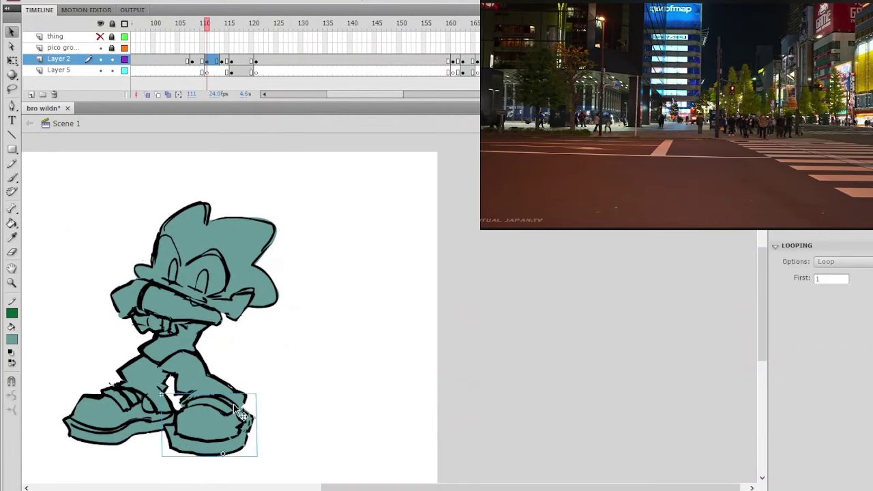
pyautogui.moveTo(209, 26); pyautogui.dragTo(222, 30)
pyautogui.click(233, 394)
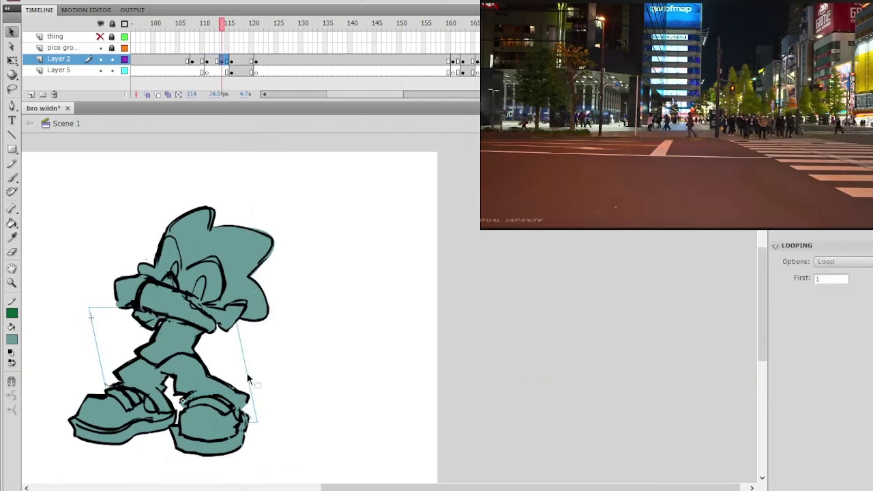
pyautogui.press('q')
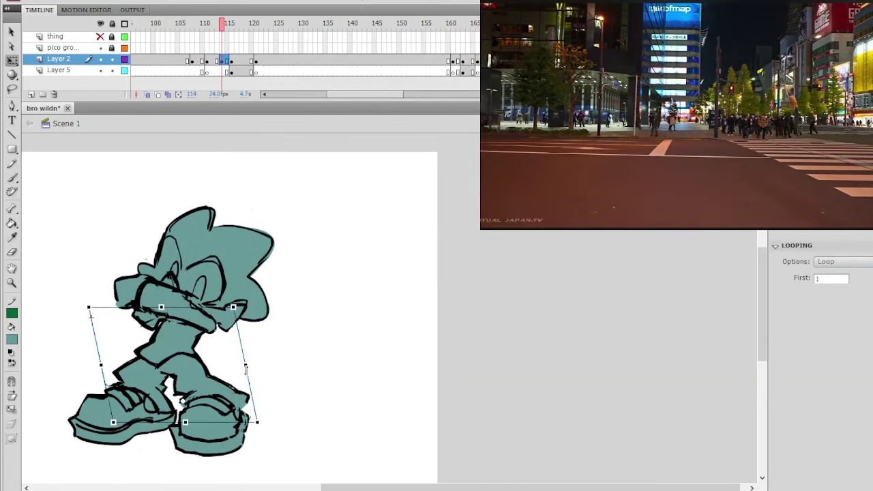
pyautogui.moveTo(246, 368); pyautogui.dragTo(244, 365)
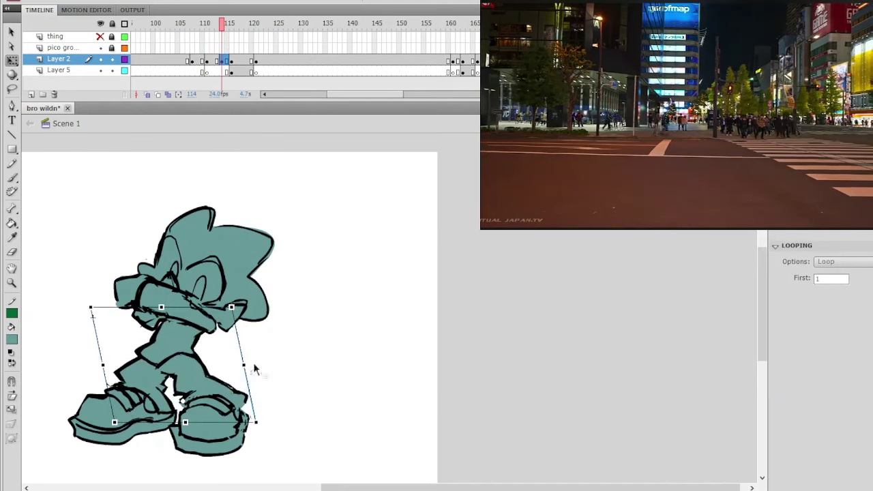
pyautogui.click(254, 368)
# Step: Adjust the width of the character's front shoe on frame 114 with Free Transform, undoing the unwanted adjustments
pyautogui.moveTo(250, 45); pyautogui.dragTo(223, 75)
pyautogui.click(208, 426)
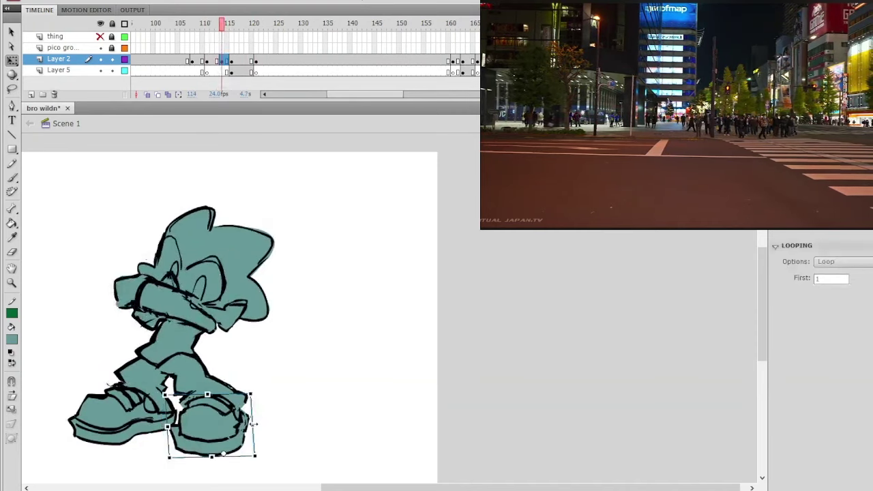
pyautogui.moveTo(254, 424); pyautogui.dragTo(255, 425)
pyautogui.hotkey('ctrl', 'z')
pyautogui.hotkey('ctrl', 'z')
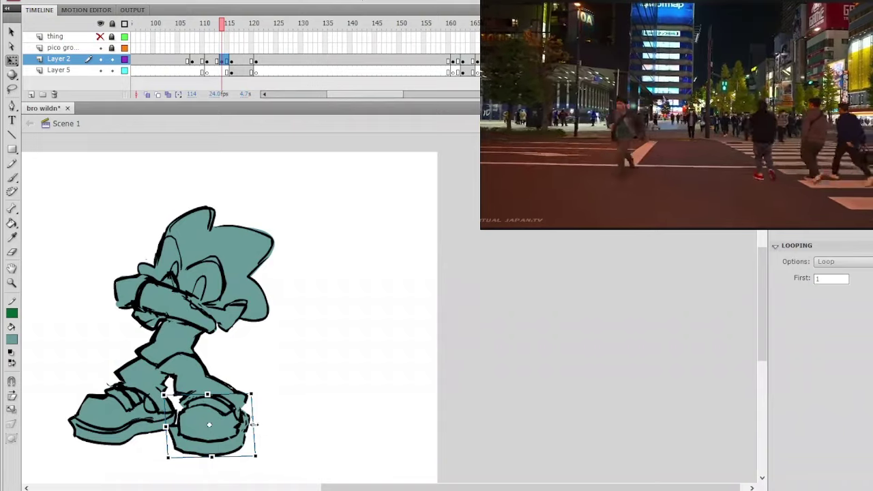
pyautogui.click(268, 413)
# Step: Compare the leg and shoe placement on the Layer 2 drawings at frames 113 and 115
pyautogui.moveTo(224, 27); pyautogui.dragTo(238, 71)
pyautogui.click(217, 60)
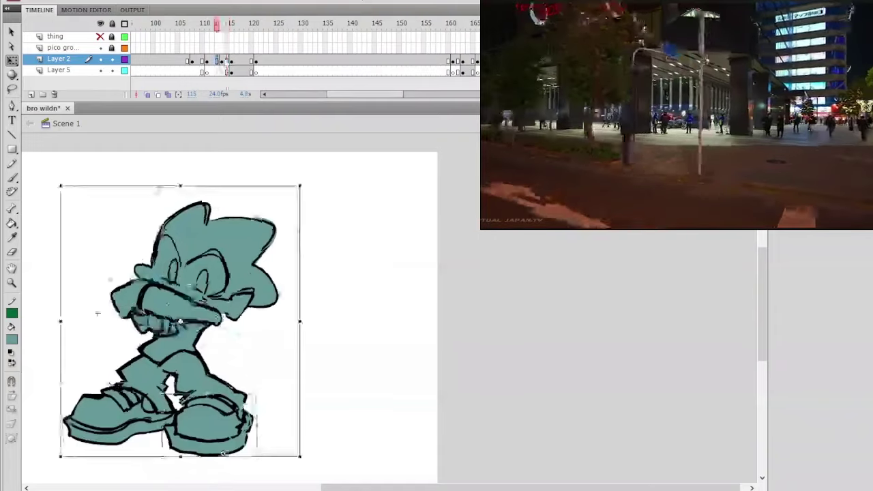
pyautogui.click(226, 61)
pyautogui.click(299, 280)
pyautogui.click(210, 423)
pyautogui.click(287, 362)
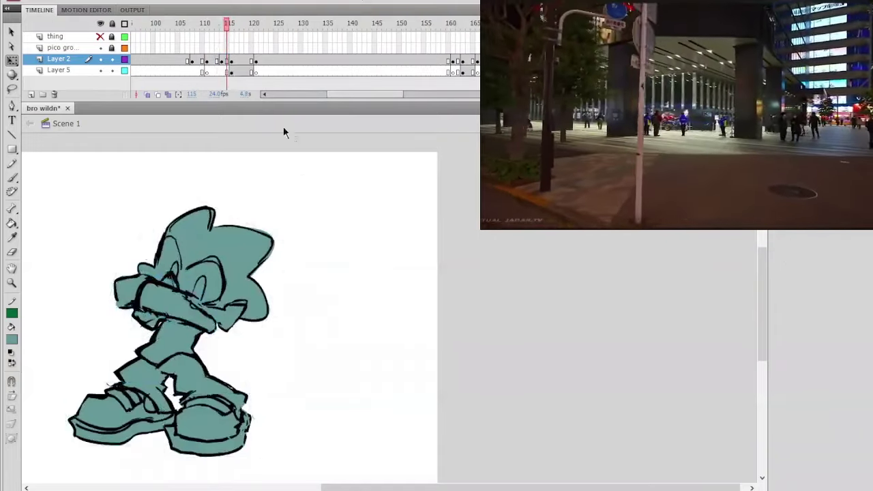
# Step: Play back and scrub the turn repeatedly to examine how the front-facing drawing works between the mirrored poses
pyautogui.moveTo(223, 25); pyautogui.dragTo(256, 52)
pyautogui.press('Return')
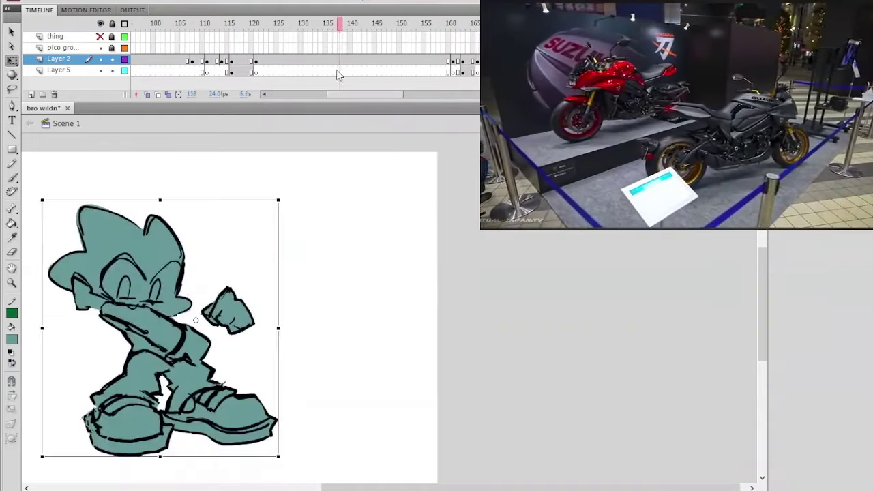
pyautogui.click(199, 61)
pyautogui.press('Return')
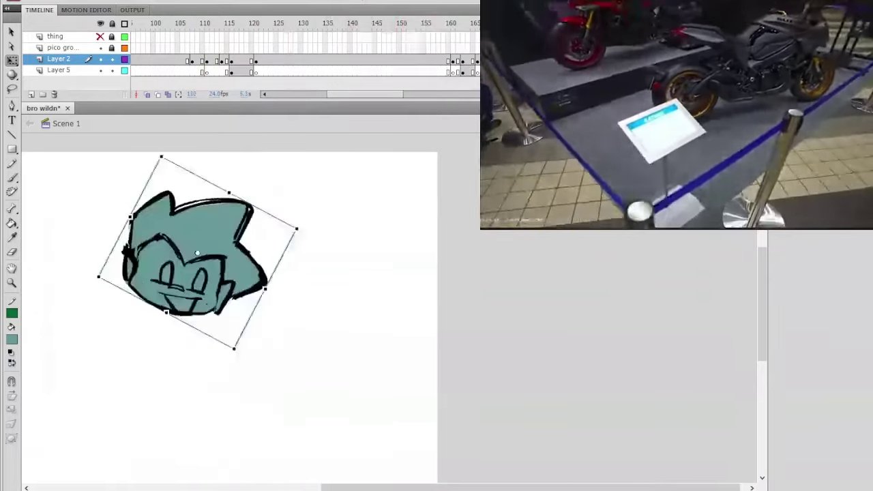
pyautogui.moveTo(460, 69); pyautogui.dragTo(435, 58)
pyautogui.moveTo(424, 24); pyautogui.dragTo(439, 43)
pyautogui.click(418, 36)
pyautogui.click(439, 48)
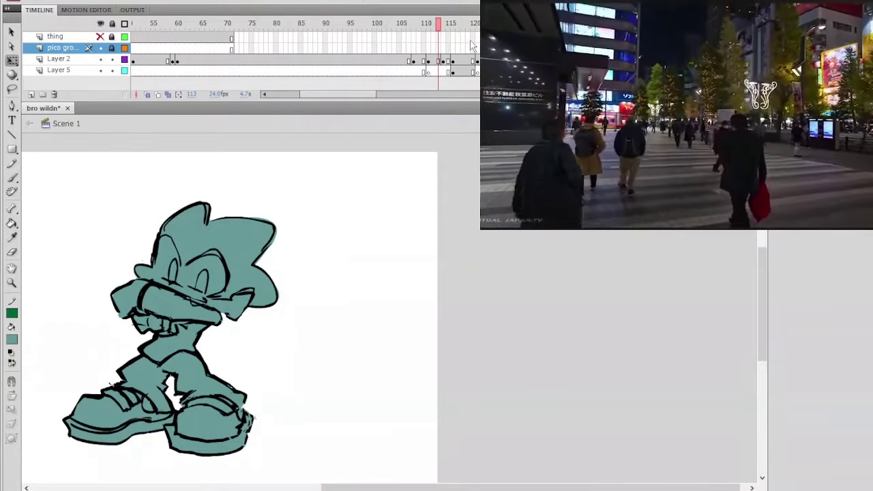
pyautogui.moveTo(434, 28); pyautogui.dragTo(507, 29)
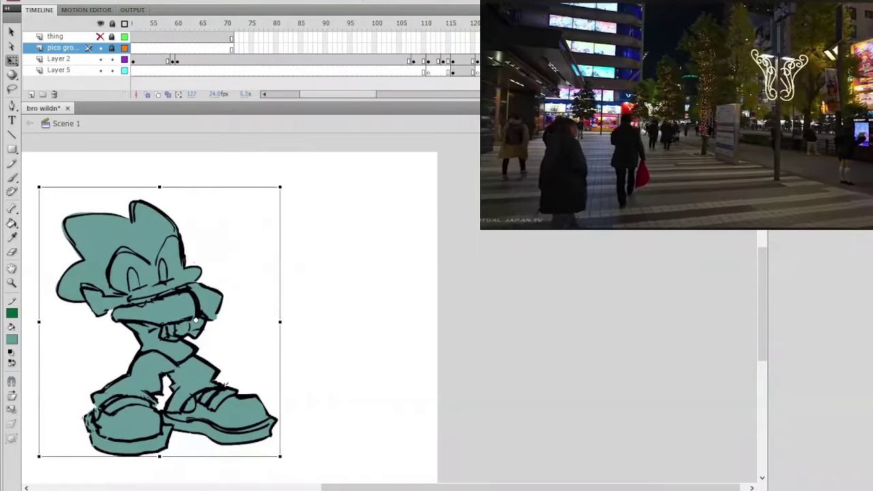
pyautogui.moveTo(418, 28); pyautogui.dragTo(414, 77)
pyautogui.press('Return')
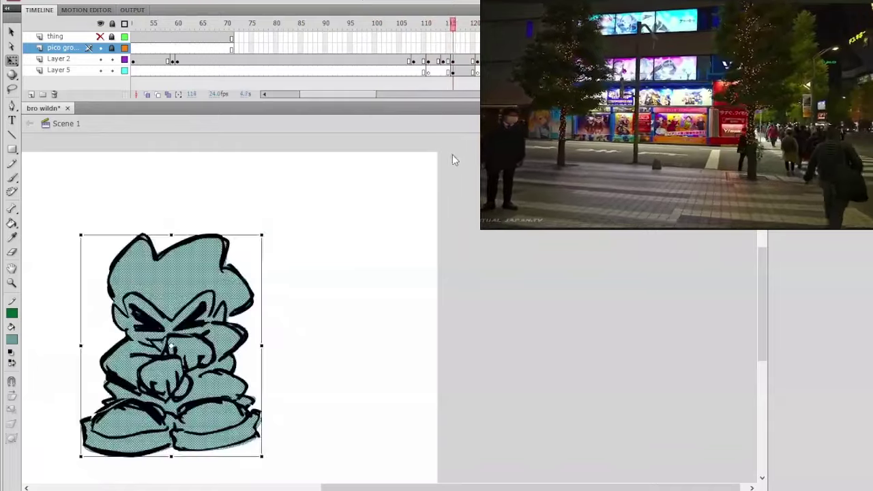
# Step: Insert keyframes at frame 118 on Layer 5 and Layer 2, and return to the front-facing drawing on frame 116
pyautogui.moveTo(463, 25); pyautogui.dragTo(464, 26)
pyautogui.click(469, 71)
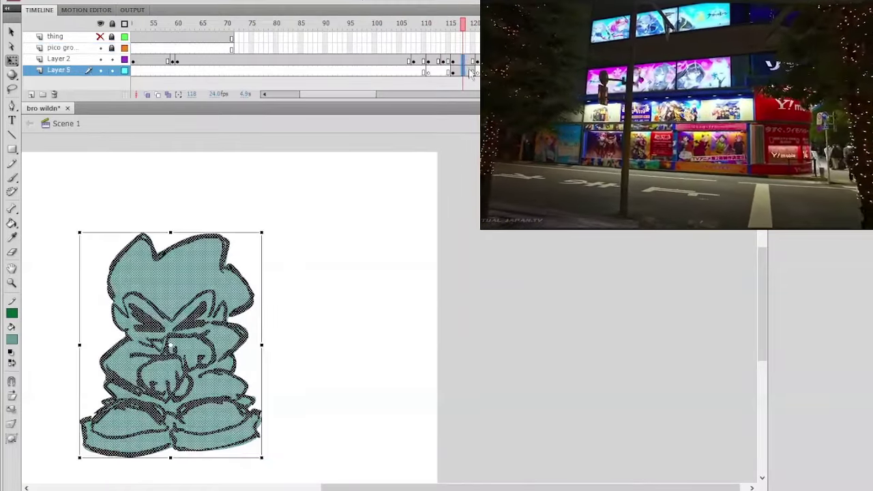
pyautogui.click(452, 60)
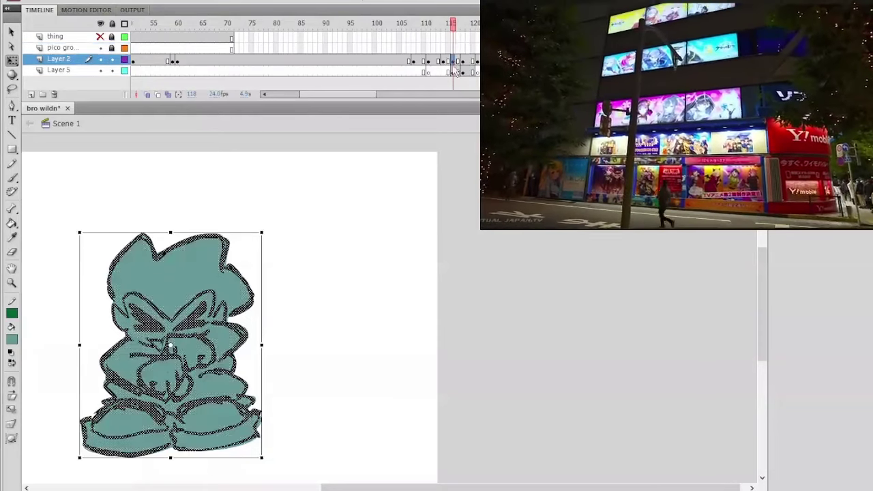
# Step: Lasso the head on frame 116, squash it vertically, widen it slightly and shift it down towards the fists
pyautogui.click(321, 144)
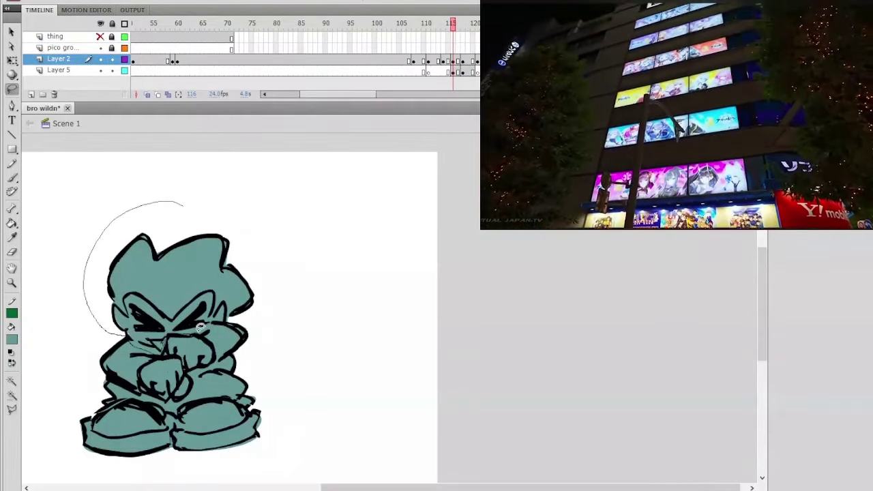
pyautogui.moveTo(229, 317); pyautogui.dragTo(249, 225)
pyautogui.click(14, 62)
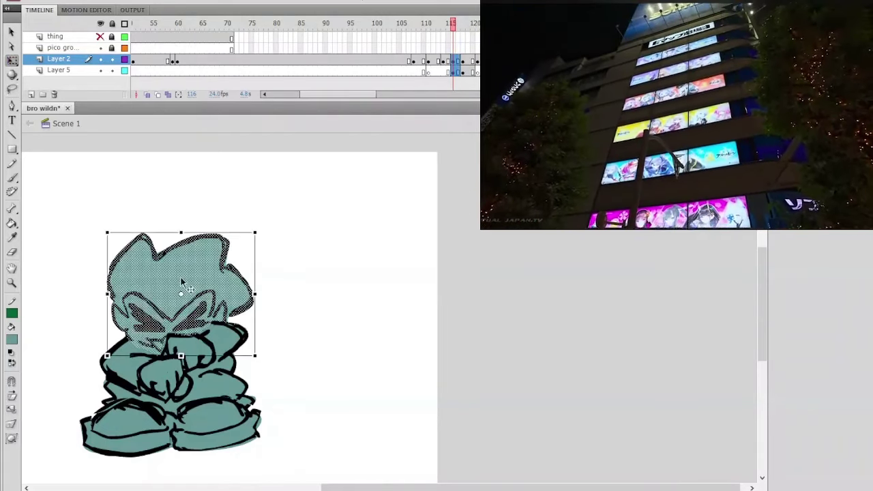
pyautogui.moveTo(180, 293); pyautogui.dragTo(172, 345)
pyautogui.moveTo(180, 232); pyautogui.dragTo(181, 239)
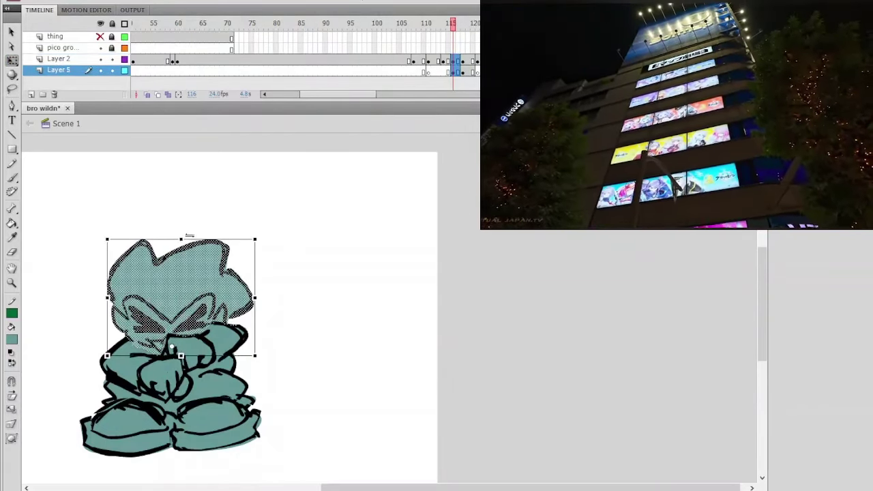
pyautogui.moveTo(257, 297); pyautogui.dragTo(226, 295)
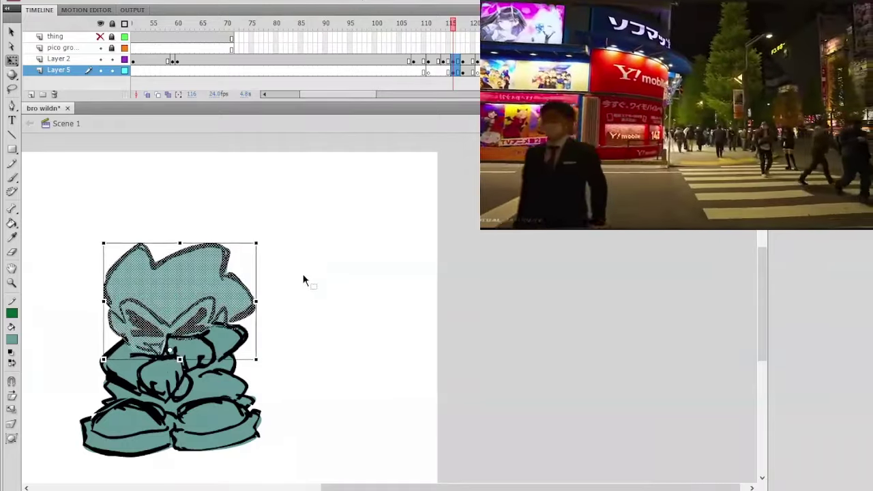
pyautogui.click(231, 208)
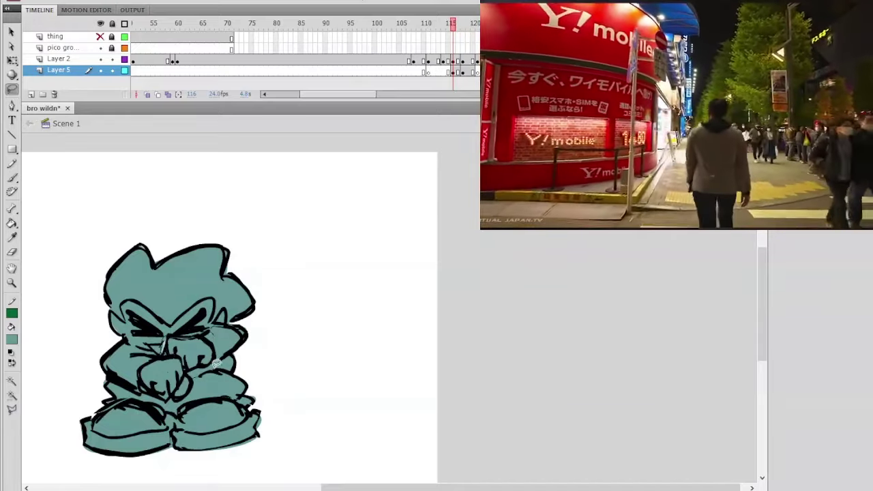
# Step: Lasso the upper fist and its forearm on frame 116, redoing an unwanted selection, and nudge them slightly down
pyautogui.moveTo(215, 363); pyautogui.dragTo(220, 318)
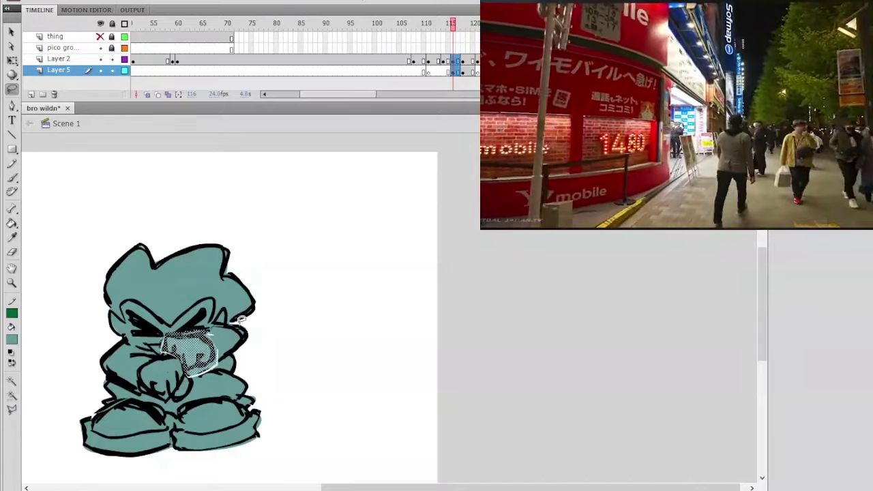
pyautogui.hotkey('ctrl', 'z')
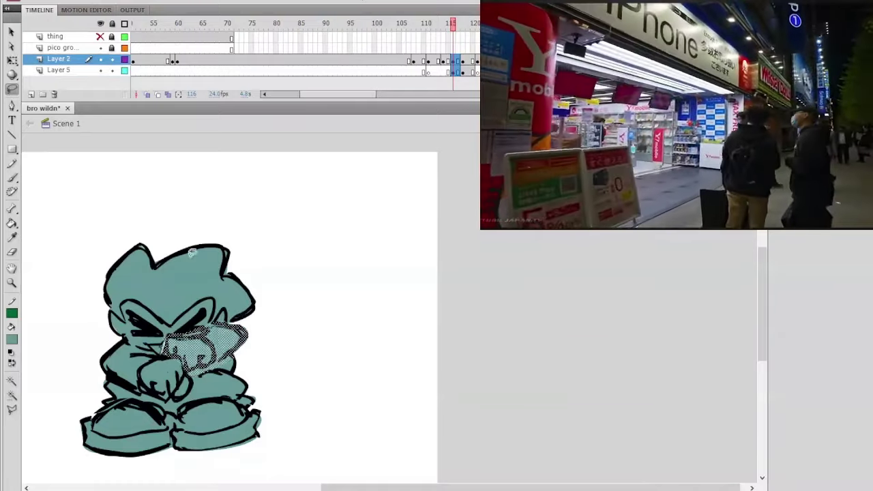
pyautogui.click(11, 59)
pyautogui.moveTo(249, 376); pyautogui.dragTo(249, 376)
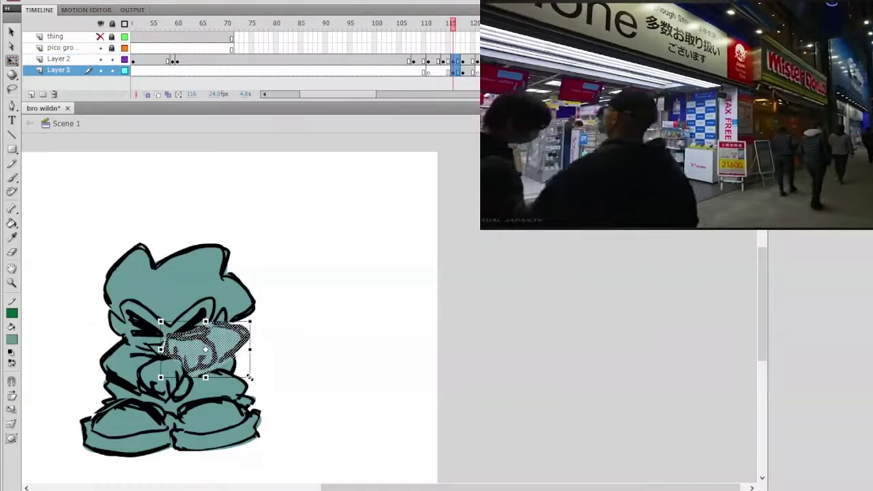
pyautogui.press('Down')
pyautogui.press('Down')
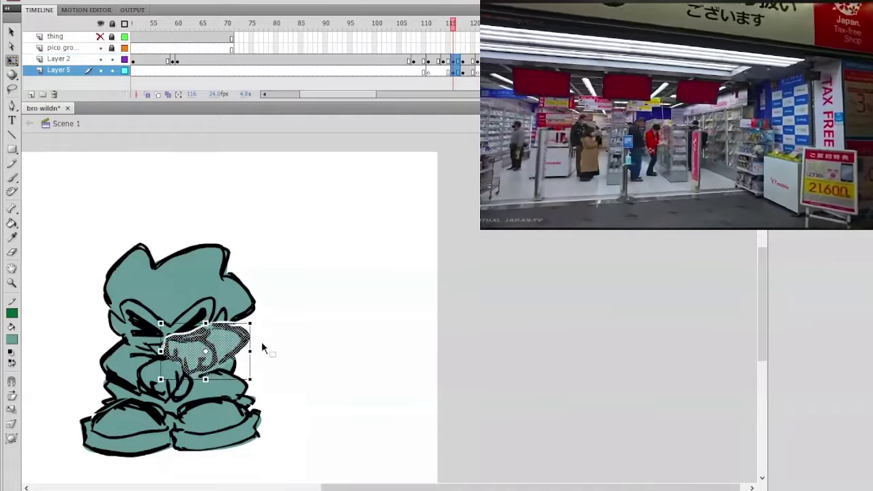
# Step: Lasso the lower fist and its forearm on frame 116, stretch the selection slightly, and shift it a little outward
pyautogui.click(266, 339)
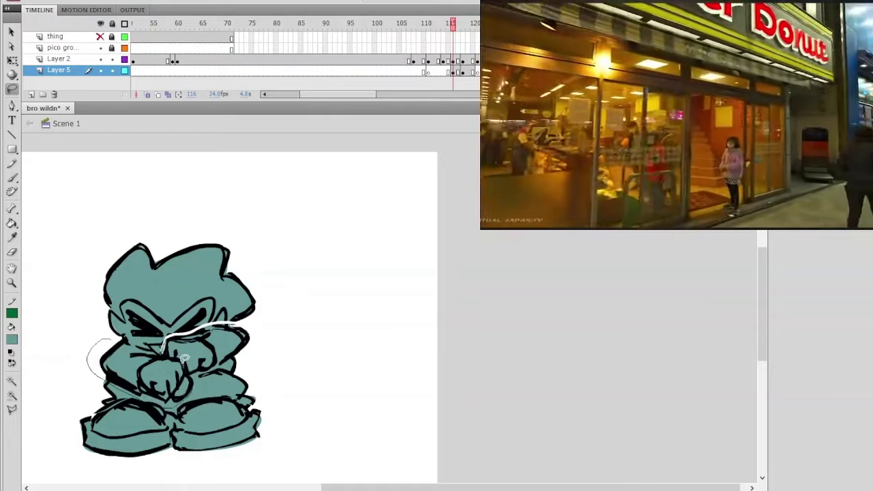
pyautogui.moveTo(121, 330); pyautogui.dragTo(124, 333)
pyautogui.click(11, 61)
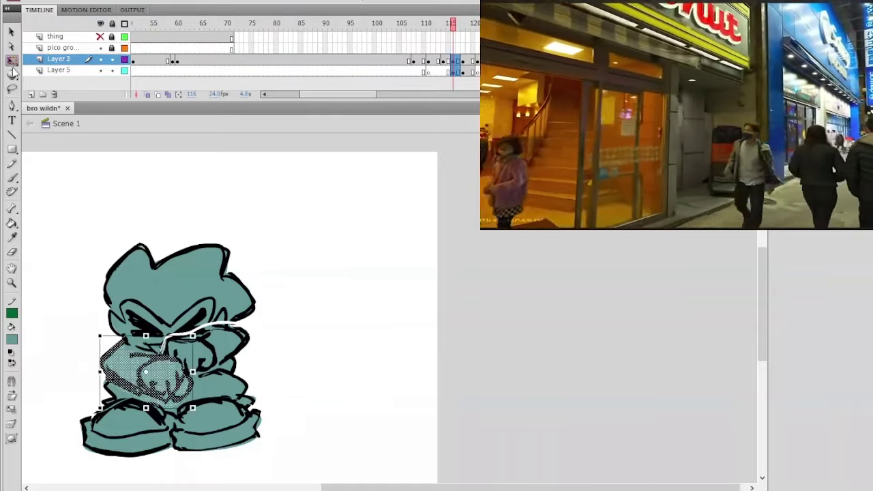
pyautogui.moveTo(197, 410); pyautogui.dragTo(196, 409)
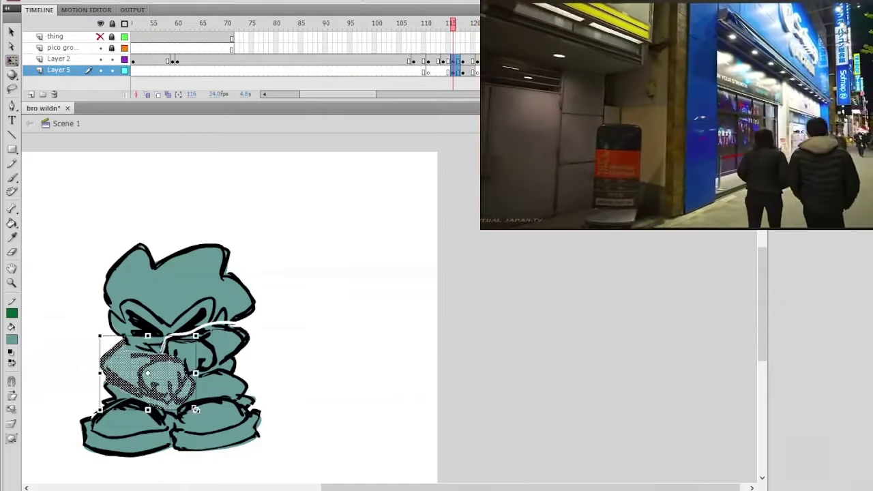
pyautogui.moveTo(99, 334); pyautogui.dragTo(146, 336)
pyautogui.moveTo(196, 375); pyautogui.dragTo(144, 335)
pyautogui.click(363, 223)
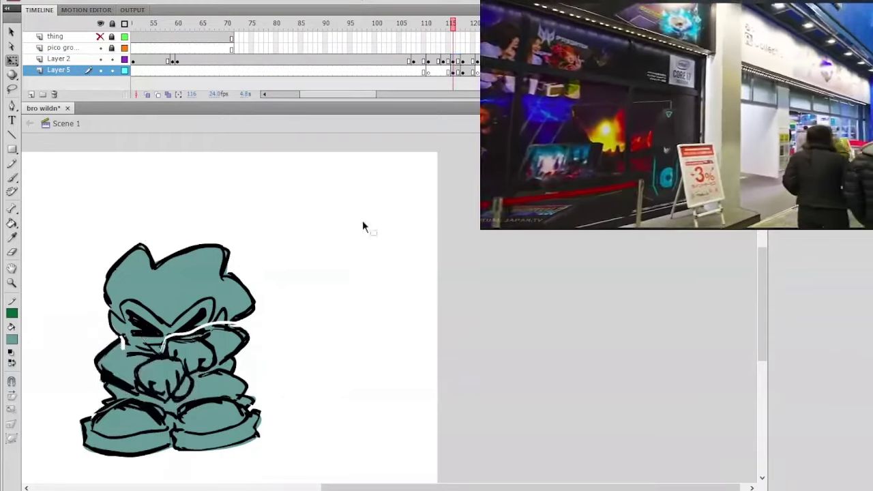
# Step: Preview the turn, return to the front-facing drawing at frame 117, lasso the upper fist and nudge it left
pyautogui.moveTo(457, 29)
pyautogui.mouseDown()
pyautogui.moveTo(466, 34)
pyautogui.moveTo(453, 43)
pyautogui.moveTo(454, 75)
pyautogui.moveTo(443, 89)
pyautogui.mouseUp()
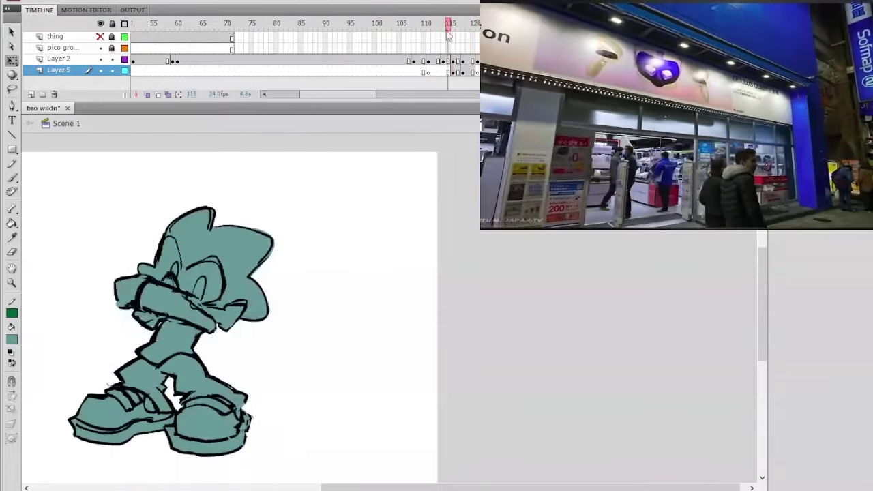
pyautogui.press('Return')
pyautogui.moveTo(485, 60); pyautogui.dragTo(456, 60)
pyautogui.click(457, 61)
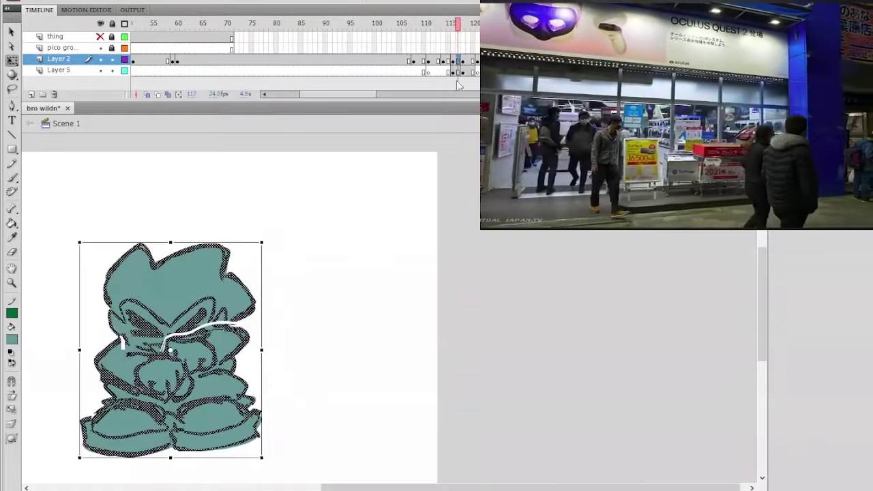
pyautogui.click(353, 195)
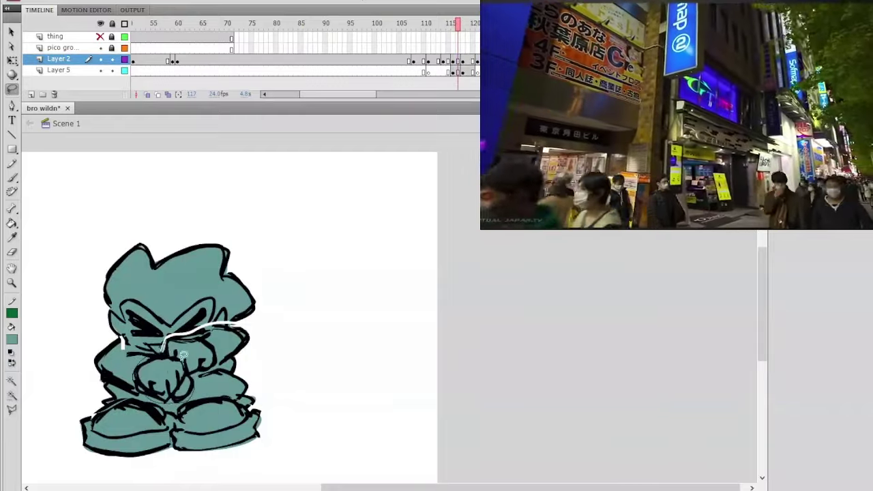
pyautogui.click(183, 355)
pyautogui.moveTo(211, 330); pyautogui.dragTo(188, 329)
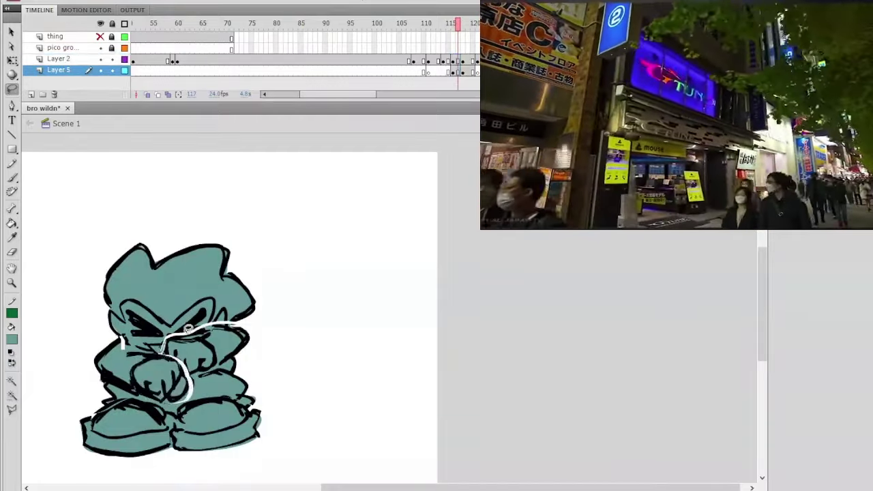
pyautogui.moveTo(206, 370)
pyautogui.mouseDown()
pyautogui.moveTo(218, 352)
pyautogui.moveTo(210, 332)
pyautogui.mouseUp()
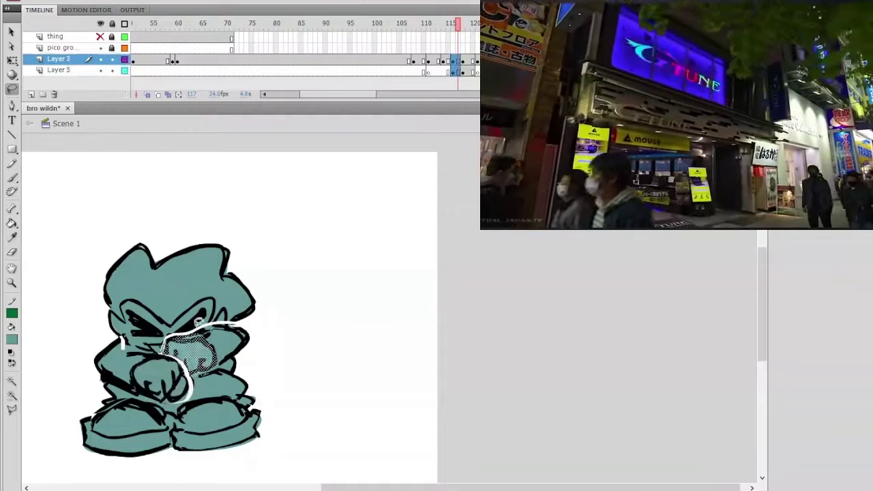
pyautogui.press('Left')
pyautogui.press('Left')
pyautogui.press('Left')
pyautogui.press('Left')
pyautogui.press('Left')
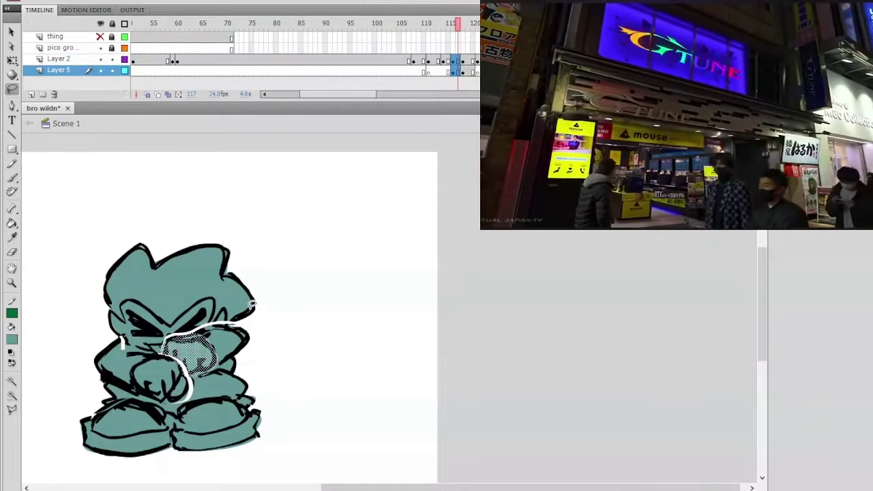
# Step: Lasso the forearm behind the upper fist, rotate it slightly clockwise, and nudge it left to meet the fist
pyautogui.moveTo(254, 315)
pyautogui.mouseDown()
pyautogui.moveTo(220, 320)
pyautogui.moveTo(212, 343)
pyautogui.moveTo(221, 366)
pyautogui.moveTo(259, 323)
pyautogui.mouseUp()
pyautogui.click(11, 61)
pyautogui.press('Left')
pyautogui.press('Left')
pyautogui.press('Left')
pyautogui.press('Left')
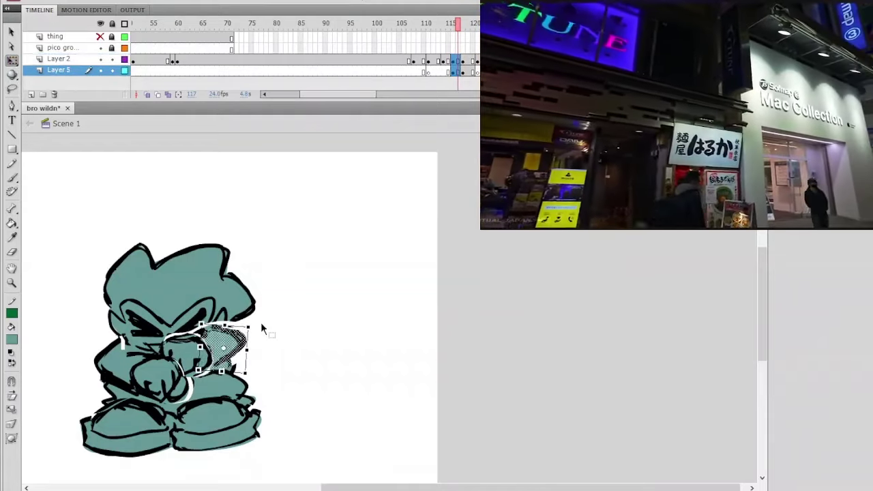
pyautogui.click(325, 242)
# Step: Preview the turn, lasso the head on frame 116, and tilt it slightly clockwise around a pivot at the chin
pyautogui.moveTo(465, 26)
pyautogui.mouseDown()
pyautogui.moveTo(492, 34)
pyautogui.moveTo(430, 41)
pyautogui.moveTo(454, 98)
pyautogui.mouseUp()
pyautogui.press('Return')
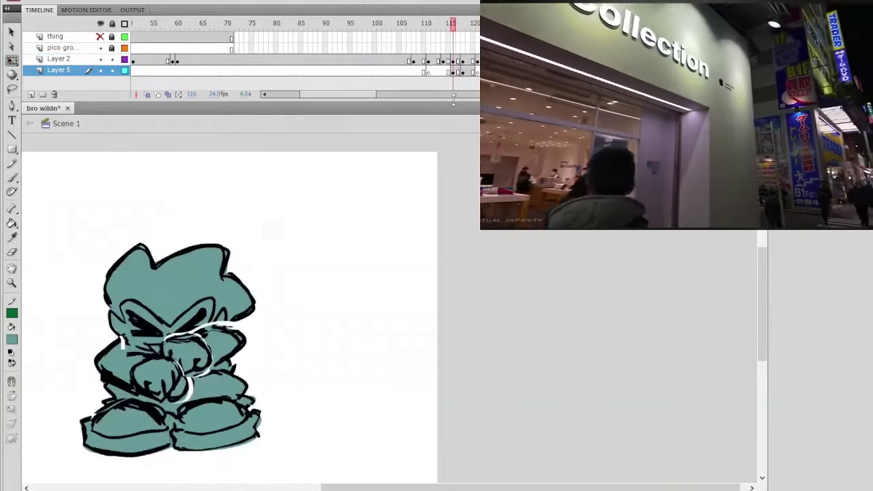
pyautogui.click(12, 89)
pyautogui.moveTo(181, 227)
pyautogui.mouseDown()
pyautogui.moveTo(84, 260)
pyautogui.moveTo(106, 326)
pyautogui.moveTo(129, 344)
pyautogui.moveTo(165, 347)
pyautogui.mouseUp()
pyautogui.moveTo(249, 325); pyautogui.dragTo(240, 204)
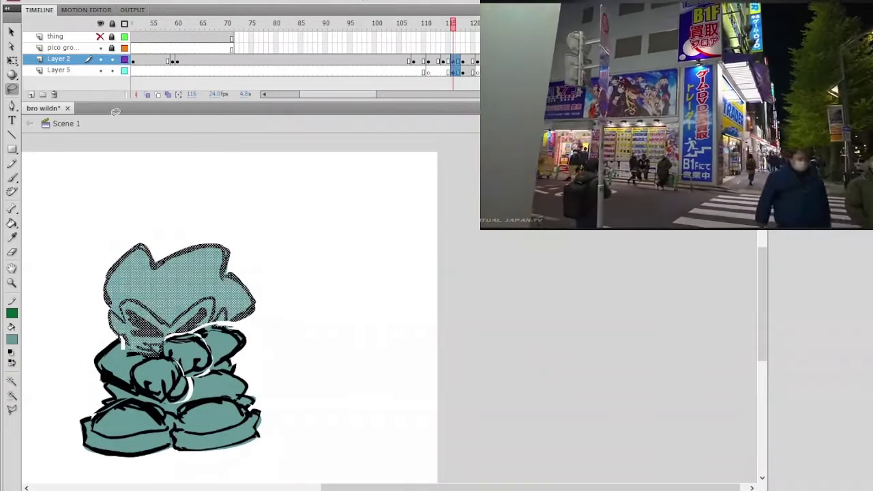
pyautogui.click(13, 60)
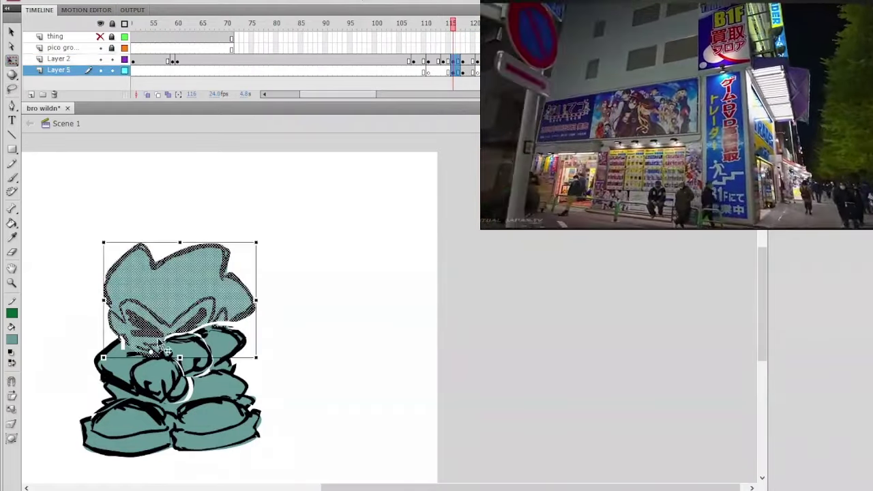
pyautogui.moveTo(263, 238); pyautogui.dragTo(276, 248)
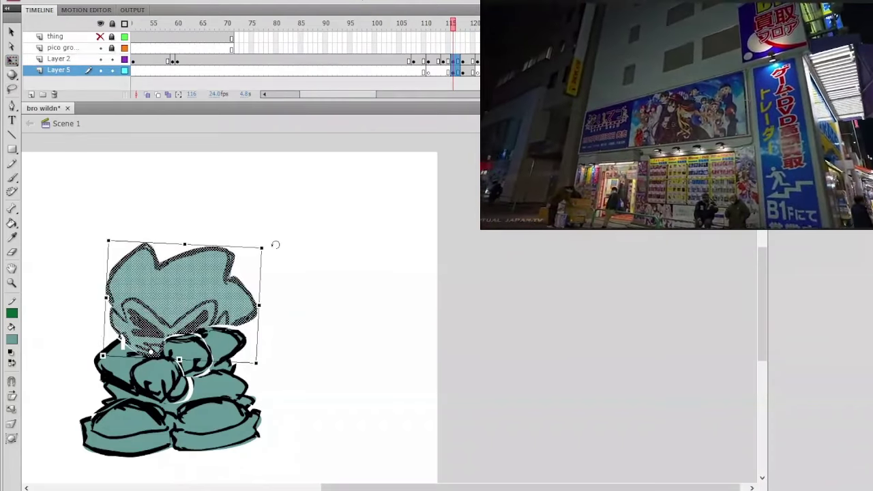
pyautogui.click(286, 237)
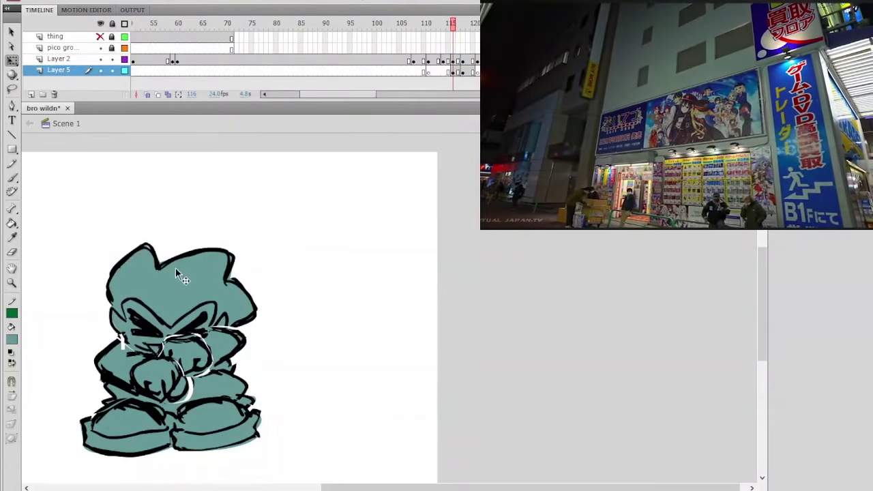
# Step: Lasso the legs and shoes on frame 116, redoing the selection, squash them slightly downward and widen them a little on both sides
pyautogui.click(13, 89)
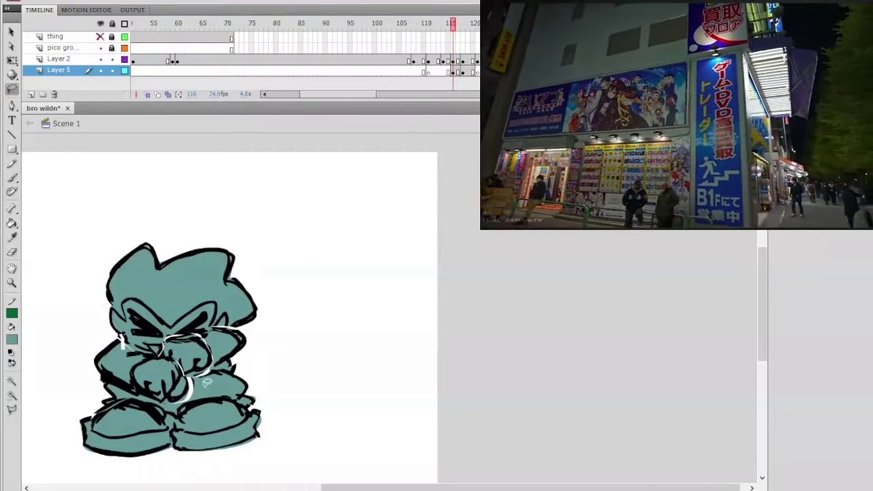
pyautogui.moveTo(165, 405)
pyautogui.mouseDown()
pyautogui.moveTo(147, 394)
pyautogui.moveTo(89, 403)
pyautogui.moveTo(95, 410)
pyautogui.mouseUp()
pyautogui.click(281, 356)
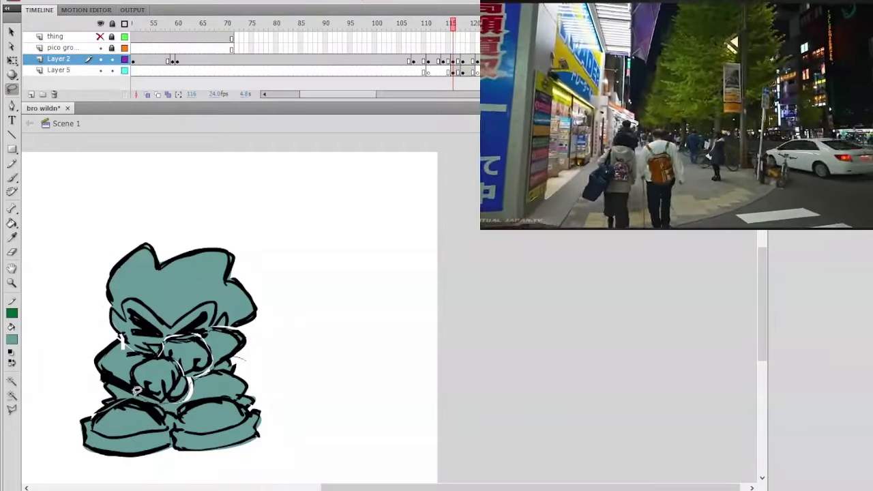
pyautogui.moveTo(193, 471); pyautogui.dragTo(249, 364)
pyautogui.click(13, 61)
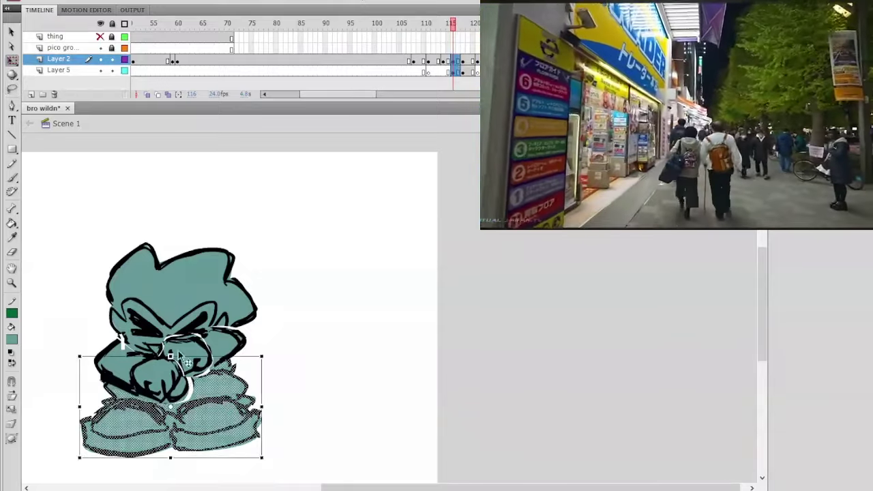
pyautogui.moveTo(170, 355); pyautogui.dragTo(170, 359)
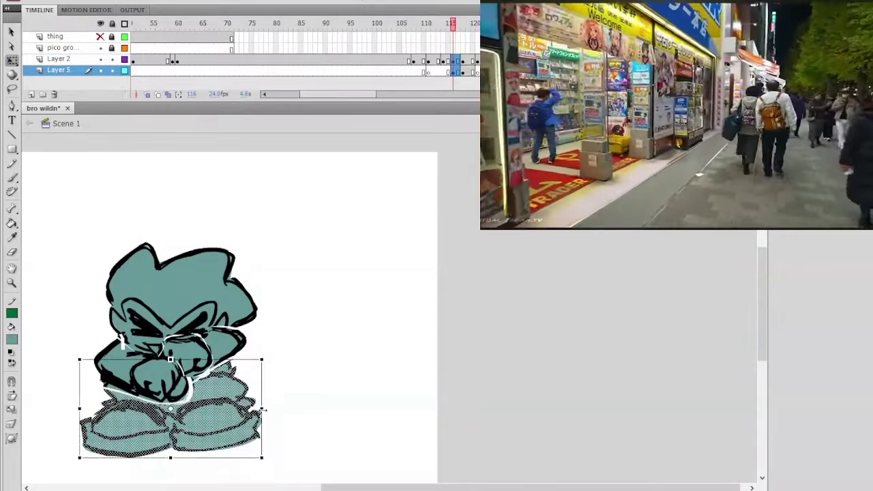
pyautogui.moveTo(263, 409); pyautogui.dragTo(264, 409)
pyautogui.moveTo(78, 409); pyautogui.dragTo(76, 409)
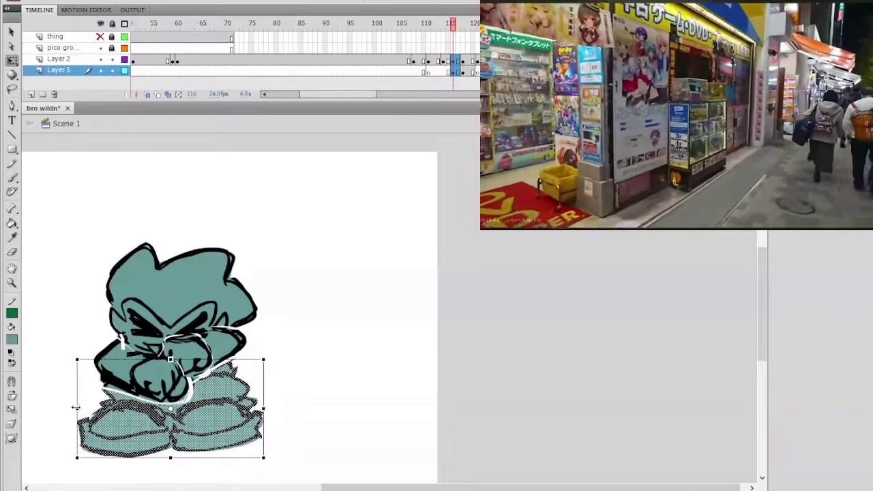
# Step: Move the two feet of the crouched pose on frame 116 slightly closer together
pyautogui.click(277, 330)
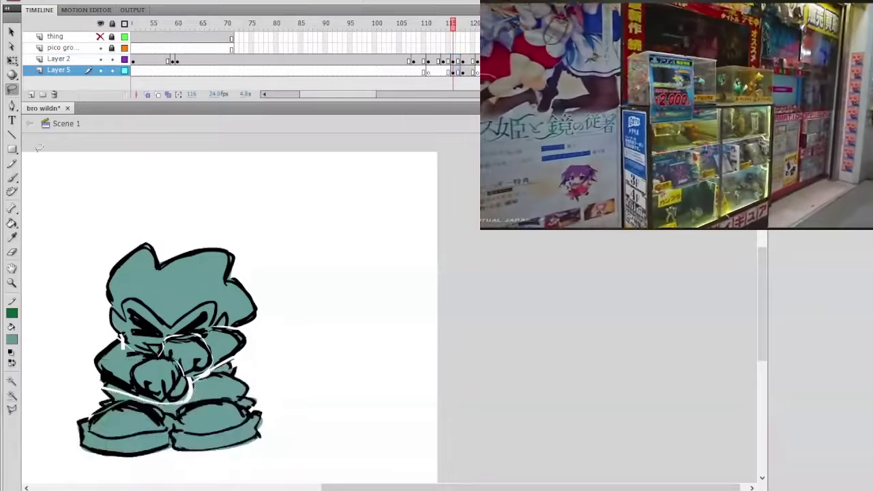
pyautogui.moveTo(175, 435); pyautogui.dragTo(87, 383)
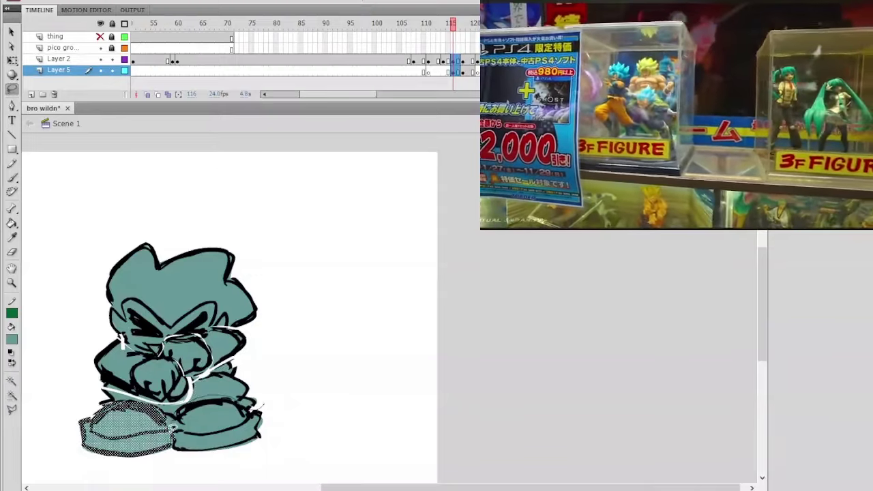
pyautogui.moveTo(172, 427)
pyautogui.mouseDown()
pyautogui.moveTo(235, 466)
pyautogui.moveTo(275, 401)
pyautogui.mouseUp()
pyautogui.press('Left')
pyautogui.press('Left')
pyautogui.press('Left')
pyautogui.press('Left')
pyautogui.click(281, 374)
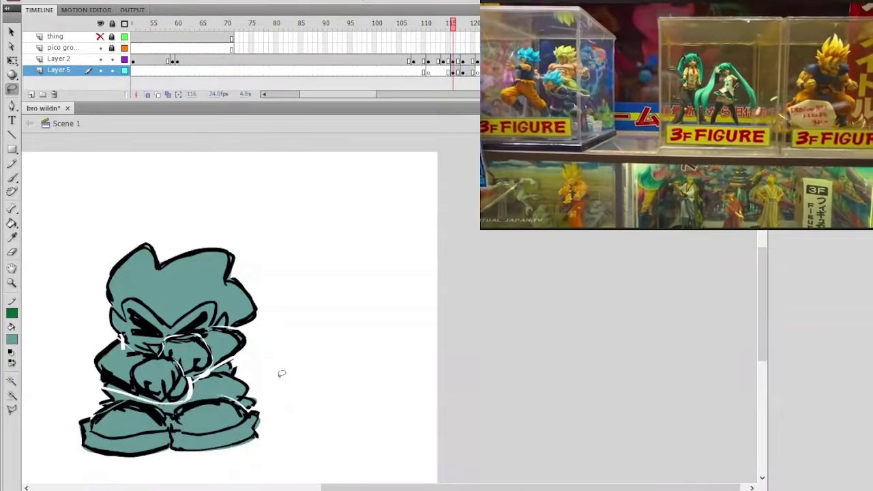
# Step: Remove the surplus frames around frame 113 on Layer 2 and Layer 5, and play the animation to check the timing
pyautogui.click(437, 26)
pyautogui.press('Return')
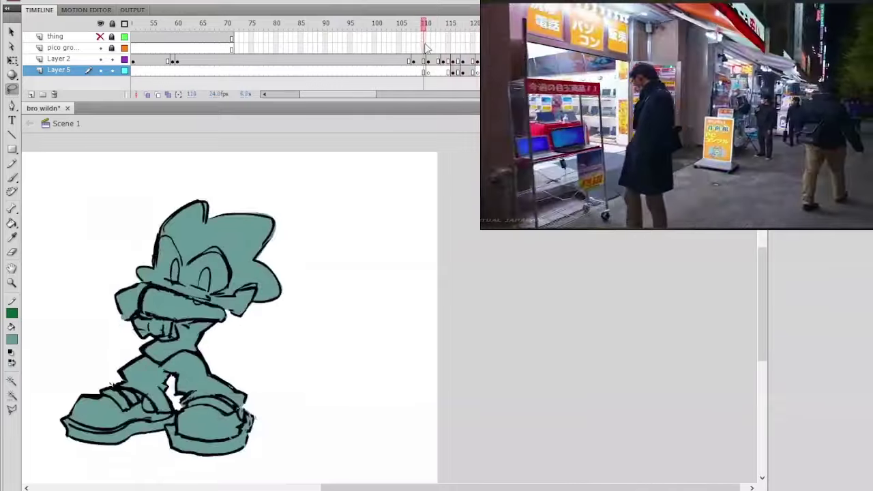
pyautogui.click(440, 61)
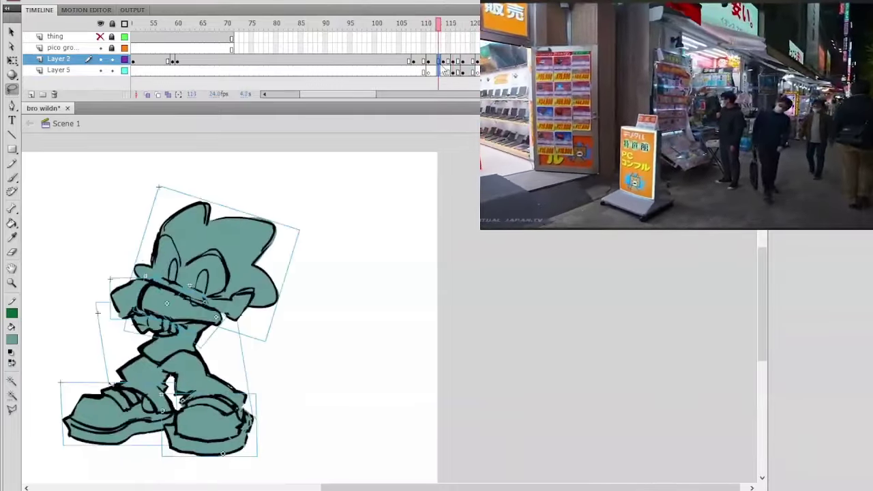
pyautogui.hotkey('shift', 'F5')
pyautogui.click(449, 71)
pyautogui.moveTo(443, 60); pyautogui.dragTo(444, 71)
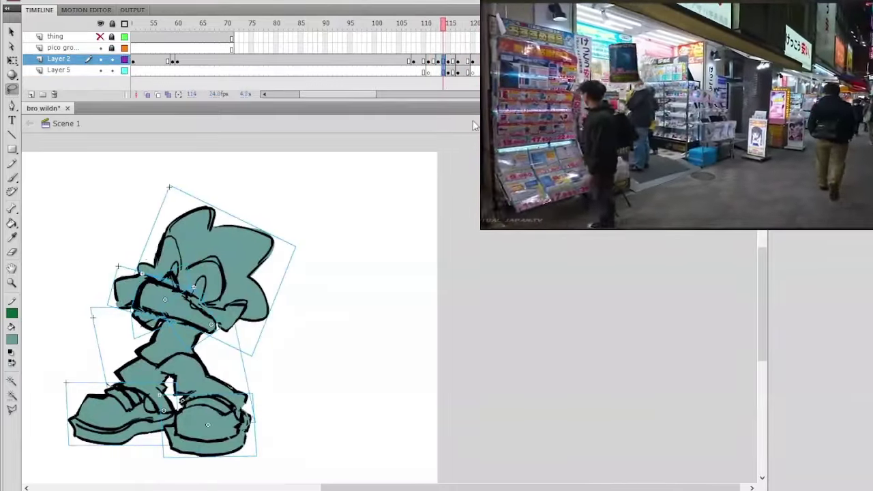
pyautogui.press('Return')
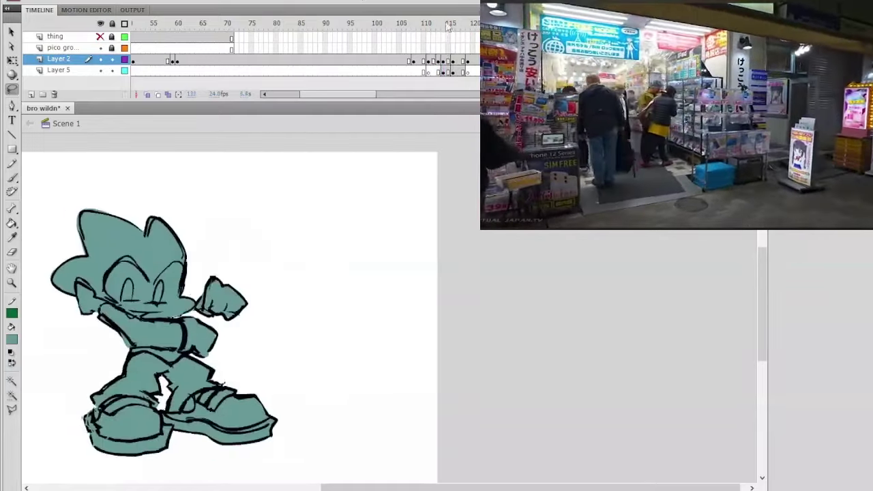
# Step: Remove one more frame just before frame 111 on Layer 2 and Layer 5 after replaying the motion
pyautogui.hotkey('ctrl', 'alt', 't')
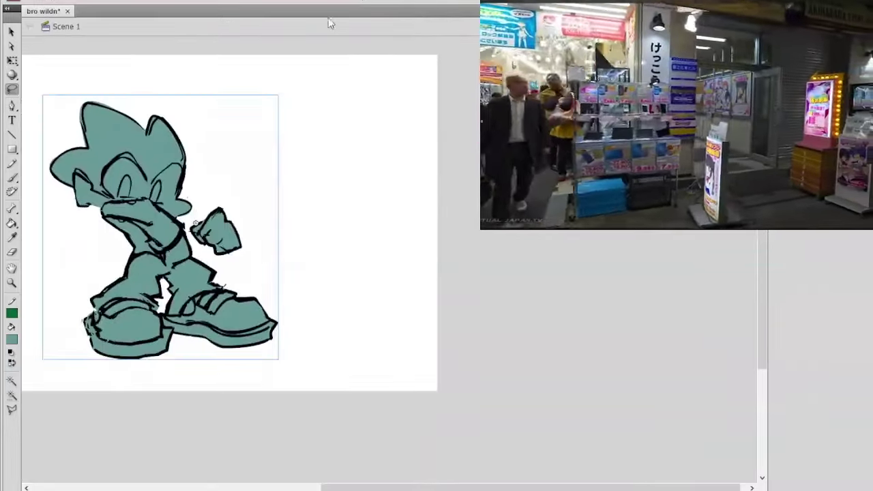
pyautogui.hotkey('ctrl', 'alt', 't')
pyautogui.click(398, 27)
pyautogui.press('Return')
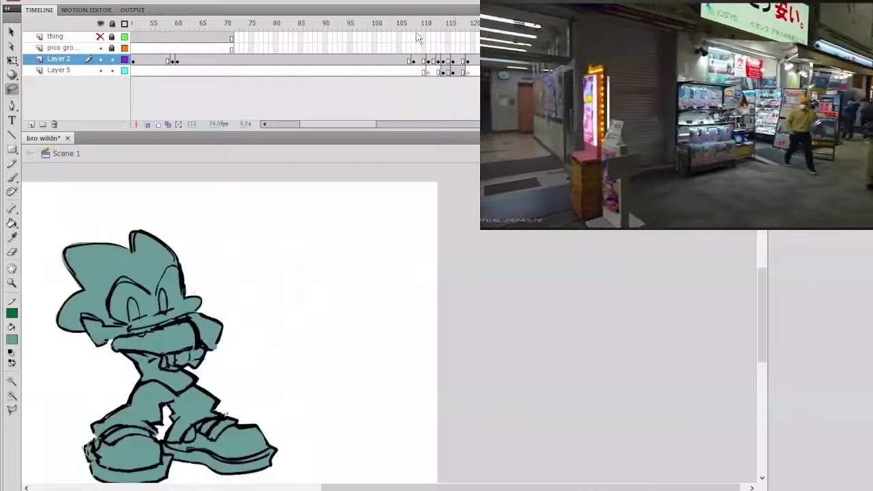
pyautogui.moveTo(456, 89); pyautogui.dragTo(430, 71)
pyautogui.press('Return')
pyautogui.click(428, 81)
pyautogui.hotkey('shift', 'F5')
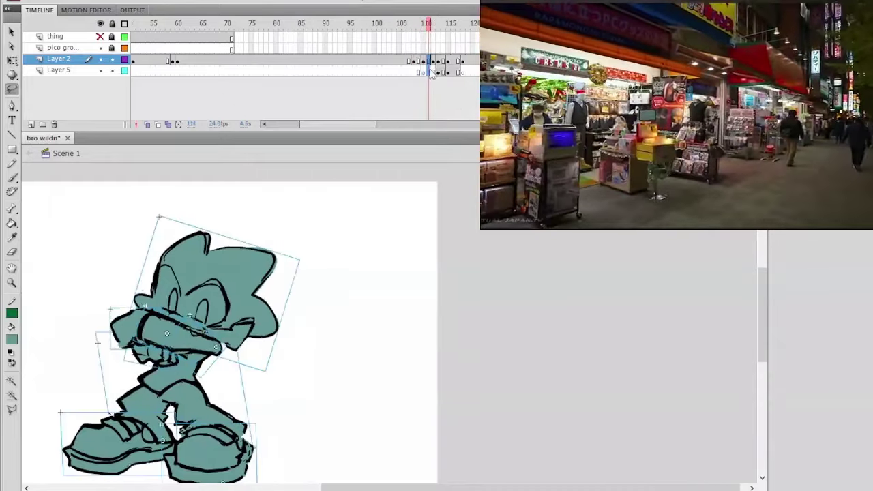
# Step: Remove frame 117 from Layer 2 and Layer 5 and play back the shortened crouch
pyautogui.click(431, 108)
pyautogui.moveTo(428, 27)
pyautogui.mouseDown()
pyautogui.moveTo(420, 29)
pyautogui.moveTo(455, 53)
pyautogui.moveTo(425, 50)
pyautogui.moveTo(447, 57)
pyautogui.moveTo(410, 62)
pyautogui.moveTo(446, 76)
pyautogui.moveTo(466, 68)
pyautogui.mouseUp()
pyautogui.moveTo(462, 23)
pyautogui.mouseDown()
pyautogui.moveTo(398, 24)
pyautogui.moveTo(456, 24)
pyautogui.mouseUp()
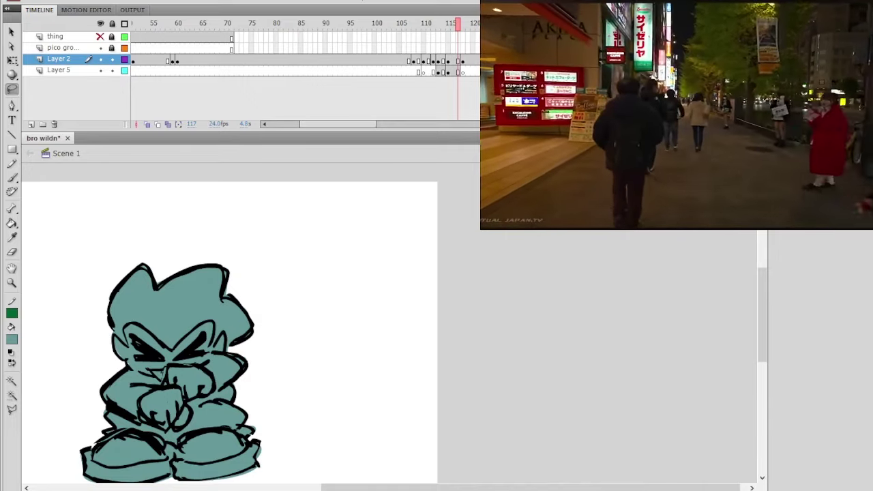
pyautogui.moveTo(454, 26)
pyautogui.mouseDown()
pyautogui.moveTo(430, 29)
pyautogui.moveTo(487, 41)
pyautogui.moveTo(439, 32)
pyautogui.mouseUp()
pyautogui.click(487, 59)
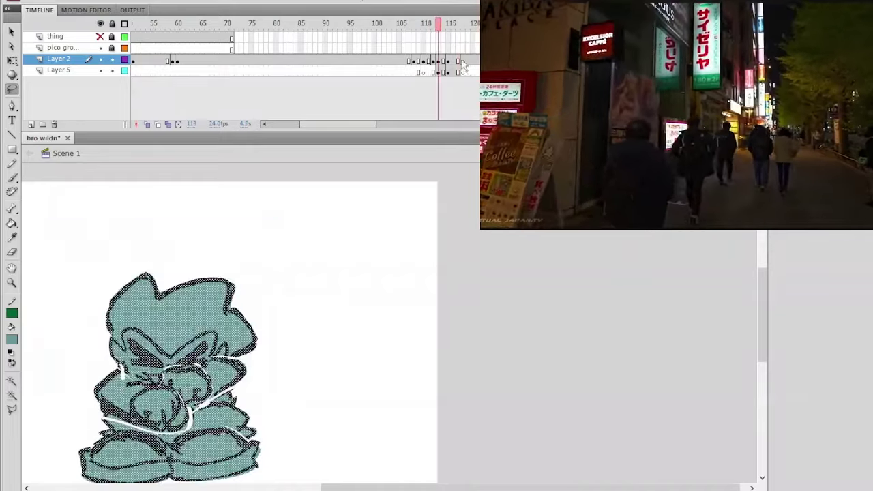
pyautogui.click(462, 71)
pyautogui.click(459, 72)
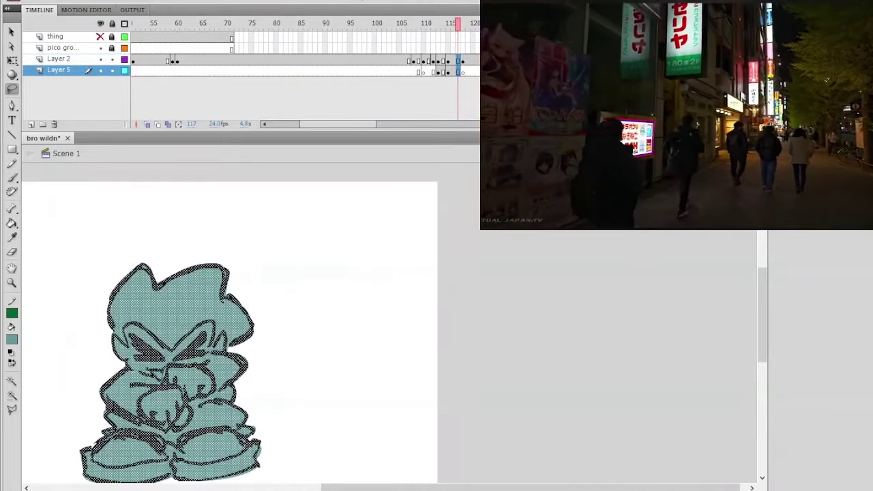
pyautogui.hotkey('shift', 'F5')
pyautogui.moveTo(405, 26); pyautogui.dragTo(430, 26)
pyautogui.press('Return')
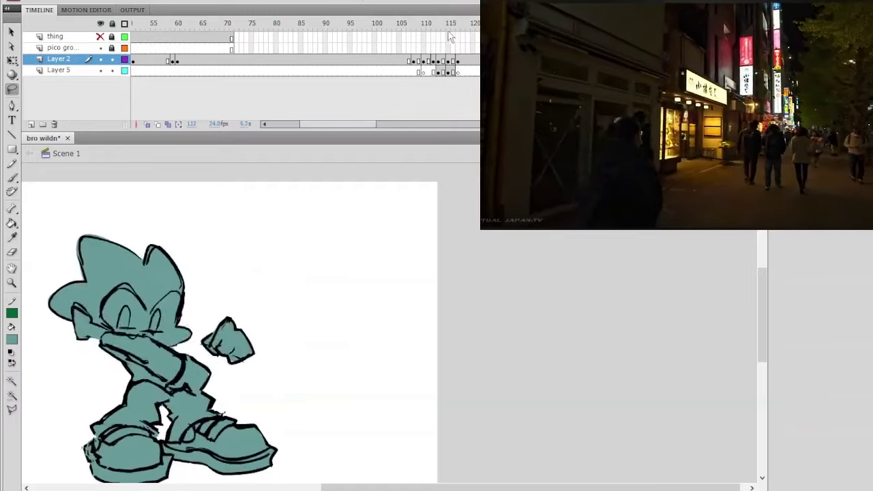
pyautogui.moveTo(435, 30)
pyautogui.mouseDown()
pyautogui.moveTo(448, 30)
pyautogui.moveTo(452, 42)
pyautogui.mouseUp()
pyautogui.press('Return')
# Step: Select the crouched drawing on frames 115 and 116 of both layers and transform it slightly with the pivot at its feet
pyautogui.click(445, 28)
pyautogui.click(450, 62)
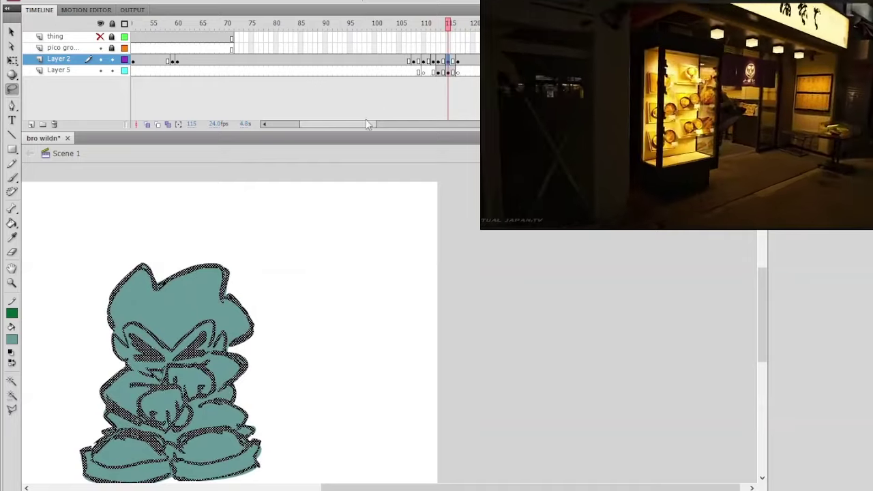
pyautogui.moveTo(448, 72); pyautogui.dragTo(453, 62)
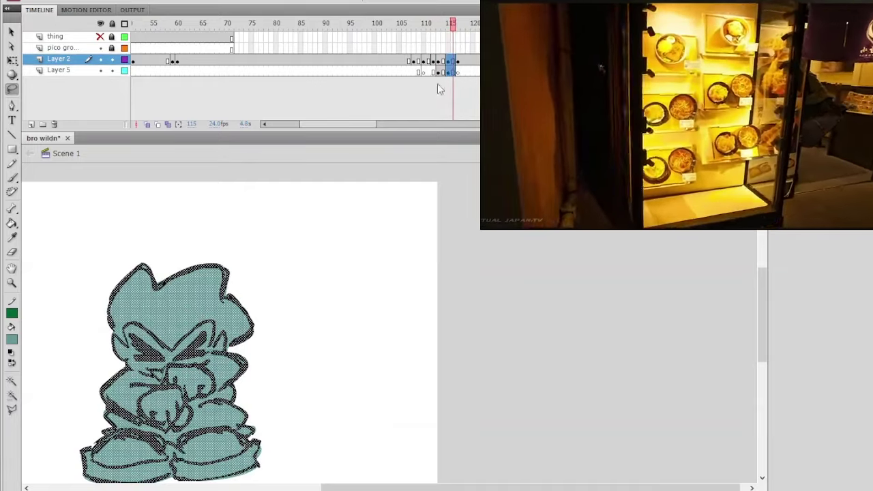
pyautogui.click(12, 61)
pyautogui.moveTo(171, 375); pyautogui.dragTo(177, 472)
pyautogui.press('space')
pyautogui.moveTo(229, 392); pyautogui.dragTo(244, 359)
pyautogui.moveTo(235, 229); pyautogui.dragTo(230, 229)
pyautogui.click(262, 208)
# Step: Replay the motion, extend Layer 2 and Layer 5 by one frame after frame 112, and select frame 113 on Layer 2
pyautogui.click(415, 24)
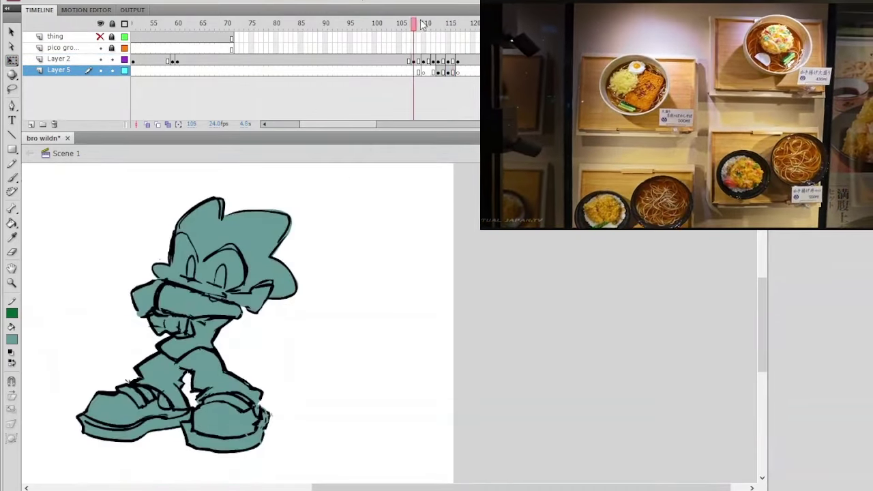
pyautogui.press('Return')
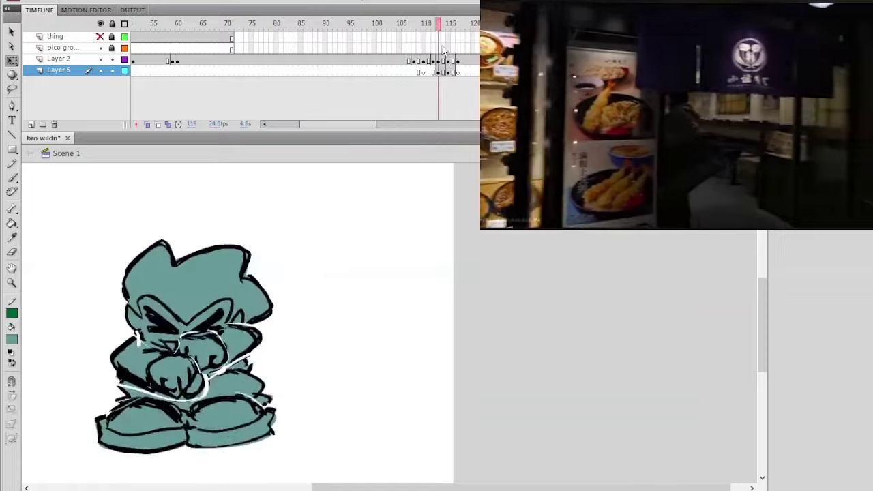
pyautogui.click(426, 26)
pyautogui.moveTo(426, 27); pyautogui.dragTo(429, 58)
pyautogui.moveTo(437, 71); pyautogui.dragTo(436, 99)
pyautogui.hotkey('ctrl', 'a')
pyautogui.click(437, 99)
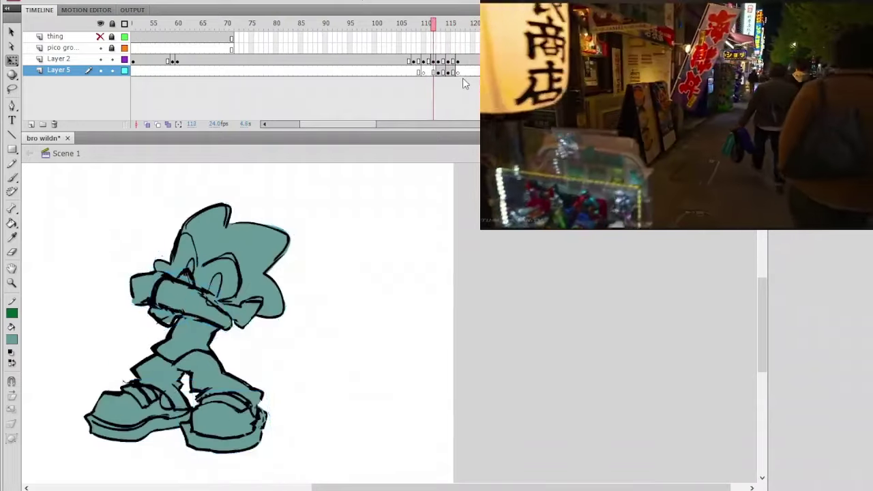
pyautogui.press('F5')
pyautogui.click(450, 60)
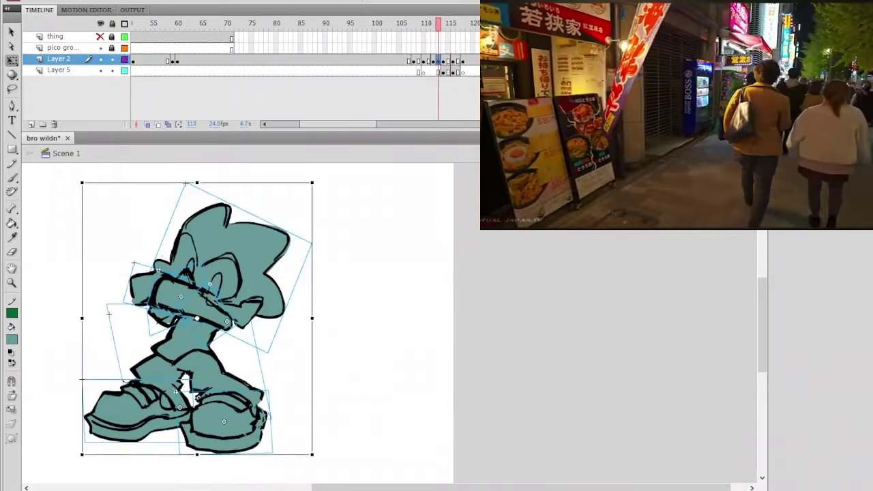
# Step: Move and rotate the pieces of the crossed front arm on frame 113 so they sit lower across the chest
pyautogui.click(395, 171)
pyautogui.click(222, 289)
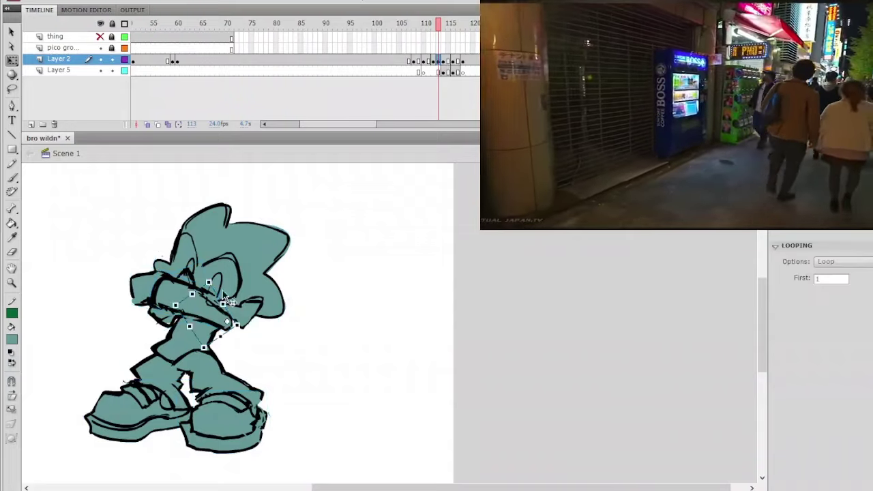
pyautogui.moveTo(206, 290); pyautogui.dragTo(167, 321)
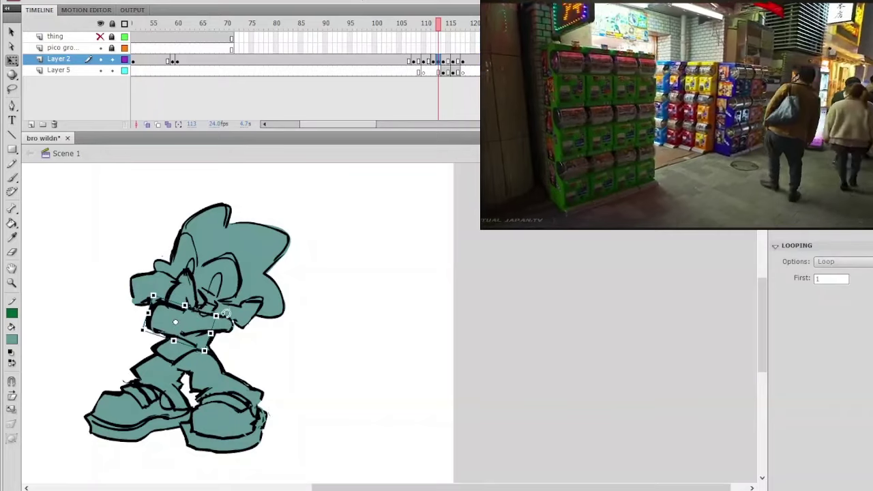
pyautogui.moveTo(223, 316)
pyautogui.mouseDown()
pyautogui.moveTo(223, 324)
pyautogui.moveTo(209, 323)
pyautogui.mouseUp()
pyautogui.click(222, 326)
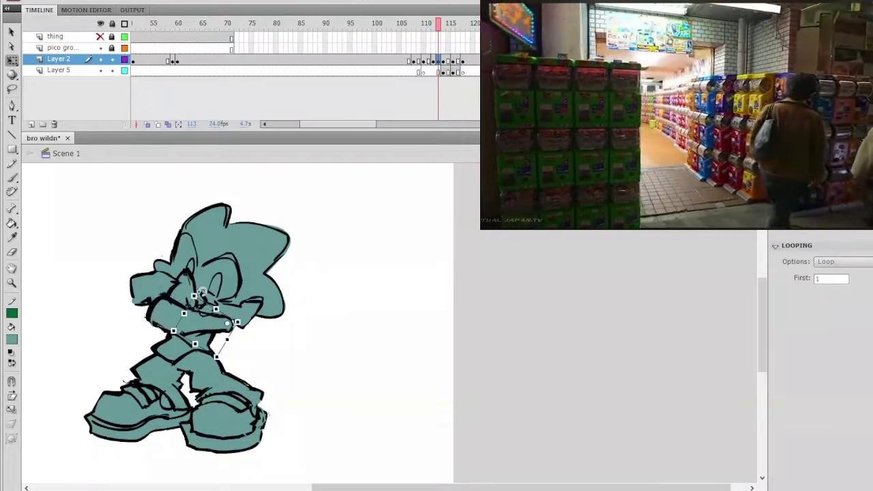
pyautogui.moveTo(192, 293); pyautogui.dragTo(185, 304)
pyautogui.click(182, 286)
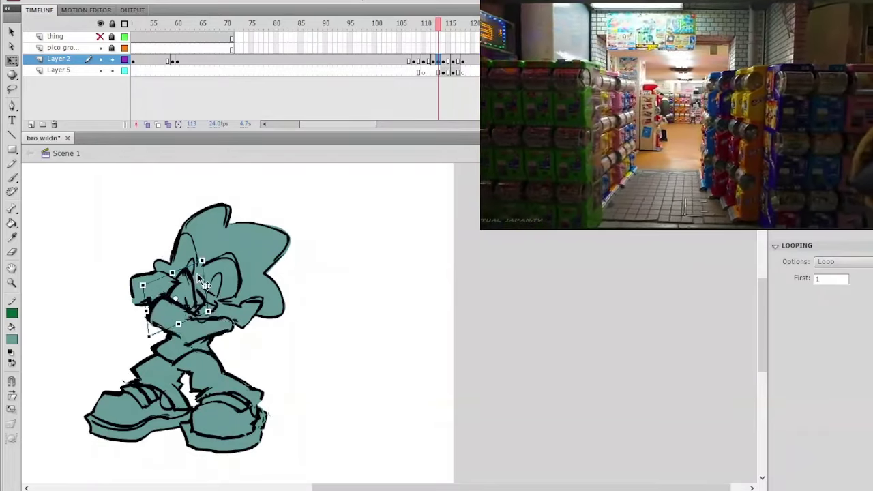
pyautogui.click(142, 267)
pyautogui.click(151, 285)
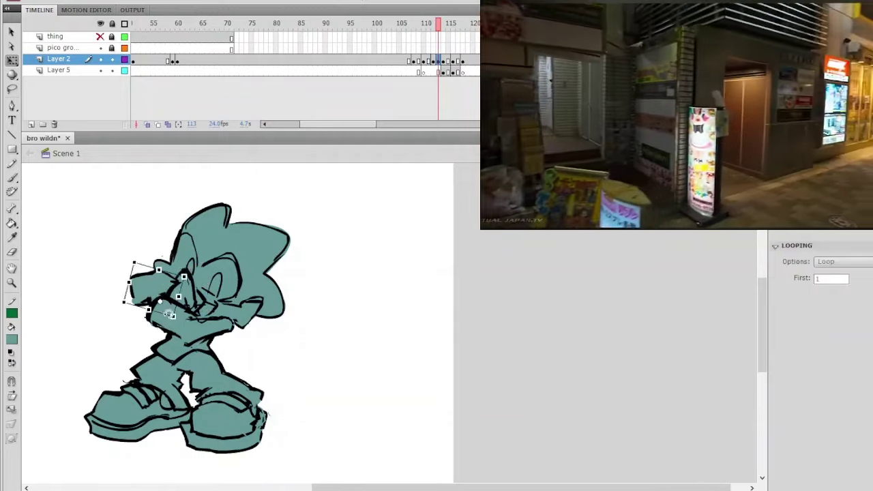
pyautogui.click(173, 315)
pyautogui.press('Escape')
# Step: Fine-tune the rotation of the crossed forearm on frame 113 and nudge it down
pyautogui.click(172, 322)
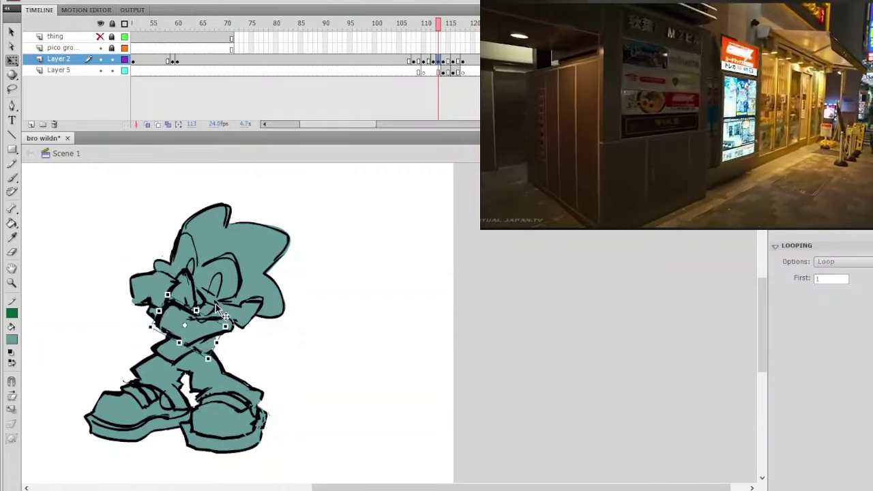
pyautogui.moveTo(224, 325); pyautogui.dragTo(234, 315)
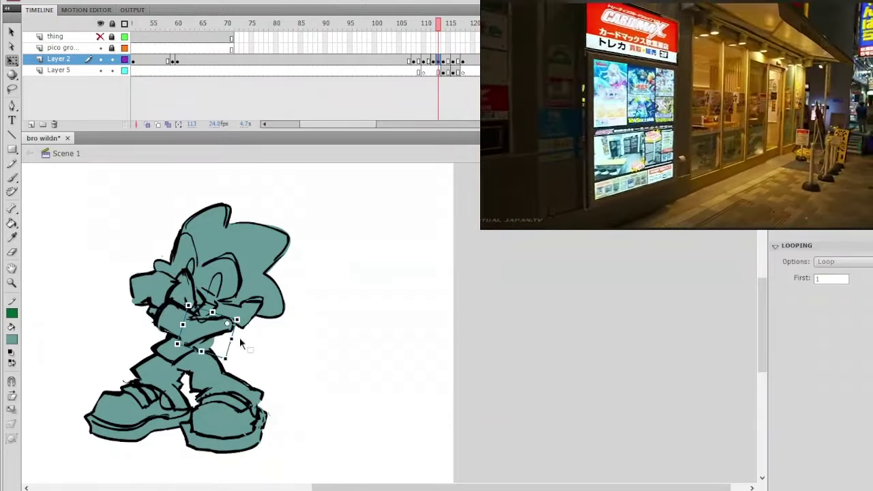
pyautogui.moveTo(240, 344); pyautogui.dragTo(210, 338)
pyautogui.press('Down')
pyautogui.press('Down')
pyautogui.press('Down')
pyautogui.press('Down')
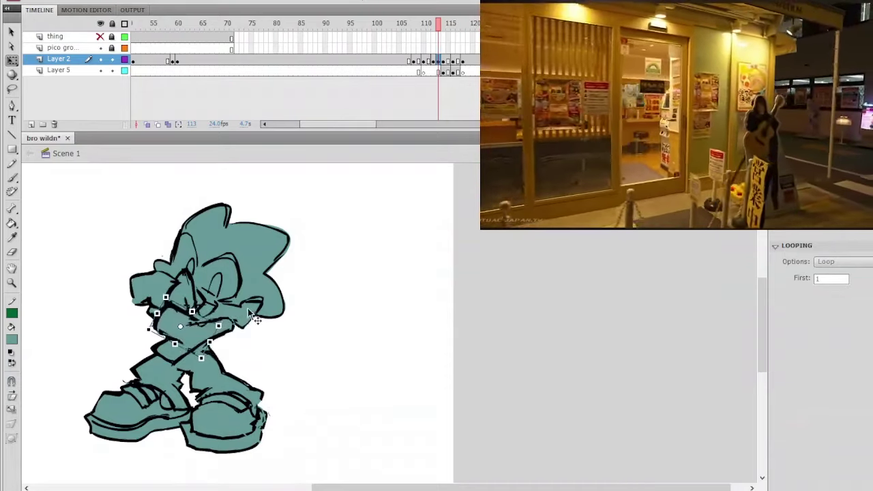
# Step: Rotate the outer arm upward beside the face on frame 113, and tilt and lower the head
pyautogui.moveTo(156, 290); pyautogui.dragTo(151, 305)
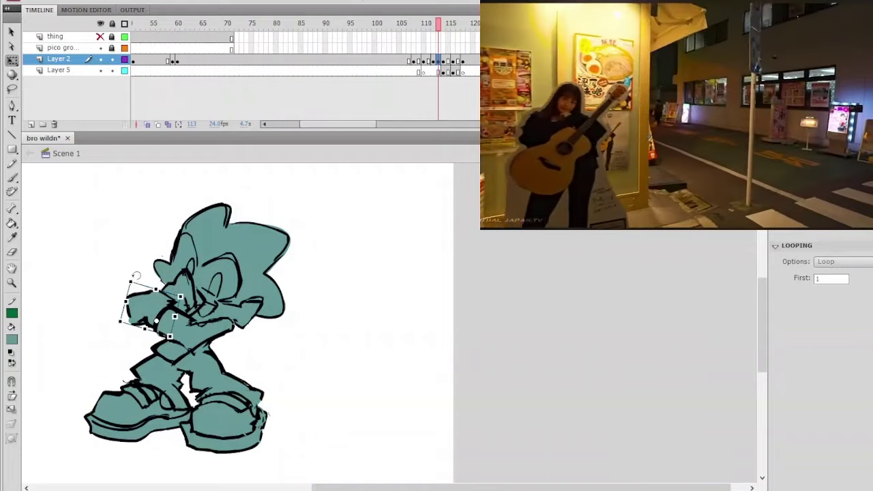
pyautogui.moveTo(136, 275); pyautogui.dragTo(232, 251)
pyautogui.click(244, 268)
pyautogui.moveTo(320, 238); pyautogui.dragTo(325, 268)
pyautogui.moveTo(256, 268)
pyautogui.mouseDown()
pyautogui.moveTo(248, 284)
pyautogui.moveTo(260, 277)
pyautogui.moveTo(258, 285)
pyautogui.mouseUp()
pyautogui.click(306, 212)
# Step: Transform the body piece between the head and shoes on frame 113 by shifting its upper edge sideways and down
pyautogui.click(218, 366)
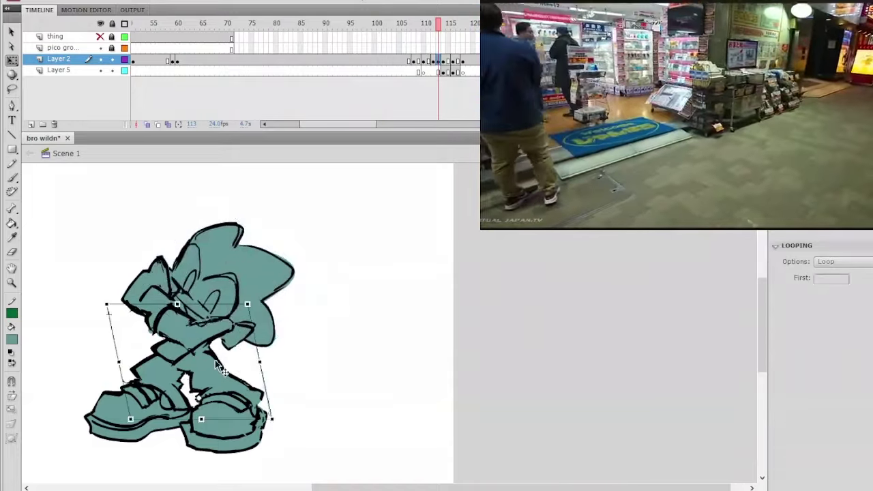
pyautogui.moveTo(178, 305); pyautogui.dragTo(211, 313)
pyautogui.click(370, 241)
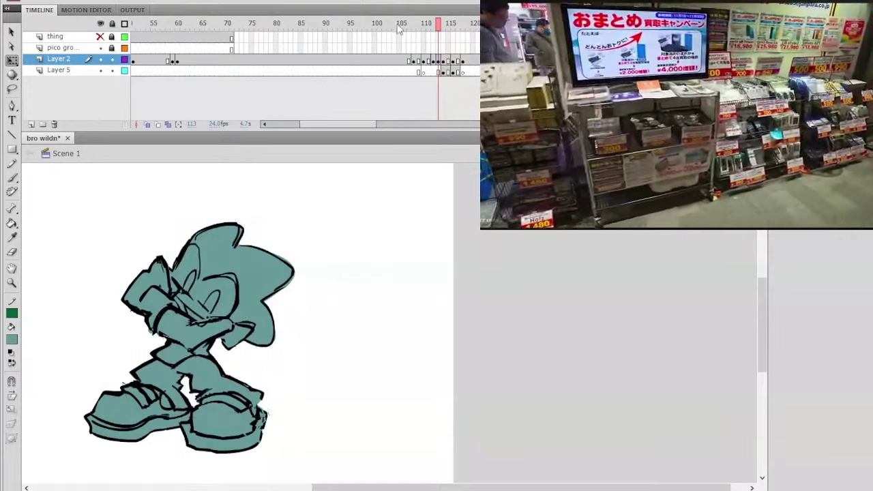
# Step: Scrub through the motion up to frame 120 and inspect the Layer 2 pose at frames 118 and 119
pyautogui.moveTo(399, 29)
pyautogui.mouseDown()
pyautogui.moveTo(446, 51)
pyautogui.moveTo(414, 39)
pyautogui.moveTo(439, 70)
pyautogui.mouseUp()
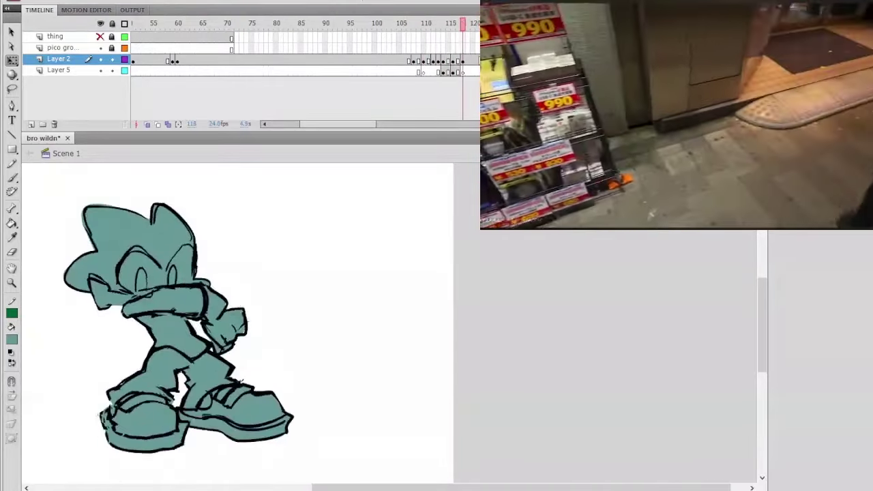
pyautogui.click(463, 61)
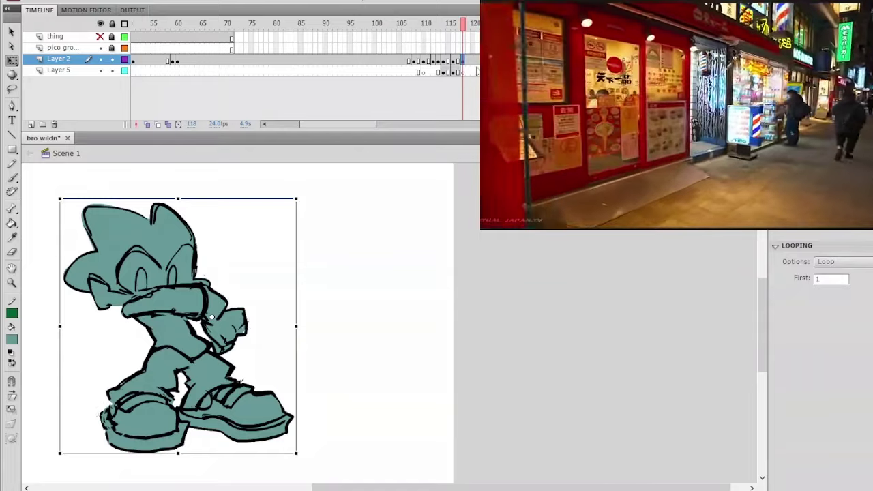
pyautogui.moveTo(474, 26)
pyautogui.mouseDown()
pyautogui.moveTo(460, 28)
pyautogui.moveTo(471, 30)
pyautogui.mouseUp()
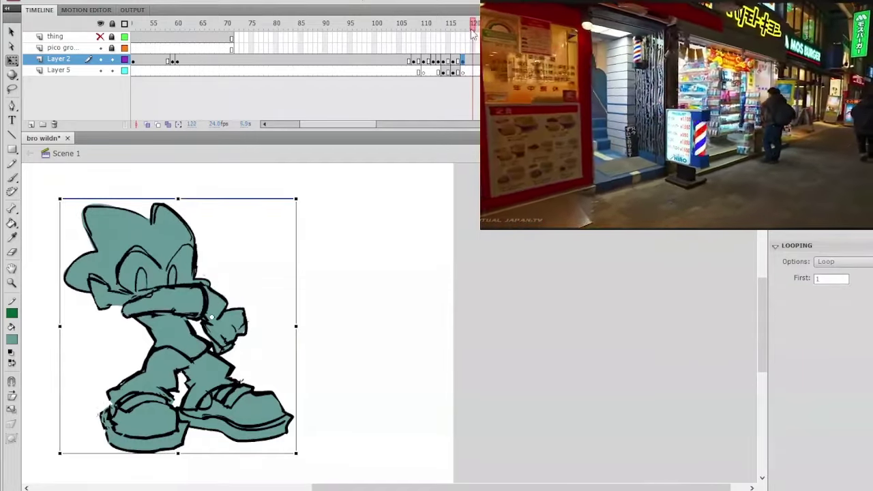
pyautogui.click(466, 62)
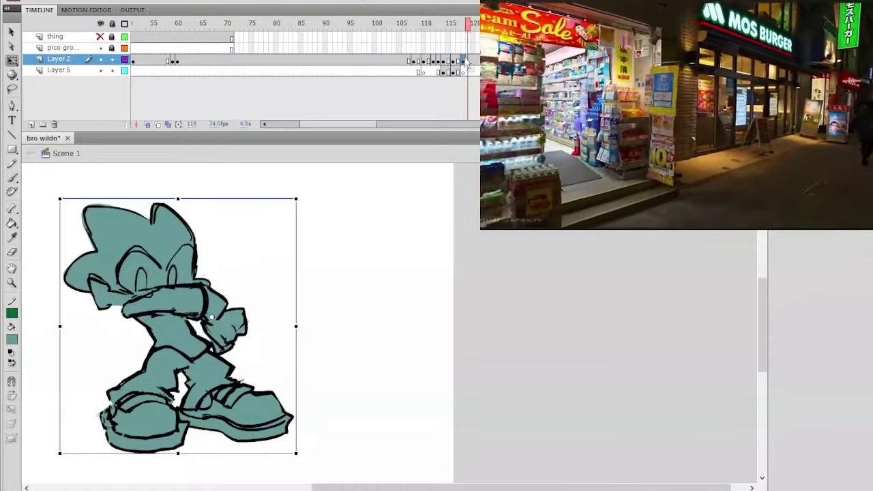
# Step: Extend Layer 2 and add keyframes holding the current pose between frames 118 and 124
pyautogui.click(365, 282)
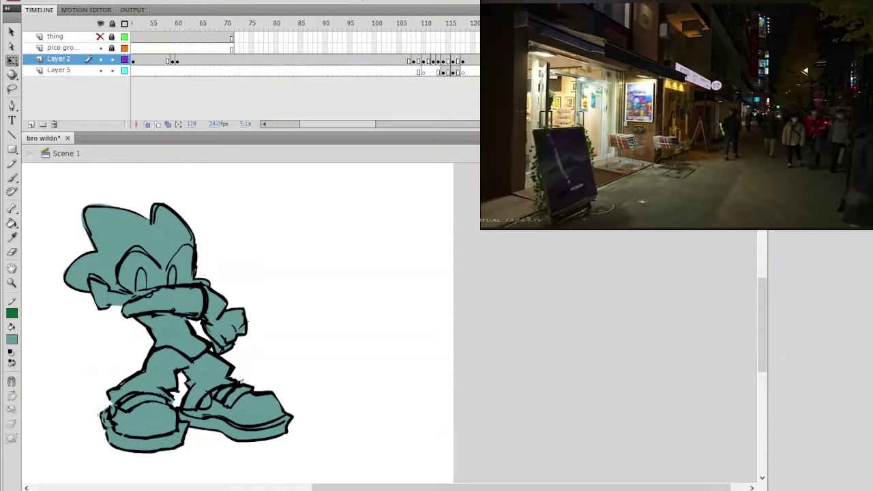
pyautogui.moveTo(497, 34)
pyautogui.mouseDown()
pyautogui.moveTo(447, 31)
pyautogui.moveTo(471, 36)
pyautogui.mouseUp()
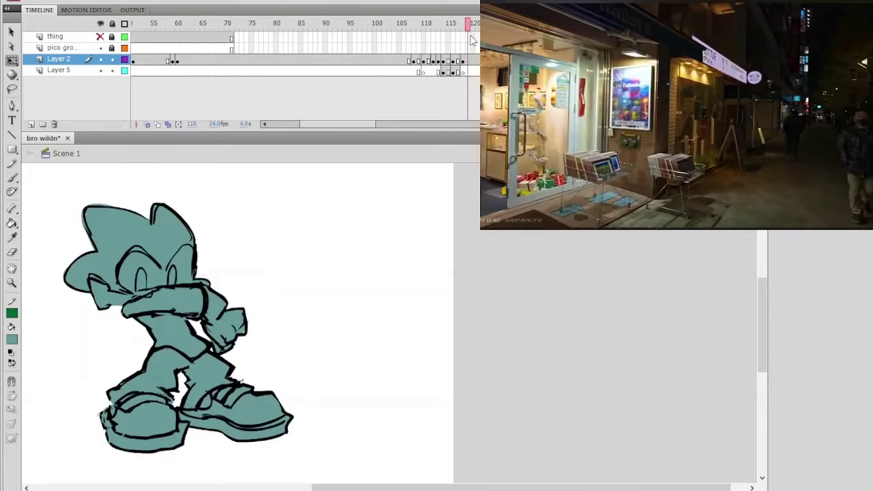
pyautogui.press('F6')
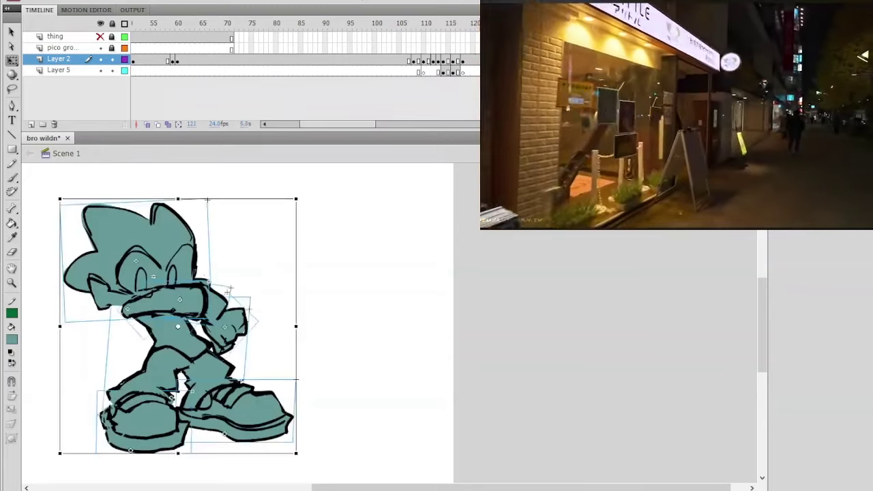
pyautogui.press('F5')
pyautogui.press('F6')
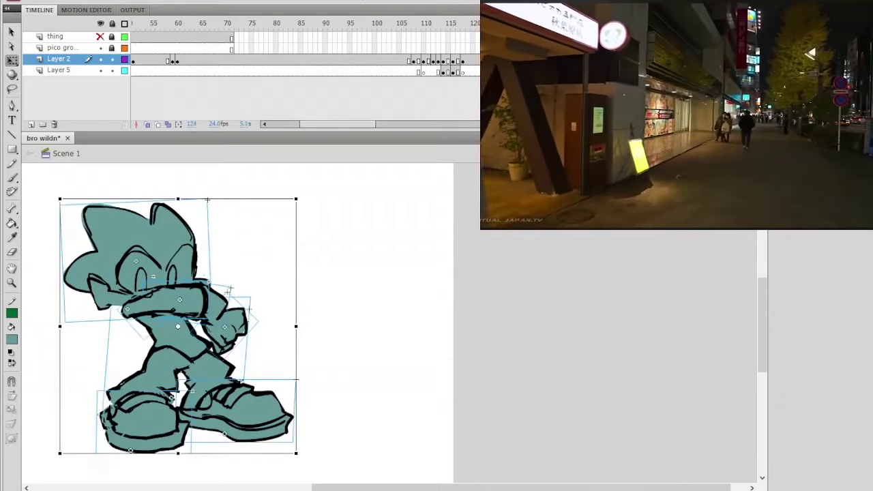
# Step: Rotate the rear shoe slightly on frame 118 and shift it toward the front shoe
pyautogui.click(418, 214)
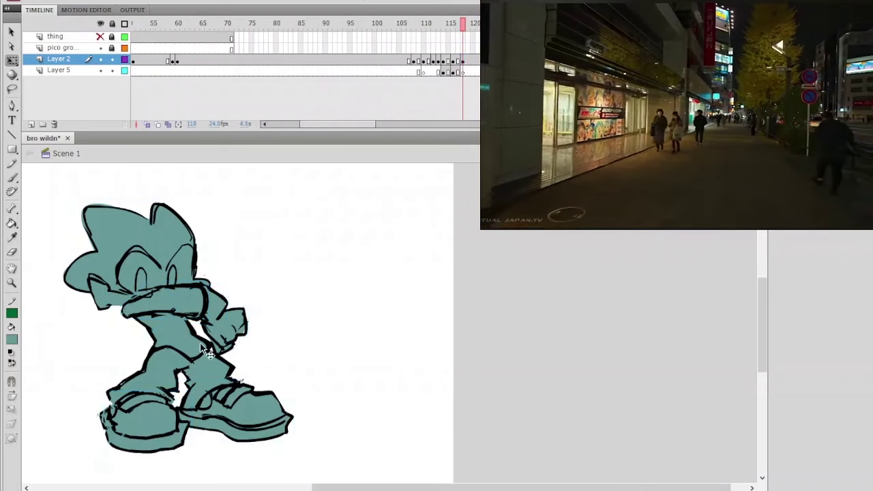
pyautogui.click(196, 395)
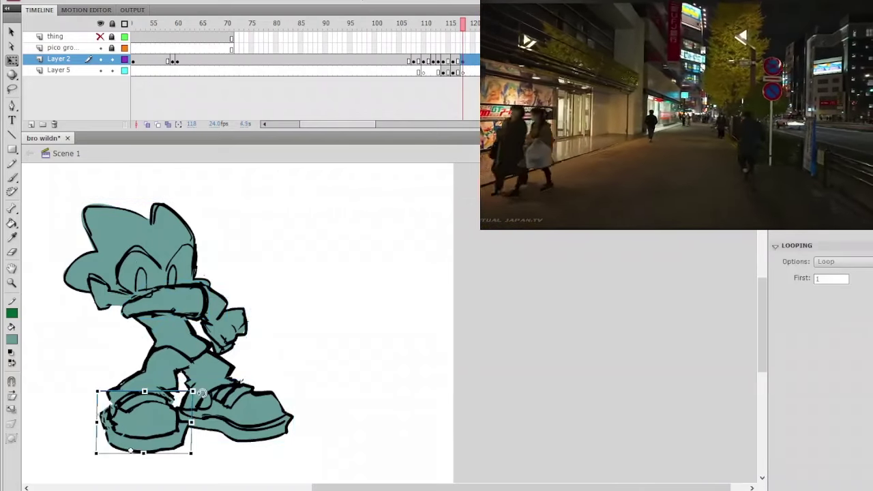
pyautogui.moveTo(204, 390); pyautogui.dragTo(203, 387)
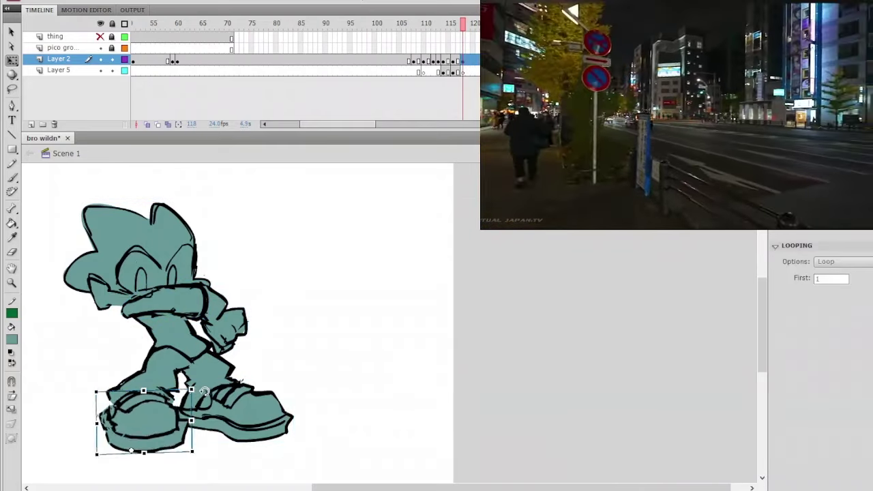
pyautogui.press('Right')
pyautogui.press('Right')
pyautogui.press('Right')
pyautogui.press('Right')
pyautogui.press('Right')
pyautogui.press('Right')
pyautogui.press('Right')
pyautogui.press('Right')
pyautogui.press('Right')
pyautogui.press('Right')
pyautogui.press('Right')
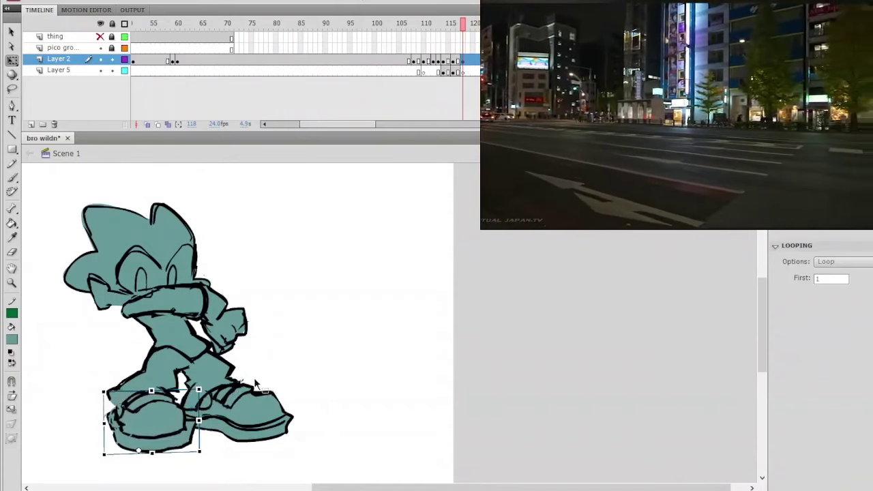
pyautogui.click(219, 416)
pyautogui.click(154, 413)
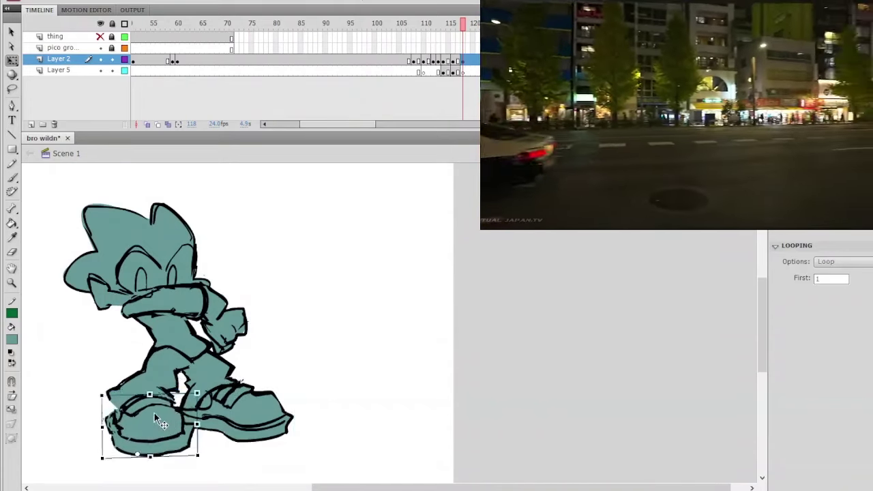
# Step: Replace the rear shoe on frame 118 with a copy of the front shoe, placed under the rear leg
pyautogui.press('Delete')
pyautogui.click(263, 389)
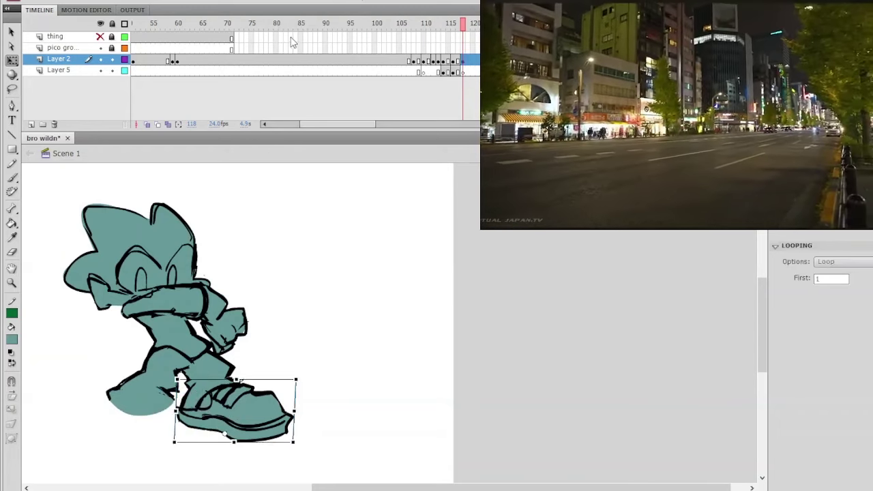
pyautogui.click(372, 320)
pyautogui.hotkey('ctrl', 'shift', 'v')
pyautogui.moveTo(261, 408); pyautogui.dragTo(196, 418)
# Step: Fine-tune the copied shoe's angle on frame 118 and nudge it slightly toward the front shoe
pyautogui.moveTo(101, 419); pyautogui.dragTo(106, 419)
pyautogui.hotkey('ctrl', 'z')
pyautogui.moveTo(219, 418); pyautogui.dragTo(217, 411)
pyautogui.moveTo(218, 410); pyautogui.dragTo(218, 407)
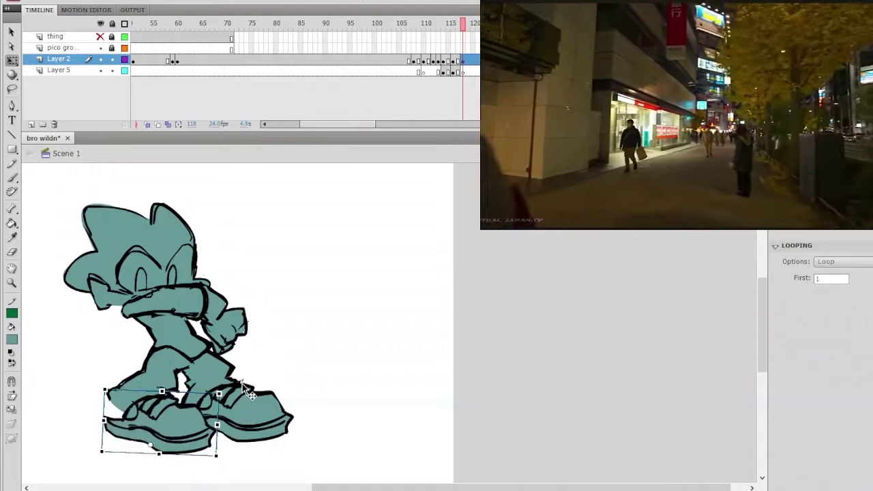
pyautogui.press('Right')
pyautogui.press('Right')
# Step: Skew the torso and legs piece on frame 118 so its upper edge sits lower and leans toward the hand
pyautogui.click(160, 380)
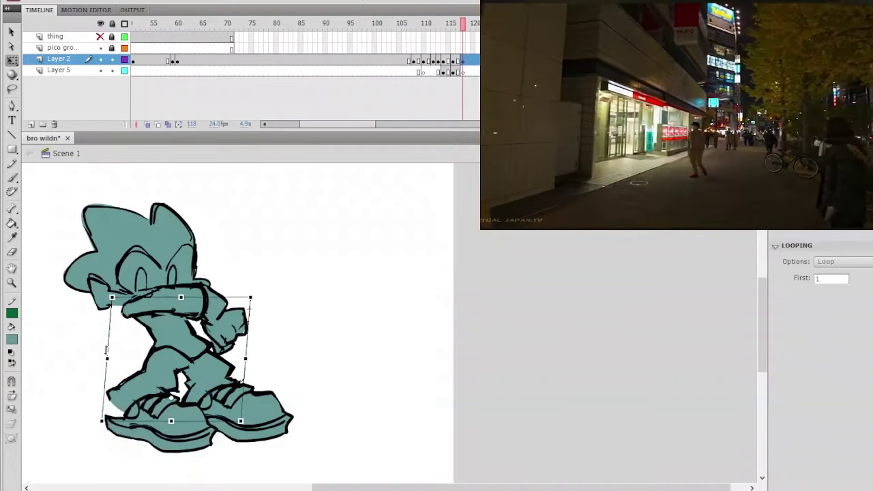
pyautogui.moveTo(106, 350); pyautogui.dragTo(106, 360)
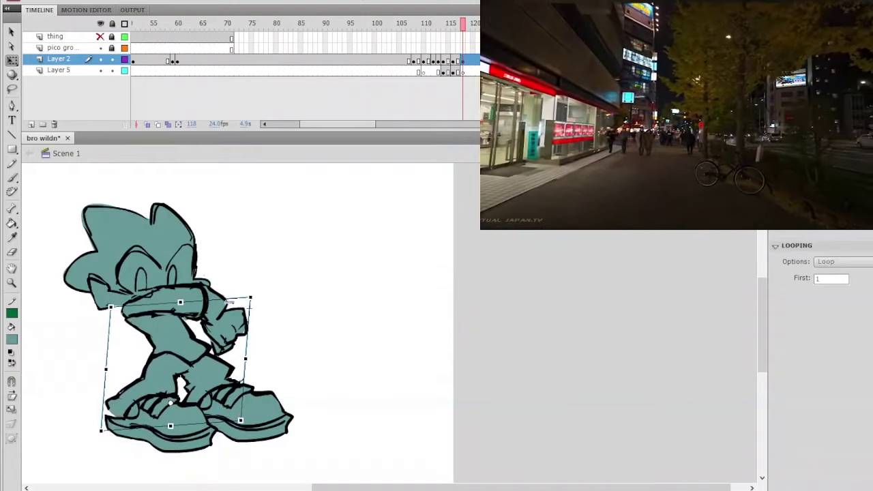
pyautogui.moveTo(230, 301); pyautogui.dragTo(193, 314)
pyautogui.moveTo(250, 366); pyautogui.dragTo(257, 365)
pyautogui.moveTo(246, 309); pyautogui.dragTo(256, 309)
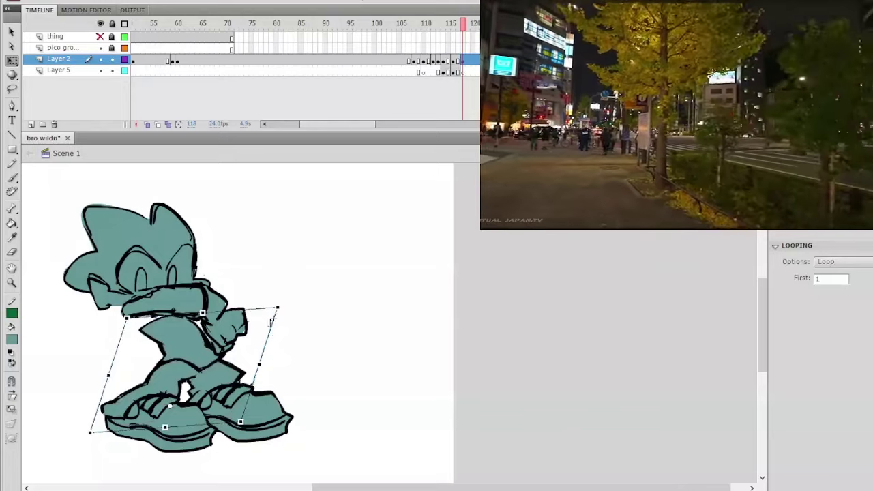
pyautogui.click(288, 368)
# Step: Widen and slightly flatten the front shoe on frame 118, and narrow the rear shoe
pyautogui.click(276, 402)
pyautogui.moveTo(236, 380); pyautogui.dragTo(237, 382)
pyautogui.moveTo(295, 412); pyautogui.dragTo(299, 412)
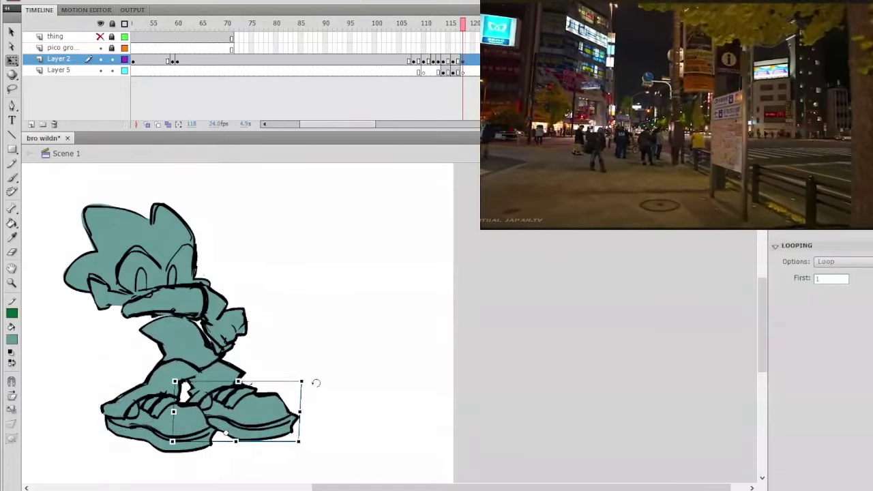
pyautogui.click(328, 359)
pyautogui.click(201, 408)
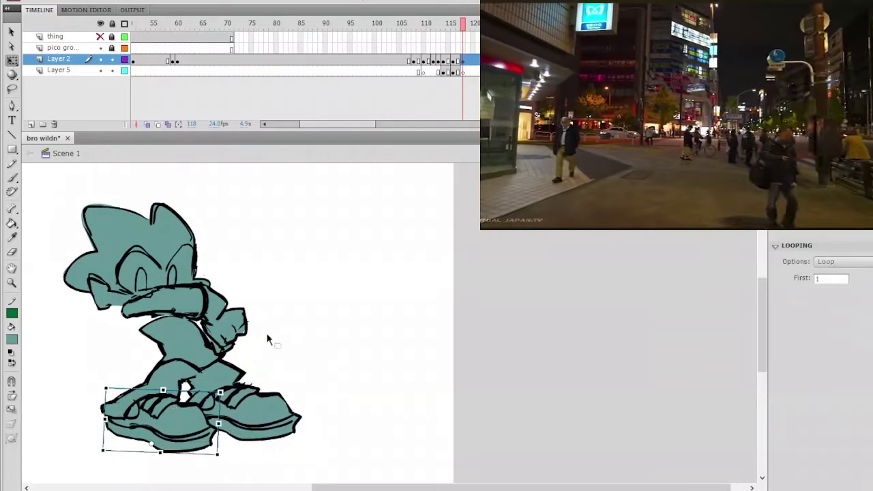
pyautogui.moveTo(218, 422); pyautogui.dragTo(210, 422)
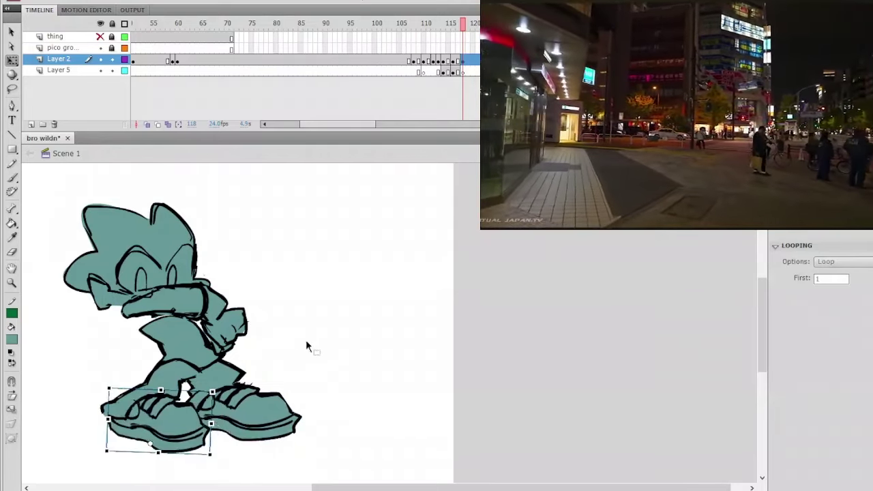
pyautogui.click(294, 316)
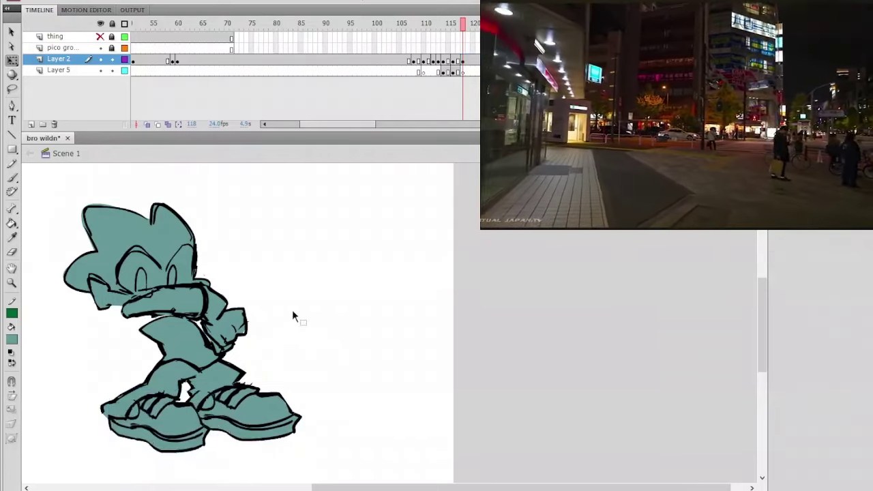
# Step: Swing the crossed arm down across the torso on frame 118 and rotate the outer forearm and hand outward
pyautogui.click(161, 300)
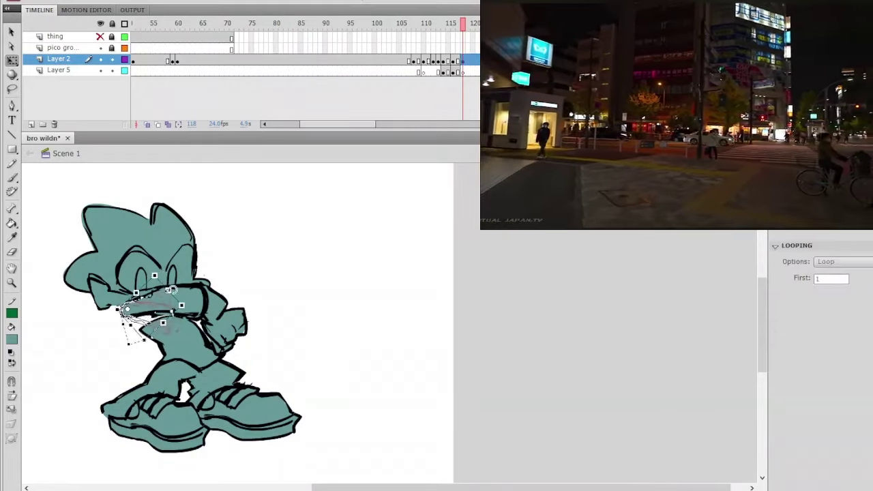
pyautogui.moveTo(170, 289); pyautogui.dragTo(236, 319)
pyautogui.moveTo(237, 350); pyautogui.dragTo(232, 330)
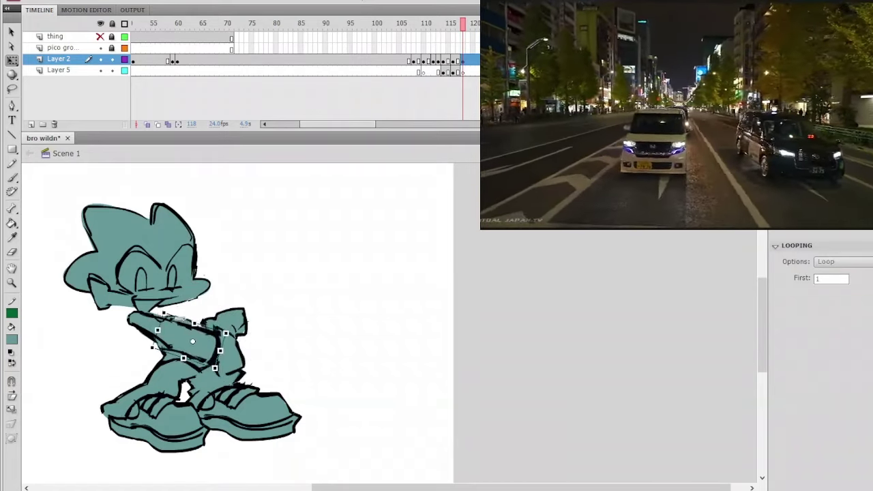
pyautogui.click(146, 323)
pyautogui.moveTo(194, 304); pyautogui.dragTo(264, 343)
pyautogui.moveTo(257, 310); pyautogui.dragTo(270, 321)
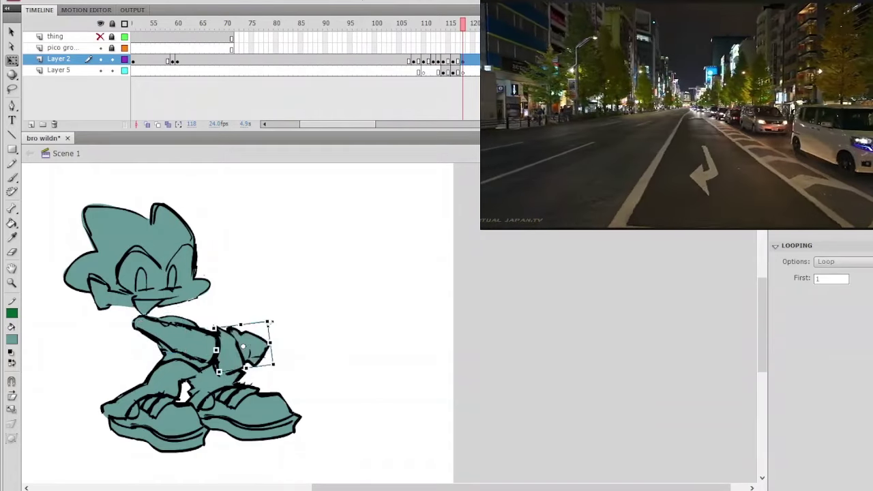
pyautogui.click(265, 289)
# Step: Tilt the head forward on frame 118, lower it onto the crossed arm, and squash it slightly
pyautogui.click(200, 257)
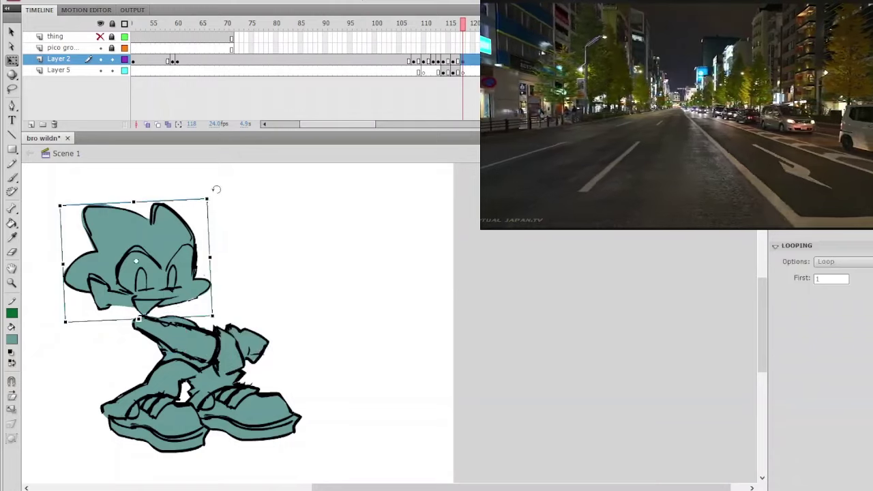
pyautogui.moveTo(216, 190); pyautogui.dragTo(238, 219)
pyautogui.moveTo(187, 263); pyautogui.dragTo(218, 274)
pyautogui.moveTo(263, 247); pyautogui.dragTo(258, 237)
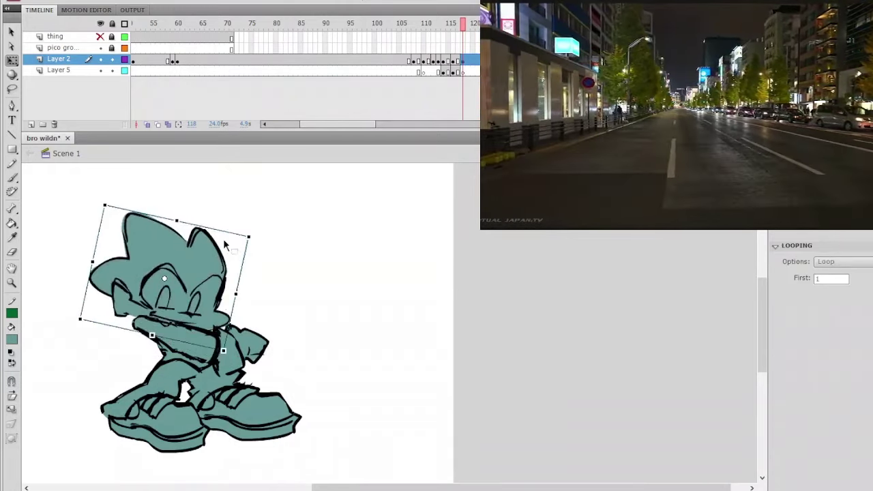
pyautogui.moveTo(178, 219); pyautogui.dragTo(176, 226)
pyautogui.moveTo(236, 295); pyautogui.dragTo(238, 303)
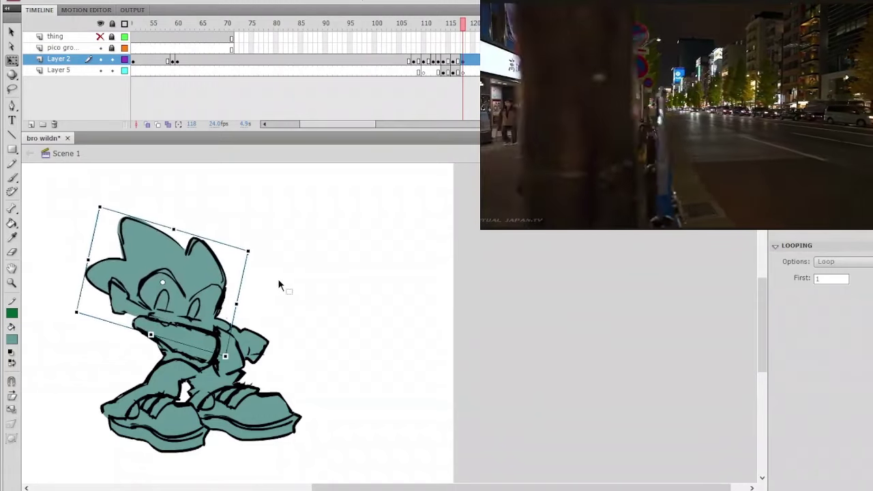
pyautogui.click(258, 306)
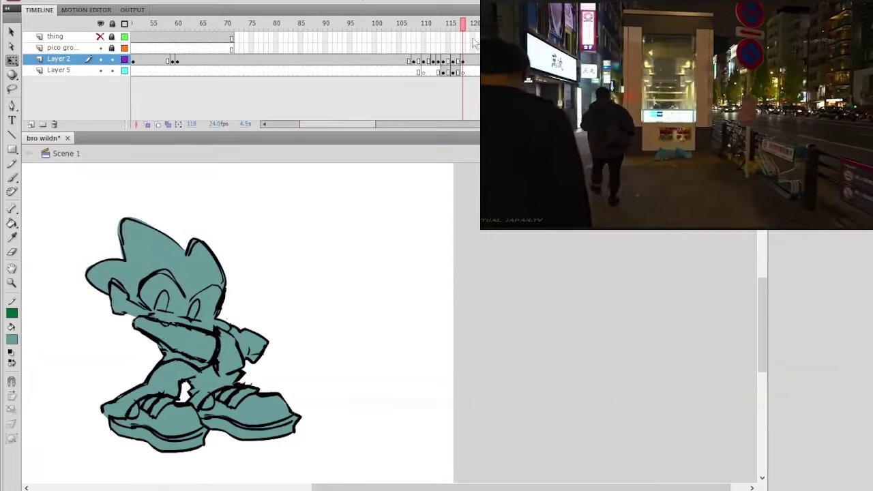
# Step: Insert a blank keyframe at frame 119 on Layer 2 and play back the motion
pyautogui.moveTo(494, 25); pyautogui.dragTo(494, 65)
pyautogui.click(470, 62)
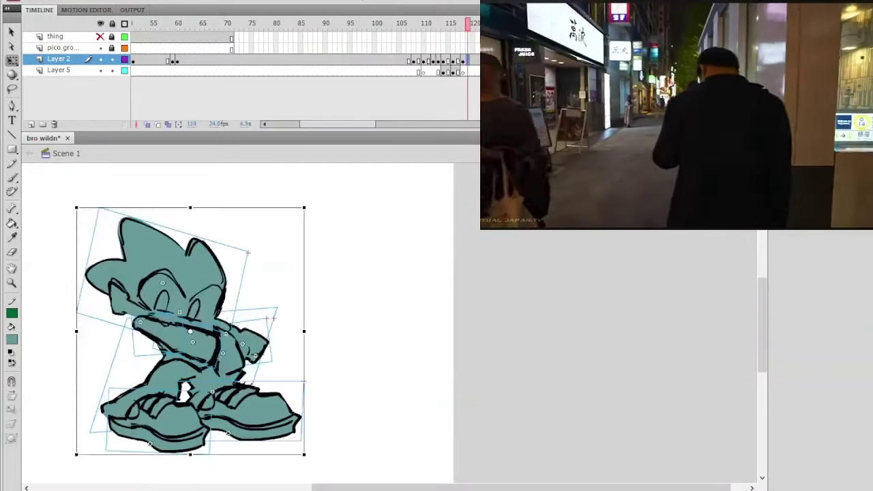
pyautogui.press('F7')
pyautogui.moveTo(438, 25); pyautogui.dragTo(400, 27)
pyautogui.press('Return')
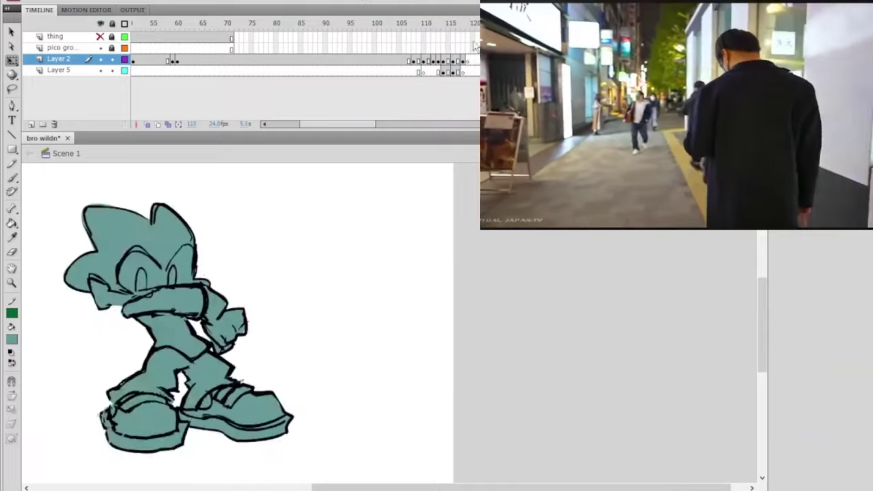
# Step: Readjust the arm pieces around the crossed forearm on frame 118, shifting the outer hand slightly toward the body
pyautogui.moveTo(457, 25)
pyautogui.mouseDown()
pyautogui.moveTo(451, 30)
pyautogui.moveTo(472, 34)
pyautogui.moveTo(468, 60)
pyautogui.moveTo(457, 68)
pyautogui.moveTo(463, 82)
pyautogui.mouseUp()
pyautogui.click(463, 61)
pyautogui.click(468, 59)
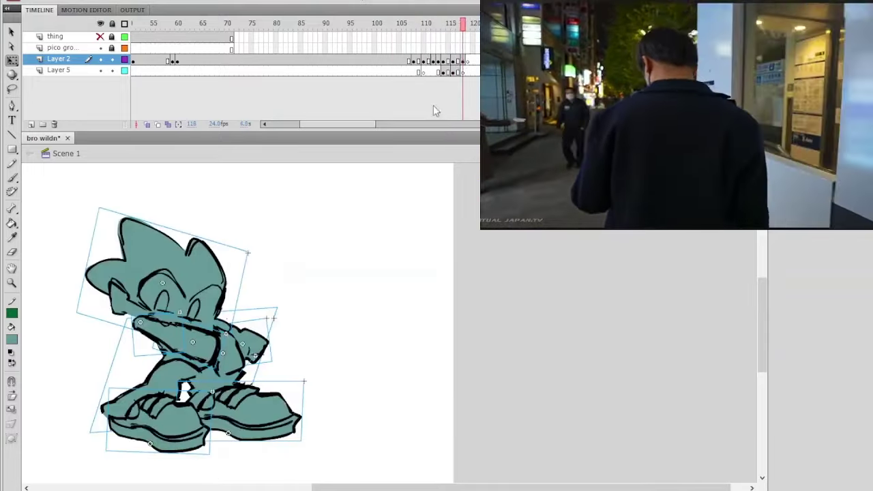
pyautogui.click(307, 297)
pyautogui.click(218, 337)
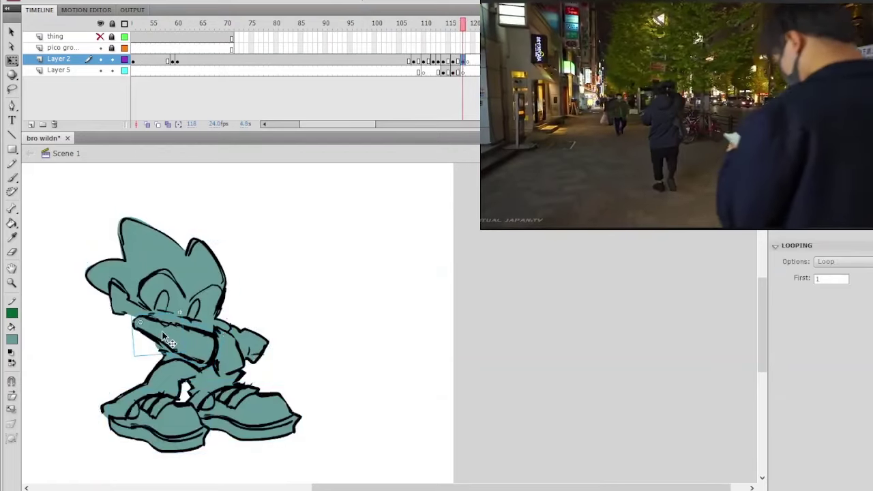
pyautogui.click(12, 60)
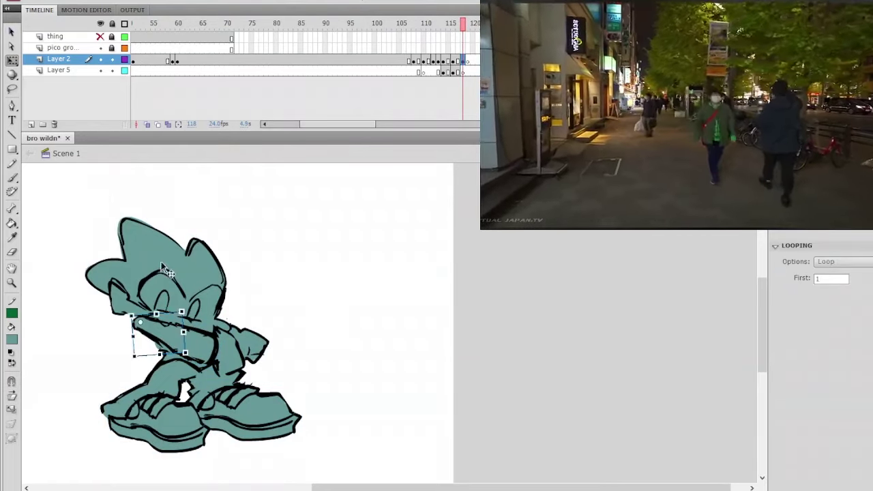
pyautogui.moveTo(194, 313); pyautogui.dragTo(281, 316)
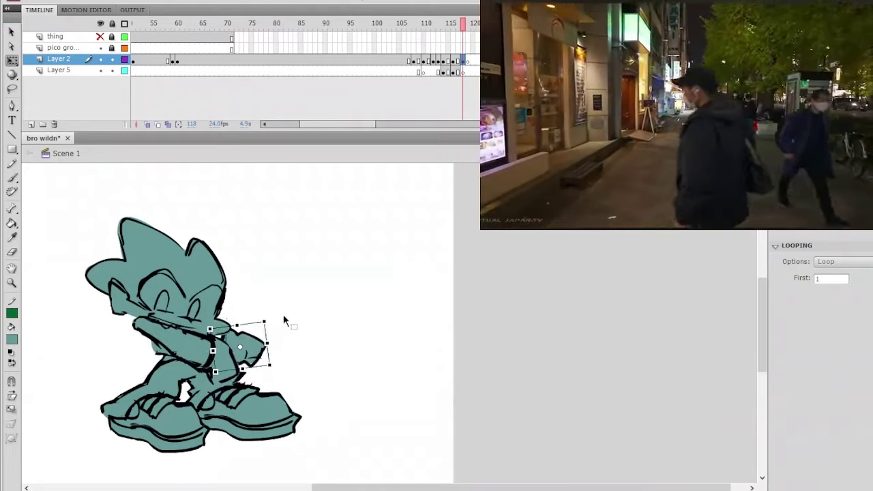
pyautogui.click(276, 327)
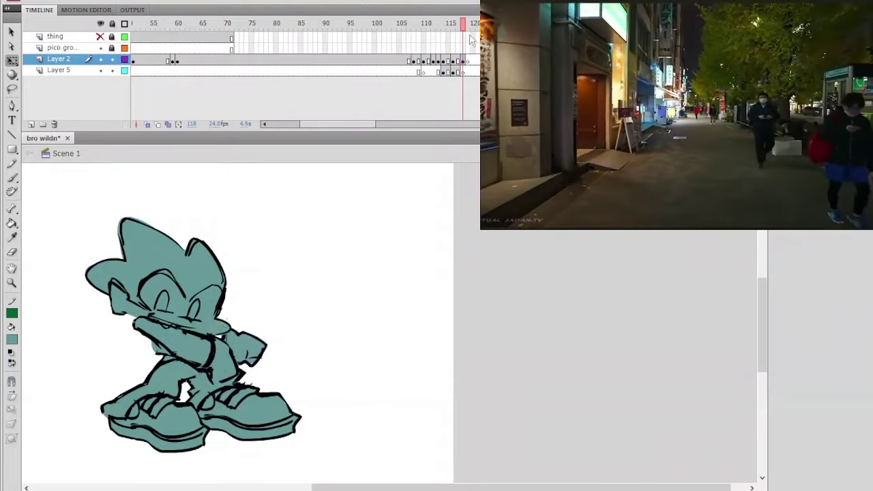
# Step: Copy the full character pose from frame 124 and paste it in place on frame 119 of Layer 2
pyautogui.moveTo(463, 24); pyautogui.dragTo(503, 24)
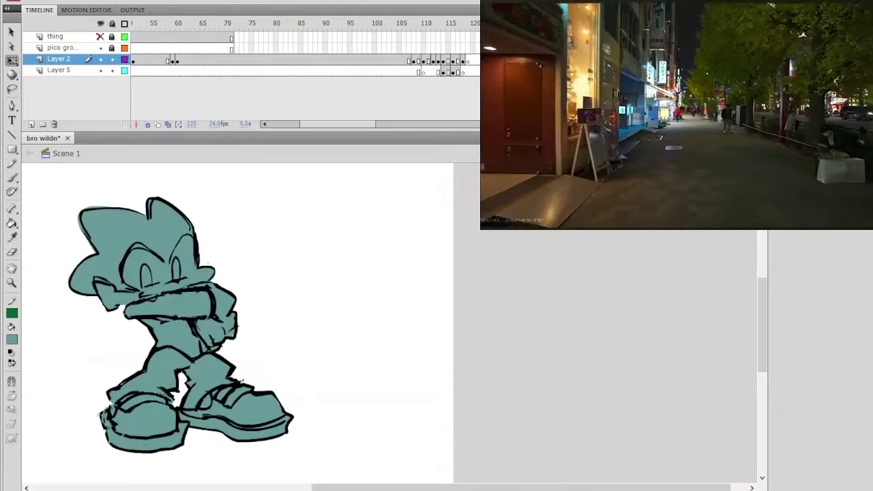
pyautogui.click(496, 61)
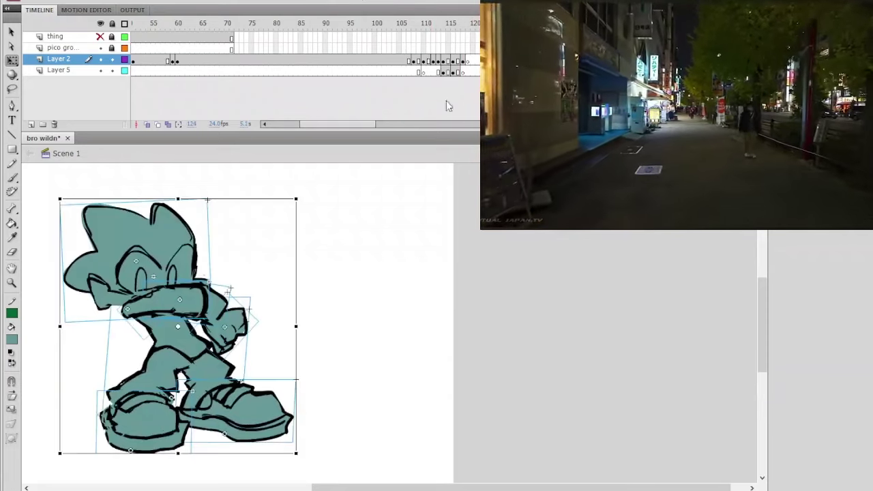
pyautogui.click(468, 61)
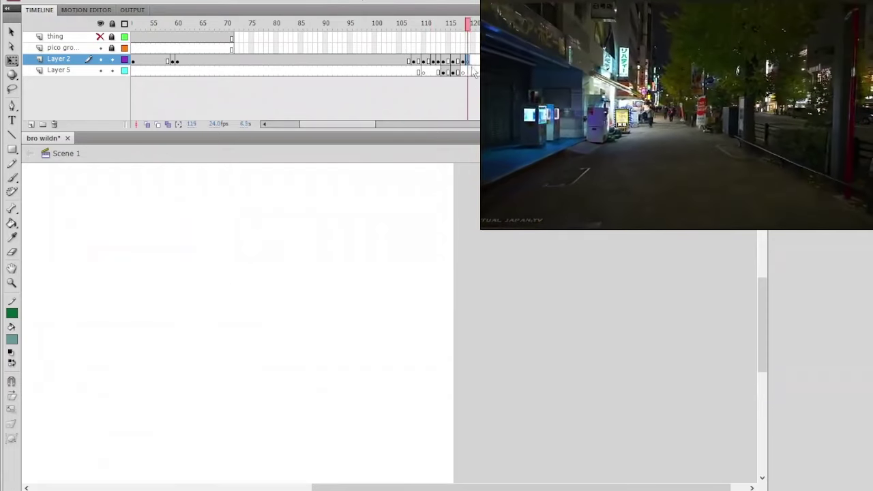
pyautogui.hotkey('ctrl', 'shift', 'v')
pyautogui.click(418, 276)
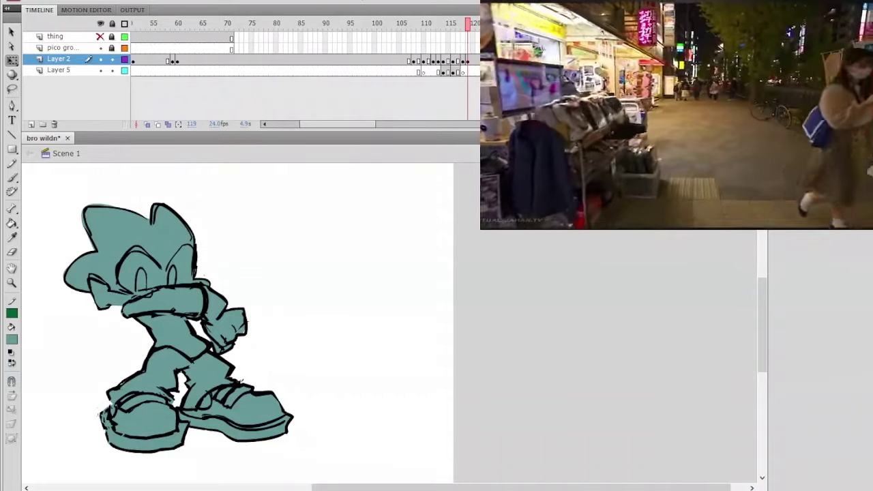
# Step: Shorten the hold after frame 119 on Layer 2 so the next keyframe falls on frame 121, and play back the transition
pyautogui.moveTo(468, 40); pyautogui.dragTo(486, 40)
pyautogui.click(485, 60)
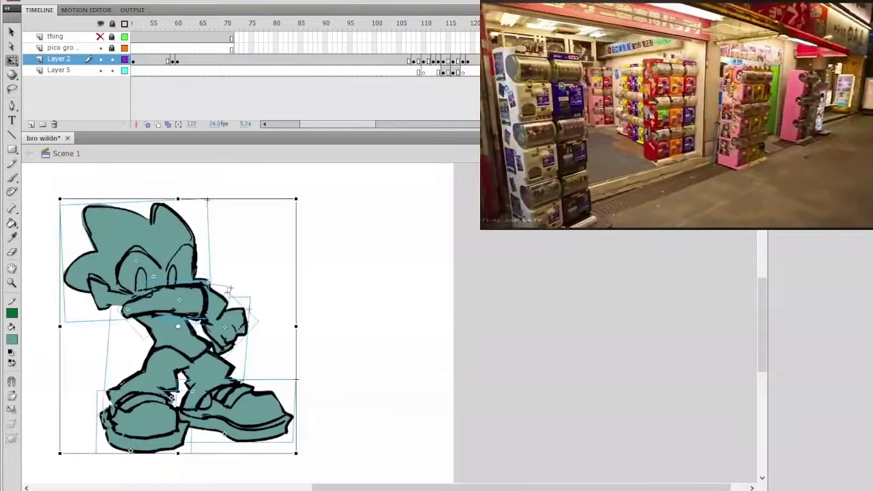
pyautogui.press('Escape')
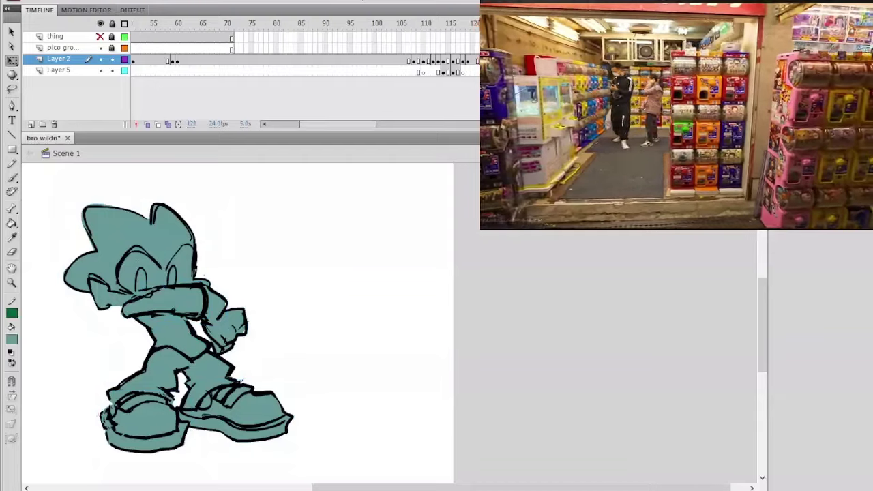
pyautogui.hotkey('ctrl', 'a')
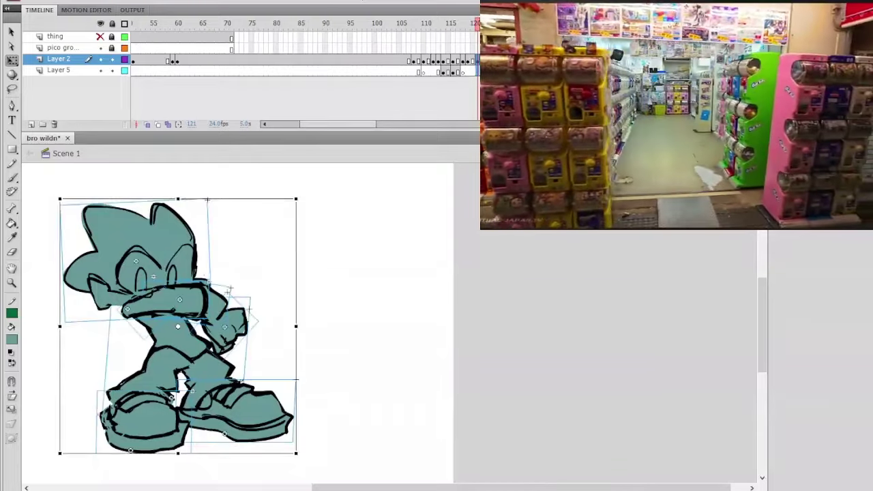
pyautogui.press(',')
pyautogui.press(',')
pyautogui.press(',')
pyautogui.press('.')
pyautogui.press('.')
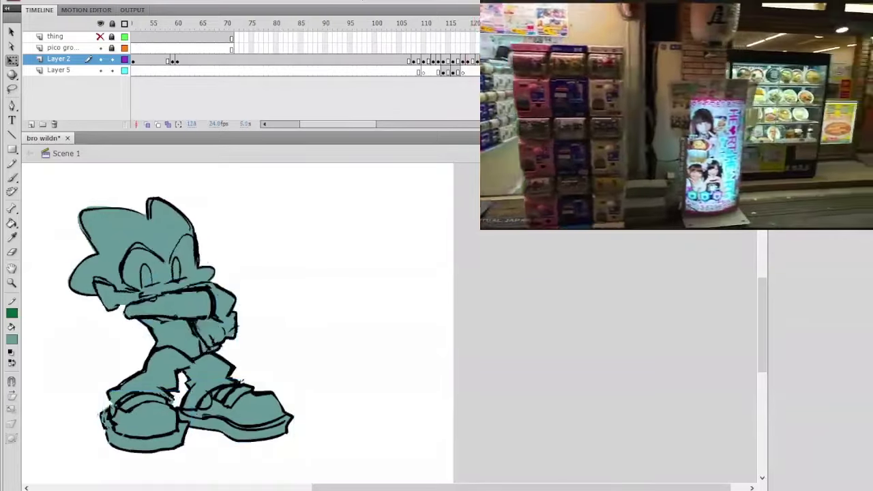
pyautogui.press(',')
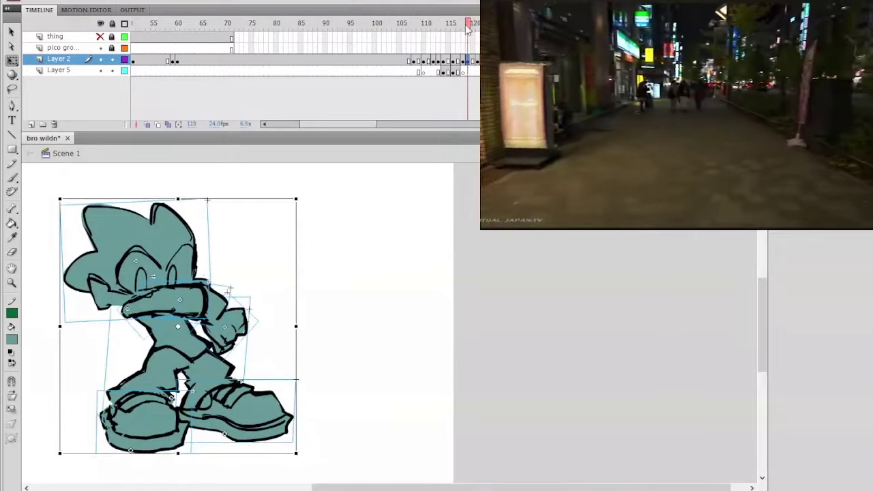
pyautogui.moveTo(470, 25); pyautogui.dragTo(446, 40)
pyautogui.press('Return')
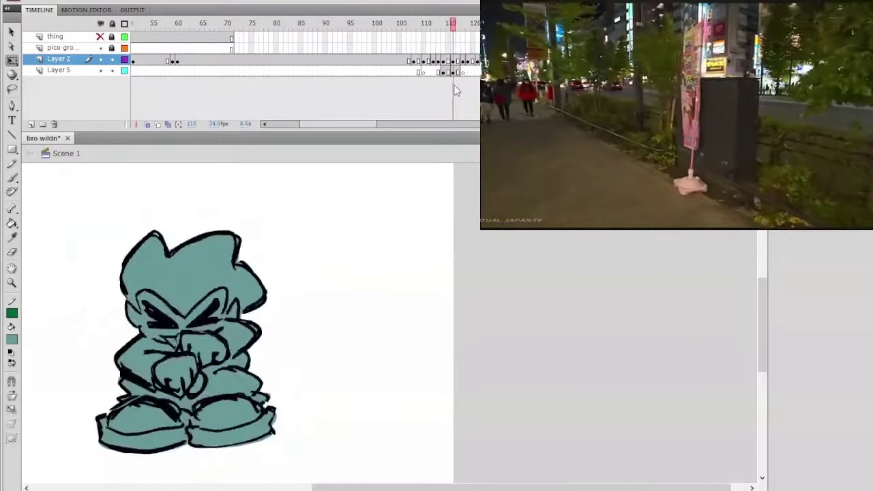
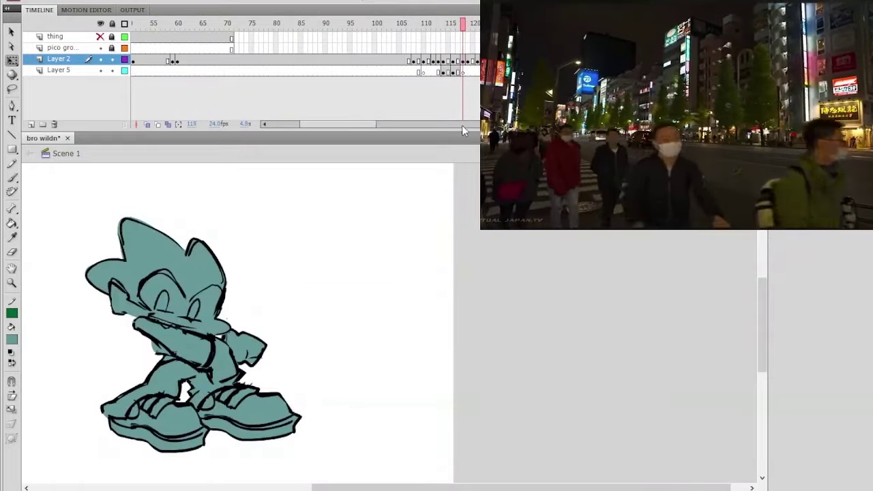
pyautogui.press('Return')
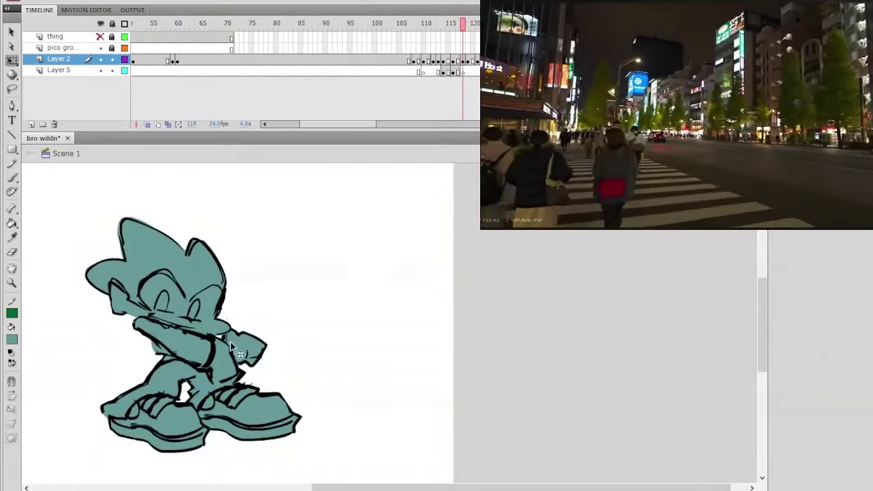
# Step: Skew the torso-and-legs piece on frame 118 slightly backward
pyautogui.click(186, 348)
pyautogui.moveTo(214, 312); pyautogui.dragTo(205, 313)
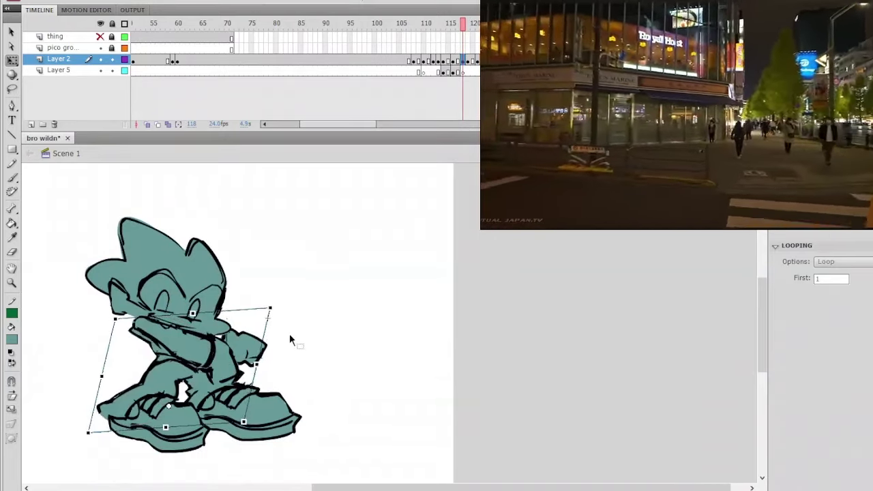
pyautogui.click(289, 333)
pyautogui.moveTo(461, 26); pyautogui.dragTo(465, 53)
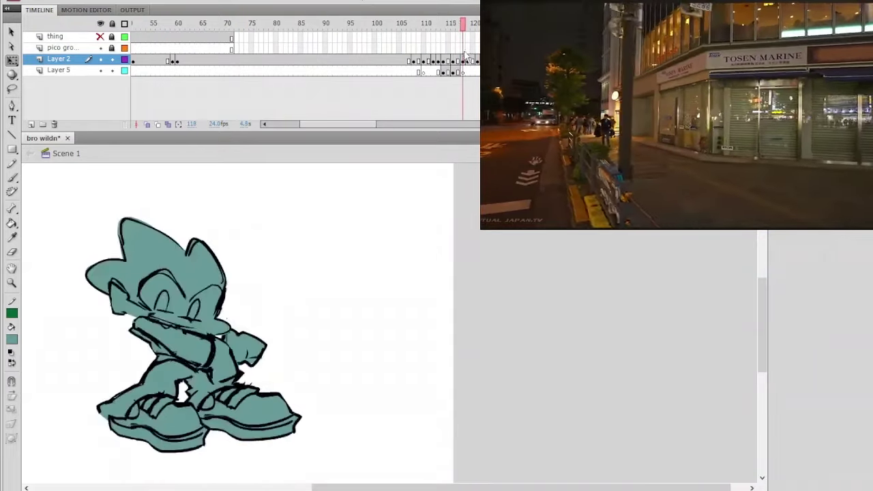
# Step: Lasso and copy the crouched near arm and torso artwork from the drawing on frame 117
pyautogui.click(458, 61)
pyautogui.click(330, 220)
pyautogui.press('l')
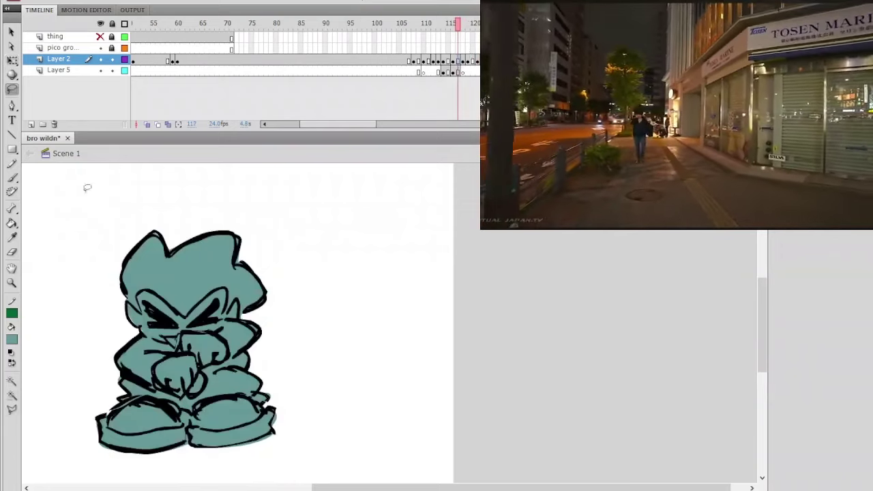
pyautogui.moveTo(113, 356); pyautogui.dragTo(119, 368)
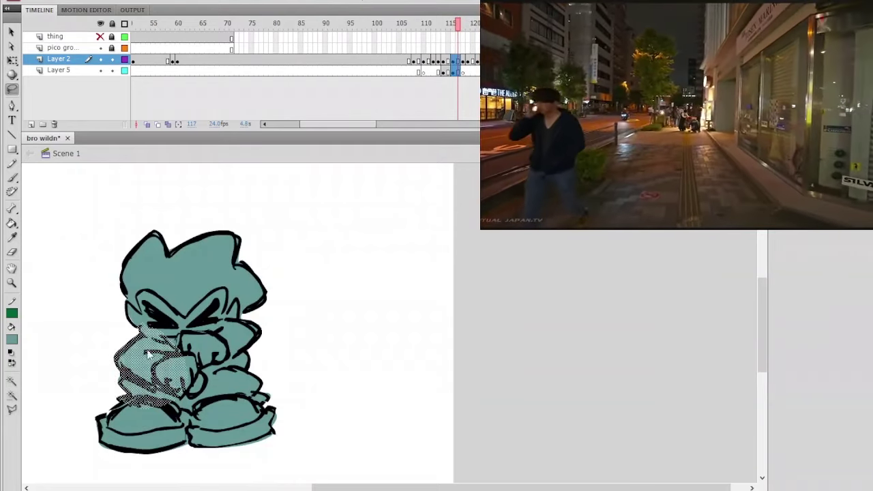
# Step: Delete the torso-and-legs piece from frame 118 on Layer 2
pyautogui.click(468, 61)
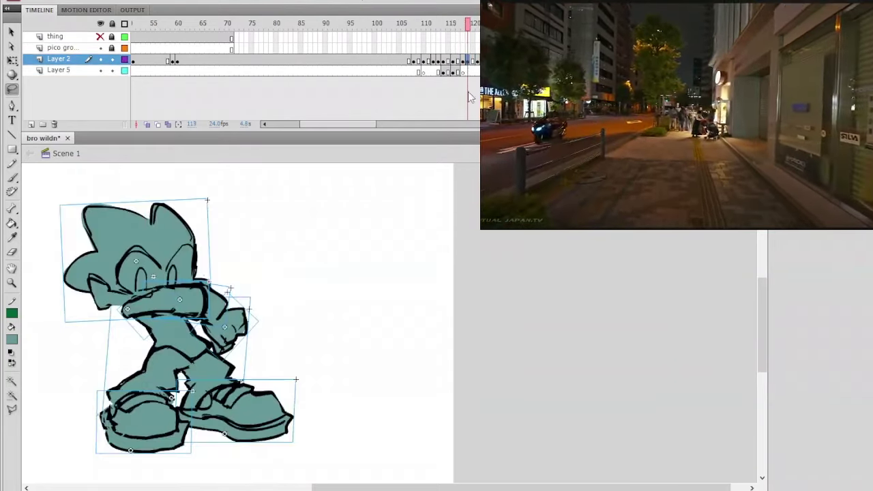
pyautogui.click(463, 60)
pyautogui.click(374, 210)
pyautogui.click(11, 32)
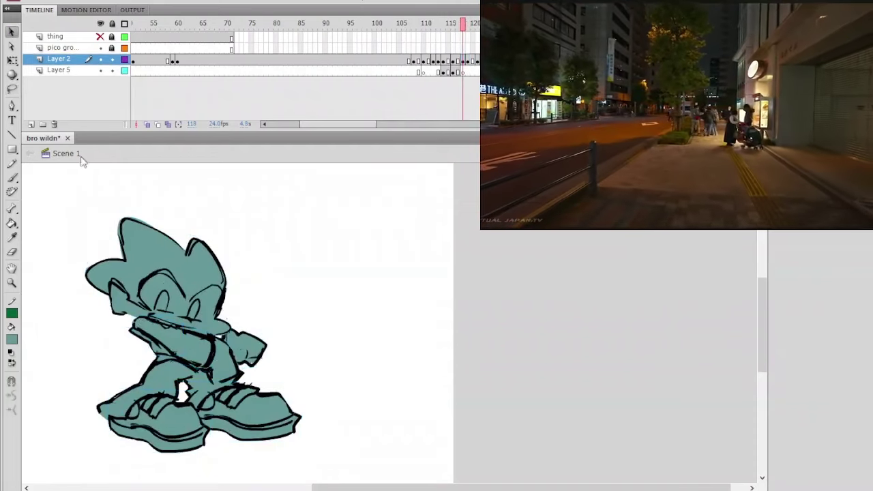
pyautogui.click(164, 352)
pyautogui.press('Delete')
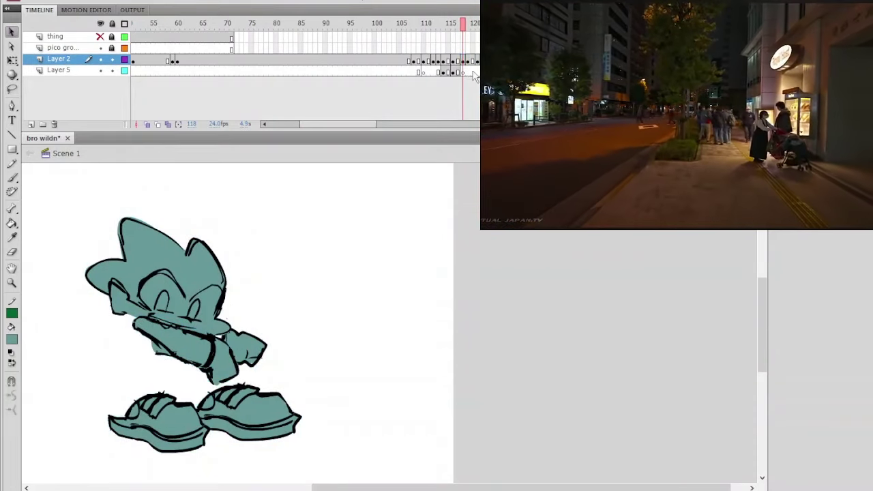
# Step: Insert a blank keyframe at frame 119 on Layer 5, paste the copied artwork in place on frame 118, and nudge it left under the head
pyautogui.click(467, 71)
pyautogui.press('F7')
pyautogui.click(463, 72)
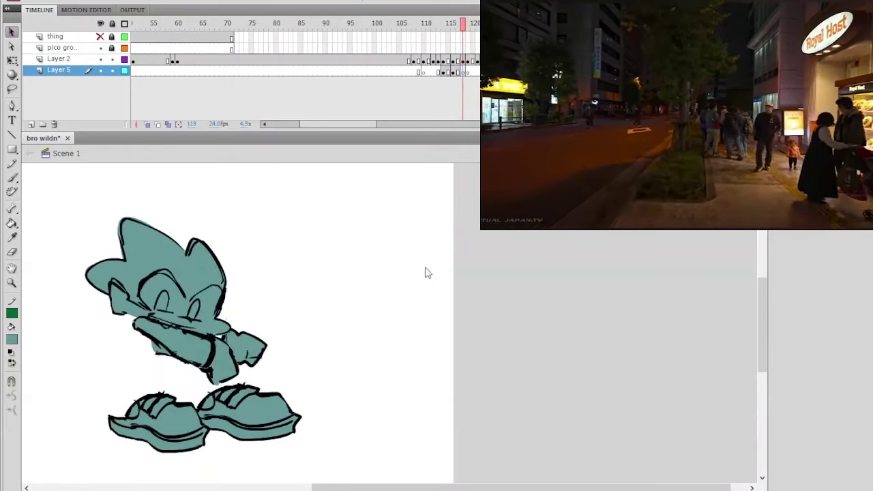
pyautogui.hotkey('ctrl', 'shift', 'v')
pyautogui.press('Left')
pyautogui.press('Left')
pyautogui.press('Left')
pyautogui.press('Left')
pyautogui.press('Left')
pyautogui.press('Left')
pyautogui.press('Left')
pyautogui.press('Left')
pyautogui.press('Left')
pyautogui.press('Left')
pyautogui.press('Left')
pyautogui.press('Left')
pyautogui.press('Left')
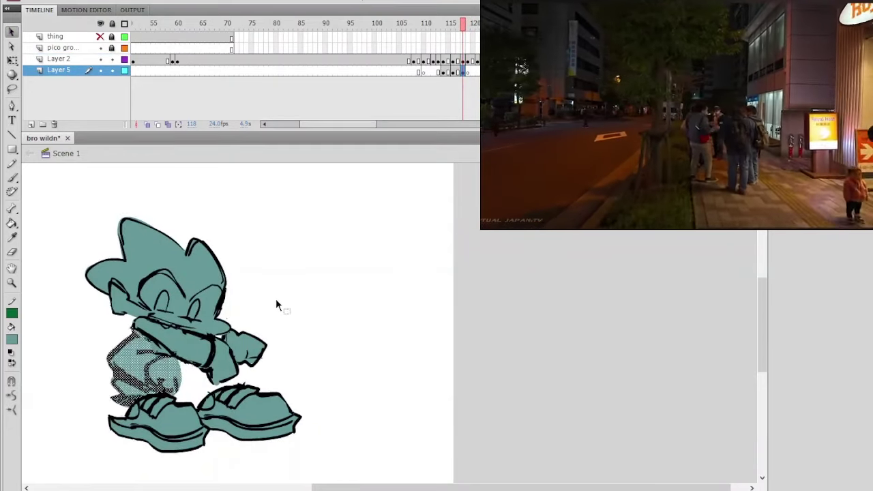
pyautogui.click(270, 265)
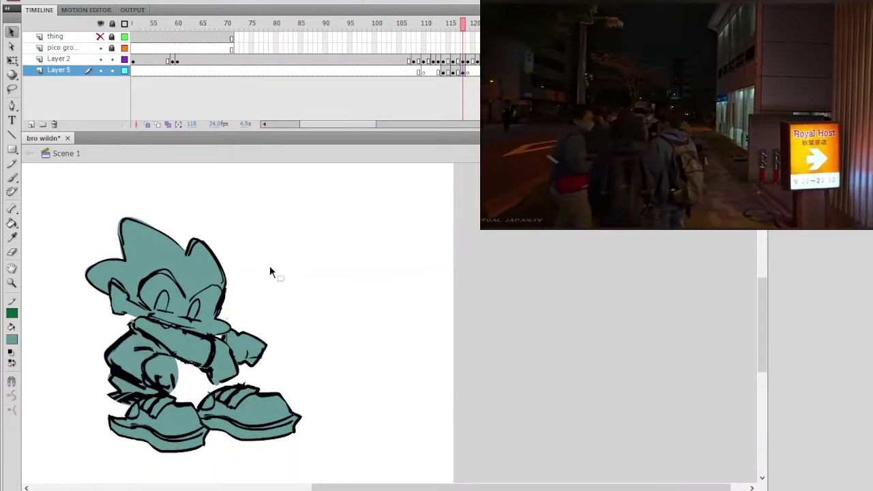
# Step: Hide Layer 2 and paint over the inner arm and hand lines of the pasted artwork with its teal fill
pyautogui.click(100, 59)
pyautogui.click(12, 223)
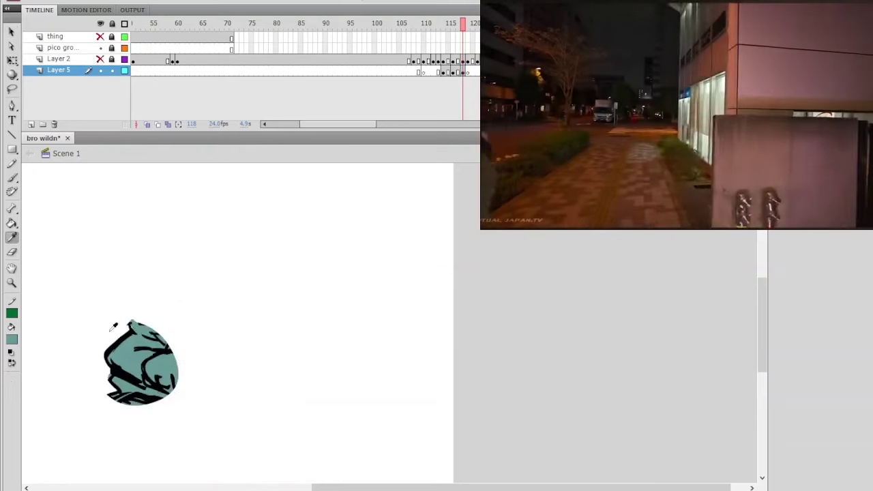
pyautogui.click(12, 178)
pyautogui.moveTo(115, 362)
pyautogui.mouseDown()
pyautogui.moveTo(130, 401)
pyautogui.moveTo(149, 407)
pyautogui.moveTo(158, 368)
pyautogui.moveTo(154, 374)
pyautogui.mouseUp()
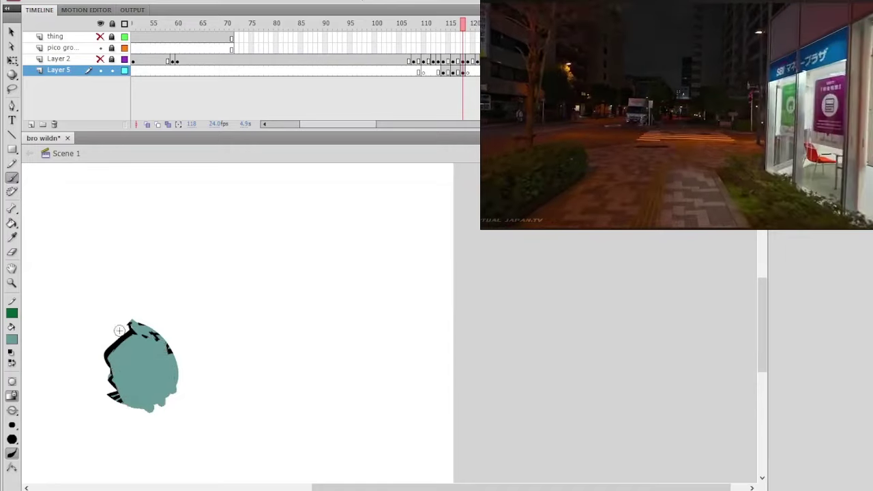
# Step: Redraw the back edge of the pasted body shape with thicker black brush strokes down to its base
pyautogui.click(12, 238)
pyautogui.click(115, 346)
pyautogui.click(11, 178)
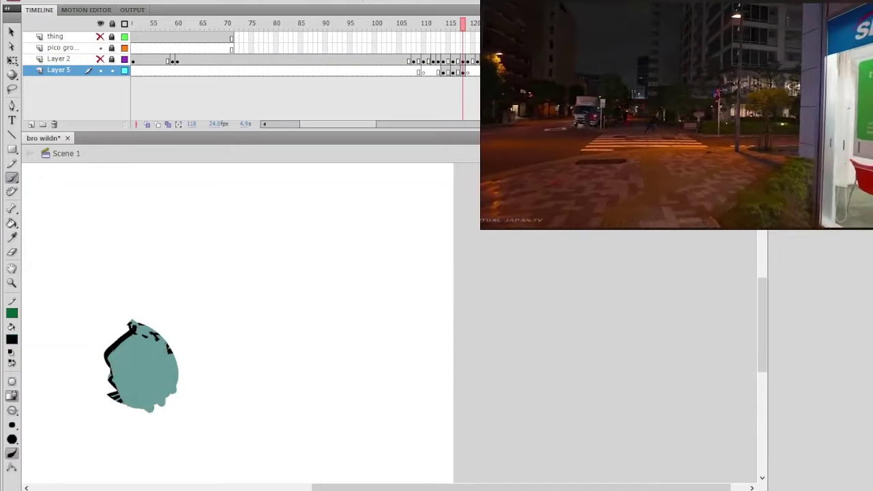
pyautogui.moveTo(133, 329)
pyautogui.mouseDown()
pyautogui.moveTo(122, 411)
pyautogui.moveTo(109, 365)
pyautogui.mouseUp()
pyautogui.hotkey('ctrl', 'z')
pyautogui.moveTo(139, 328); pyautogui.dragTo(121, 402)
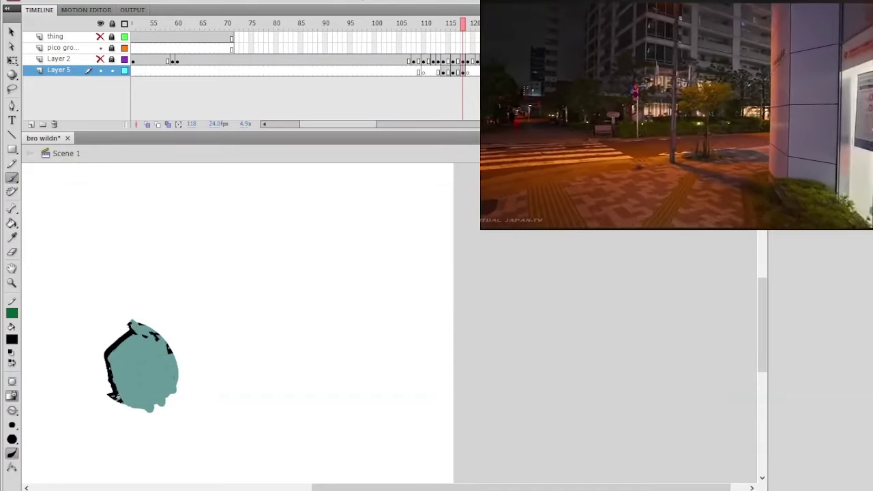
pyautogui.moveTo(102, 360); pyautogui.dragTo(127, 412)
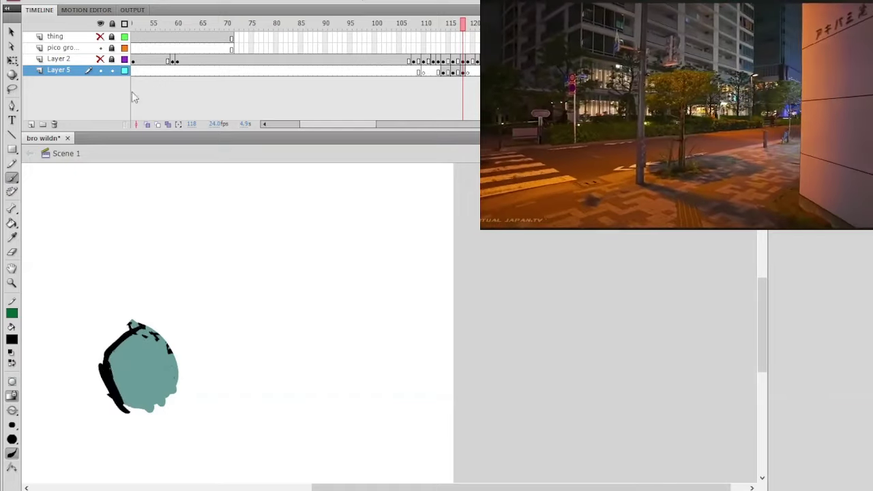
# Step: Show Layer 2 as outlines while drawing the crouched torso and legs in black and filling them teal, and restore its solid display
pyautogui.click(100, 58)
pyautogui.click(124, 58)
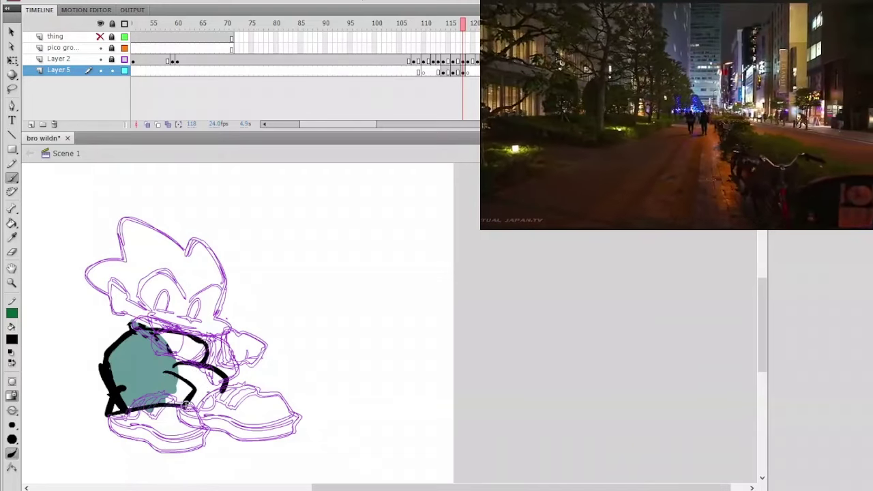
pyautogui.press('i')
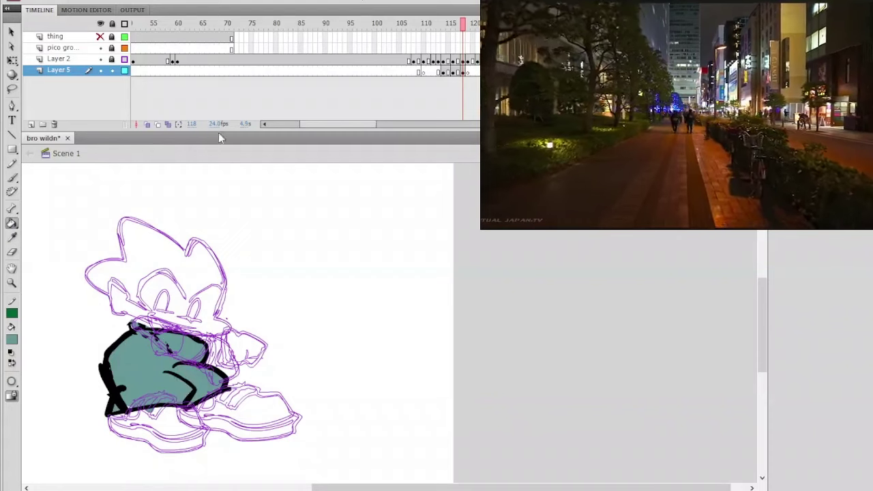
pyautogui.click(125, 71)
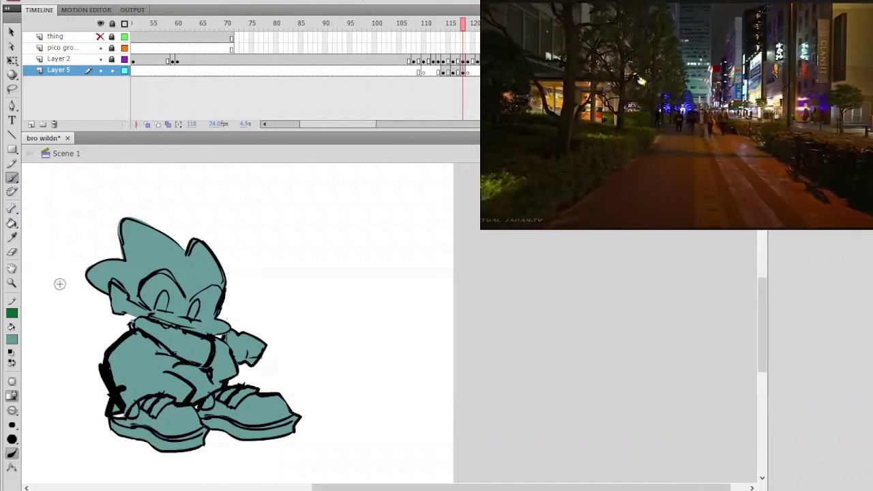
# Step: Add black fold lines across the crouched torso on frame 118 and paint teal over the excess black at the lower back
pyautogui.click(12, 177)
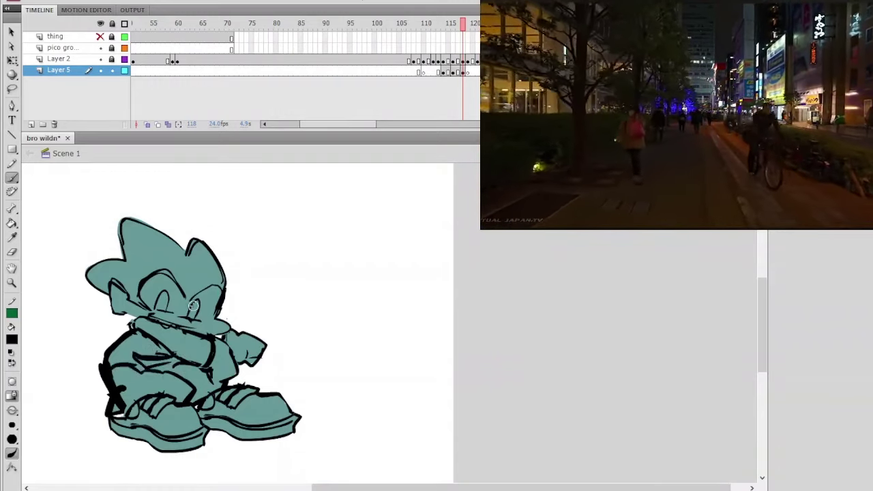
pyautogui.click(13, 237)
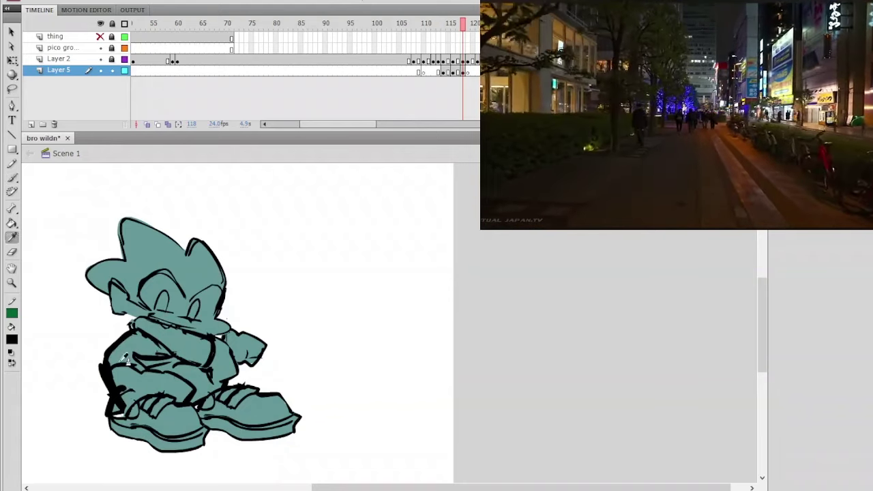
pyautogui.click(121, 363)
pyautogui.click(12, 178)
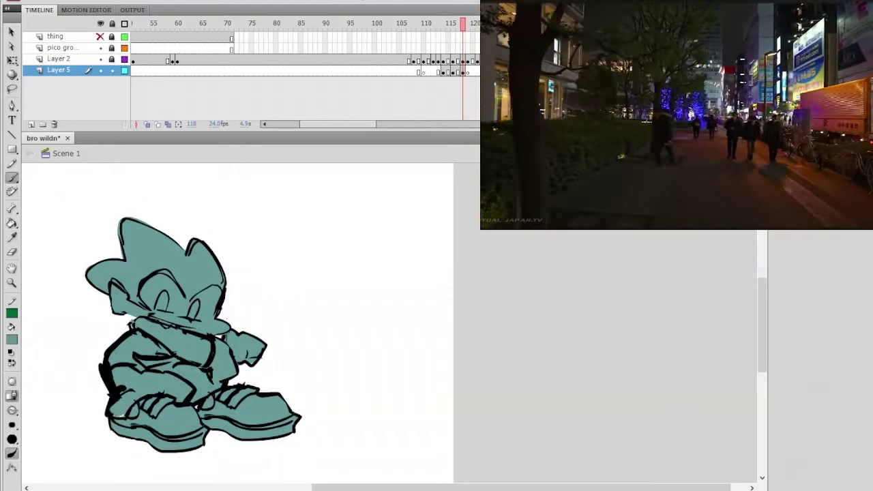
# Step: Erase the excess black along the outer back edge of the crouched body on frame 118
pyautogui.moveTo(463, 32); pyautogui.dragTo(464, 105)
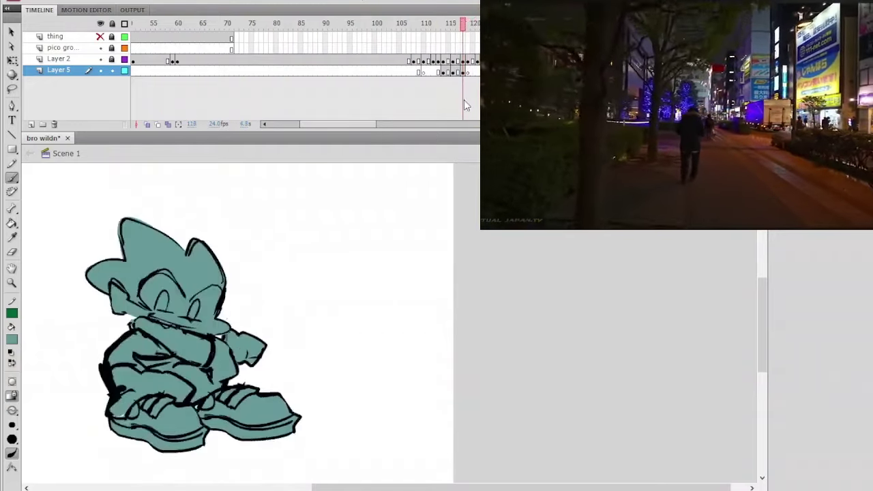
pyautogui.press('i')
pyautogui.click(11, 252)
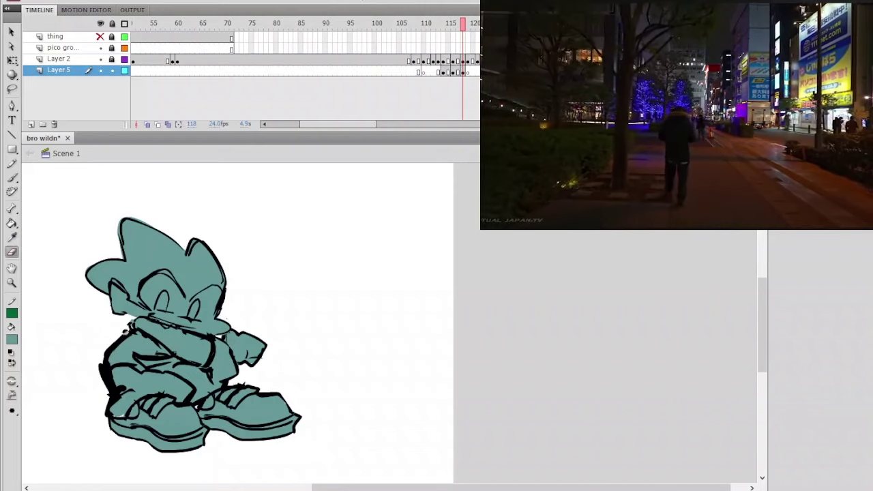
pyautogui.moveTo(112, 348); pyautogui.dragTo(104, 372)
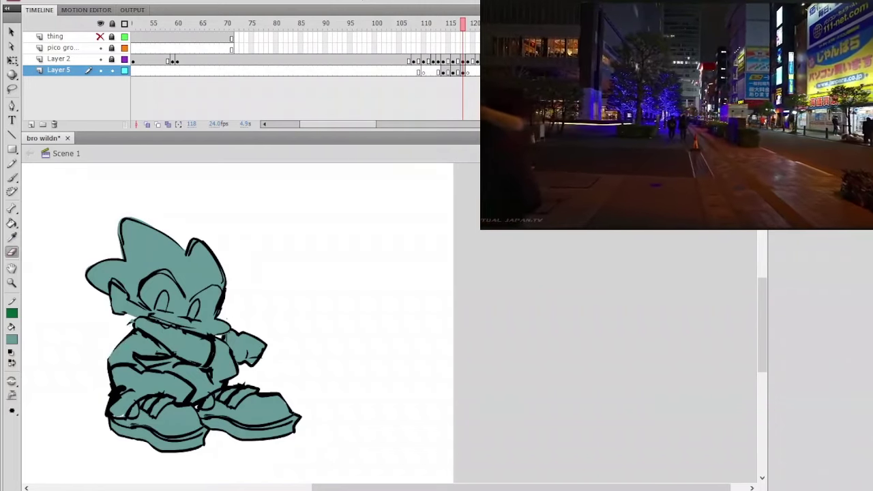
# Step: From frame 94 of the scene, enter the pico groovin symbol and open its body2 symbol at frame 2 for editing
pyautogui.moveTo(461, 26); pyautogui.dragTo(345, 99)
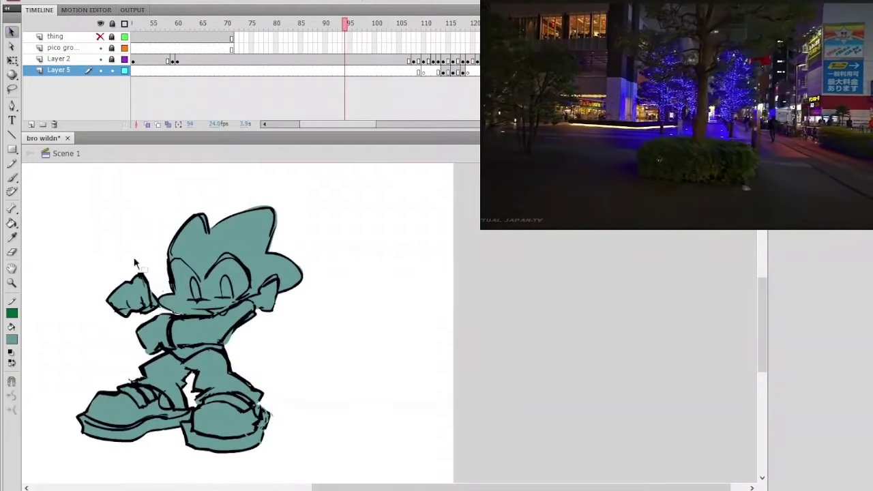
pyautogui.click(170, 376)
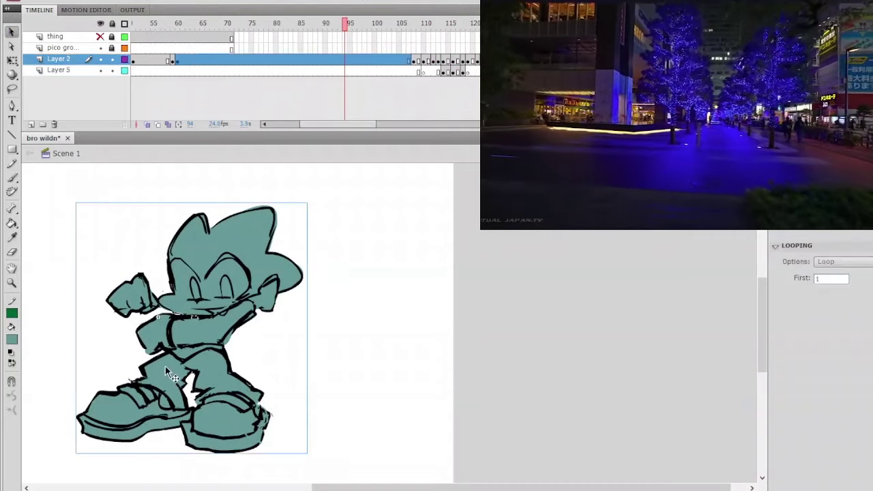
pyautogui.doubleClick(173, 371)
pyautogui.moveTo(169, 34); pyautogui.dragTo(231, 32)
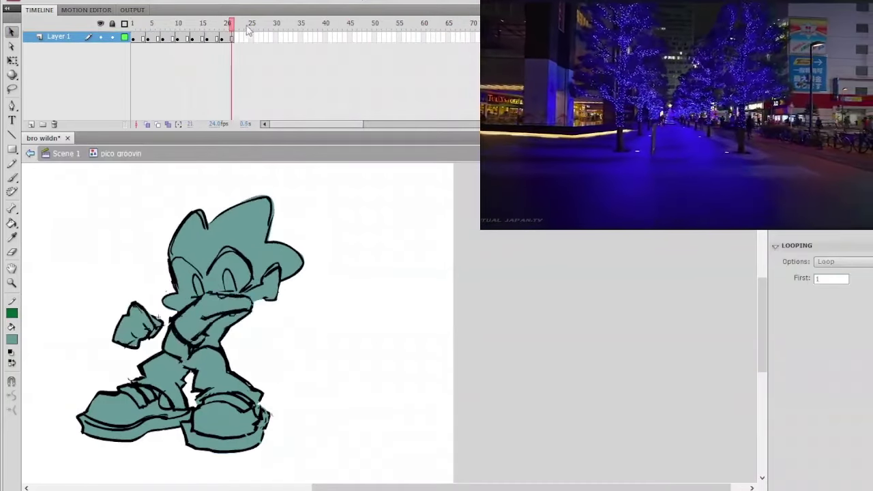
pyautogui.doubleClick(214, 369)
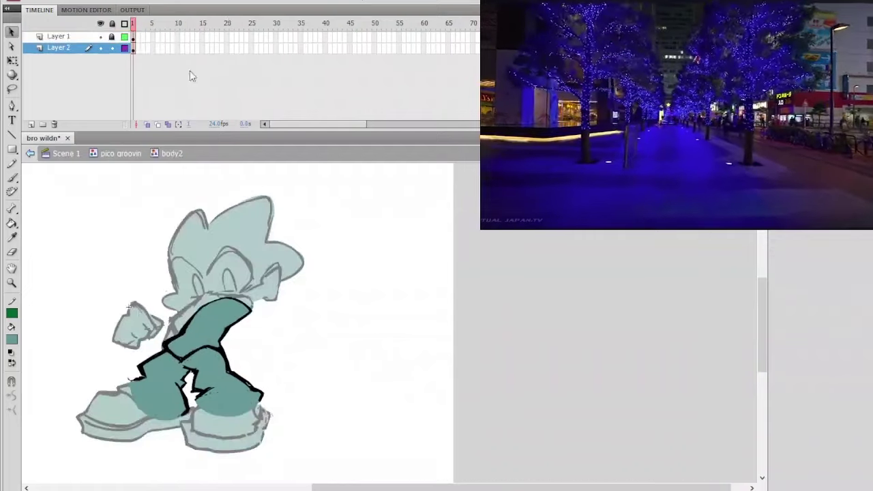
pyautogui.click(31, 156)
pyautogui.click(143, 31)
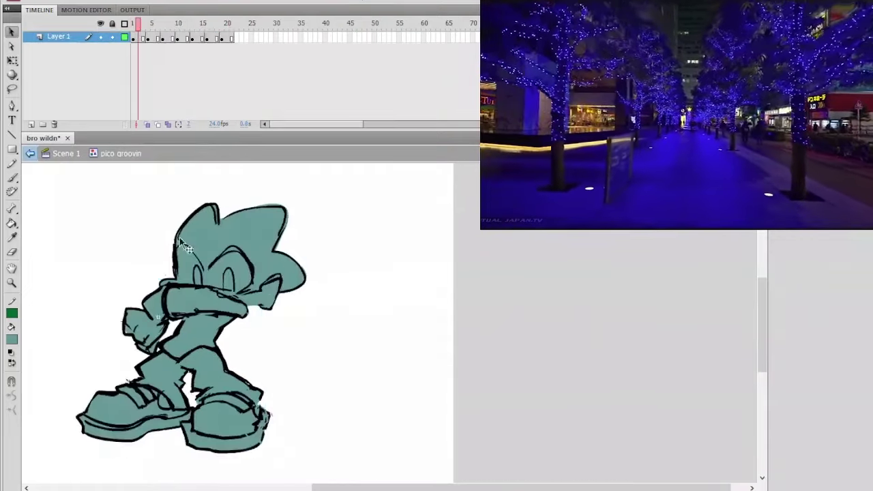
pyautogui.click(210, 358)
pyautogui.doubleClick(210, 359)
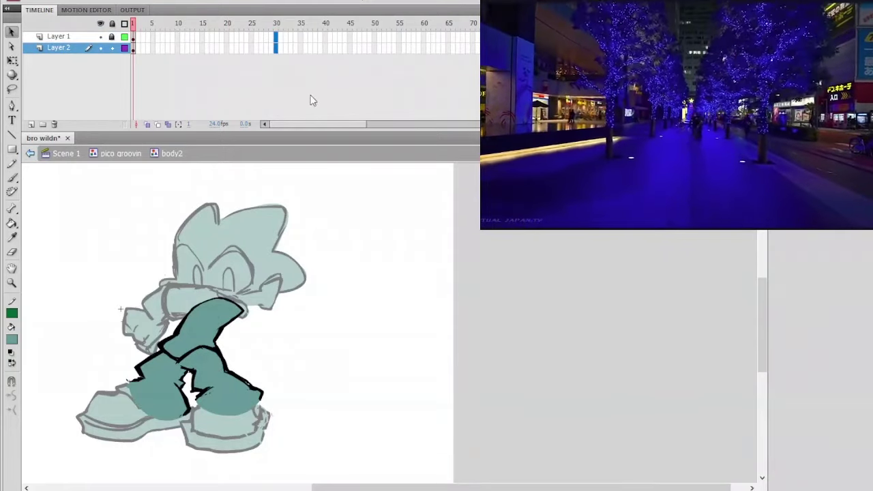
# Step: Extend both layers of body2 to frame 30, add keyframes there and unlock Layer 1
pyautogui.press('F5')
pyautogui.click(278, 50)
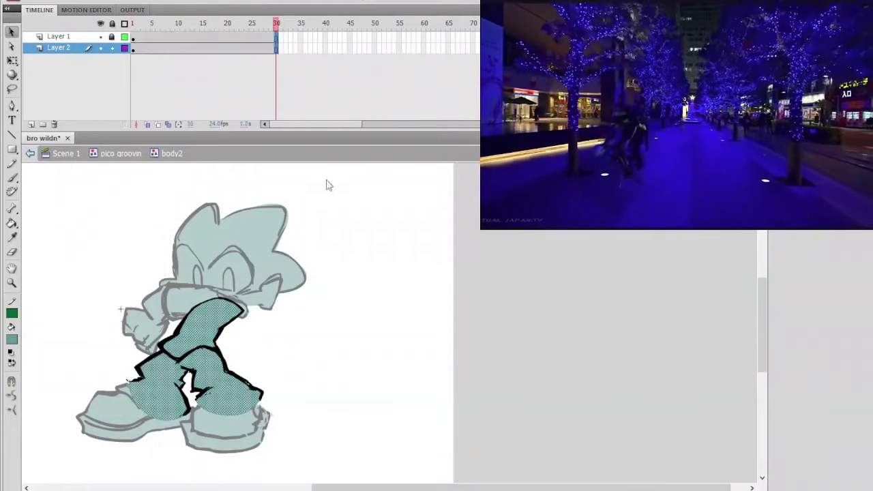
pyautogui.press('F6')
pyautogui.click(232, 64)
pyautogui.click(113, 37)
# Step: Lasso the torso on frame 30 and transform it into a shorter shape that slants more, raised off the legs
pyautogui.click(13, 90)
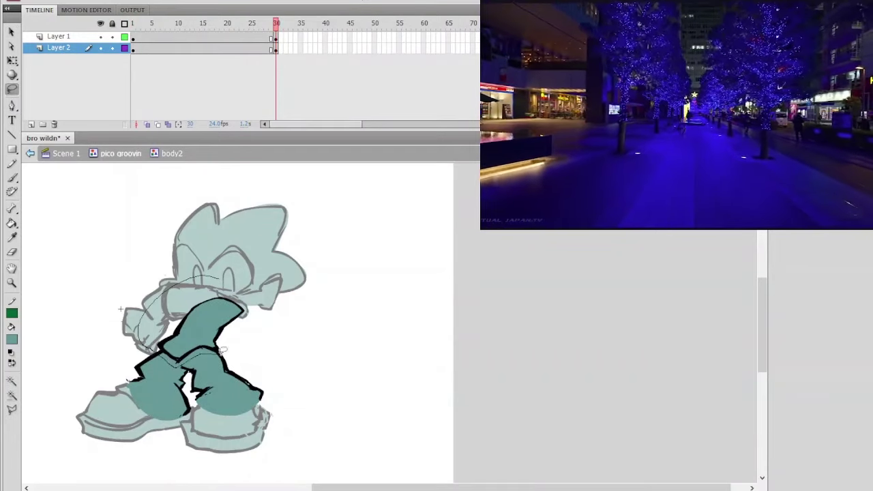
pyautogui.moveTo(222, 349); pyautogui.dragTo(259, 289)
pyautogui.click(12, 60)
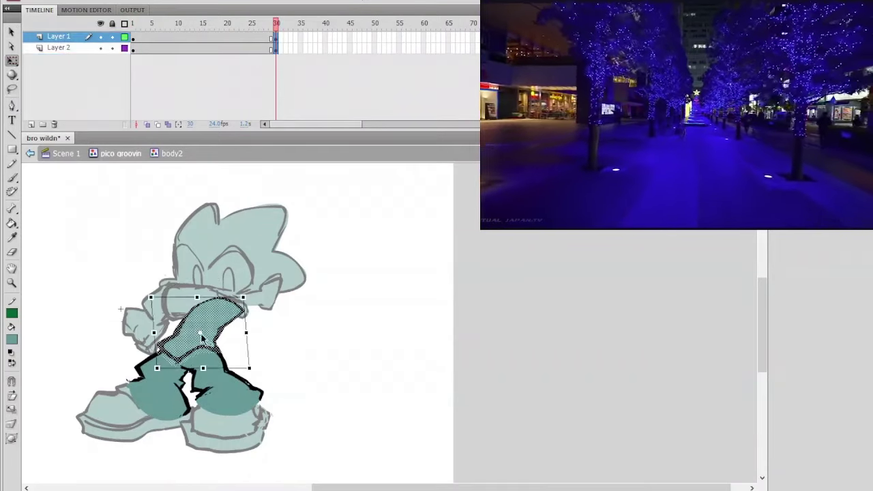
pyautogui.moveTo(201, 333); pyautogui.dragTo(233, 301)
pyautogui.moveTo(254, 360); pyautogui.dragTo(247, 359)
pyautogui.click(257, 336)
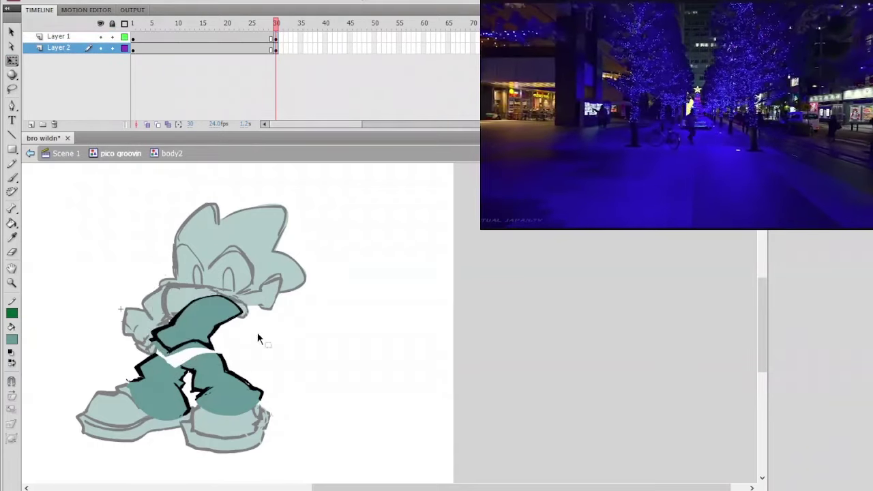
# Step: Lasso both legs on frame 30 and skew their upper part slightly toward the waist of the reshaped torso
pyautogui.click(13, 90)
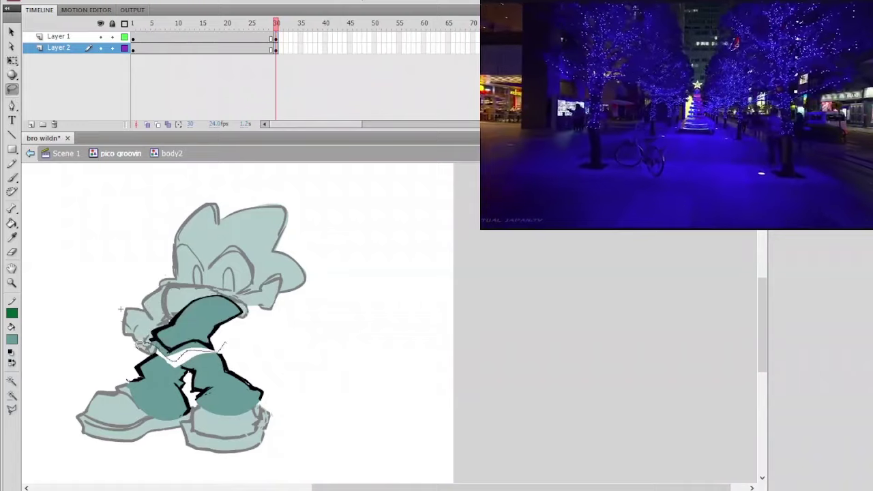
pyautogui.moveTo(282, 370); pyautogui.dragTo(247, 326)
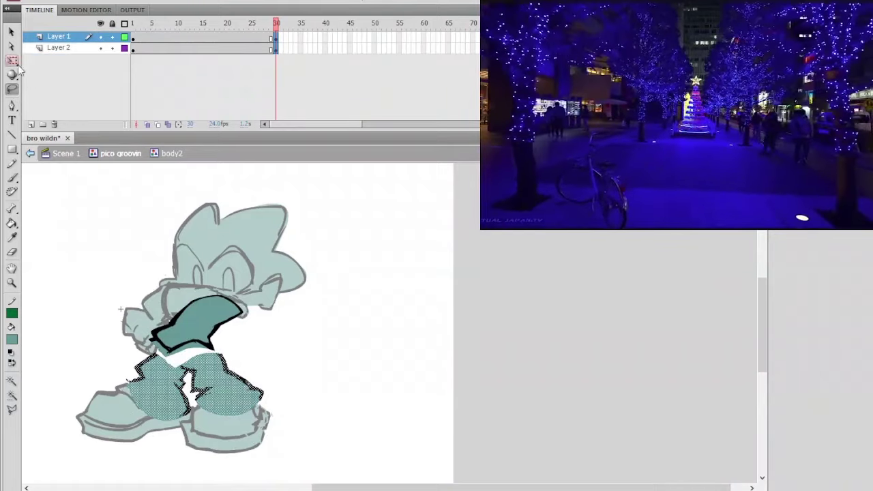
pyautogui.press('q')
pyautogui.moveTo(192, 346); pyautogui.dragTo(186, 345)
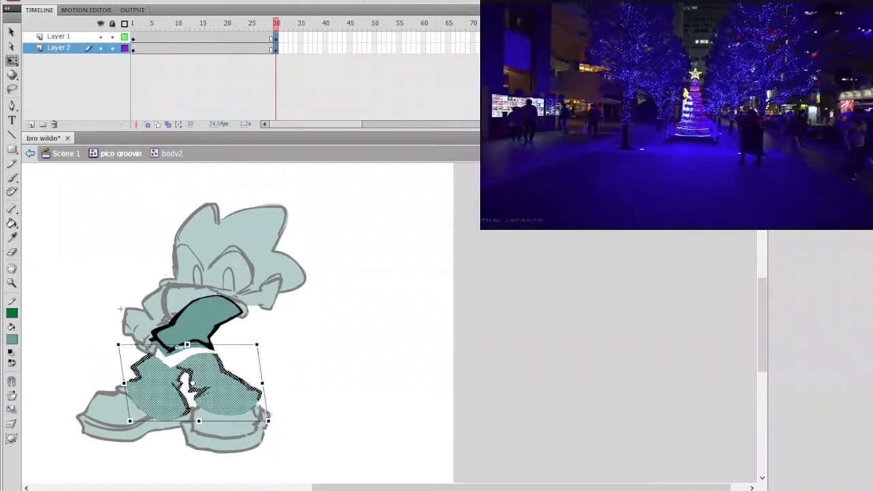
pyautogui.click(237, 314)
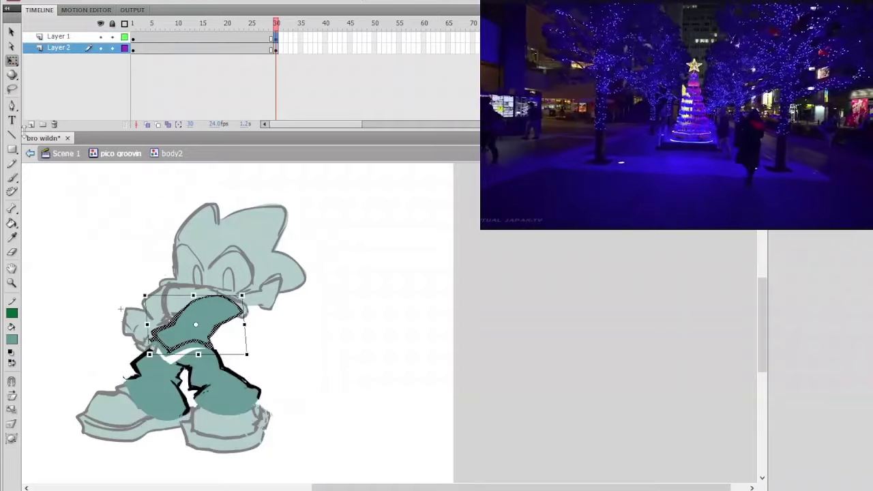
# Step: Thicken the black outlines along the inner and outer edges of the legs with the brush
pyautogui.click(13, 90)
pyautogui.click(245, 364)
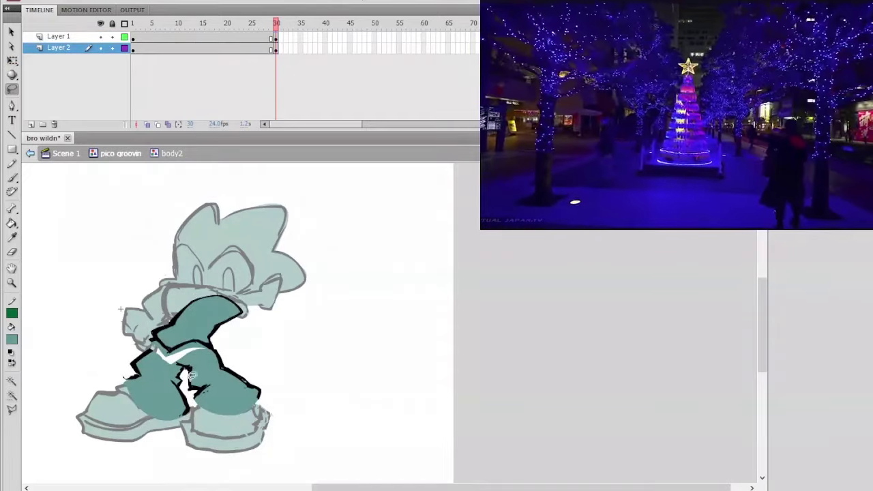
pyautogui.moveTo(197, 379); pyautogui.dragTo(247, 340)
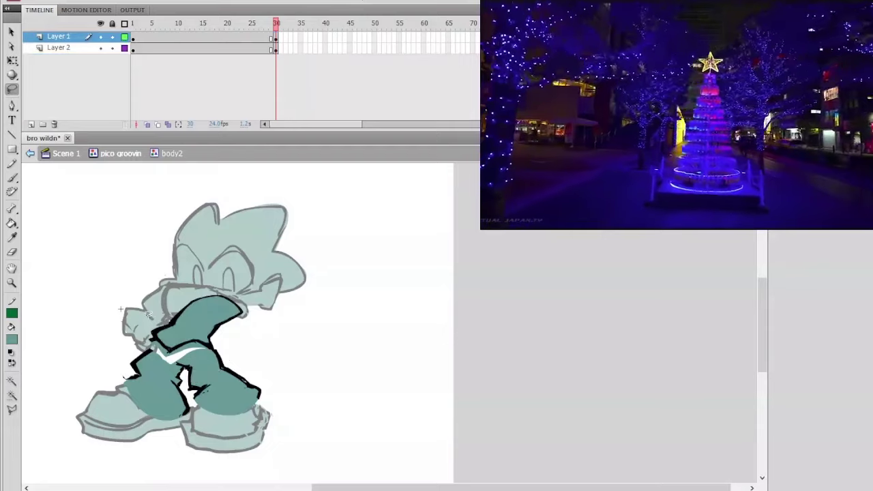
pyautogui.click(12, 224)
pyautogui.click(13, 177)
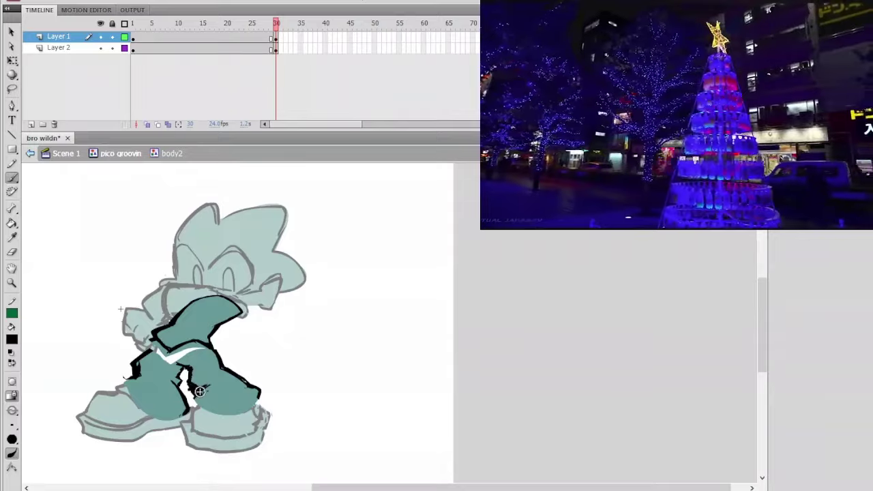
# Step: Erase the outer outline of the front leg and paint teal over excess black on the other leg's outer edge
pyautogui.click(13, 253)
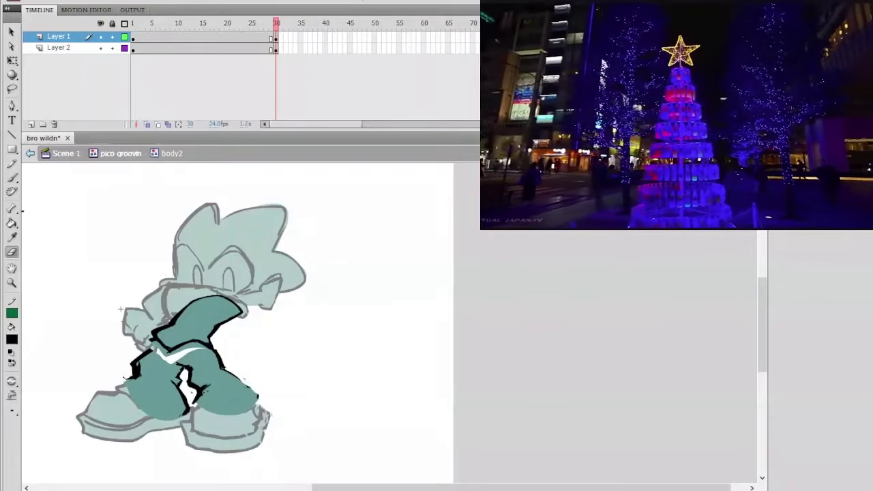
pyautogui.click(14, 237)
pyautogui.click(135, 369)
pyautogui.click(11, 177)
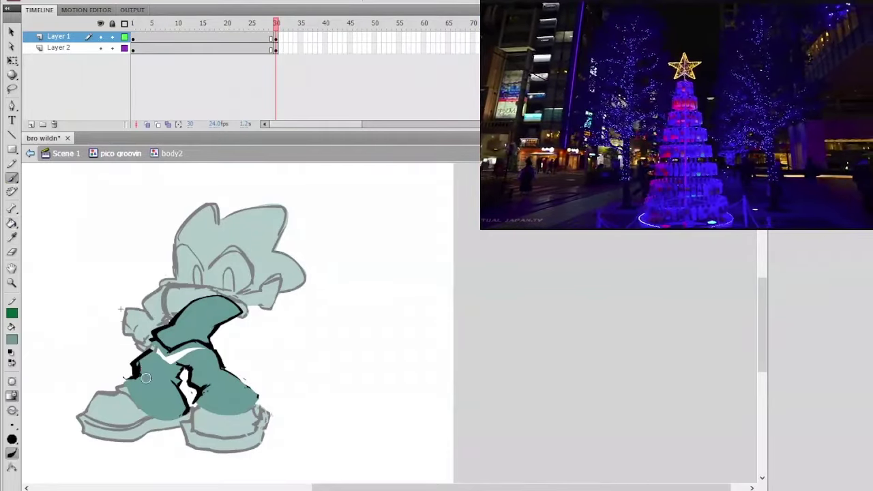
# Step: Clean up the leg edges with the eraser and redraw the front leg's outer outline in black
pyautogui.click(12, 252)
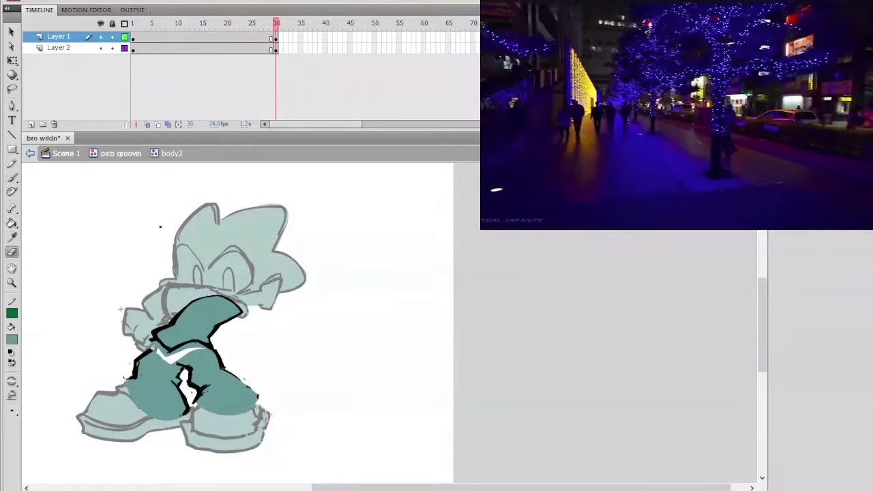
pyautogui.click(146, 325)
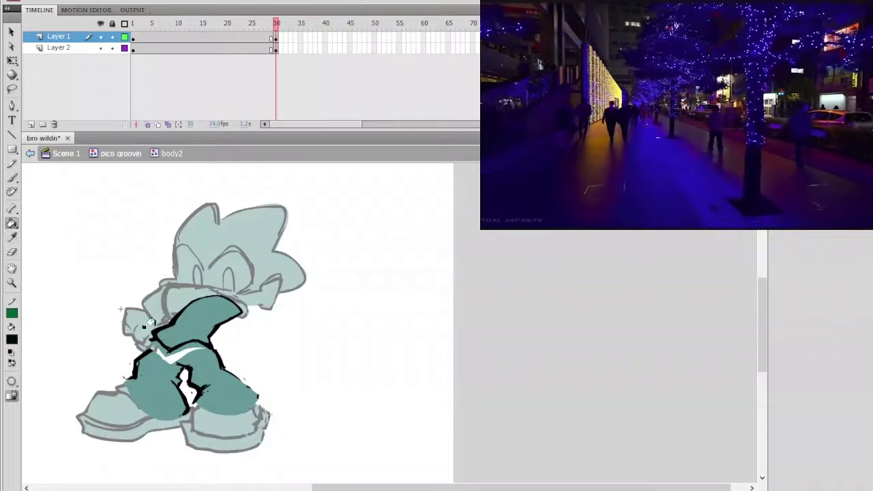
pyautogui.click(13, 176)
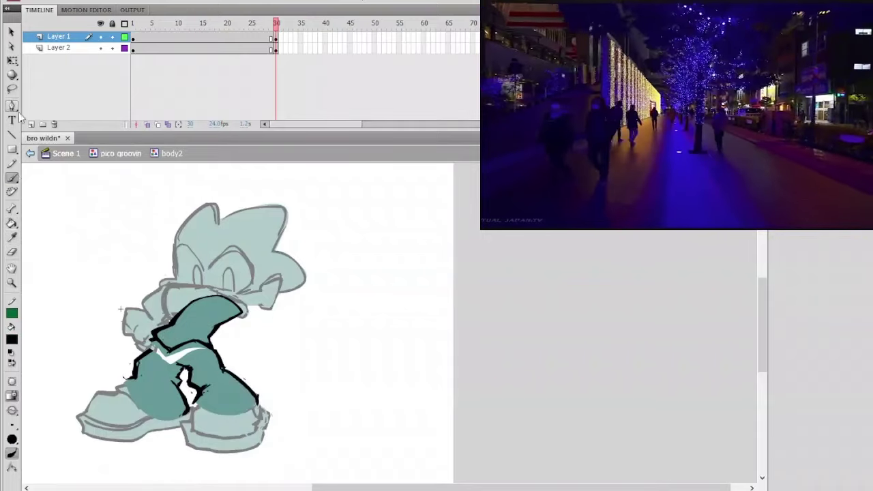
# Step: Lasso both legs and warp them with the envelope so they bow outward and their tops meet the torso
pyautogui.click(12, 89)
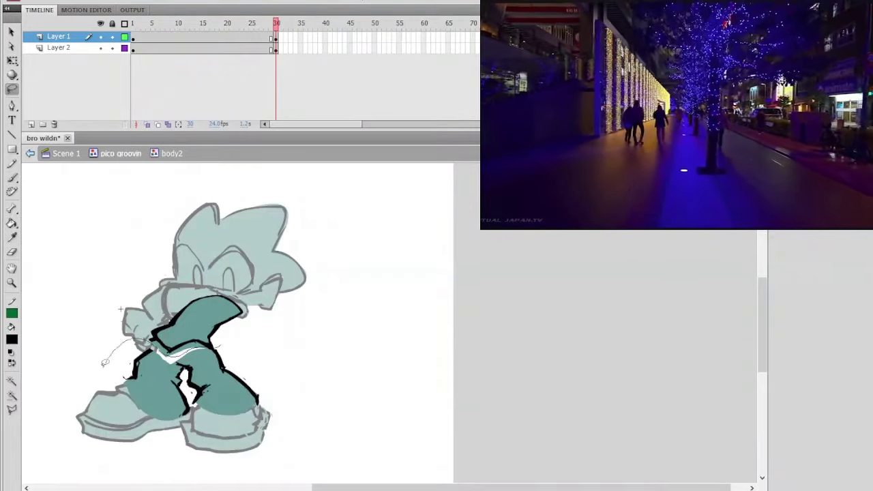
pyautogui.moveTo(104, 362); pyautogui.dragTo(242, 344)
pyautogui.press('q')
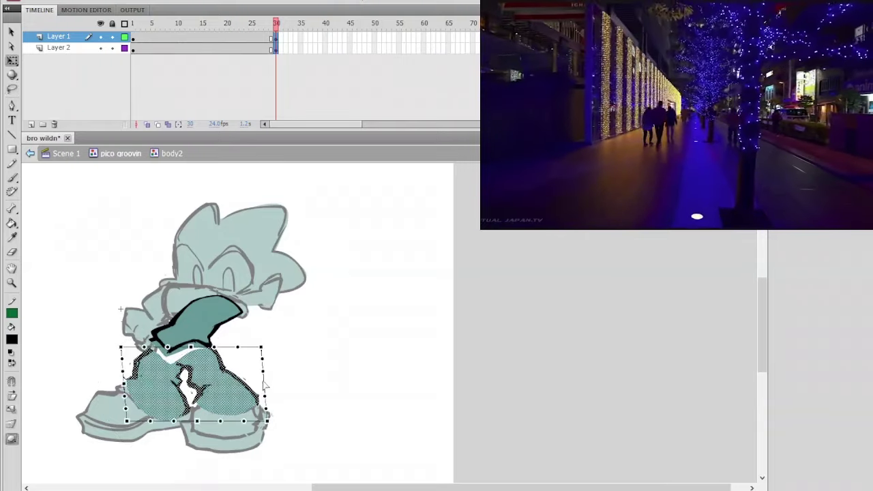
pyautogui.click(237, 384)
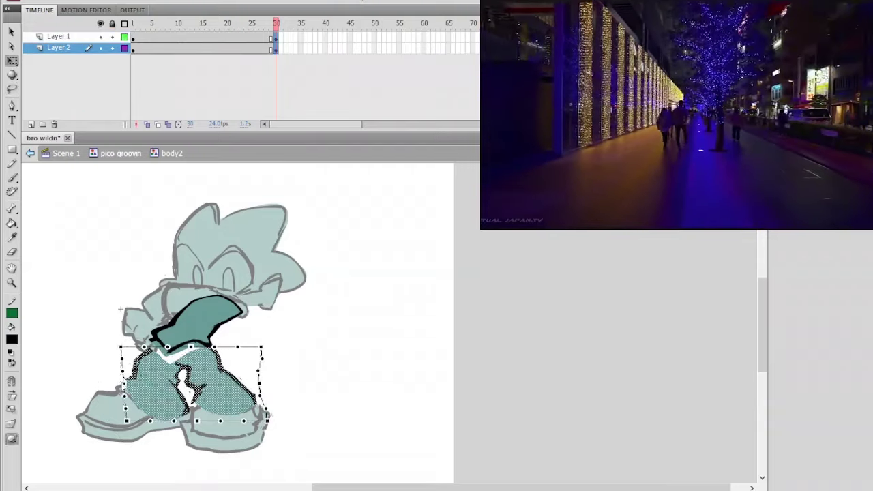
pyautogui.moveTo(124, 383); pyautogui.dragTo(120, 381)
pyautogui.moveTo(192, 348); pyautogui.dragTo(142, 327)
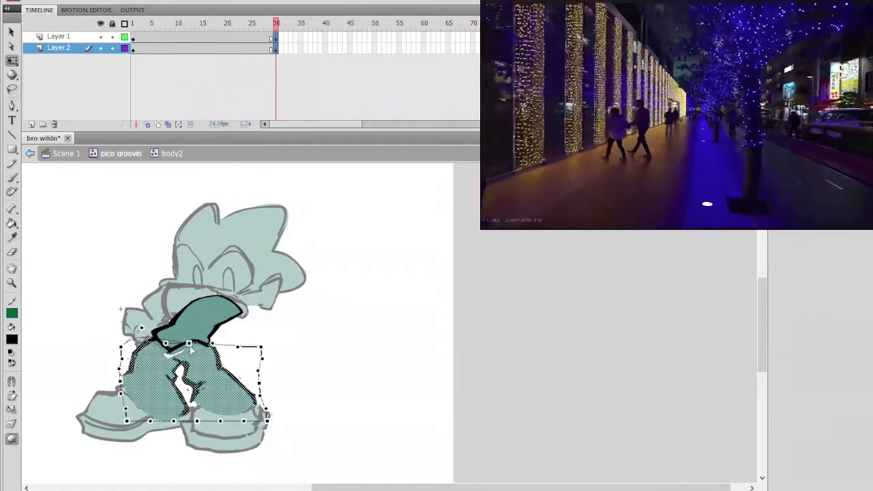
pyautogui.moveTo(192, 349)
pyautogui.mouseDown()
pyautogui.moveTo(175, 345)
pyautogui.moveTo(184, 351)
pyautogui.mouseUp()
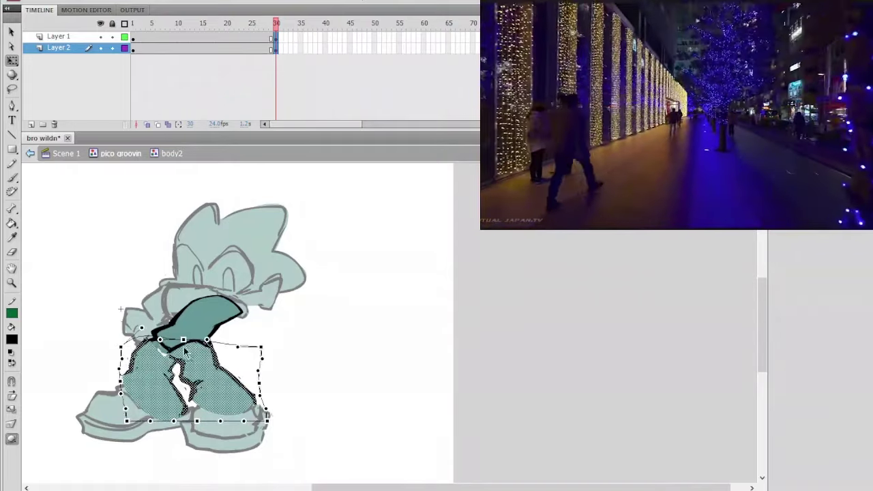
pyautogui.moveTo(197, 421); pyautogui.dragTo(207, 423)
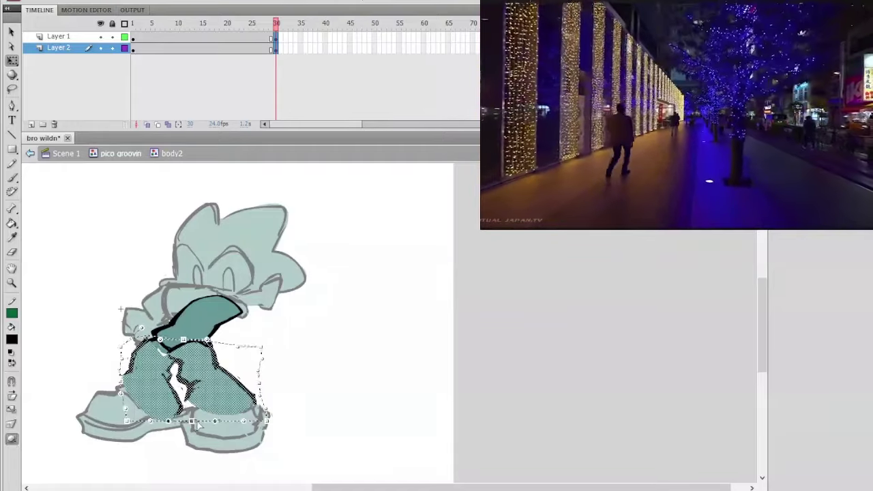
pyautogui.click(291, 358)
# Step: Flip back and forth between frame 30 and the preceding frames to compare the reshaped body with the original pose
pyautogui.moveTo(275, 28); pyautogui.dragTo(282, 39)
pyautogui.press(',')
pyautogui.press('.')
pyautogui.press(',')
pyautogui.press('.')
pyautogui.press(',')
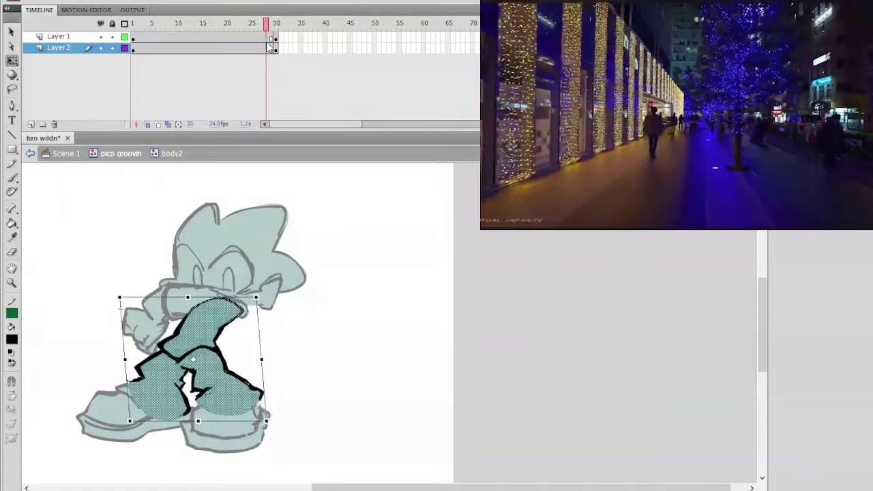
pyautogui.press('.')
pyautogui.press(',')
pyautogui.press('.')
pyautogui.press(',')
pyautogui.press('.')
pyautogui.press(',')
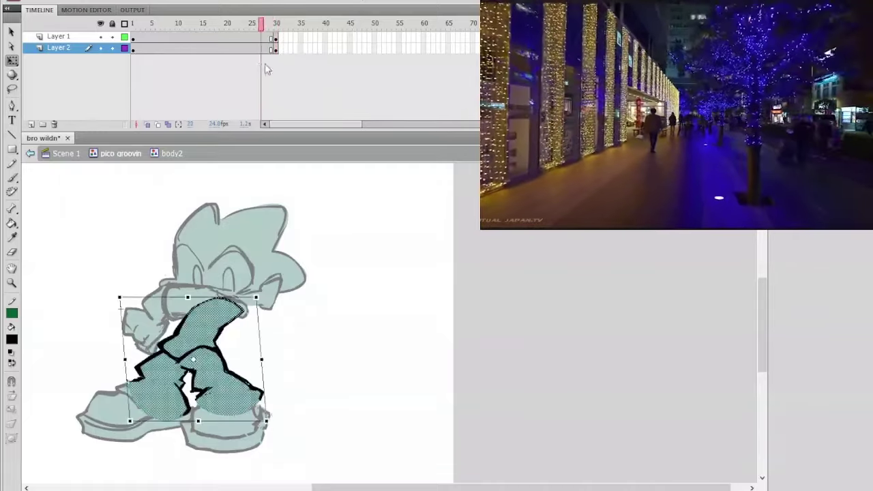
pyautogui.press('.')
pyautogui.press(',')
pyautogui.press('.')
pyautogui.press(',')
pyautogui.press('.')
pyautogui.press(',')
pyautogui.press('.')
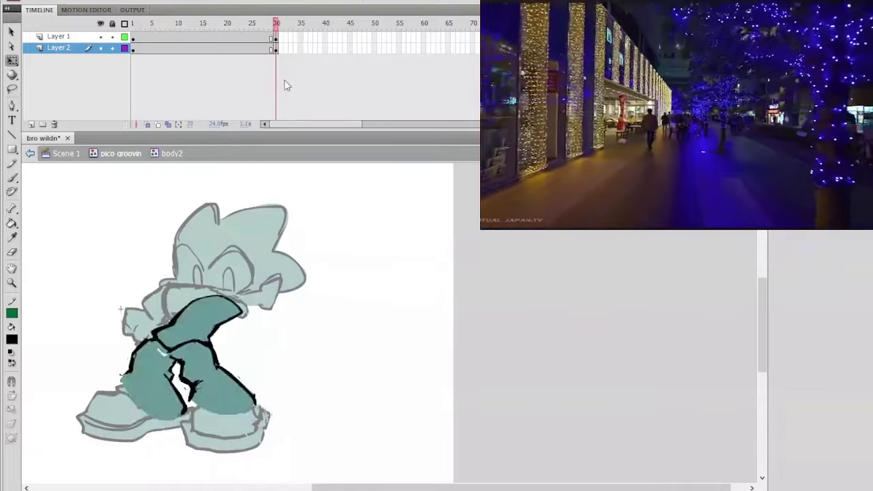
pyautogui.press(',')
pyautogui.press('.')
pyautogui.press(',')
pyautogui.press('.')
pyautogui.press(',')
pyautogui.press('.')
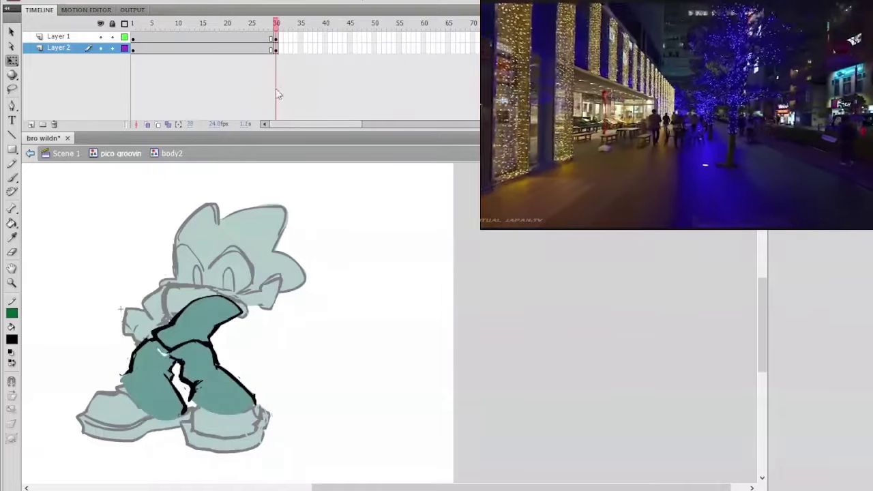
# Step: Flip repeatedly between frames 29 and 30 to check the change between the two body poses
pyautogui.press(',')
pyautogui.press('.')
pyautogui.press(',')
pyautogui.press('.')
pyautogui.press(',')
pyautogui.press('.')
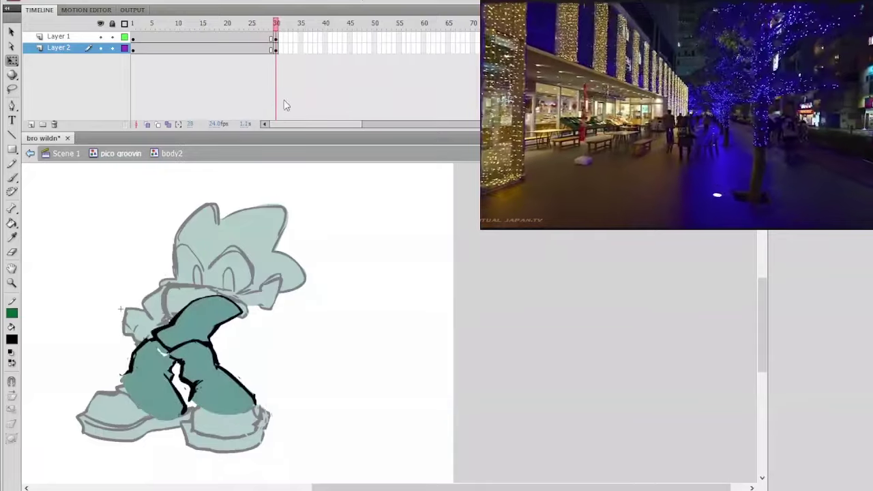
pyautogui.press(',')
pyautogui.press('.')
pyautogui.press(',')
pyautogui.press('.')
pyautogui.press(',')
pyautogui.press('.')
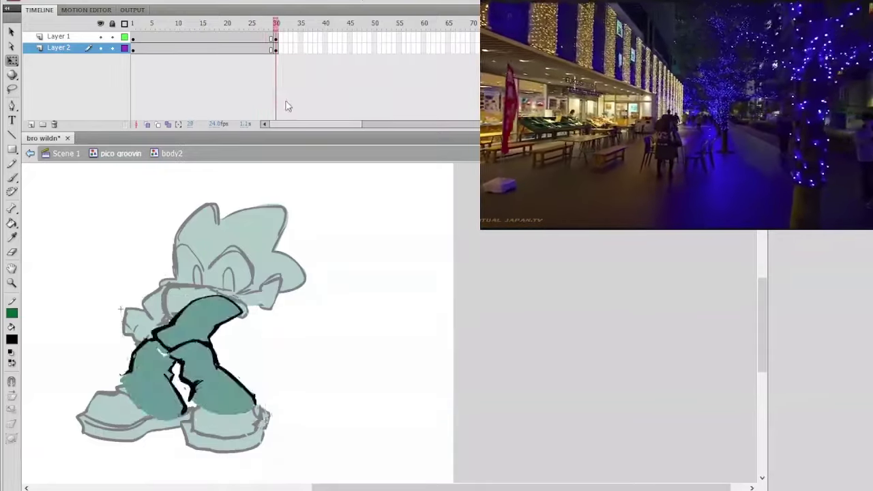
pyautogui.press(',')
pyautogui.press('.')
pyautogui.press(',')
pyautogui.press('.')
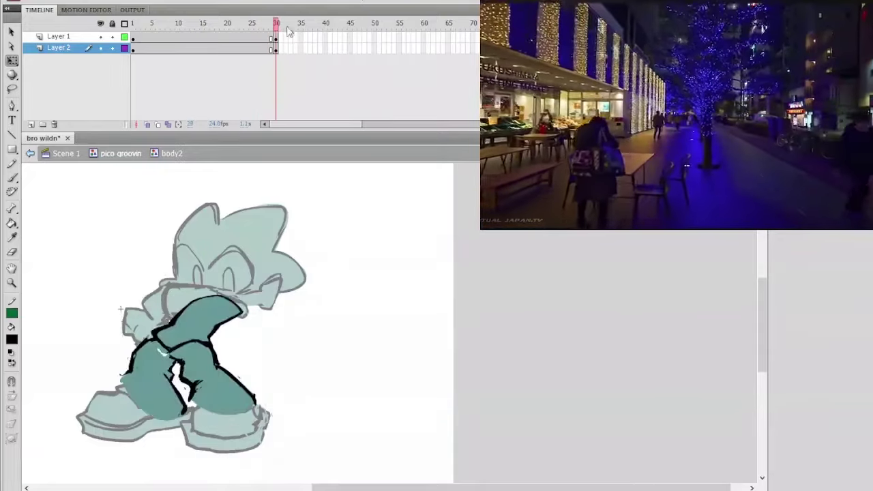
# Step: Brush a thicker black outline along the upper outer edge of the back leg on Layer 1 at frame 30
pyautogui.press('k')
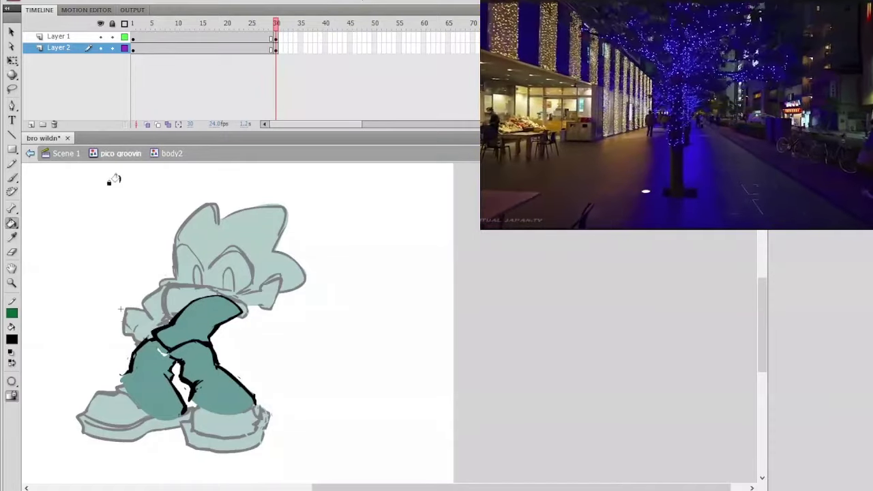
pyautogui.press('b')
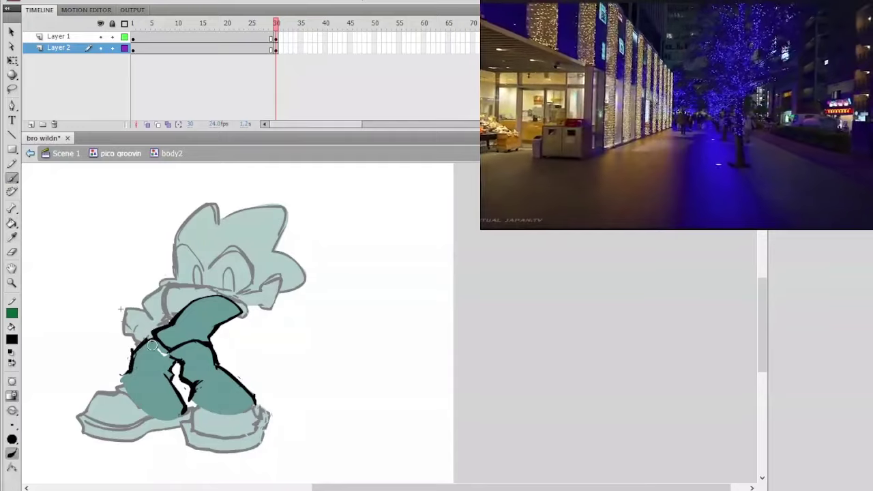
pyautogui.click(276, 38)
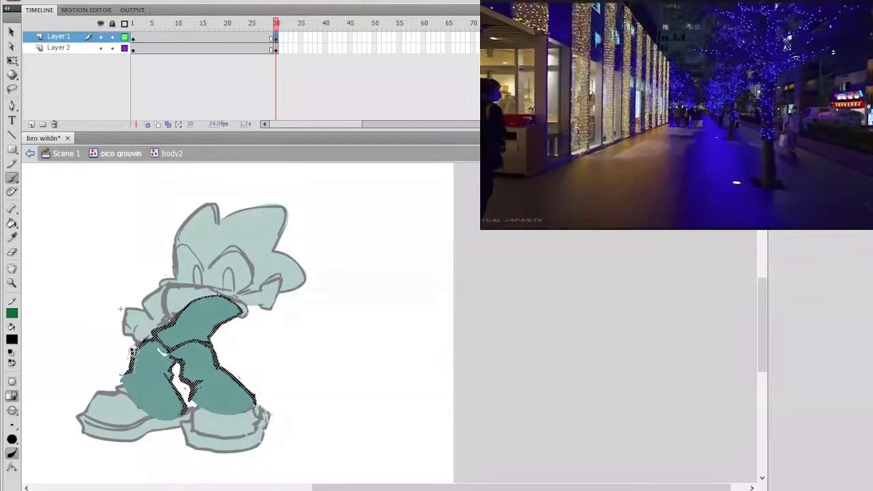
pyautogui.moveTo(148, 342); pyautogui.dragTo(134, 373)
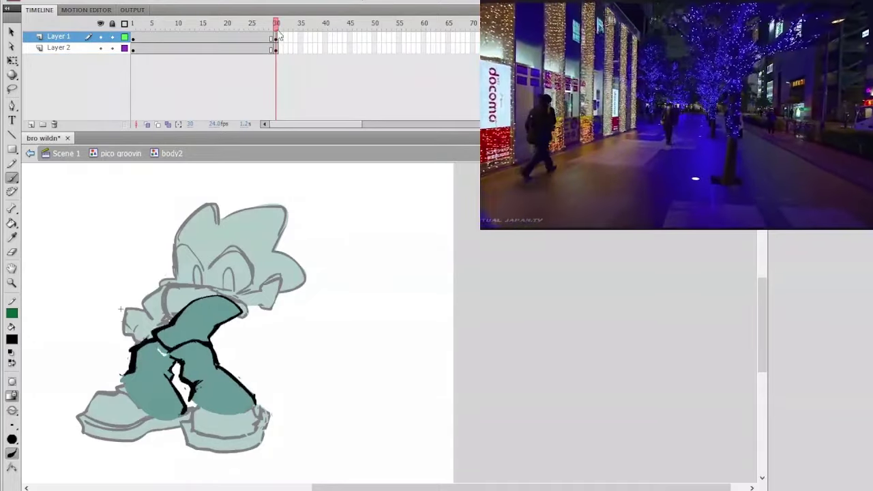
# Step: Leave the body2 symbol for the main scene and play back the animation
pyautogui.click(30, 153)
pyautogui.press('Return')
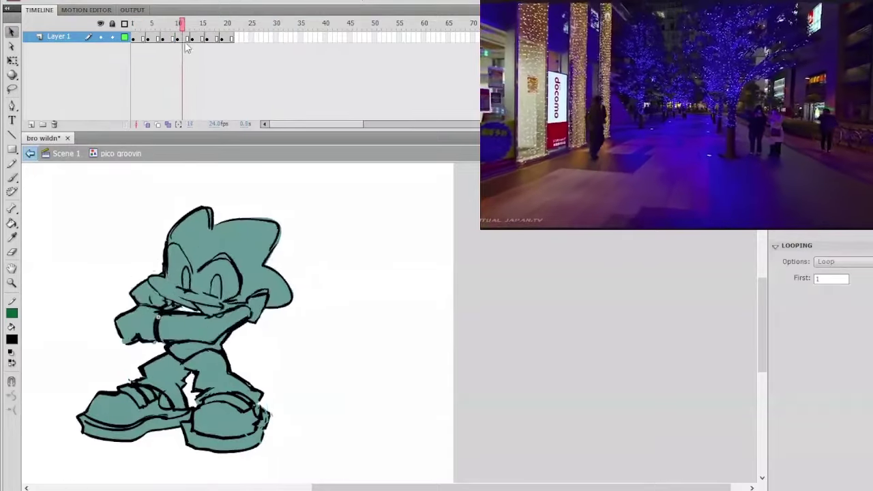
pyautogui.click(30, 154)
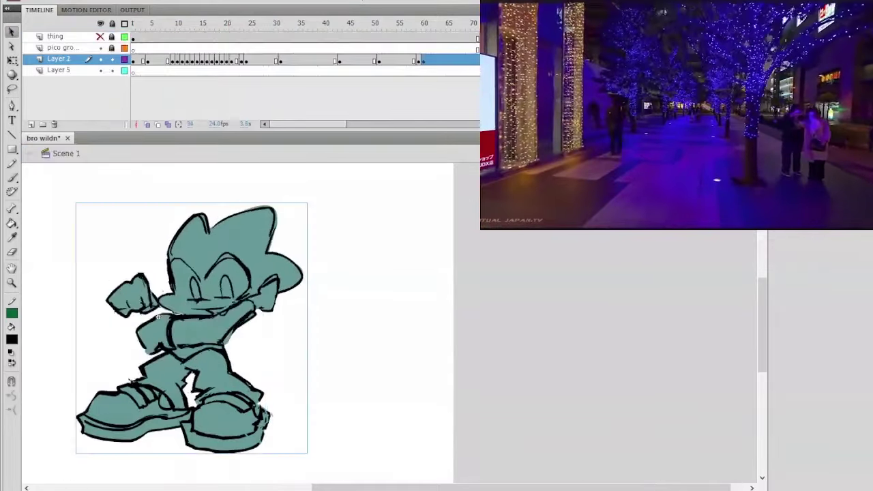
pyautogui.doubleClick(211, 298)
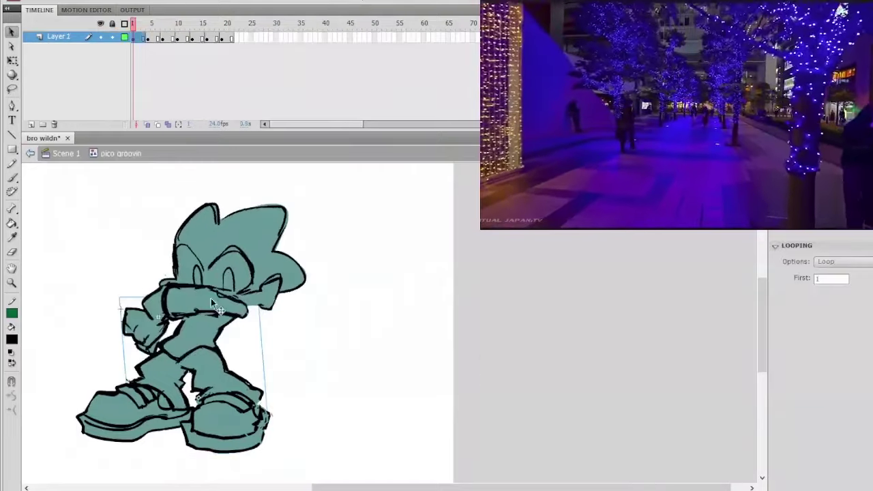
pyautogui.doubleClick(202, 331)
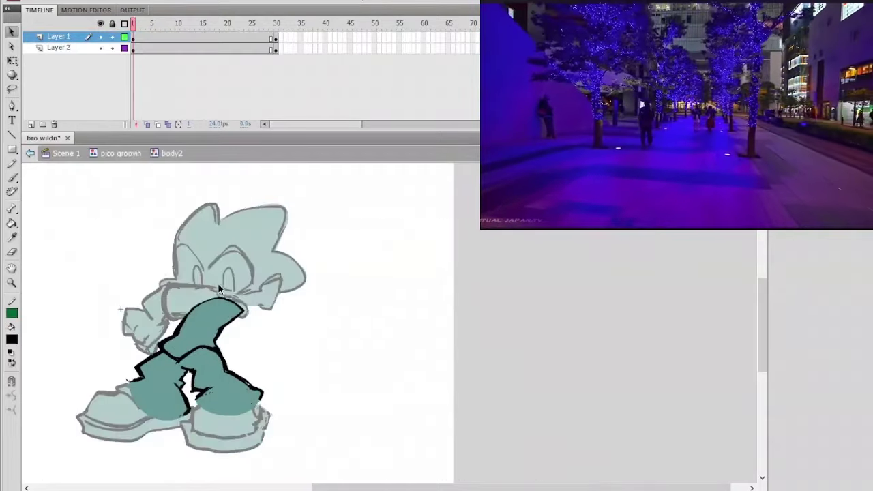
pyautogui.click(276, 23)
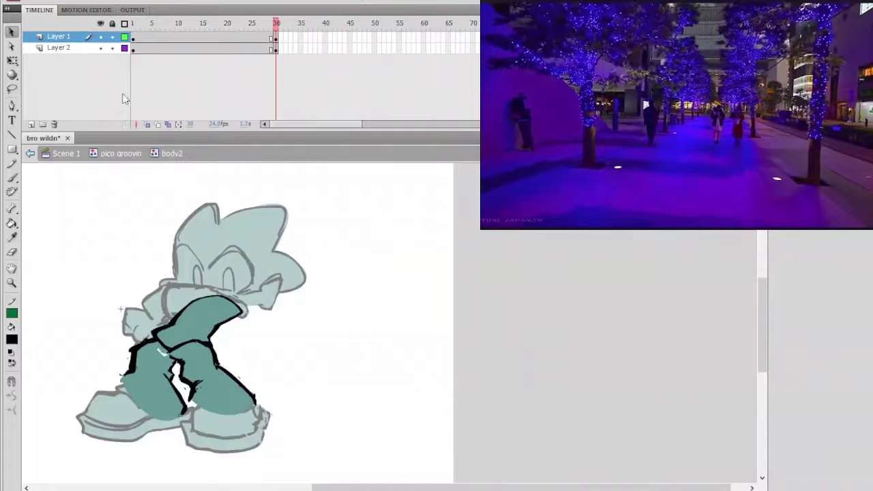
pyautogui.click(30, 152)
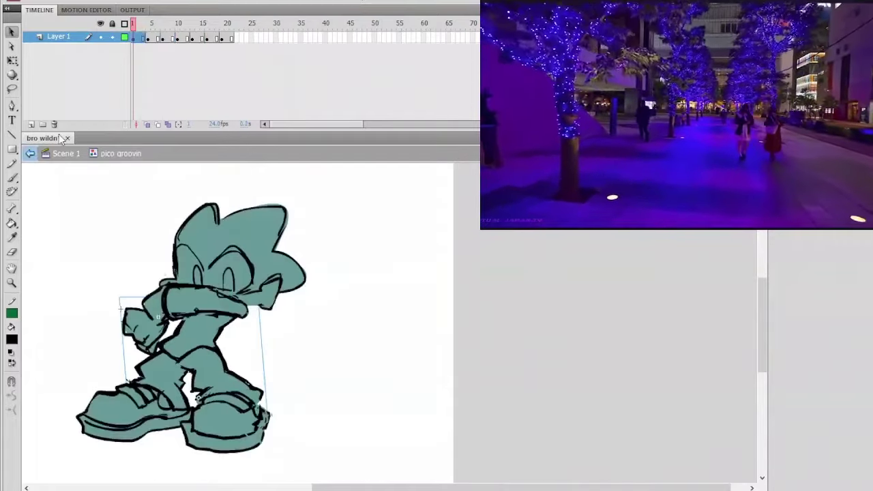
pyautogui.click(30, 155)
pyautogui.press('Return')
pyautogui.press('Return')
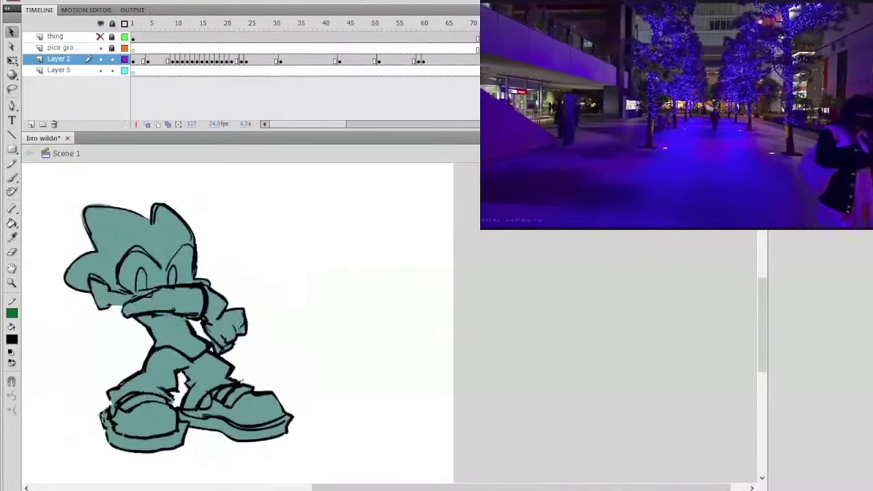
# Step: On frame 120 of the main scene, set the body instance's looping to Single Frame with first frame 30
pyautogui.moveTo(477, 26); pyautogui.dragTo(451, 98)
pyautogui.moveTo(452, 25); pyautogui.dragTo(447, 131)
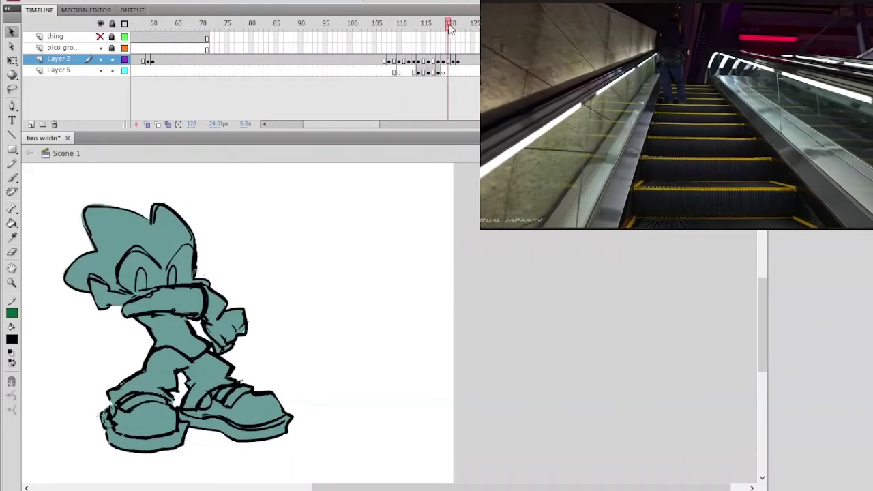
pyautogui.moveTo(451, 27); pyautogui.dragTo(445, 35)
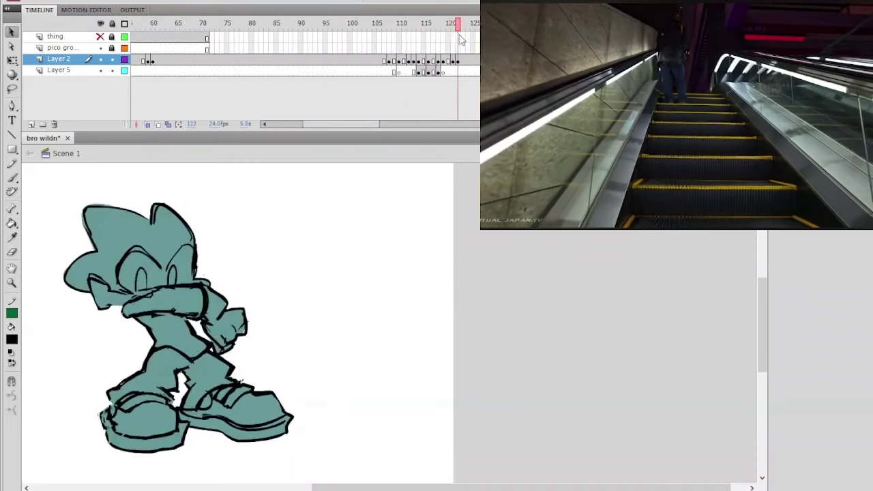
pyautogui.click(463, 61)
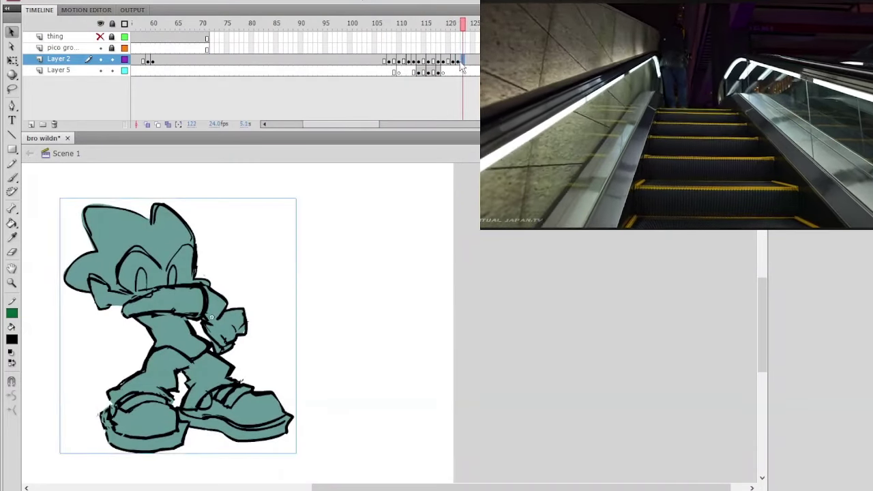
pyautogui.click(450, 61)
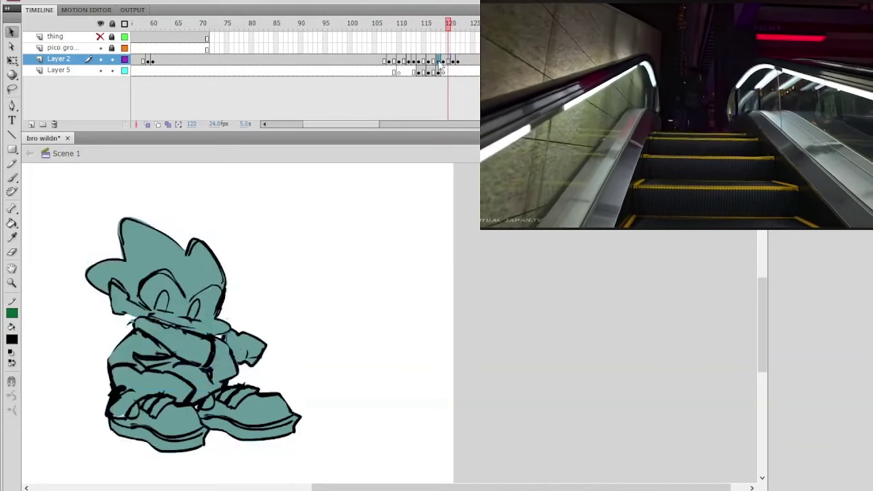
pyautogui.click(395, 182)
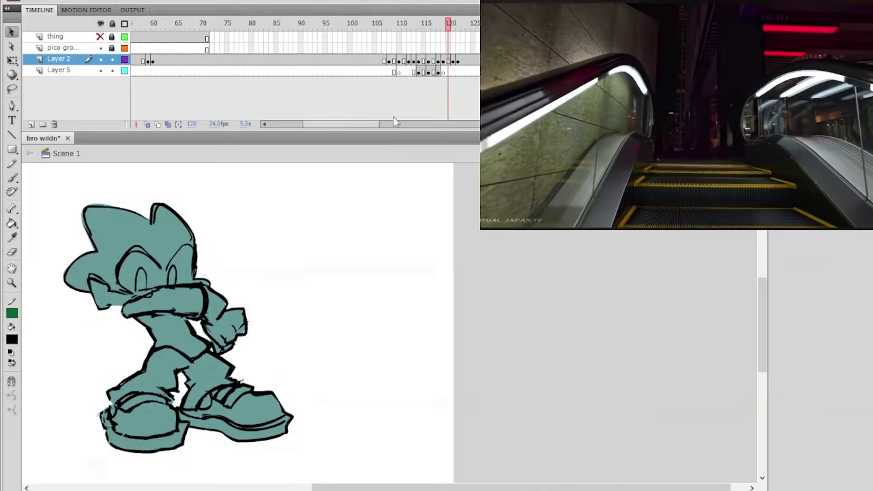
pyautogui.click(210, 349)
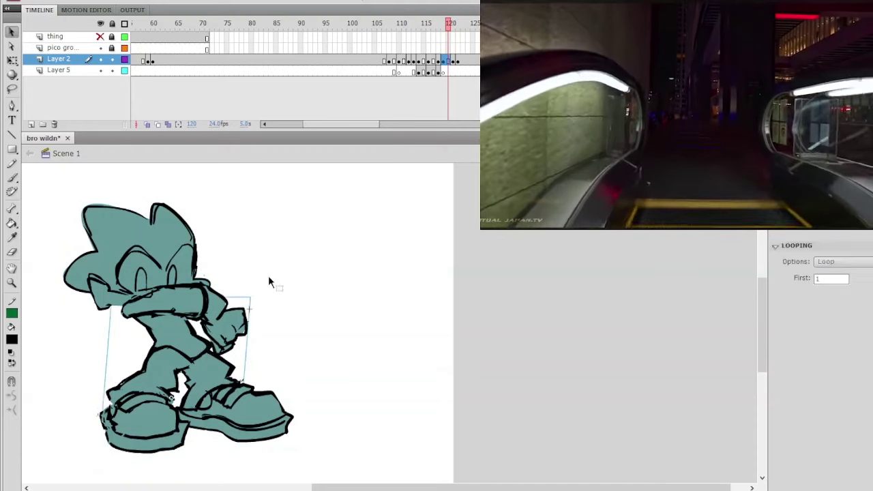
pyautogui.click(858, 306)
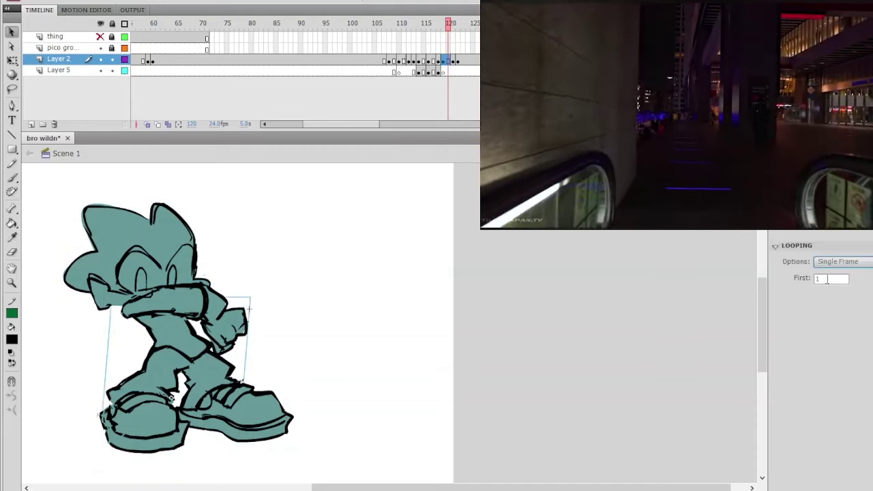
pyautogui.moveTo(826, 279); pyautogui.dragTo(801, 256)
pyautogui.write('30')
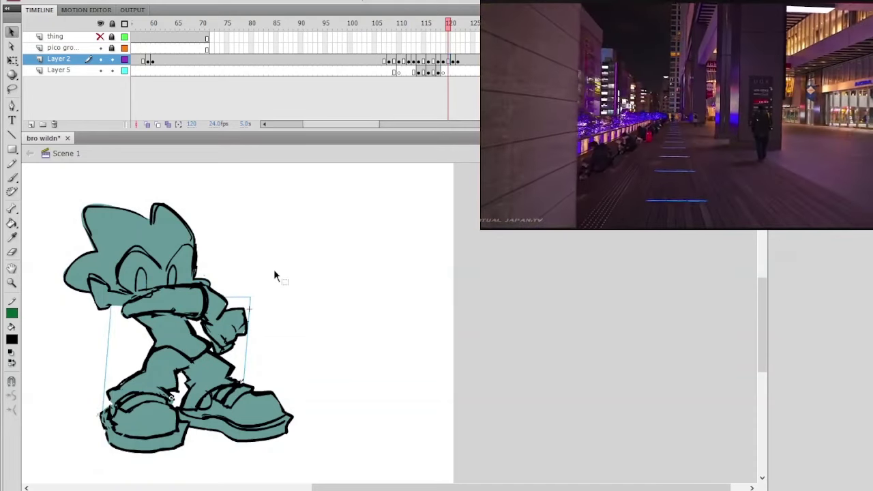
pyautogui.press('Return')
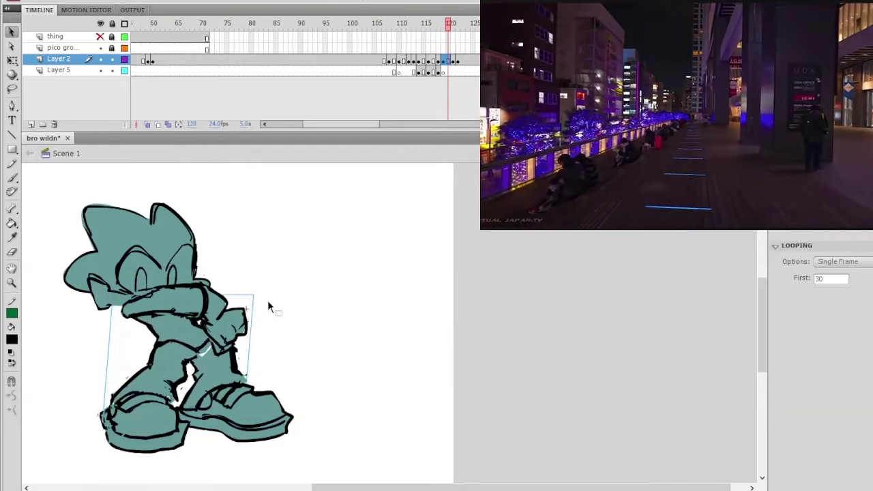
# Step: Nudge the front shoe outward and narrow it slightly, then stretch the other shoe a little wider with Free Transform
pyautogui.click(266, 310)
pyautogui.click(162, 419)
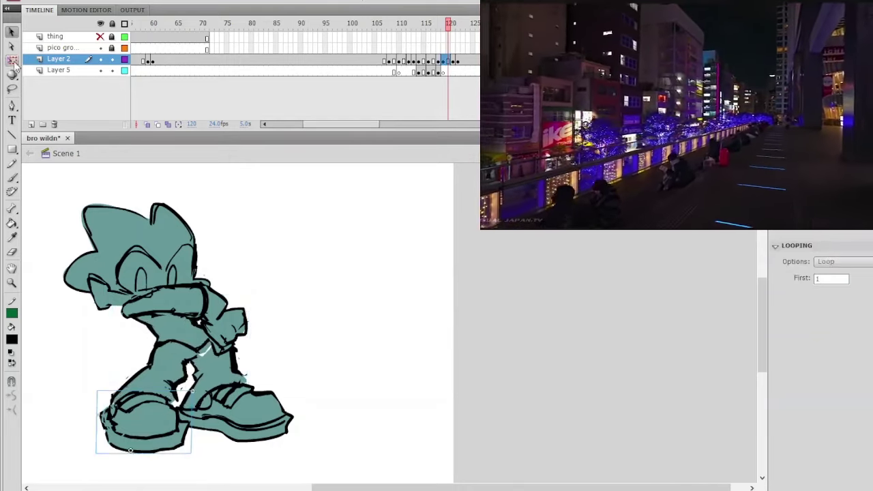
pyautogui.click(12, 60)
pyautogui.press('Left')
pyautogui.press('Left')
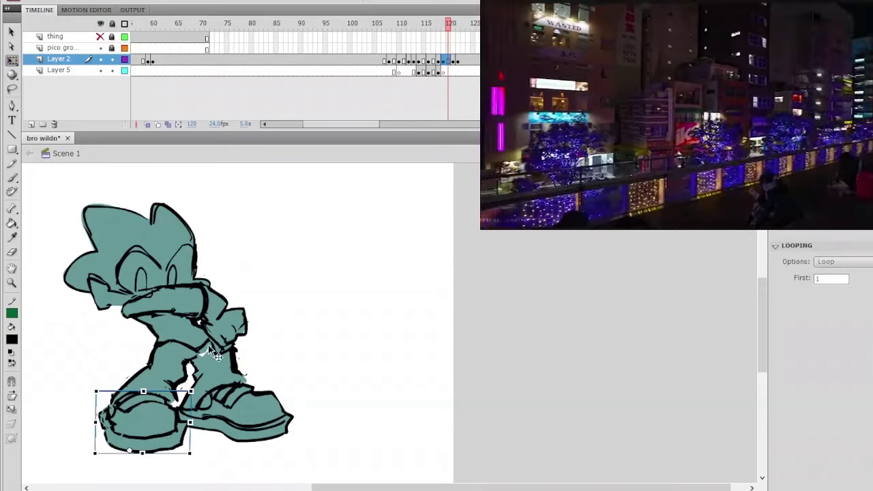
pyautogui.moveTo(190, 424); pyautogui.dragTo(186, 422)
pyautogui.click(266, 404)
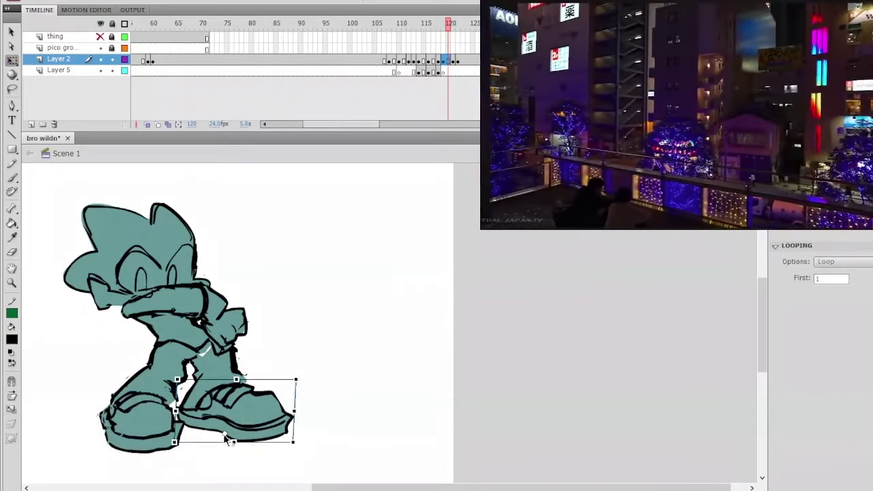
pyautogui.moveTo(295, 411); pyautogui.dragTo(298, 411)
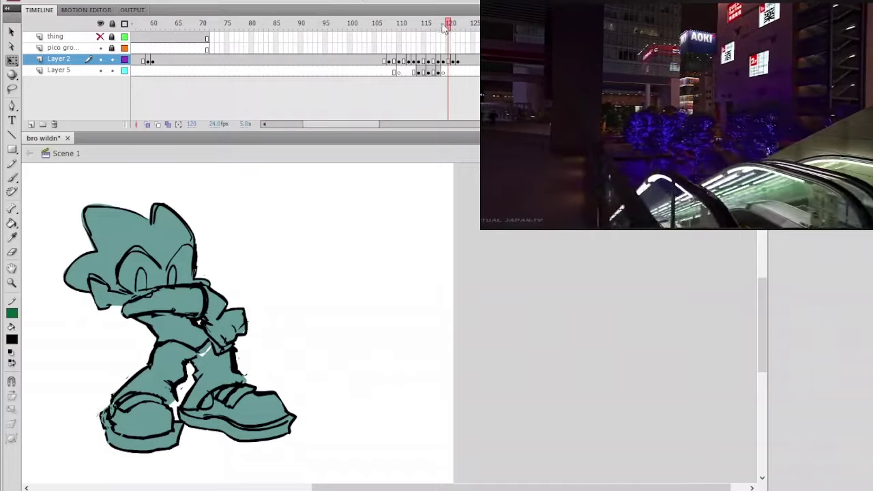
# Step: Tilt the head slightly backward on frame 120 and nudge it up and to the left
pyautogui.moveTo(442, 26)
pyautogui.mouseDown()
pyautogui.moveTo(455, 37)
pyautogui.moveTo(408, 62)
pyautogui.moveTo(488, 95)
pyautogui.moveTo(359, 97)
pyautogui.moveTo(418, 94)
pyautogui.moveTo(471, 40)
pyautogui.moveTo(436, 39)
pyautogui.moveTo(456, 52)
pyautogui.moveTo(440, 60)
pyautogui.moveTo(469, 62)
pyautogui.moveTo(447, 65)
pyautogui.mouseUp()
pyautogui.click(164, 252)
pyautogui.moveTo(205, 204); pyautogui.dragTo(223, 193)
pyautogui.press('Left')
pyautogui.press('Left')
pyautogui.press('Left')
pyautogui.press('Left')
pyautogui.press('Up')
pyautogui.press('Up')
pyautogui.press('Up')
pyautogui.press('Up')
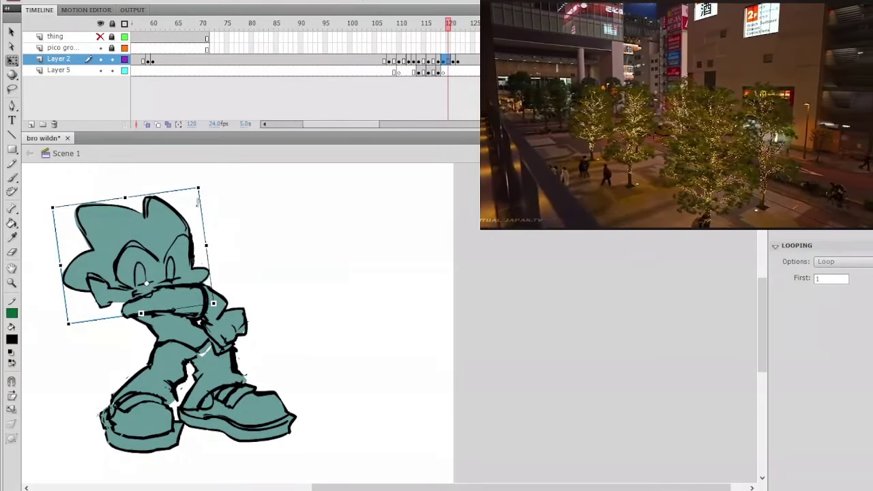
pyautogui.click(216, 183)
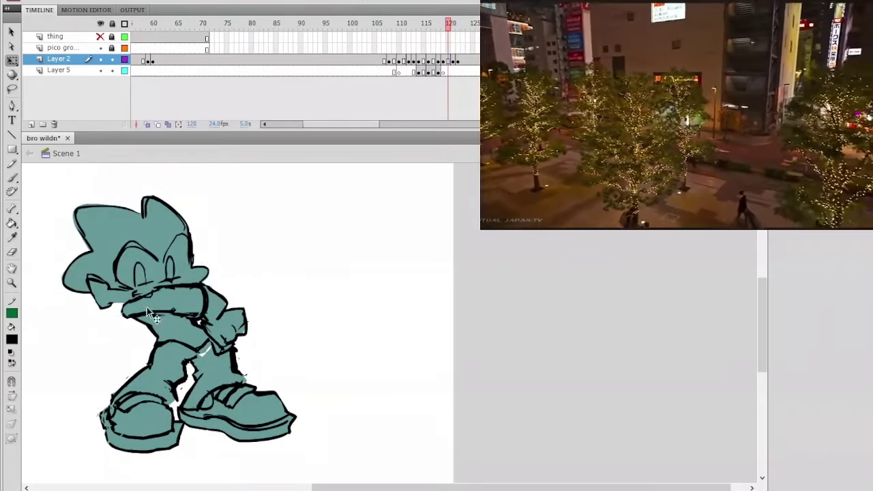
# Step: Rotate the arm across the face upward and move the forearm piece to meet its raised end
pyautogui.click(146, 306)
pyautogui.moveTo(158, 266); pyautogui.dragTo(243, 304)
pyautogui.hotkey('ctrl', 'z')
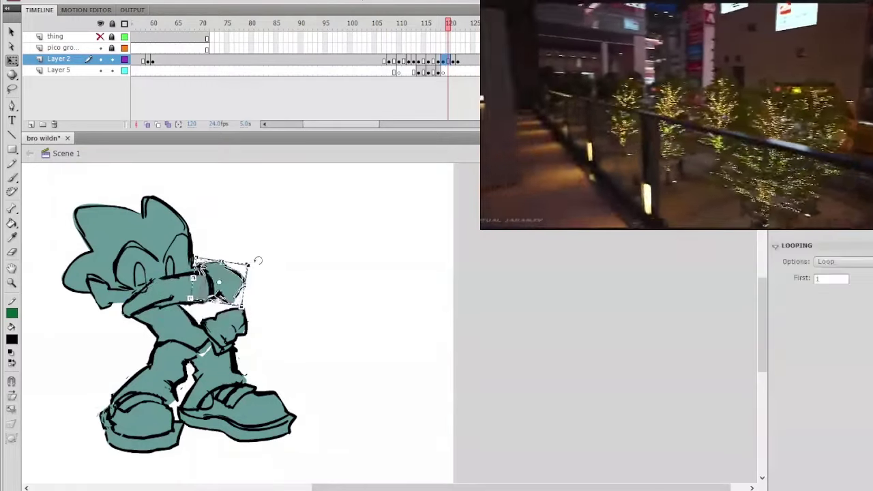
pyautogui.moveTo(258, 261); pyautogui.dragTo(263, 267)
pyautogui.hotkey('ctrl', 'z')
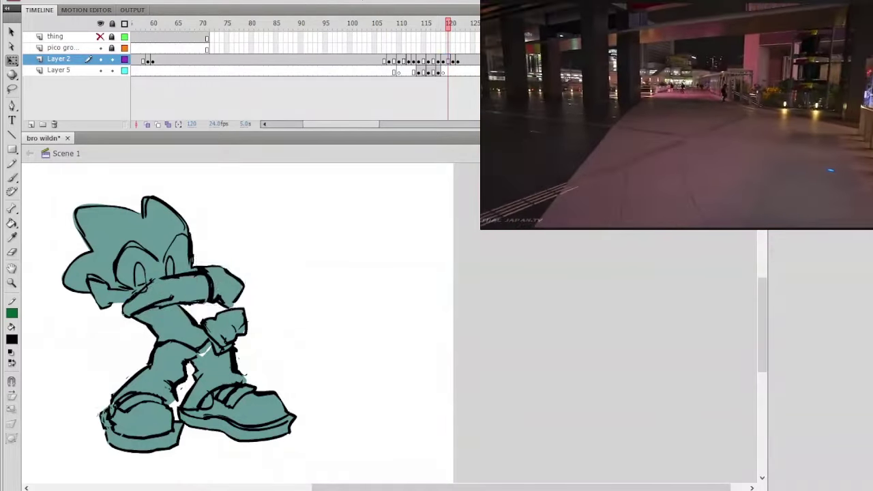
pyautogui.click(450, 38)
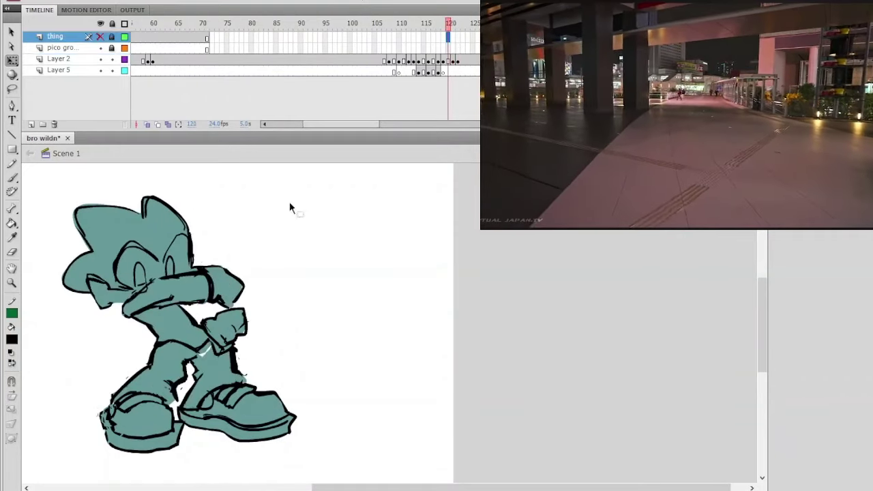
pyautogui.click(203, 287)
pyautogui.moveTo(198, 285); pyautogui.dragTo(252, 258)
pyautogui.moveTo(229, 290); pyautogui.dragTo(221, 284)
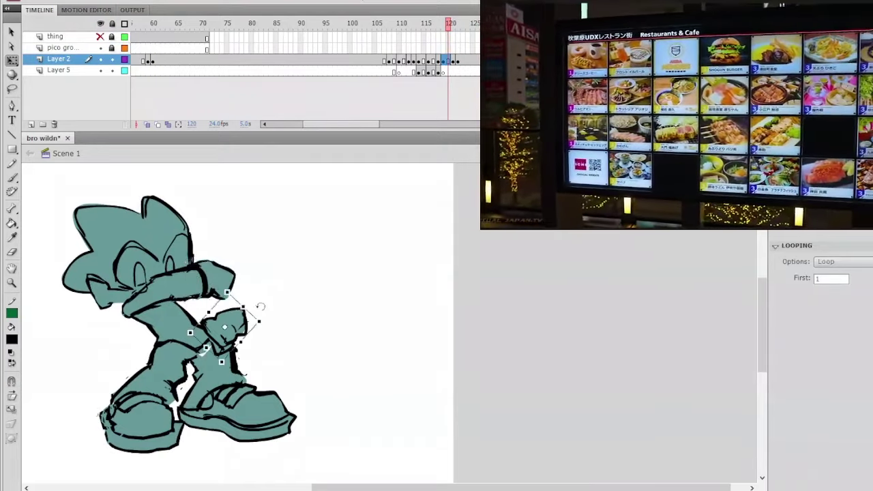
# Step: Move the fist up to the end of the raised forearm and rotate it to line up with the arm
pyautogui.click(453, 37)
pyautogui.moveTo(453, 38)
pyautogui.mouseDown()
pyautogui.moveTo(467, 39)
pyautogui.moveTo(449, 39)
pyautogui.mouseUp()
pyautogui.moveTo(235, 336); pyautogui.dragTo(250, 296)
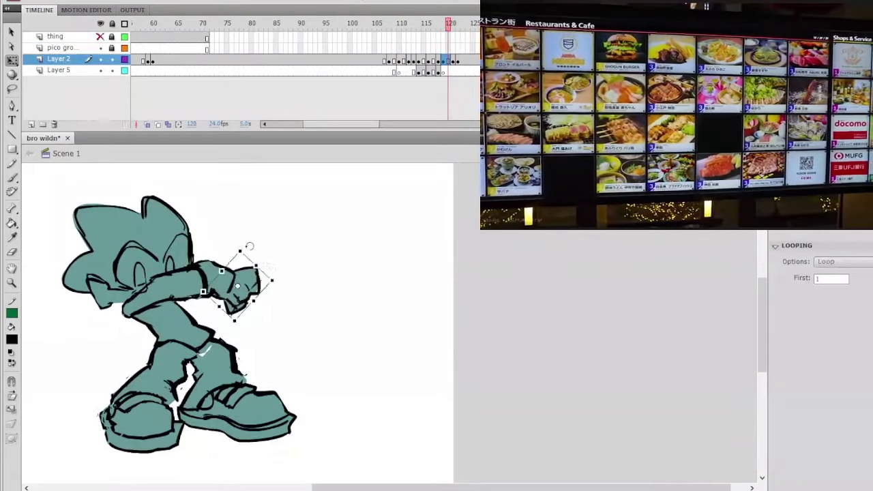
pyautogui.moveTo(248, 245); pyautogui.dragTo(266, 253)
pyautogui.moveTo(251, 289); pyautogui.dragTo(250, 283)
pyautogui.click(275, 259)
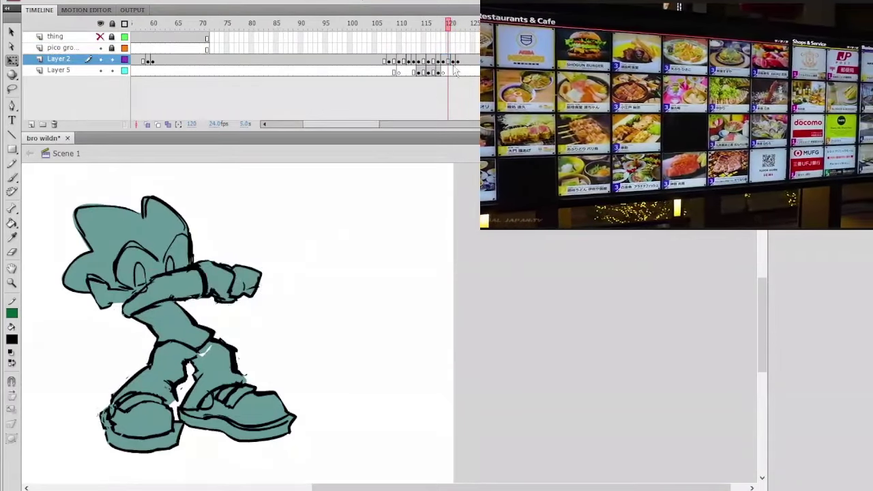
# Step: Nudge the head slightly backward on frame 120, lower the fist beneath the end of the forearm, and replay the motion
pyautogui.moveTo(445, 37); pyautogui.dragTo(395, 71)
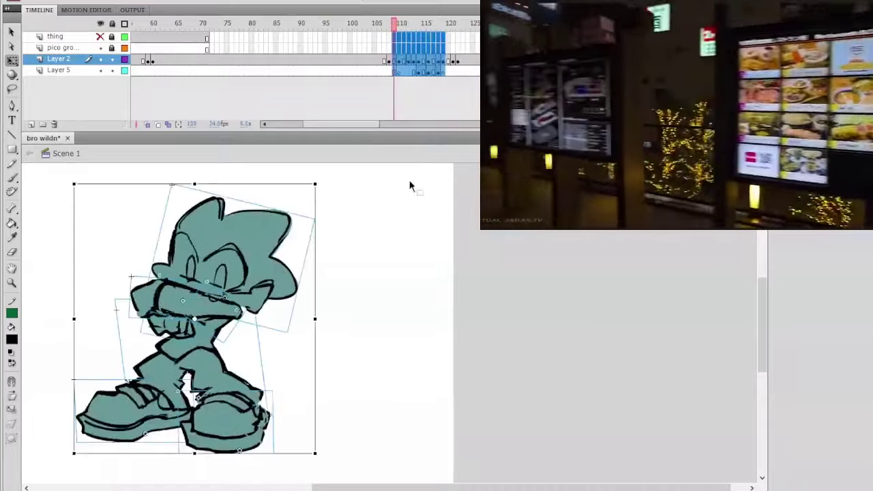
pyautogui.click(435, 190)
pyautogui.press('Return')
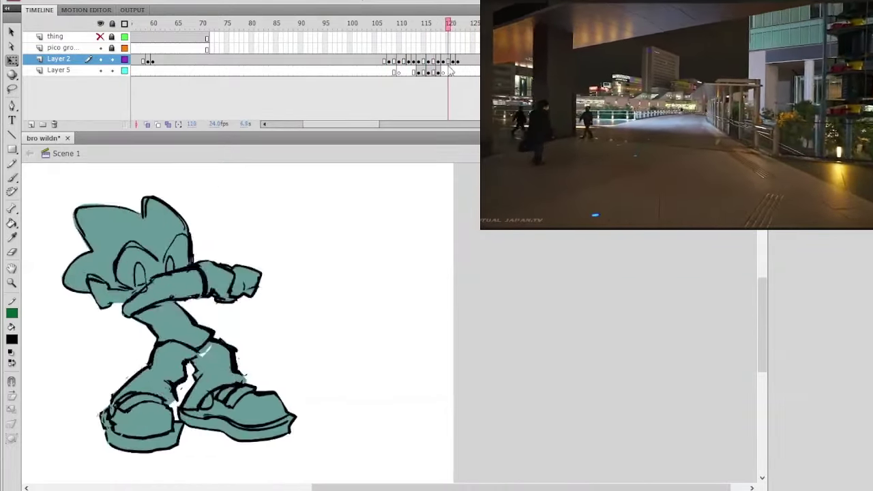
pyautogui.moveTo(443, 67); pyautogui.dragTo(447, 71)
pyautogui.click(161, 242)
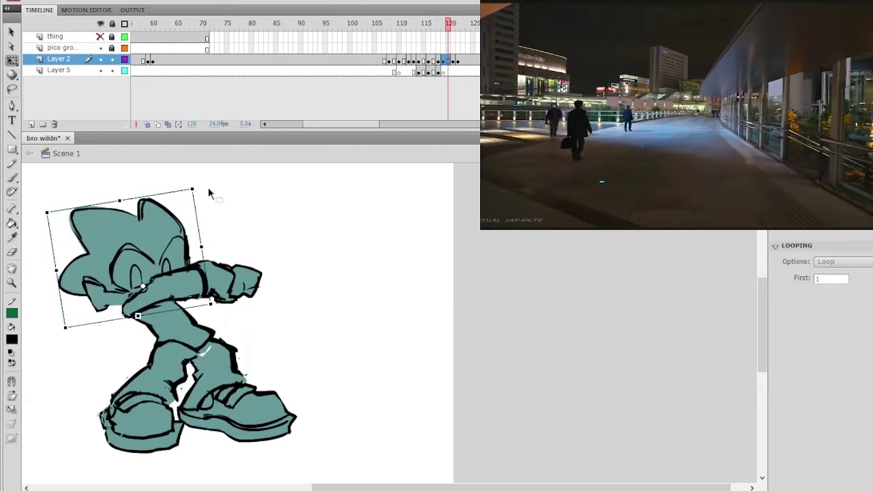
pyautogui.moveTo(255, 278); pyautogui.dragTo(245, 315)
pyautogui.click(294, 251)
pyautogui.press('Return')
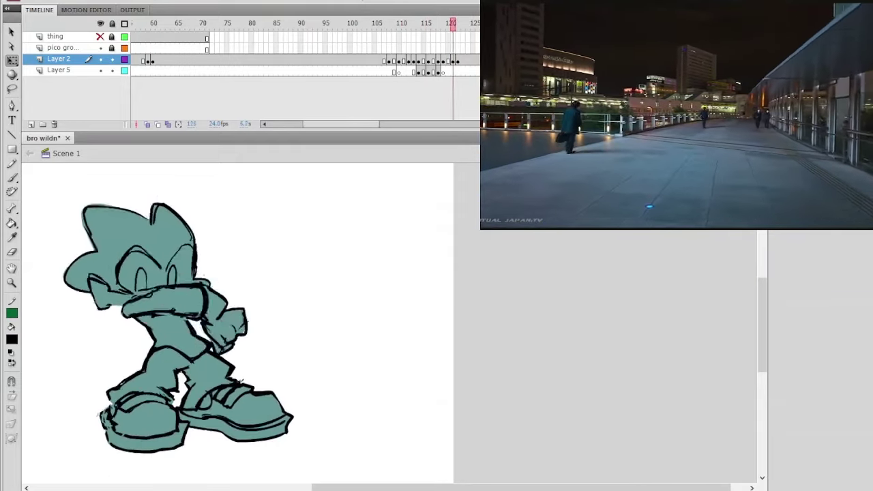
# Step: Shift the arm pieces slightly right on frame 120 and nudge the fist right and down to match
pyautogui.moveTo(407, 30); pyautogui.dragTo(448, 58)
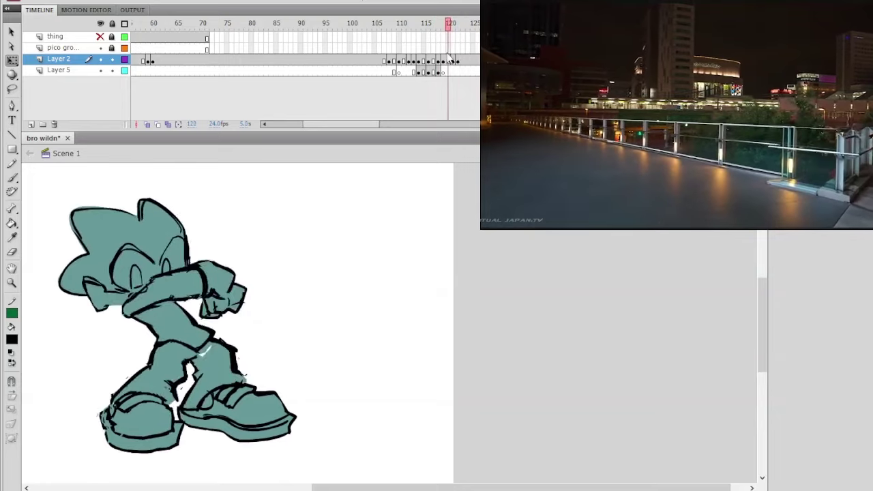
pyautogui.click(135, 315)
pyautogui.moveTo(200, 281); pyautogui.dragTo(259, 260)
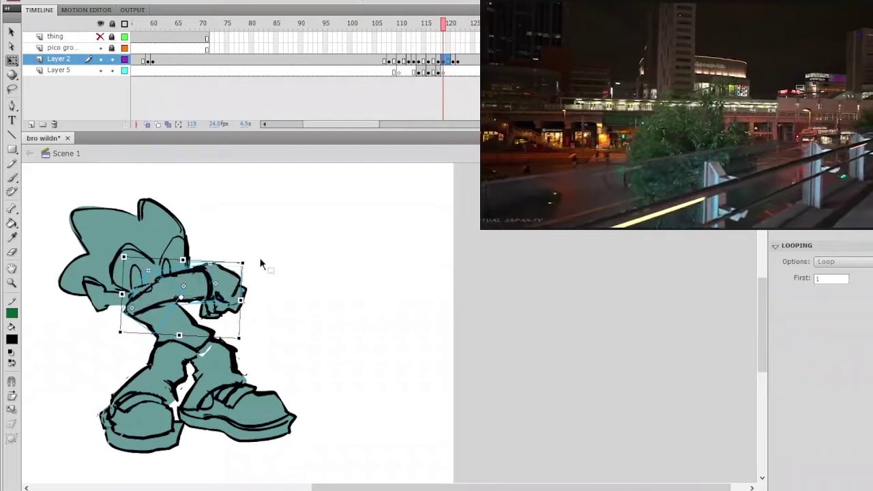
pyautogui.click(265, 272)
pyautogui.click(238, 305)
pyautogui.press('Right')
pyautogui.press('Right')
pyautogui.press('Down')
pyautogui.press('Down')
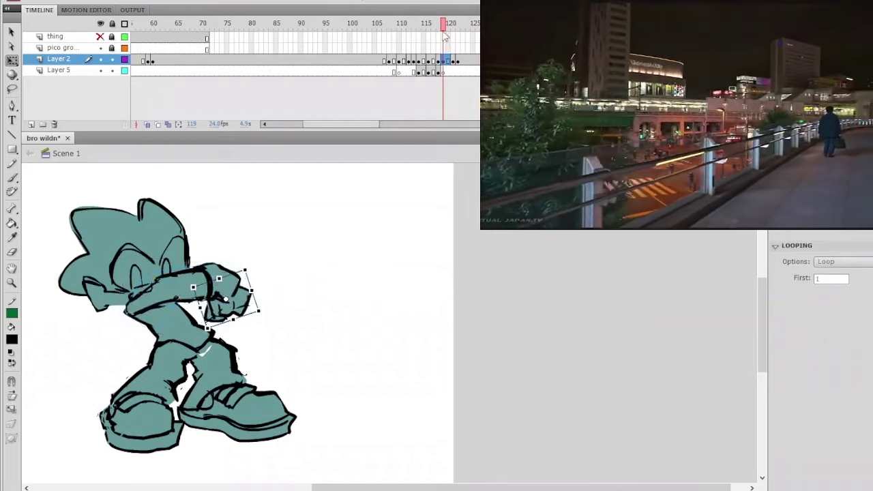
# Step: Play back the animation from around frame 80 and examine the crouch and turn poses through frame 121
pyautogui.moveTo(443, 29); pyautogui.dragTo(252, 101)
pyautogui.press('Return')
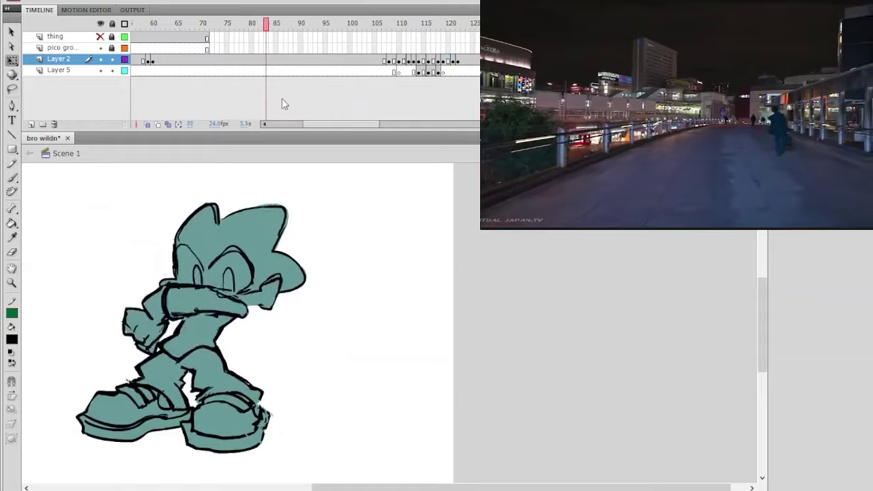
pyautogui.press('Return')
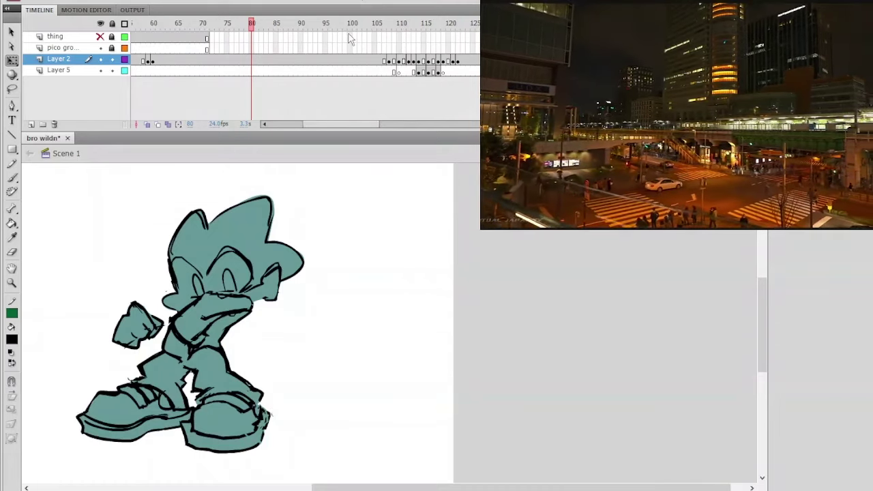
pyautogui.press('Return')
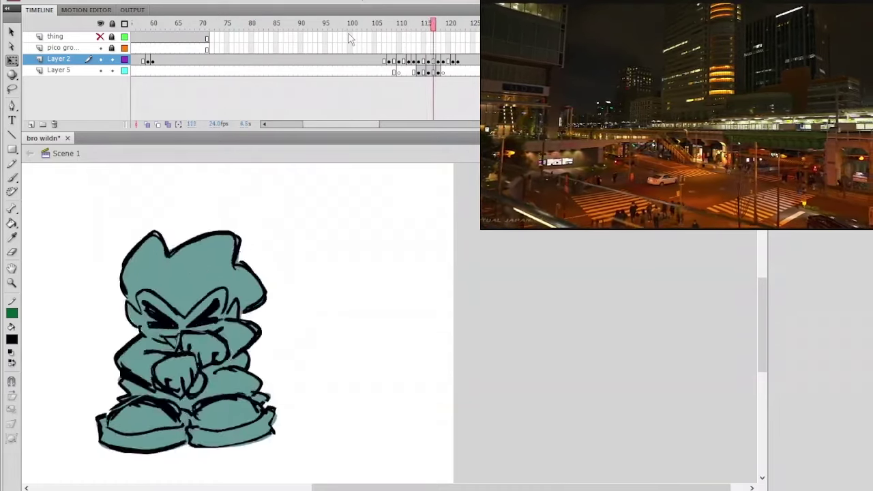
pyautogui.moveTo(428, 37)
pyautogui.mouseDown()
pyautogui.moveTo(447, 38)
pyautogui.moveTo(444, 27)
pyautogui.moveTo(432, 29)
pyautogui.moveTo(454, 38)
pyautogui.moveTo(425, 41)
pyautogui.moveTo(448, 56)
pyautogui.moveTo(446, 41)
pyautogui.moveTo(432, 41)
pyautogui.moveTo(454, 47)
pyautogui.mouseUp()
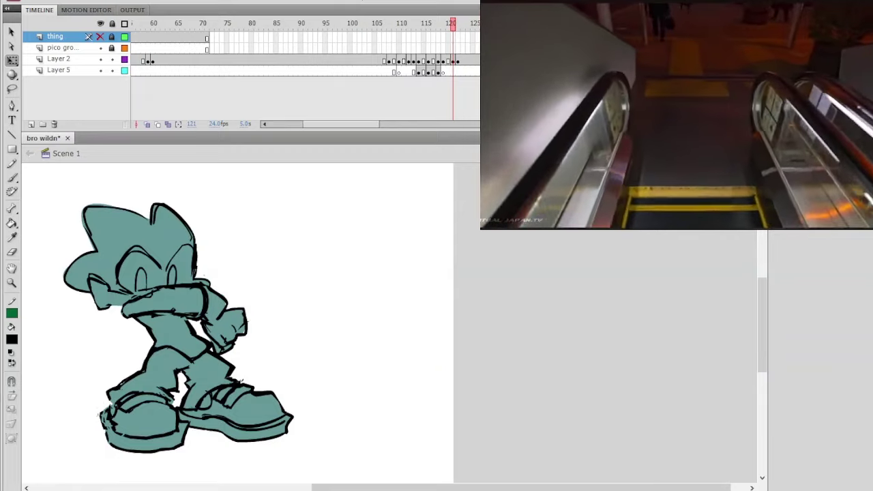
pyautogui.moveTo(390, 27)
pyautogui.mouseDown()
pyautogui.moveTo(457, 62)
pyautogui.moveTo(385, 48)
pyautogui.moveTo(434, 69)
pyautogui.mouseUp()
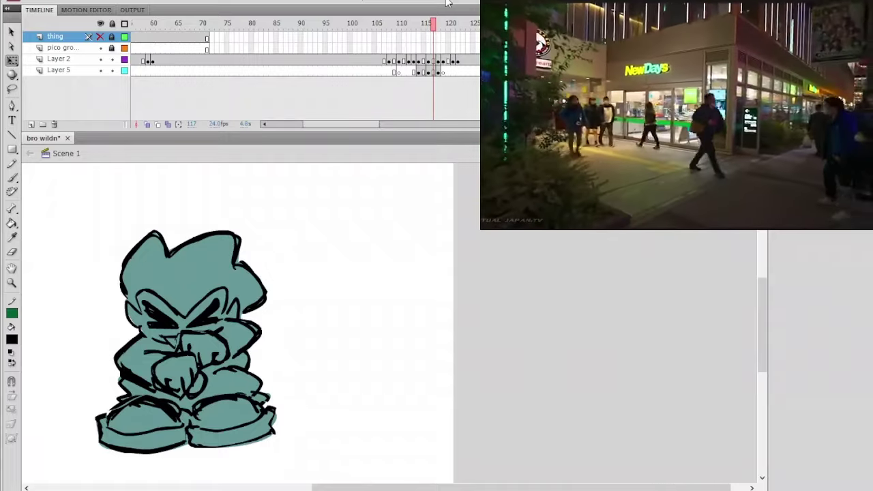
# Step: Nudge the forearm across the face slightly toward the fist on frame 120
pyautogui.moveTo(443, 18)
pyautogui.mouseDown()
pyautogui.moveTo(390, 31)
pyautogui.moveTo(372, 62)
pyautogui.moveTo(429, 27)
pyautogui.moveTo(421, 28)
pyautogui.moveTo(457, 39)
pyautogui.moveTo(427, 43)
pyautogui.moveTo(459, 46)
pyautogui.moveTo(448, 48)
pyautogui.mouseUp()
pyautogui.click(164, 302)
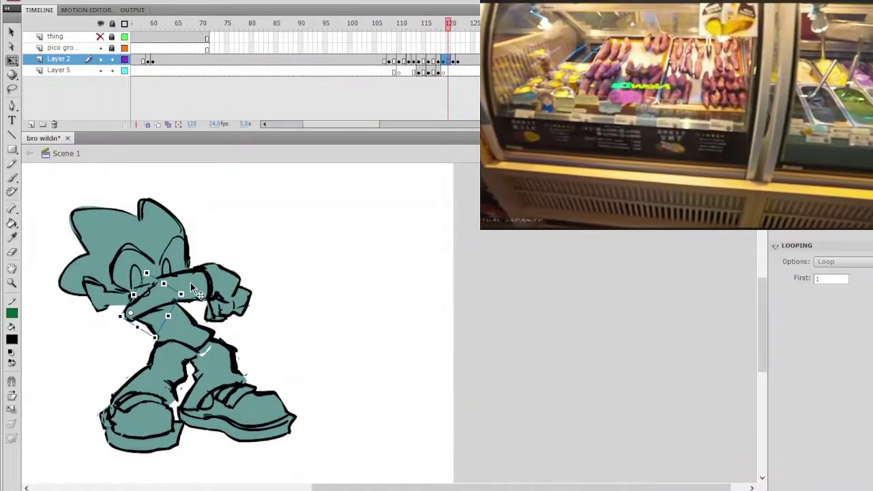
pyautogui.moveTo(196, 281)
pyautogui.mouseDown()
pyautogui.moveTo(213, 257)
pyautogui.moveTo(202, 281)
pyautogui.mouseUp()
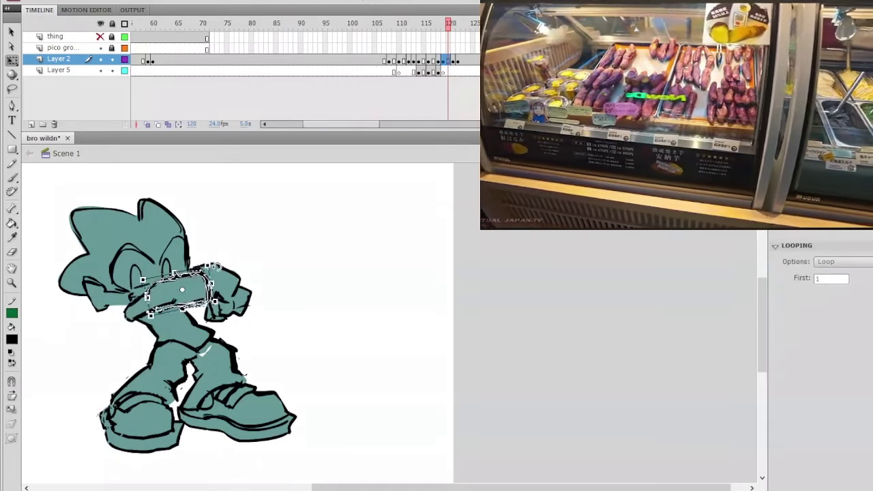
# Step: Set a keyframe at frame 124 on Layer 2 and remove frames 121 to 123 across Layer 2 and Layer 5
pyautogui.click(460, 26)
pyautogui.moveTo(459, 30); pyautogui.dragTo(478, 103)
pyautogui.moveTo(476, 55); pyautogui.dragTo(464, 77)
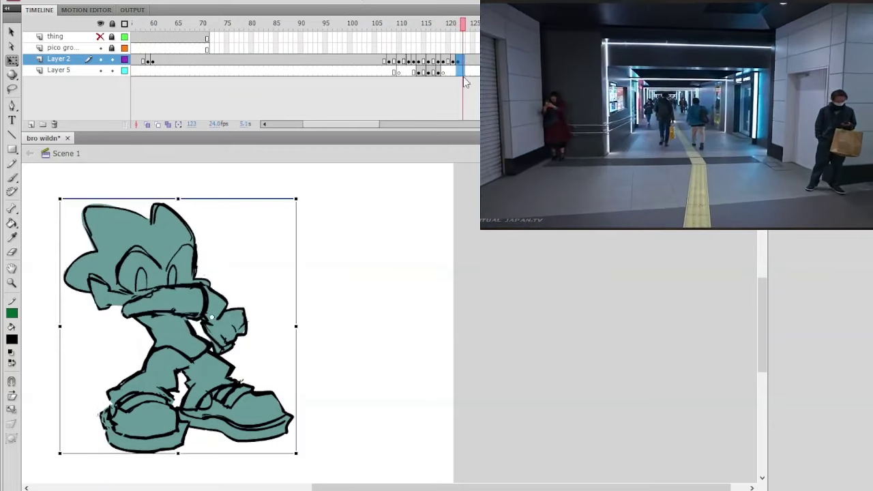
pyautogui.click(463, 91)
pyautogui.click(469, 60)
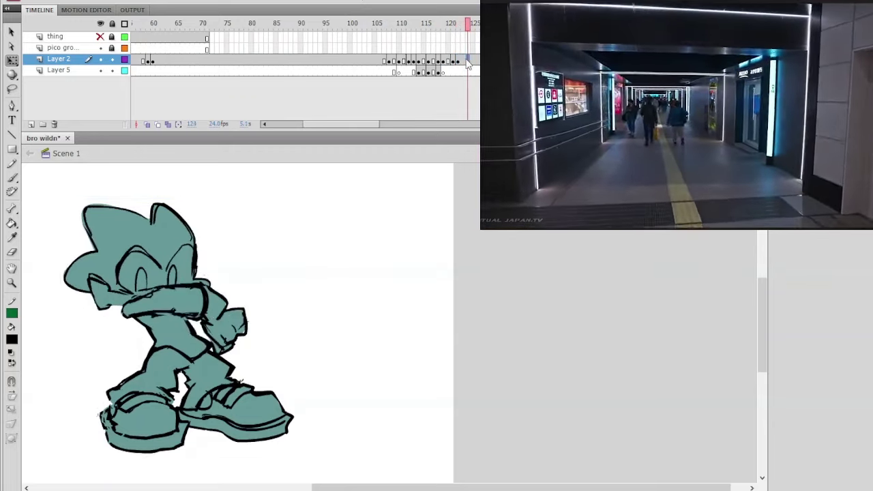
pyautogui.click(464, 27)
pyautogui.moveTo(464, 27); pyautogui.dragTo(463, 73)
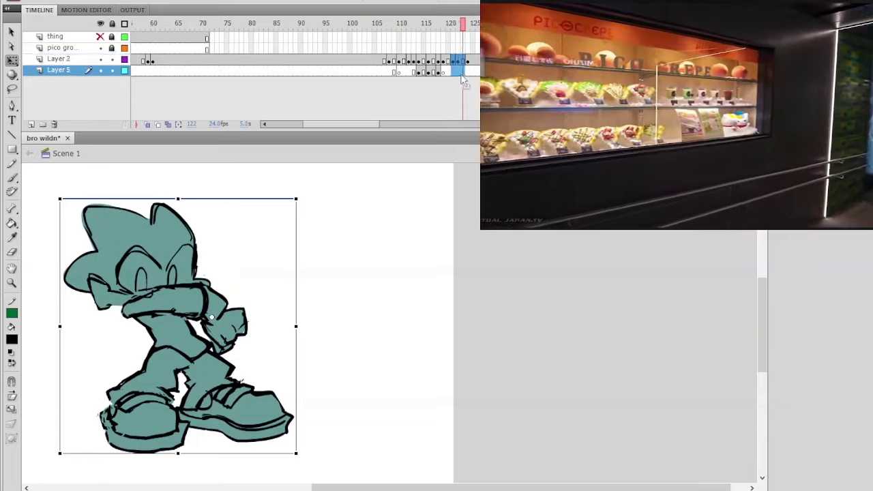
pyautogui.hotkey('shift', 'F5')
# Step: Open the pico groovin symbol, examine its arm and torso pieces around frame 10, and return to Scene 1
pyautogui.moveTo(456, 28); pyautogui.dragTo(482, 90)
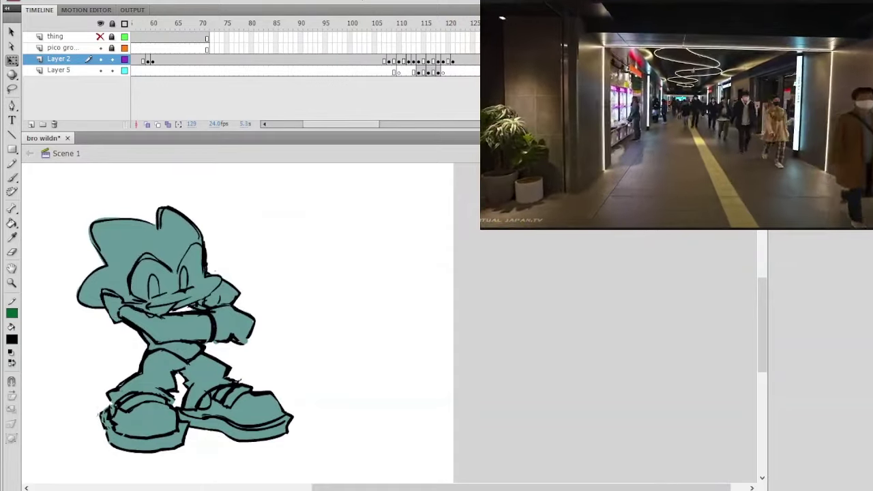
pyautogui.doubleClick(145, 329)
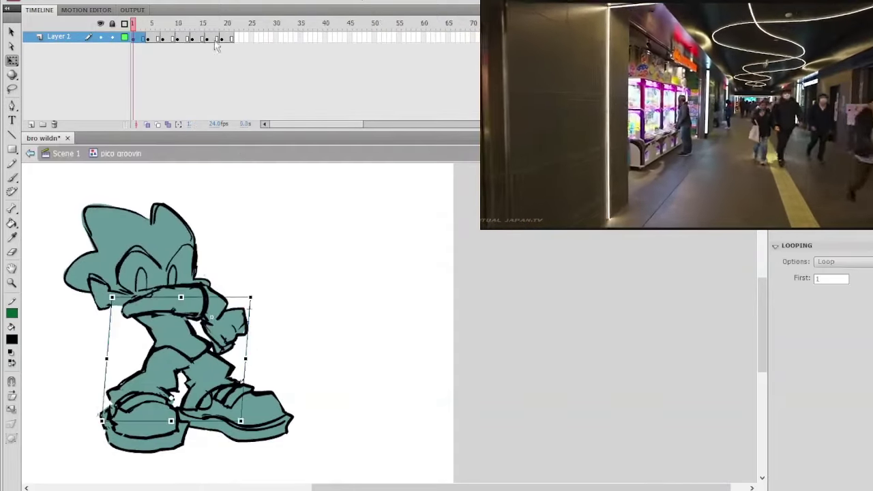
pyautogui.moveTo(166, 31); pyautogui.dragTo(186, 37)
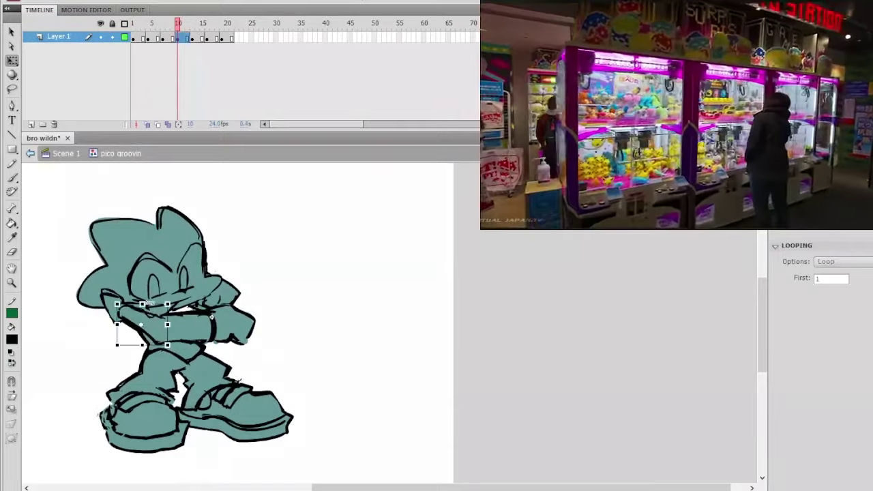
pyautogui.hotkey('ctrl', 'z')
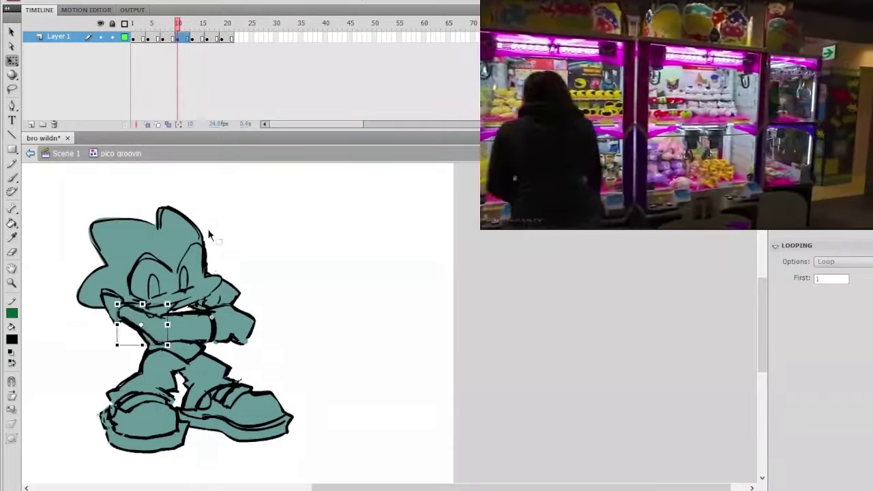
pyautogui.click(209, 232)
pyautogui.click(160, 324)
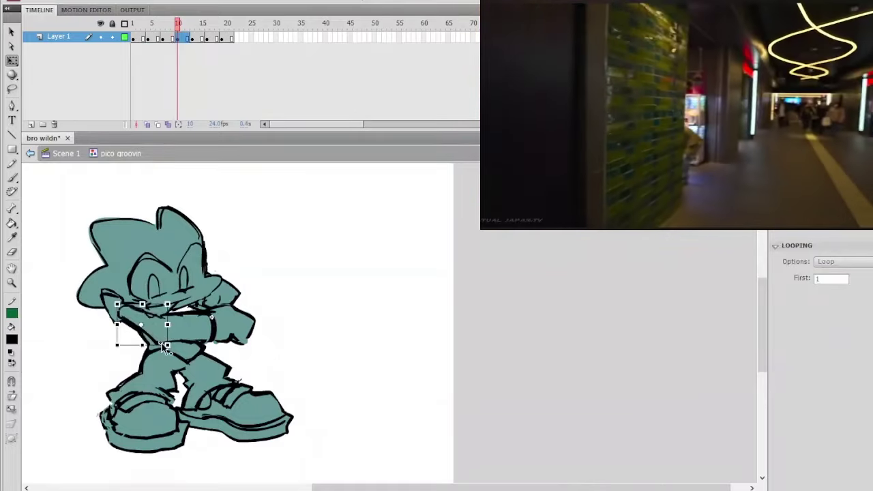
pyautogui.click(229, 245)
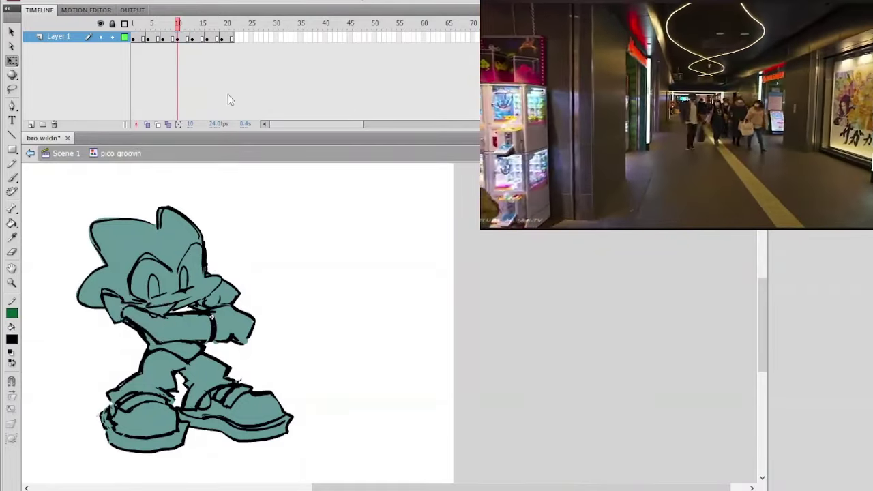
pyautogui.moveTo(190, 31); pyautogui.dragTo(247, 70)
pyautogui.click(66, 152)
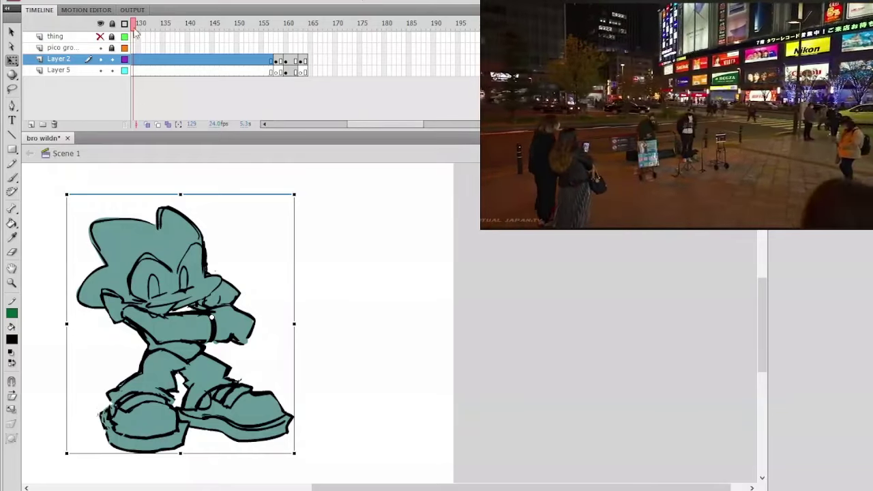
# Step: Copy the tilted smiling head from around frame 163 on Layer 2
pyautogui.moveTo(135, 29); pyautogui.dragTo(307, 58)
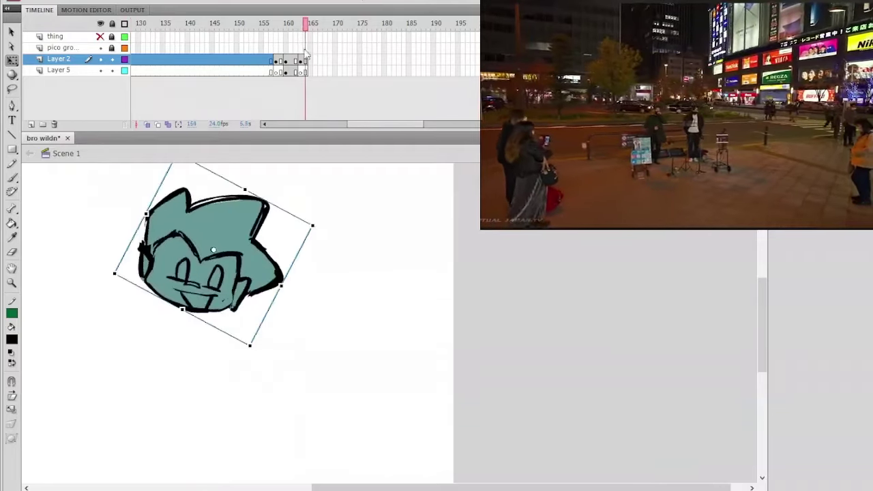
pyautogui.moveTo(355, 125); pyautogui.dragTo(303, 126)
pyautogui.moveTo(366, 28); pyautogui.dragTo(473, 49)
pyautogui.moveTo(343, 126); pyautogui.dragTo(393, 124)
pyautogui.moveTo(308, 27); pyautogui.dragTo(316, 36)
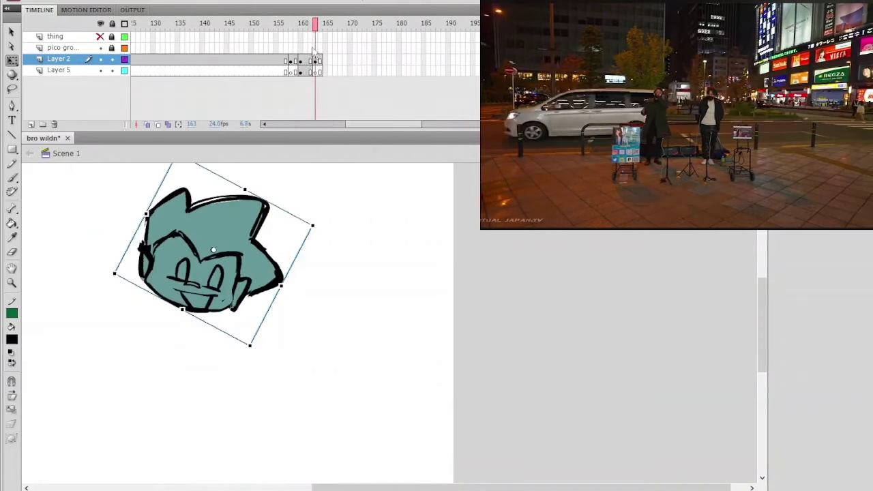
# Step: Replace the character's head on frame 113 with the copied smiling head, pasted in place
pyautogui.moveTo(392, 124); pyautogui.dragTo(360, 125)
pyautogui.moveTo(340, 41)
pyautogui.mouseDown()
pyautogui.moveTo(353, 40)
pyautogui.moveTo(330, 42)
pyautogui.mouseUp()
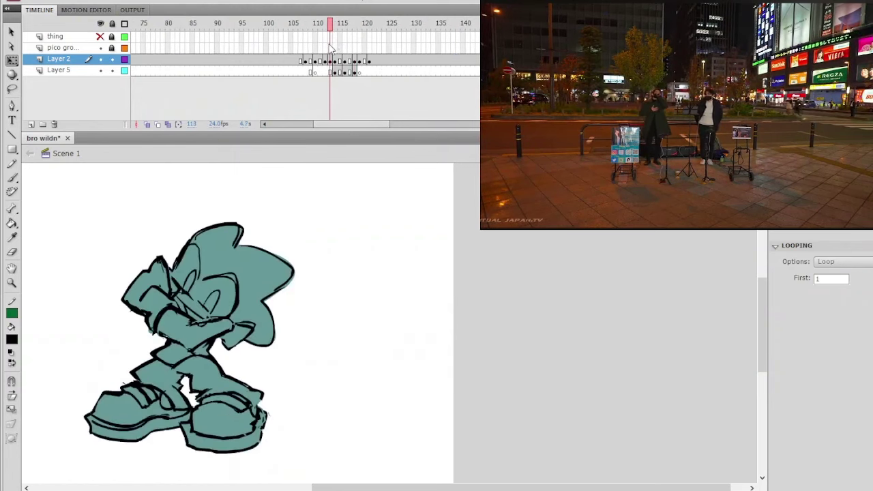
pyautogui.click(253, 263)
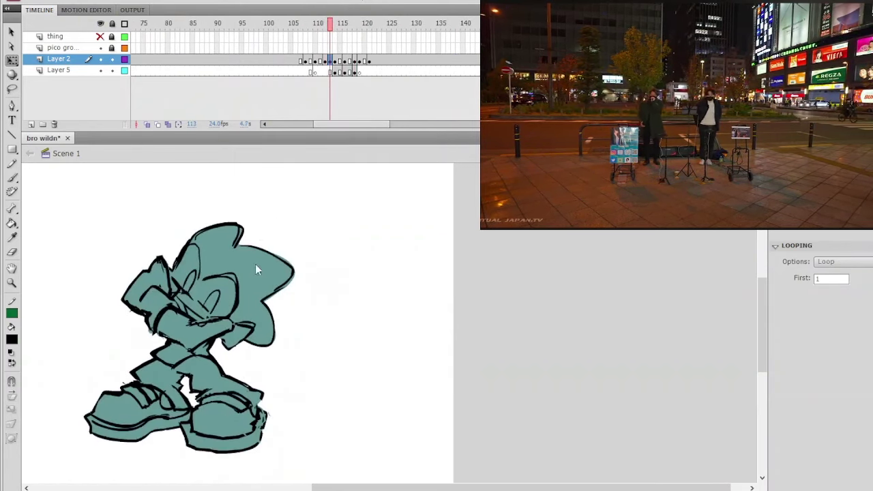
pyautogui.click(379, 236)
pyautogui.click(282, 266)
pyautogui.press('Delete')
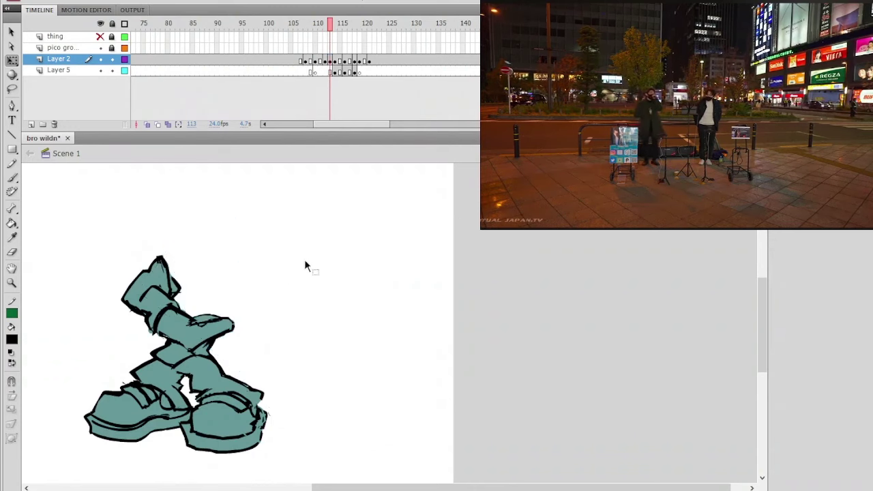
pyautogui.hotkey('ctrl', 'shift', 'v')
# Step: Tilt the smiling head farther clockwise, move it down onto the shoulders and skew it slightly with Free Transform
pyautogui.moveTo(317, 214); pyautogui.dragTo(302, 256)
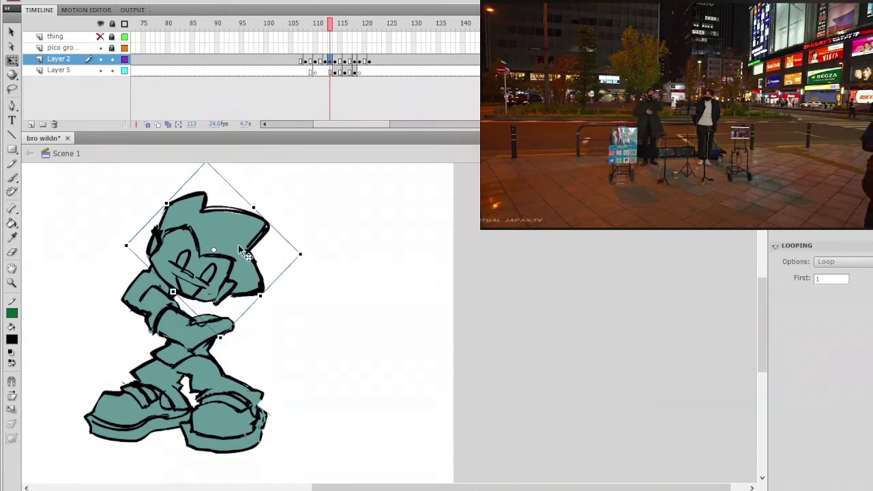
pyautogui.moveTo(239, 247); pyautogui.dragTo(255, 272)
pyautogui.moveTo(207, 204); pyautogui.dragTo(213, 198)
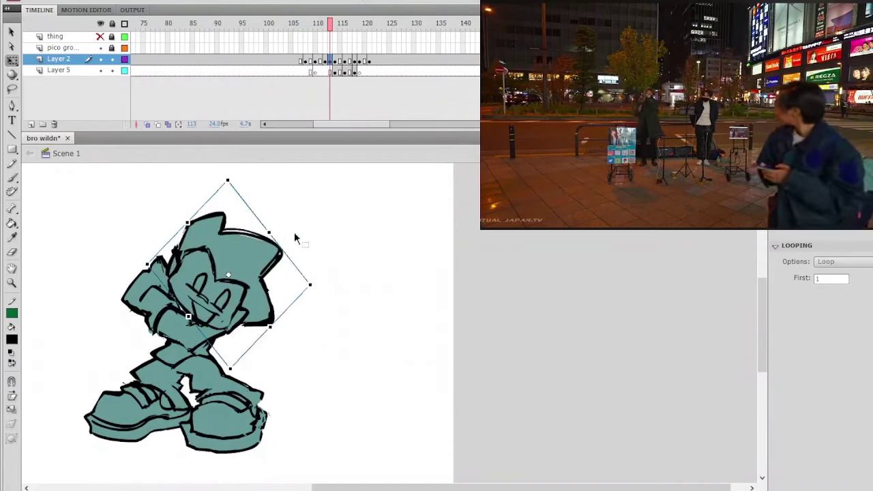
pyautogui.moveTo(318, 279); pyautogui.dragTo(322, 285)
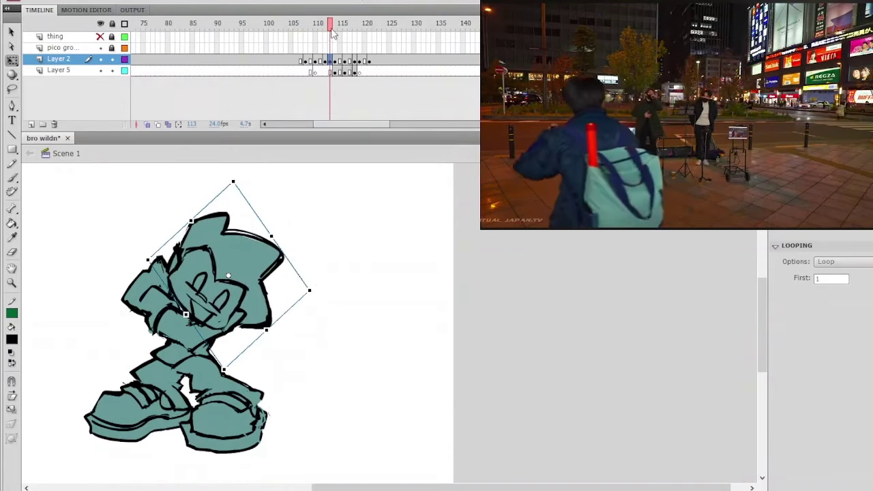
# Step: Play back the turn from around frame 107 to check how the new head on frame 113 reads in motion
pyautogui.moveTo(330, 29); pyautogui.dragTo(302, 62)
pyautogui.press('Return')
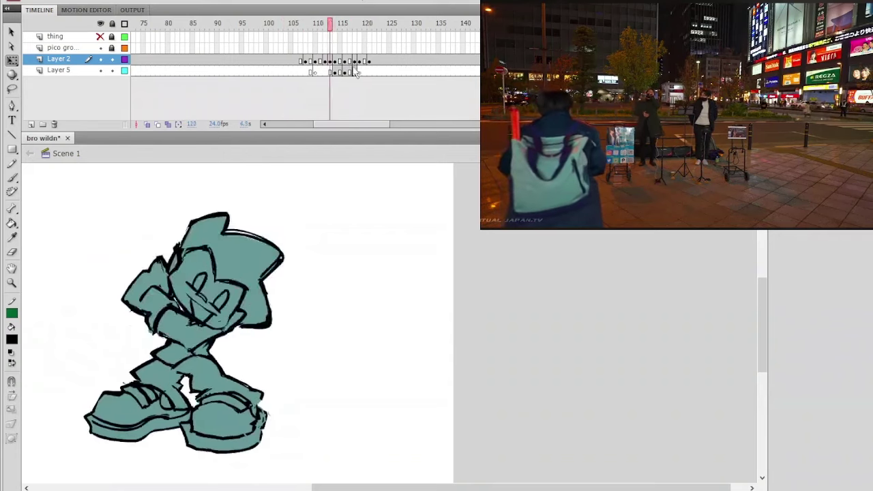
pyautogui.click(297, 28)
pyautogui.press('Return')
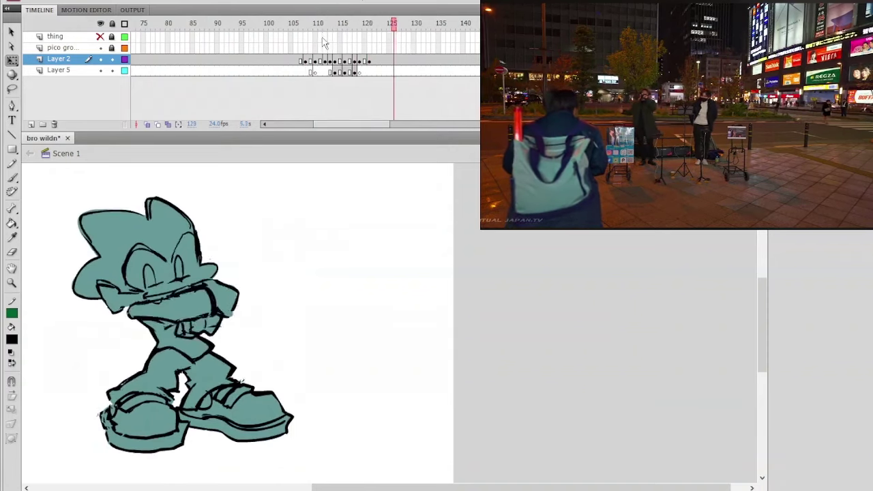
pyautogui.moveTo(326, 26); pyautogui.dragTo(286, 59)
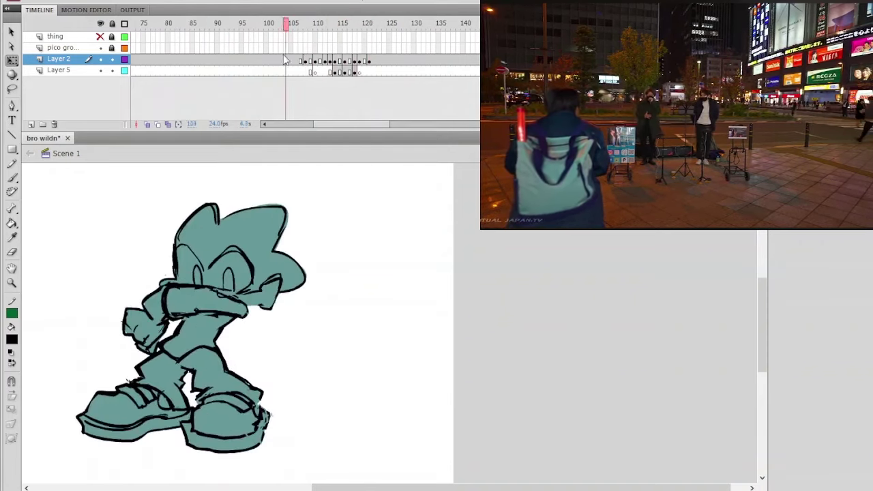
# Step: Adjust the character's crossed arm on frame 119 and play back the frames that follow
pyautogui.press('Return')
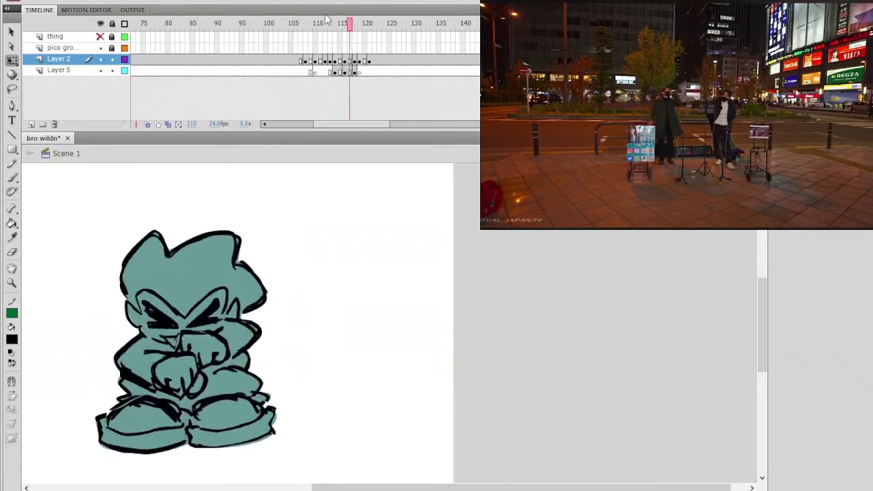
pyautogui.moveTo(372, 26); pyautogui.dragTo(359, 71)
pyautogui.click(159, 299)
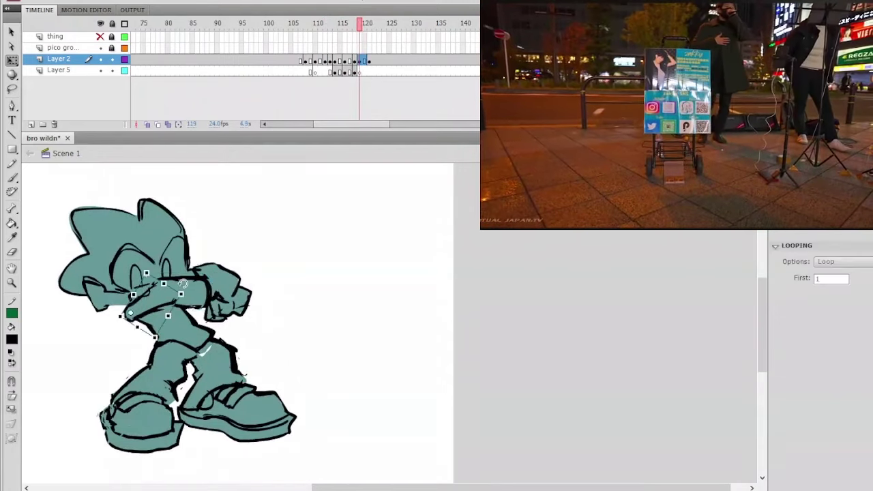
pyautogui.click(229, 245)
pyautogui.click(198, 288)
pyautogui.moveTo(235, 270); pyautogui.dragTo(255, 273)
pyautogui.press('Return')
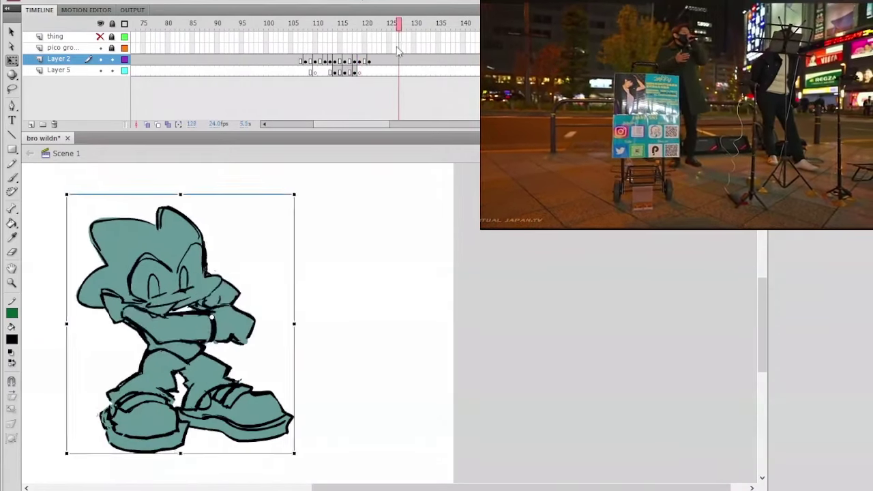
# Step: Try shortening the groove after the turn by removing frames 121 to 125 on Layer 2, and play back the turn
pyautogui.moveTo(399, 68)
pyautogui.mouseDown()
pyautogui.moveTo(423, 72)
pyautogui.moveTo(354, 97)
pyautogui.moveTo(463, 128)
pyautogui.moveTo(386, 114)
pyautogui.moveTo(366, 117)
pyautogui.moveTo(421, 120)
pyautogui.moveTo(358, 122)
pyautogui.moveTo(394, 125)
pyautogui.moveTo(362, 141)
pyautogui.moveTo(363, 43)
pyautogui.moveTo(422, 50)
pyautogui.moveTo(372, 55)
pyautogui.moveTo(384, 59)
pyautogui.moveTo(401, 53)
pyautogui.moveTo(396, 59)
pyautogui.moveTo(374, 41)
pyautogui.moveTo(384, 38)
pyautogui.moveTo(364, 39)
pyautogui.moveTo(386, 42)
pyautogui.moveTo(373, 51)
pyautogui.moveTo(399, 47)
pyautogui.moveTo(389, 77)
pyautogui.mouseUp()
pyautogui.click(394, 59)
pyautogui.click(445, 178)
pyautogui.hotkey('shift', 'F5')
pyautogui.click(419, 102)
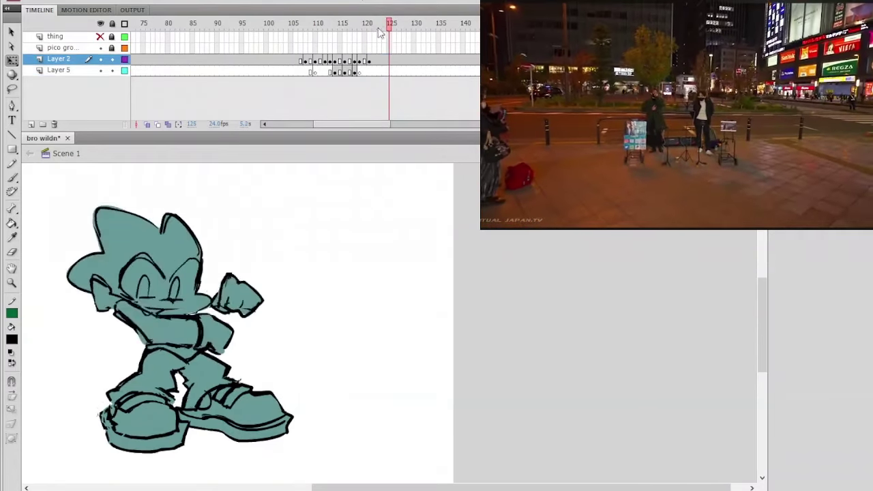
pyautogui.click(370, 30)
pyautogui.moveTo(370, 37); pyautogui.dragTo(350, 41)
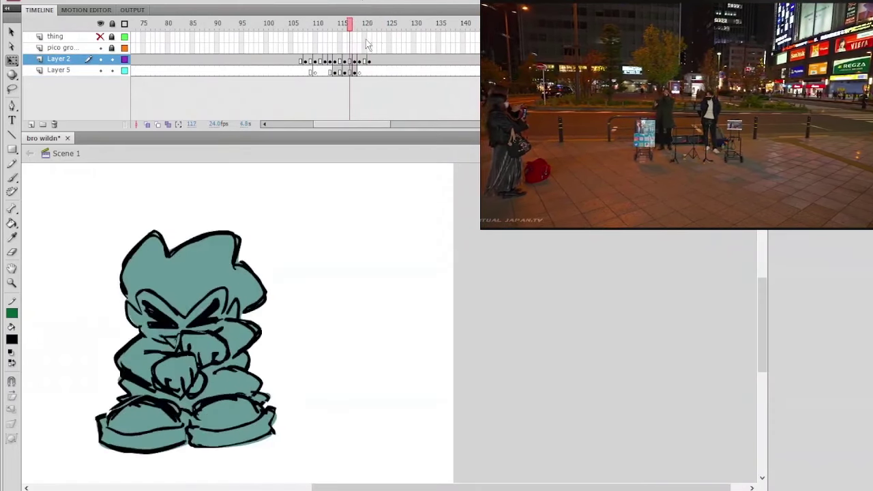
pyautogui.press('Return')
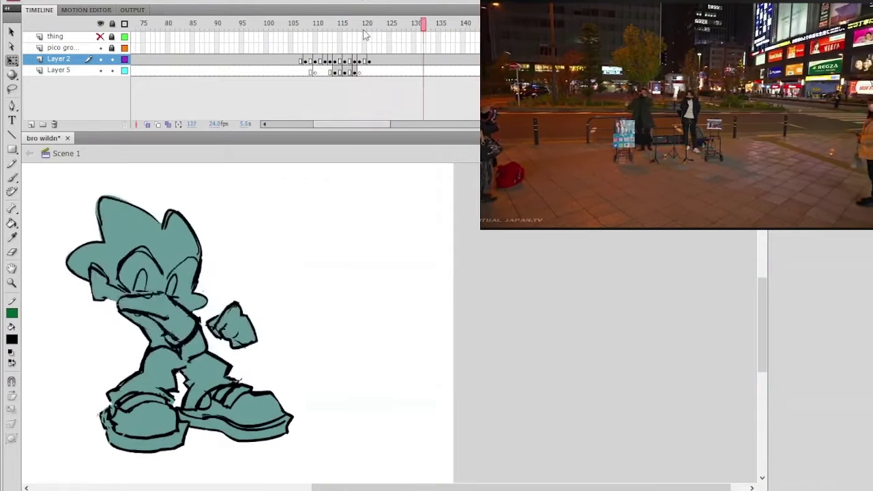
pyautogui.click(280, 26)
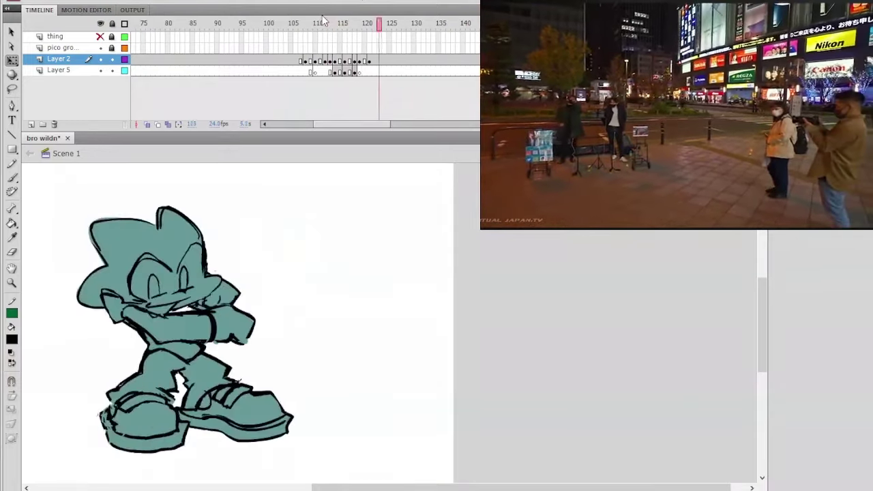
# Step: Undo the frame removal and the added keyframe at frame 126 on Layer 2
pyautogui.click(333, 38)
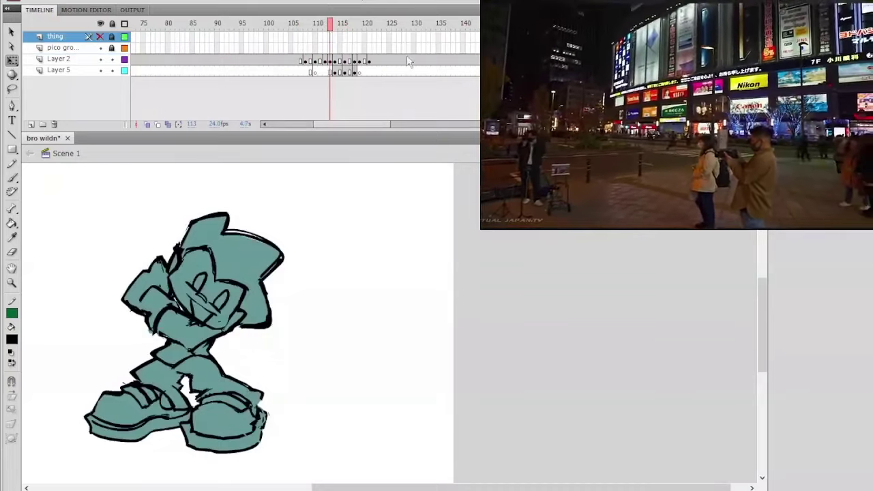
pyautogui.click(421, 57)
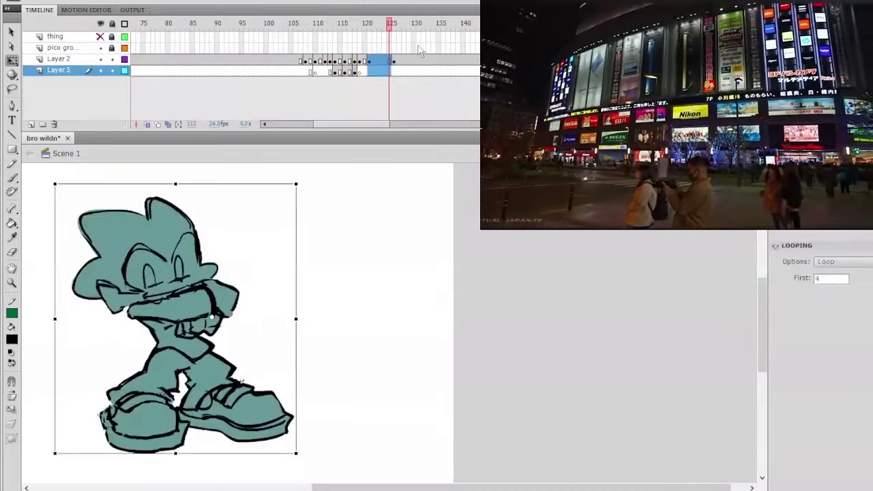
pyautogui.click(401, 29)
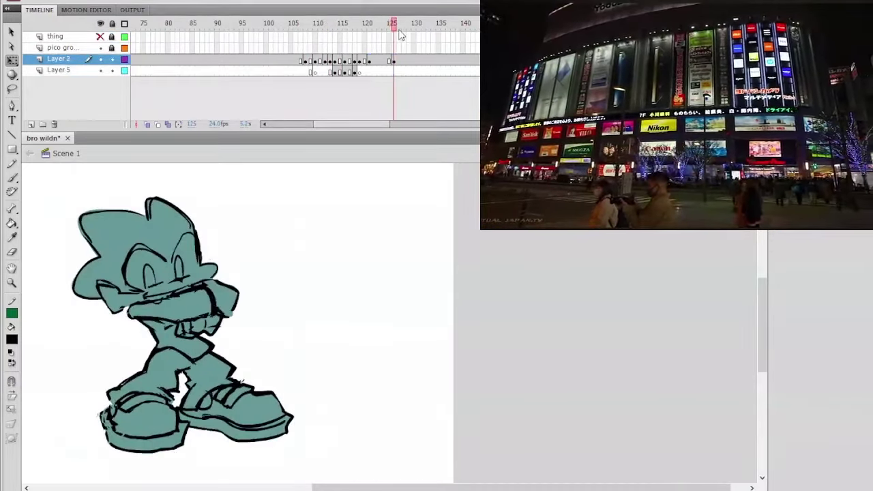
pyautogui.hotkey('ctrl', 'z')
pyautogui.hotkey('ctrl', 'z')
pyautogui.click(392, 31)
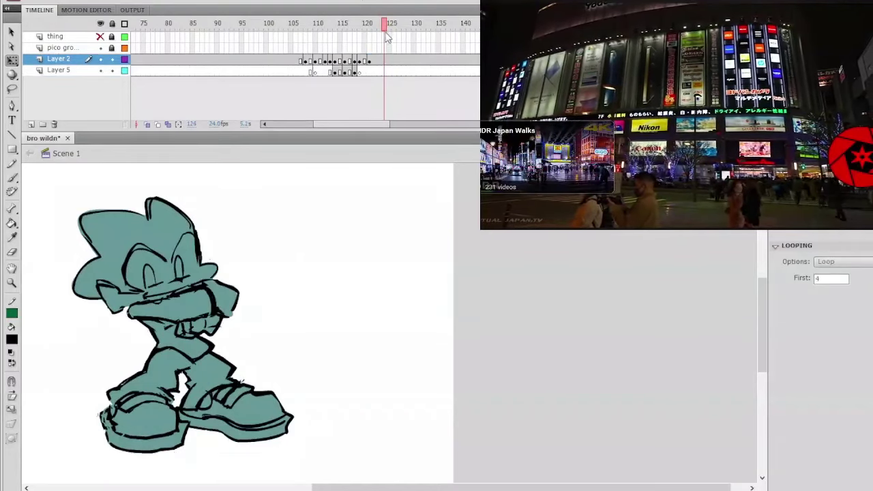
# Step: Insert a keyframe at frame 123 on Layer 2 and remove frames 121 and 122 before it
pyautogui.click(384, 34)
pyautogui.click(386, 61)
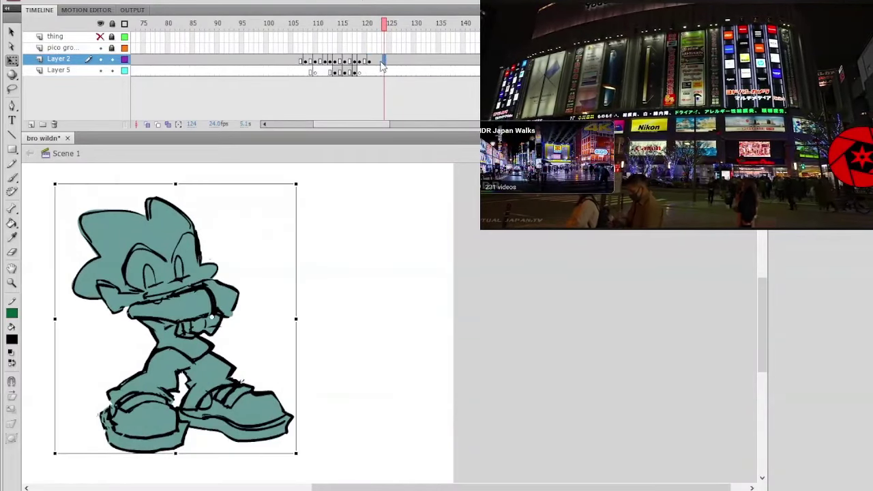
pyautogui.press(',')
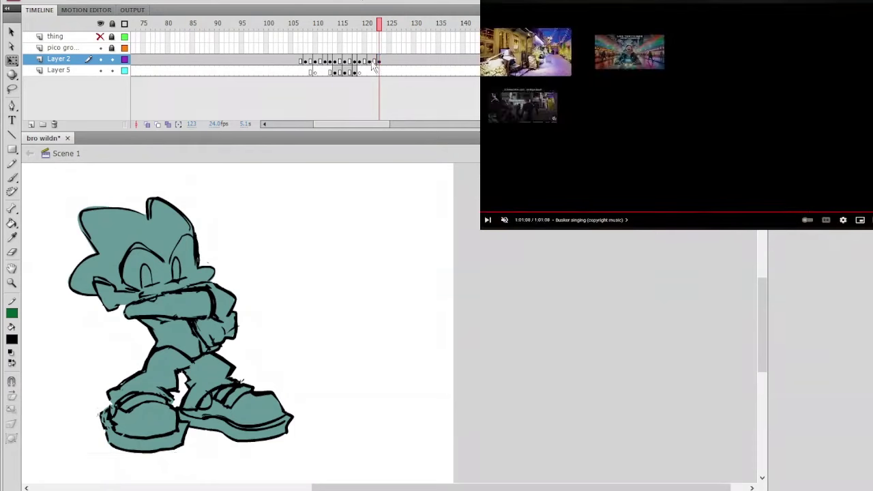
pyautogui.click(372, 70)
pyautogui.hotkey('shift', 'F5')
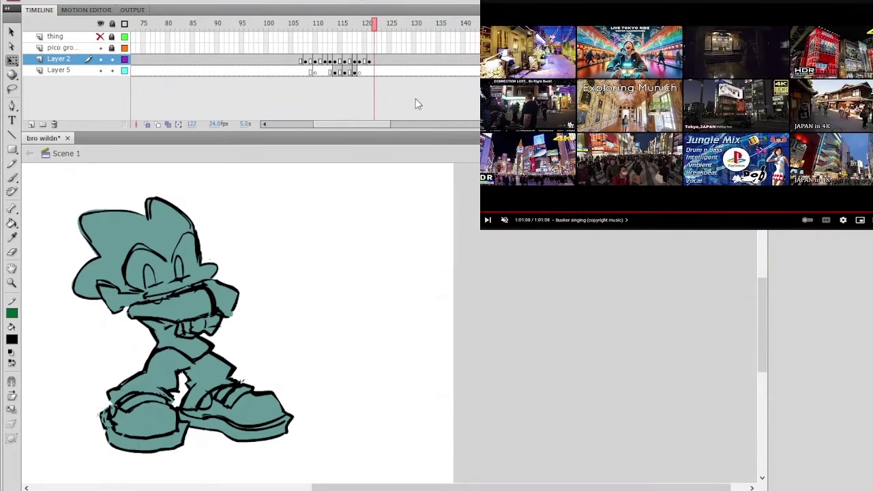
# Step: Play back the turn and step through frames 121 to 125 on Layer 2 to compare the poses
pyautogui.moveTo(311, 26)
pyautogui.mouseDown()
pyautogui.moveTo(285, 27)
pyautogui.moveTo(370, 22)
pyautogui.moveTo(331, 22)
pyautogui.moveTo(384, 44)
pyautogui.mouseUp()
pyautogui.press('Return')
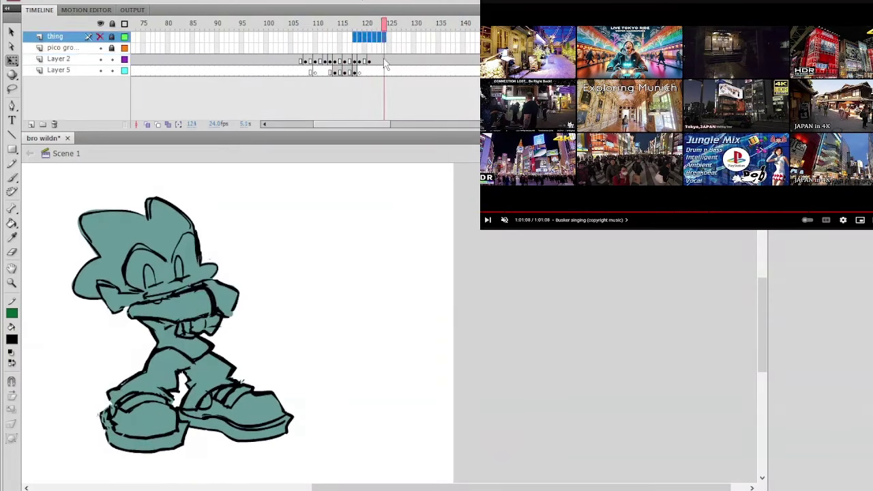
pyautogui.click(374, 60)
pyautogui.click(369, 63)
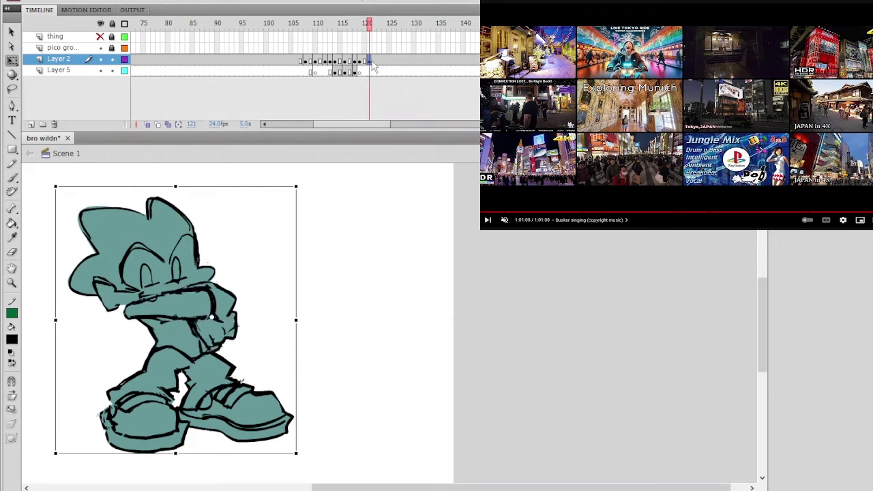
pyautogui.click(375, 62)
pyautogui.click(380, 62)
pyautogui.click(385, 61)
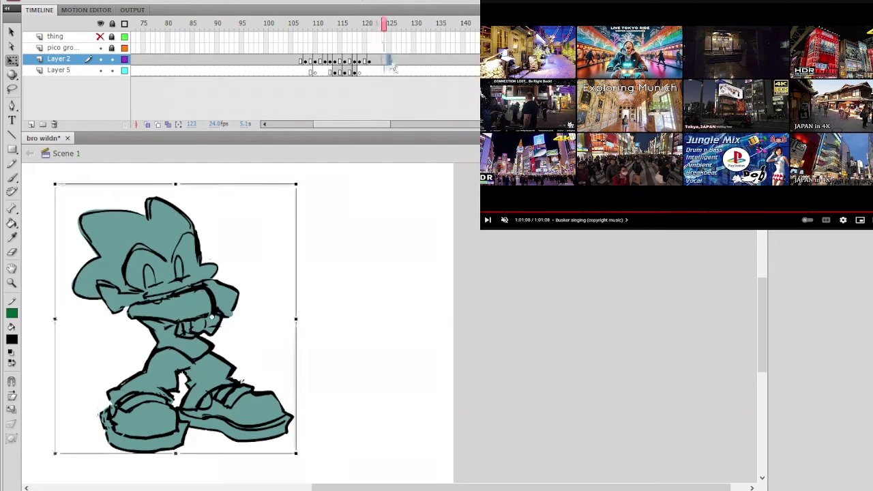
pyautogui.click(390, 62)
pyautogui.click(381, 60)
pyautogui.click(386, 61)
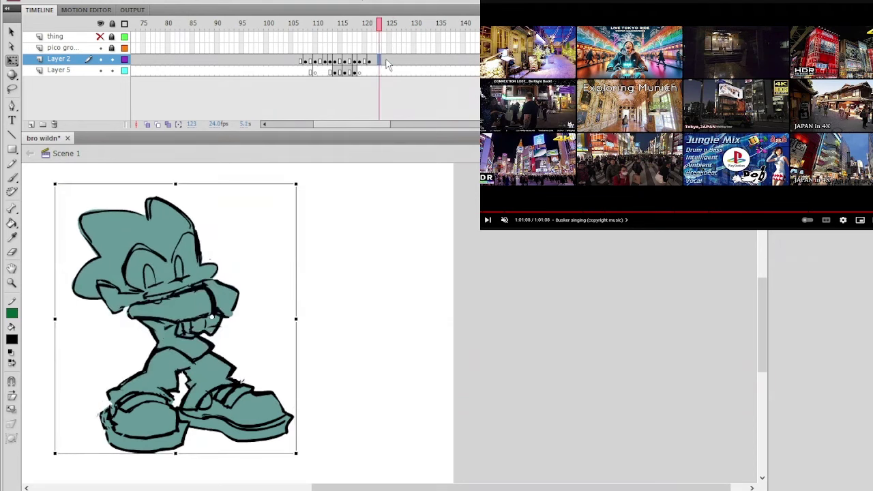
pyautogui.press(',')
pyautogui.press(',')
pyautogui.press(',')
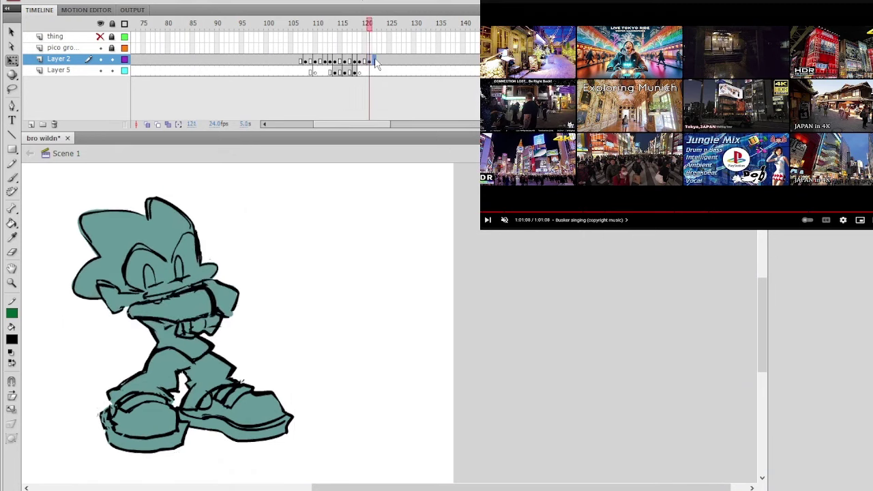
# Step: Add another keyframe at frame 123 on Layer 2 and again remove the two frames in front of it
pyautogui.click(383, 63)
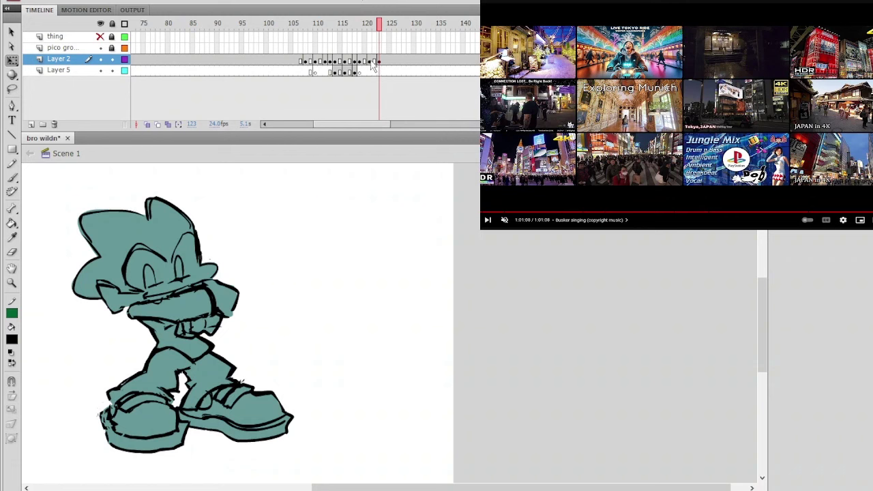
pyautogui.moveTo(372, 61); pyautogui.dragTo(375, 74)
pyautogui.hotkey('shift', 'F5')
# Step: Play back the animation repeatedly from different frames before the turn to judge how the groove leads into and out of it
pyautogui.click(296, 25)
pyautogui.press('Return')
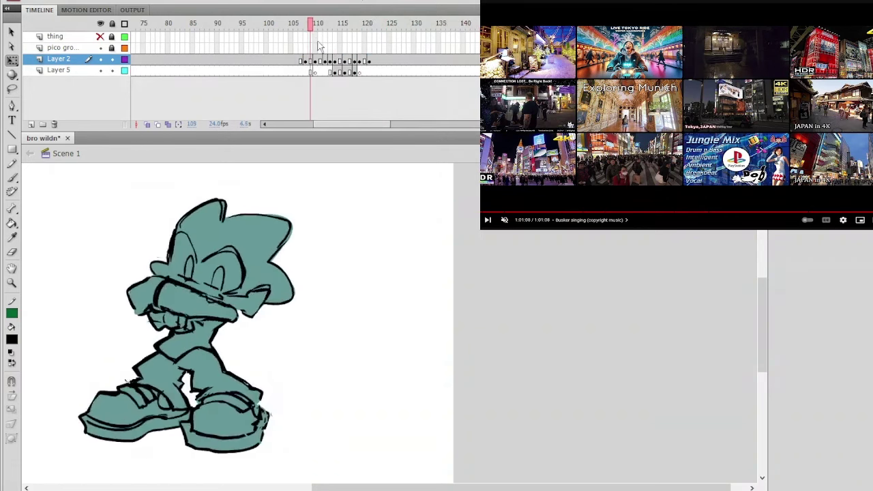
pyautogui.moveTo(319, 28)
pyautogui.mouseDown()
pyautogui.moveTo(405, 72)
pyautogui.moveTo(351, 75)
pyautogui.moveTo(394, 83)
pyautogui.moveTo(344, 83)
pyautogui.moveTo(386, 82)
pyautogui.moveTo(423, 104)
pyautogui.moveTo(319, 92)
pyautogui.moveTo(390, 92)
pyautogui.moveTo(256, 102)
pyautogui.mouseUp()
pyautogui.press('Return')
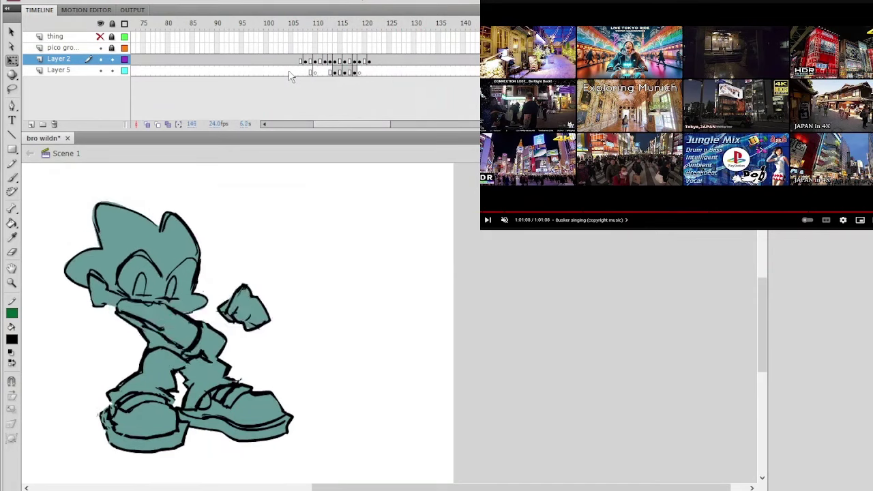
pyautogui.moveTo(297, 41)
pyautogui.mouseDown()
pyautogui.moveTo(418, 42)
pyautogui.moveTo(322, 45)
pyautogui.moveTo(392, 64)
pyautogui.moveTo(160, 75)
pyautogui.moveTo(335, 82)
pyautogui.moveTo(411, 101)
pyautogui.moveTo(424, 97)
pyautogui.moveTo(400, 101)
pyautogui.moveTo(757, 98)
pyautogui.mouseUp()
pyautogui.moveTo(293, 74)
pyautogui.mouseDown()
pyautogui.moveTo(286, 70)
pyautogui.moveTo(494, 93)
pyautogui.mouseUp()
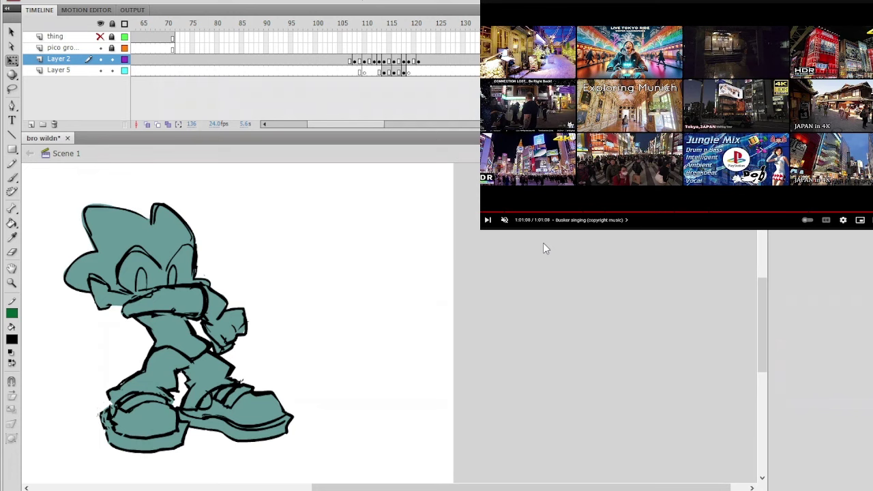
pyautogui.moveTo(350, 27); pyautogui.dragTo(304, 73)
pyautogui.press('Return')
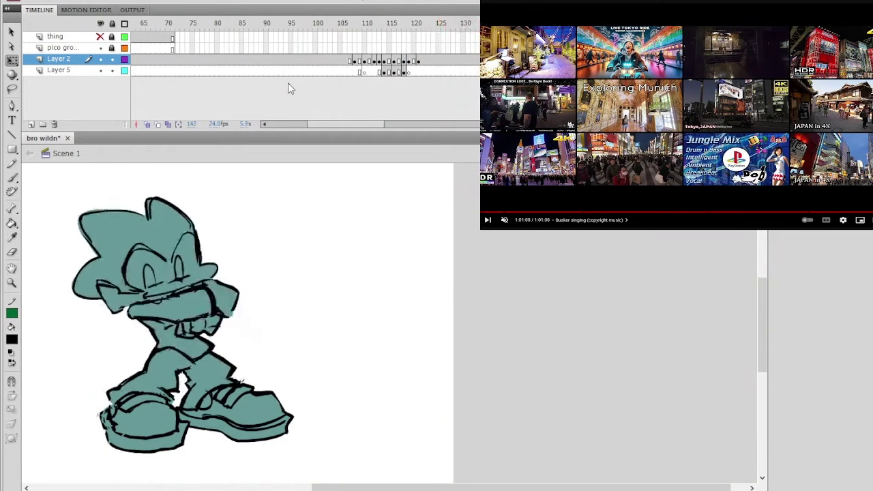
pyautogui.moveTo(160, 26); pyautogui.dragTo(287, 36)
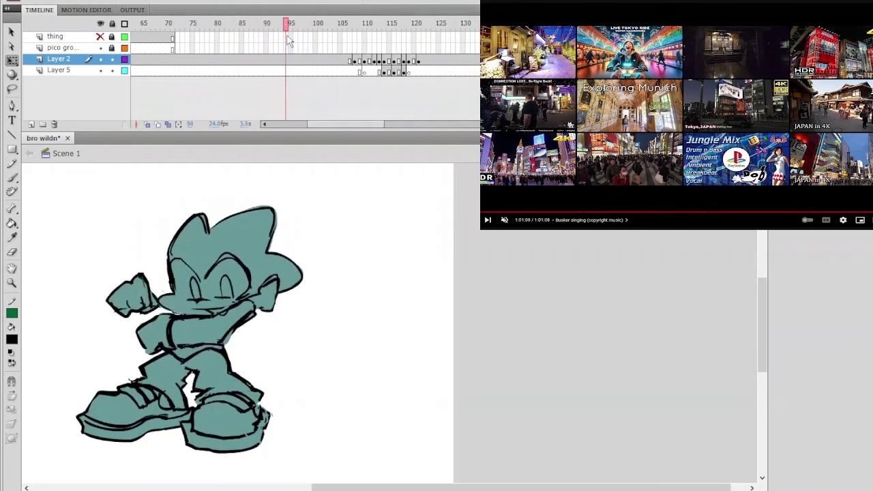
pyautogui.press('Return')
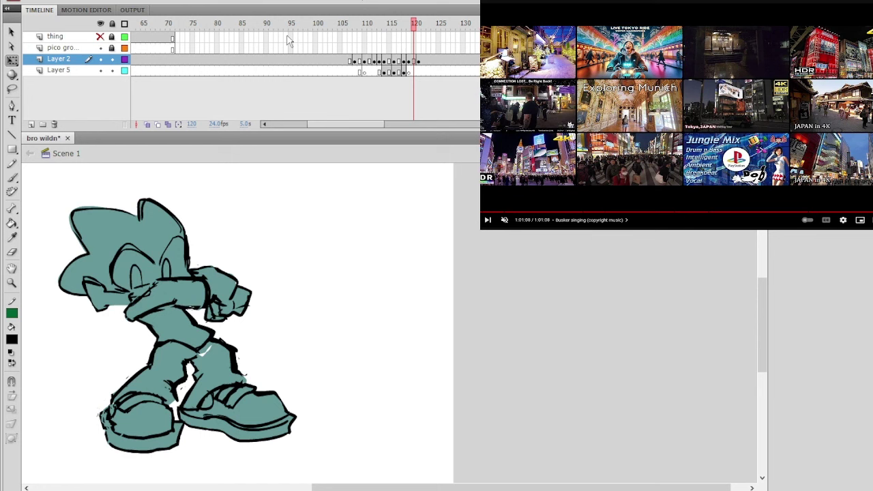
pyautogui.click(344, 26)
pyautogui.press('Return')
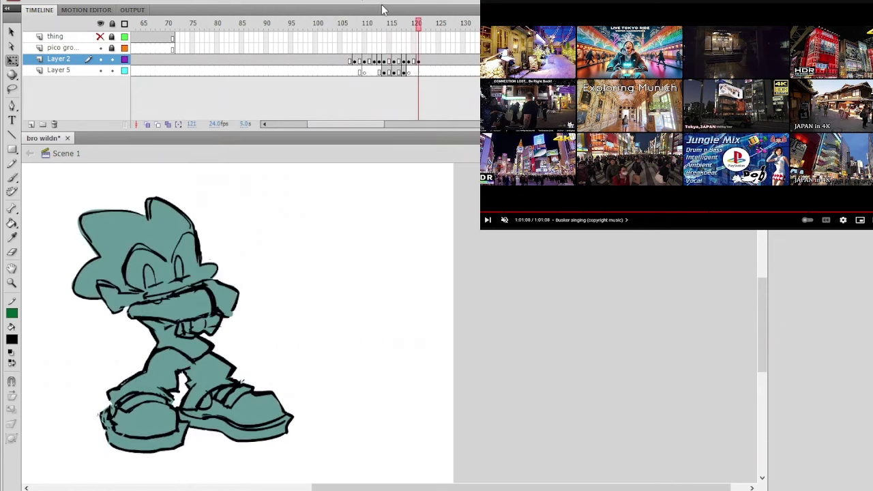
pyautogui.moveTo(361, 24); pyautogui.dragTo(135, 25)
pyautogui.press('Return')
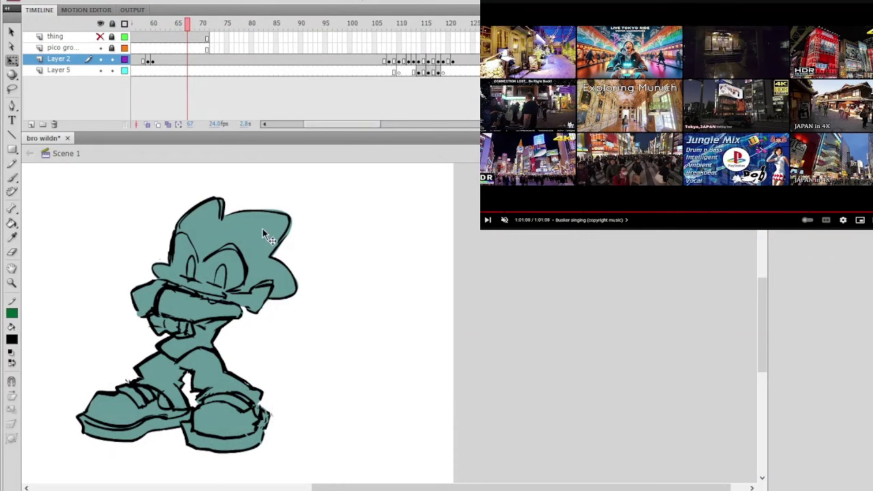
# Step: Open the pico groovin symbol for editing and scrub through its frames to examine the loop's timing
pyautogui.click(262, 227)
pyautogui.doubleClick(275, 206)
pyautogui.moveTo(140, 25); pyautogui.dragTo(270, 40)
pyautogui.moveTo(136, 25); pyautogui.dragTo(225, 27)
pyautogui.click(188, 38)
pyautogui.click(199, 39)
pyautogui.hotkey('shift', 'F5')
pyautogui.moveTo(146, 26); pyautogui.dragTo(194, 42)
# Step: Shorten the pico groovin loop to 17 frames by removing frames around 9 and 10, and play back Scene 1
pyautogui.rightClick(174, 39)
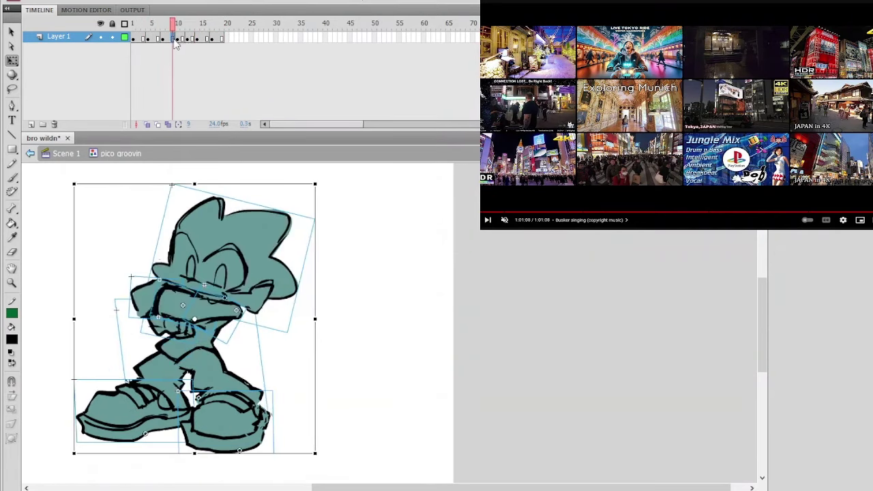
pyautogui.click(212, 109)
pyautogui.rightClick(178, 39)
pyautogui.click(213, 90)
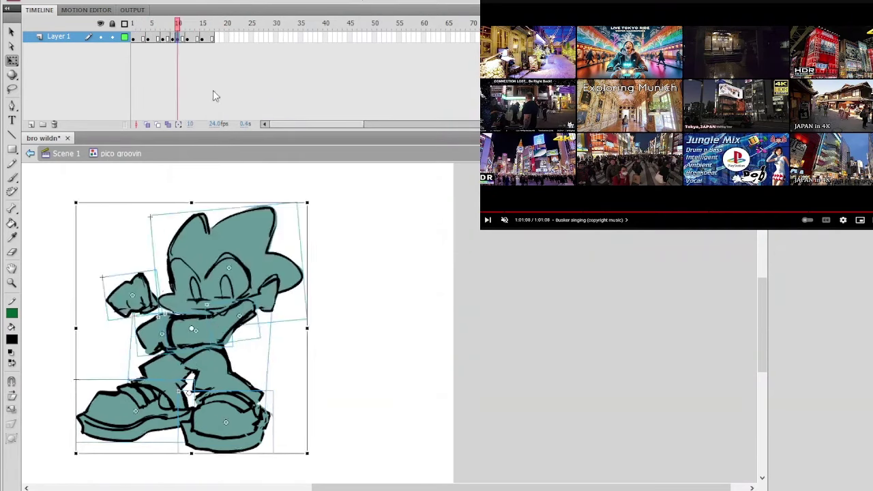
pyautogui.click(210, 85)
pyautogui.moveTo(169, 24); pyautogui.dragTo(152, 27)
pyautogui.click(31, 152)
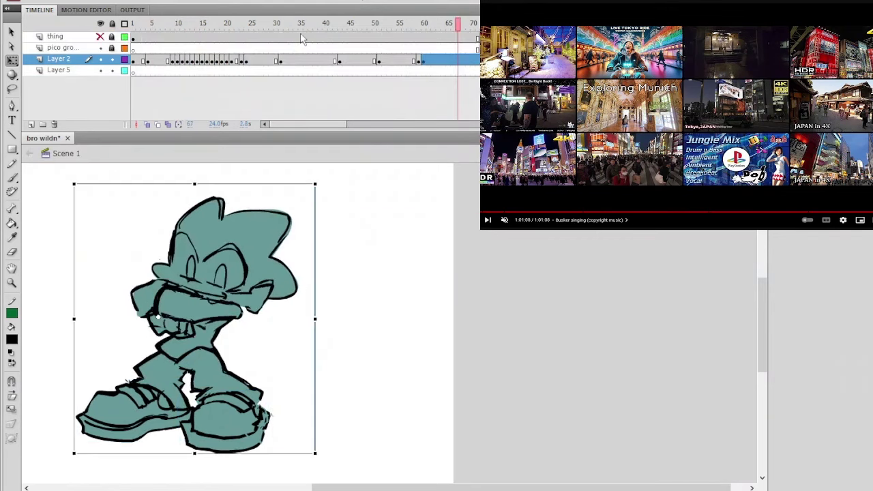
pyautogui.click(419, 25)
pyautogui.press('Return')
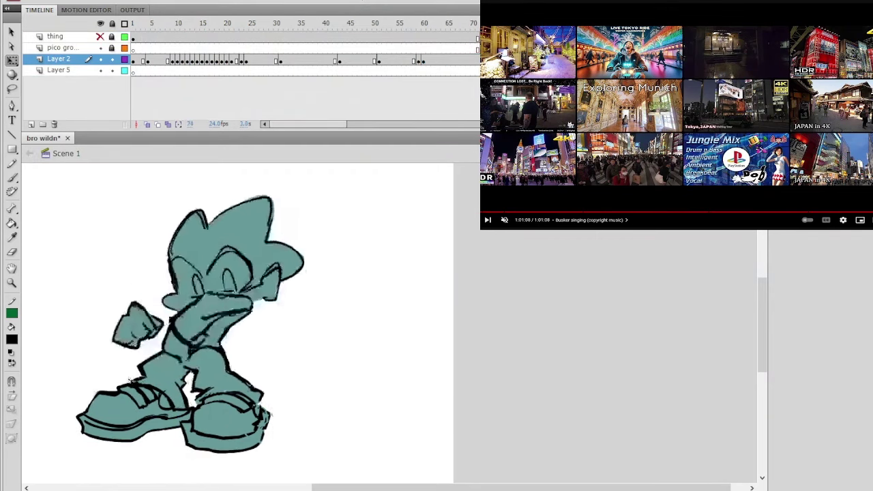
# Step: Reopen the pico groovin symbol and lengthen its loop to 19 frames around frame 9
pyautogui.click(431, 37)
pyautogui.doubleClick(266, 221)
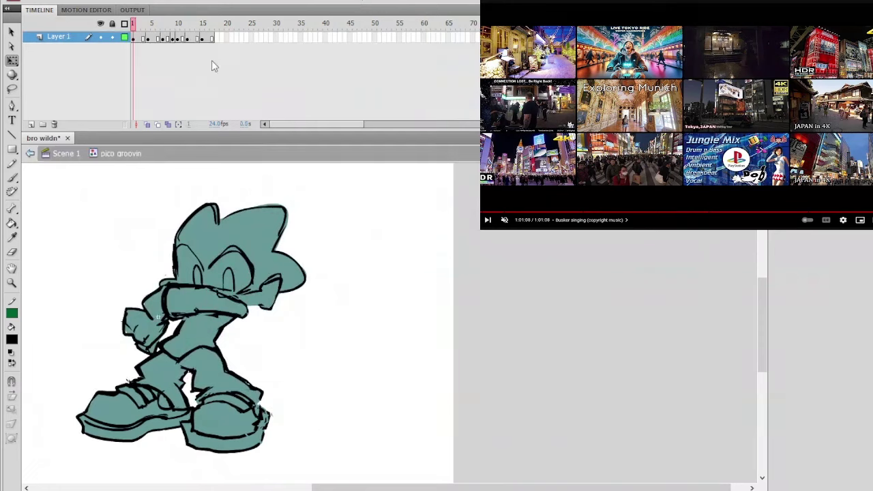
pyautogui.click(173, 39)
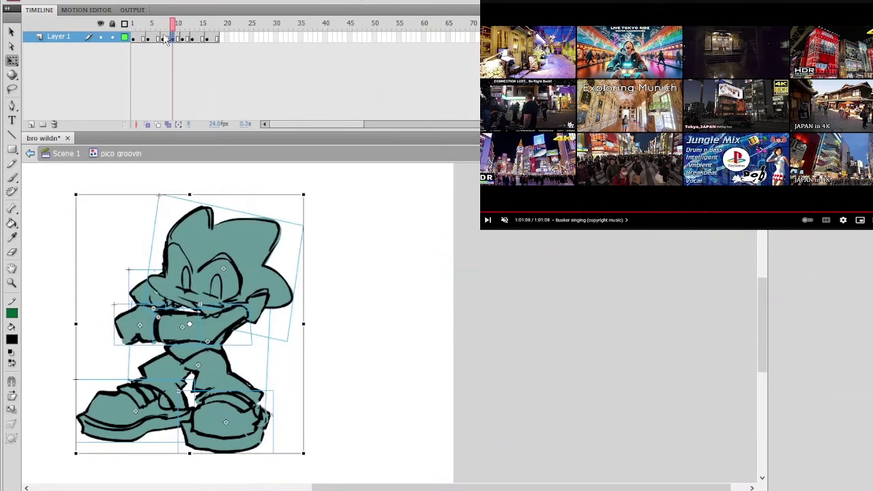
pyautogui.click(181, 24)
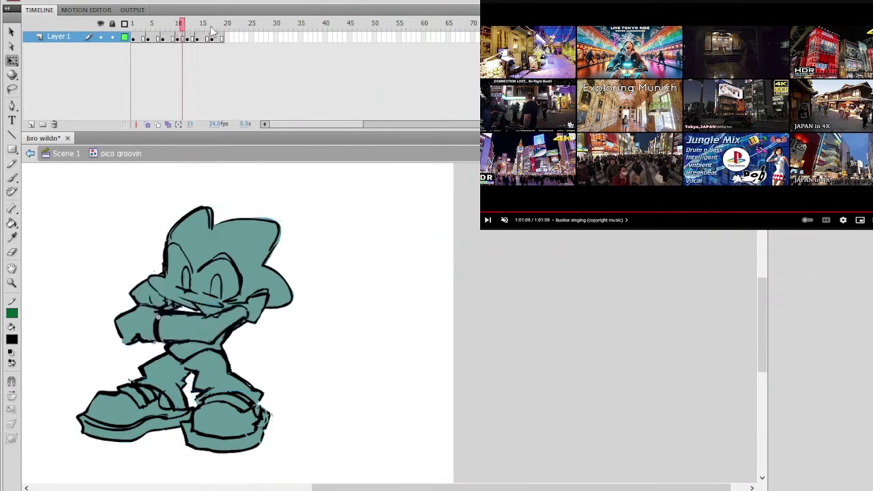
# Step: Lengthen the pico groovin loop to 21 frames by inserting one frame at frame 2 and one around frame 6, and return to Scene 1
pyautogui.click(220, 23)
pyautogui.click(140, 39)
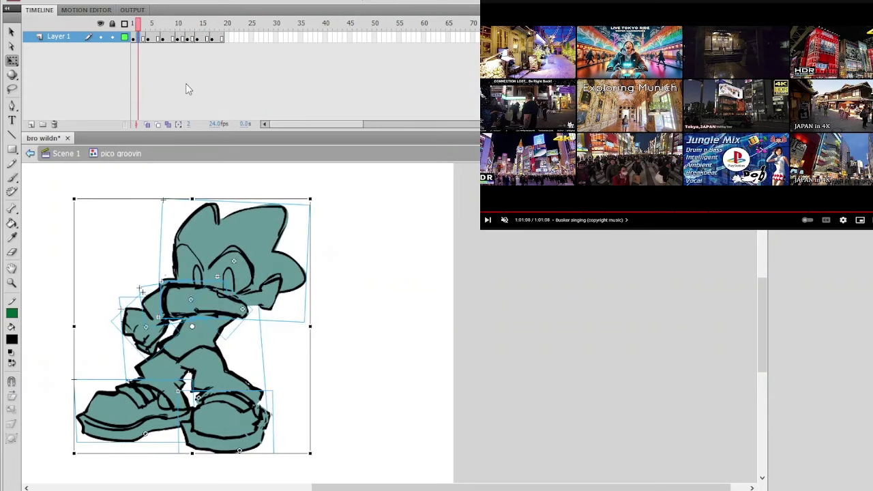
pyautogui.click(161, 39)
pyautogui.click(196, 101)
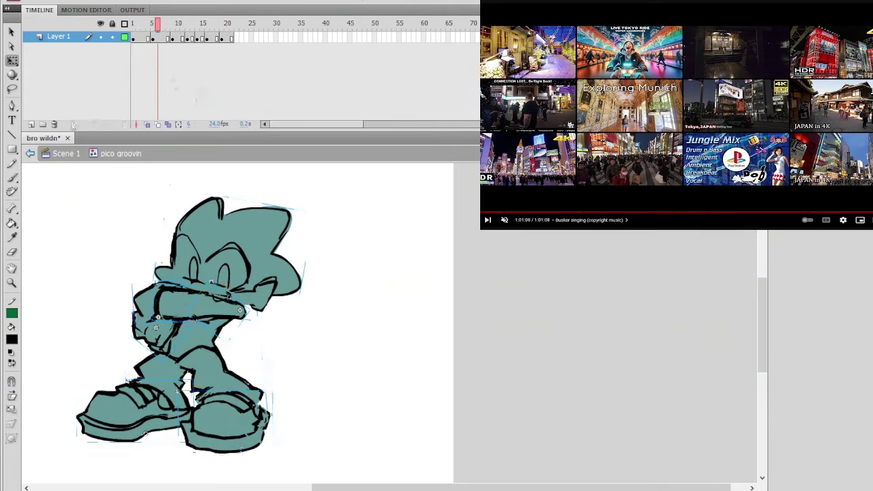
pyautogui.click(31, 153)
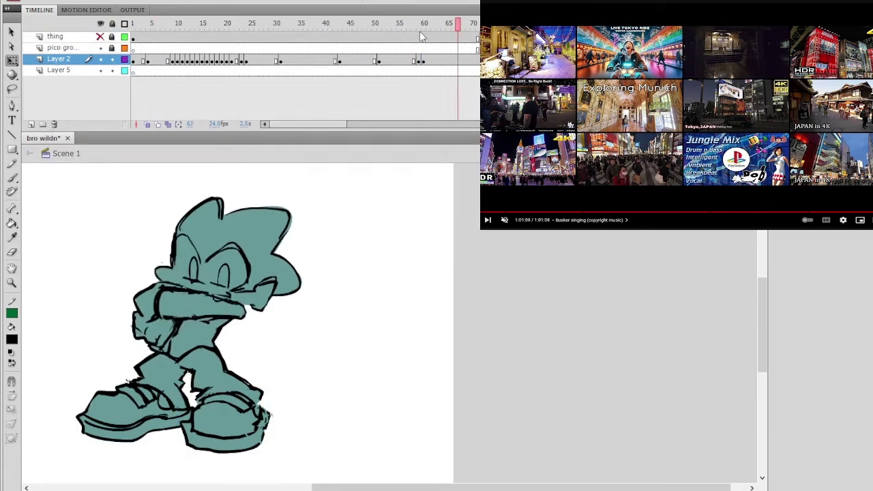
# Step: Reopen the pico groovin symbol, shorten its loop to 20 frames by removing frame 6, and play back Scene 1
pyautogui.click(440, 24)
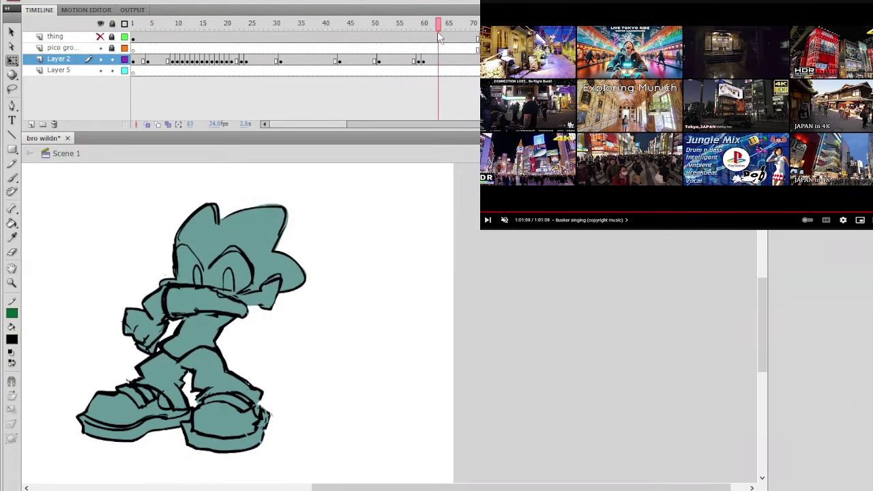
pyautogui.click(433, 60)
pyautogui.doubleClick(269, 227)
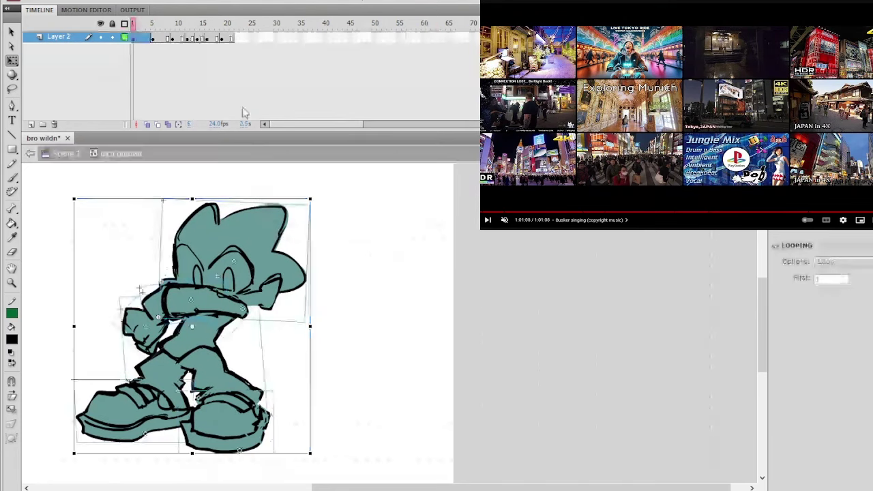
pyautogui.click(159, 37)
pyautogui.hotkey('shift', 'F5')
pyautogui.click(212, 39)
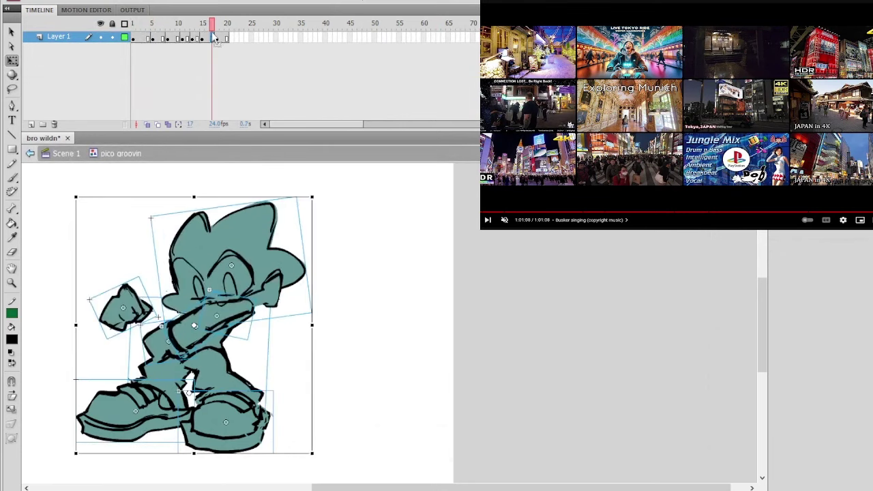
pyautogui.moveTo(211, 28); pyautogui.dragTo(231, 30)
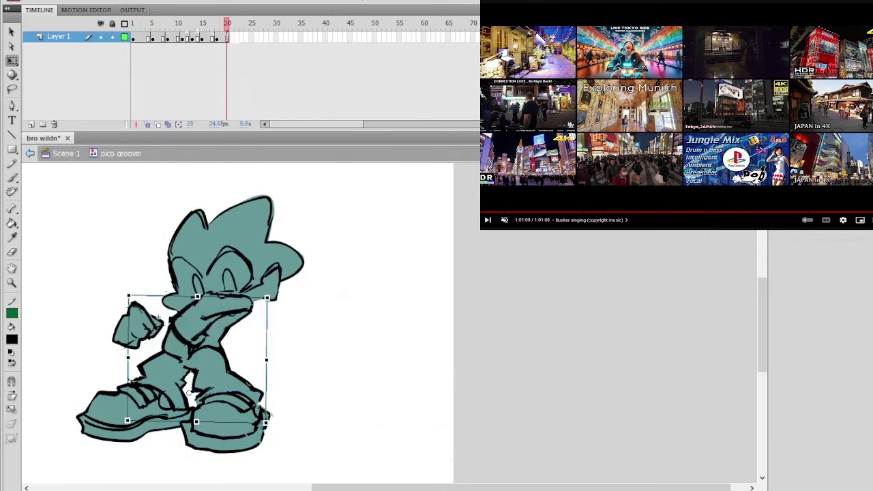
pyautogui.click(30, 153)
pyautogui.click(419, 25)
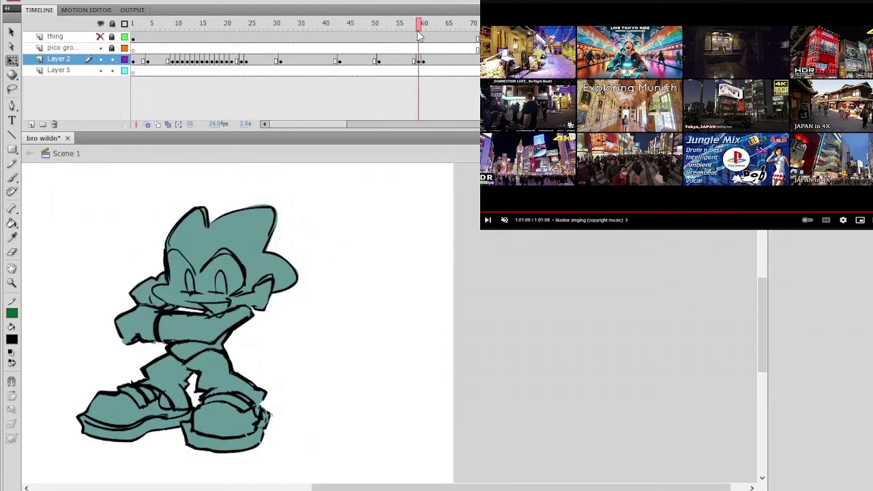
pyautogui.press('Return')
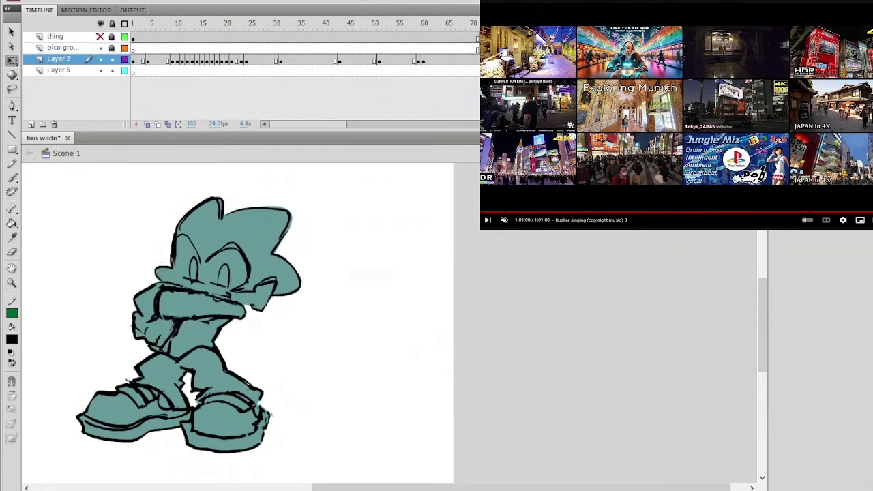
# Step: Reopen the pico groovin symbol, shorten its loop to 19 frames by removing a frame around frame 4, and return to Scene 1
pyautogui.click(425, 35)
pyautogui.doubleClick(246, 221)
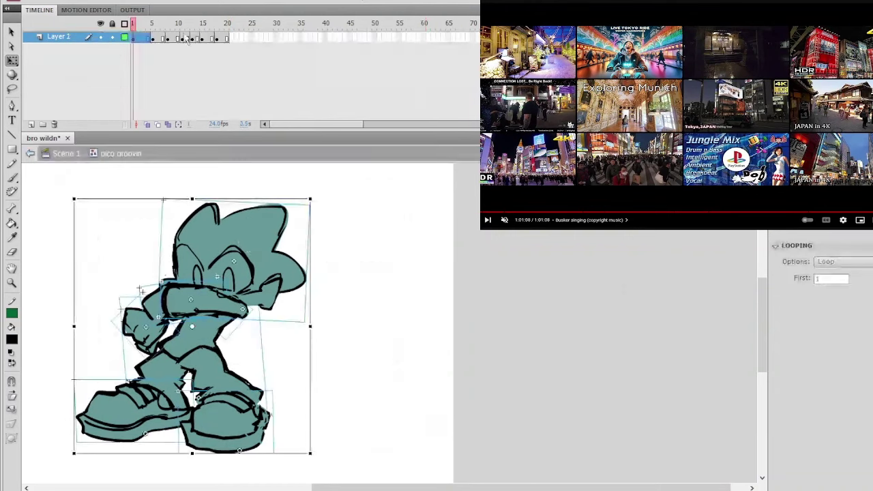
pyautogui.click(151, 38)
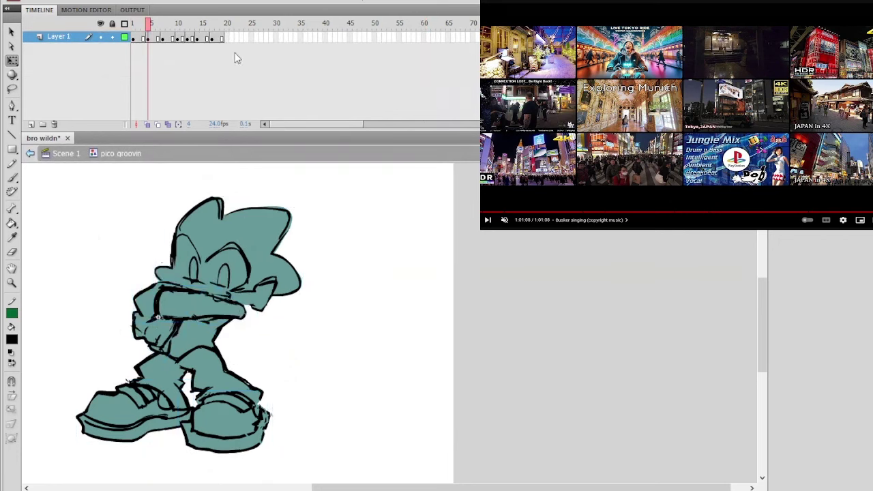
pyautogui.click(68, 153)
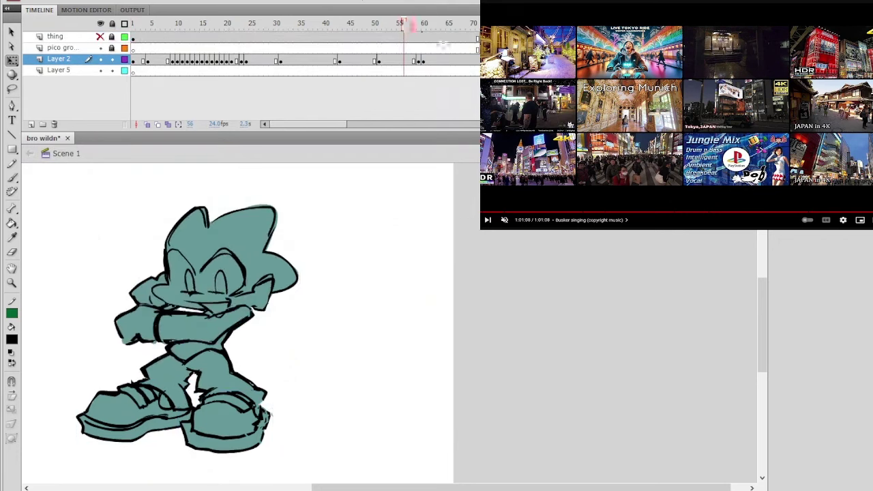
# Step: Play back and scrub Scene 1 from the groove through the turn to check the loop's rhythm
pyautogui.moveTo(404, 24); pyautogui.dragTo(400, 24)
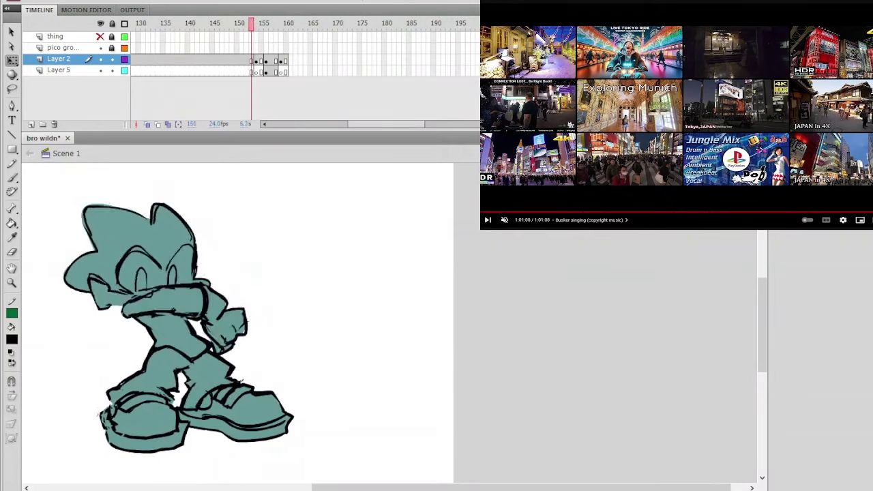
pyautogui.moveTo(337, 28); pyautogui.dragTo(494, 27)
pyautogui.press('.')
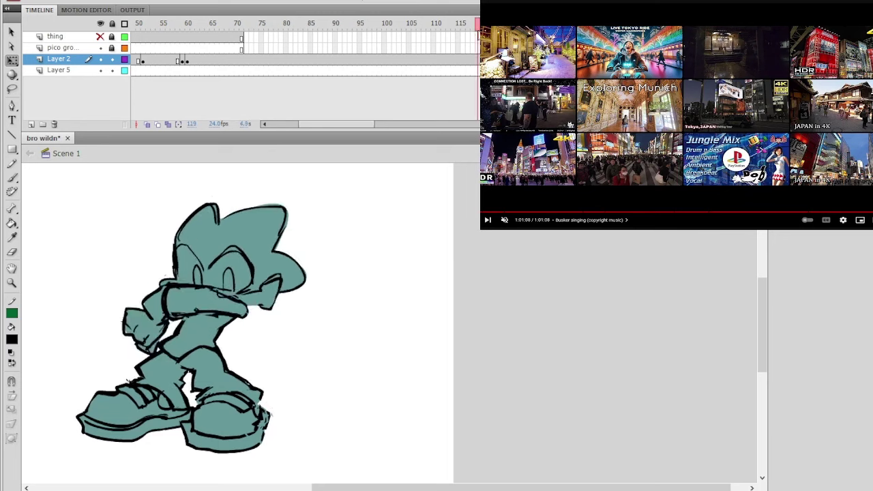
pyautogui.moveTo(493, 27); pyautogui.dragTo(161, 70)
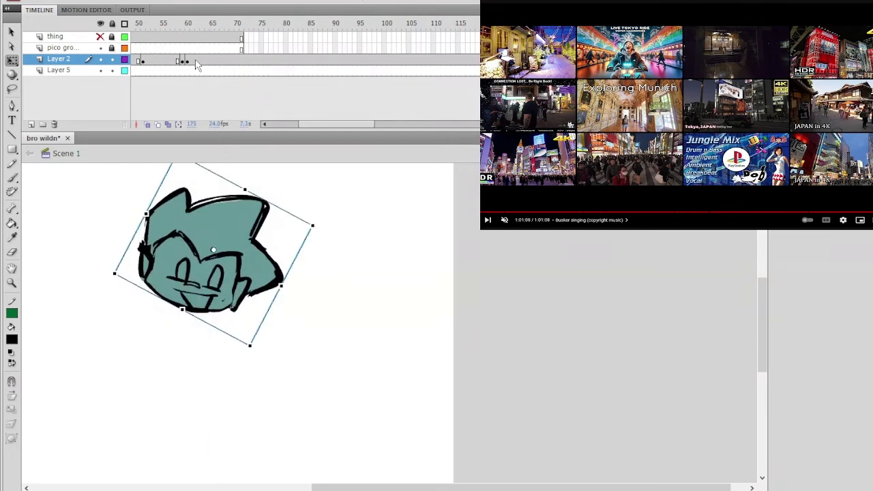
# Step: Shorten the pico groovin loop to 18 frames by removing a frame at frame 11, and play back Scene 1
pyautogui.click(197, 27)
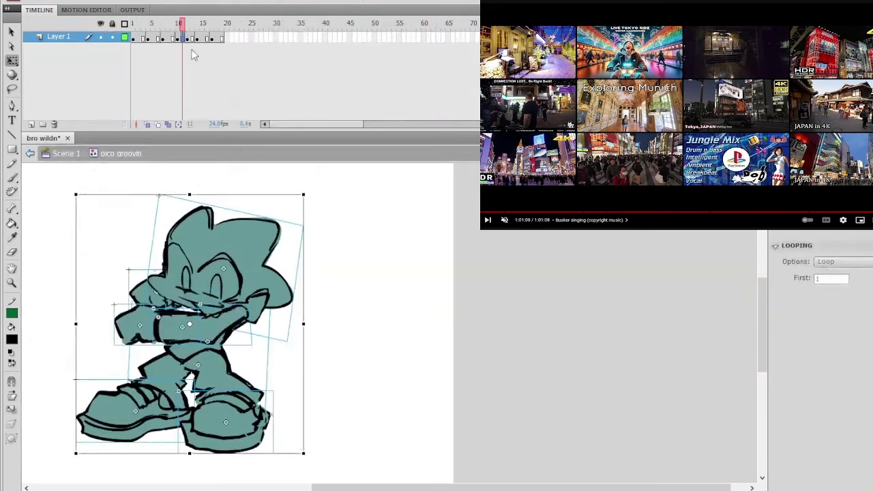
pyautogui.click(33, 152)
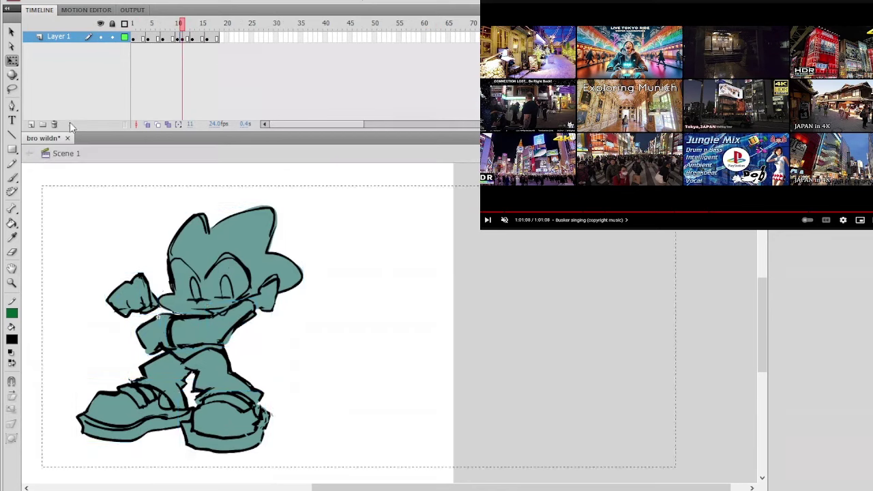
pyautogui.click(241, 30)
pyautogui.press('Return')
pyautogui.press('Return')
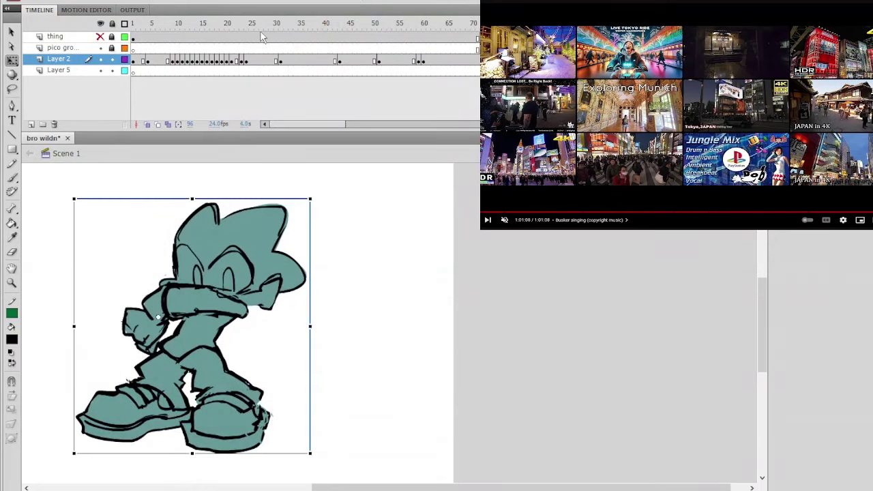
# Step: In pico groovin, hold the frame 10 pose one frame longer, remove frame 9 so it starts earlier, and play back Scene 1
pyautogui.click(286, 219)
pyautogui.hotkey('ctrl', 'e')
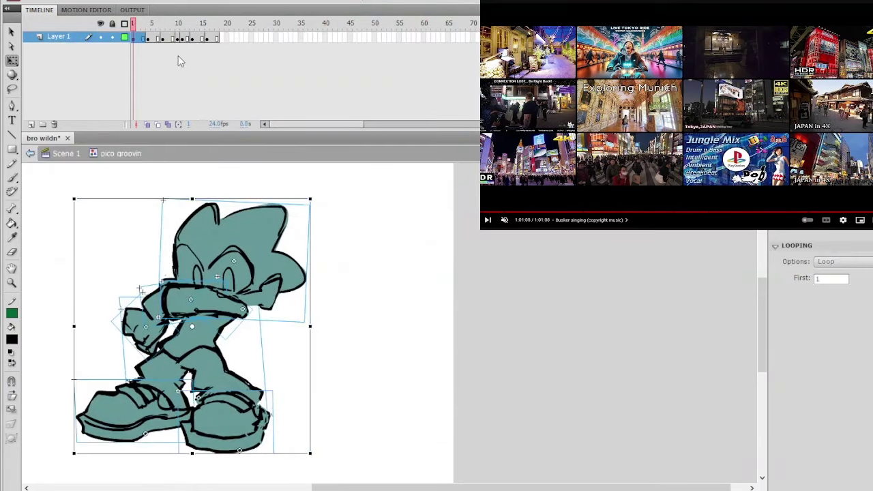
pyautogui.click(178, 39)
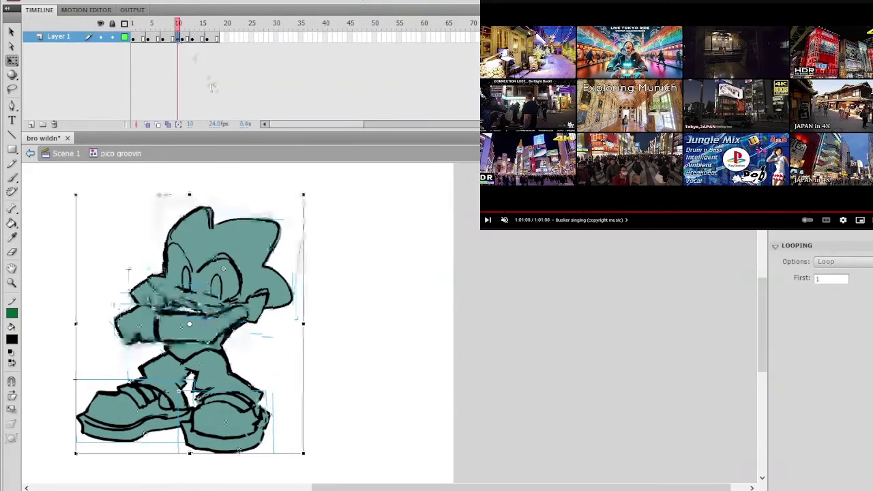
pyautogui.click(173, 39)
pyautogui.hotkey('shift', 'F5')
pyautogui.click(33, 151)
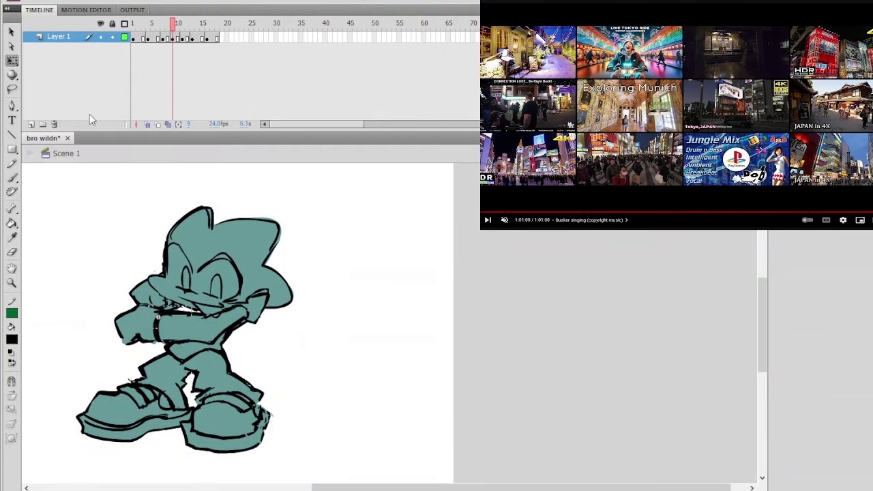
pyautogui.press('Return')
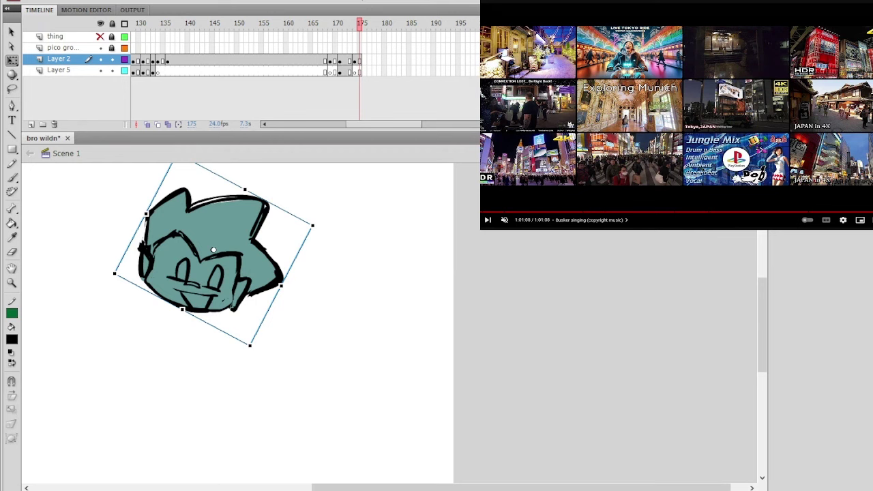
# Step: Reopen pico groovin from the flipped groove after the turn and lengthen its loop to 19 frames by inserting a frame at frame 7
pyautogui.moveTo(410, 123); pyautogui.dragTo(391, 124)
pyautogui.click(267, 27)
pyautogui.moveTo(271, 38)
pyautogui.mouseDown()
pyautogui.moveTo(300, 58)
pyautogui.moveTo(478, 63)
pyautogui.mouseUp()
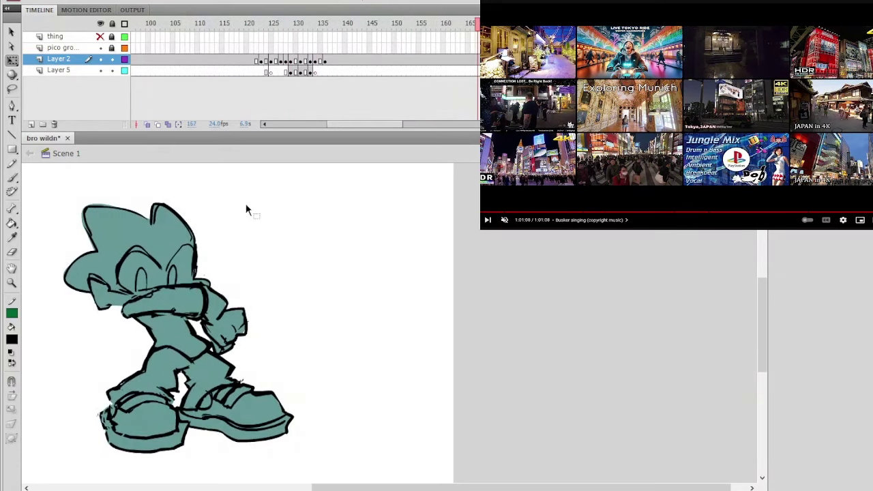
pyautogui.click(186, 281)
pyautogui.doubleClick(192, 251)
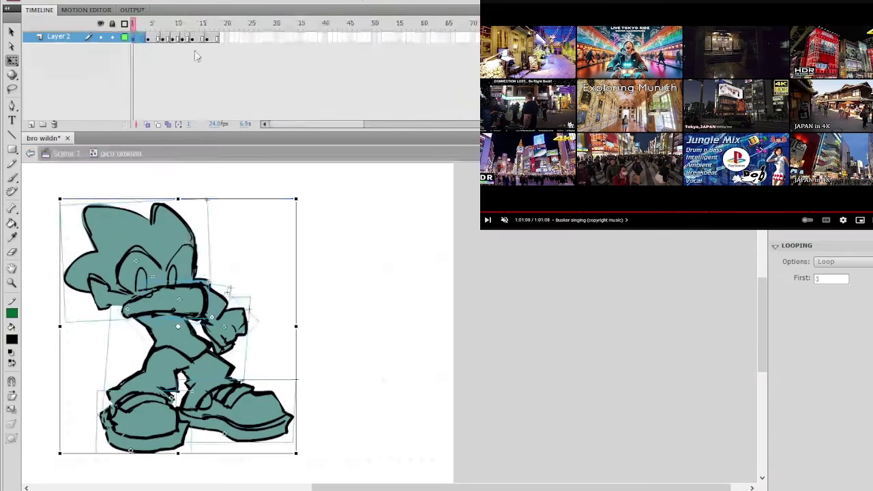
pyautogui.click(165, 38)
pyautogui.press('F5')
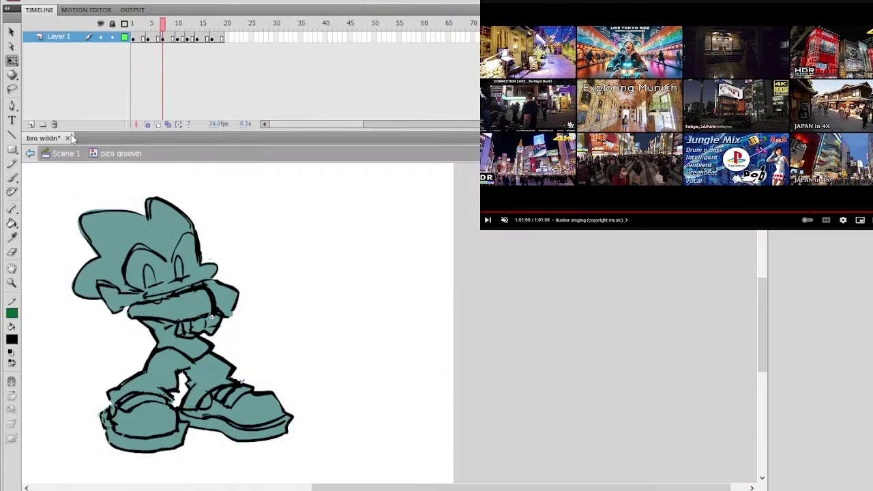
pyautogui.click(30, 154)
# Step: Play back Scene 1 from around frame 52 to check the groove, and reopen the pico groovin symbol
pyautogui.moveTo(419, 124); pyautogui.dragTo(372, 99)
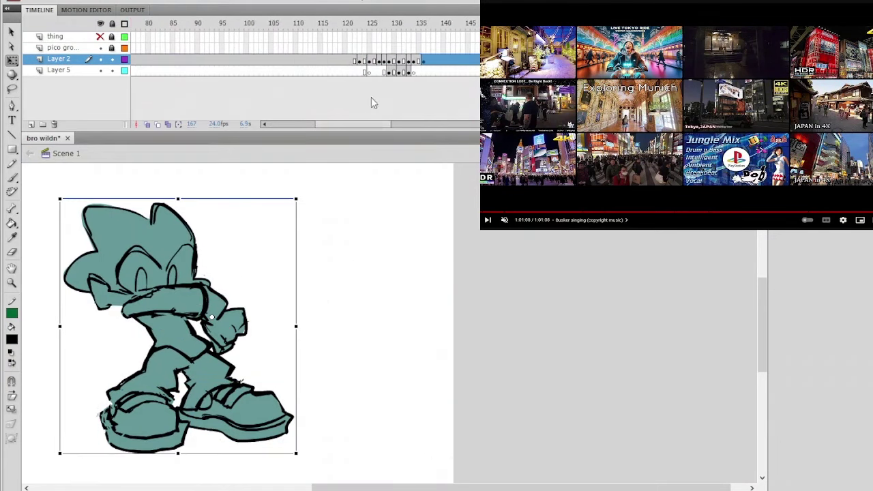
pyautogui.moveTo(361, 22); pyautogui.dragTo(106, 49)
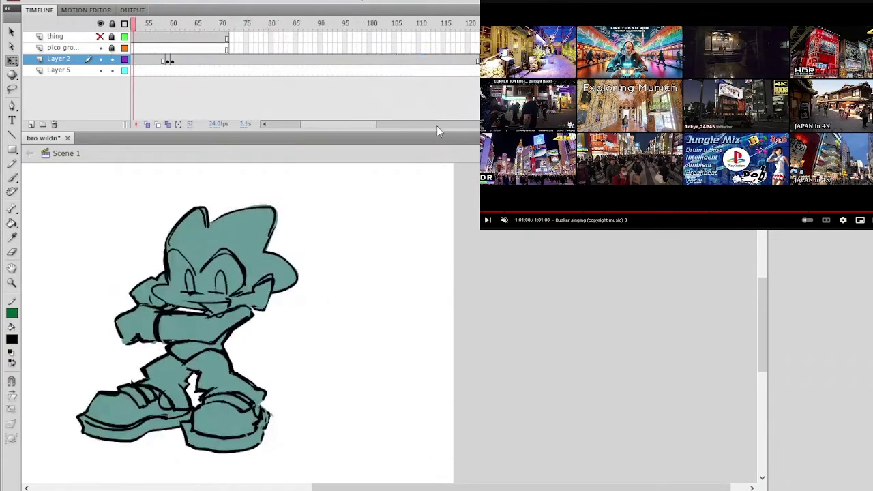
pyautogui.press('Return')
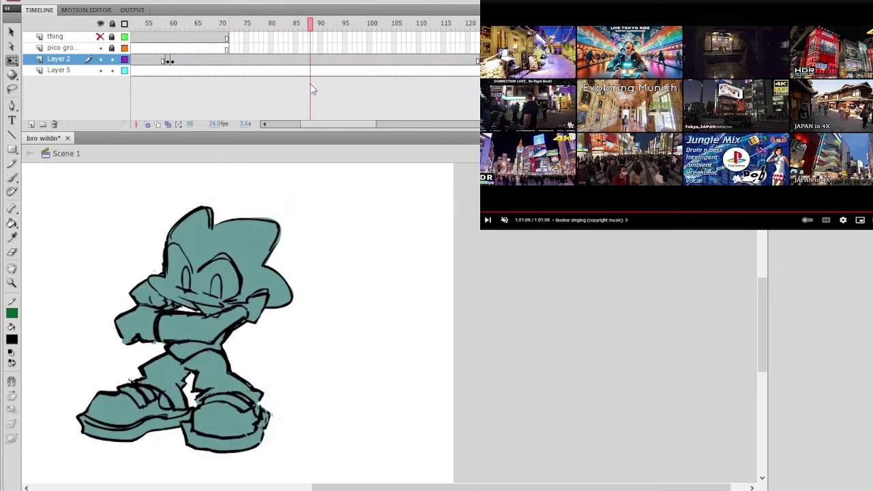
pyautogui.moveTo(311, 89); pyautogui.dragTo(232, 94)
pyautogui.doubleClick(247, 256)
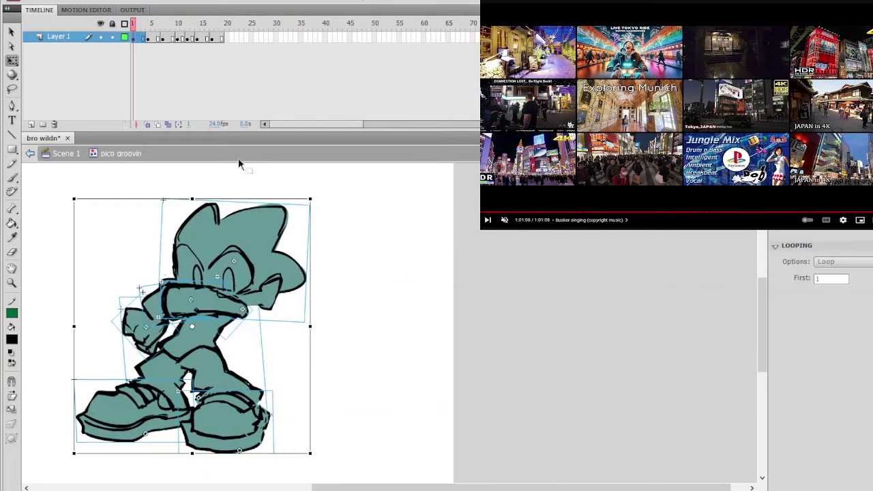
# Step: Try to shorten the pico groovin loop to 18 frames by removing frame 9
pyautogui.moveTo(155, 26); pyautogui.dragTo(175, 26)
pyautogui.click(174, 39)
pyautogui.hotkey('shift', 'F5')
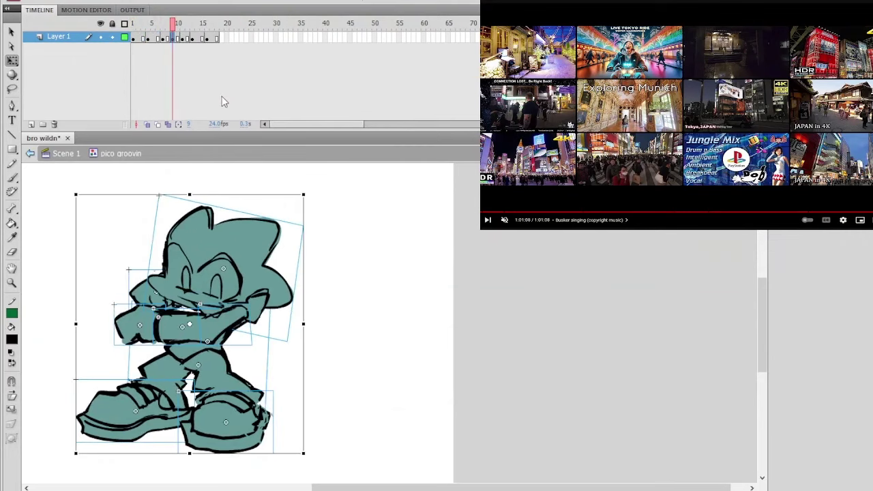
pyautogui.click(220, 96)
# Step: Try a blank keyframe at frame 9 of the pico groovin loop and undo it
pyautogui.click(167, 39)
pyautogui.click(173, 39)
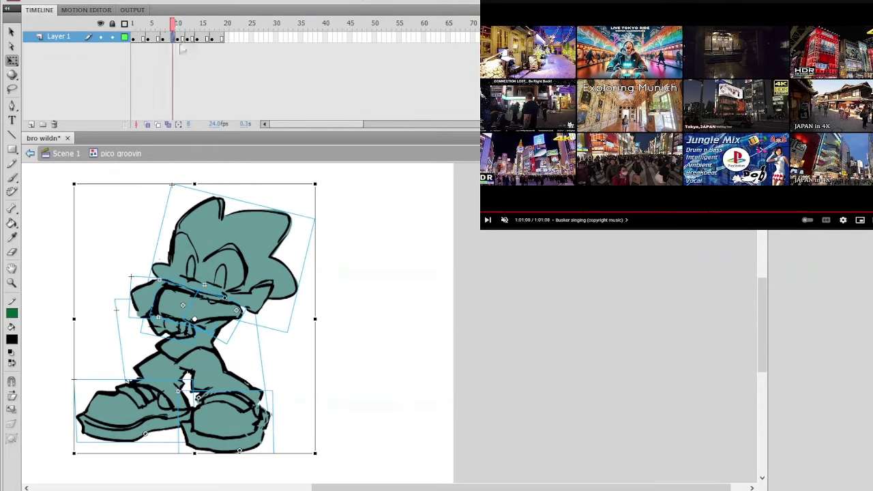
pyautogui.press('F7')
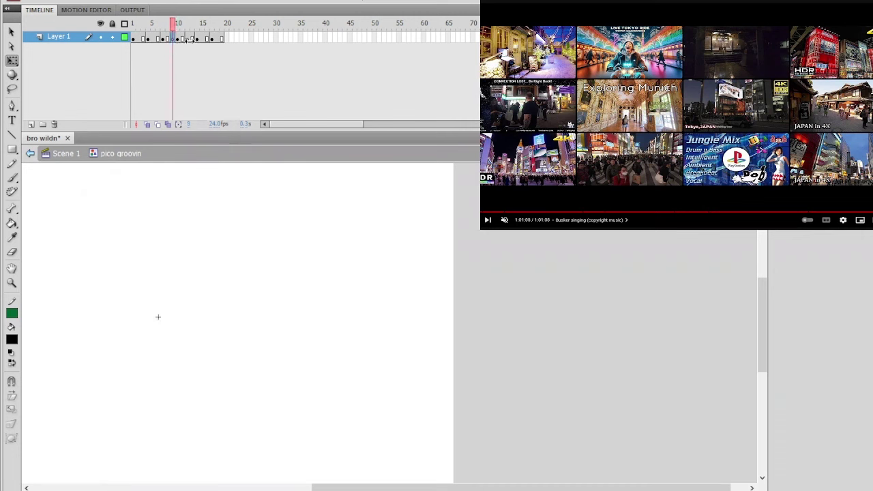
pyautogui.hotkey('ctrl', 'z')
pyautogui.click(250, 167)
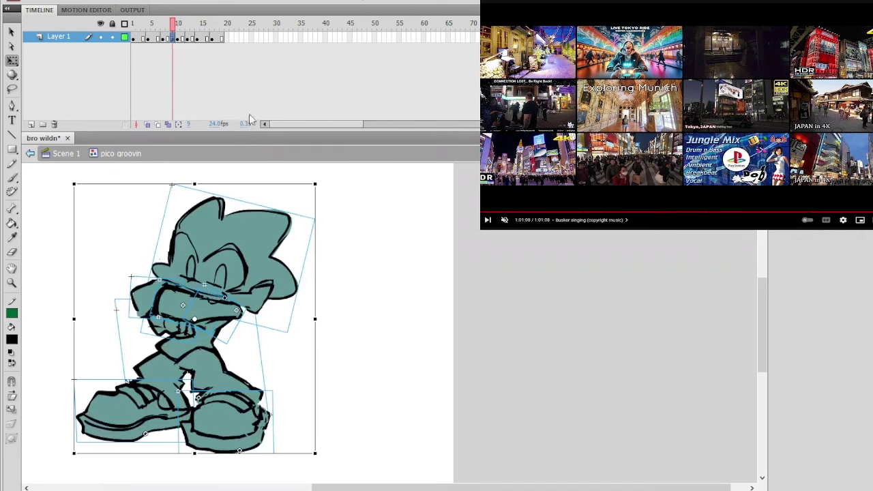
# Step: Insert a keyframe at frame 9 of the pico groovin loop and rotate the character's head slightly clockwise
pyautogui.moveTo(174, 26); pyautogui.dragTo(176, 30)
pyautogui.click(172, 39)
pyautogui.click(266, 177)
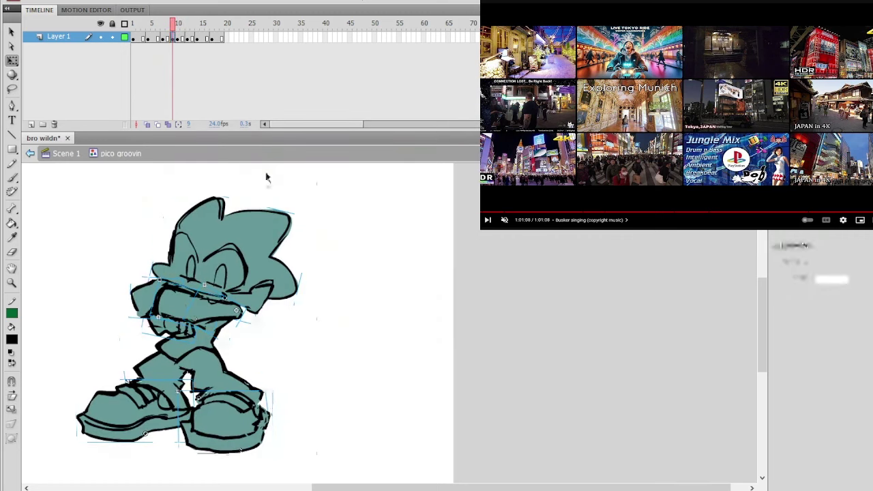
pyautogui.click(267, 230)
pyautogui.moveTo(317, 216); pyautogui.dragTo(321, 221)
pyautogui.moveTo(168, 207); pyautogui.dragTo(169, 202)
pyautogui.moveTo(321, 219); pyautogui.dragTo(322, 222)
pyautogui.click(233, 315)
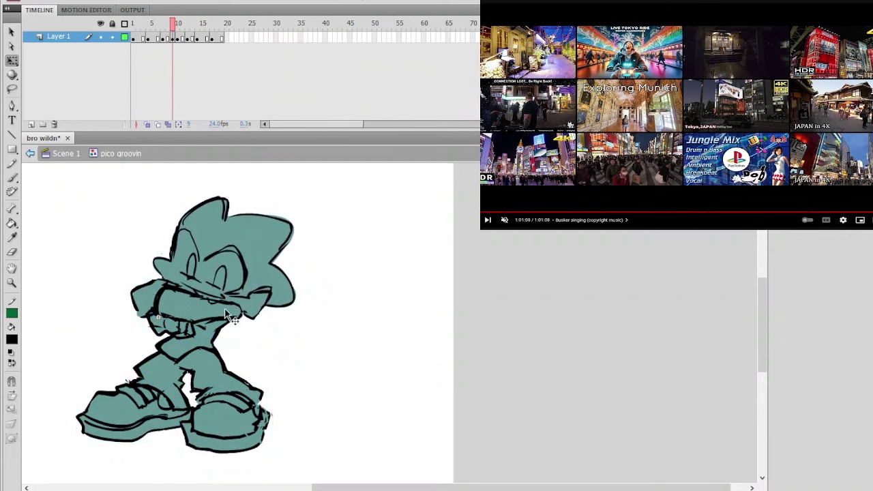
# Step: Rotate the front arm's upper segment and forearm at frame 9 so the crossed arm bends downward at the elbow
pyautogui.moveTo(237, 344); pyautogui.dragTo(246, 346)
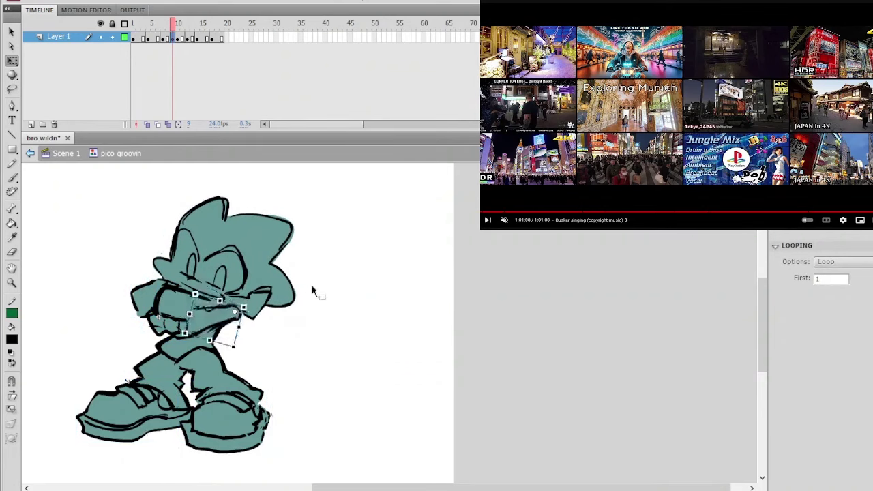
pyautogui.click(315, 245)
pyautogui.click(203, 298)
pyautogui.moveTo(233, 294); pyautogui.dragTo(252, 272)
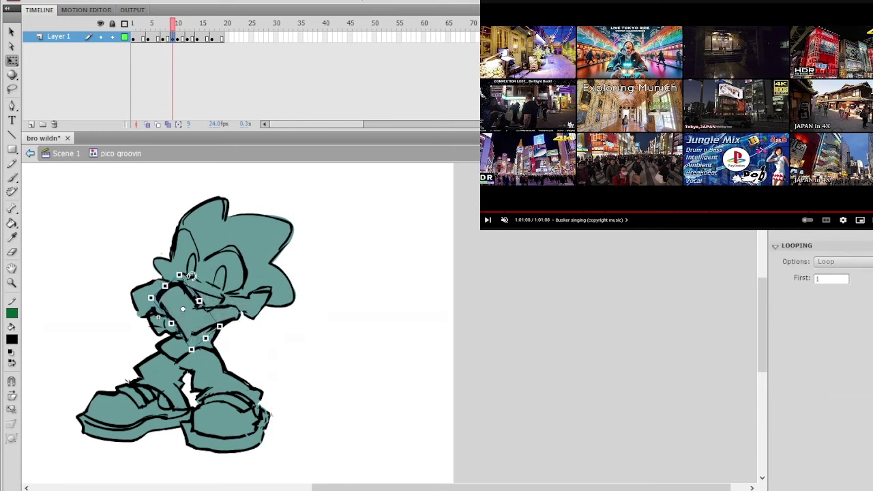
pyautogui.moveTo(192, 275); pyautogui.dragTo(231, 313)
pyautogui.click(301, 245)
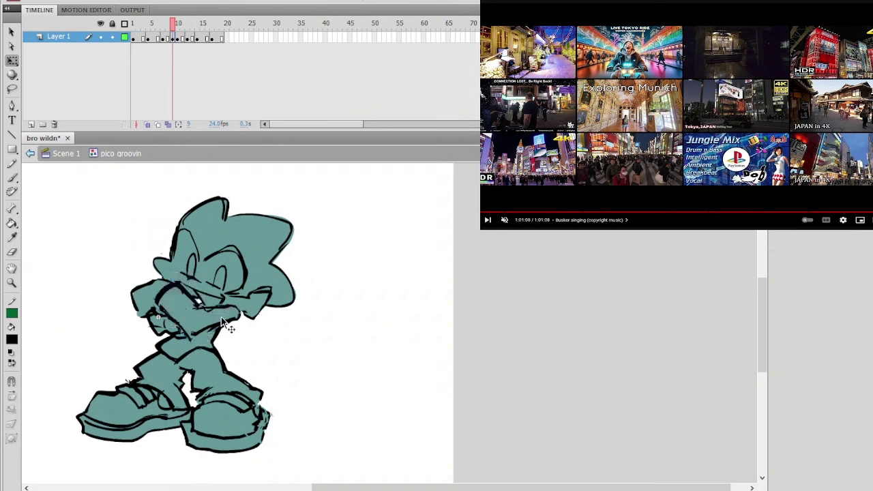
# Step: Fine-tune the rotation and size of the front arm's upper segment and forearm so the pieces meet at the elbow
pyautogui.click(220, 316)
pyautogui.moveTo(239, 343); pyautogui.dragTo(242, 345)
pyautogui.click(307, 255)
pyautogui.click(172, 305)
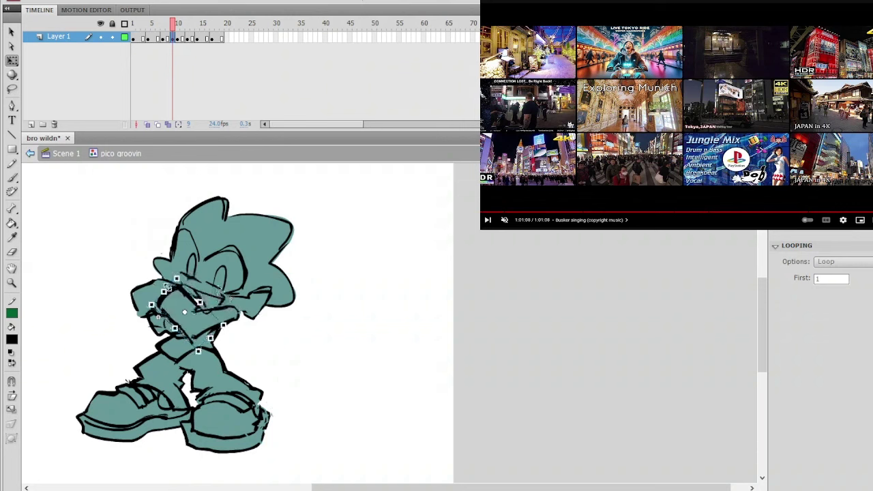
pyautogui.moveTo(172, 305); pyautogui.dragTo(171, 306)
pyautogui.moveTo(210, 339); pyautogui.dragTo(207, 336)
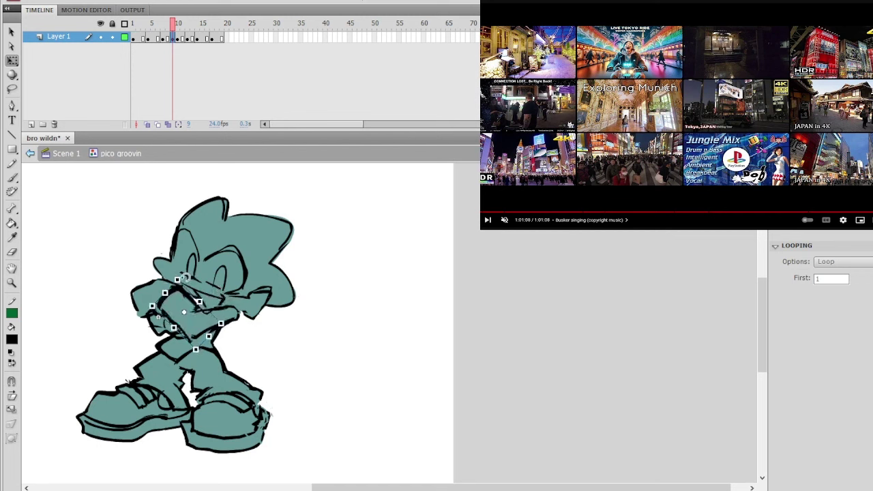
# Step: Rotate the far arm's sleeve slightly and shift it inward toward the chest
pyautogui.click(151, 285)
pyautogui.moveTo(188, 270); pyautogui.dragTo(195, 281)
pyautogui.moveTo(154, 311); pyautogui.dragTo(152, 310)
# Step: Try further rotations of the crossed forearm at frame 9 and undo the unwanted adjustments
pyautogui.click(177, 308)
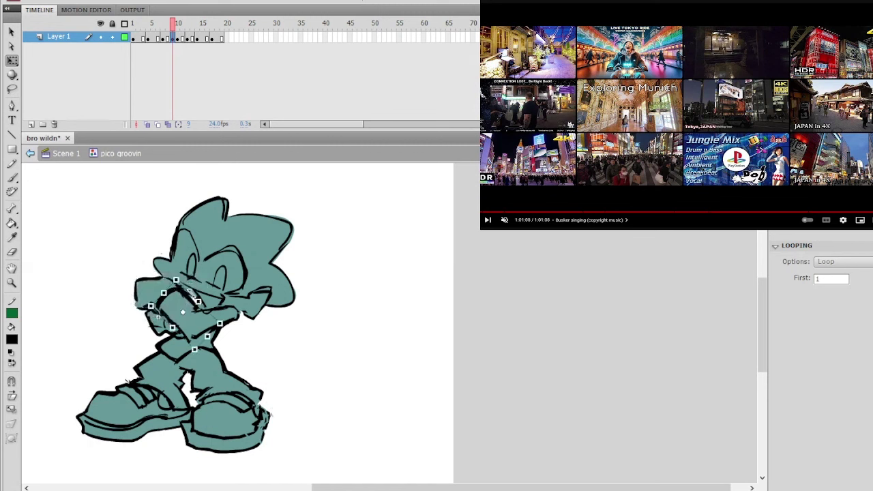
pyautogui.moveTo(177, 279); pyautogui.dragTo(216, 264)
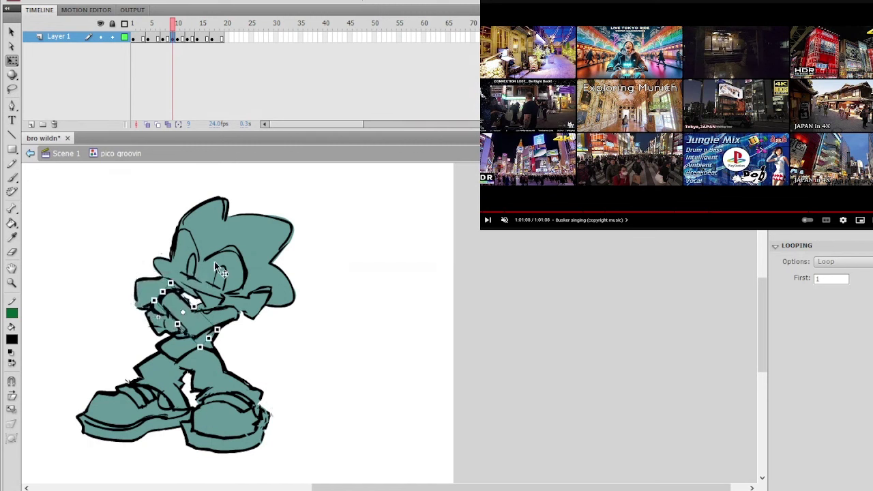
pyautogui.hotkey('ctrl', 'z')
pyautogui.hotkey('ctrl', 'z')
pyautogui.hotkey('ctrl', 'z')
pyautogui.hotkey('ctrl', 'z')
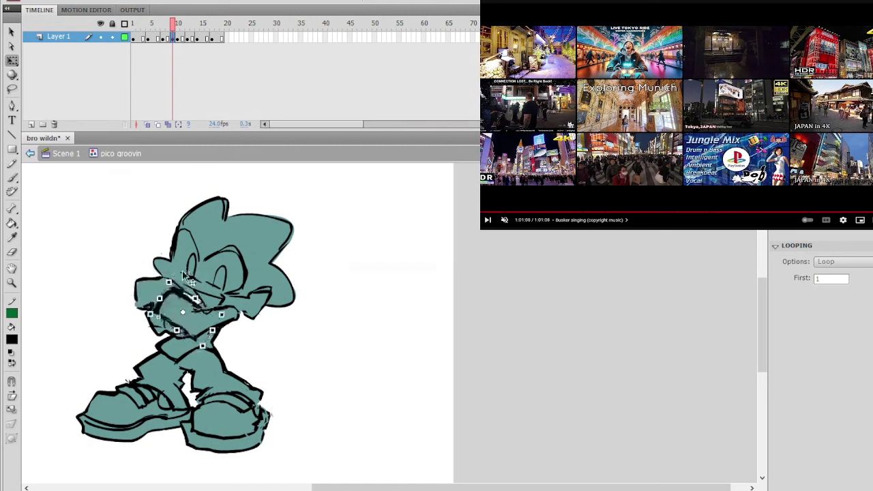
pyautogui.hotkey('ctrl', 'z')
pyautogui.hotkey('ctrl', 'z')
pyautogui.hotkey('ctrl', 'z')
pyautogui.click(280, 194)
# Step: Rotate the far sleeve clockwise so it angles down toward the crossed forearm
pyautogui.click(152, 293)
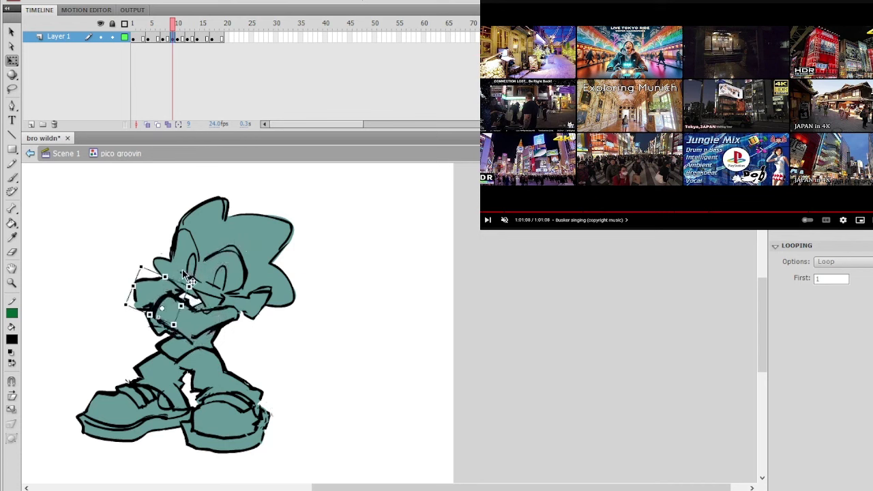
pyautogui.moveTo(197, 280); pyautogui.dragTo(165, 332)
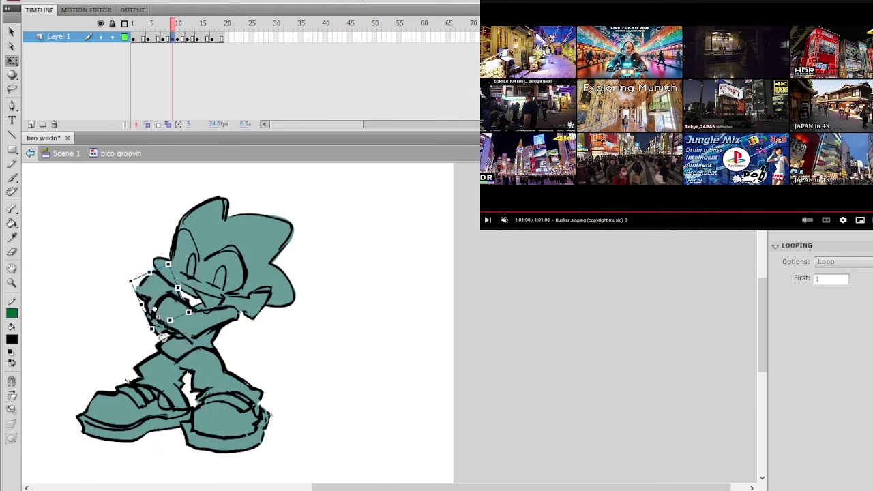
pyautogui.click(123, 253)
# Step: Nudge the fist up and to the right so it sits under the chin above the crossed forearm
pyautogui.click(166, 329)
pyautogui.press('Right')
pyautogui.press('Right')
pyautogui.press('Right')
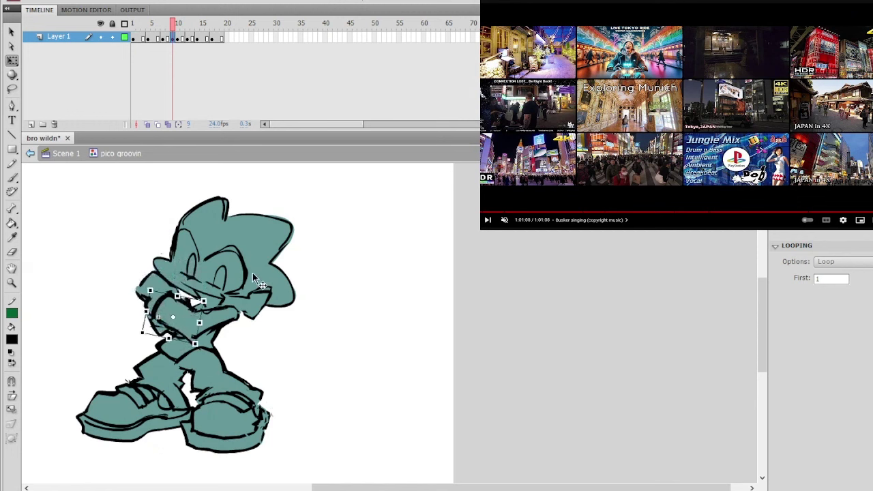
pyautogui.press('Up')
pyautogui.press('Up')
pyautogui.press('Up')
pyautogui.press('Right')
pyautogui.press('Up')
pyautogui.press('Up')
pyautogui.press('Up')
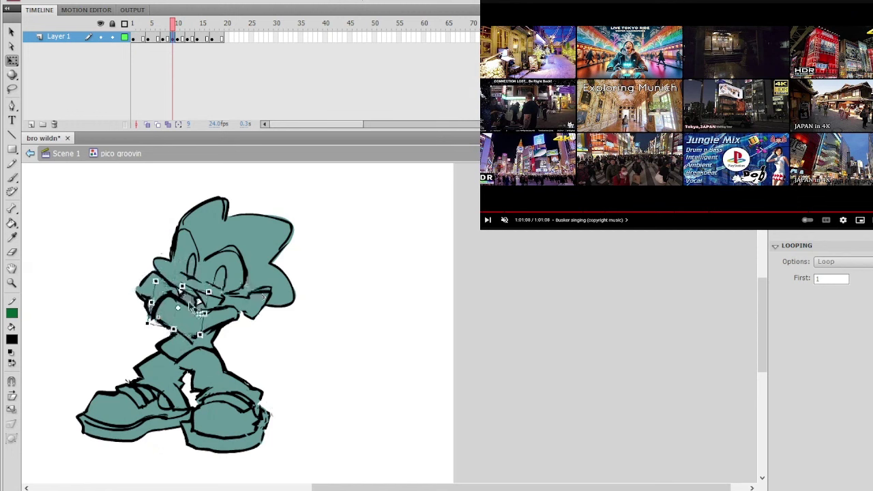
pyautogui.click(192, 302)
pyautogui.moveTo(188, 301); pyautogui.dragTo(217, 294)
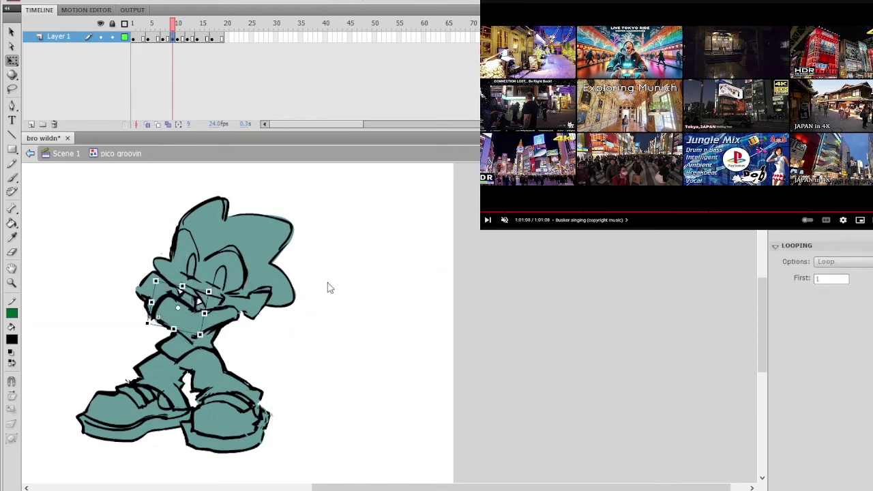
pyautogui.click(383, 297)
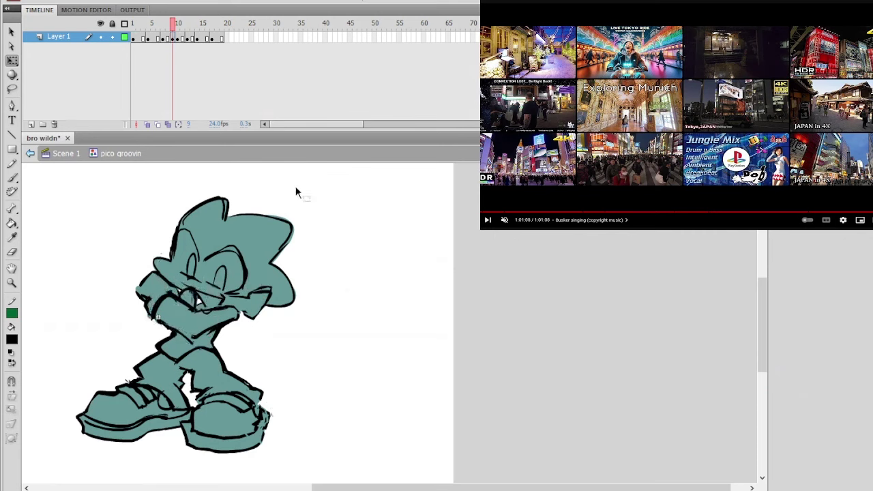
# Step: Compare frame 9 with its neighbouring frames and slightly squash and widen the legs at frame 9
pyautogui.click(178, 31)
pyautogui.click(204, 38)
pyautogui.moveTo(208, 41); pyautogui.dragTo(168, 128)
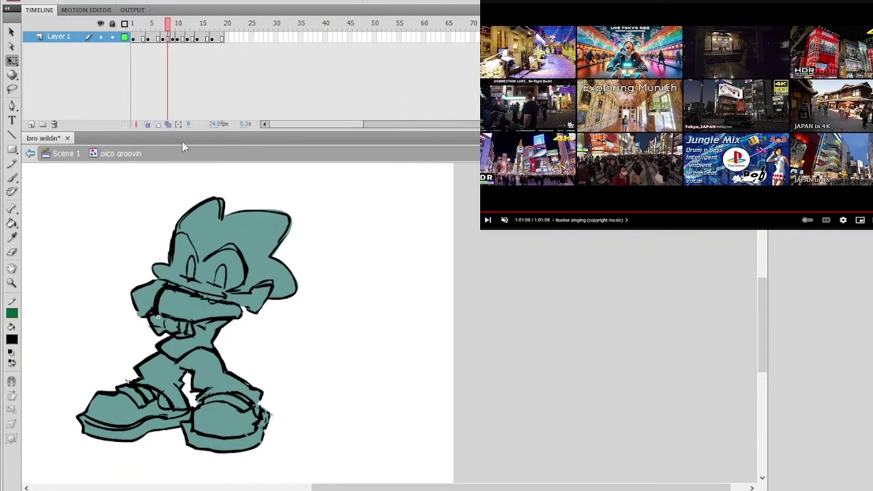
pyautogui.click(173, 39)
pyautogui.click(193, 80)
pyautogui.click(220, 359)
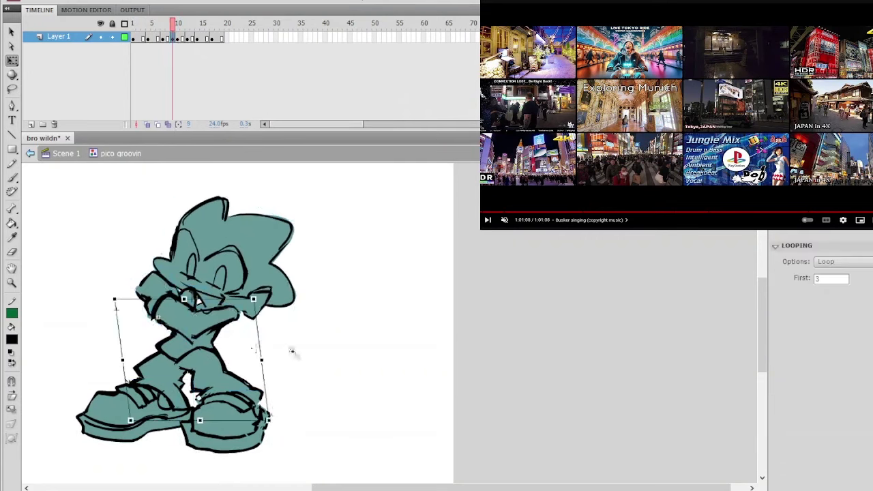
pyautogui.keyDown('ctrl'); pyautogui.click(296, 352); pyautogui.keyUp('ctrl')
pyautogui.moveTo(306, 353); pyautogui.dragTo(340, 332)
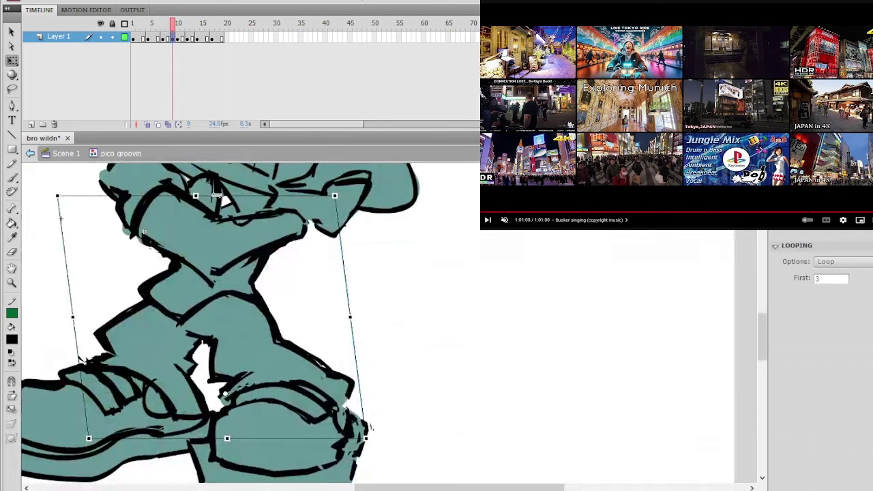
pyautogui.moveTo(216, 195); pyautogui.dragTo(193, 198)
pyautogui.moveTo(349, 318); pyautogui.dragTo(353, 318)
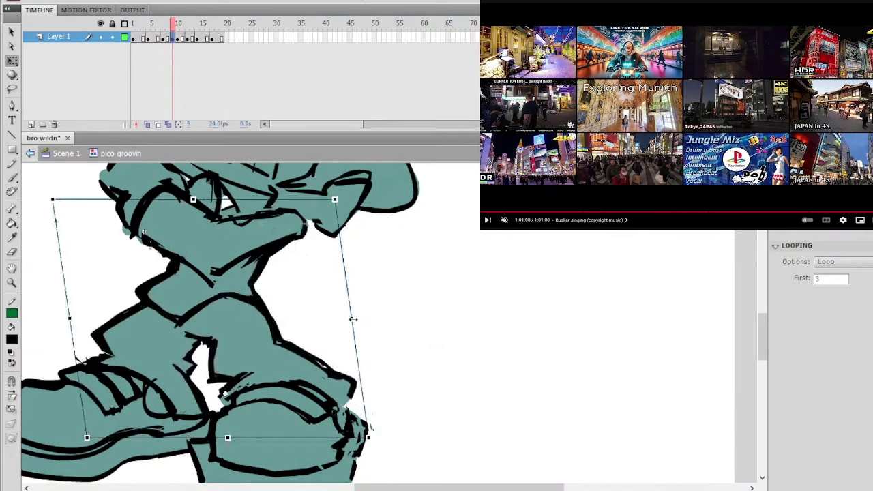
pyautogui.click(365, 250)
pyautogui.click(355, 231)
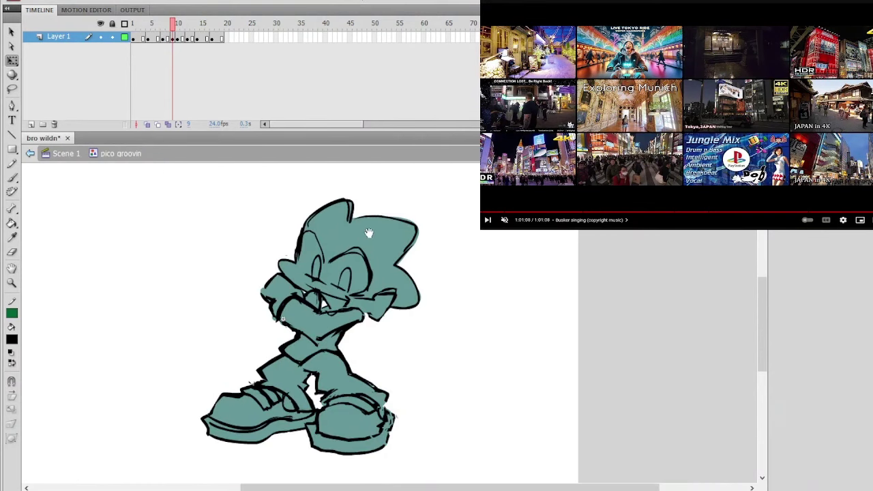
# Step: Return to Scene 1, play the animation from around frame 54, and scrub back to frame 80
pyautogui.moveTo(183, 25); pyautogui.dragTo(223, 31)
pyautogui.hotkey('ctrl', 'e')
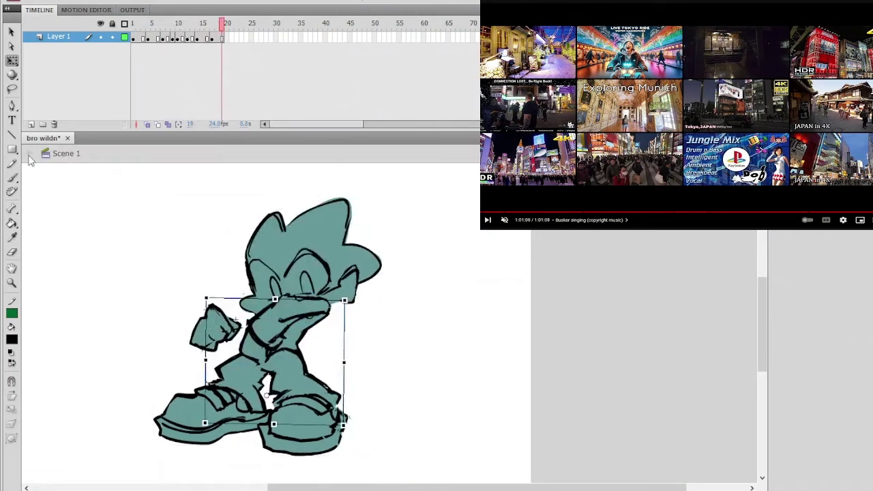
pyautogui.click(396, 27)
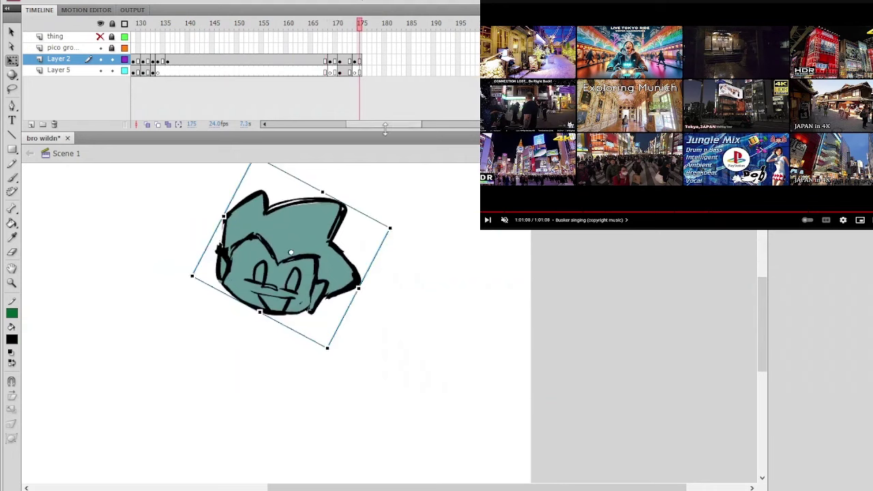
pyautogui.moveTo(385, 129); pyautogui.dragTo(332, 130)
pyautogui.click(252, 23)
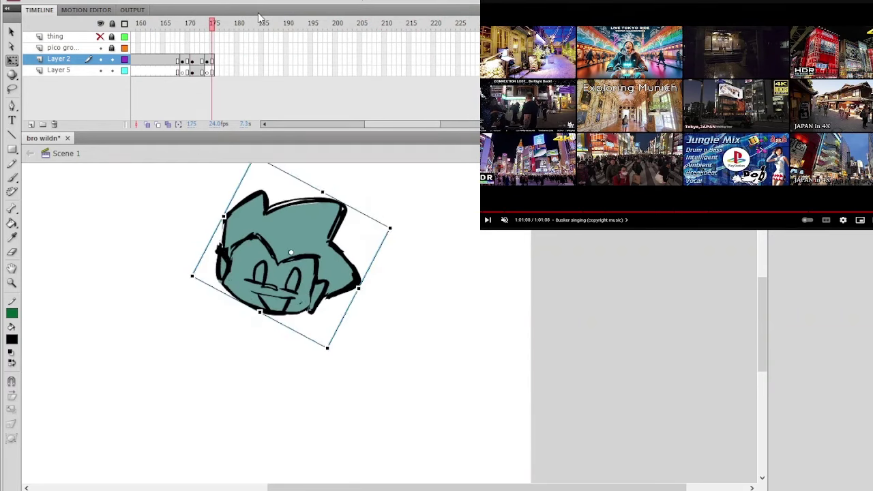
pyautogui.moveTo(424, 127); pyautogui.dragTo(379, 126)
pyautogui.moveTo(203, 24); pyautogui.dragTo(306, 56)
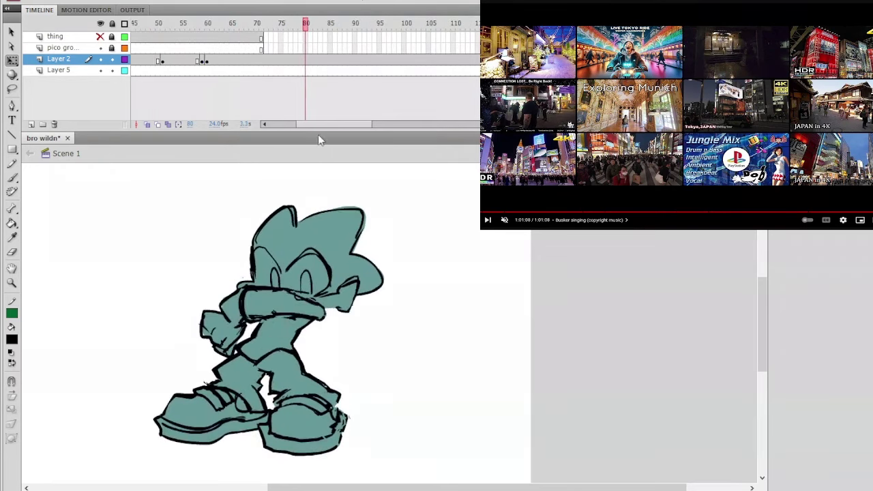
# Step: Reopen the pico groovin symbol and scrub through its frames to frame 19 to check the arm poses
pyautogui.doubleClick(320, 317)
pyautogui.moveTo(134, 37); pyautogui.dragTo(181, 35)
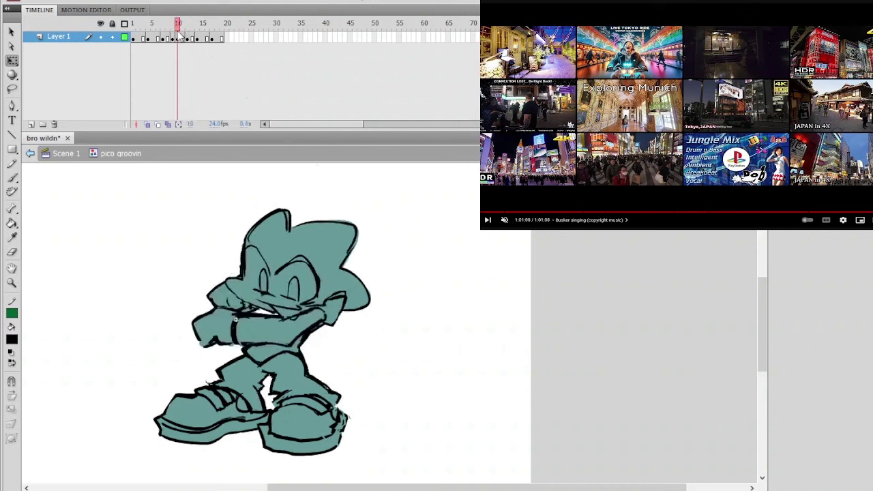
pyautogui.moveTo(181, 26); pyautogui.dragTo(184, 74)
pyautogui.moveTo(184, 29); pyautogui.dragTo(220, 58)
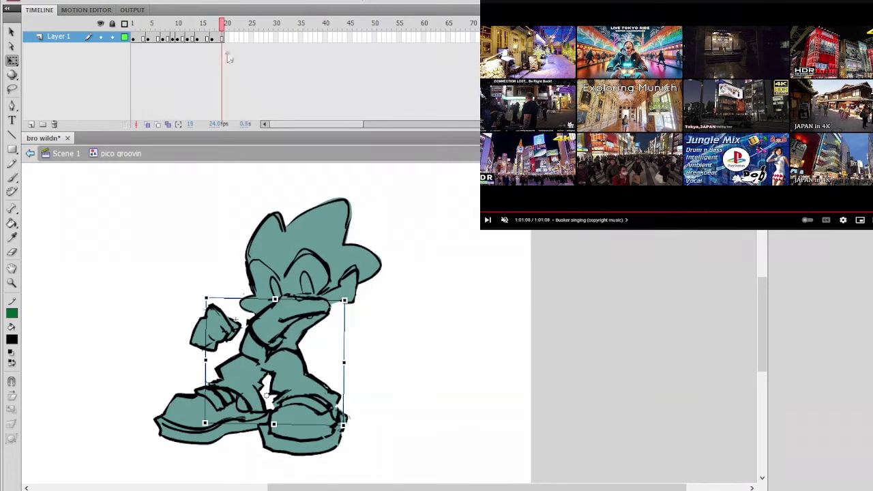
pyautogui.moveTo(144, 30); pyautogui.dragTo(136, 47)
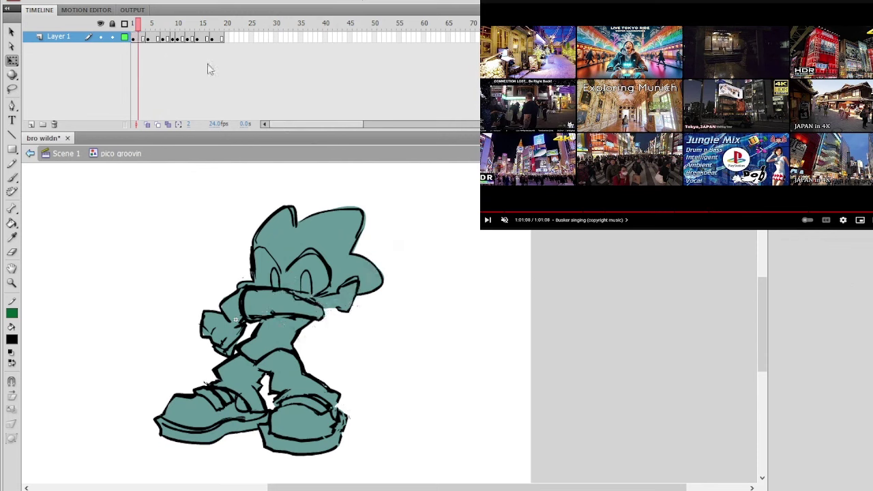
pyautogui.click(150, 26)
pyautogui.moveTo(151, 31); pyautogui.dragTo(148, 51)
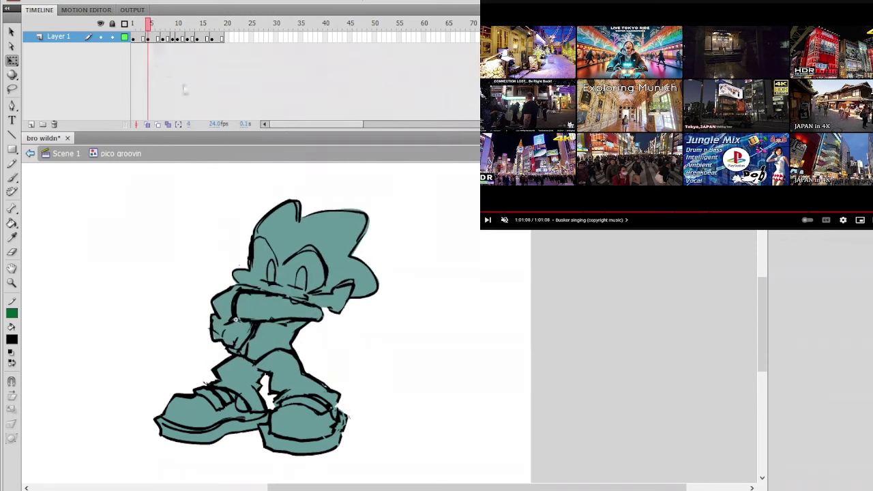
pyautogui.click(318, 311)
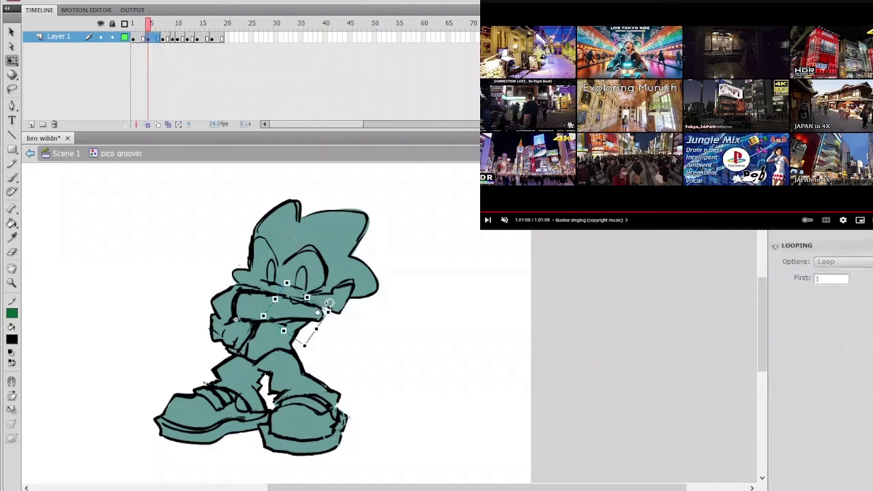
pyautogui.click(393, 228)
pyautogui.moveTo(149, 31); pyautogui.dragTo(222, 31)
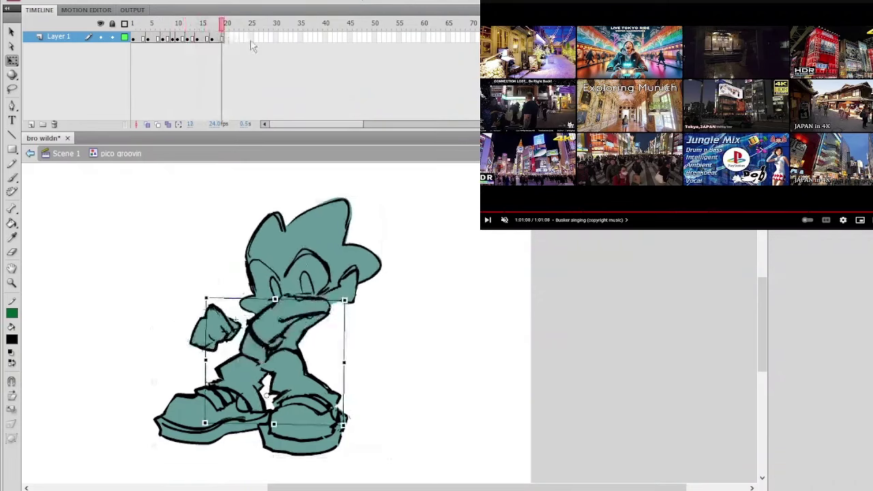
# Step: Return to Scene 1 and play back the groove from around frame 56
pyautogui.hotkey('ctrl', 'e')
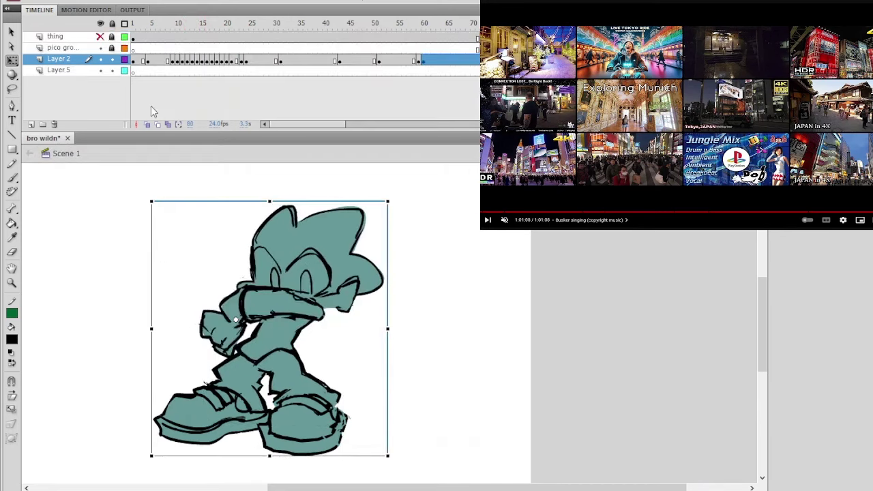
pyautogui.click(404, 26)
pyautogui.press('Return')
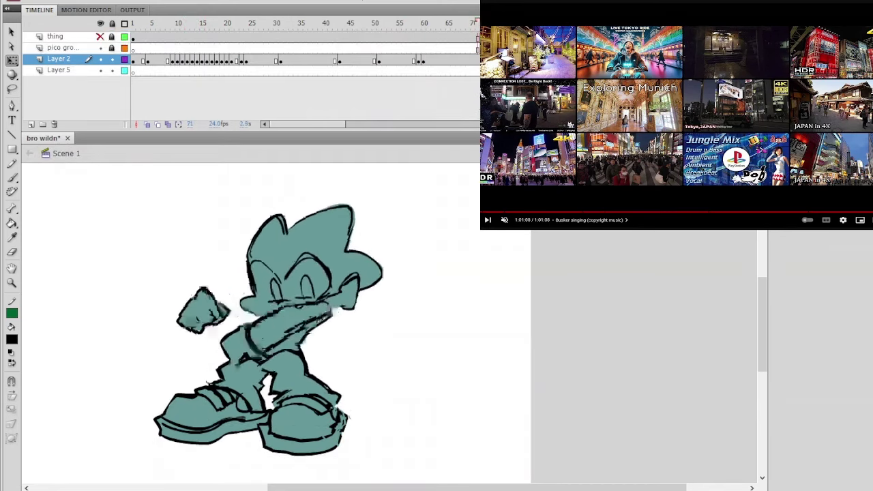
pyautogui.press('Return')
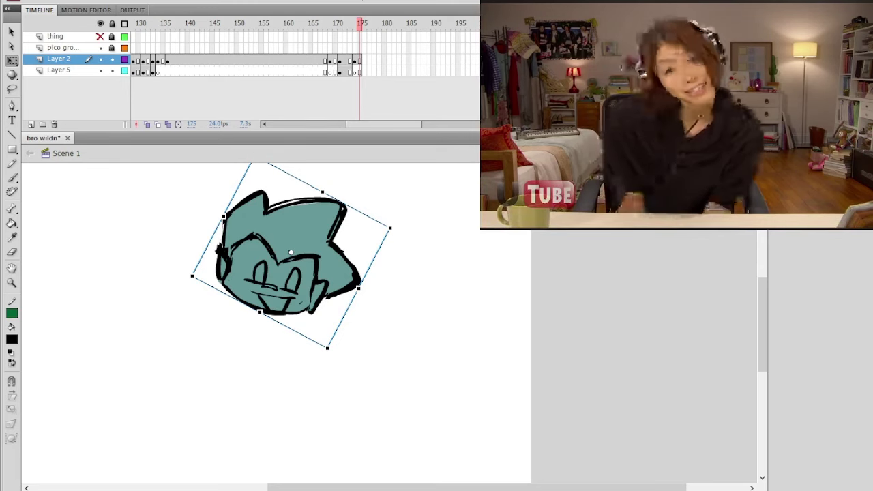
# Step: Deselect the head and play back Scene 1 from around frame 125 to check the turn animation
pyautogui.click(436, 314)
pyautogui.moveTo(486, 486); pyautogui.dragTo(440, 486)
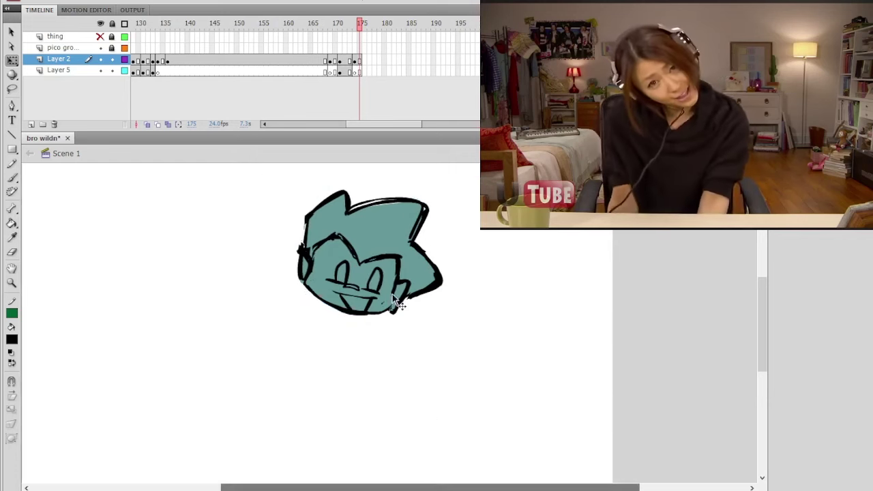
pyautogui.moveTo(376, 124); pyautogui.dragTo(337, 122)
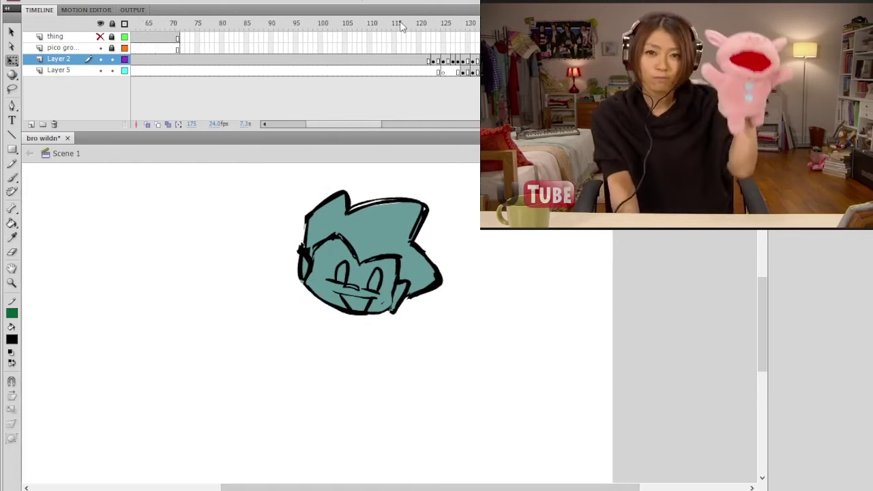
pyautogui.click(445, 26)
pyautogui.moveTo(445, 30); pyautogui.dragTo(414, 127)
pyautogui.press('Return')
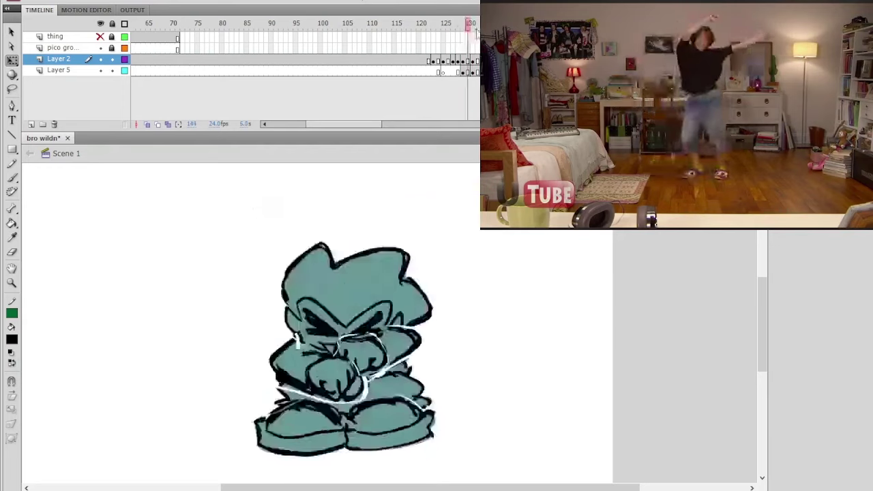
# Step: Scrub the turn to frame 130, play back Scene 1 from frame 100, and deselect the character
pyautogui.moveTo(451, 30); pyautogui.dragTo(472, 36)
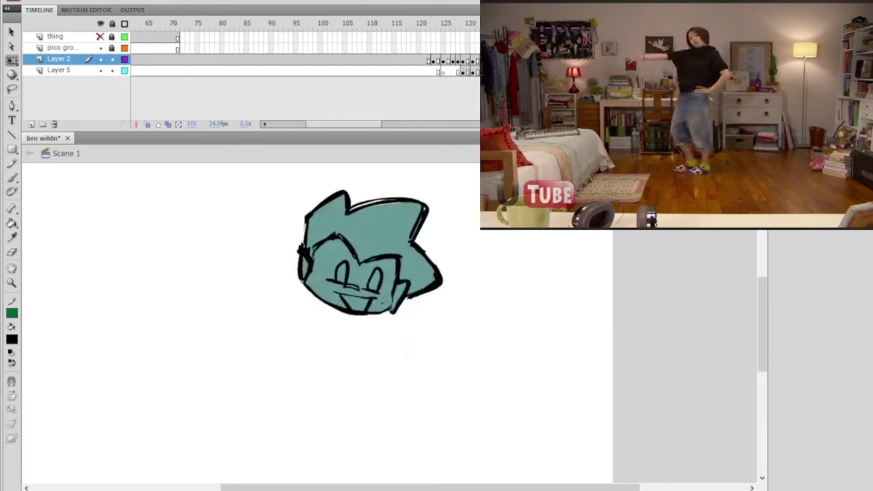
pyautogui.moveTo(376, 124); pyautogui.dragTo(345, 130)
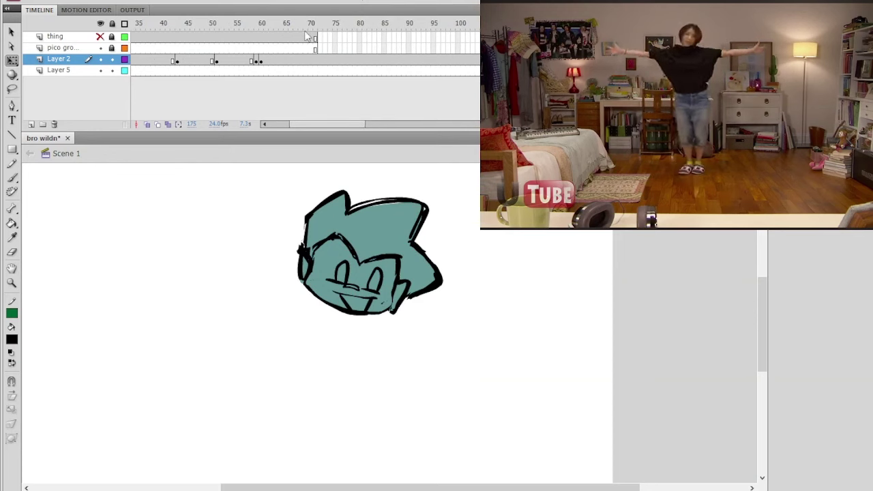
pyautogui.moveTo(300, 27)
pyautogui.mouseDown()
pyautogui.moveTo(298, 41)
pyautogui.moveTo(459, 80)
pyautogui.mouseUp()
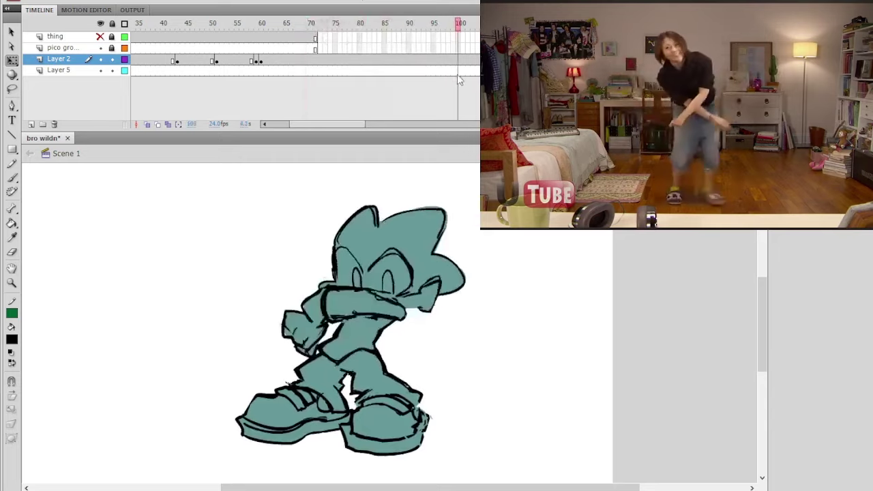
pyautogui.press('Return')
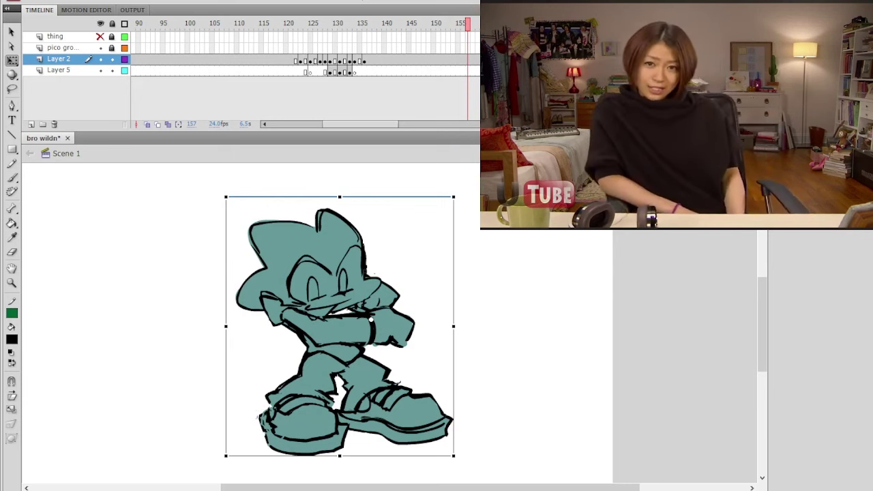
pyautogui.click(559, 262)
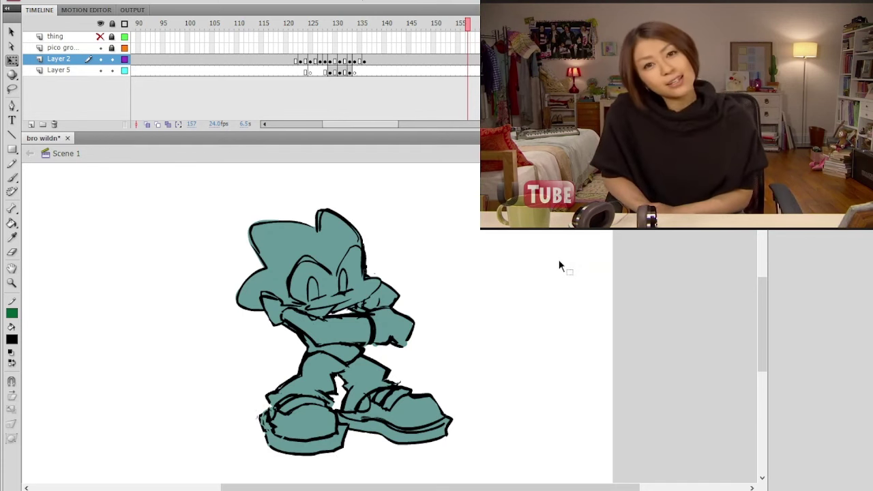
# Step: Play back Scene 1 from frame 59 through the end to check the groove leading into the turn
pyautogui.moveTo(368, 125); pyautogui.dragTo(335, 126)
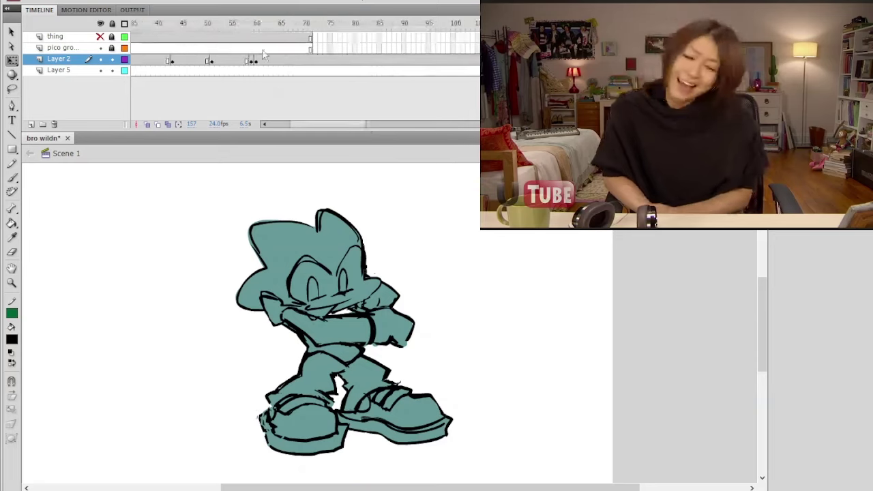
pyautogui.click(251, 26)
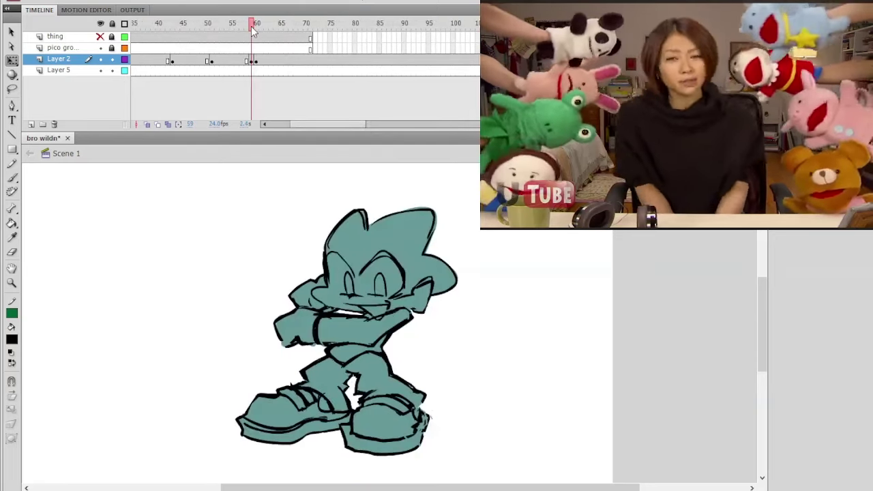
pyautogui.press('Return')
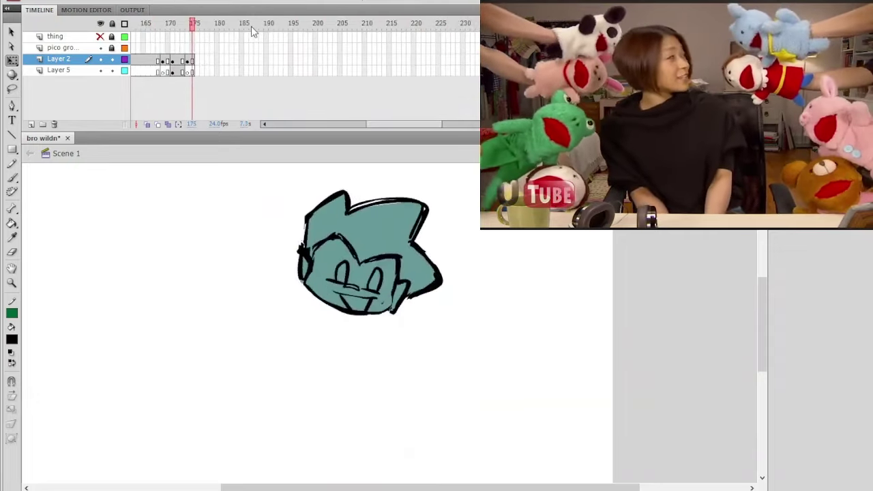
# Step: Replay the turn several times from around frame 118 and move to the crossed-arms pose around frame 130
pyautogui.moveTo(371, 123); pyautogui.dragTo(325, 123)
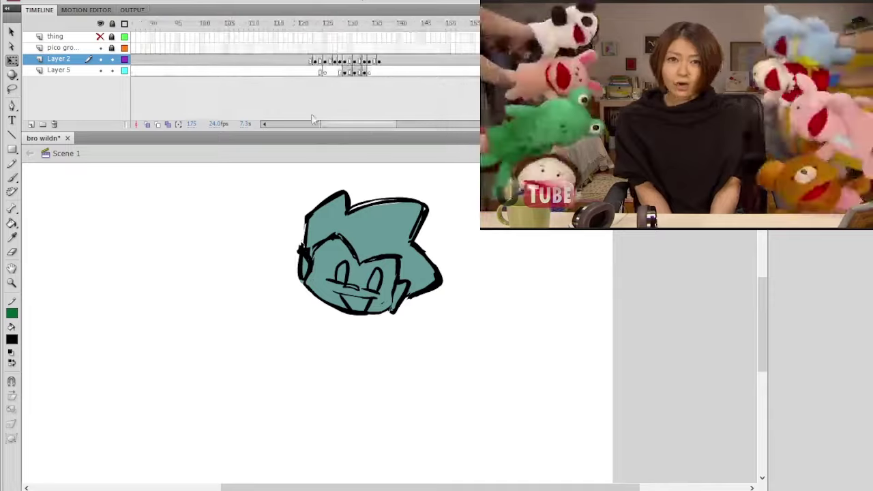
pyautogui.click(292, 23)
pyautogui.press('Return')
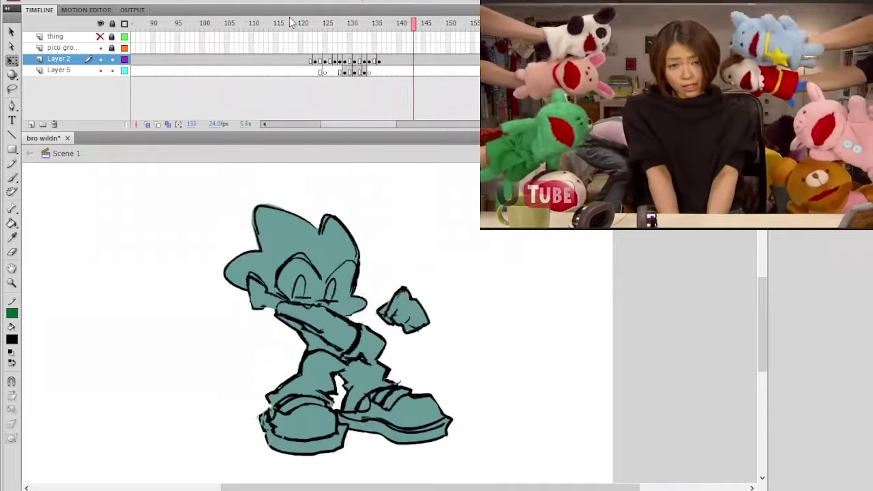
pyautogui.click(335, 30)
pyautogui.press('Return')
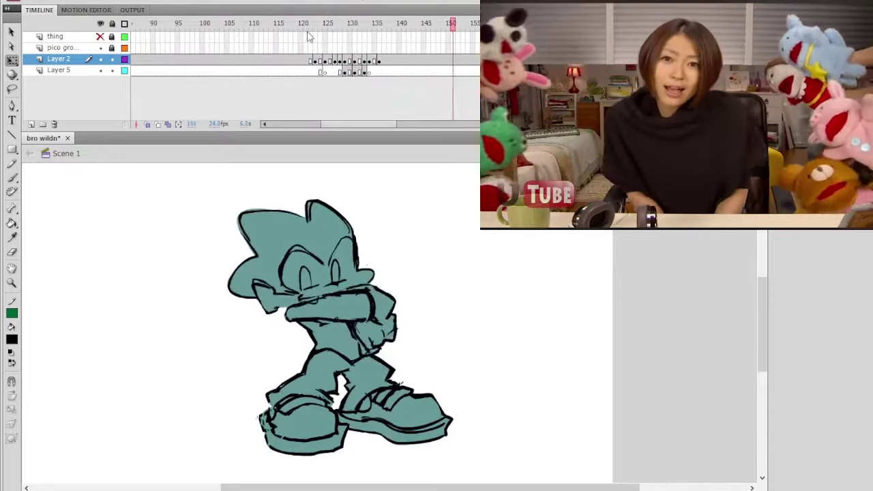
pyautogui.click(293, 26)
pyautogui.press('Return')
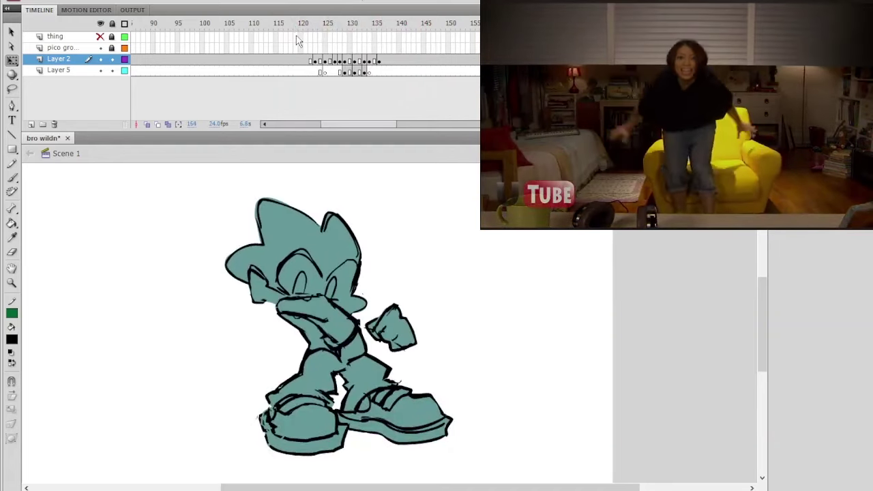
pyautogui.click(293, 26)
pyautogui.press('Return')
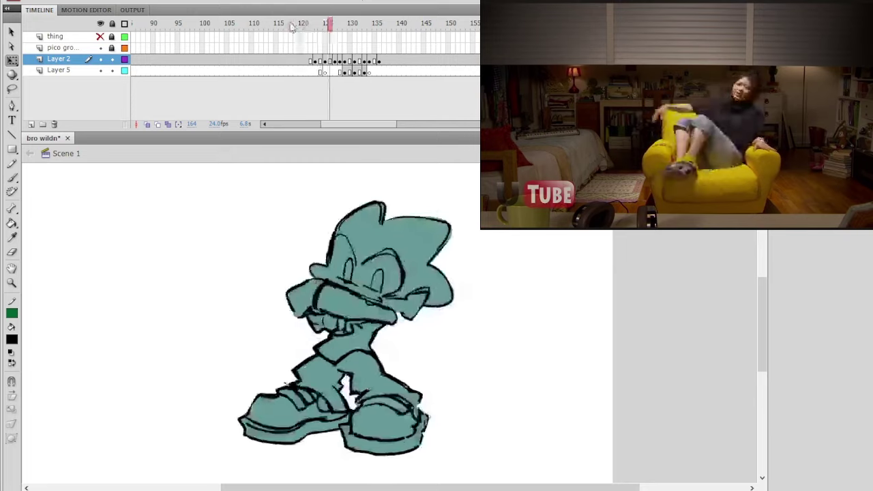
pyautogui.click(295, 26)
pyautogui.press('Return')
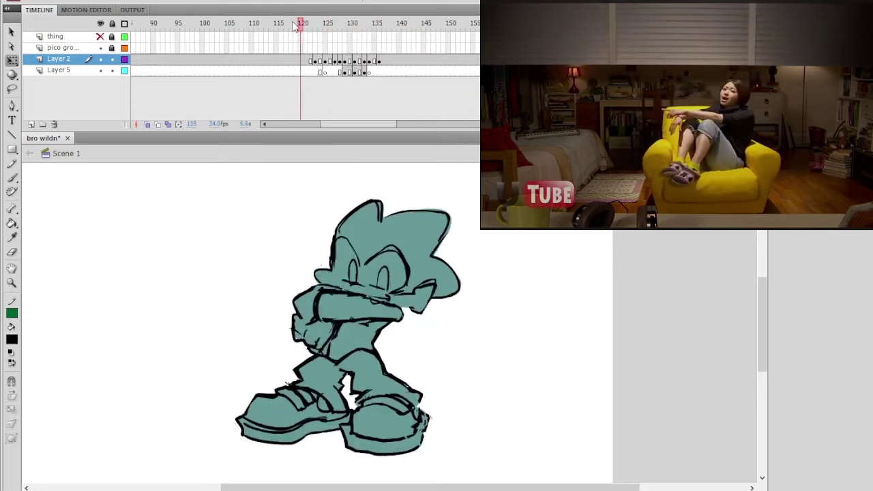
pyautogui.click(350, 24)
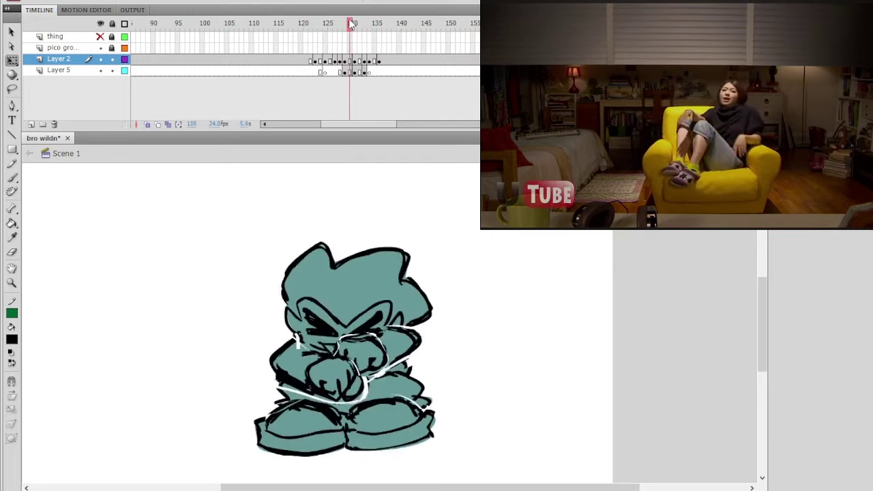